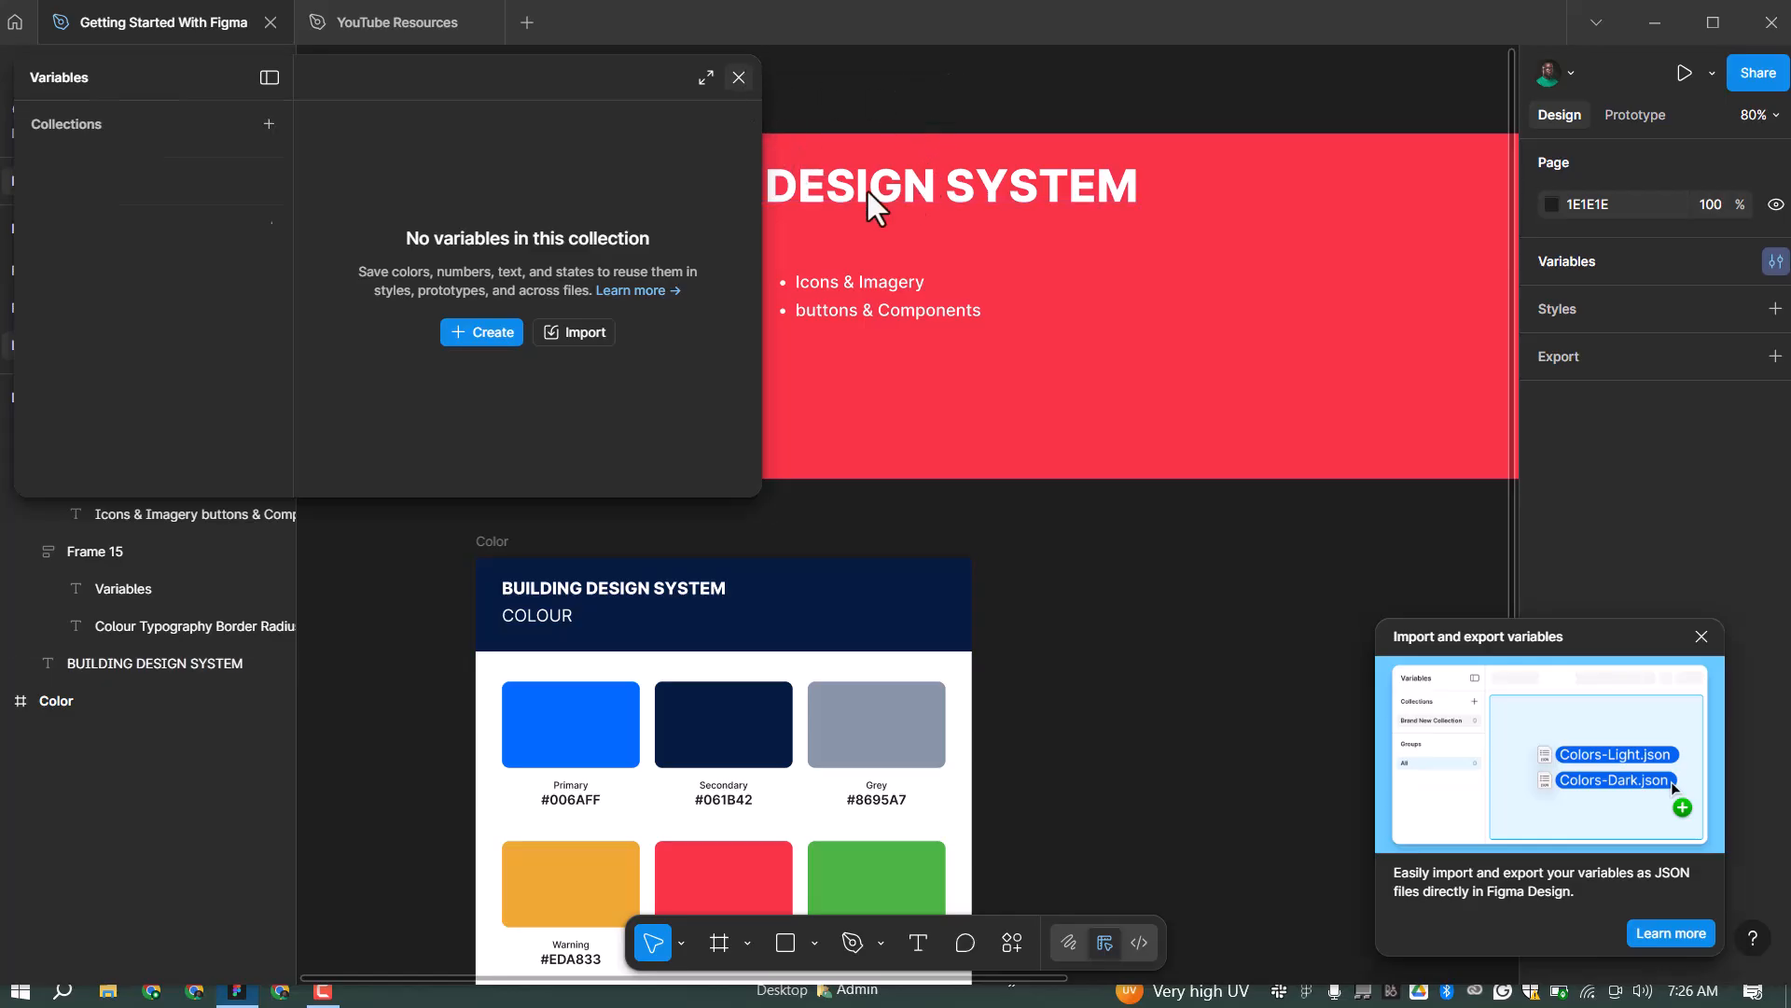
Close the Variables window and examine the design system overview and the six labelled swatches in the Color frame
key(Escape)
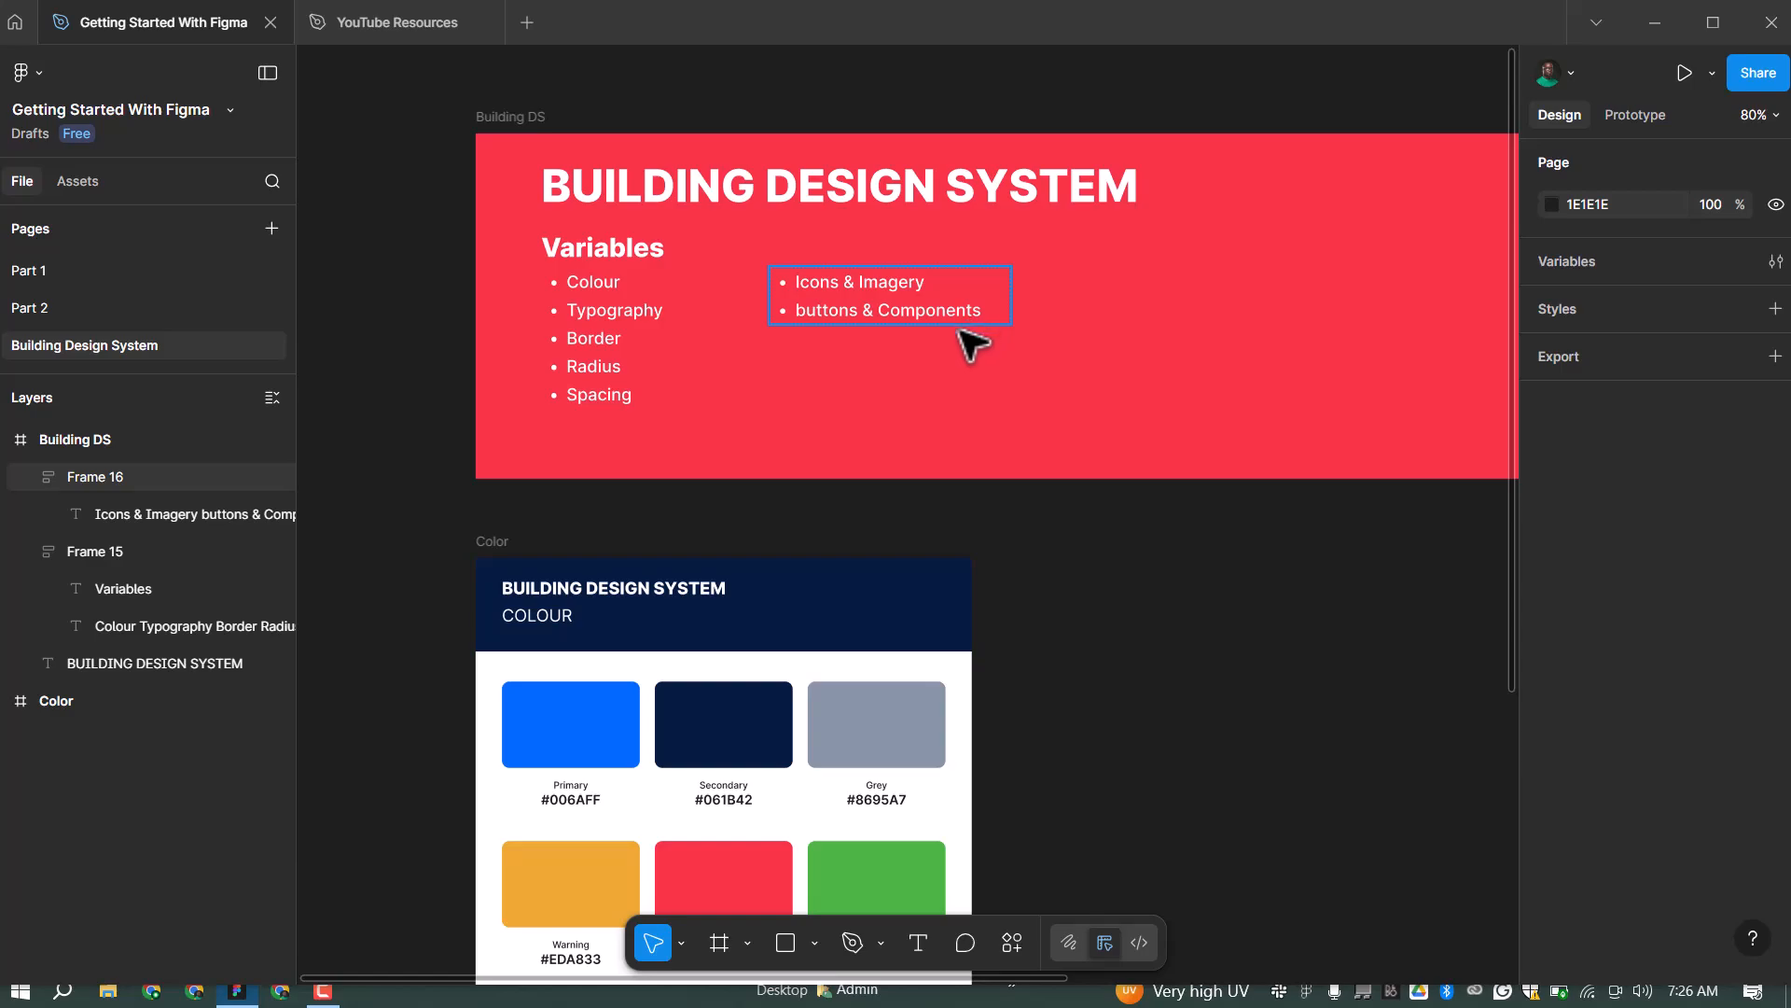
scroll(971, 272, down, 1)
scroll(789, 273, down, 3)
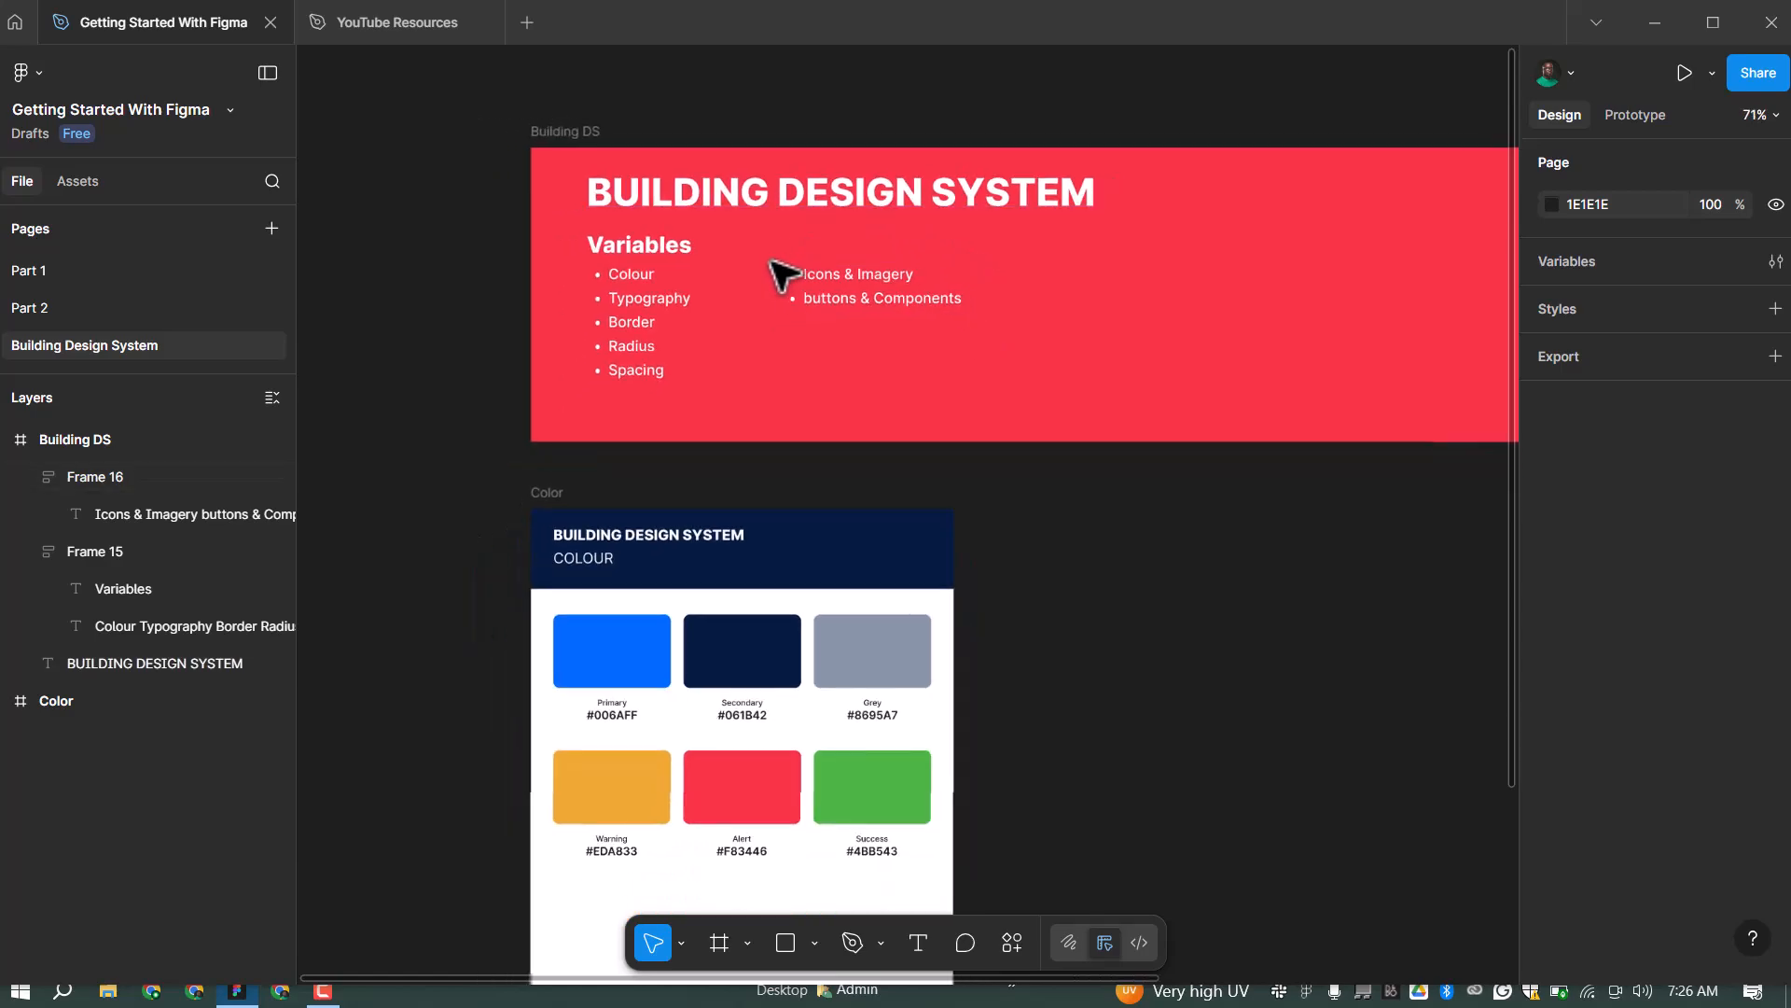
scroll(805, 779, up, 5)
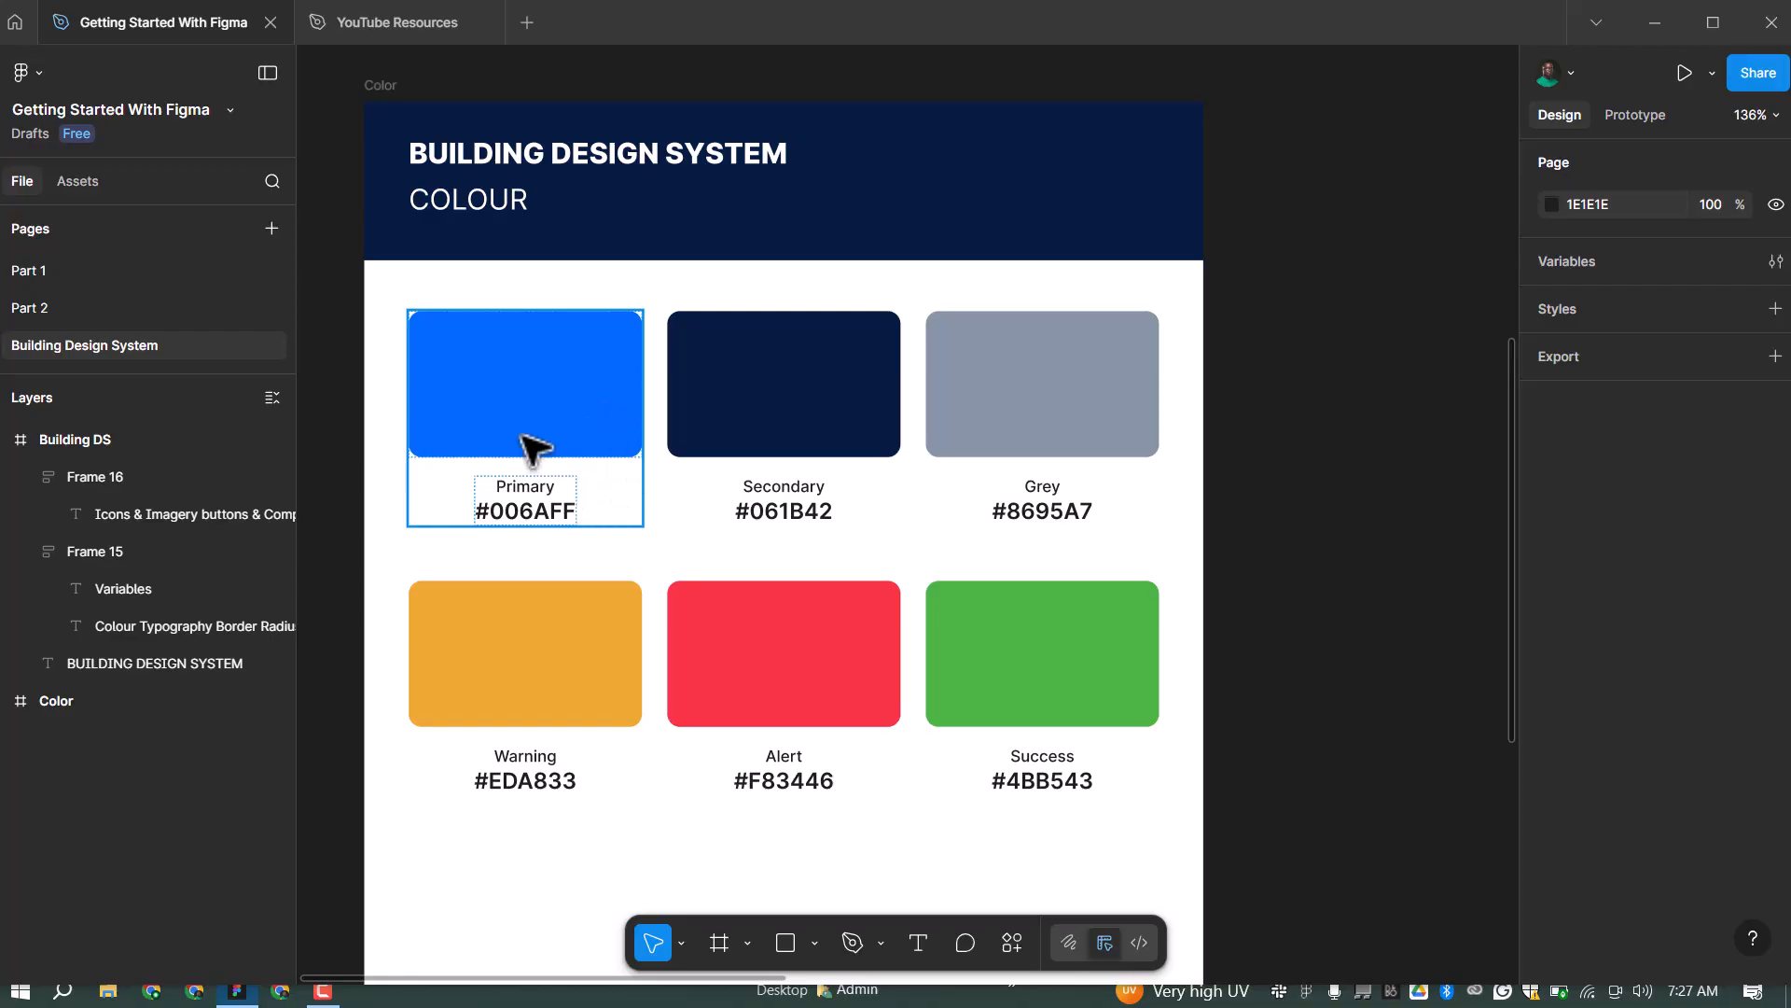
scroll(508, 410, up, 2)
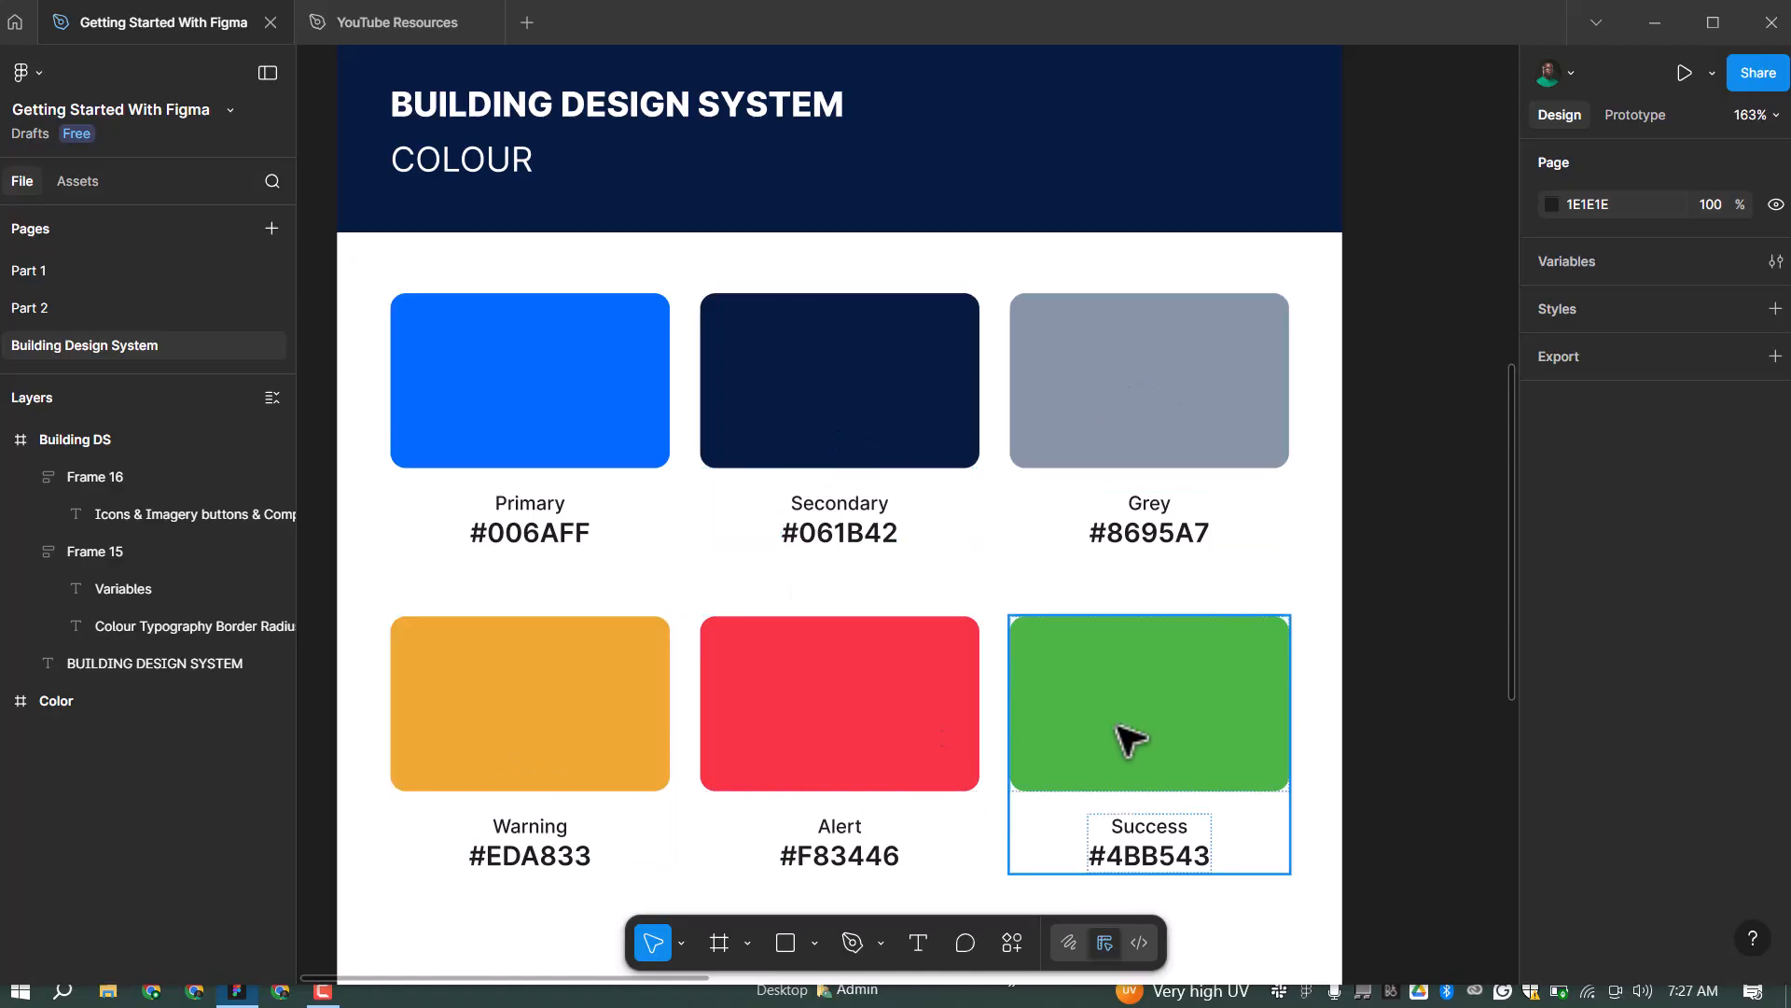
scroll(732, 584, down, 2)
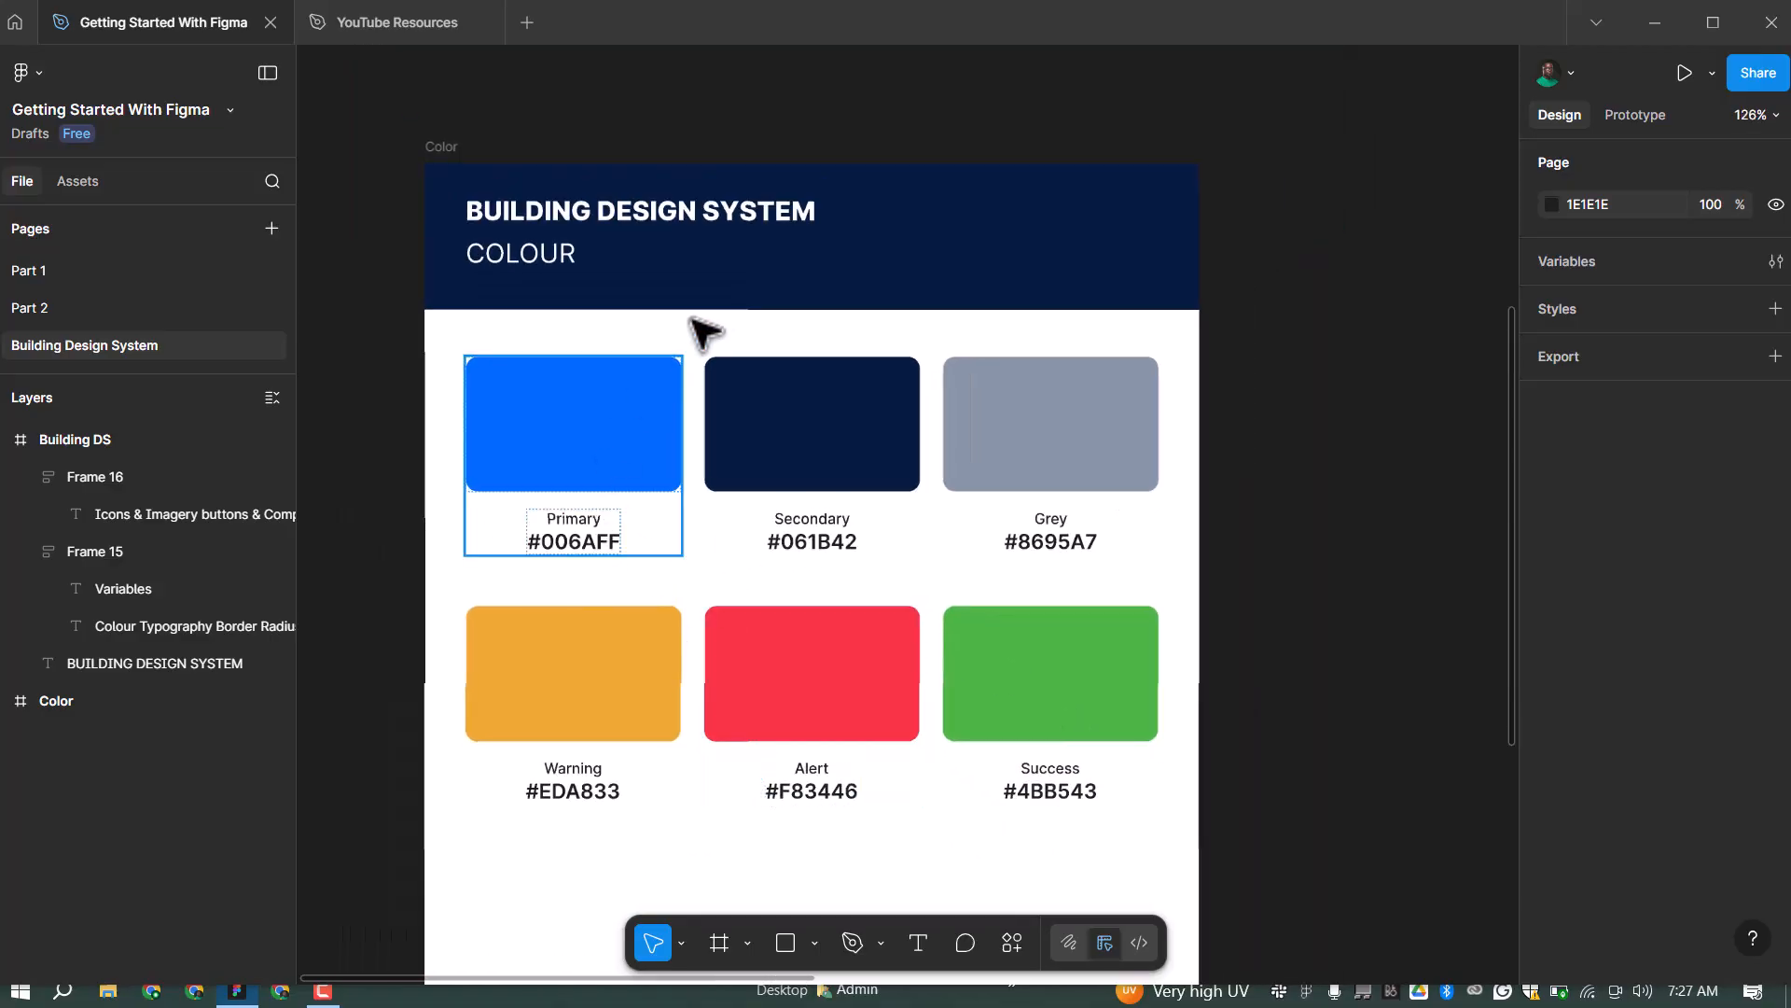
scroll(927, 264, down, 2)
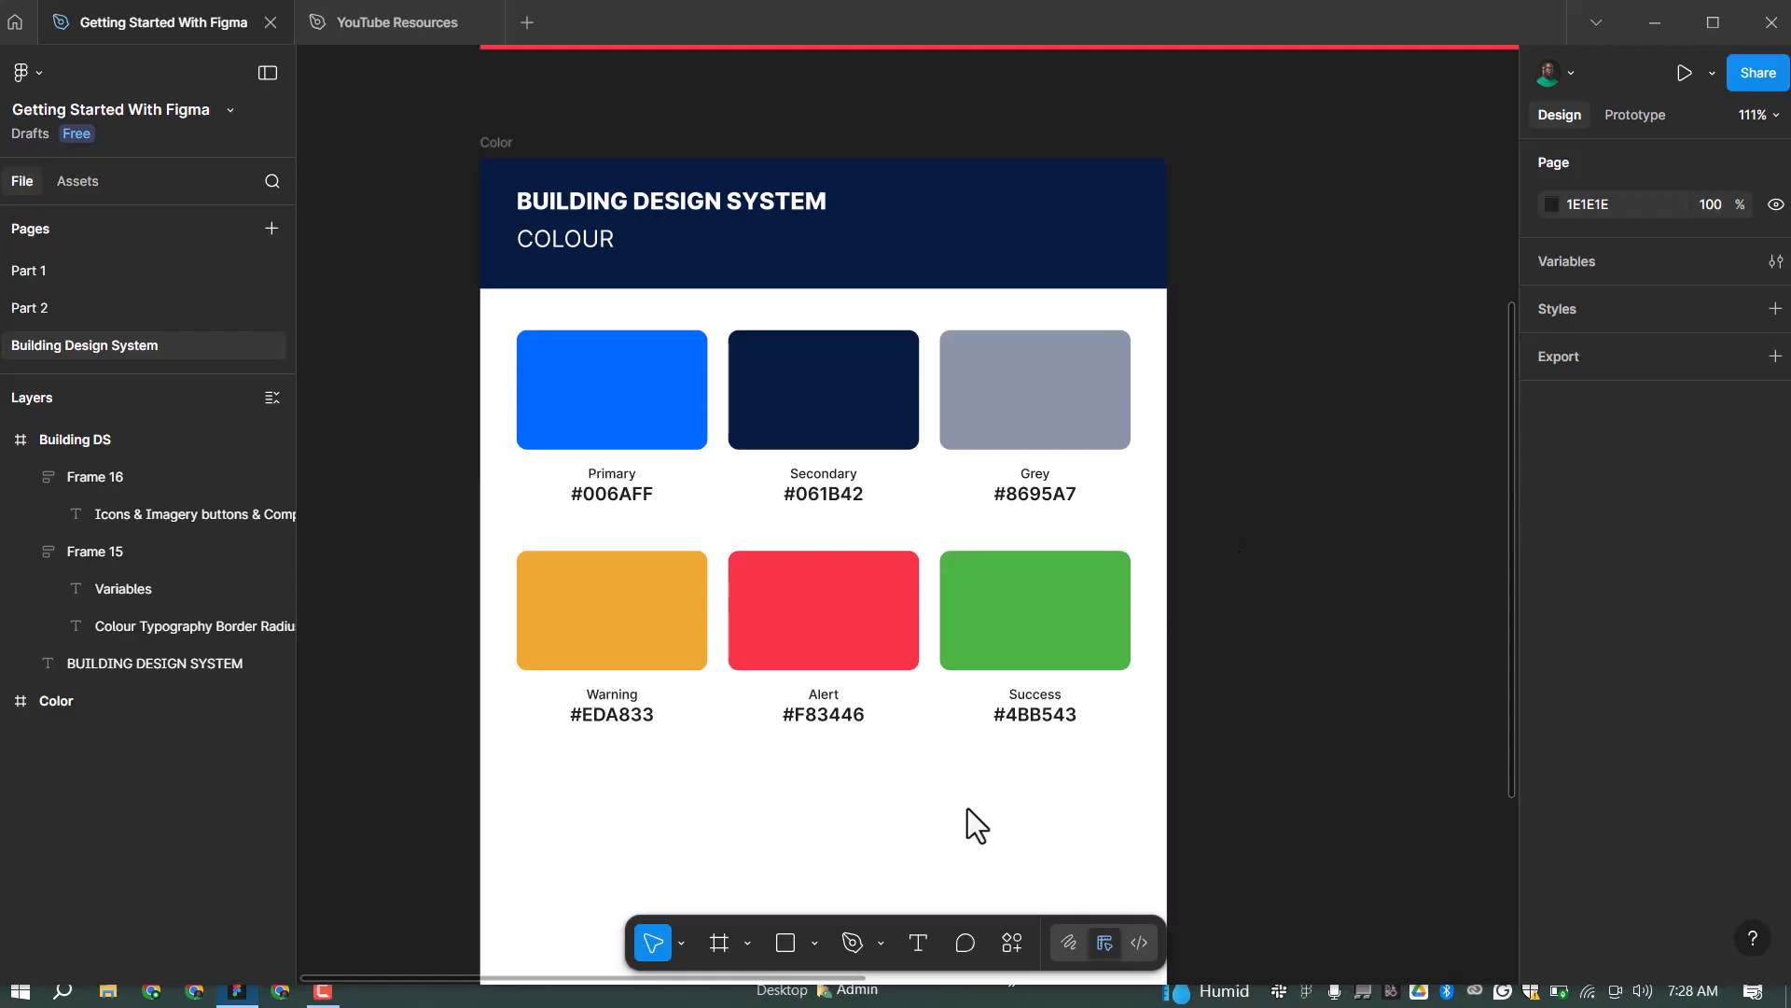
scroll(435, 368, down, 3)
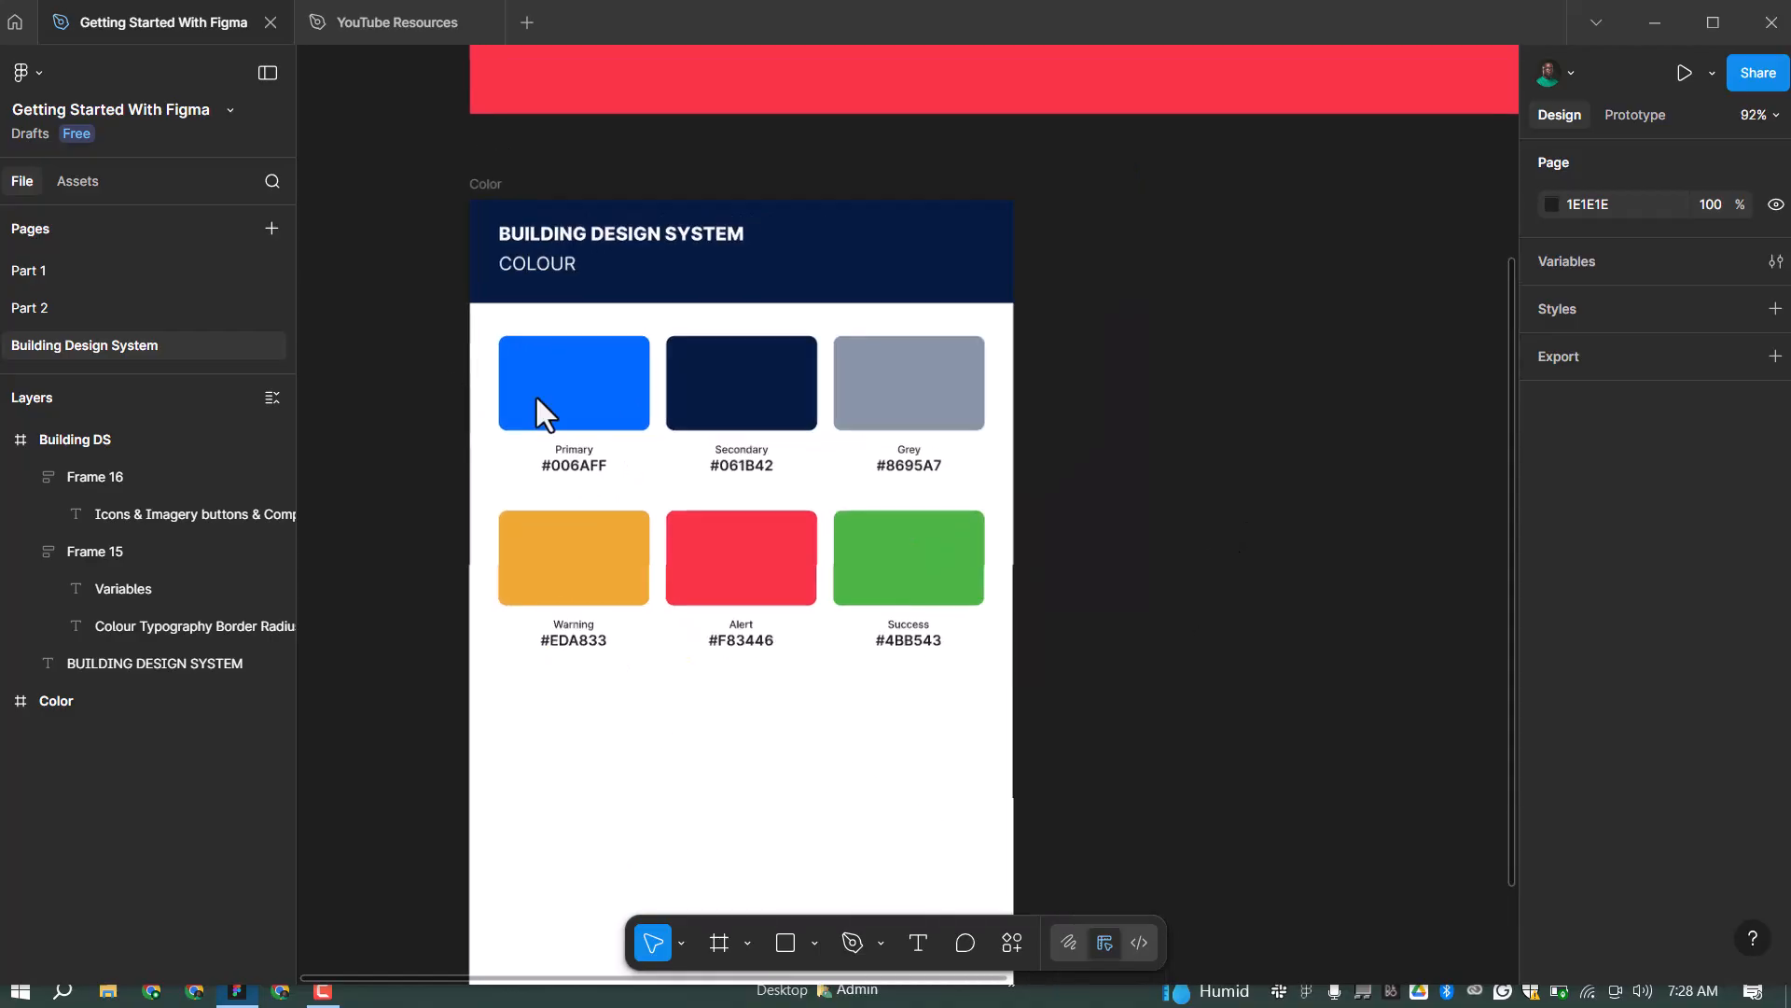
Copy the fill hex code of the Primary swatch and clear the selection
scroll(1111, 420, down, 1)
click(439, 397)
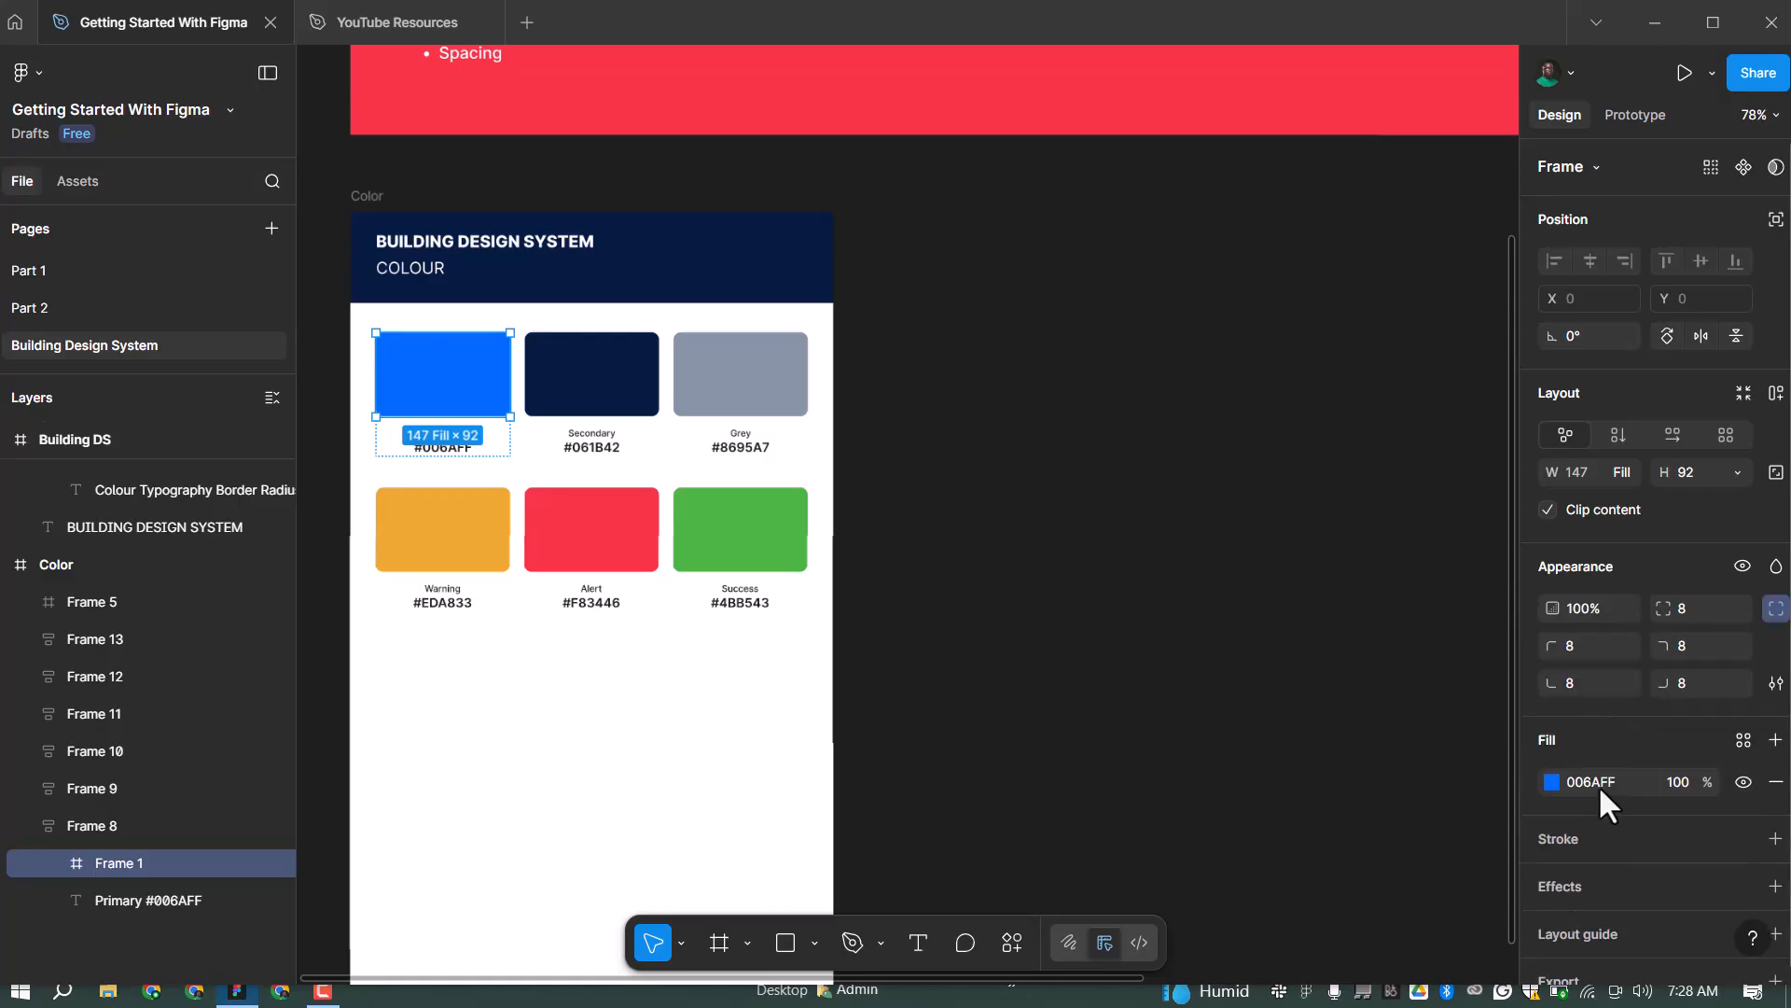
click(1606, 778)
key(ctrl+c)
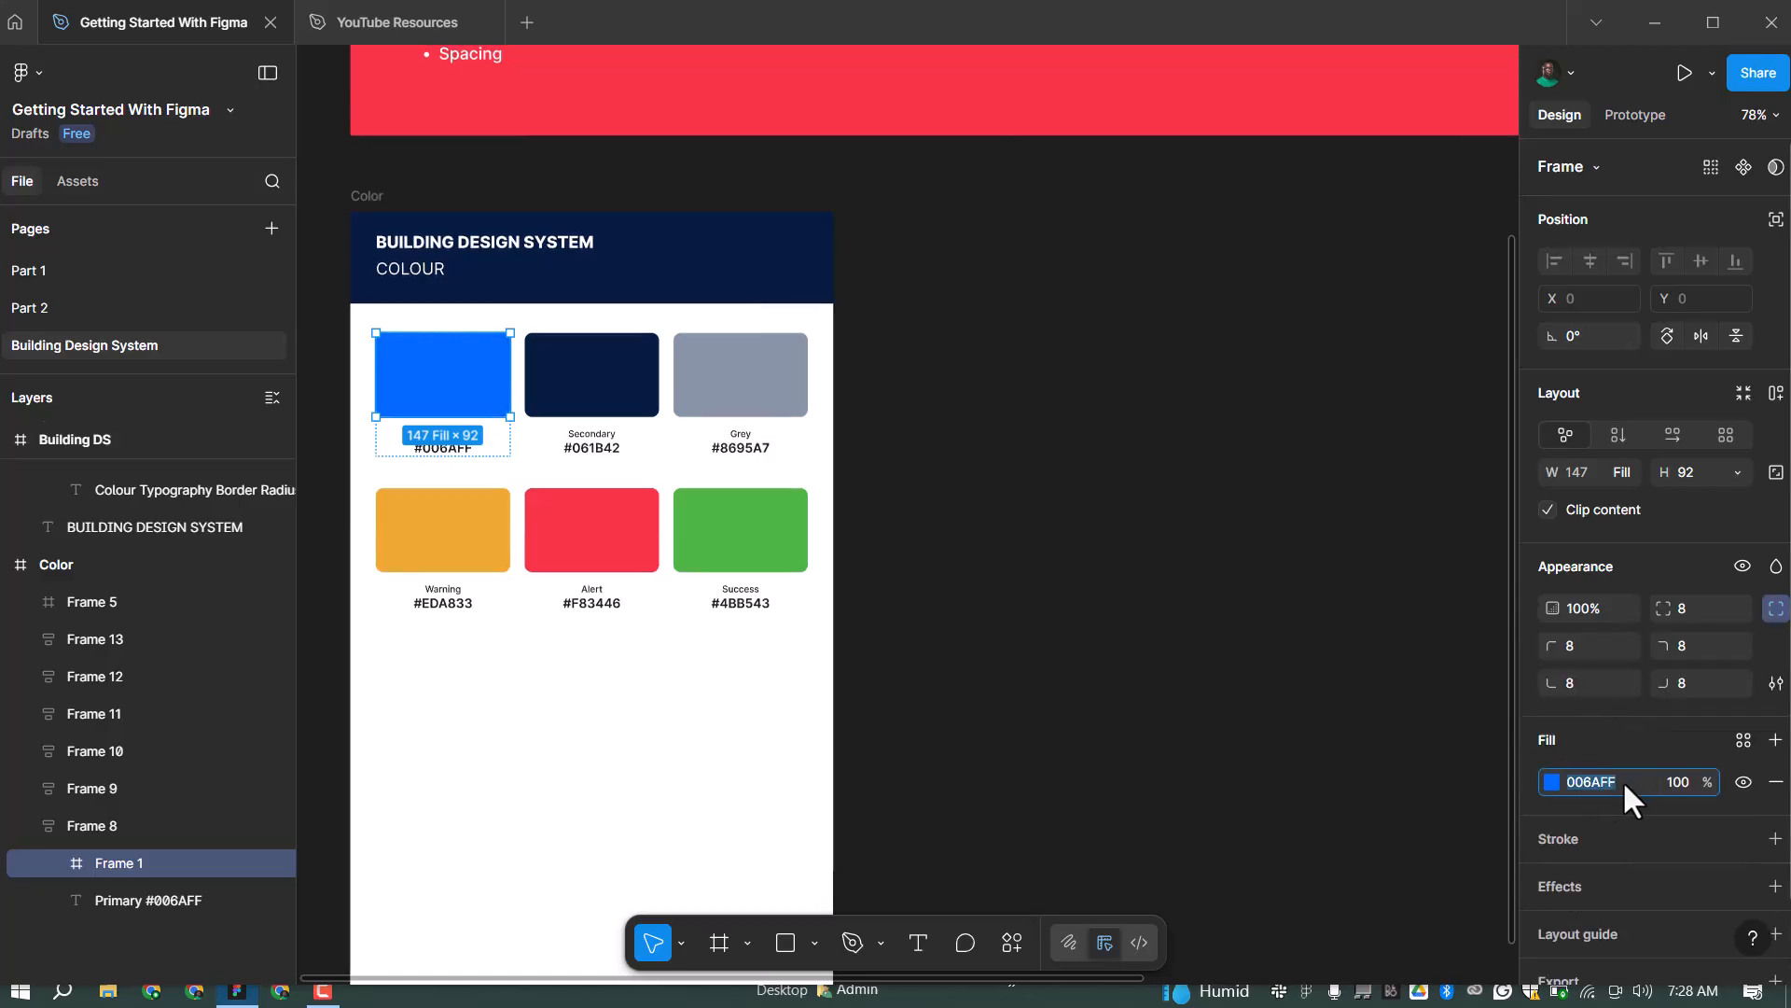
key(Escape)
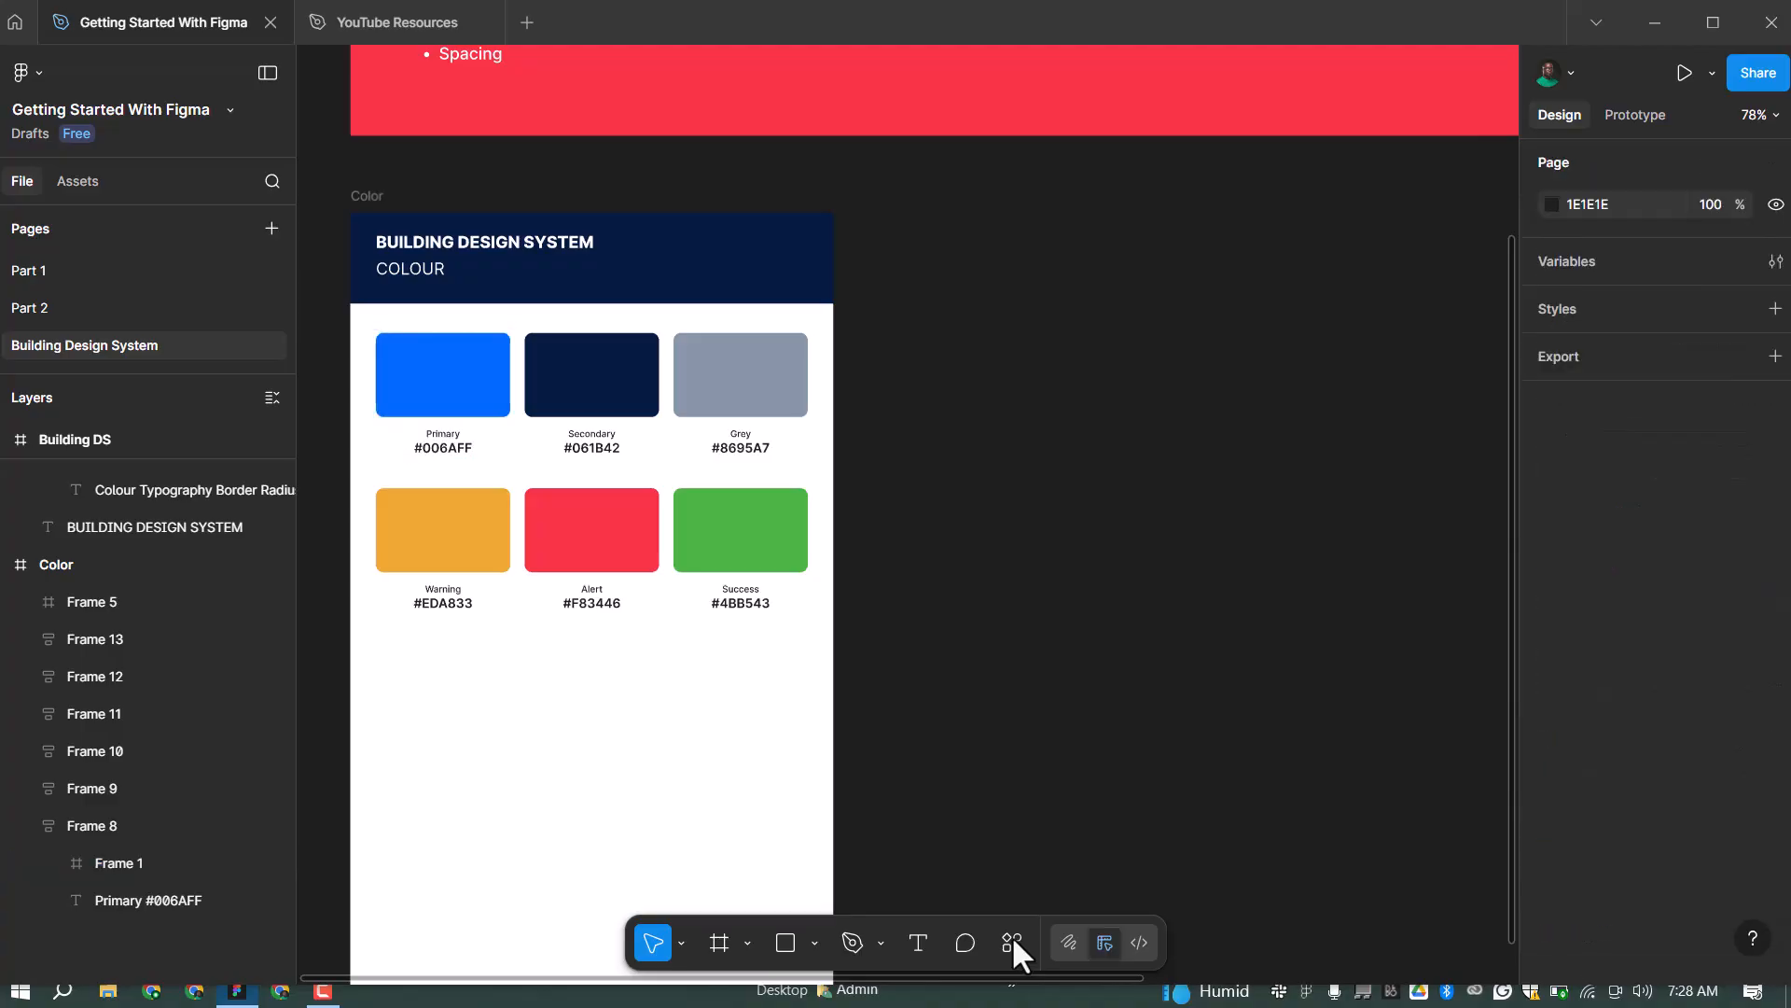
Search the plugins and widgets for "foundation" and run Foundation: Color Generator
click(1019, 937)
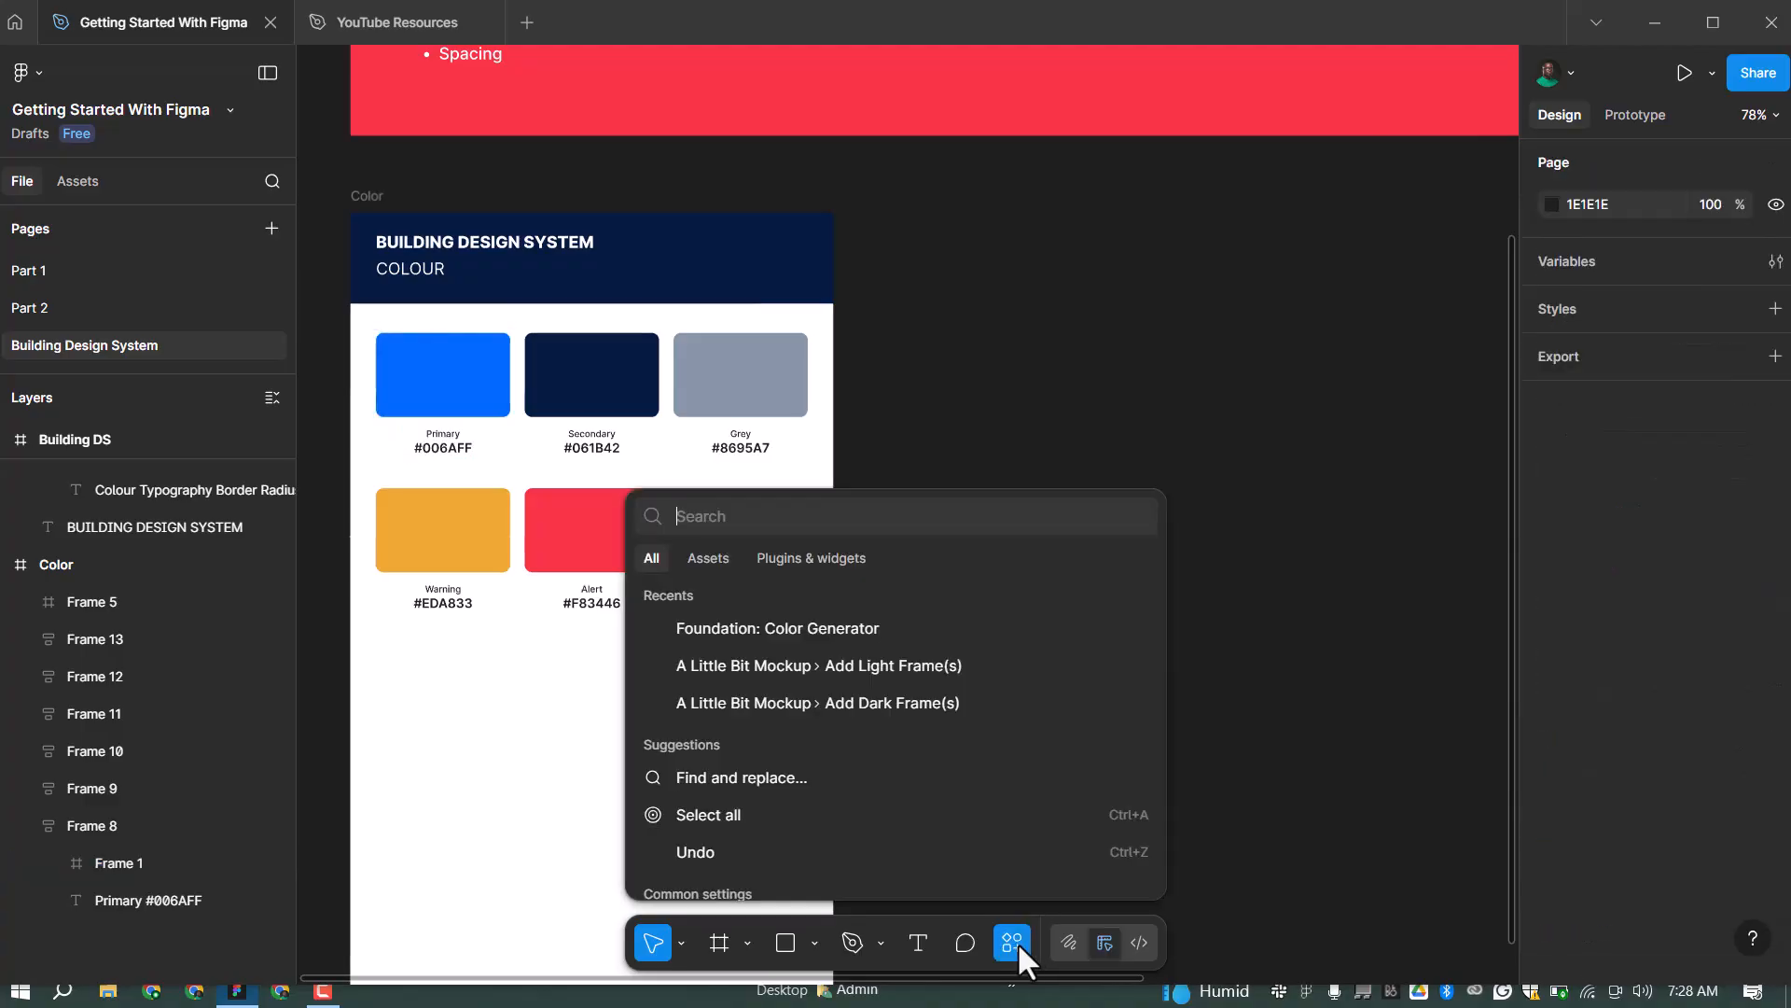
click(719, 556)
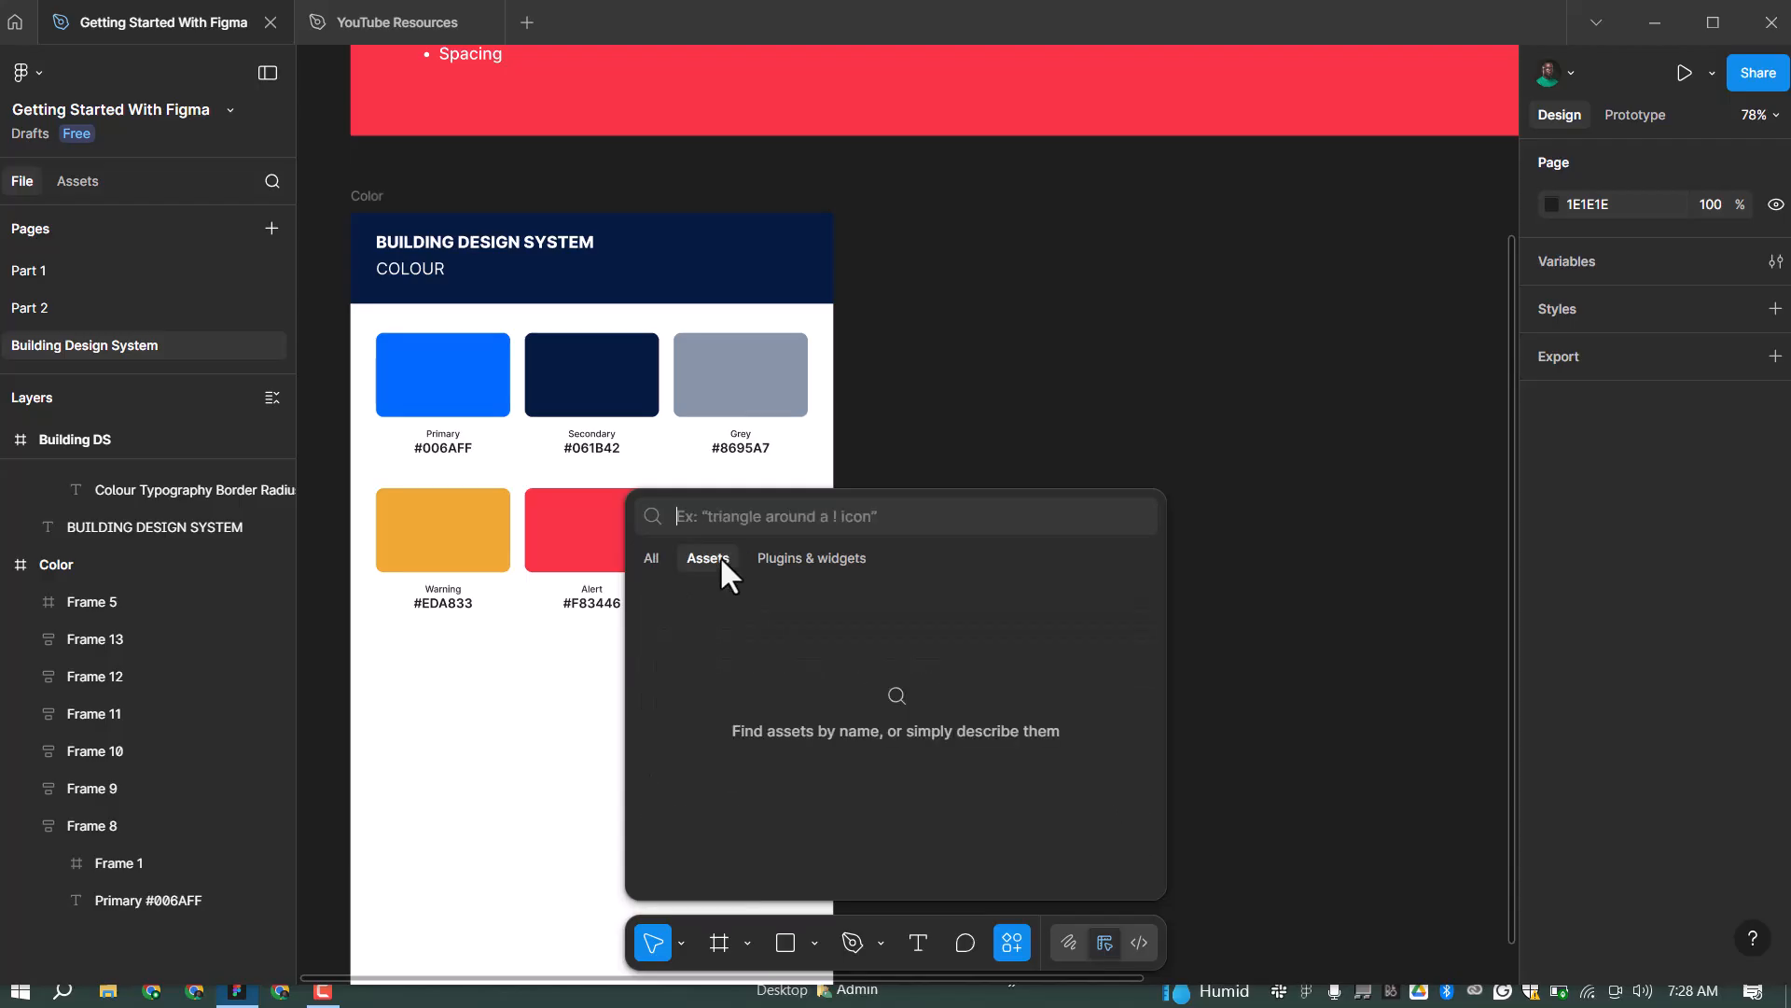
click(825, 560)
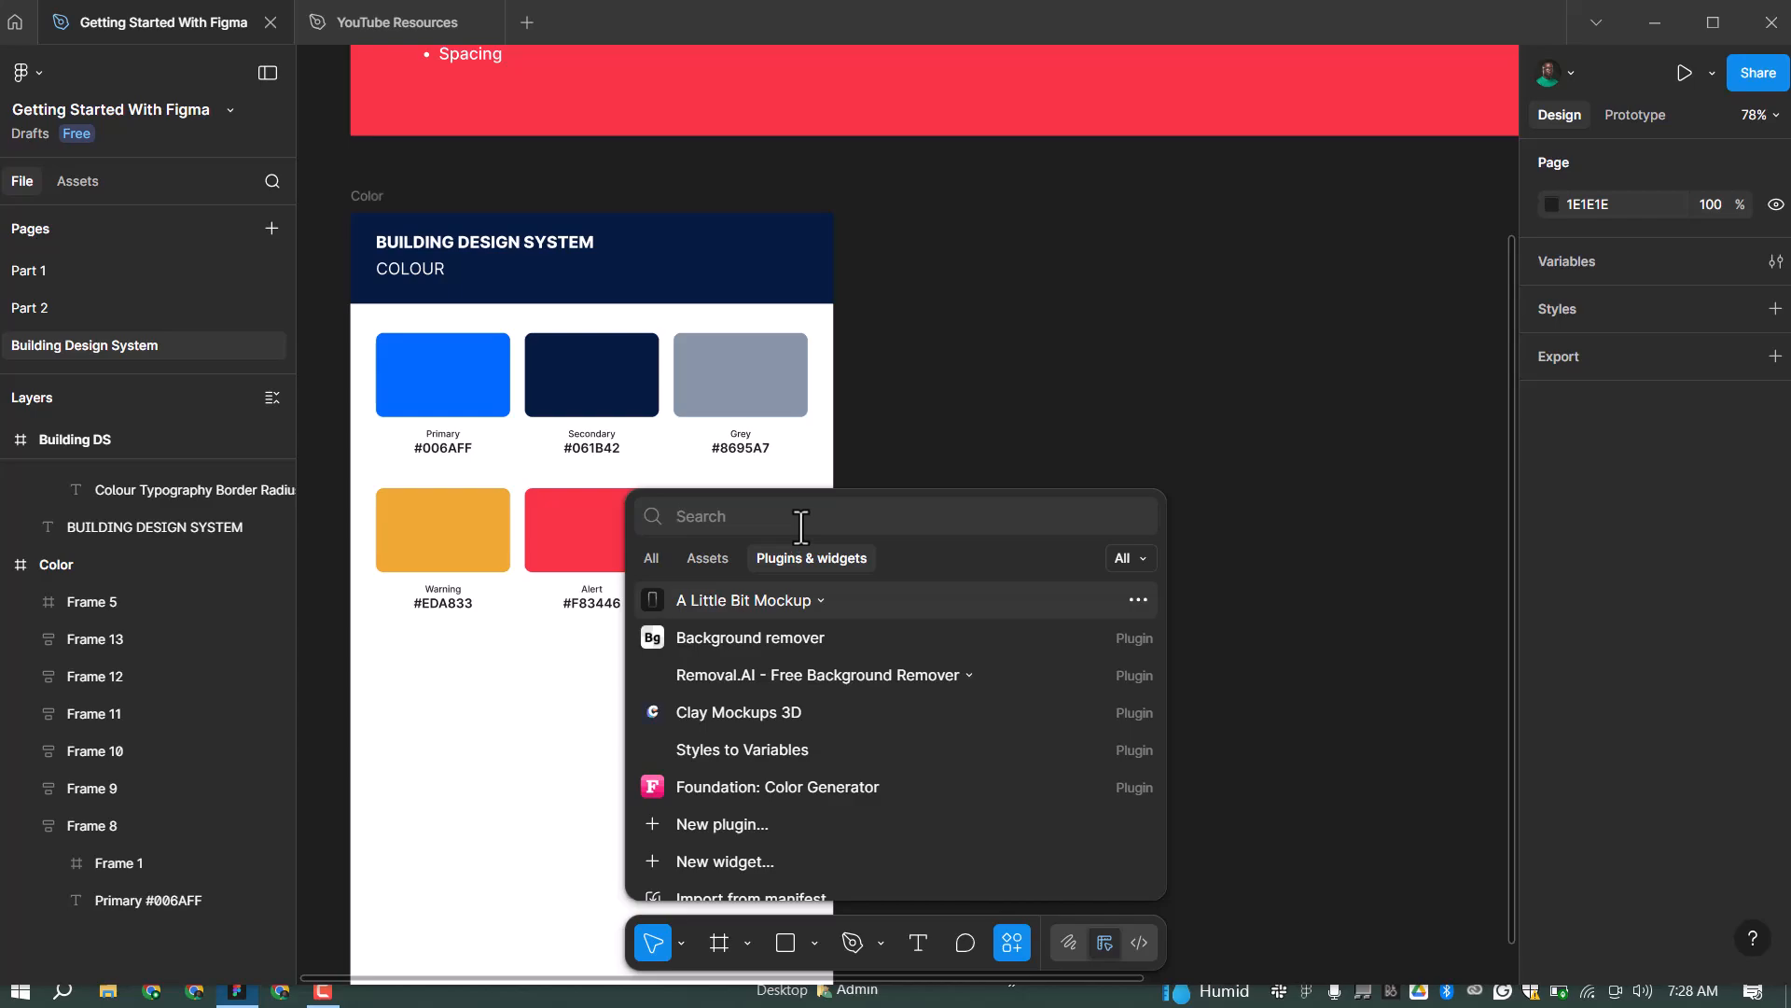
text(foun)
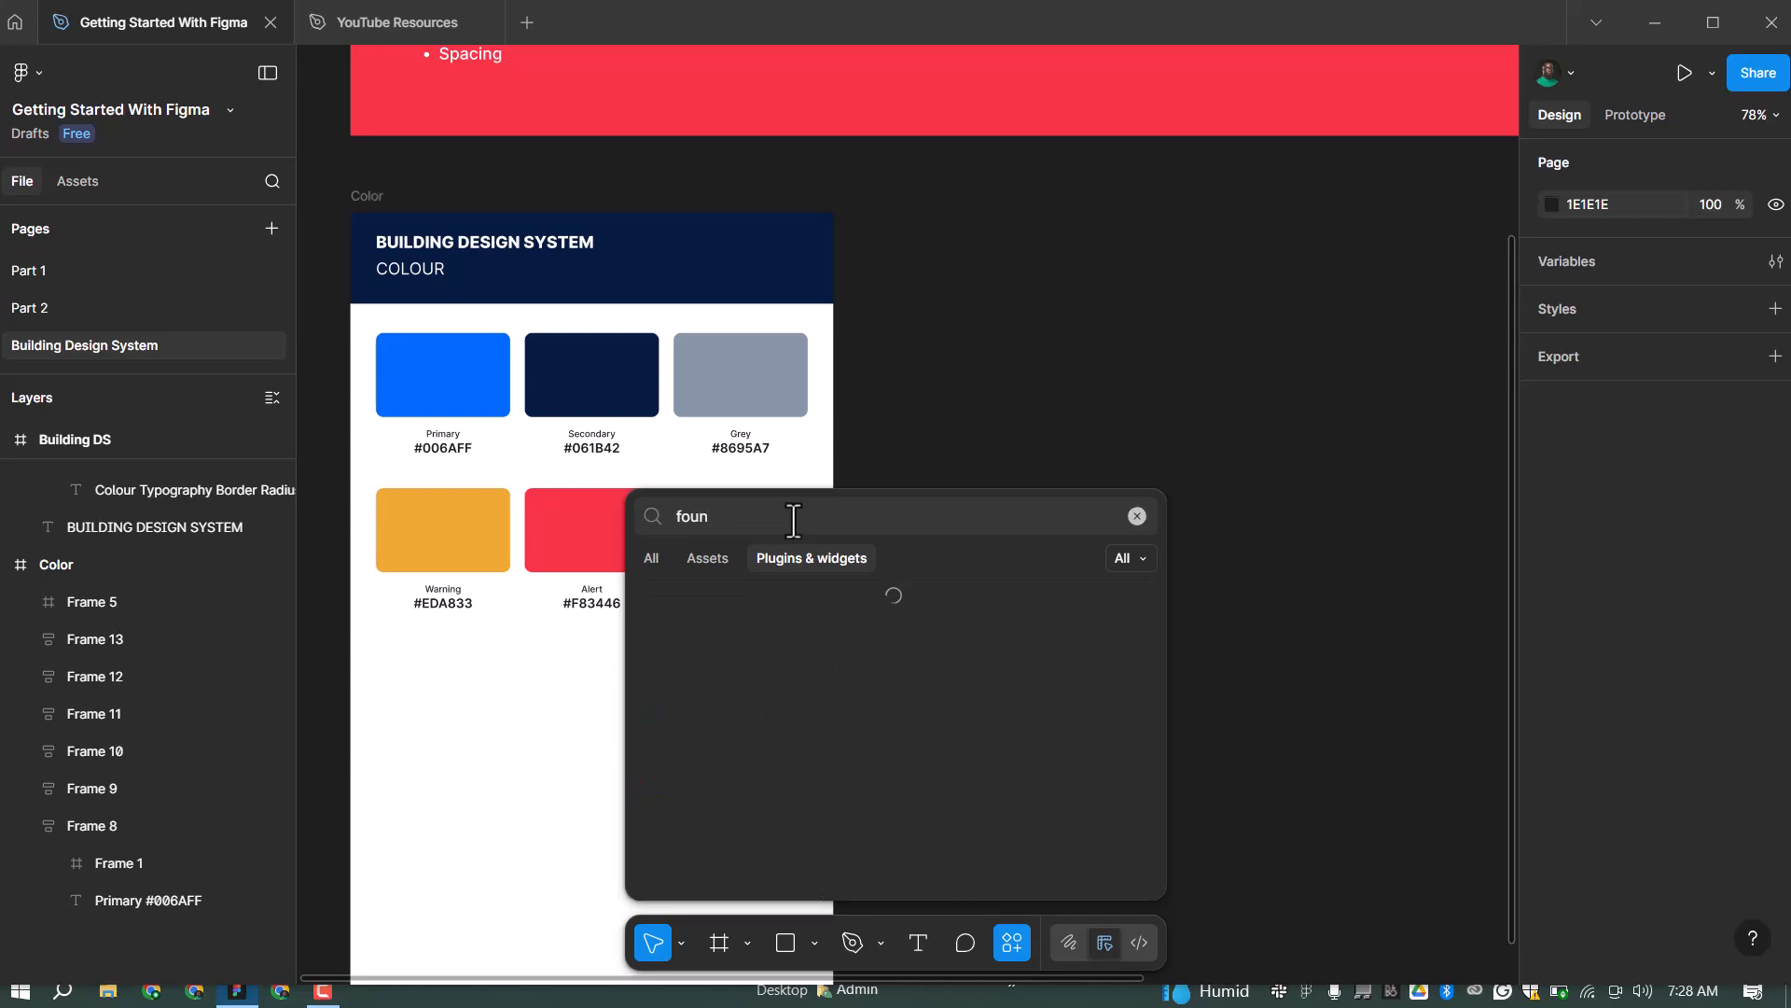
text(dation)
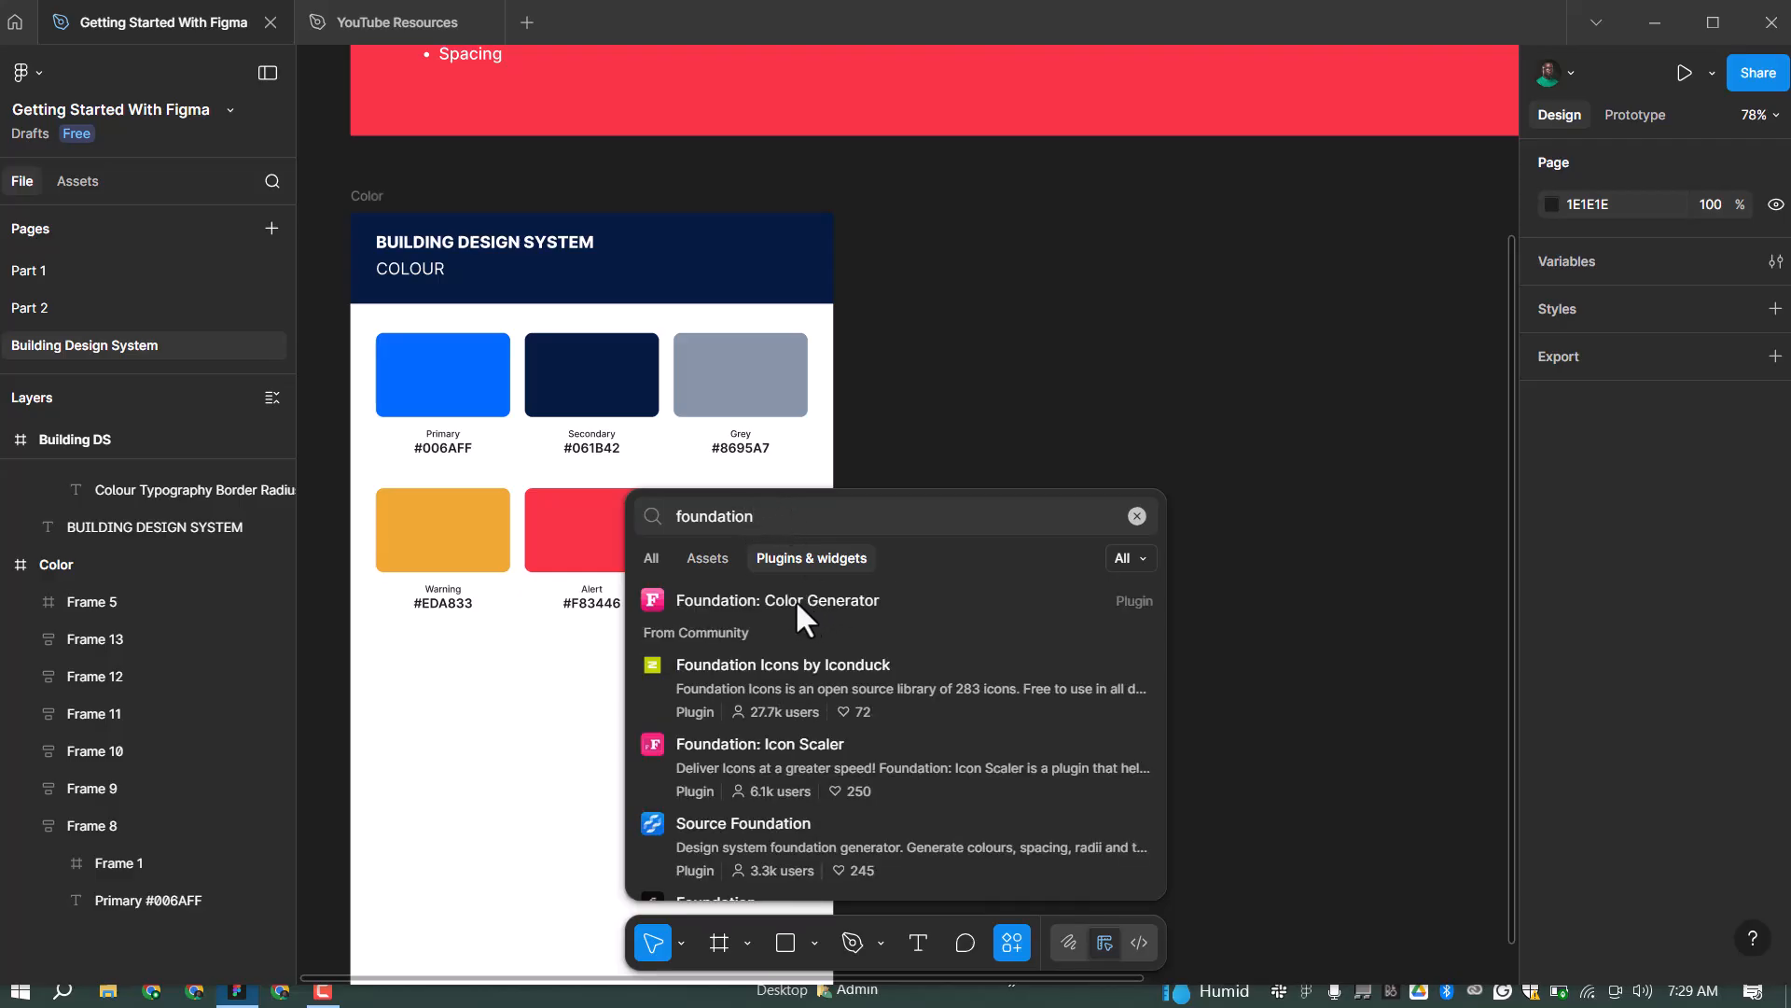
click(719, 599)
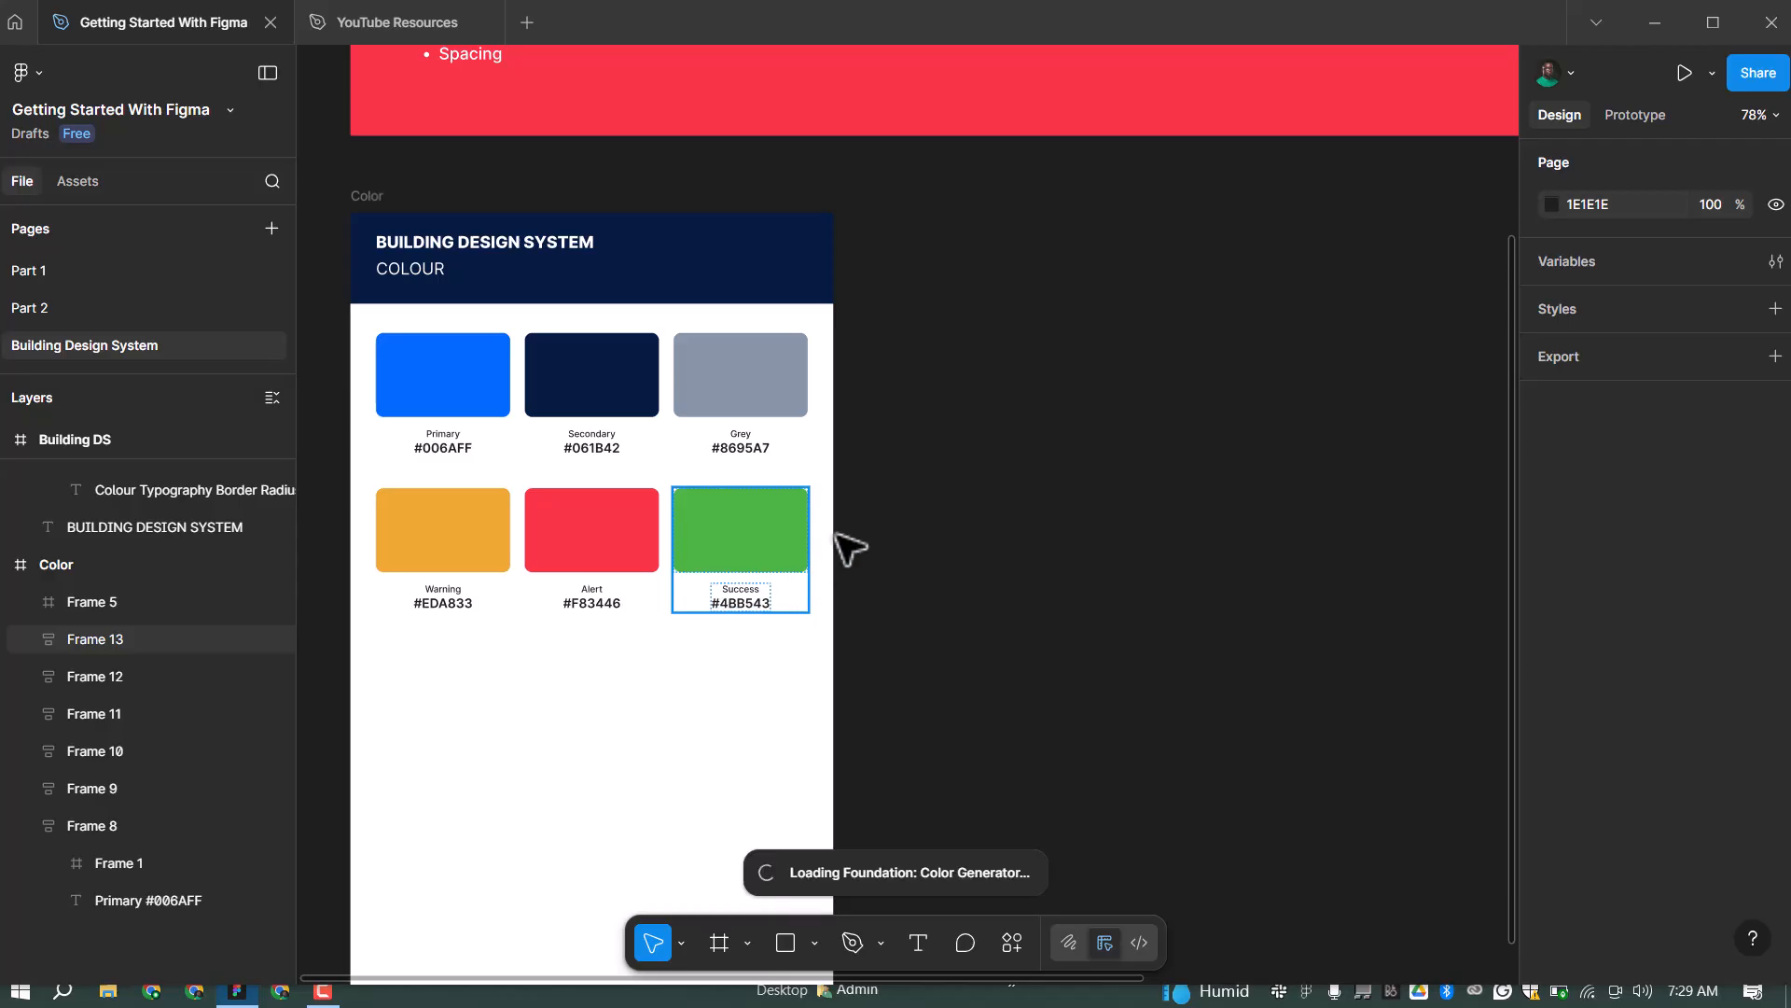
click(966, 547)
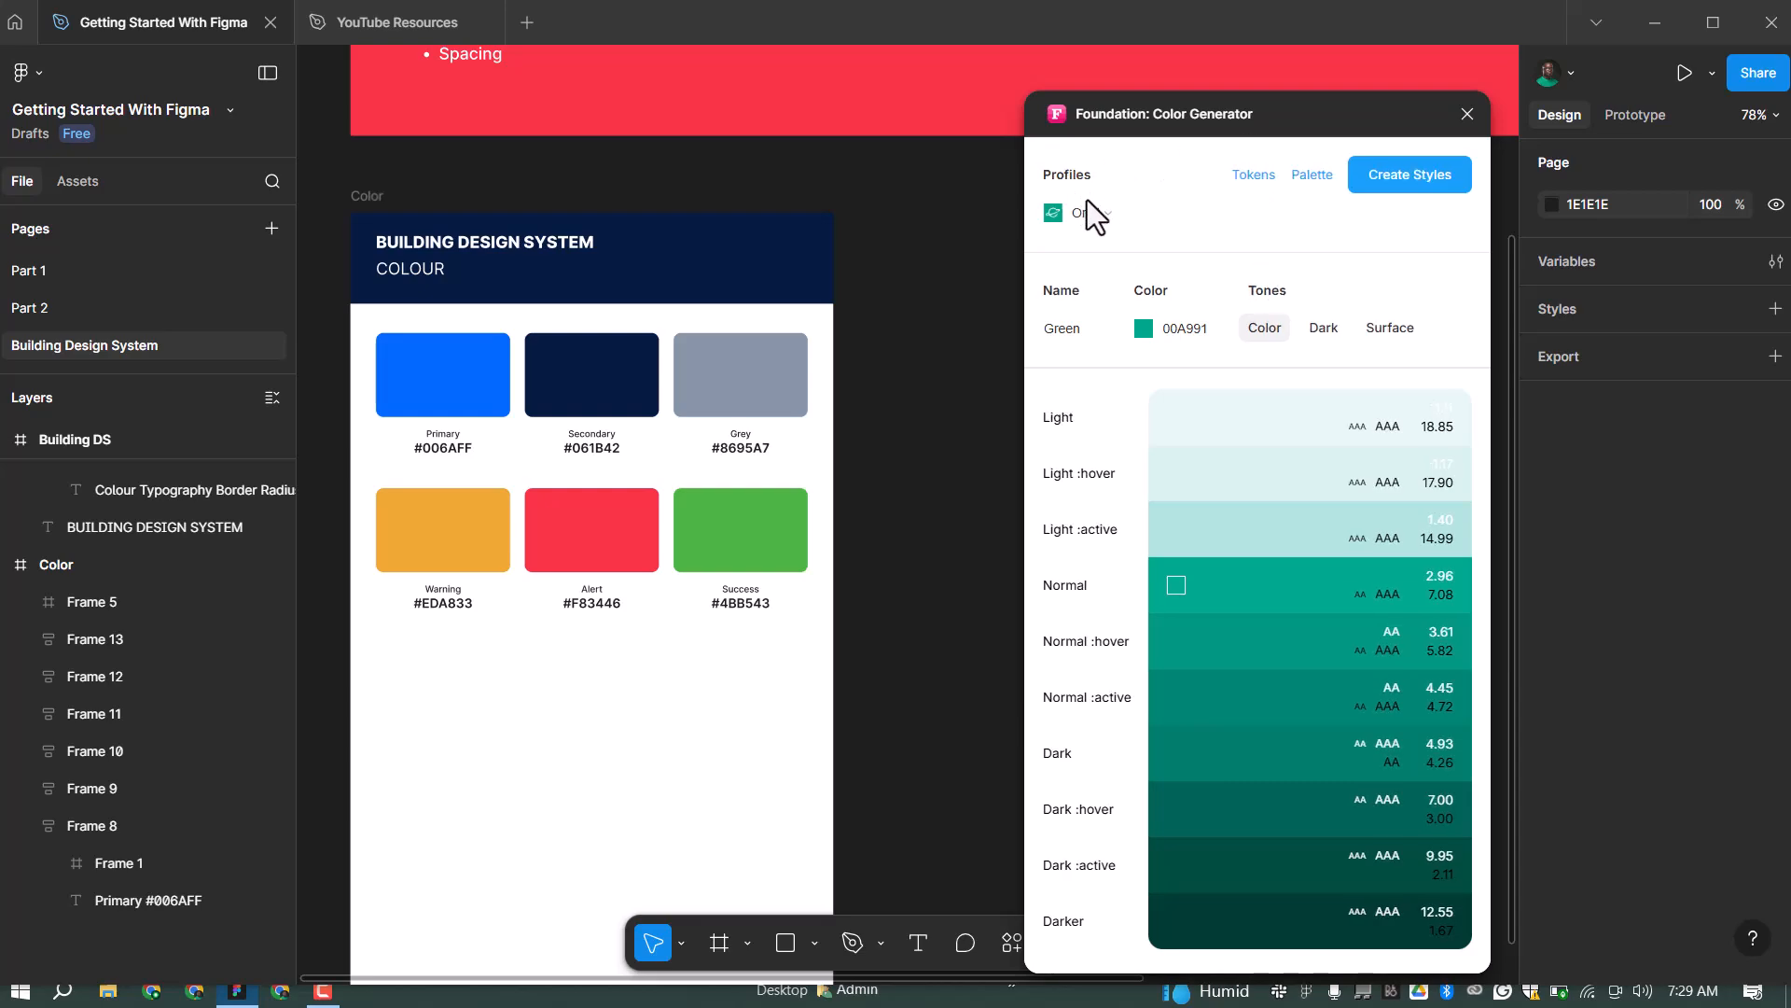
Switch the generator's profile to Material and set its base colour to the copied 006AFF
click(1119, 218)
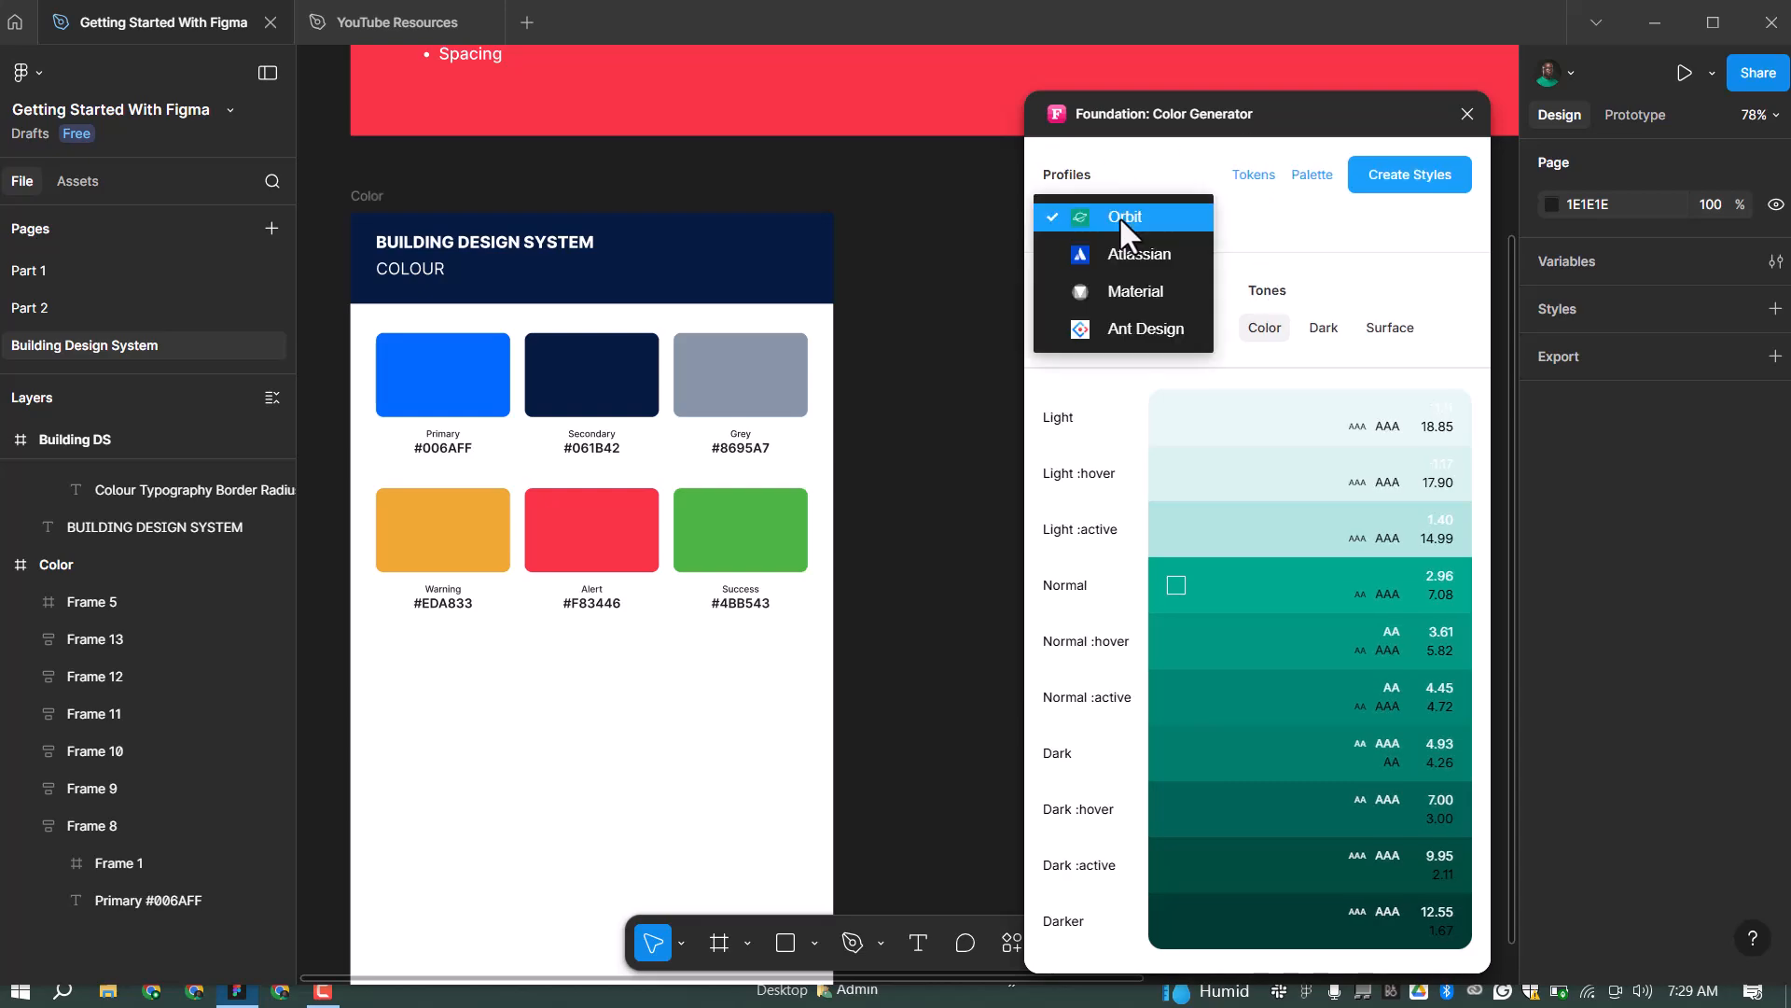
click(1125, 291)
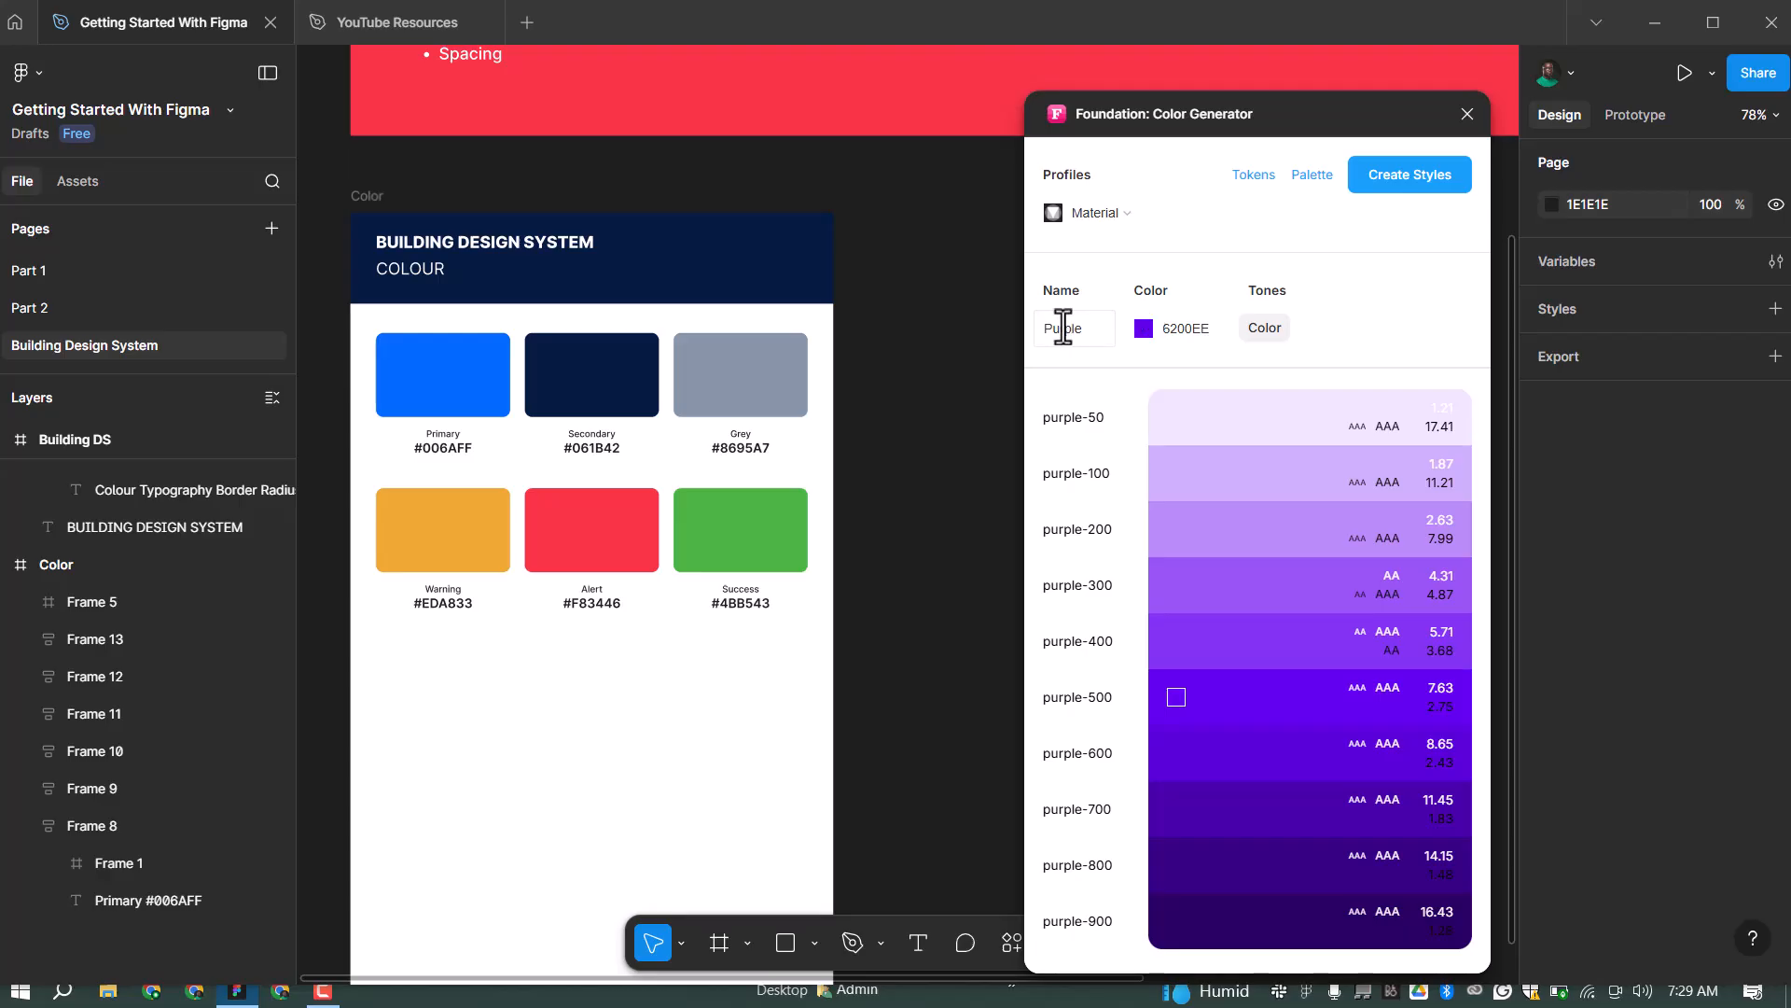
click(1203, 328)
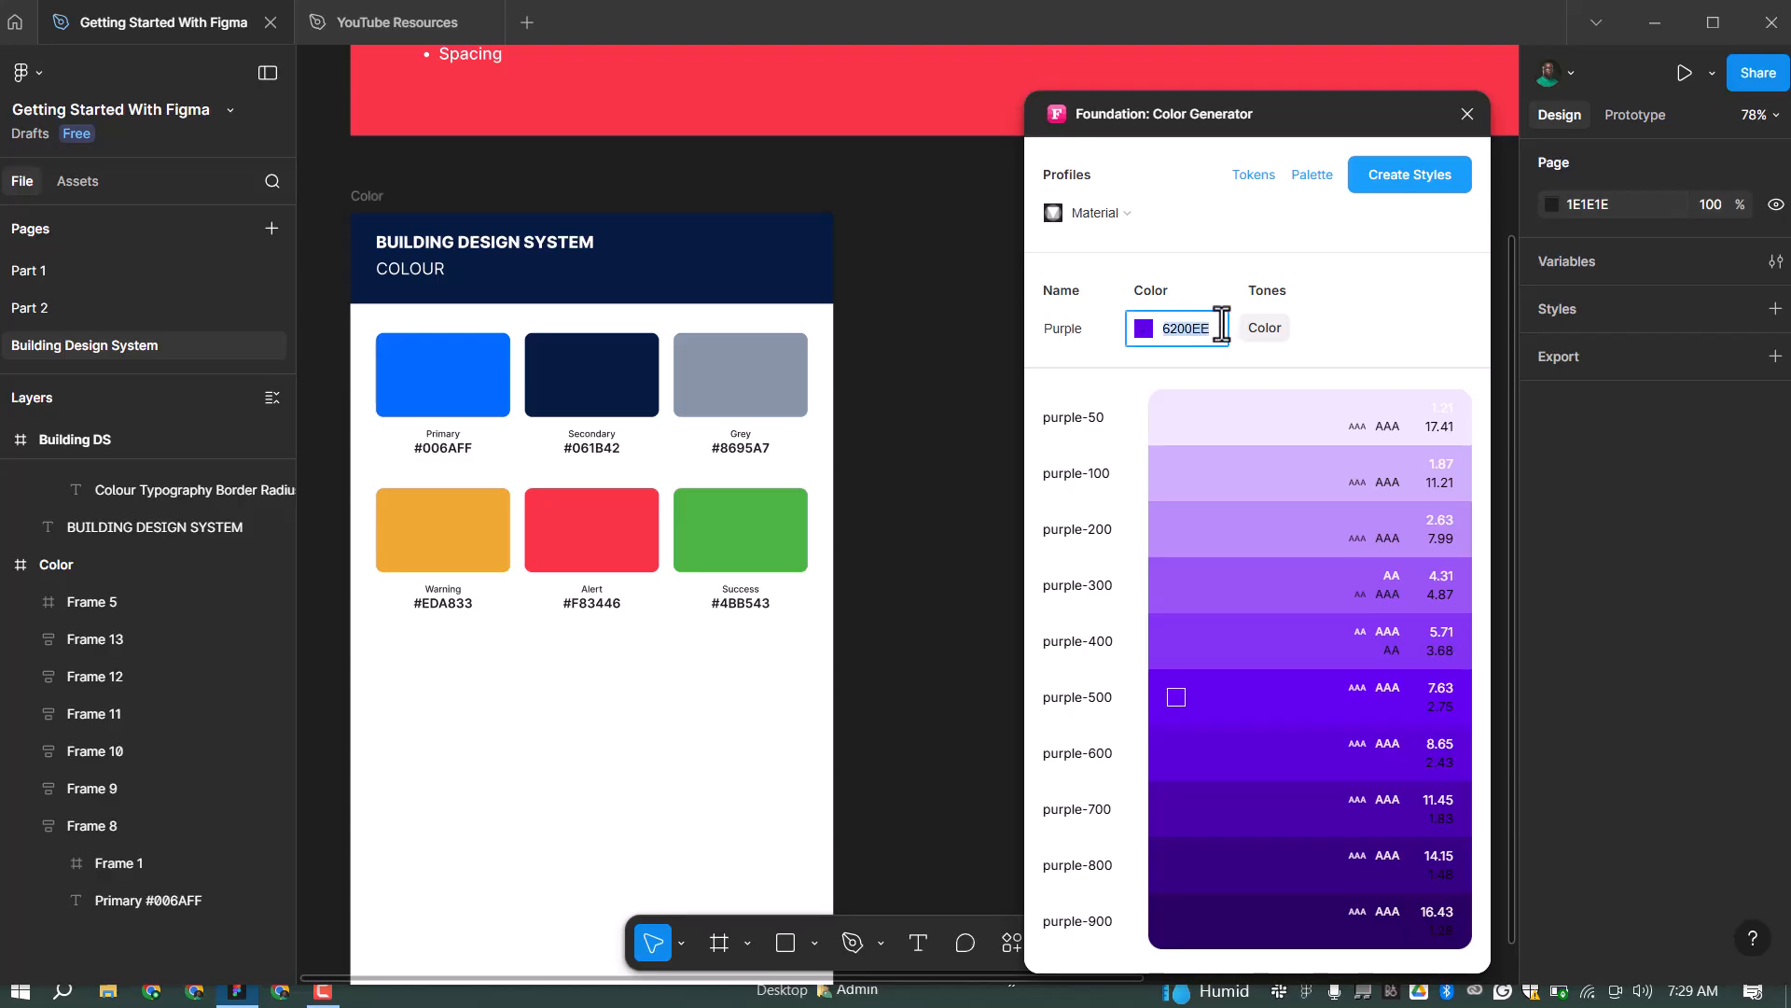
key(ctrl+v)
click(1380, 309)
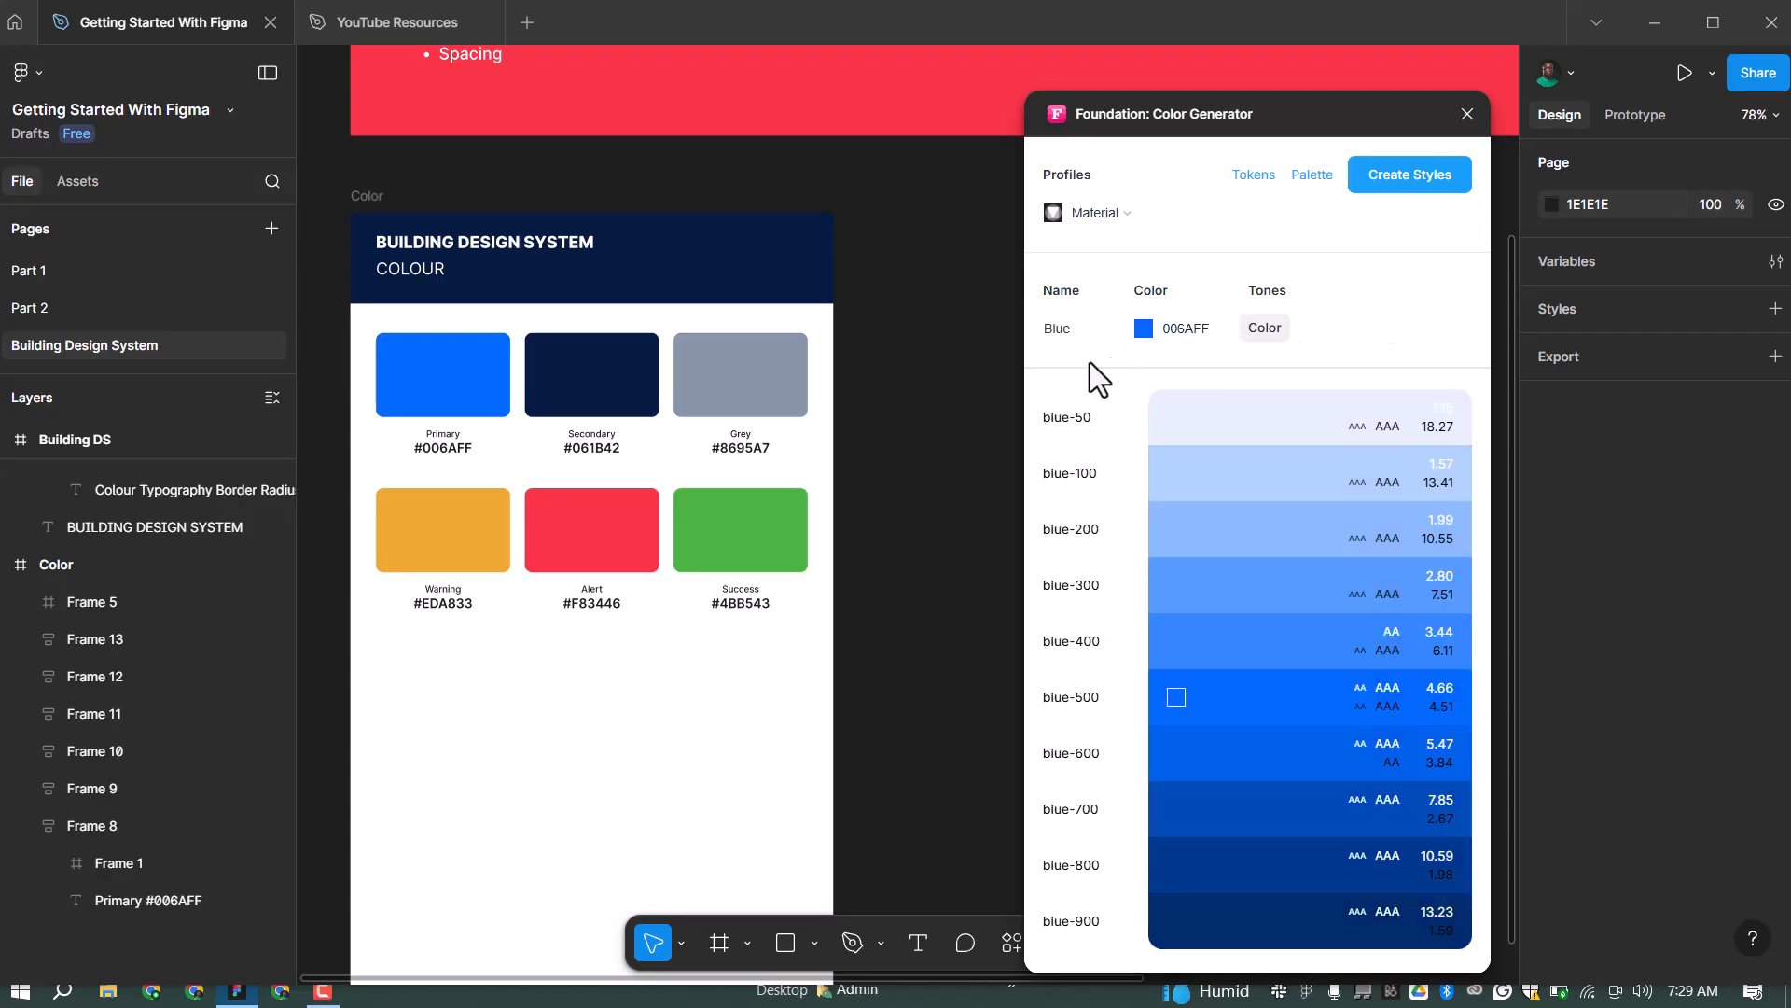
Name the blue palette "Primary" and create colour styles from it
click(1068, 329)
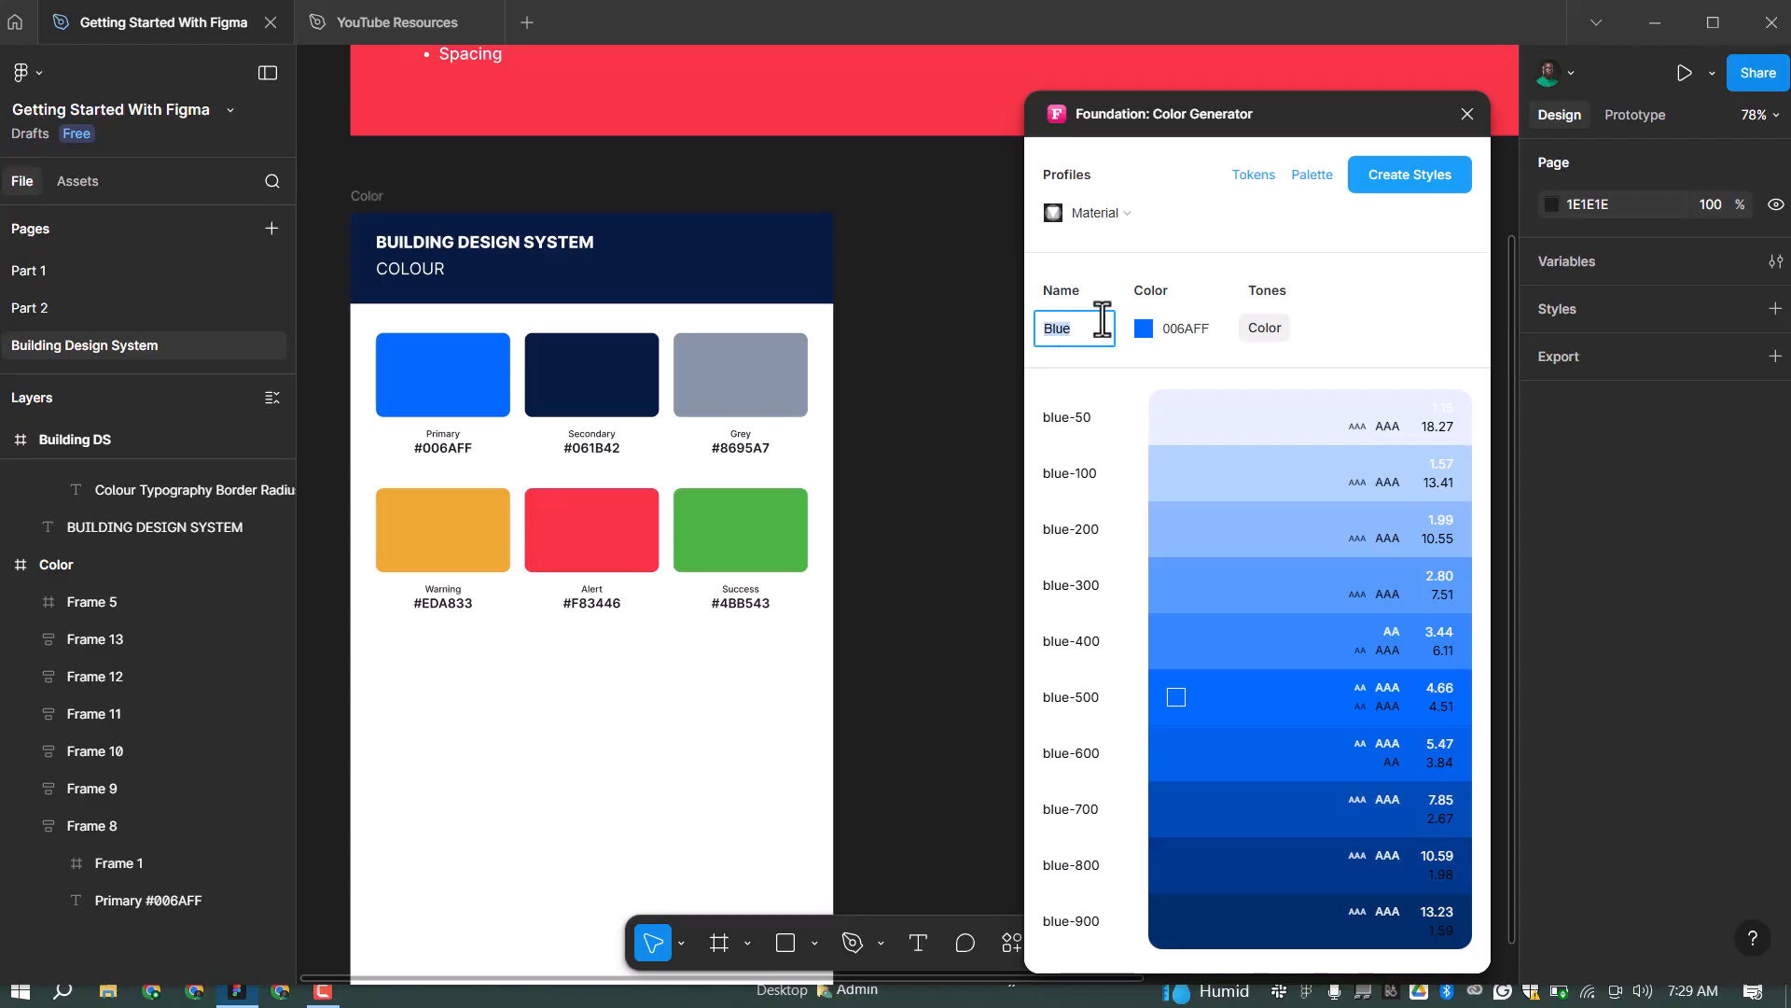
text(Primary)
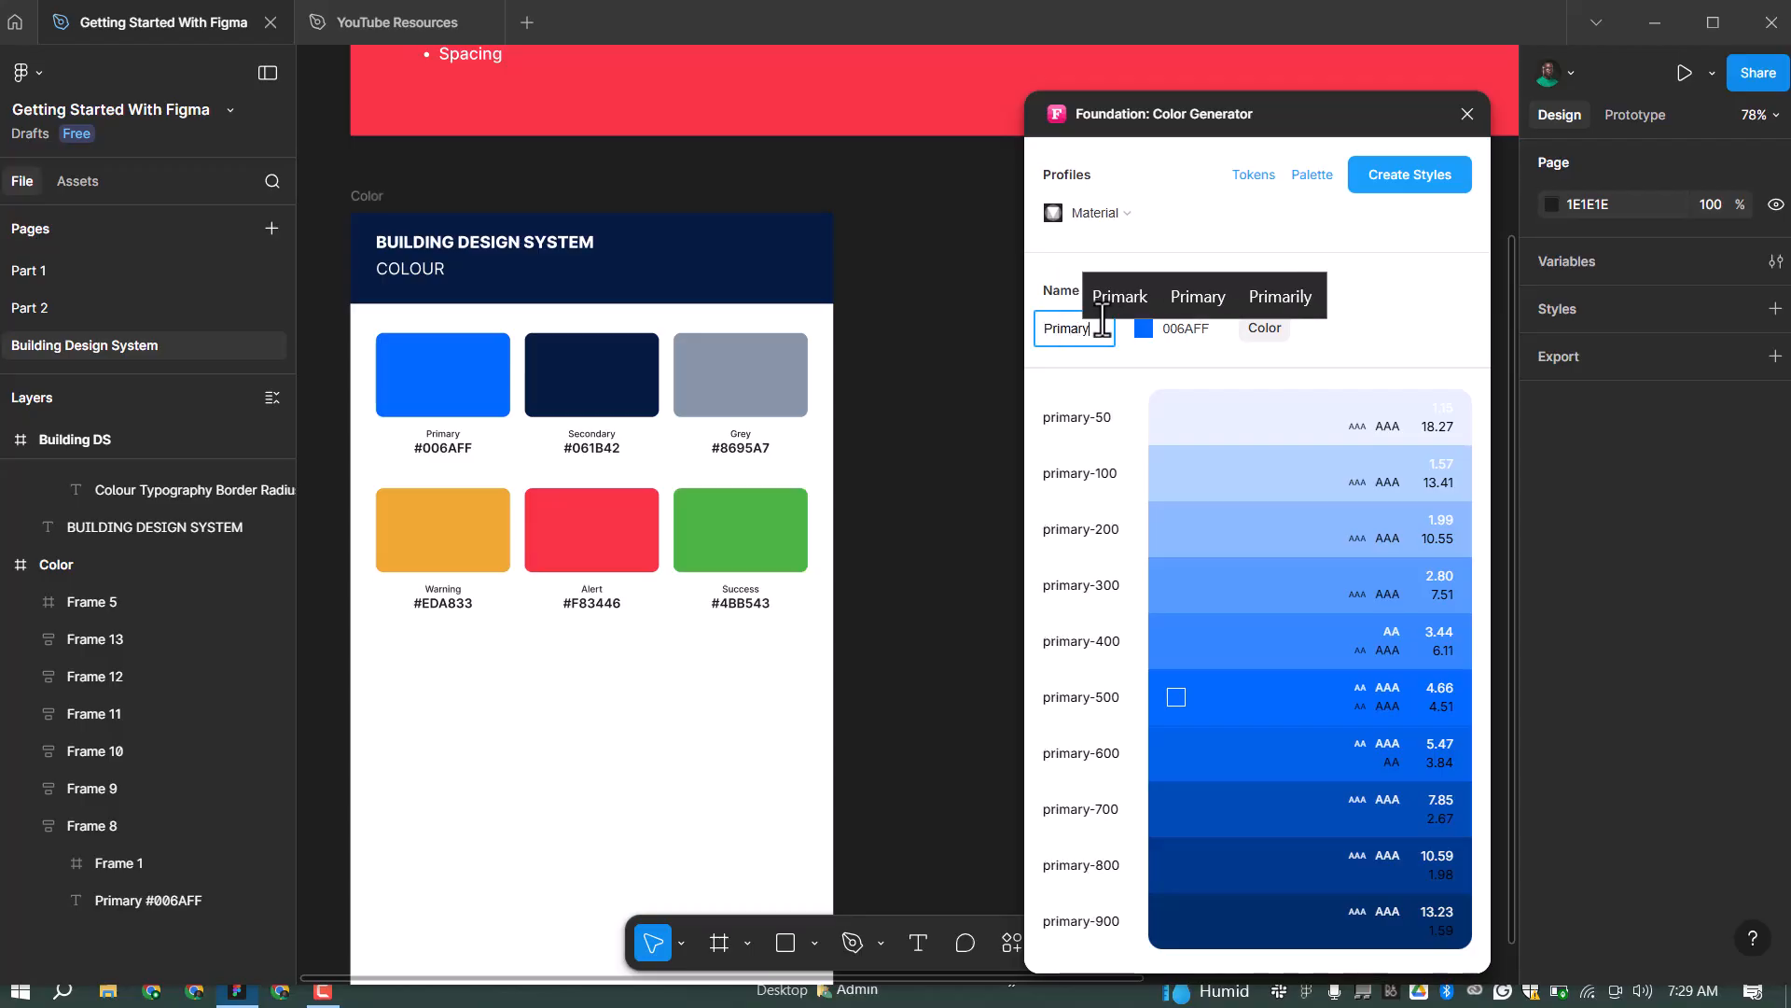
click(1409, 317)
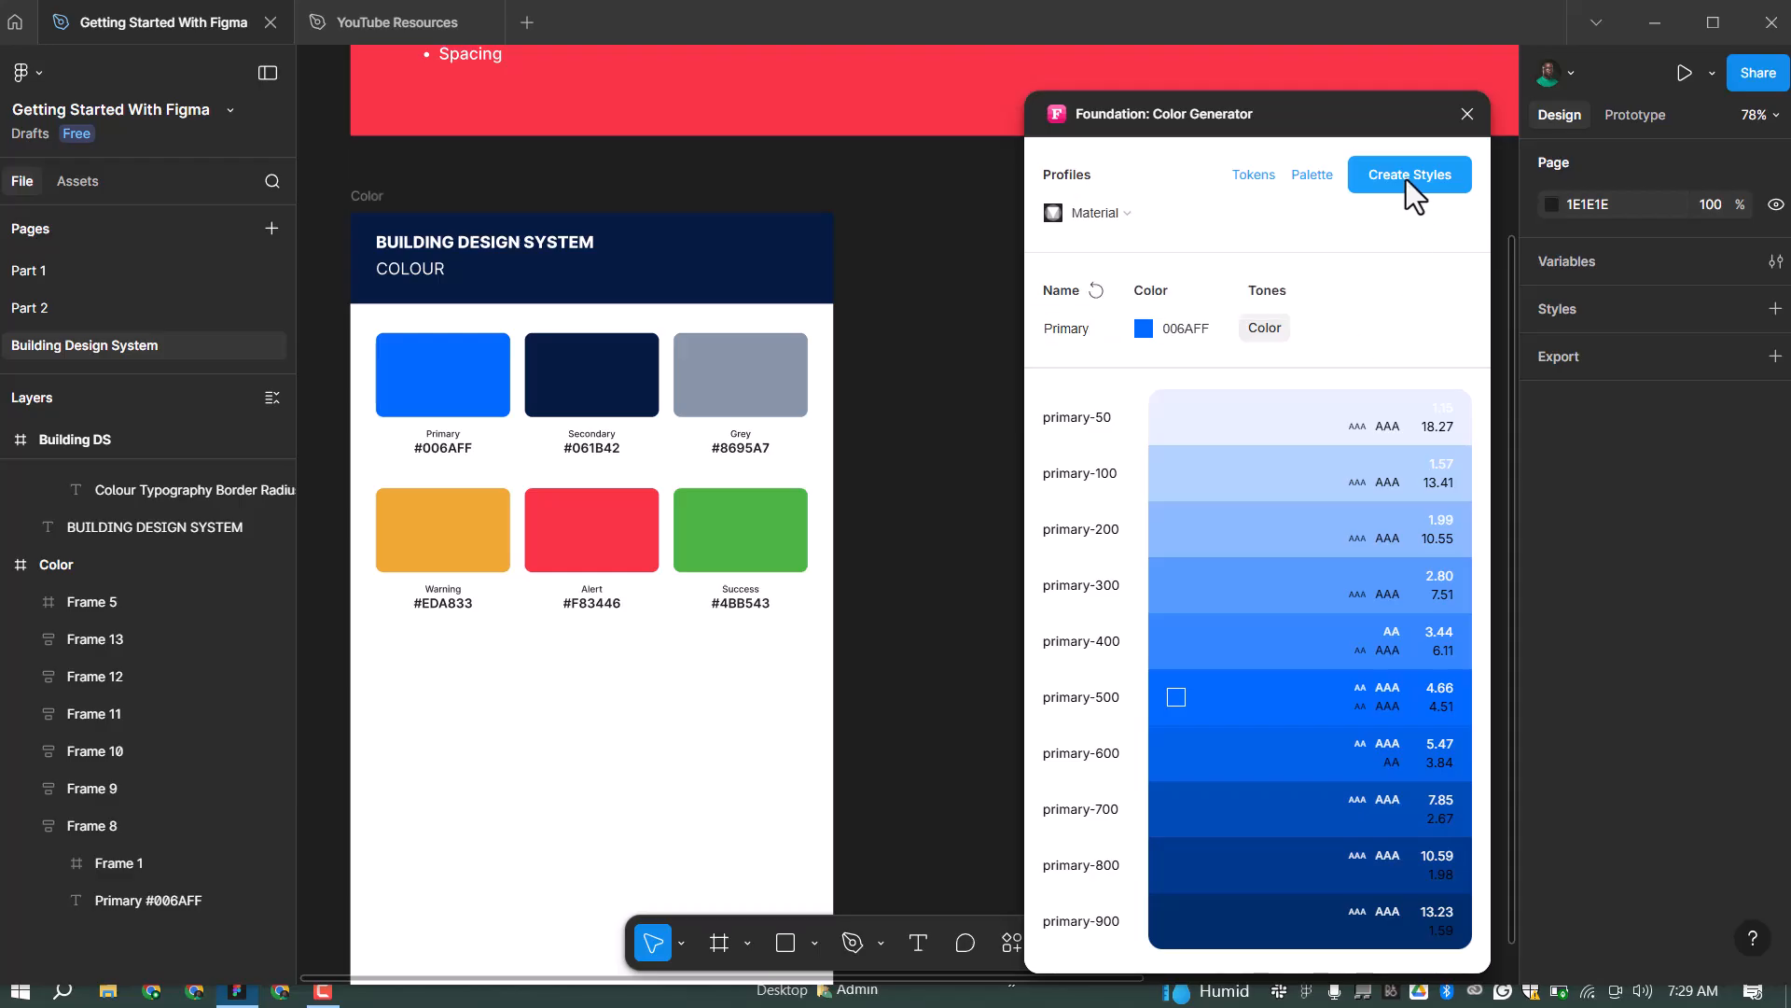
click(1407, 180)
click(1371, 176)
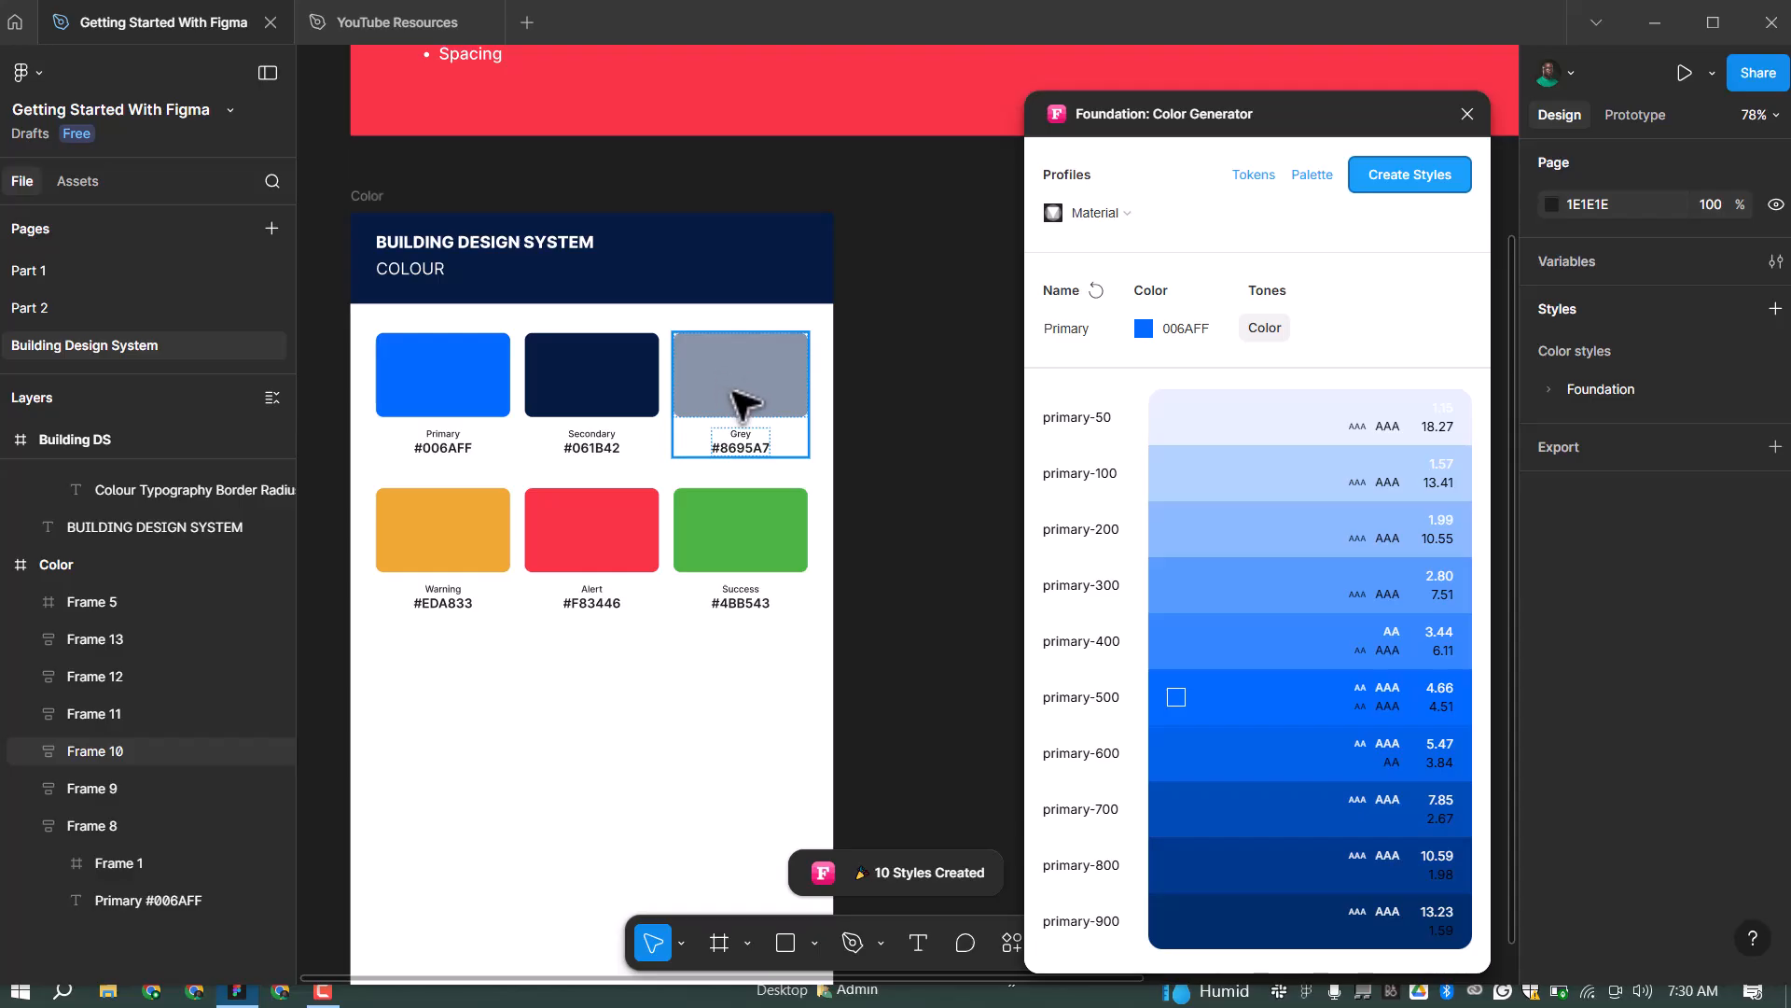
Copy the Secondary swatch's fill code and set the generator's base colour to 061B42
mouse_move(1198, 425)
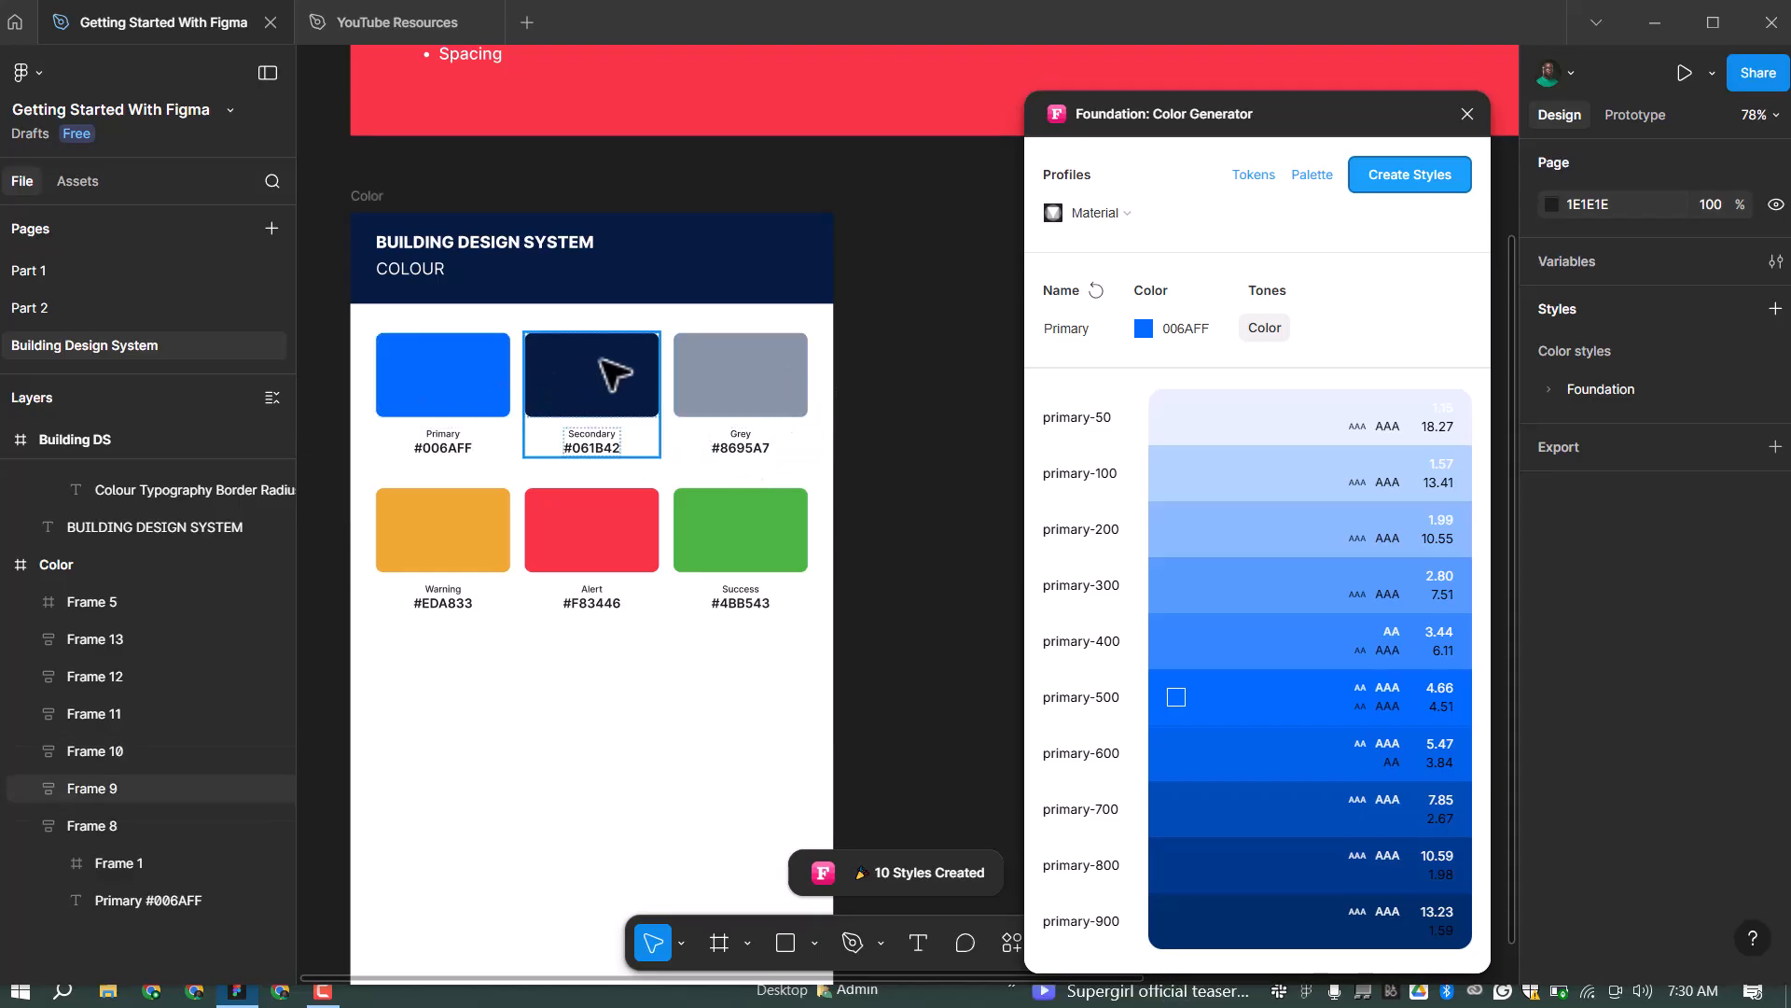
double_click(658, 397)
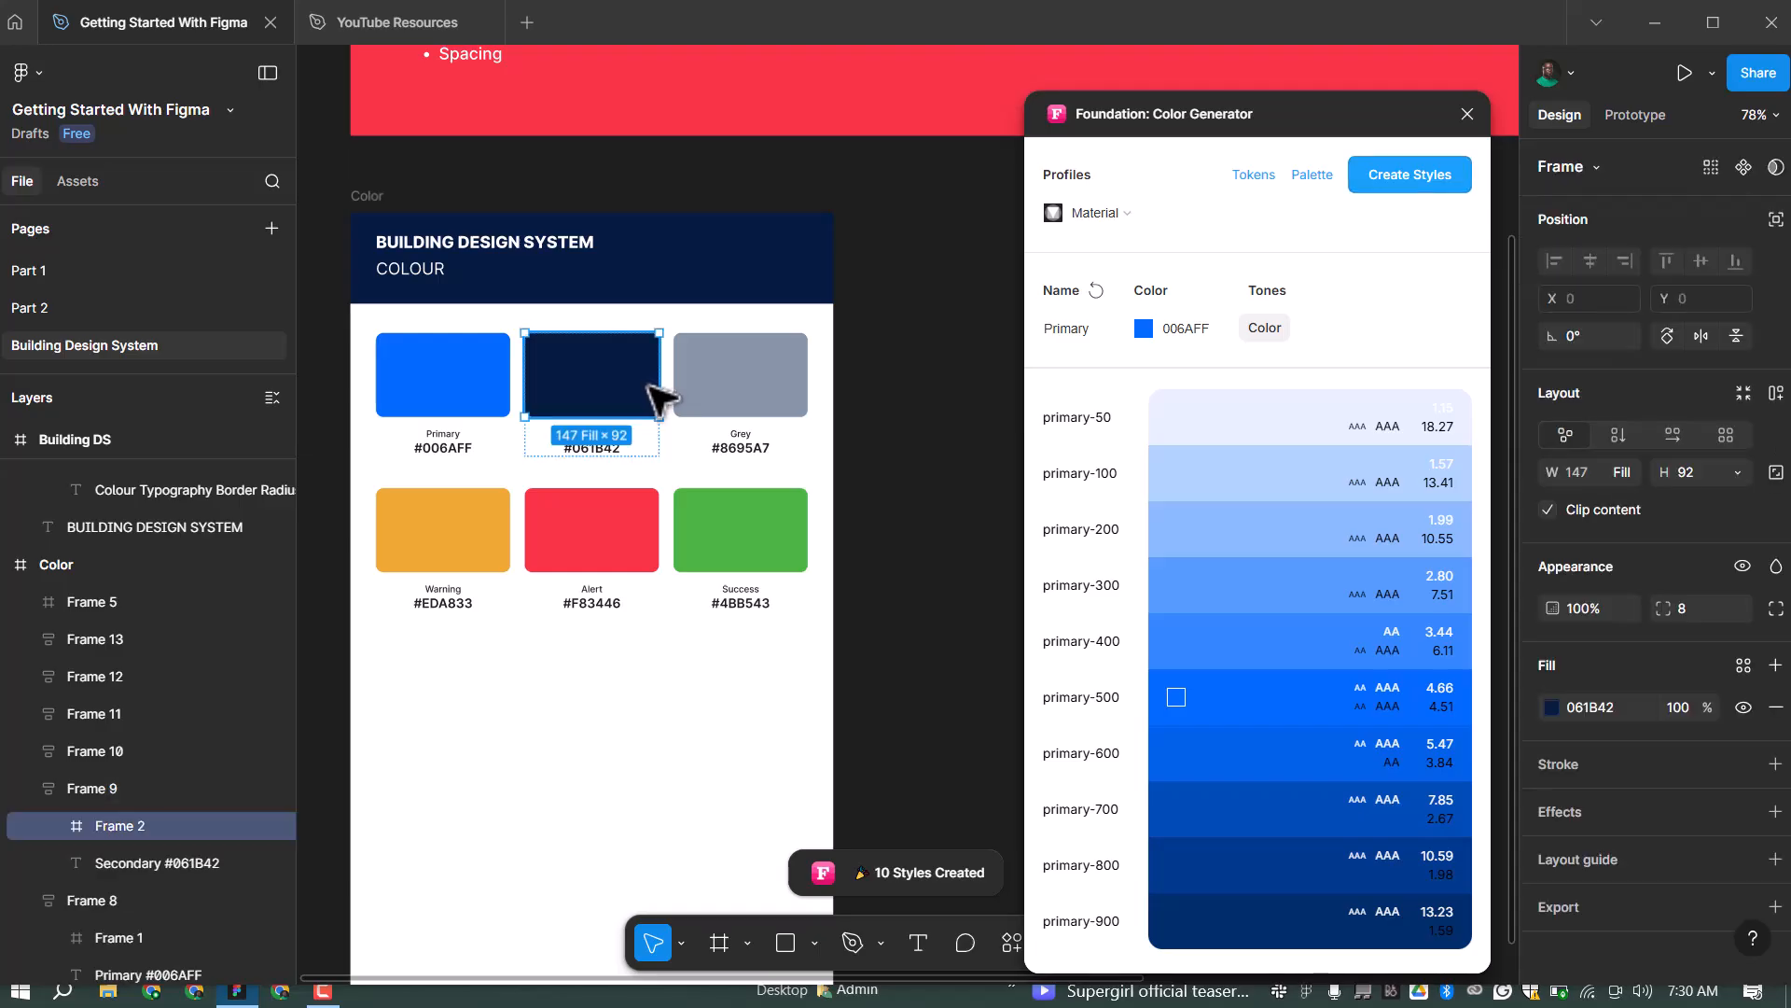
click(1619, 778)
key(ctrl+c)
click(1206, 321)
key(ctrl+v)
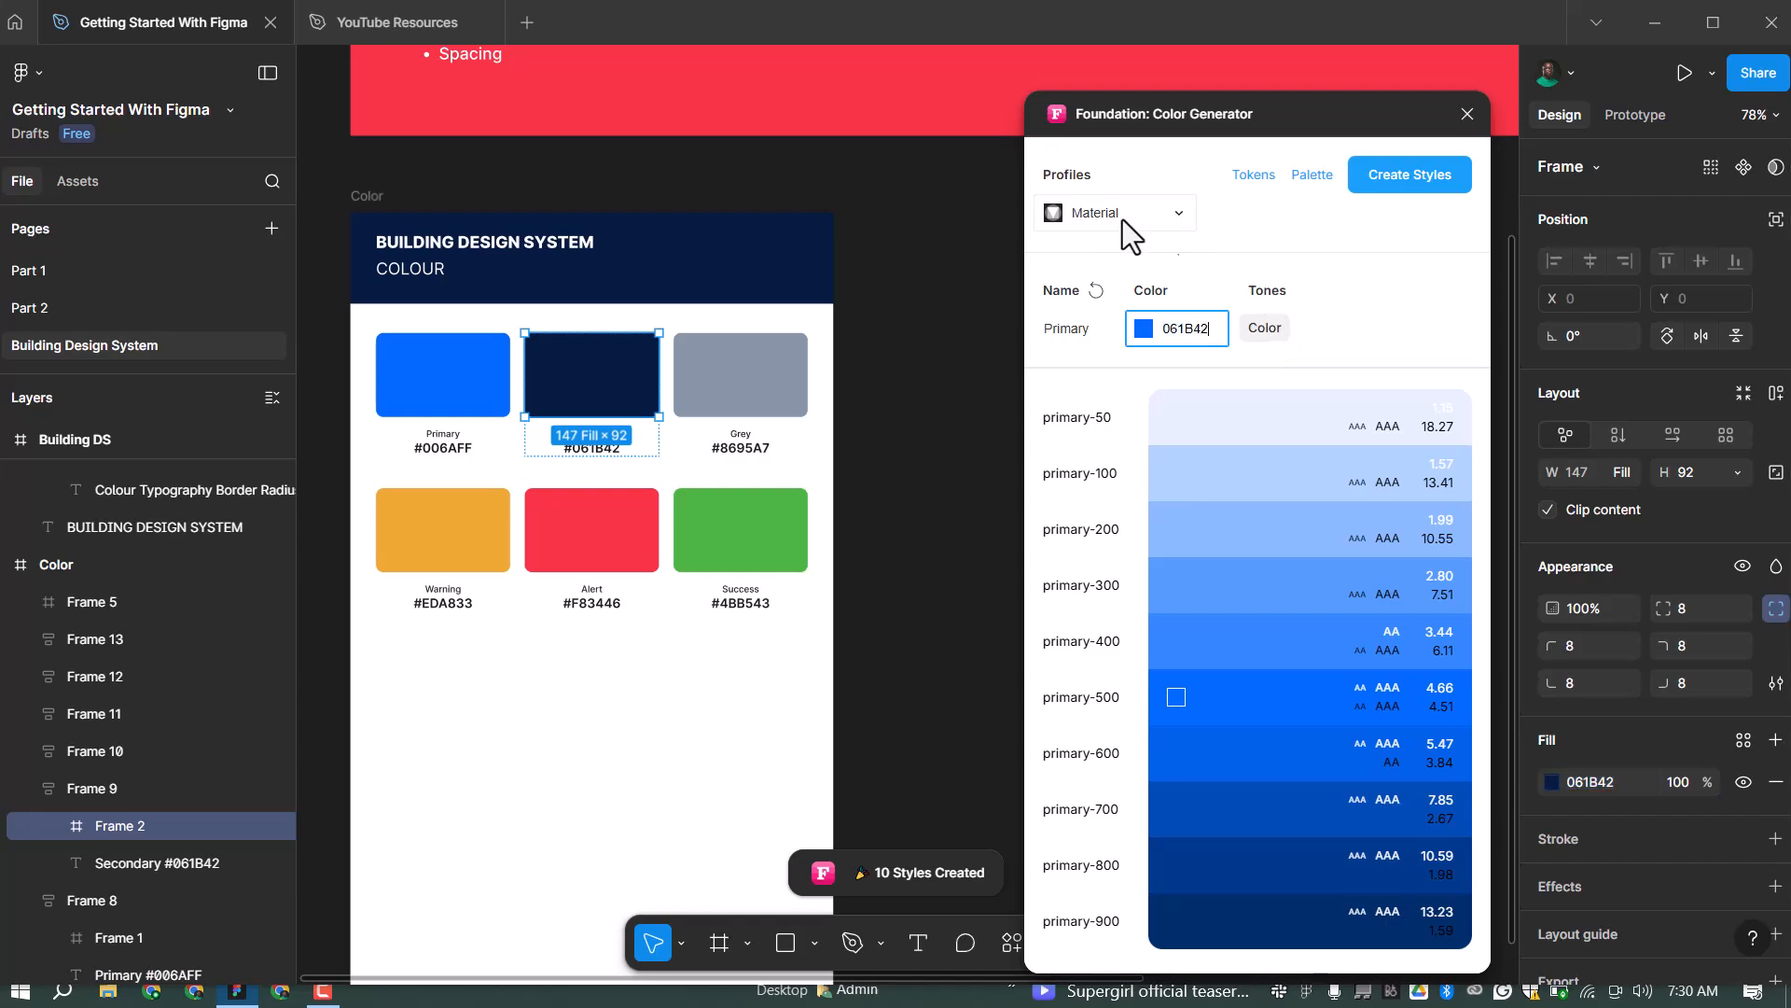
click(1413, 328)
Rename the navy palette to "Secondary" and create colour styles from it
click(1095, 334)
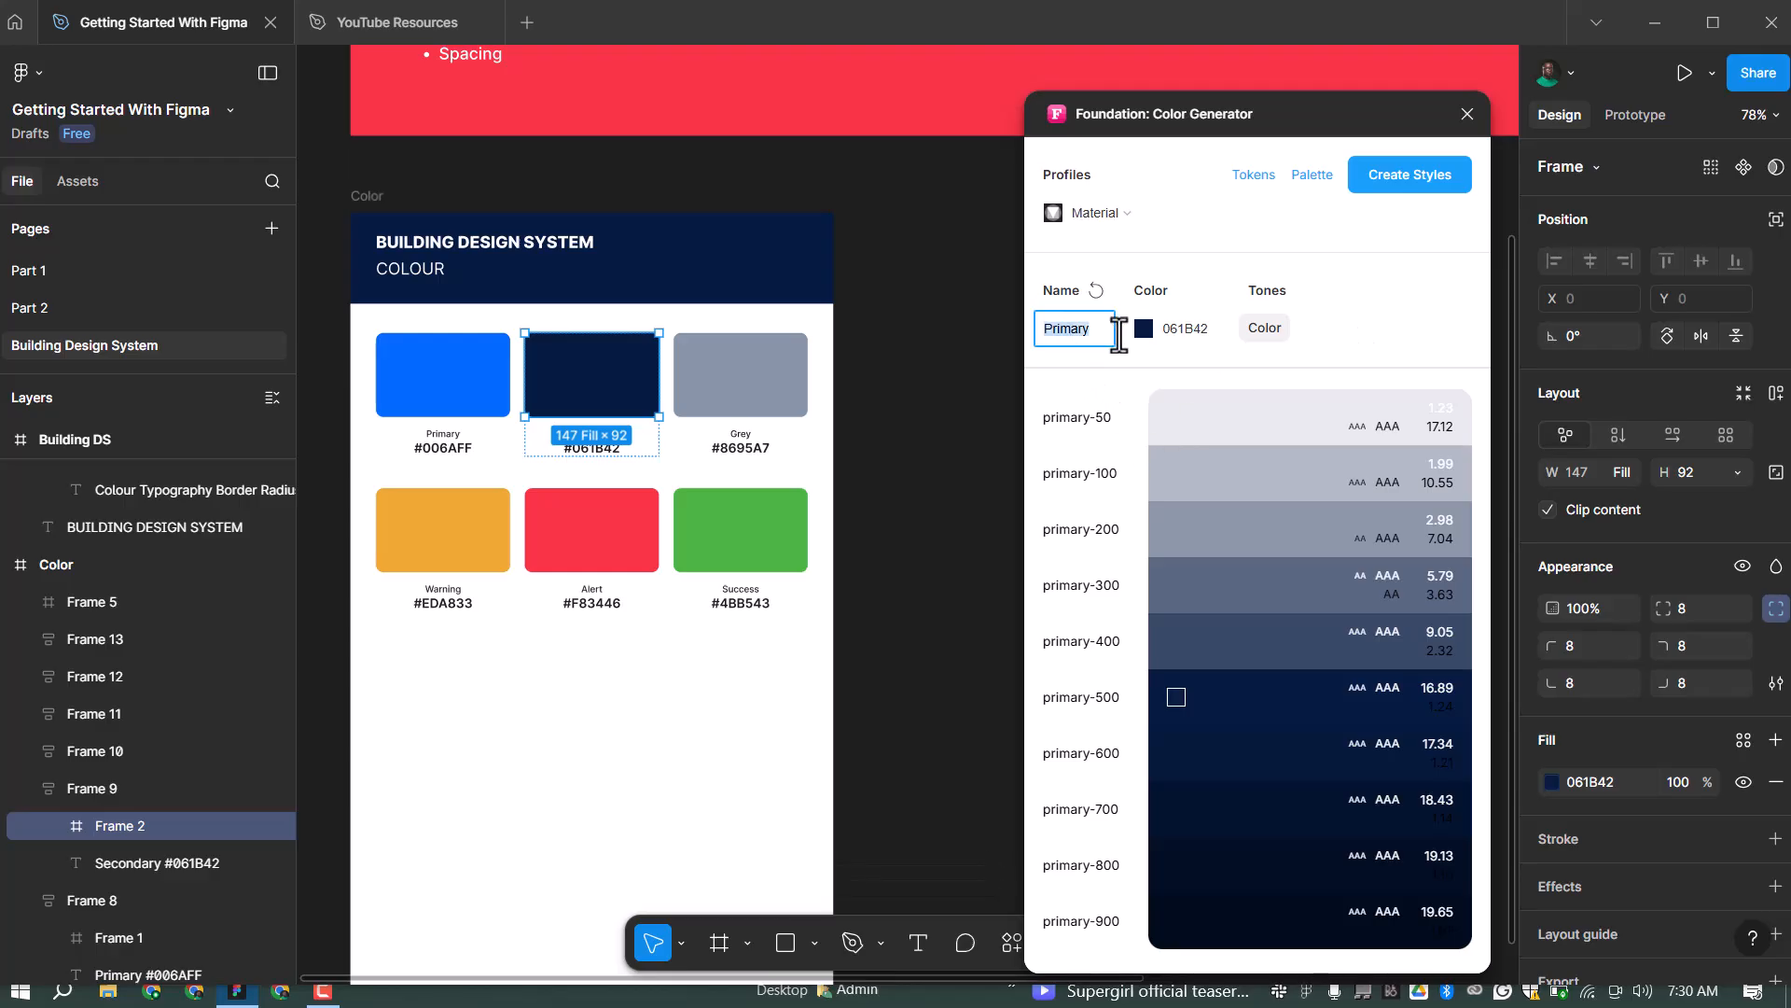
text(Seconda)
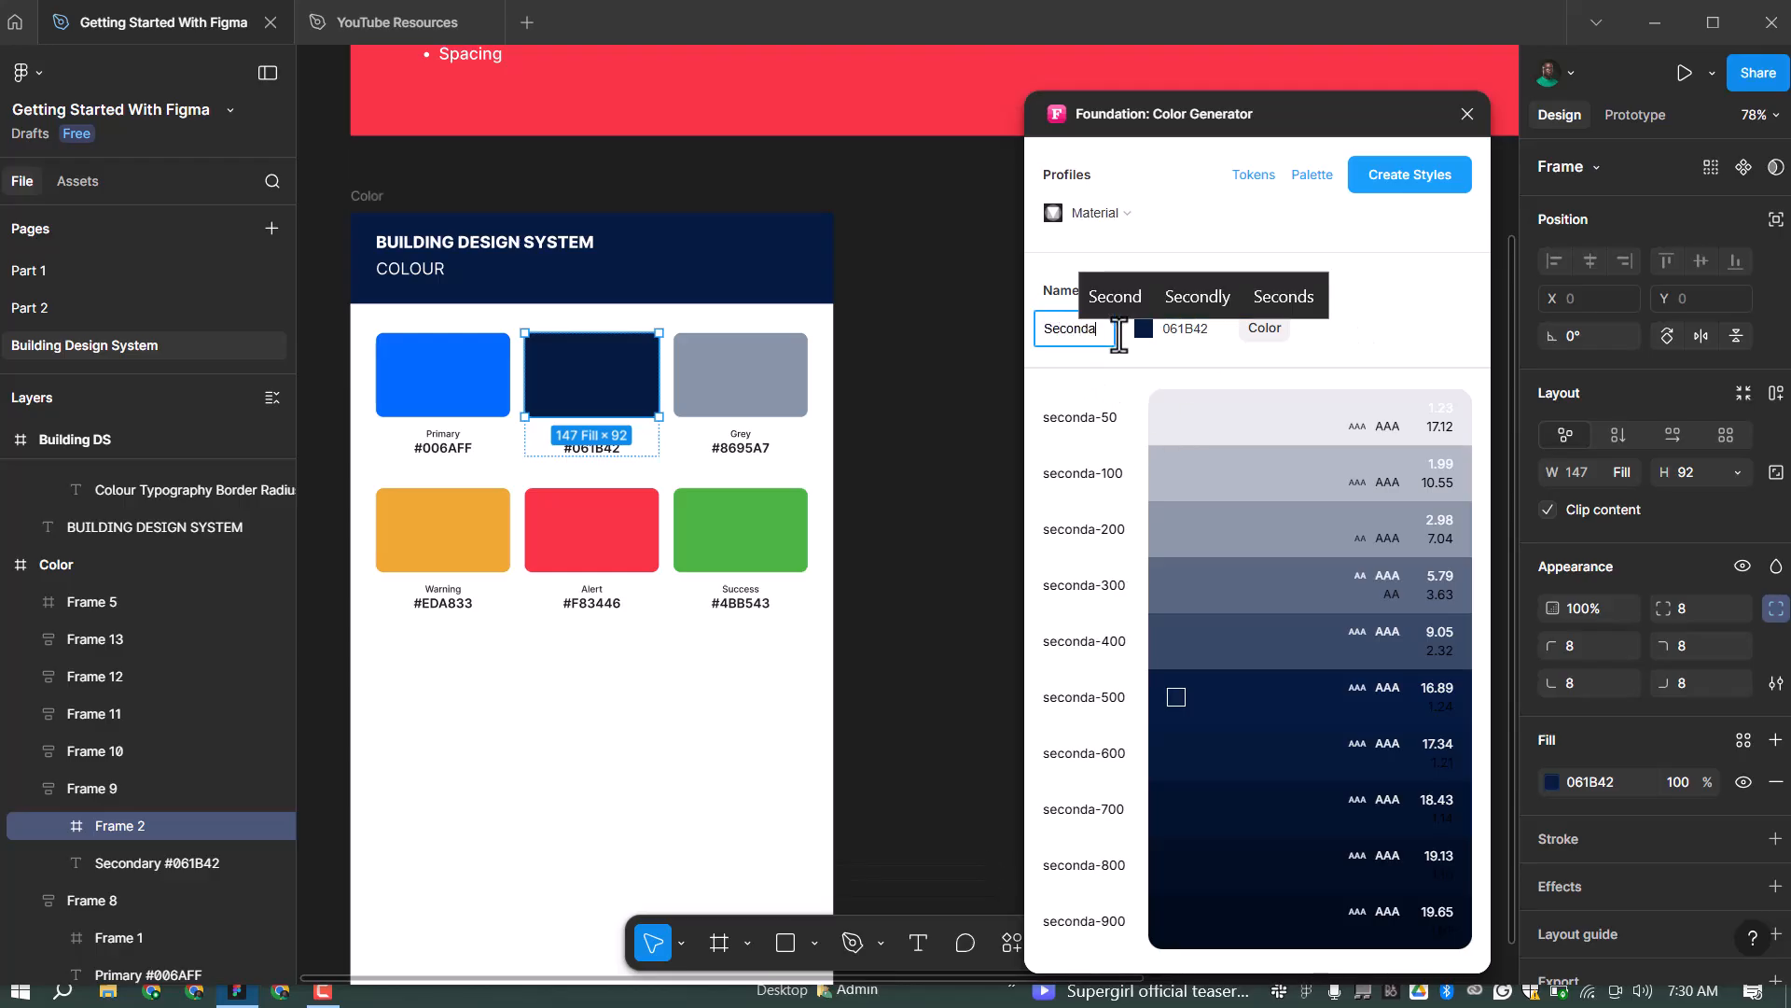
text(ry)
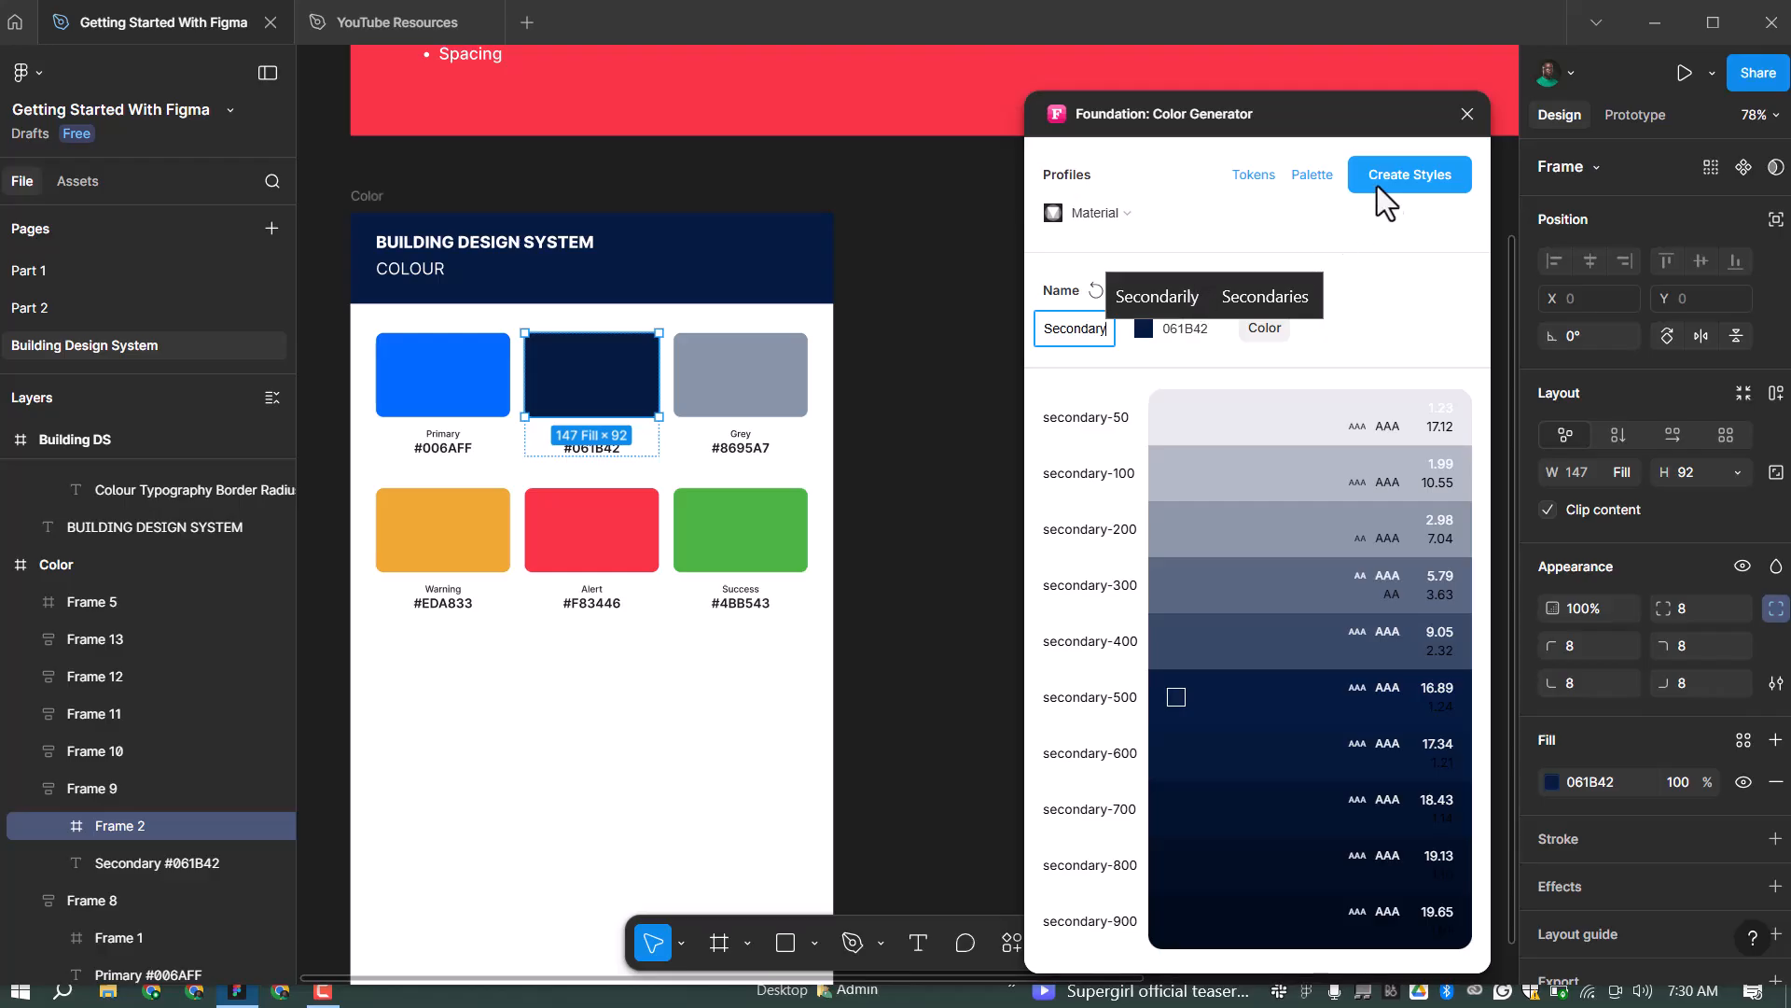
click(1374, 183)
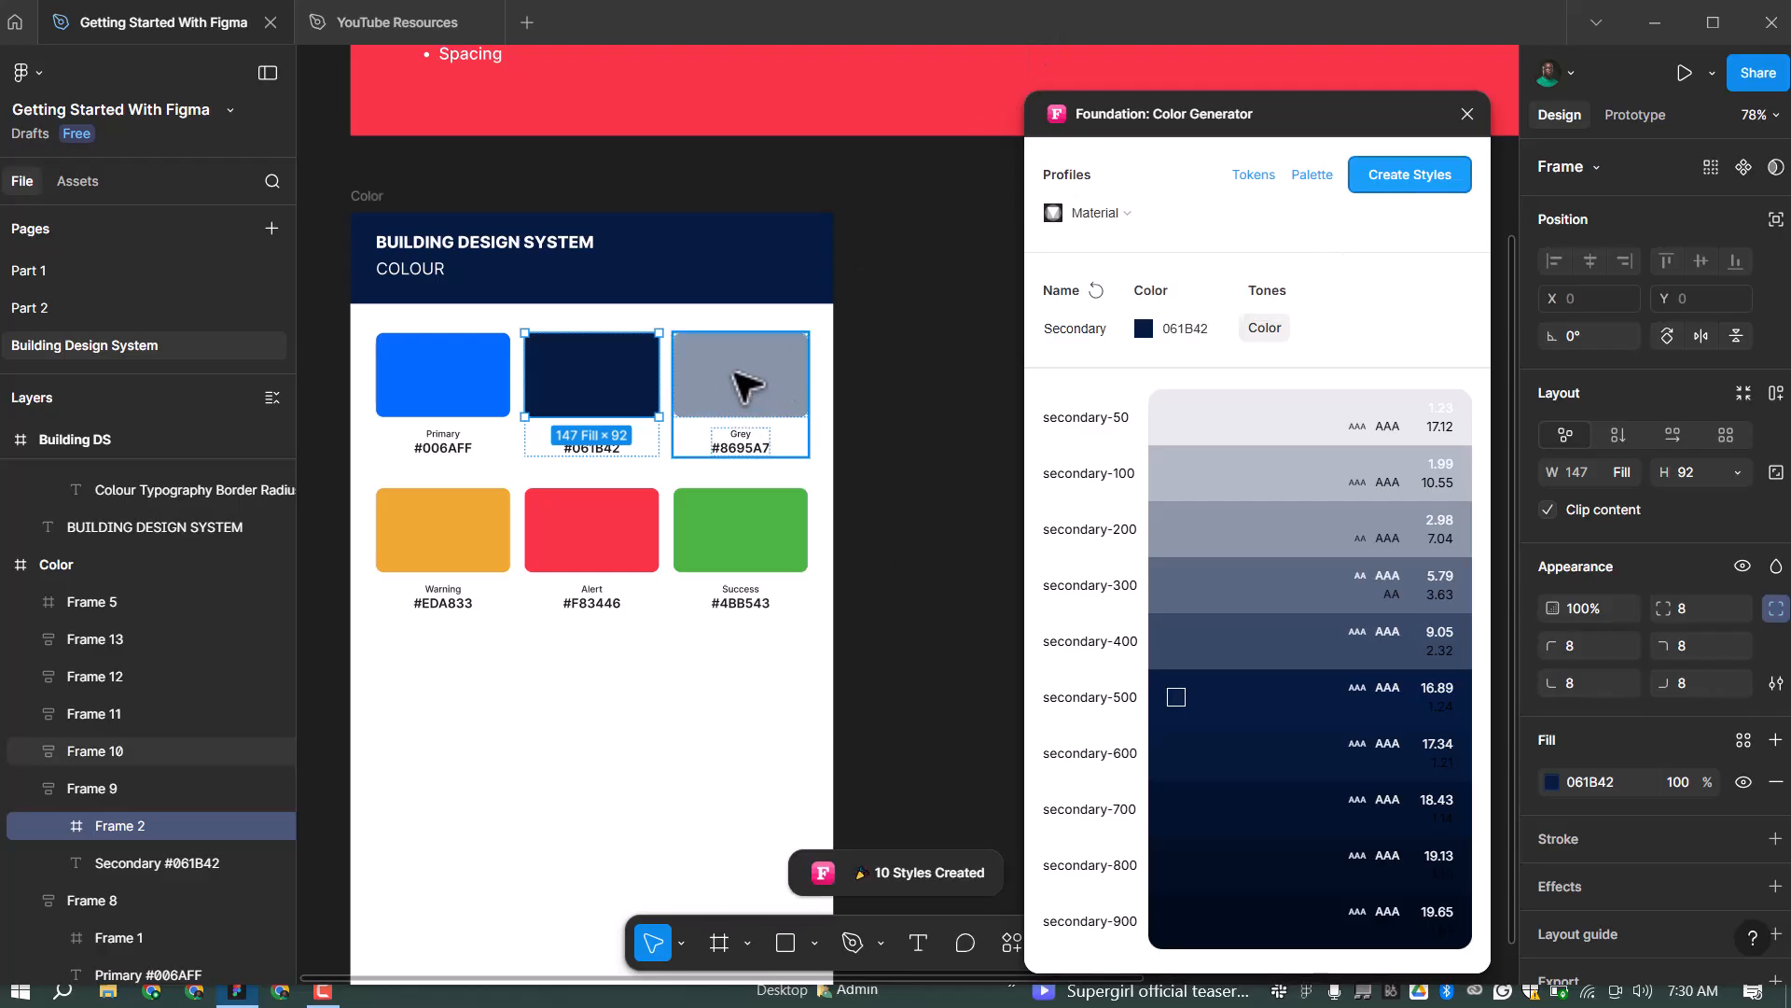
Copy the Grey swatch's fill code and set the generator's base colour to 8695A7
click(744, 384)
click(1597, 782)
key(ctrl+c)
click(1186, 329)
key(ctrl+v)
key(Return)
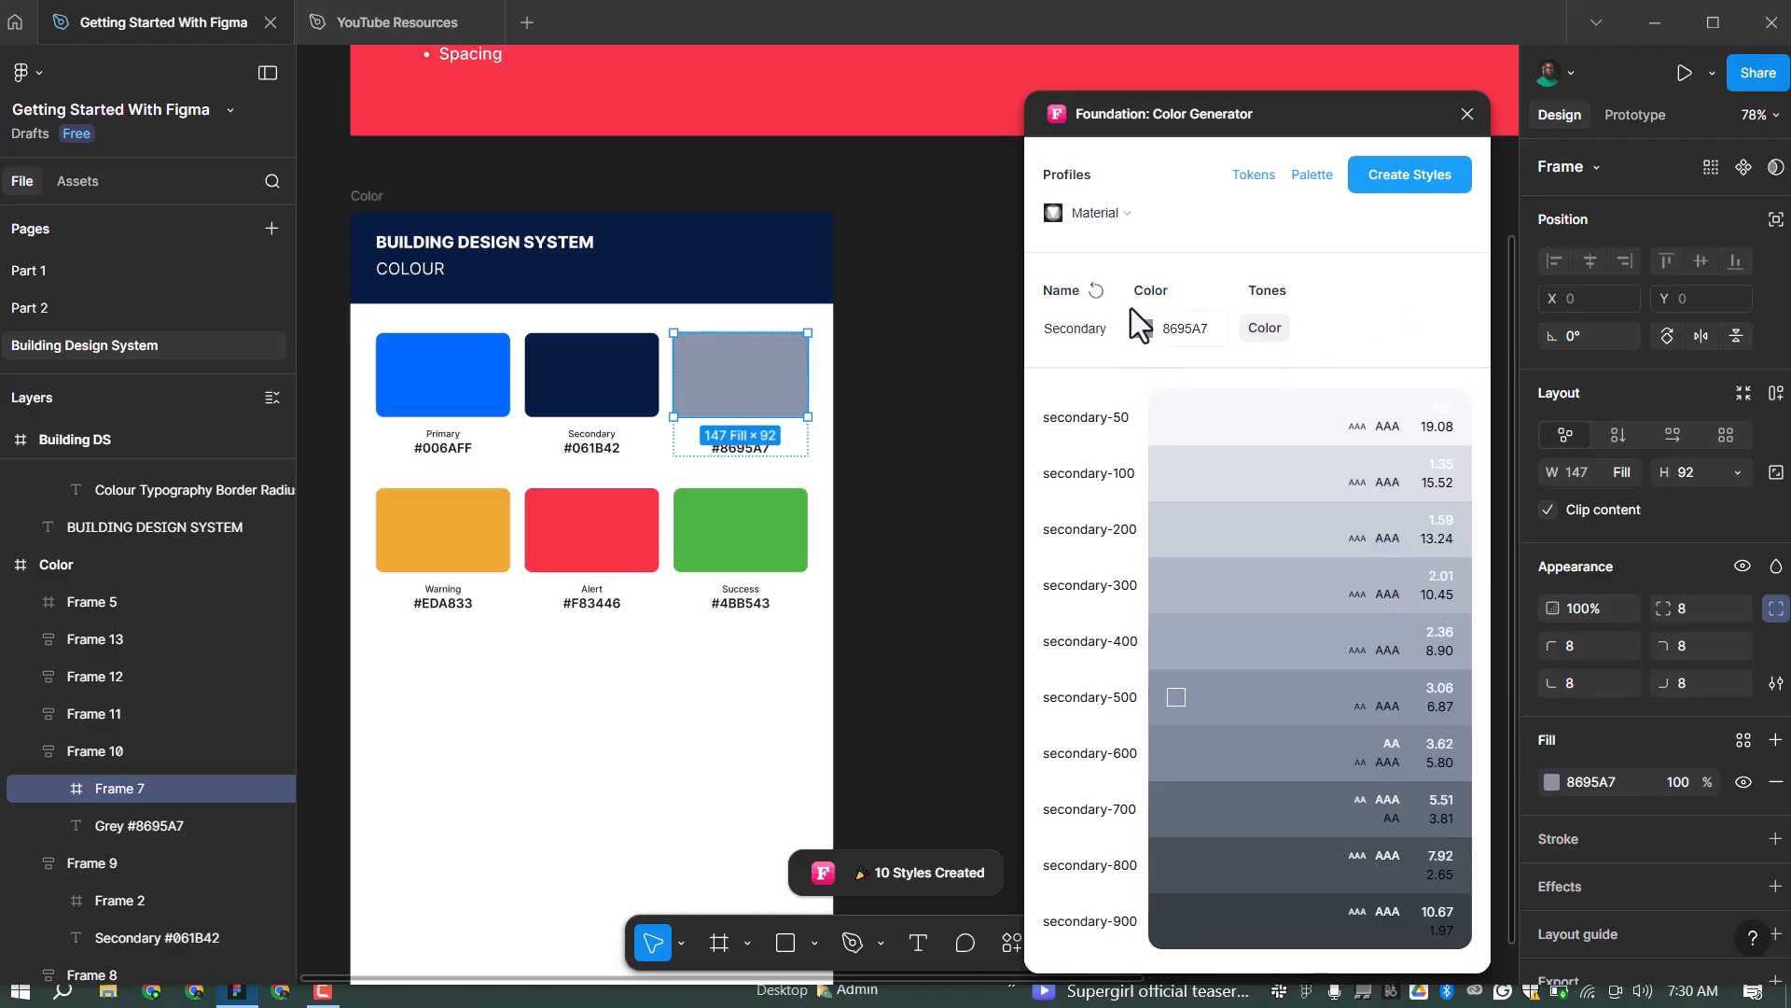
Rename the grey palette to "Grey" and create colour styles from it
double_click(1087, 328)
text(Grey)
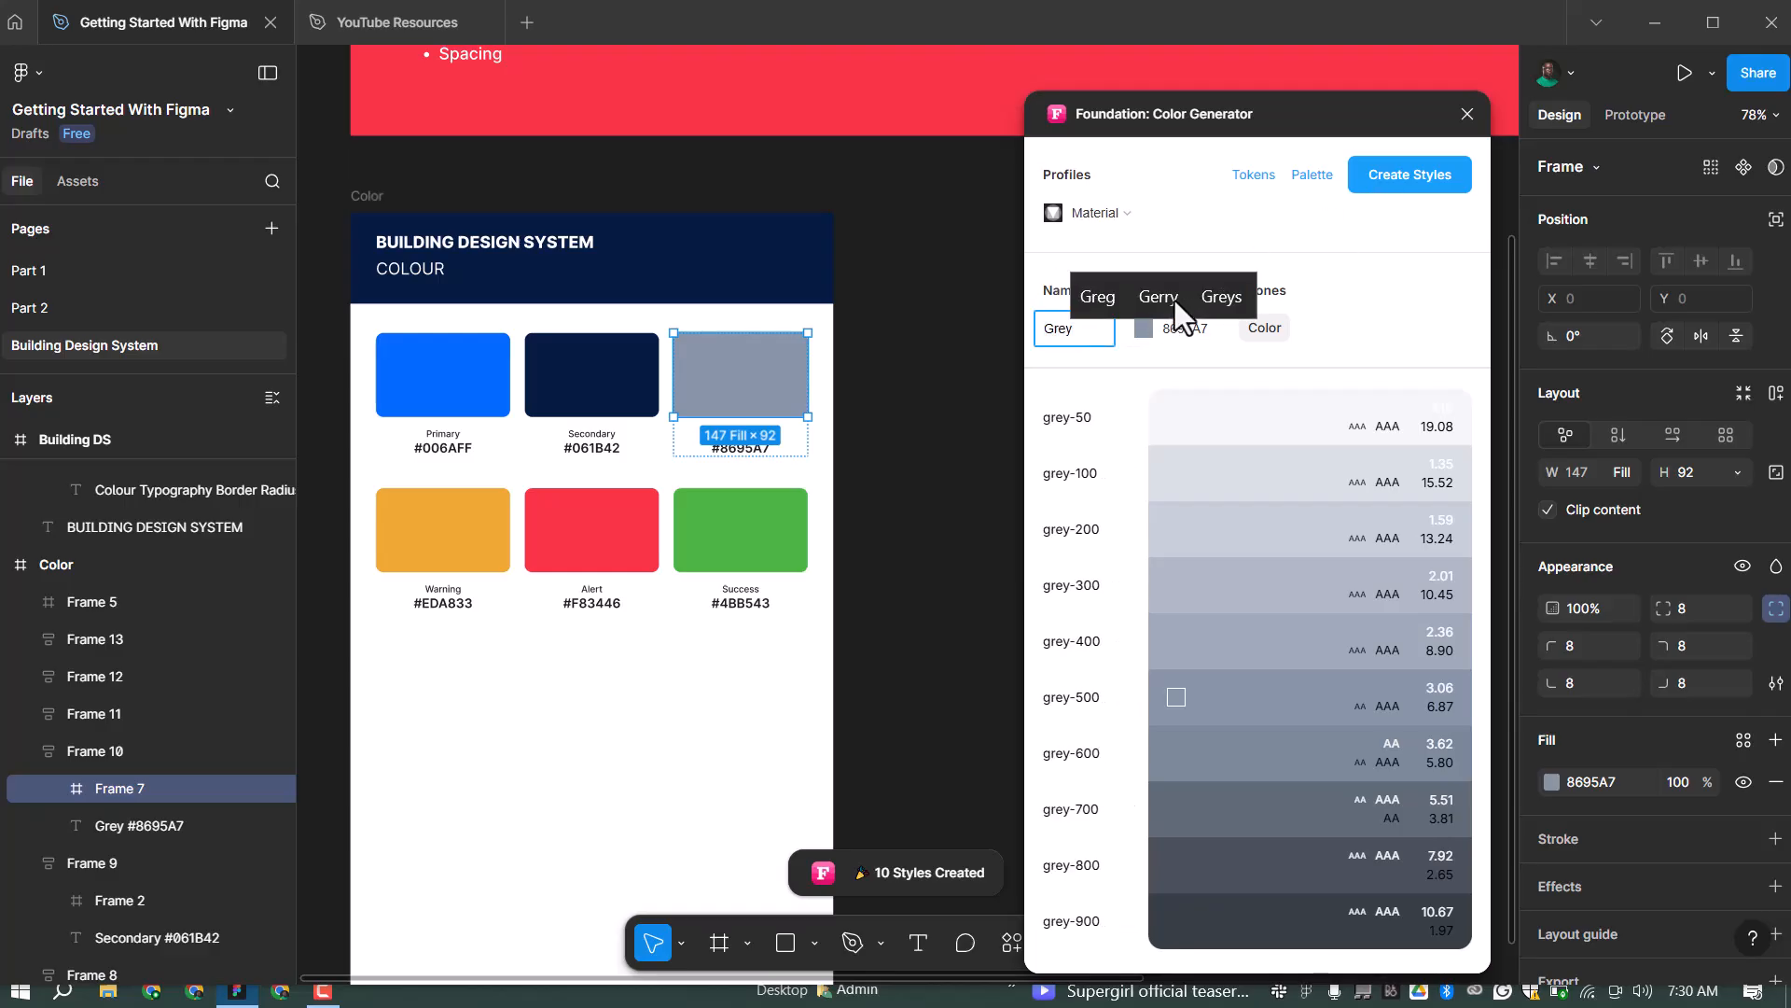
click(1417, 178)
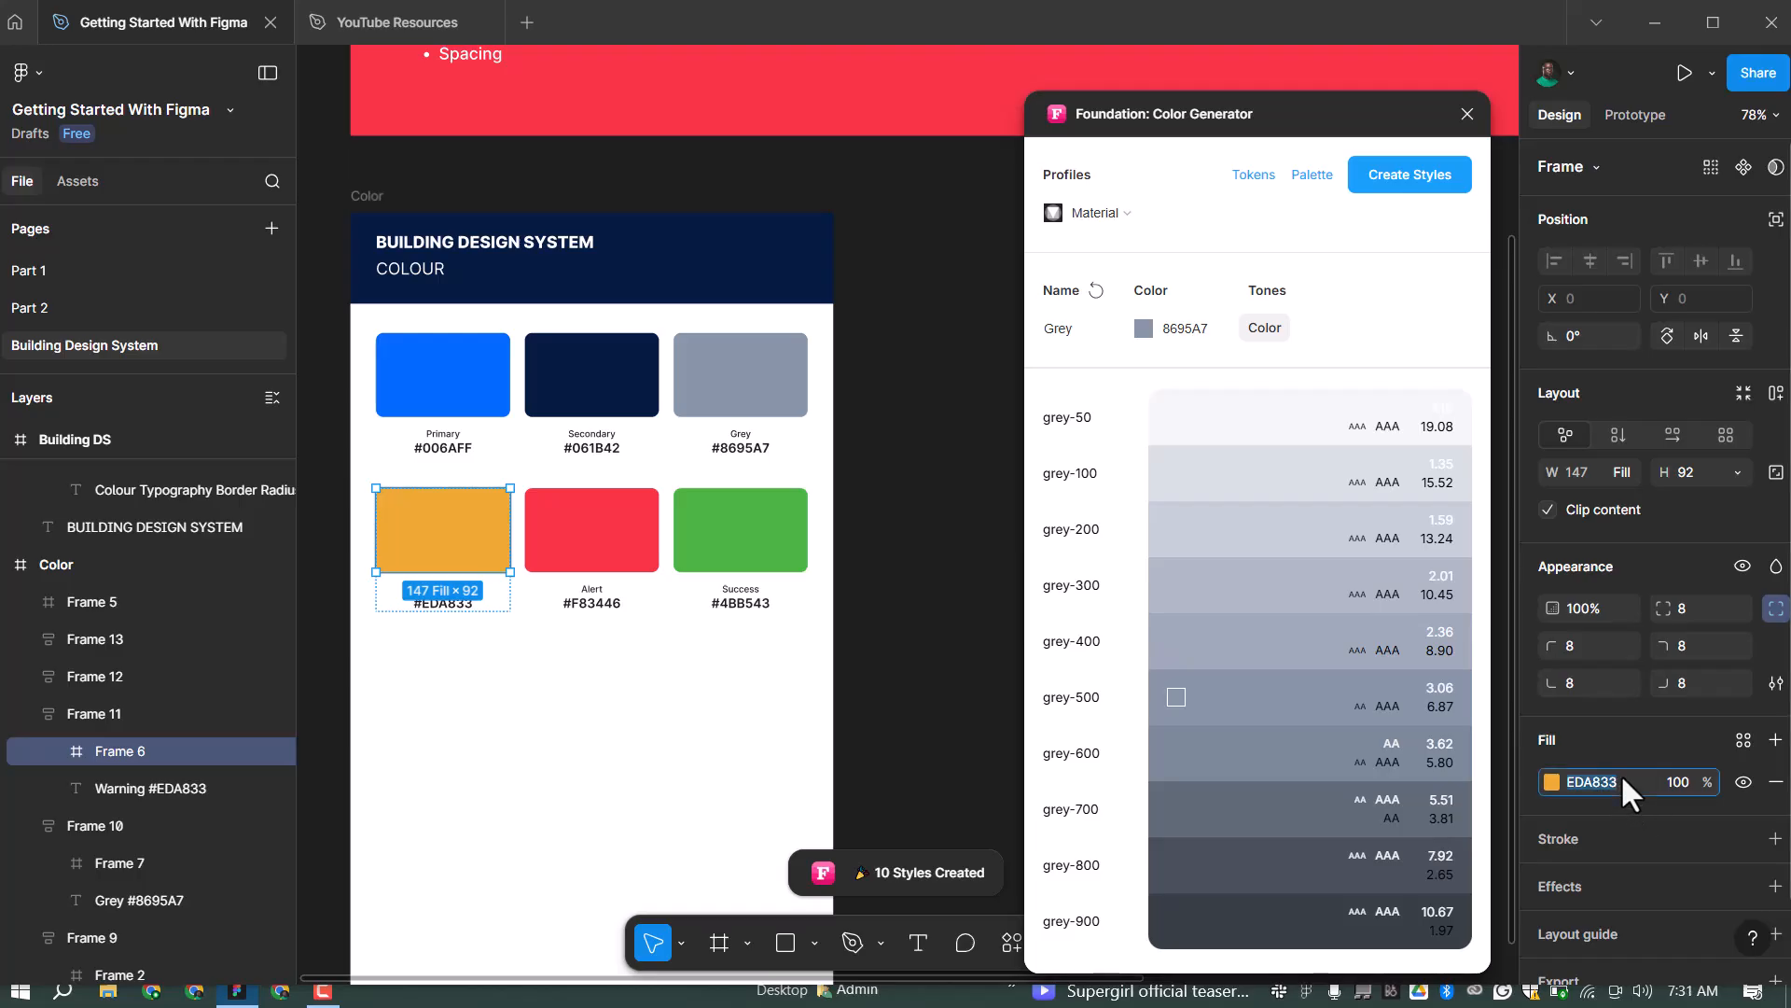
Set the generator's base colour to EDA833, rename the palette to "Warning" and create colour styles from it
click(1210, 328)
text(EDA833)
click(1073, 329)
text(W)
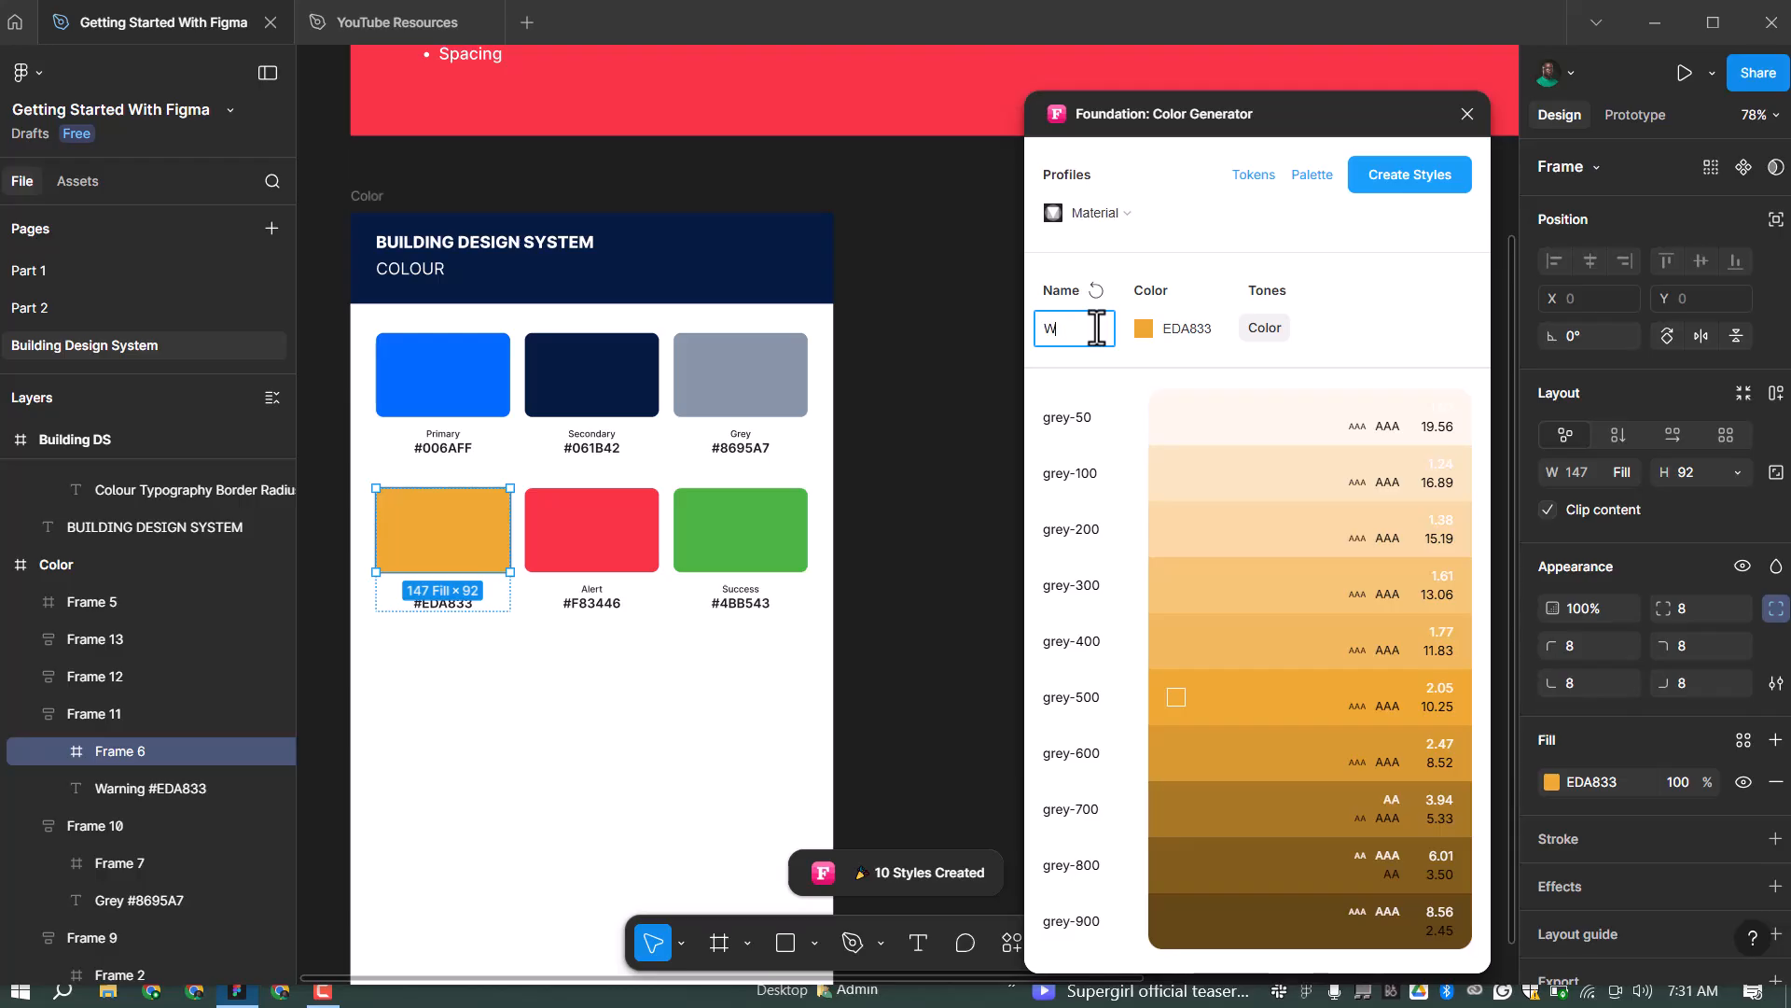
text(arning)
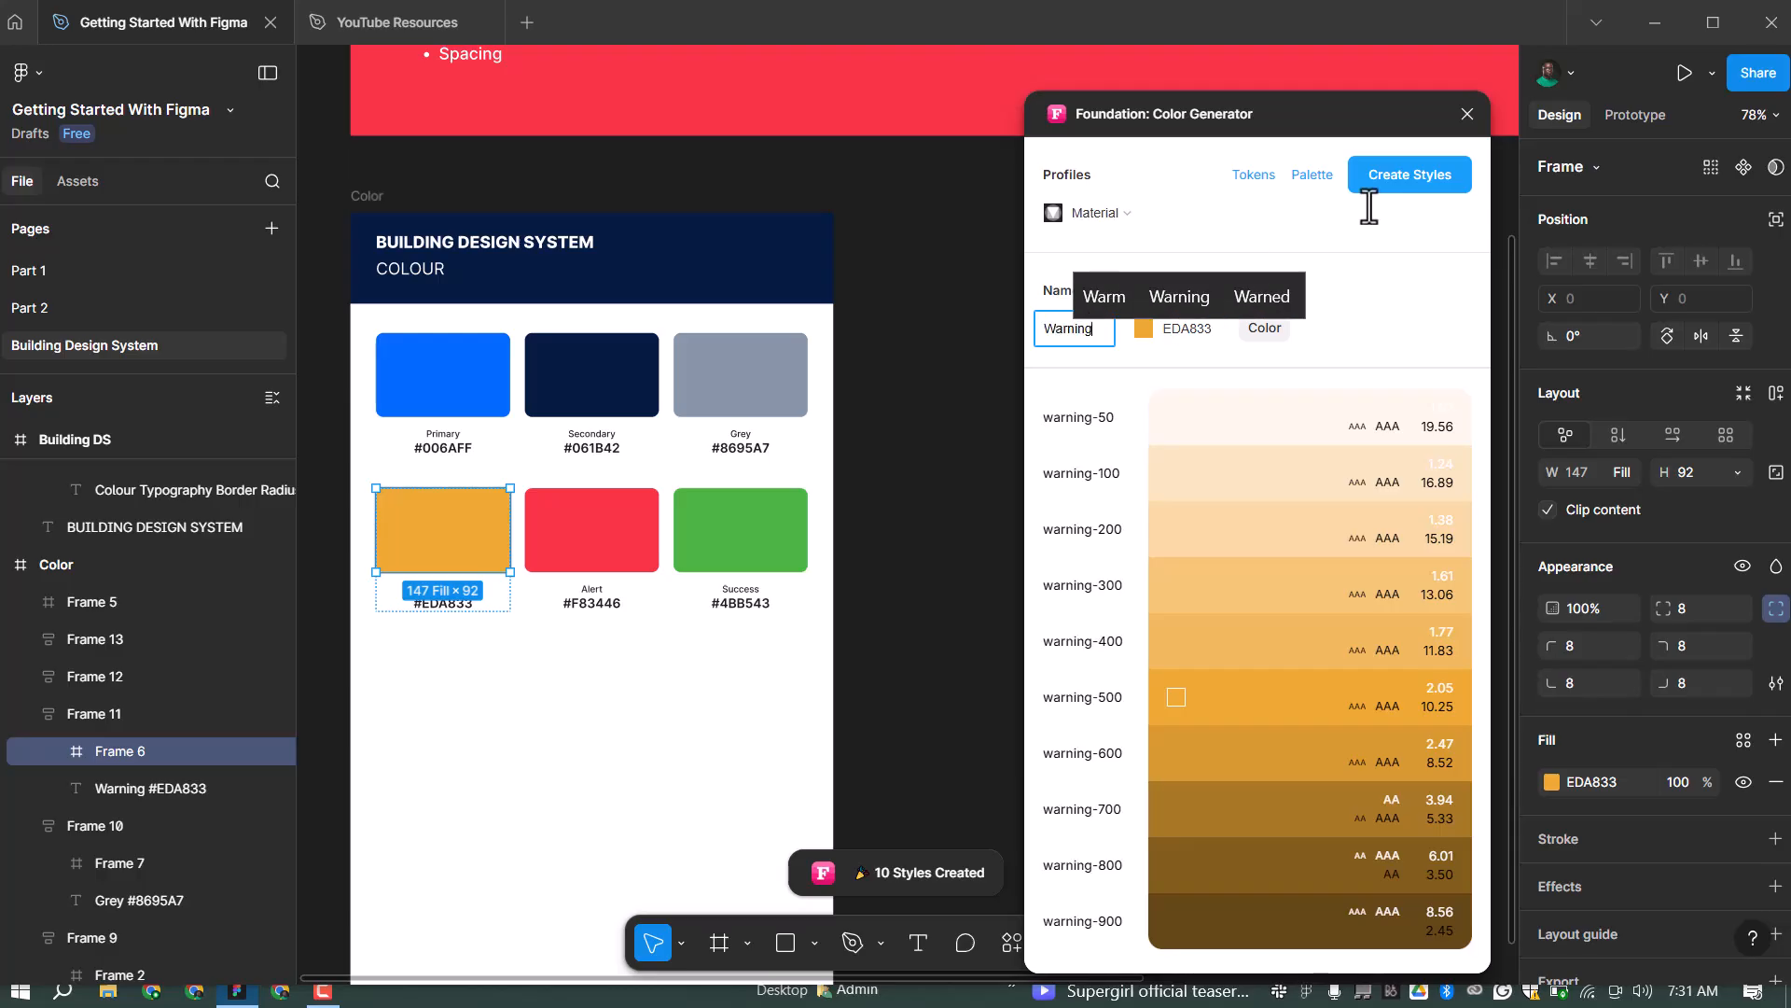
click(1411, 179)
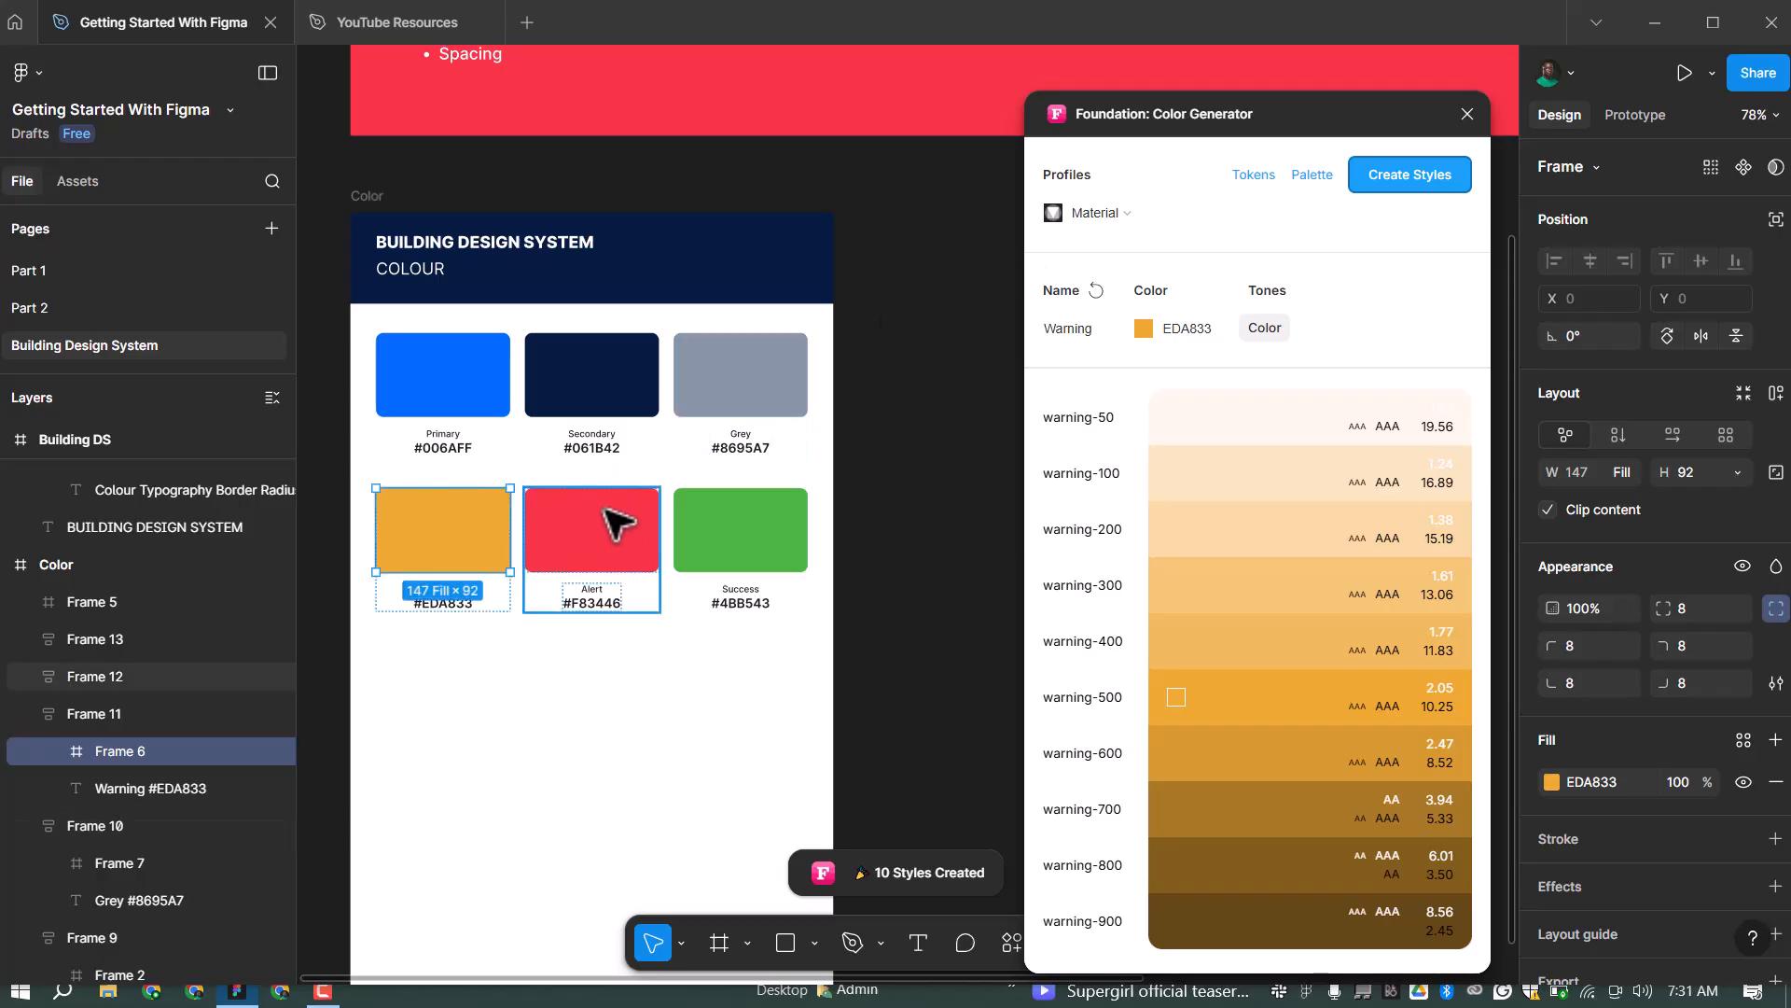
Copy the Alert swatch's fill code and set the generator's base colour to F83446
click(611, 537)
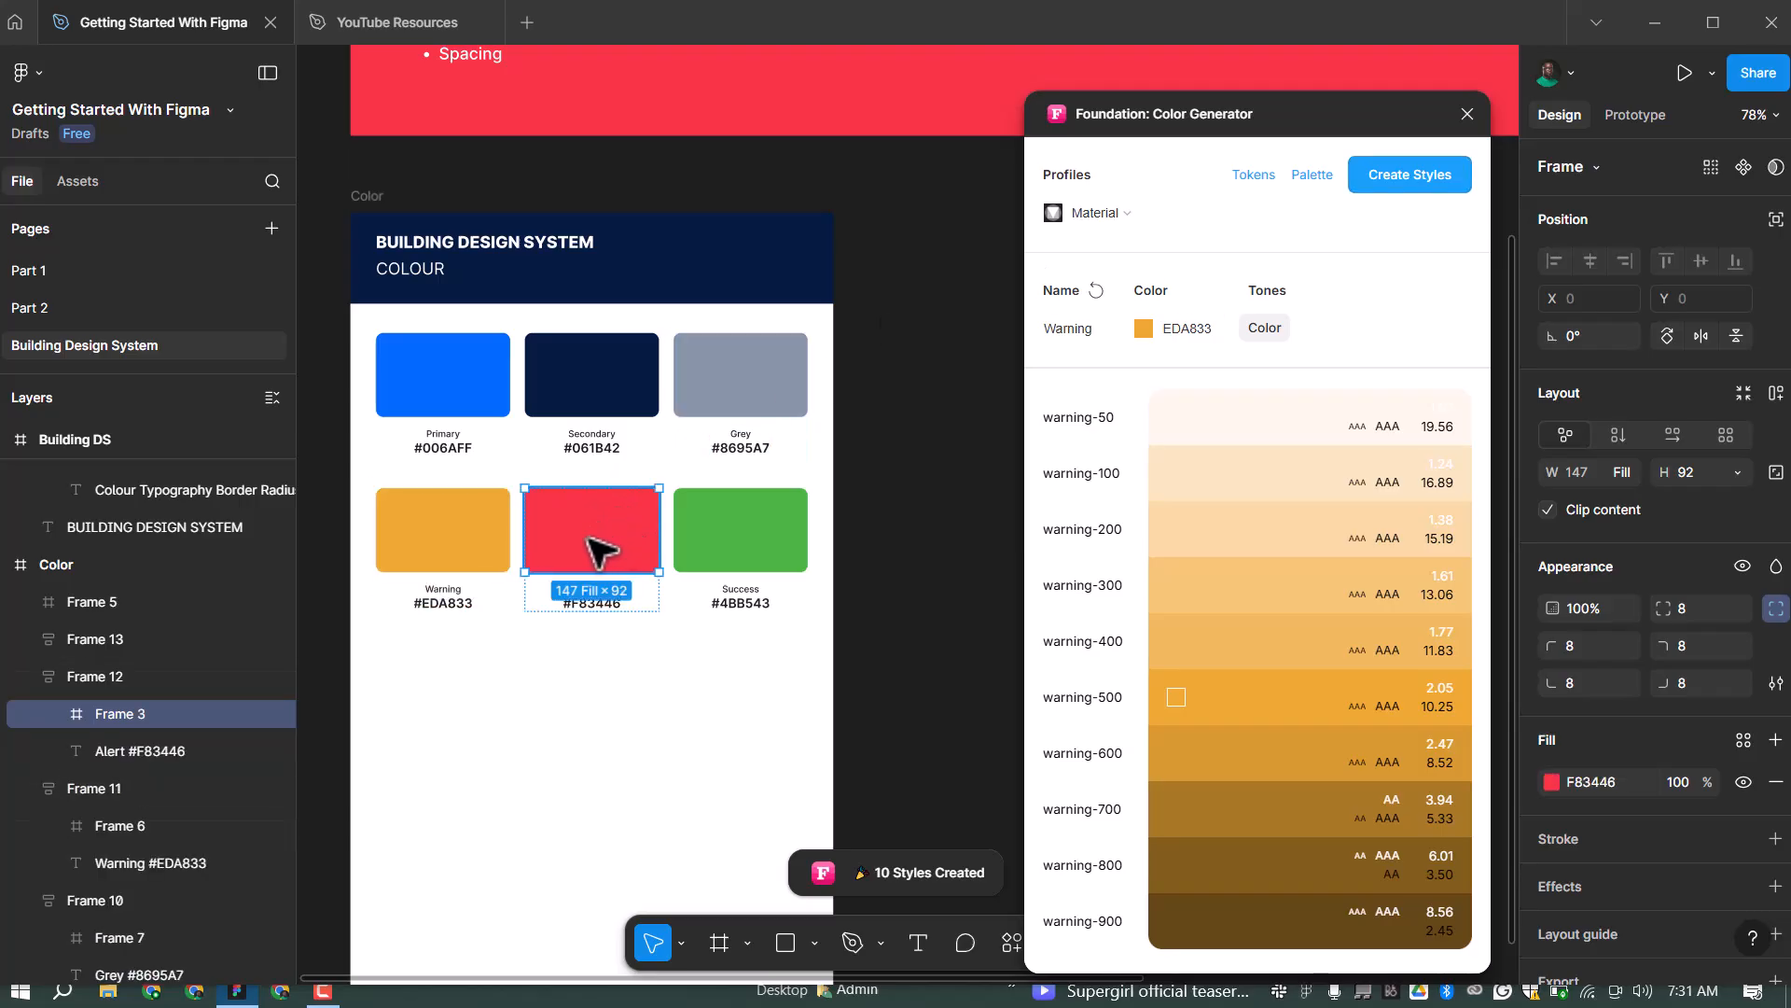
click(1599, 781)
key(ctrl+c)
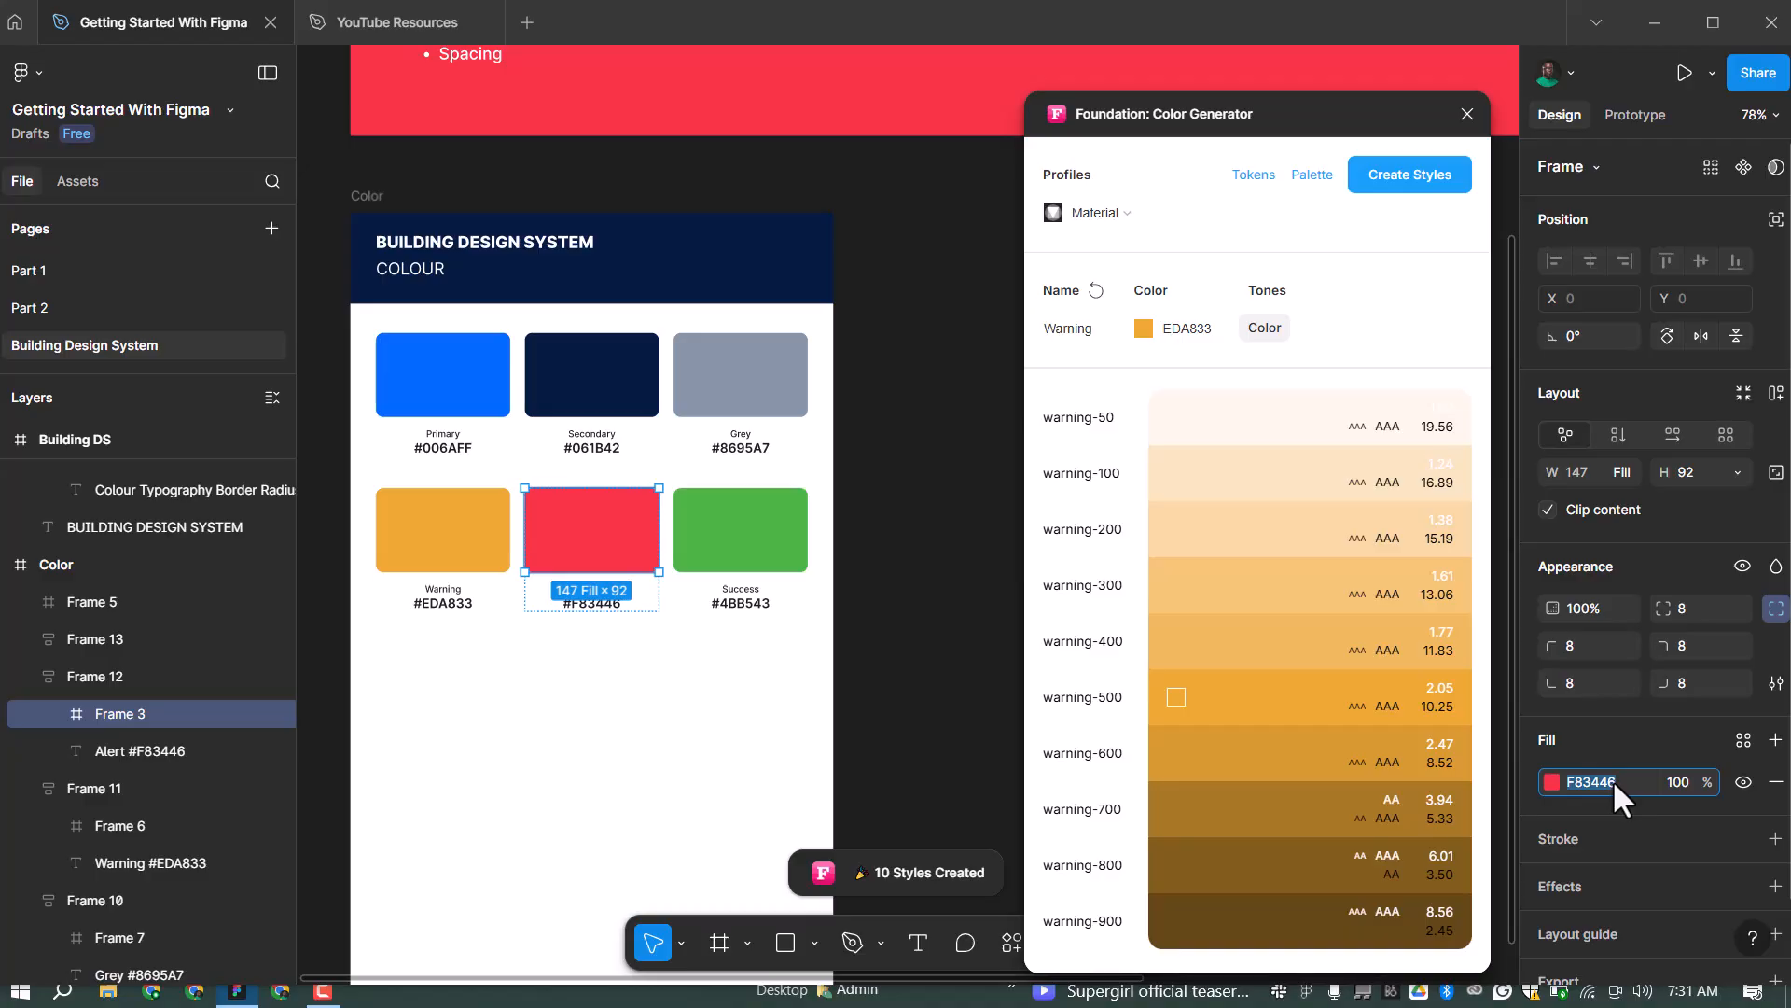
click(1196, 329)
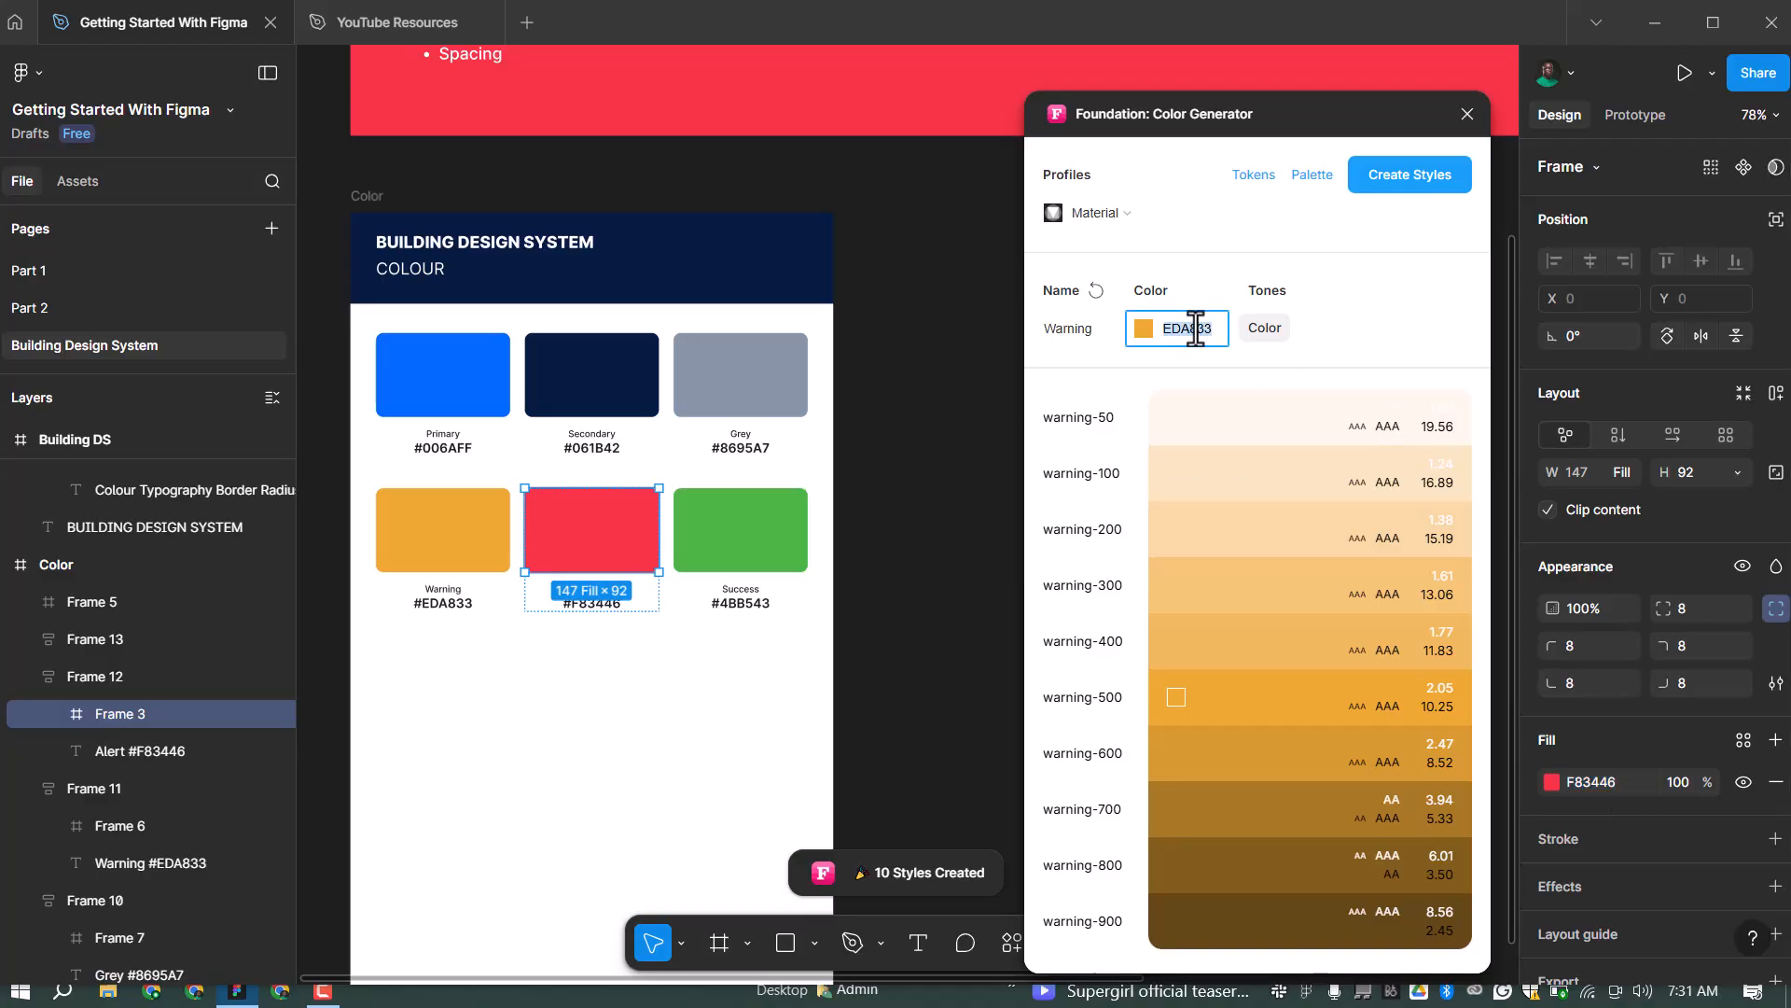
key(ctrl+v)
Rename the red palette to "Alert" and create colour styles from it
double_click(1105, 329)
text(Alert)
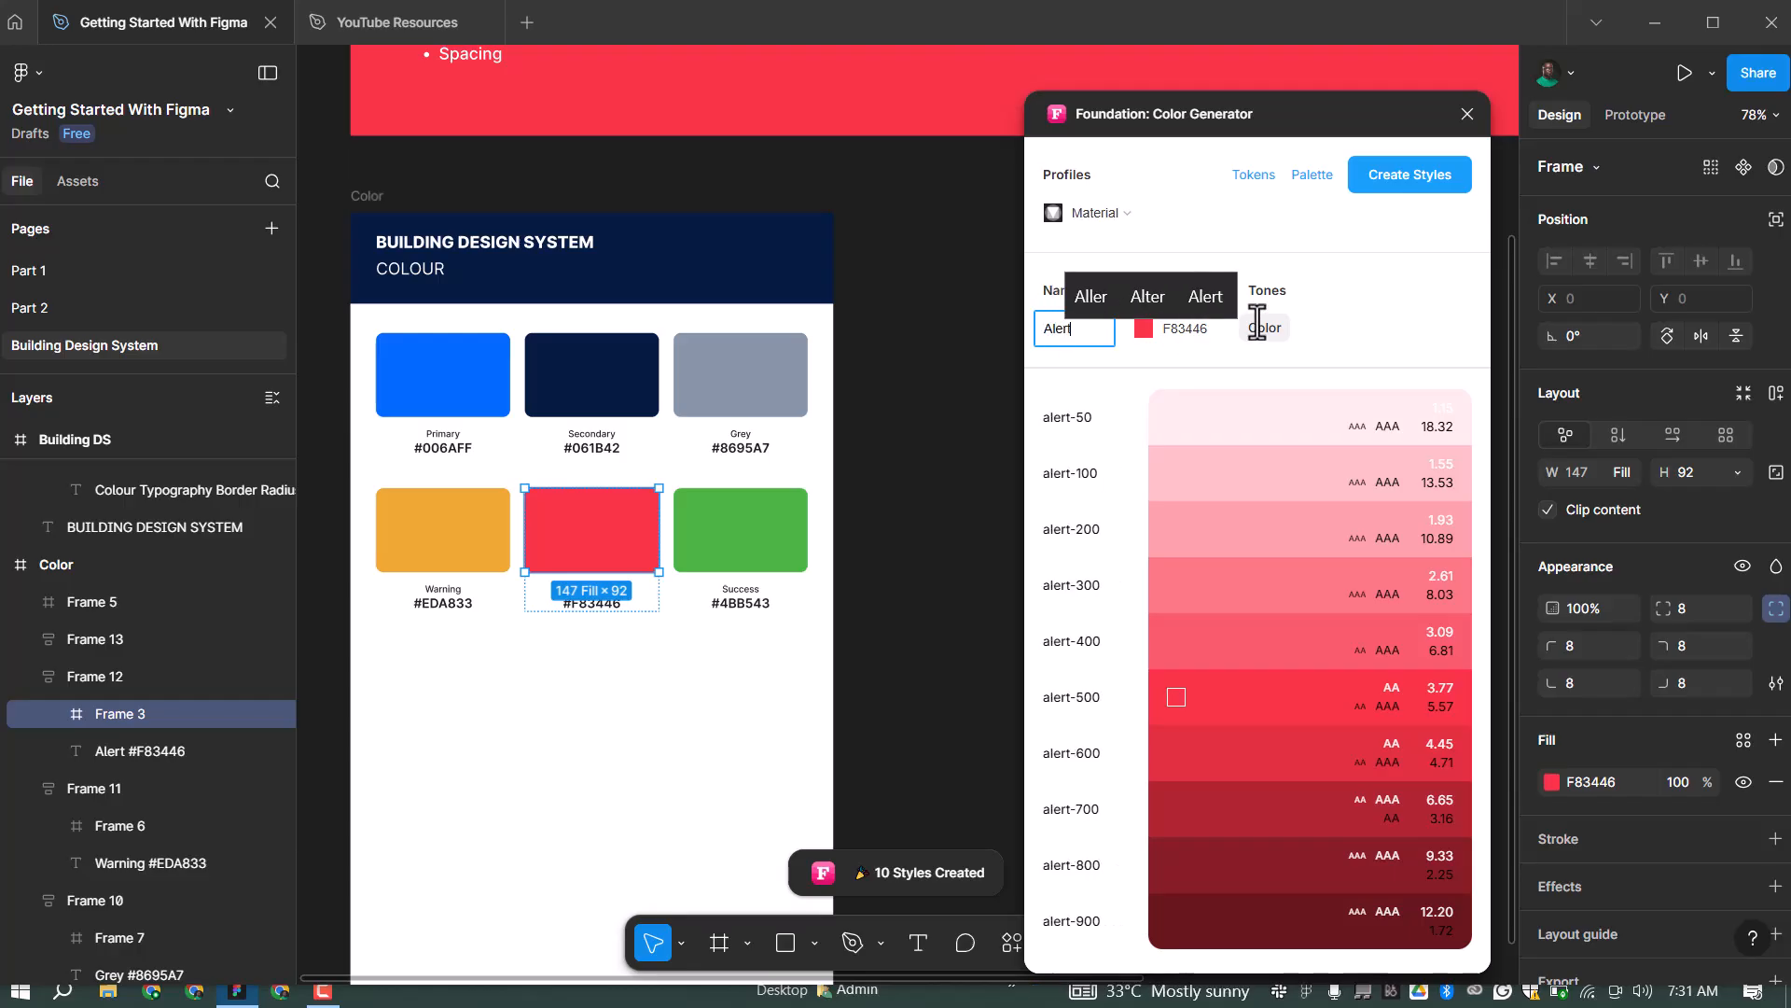
key(Return)
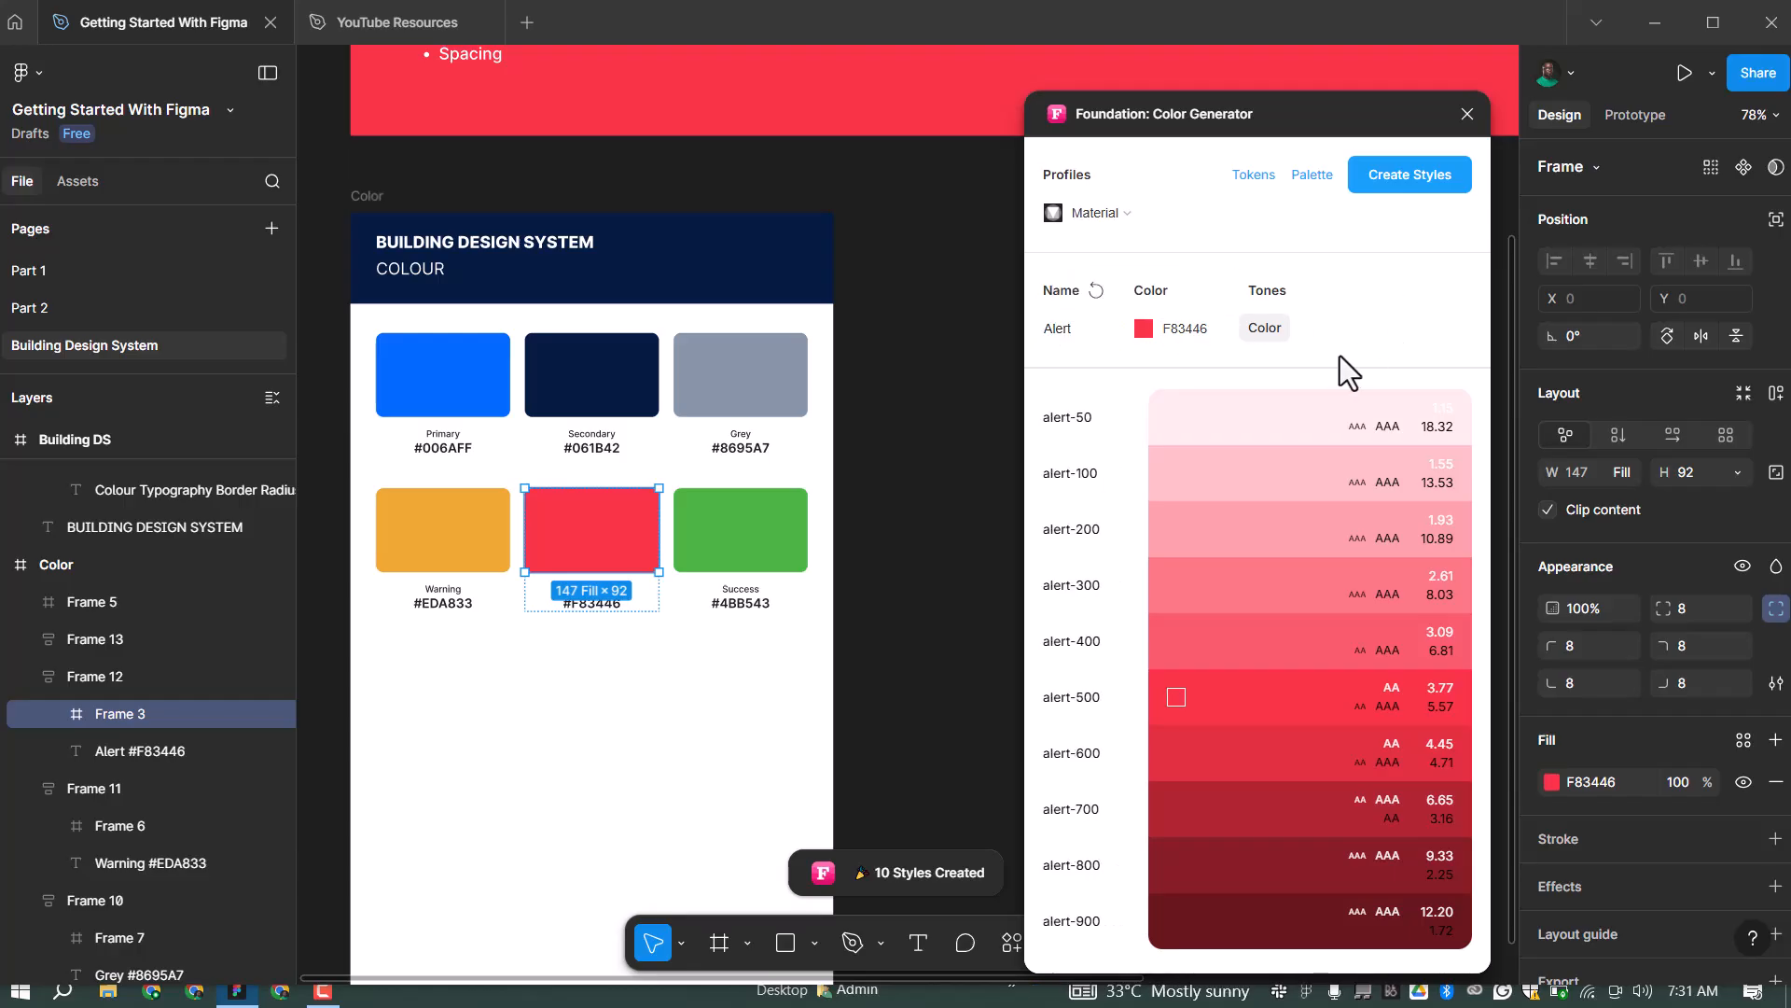
click(1399, 177)
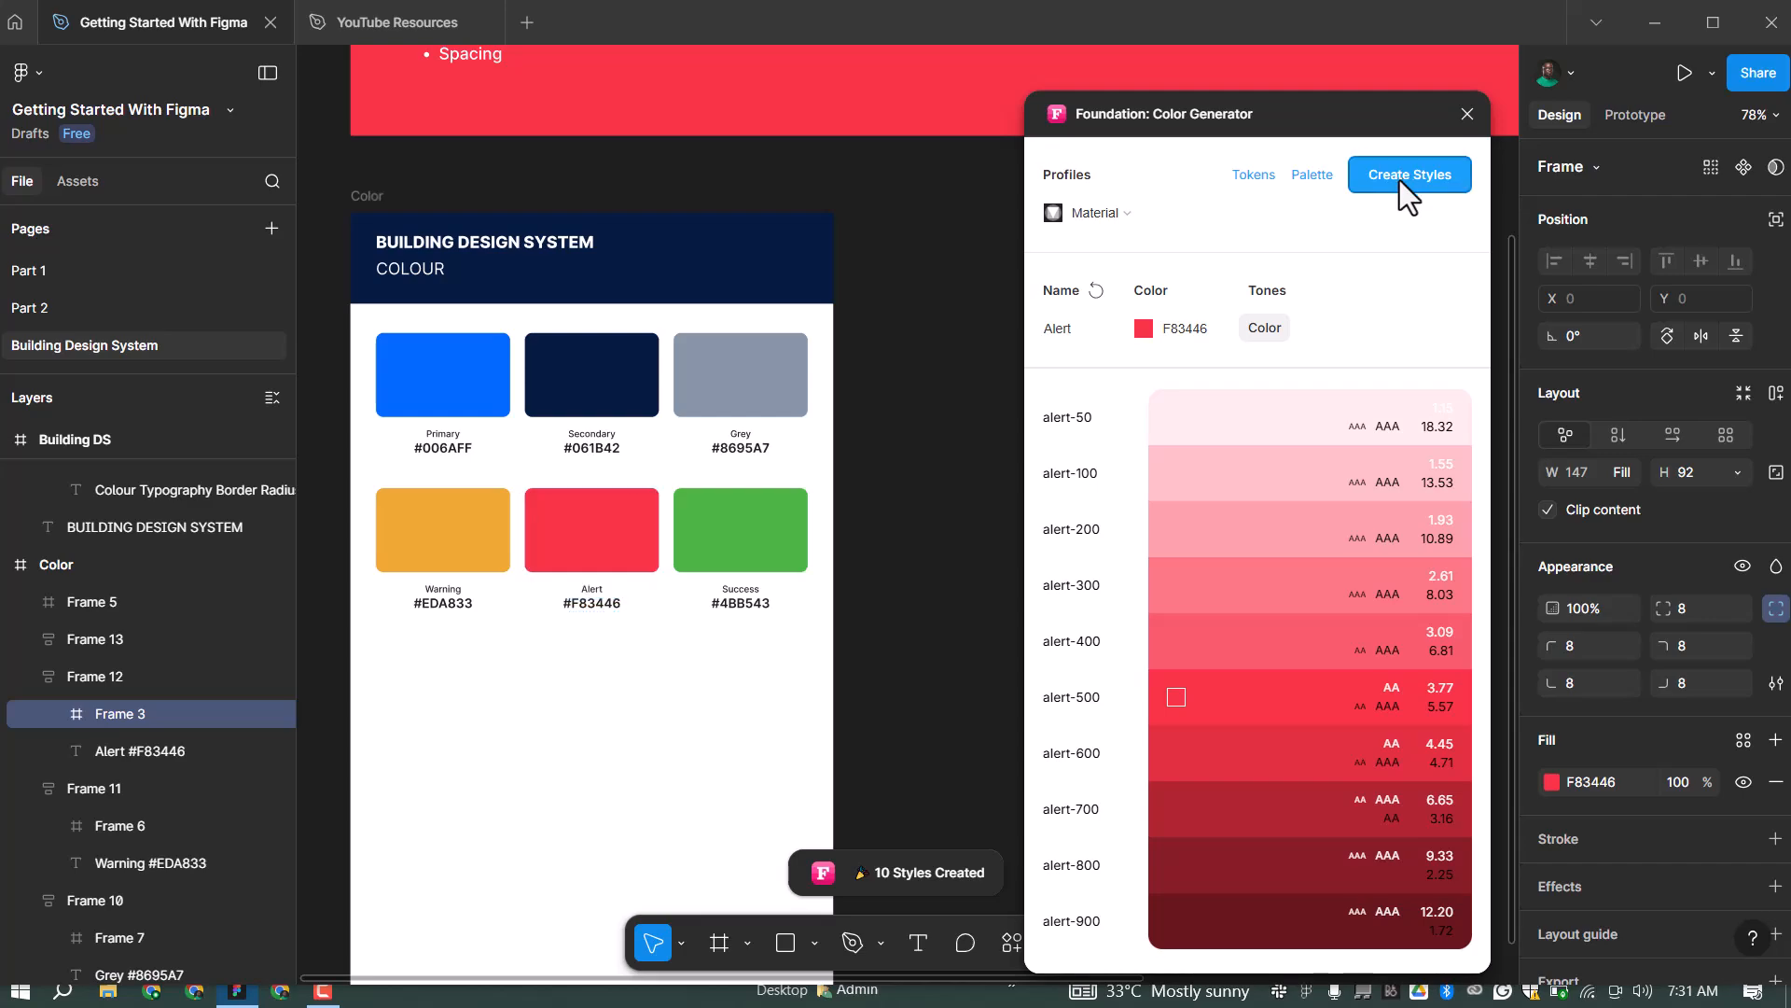
Deselect the Alert swatch and expand the Foundation group of colour styles to review its palettes
scroll(1648, 719, down, 1)
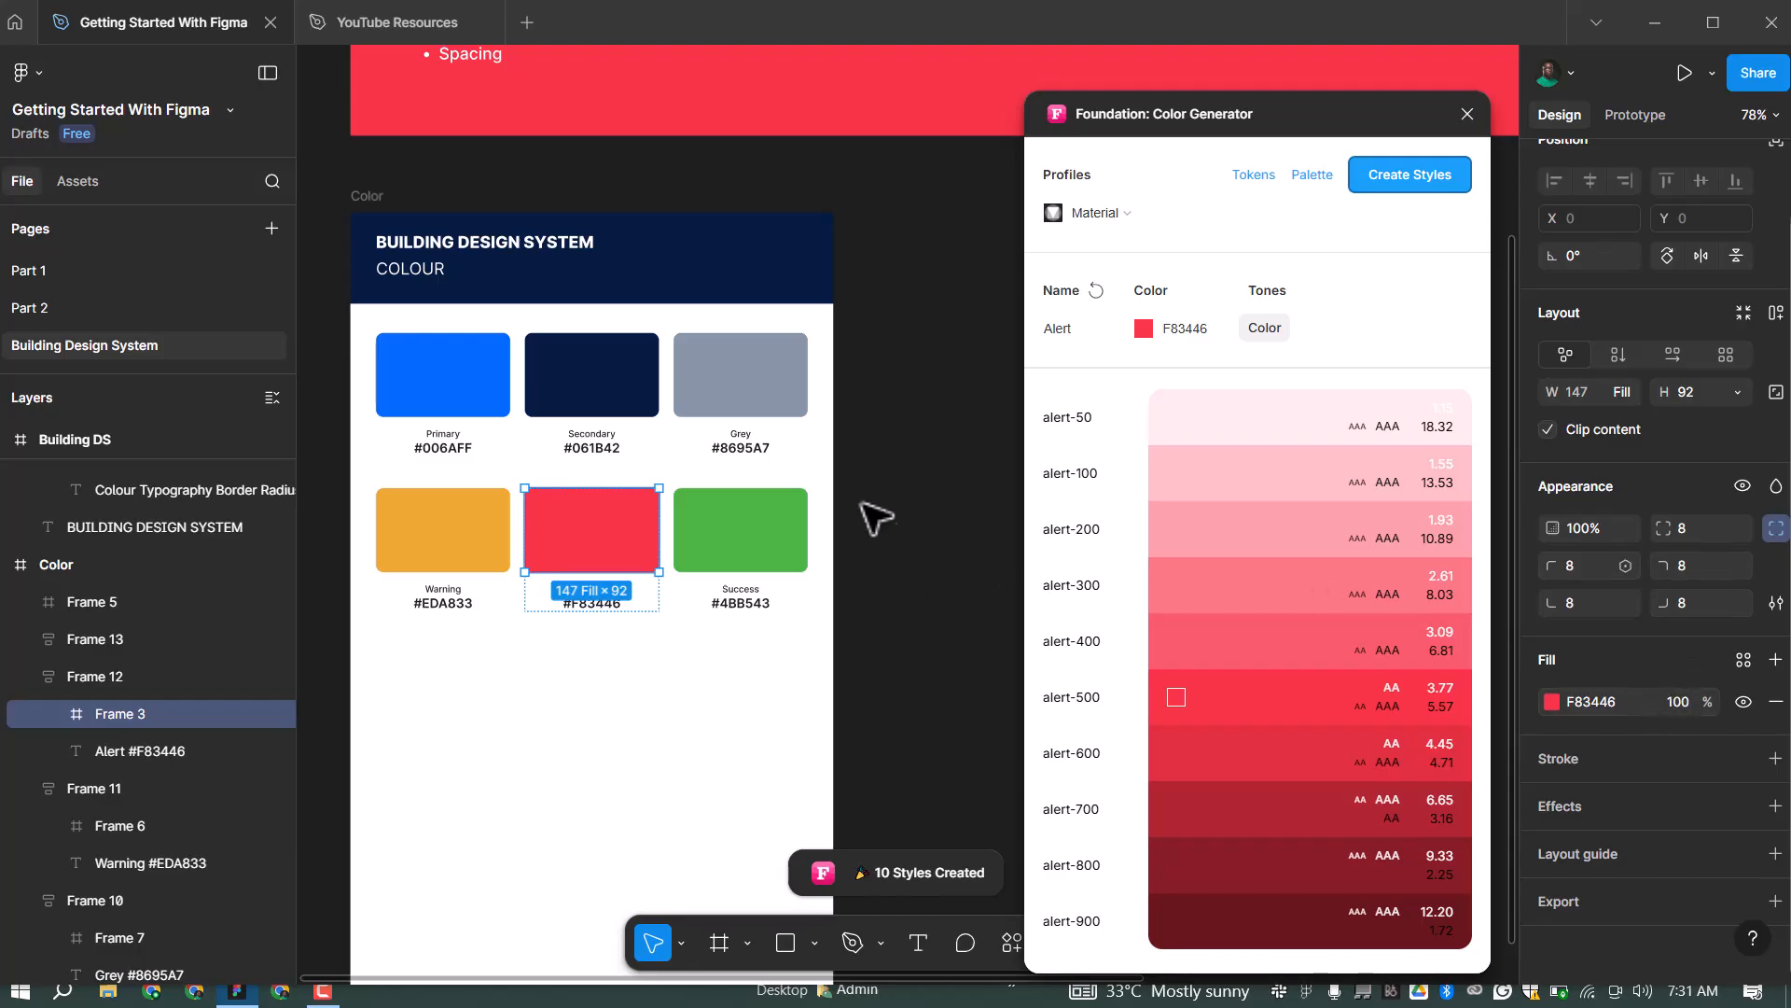
click(909, 490)
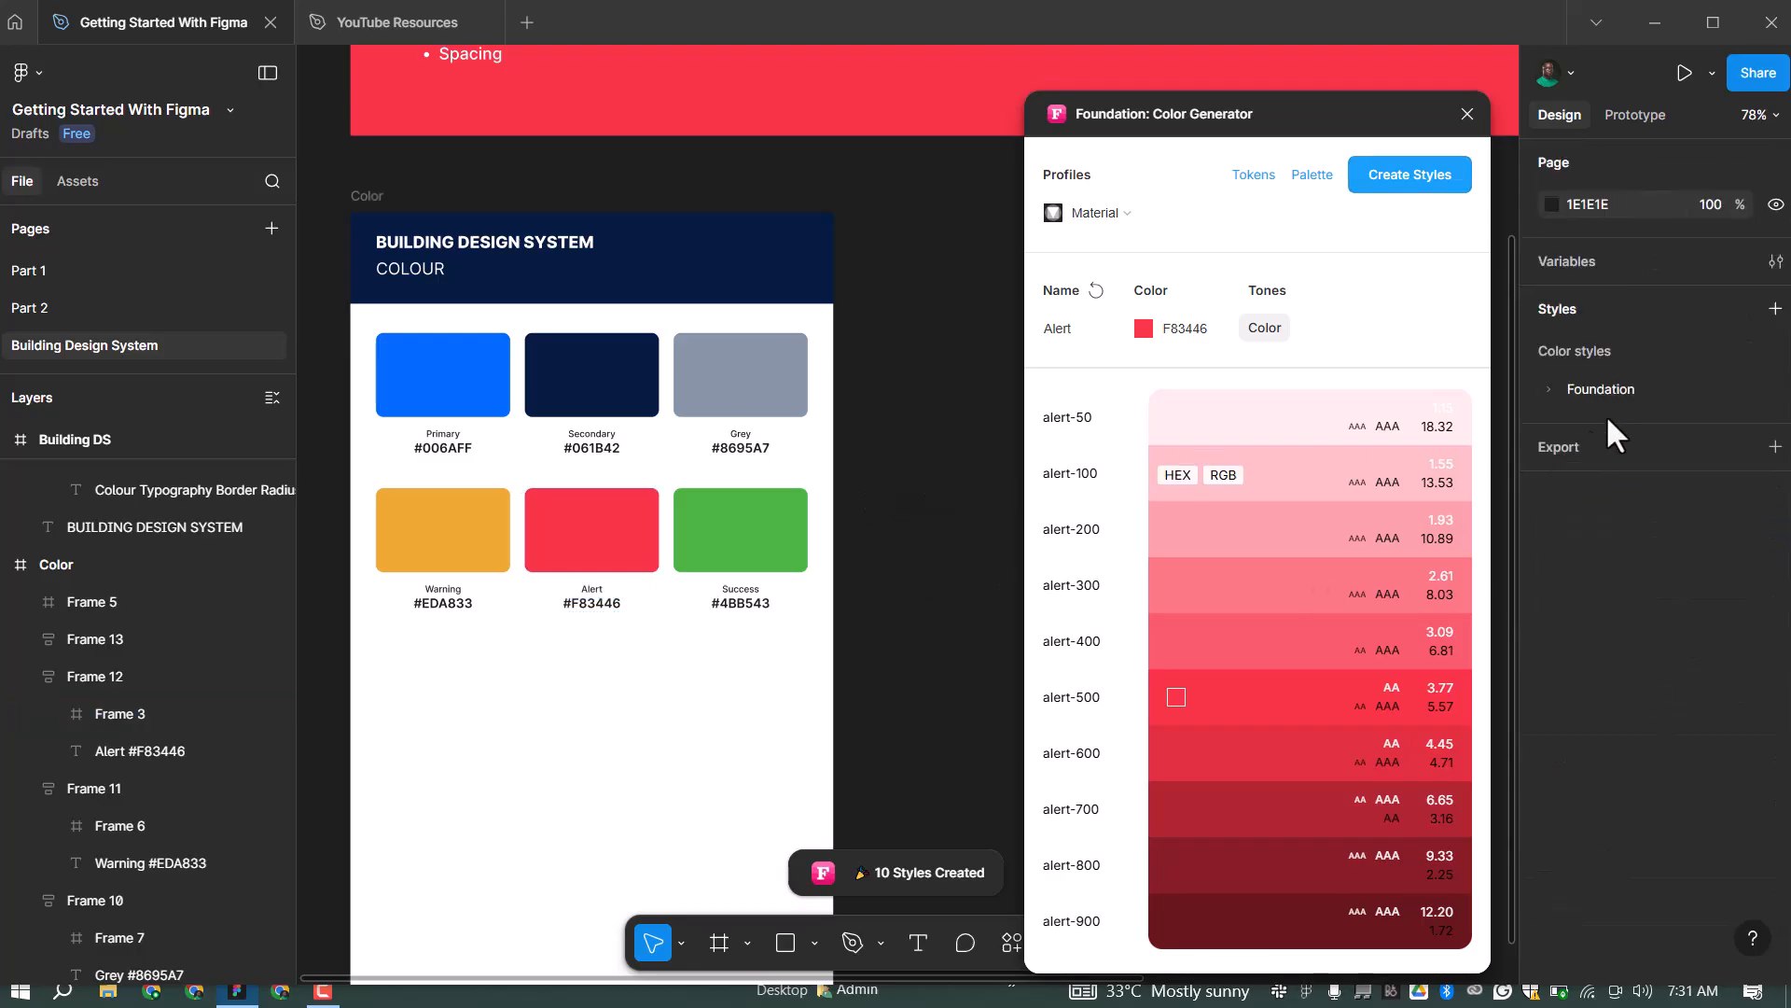
click(1593, 390)
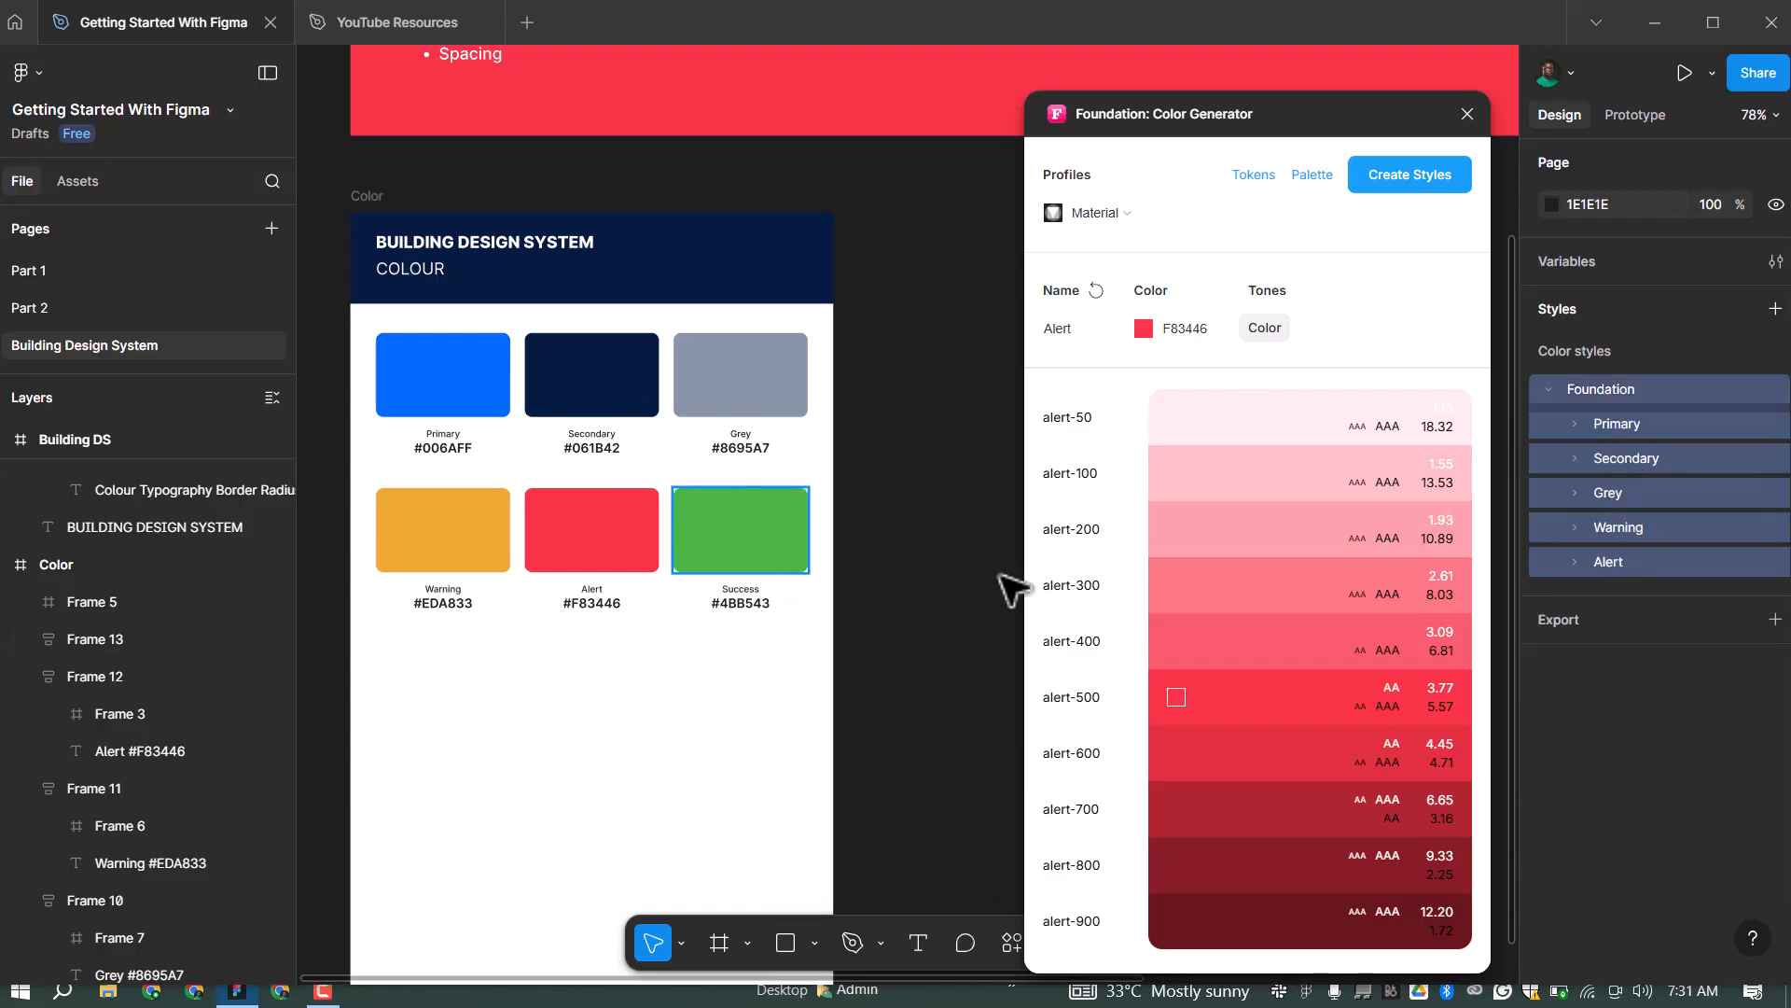
Copy the Success swatch's fill code and set the generator's base colour to 4BB543
click(802, 532)
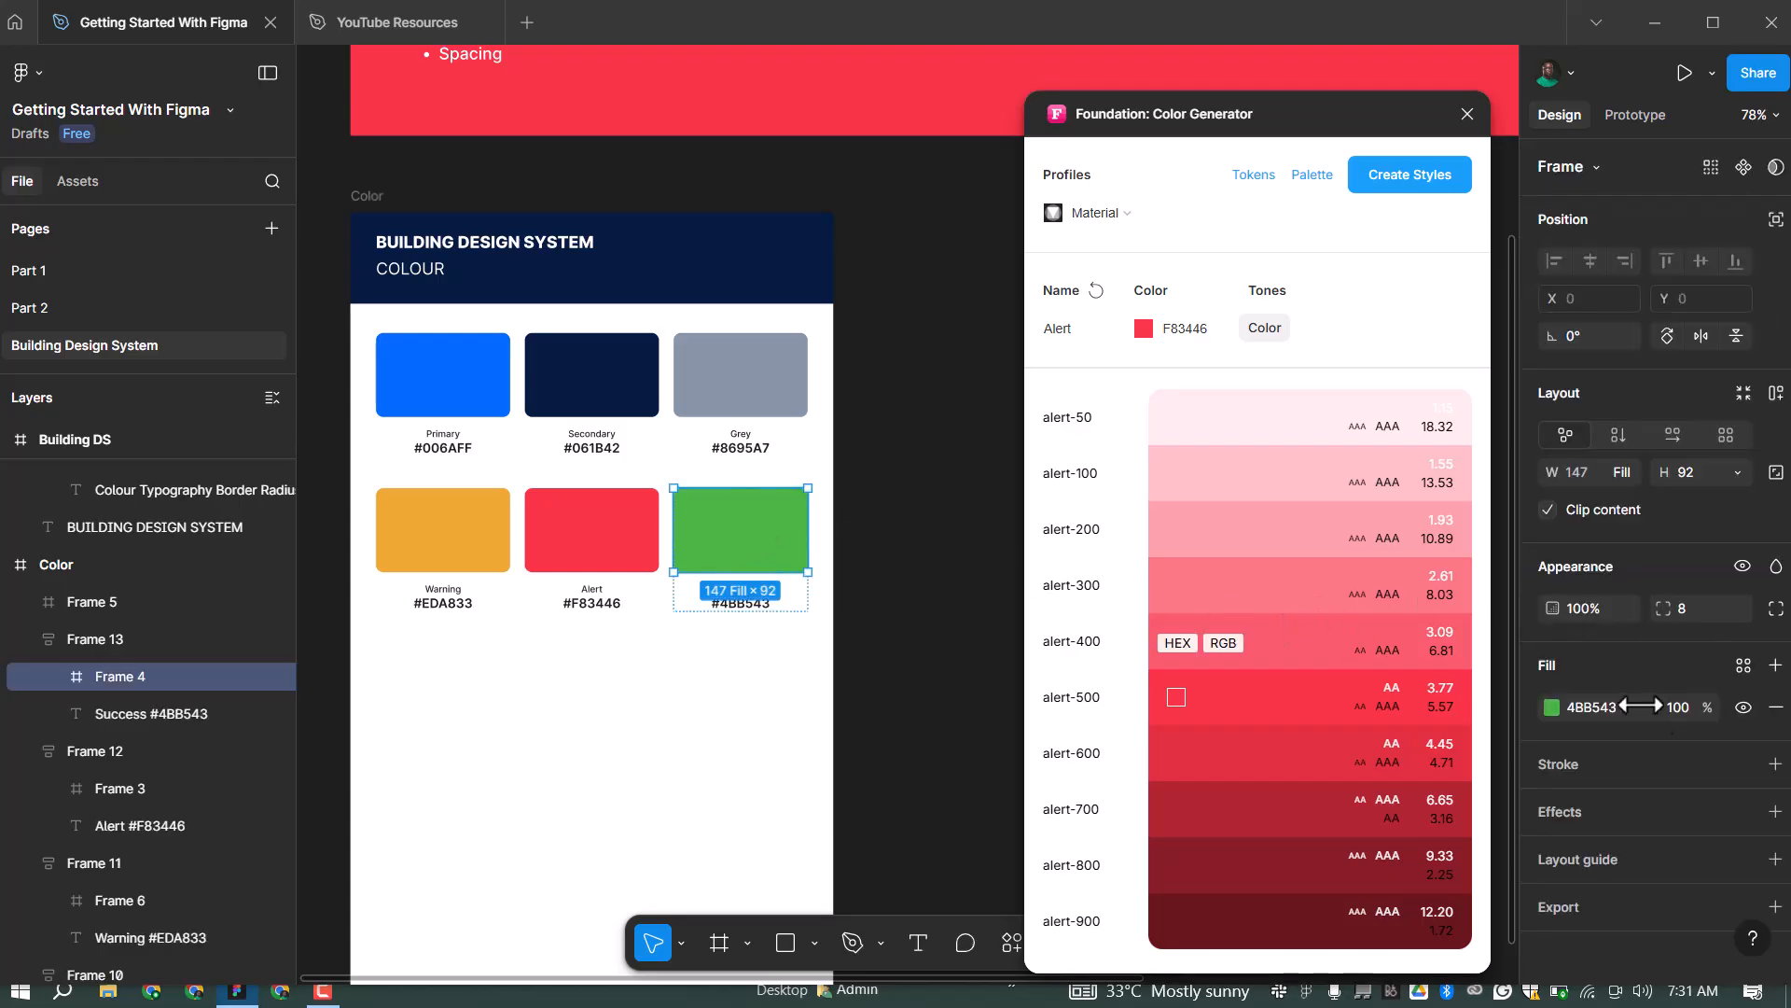
click(1613, 782)
key(ctrl+c)
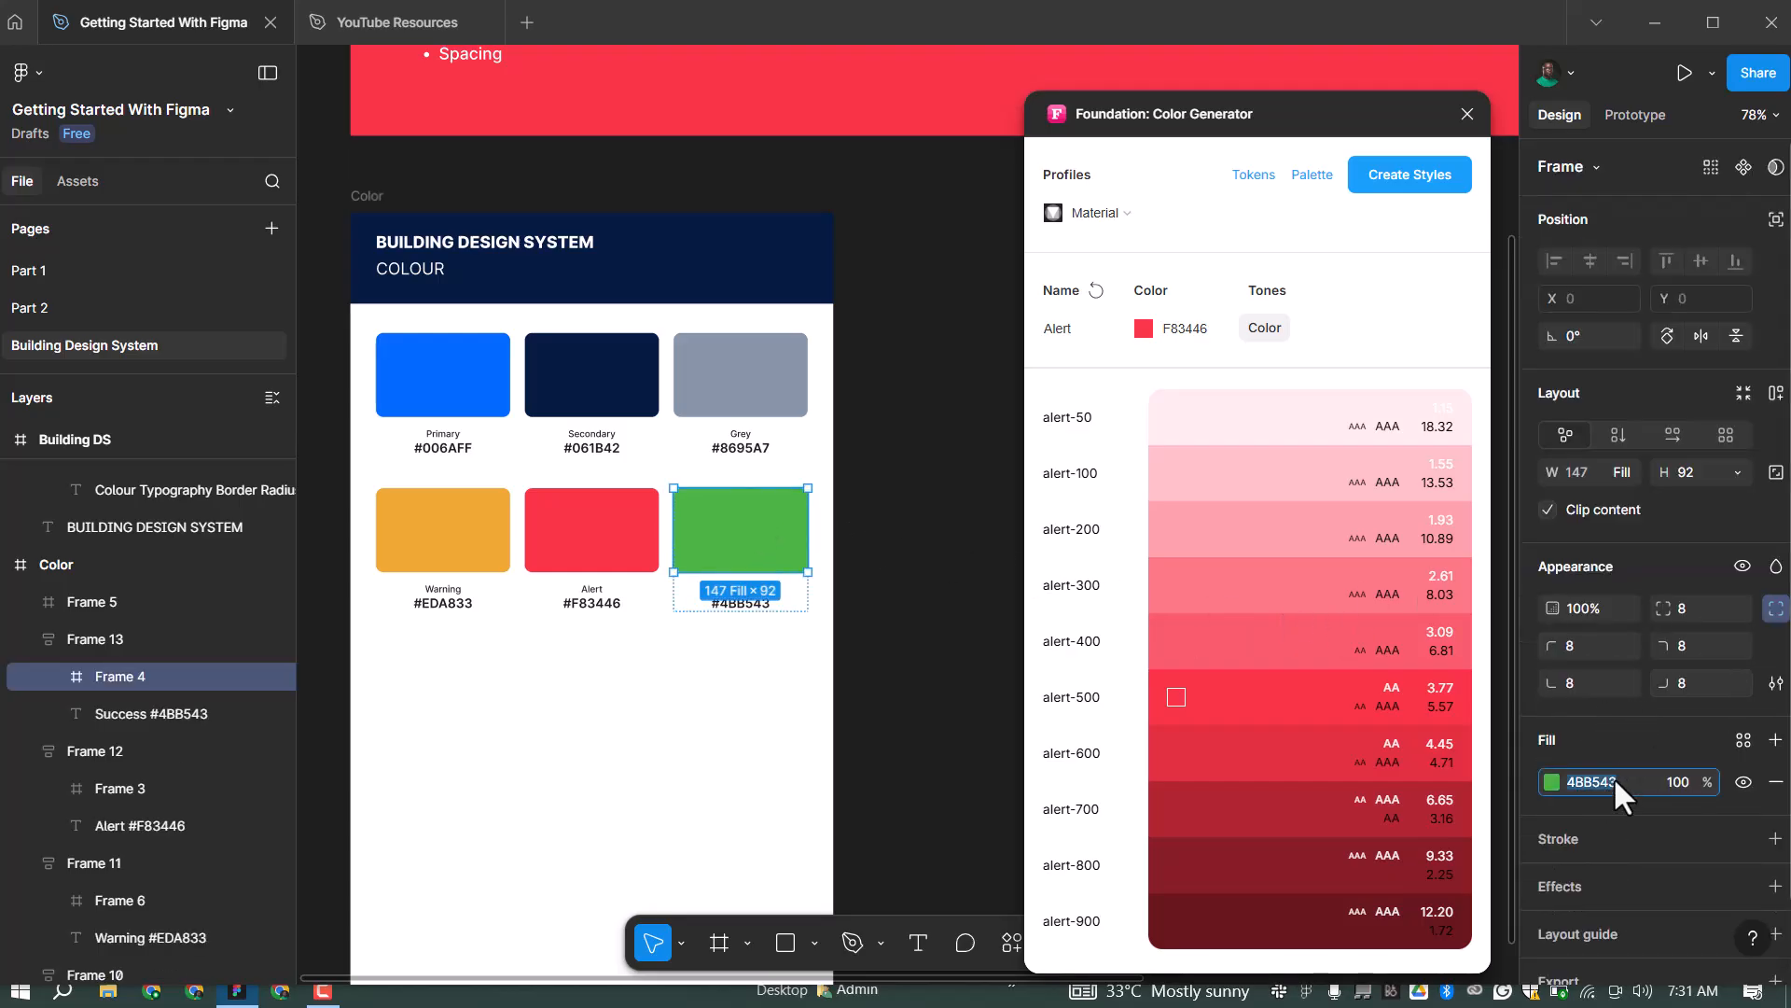
double_click(1183, 330)
key(ctrl+v)
Rename the green palette to "Success", create colour styles from it and close the colour generator
double_click(1096, 329)
text(Success)
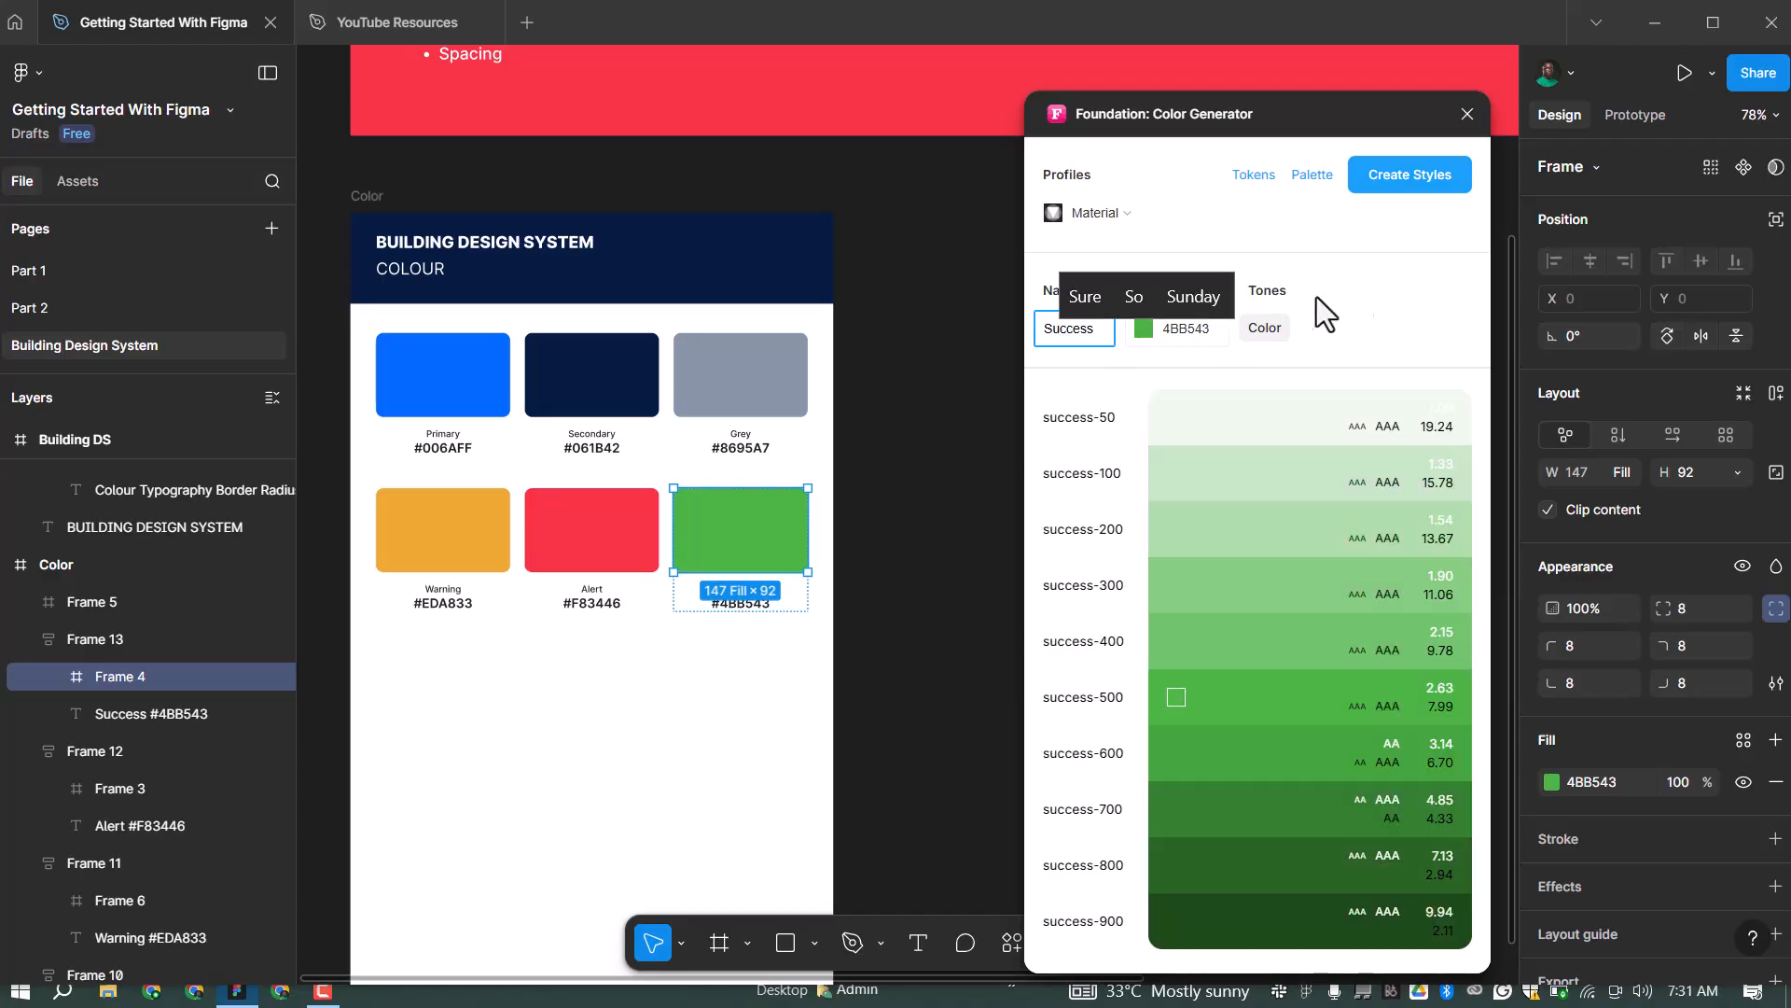
click(1375, 291)
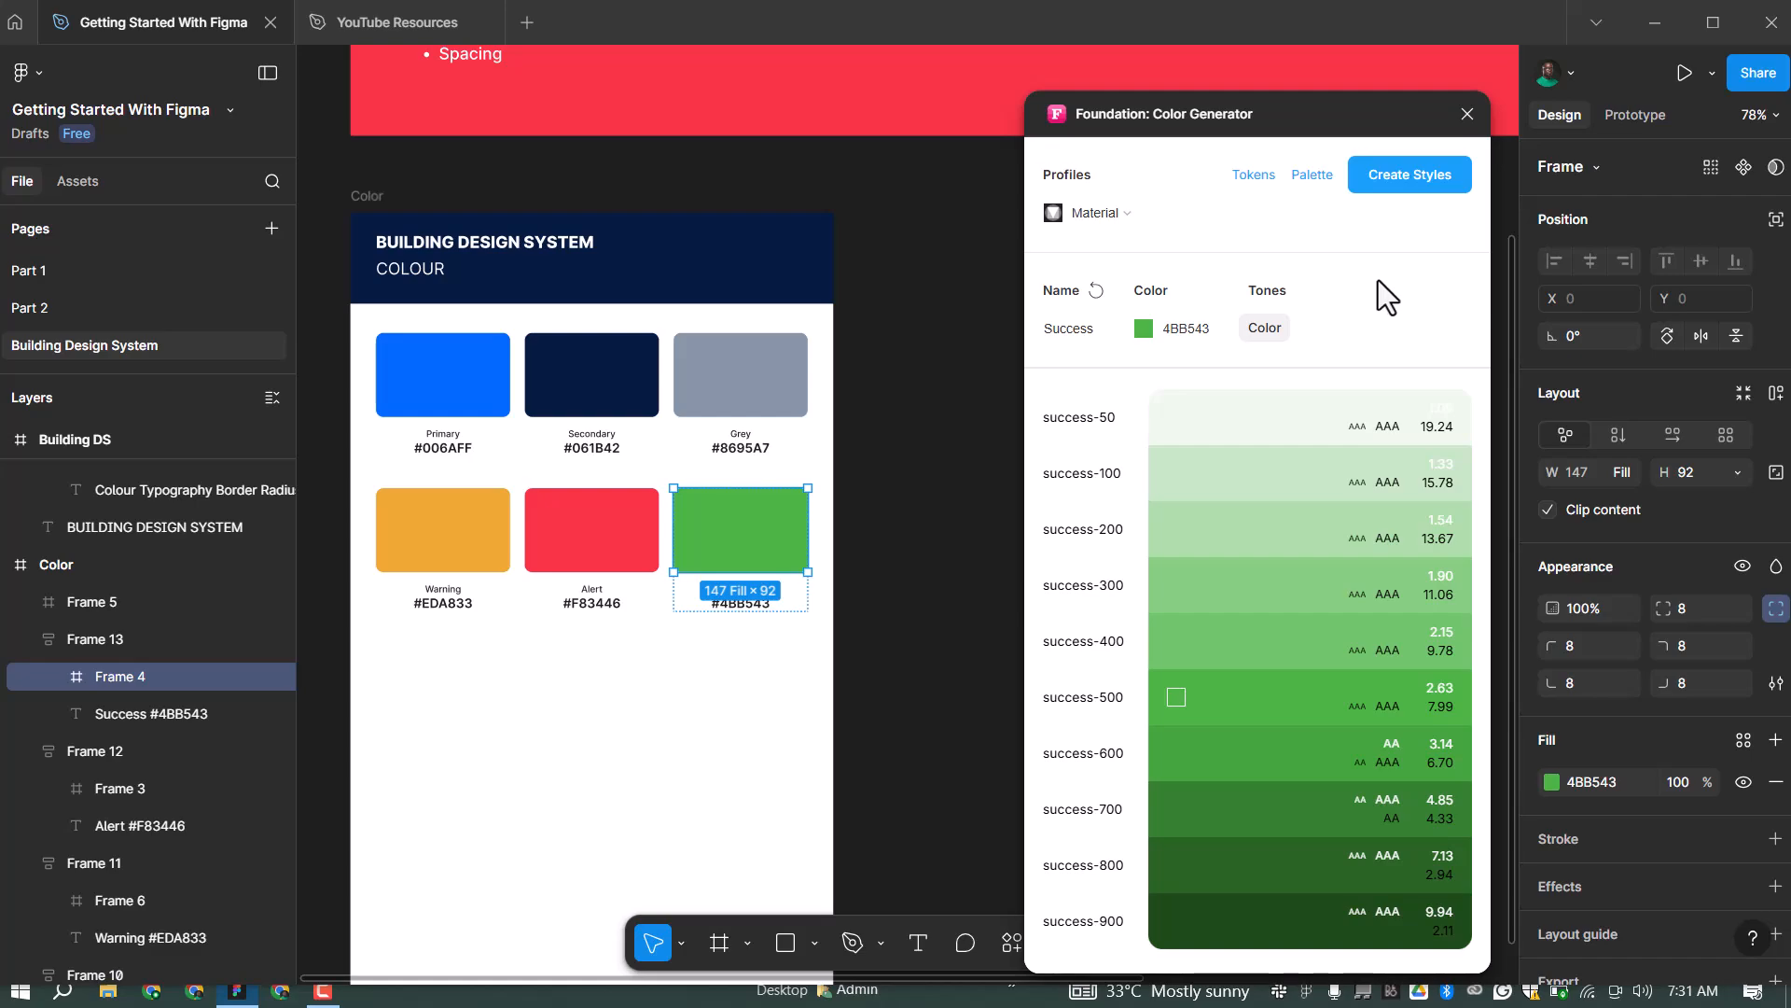
click(1420, 177)
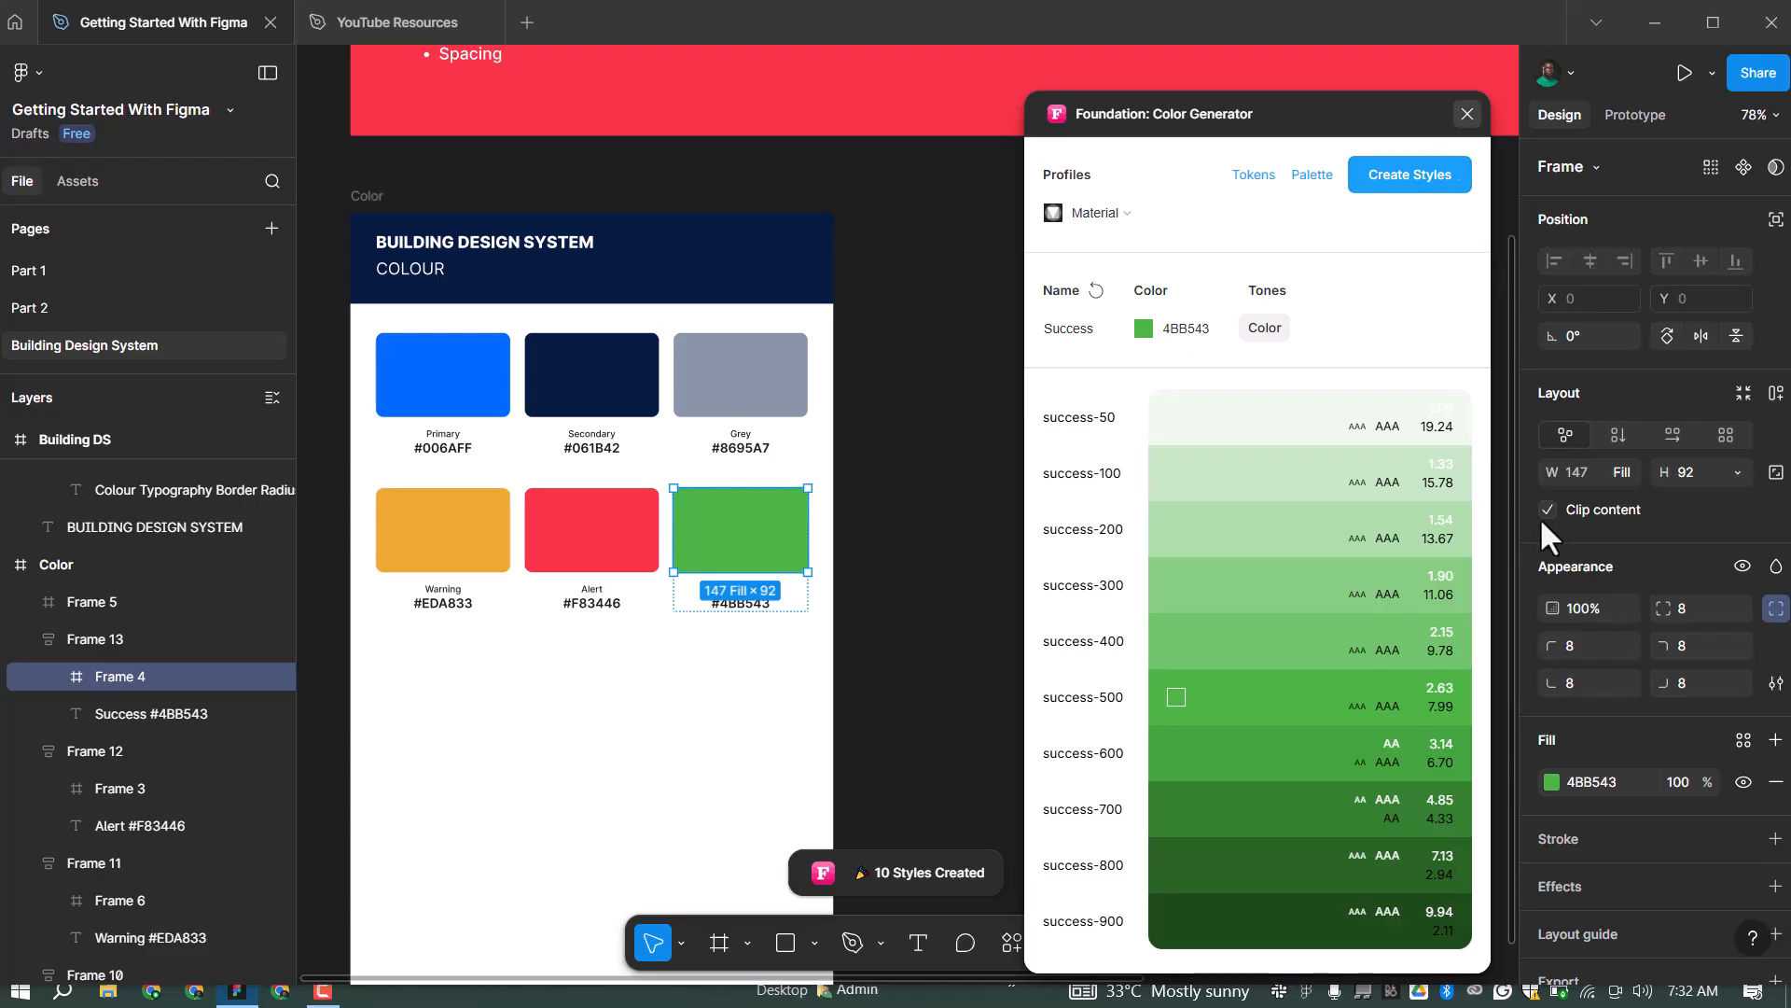
click(1467, 114)
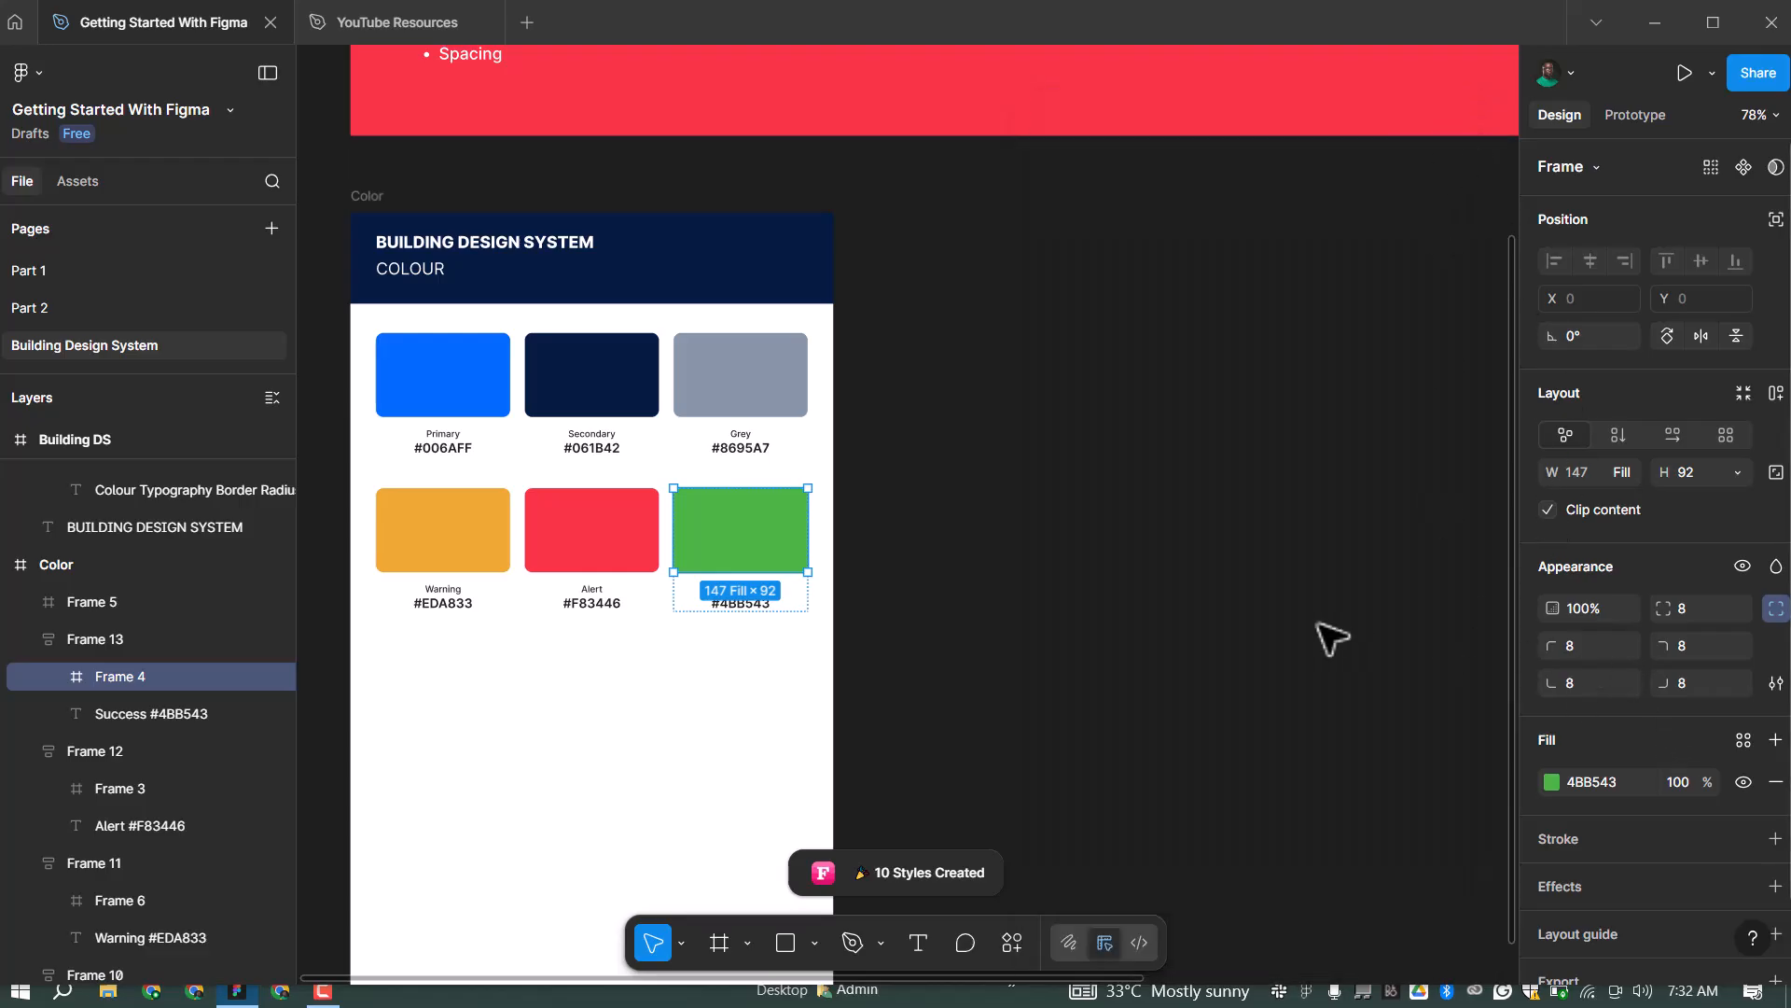
Expand the Primary, Secondary, Grey, Warning and Alert style groups and examine the tones in every Foundation palette
click(1210, 595)
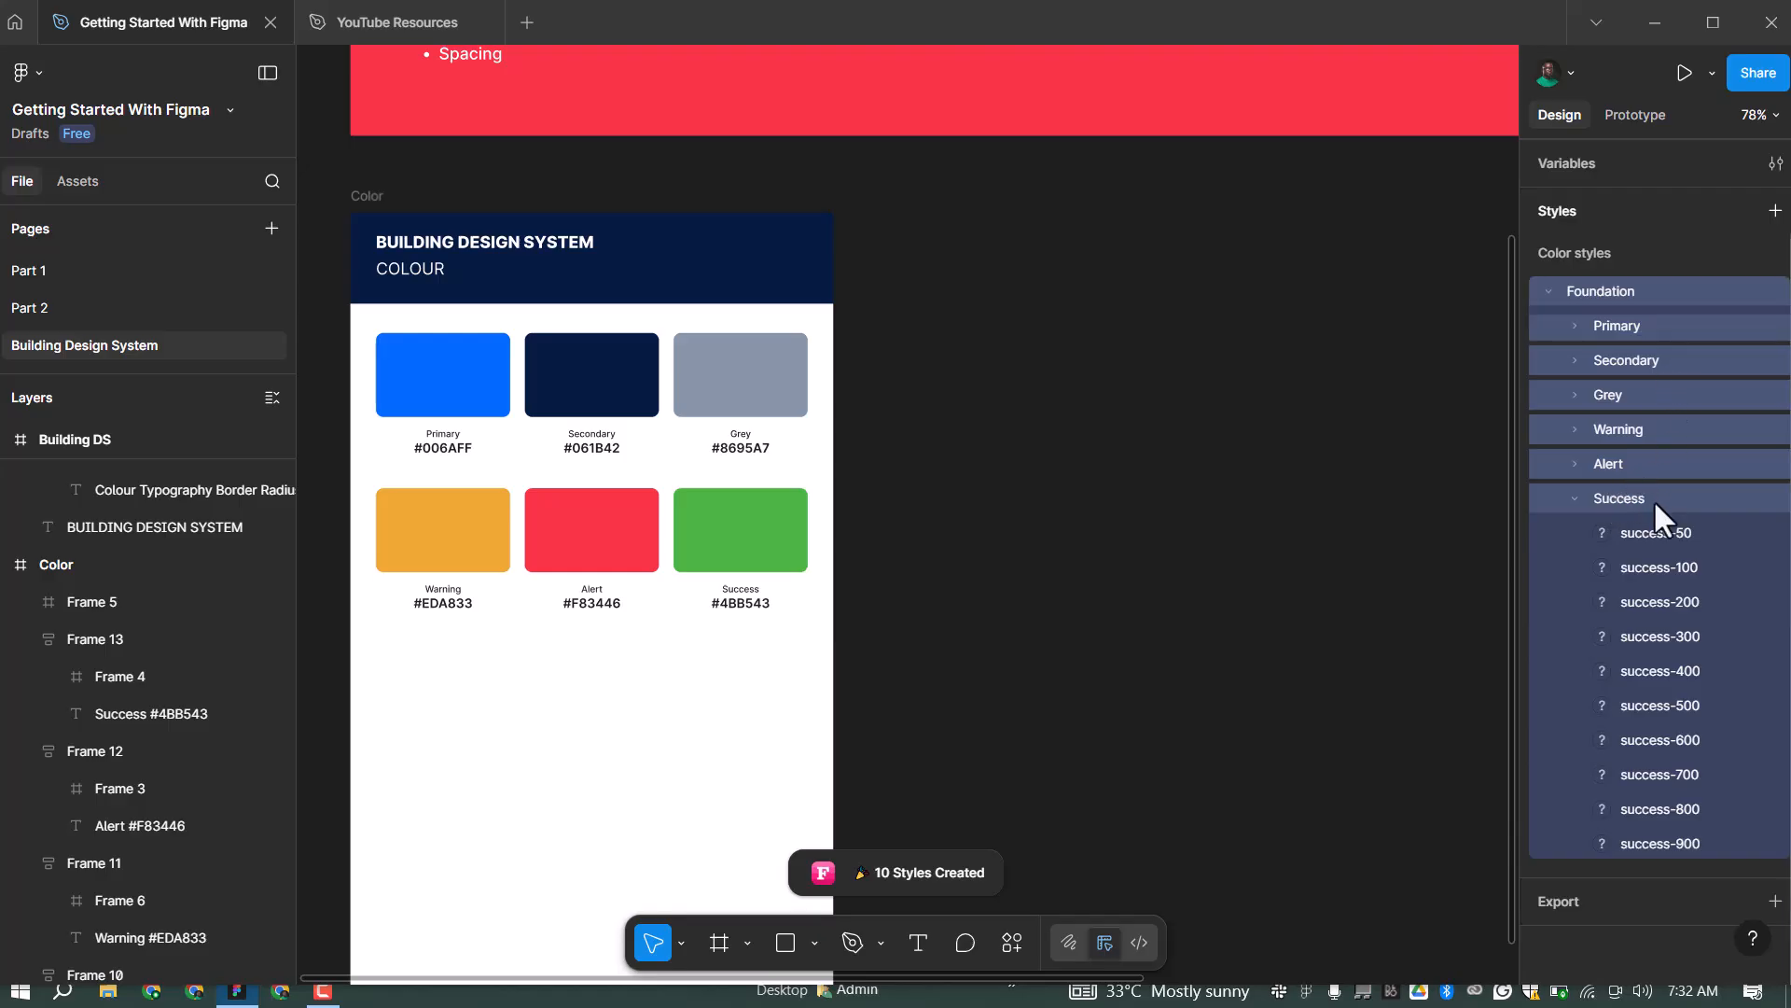
click(1572, 327)
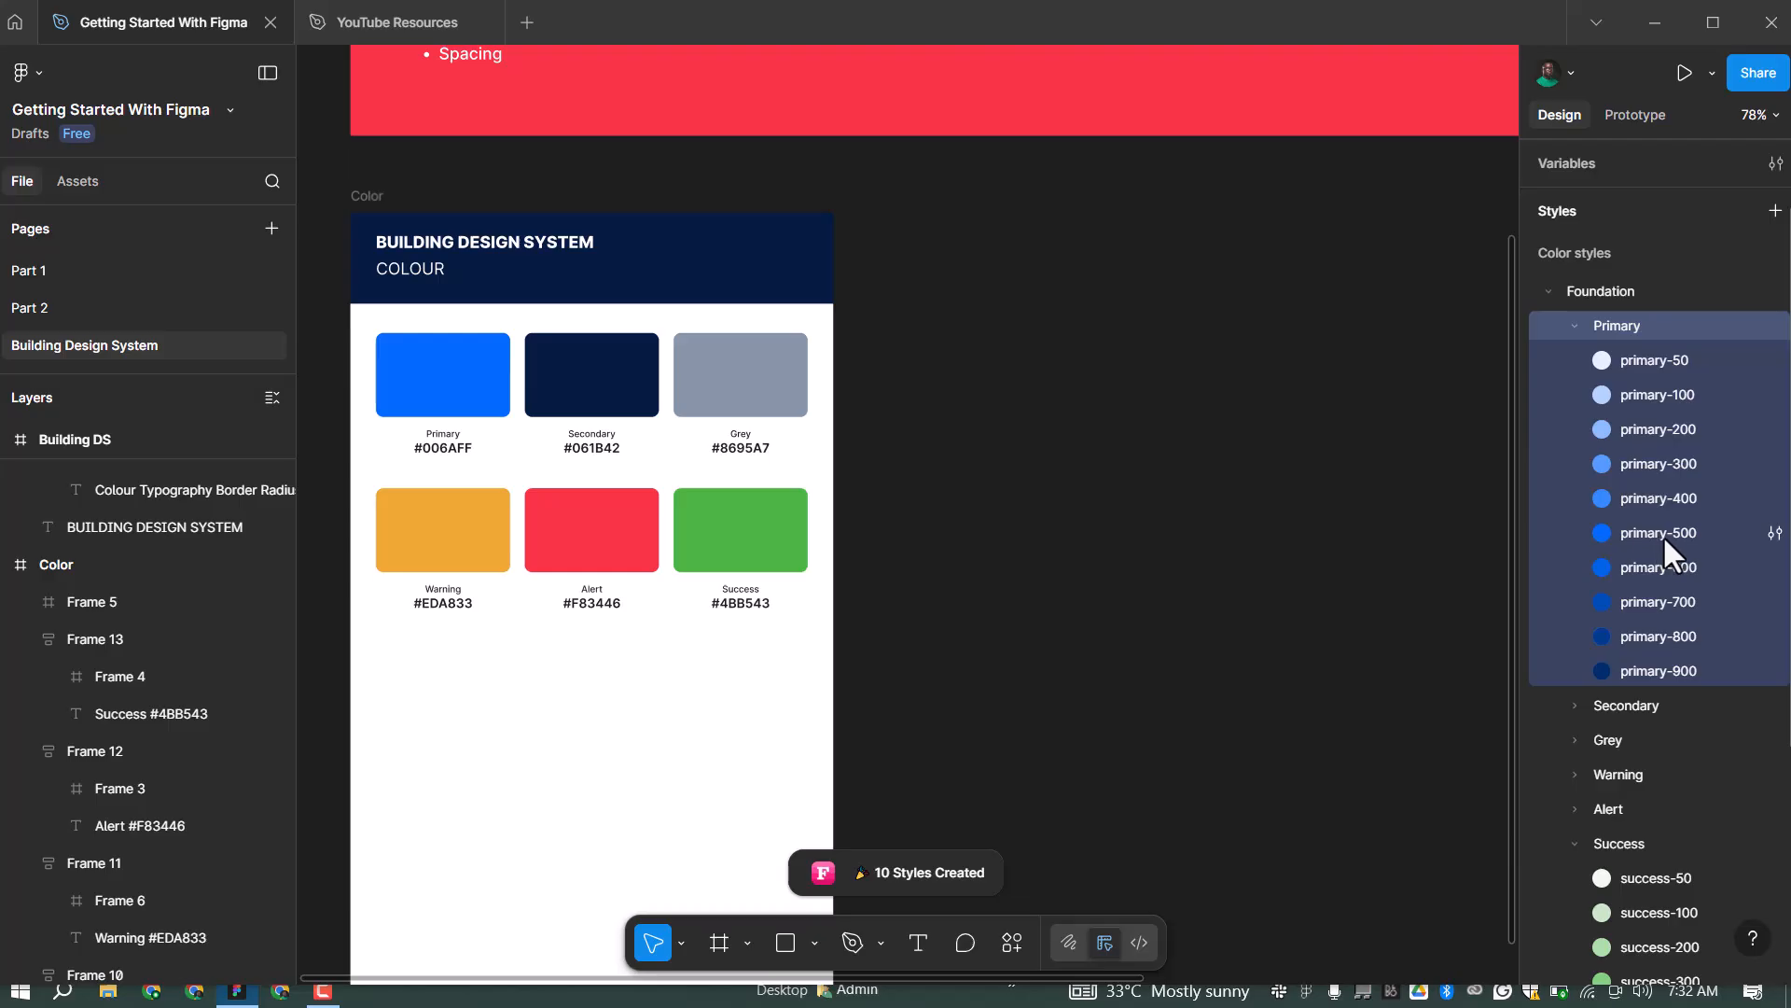
click(1576, 705)
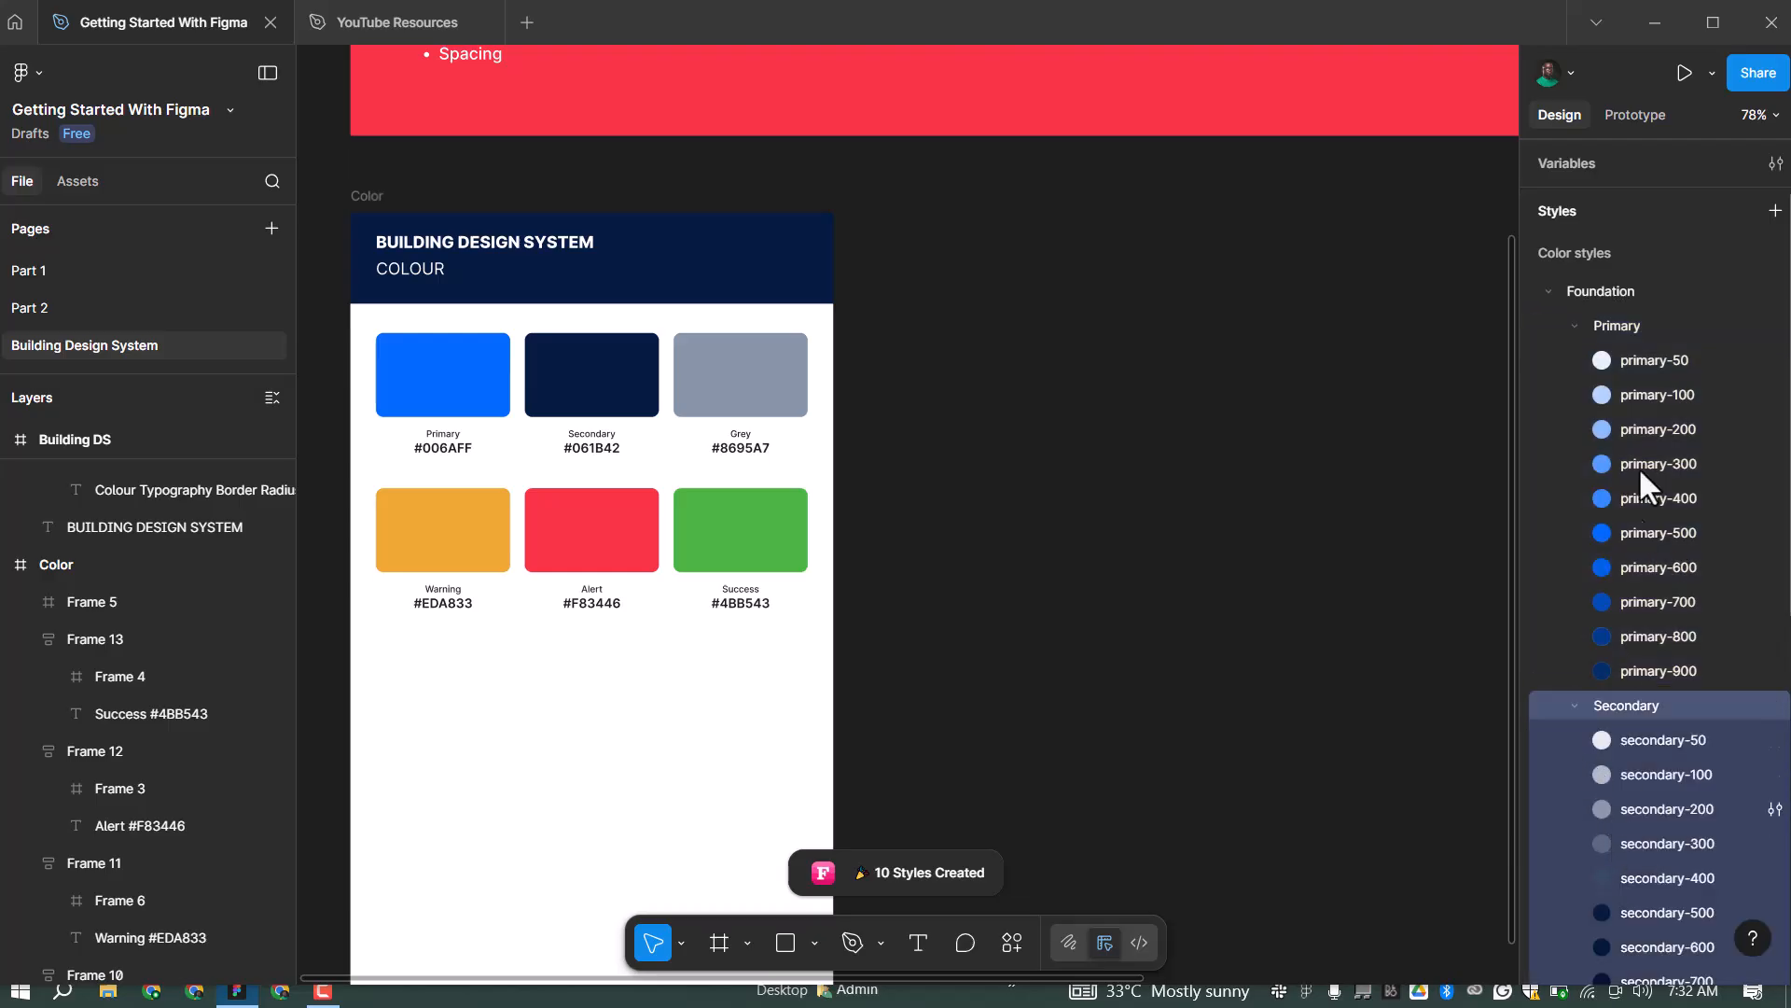
scroll(1609, 667, down, 4)
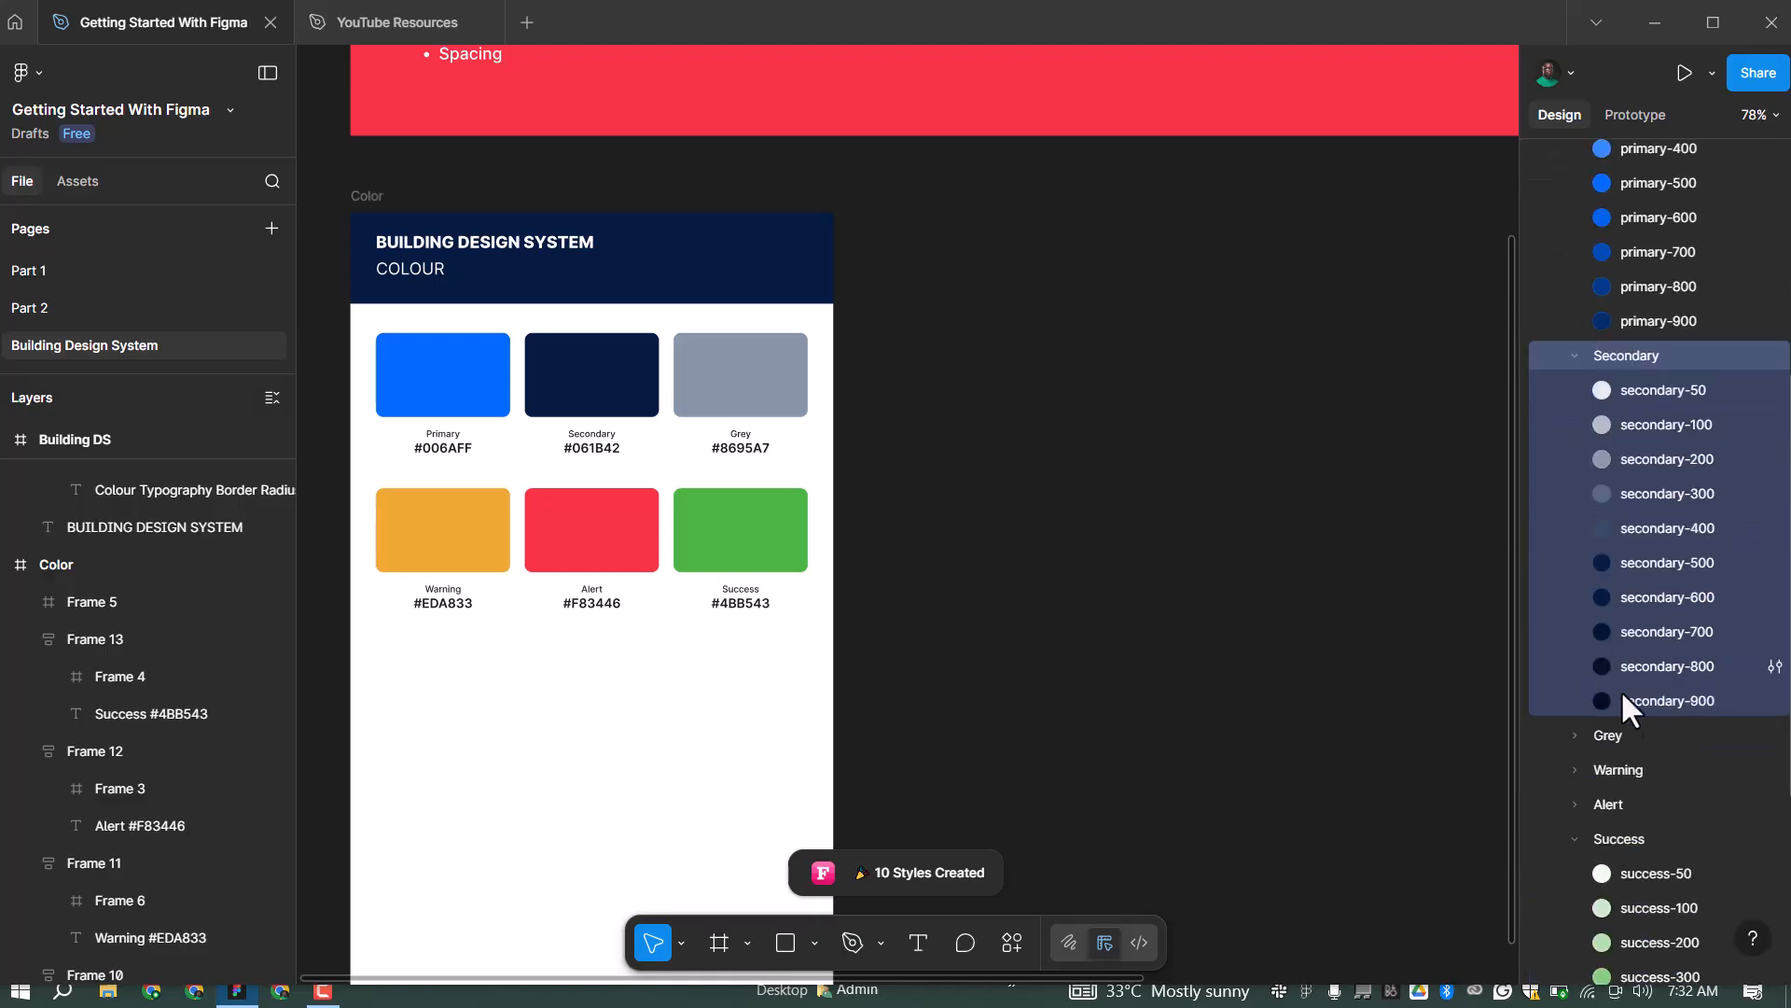
click(1576, 735)
scroll(1637, 684, down, 6)
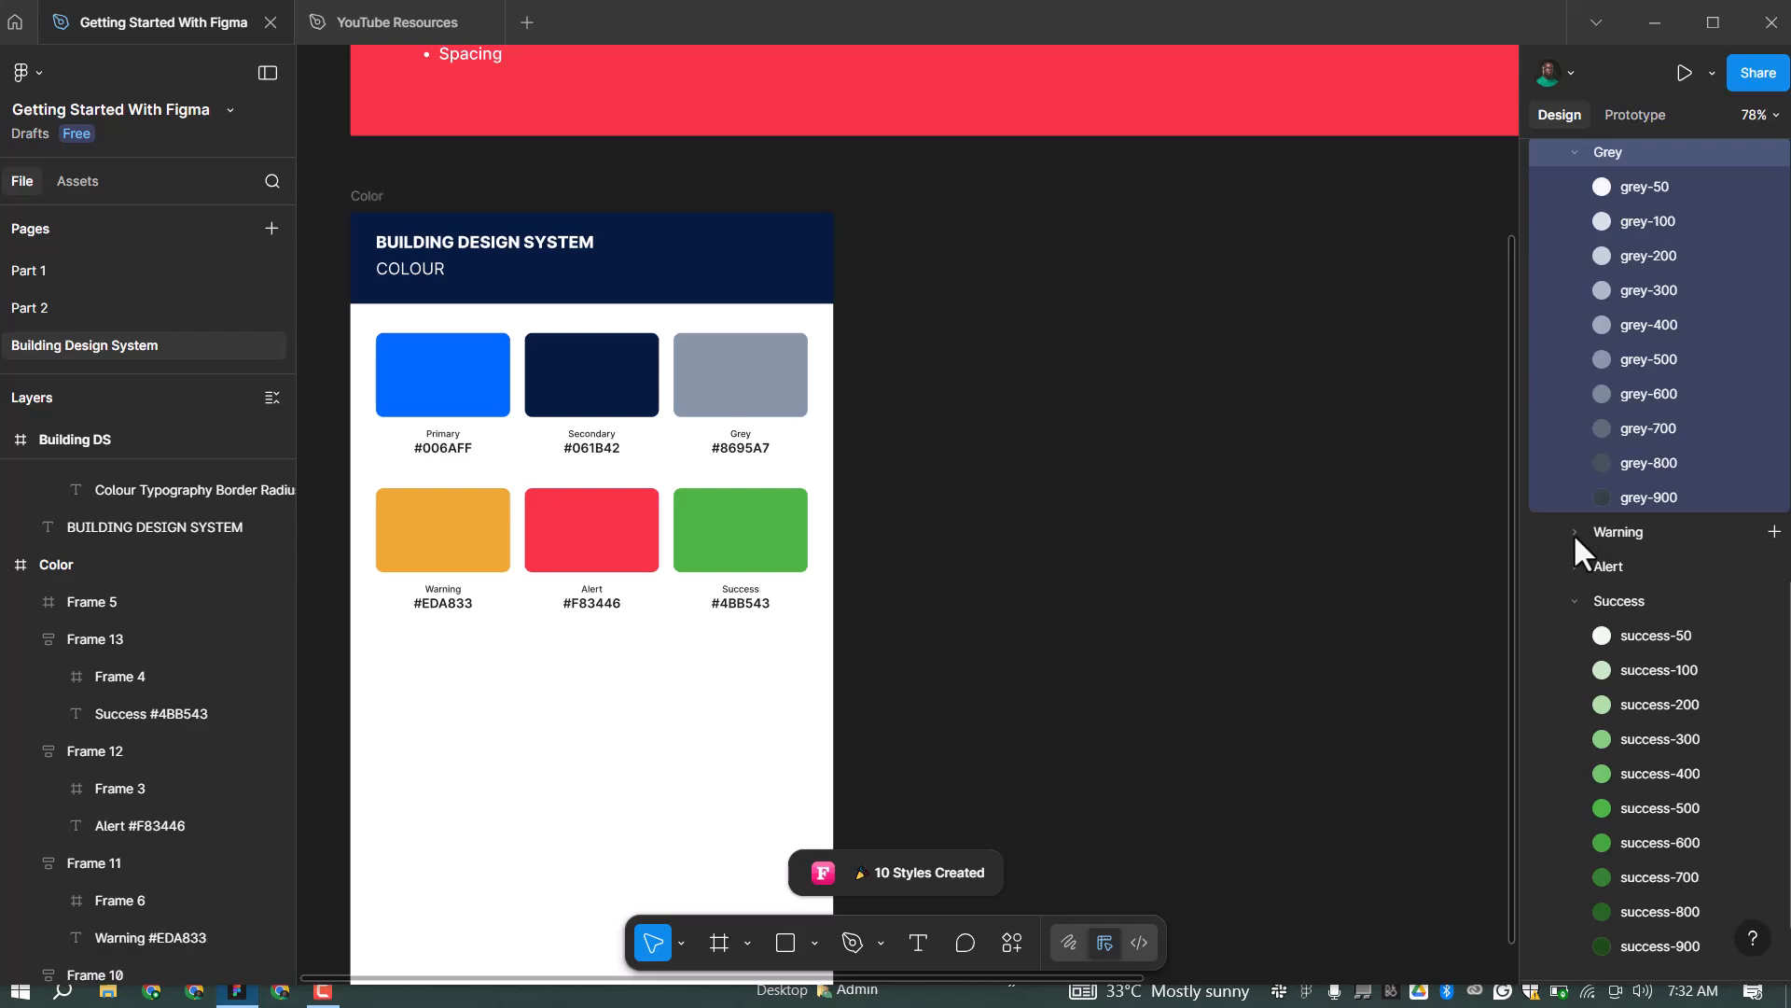
click(1618, 532)
scroll(1632, 671, down, 3)
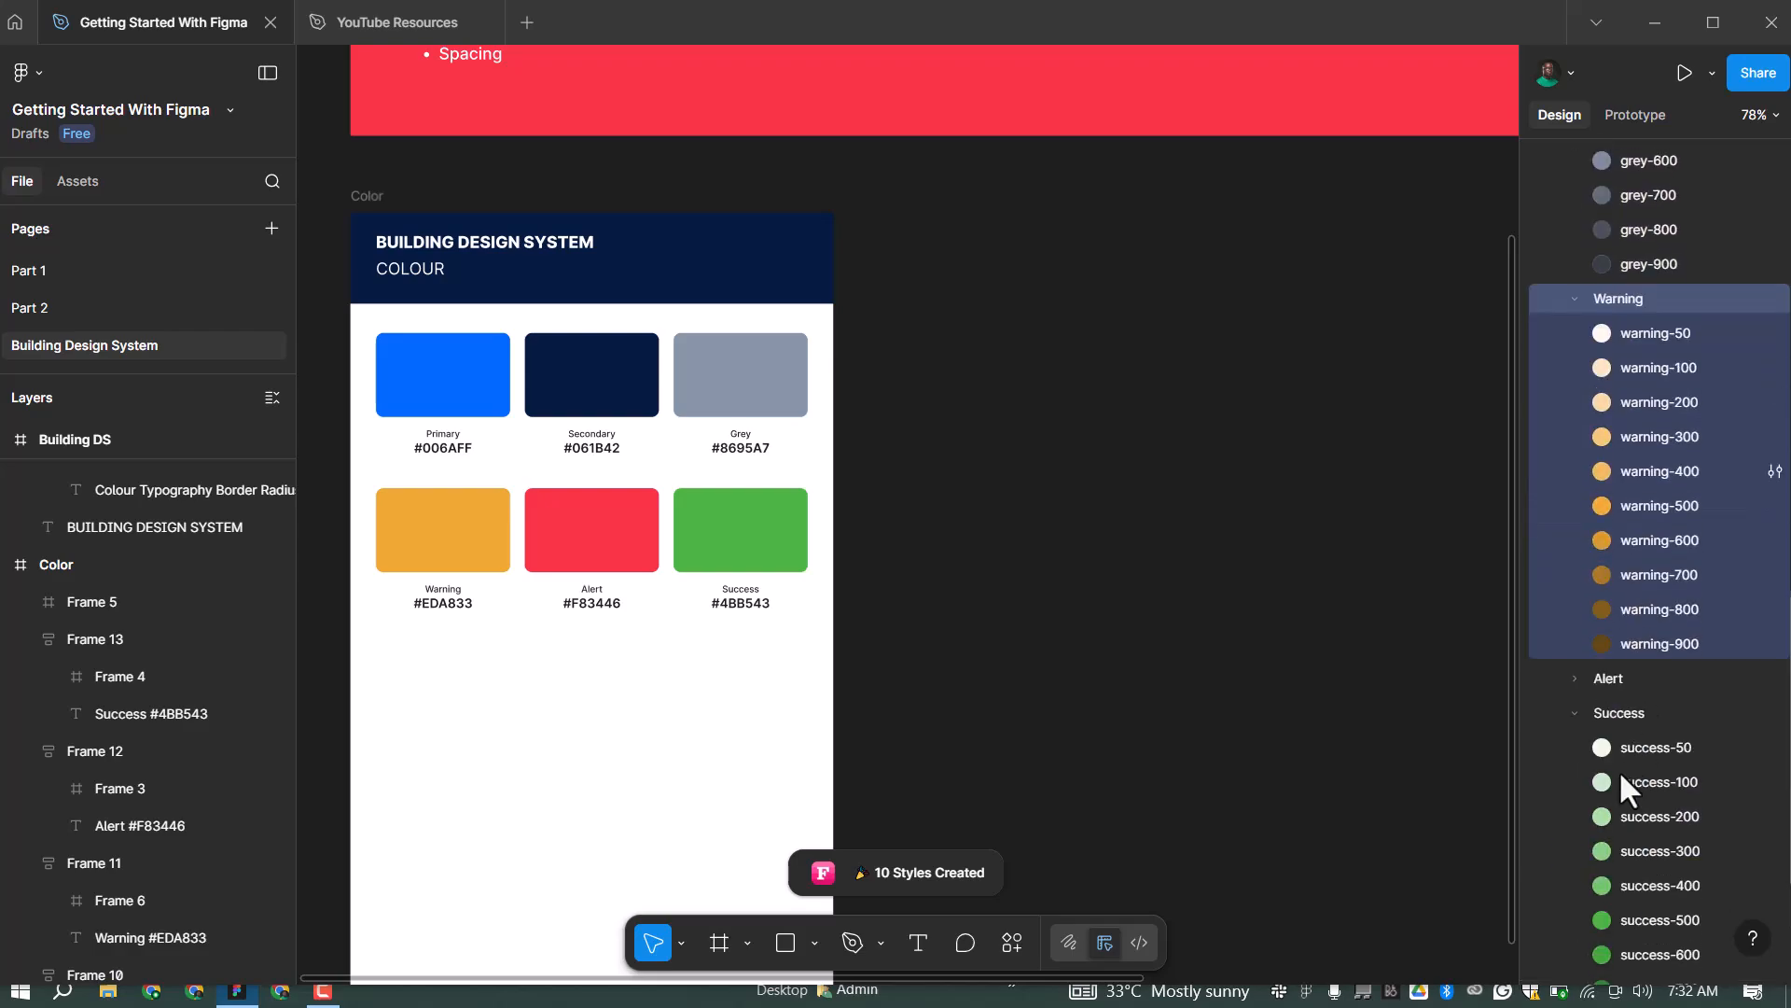
click(1576, 679)
scroll(1637, 686, down, 6)
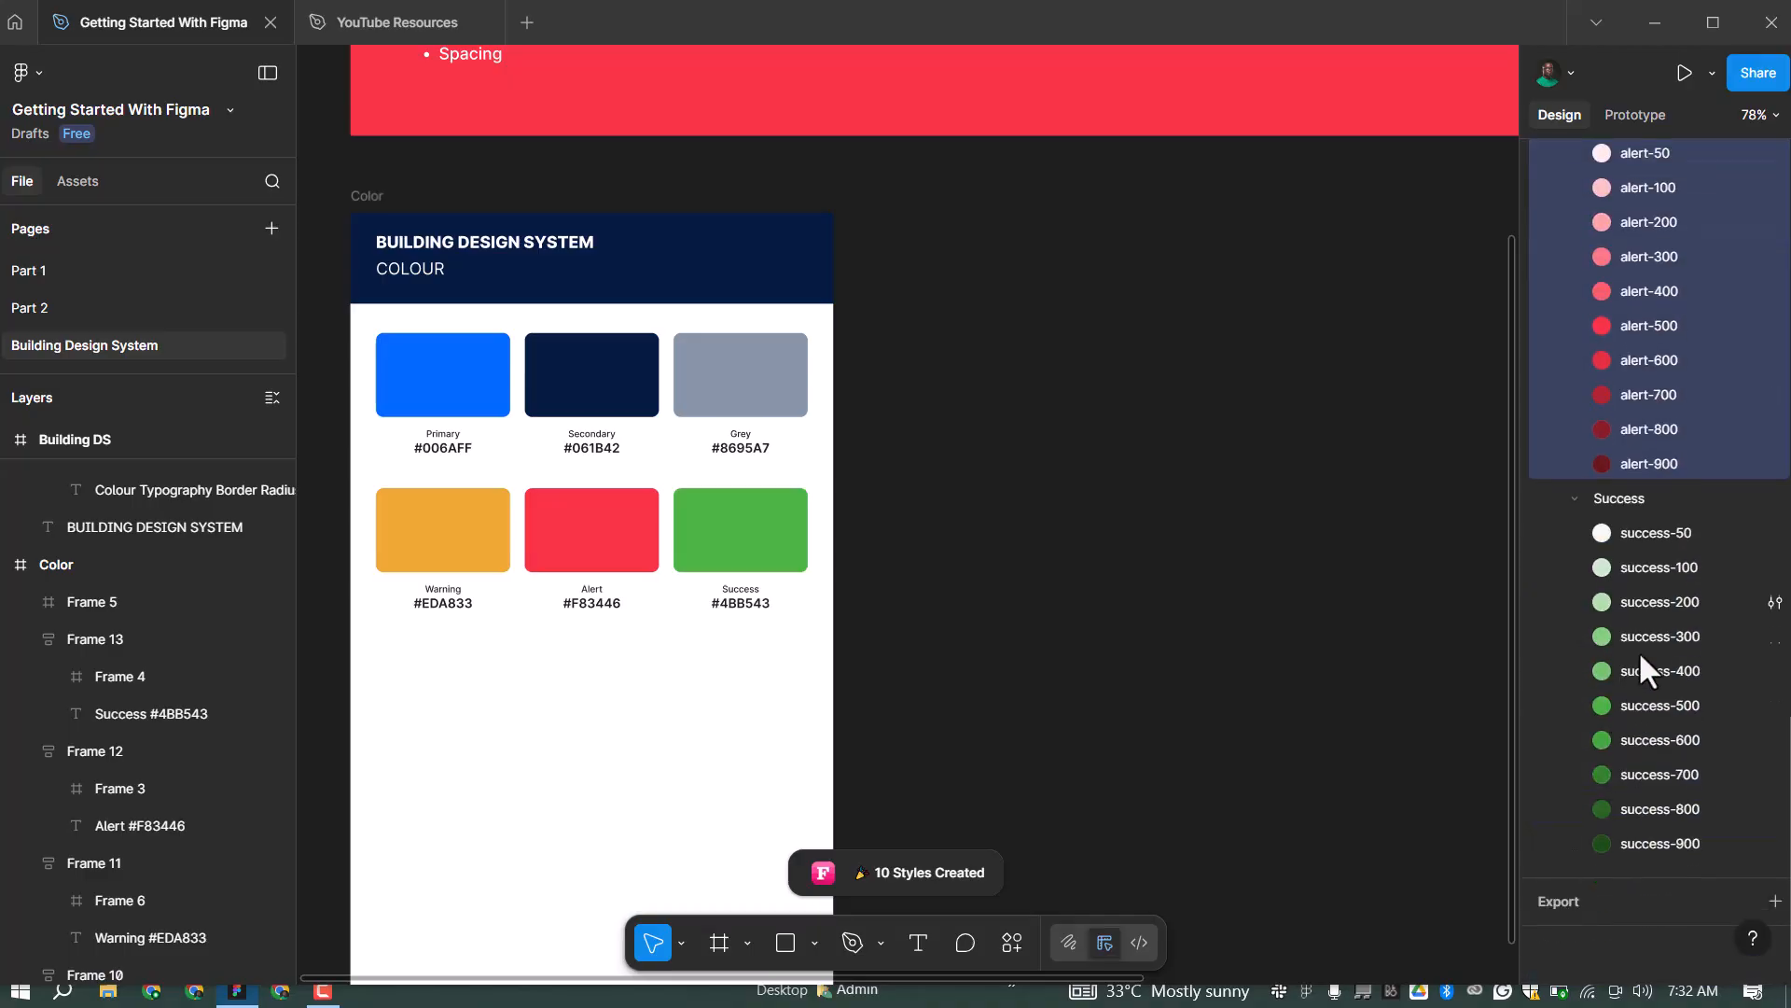
scroll(1642, 635, up, 15)
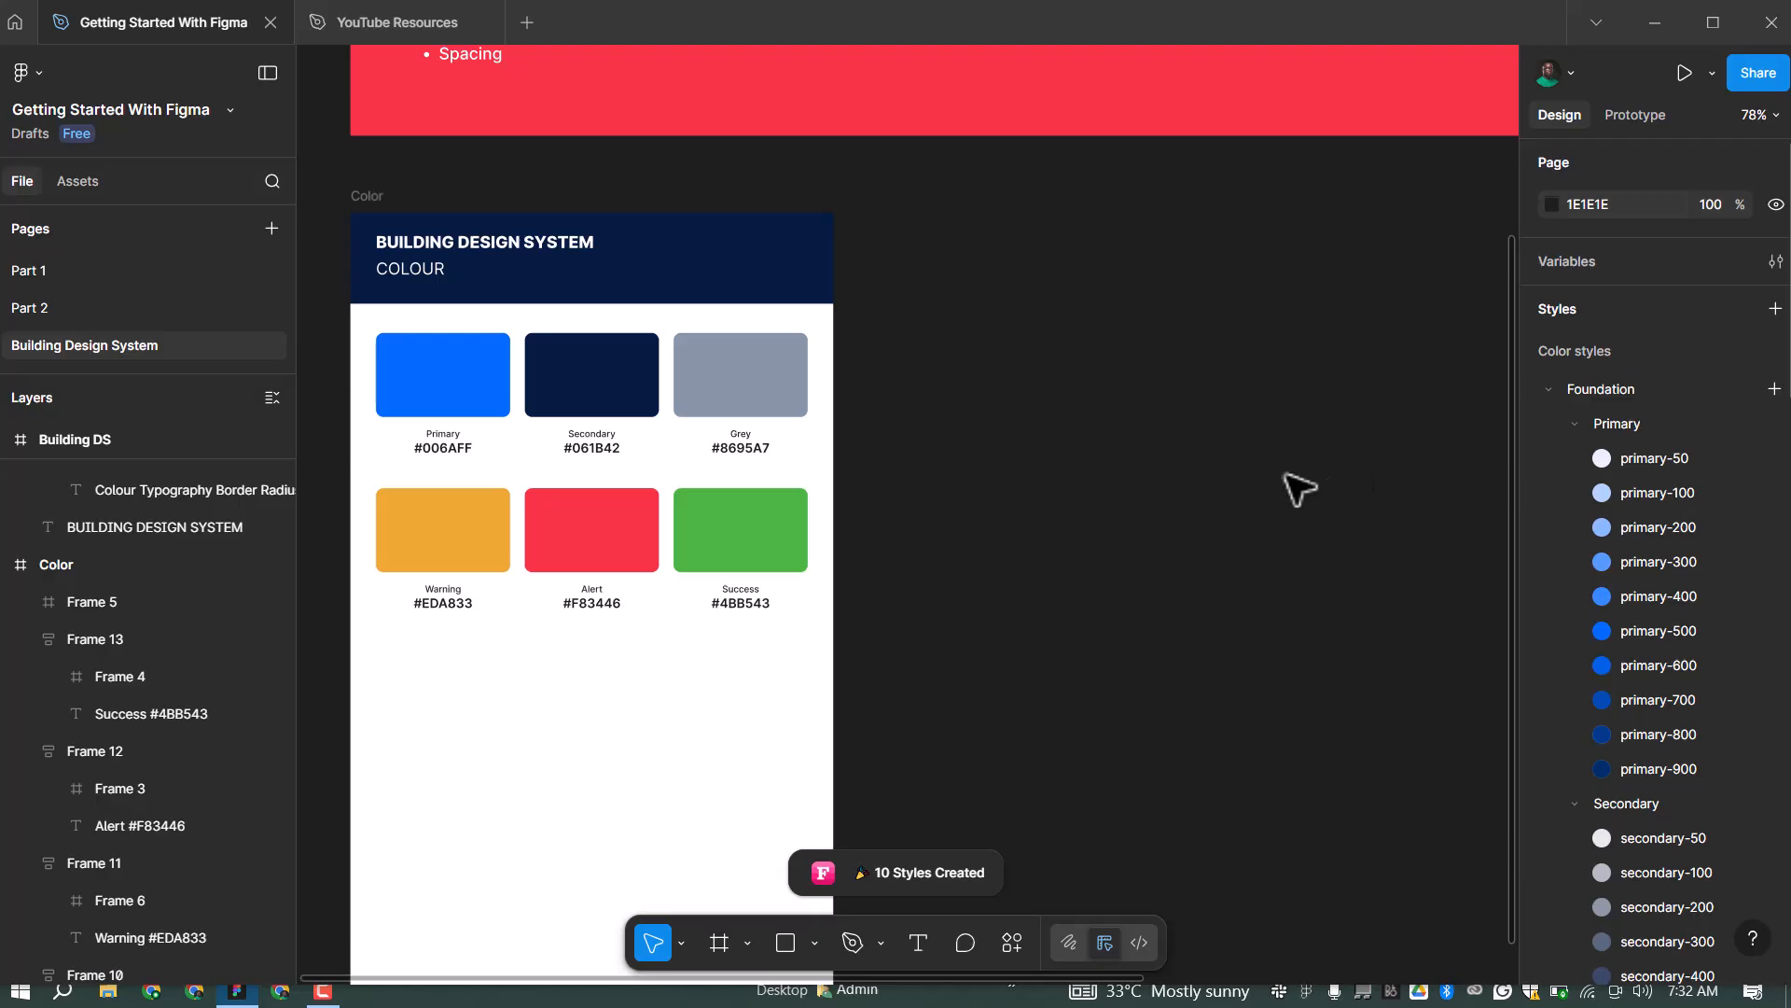
Draw a new frame about 369 × 270 on the empty canvas beside the Color frame
click(728, 928)
drag(952, 390, 1289, 636)
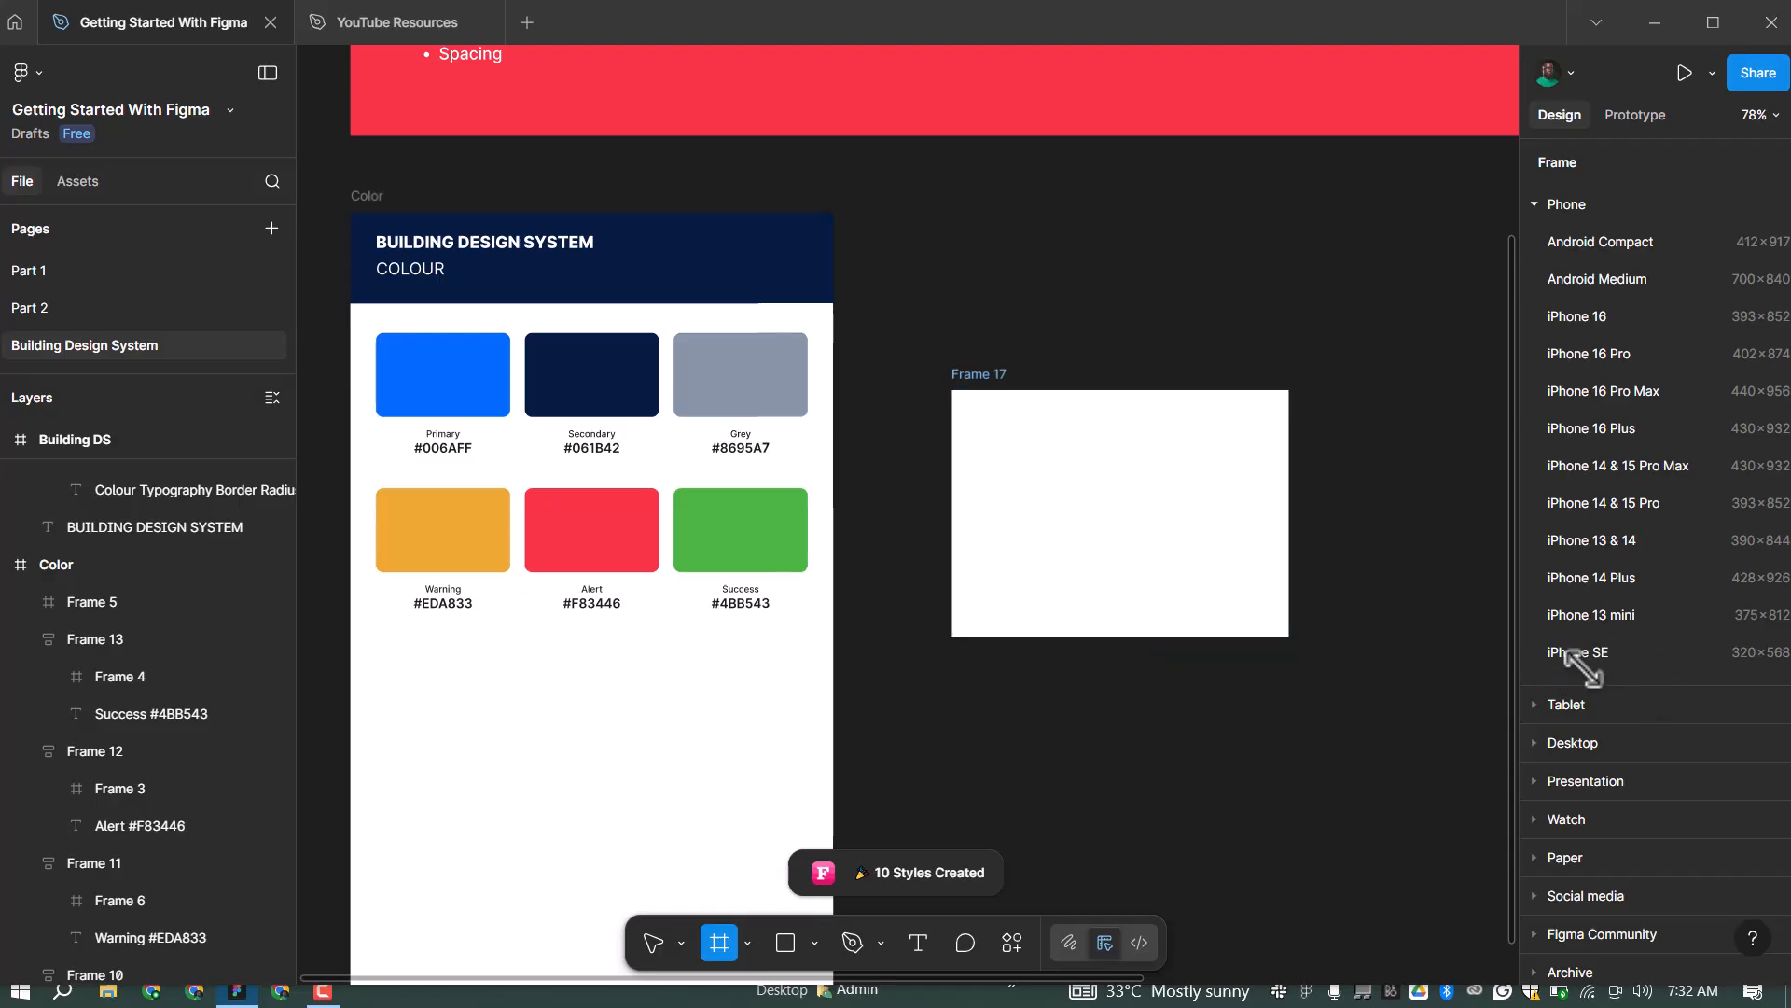
Browse the Foundation colour styles available for the new frame's fill, then close the style library
click(1175, 600)
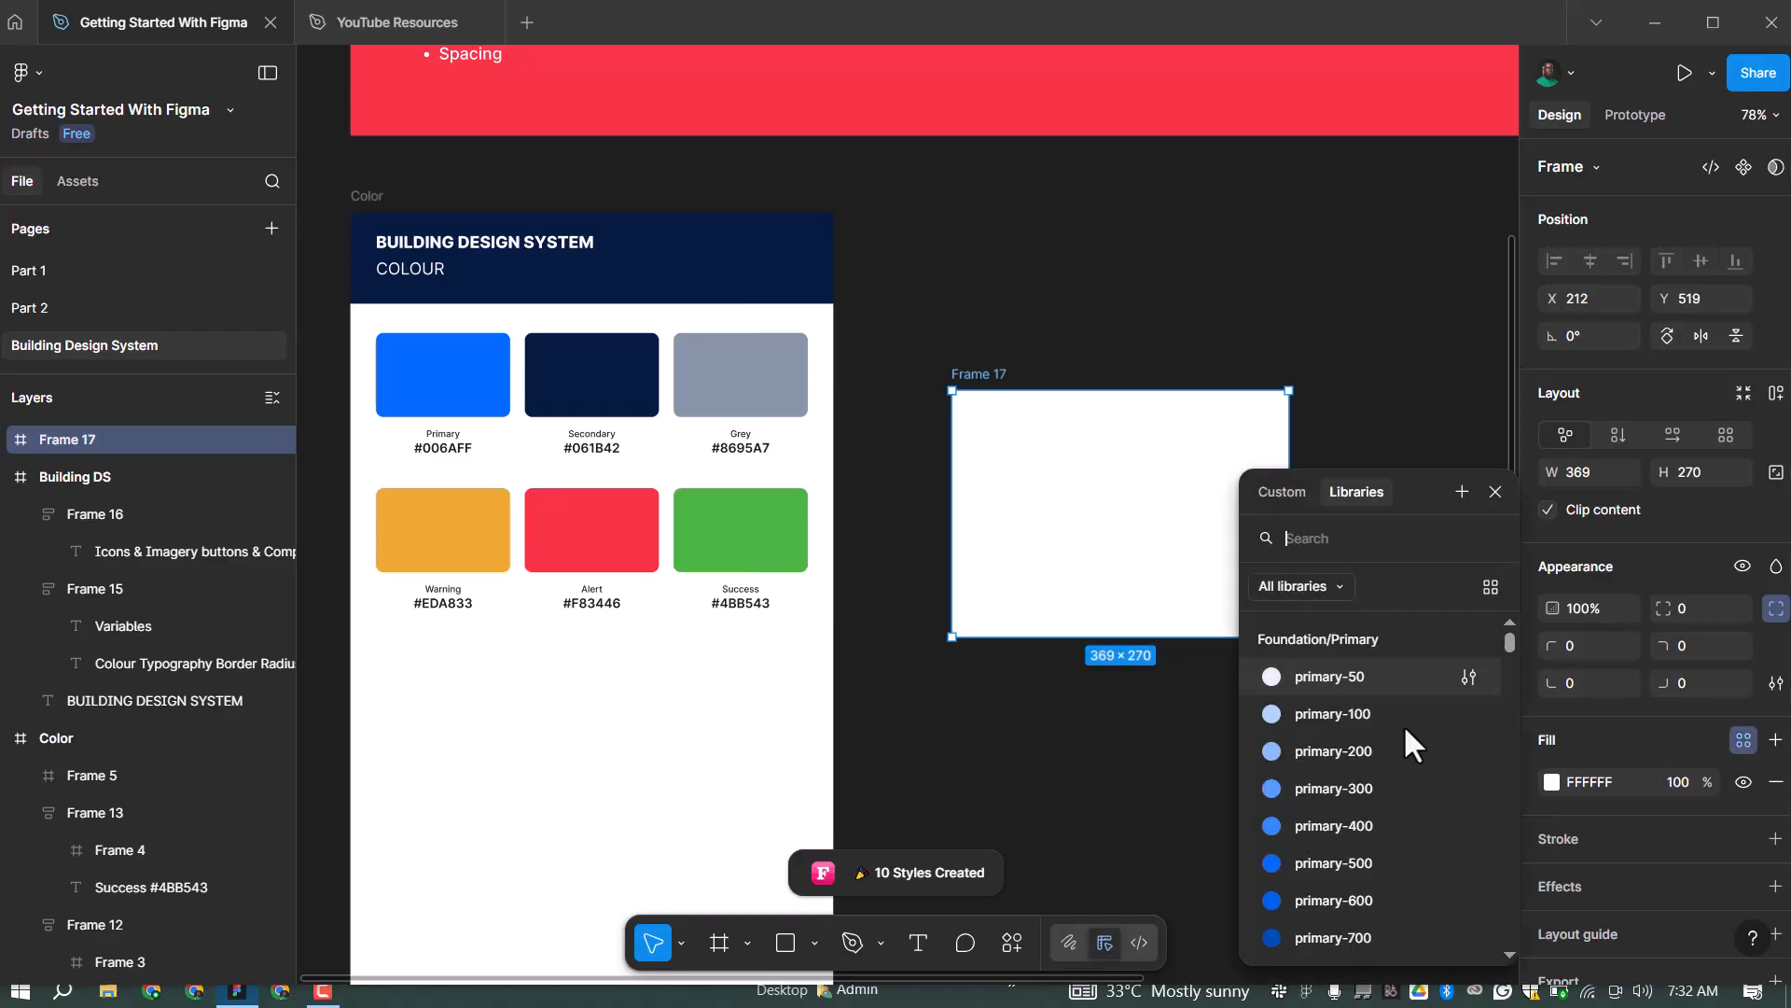
scroll(1398, 815, down, 5)
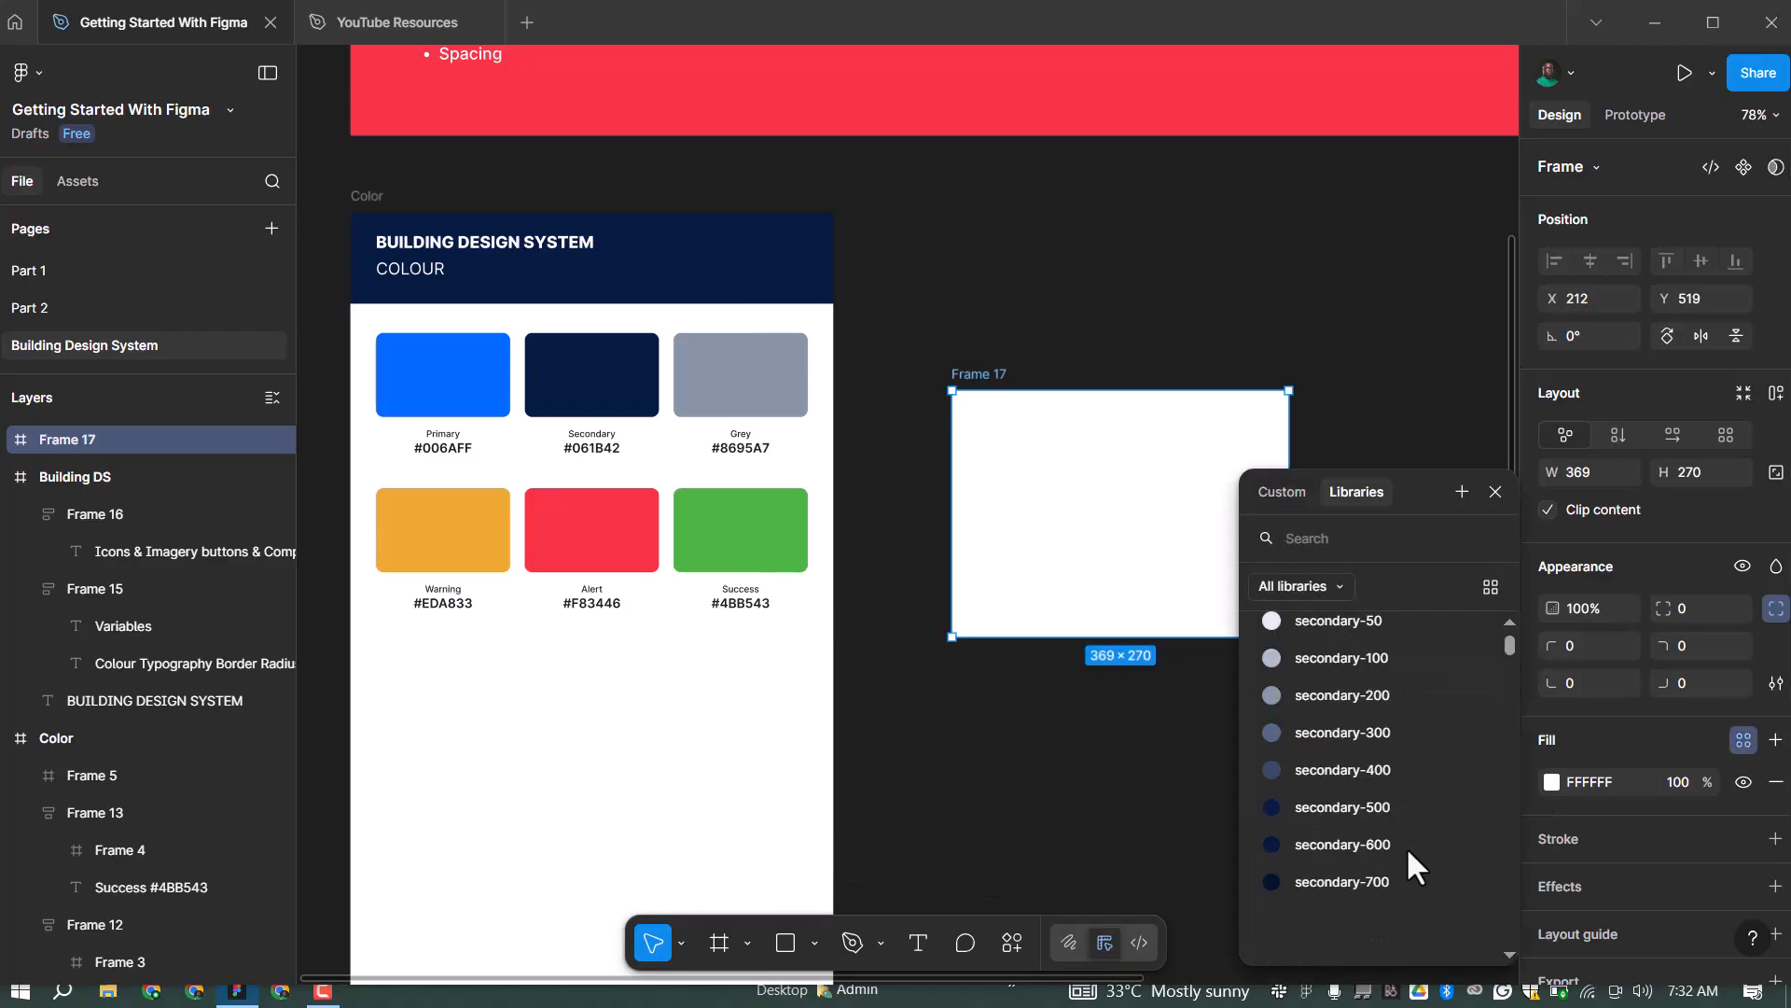
scroll(1444, 852, down, 5)
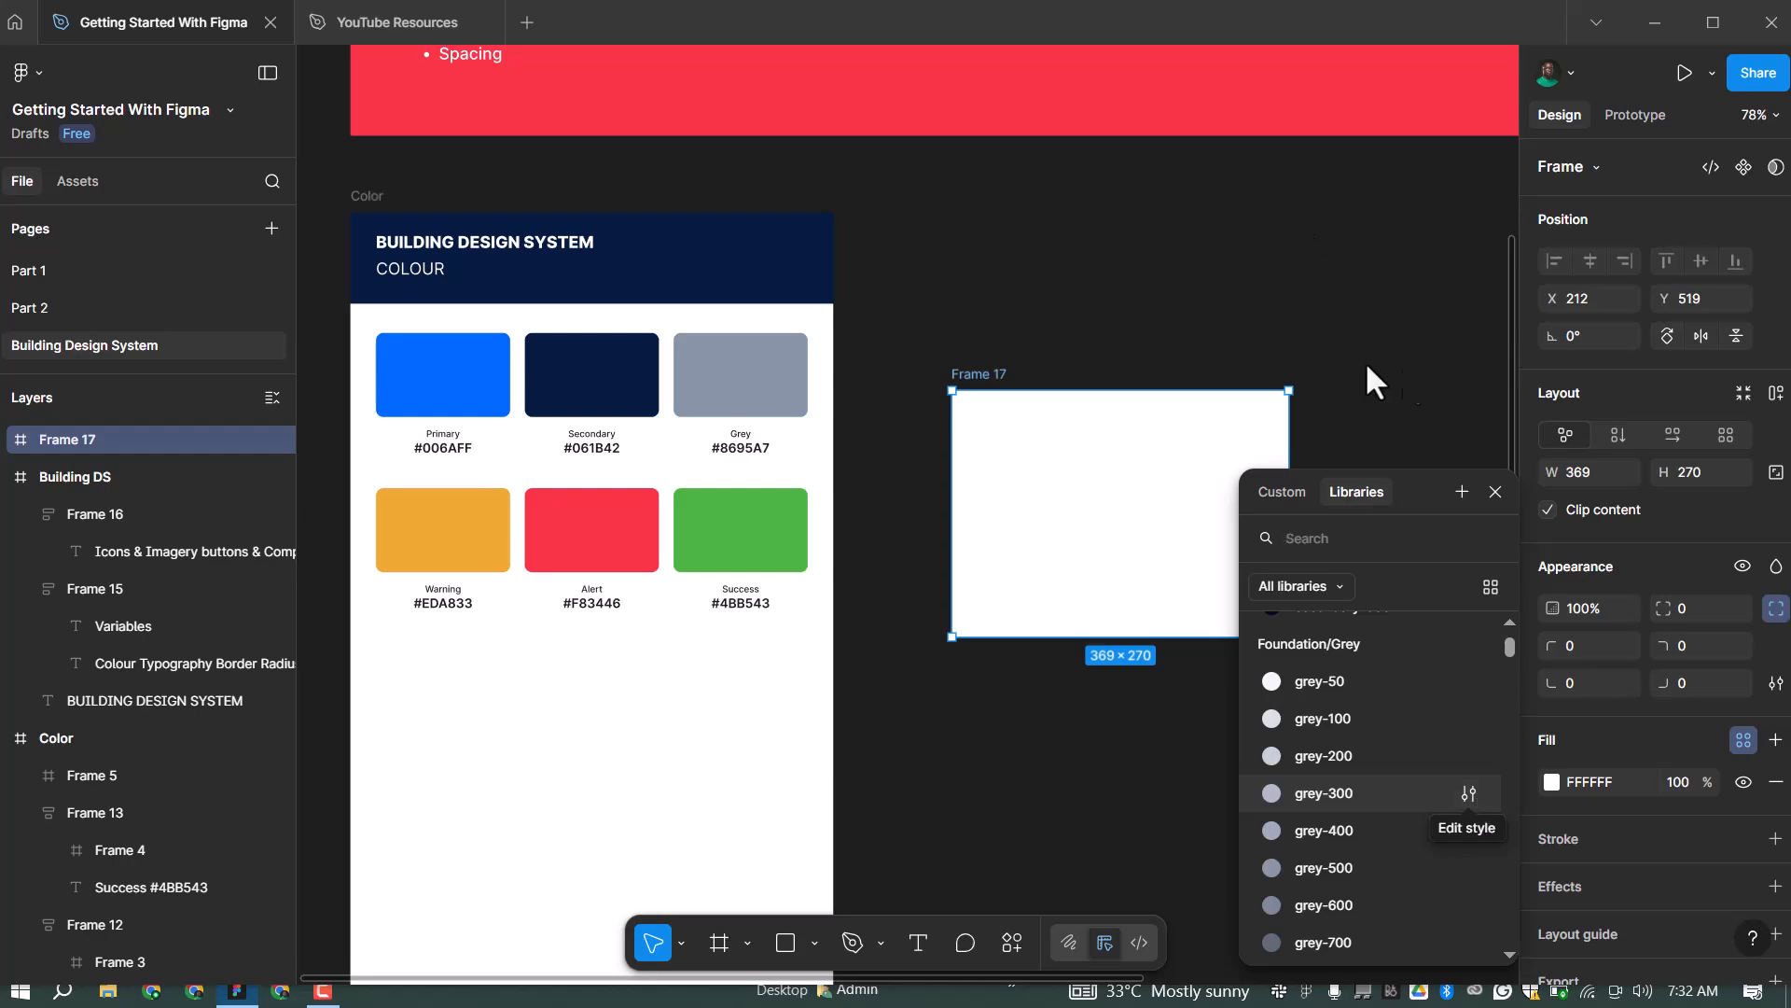
click(1066, 435)
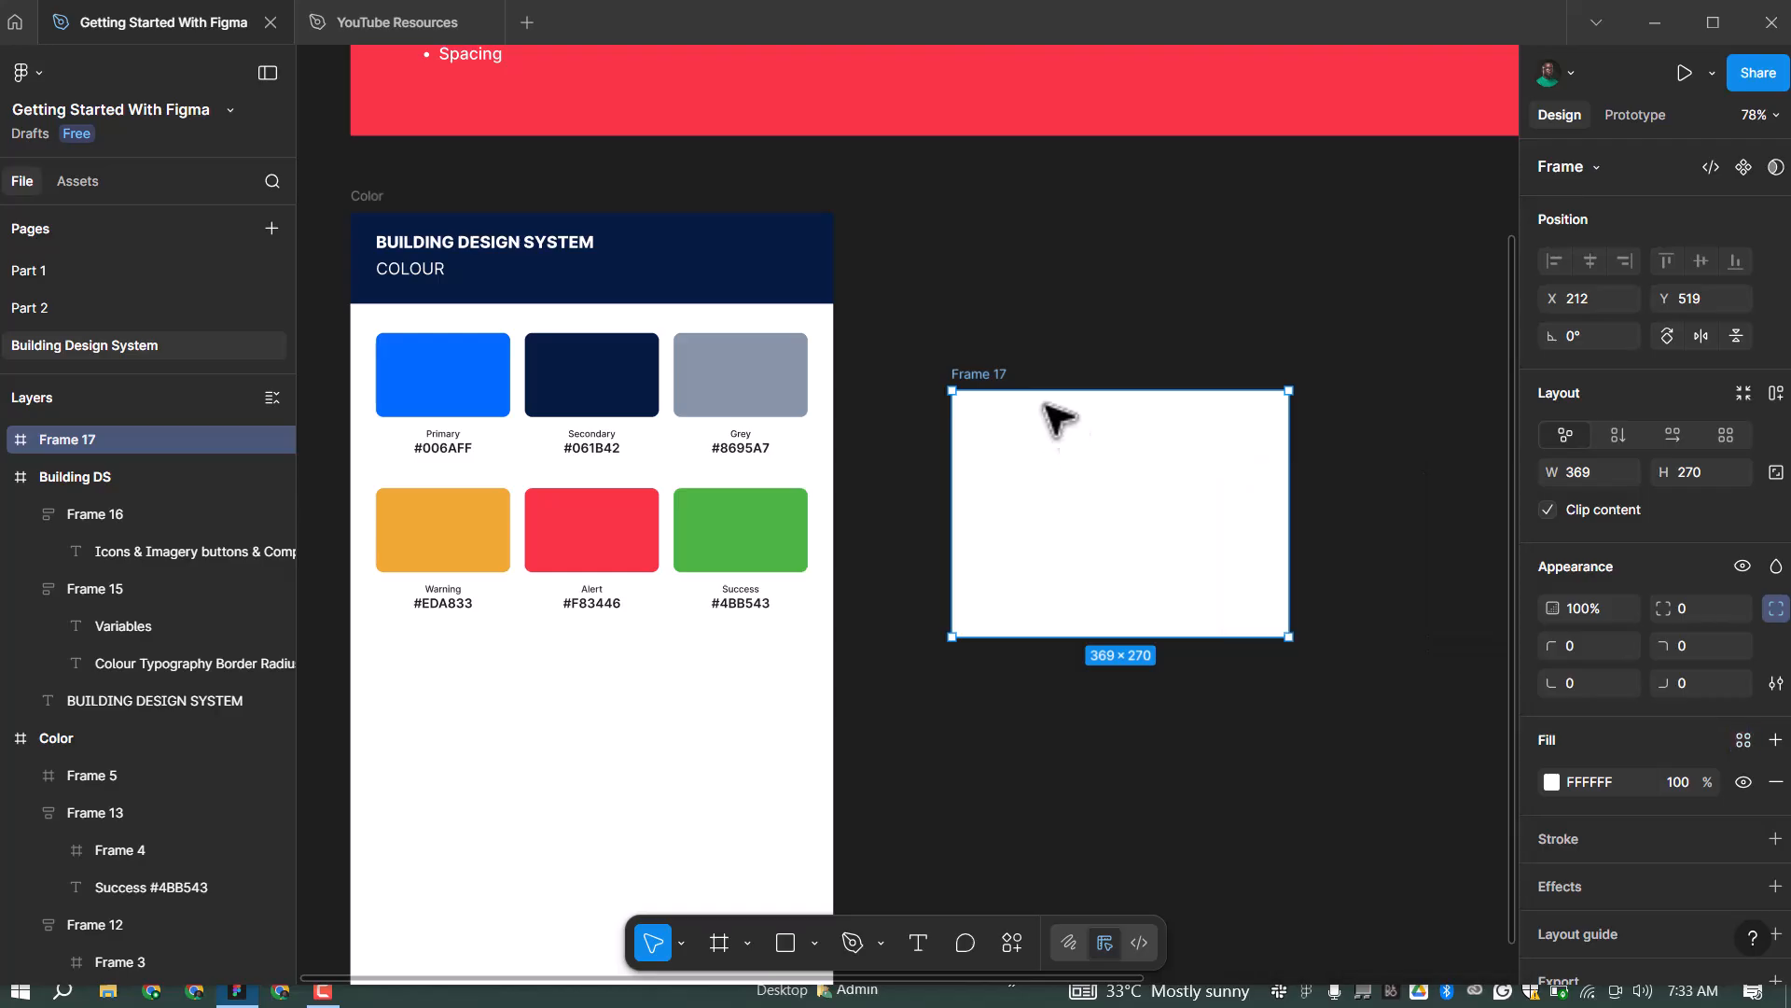
Search the plugins for "Styles to" and run Styles to Variables
scroll(864, 336, down, 2)
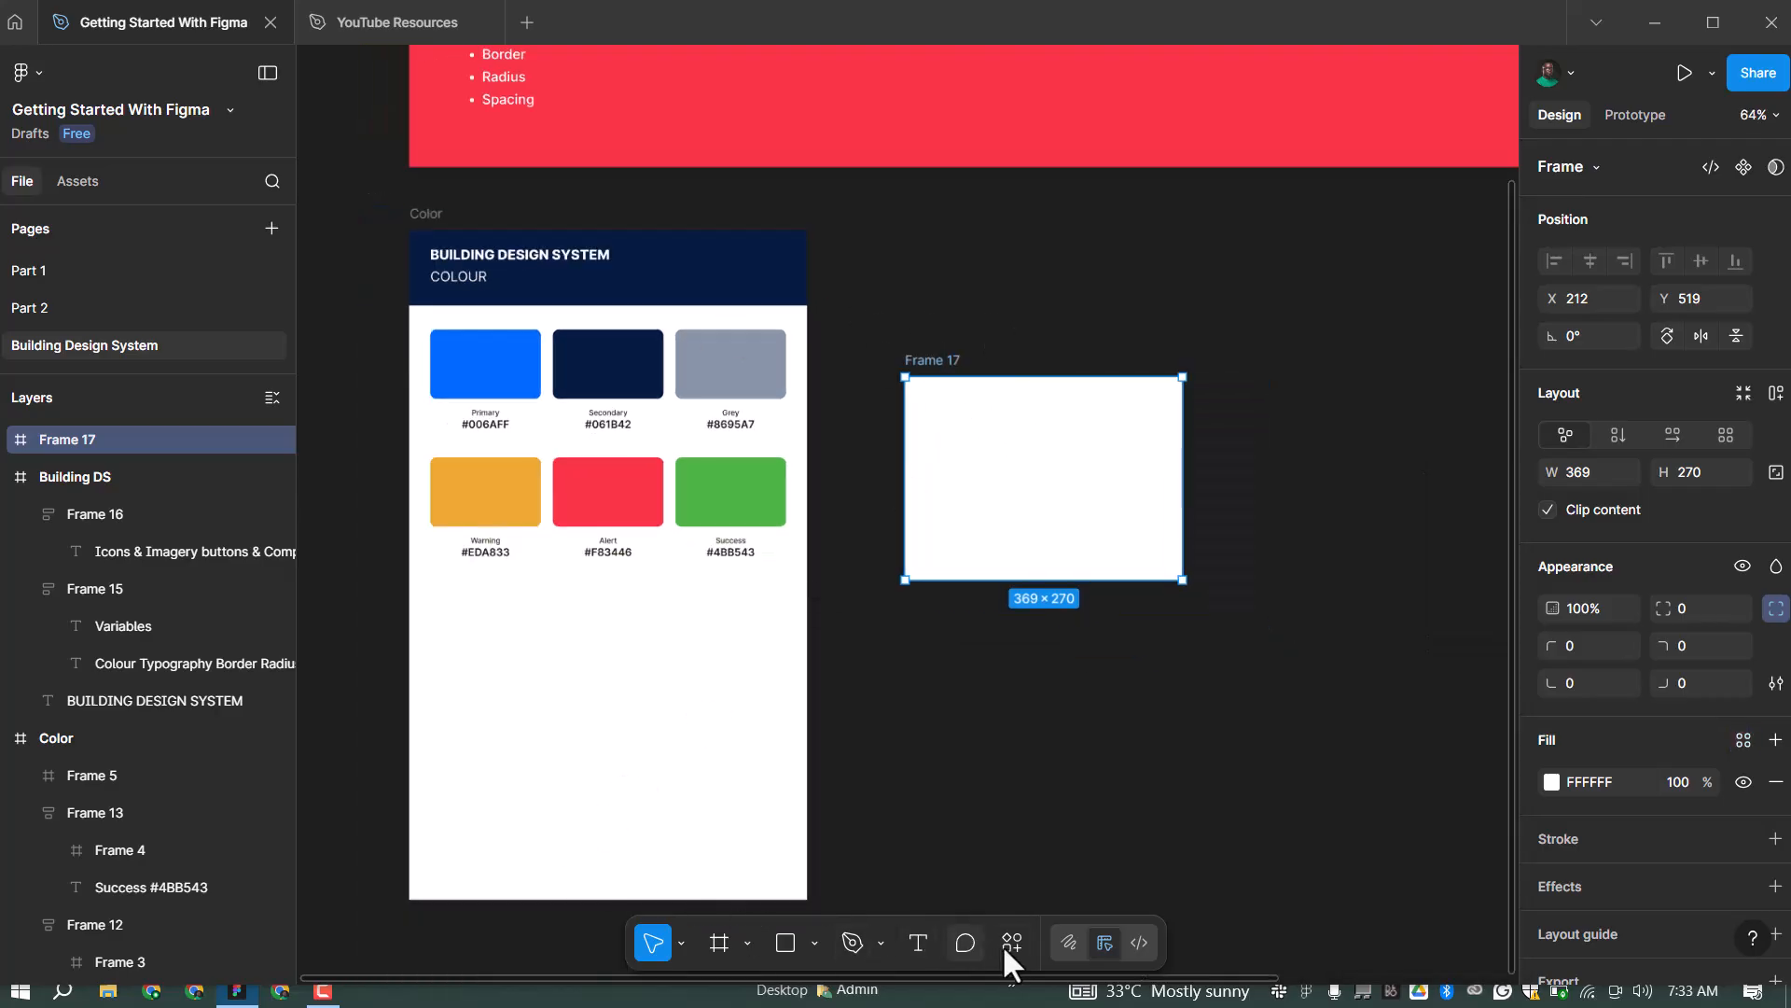
key(ctrl+k)
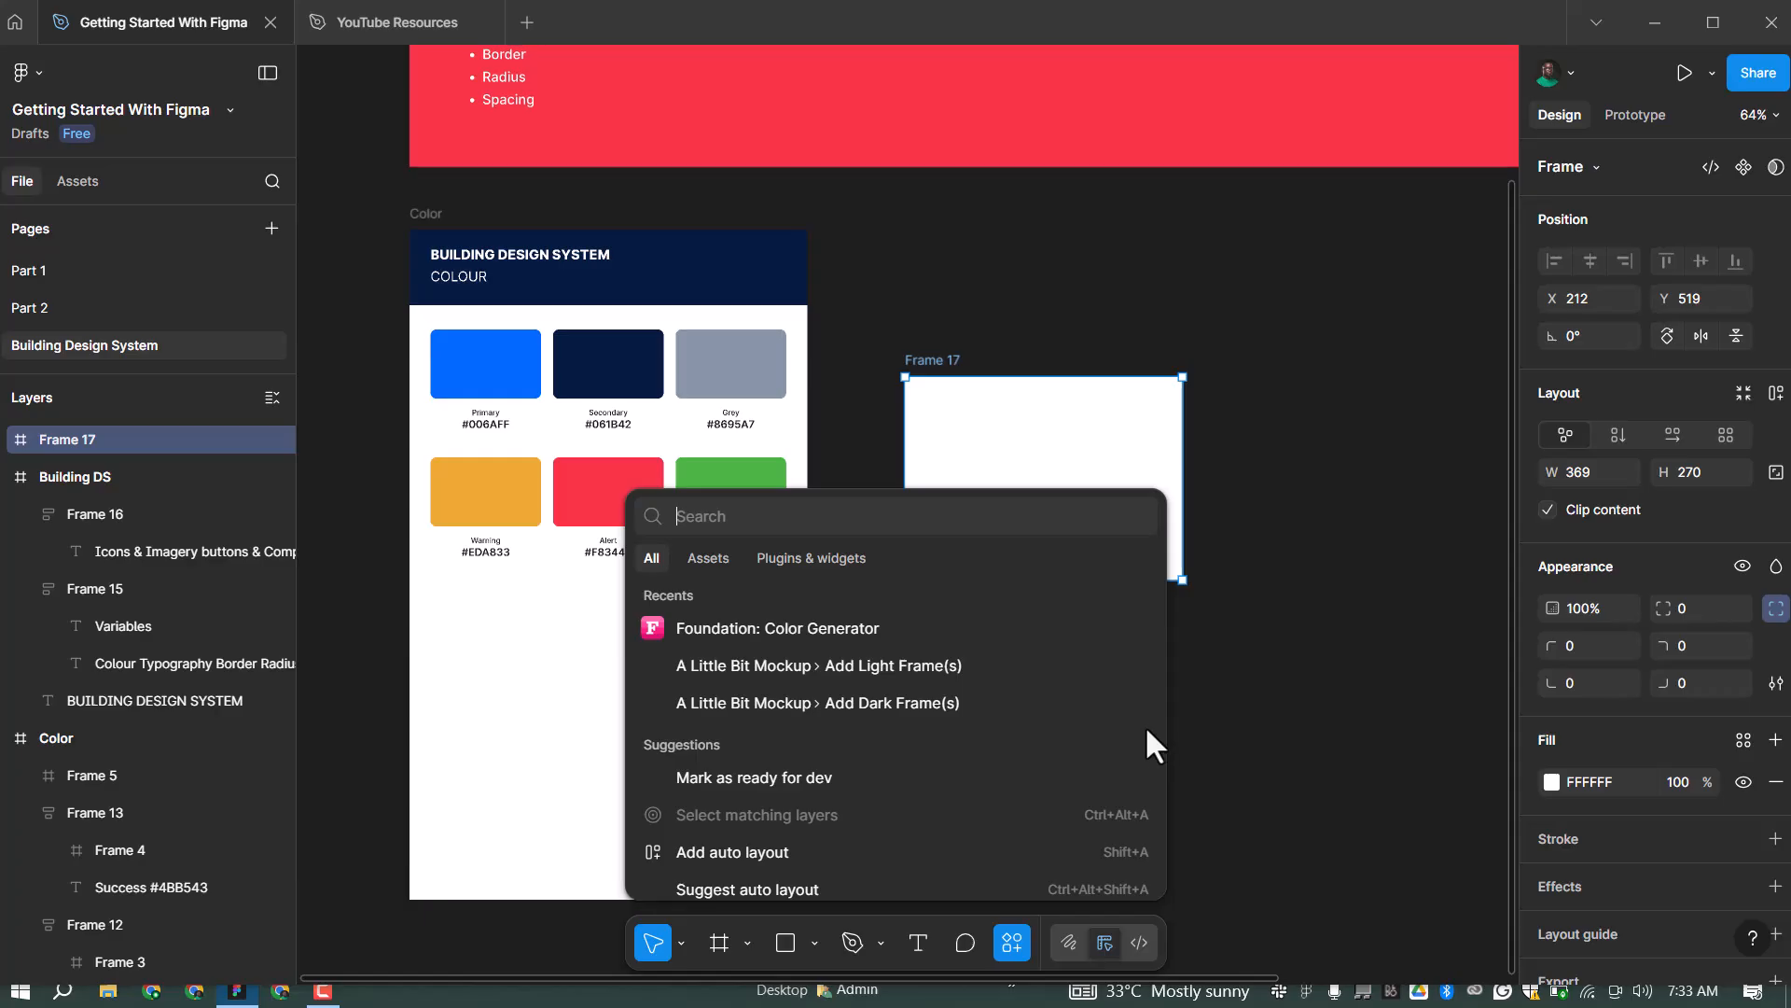
key(Down)
key(Down)
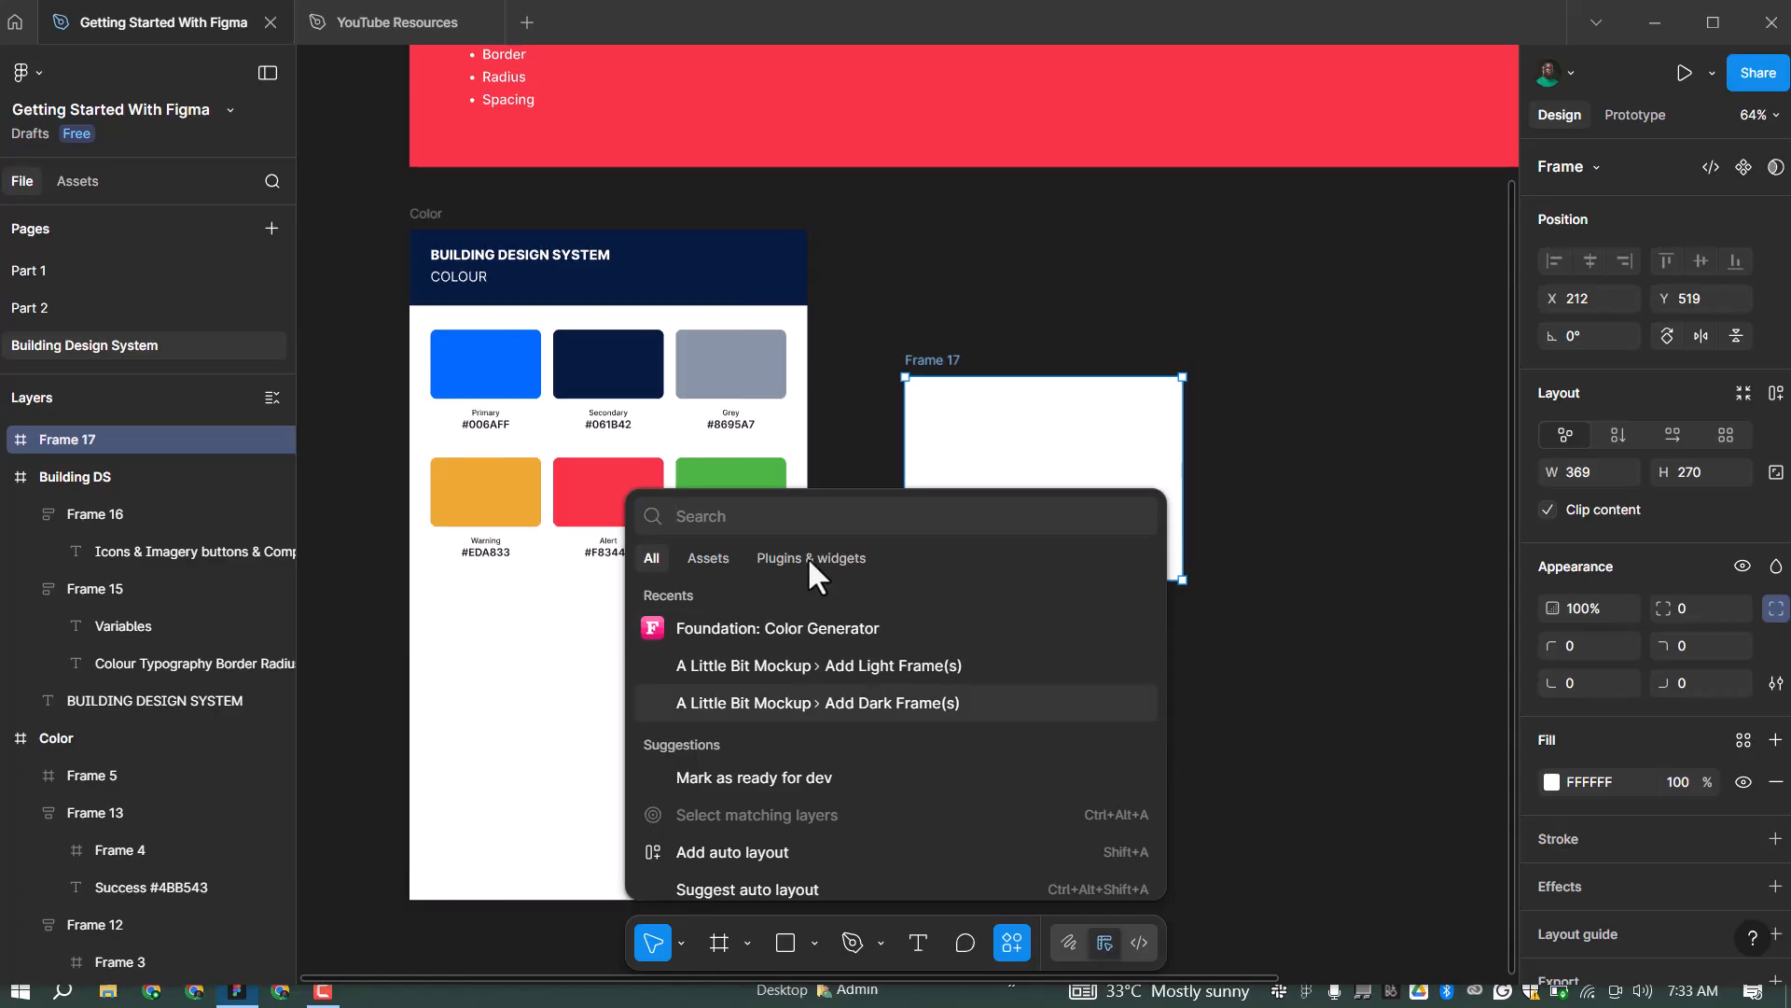
click(815, 562)
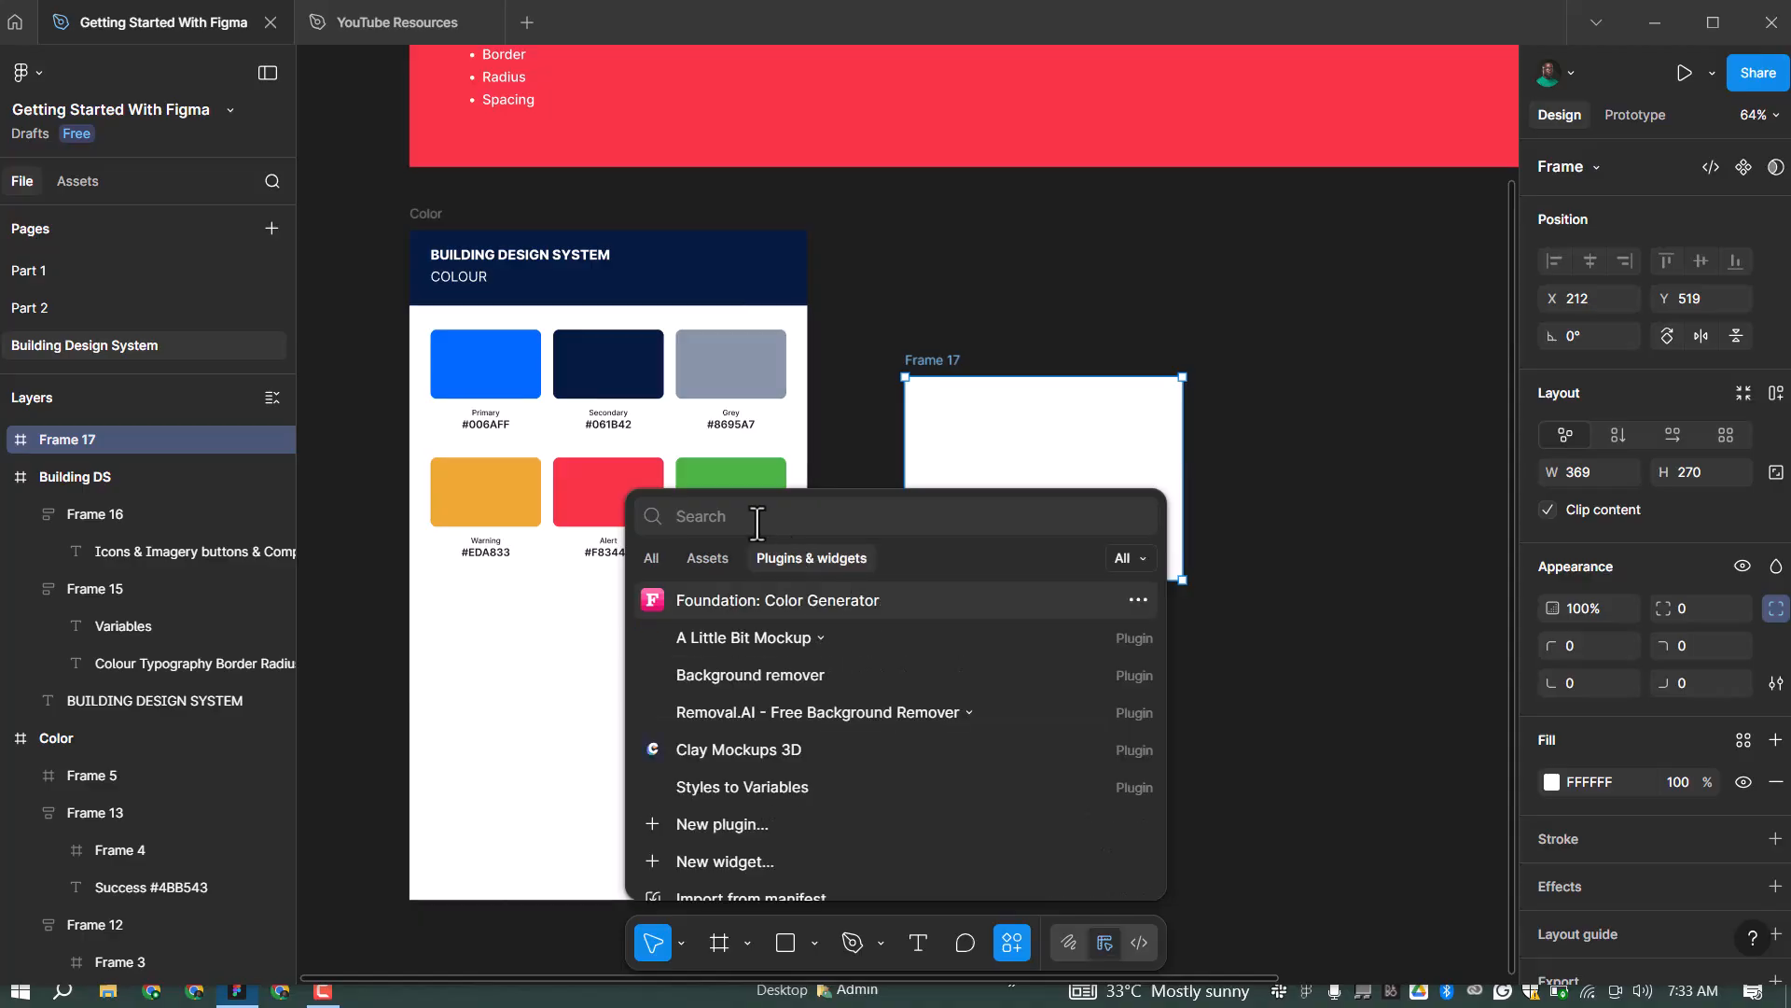
text(St)
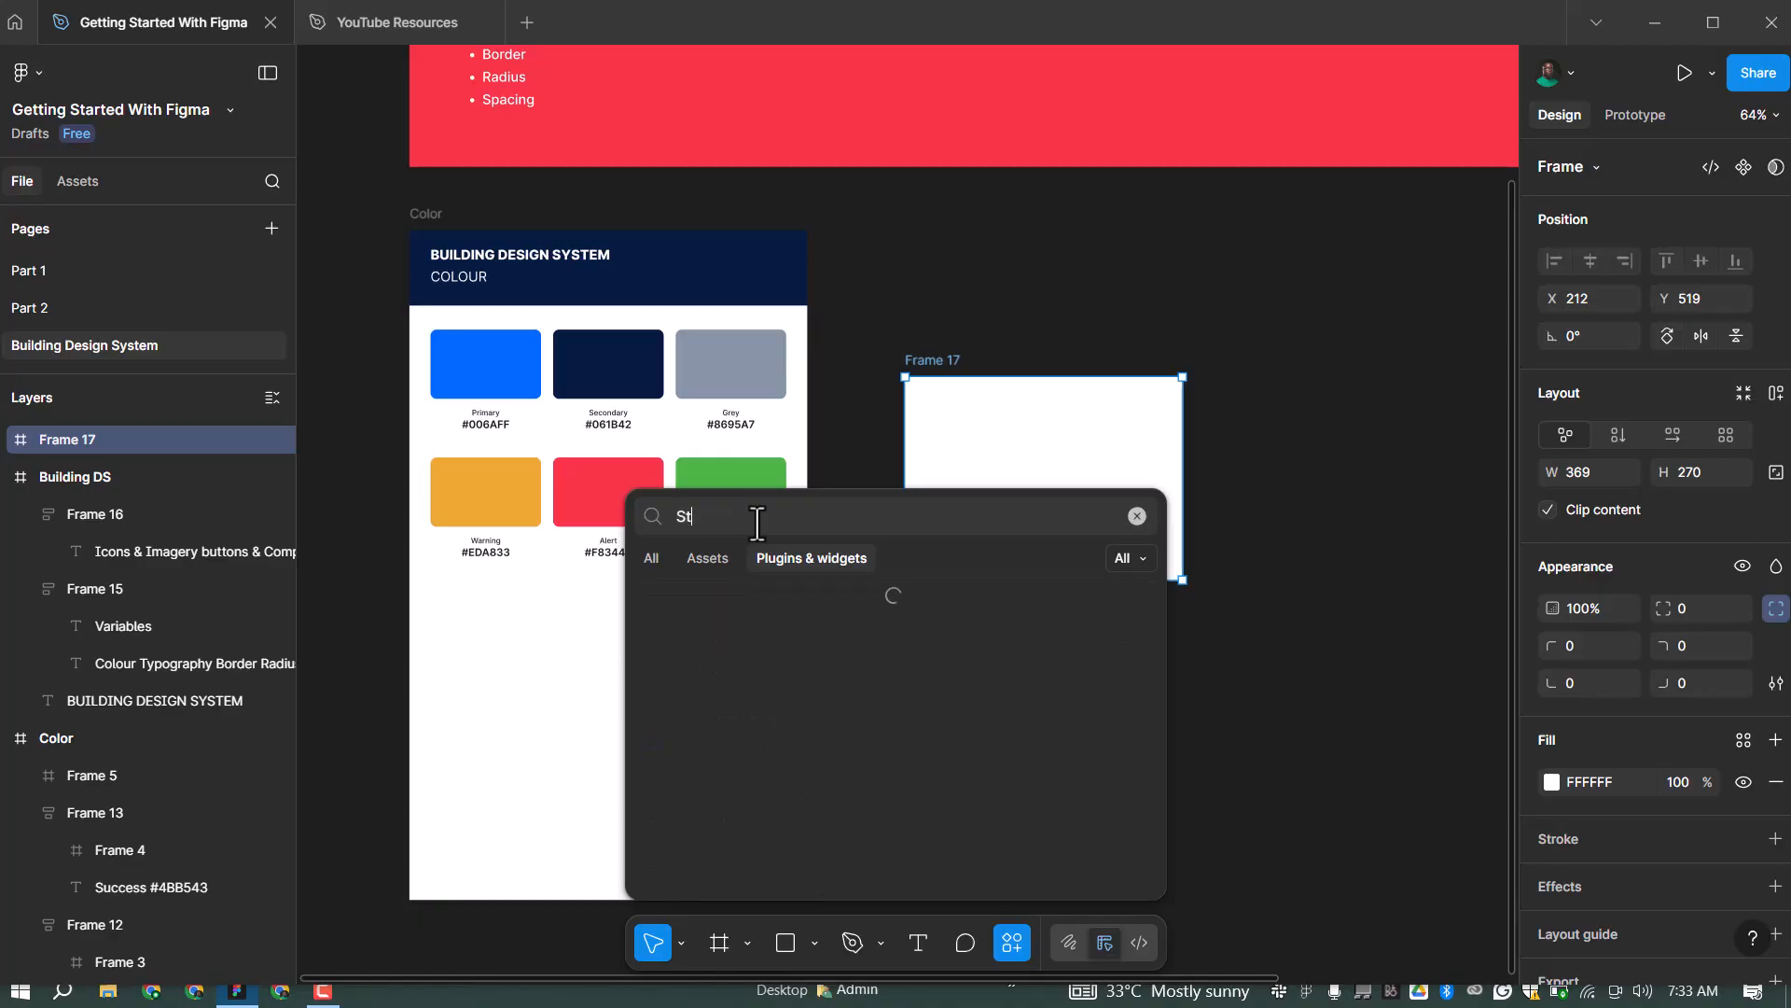
text(yles to)
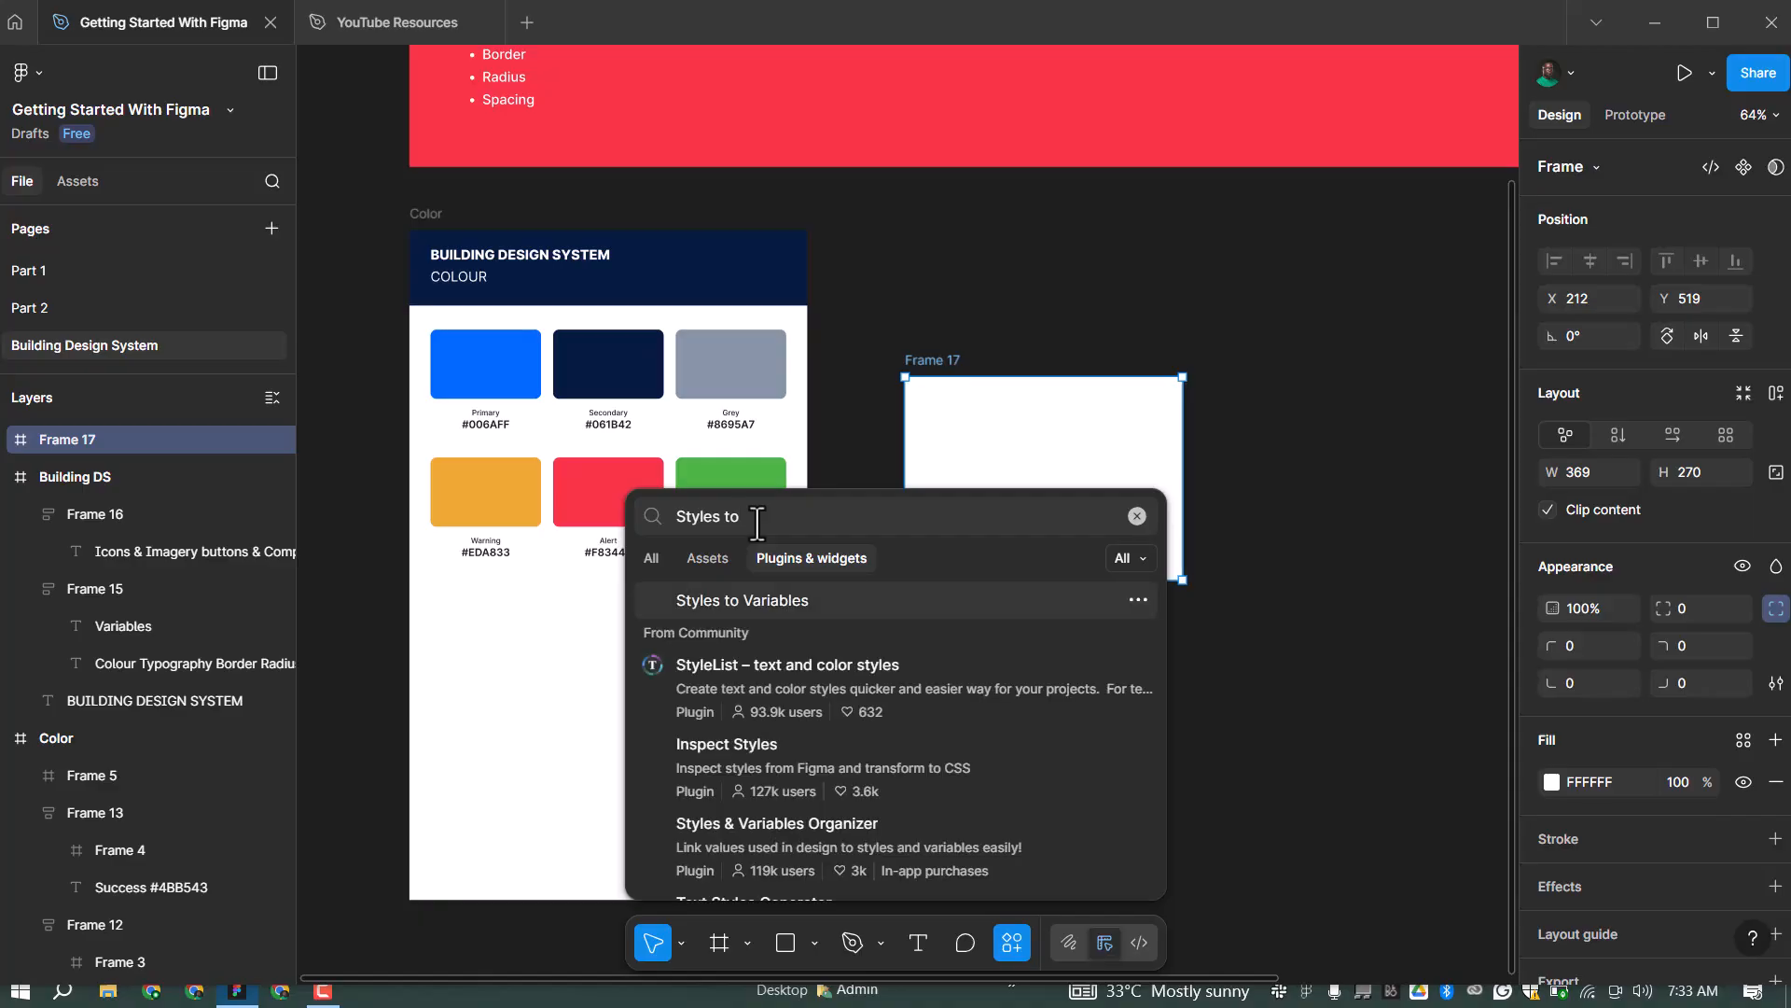
click(733, 603)
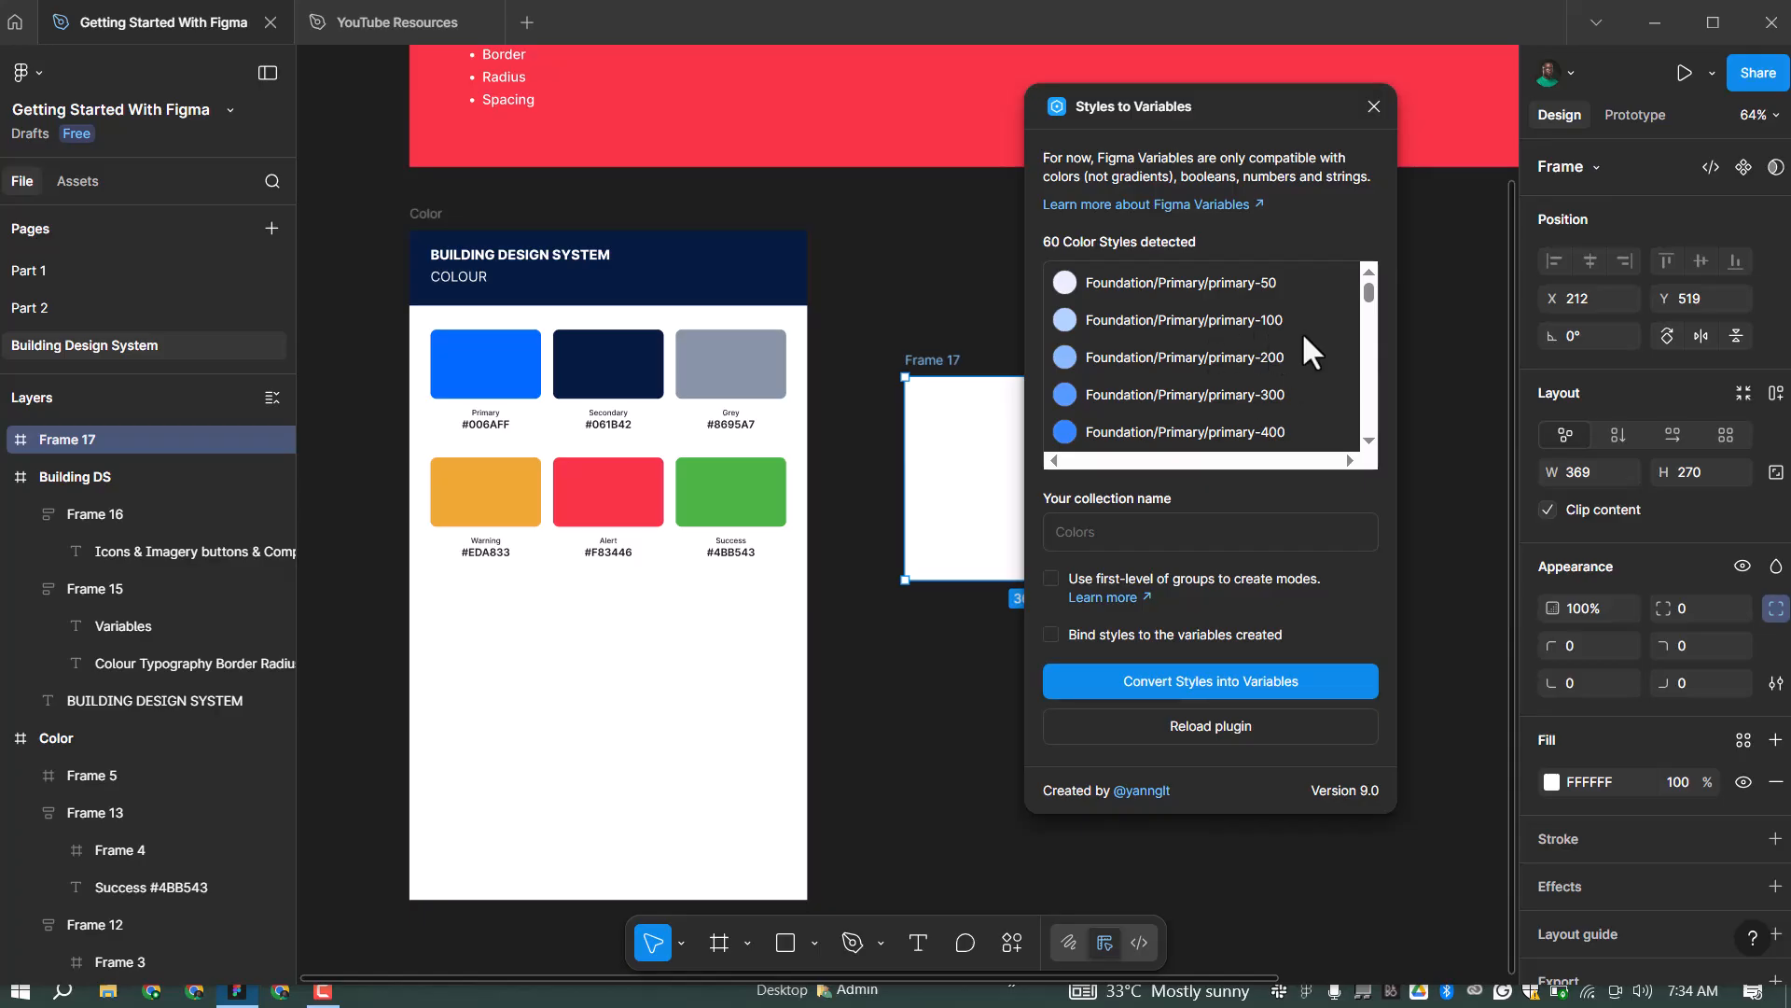
Convert the colour styles into a variable collection named "Foundation Colors", binding the styles to the variables, and close the plugin
drag(1368, 298, 1379, 438)
click(1078, 532)
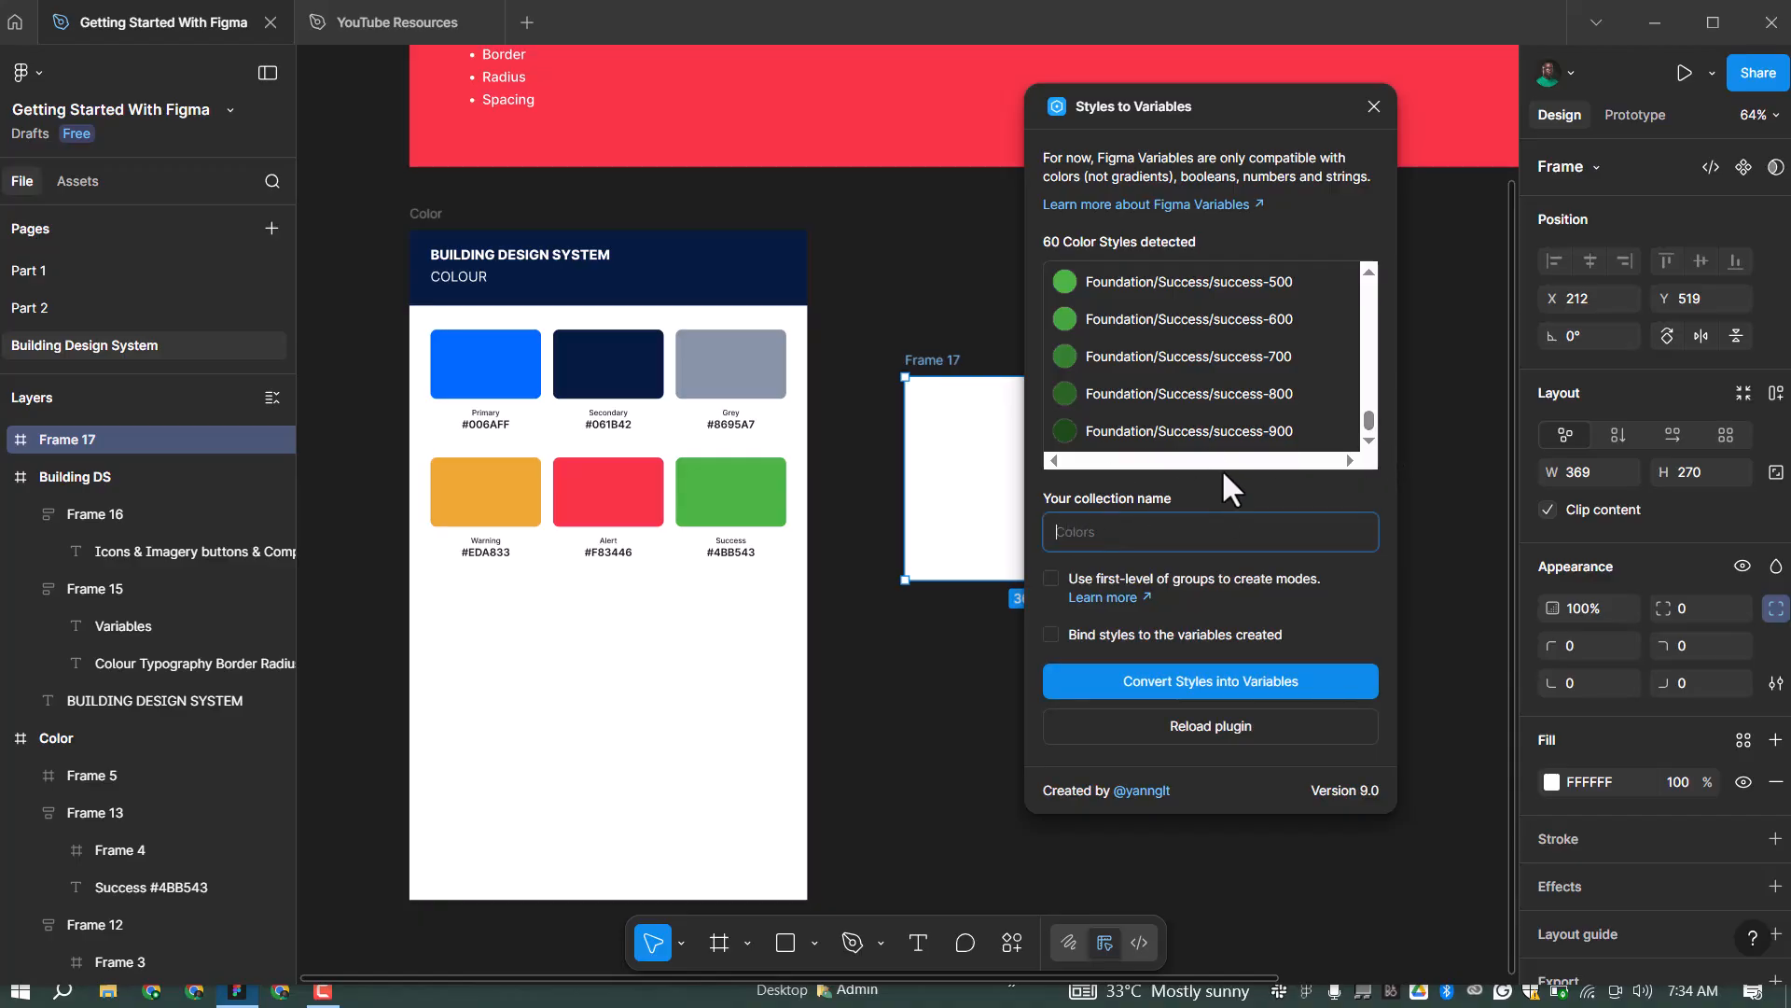
text(Foundation Col)
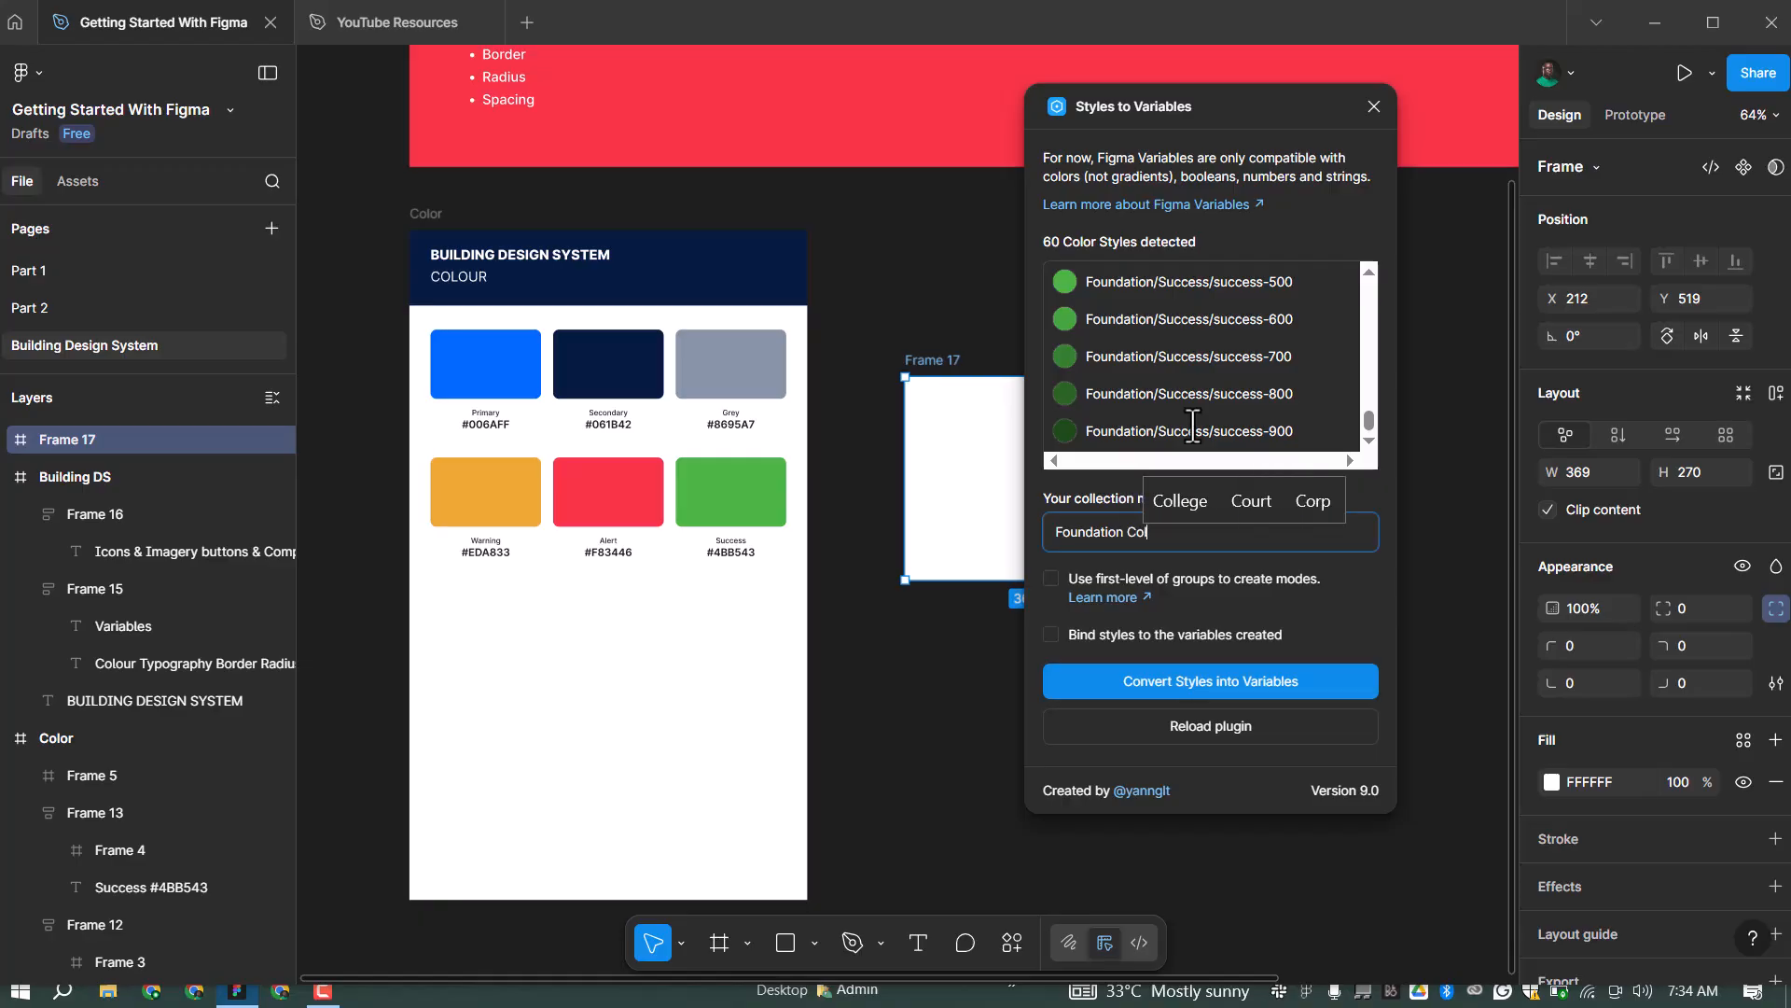
text(ors)
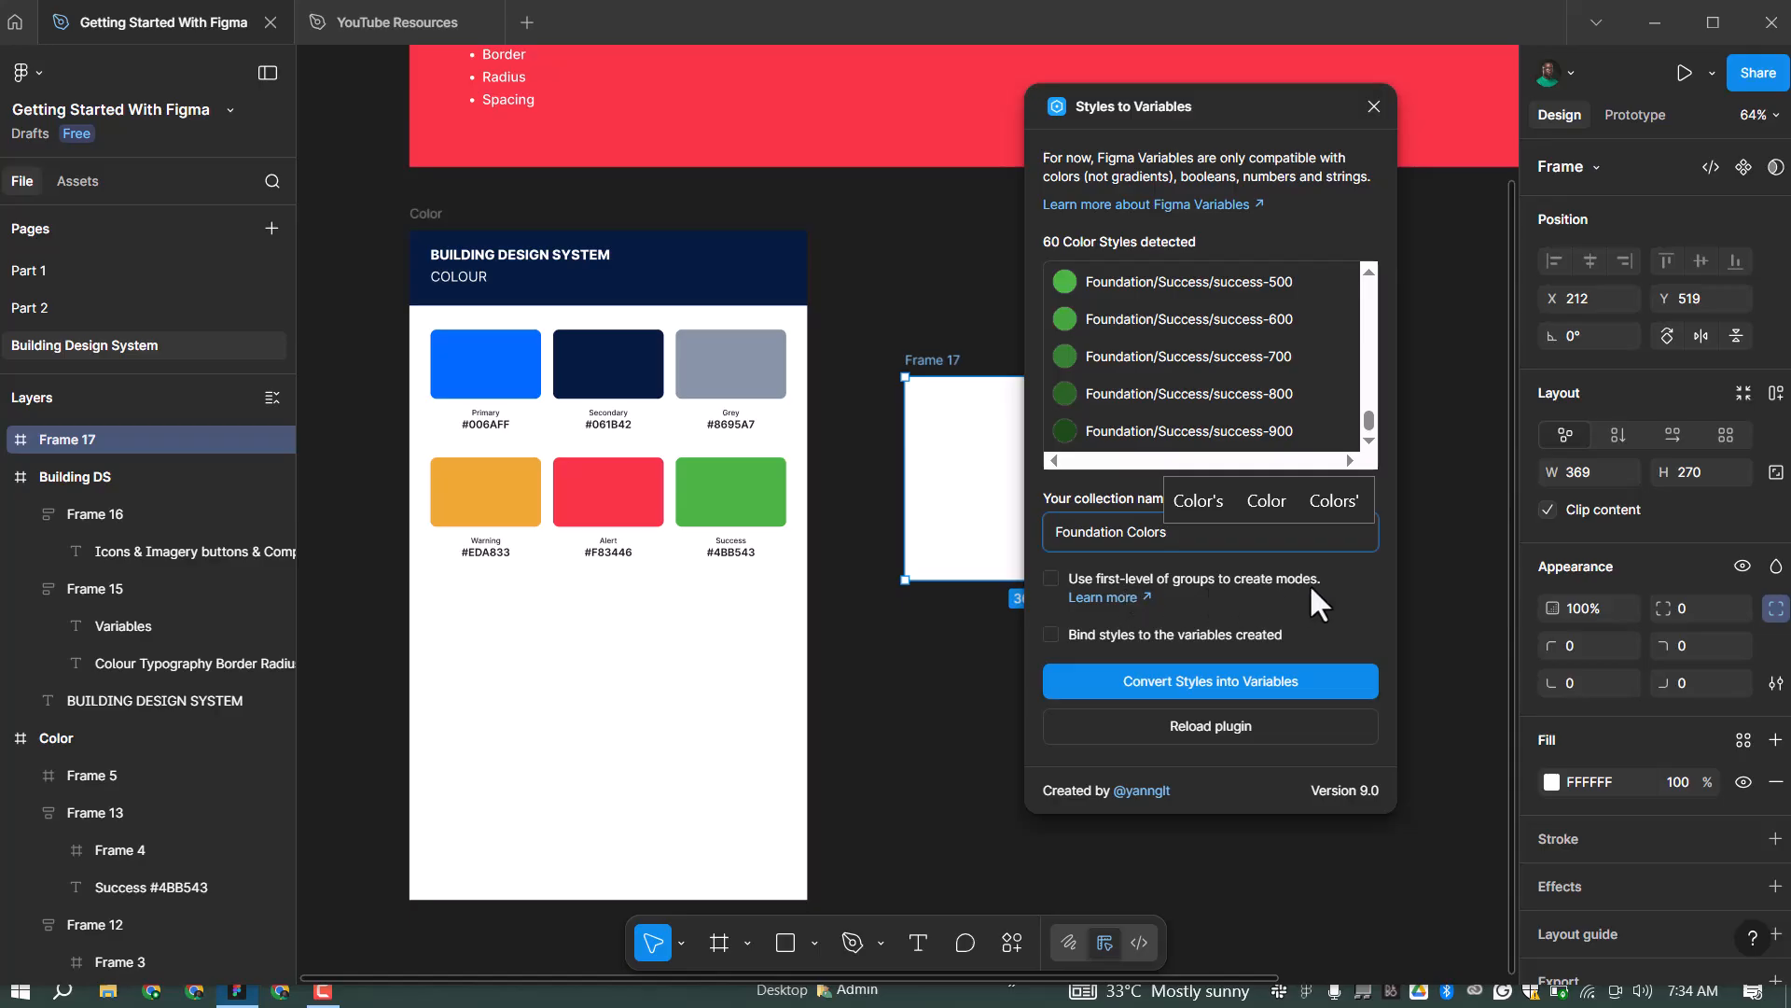
click(1051, 634)
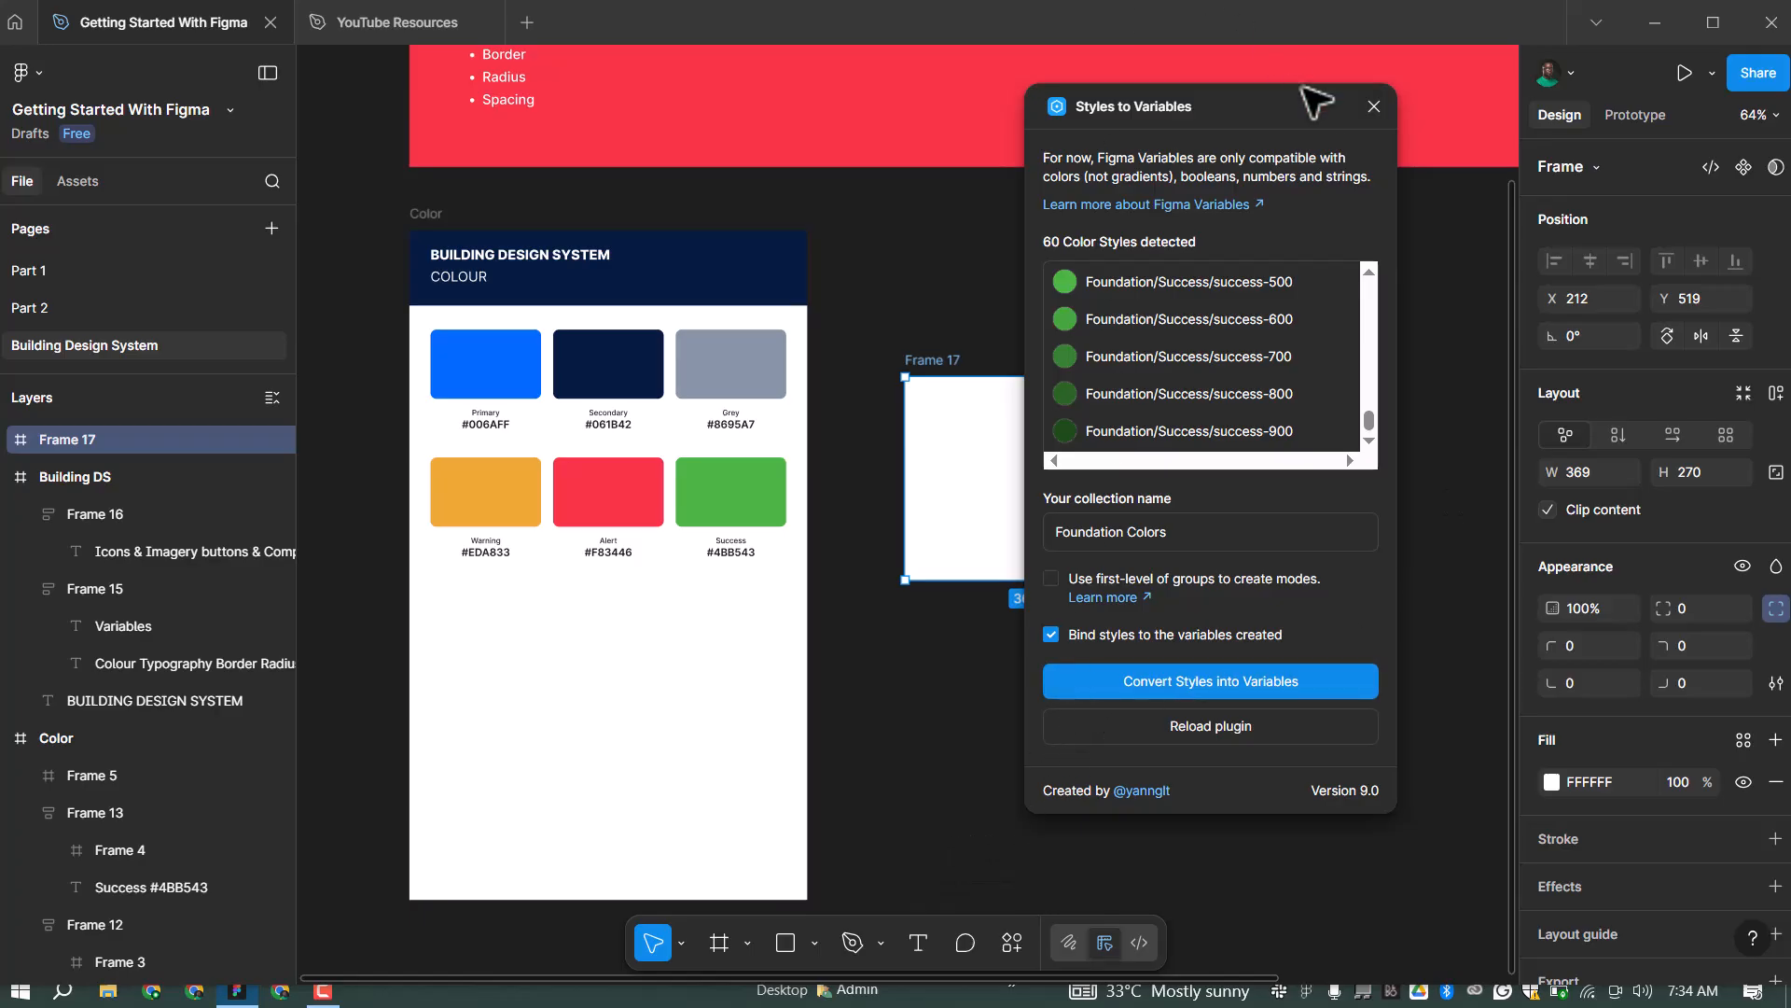
click(1374, 106)
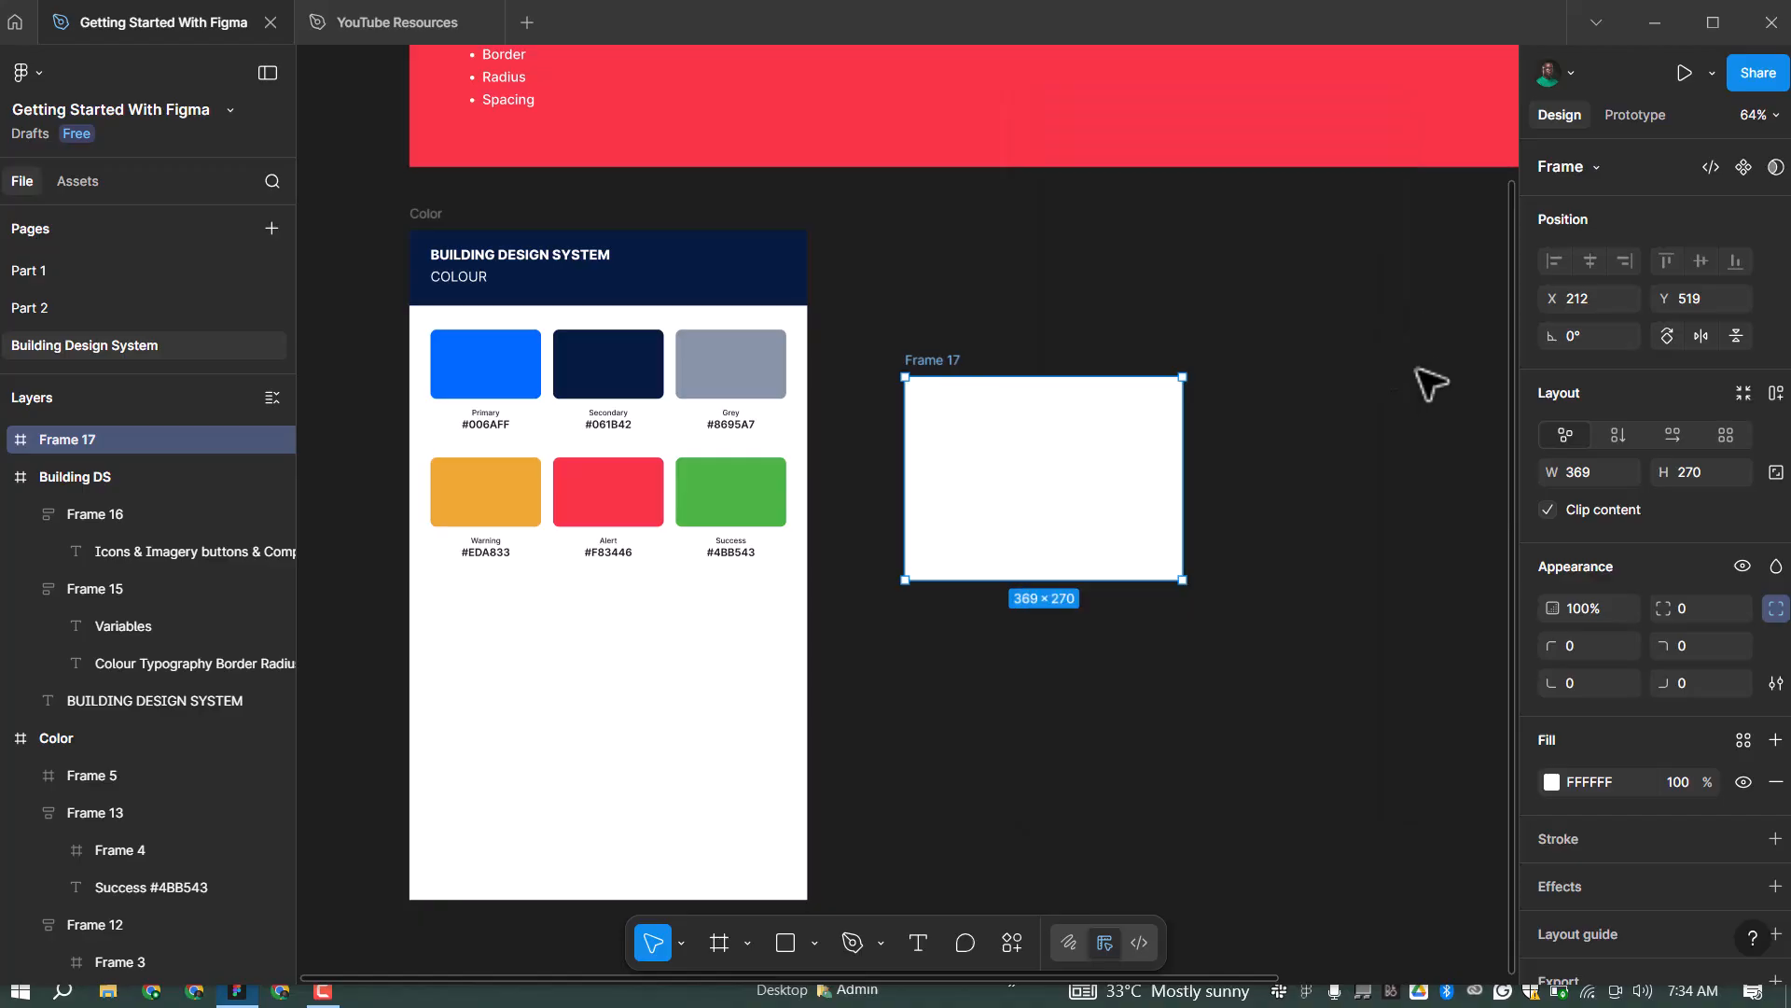
Review the groups of the Foundation Colors collection in the local variables, then close the variables window
click(1349, 370)
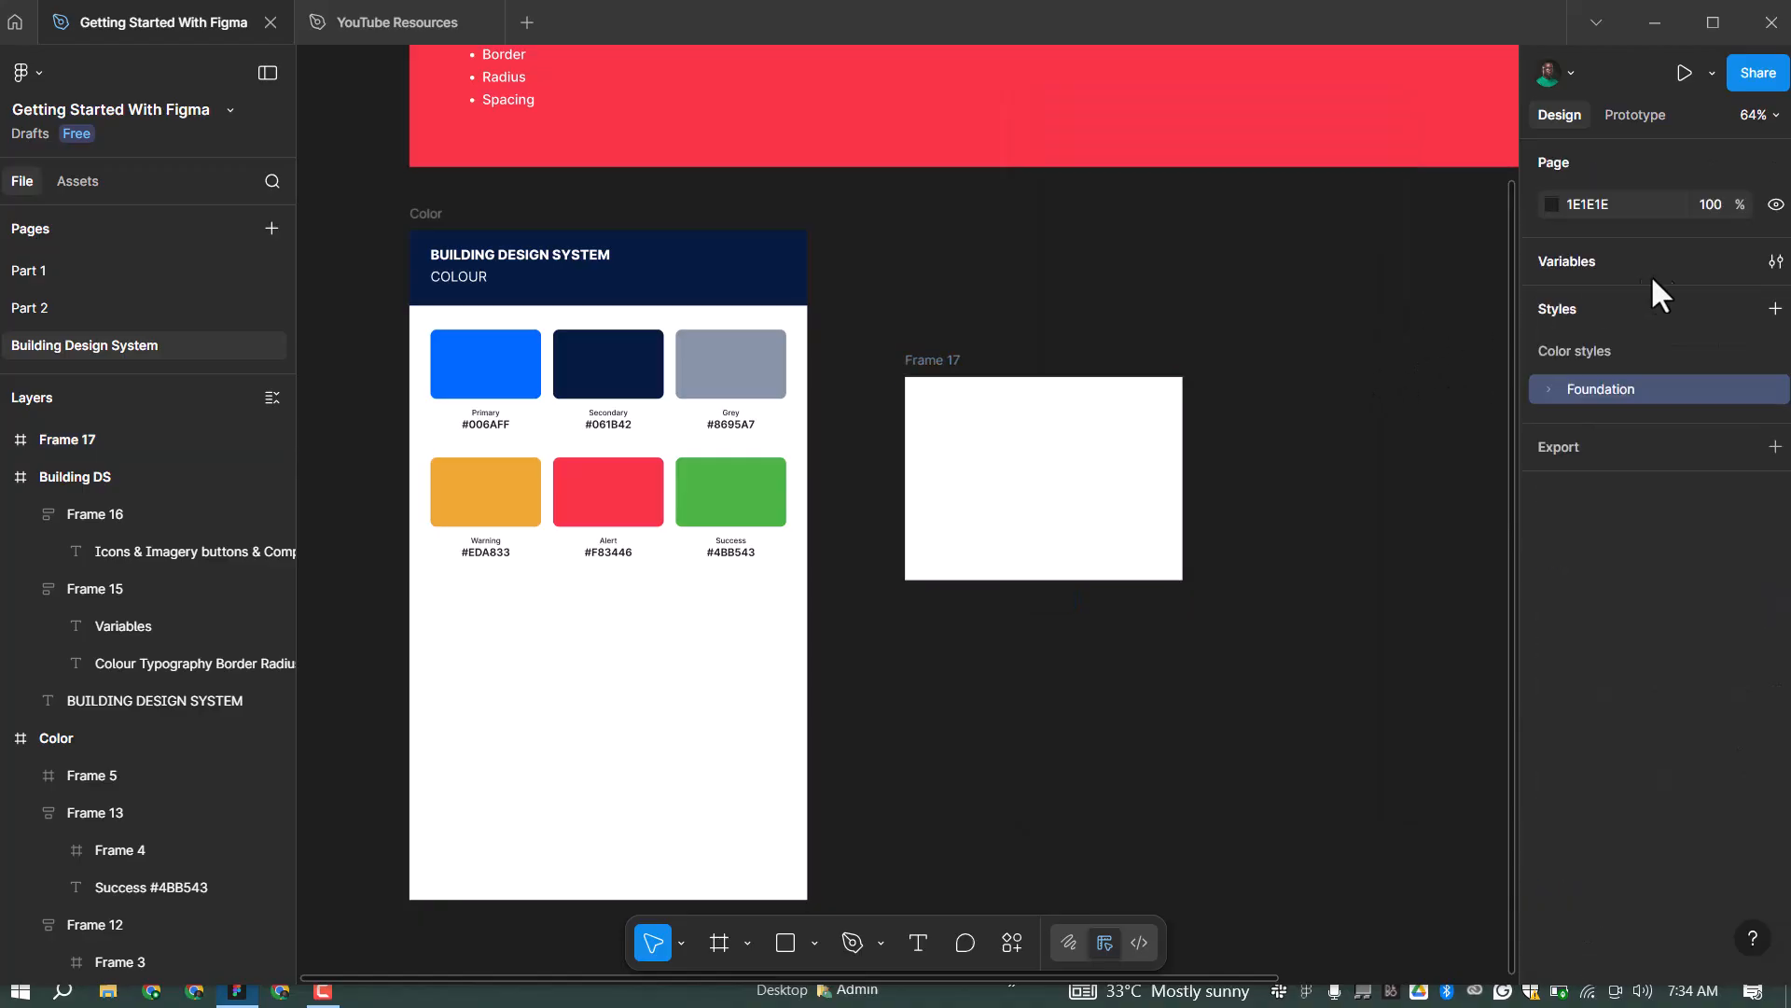
click(1776, 264)
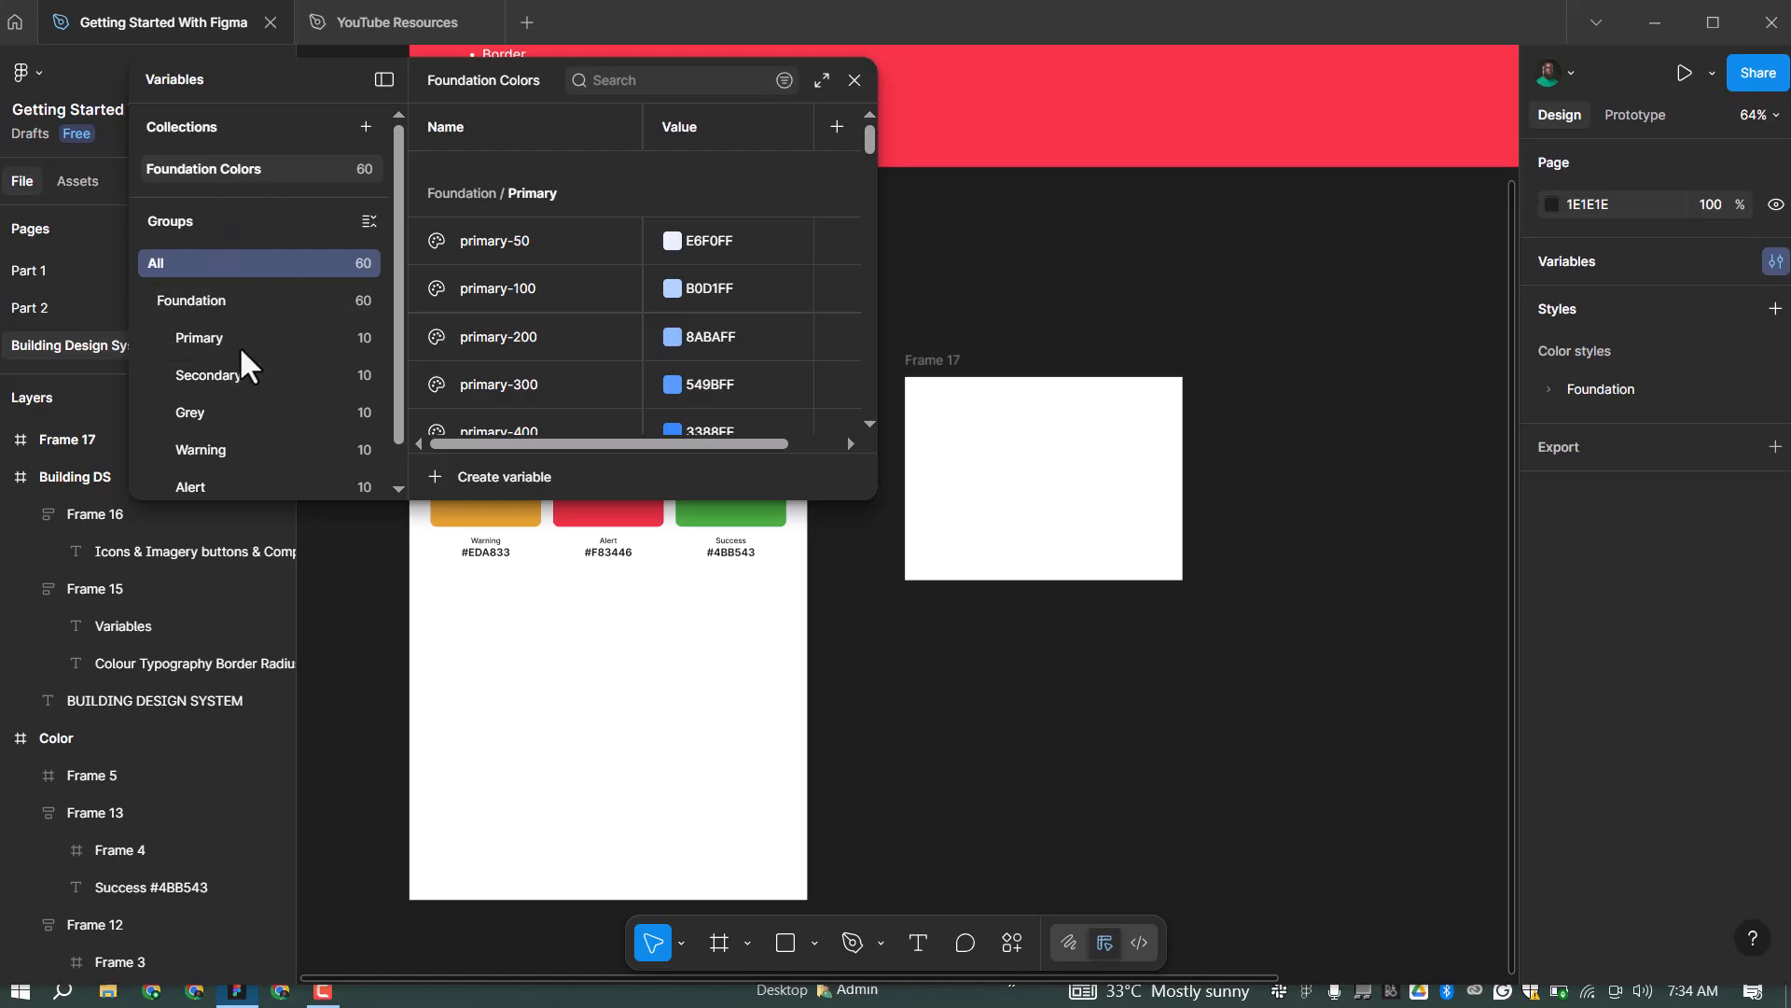
scroll(237, 446, down, 1)
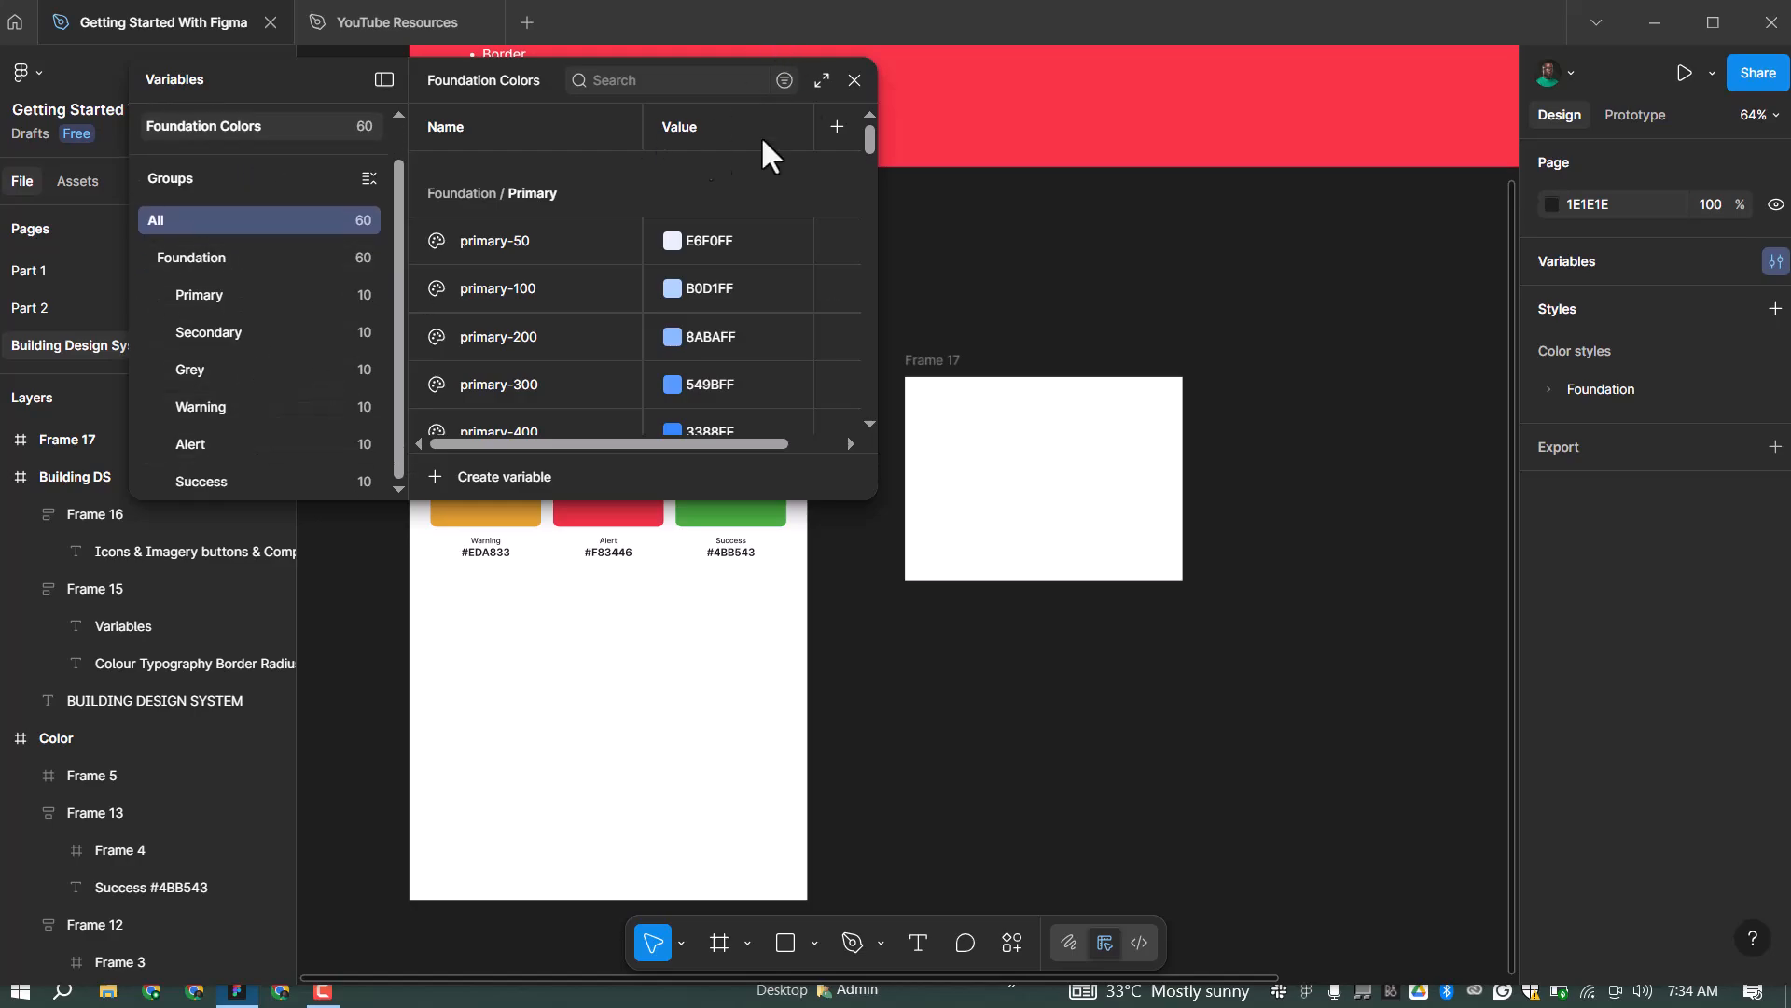
click(1140, 378)
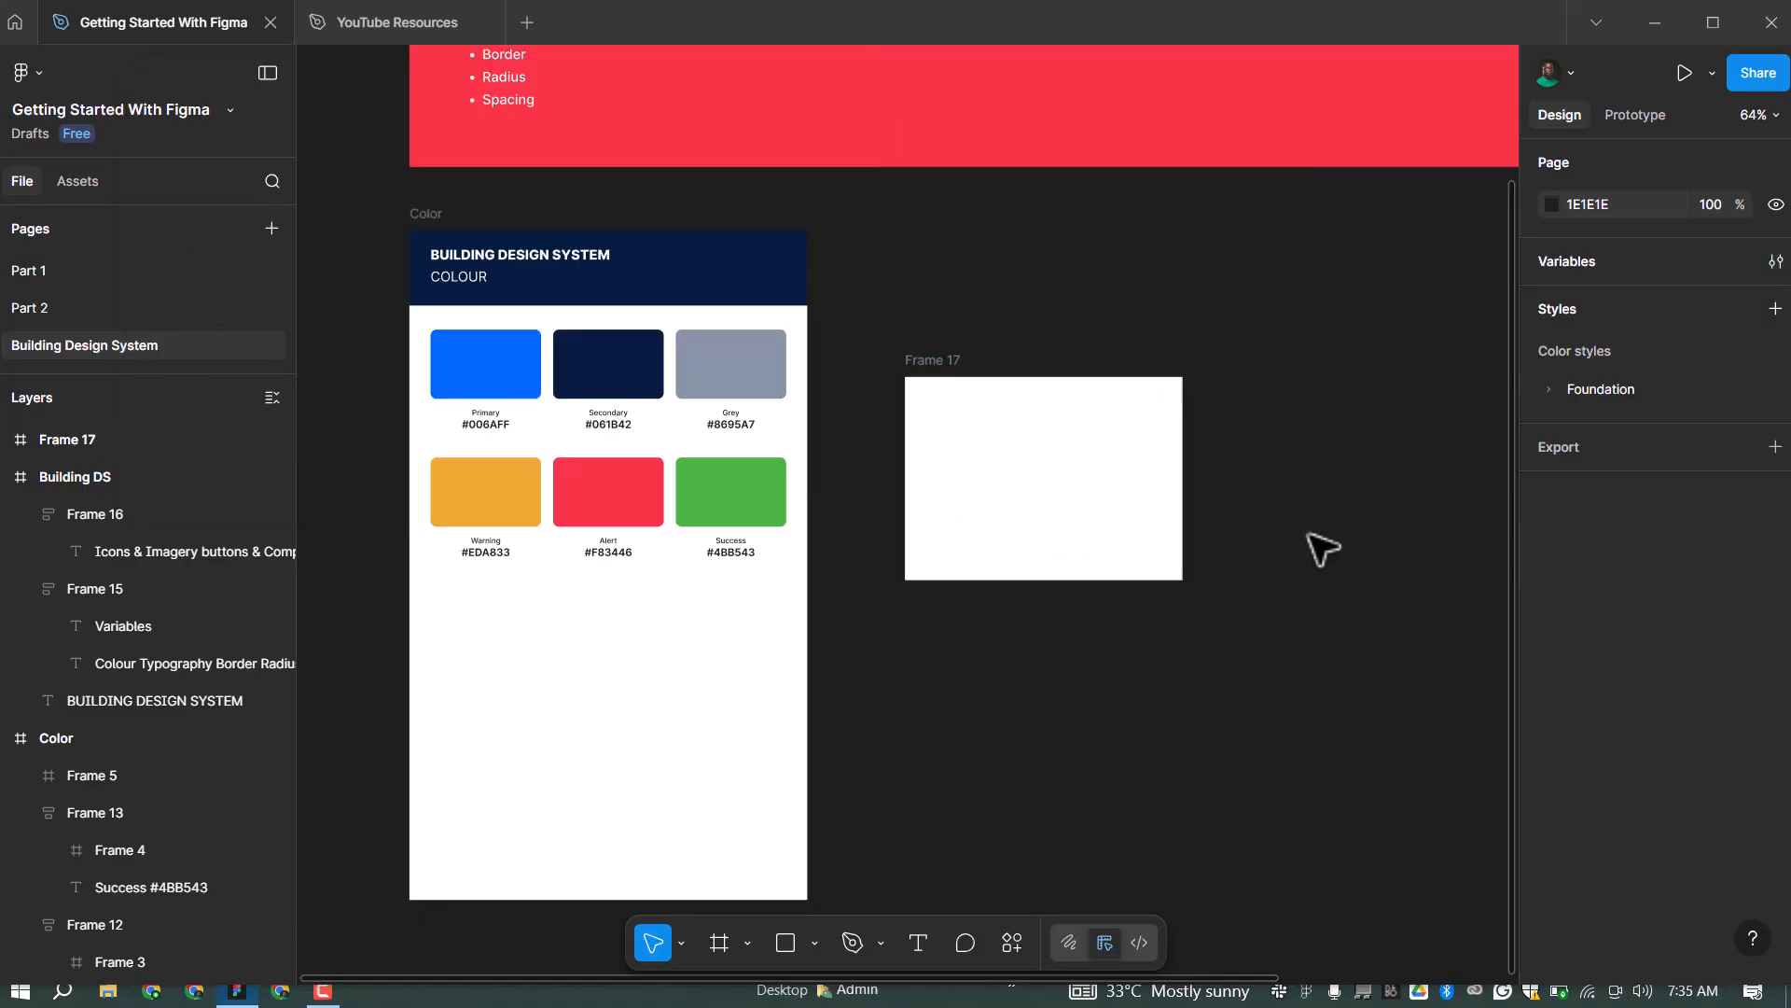
Delete the Foundation folder with all 60 of its colour styles
click(1601, 390)
right_click(1601, 390)
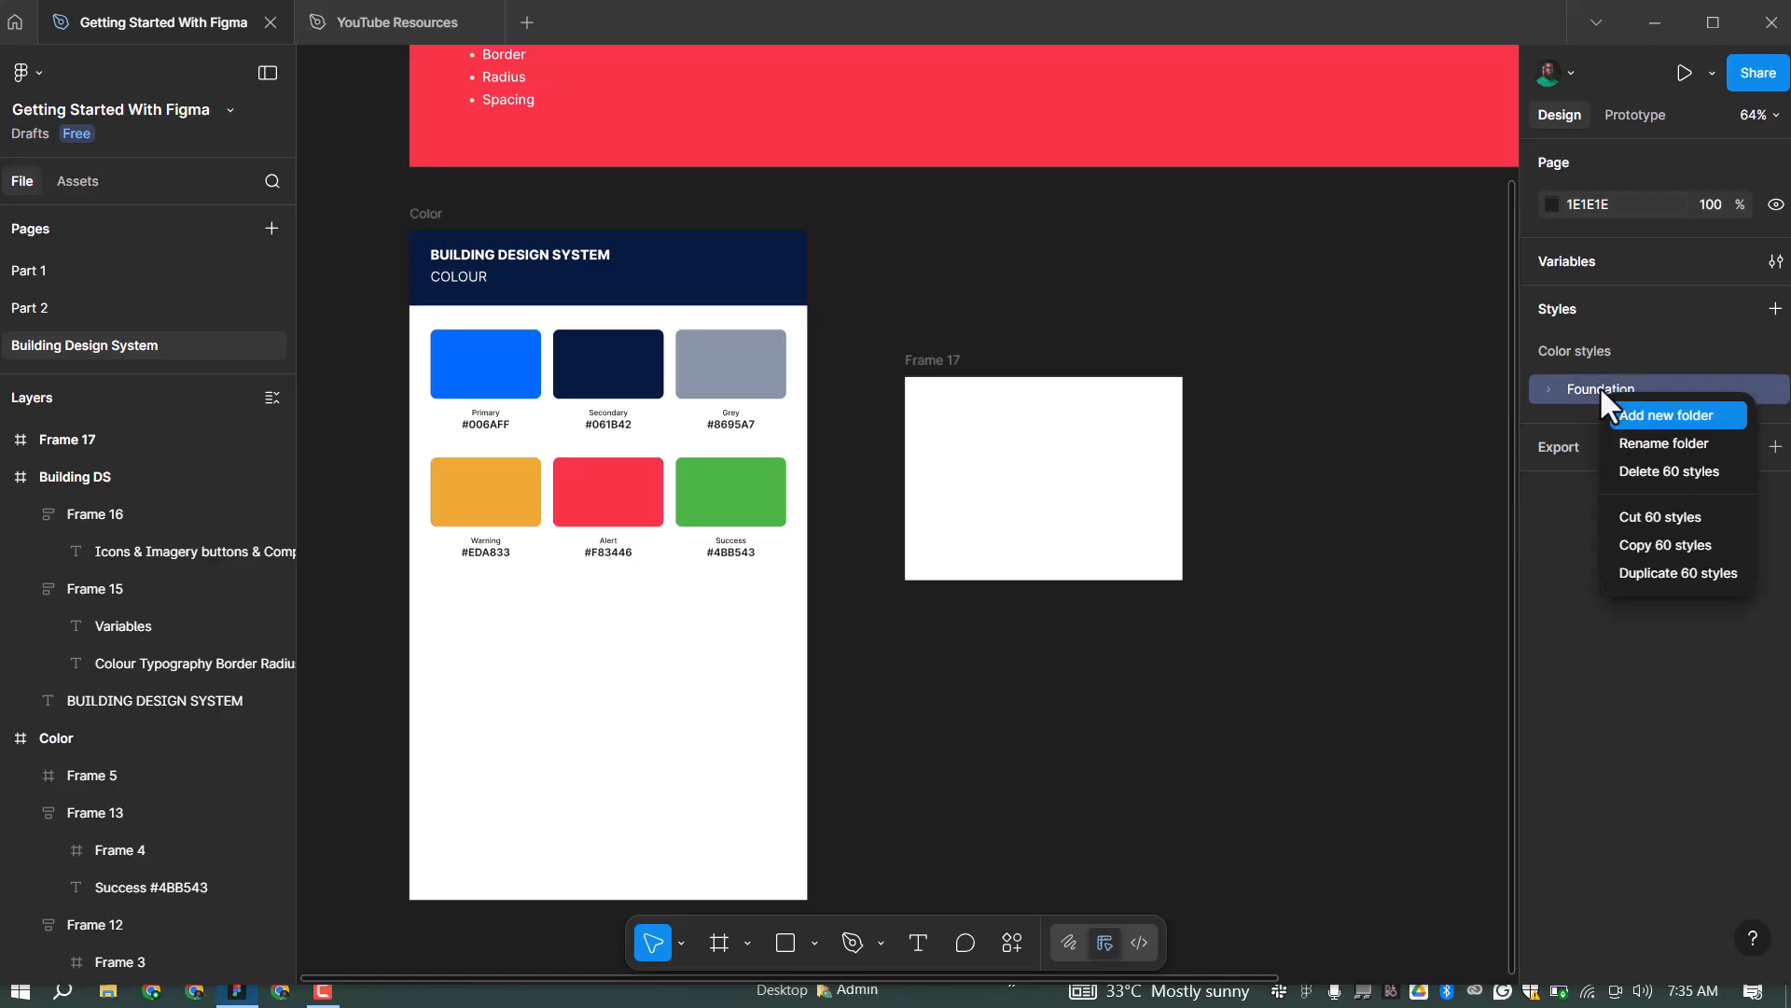
click(1658, 466)
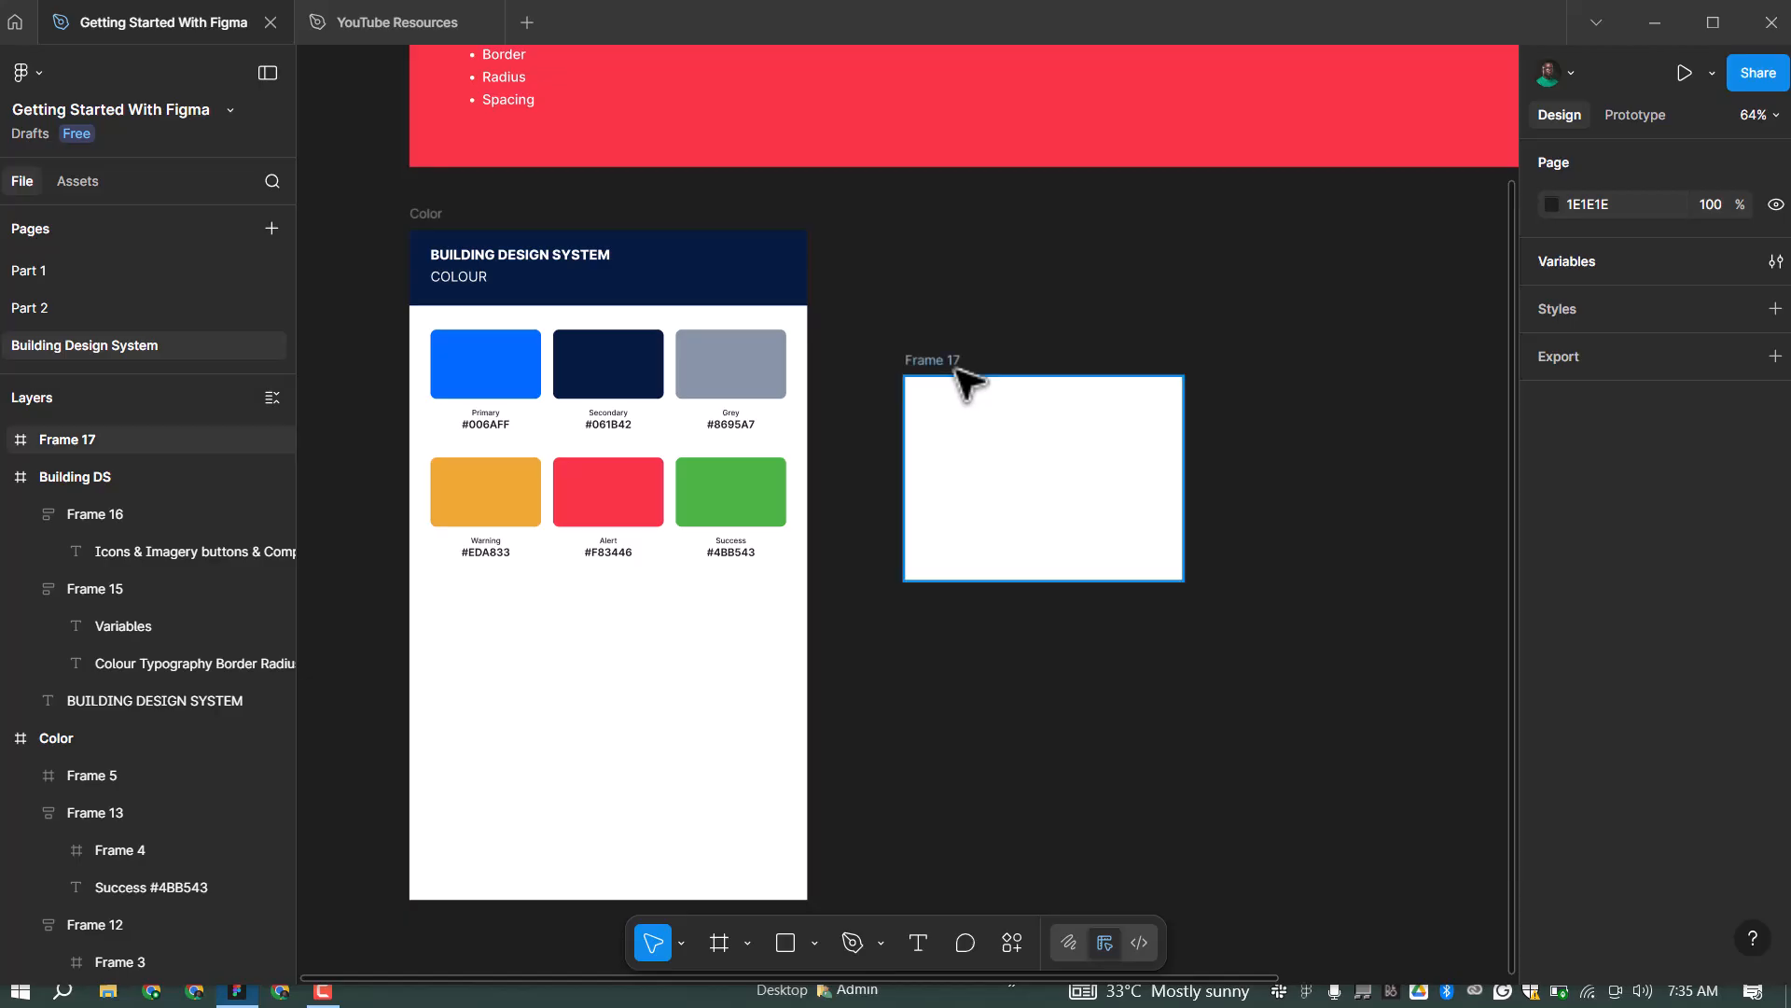
Reopen the local variables, then widen and heighten their window and move it to the middle of the canvas
click(1776, 262)
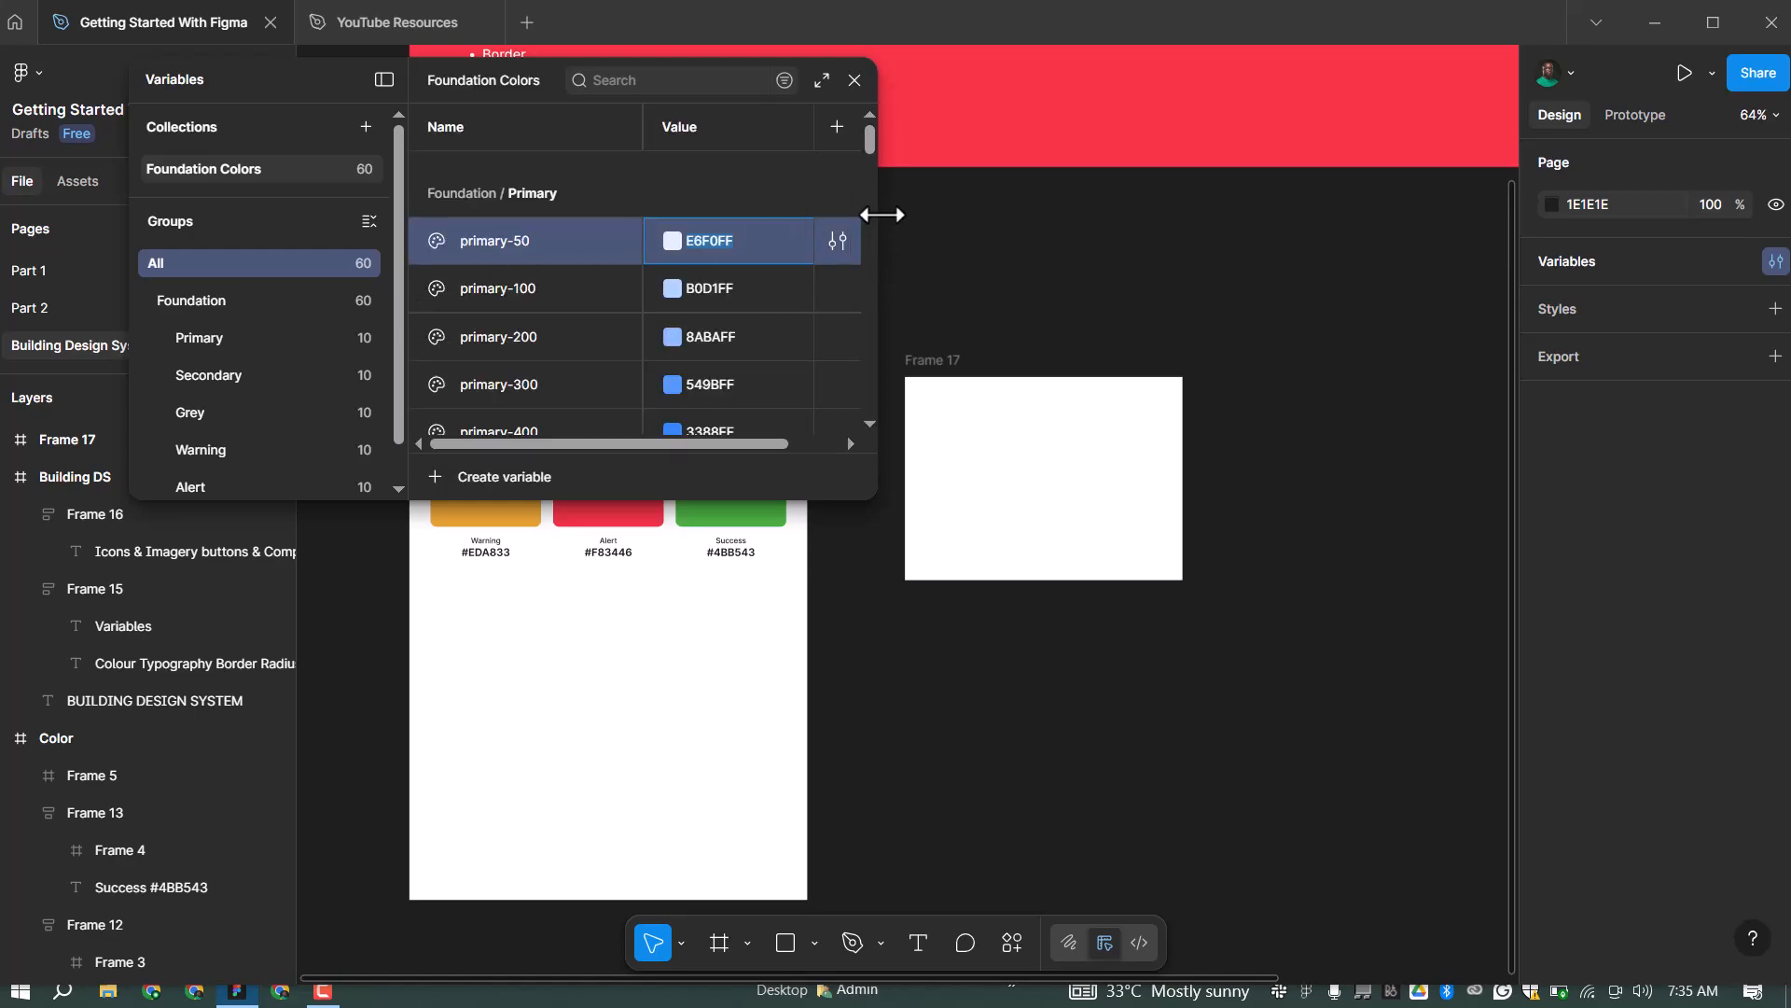
drag(1182, 230, 1173, 229)
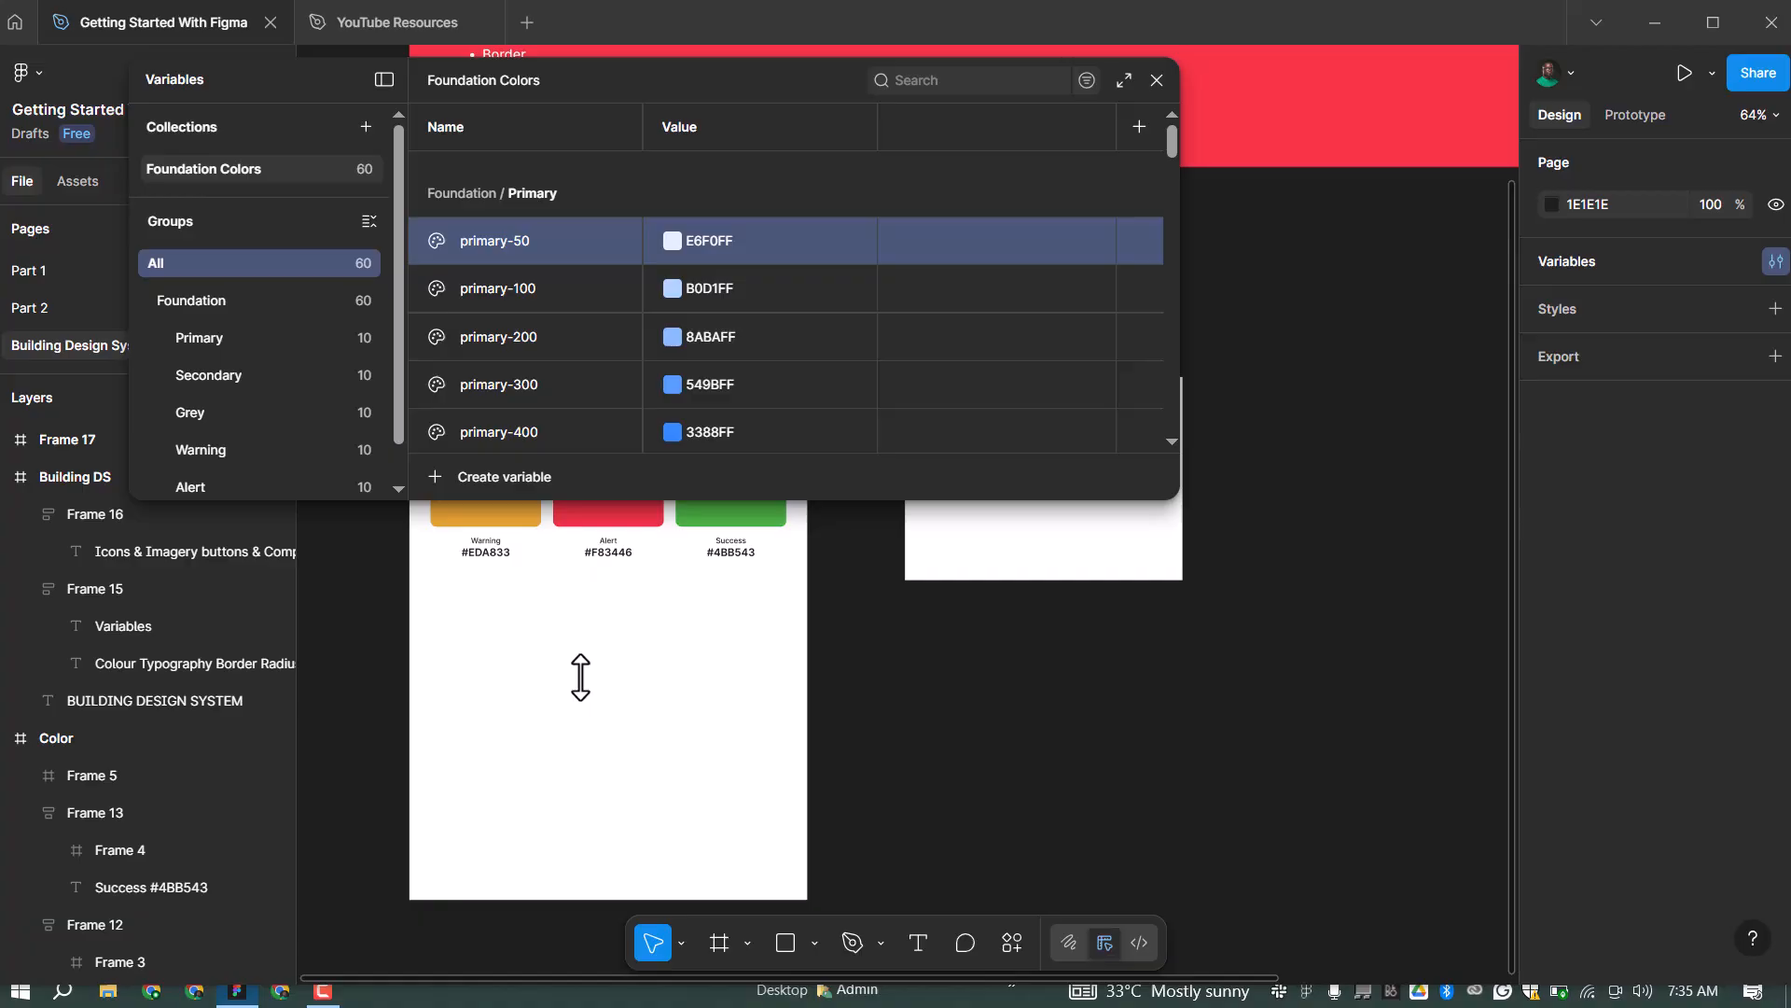
drag(580, 677, 581, 677)
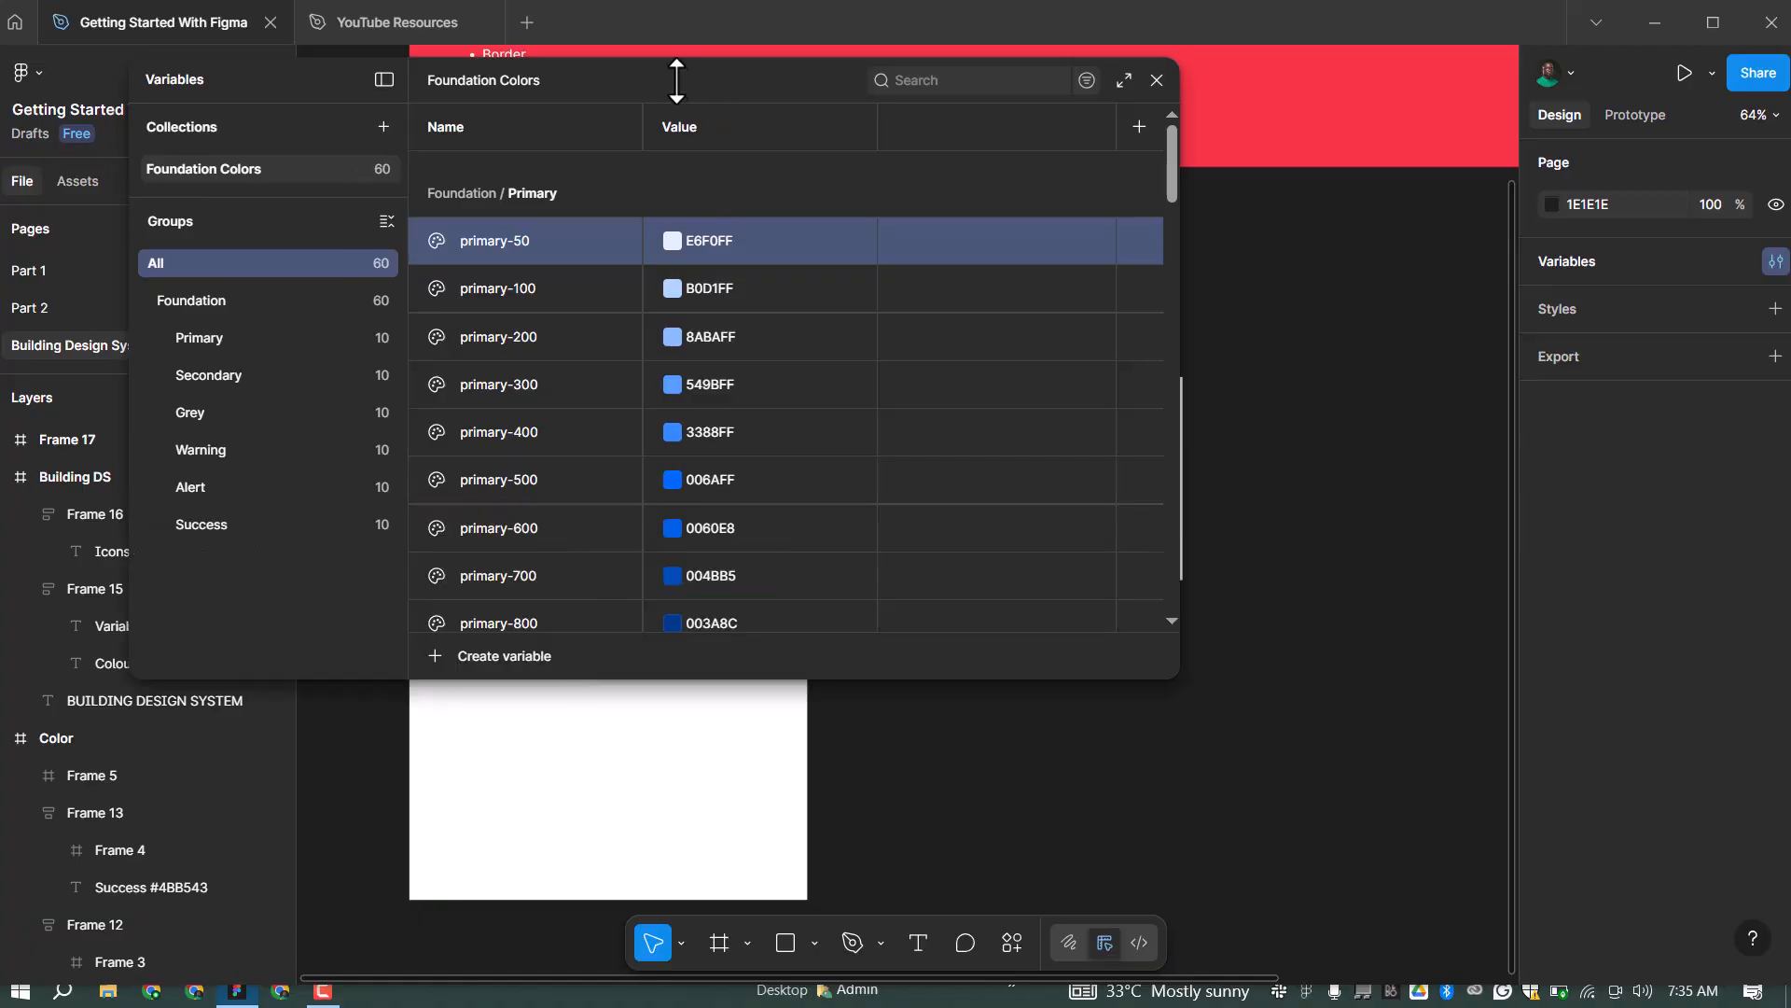
drag(681, 83, 918, 125)
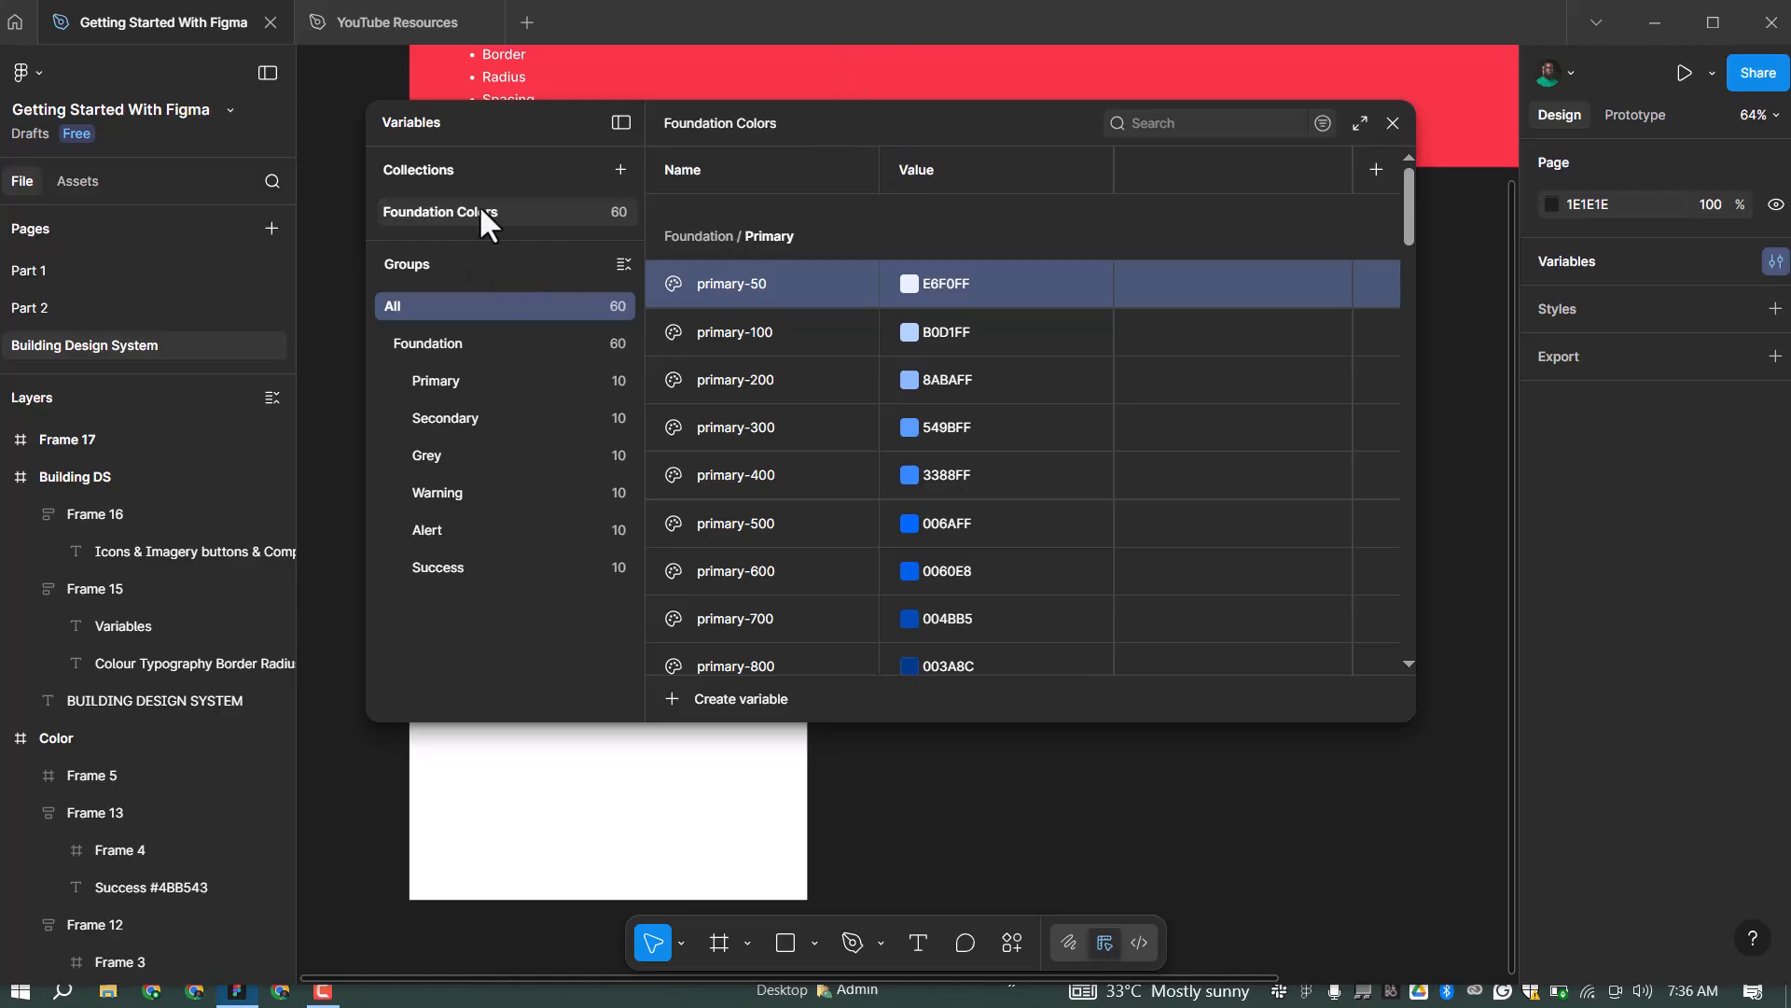
Rename the Primary group's ten variables to their tone numbers only: 50, then 100 through 900 in hundreds
click(452, 345)
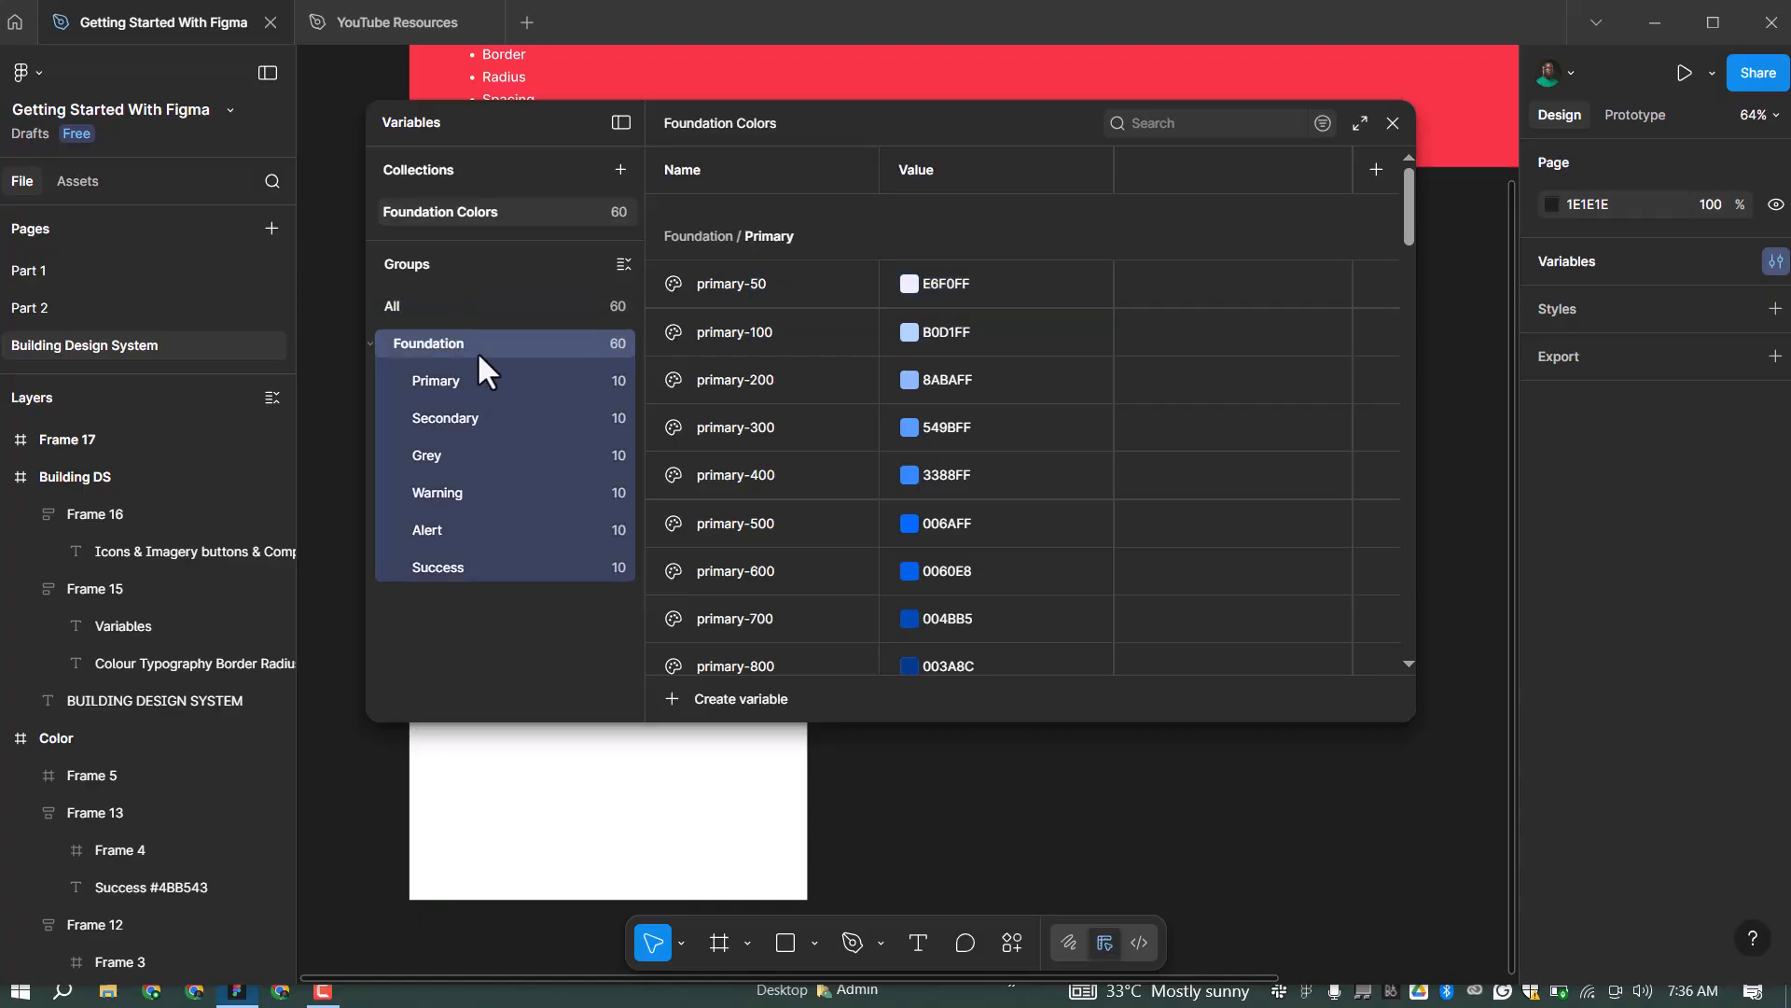
click(633, 376)
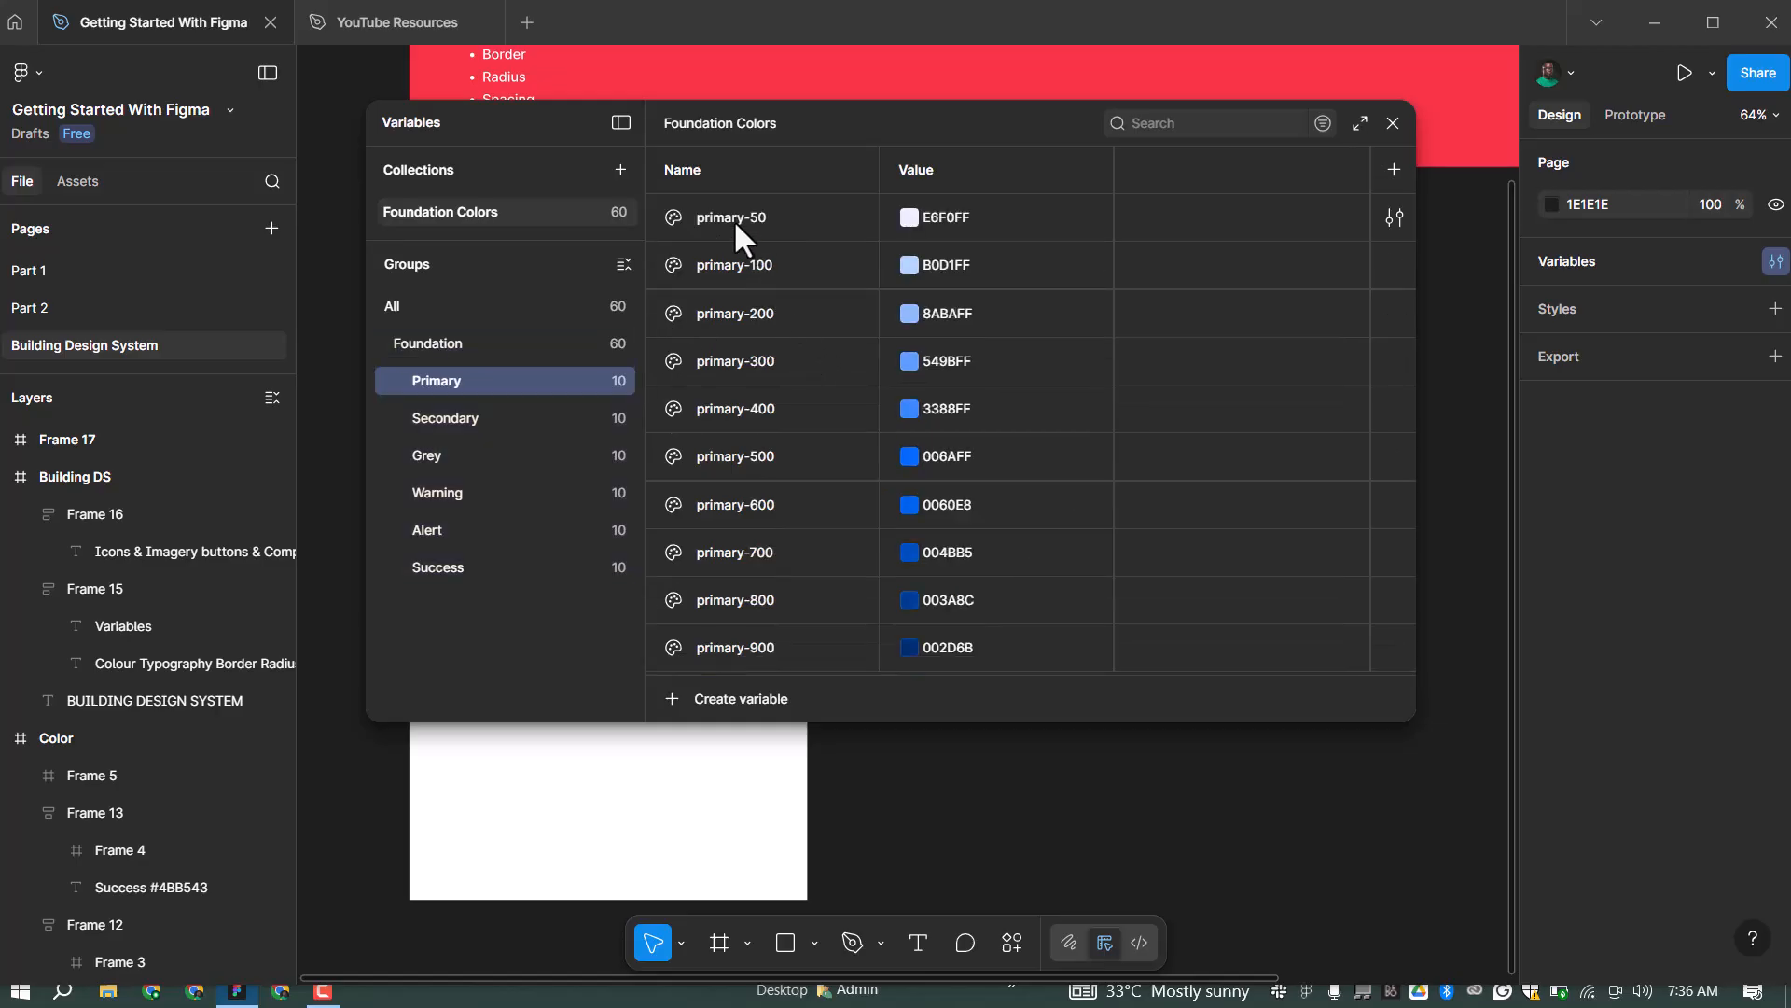
double_click(774, 216)
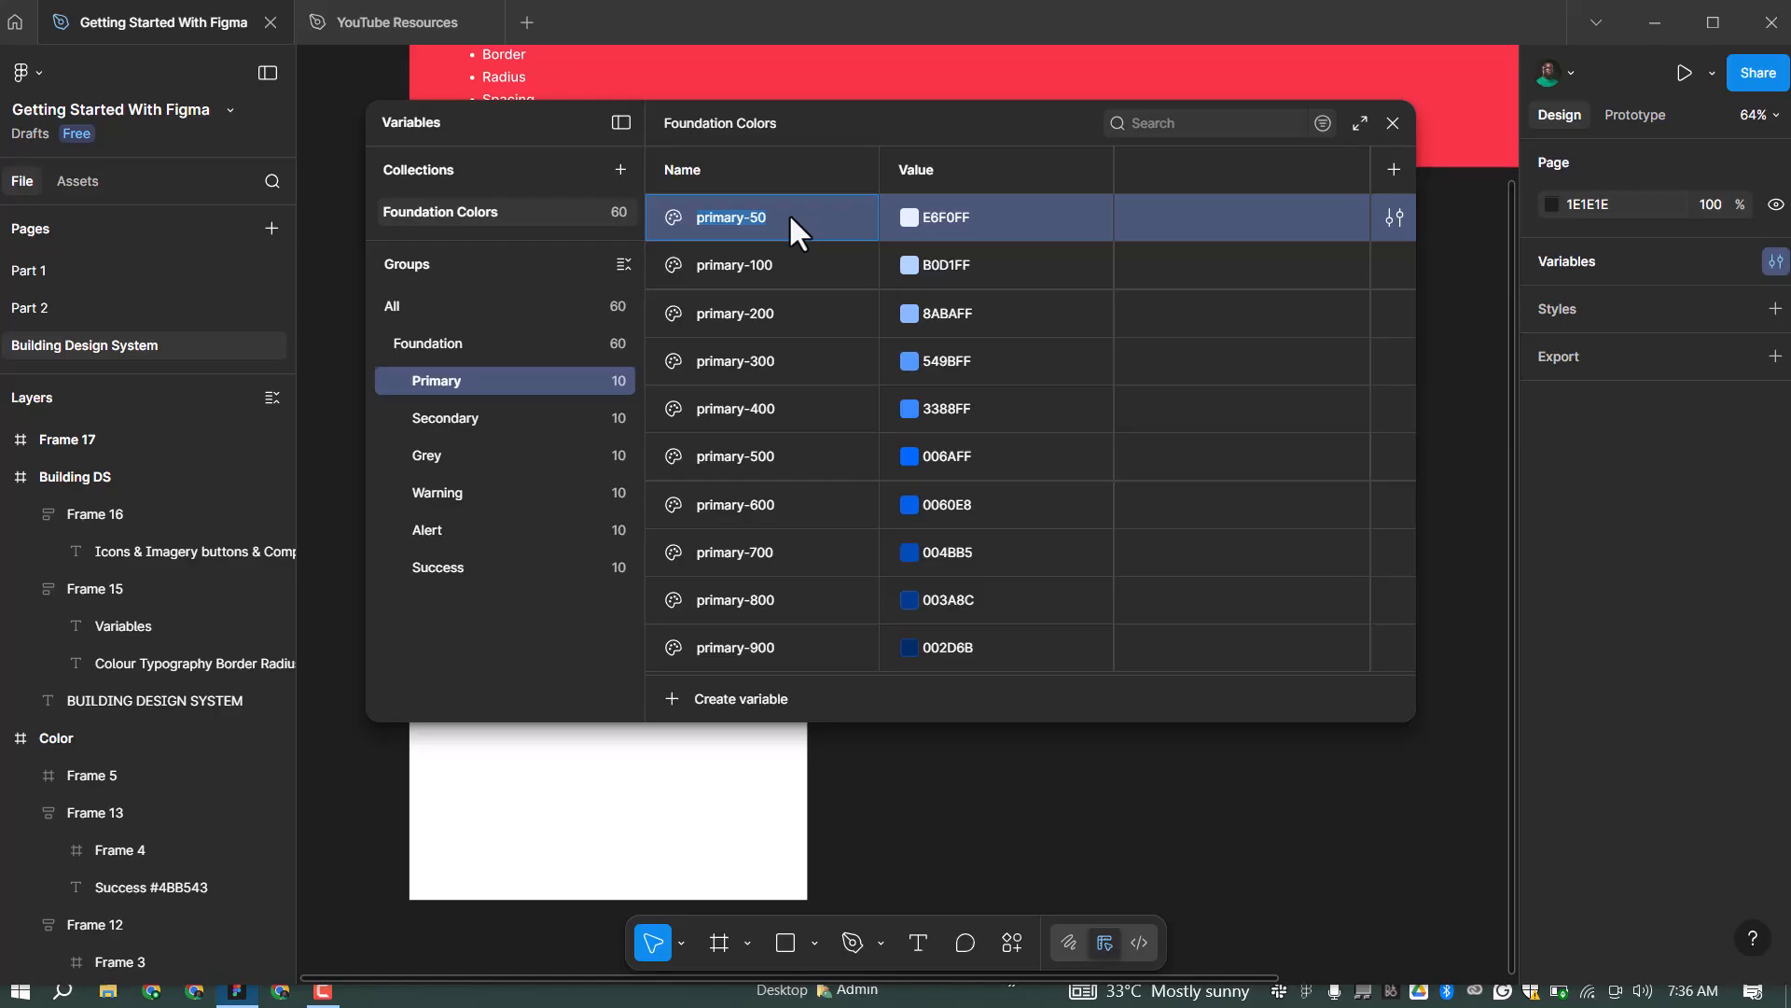
text(50)
click(788, 249)
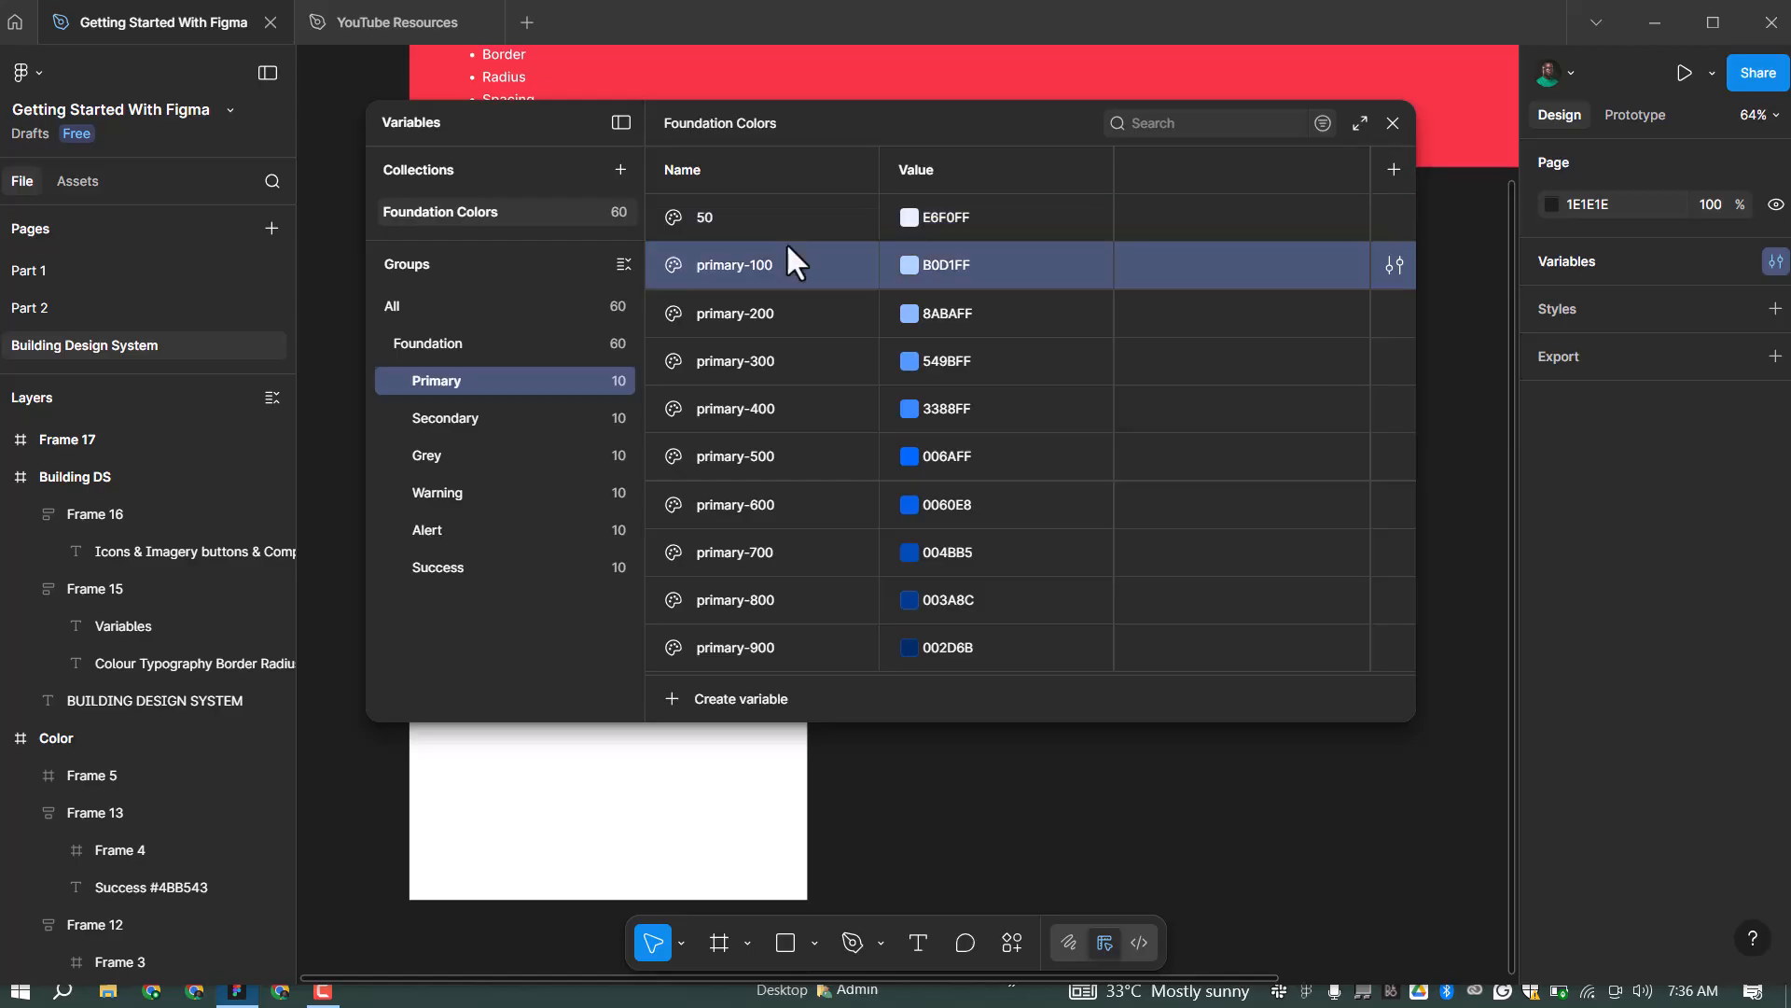
double_click(775, 250)
text(100)
double_click(719, 312)
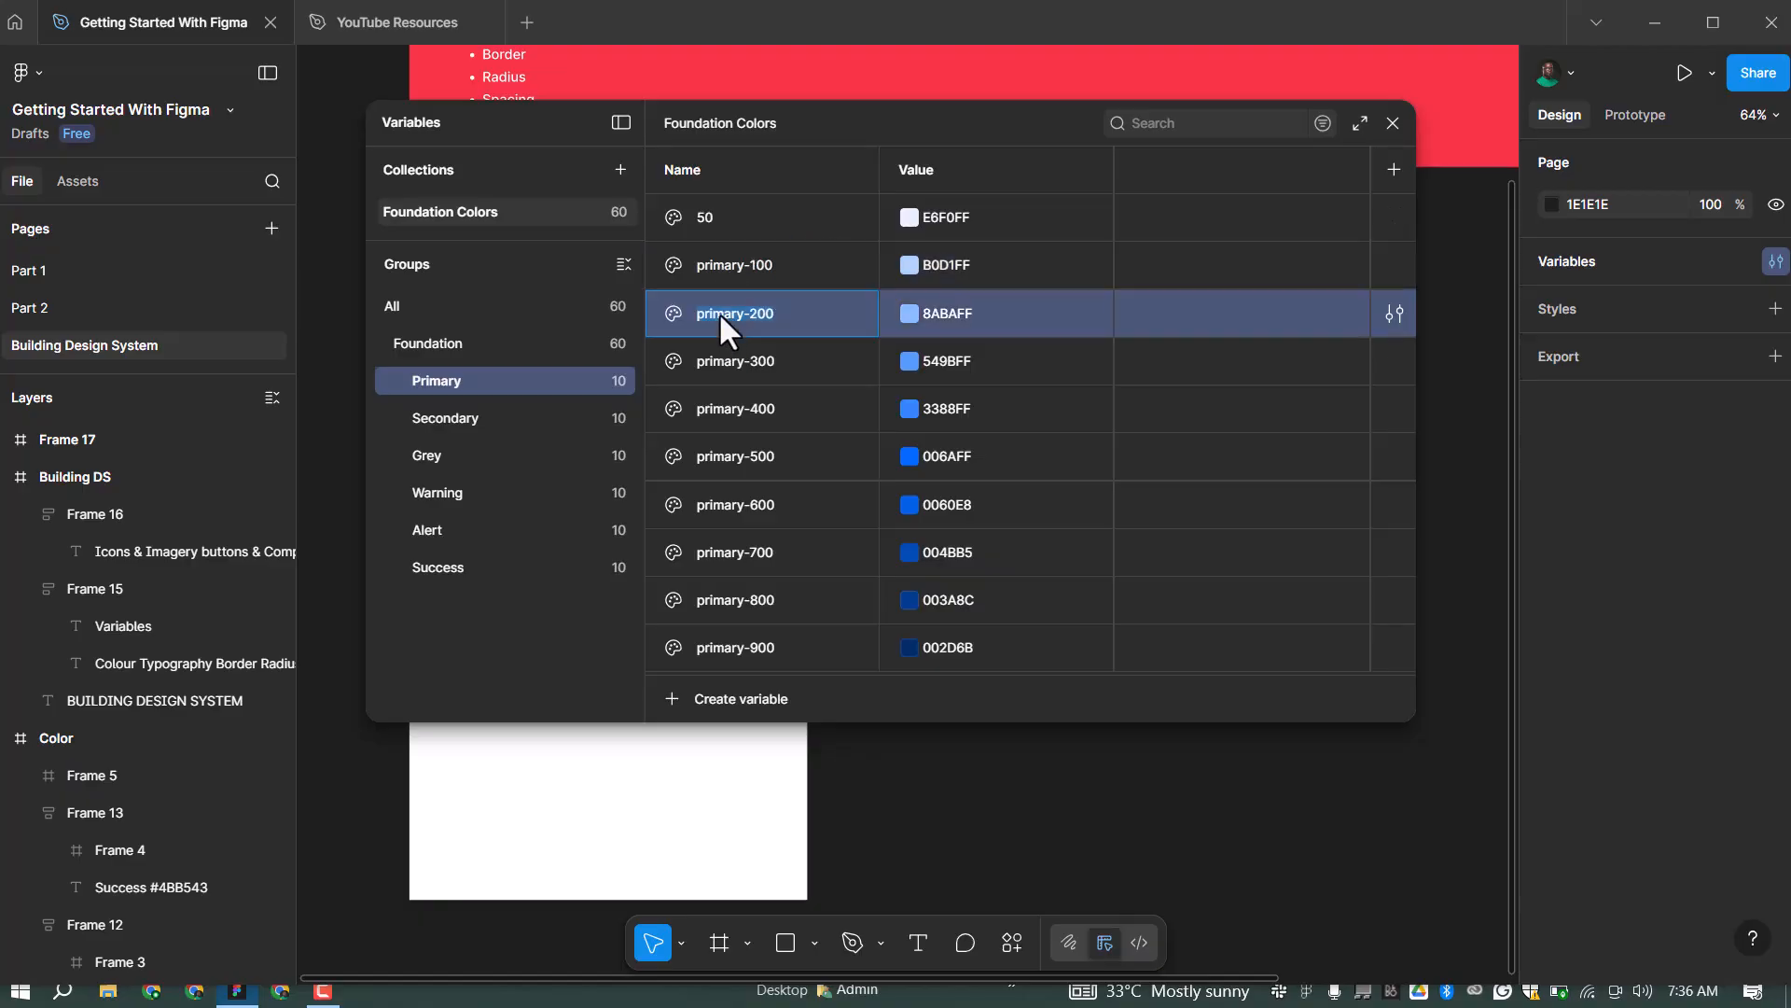
double_click(741, 360)
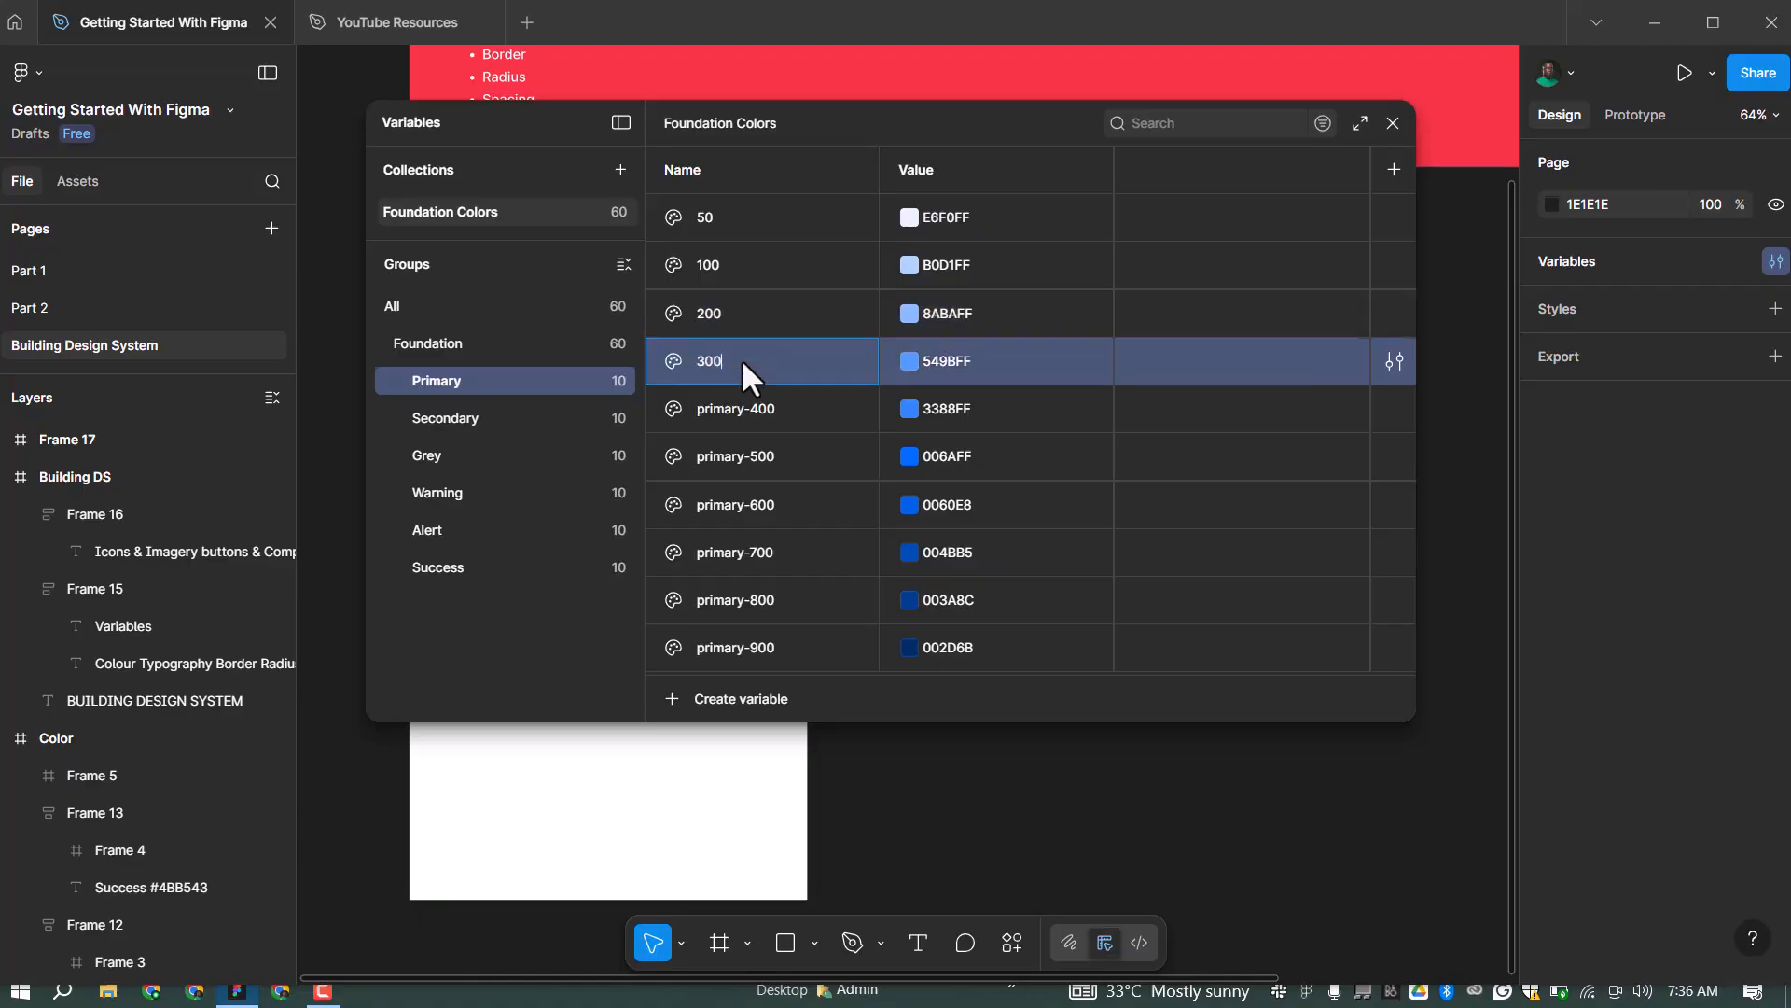
double_click(730, 406)
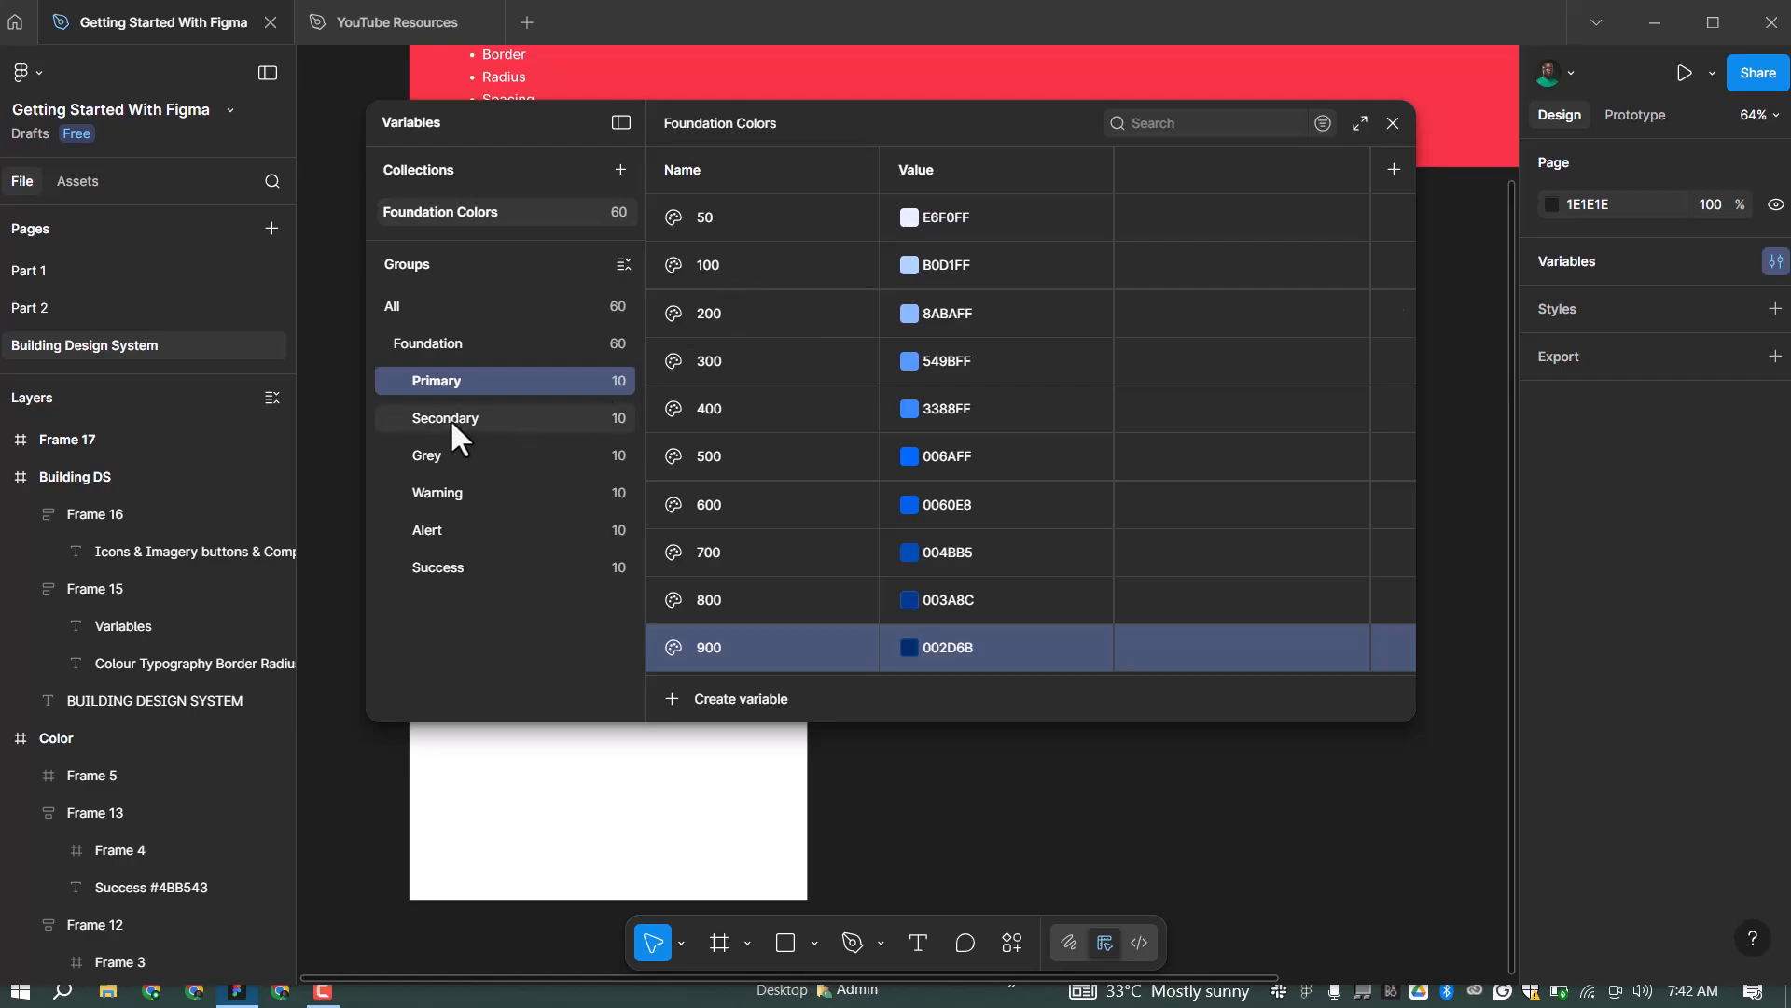
Rename the Secondary group's three lightest variables to 50, 100 and 200
click(554, 445)
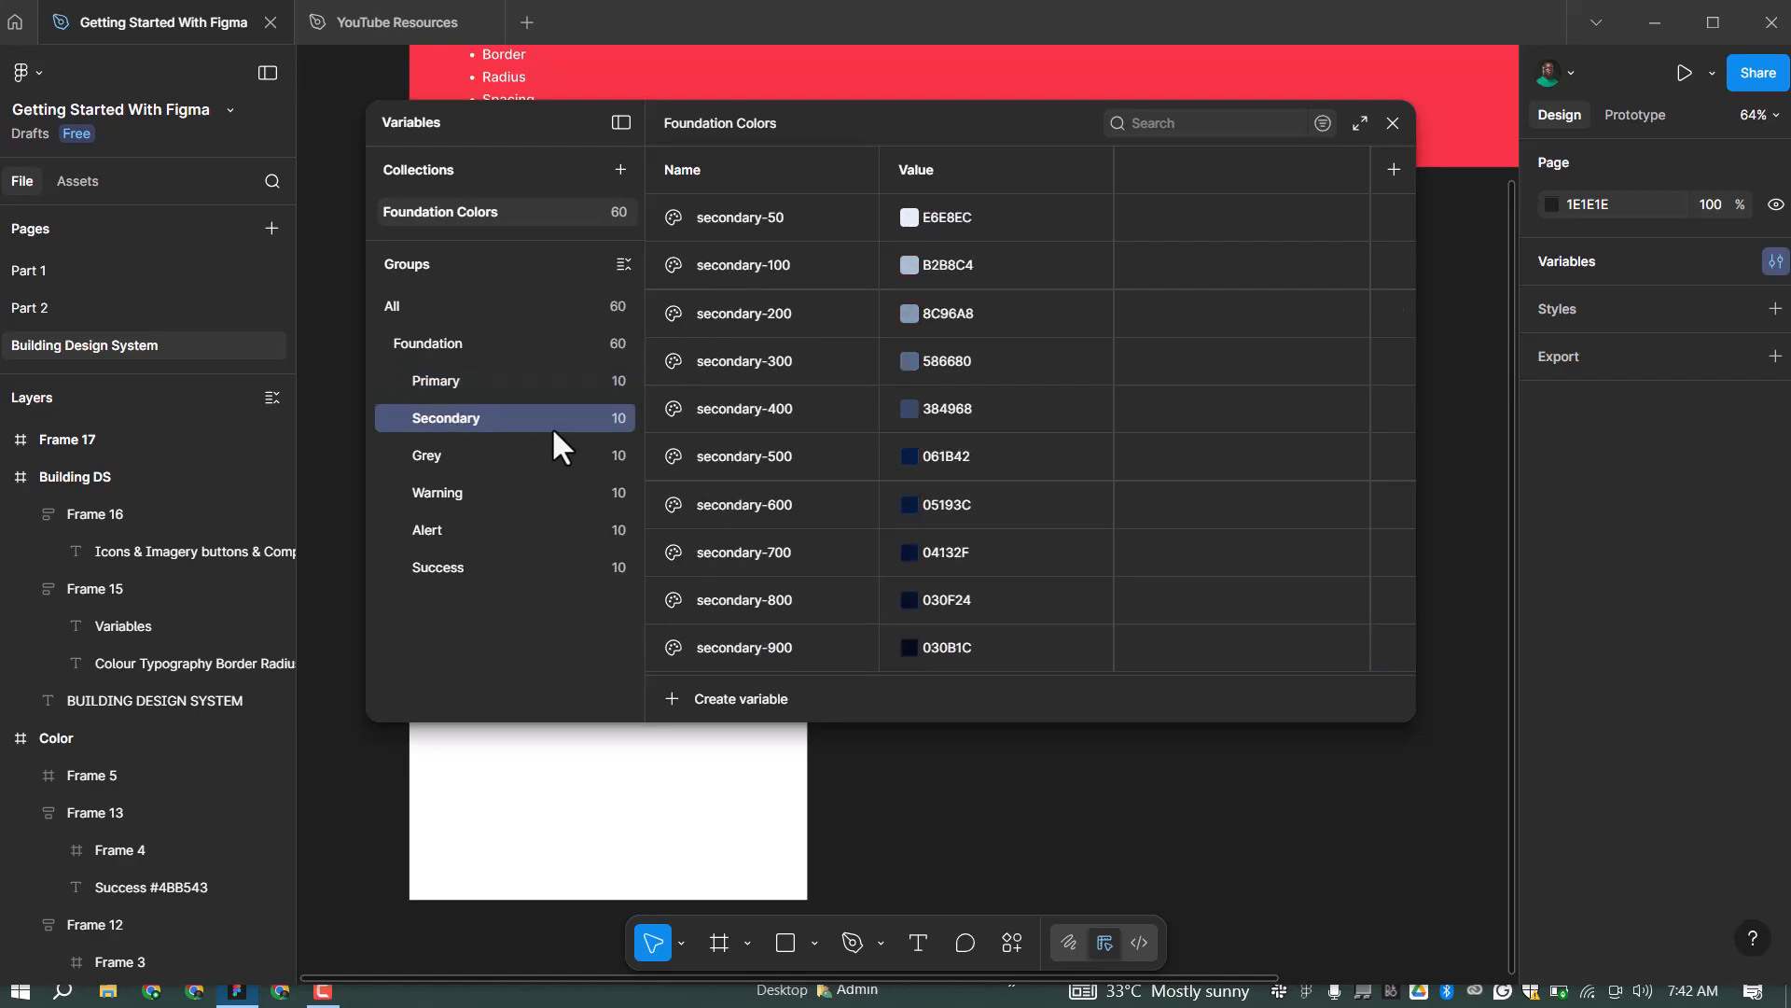
click(751, 222)
double_click(855, 214)
text(50)
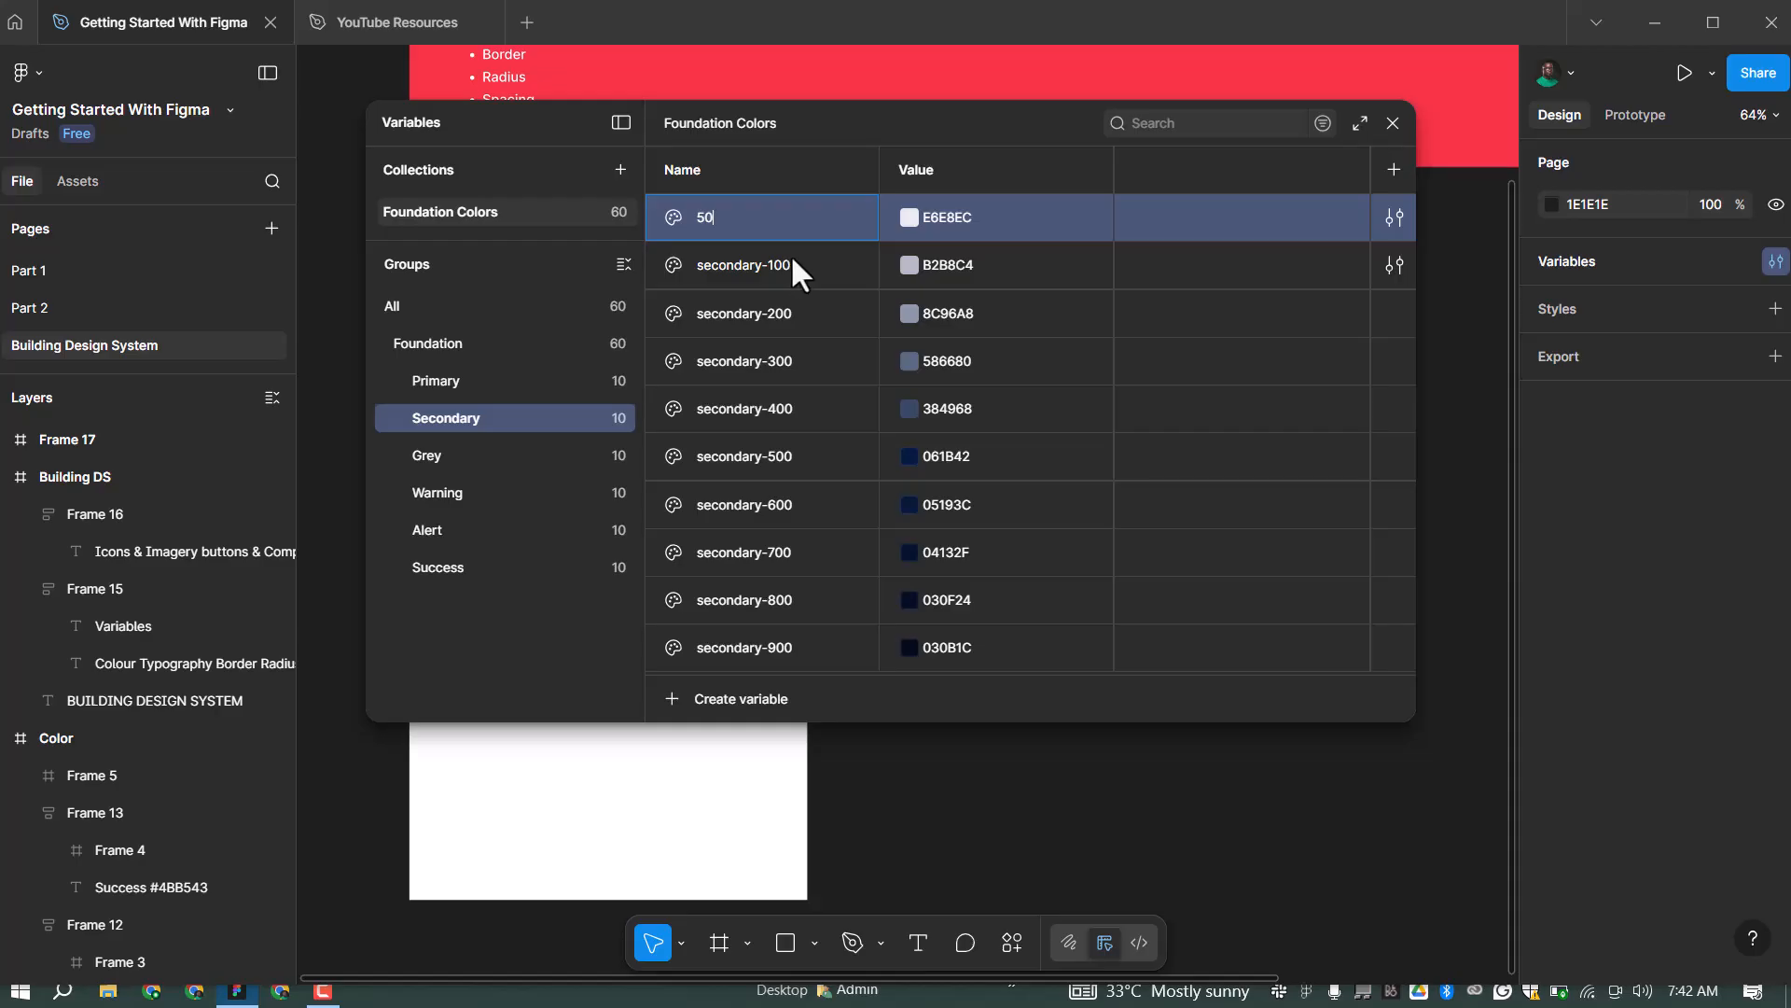
double_click(739, 265)
text(100)
key(Escape)
double_click(757, 296)
text(200)
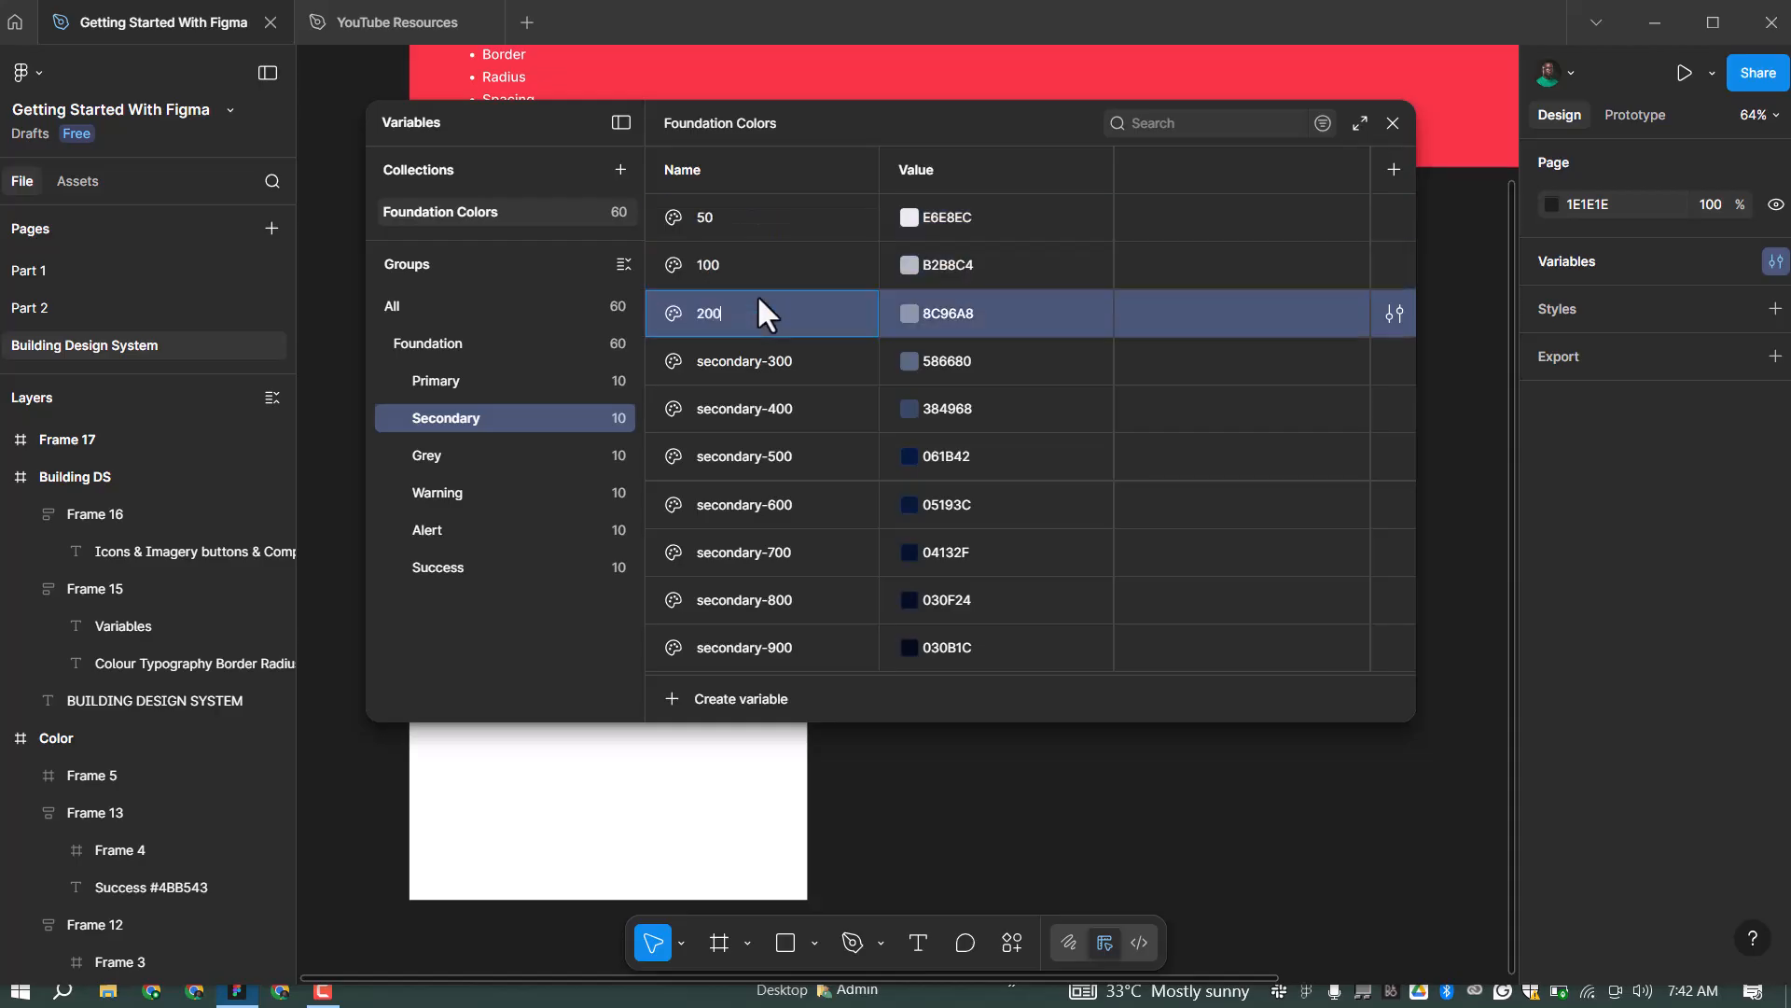
Rename the variables secondary-300, secondary-400 and secondary-500 to 300, 400 and 500
double_click(753, 360)
text(300)
double_click(758, 408)
text(400)
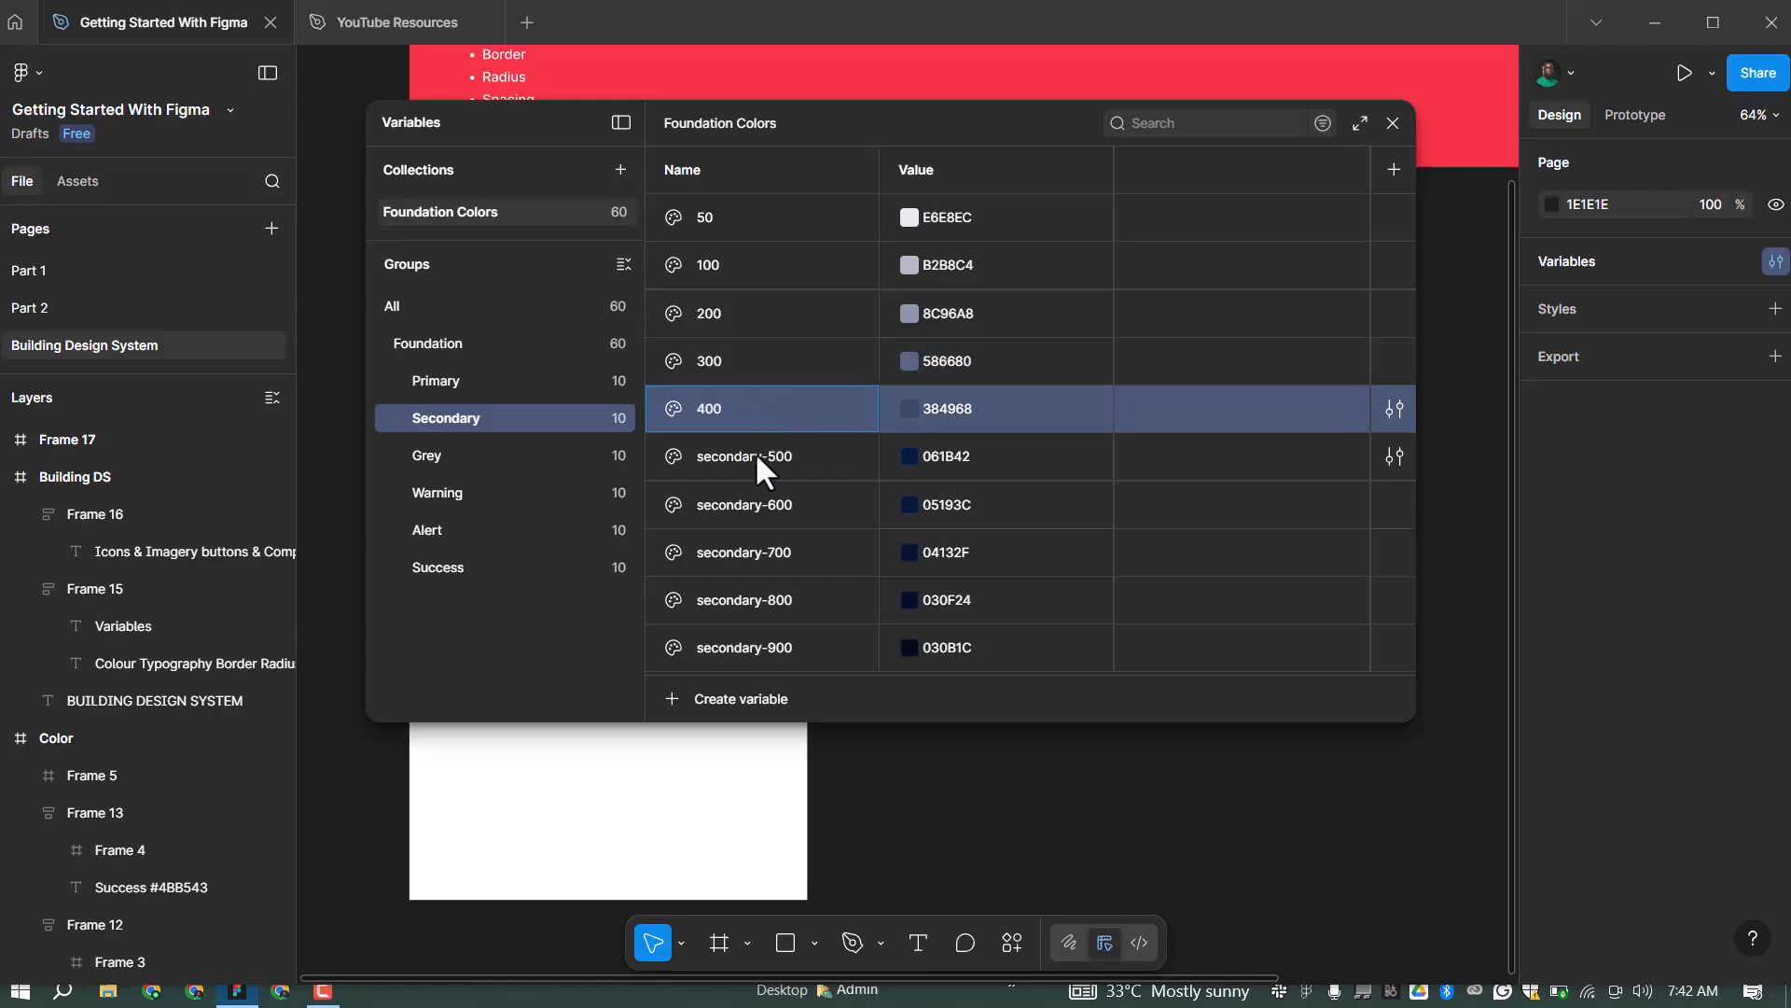
double_click(753, 452)
text(500)
Rename the variables secondary-600, secondary-700 and secondary-800 to 600, 700 and 800
double_click(742, 512)
text(600)
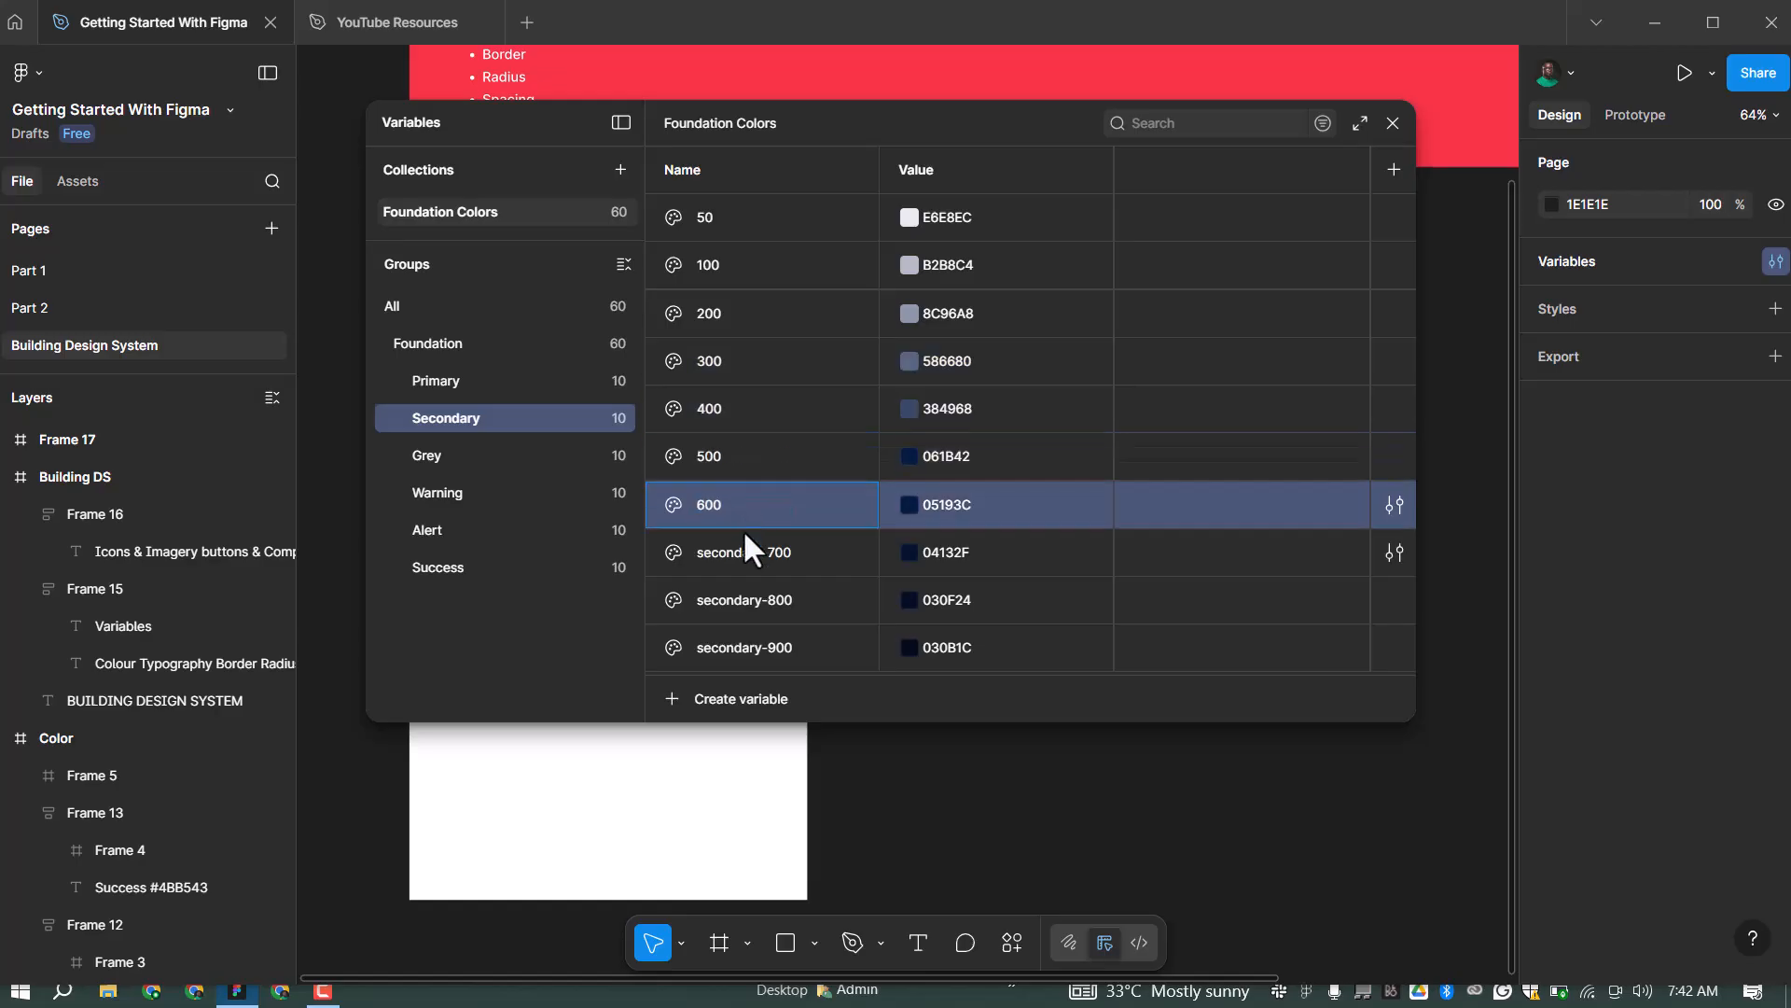
double_click(754, 548)
text(700)
double_click(769, 597)
text(800)
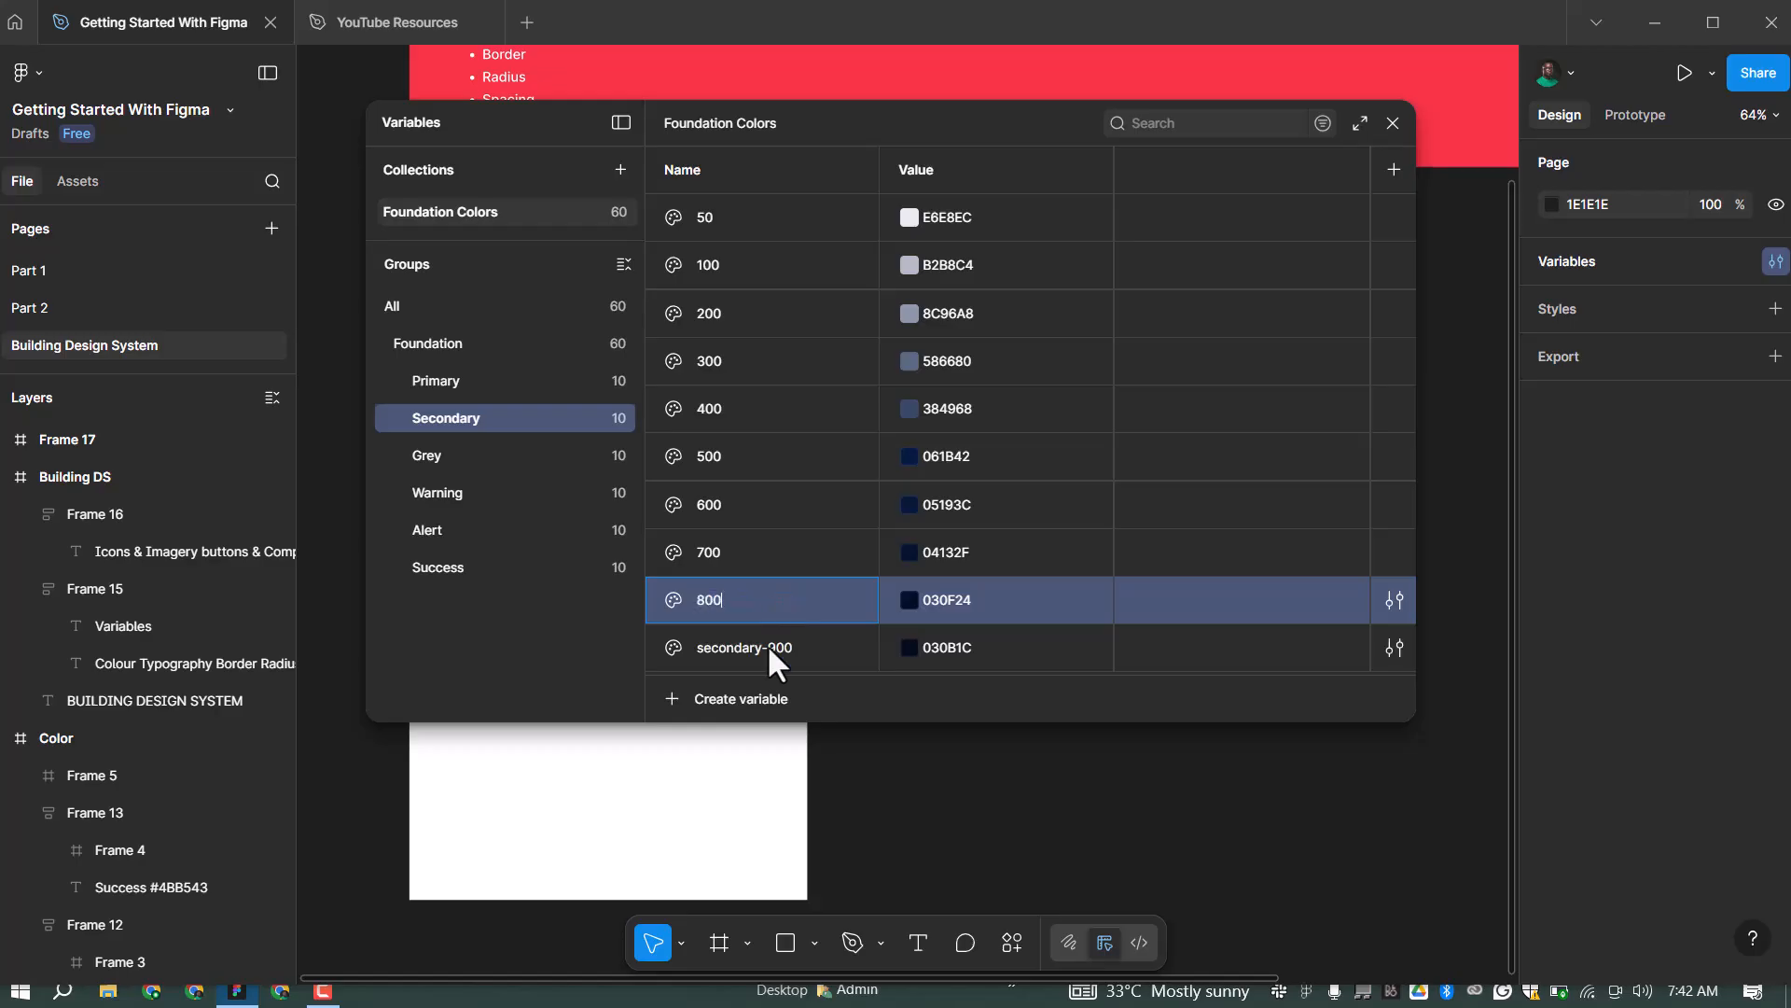
Rename secondary-900 to 900, and the Grey group's two lightest variables to 50 and 100
double_click(767, 644)
text(900)
click(522, 457)
double_click(726, 214)
text(50)
double_click(731, 262)
text(100)
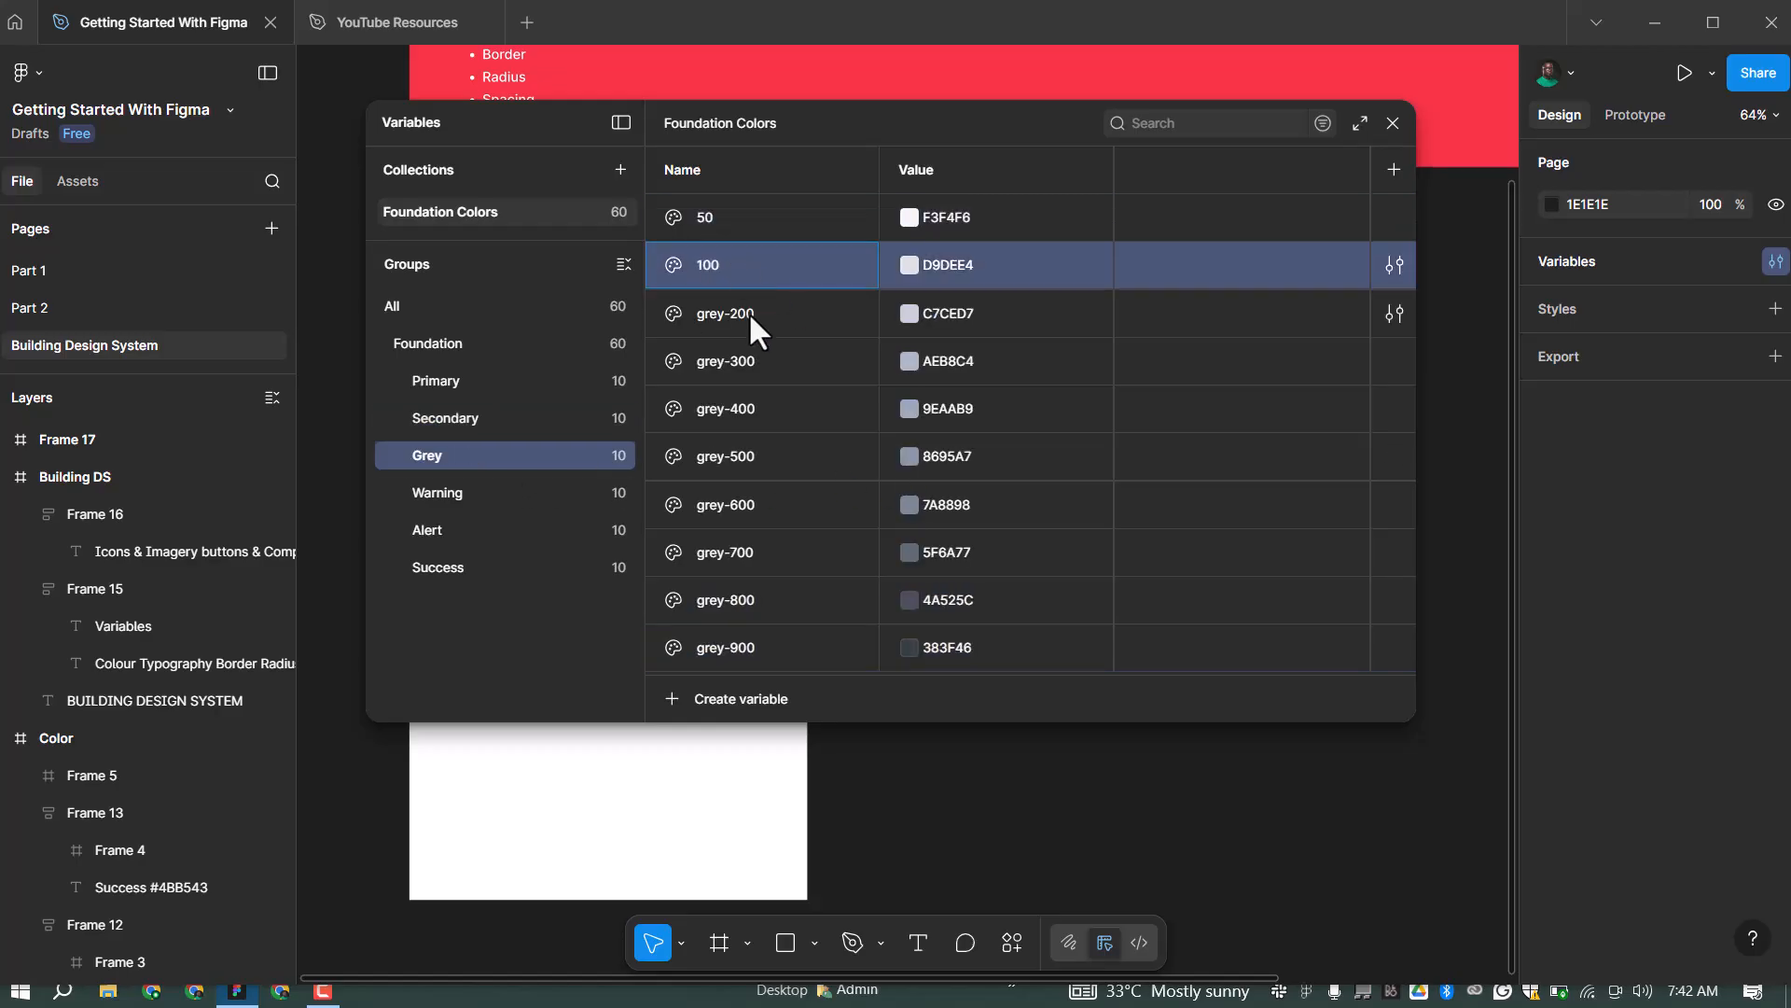
Rename the variables grey-200, grey-300 and grey-400 to 200, 300 and 400
double_click(748, 312)
text(200)
double_click(726, 360)
text(300)
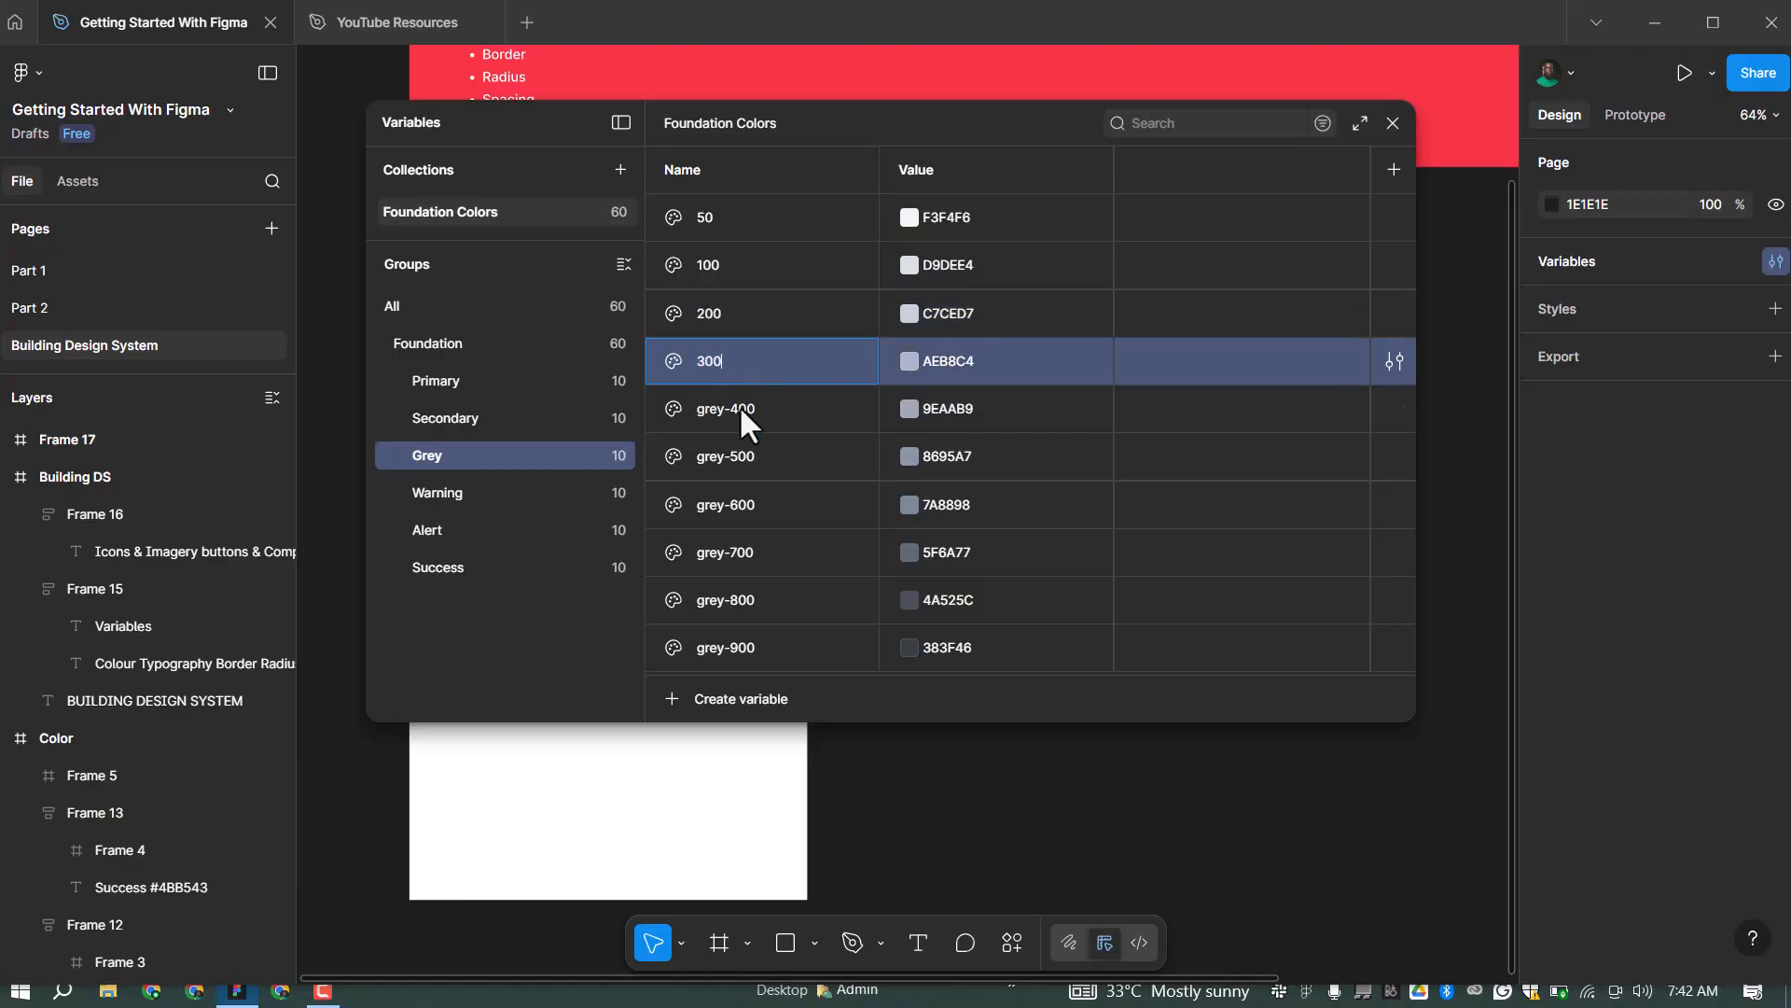
double_click(740, 406)
text(400)
Rename the variables grey-500 through grey-900 to 500, 600, 700, 800 and 900
double_click(750, 451)
text(500)
double_click(737, 511)
text(600)
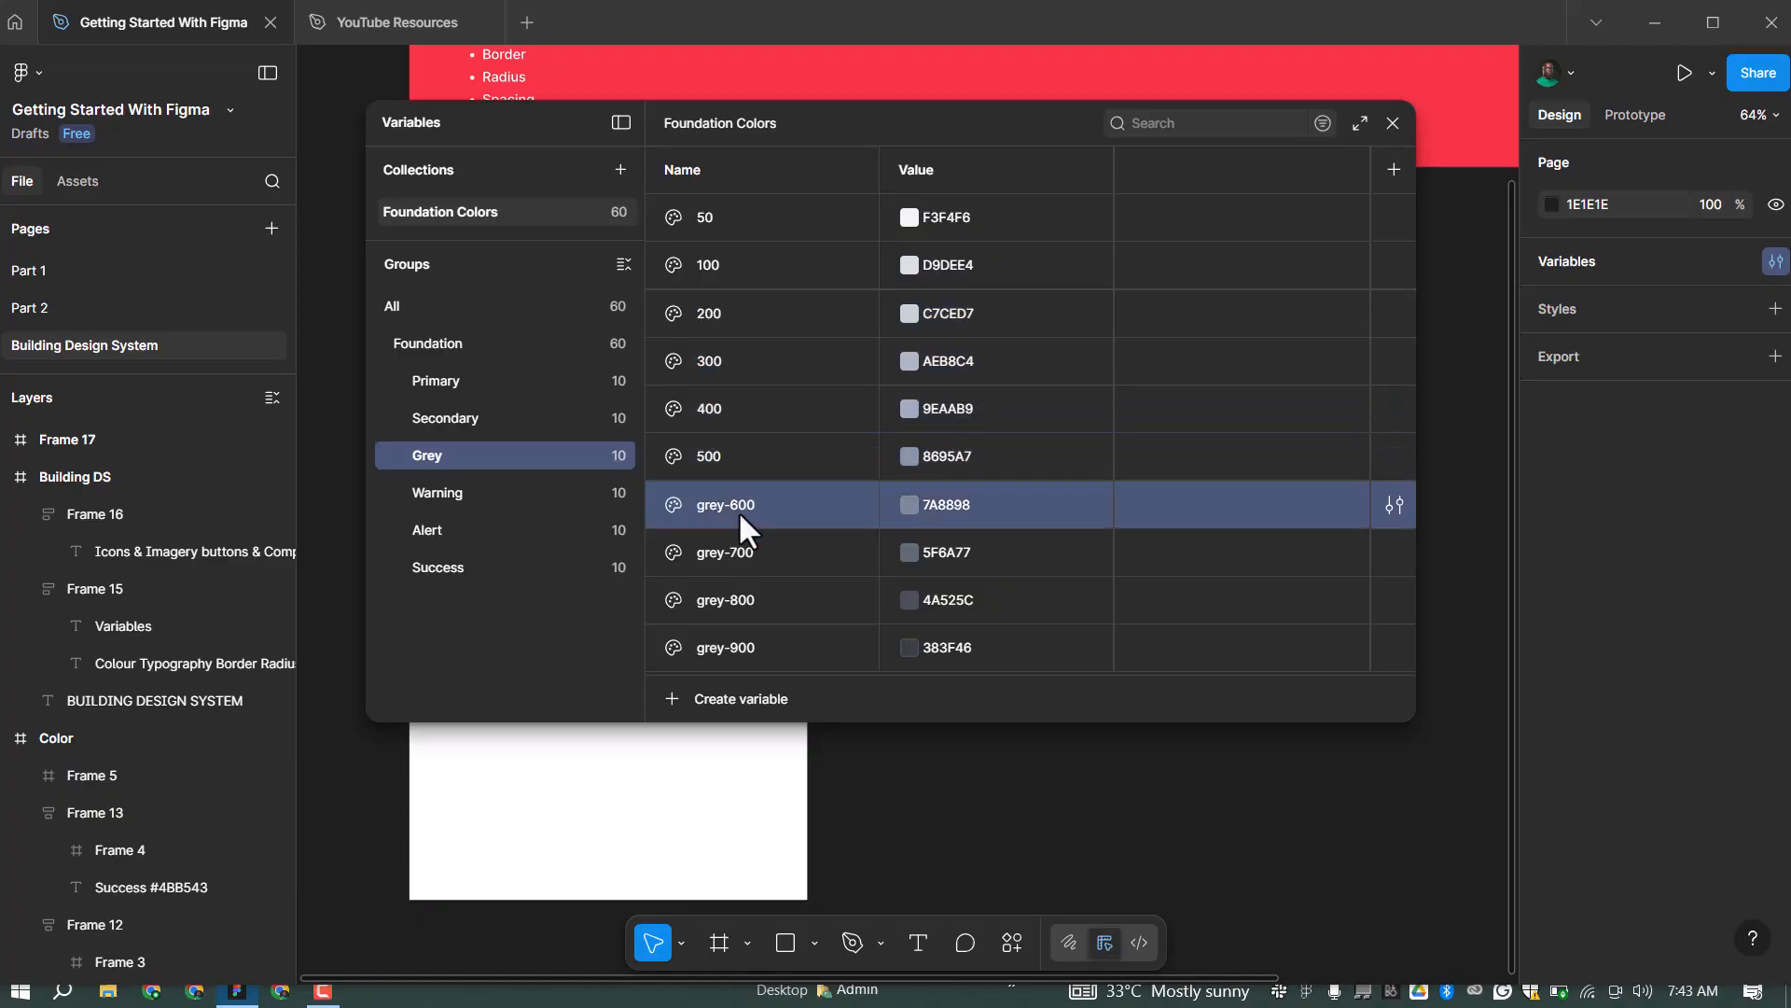
double_click(742, 545)
text(700)
double_click(733, 602)
text(800)
double_click(742, 647)
text(900)
Rename the Warning group's four lightest variables to 50, 100, 200 and 300
click(490, 492)
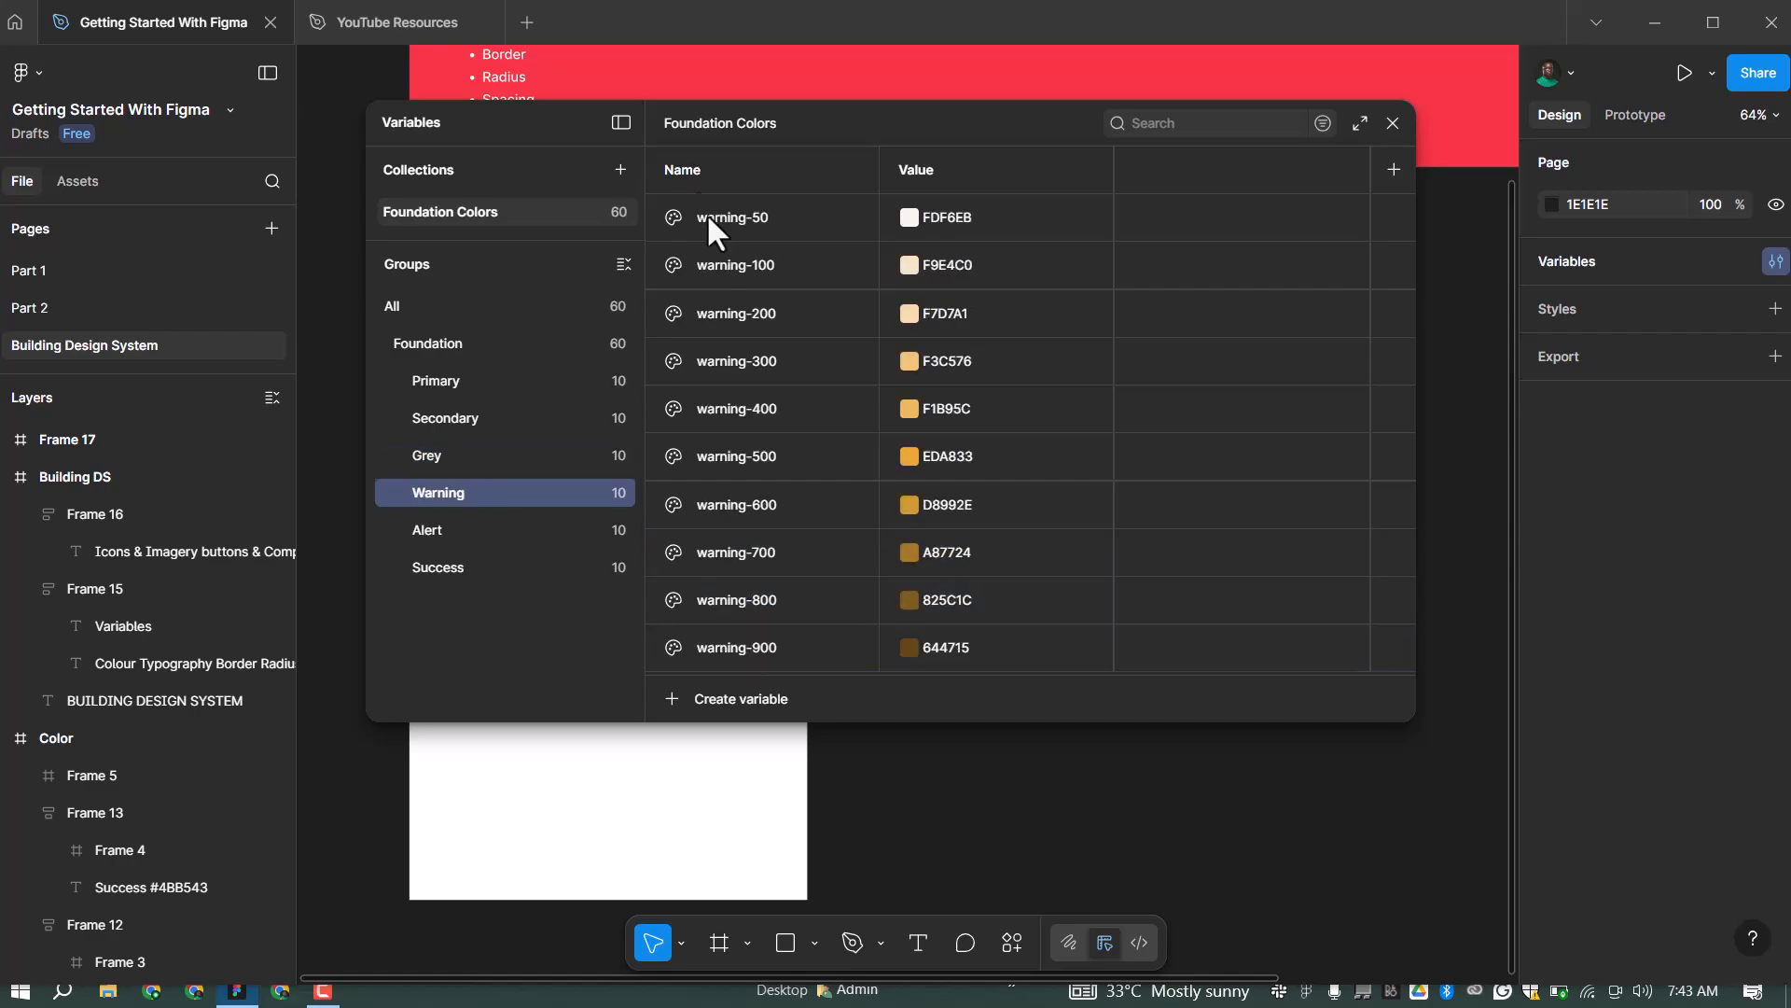
double_click(711, 217)
double_click(726, 265)
text(100)
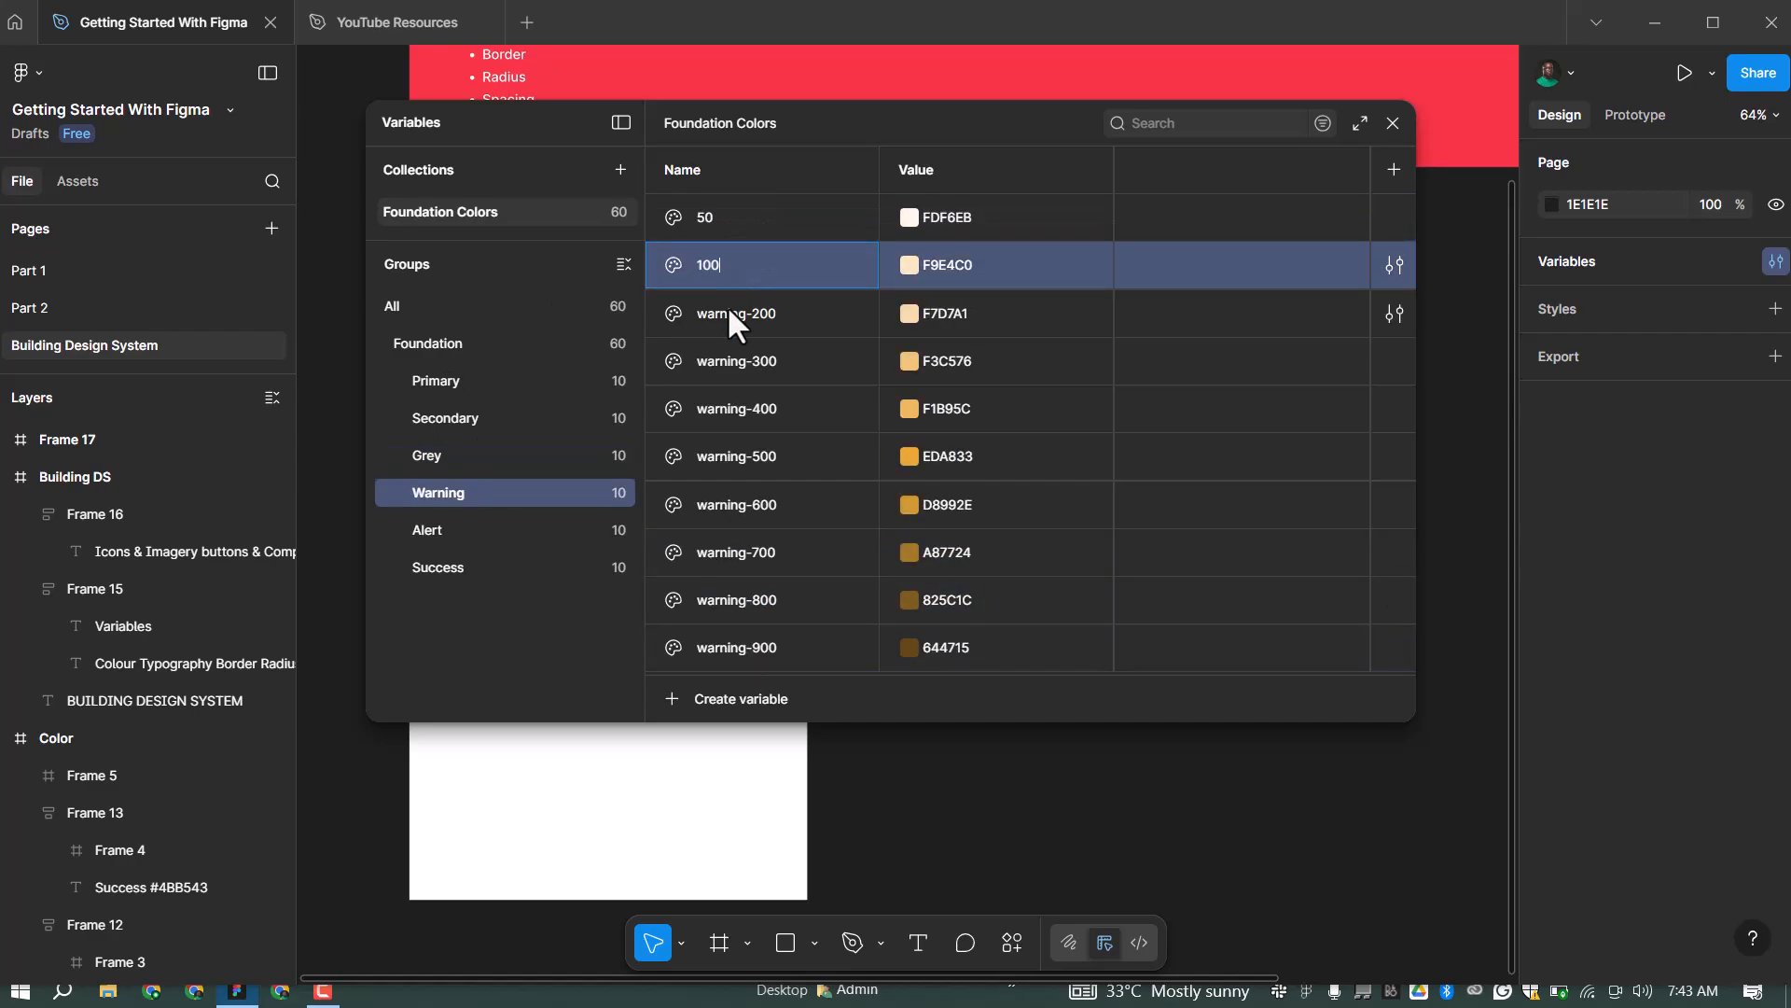
double_click(725, 311)
text(200)
double_click(717, 362)
text(300)
Rename the variables warning-400 through warning-700 to 400, 500, 600 and 700
double_click(728, 406)
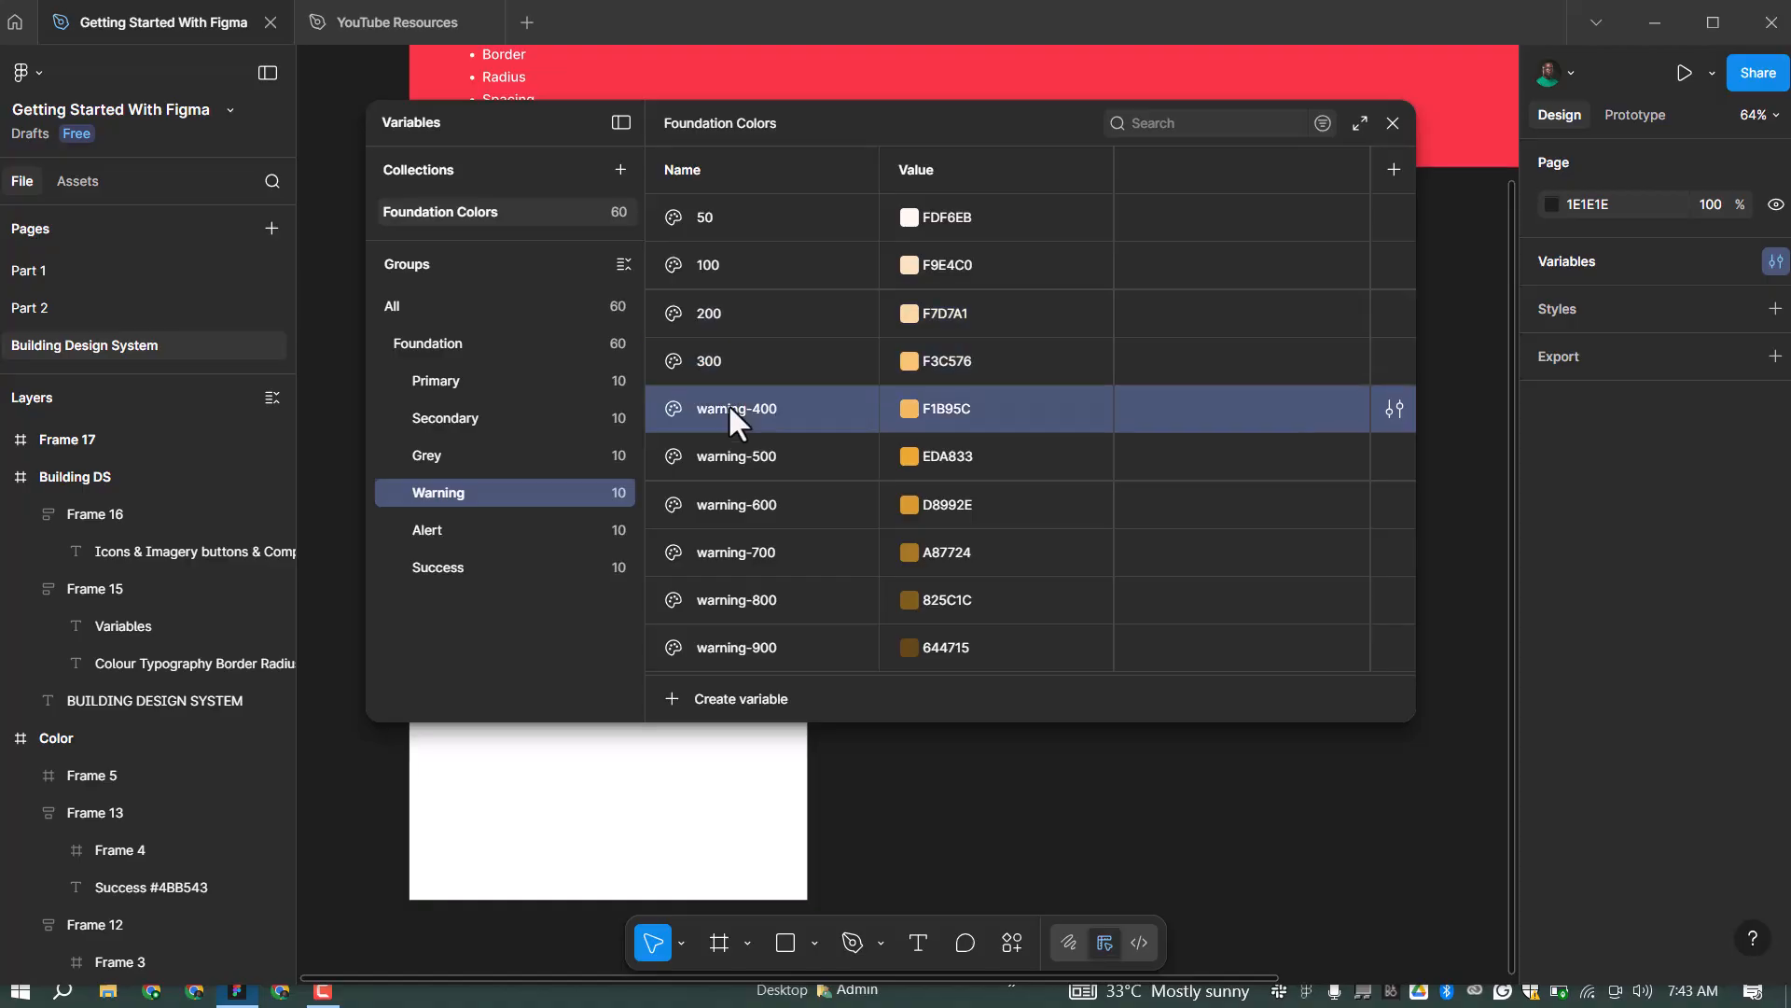
double_click(730, 453)
text(500)
double_click(707, 505)
text(60)
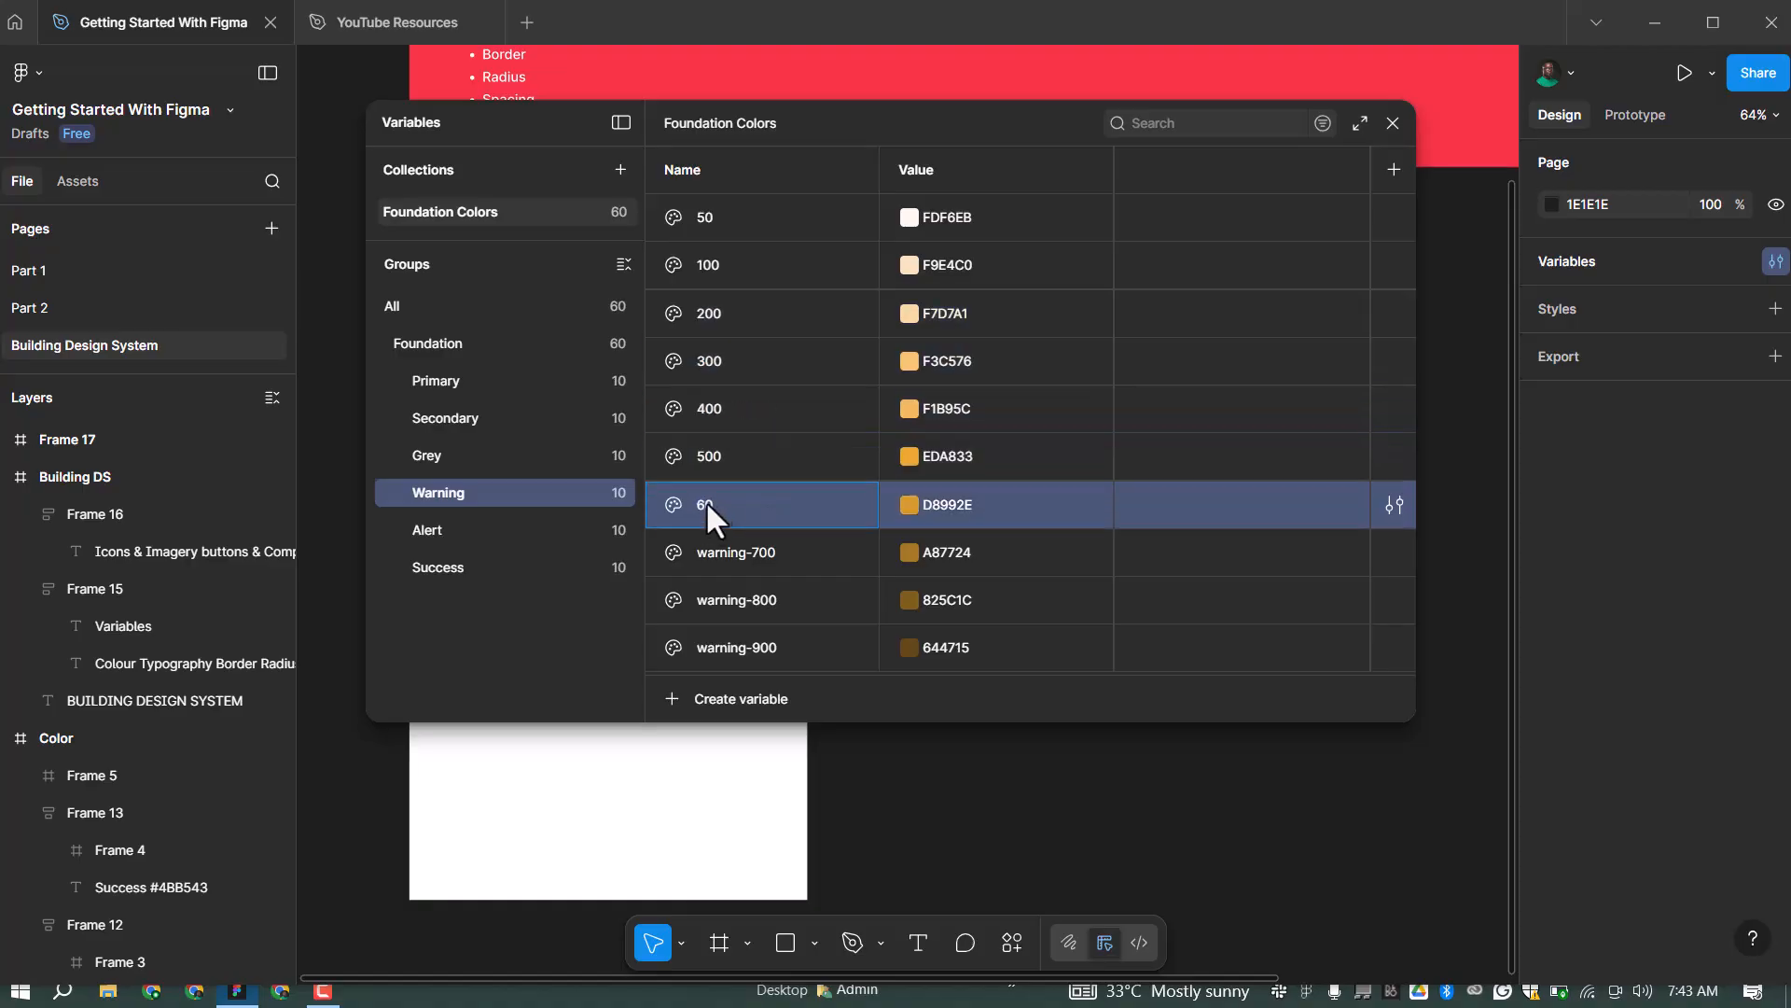
text(0)
key(Return)
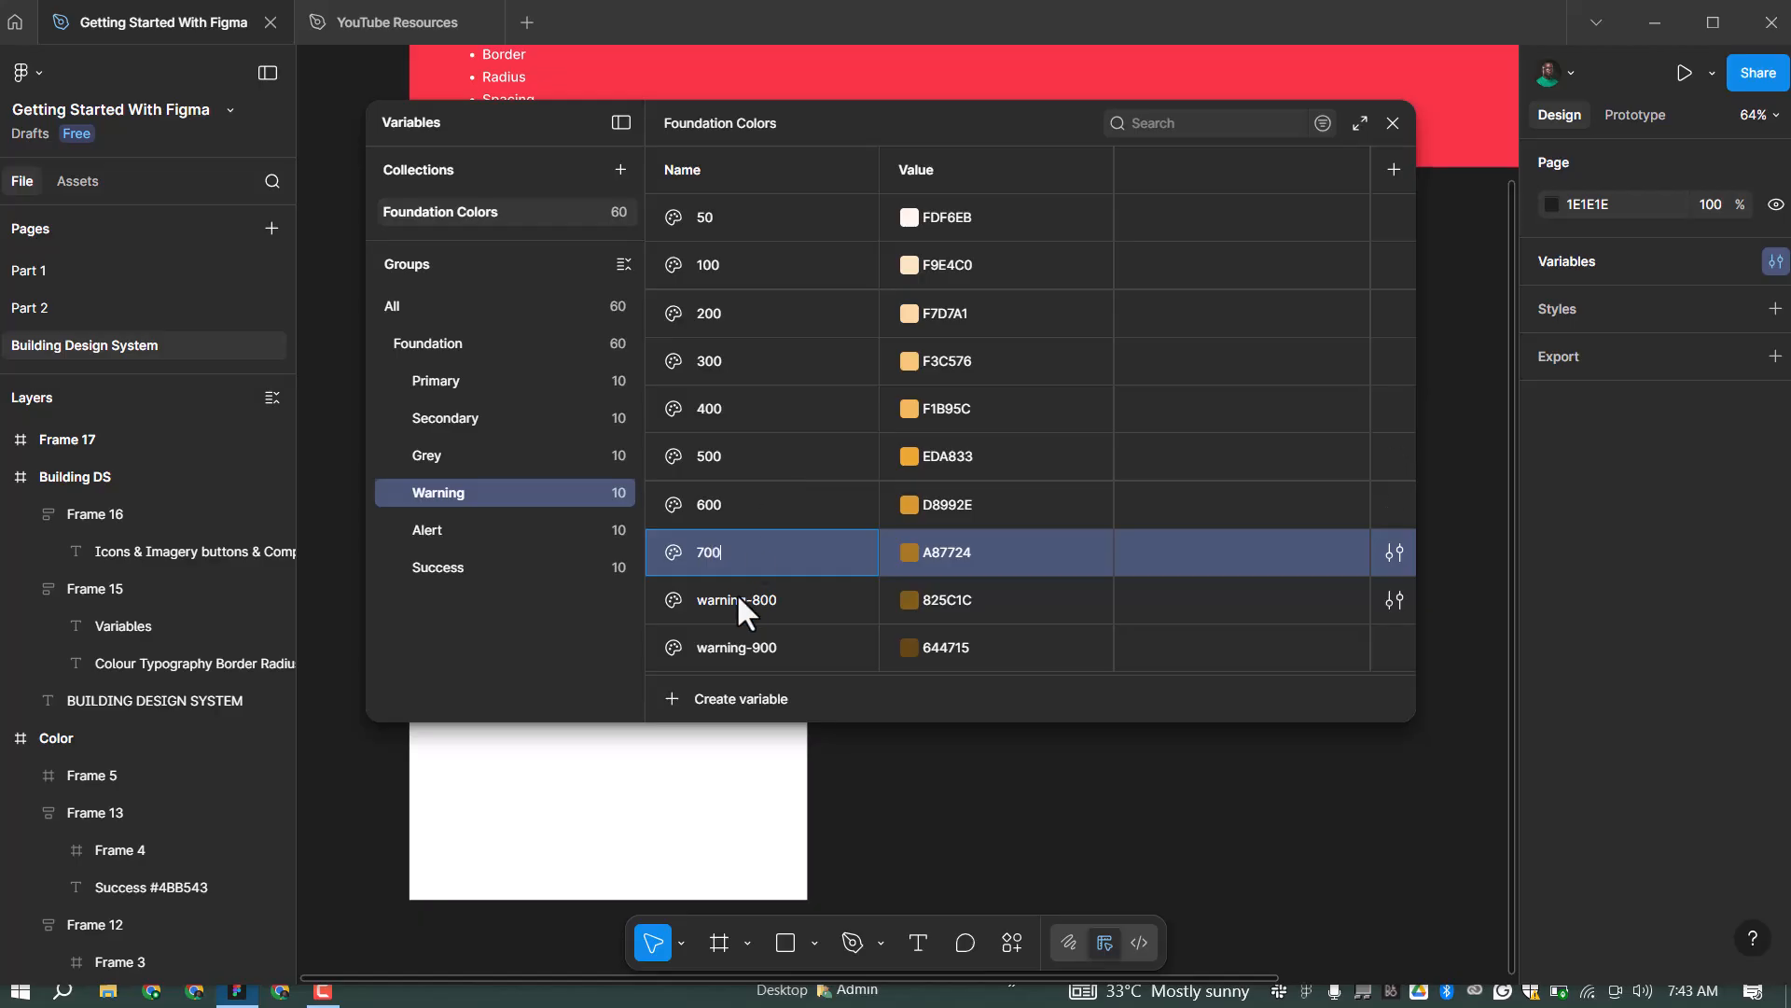
Rename the variables warning-800 and warning-900 to 800 and 900
double_click(736, 592)
text(800)
double_click(730, 644)
text(900)
Rename the Alert group's variables alert-50, alert-100, alert-200 and alert-300 to 50, 100, 200 and 30
click(463, 528)
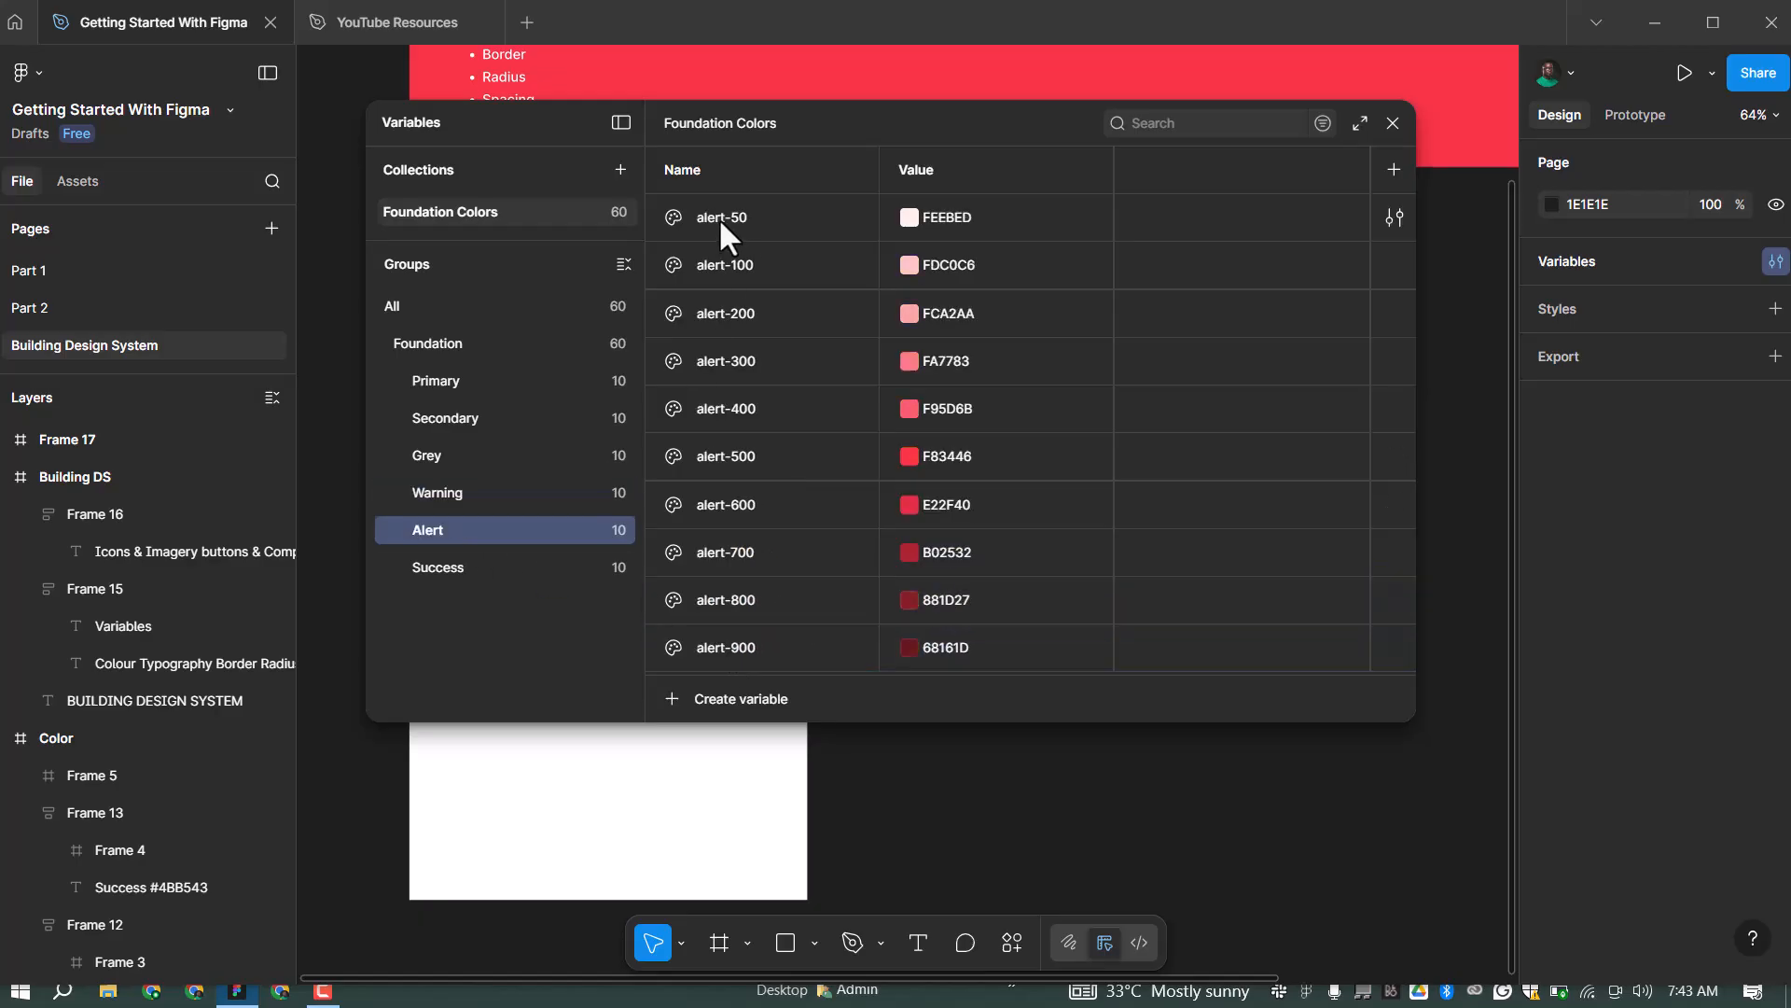
double_click(720, 219)
text(50)
click(725, 265)
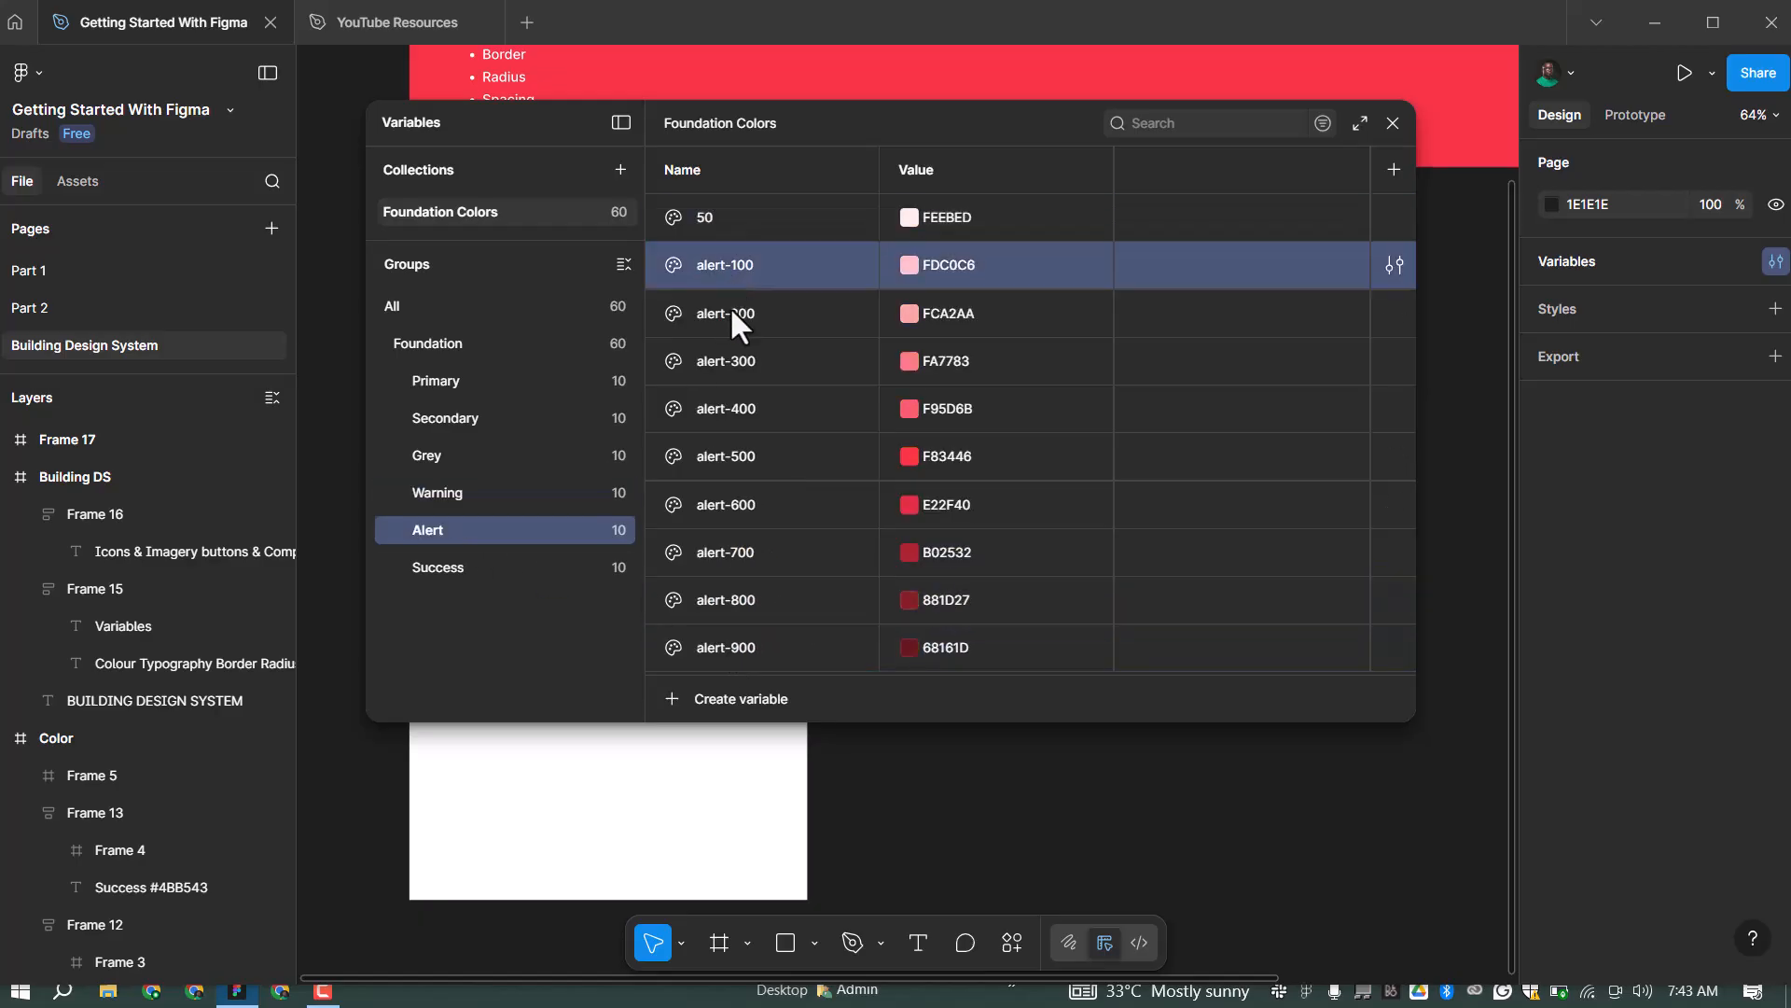
text(100)
double_click(730, 308)
text(200)
double_click(725, 361)
text(30)
Rename the variables alert-400, alert-500 and alert-600 to 400, 500 and 600
double_click(705, 411)
text(400)
double_click(714, 446)
key(BackSpace)
text(500)
double_click(712, 498)
text(600)
Rename the variables alert-700, alert-800 and alert-900 to 700, 800 and 900
double_click(698, 542)
text(700)
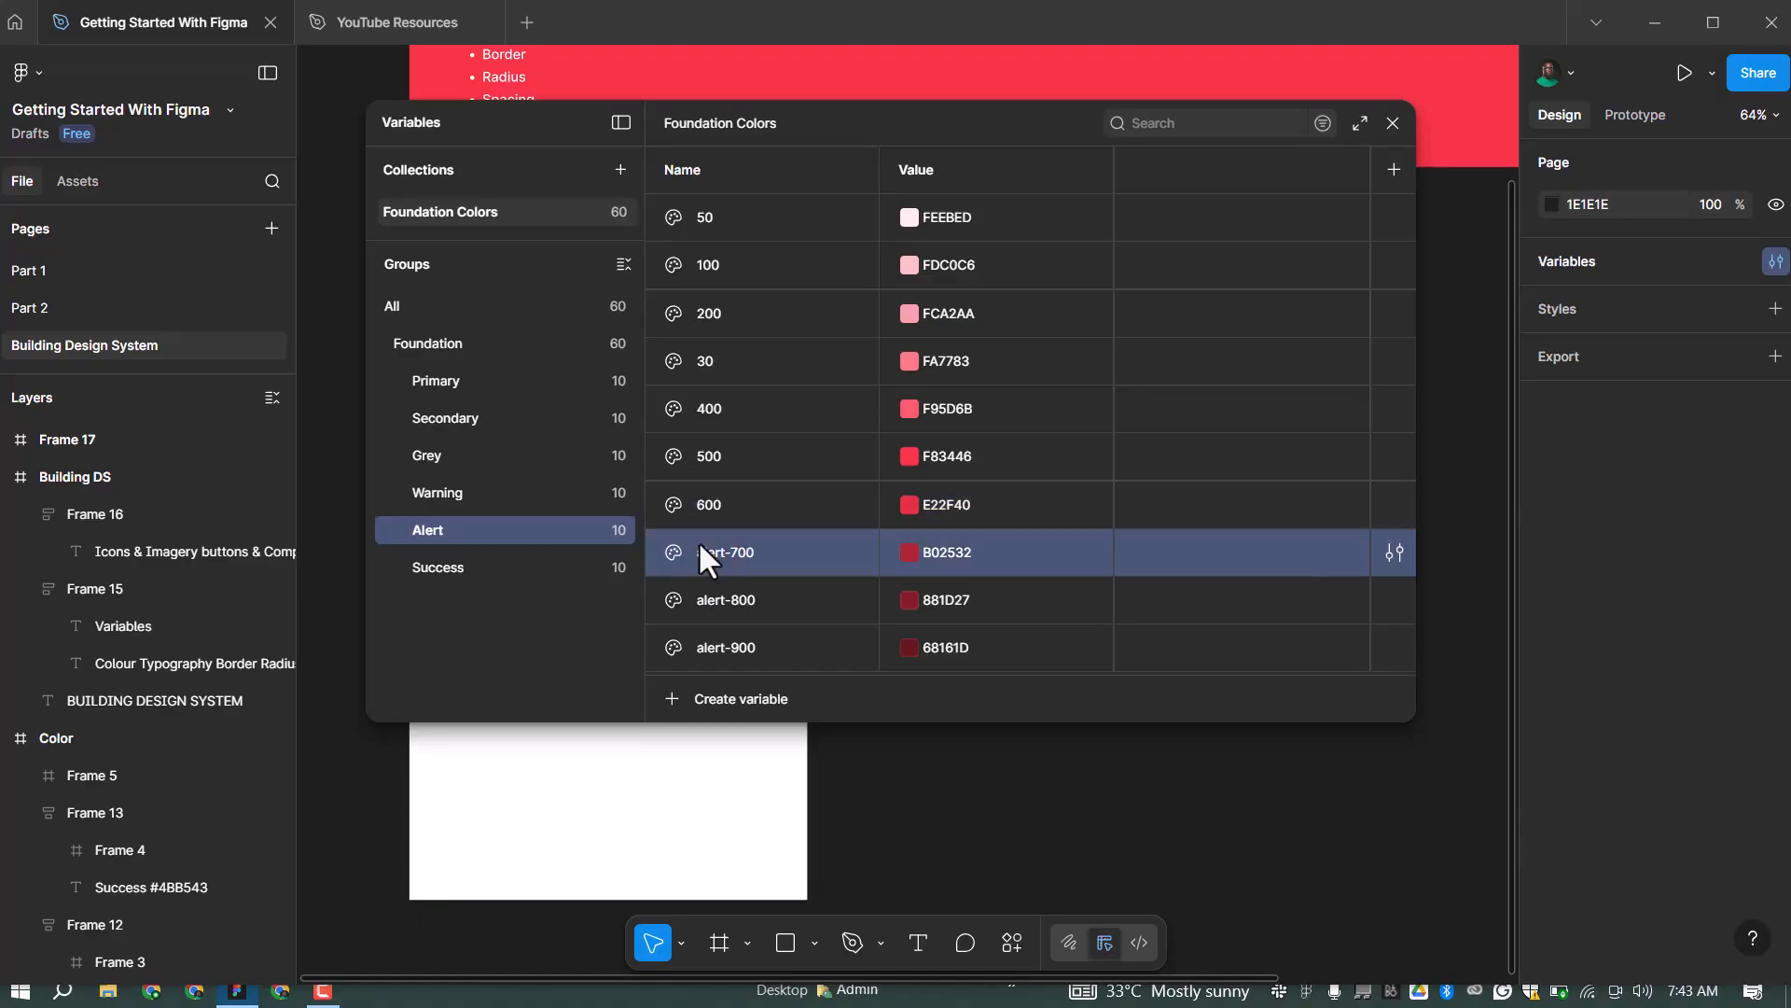
double_click(716, 588)
text(800)
double_click(728, 642)
text(900)
Rename the Success group's three lightest variables to 50, 100 and 200
click(439, 567)
double_click(737, 217)
text(50)
double_click(737, 255)
text(100)
double_click(728, 314)
text(200)
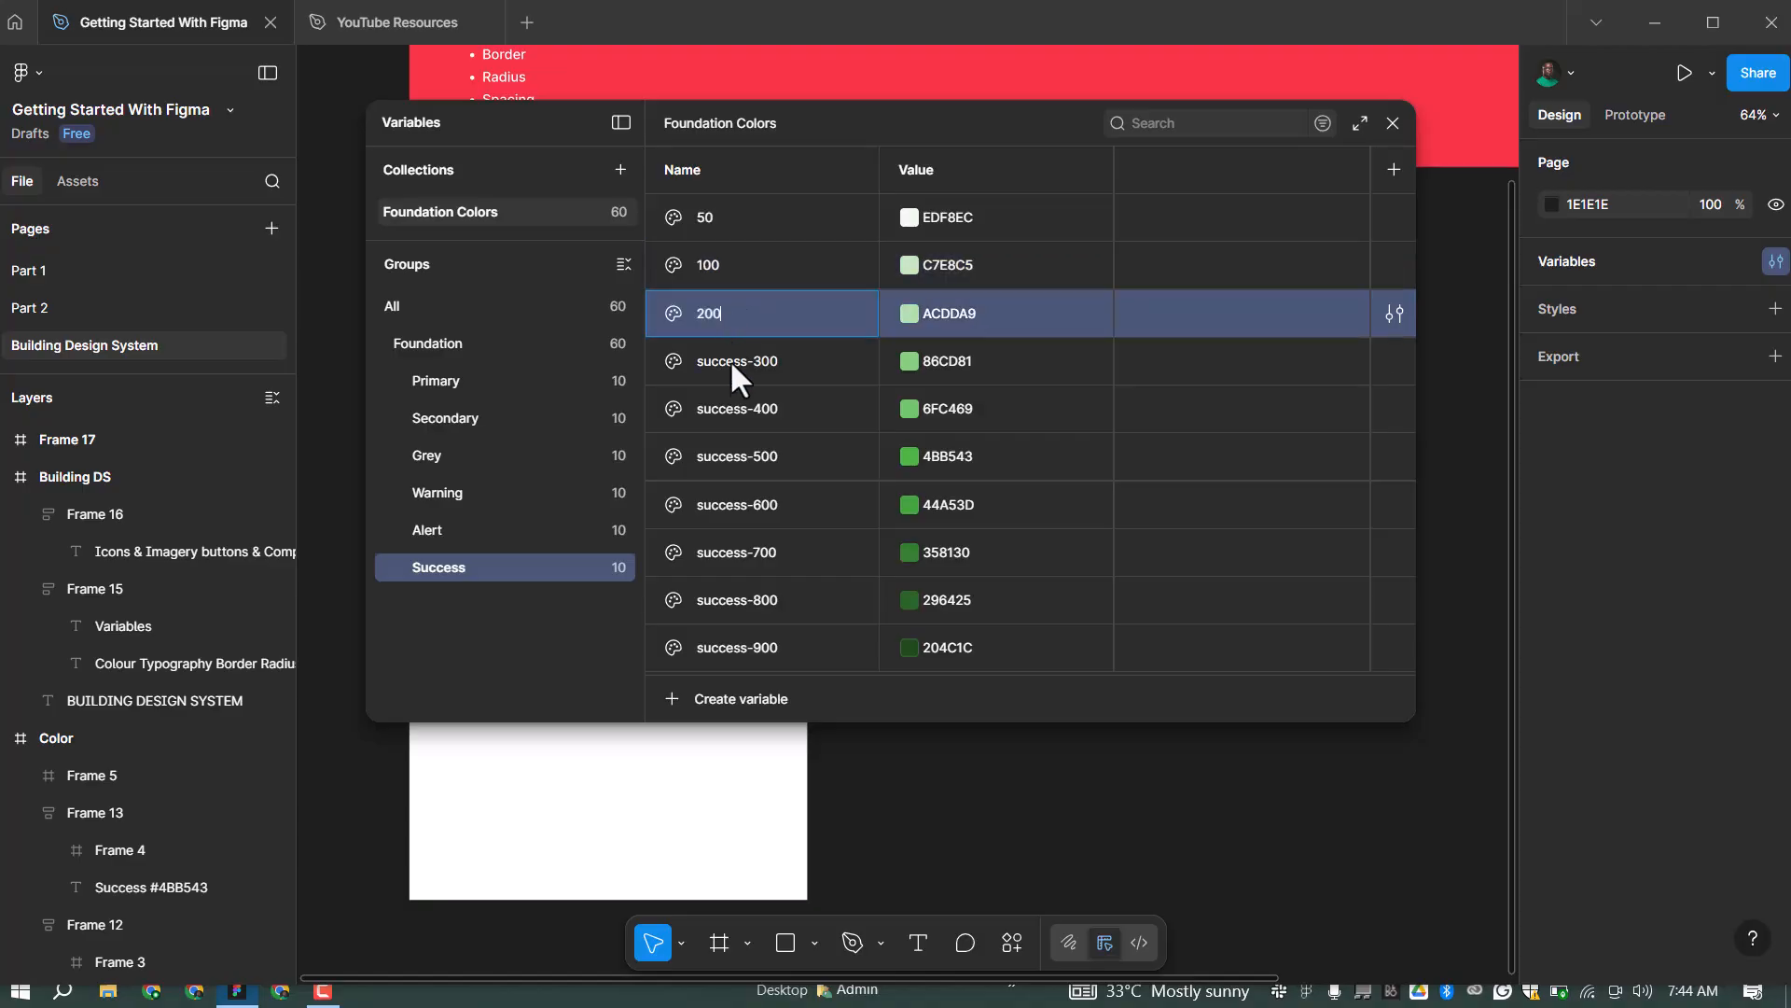
Rename the variables success-300, success-400 and success-500 to 300, 400 and 500
double_click(729, 360)
text(300)
double_click(735, 403)
text(400)
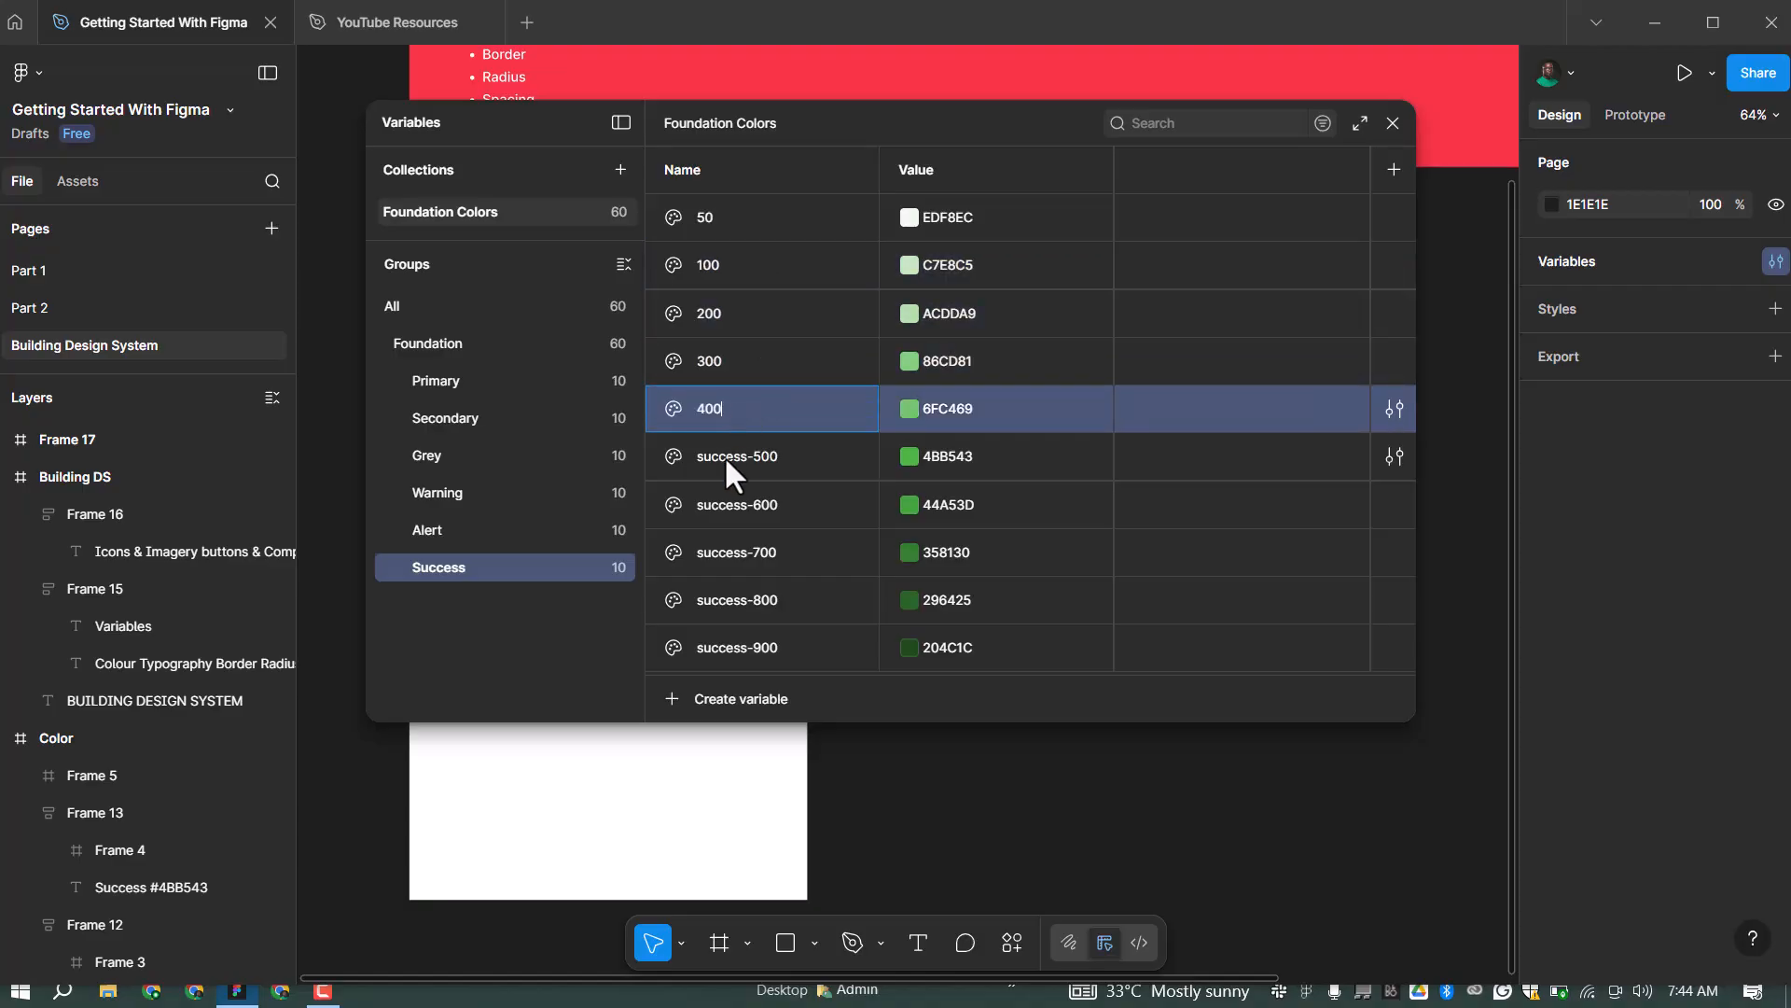
double_click(724, 455)
text(500)
Rename the variables success-600 through success-900 to 600, 700, 800 and 900
double_click(731, 506)
text(600)
double_click(731, 549)
text(700)
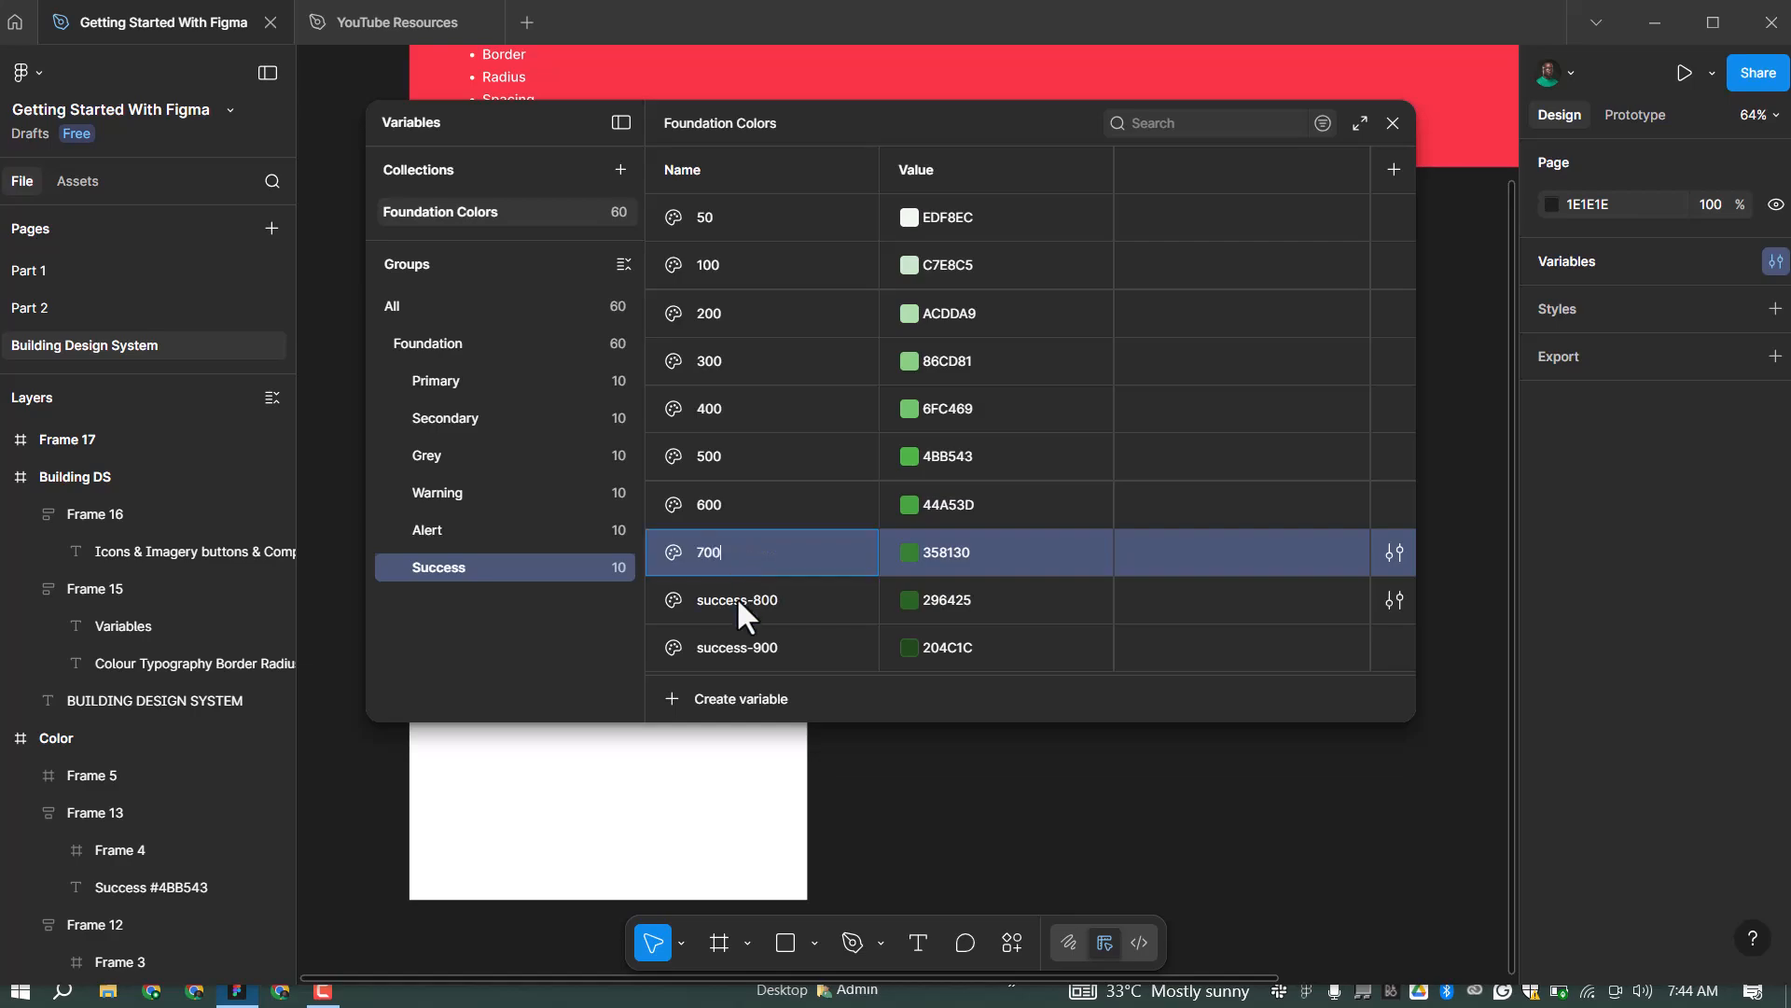
double_click(736, 596)
text(800)
double_click(733, 644)
text(900)
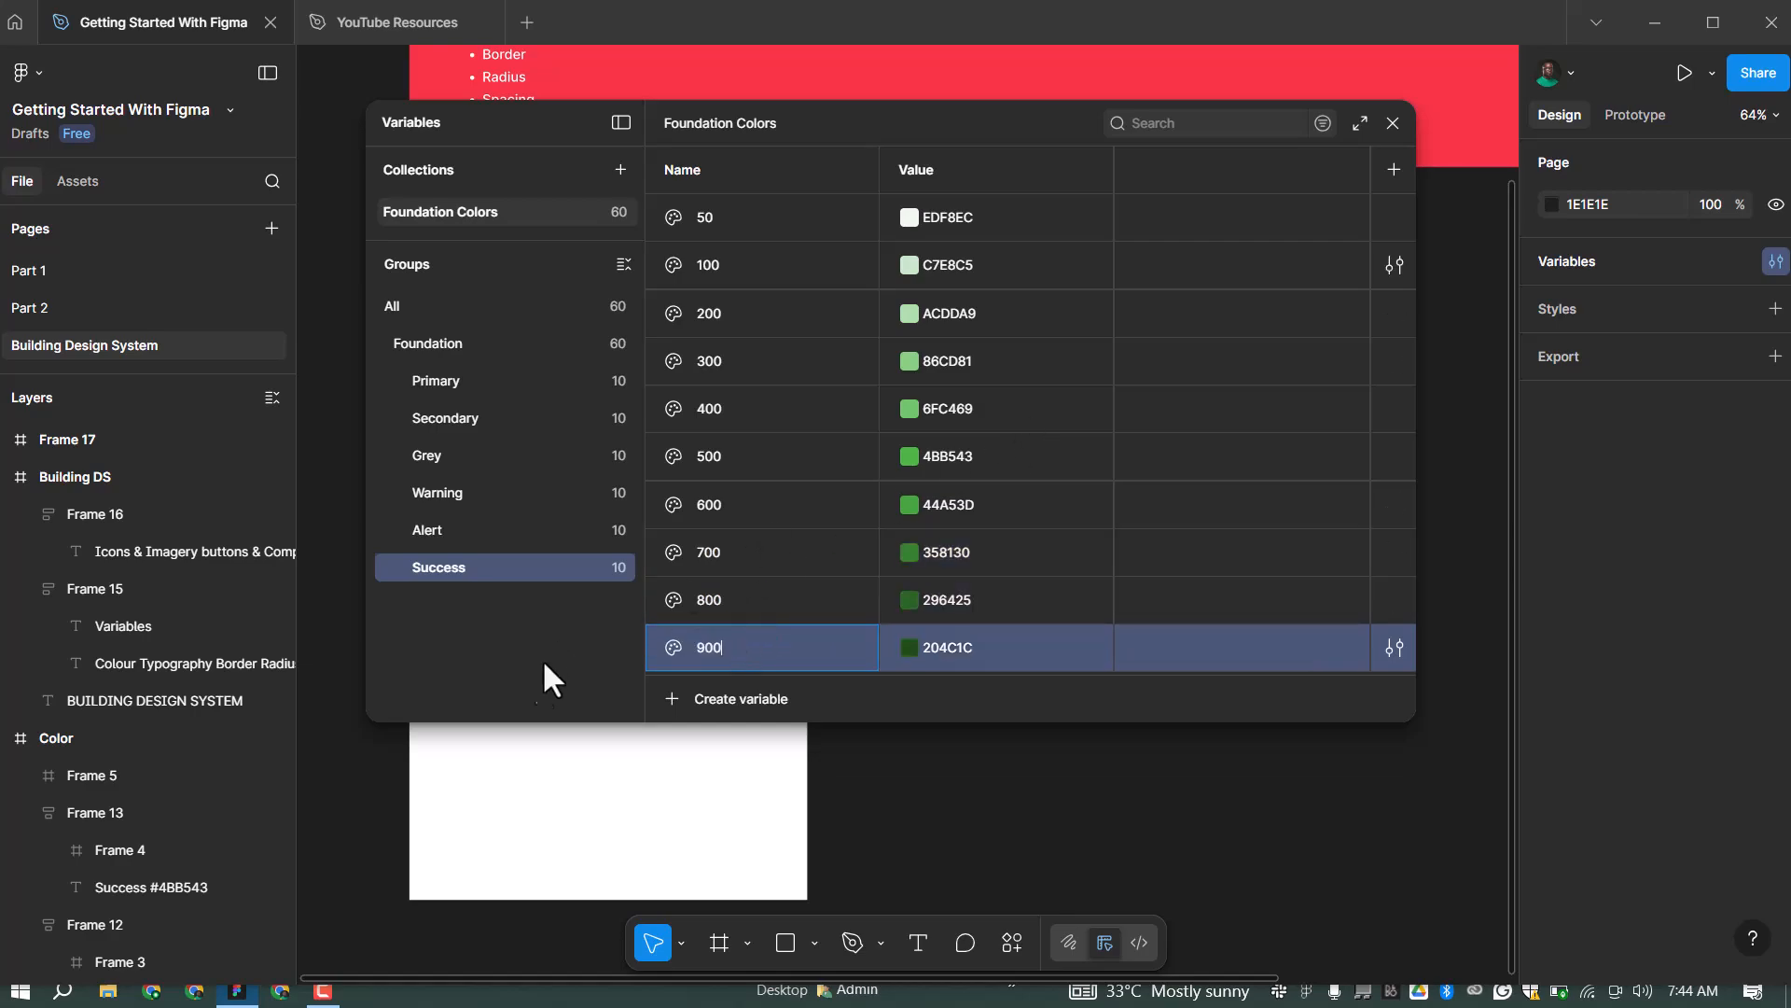
key(Return)
Turn off every colour scope option, including Show in all supported properties, for the Primary group's variable 50
click(478, 379)
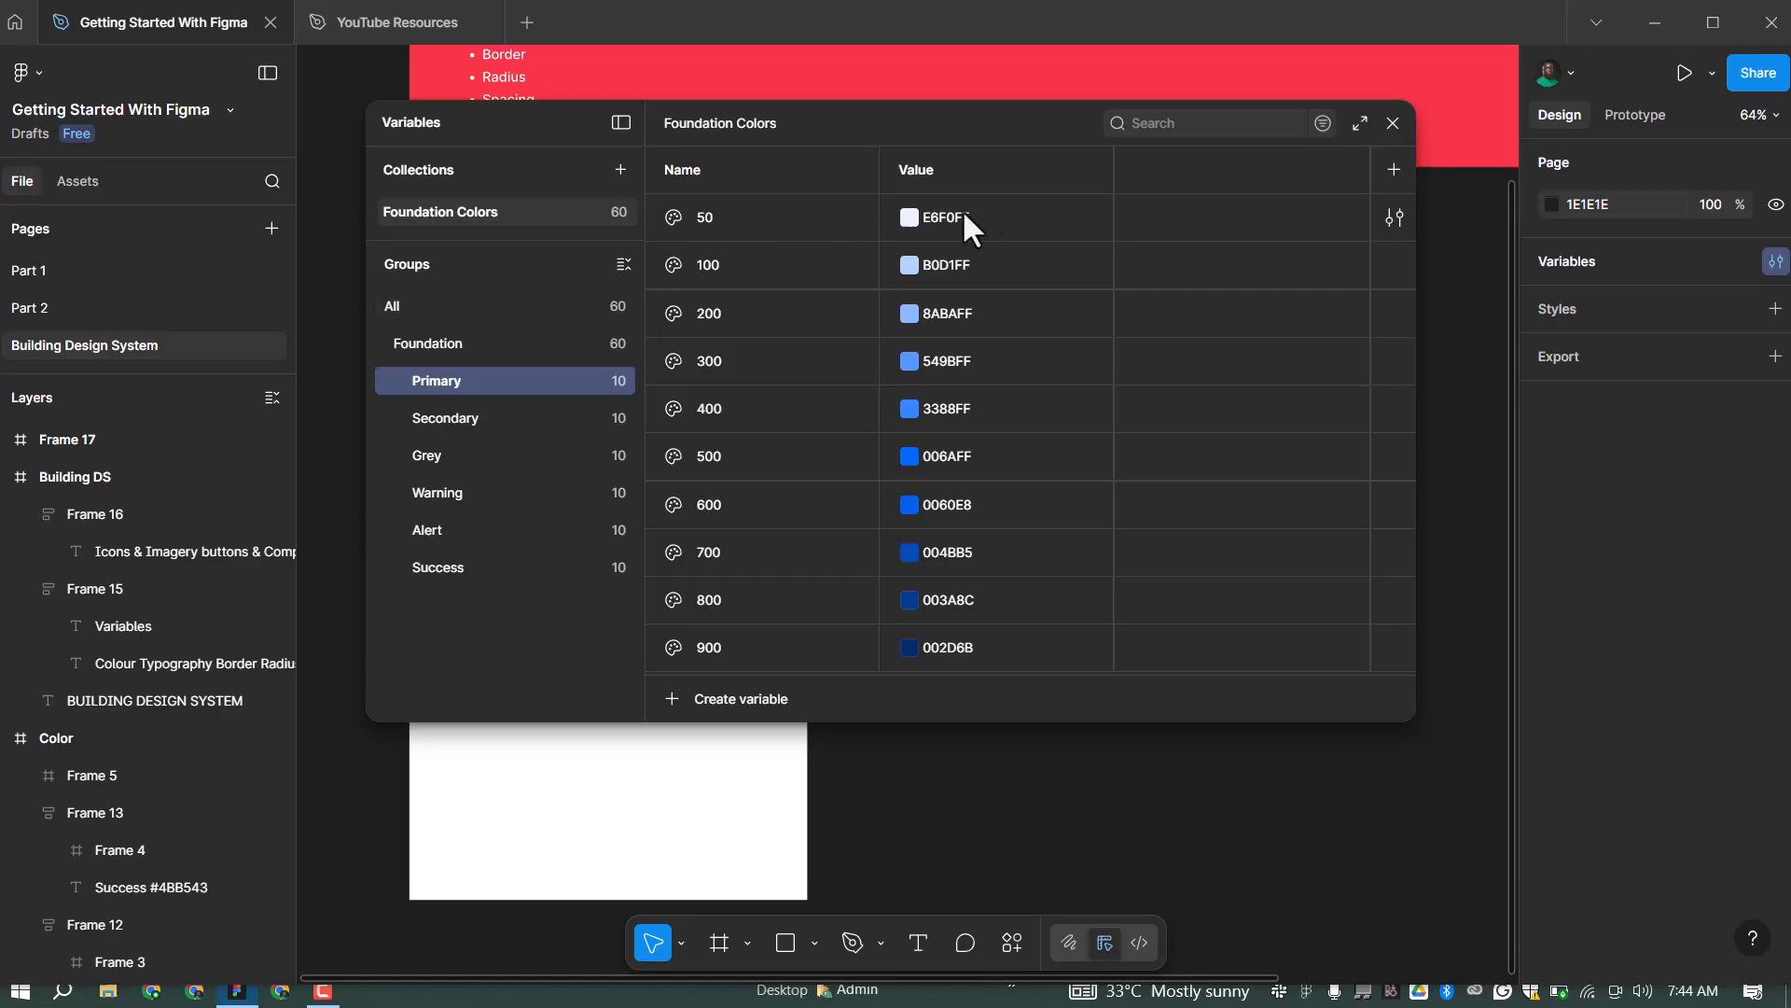
click(1393, 218)
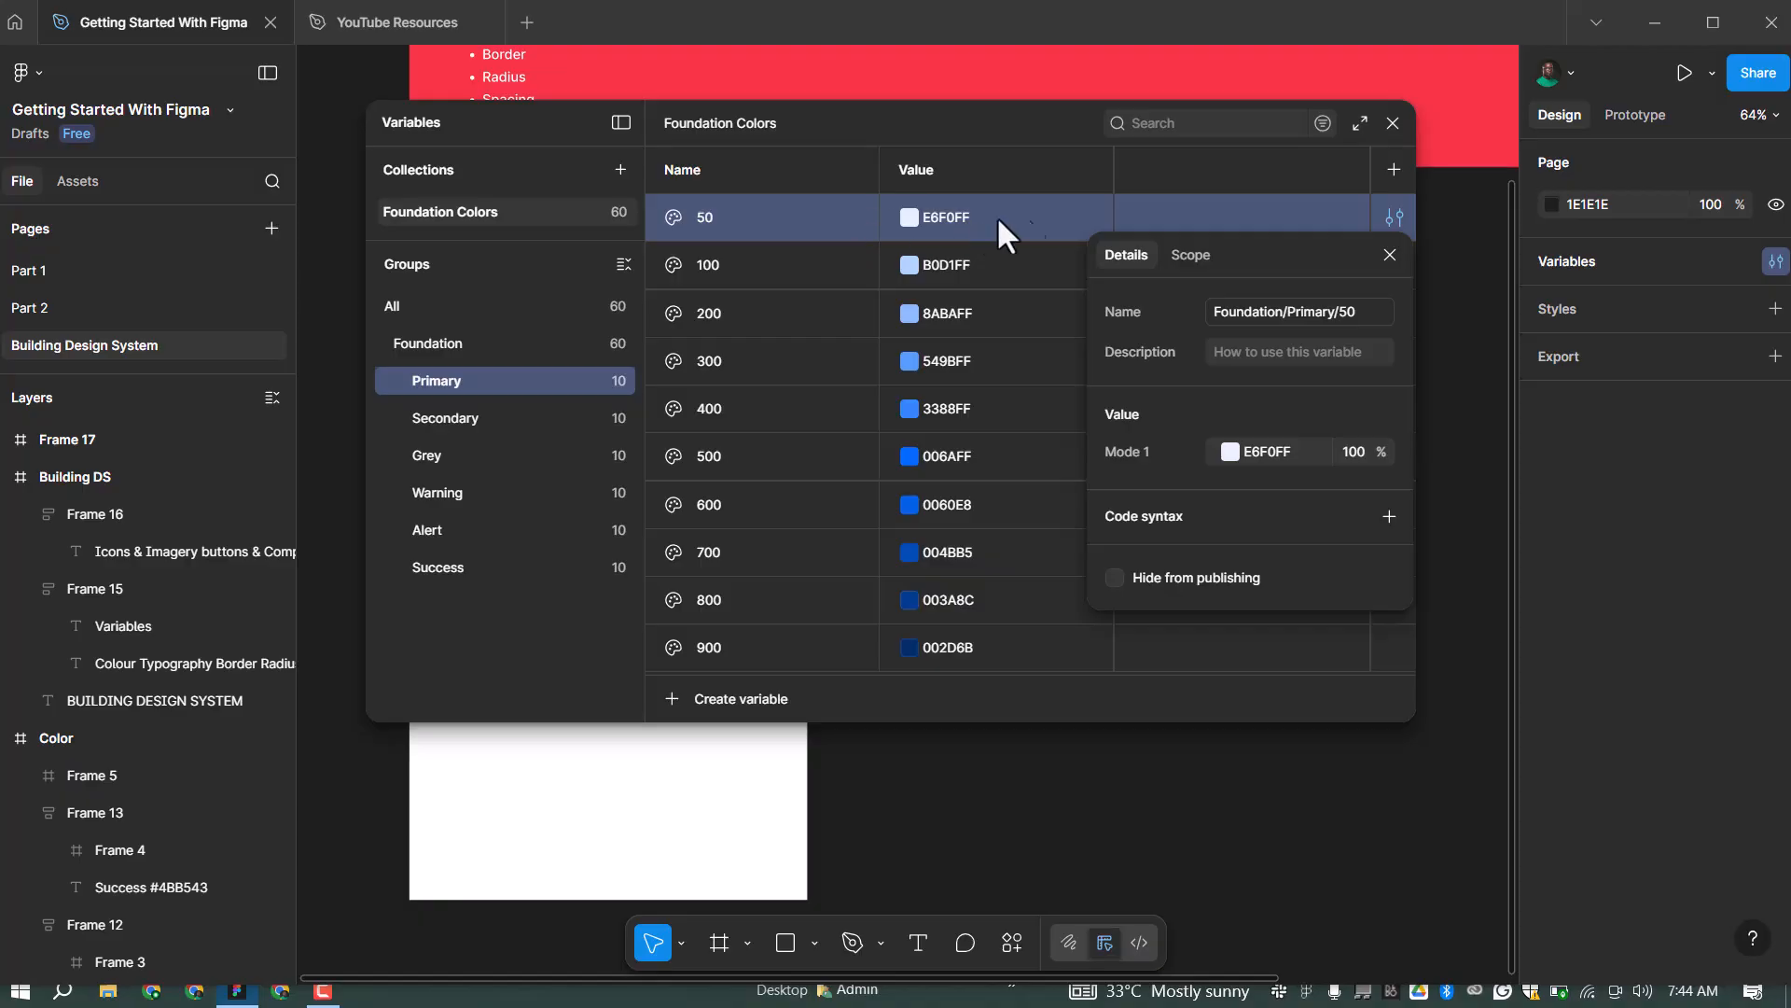
click(1394, 212)
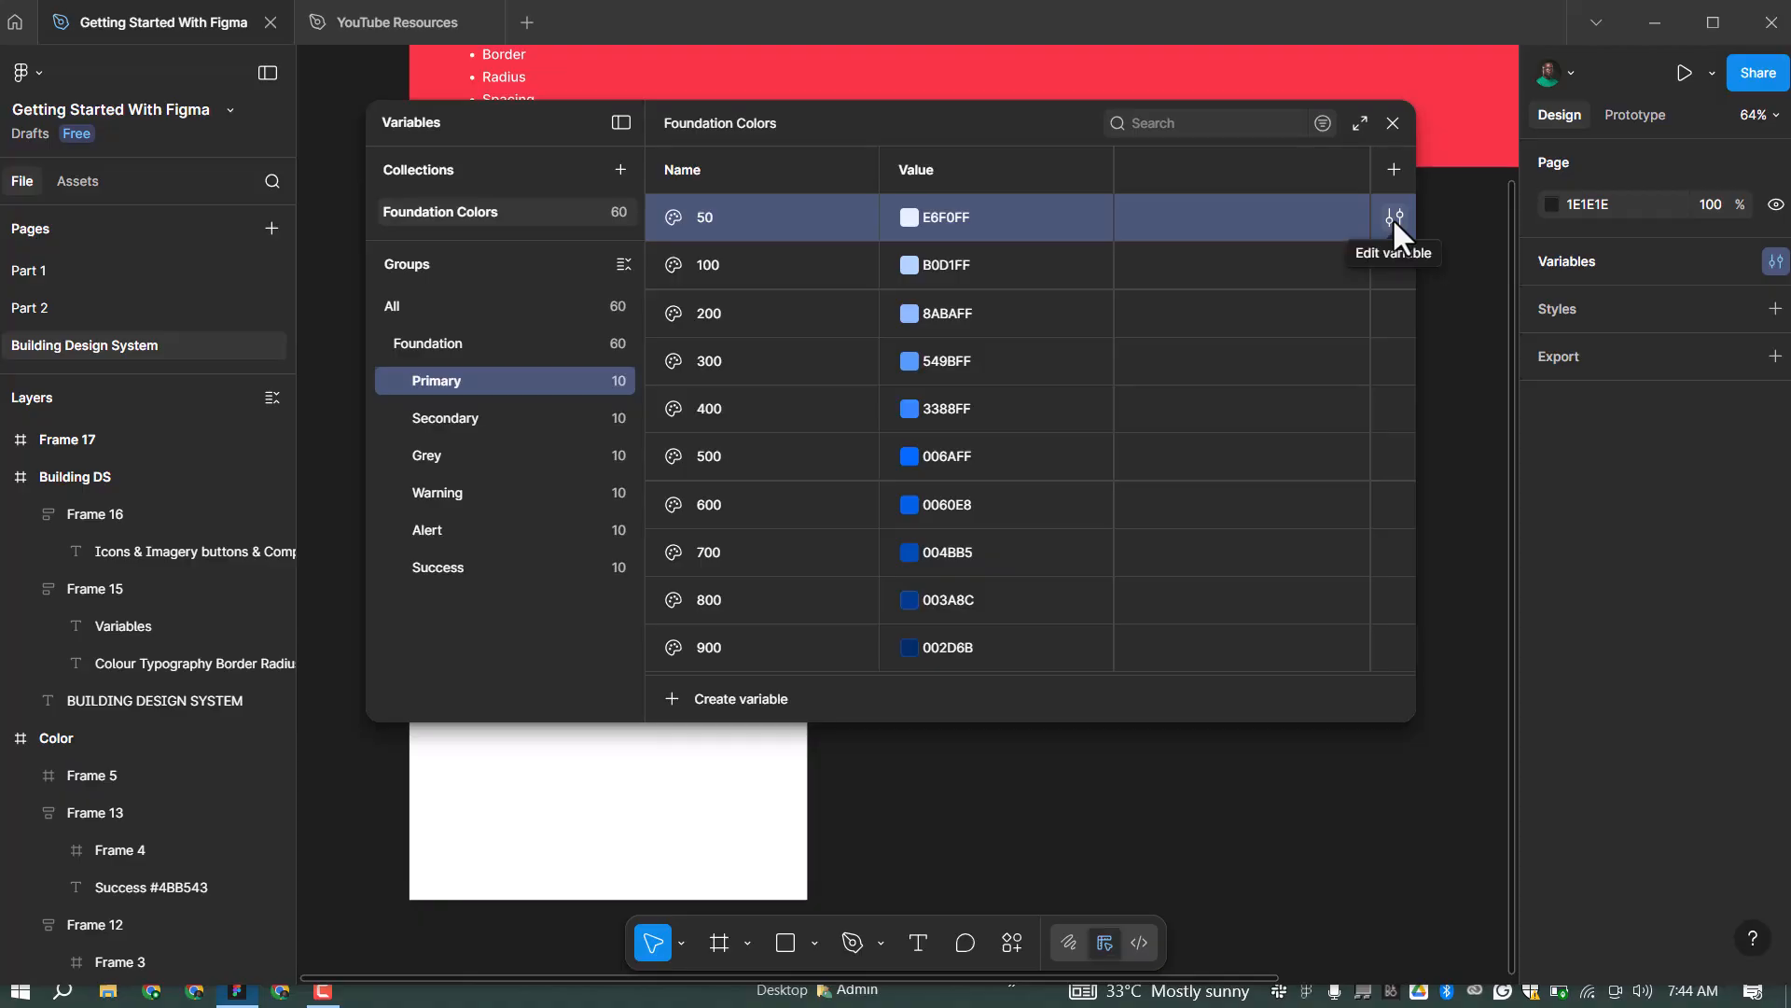
click(1394, 216)
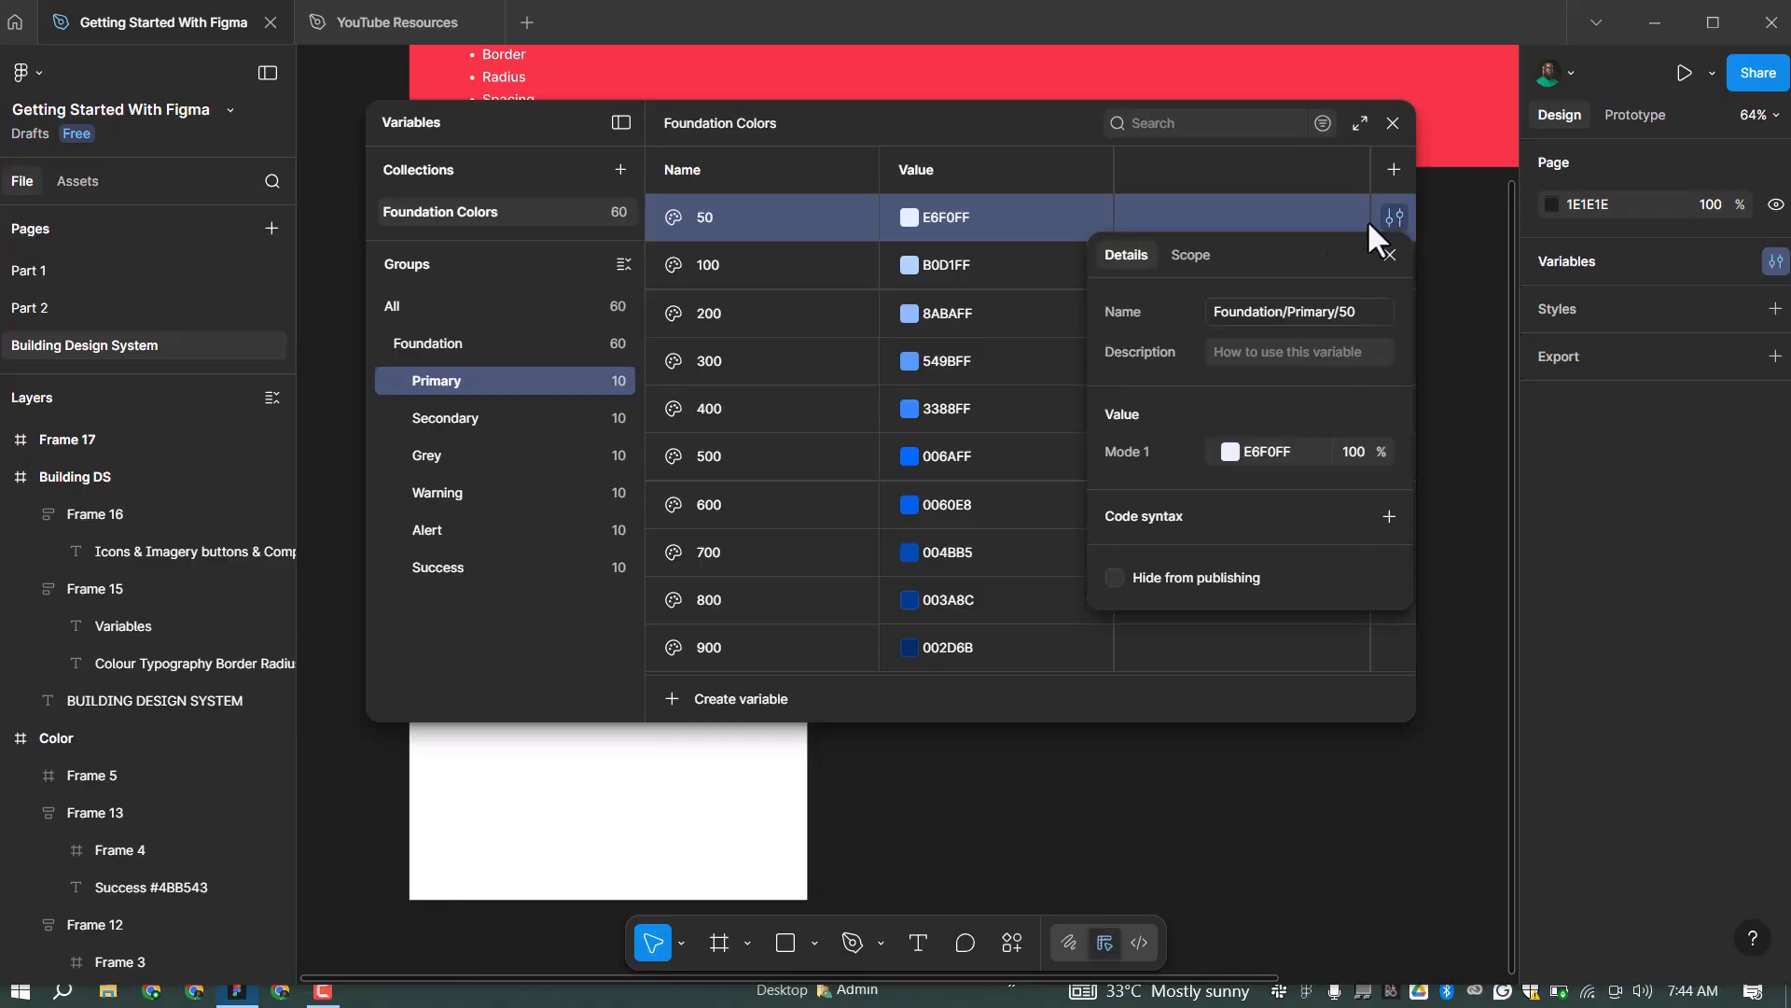
click(1191, 260)
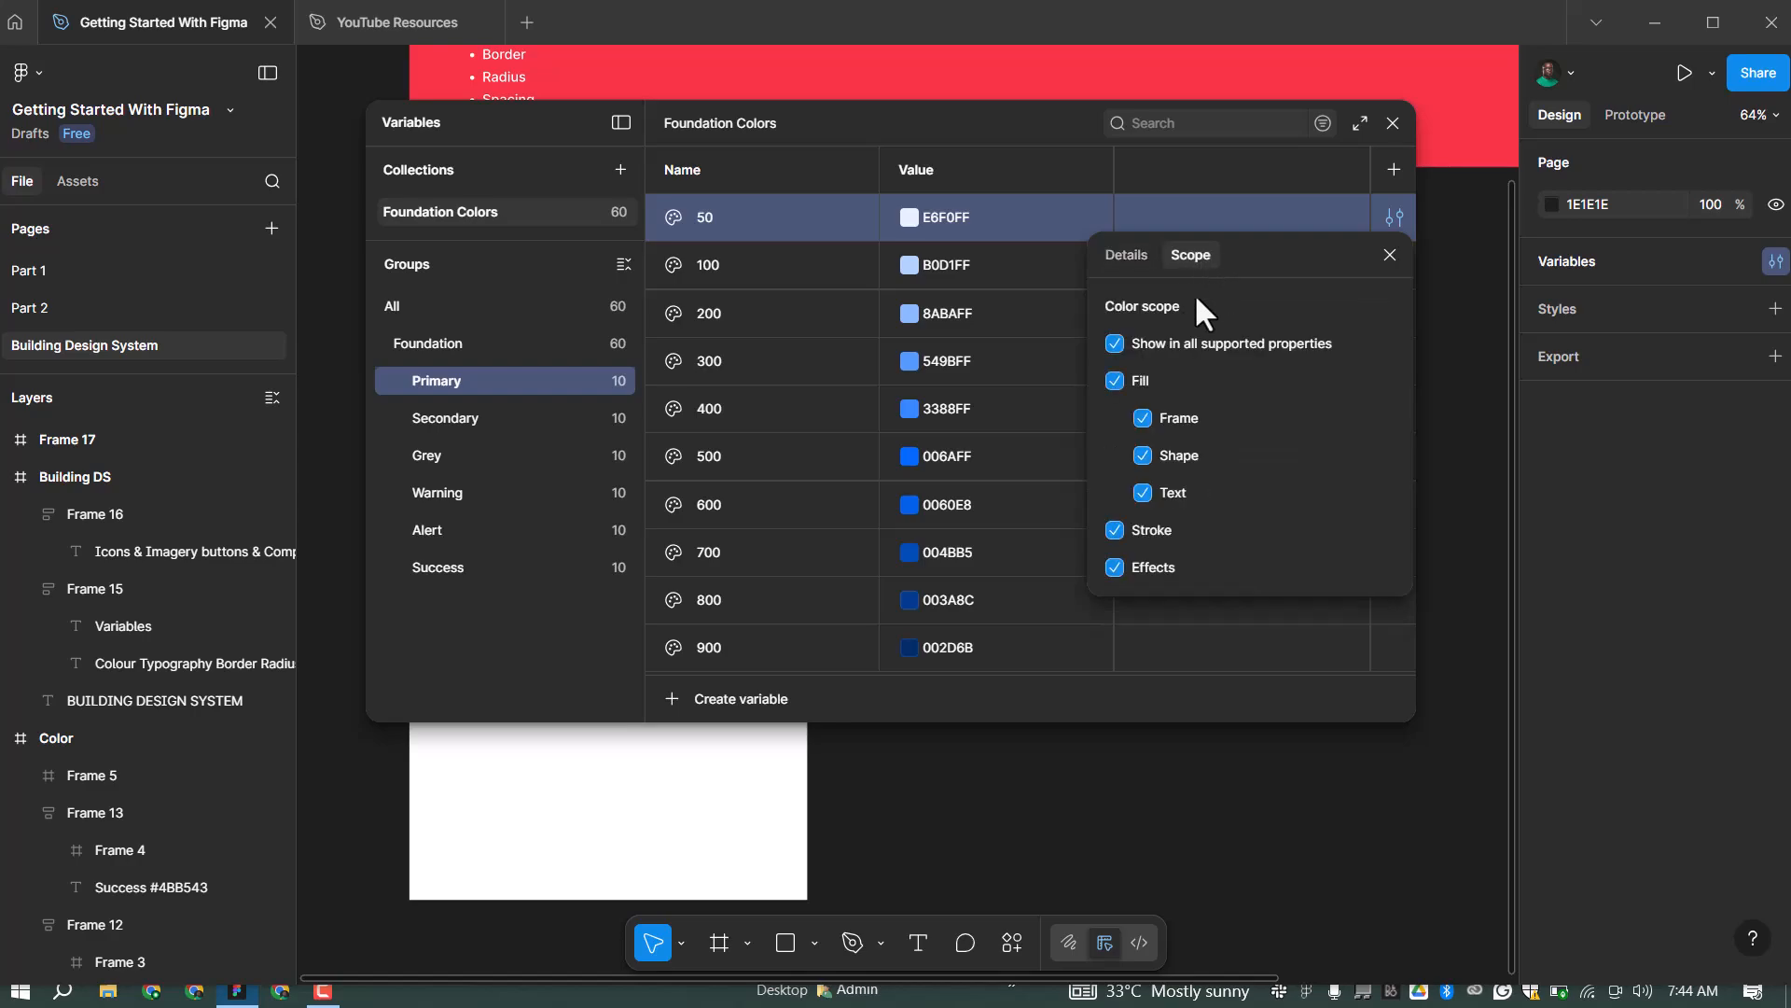
click(1115, 343)
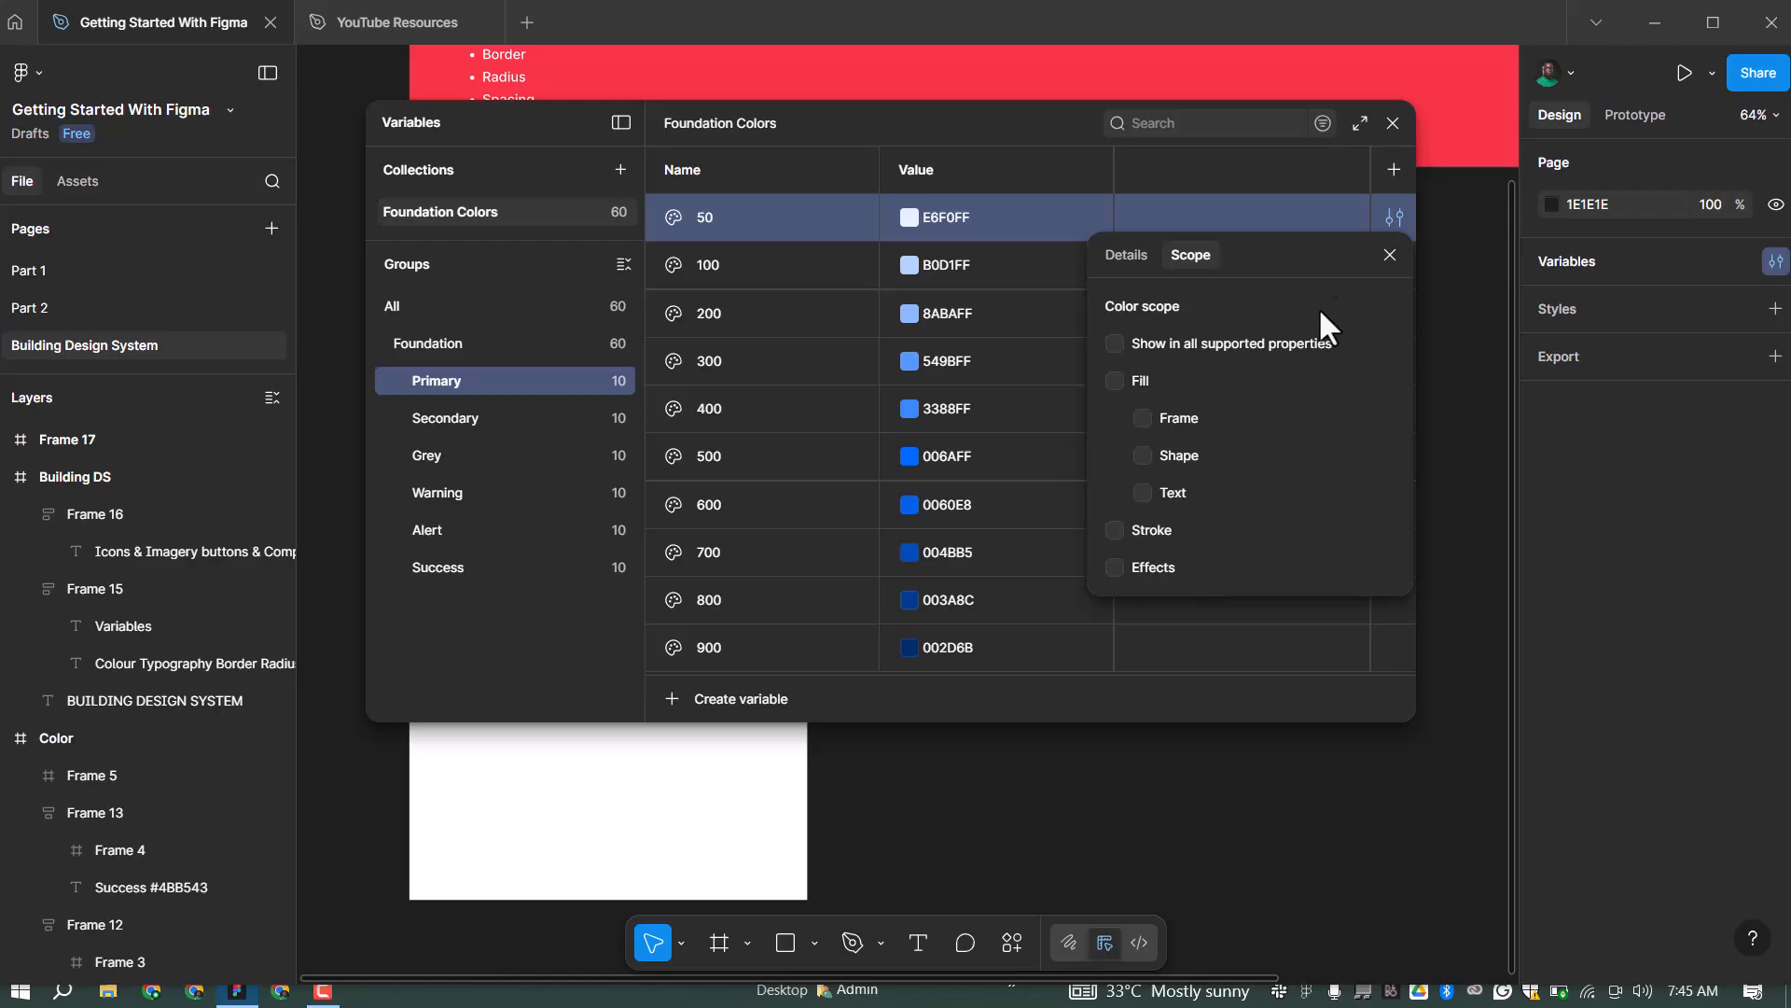
click(1389, 256)
Turn off every colour scope option for the Primary group's variable 100
click(1393, 267)
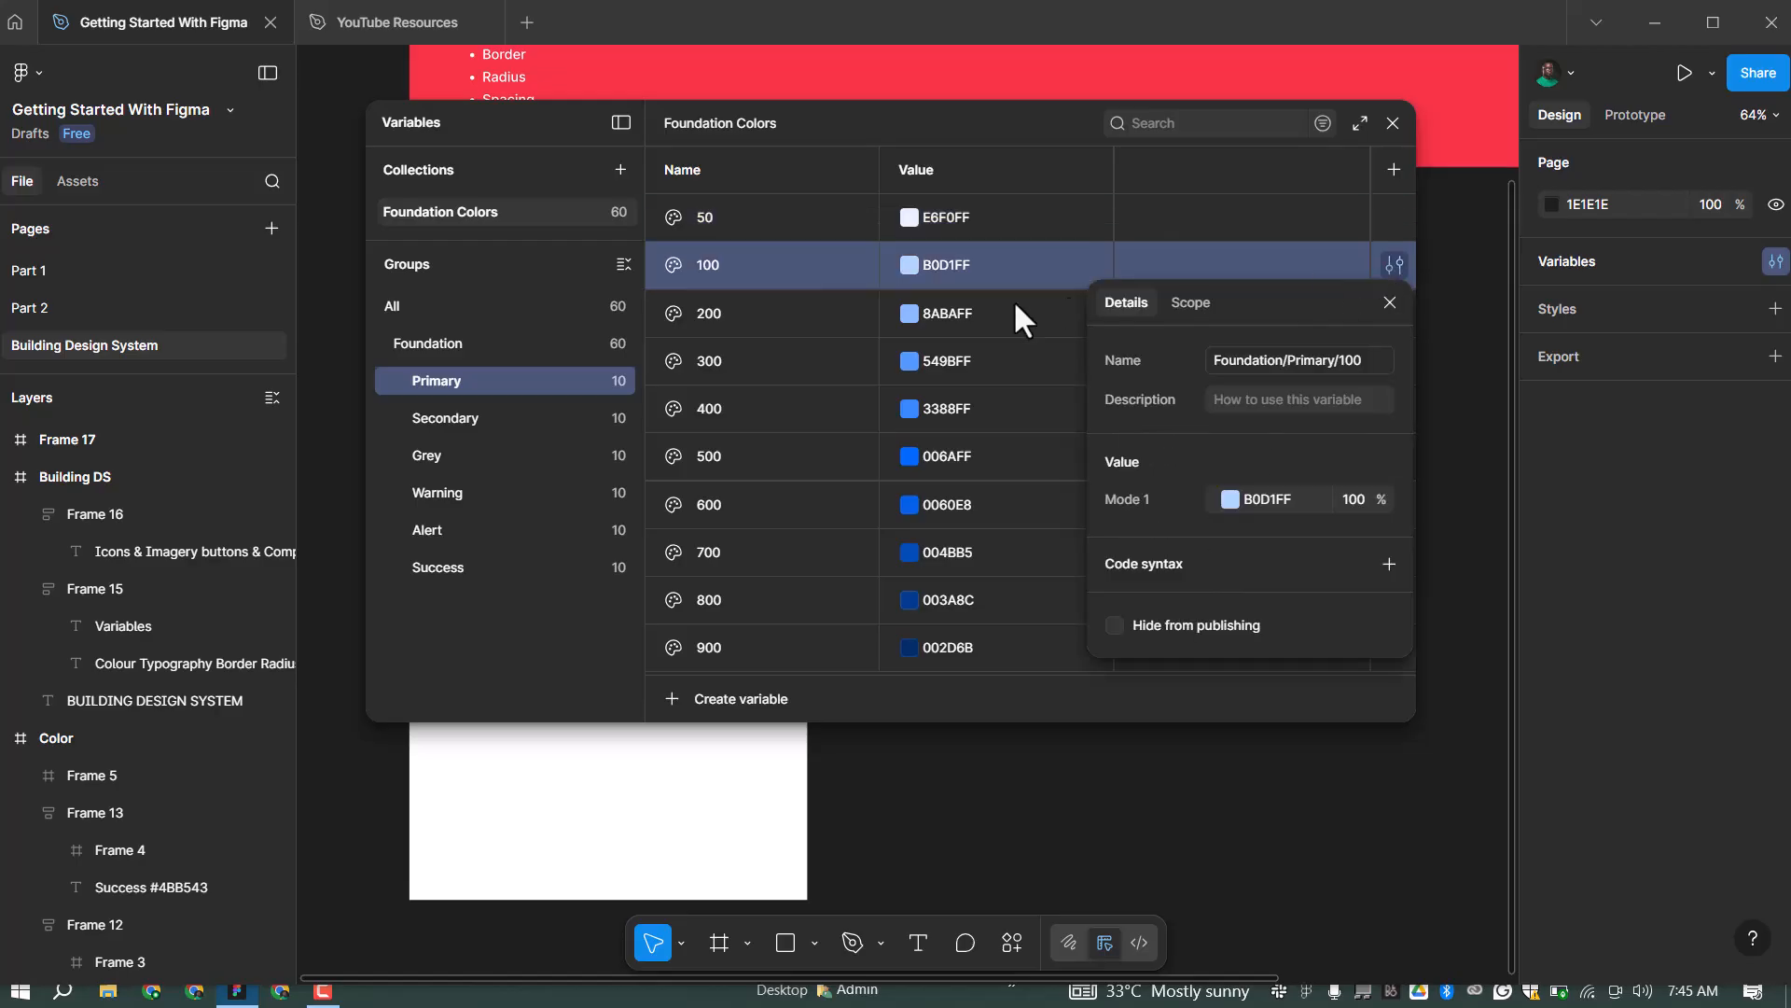
click(1191, 304)
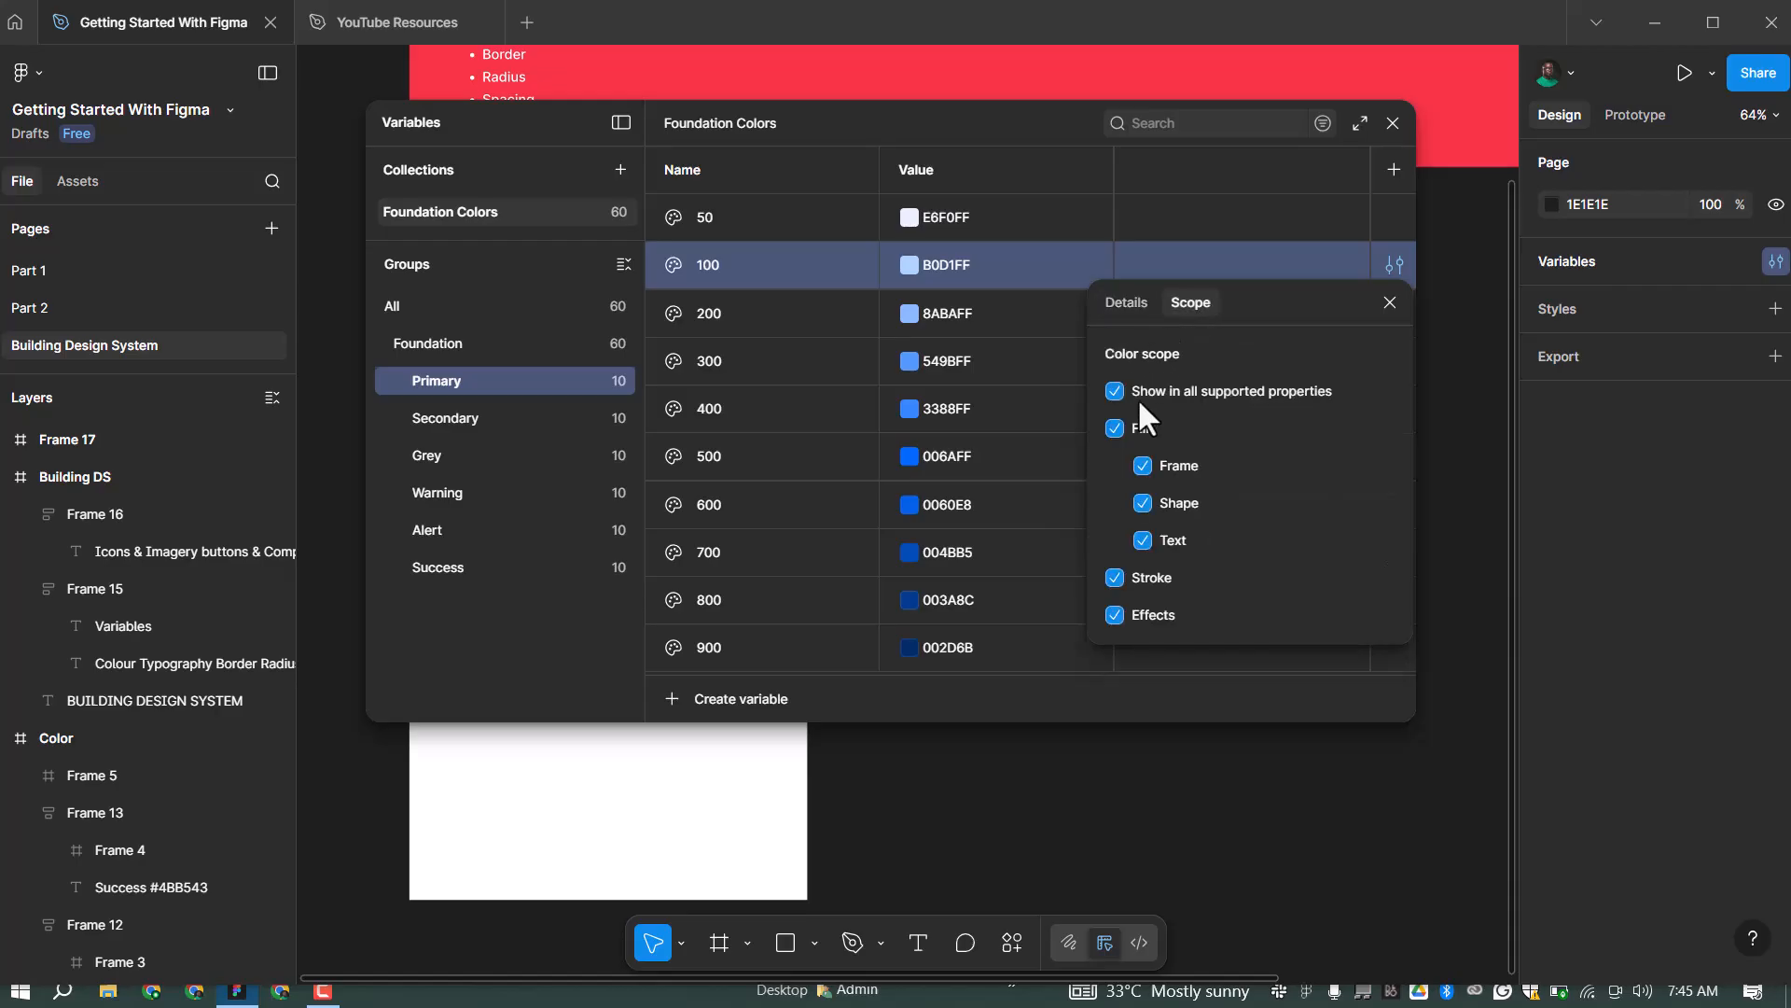
click(1390, 302)
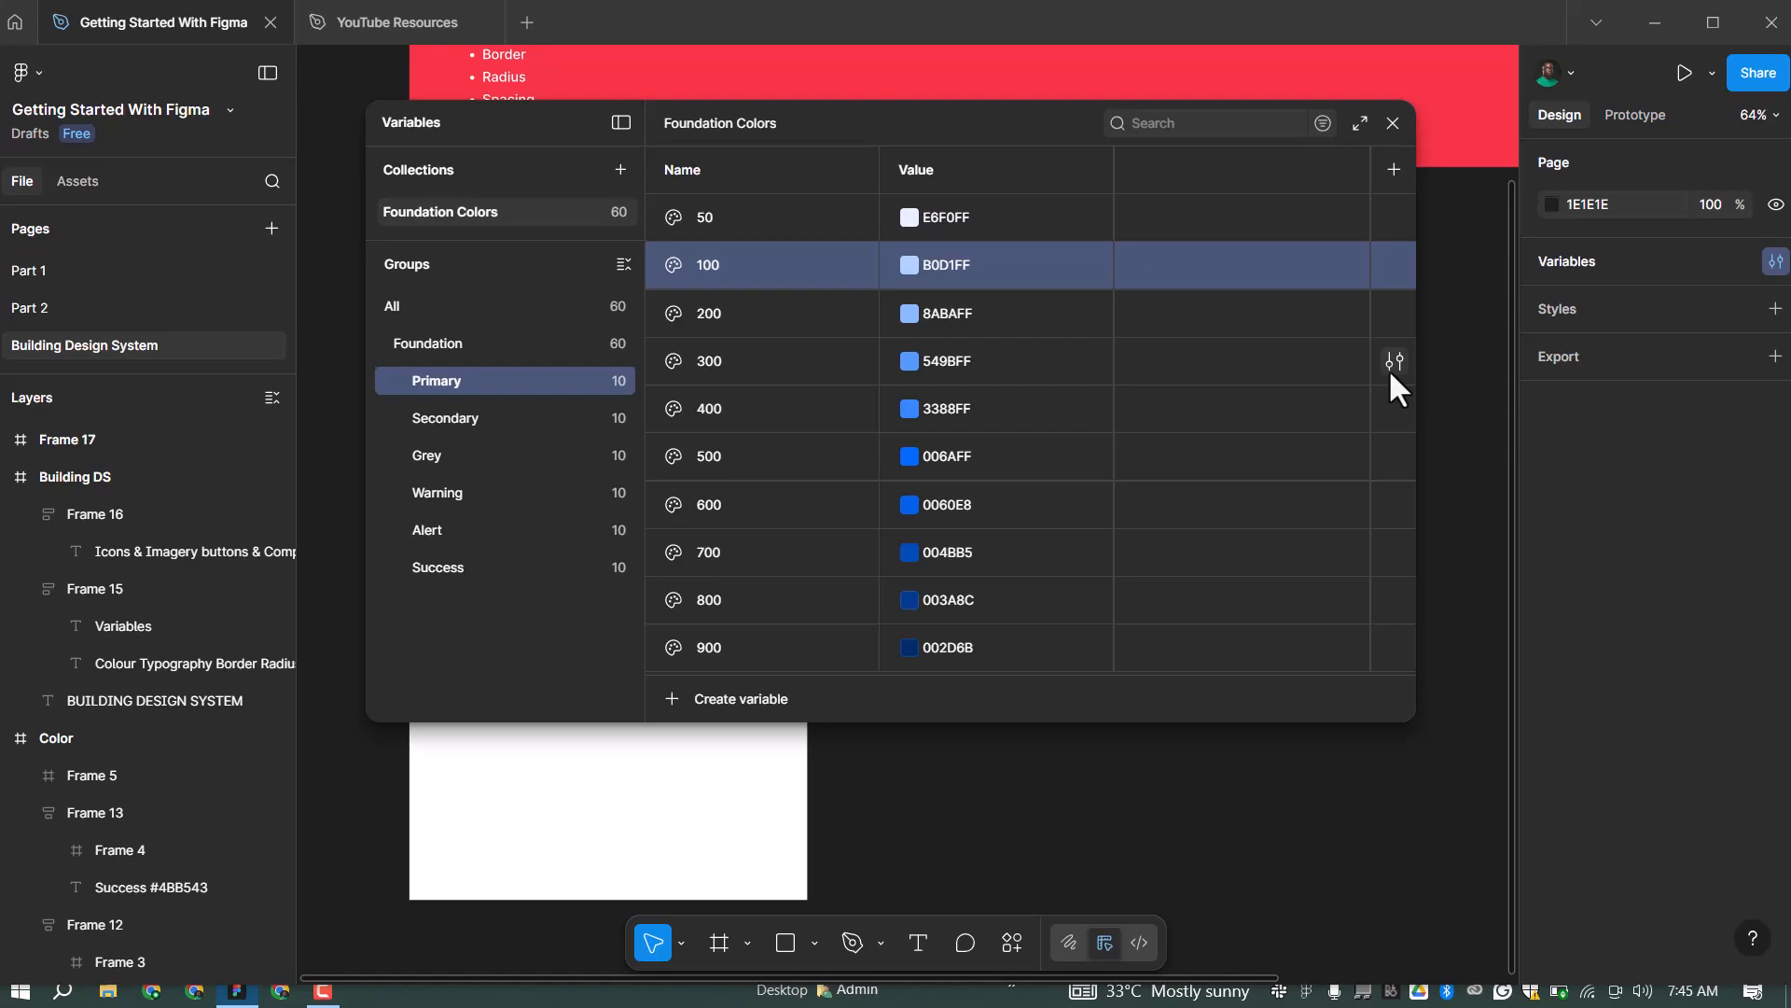
Turn off every colour scope option for the Primary group's variable 300
click(1394, 361)
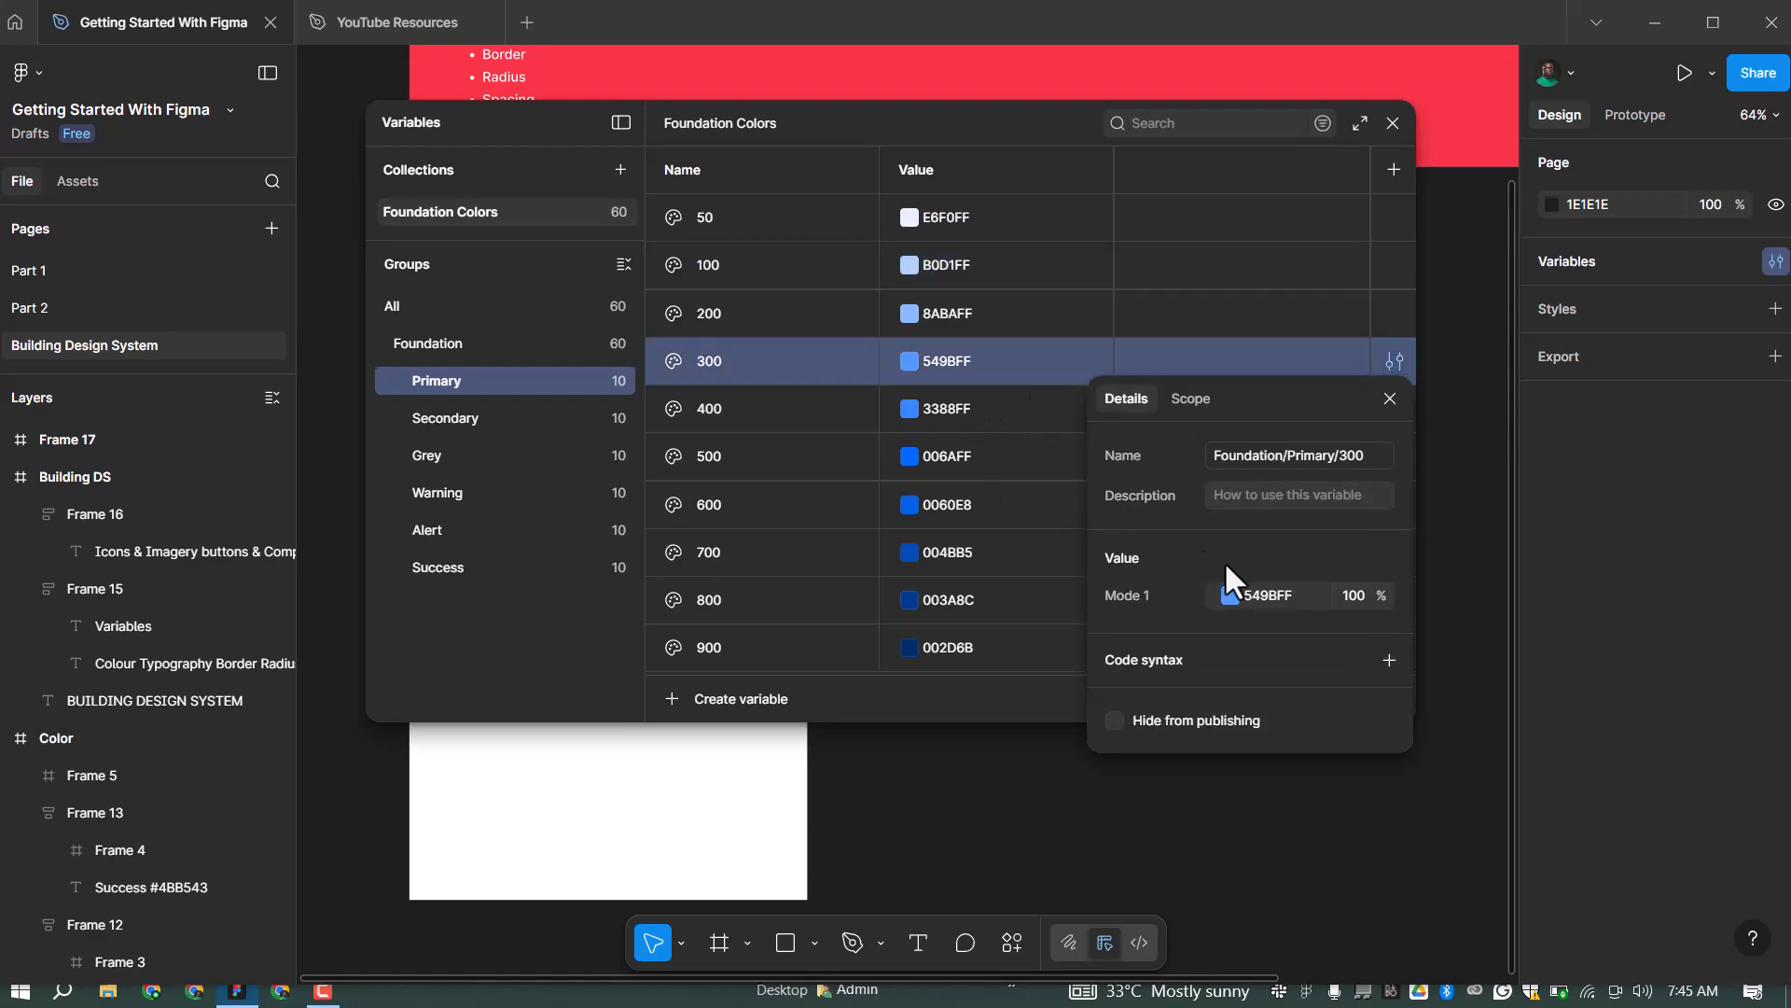
click(1196, 399)
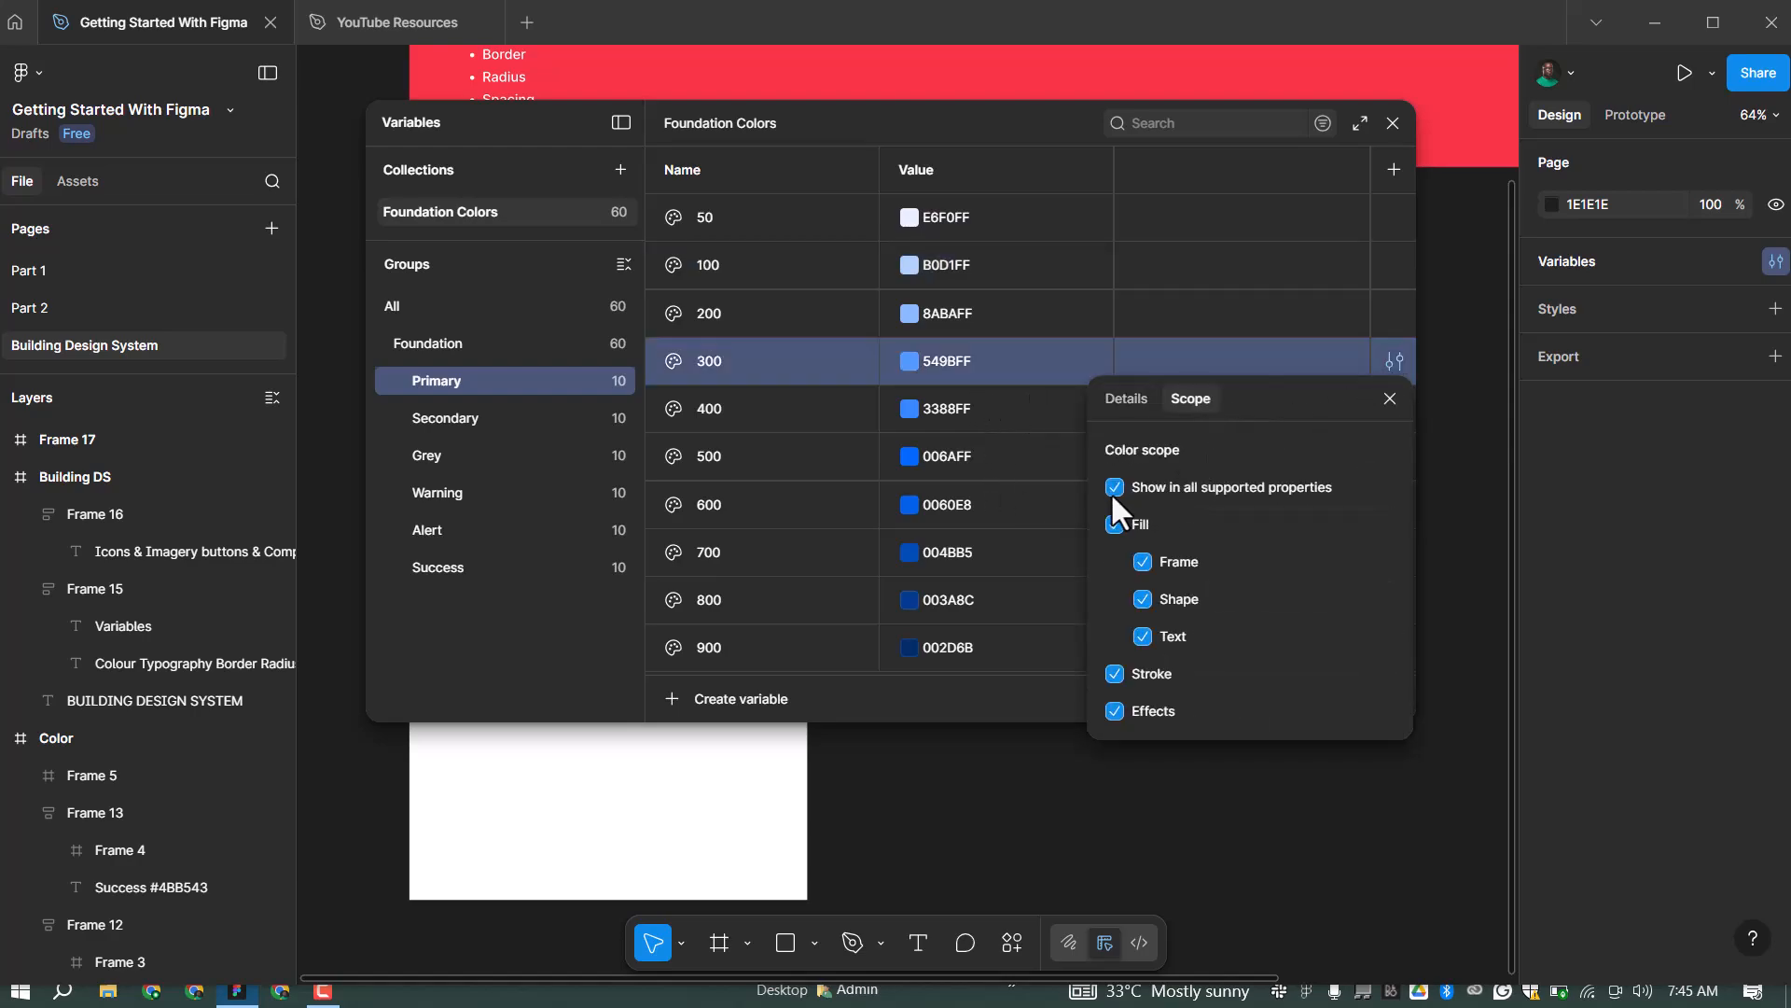
click(1114, 488)
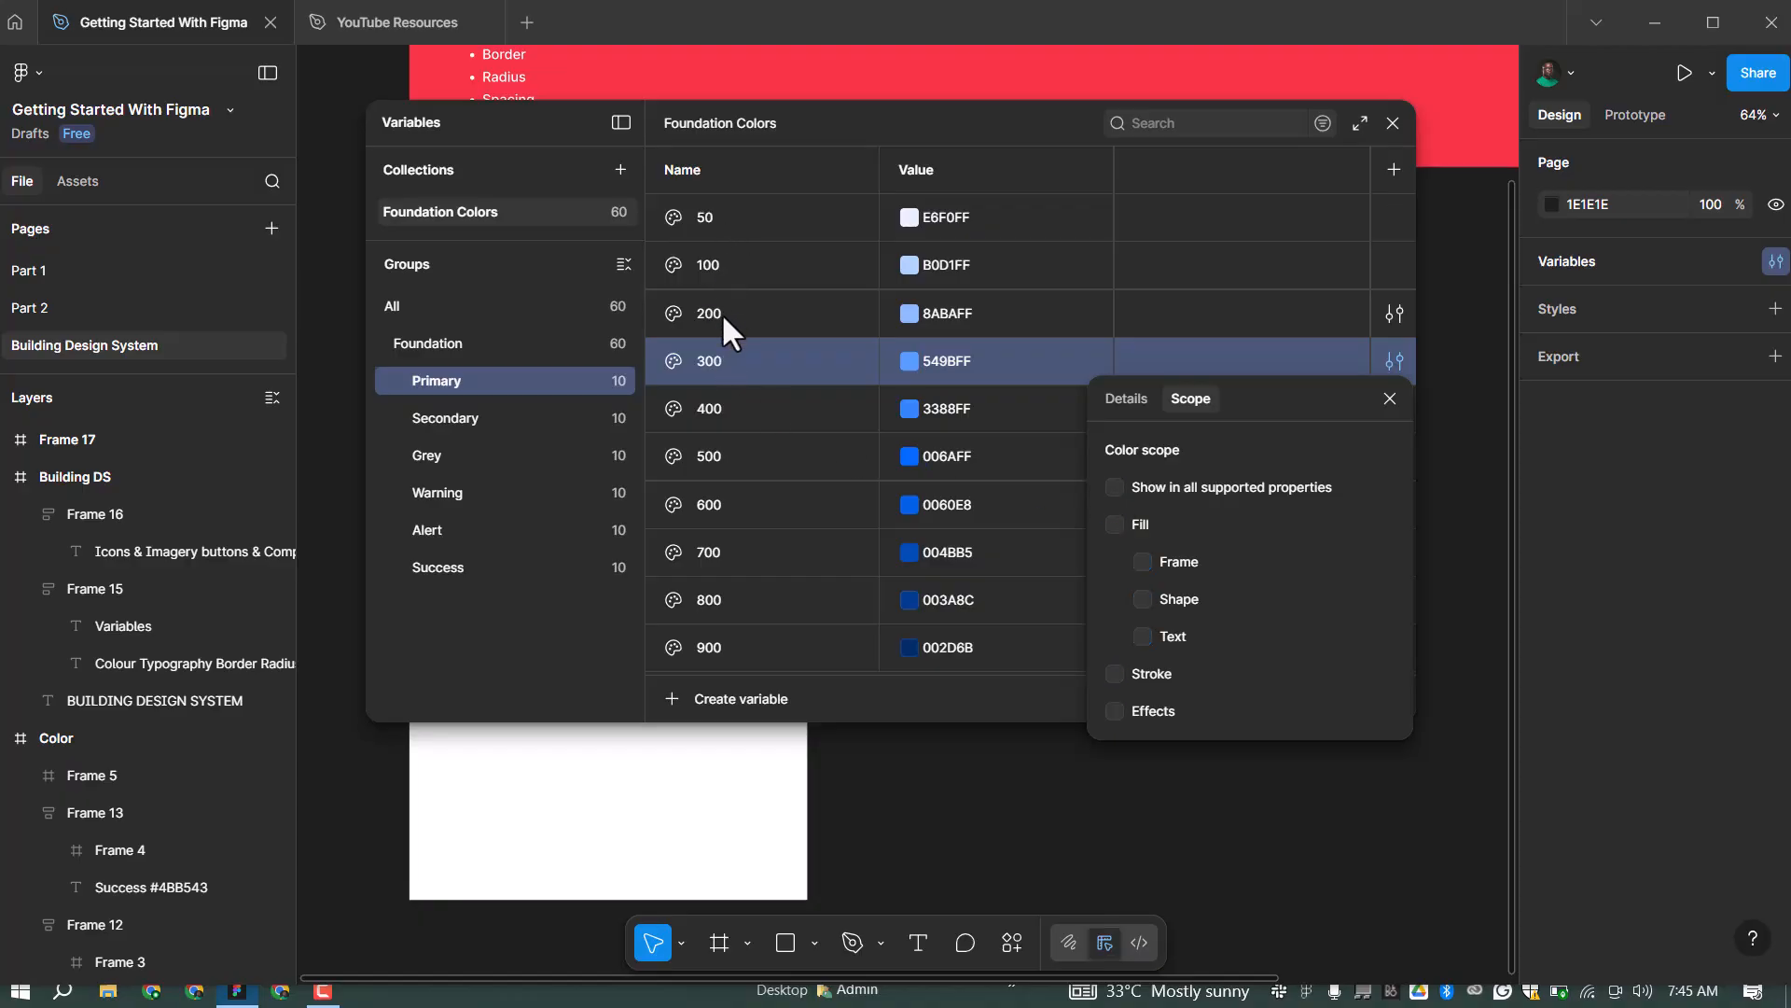
click(970, 763)
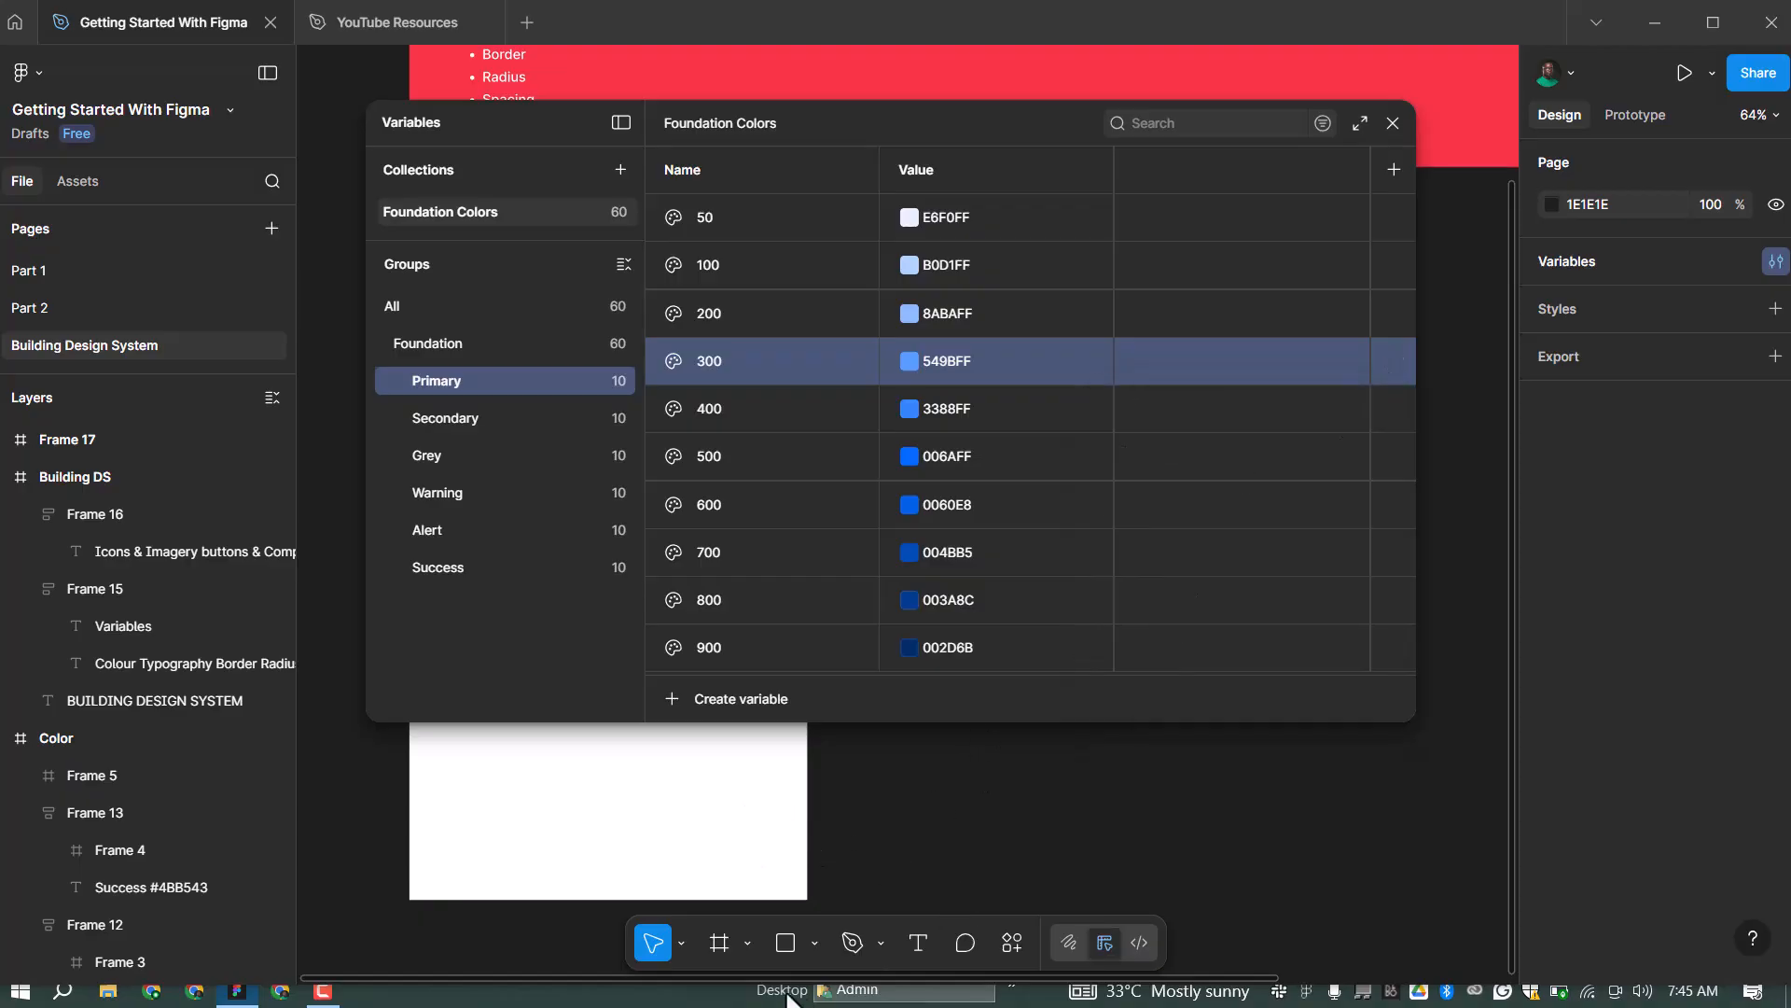
Draw a frame about 282 × 135 on the canvas and, with the variables window closed, move it just below Frame 17
key(f)
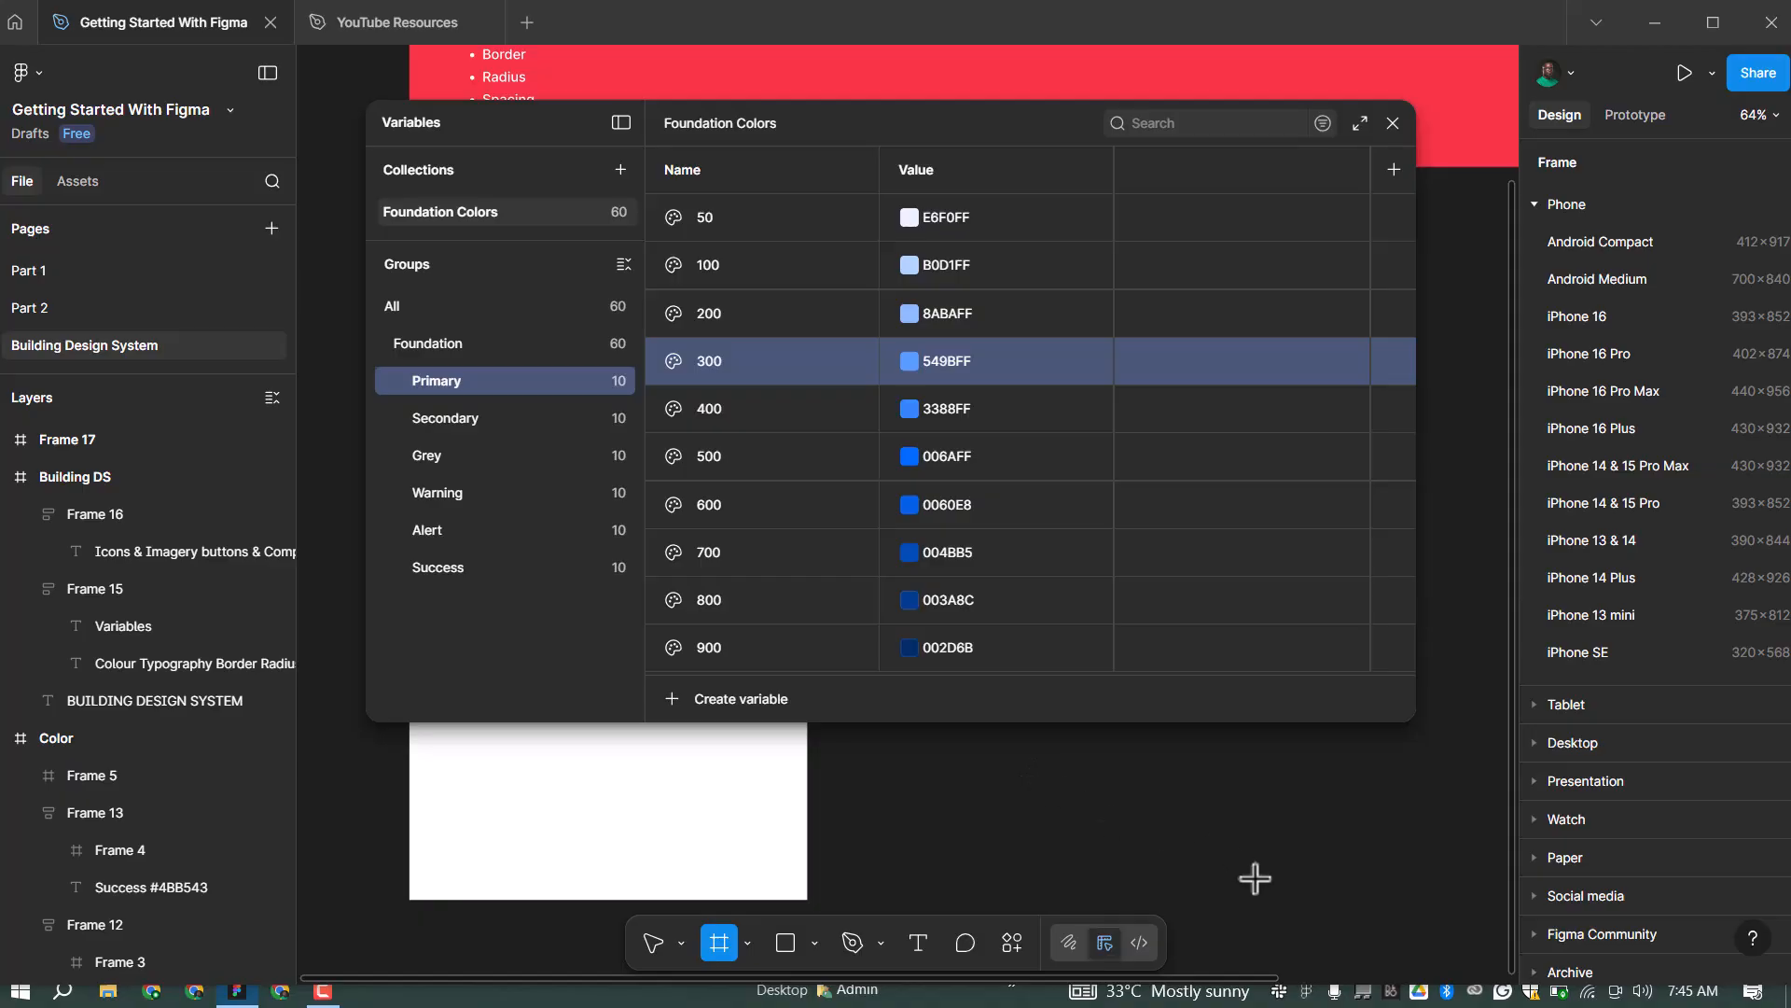
drag(1044, 778, 1255, 878)
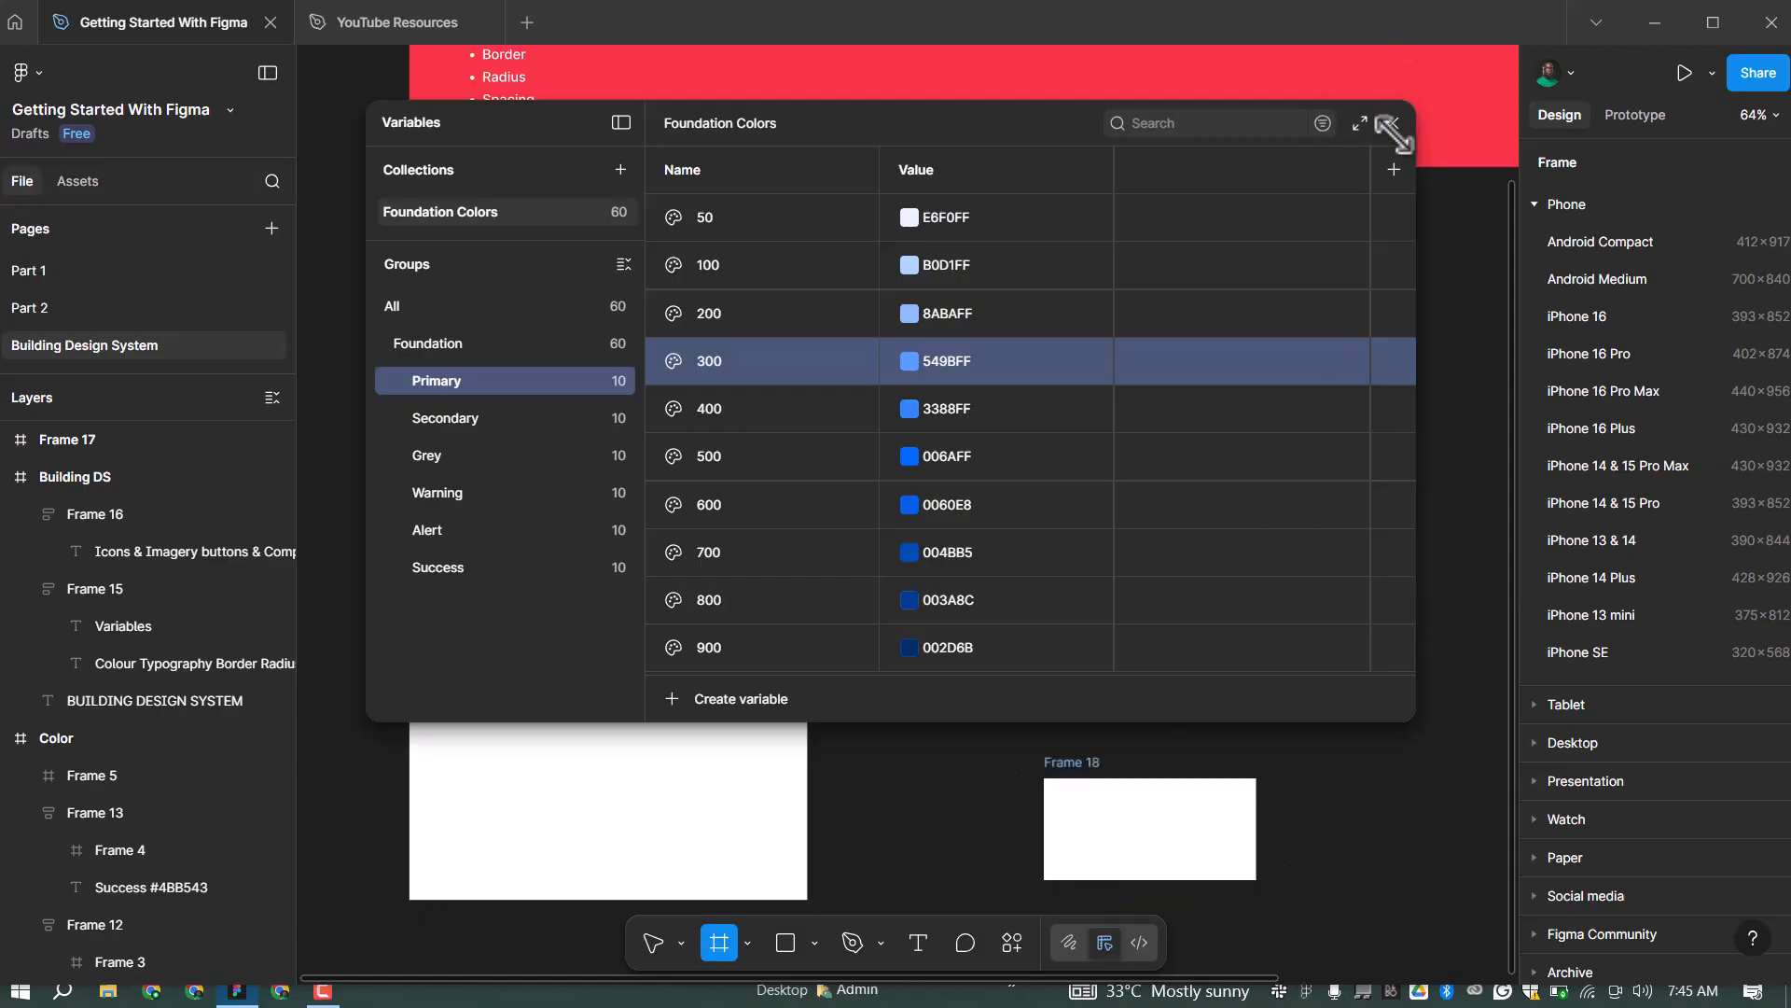
key(Escape)
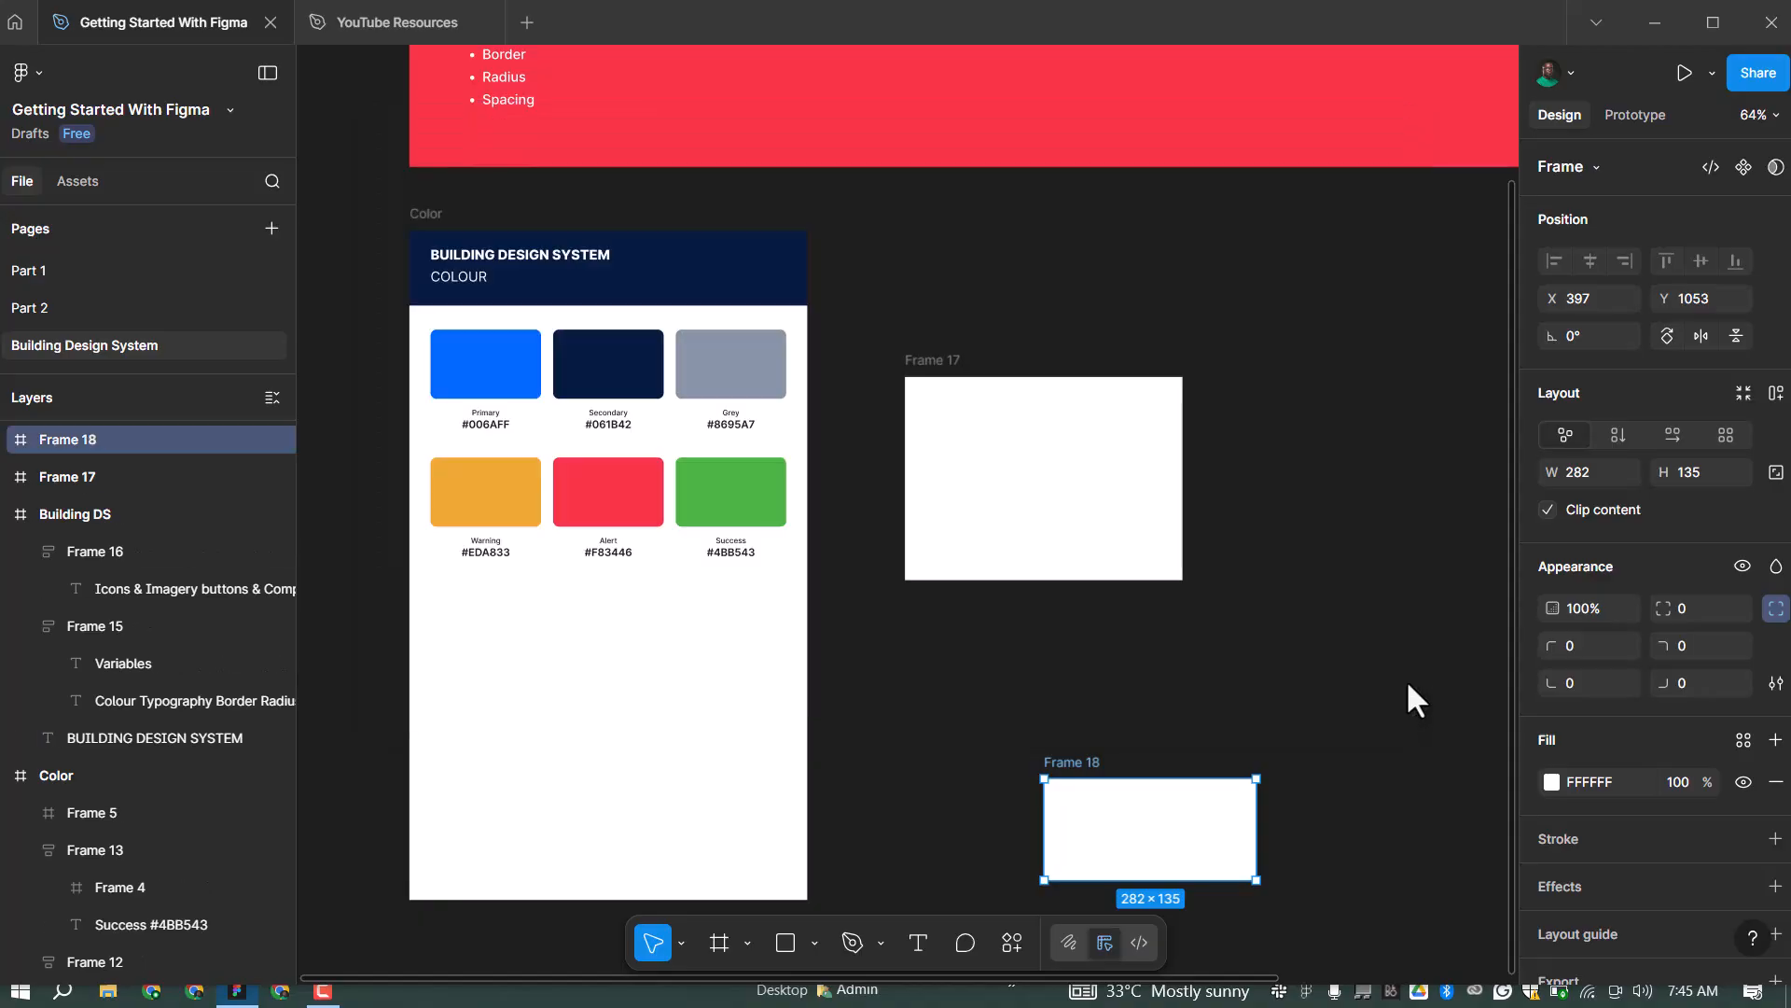
drag(1185, 853, 1184, 703)
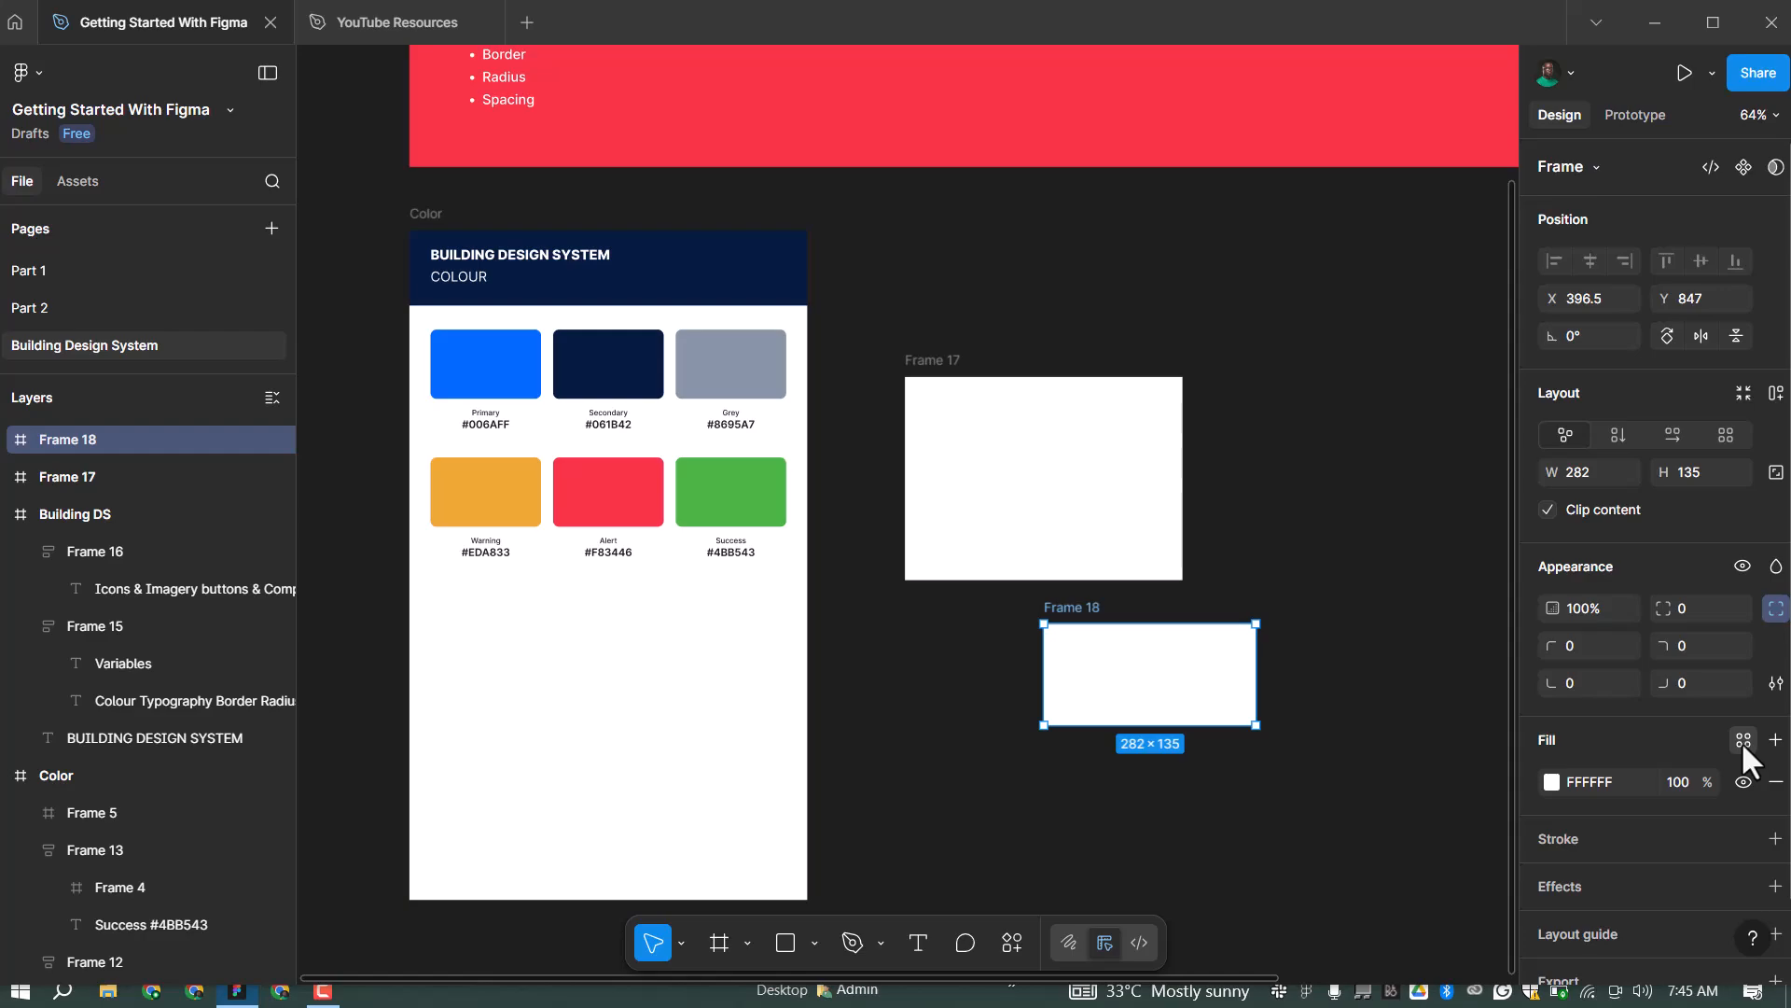
Examine which Foundation/Primary and Foundation/Secondary library colours are offered for the new frame's fill
click(1742, 739)
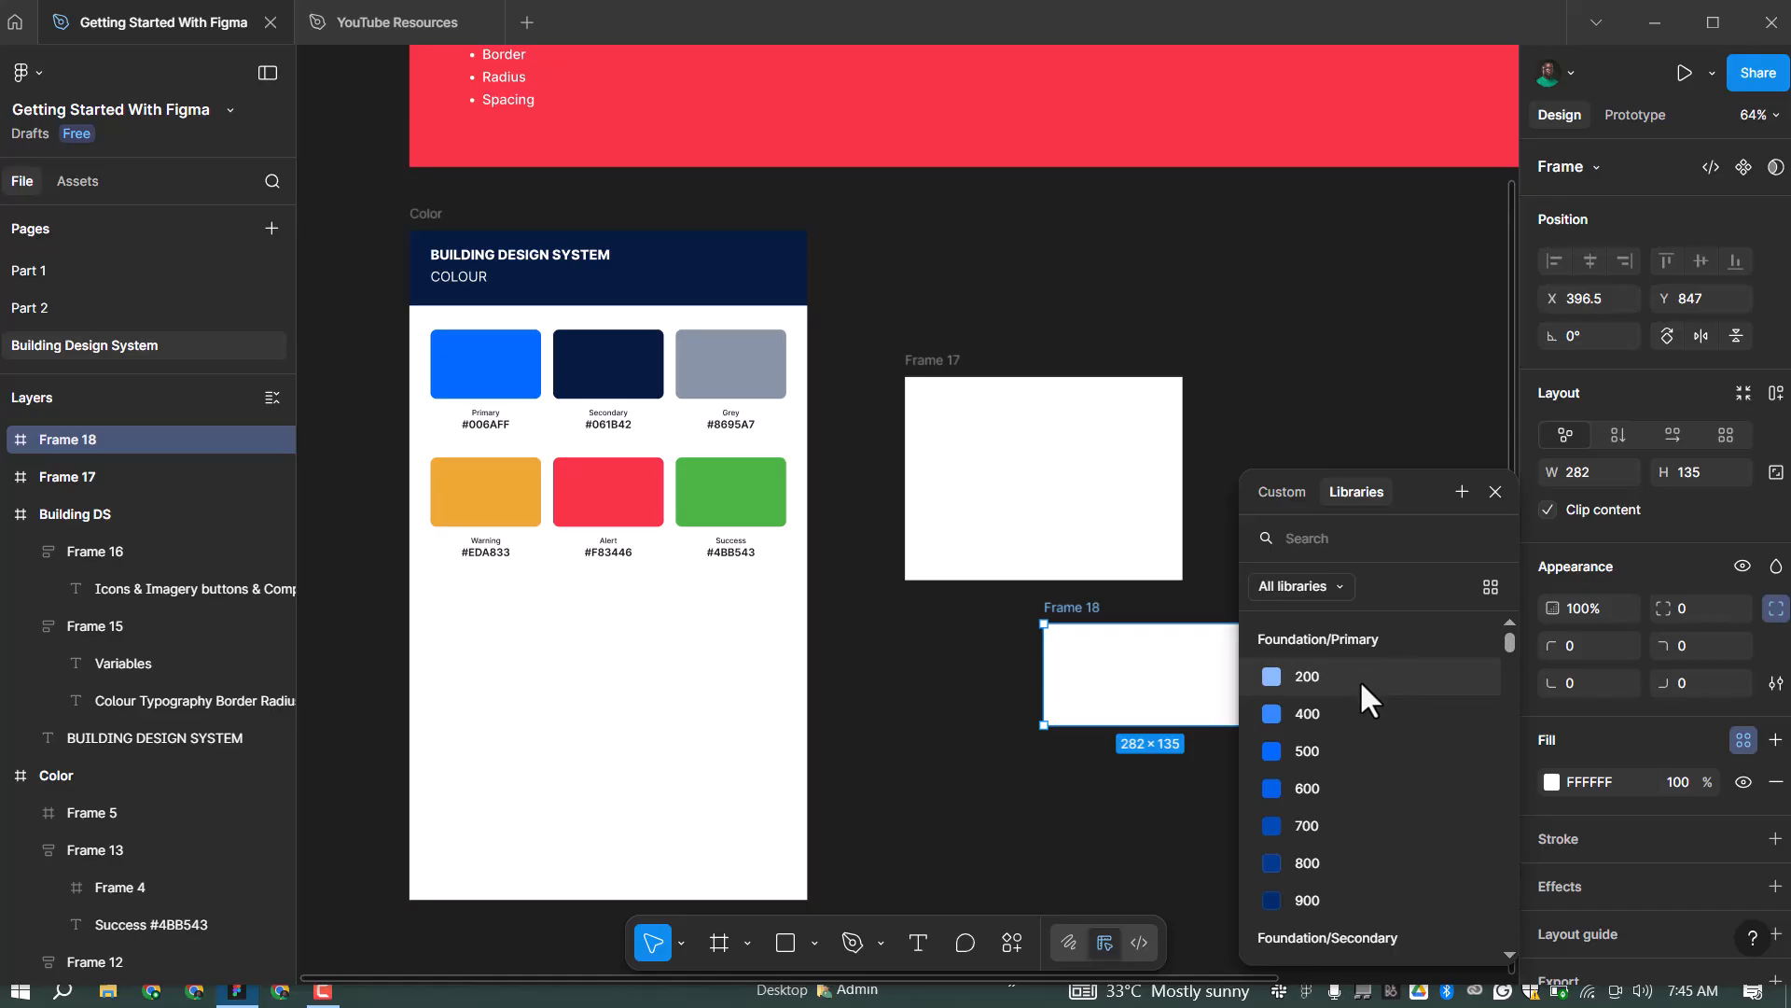
scroll(1378, 860, down, 5)
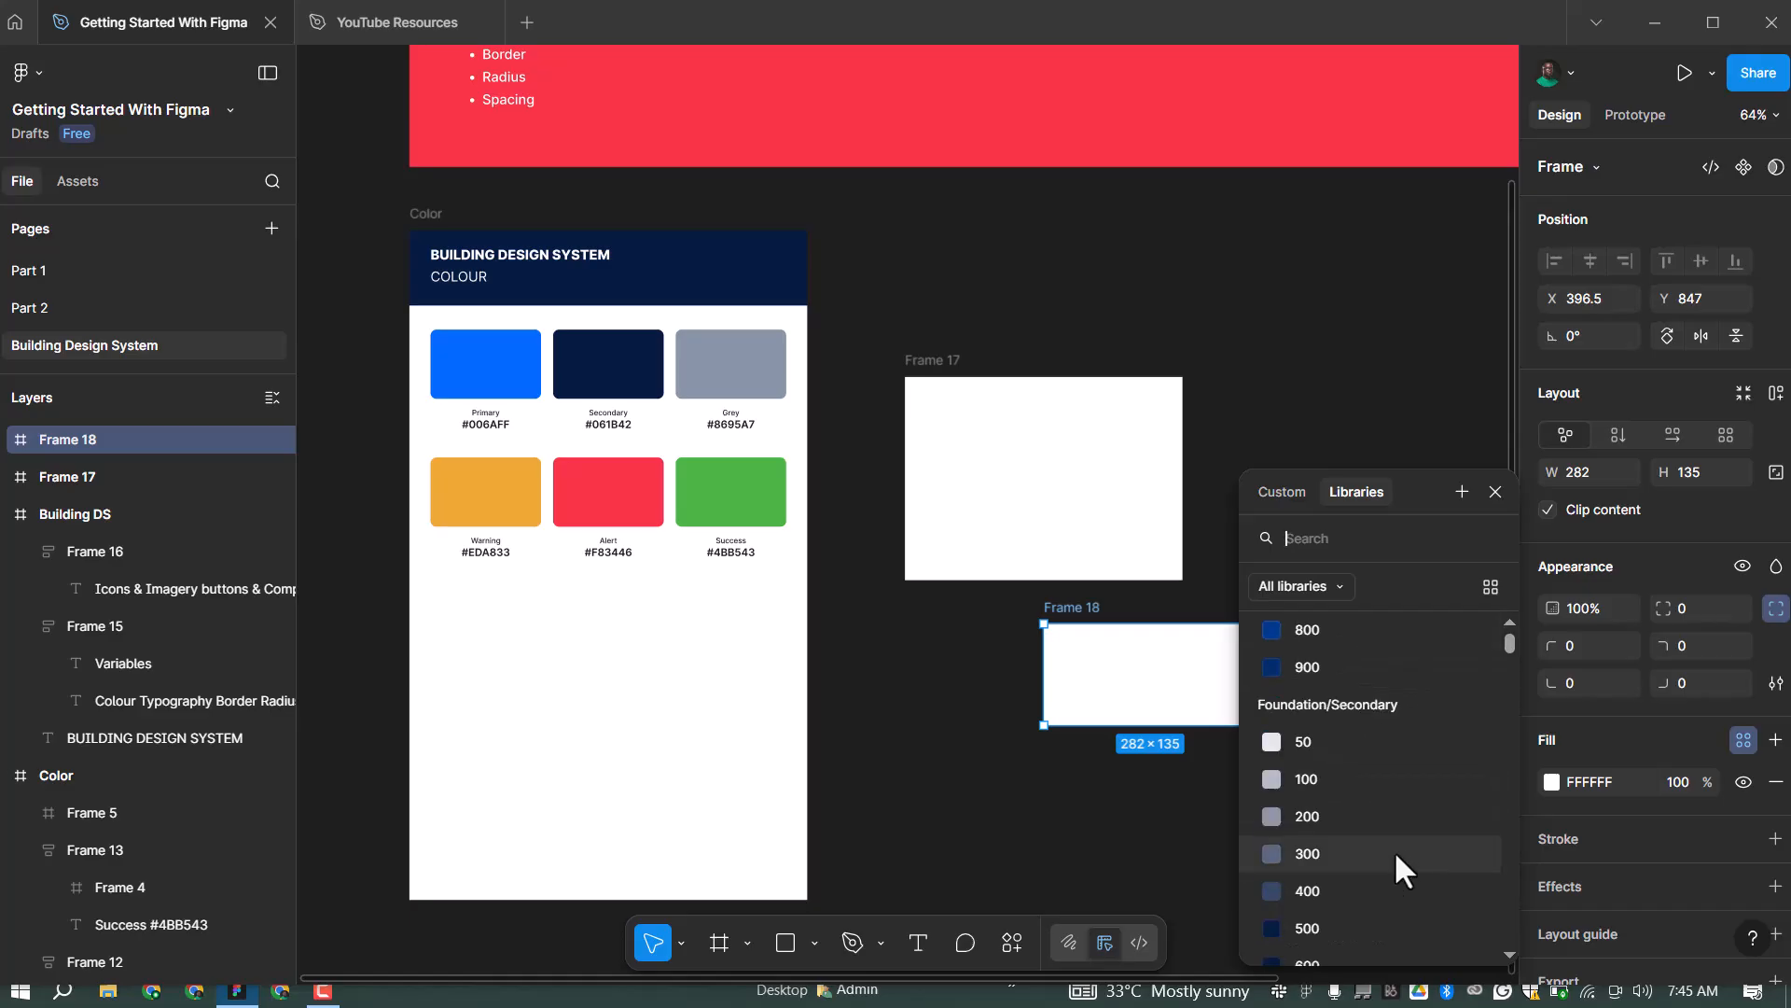
scroll(1390, 840, up, 5)
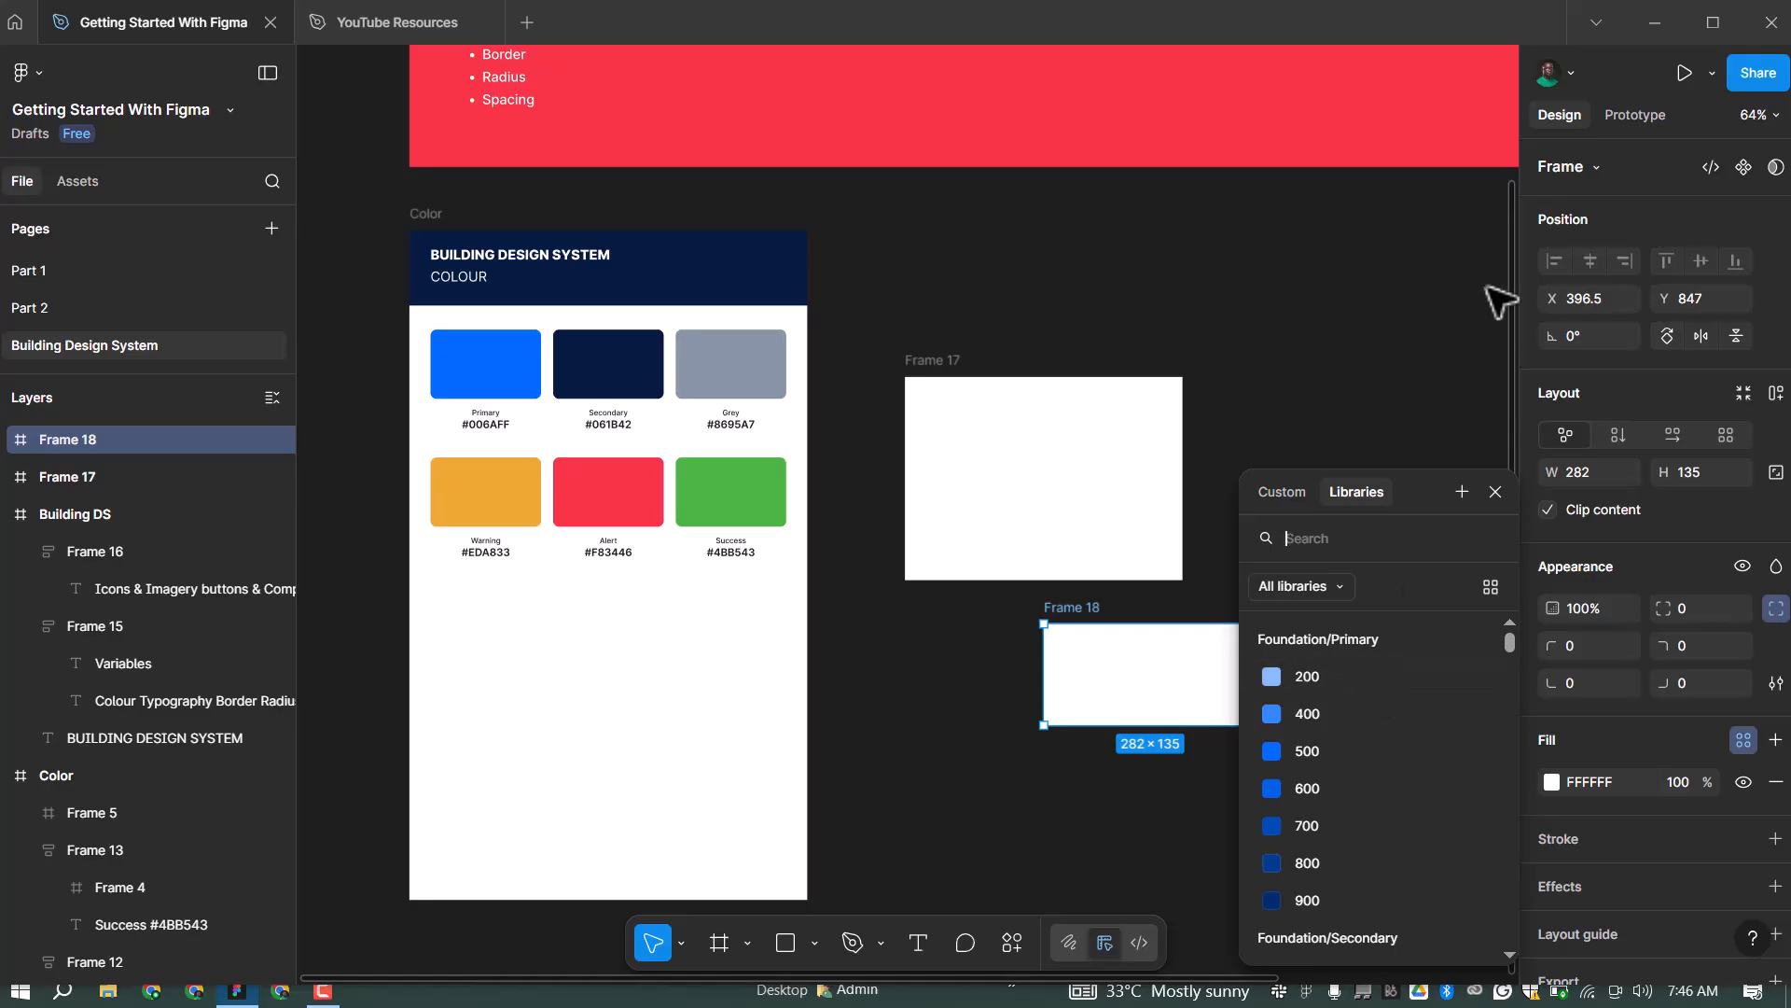
Turn off every colour scope option for the Primary group's variable 200
key(Escape)
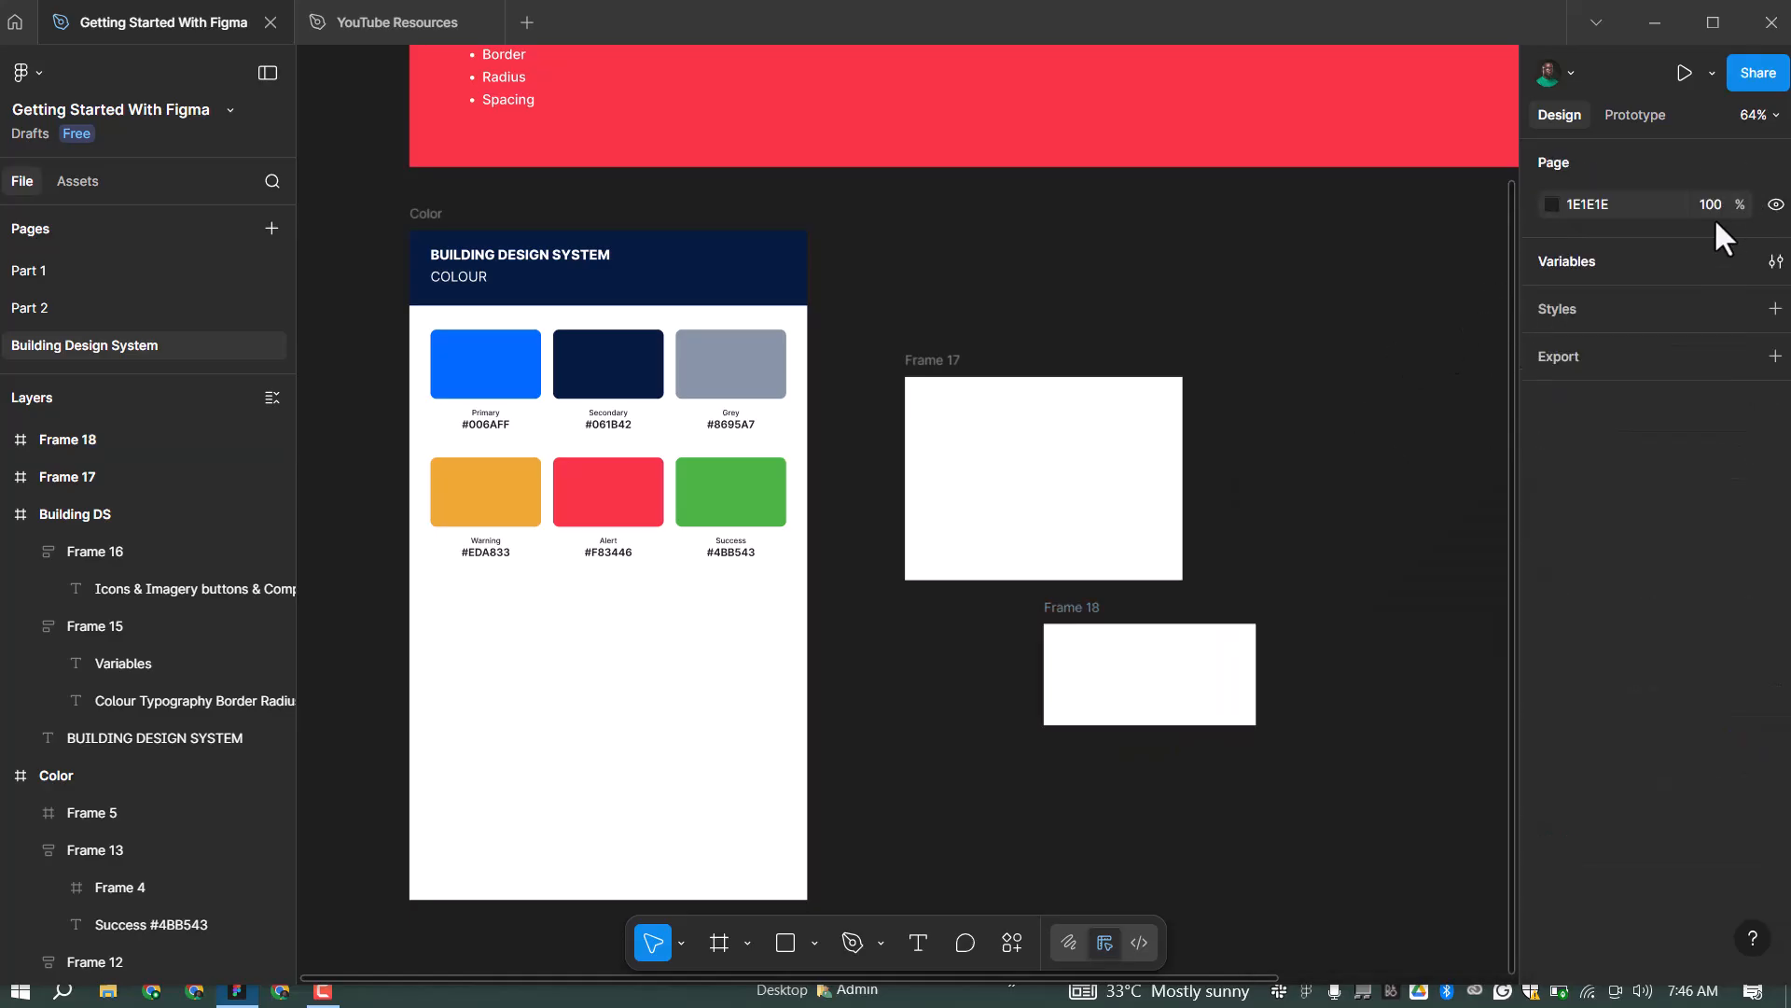
click(1775, 262)
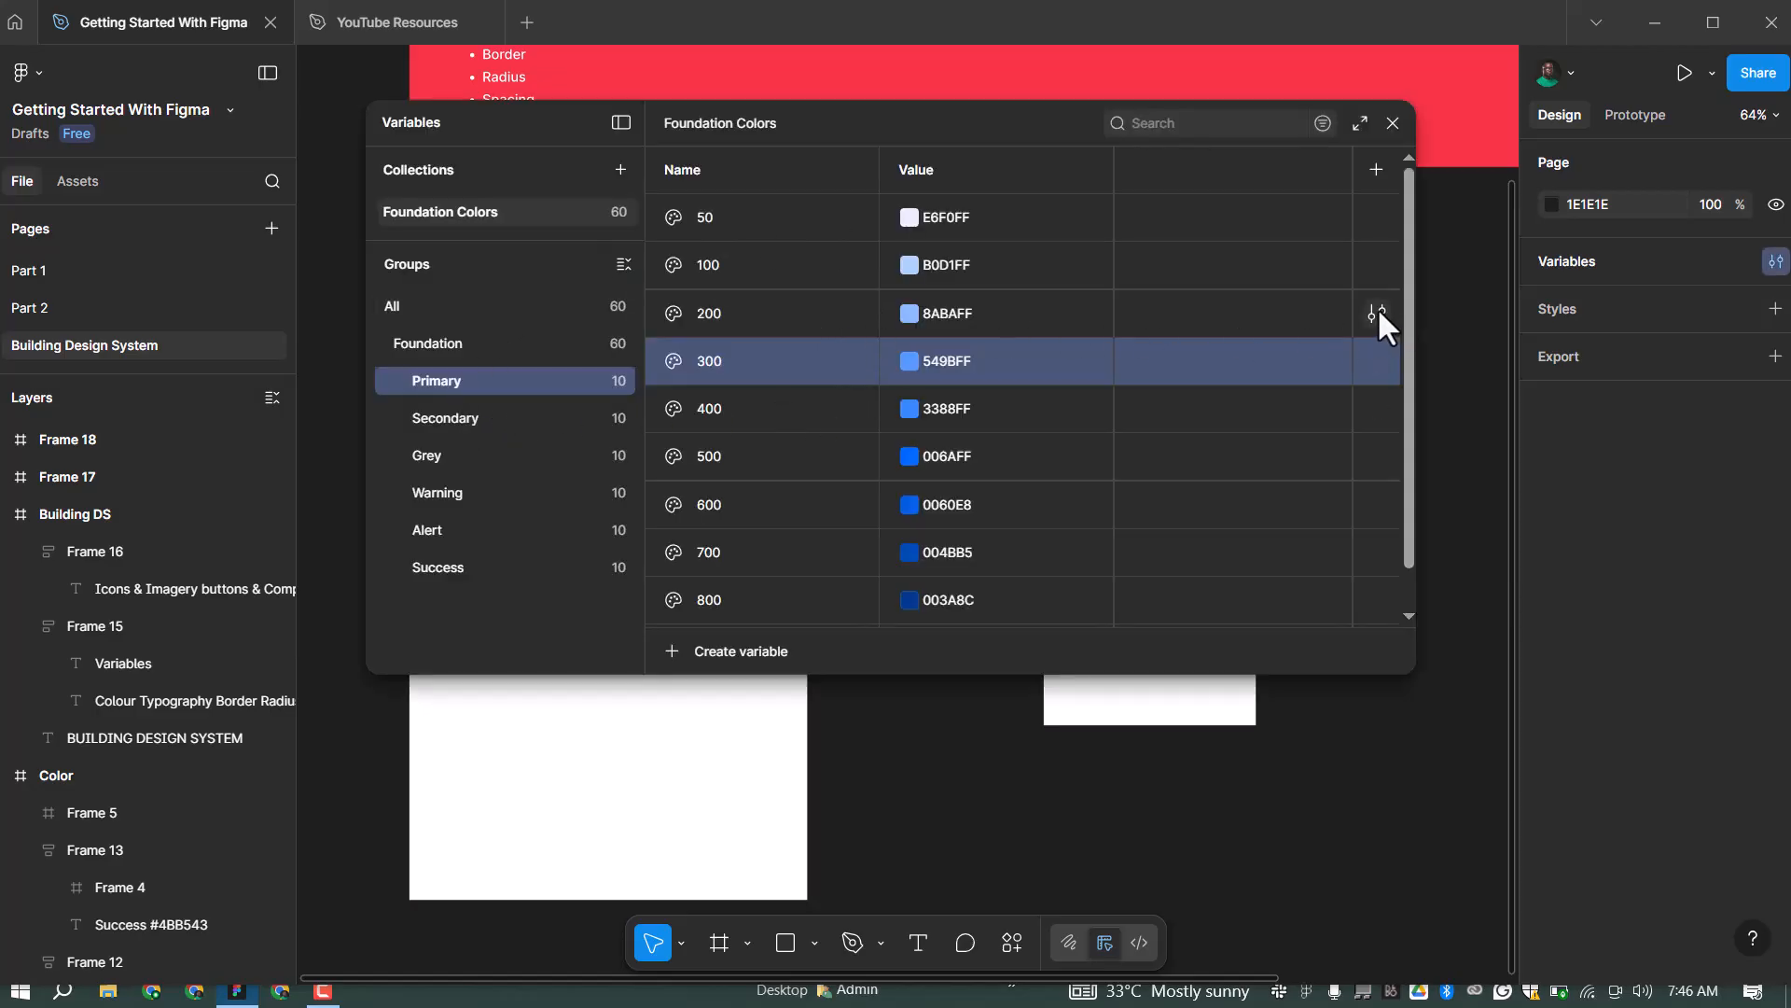
click(1377, 313)
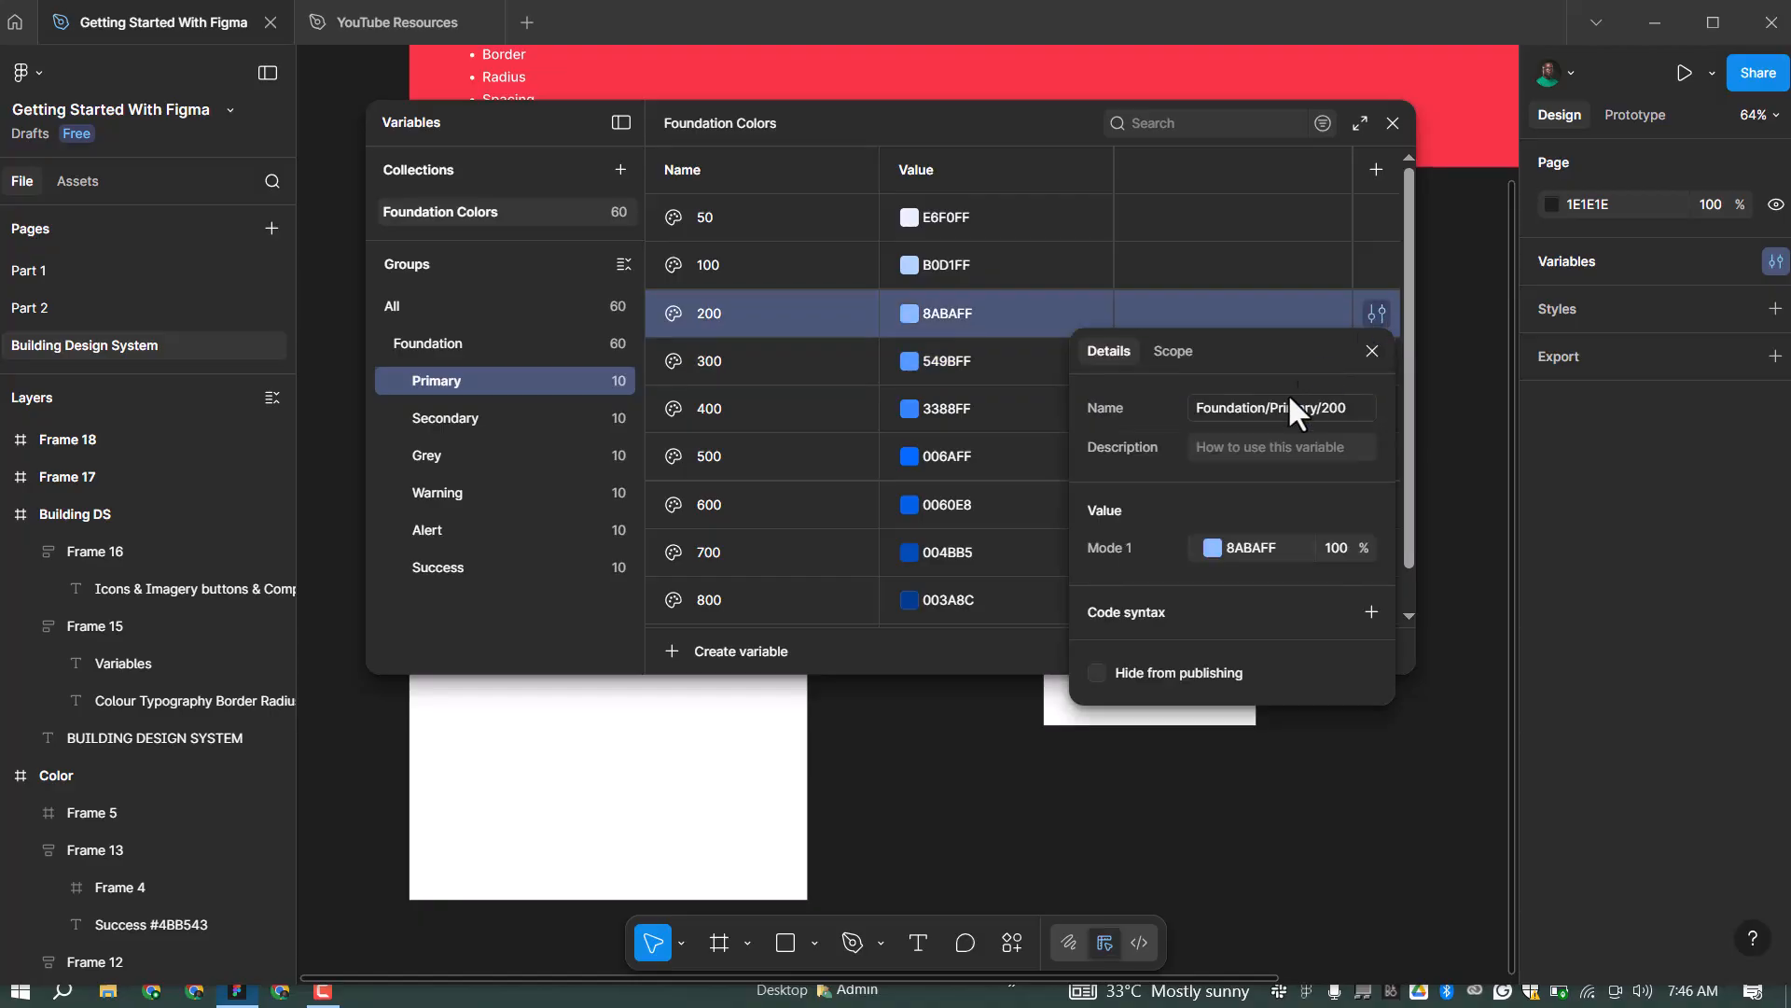
click(1173, 350)
click(1097, 439)
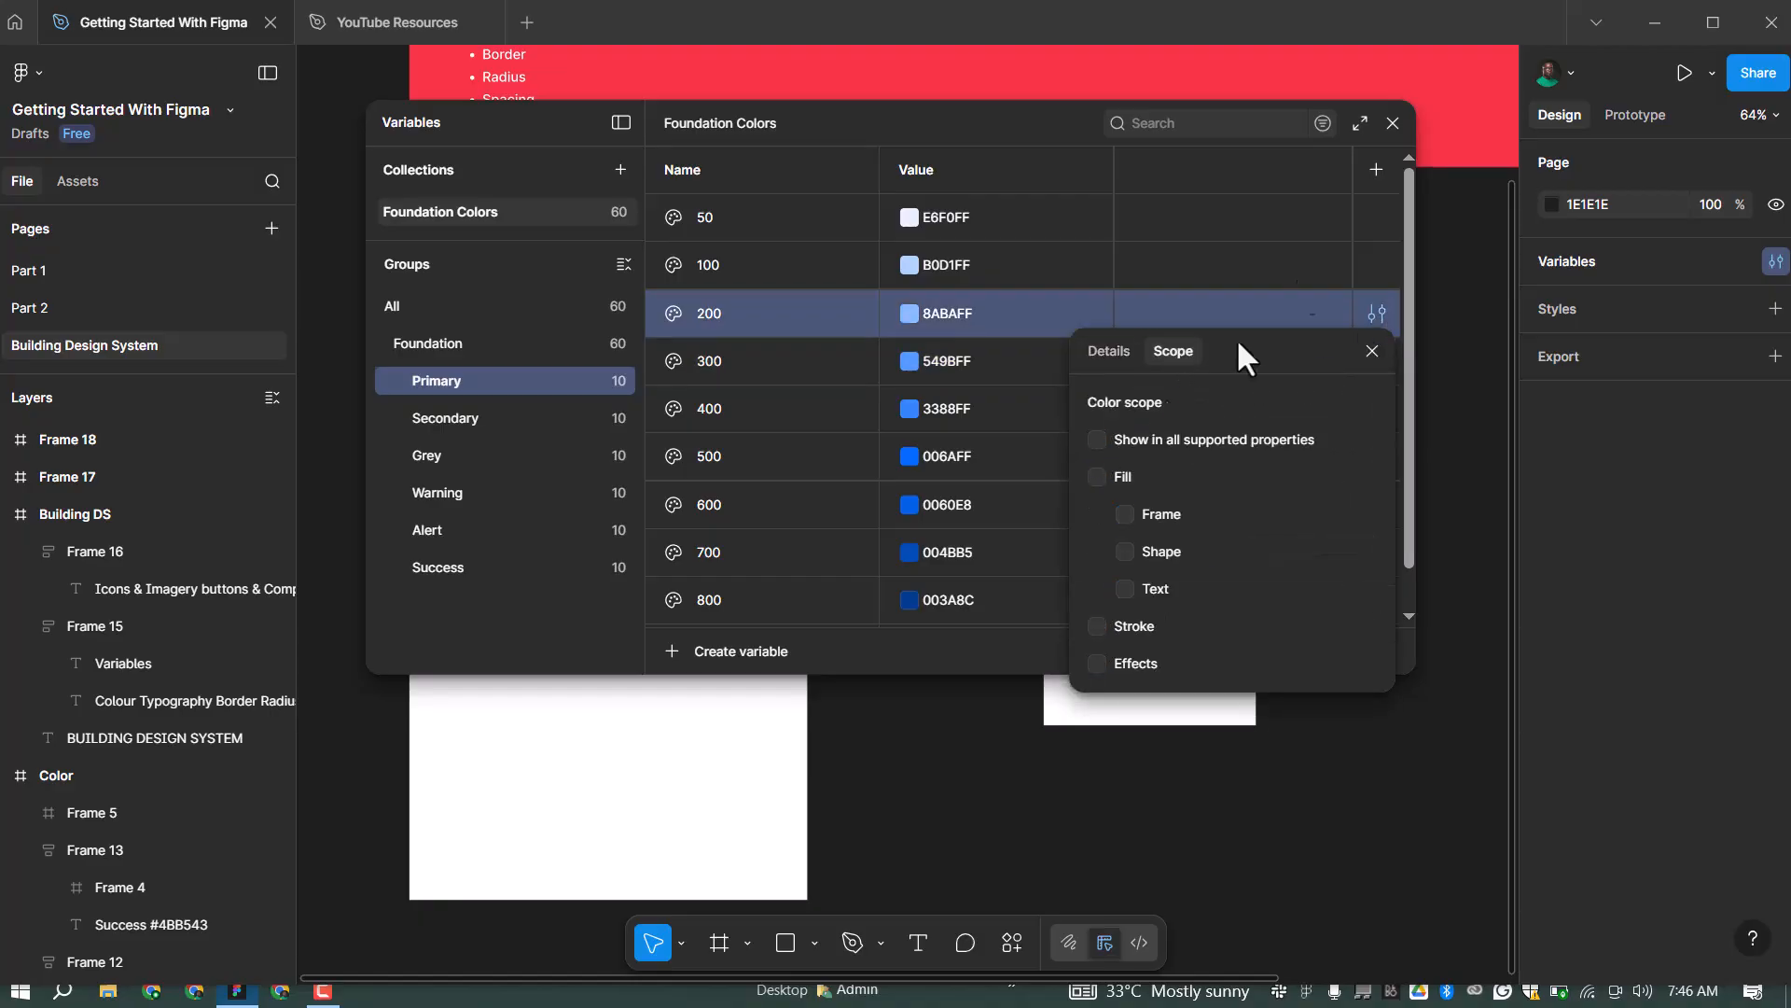
click(1392, 128)
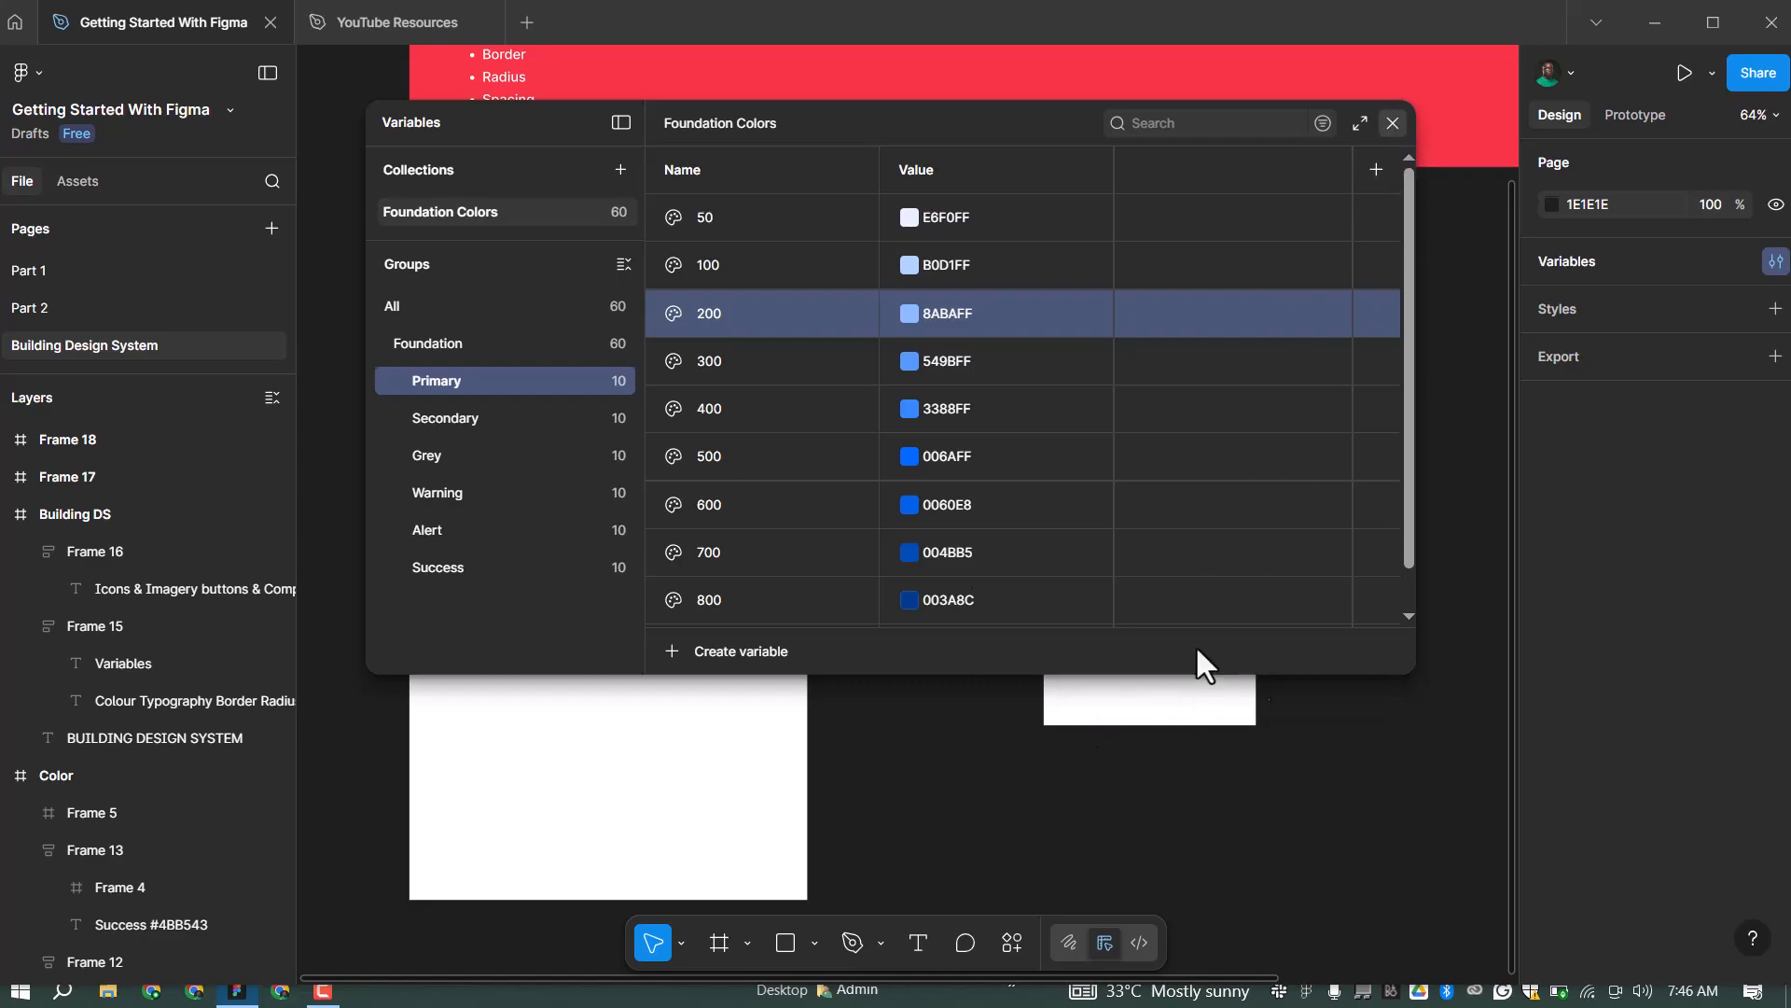
Check which Foundation/Primary library colours are offered for Frame 18's fill
key(Escape)
click(1116, 681)
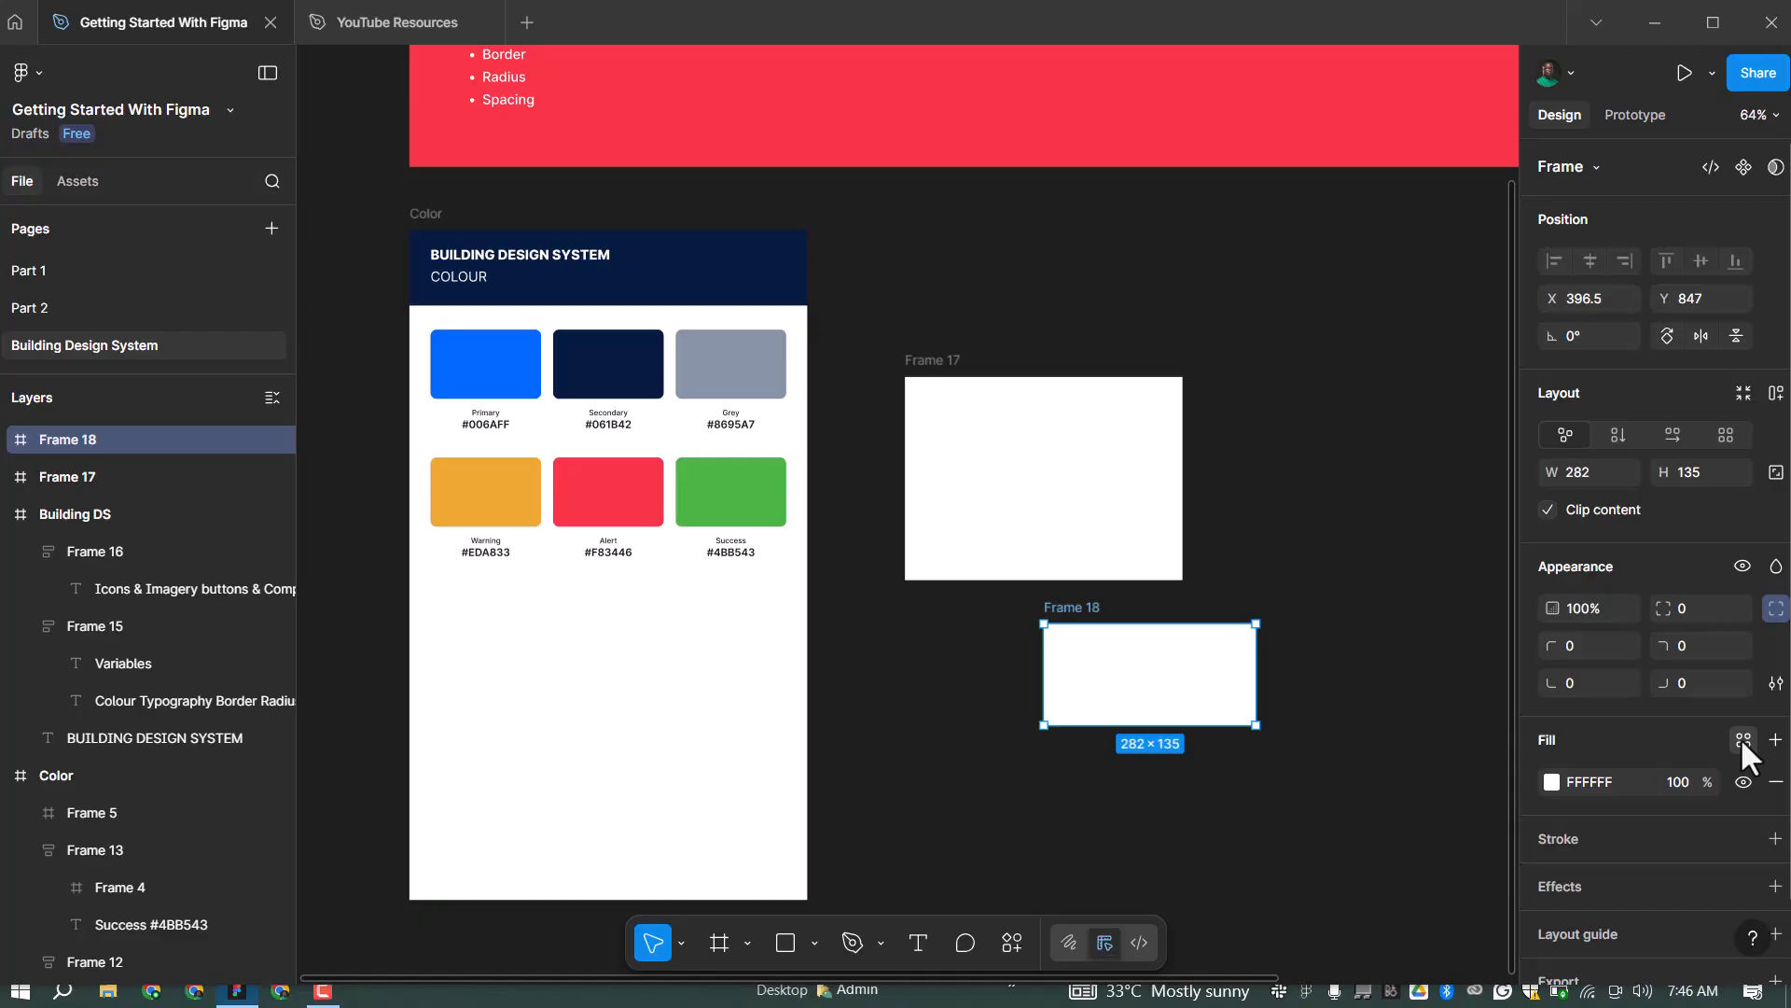
click(1742, 739)
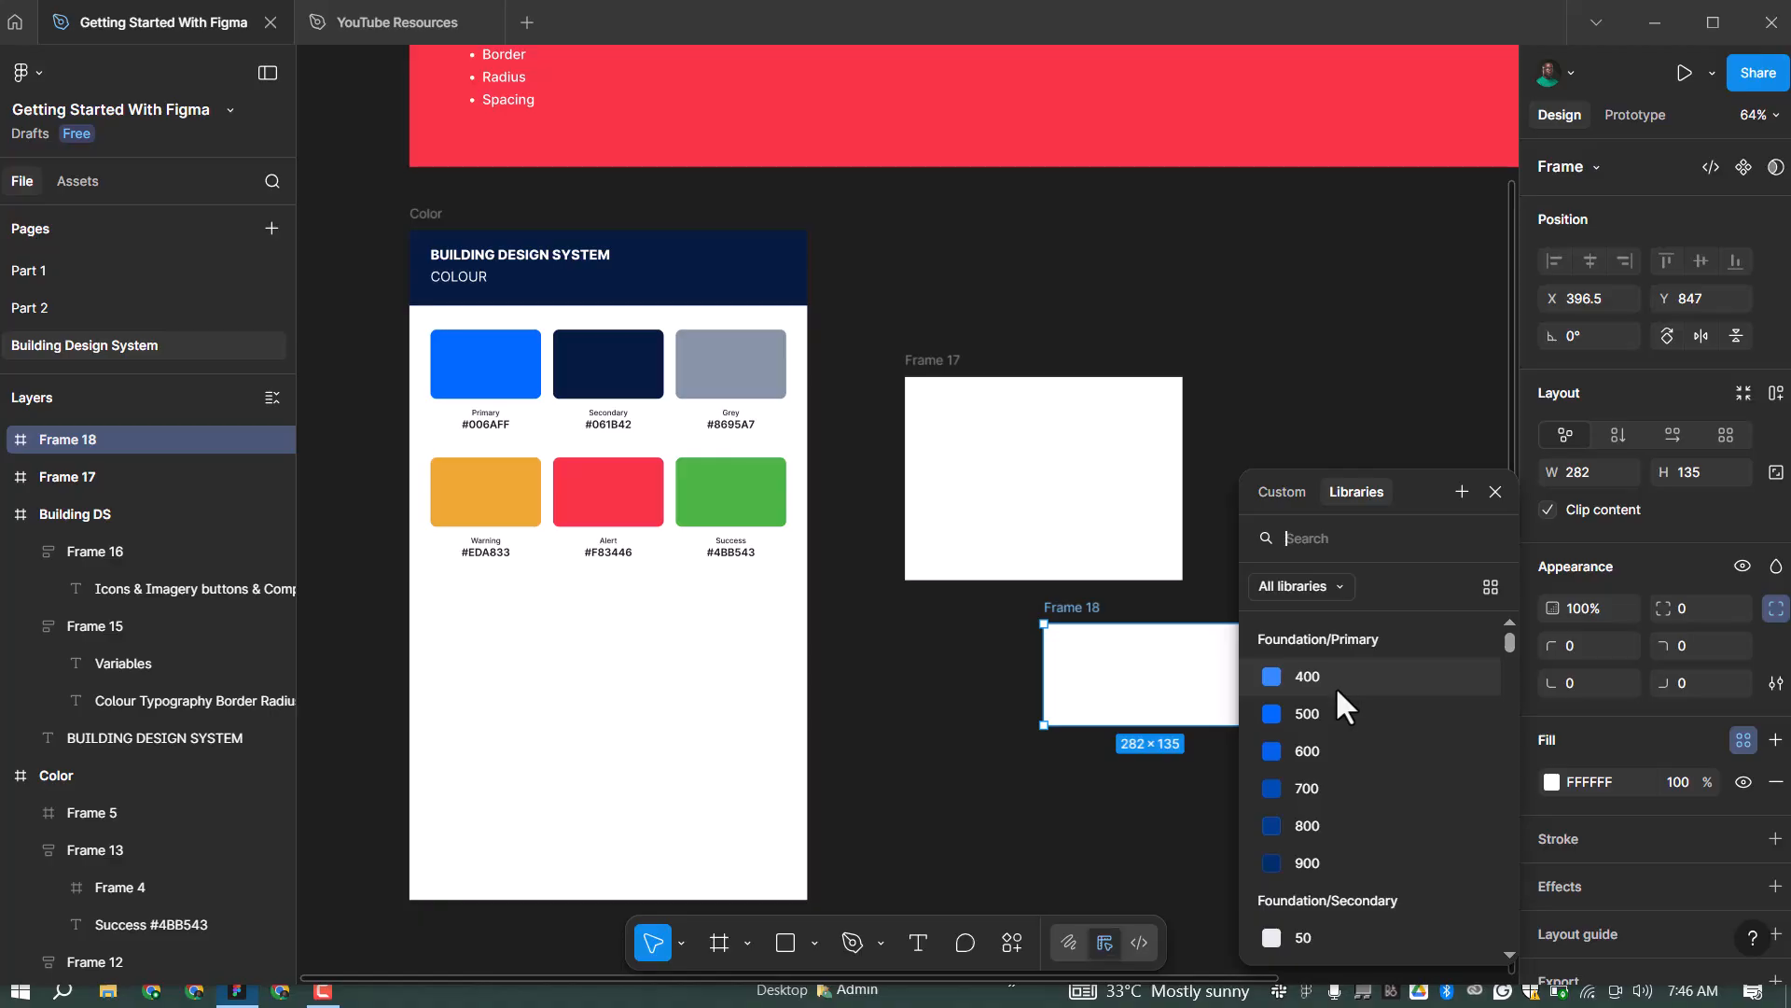
click(1496, 492)
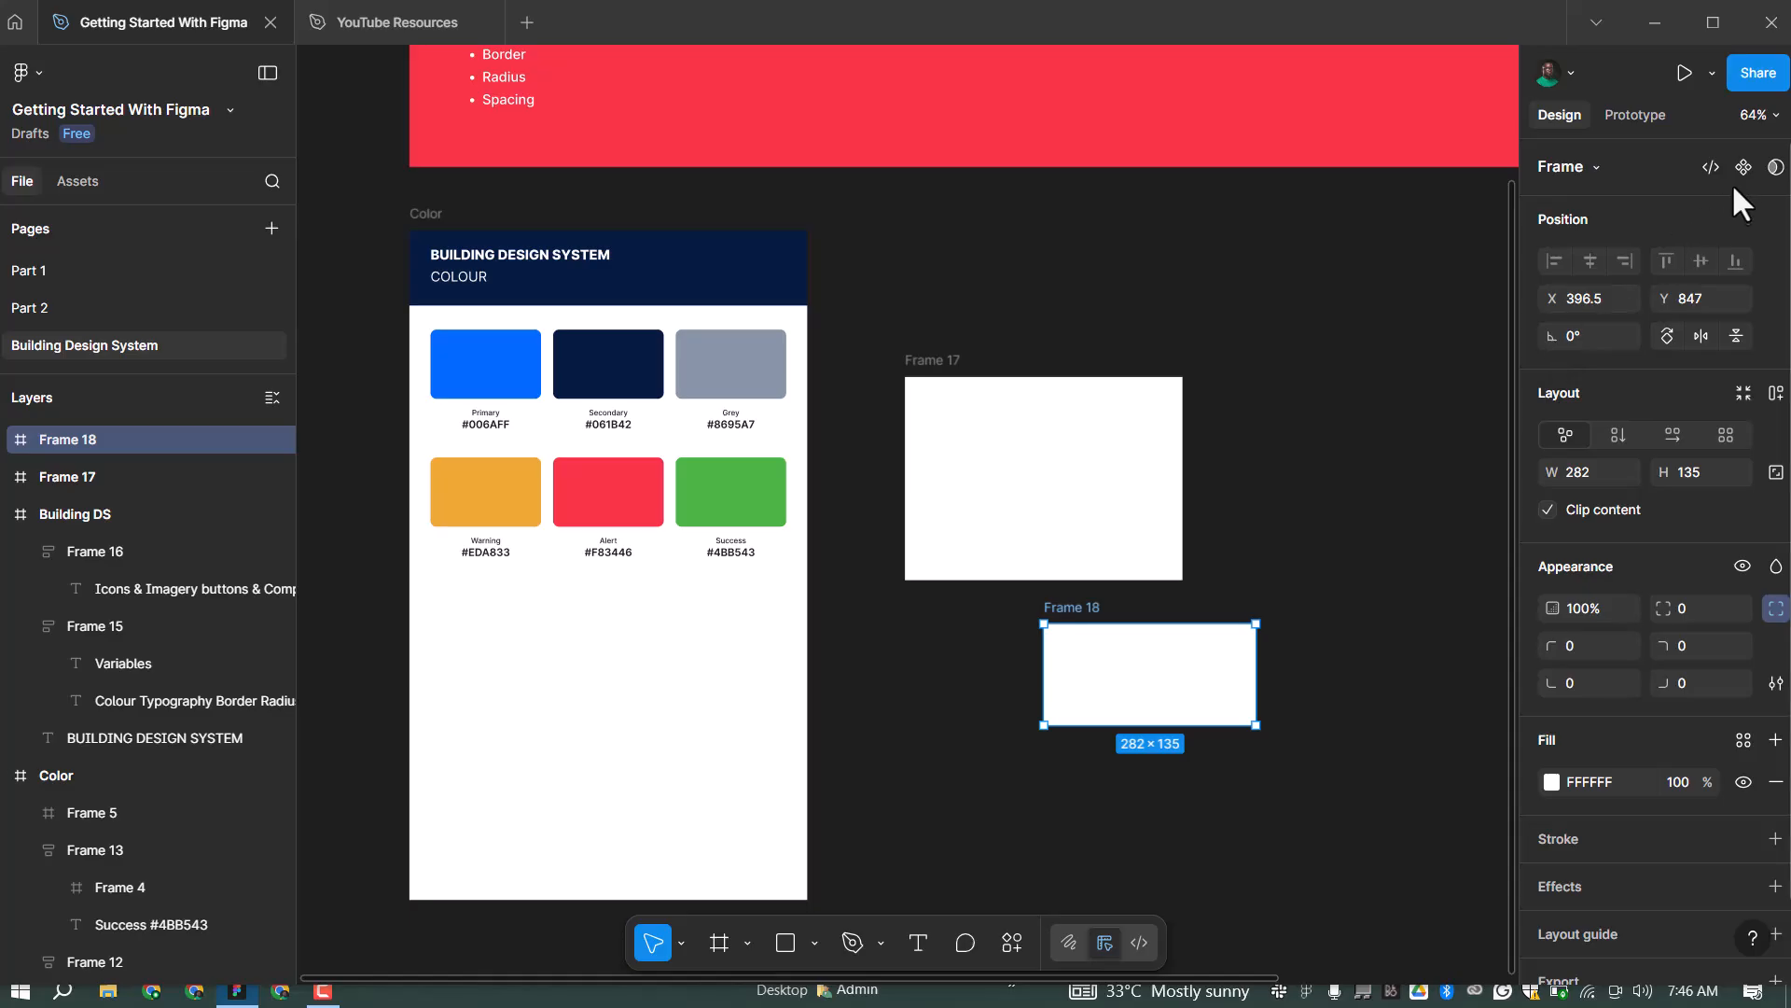
key(Escape)
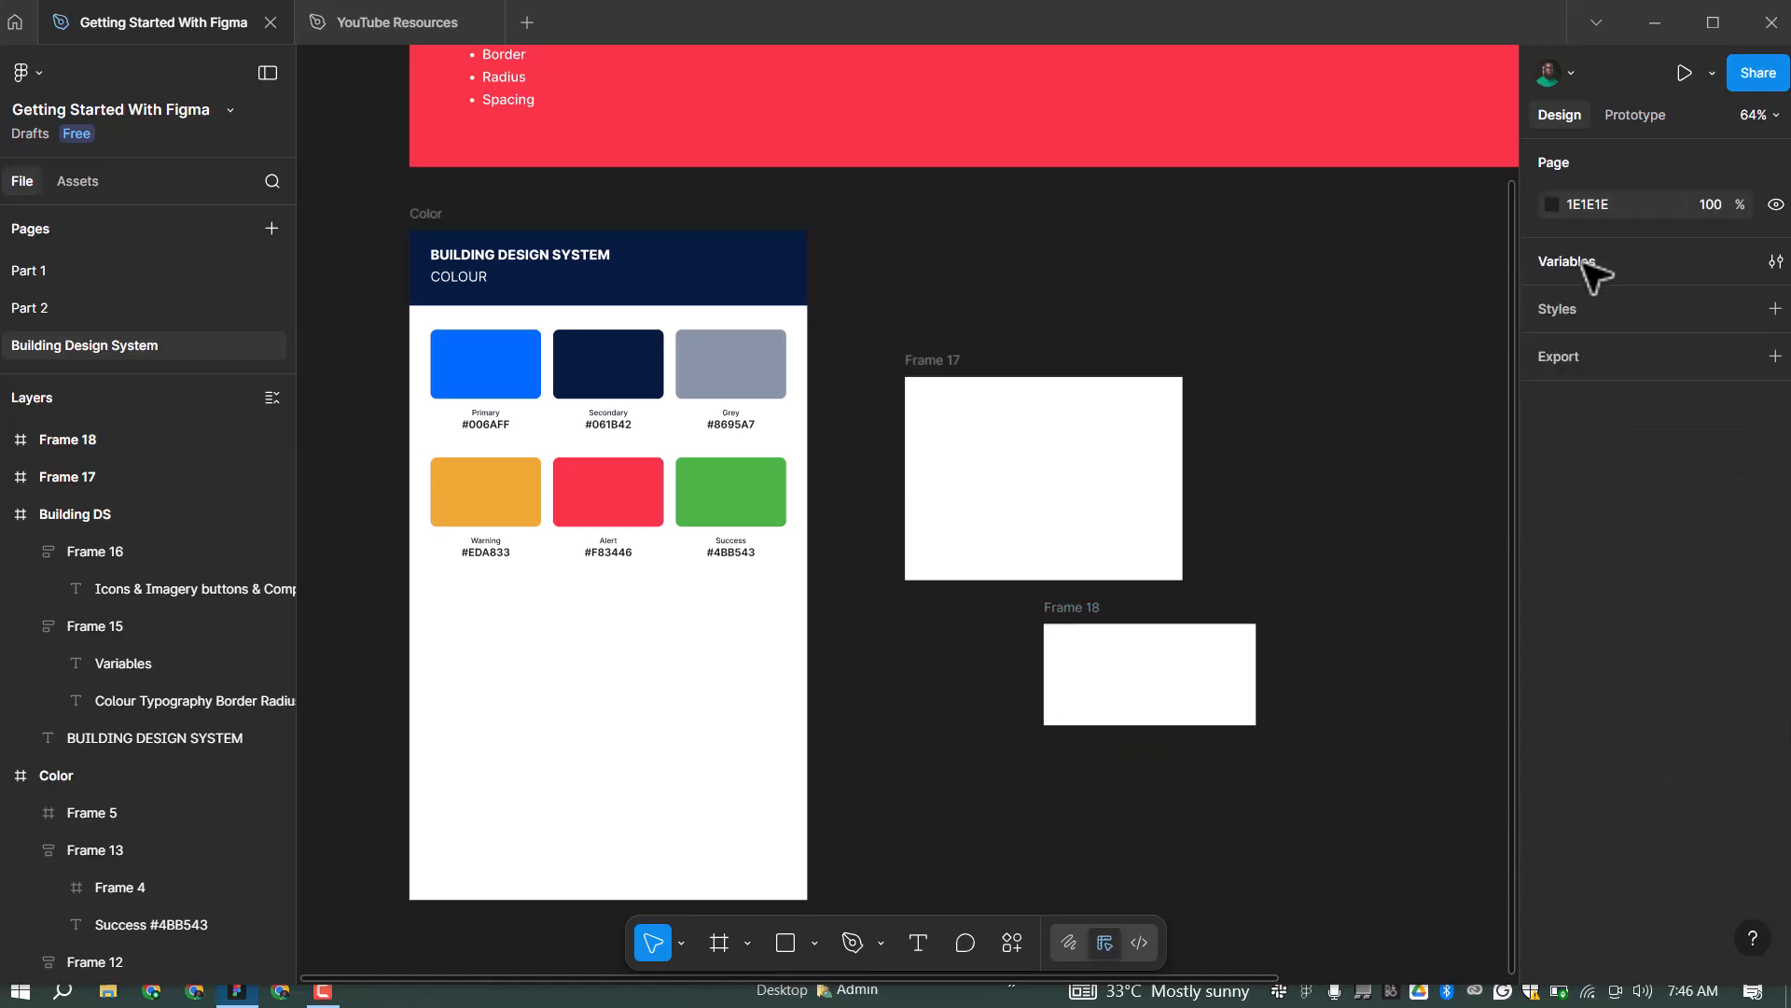
Turn off every colour scope option for the Primary group's variable 400
click(1776, 261)
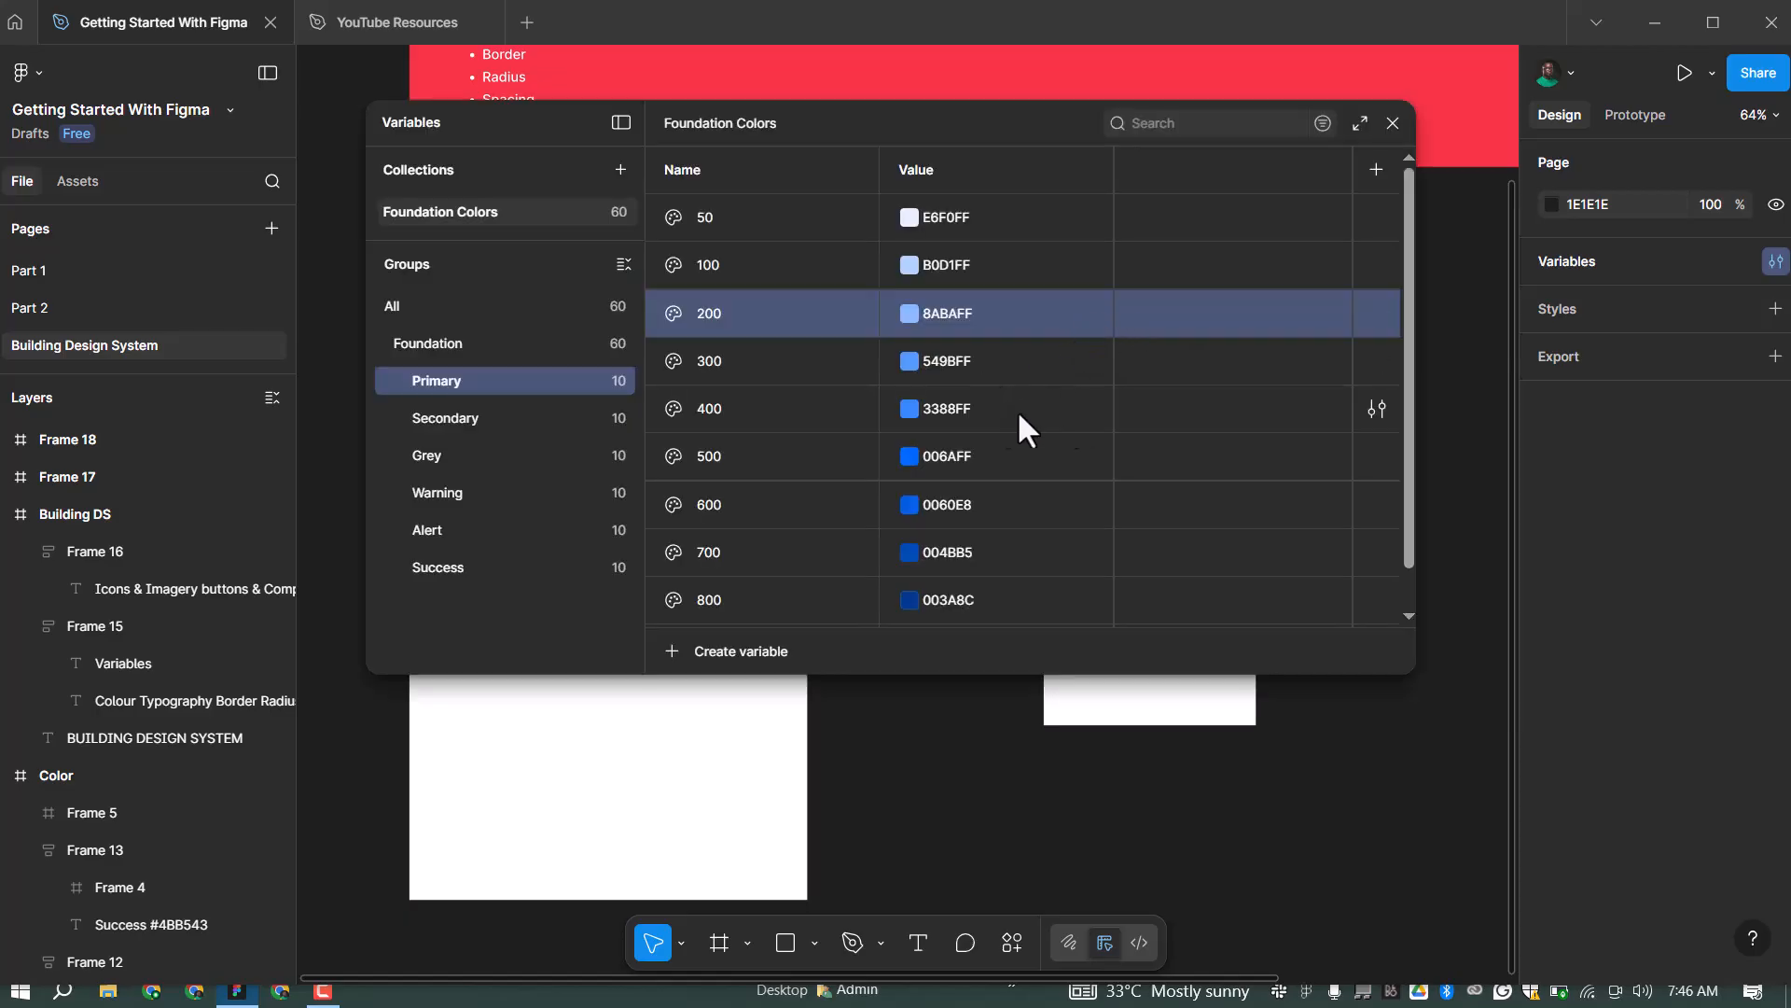
click(1377, 409)
click(1173, 447)
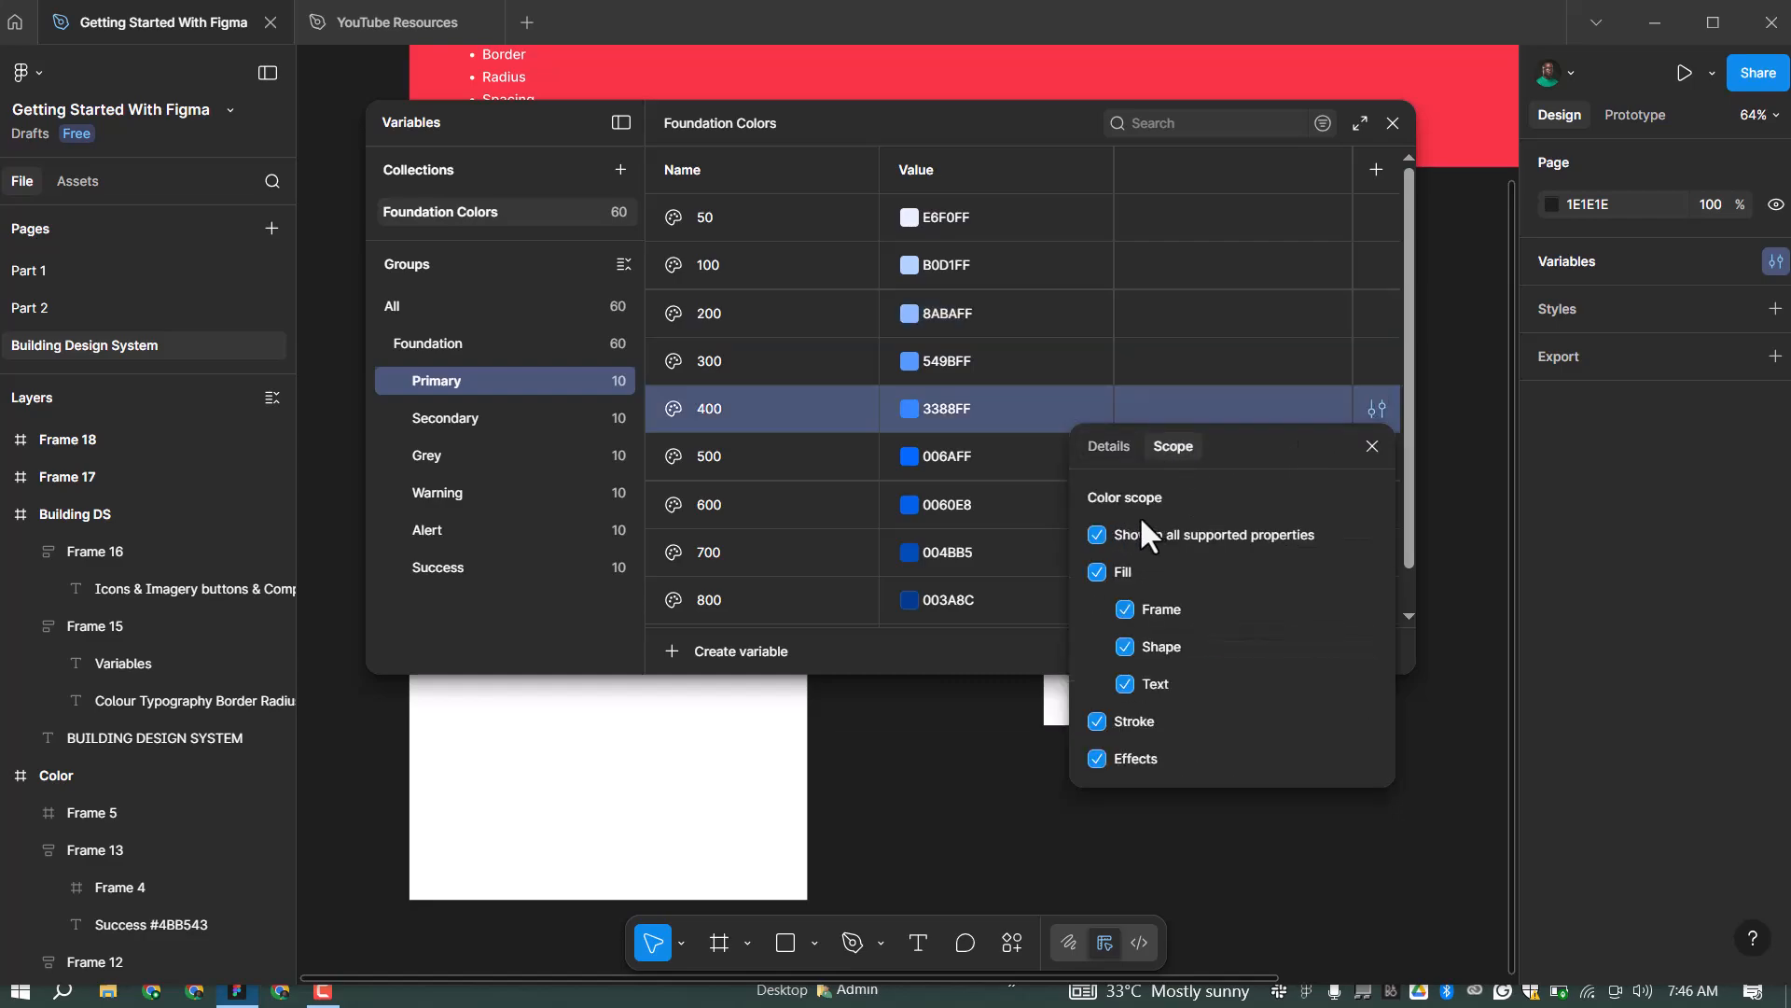
key(space)
click(1372, 447)
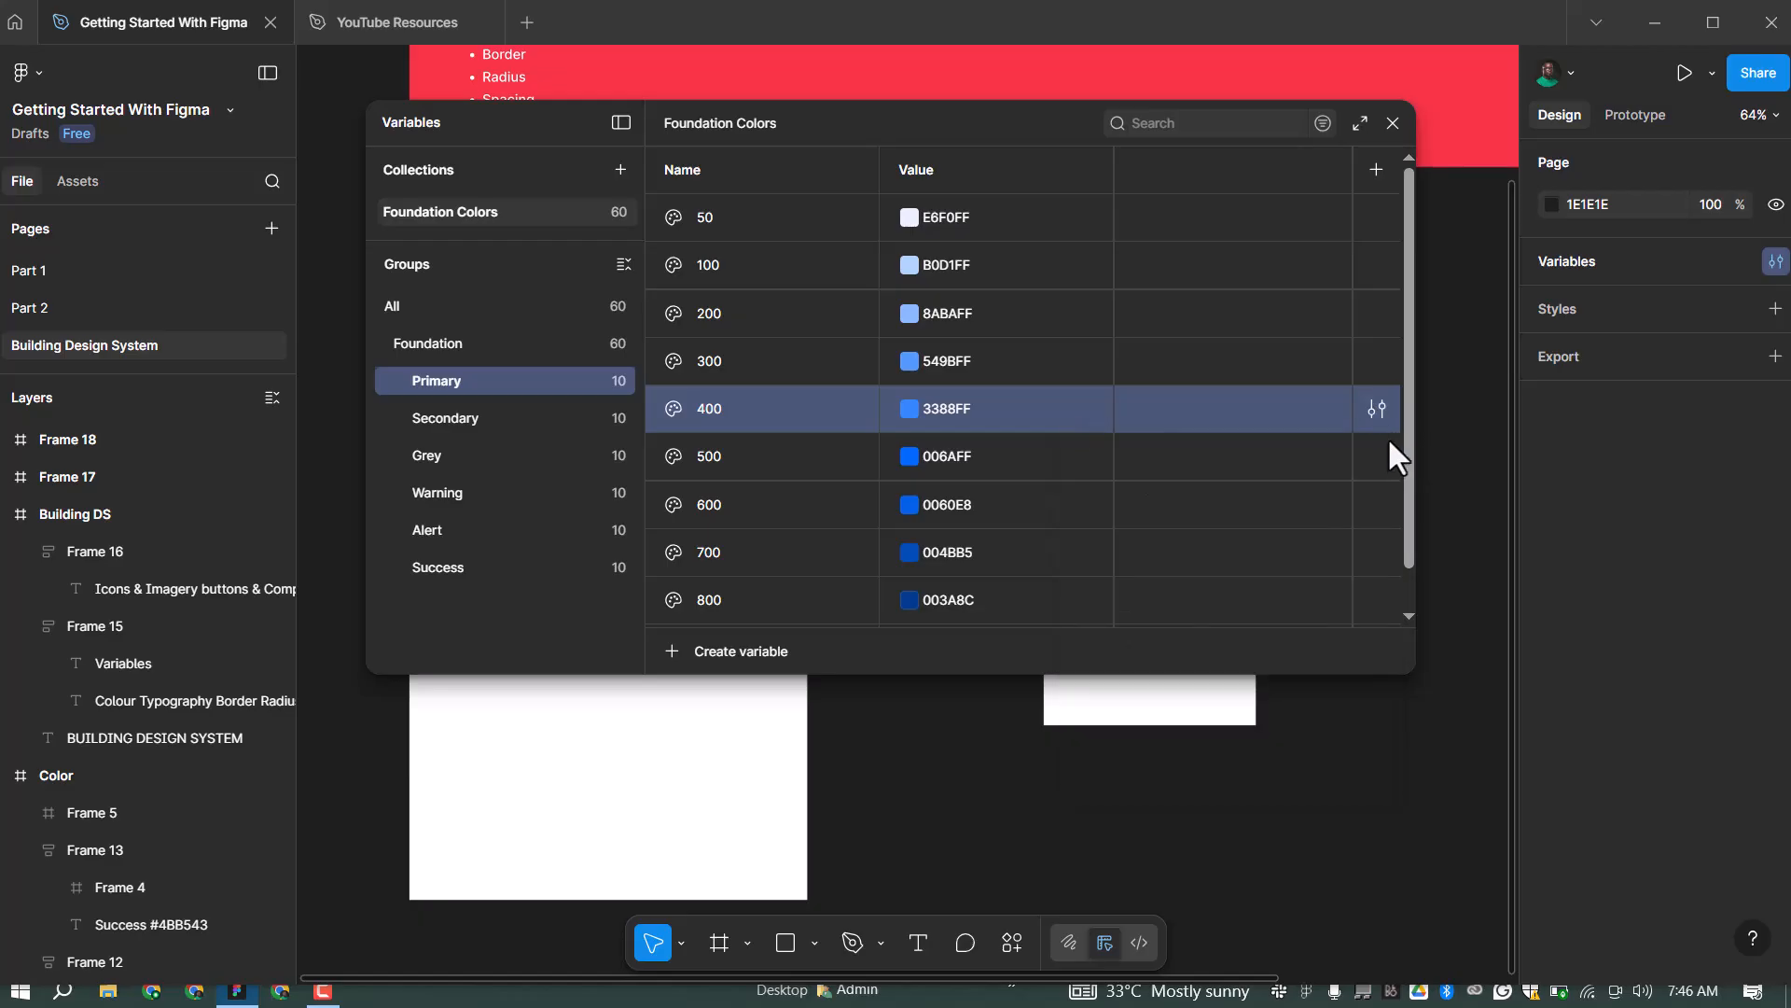
Turn off every colour scope option for the Primary group's variable 500
click(1377, 456)
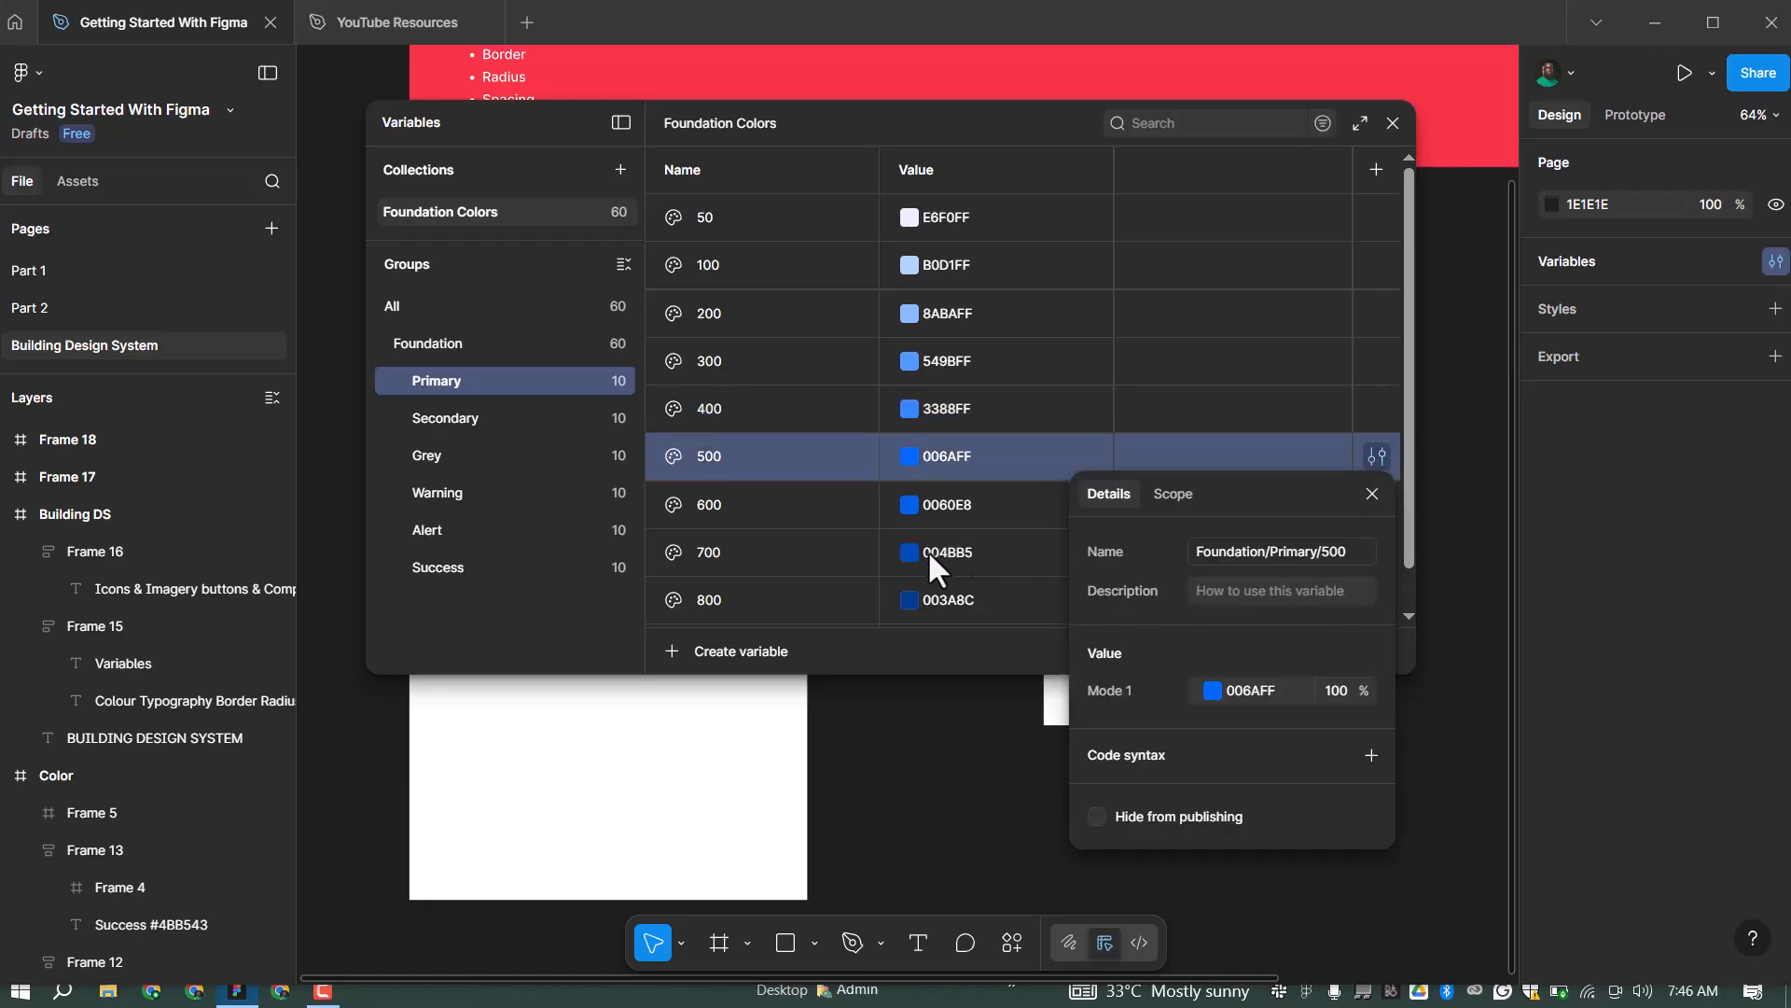
click(1172, 494)
key(space)
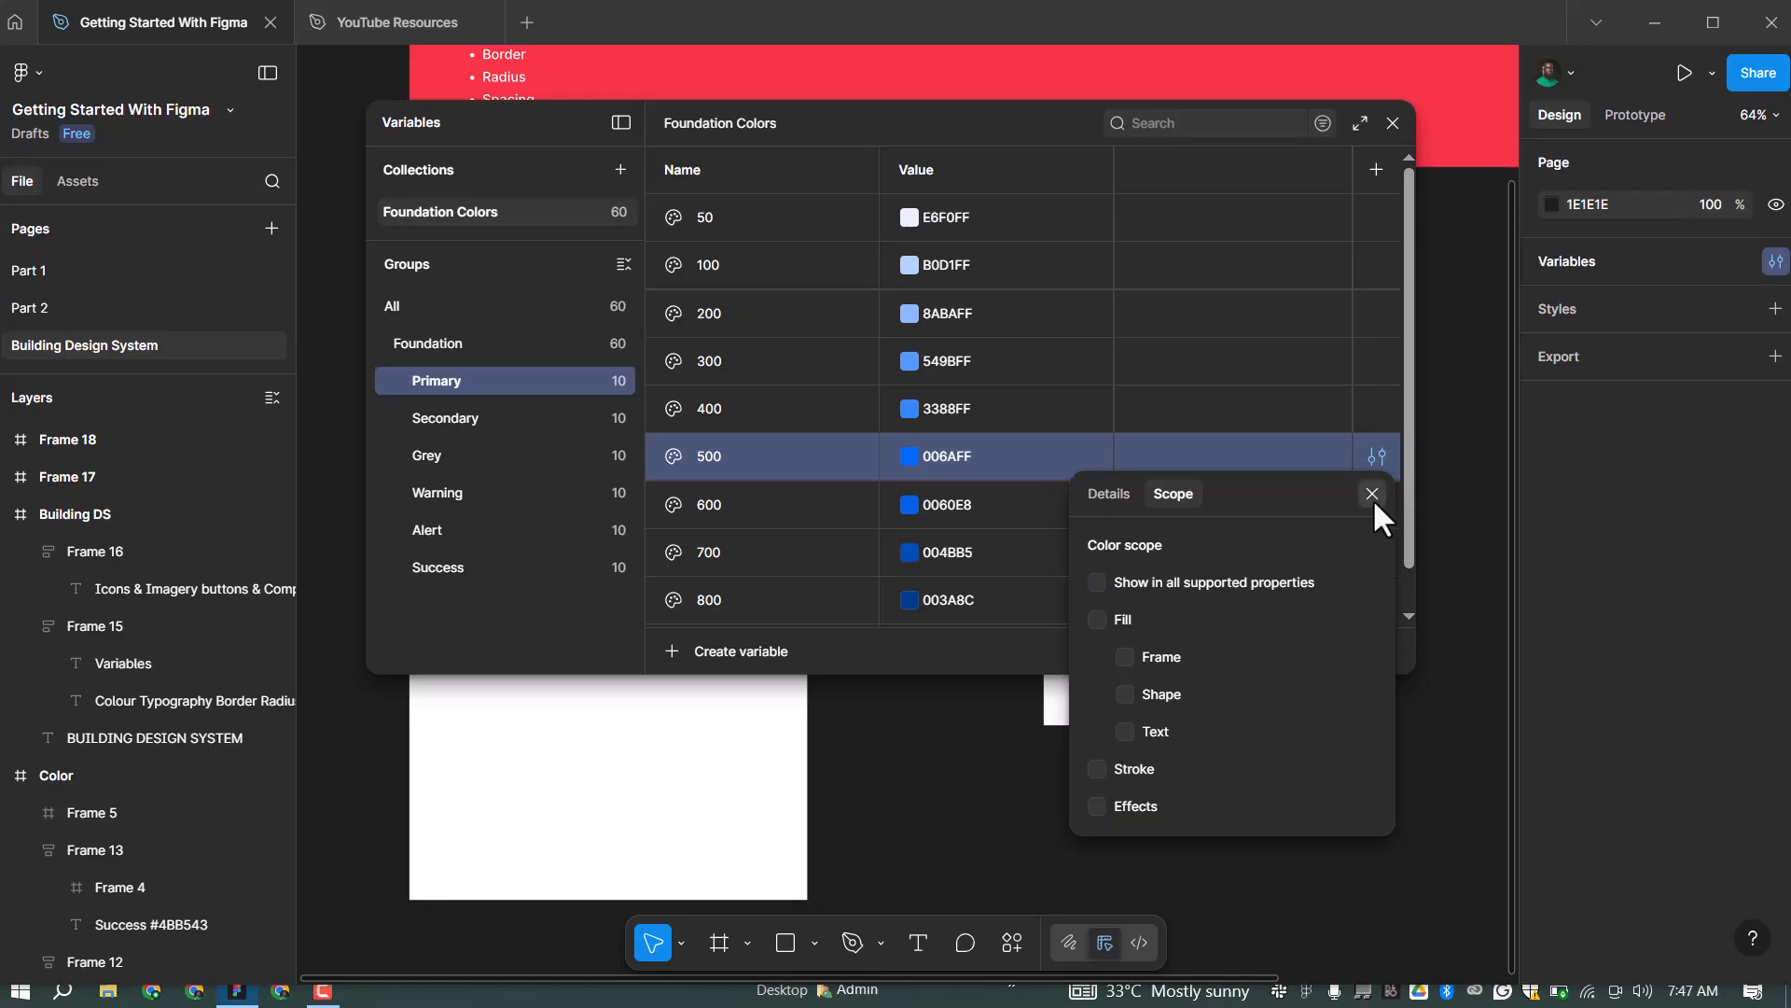
click(1372, 493)
Turn off every colour scope option for the Primary group's variables 600 and 700
click(1377, 505)
click(1172, 542)
click(1097, 631)
click(1372, 542)
click(1377, 552)
click(1172, 589)
click(1097, 678)
click(1372, 590)
Turn off every colour scope option for the Primary group's variables 800 and 900
click(1376, 600)
click(1173, 612)
click(1373, 612)
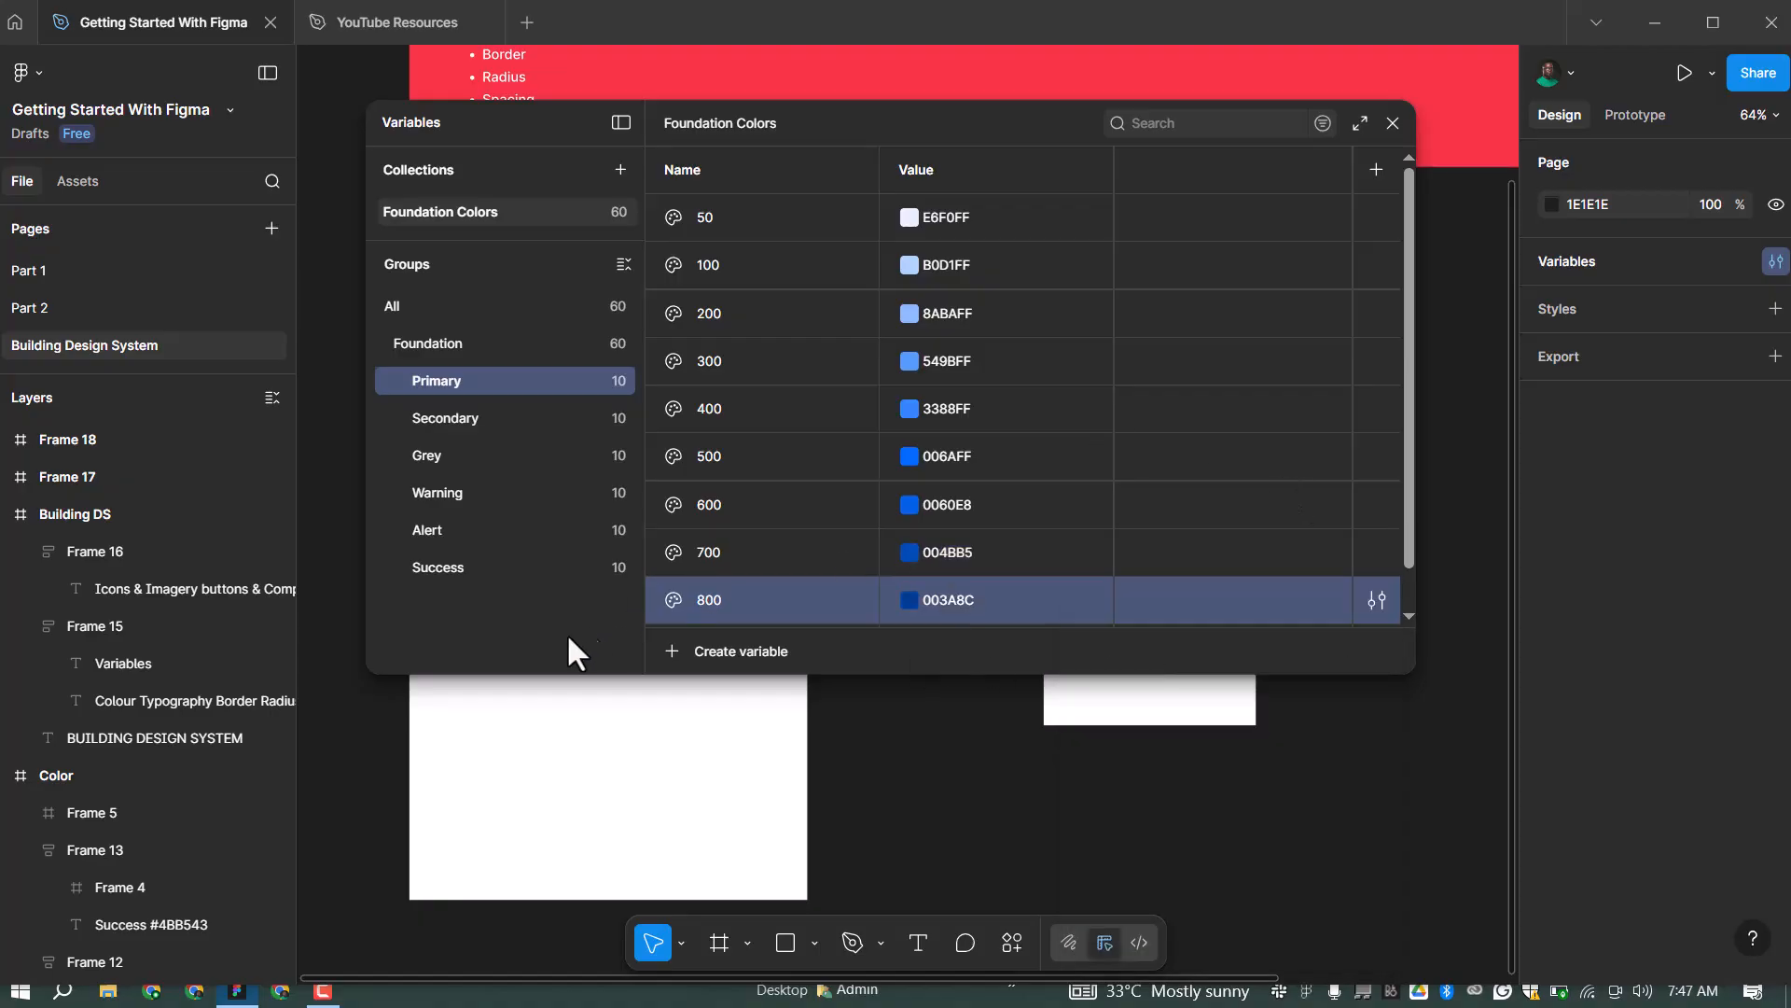
scroll(896, 522, down, 1)
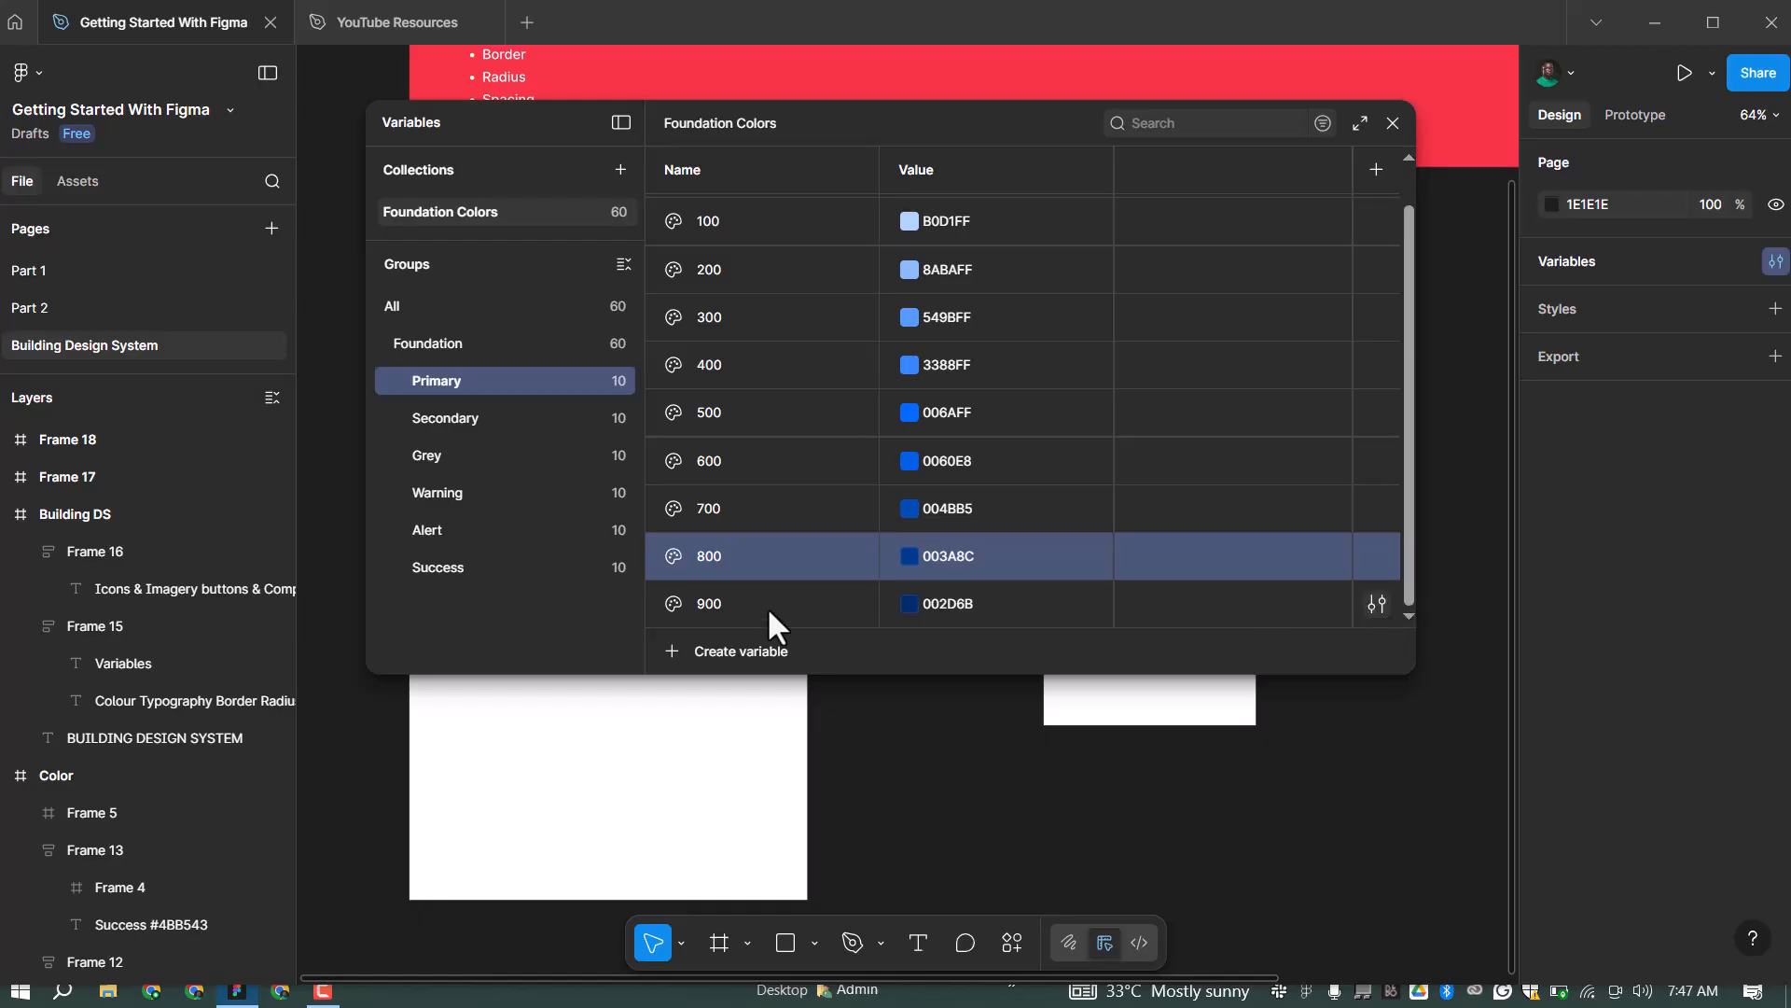
click(1377, 603)
click(1173, 612)
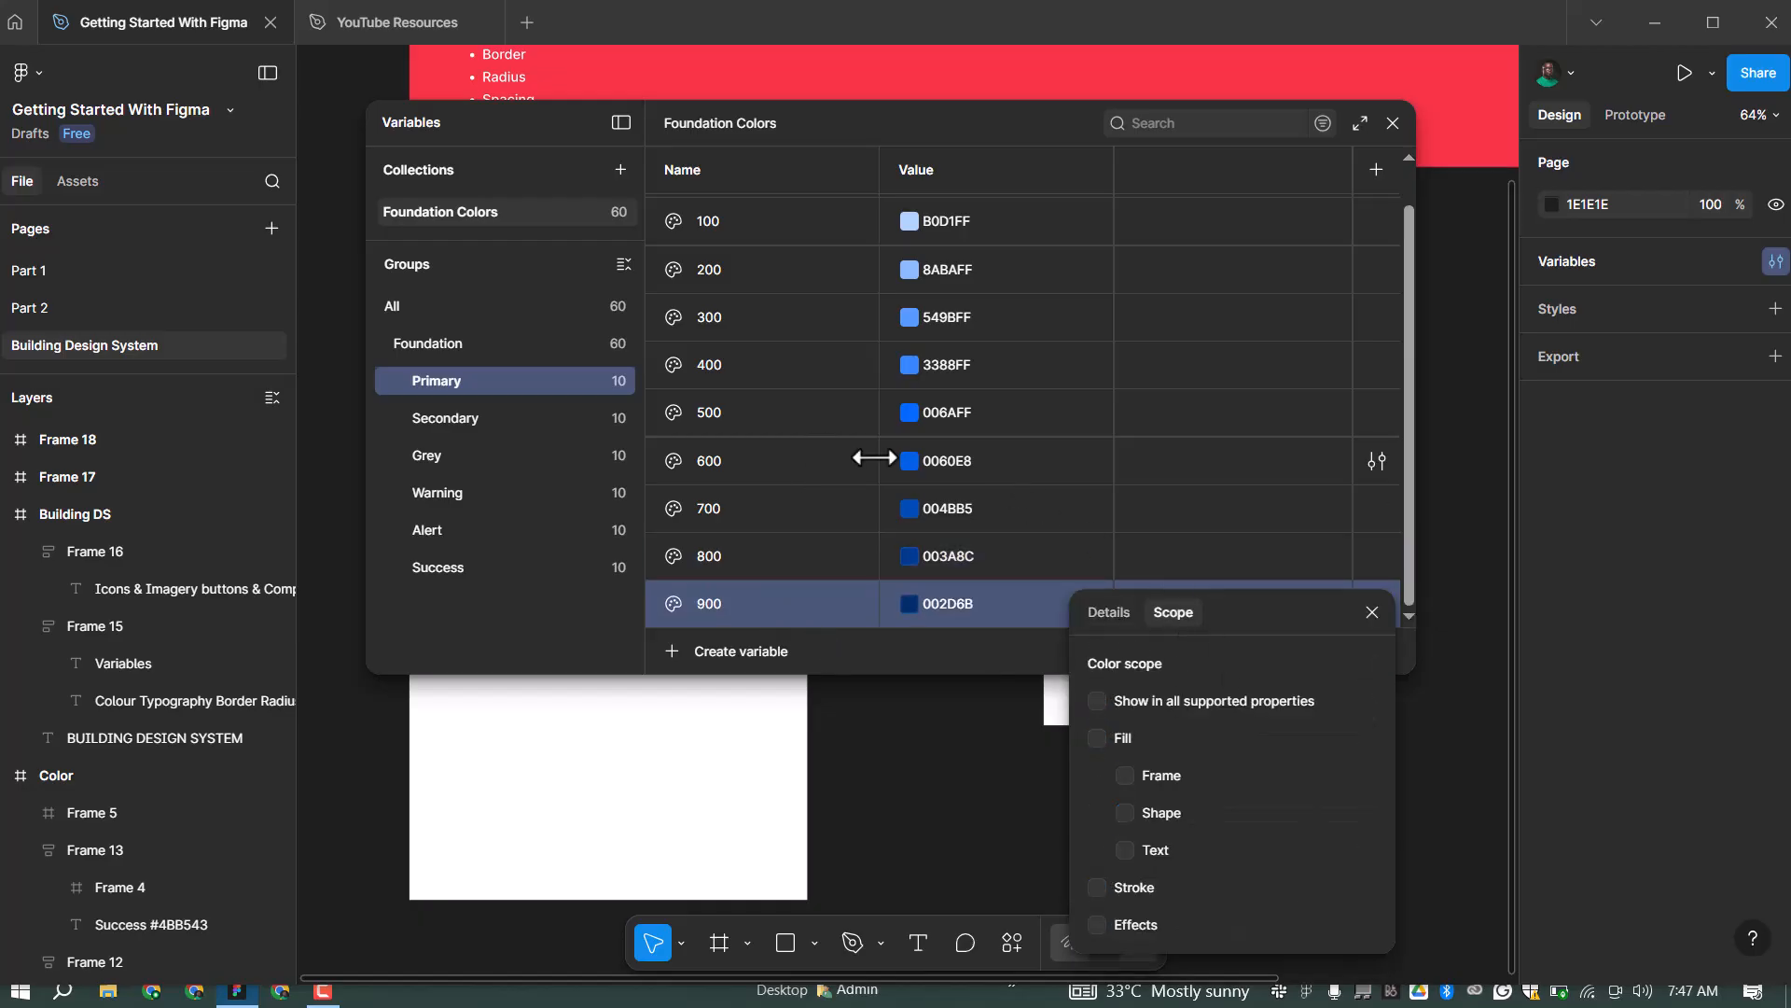
click(581, 606)
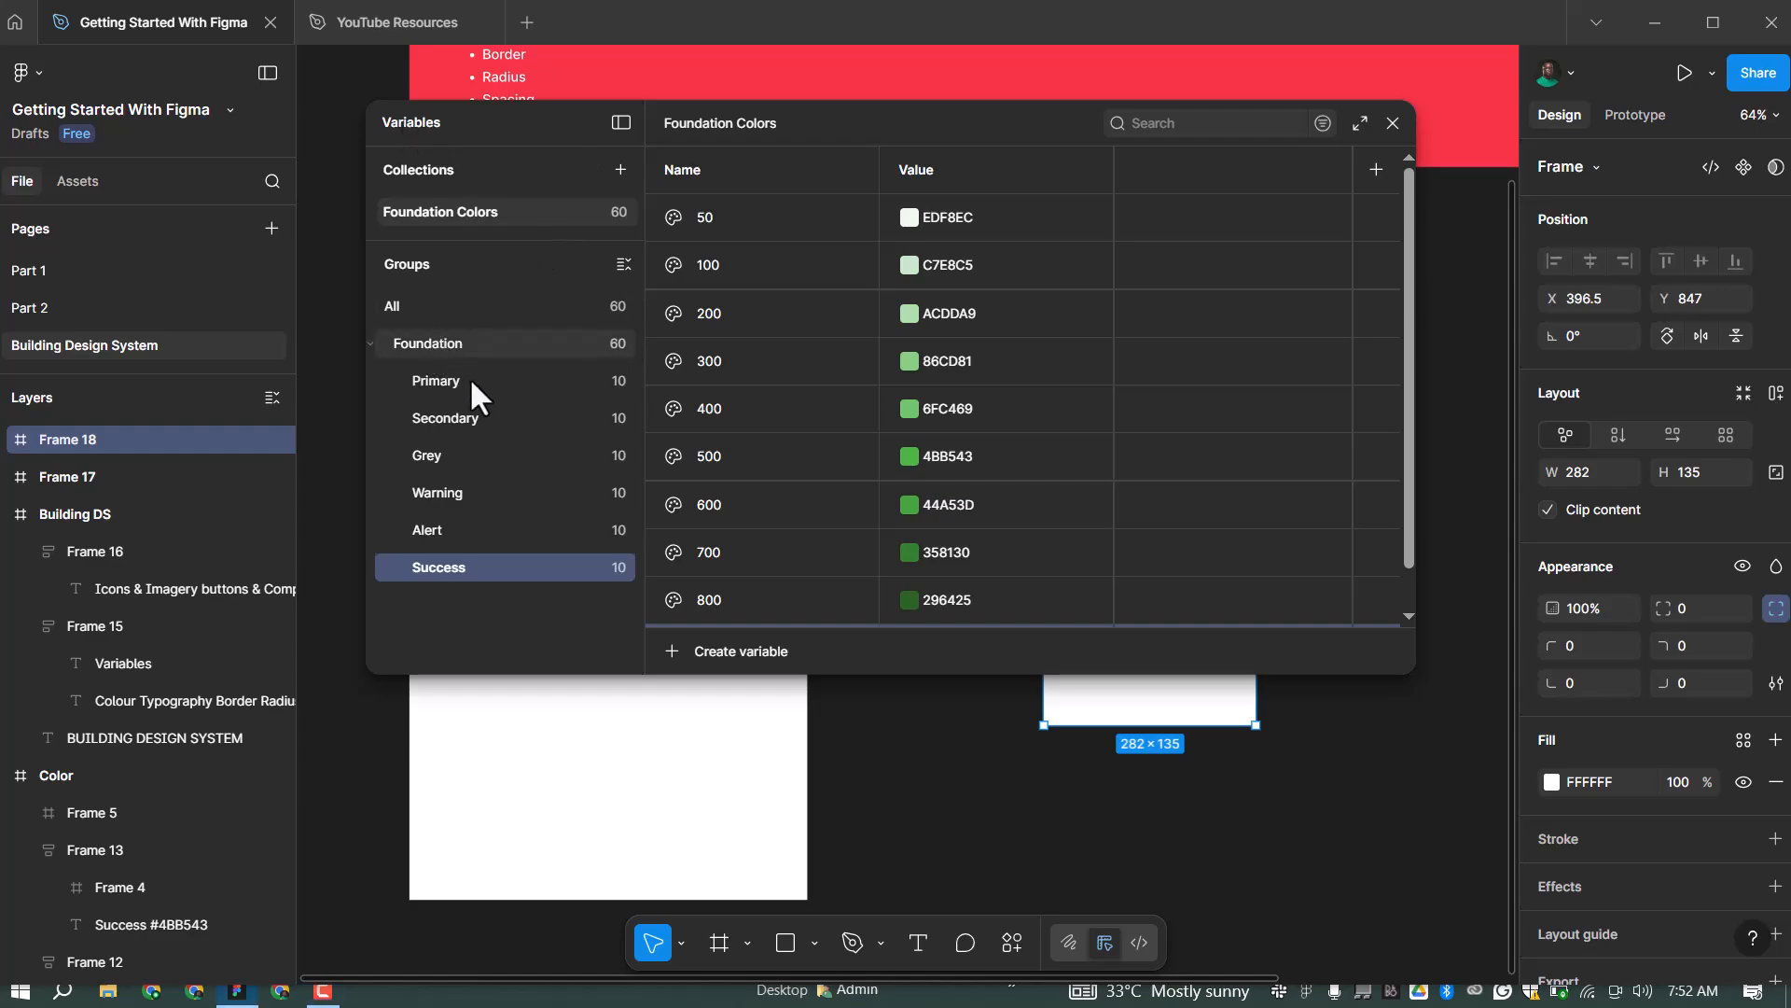
Create a new variable collection named Semantic Color alongside Foundation Colors
click(500, 347)
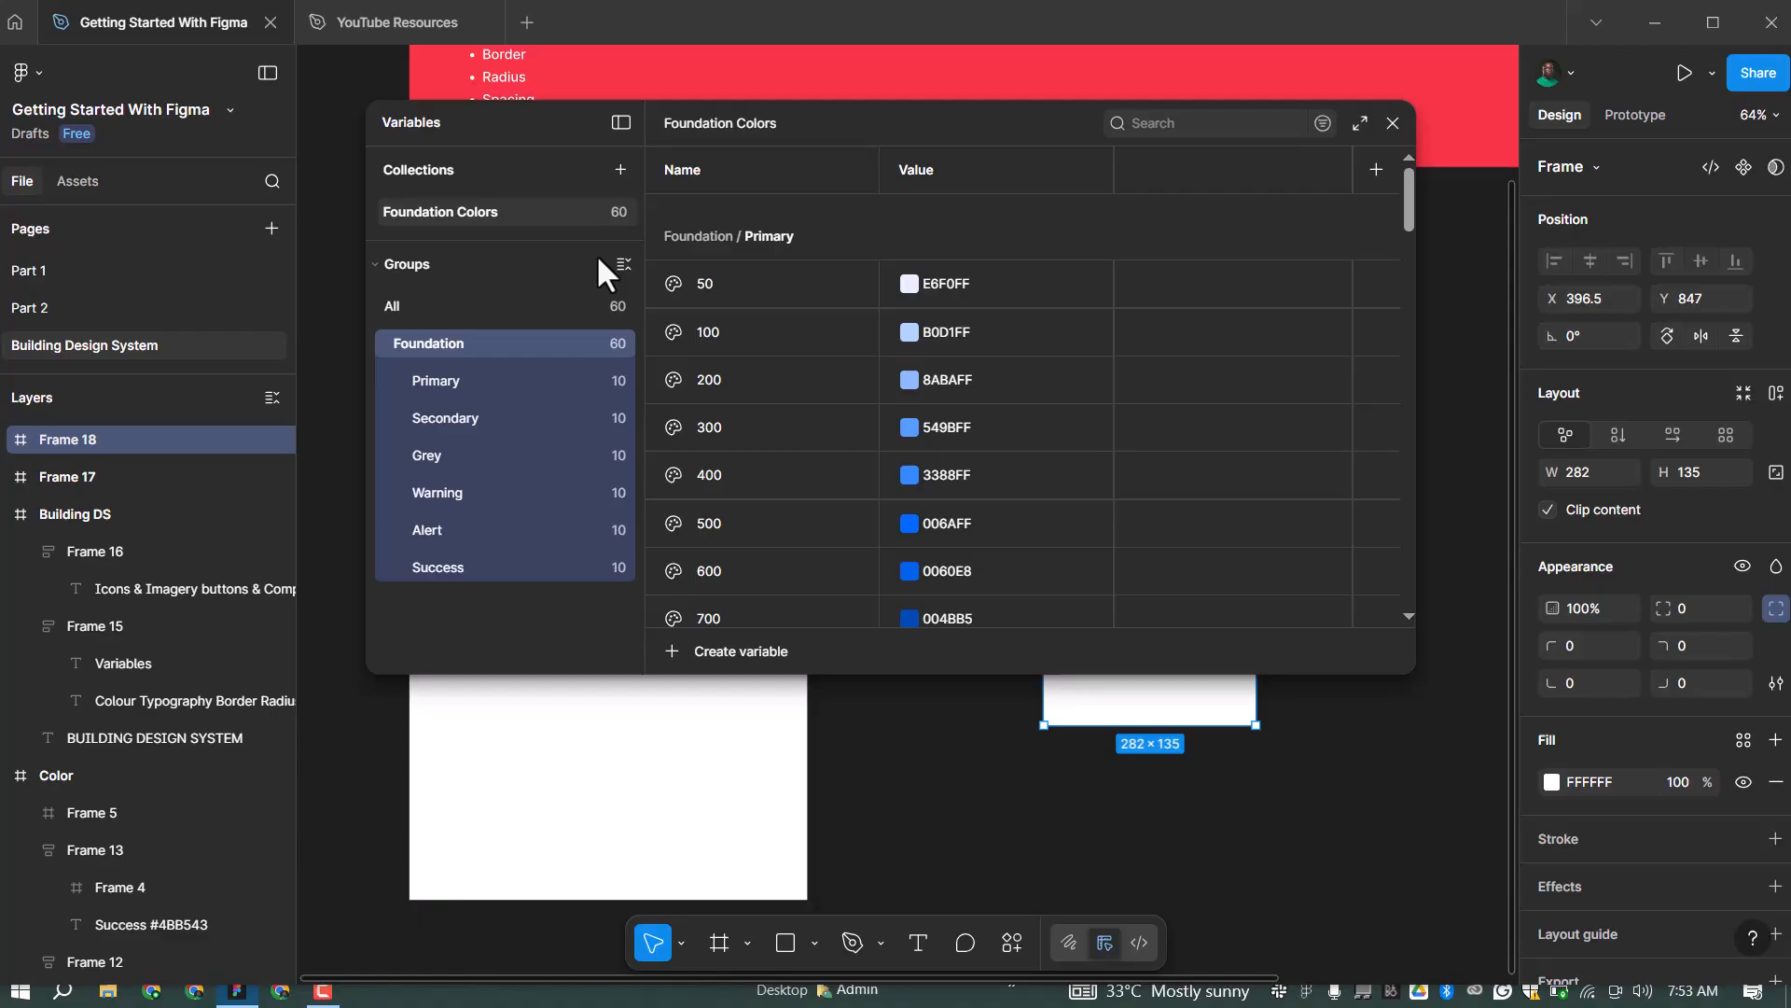
click(620, 170)
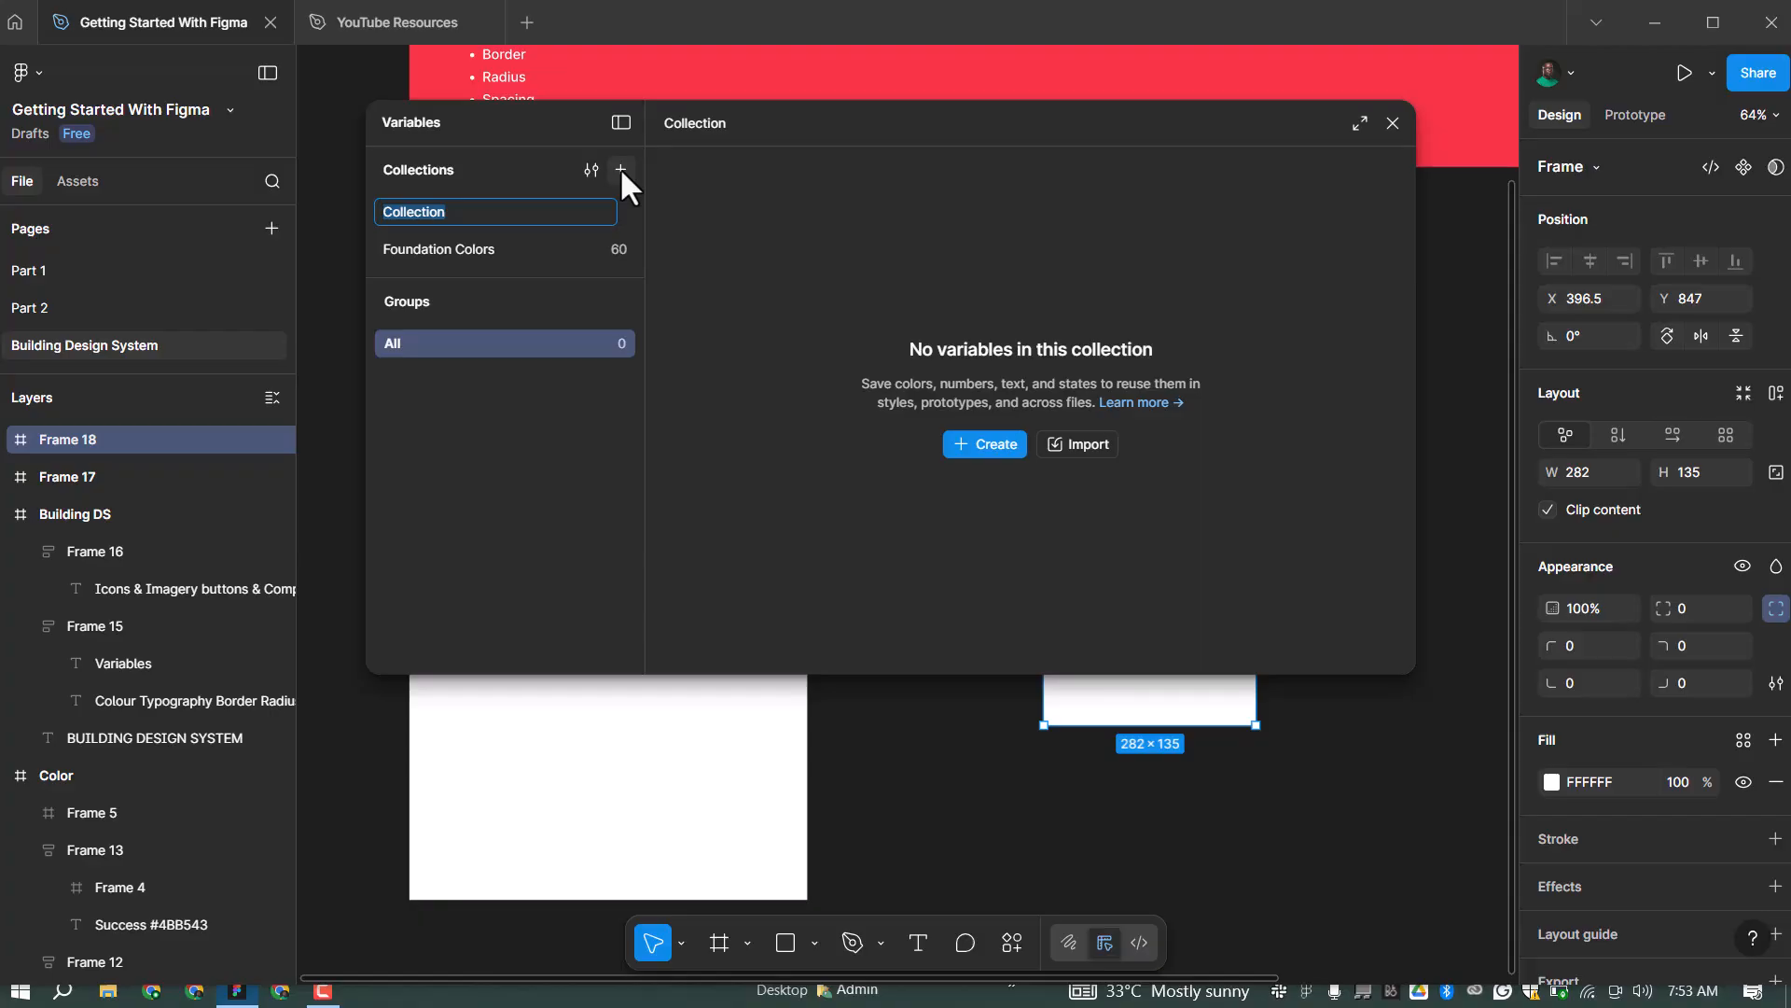
text(Semant)
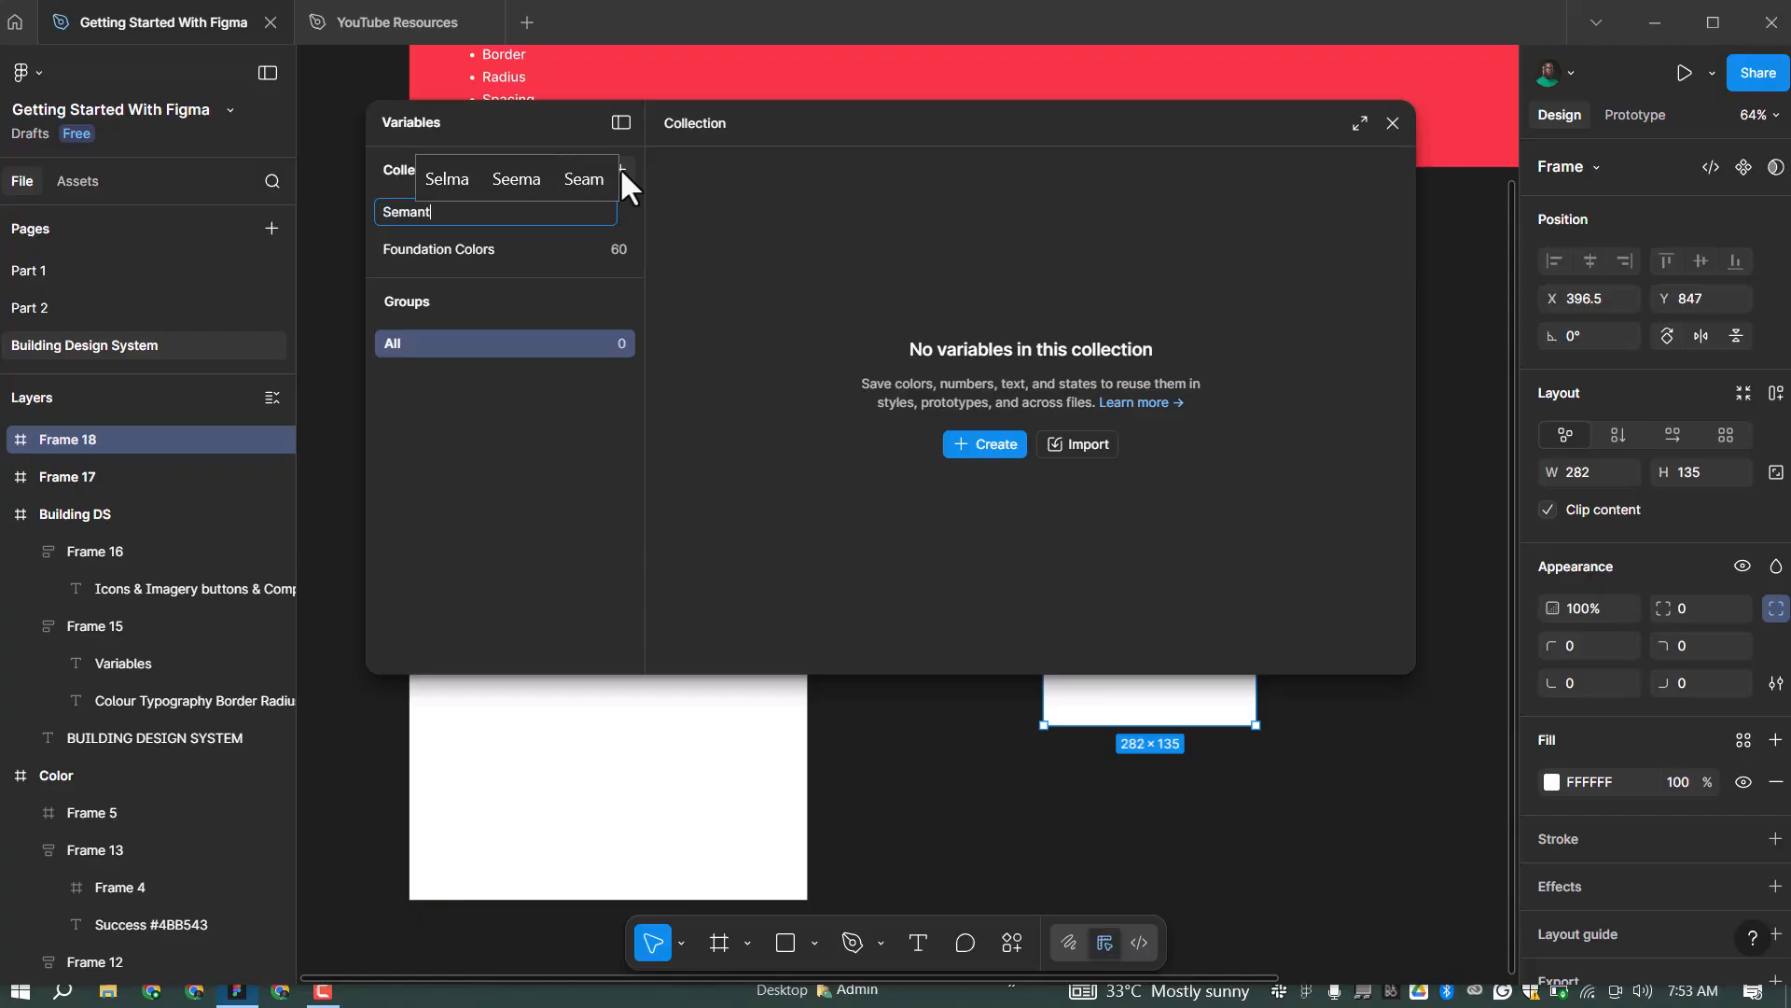
text(ic Color)
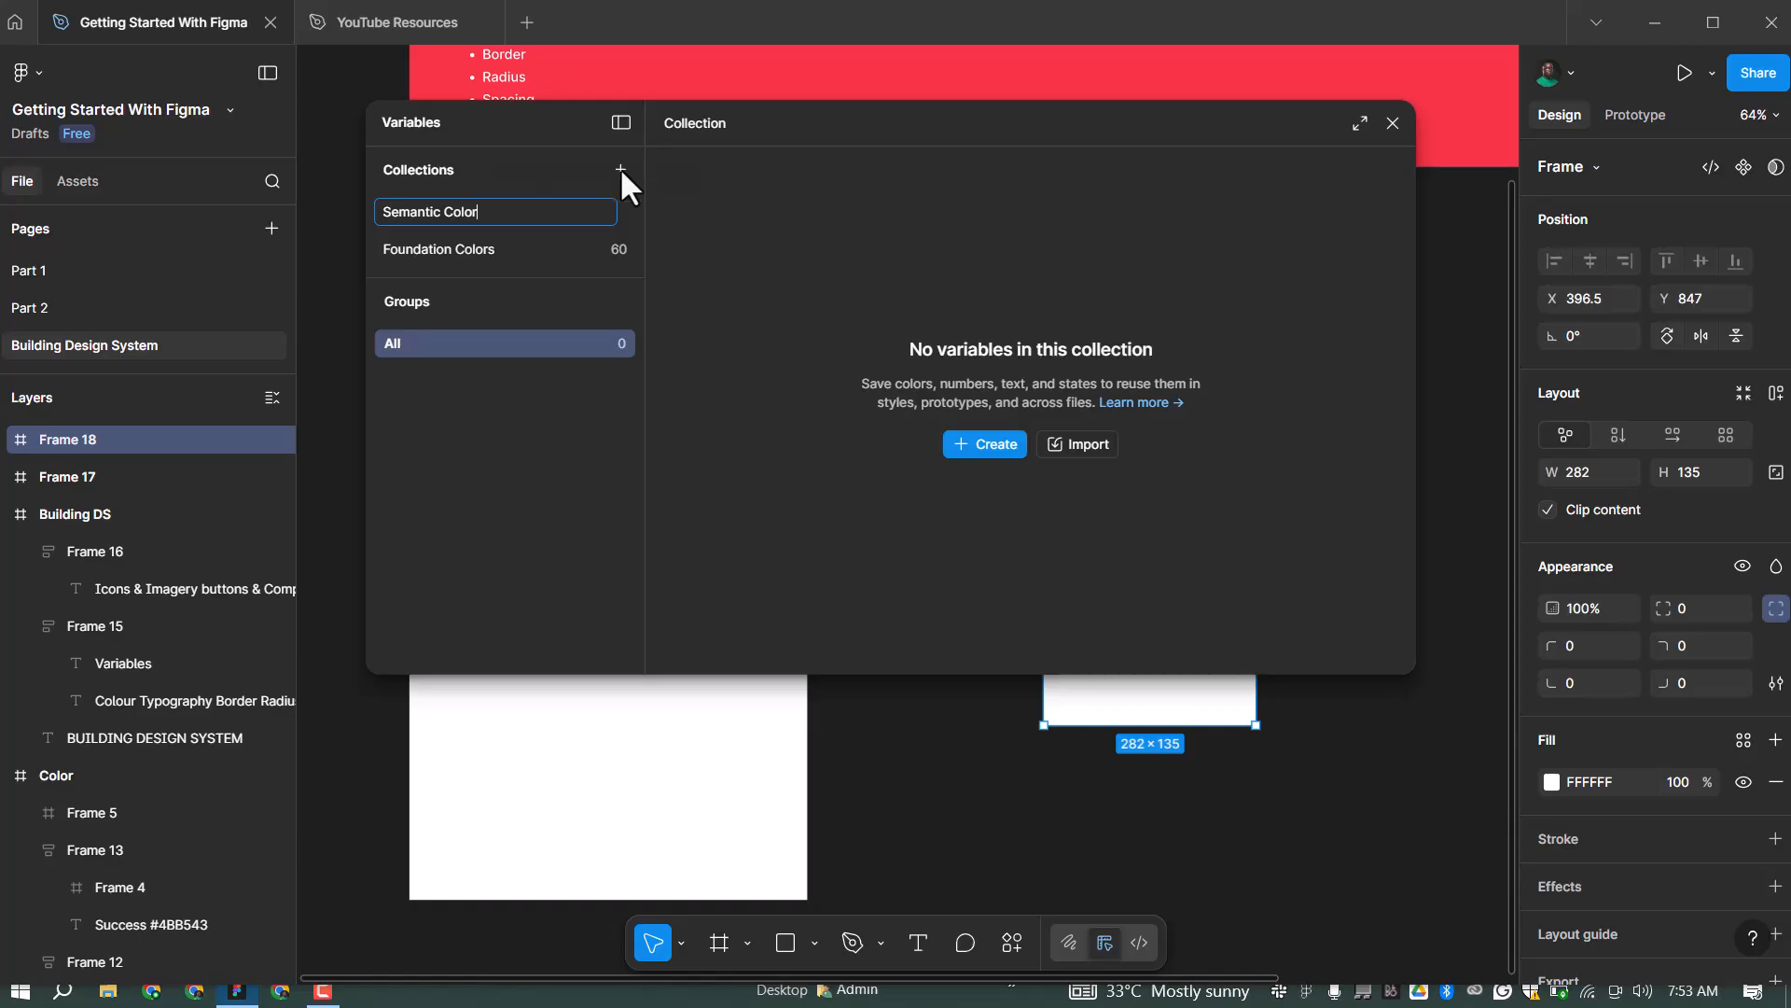
key(Return)
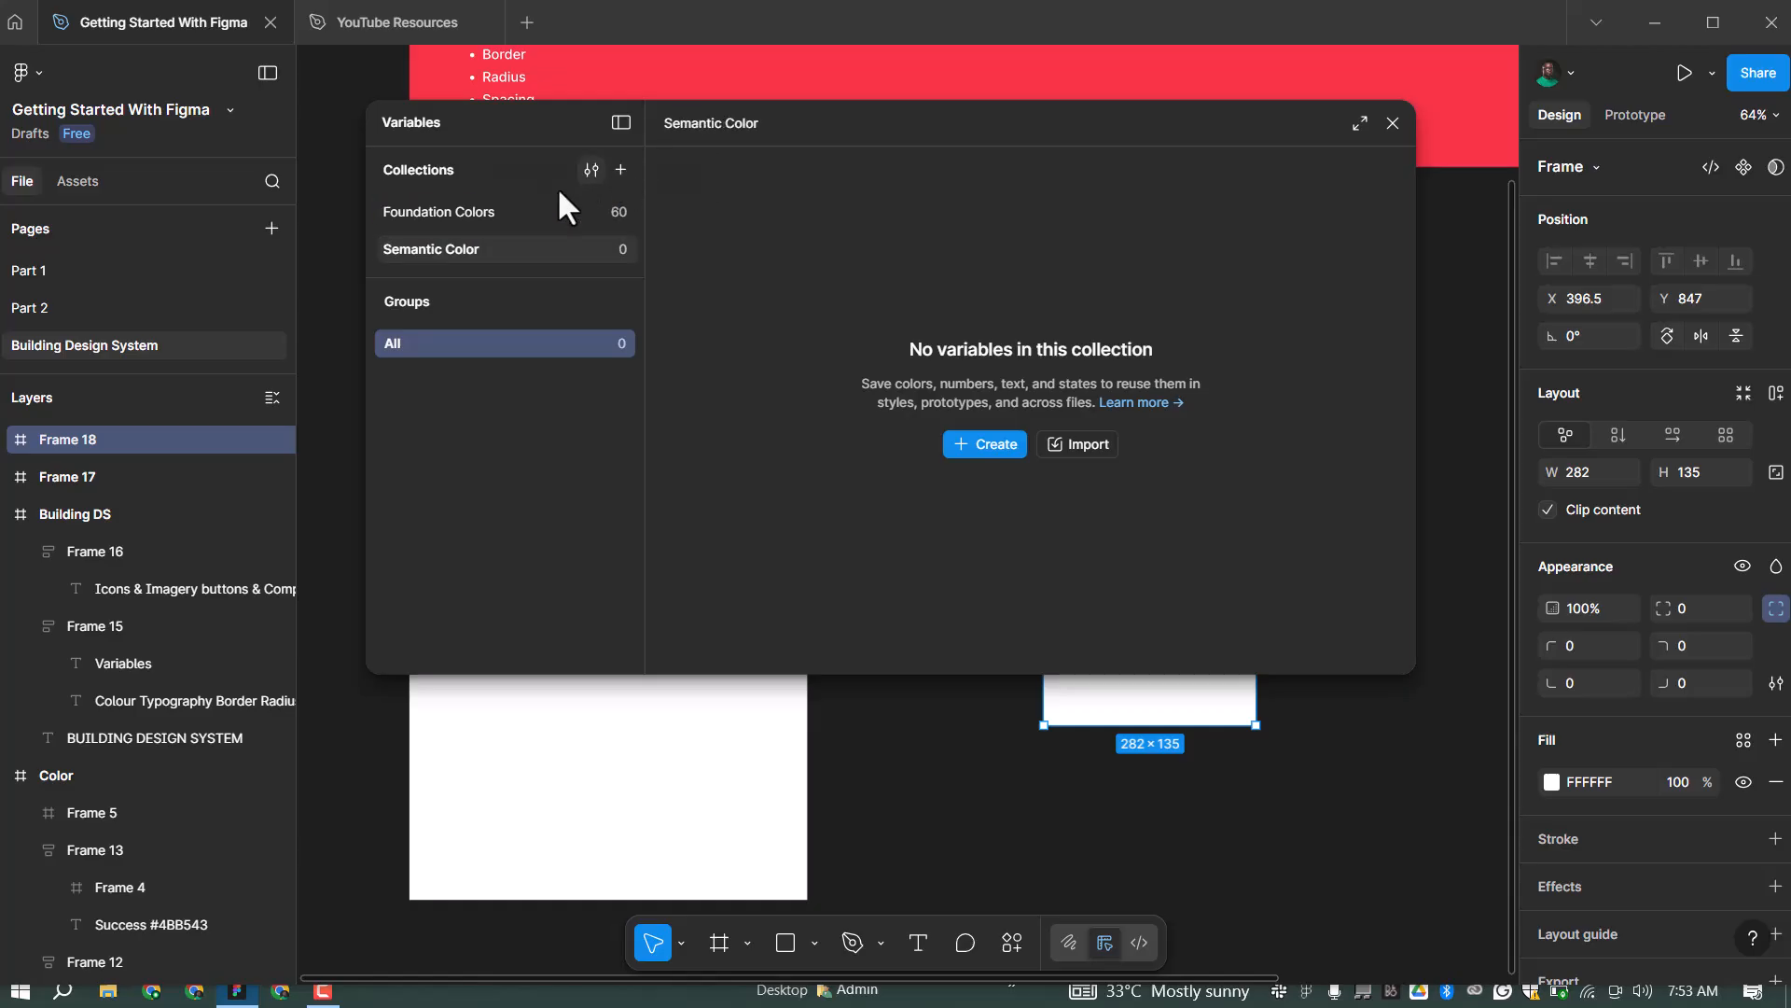
Add a color variable named Background to the empty Semantic Color collection
drag(483, 215, 478, 204)
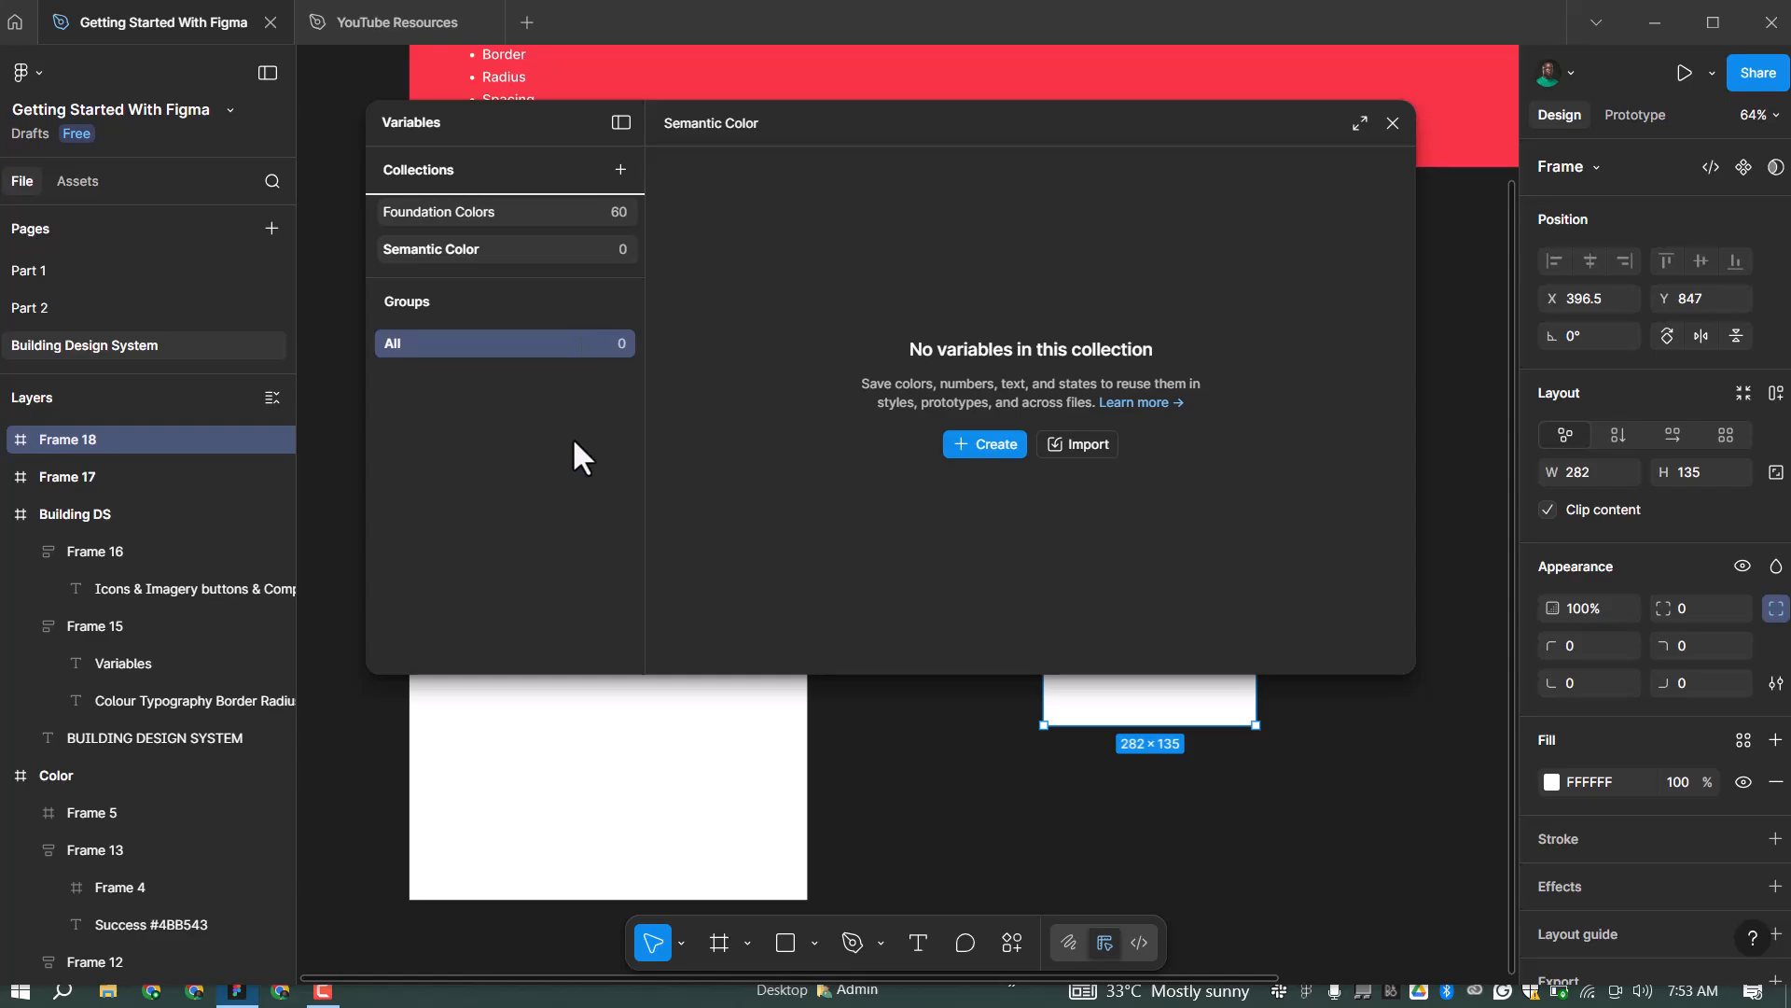
drag(504, 257, 470, 250)
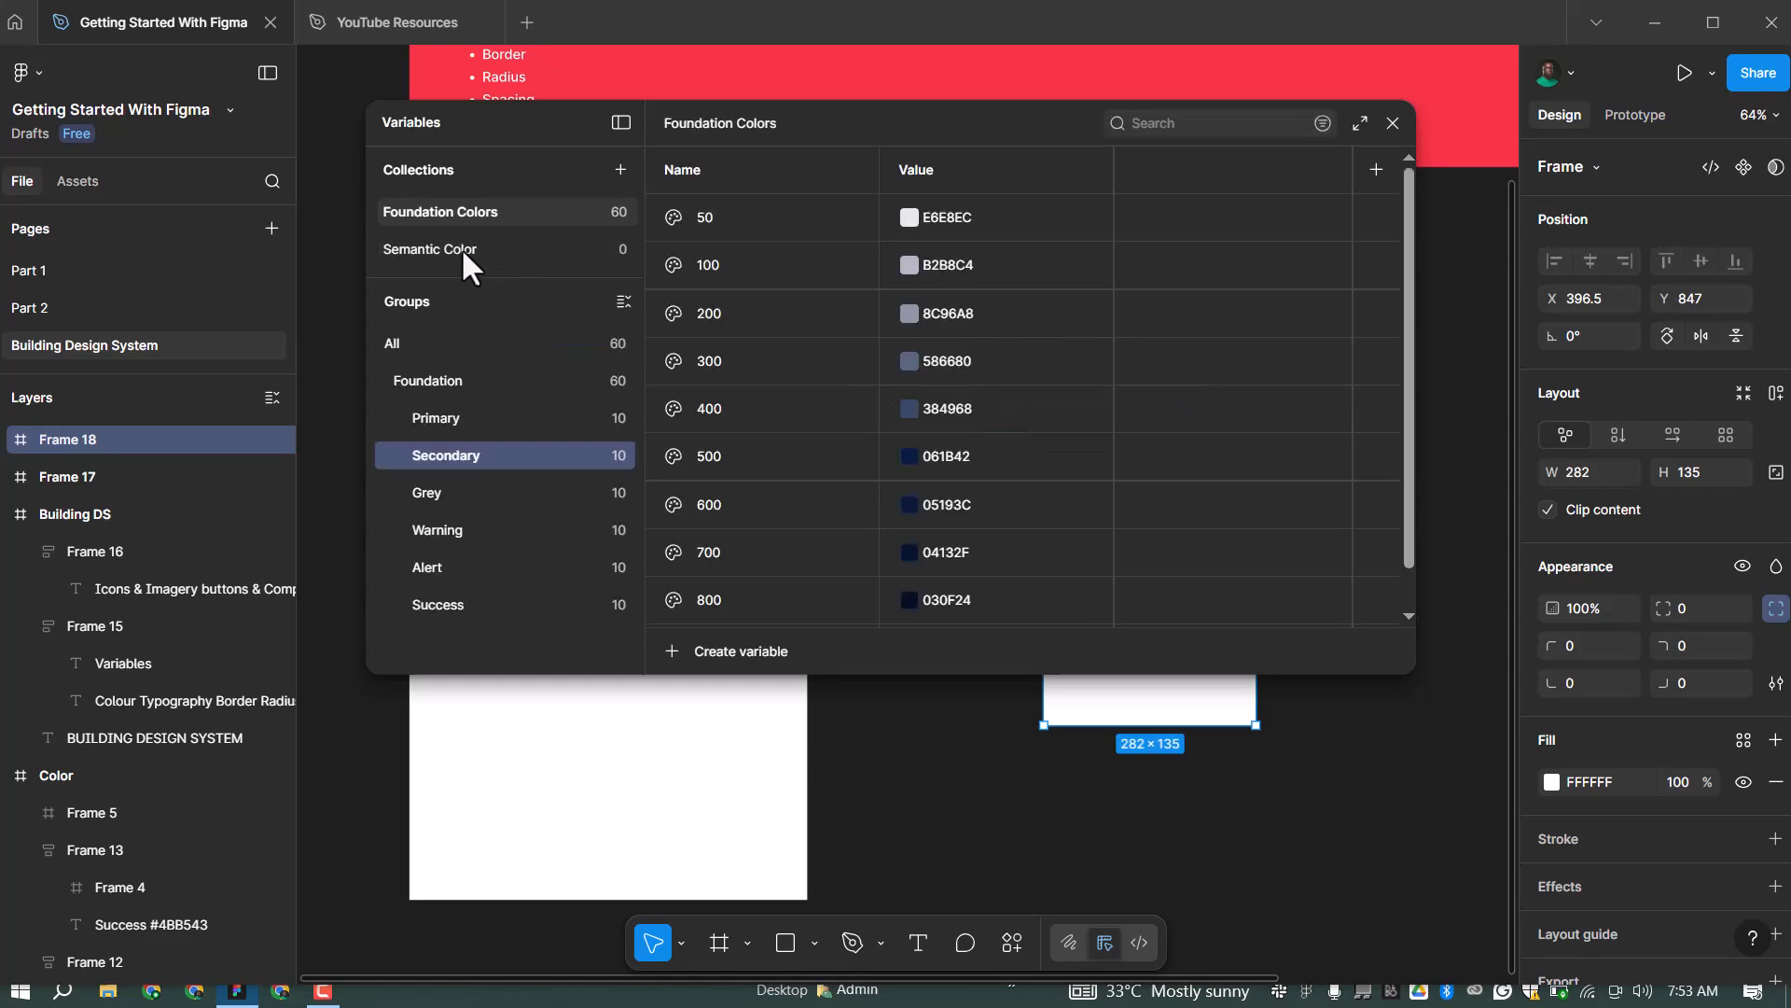
click(472, 248)
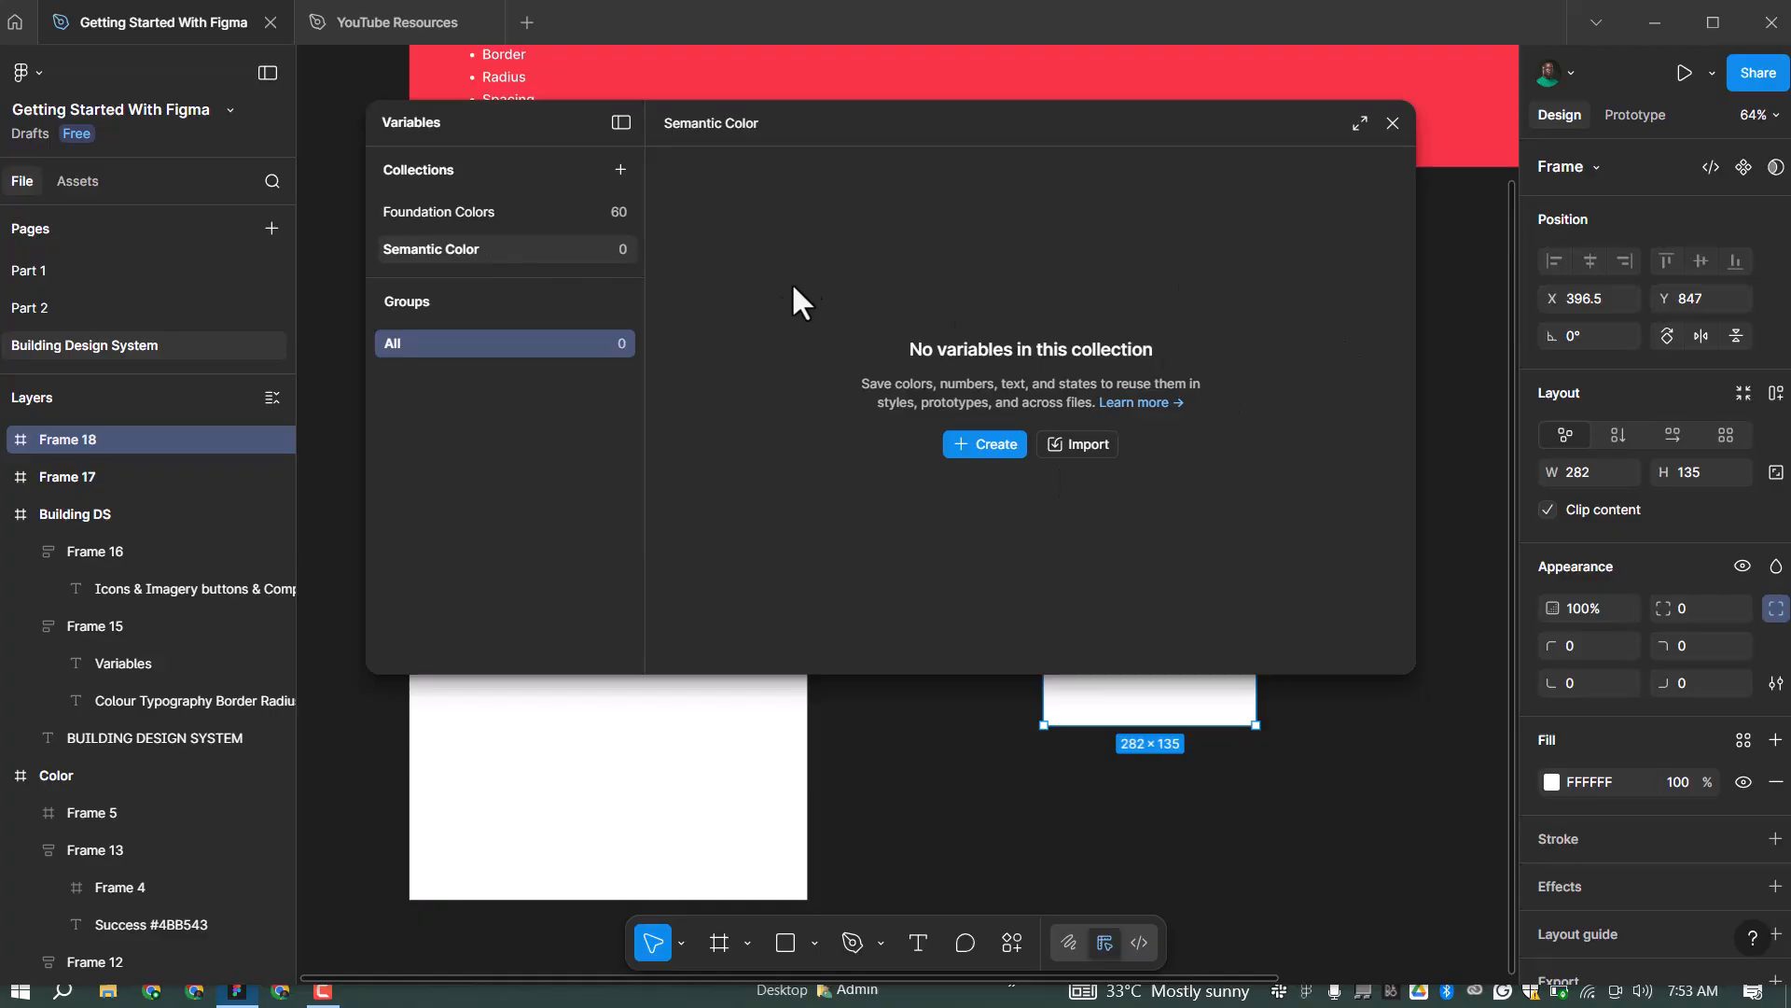
click(980, 444)
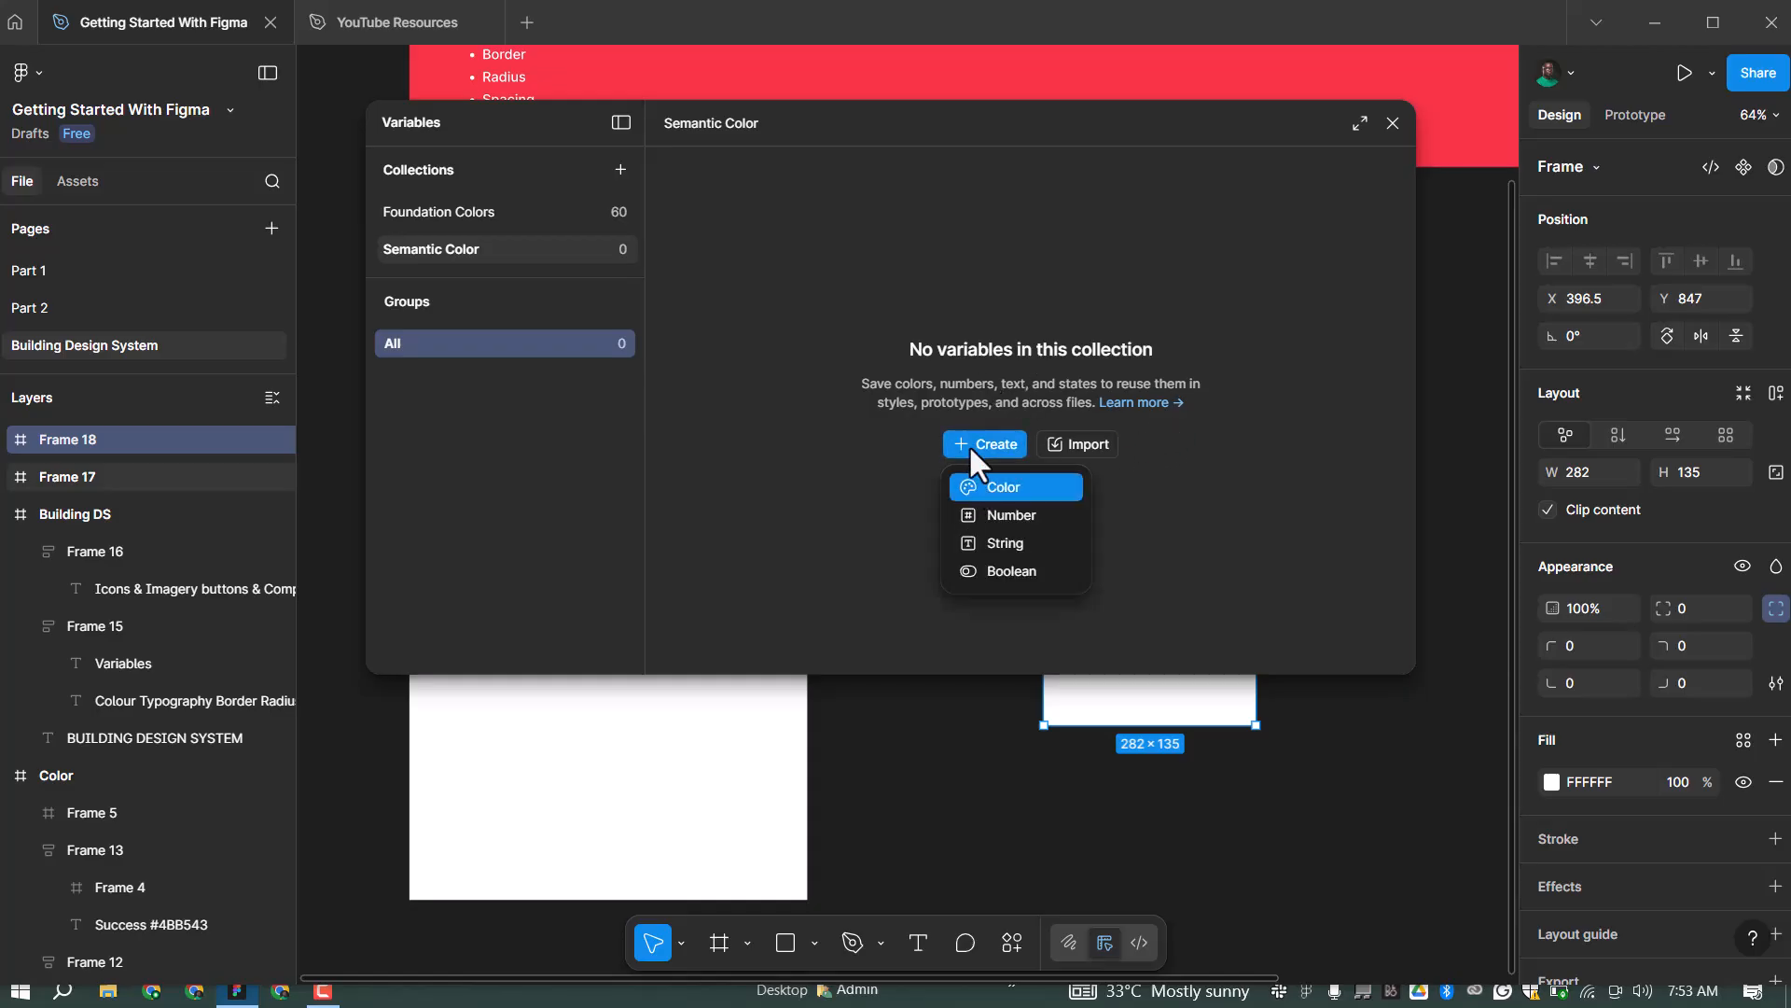
click(1005, 483)
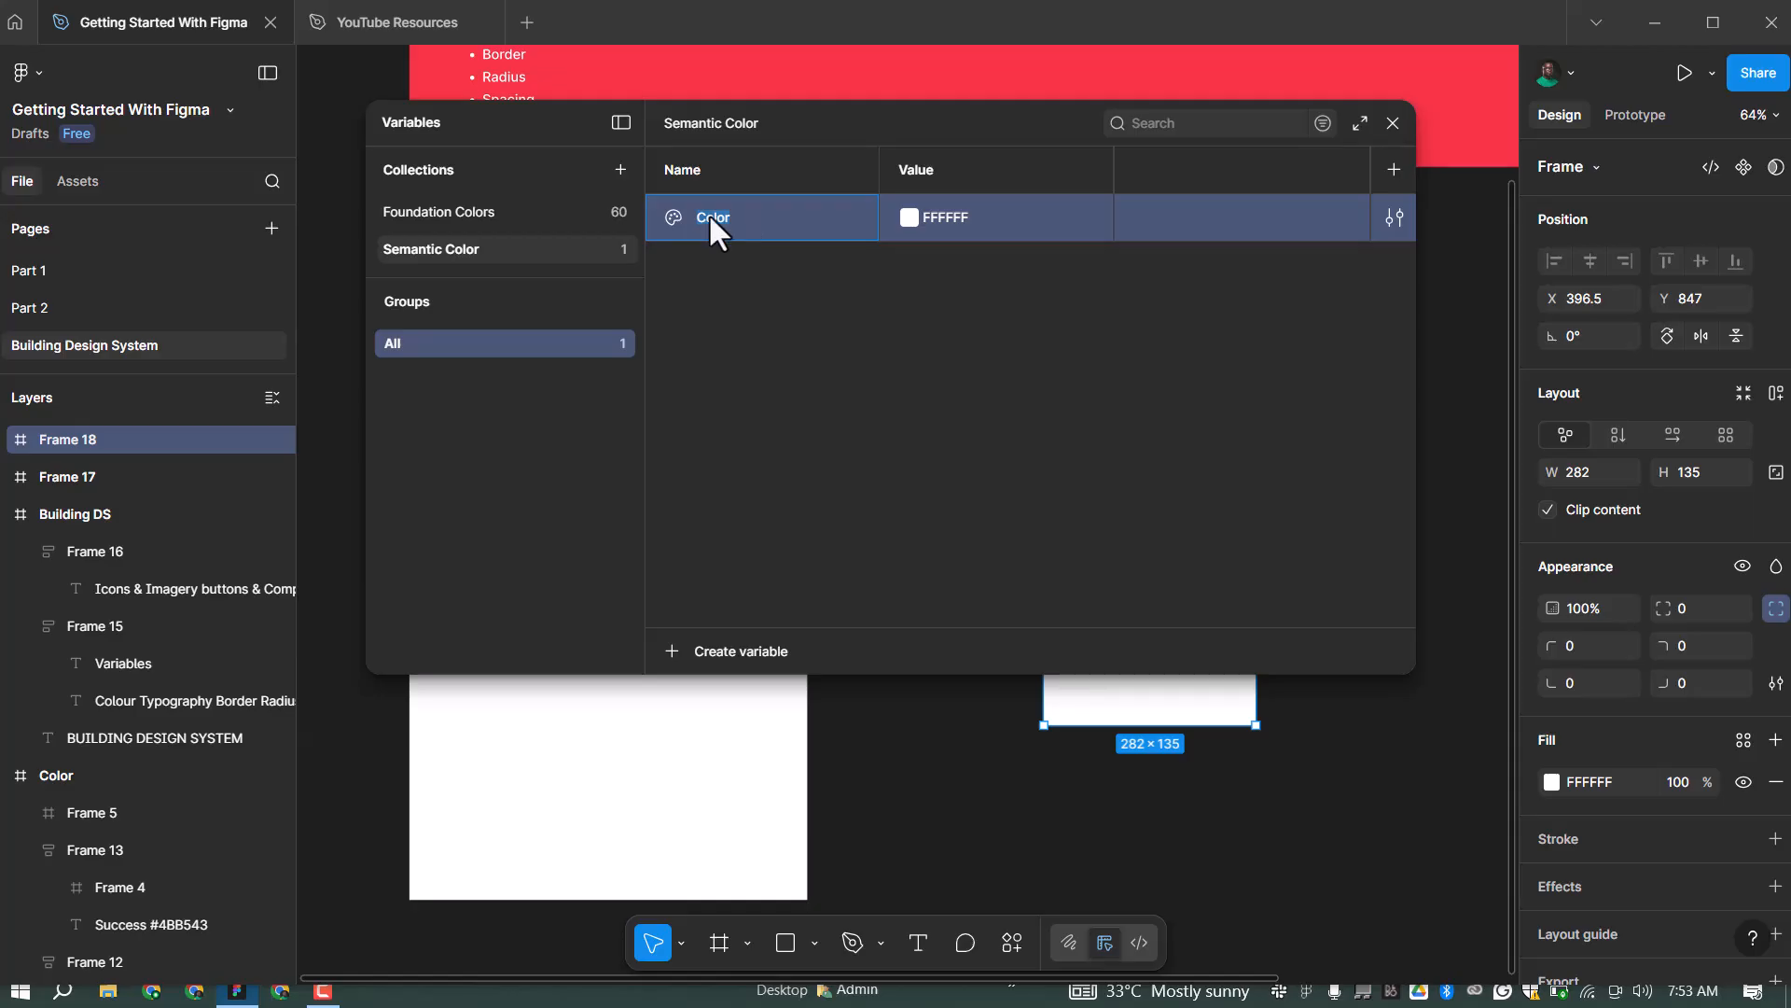
text(Backgroun)
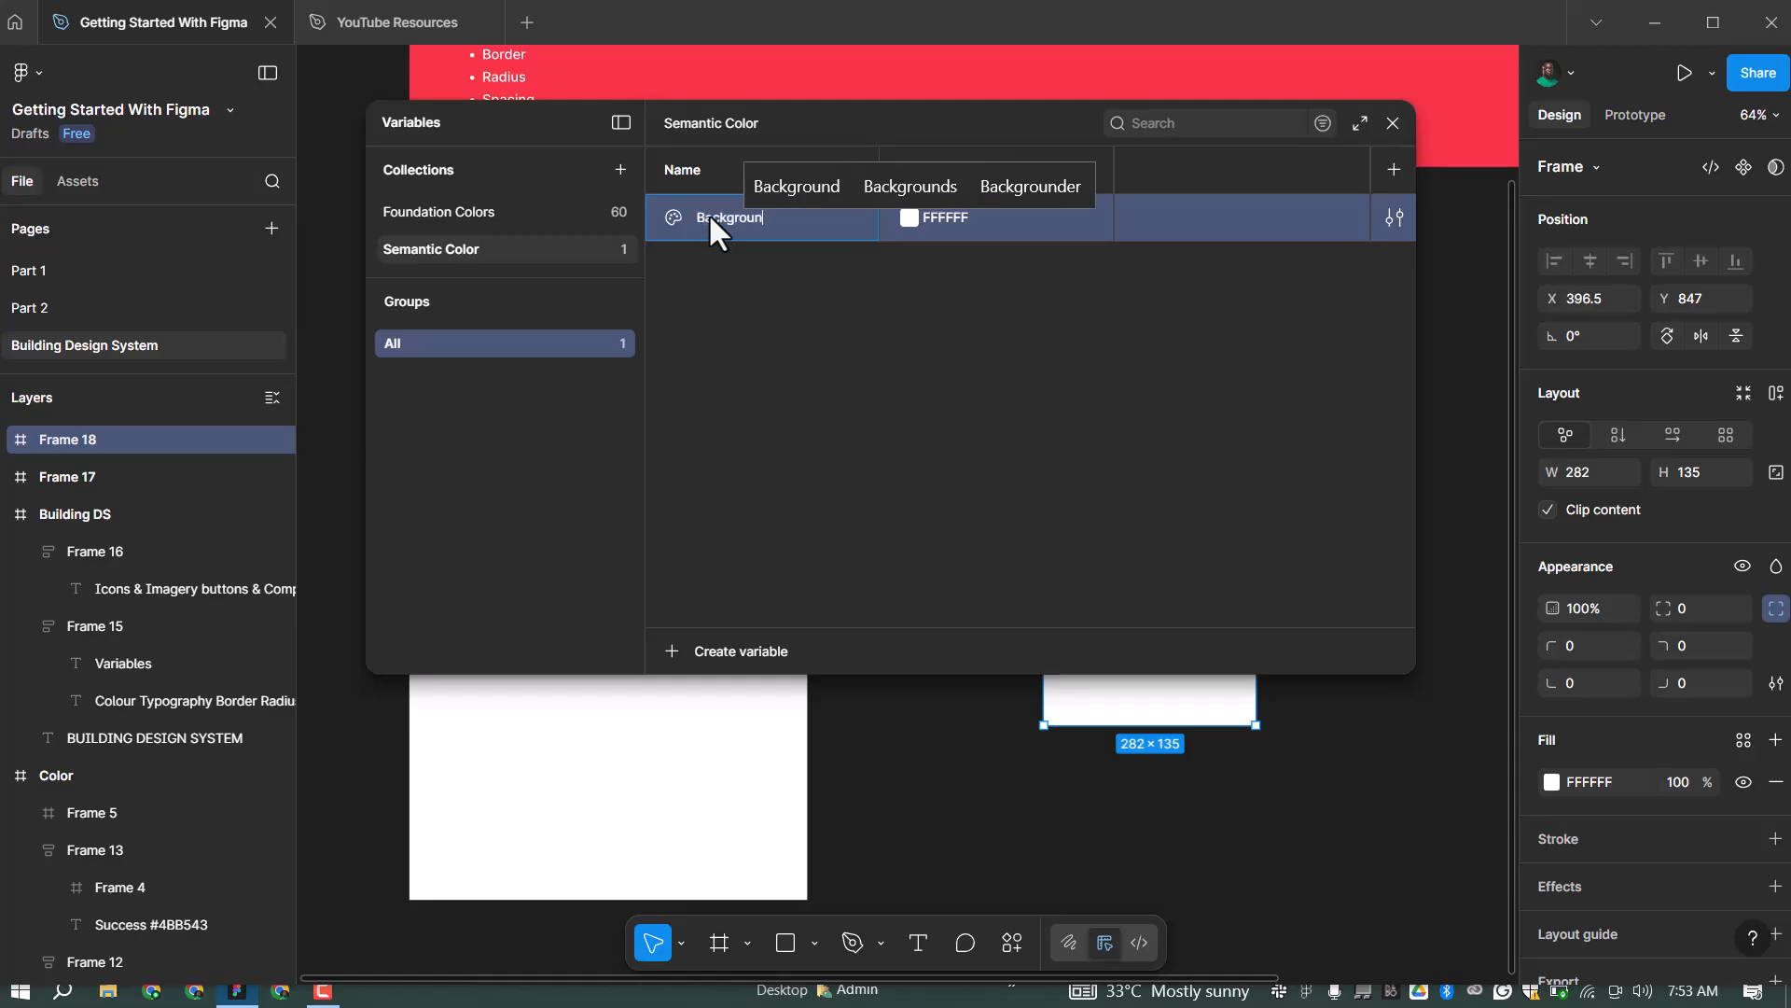
text(d)
key(Return)
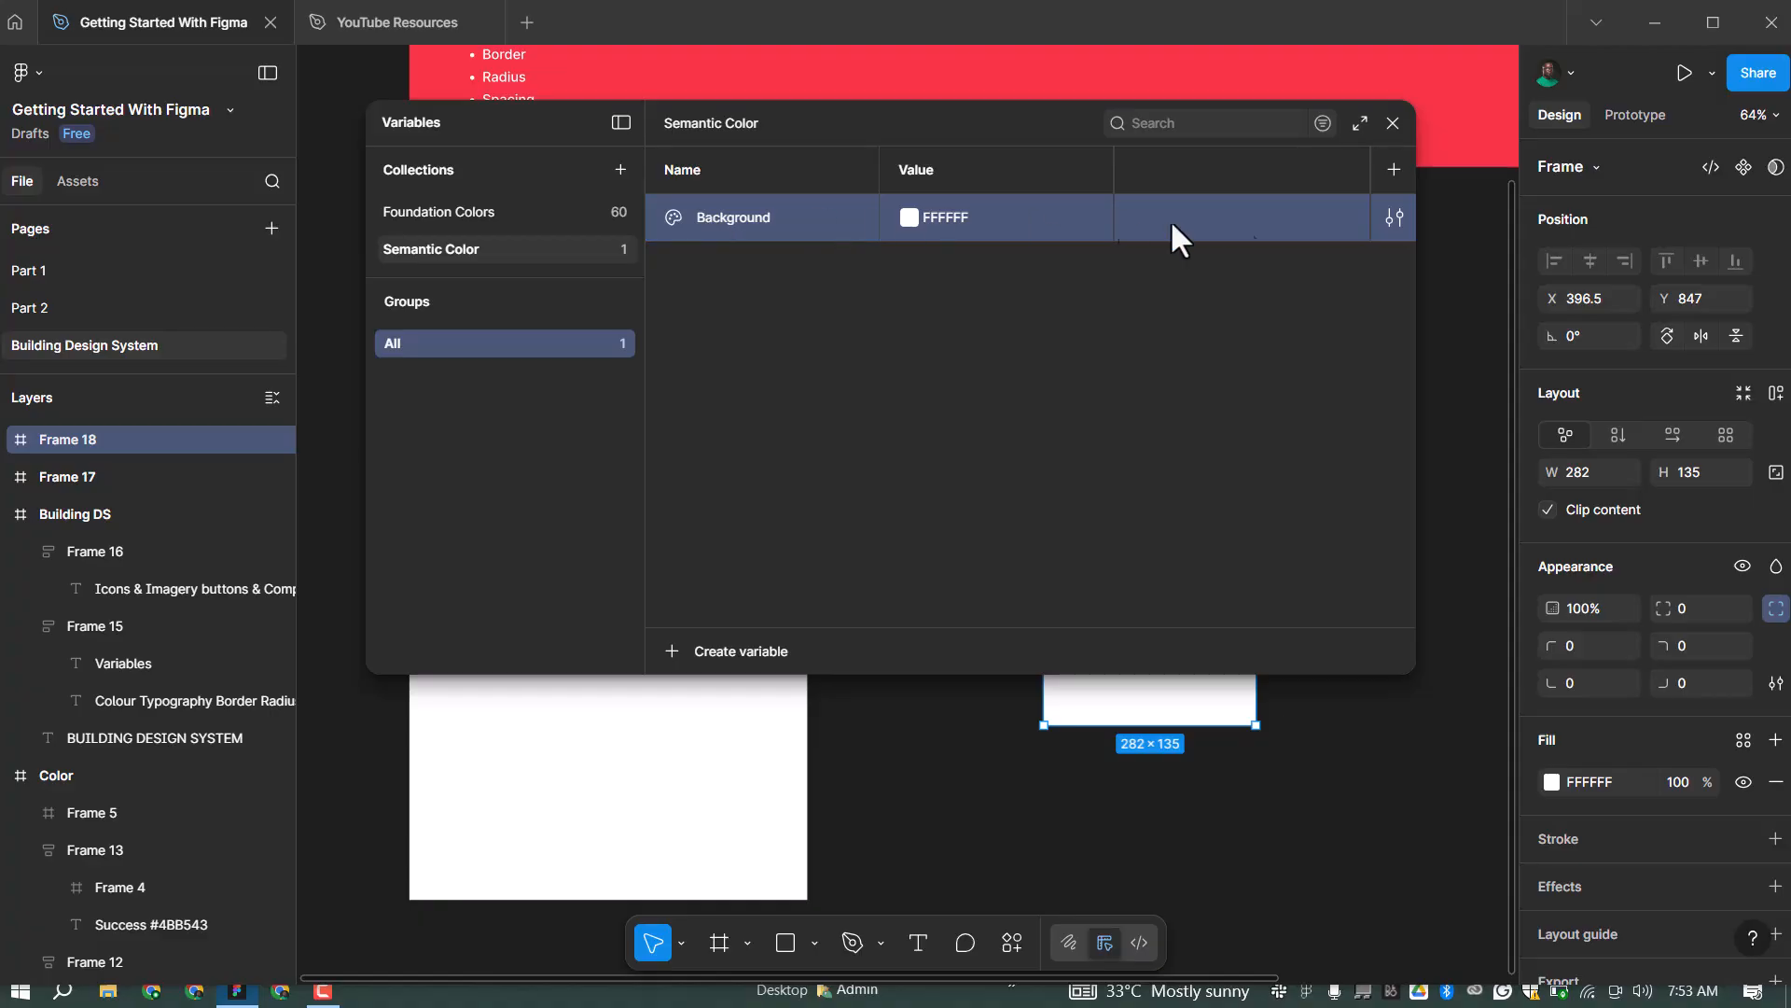
Turn off showing the Background variable in all supported properties and adjust its Fill and Text scope options
click(1394, 218)
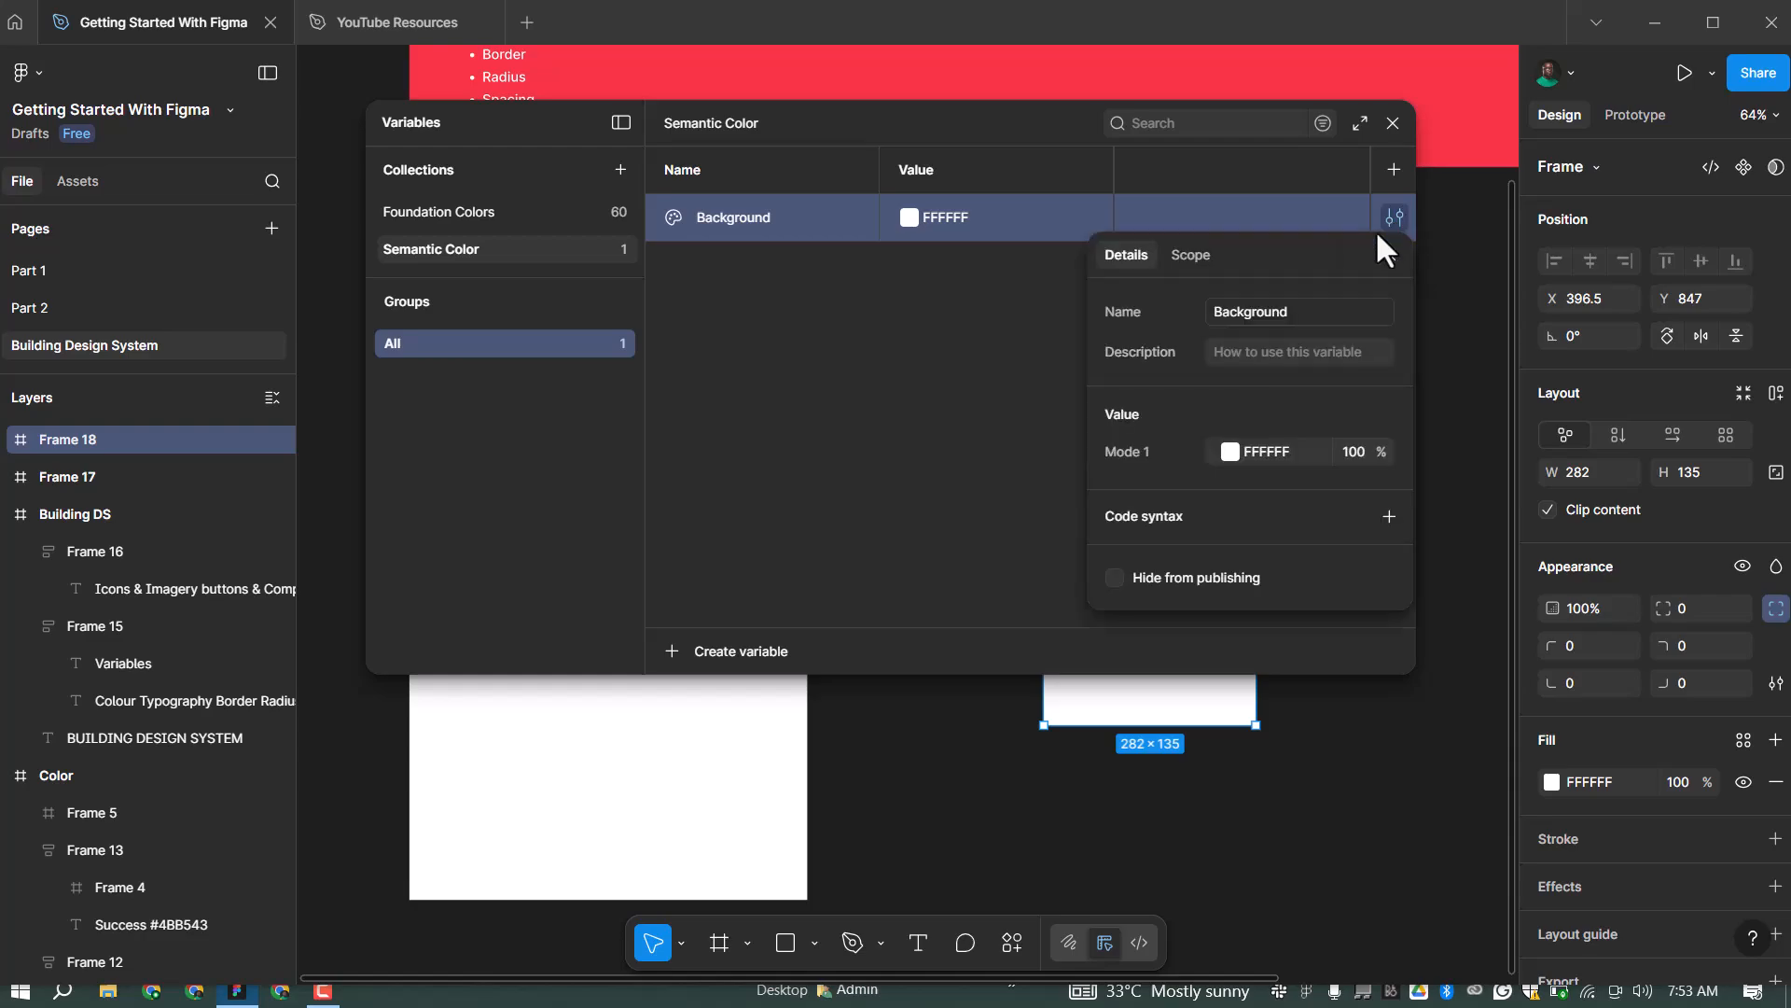
click(1188, 262)
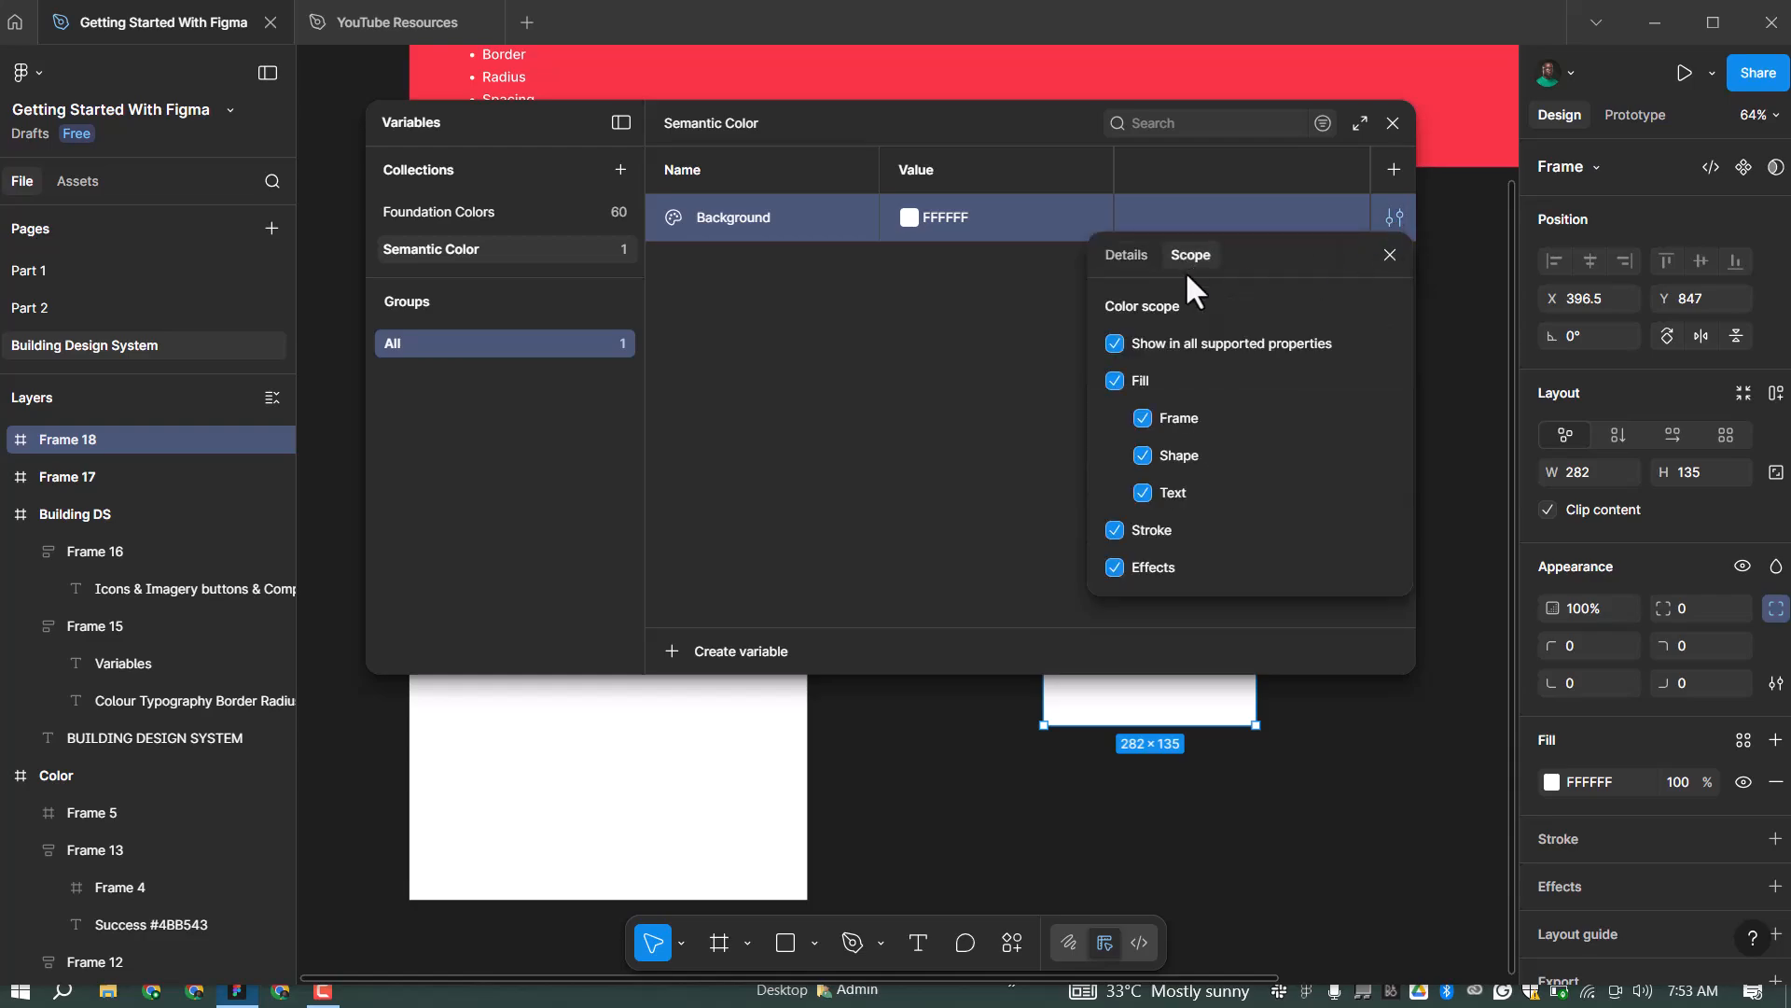
click(1118, 344)
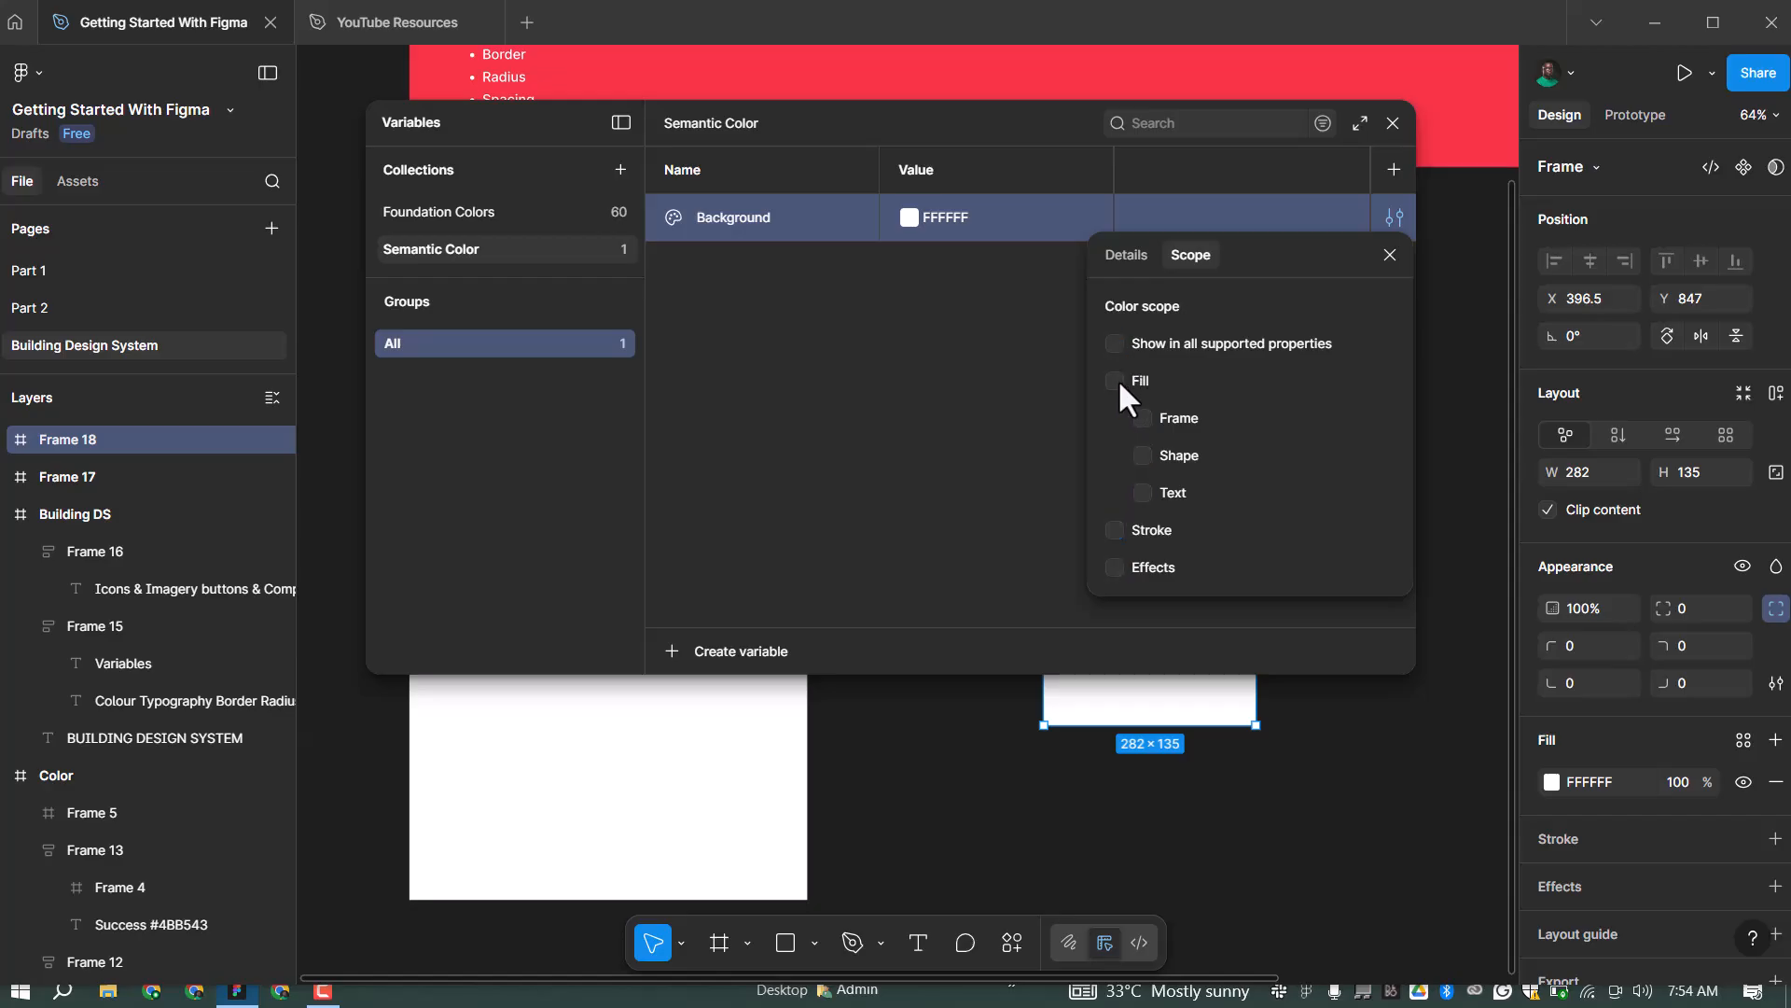
click(1117, 382)
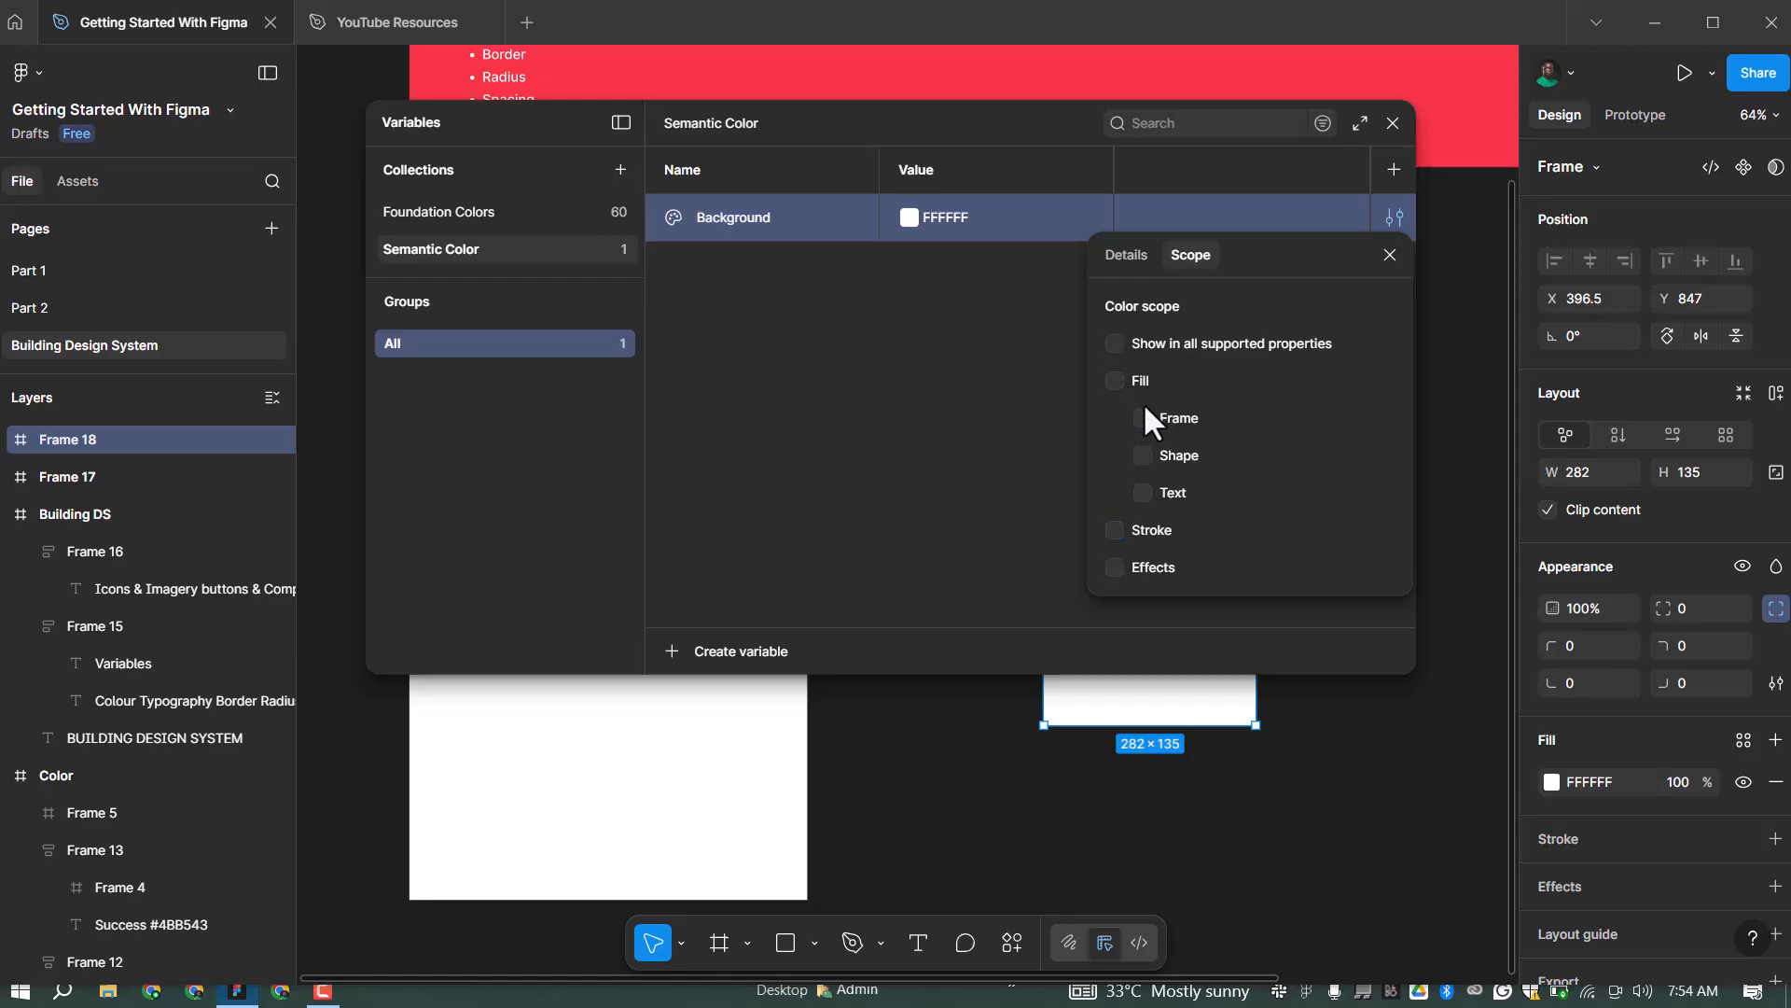
click(1143, 491)
click(1131, 260)
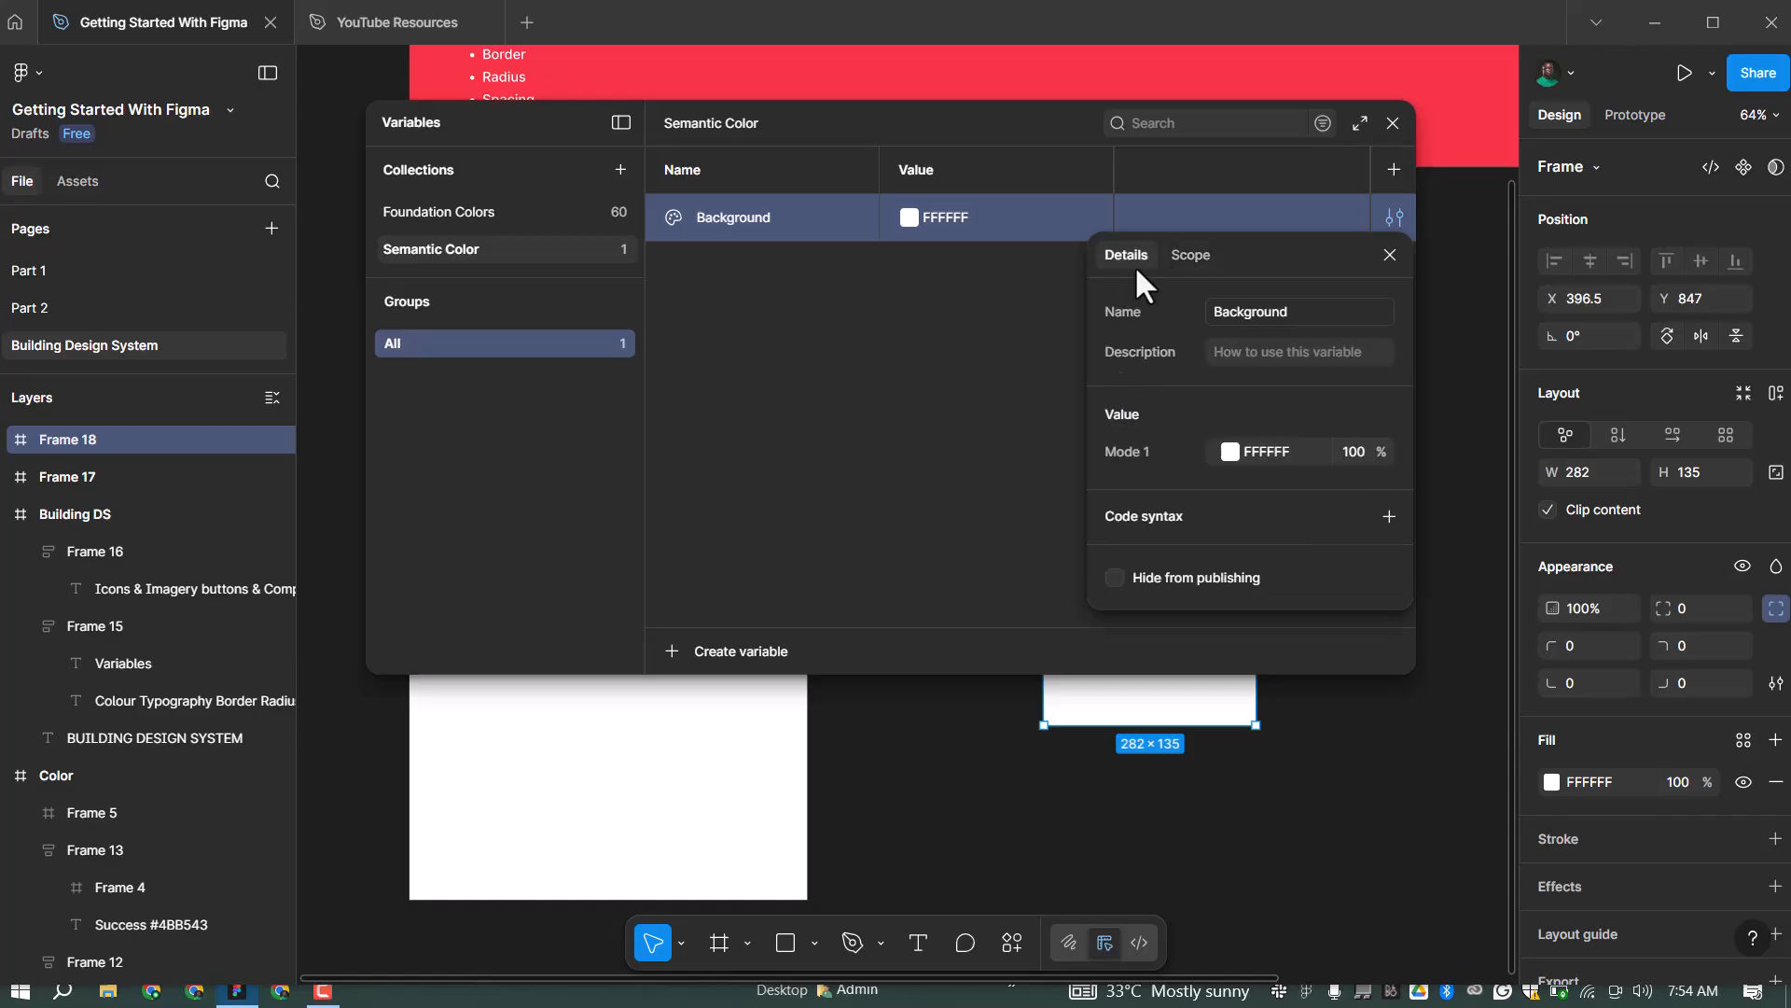
Rename the Background variable as Background/Hard and show the Background group's contents
click(1236, 311)
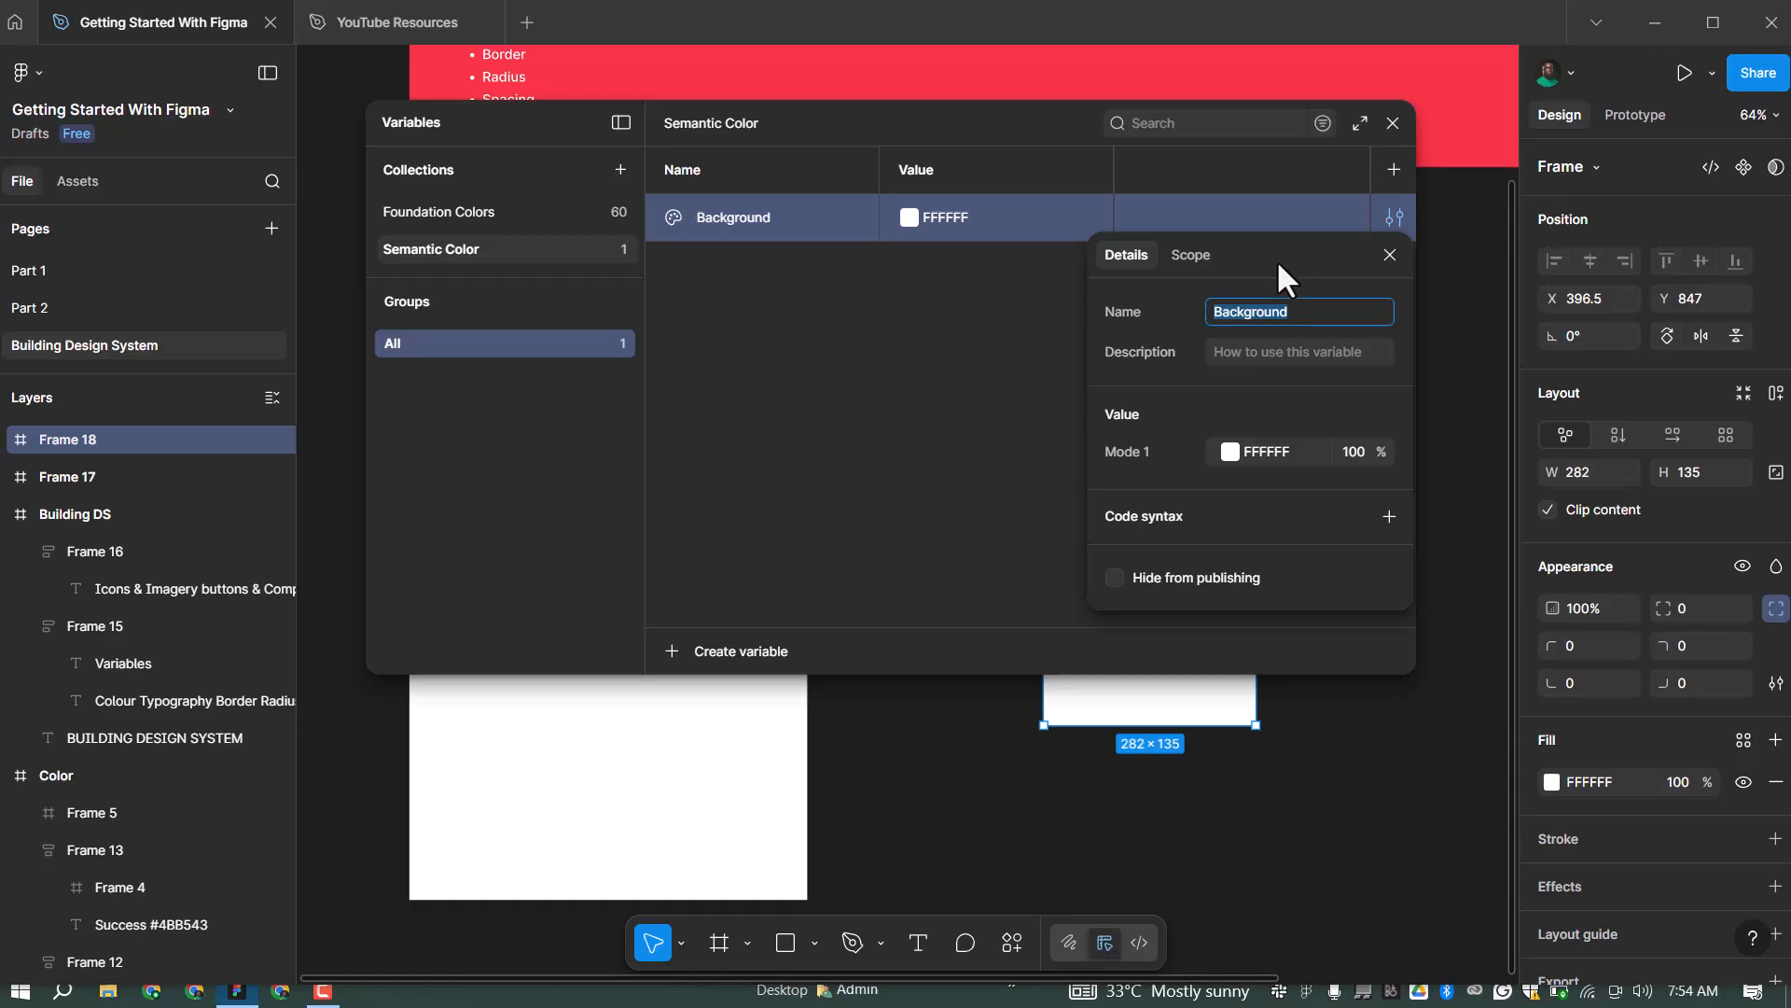
key(Right)
text(/Hard)
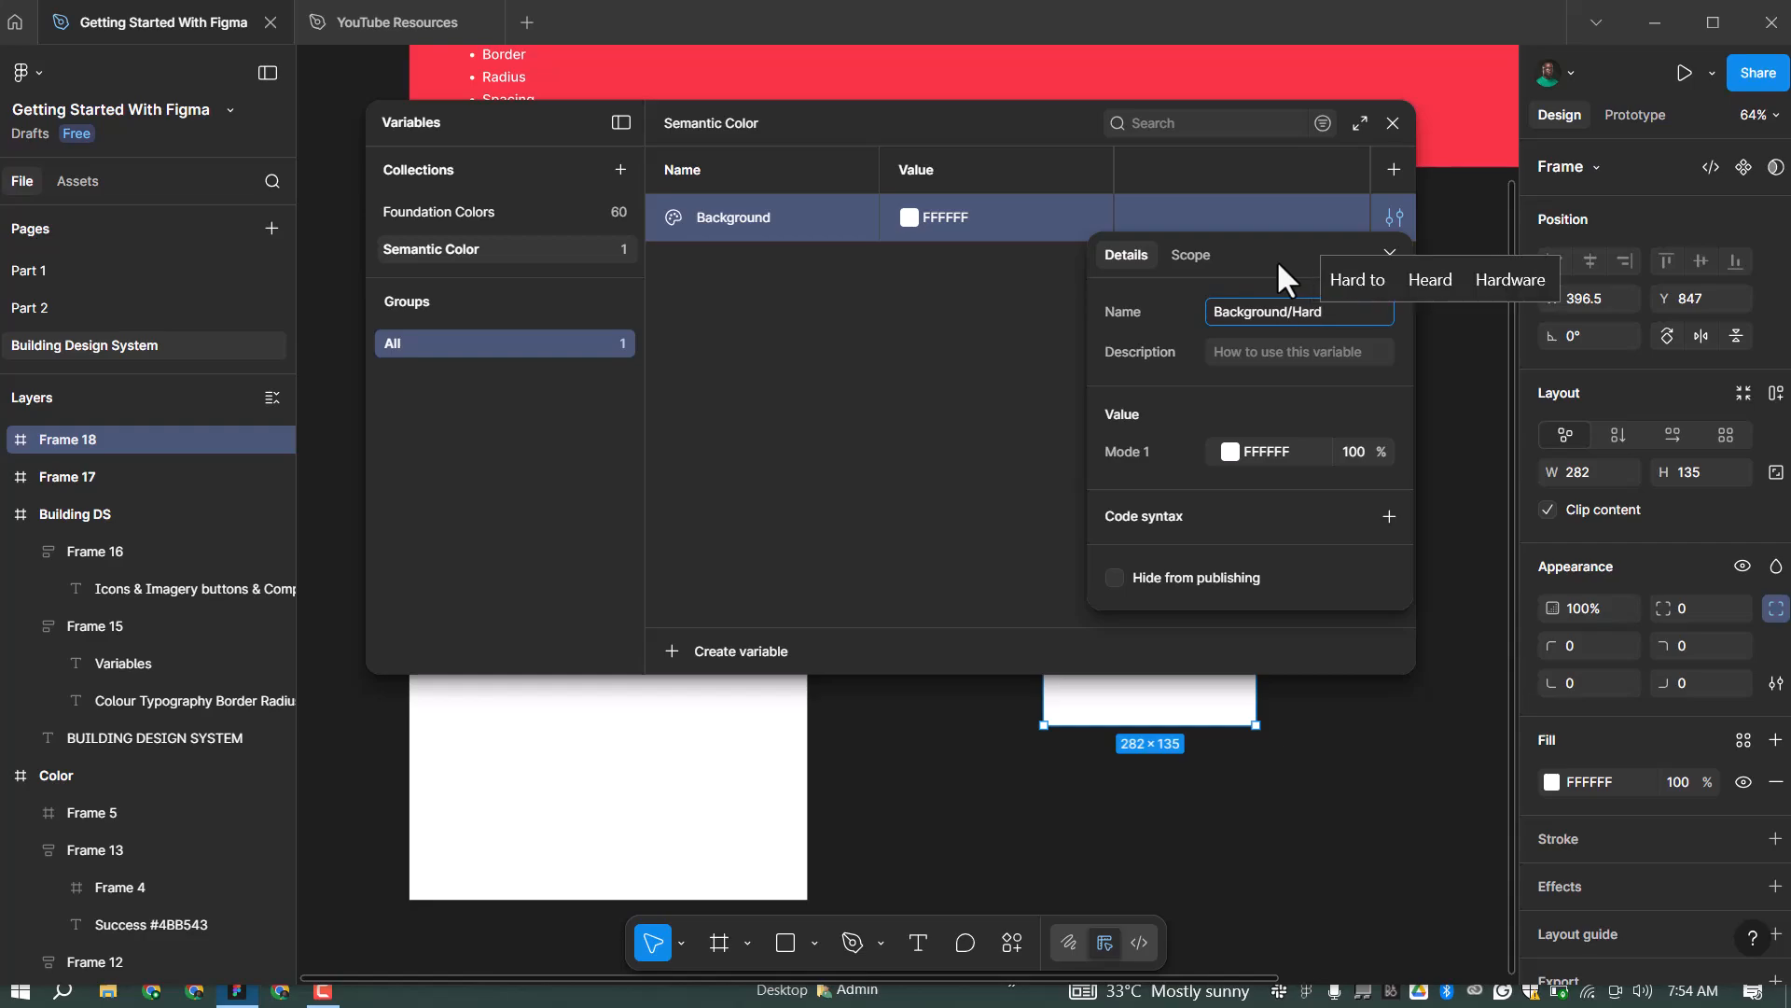
key(Return)
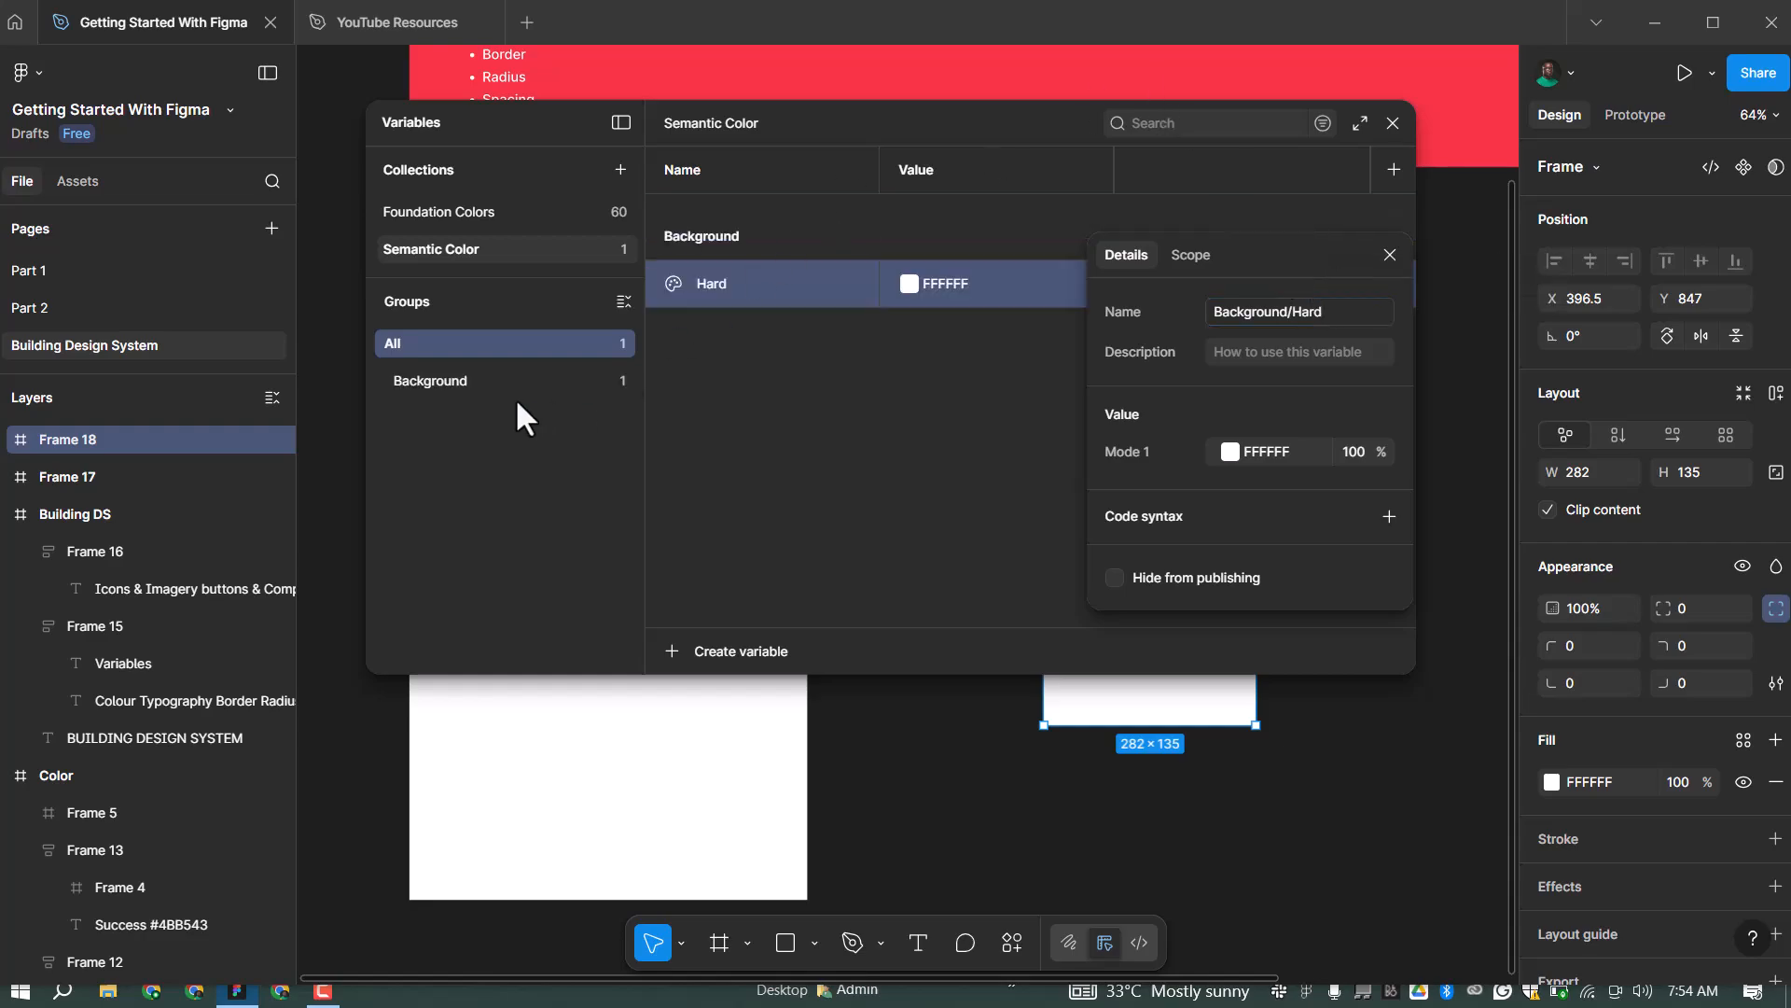
click(494, 382)
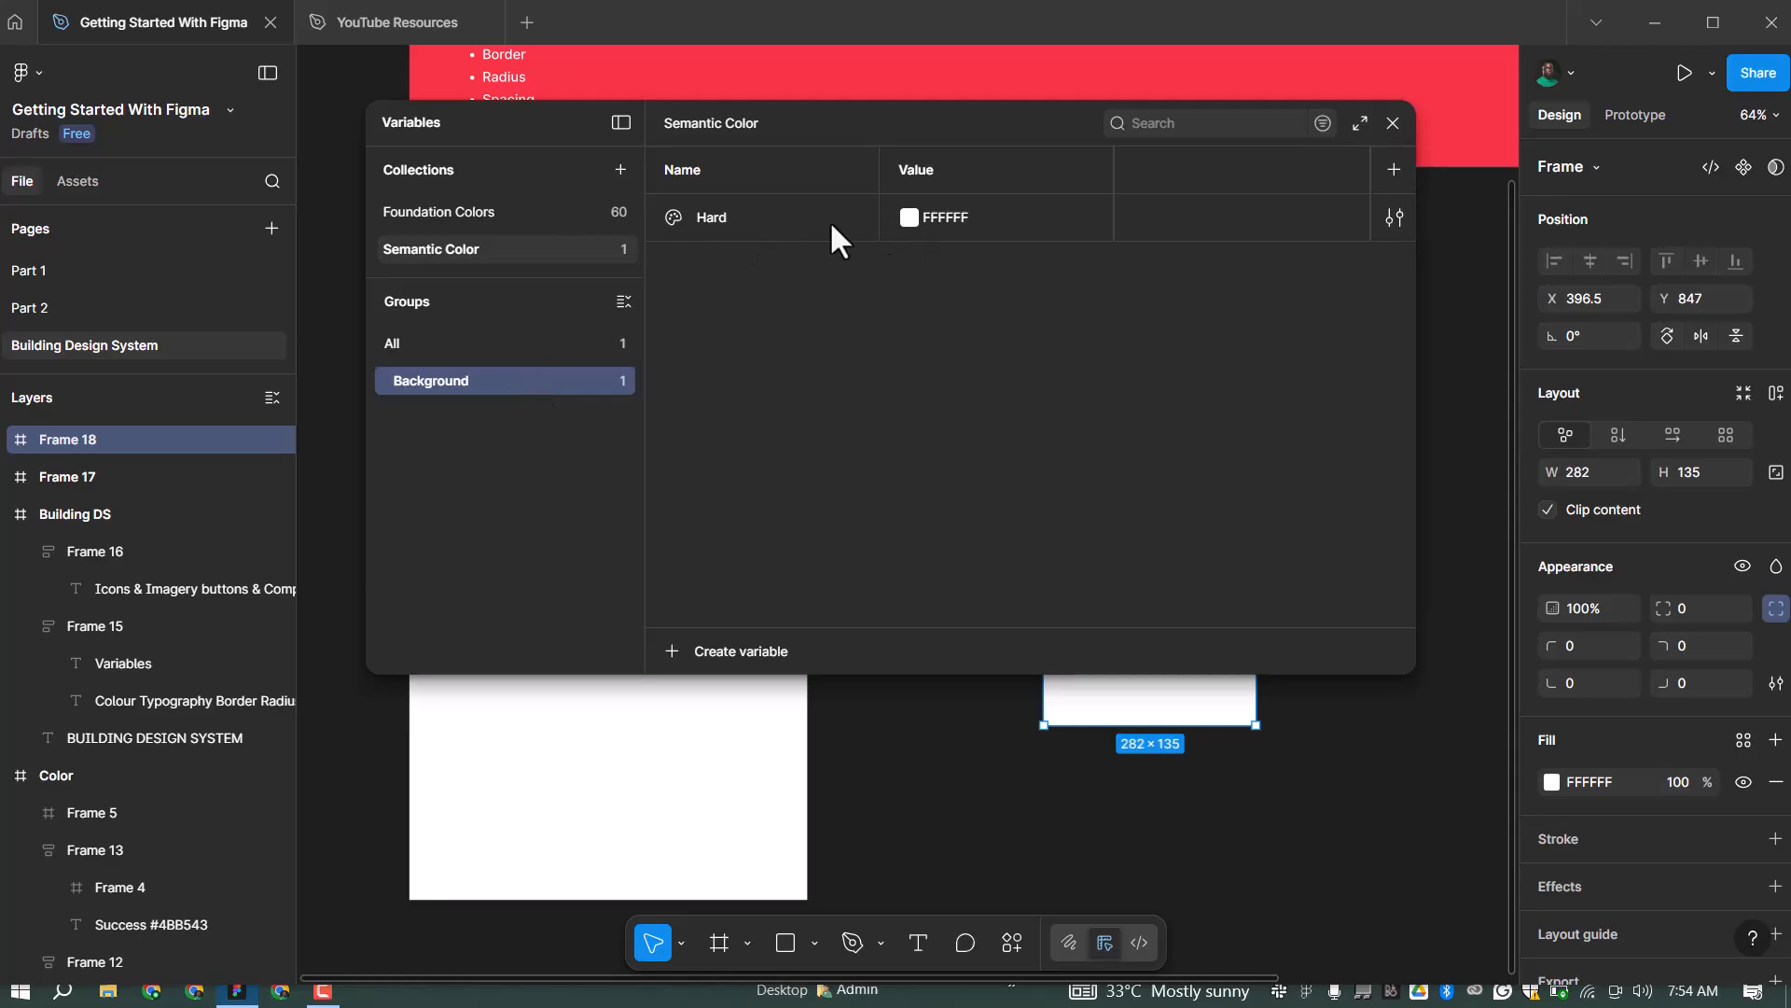
Link the value of the Background group's Hard variable to the library color Foundation/Primary/500
click(788, 221)
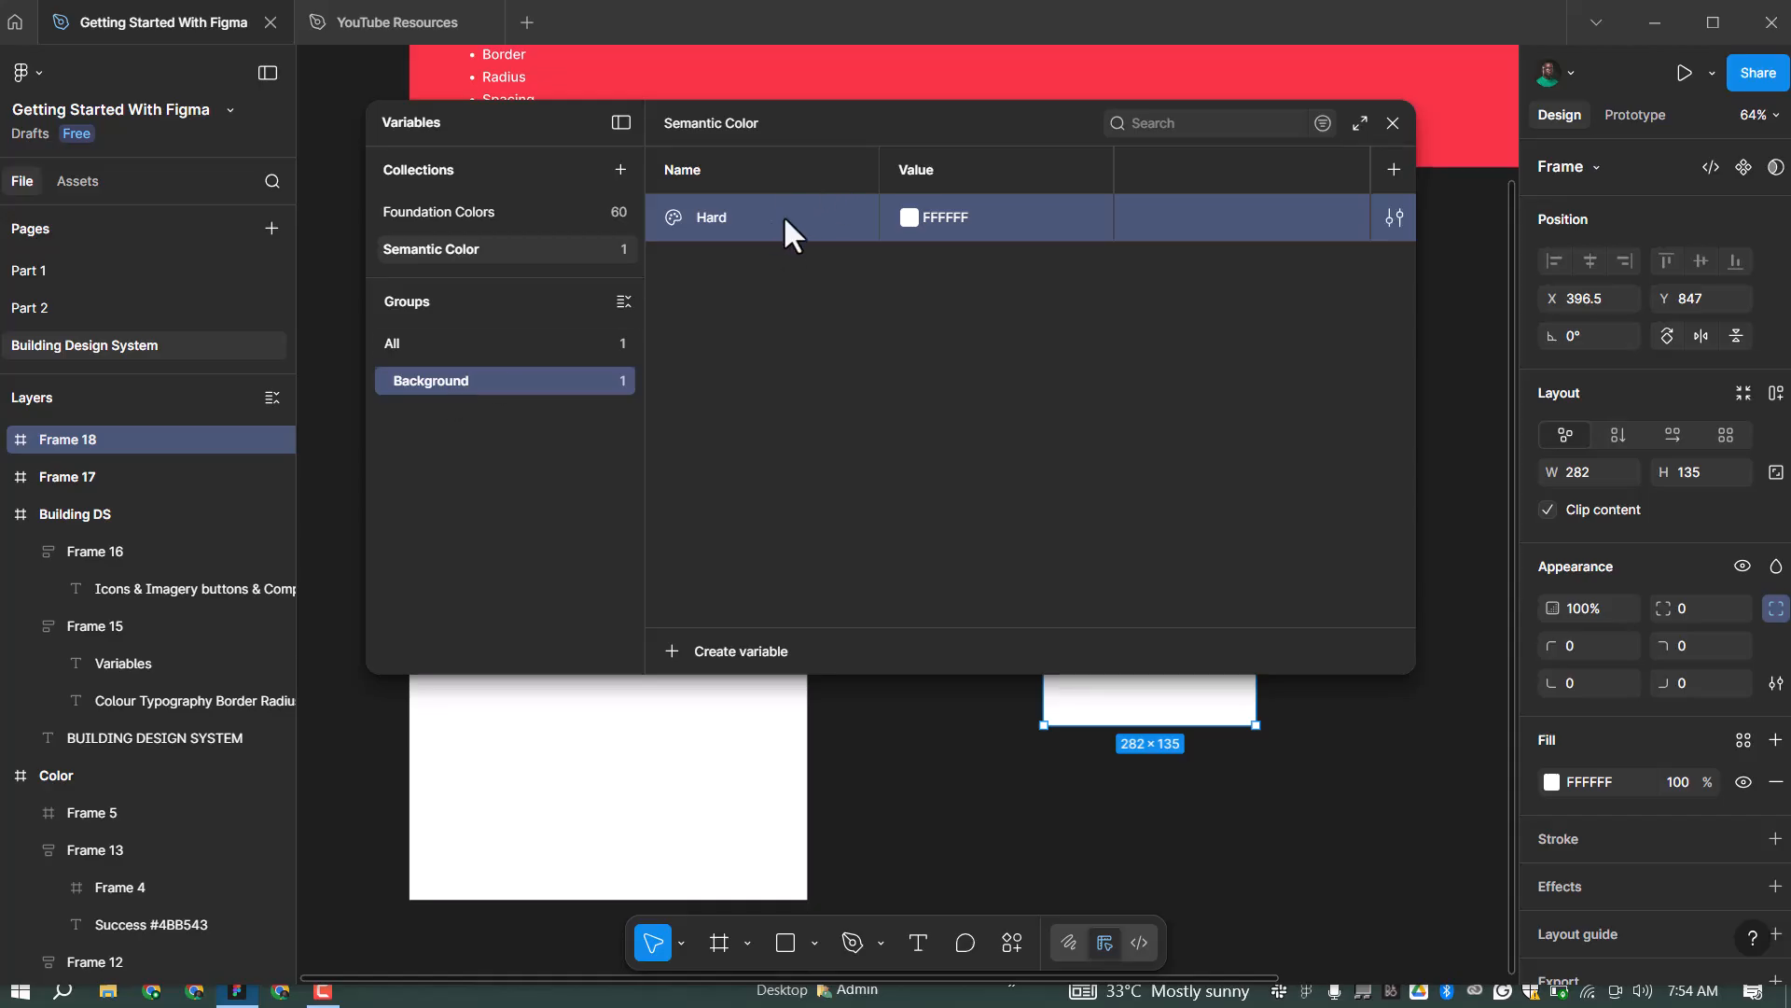
click(914, 215)
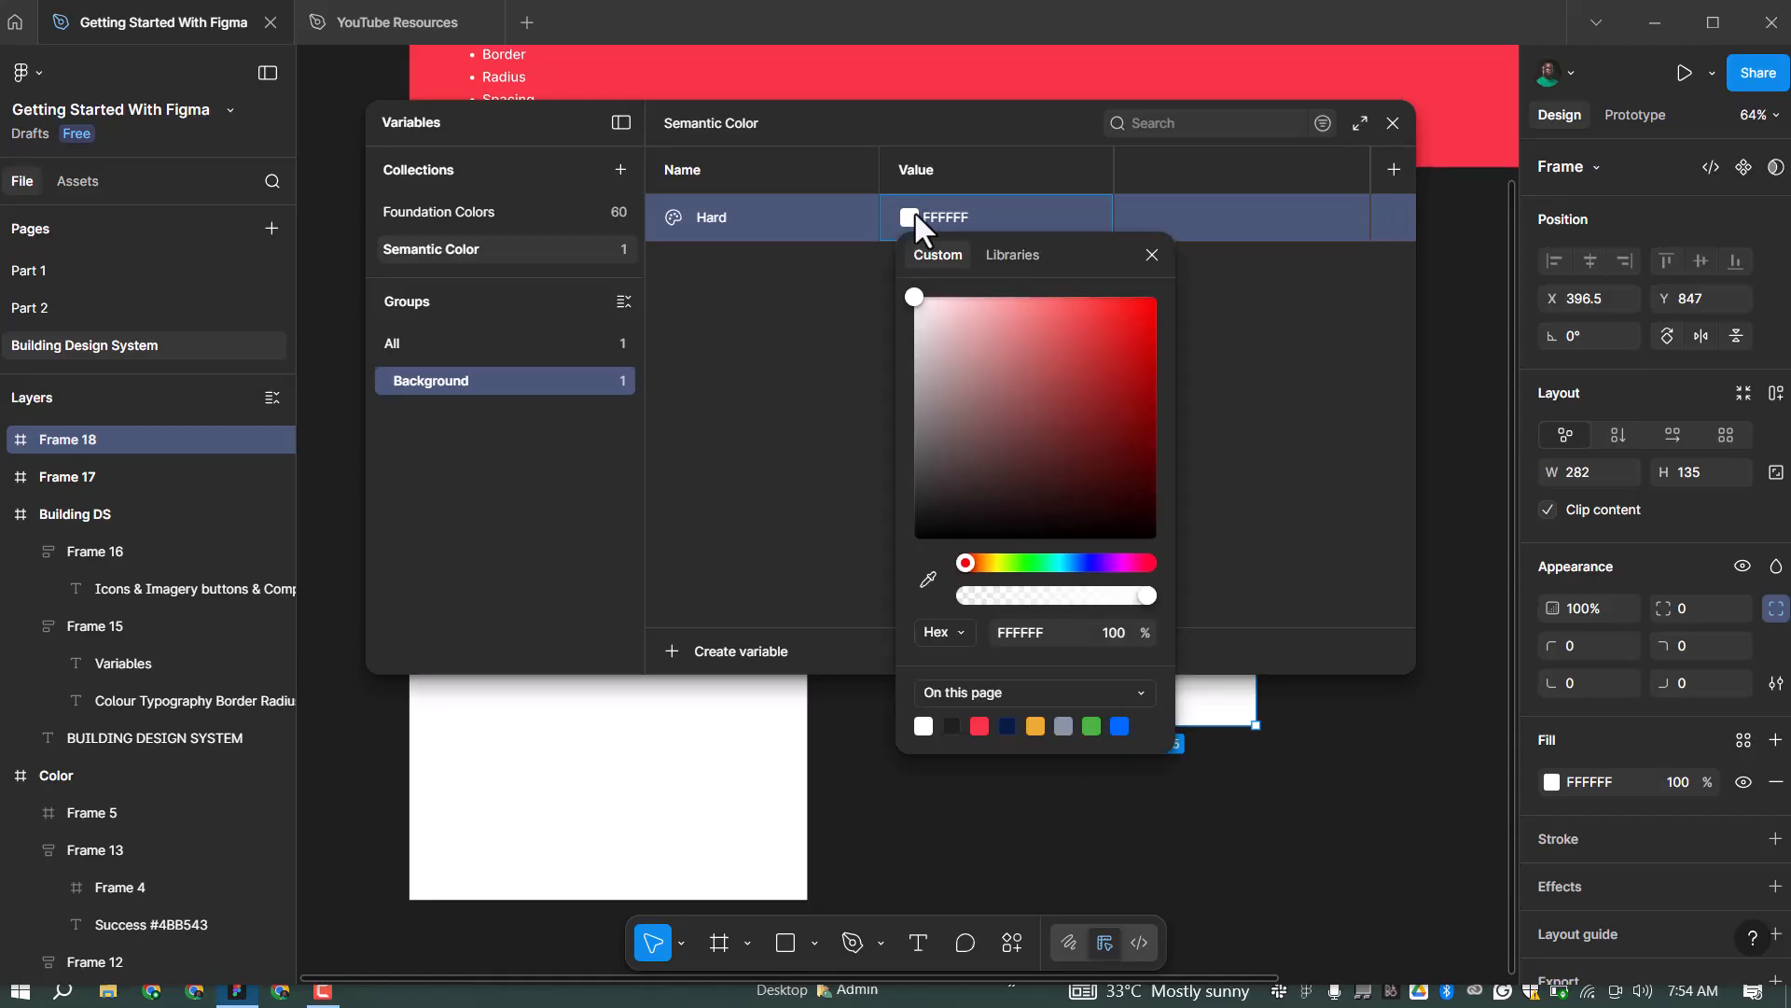
click(1015, 255)
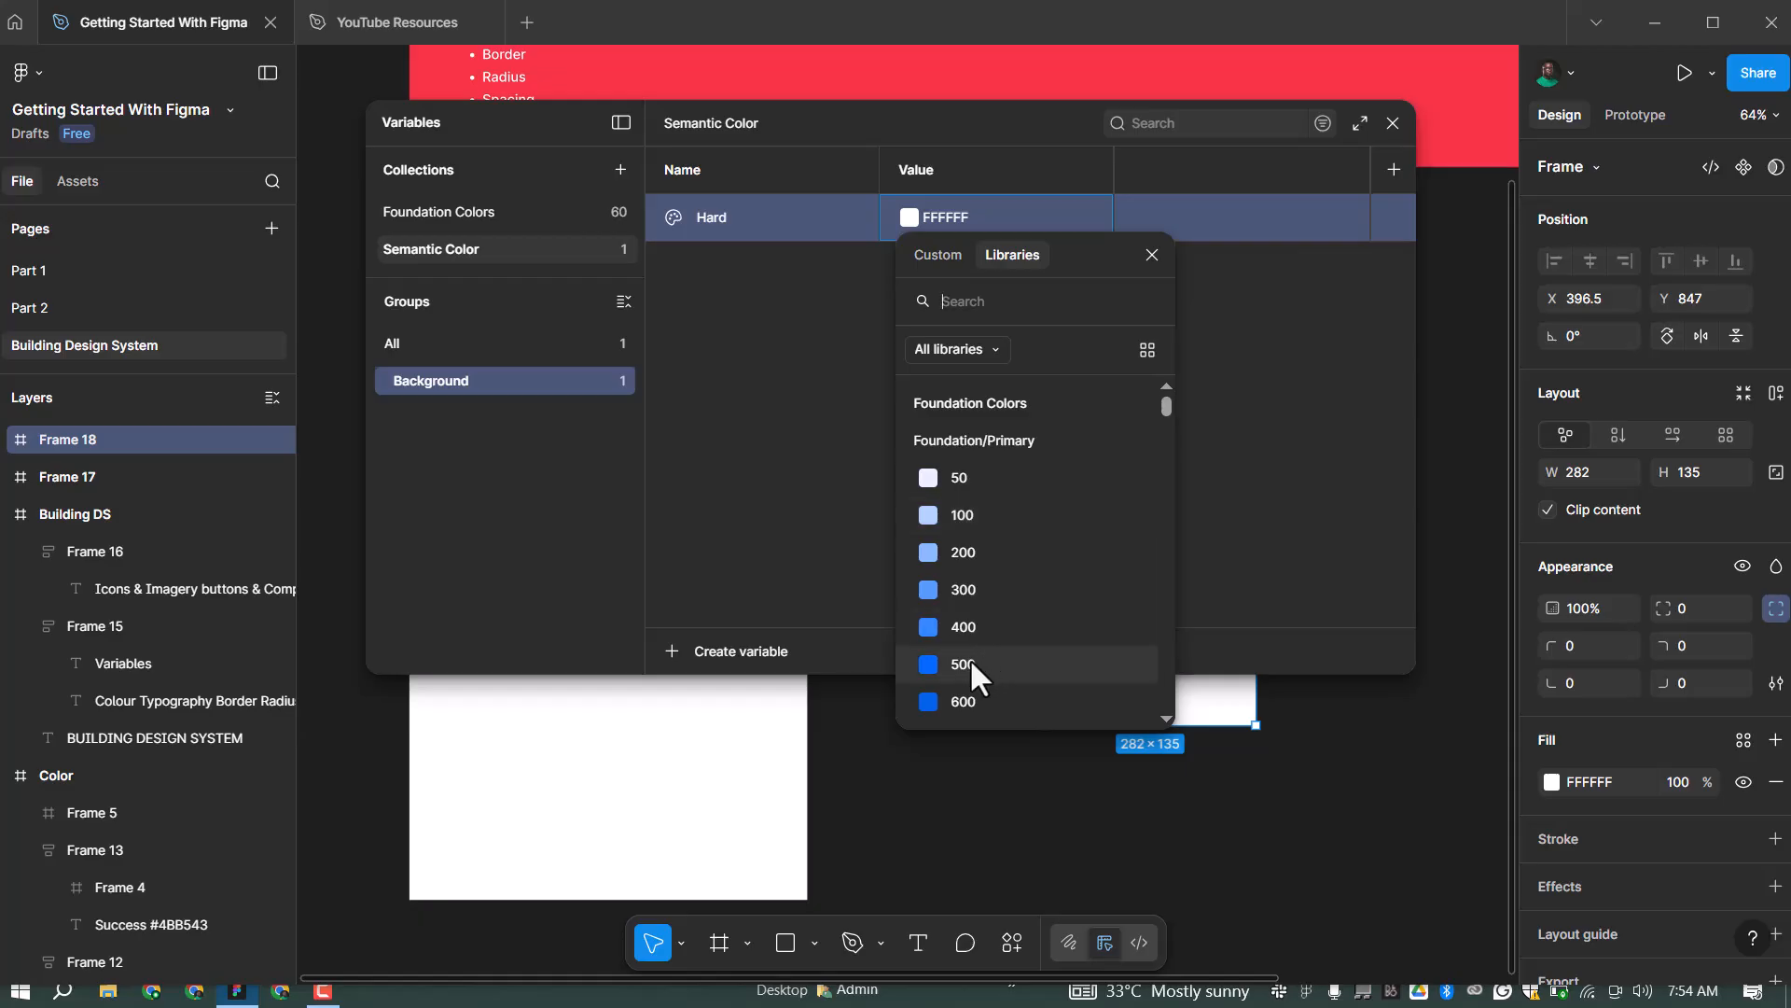
scroll(977, 661, down, 3)
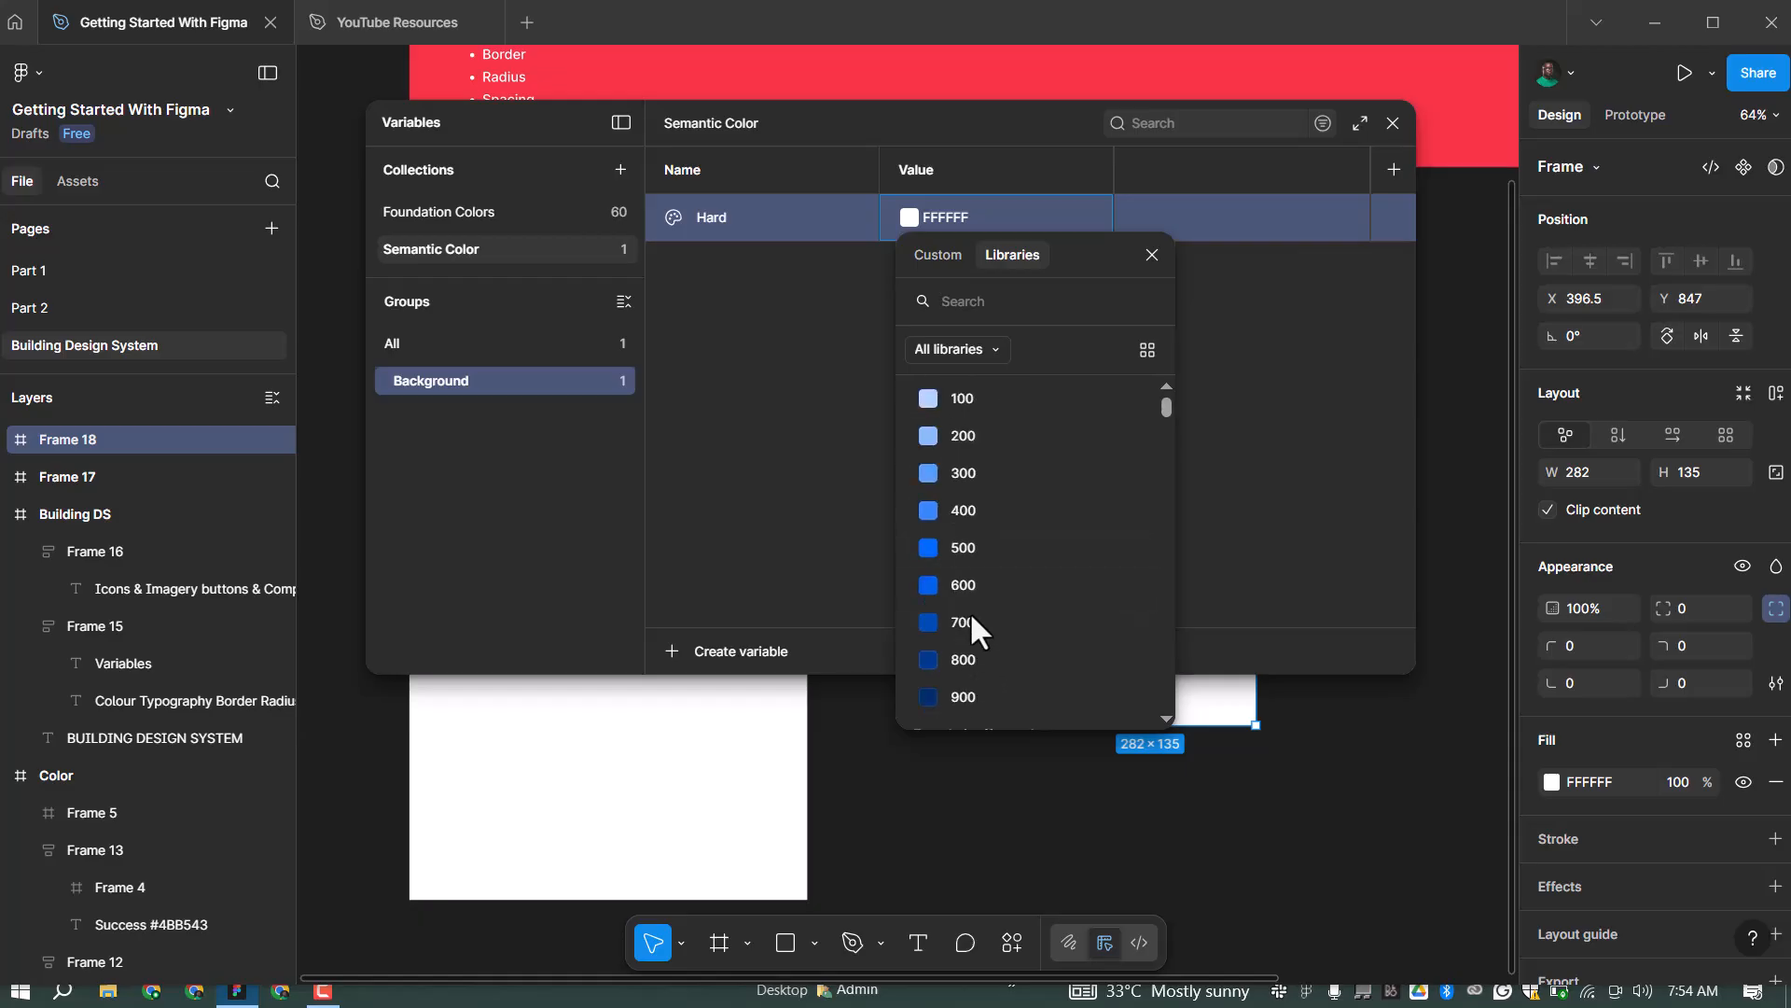
click(976, 556)
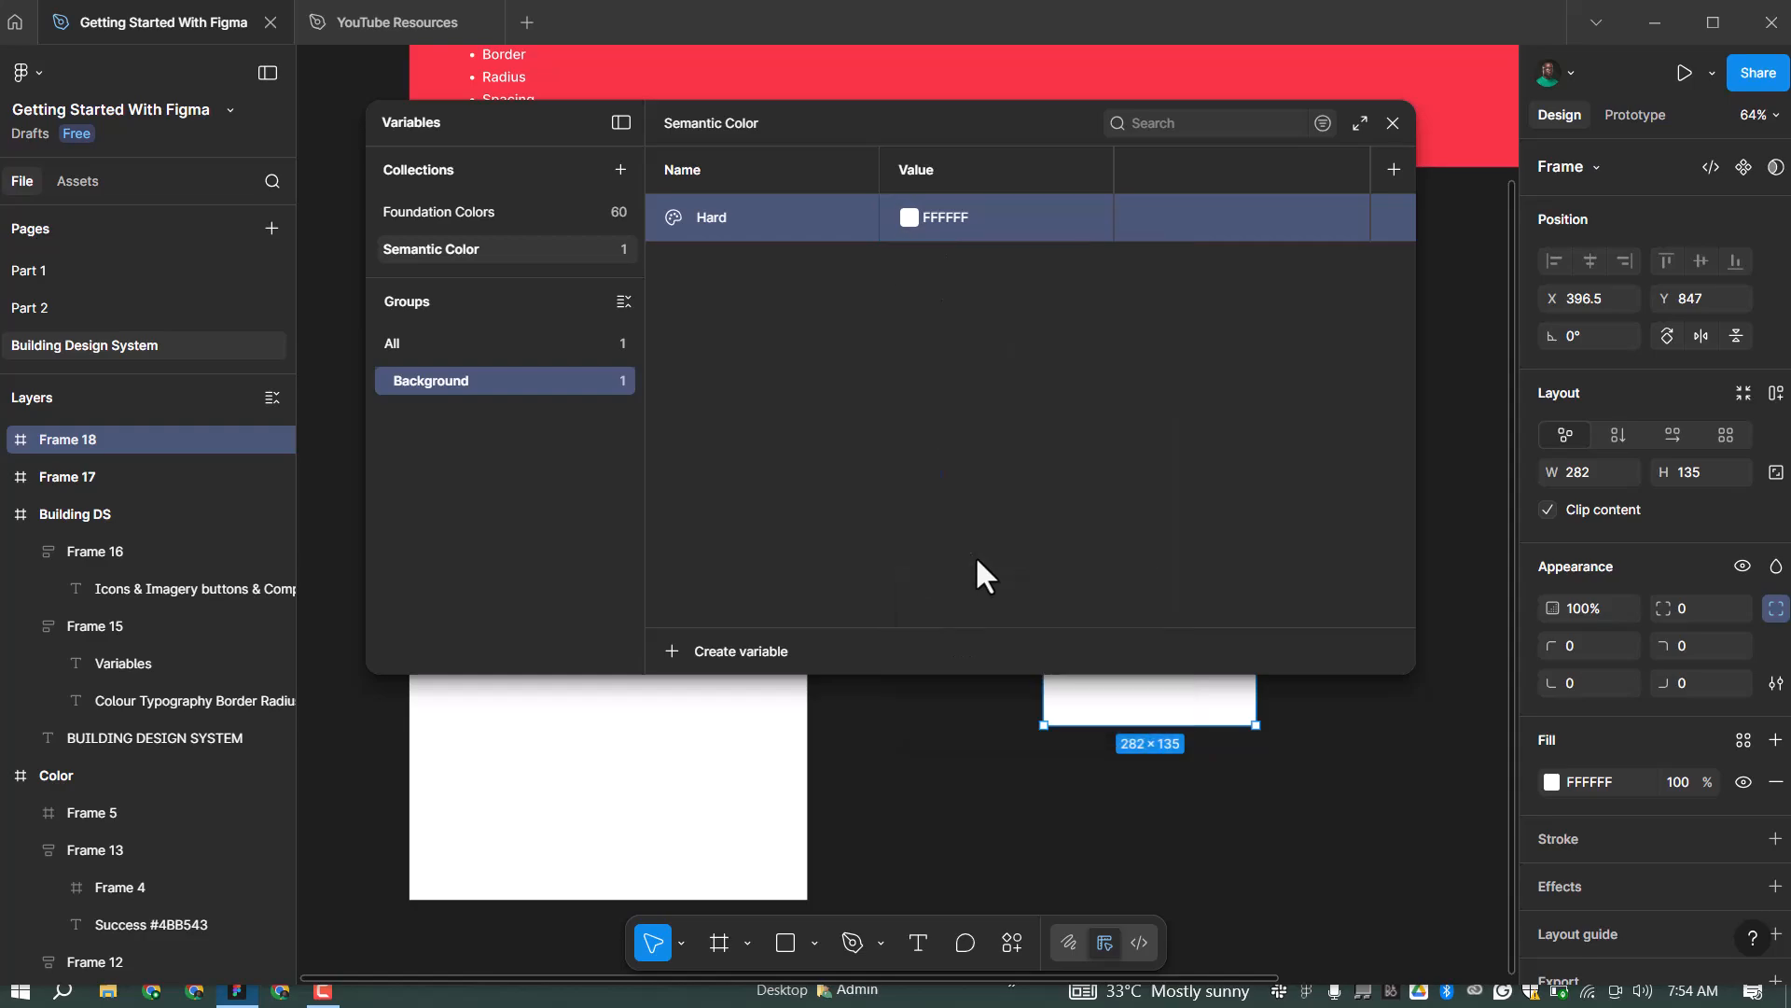
Review the color scope options of the Background group's Hard variable
right_click(782, 220)
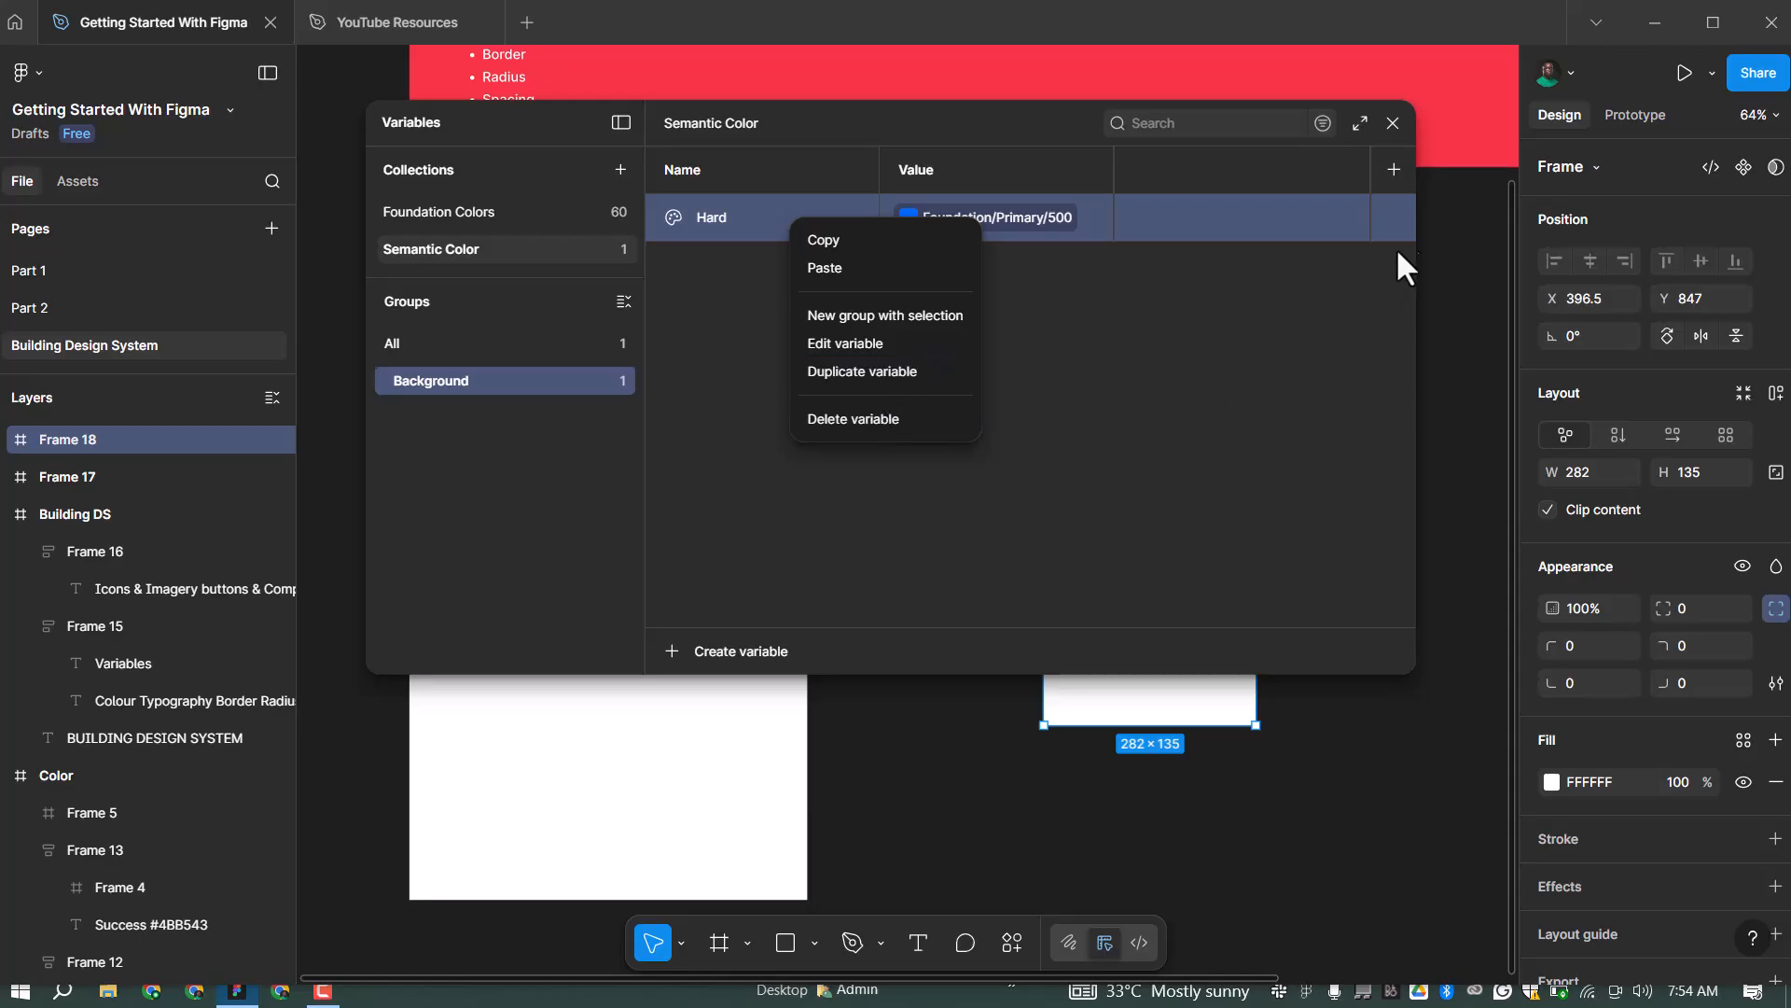
click(1396, 215)
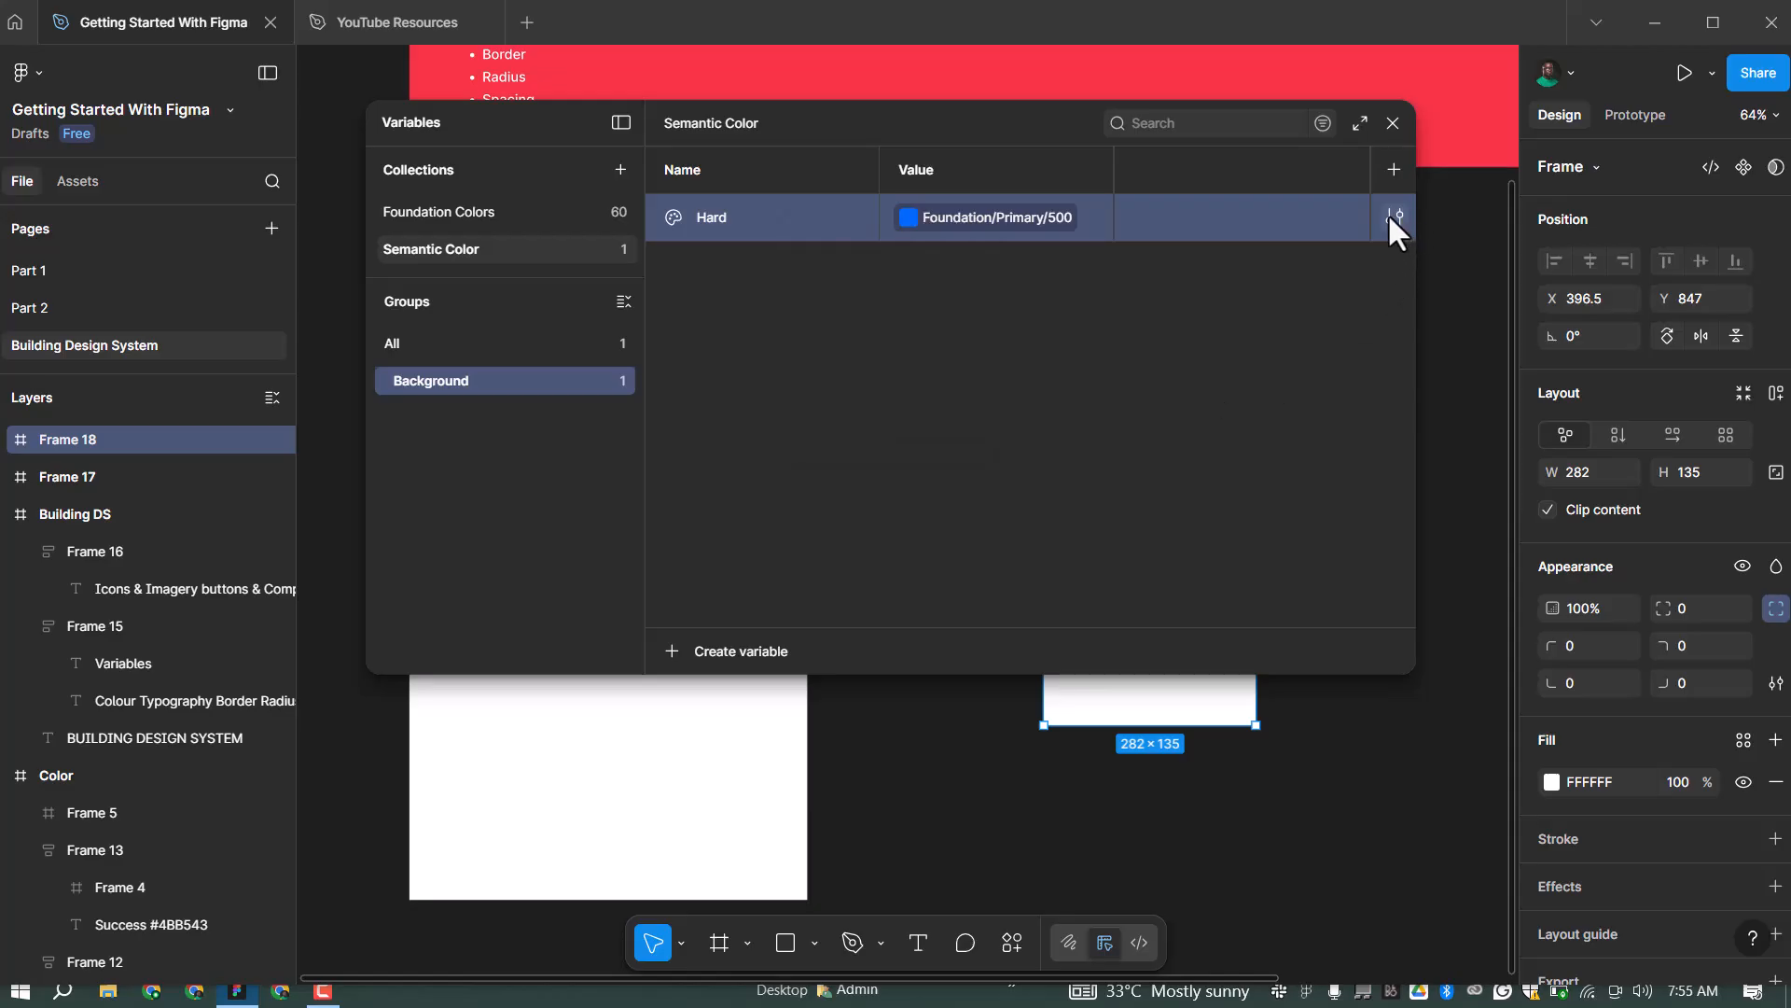
click(1390, 216)
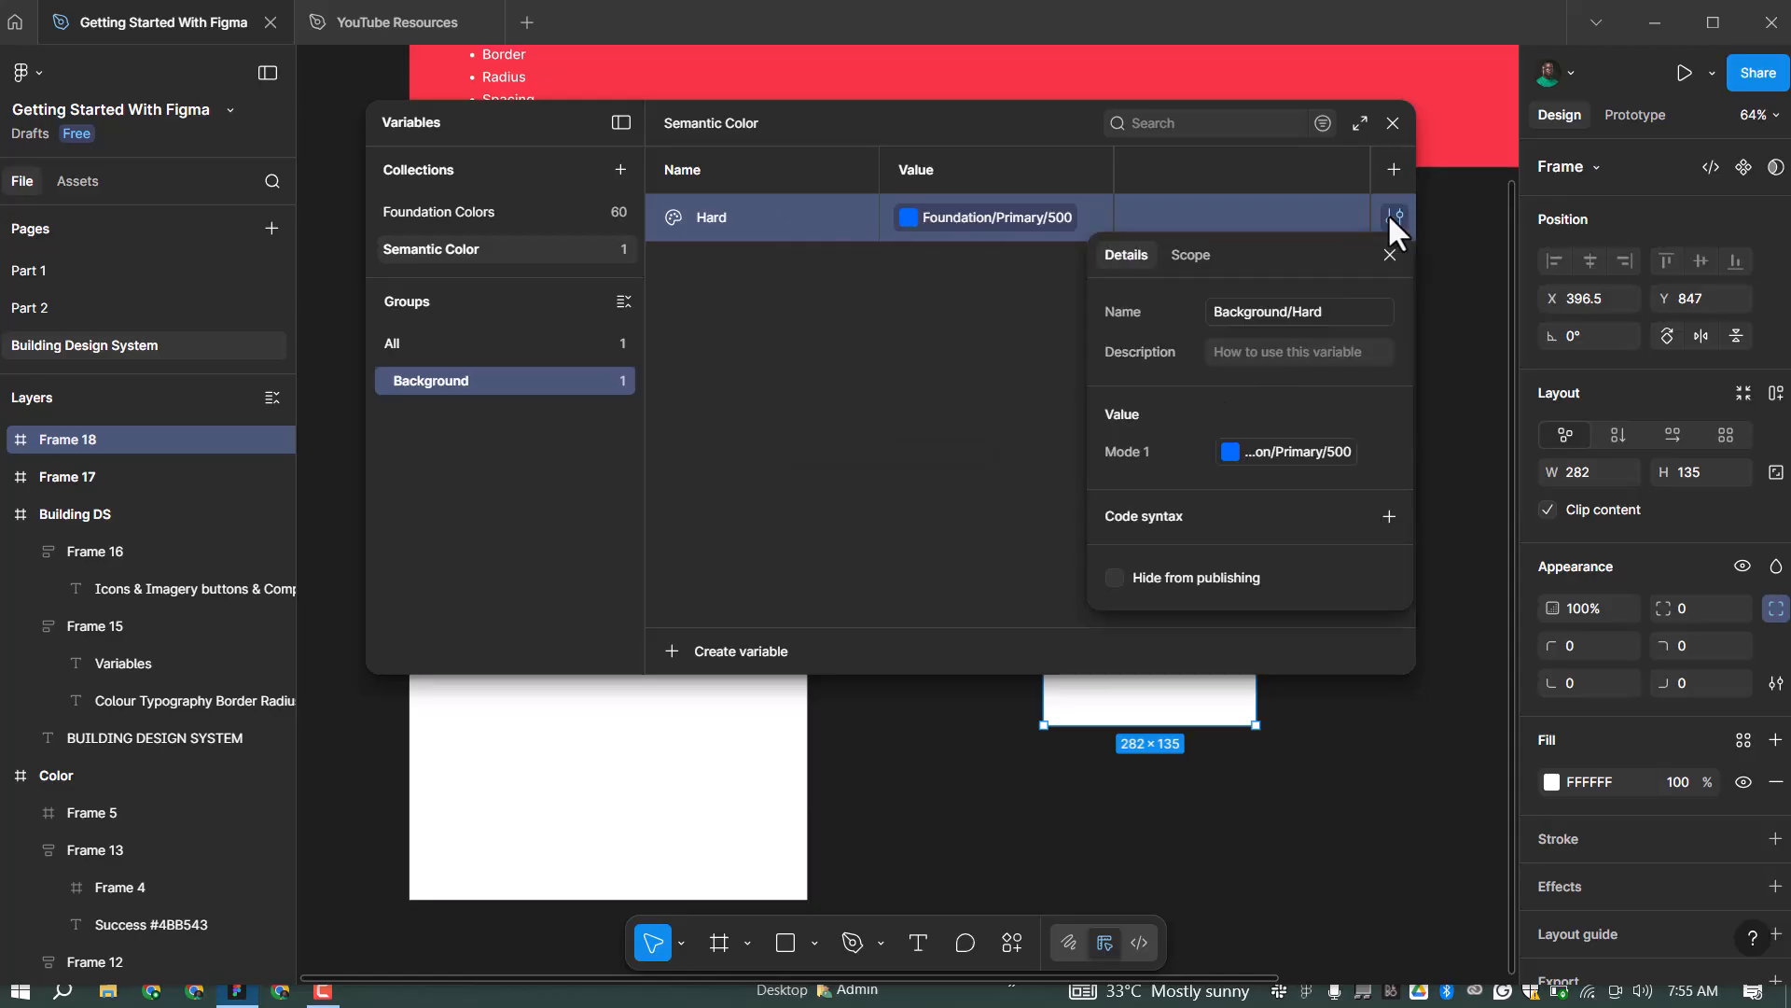
click(1190, 258)
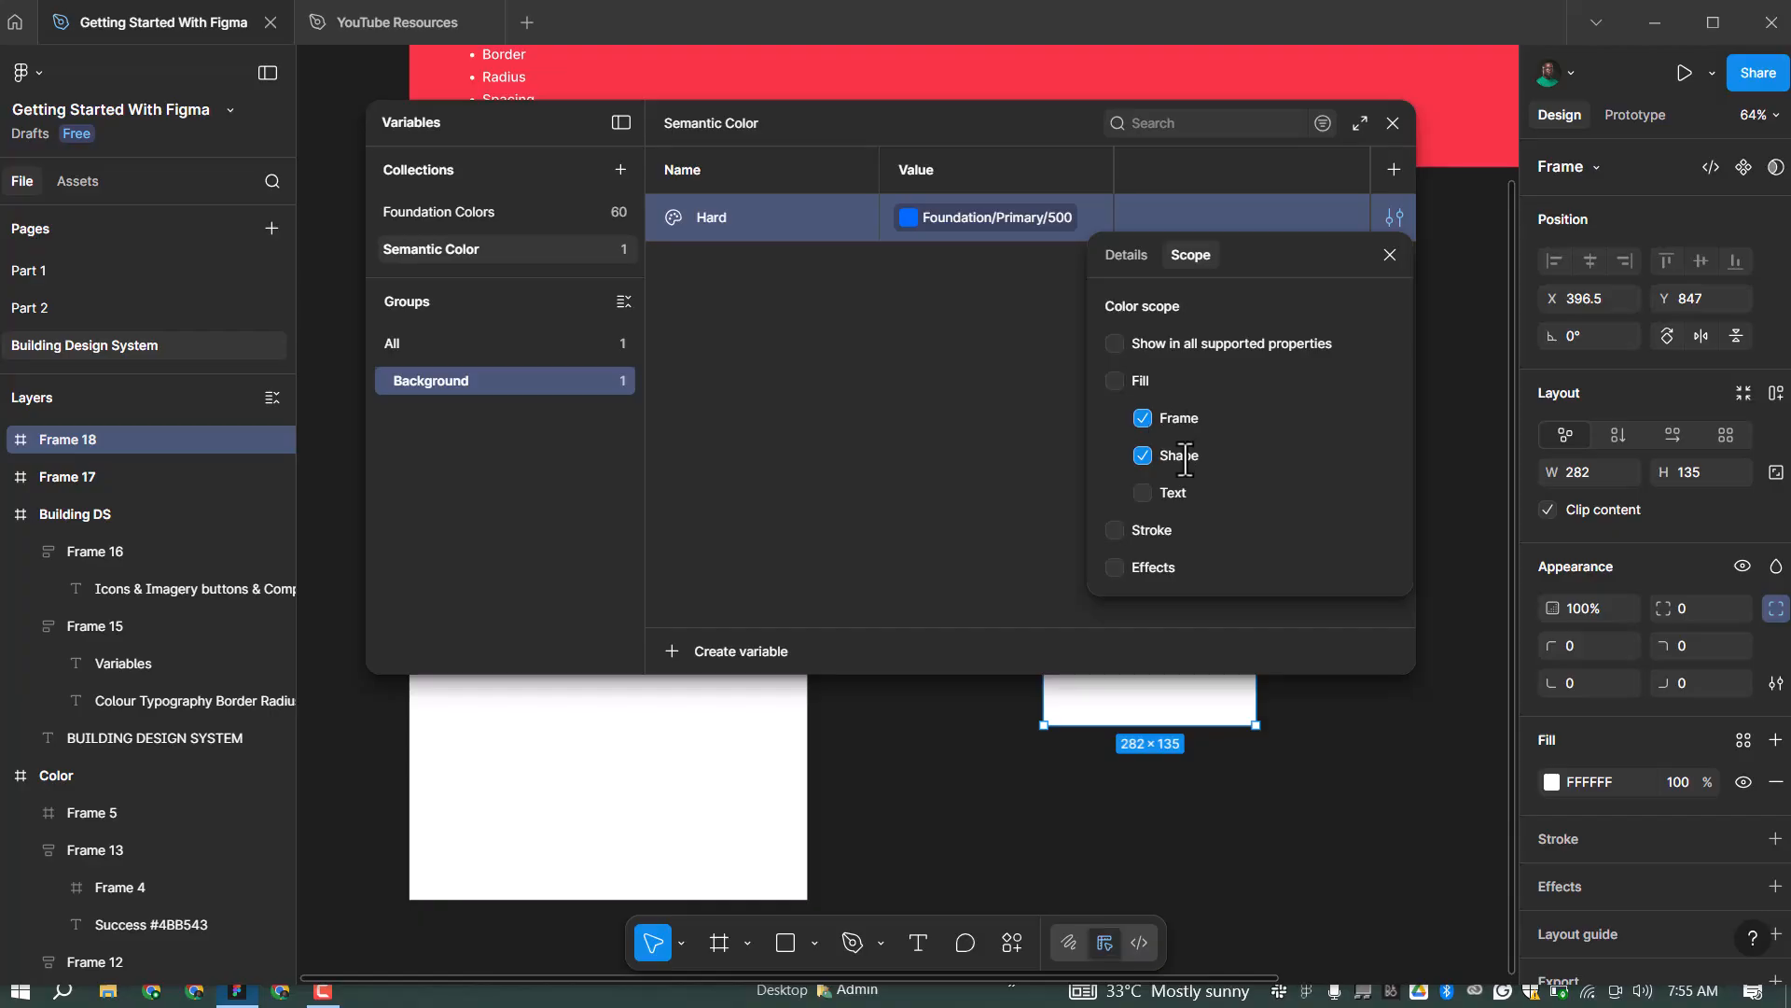
click(782, 234)
right_click(782, 233)
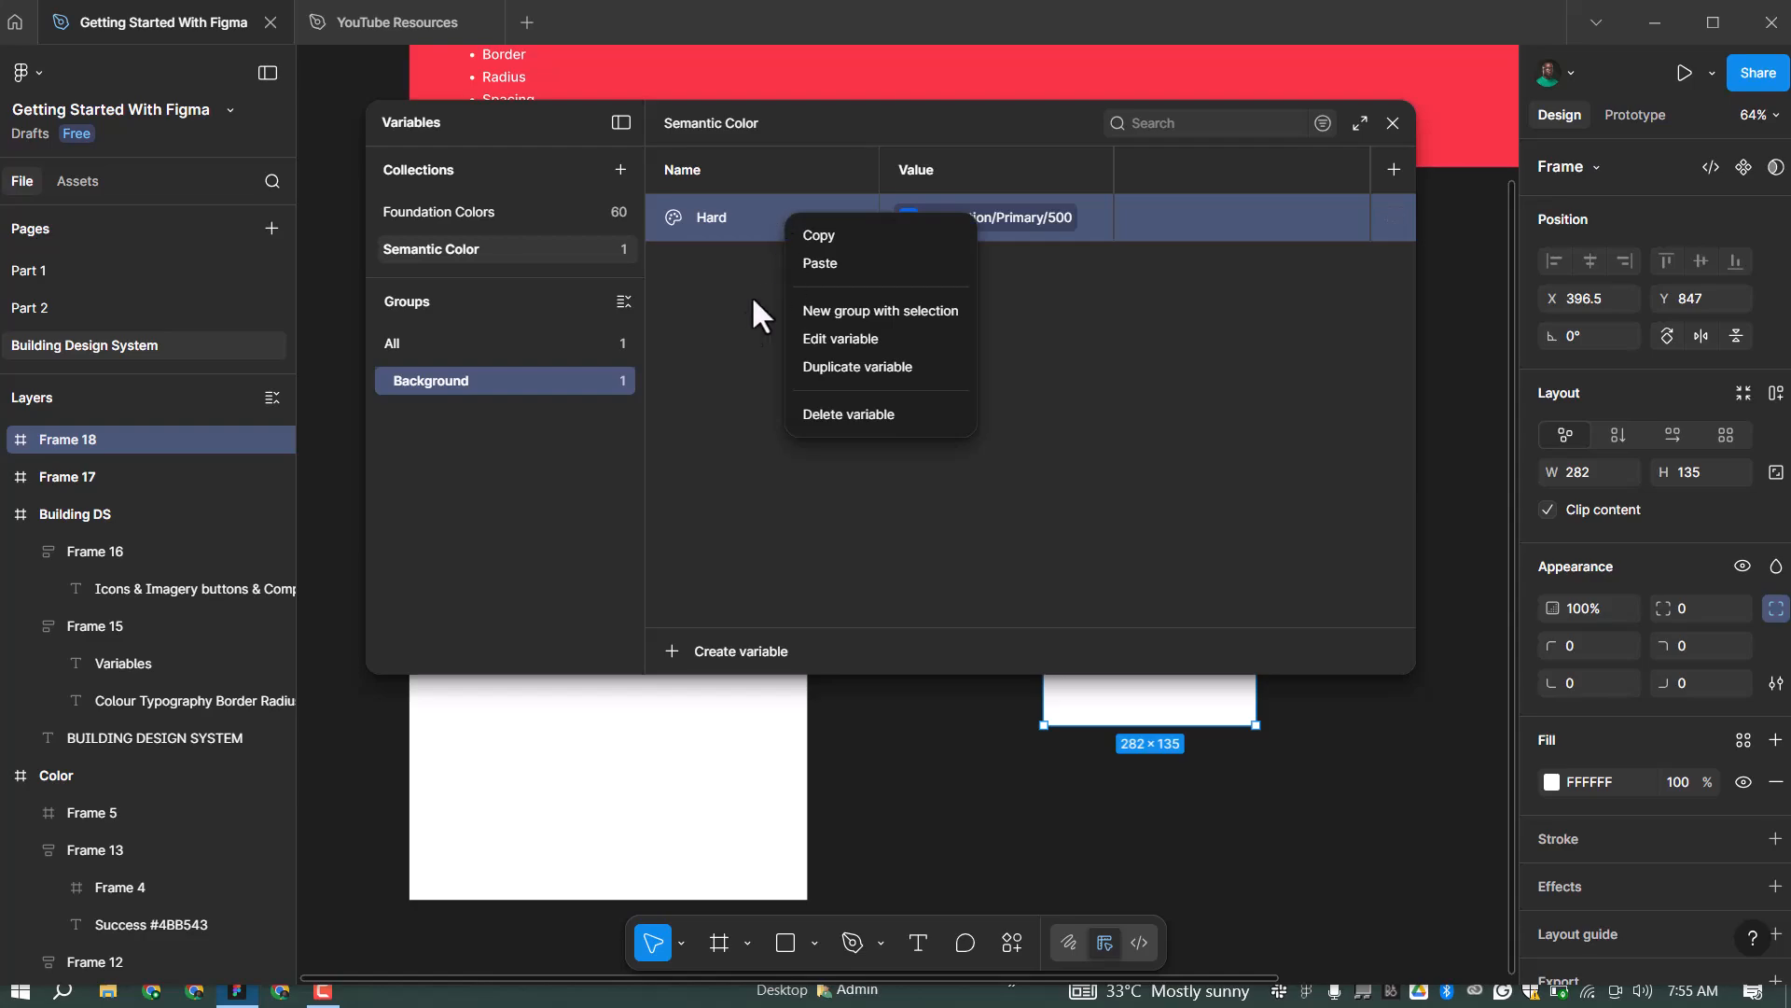
click(722, 179)
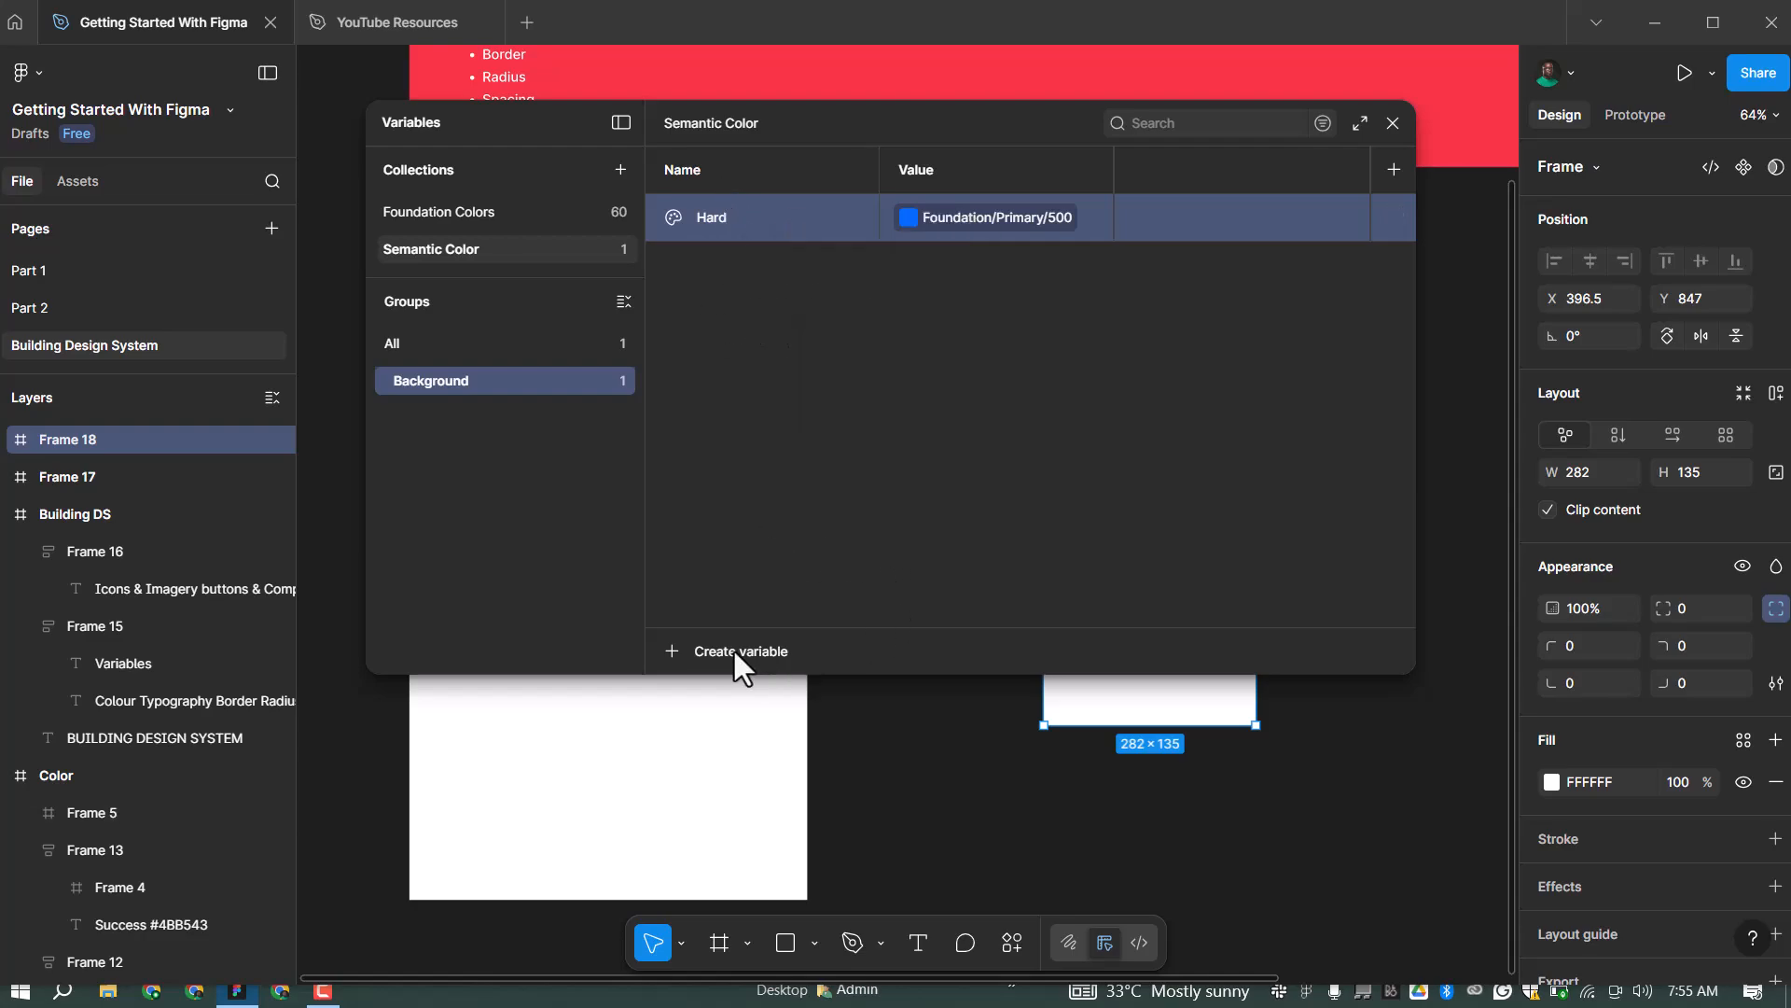
Add a second color variable named Content to the Background group
click(675, 652)
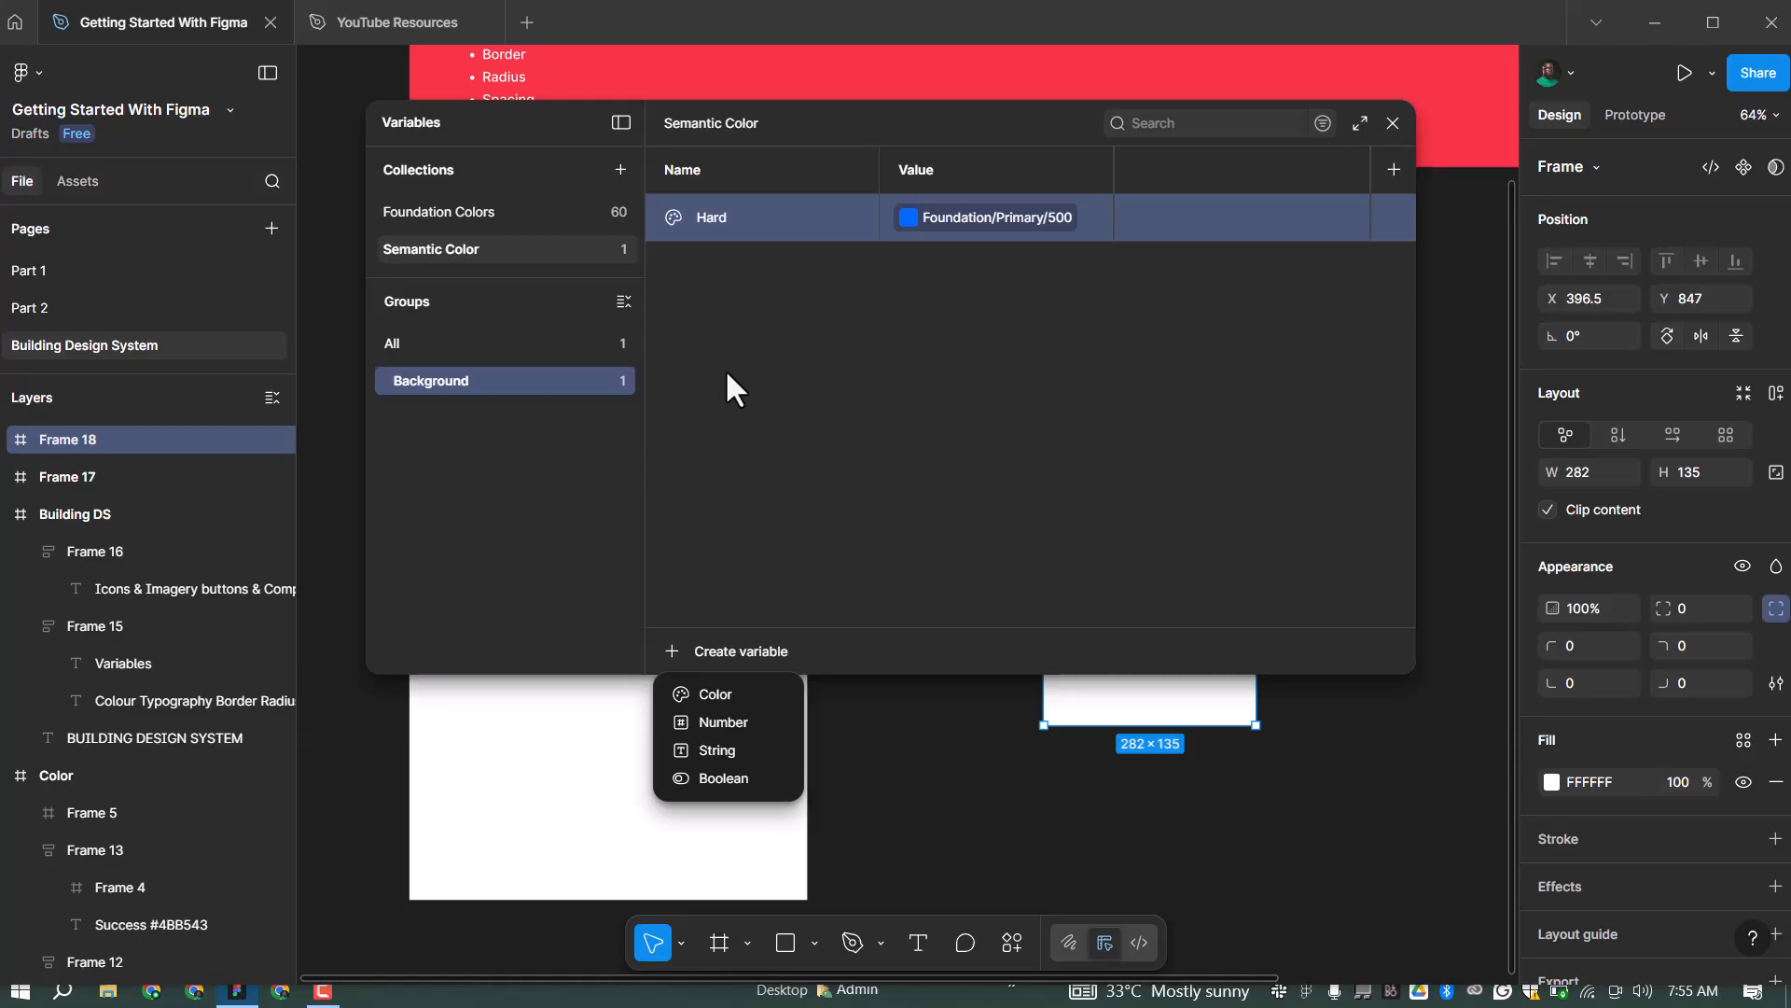
click(724, 693)
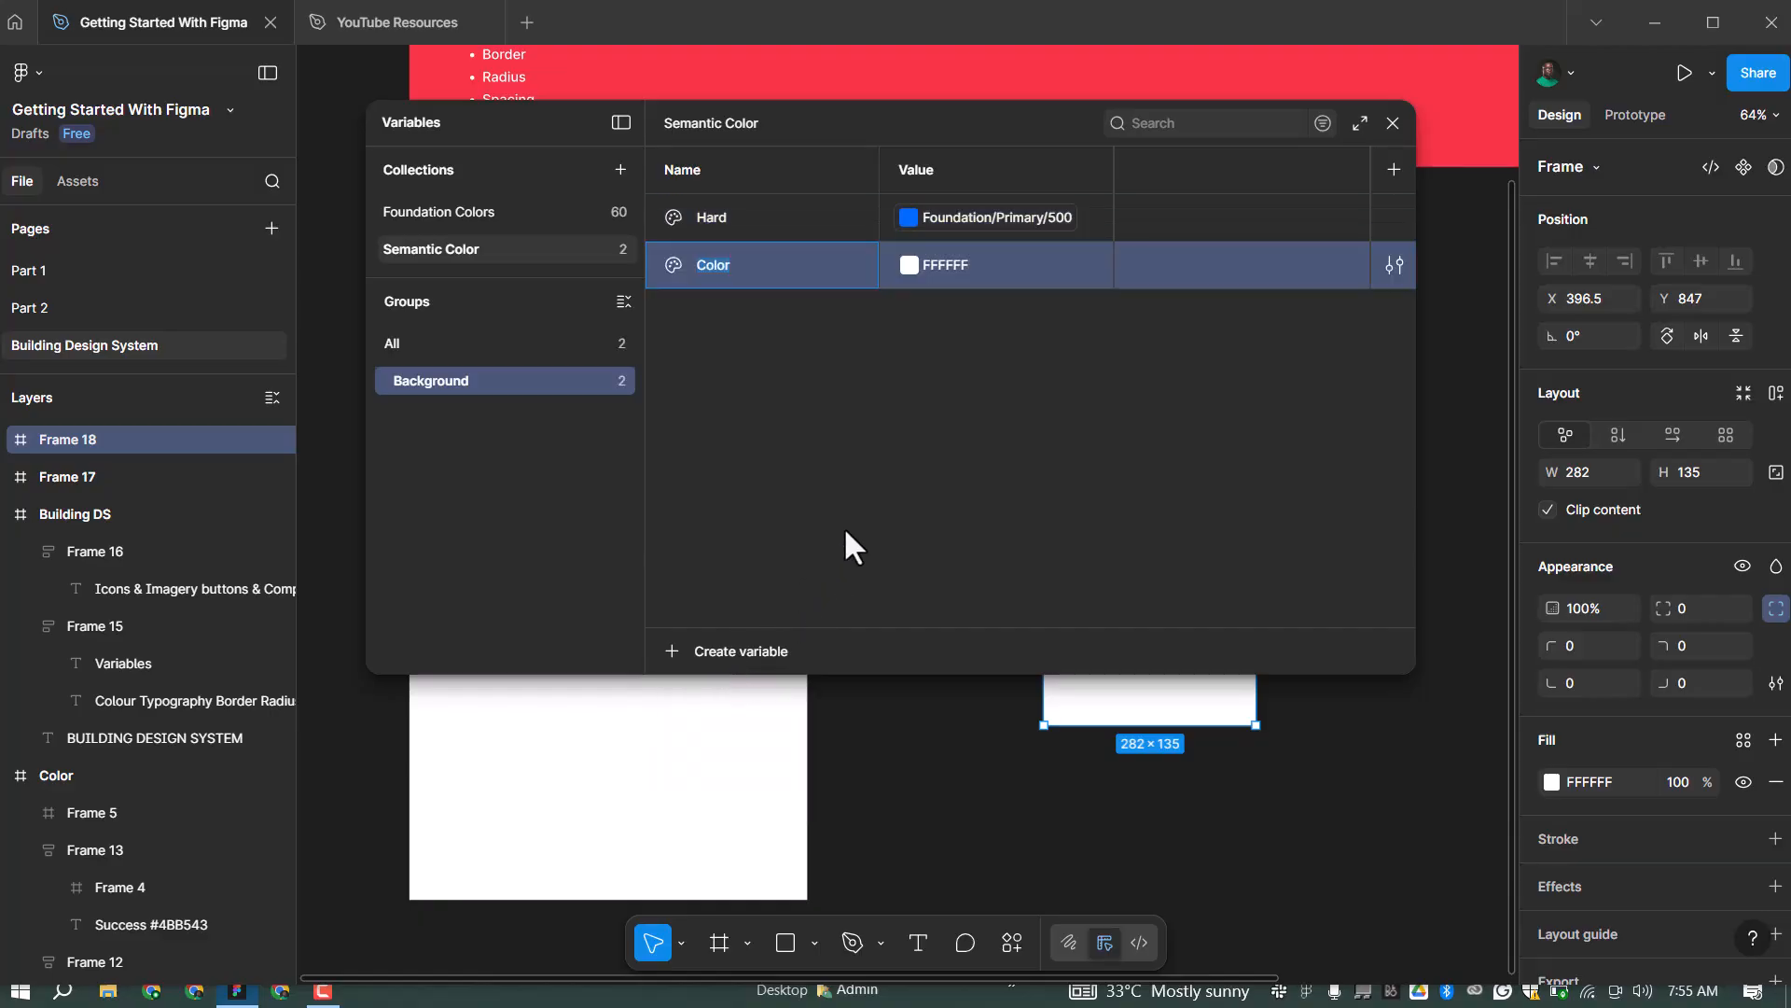
text(Co)
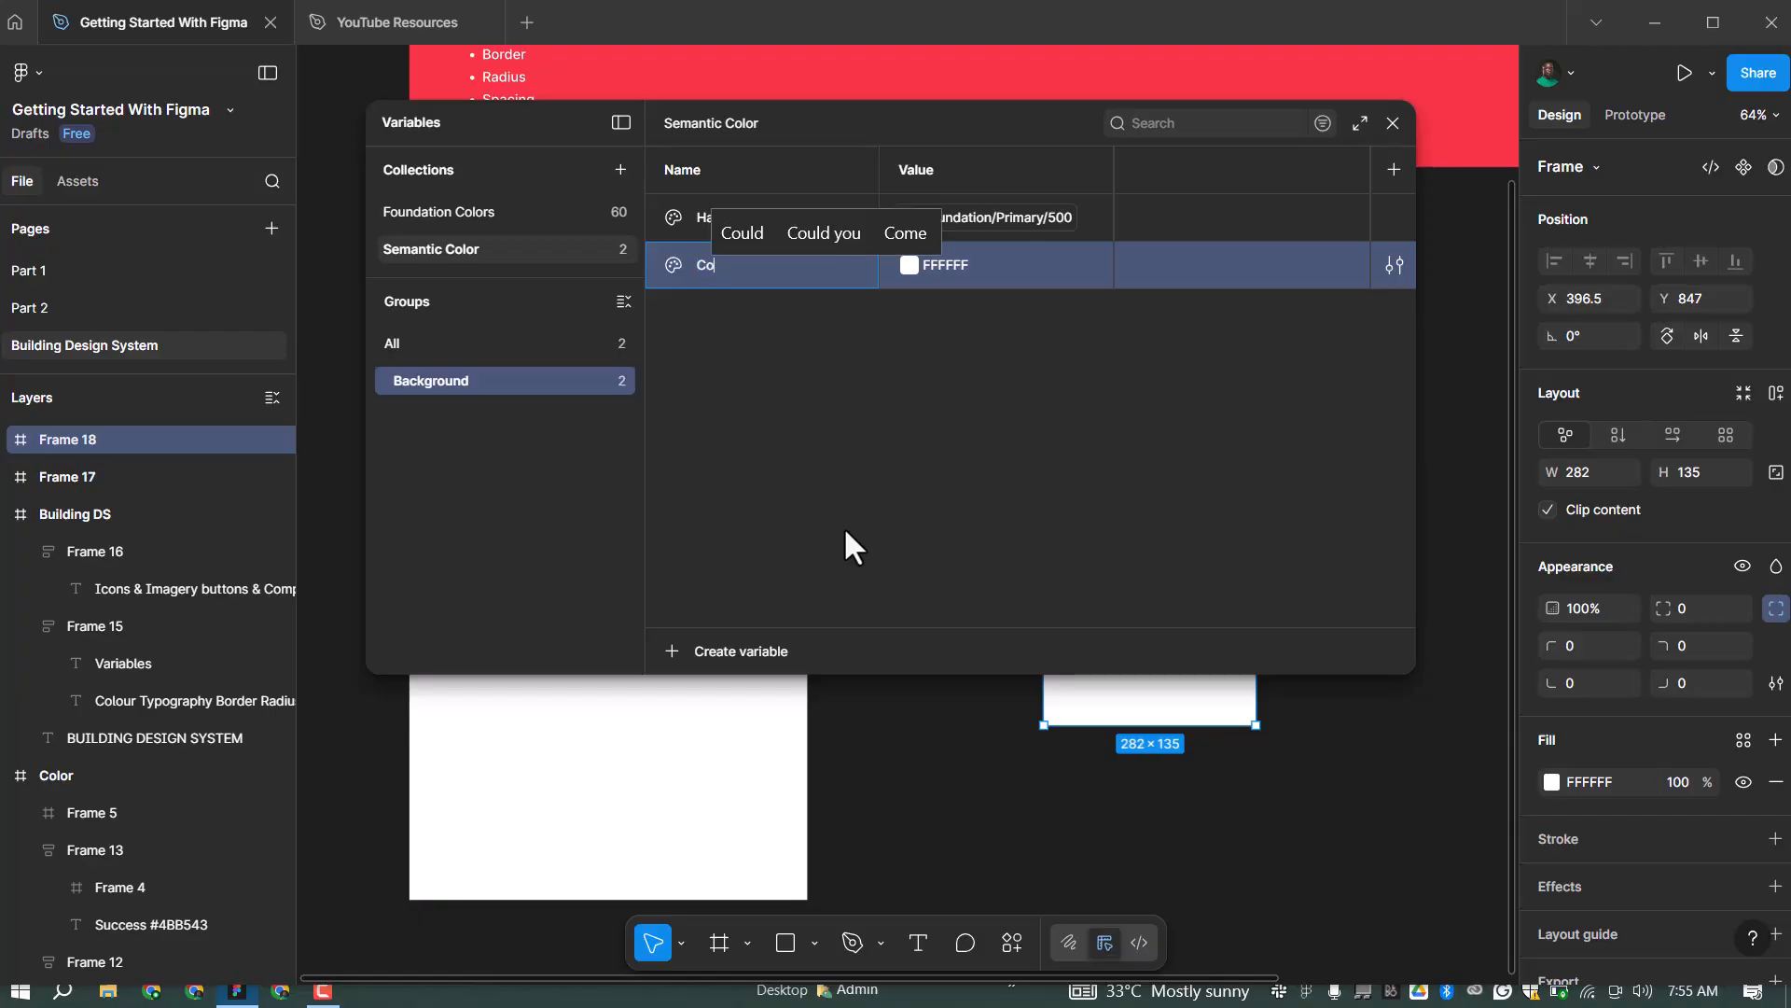
text(nte)
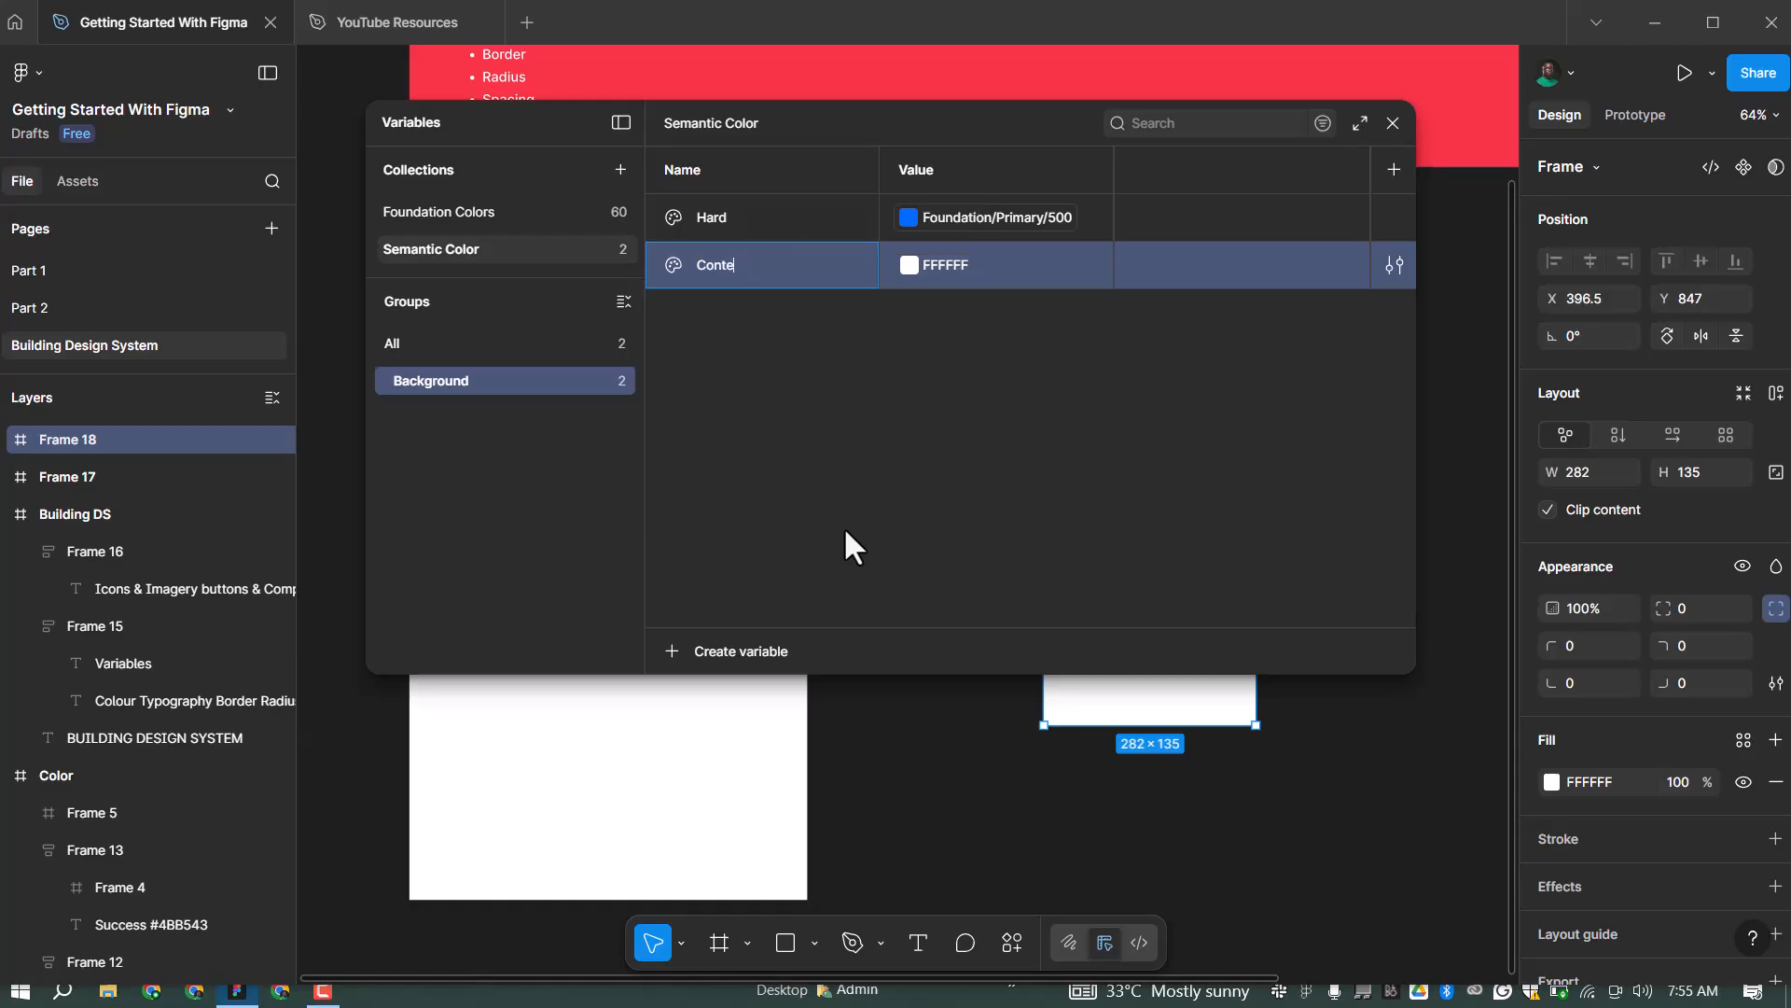
text(nt)
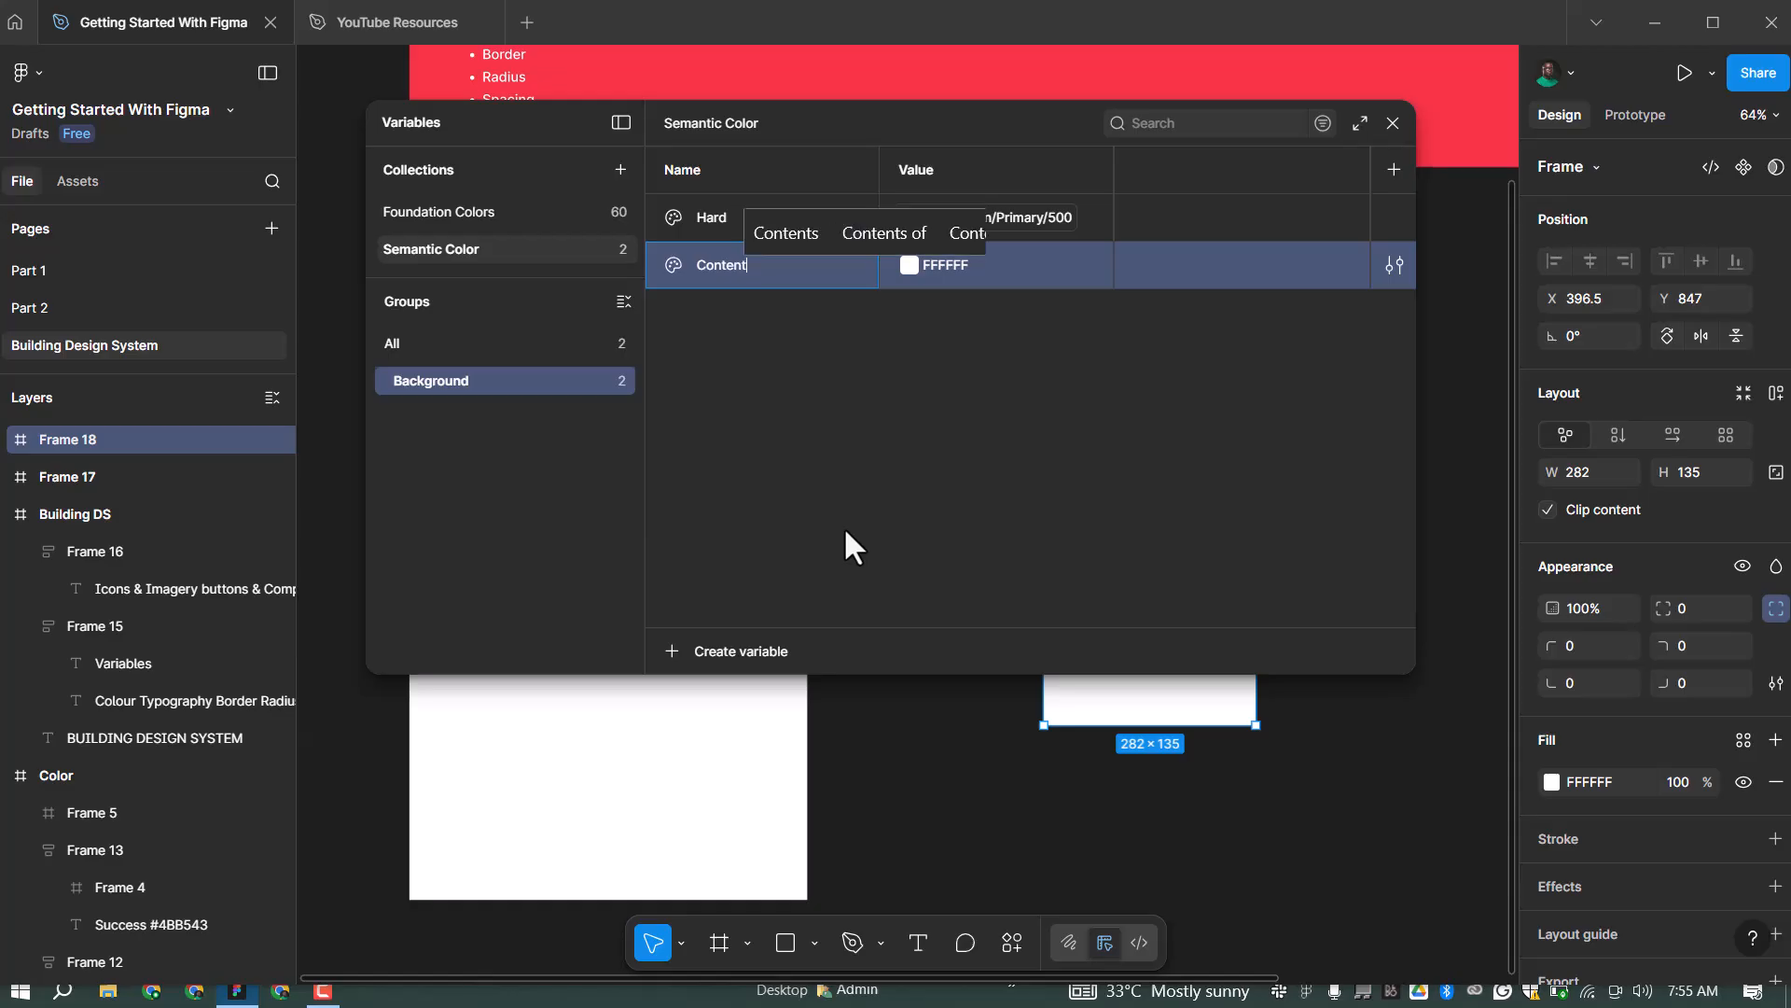
key(Return)
Move the Content variable into its own group by renaming it as Content/Hard
click(1393, 264)
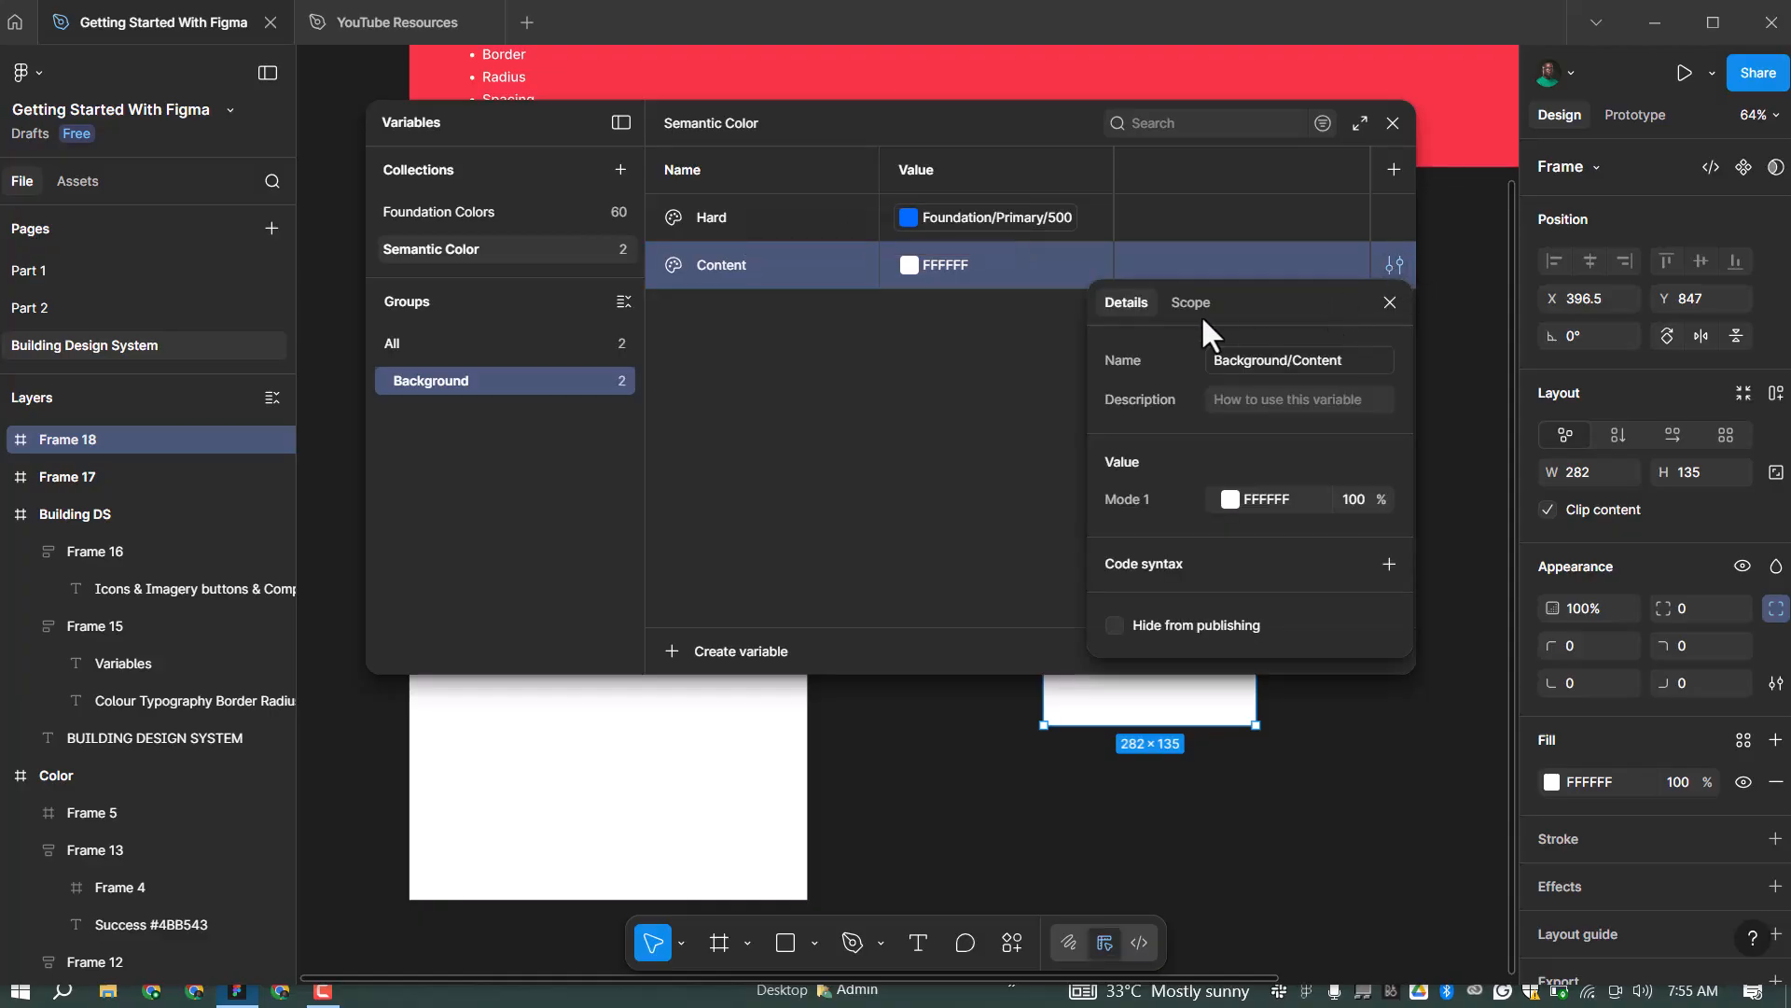
click(1275, 360)
text(Co)
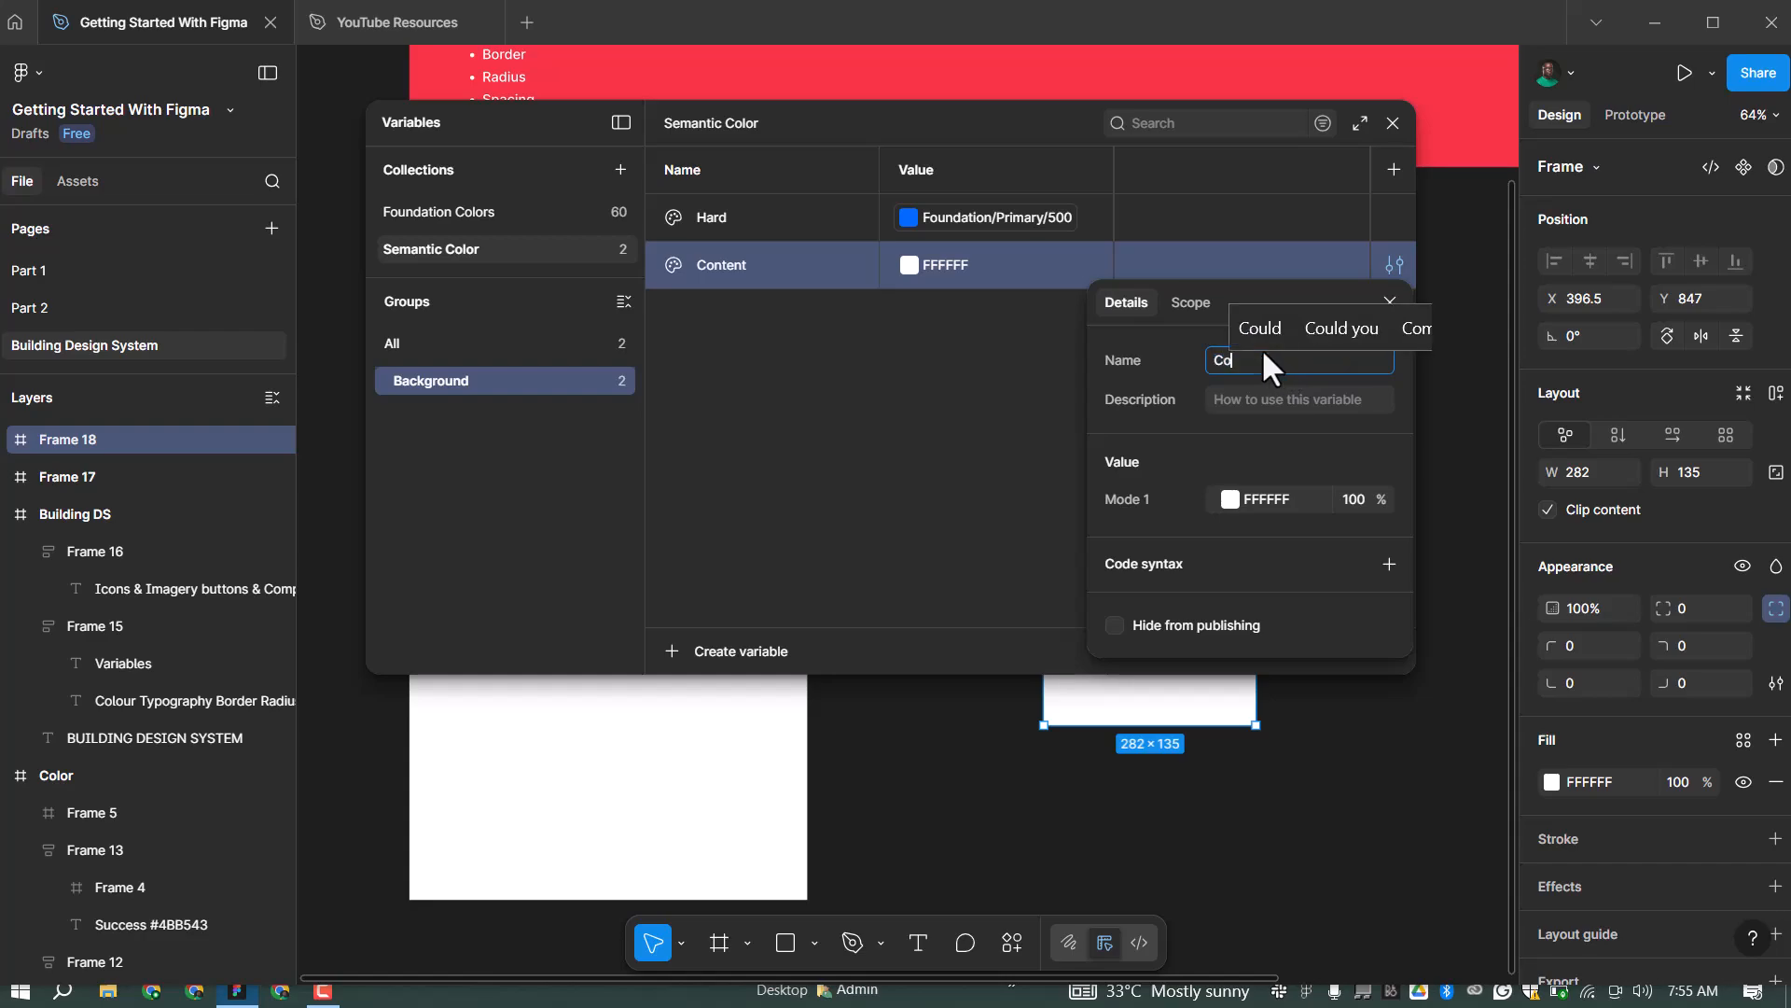
text(ntent/Hae)
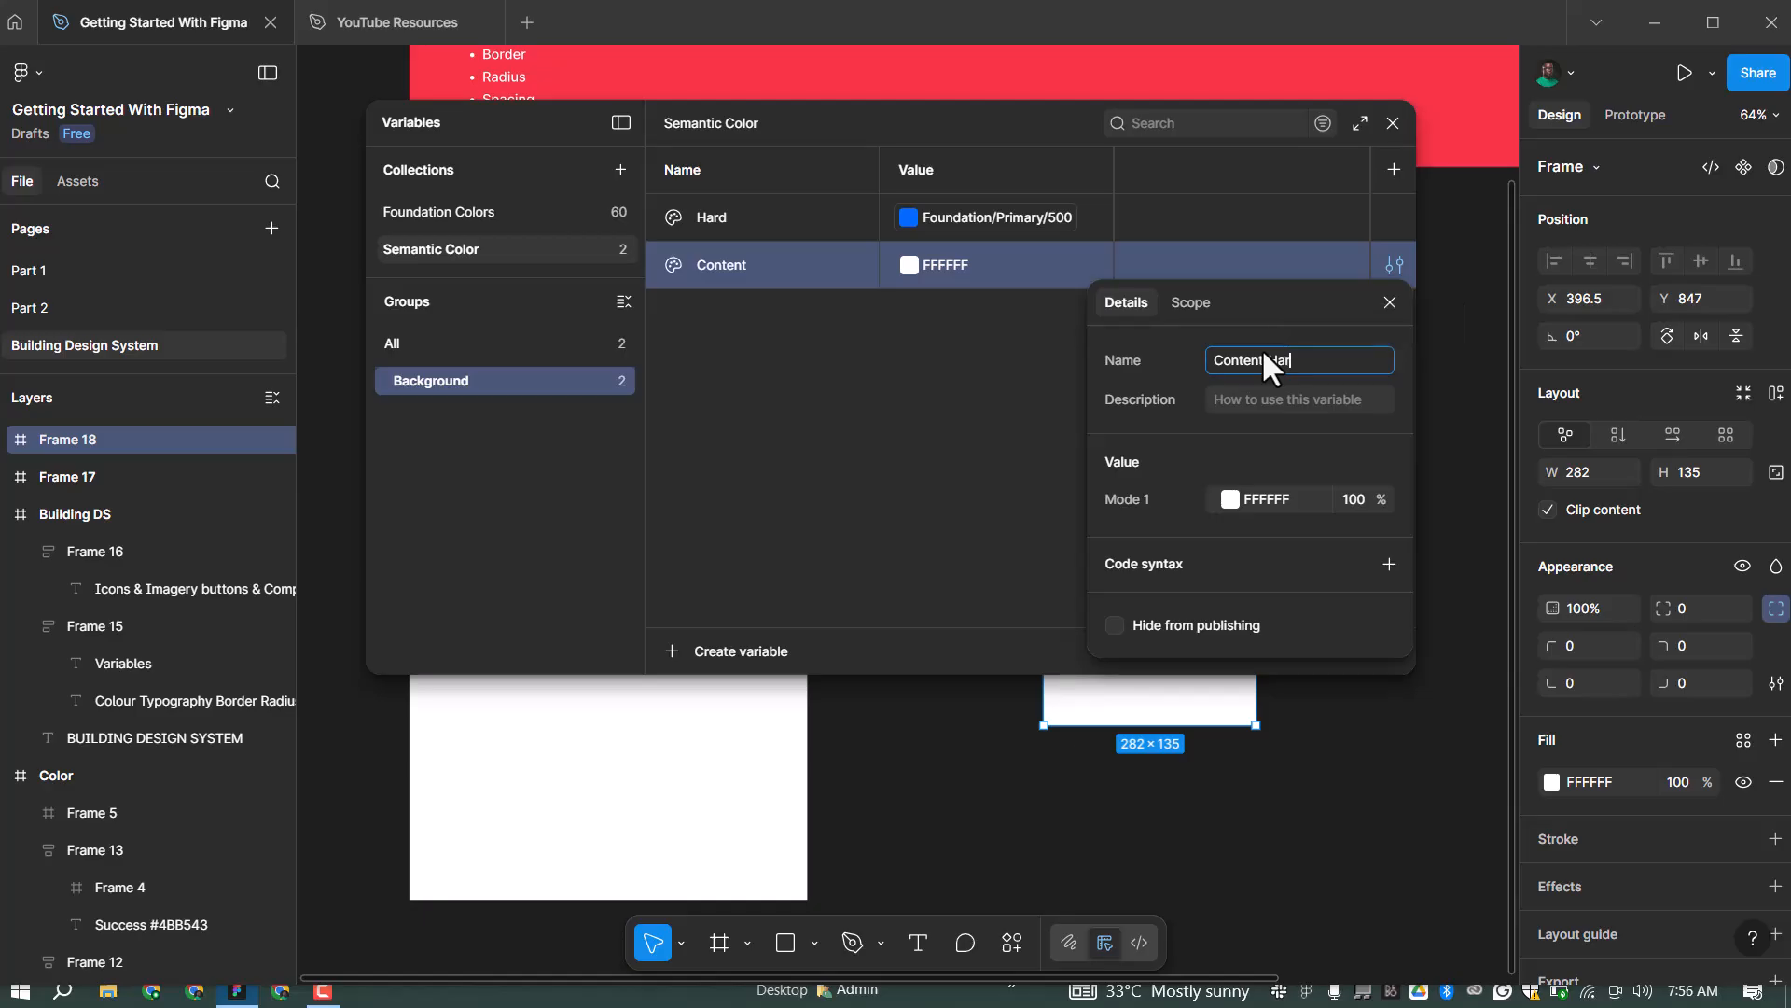
text(d)
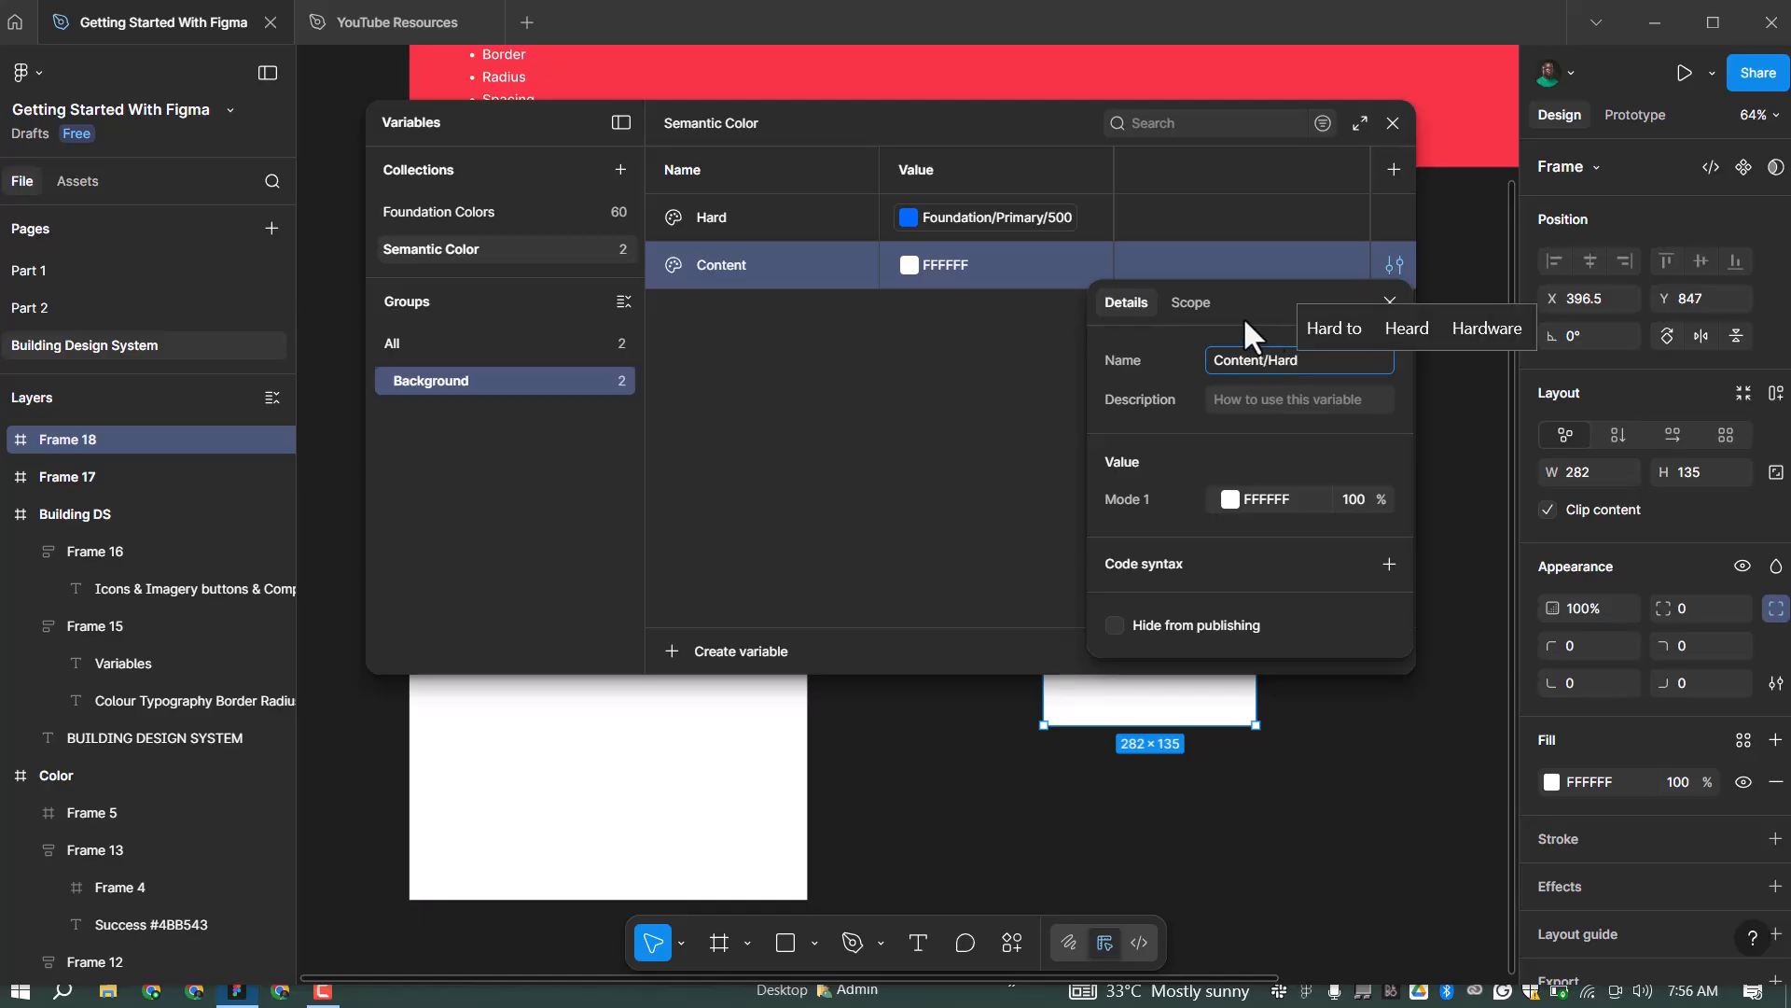
key(Return)
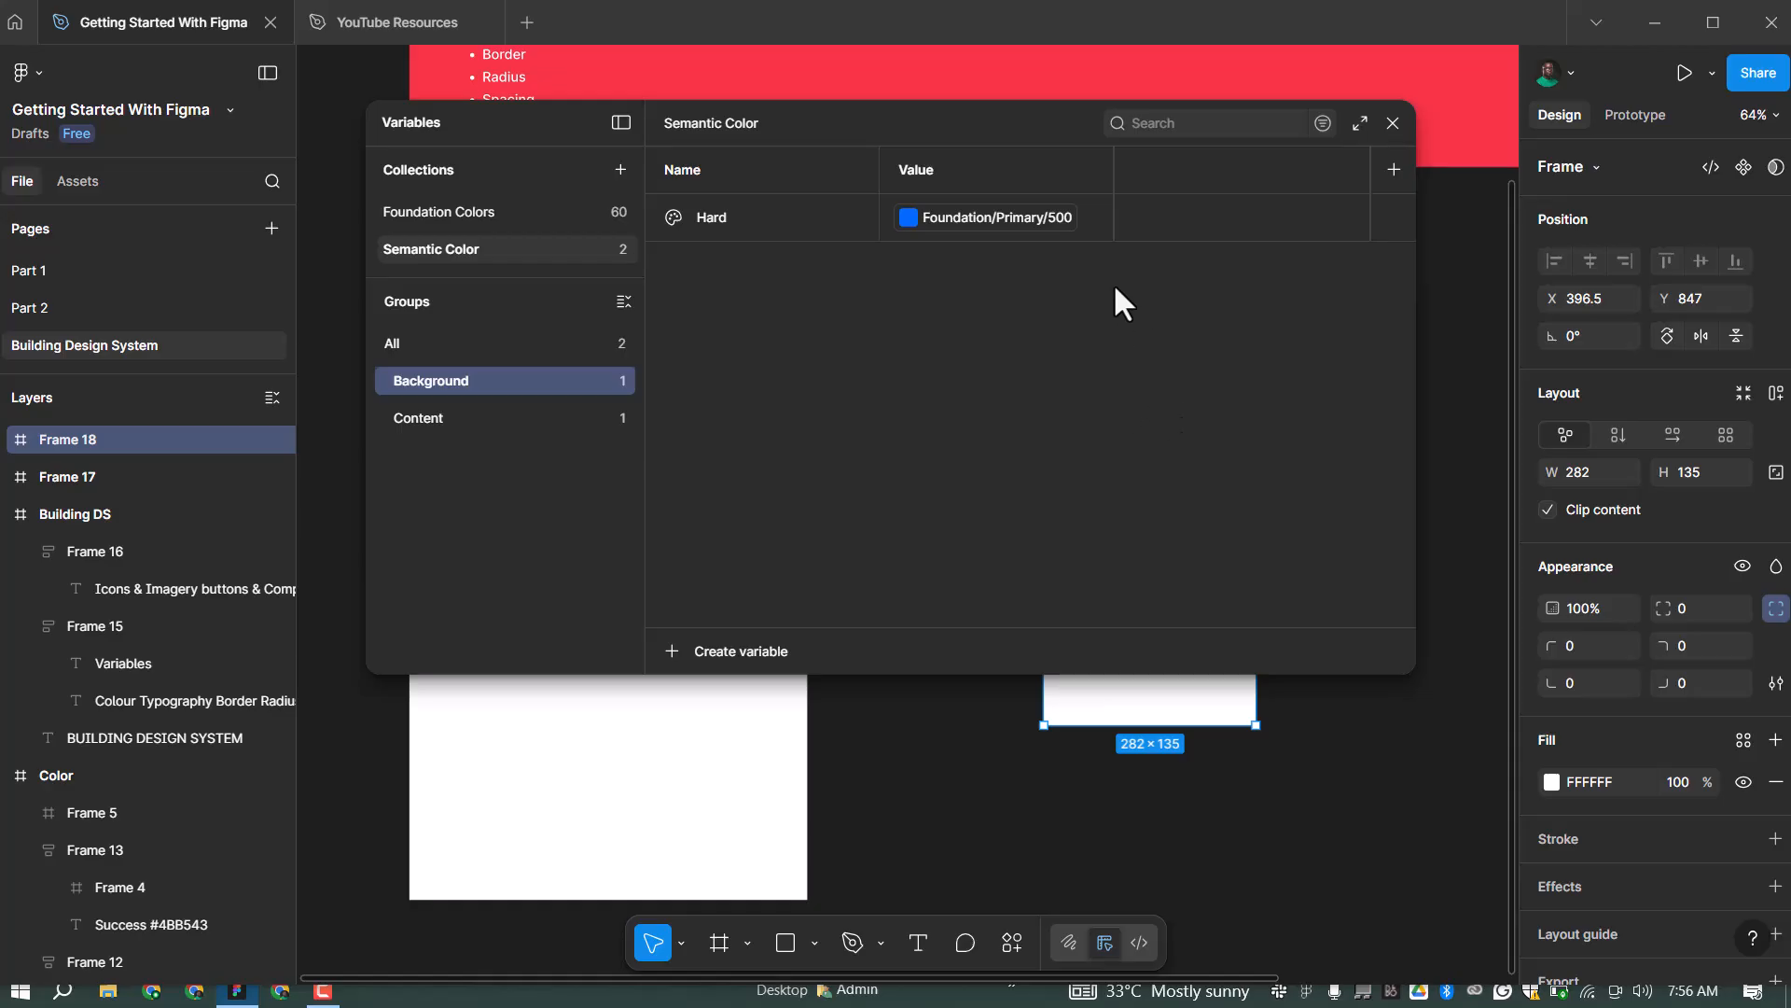
Adjust the Shape and Stroke options in the color scope of the Content group's Hard variable
click(446, 422)
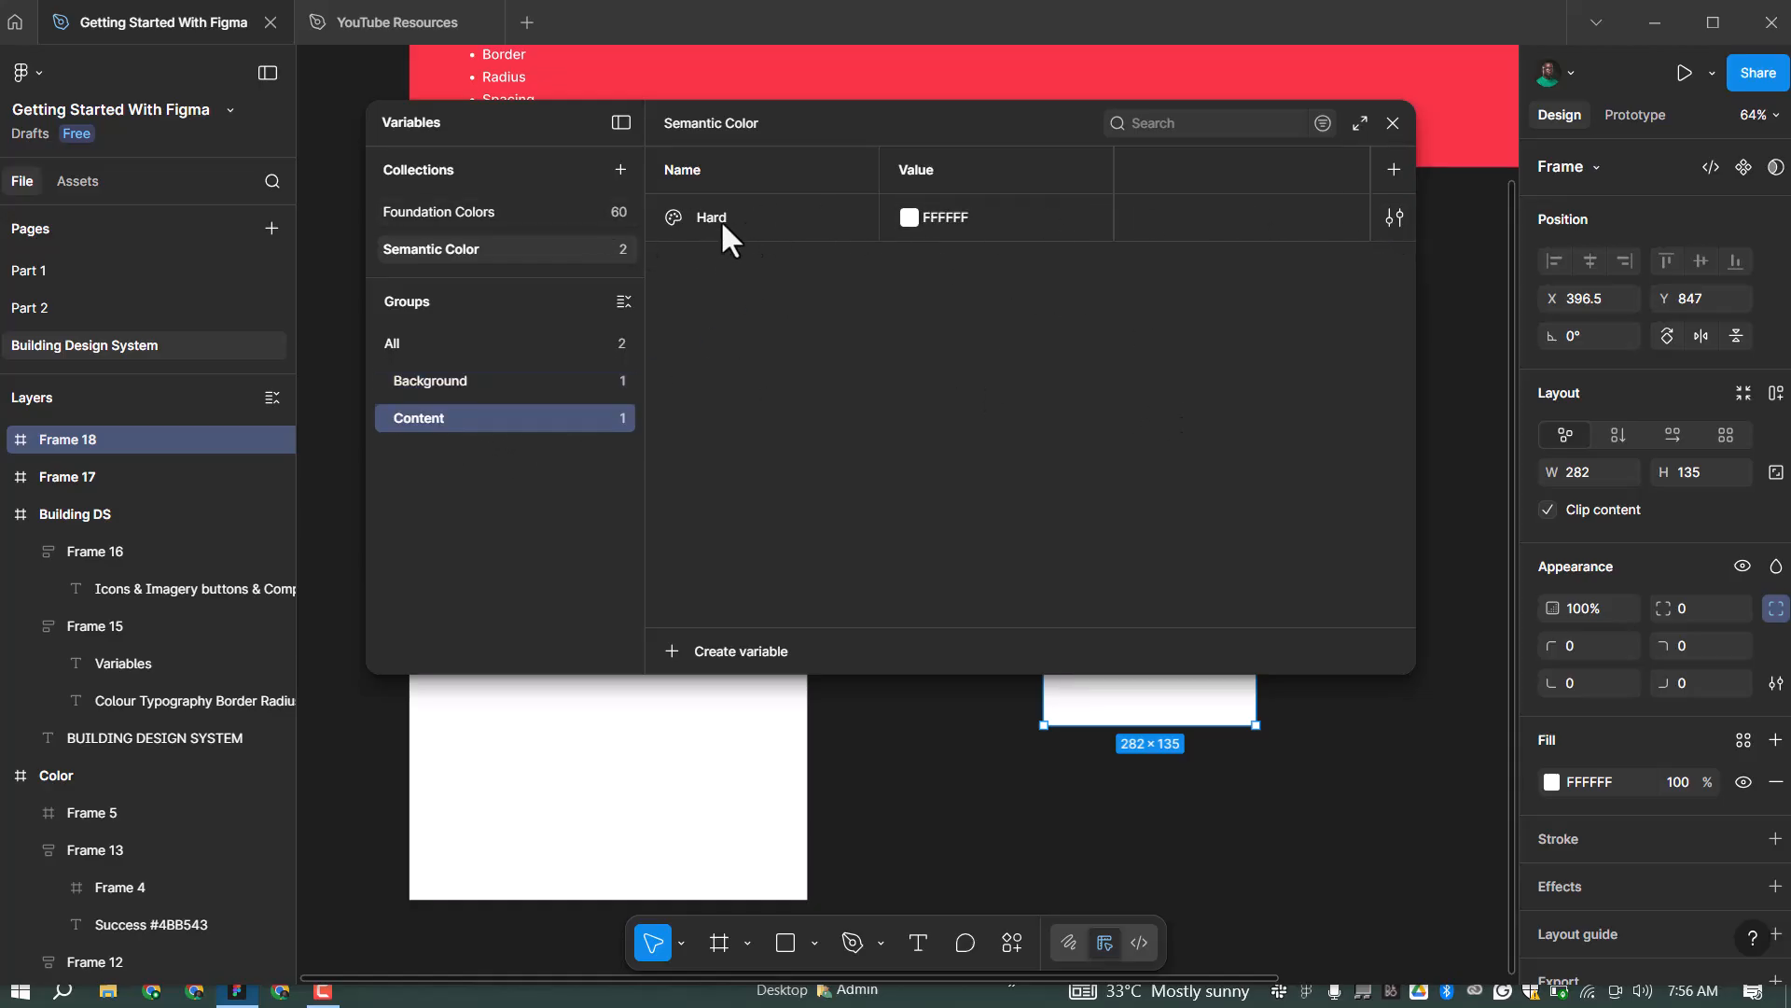
click(758, 217)
click(1391, 222)
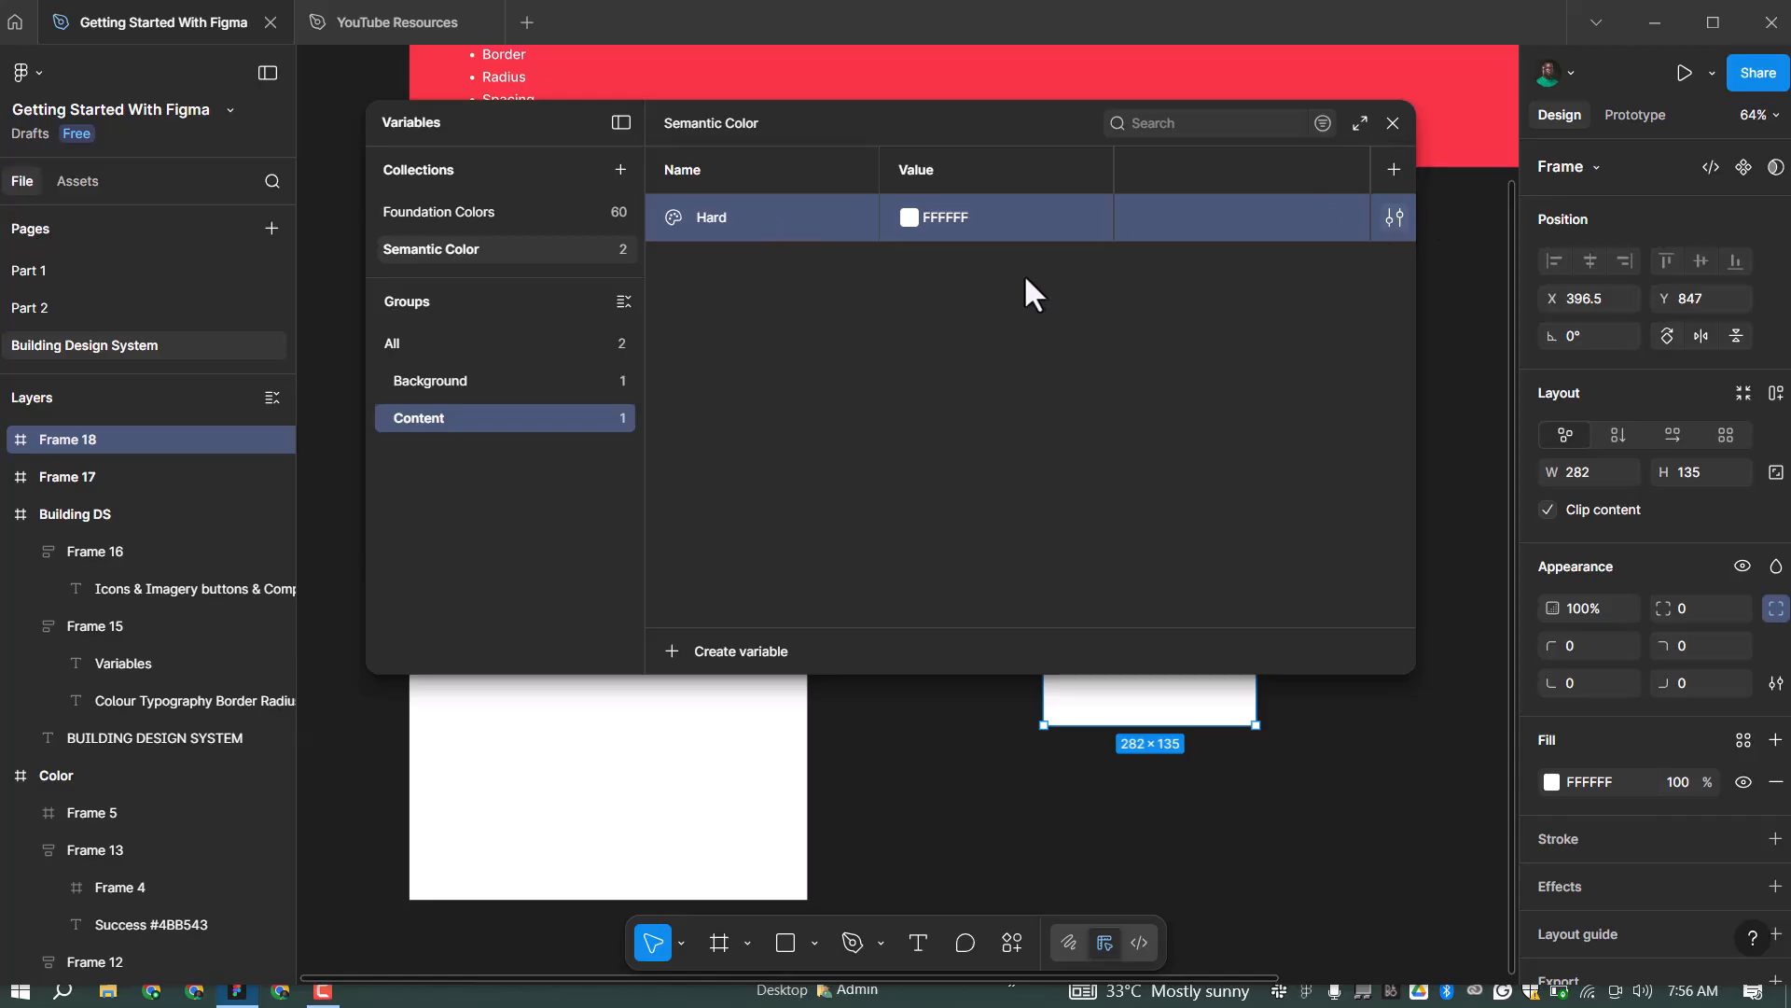
click(1189, 255)
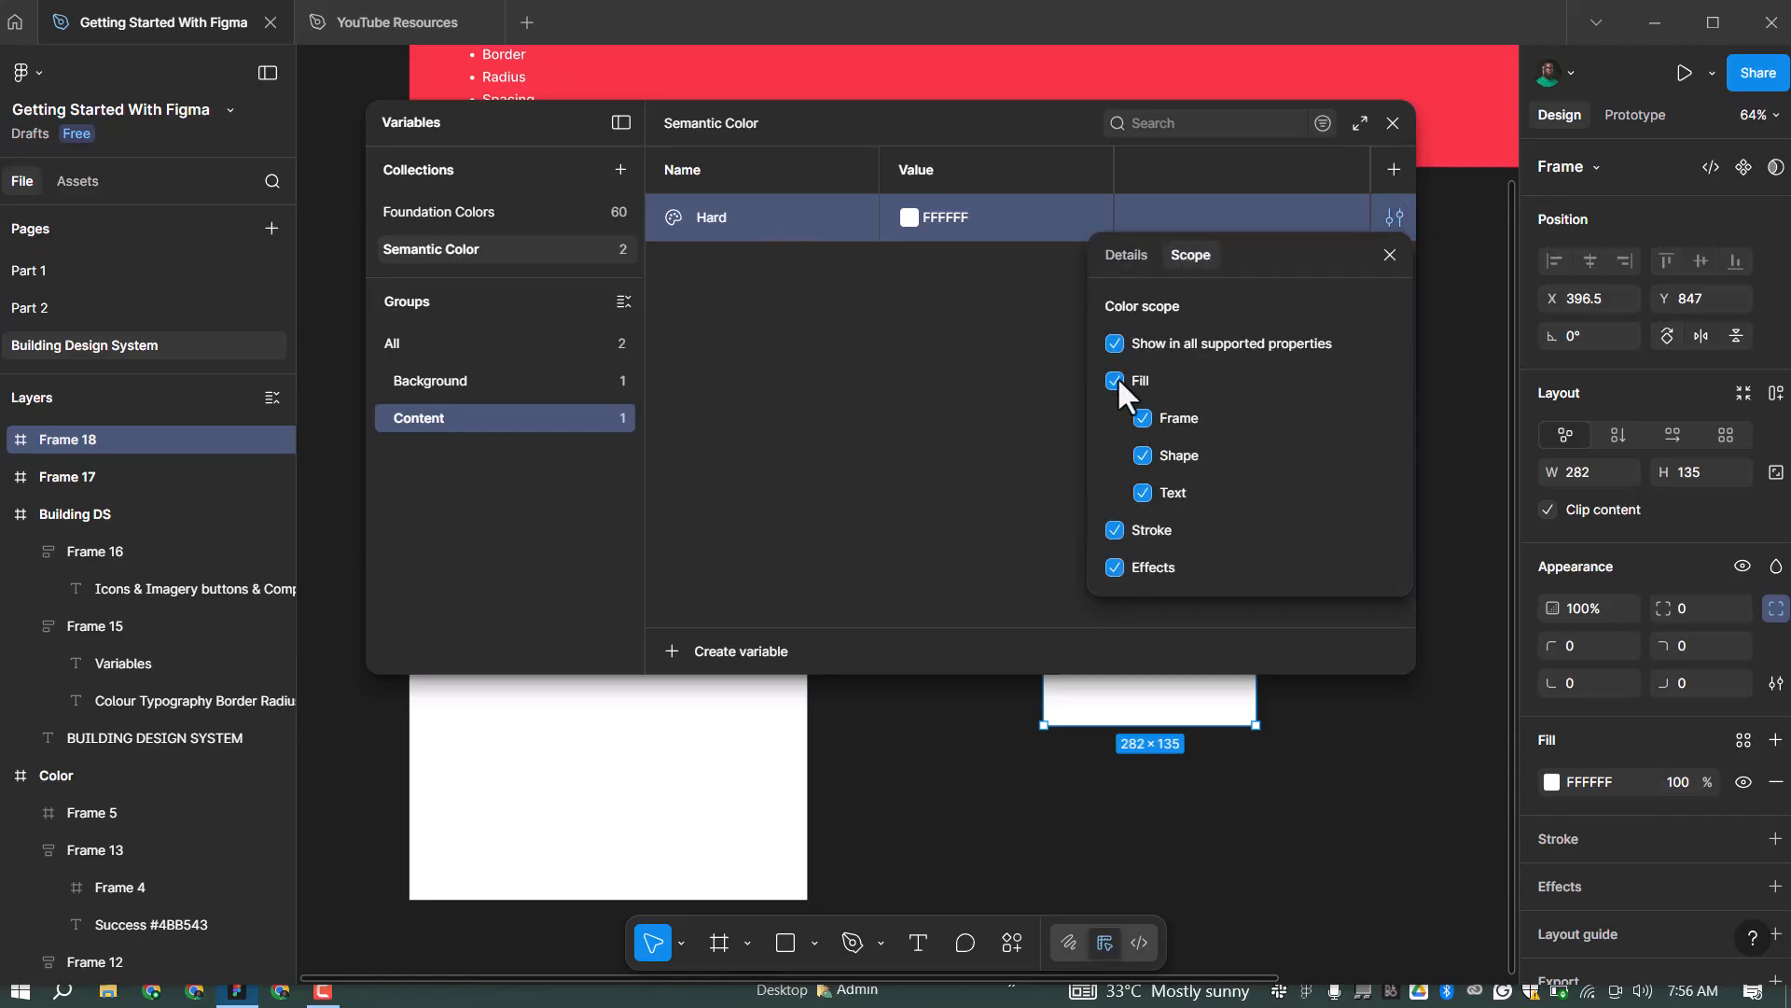
click(1142, 455)
click(1145, 531)
click(827, 371)
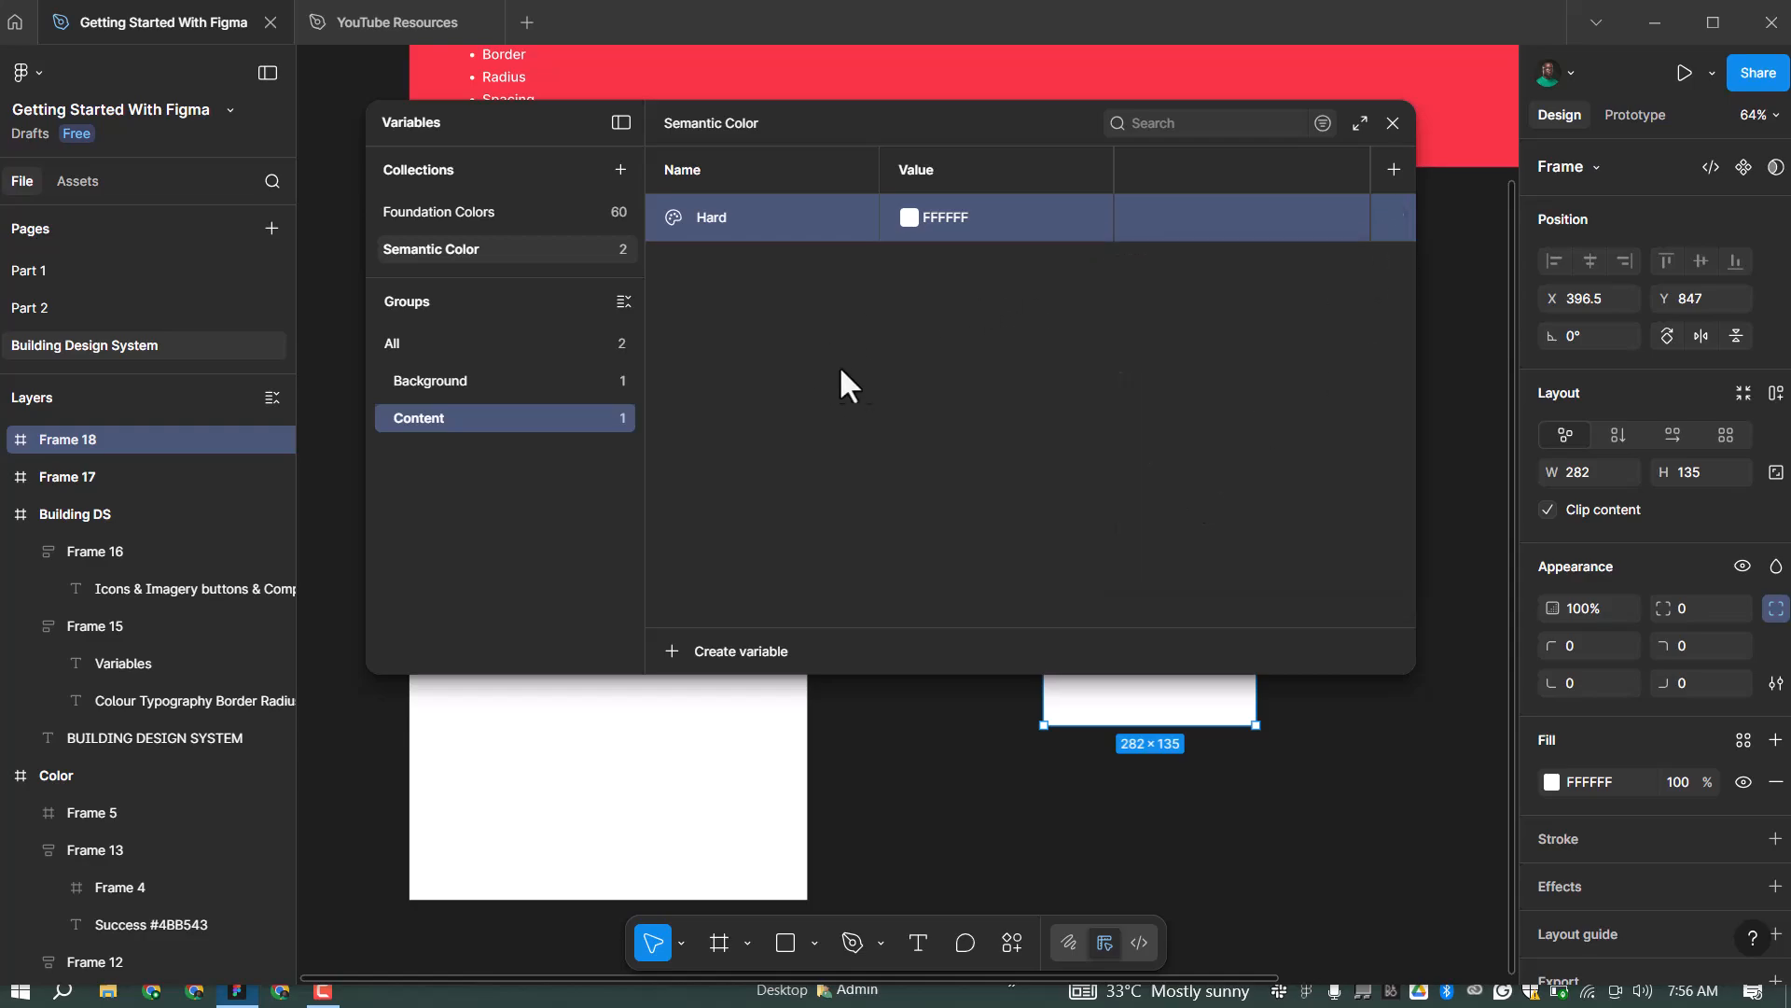
click(852, 364)
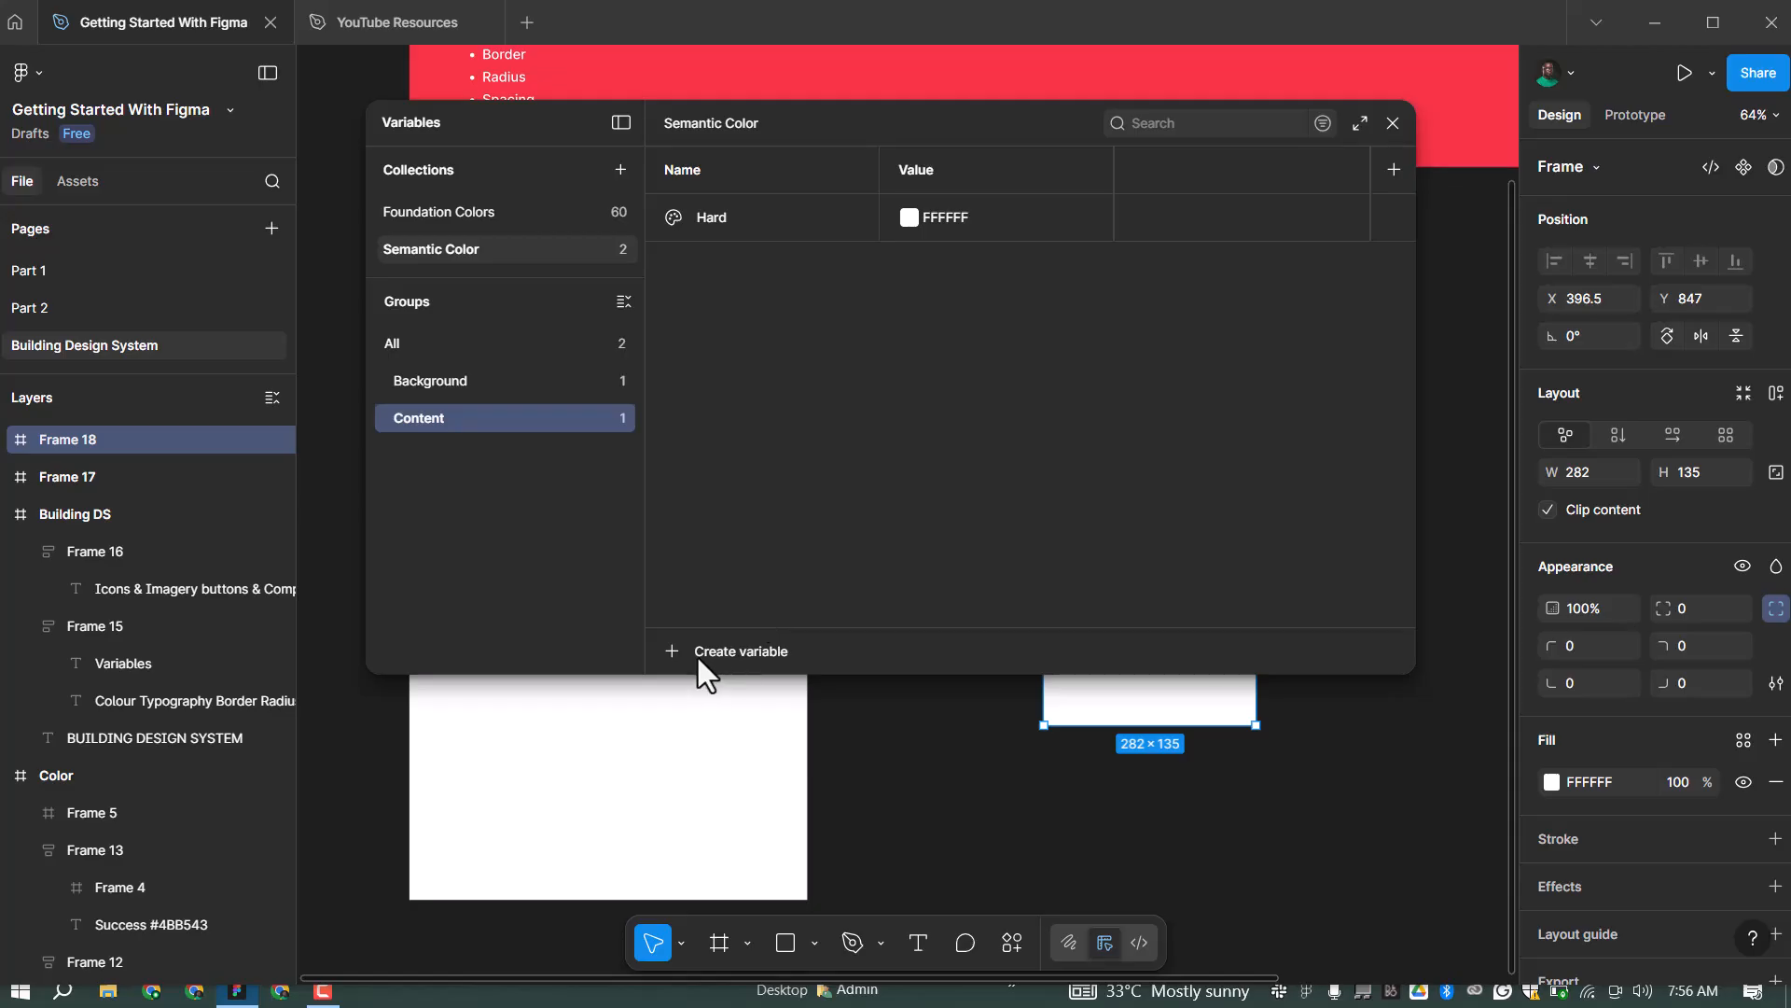
Add a color variable named Border/Hard to the Semantic Color collection and limit its color scope to Stroke
click(674, 653)
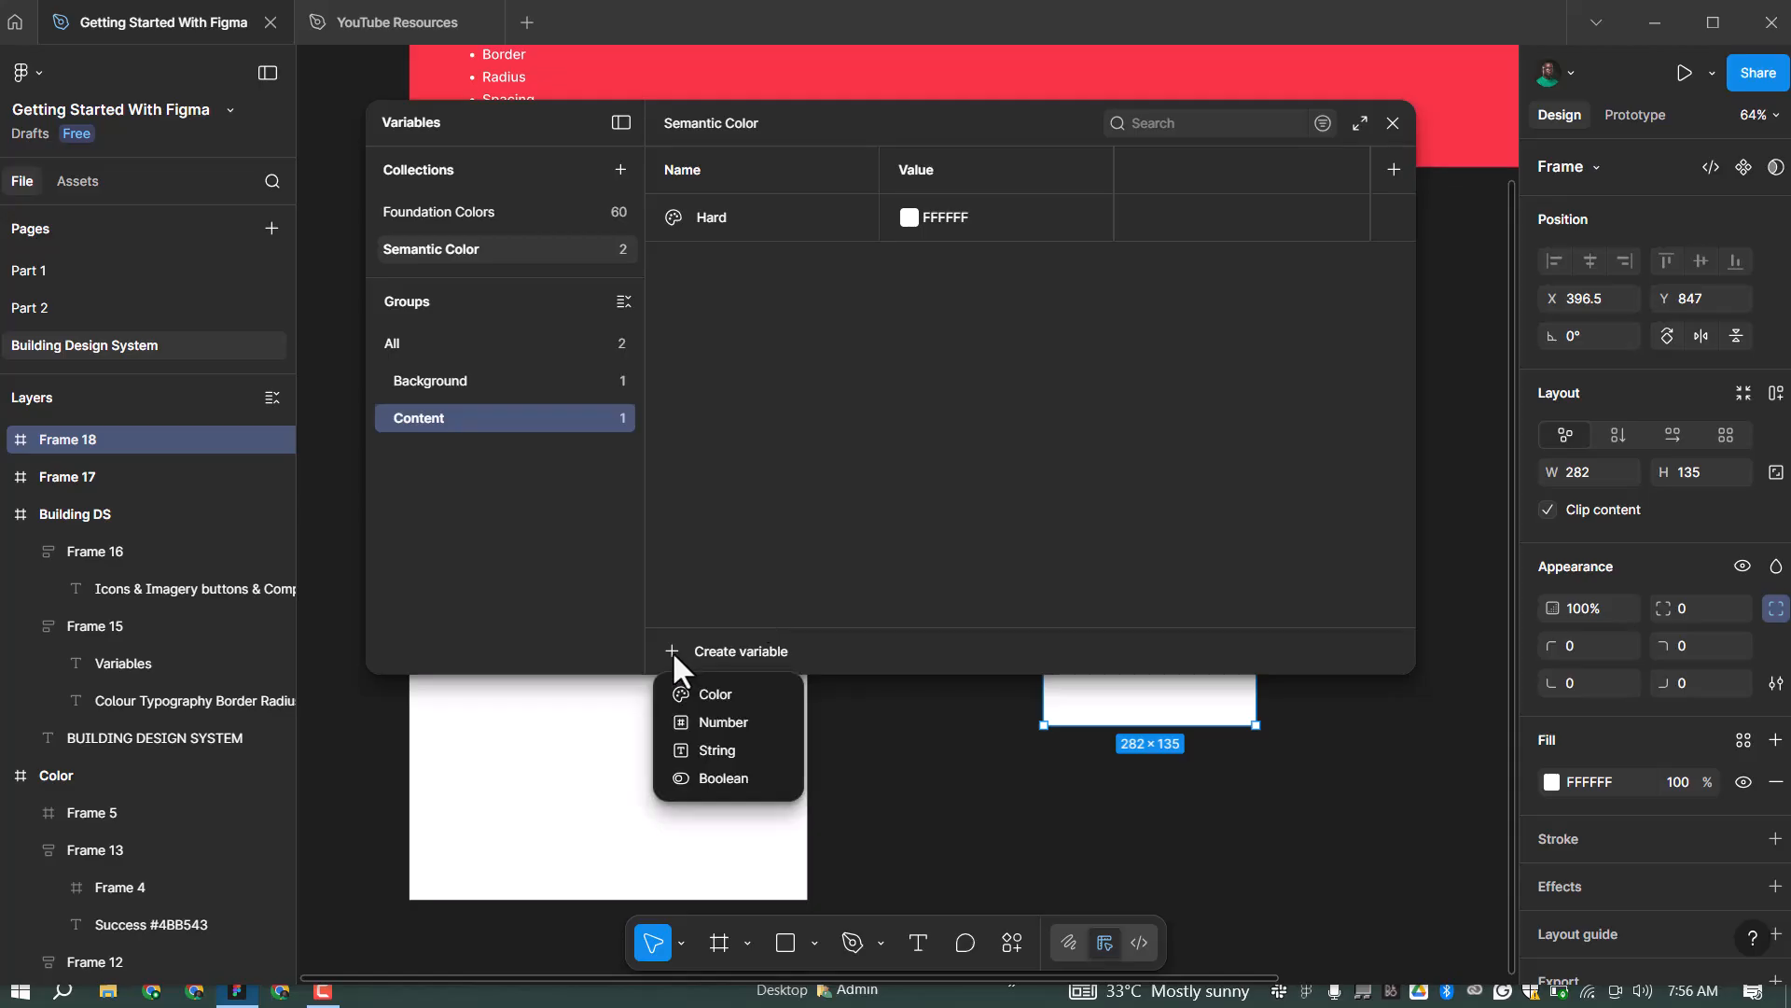
click(724, 692)
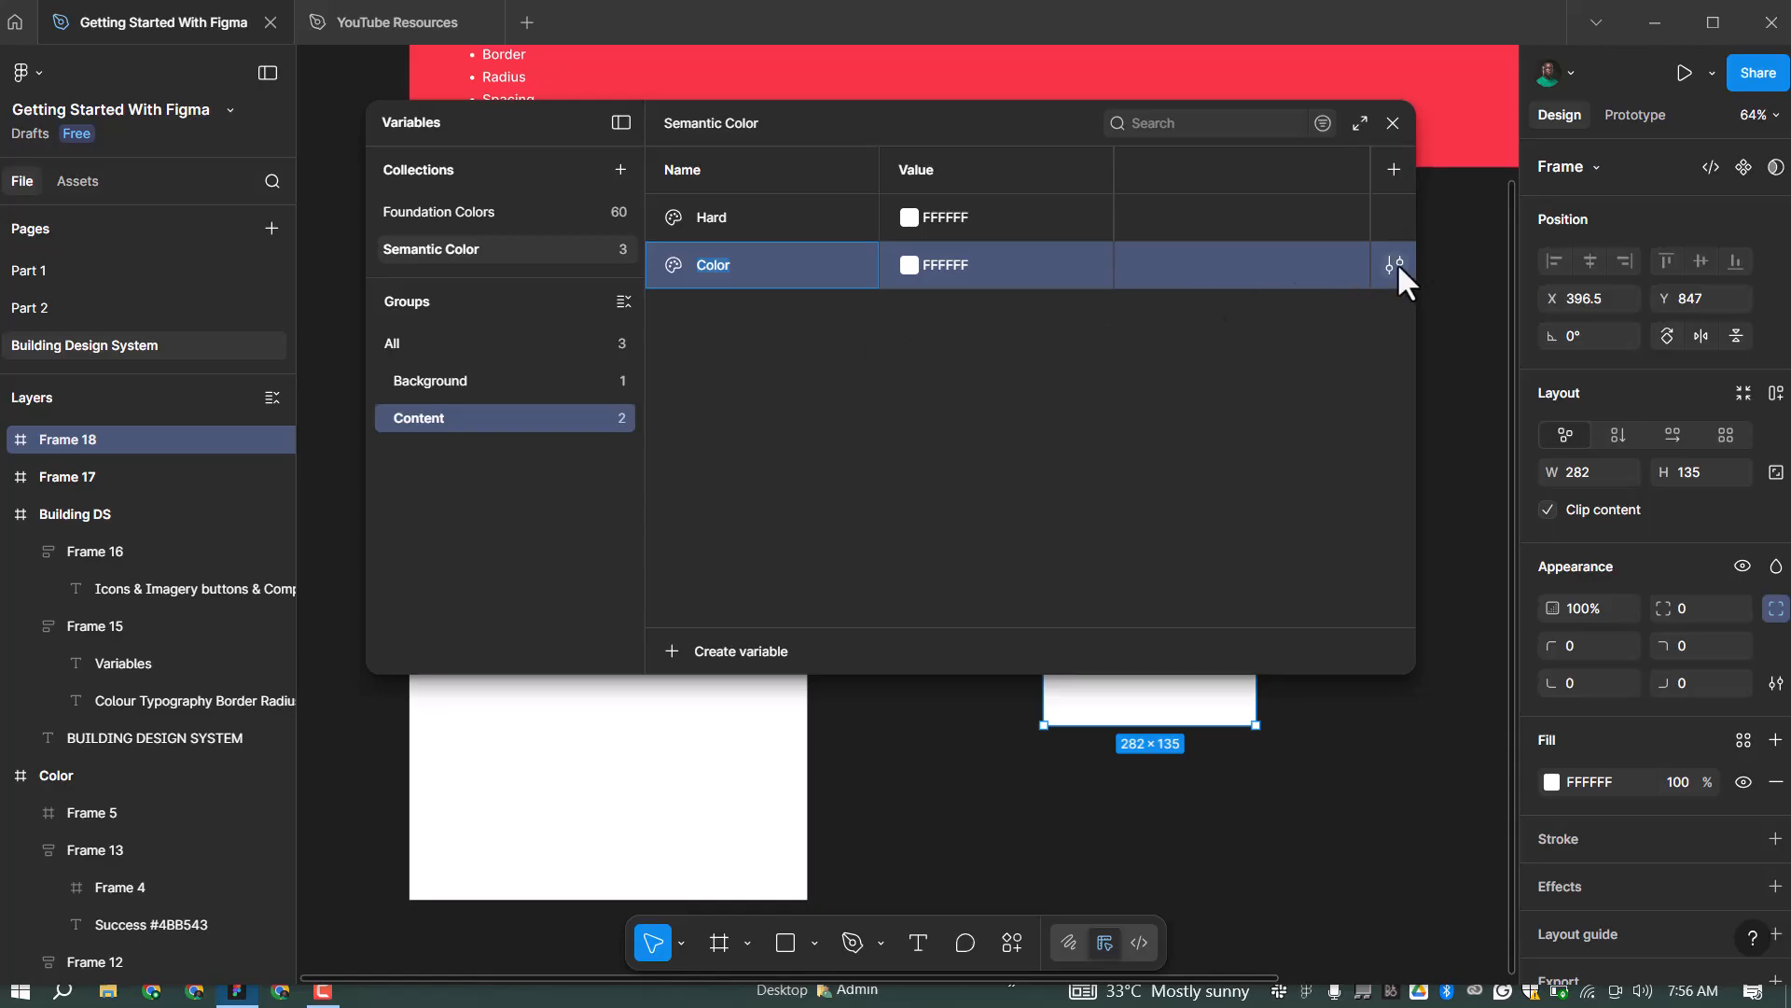
click(1394, 266)
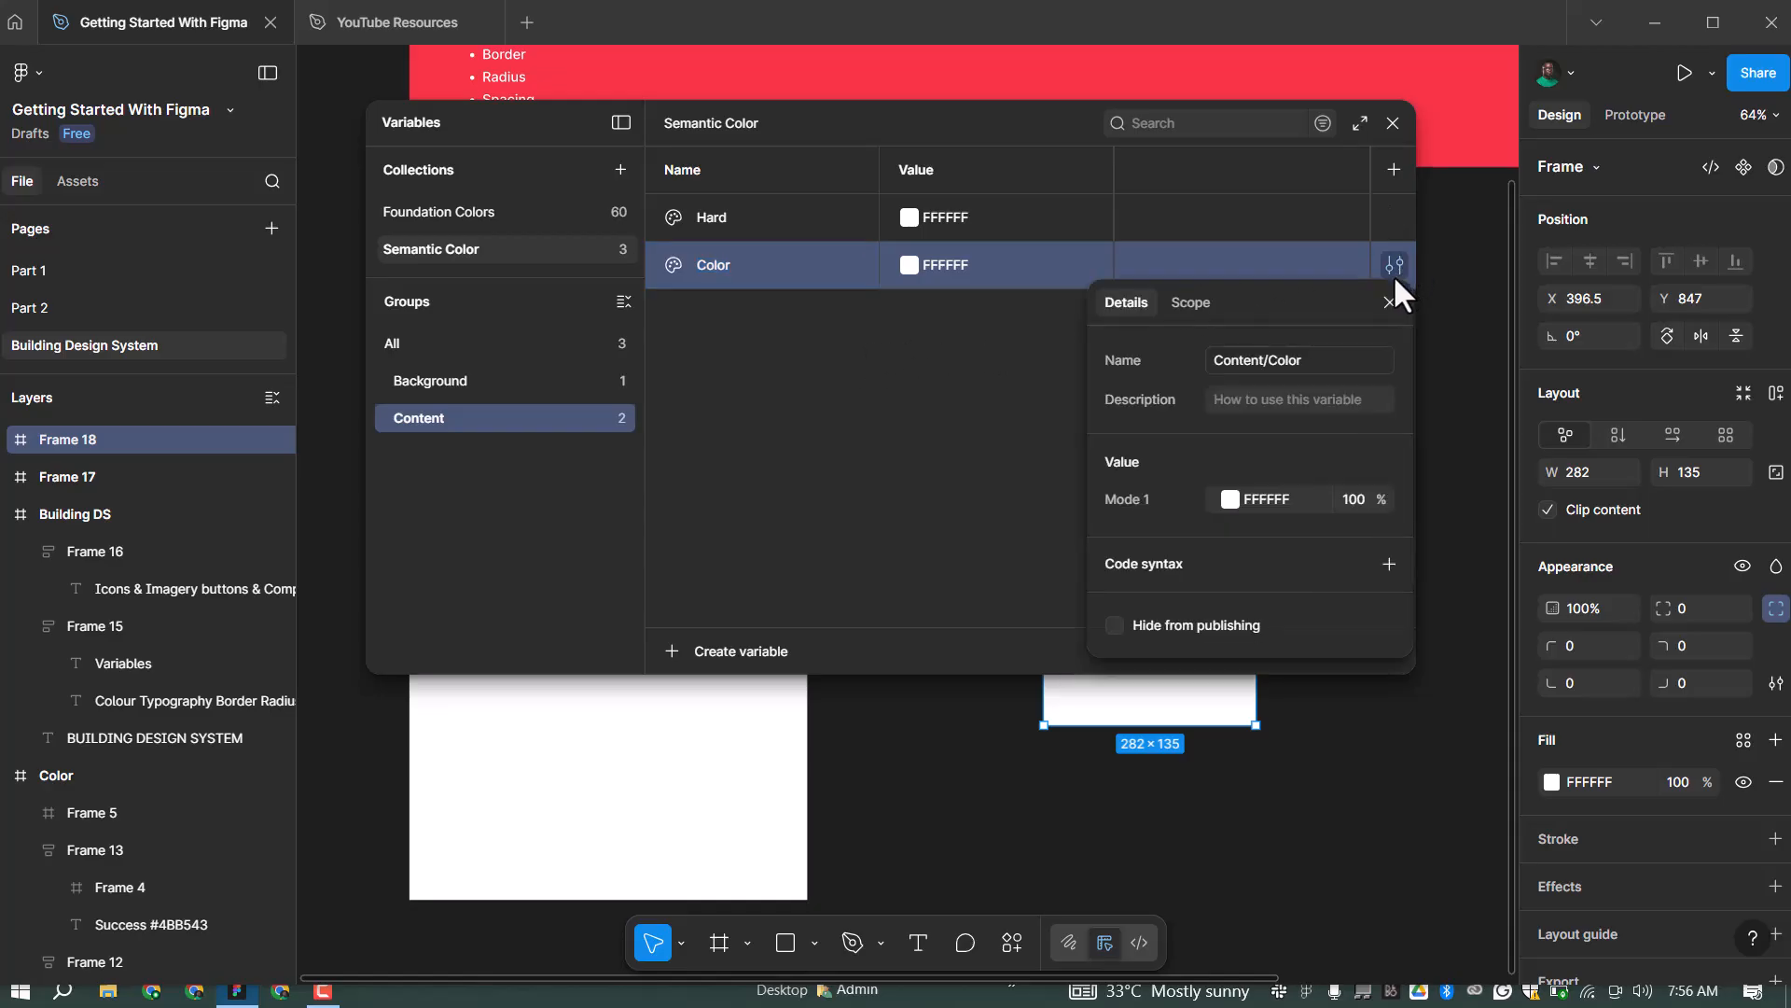
click(1254, 360)
text(Border/Hard)
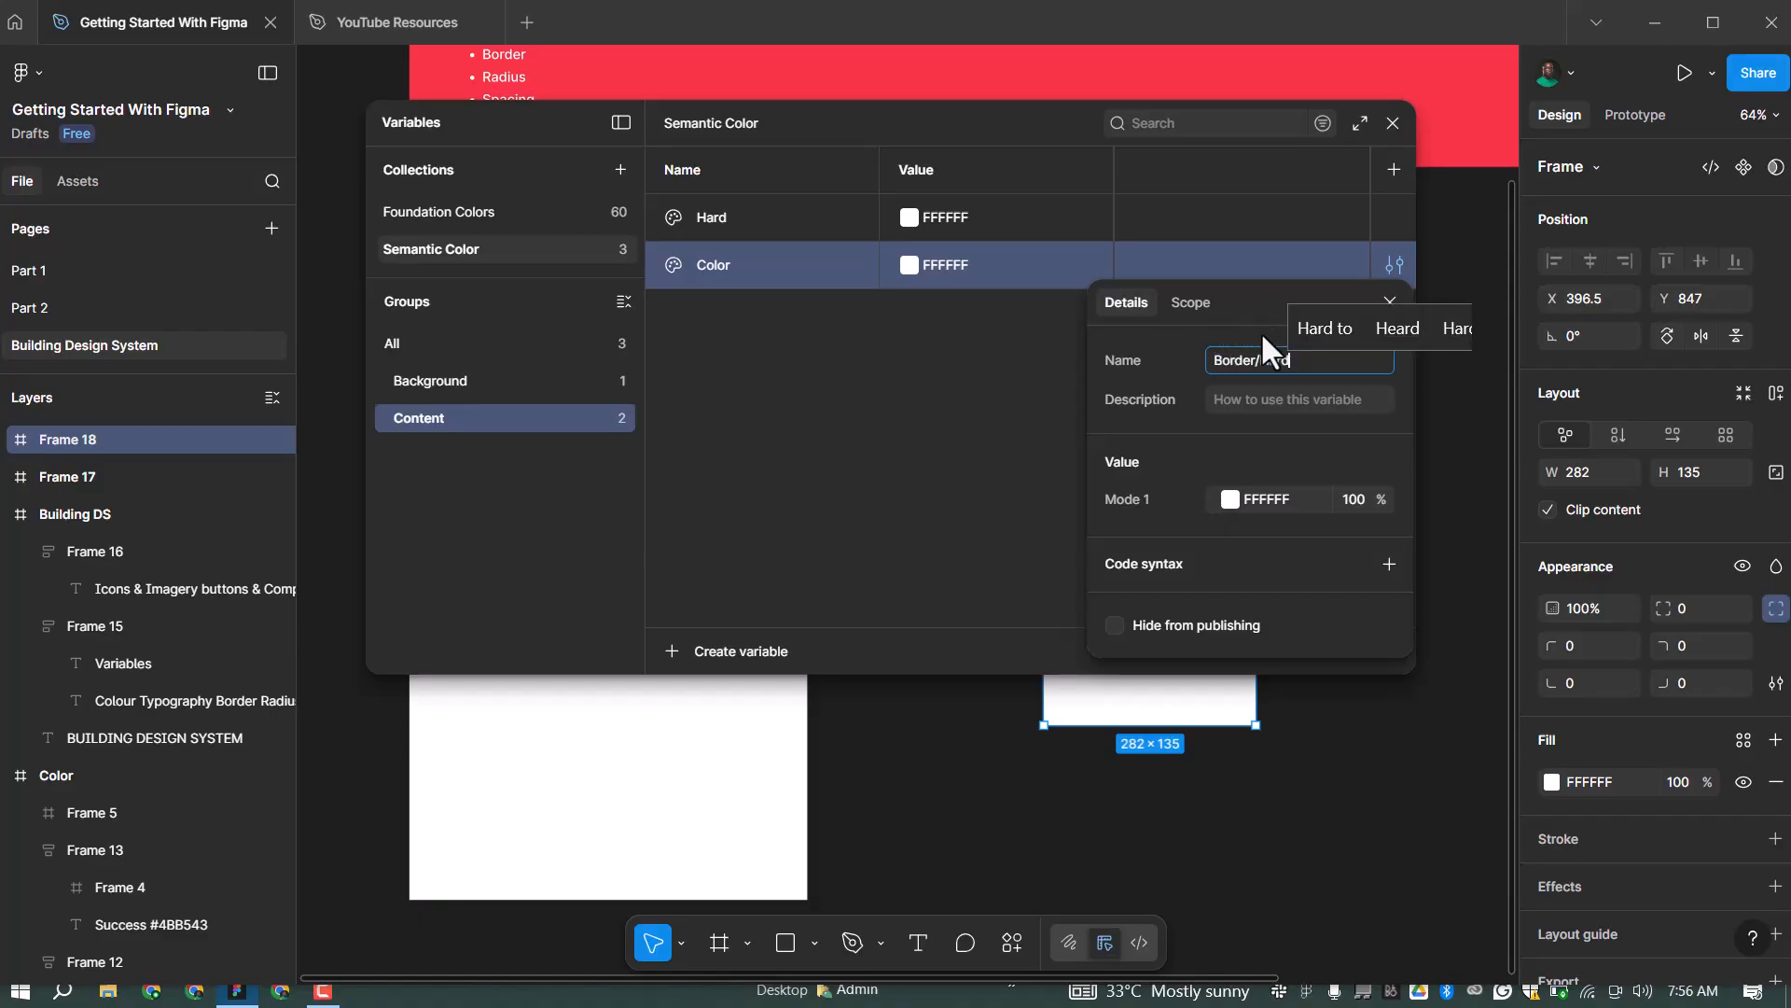
click(1209, 304)
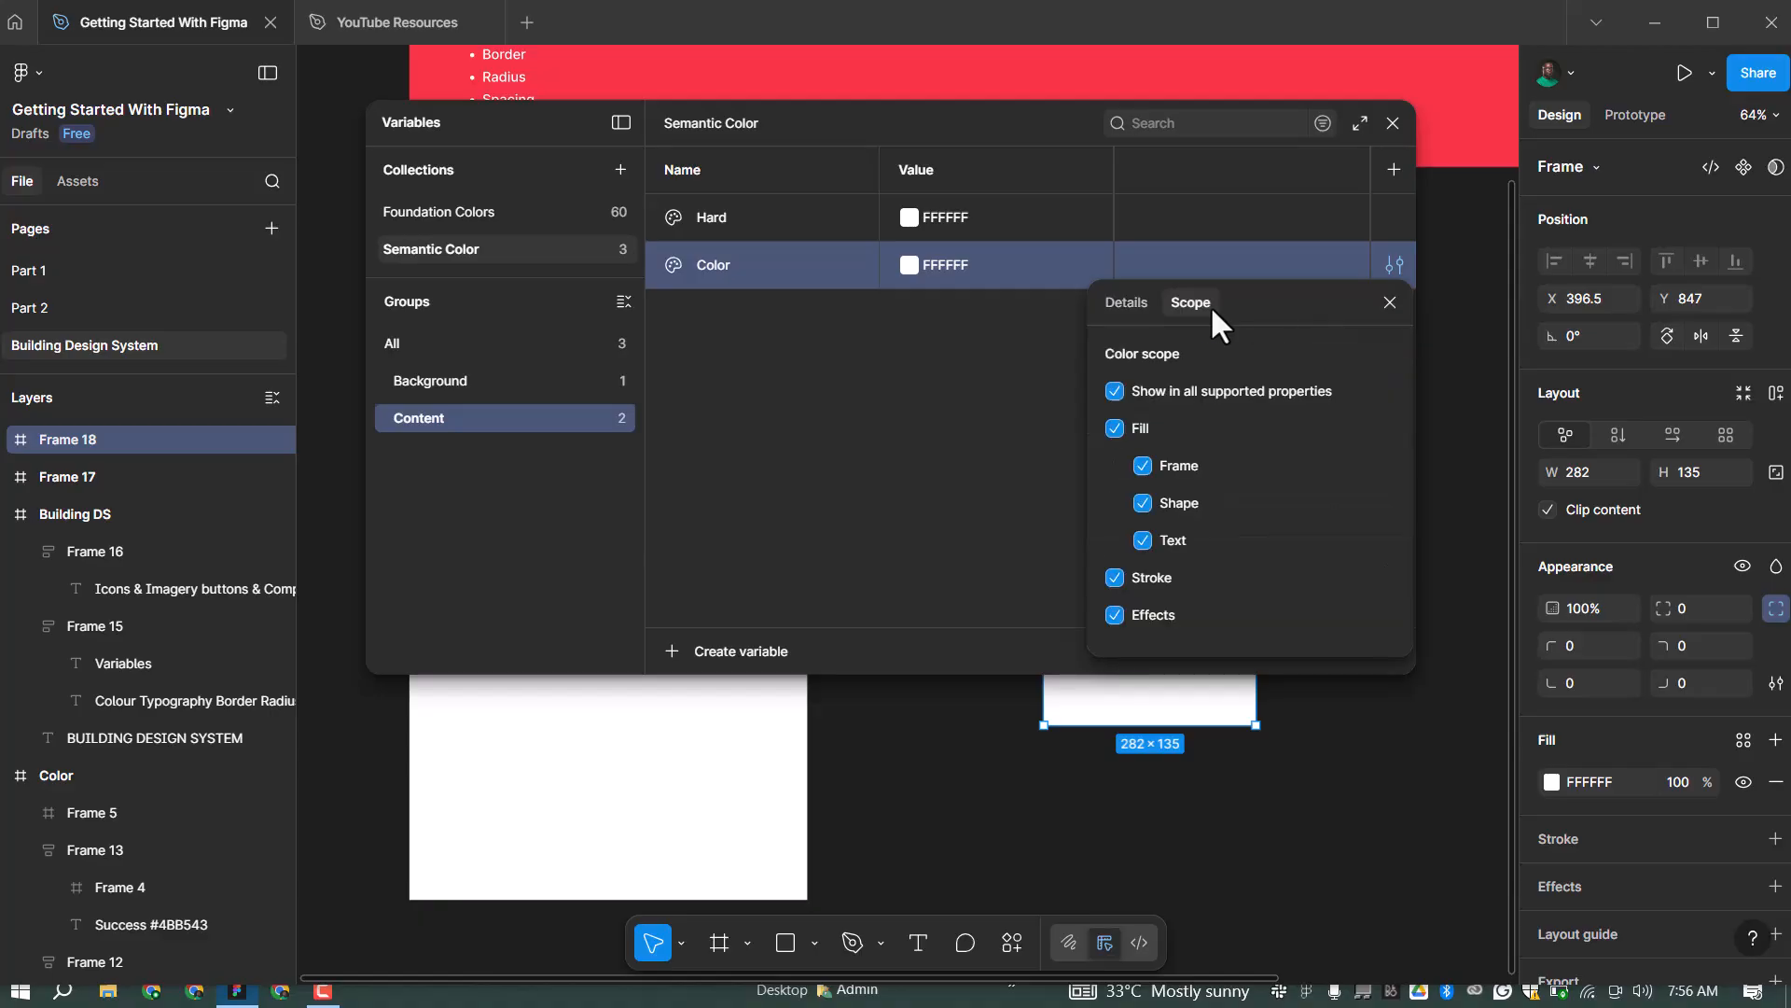
click(1114, 393)
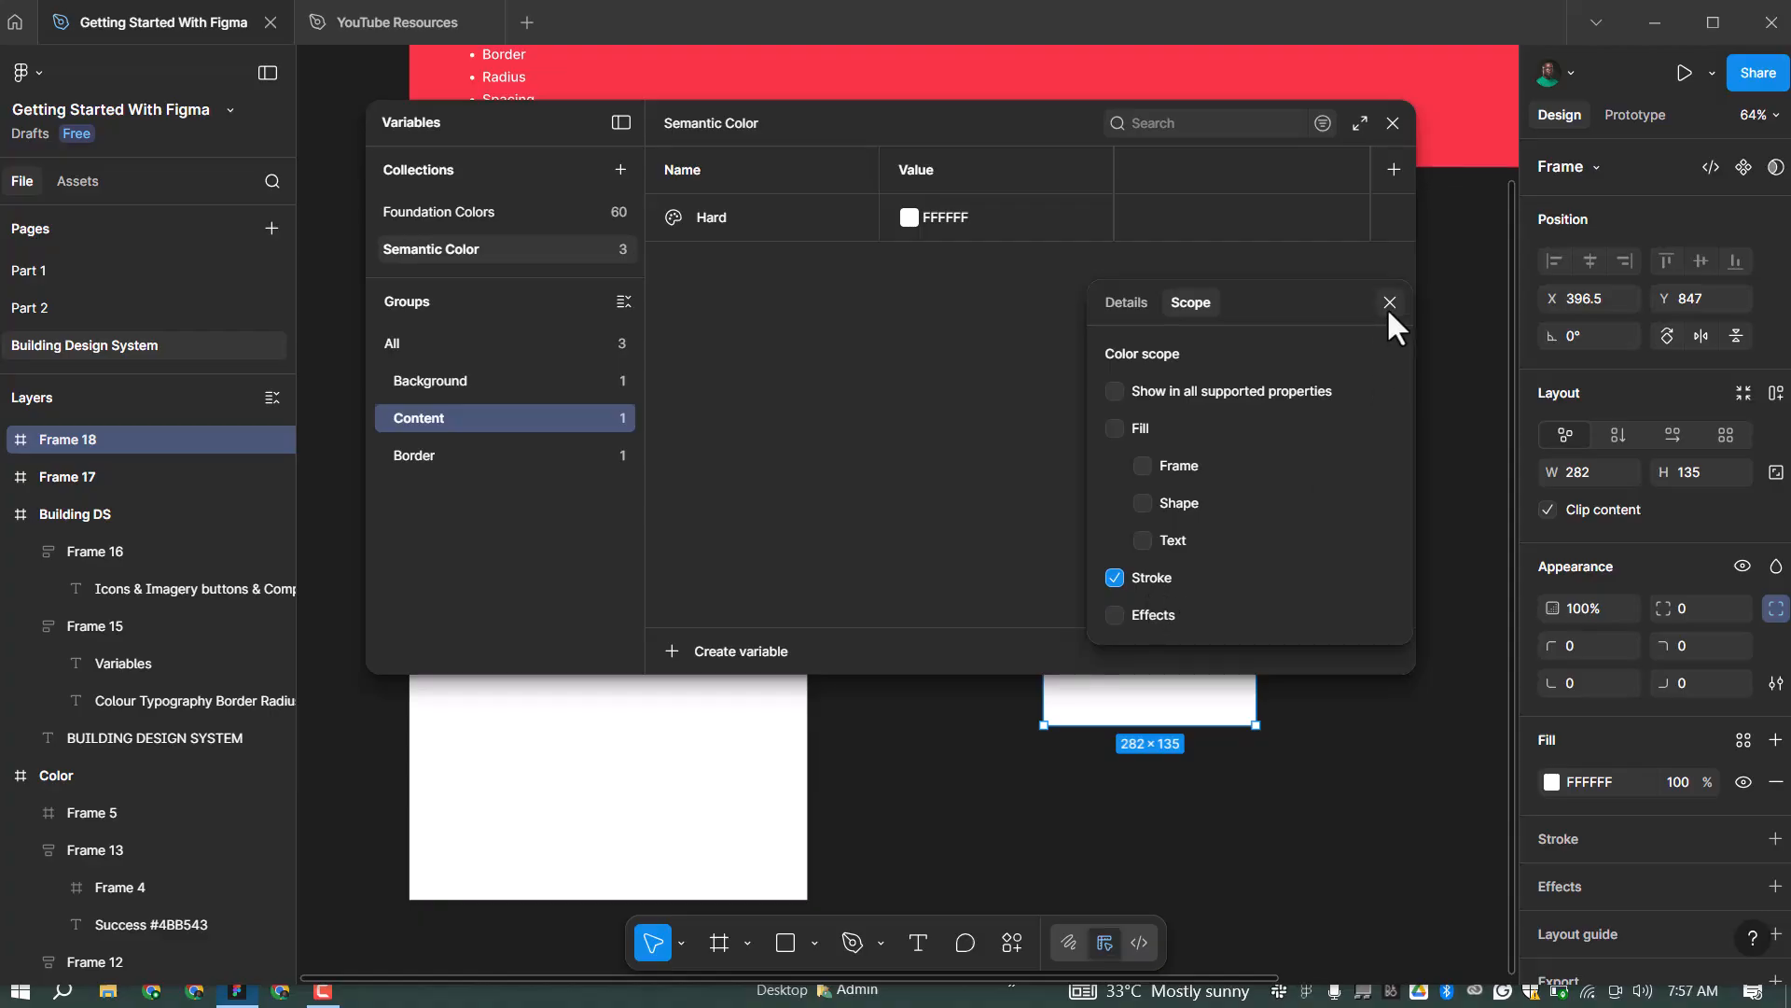
Review the variables in the Background, Content and Border groups and the color linked to the Background group's Hard variable
click(459, 340)
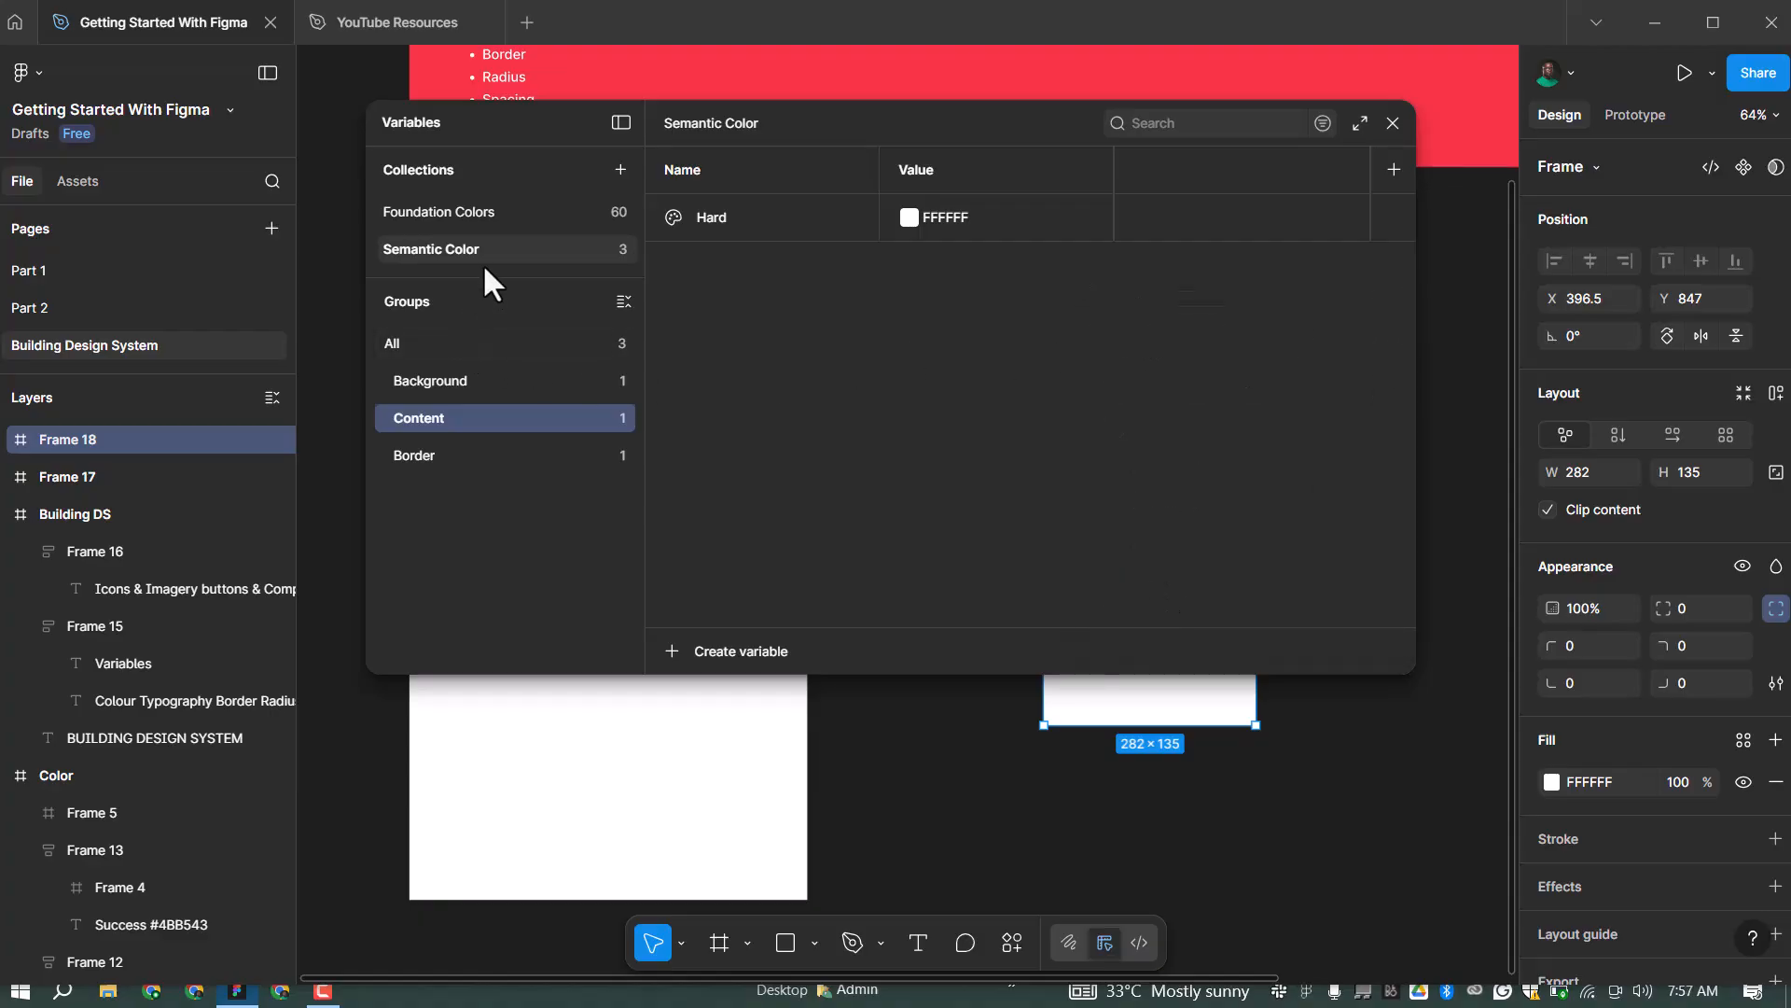
click(487, 383)
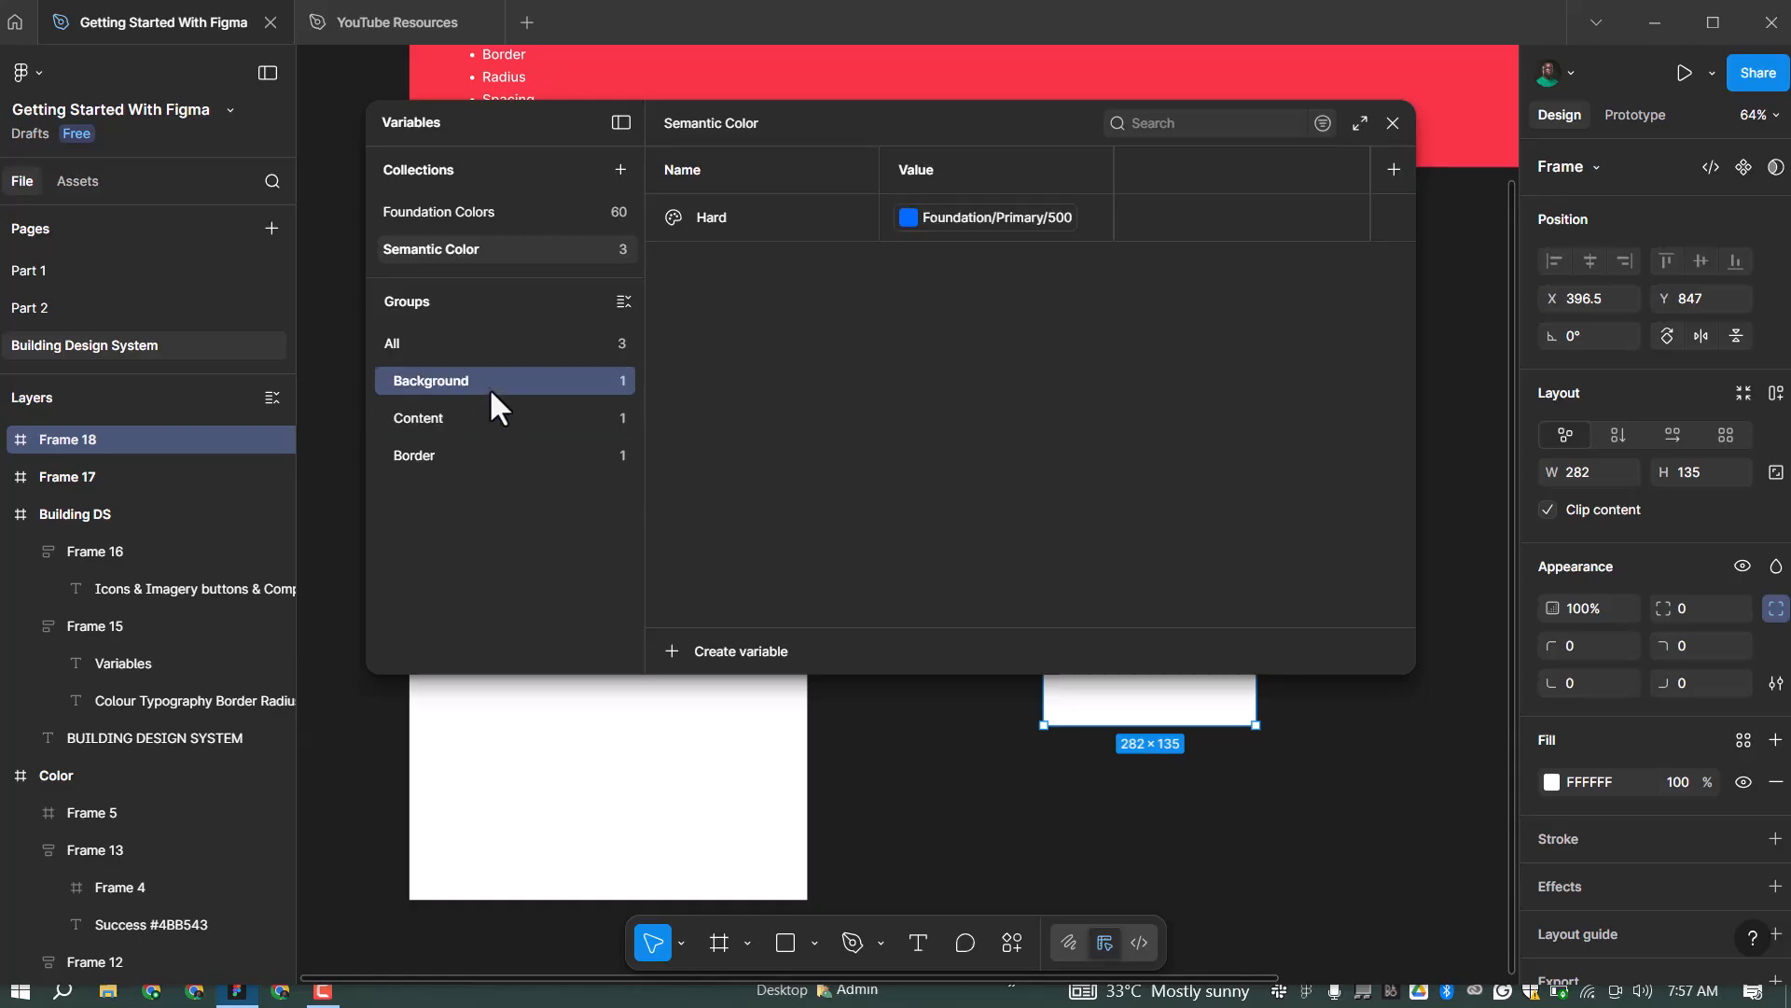
click(445, 419)
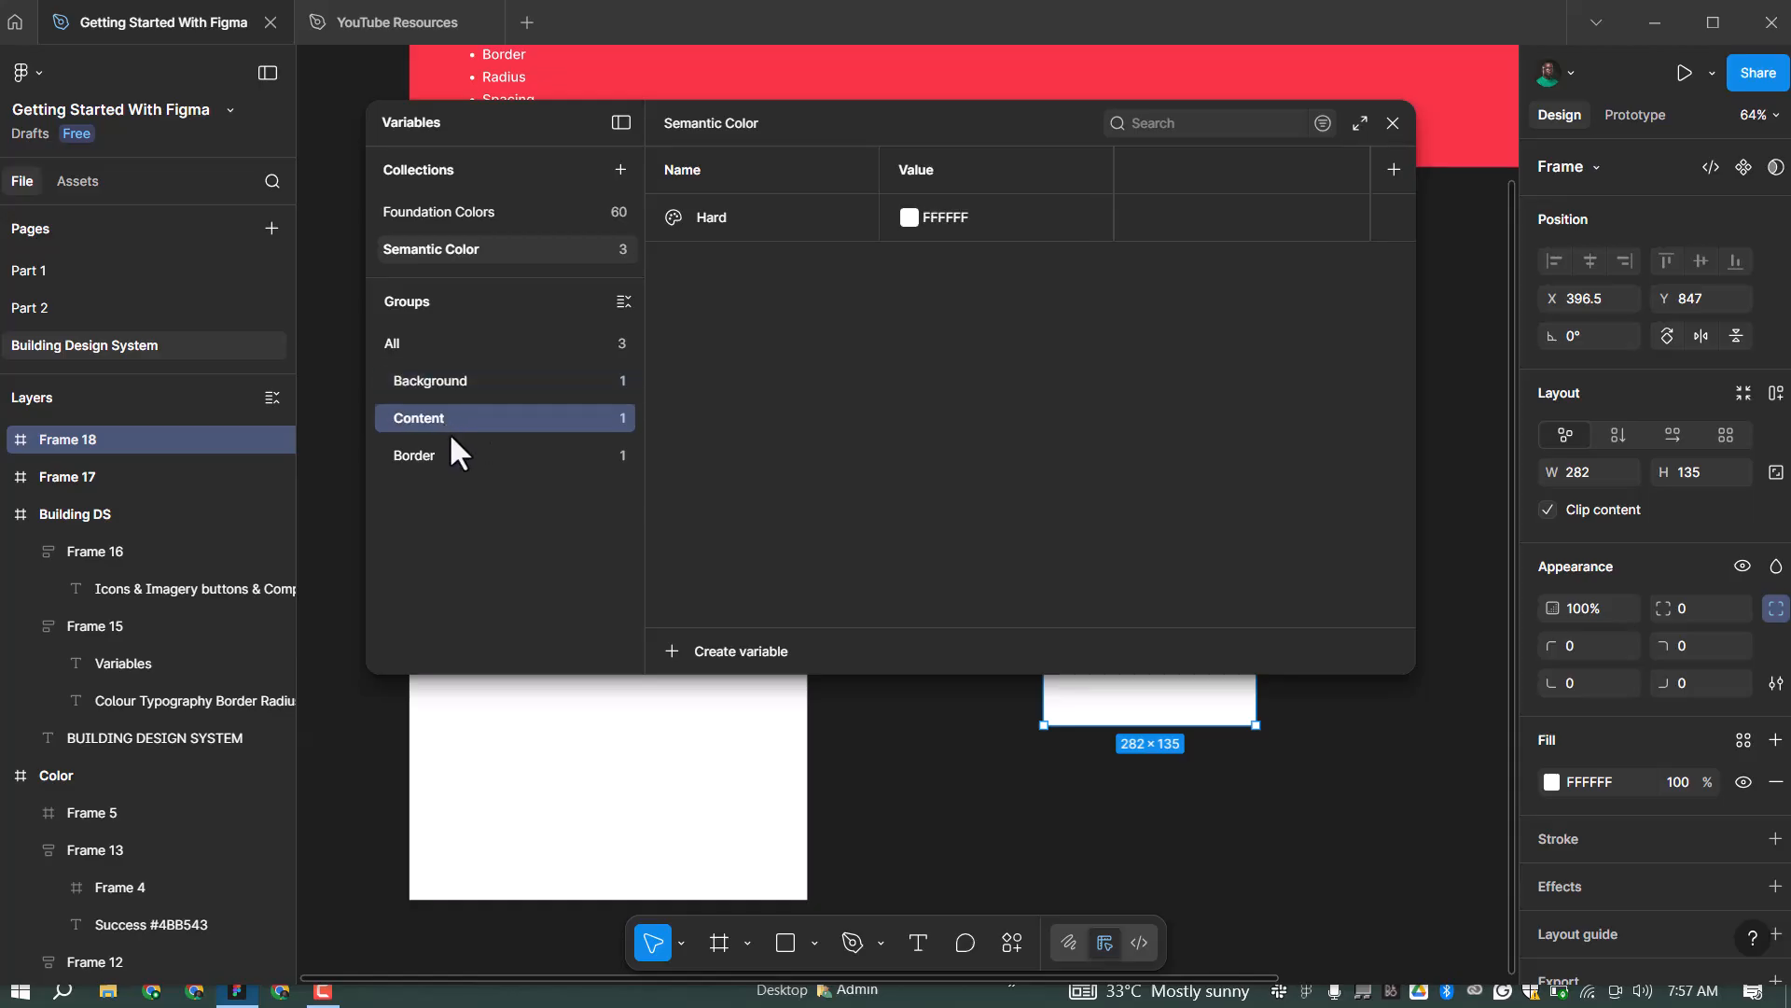
click(440, 457)
click(522, 375)
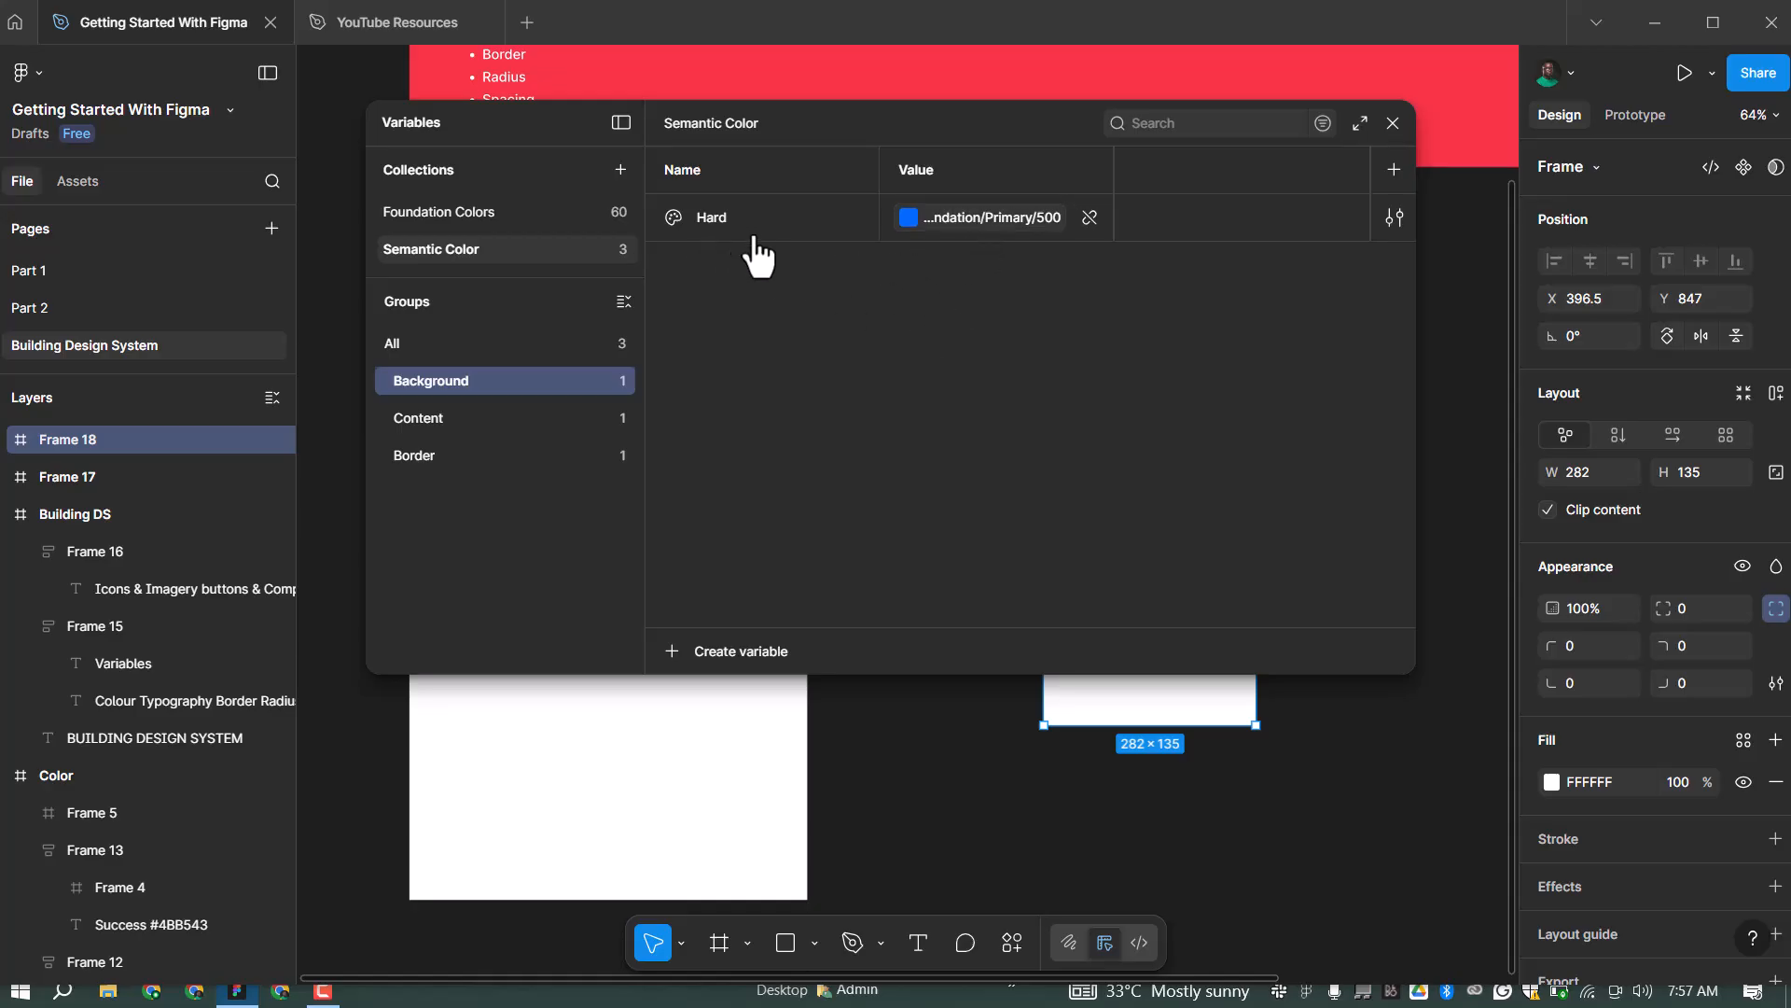
click(979, 218)
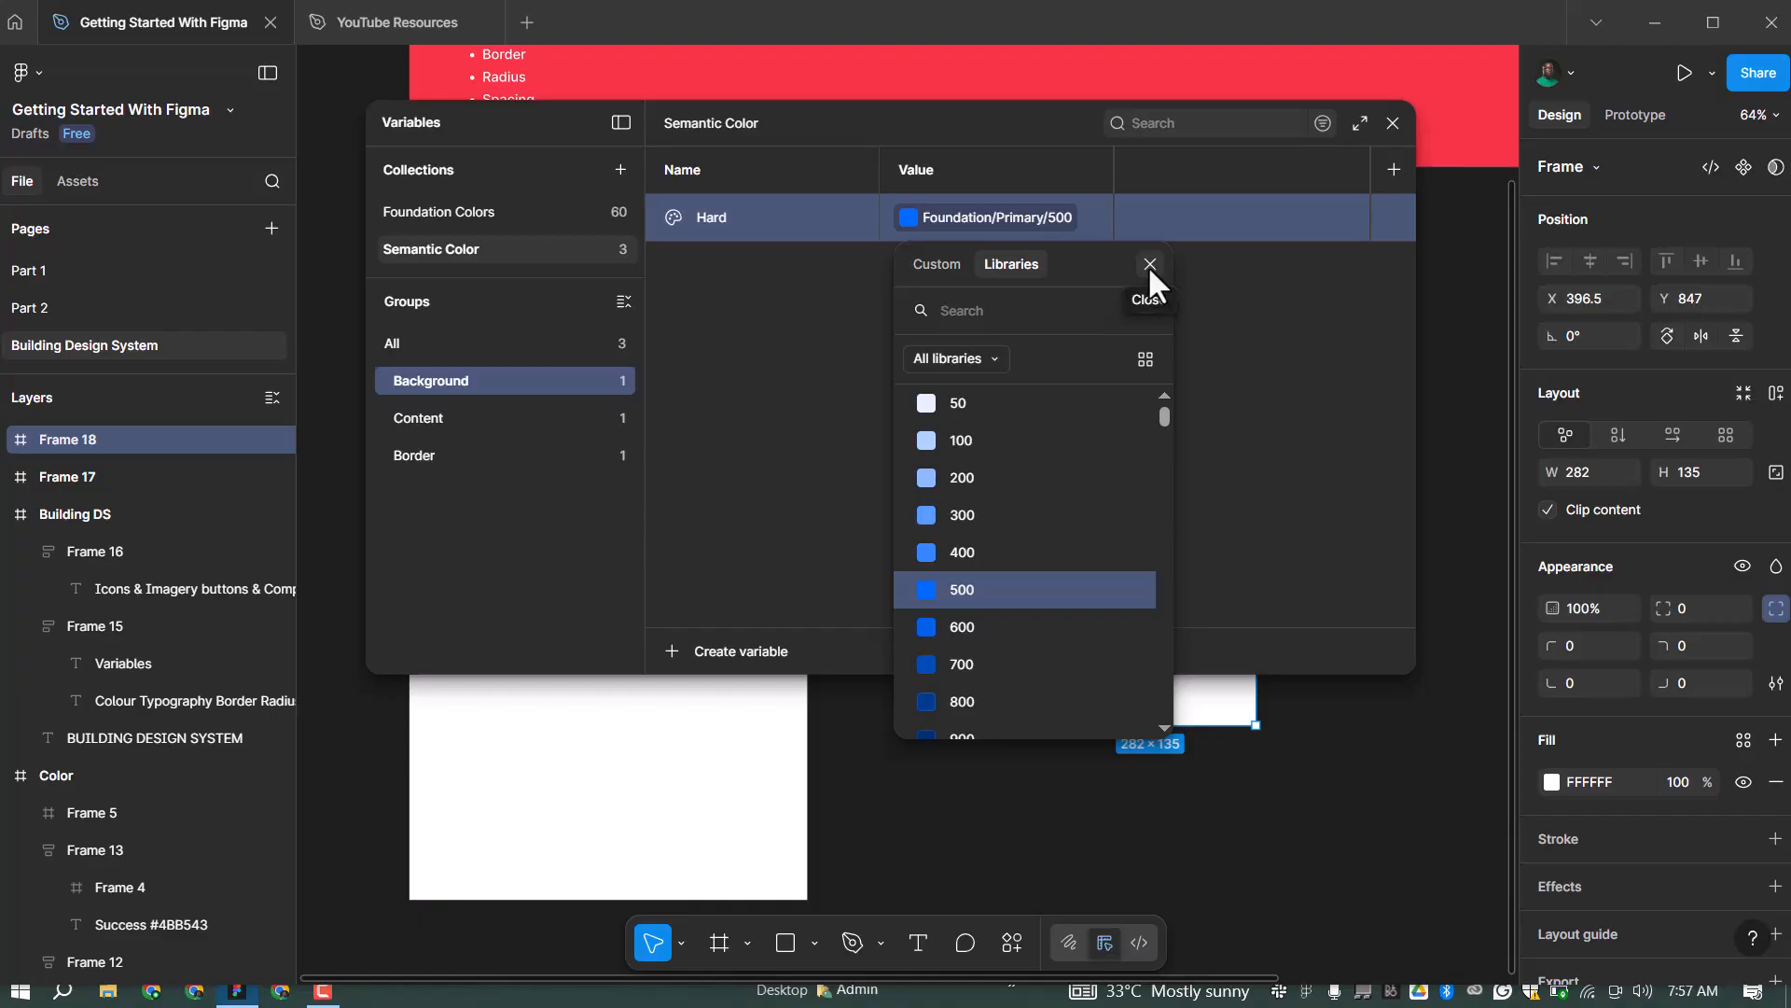
Duplicate the Background group's Hard variable as Mid and link it to Foundation/Primary/300
click(804, 233)
right_click(802, 225)
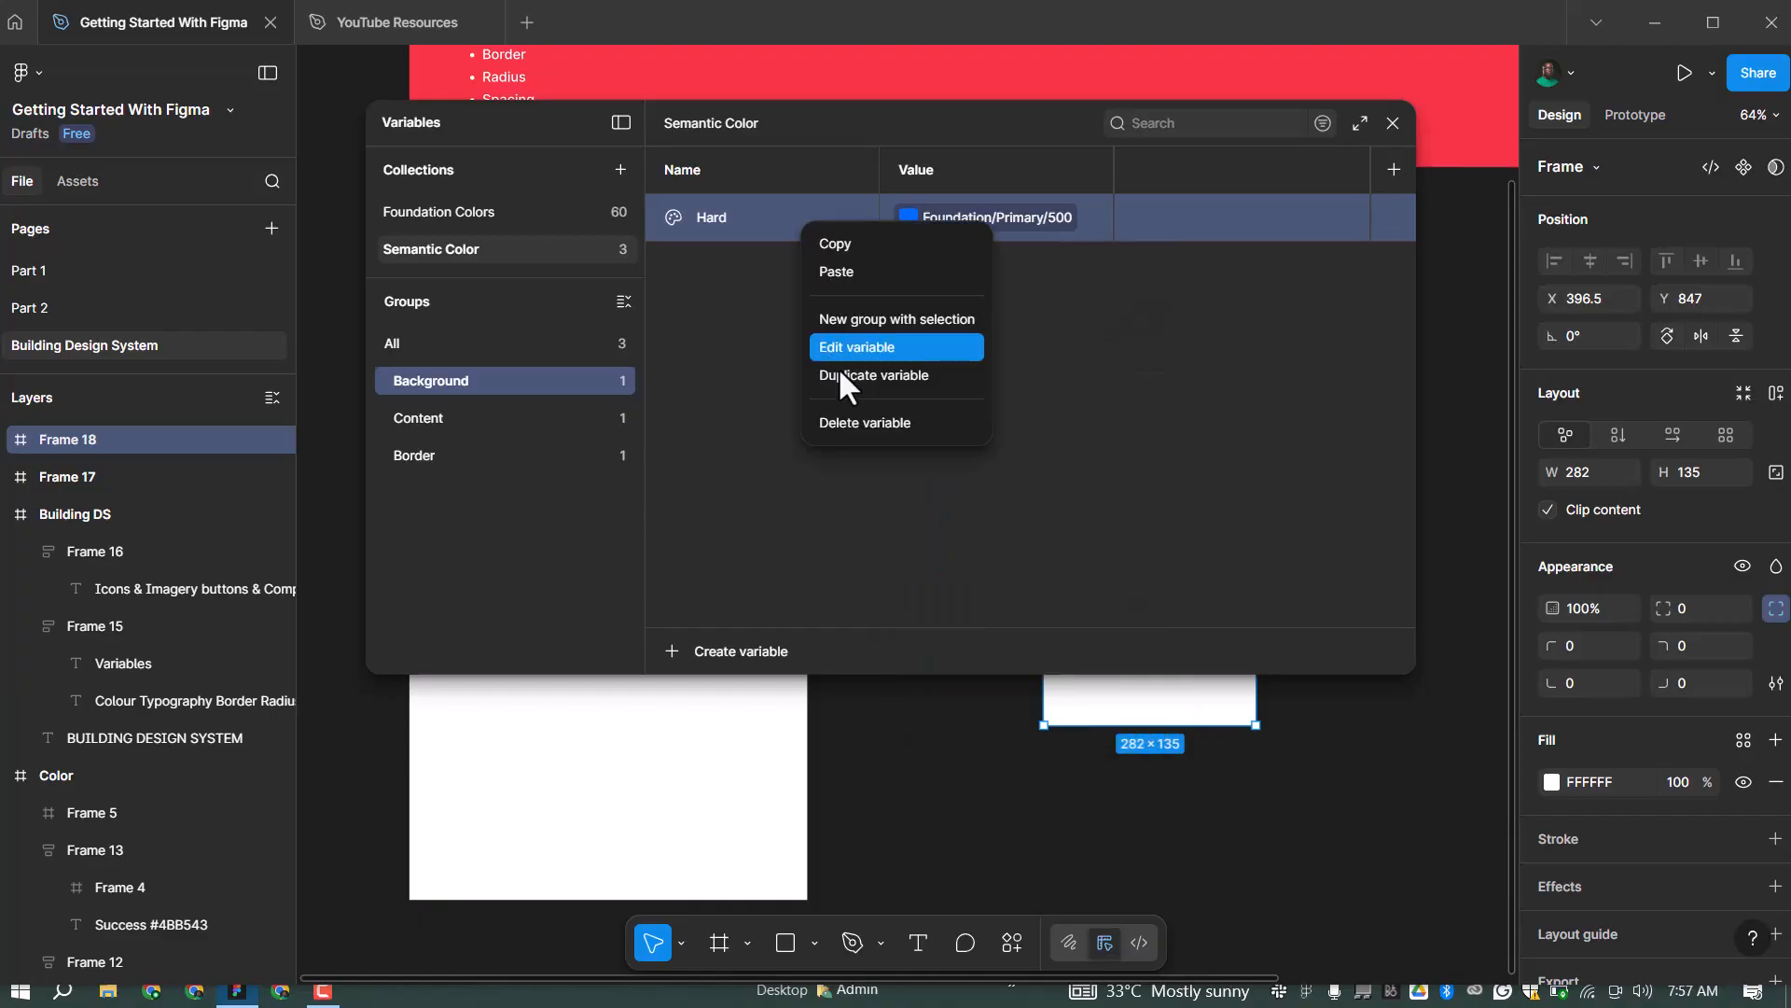
click(869, 375)
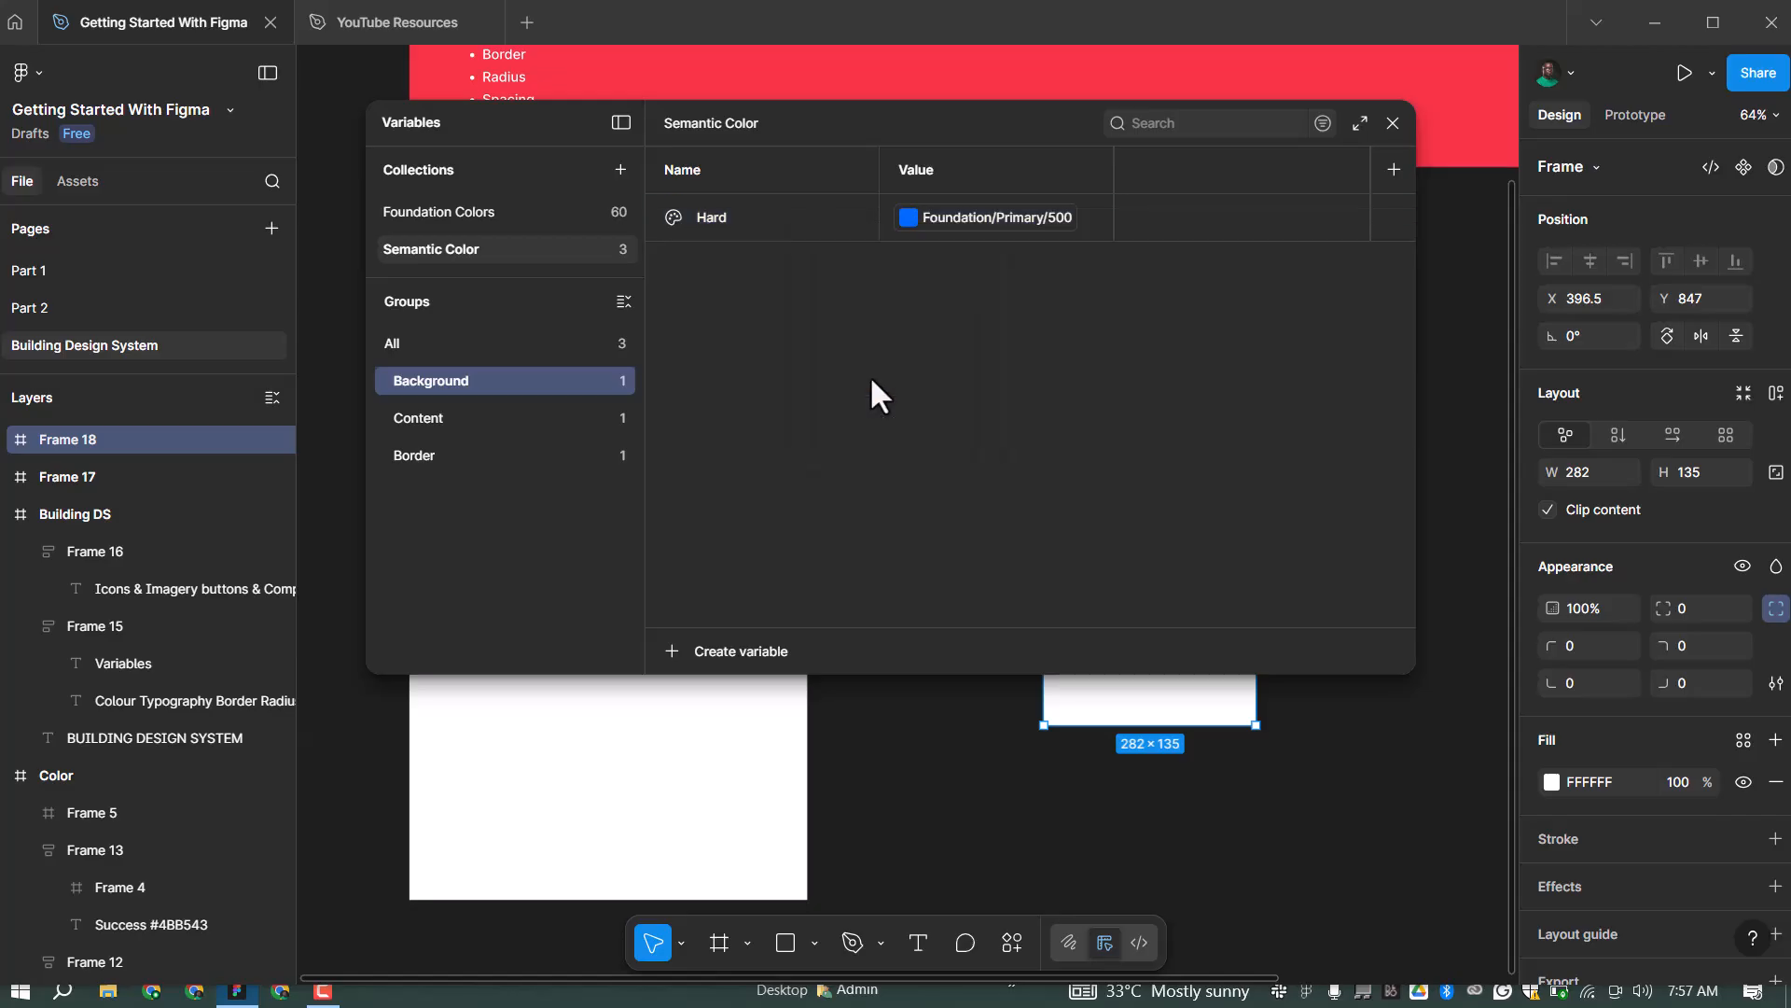
text(Mid)
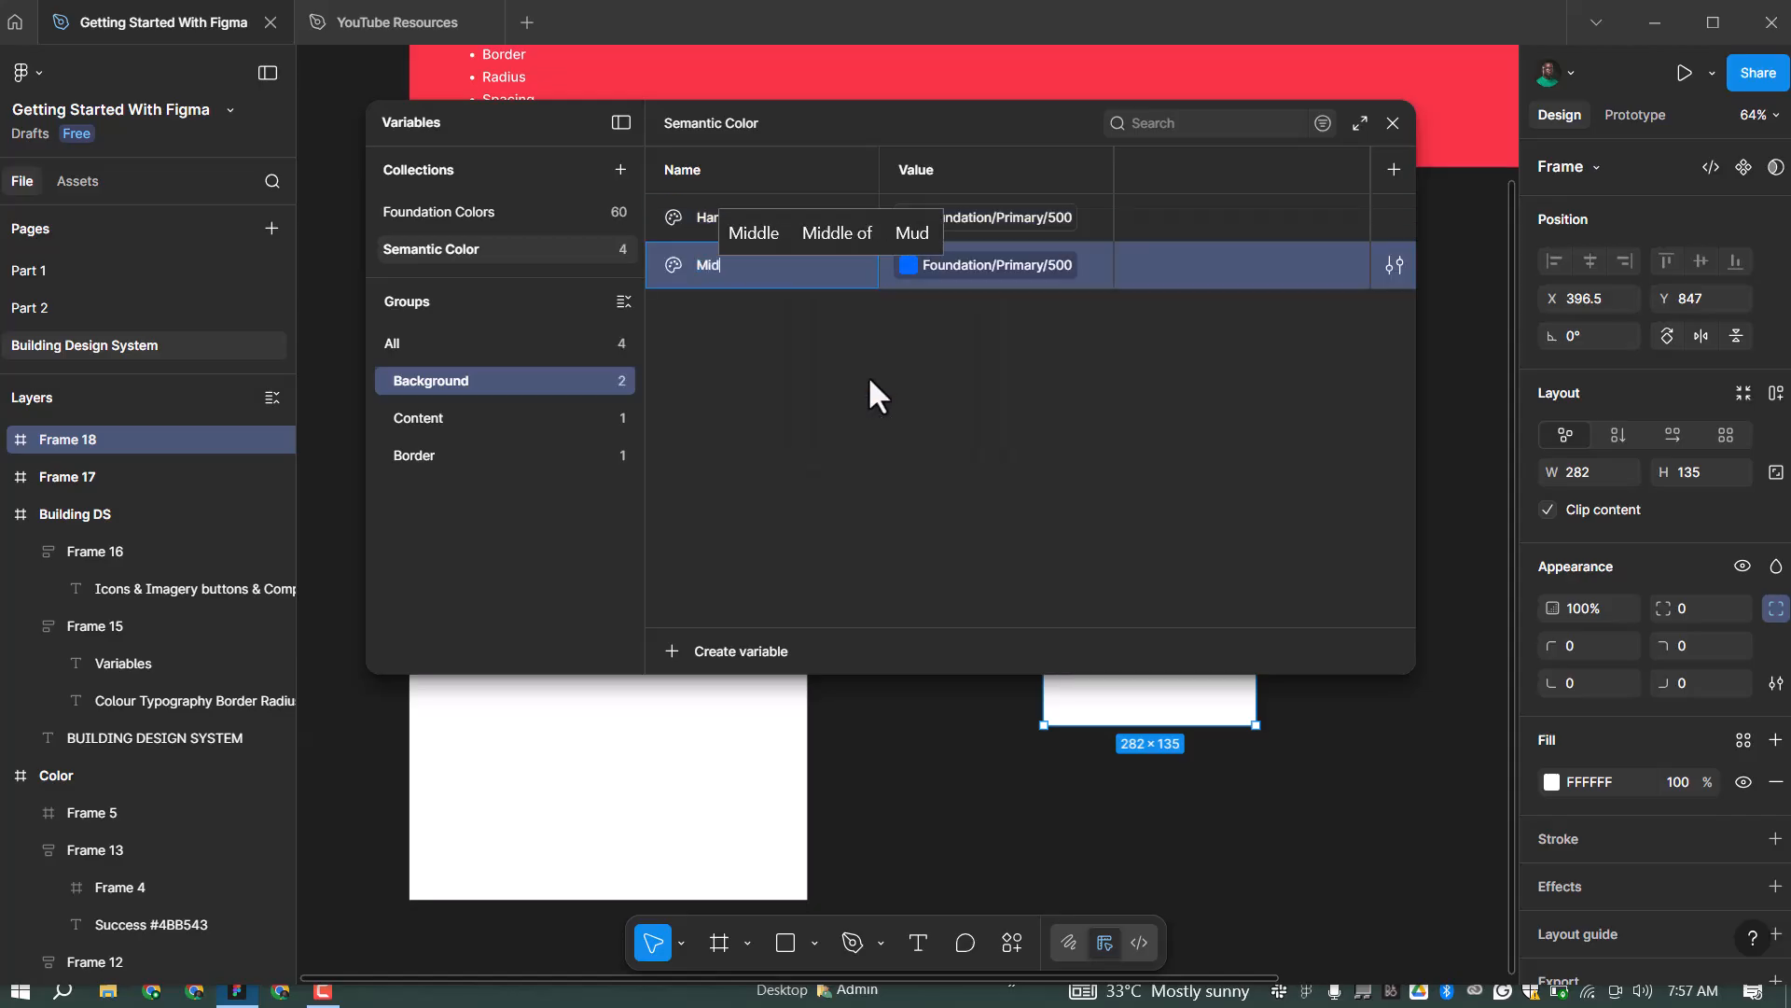
click(1009, 269)
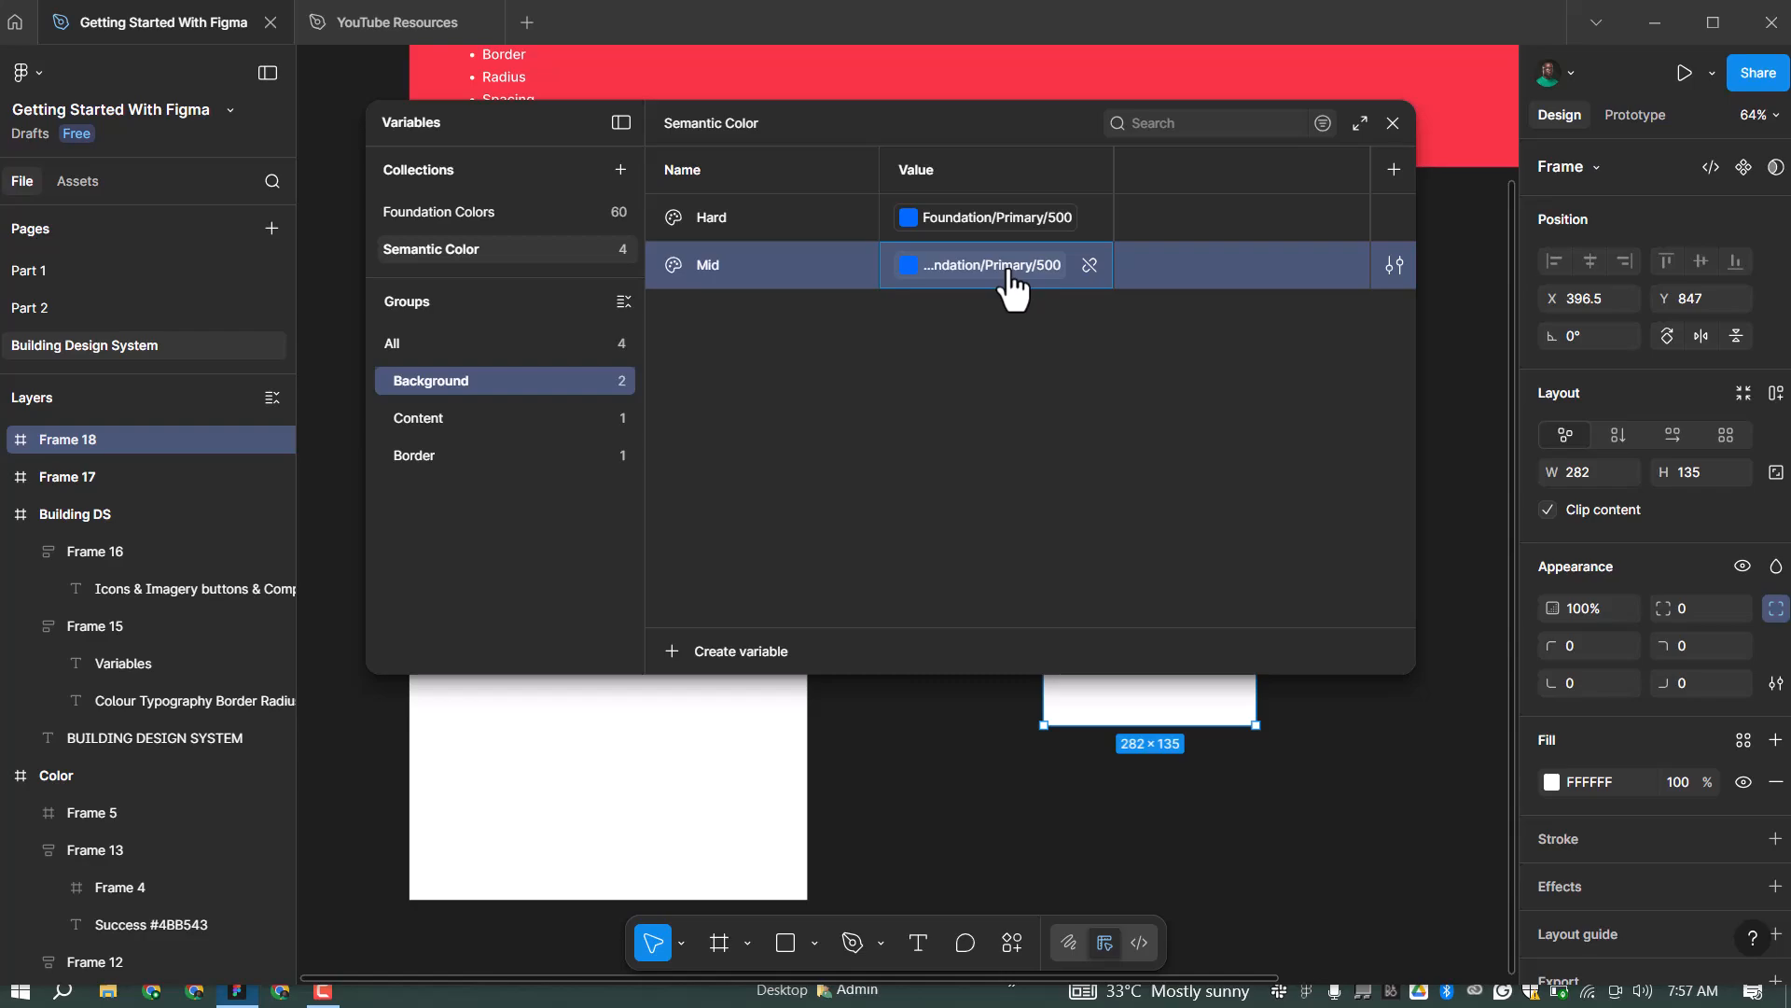
click(1010, 273)
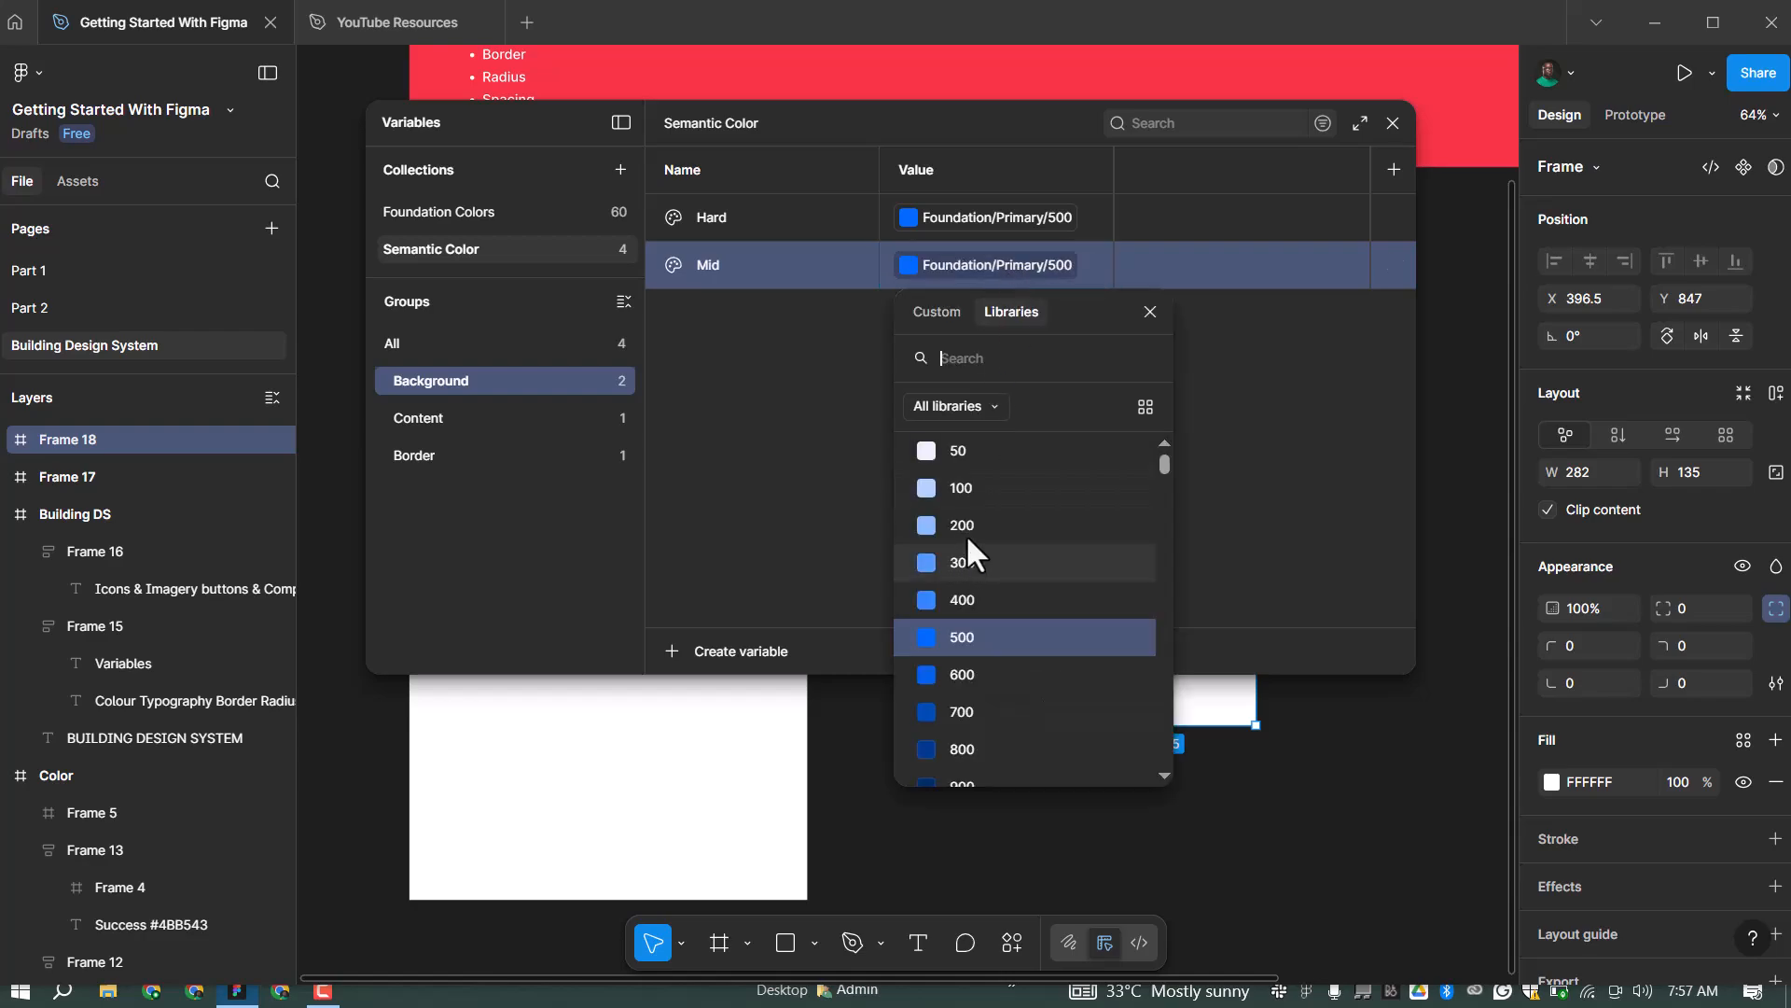
click(976, 562)
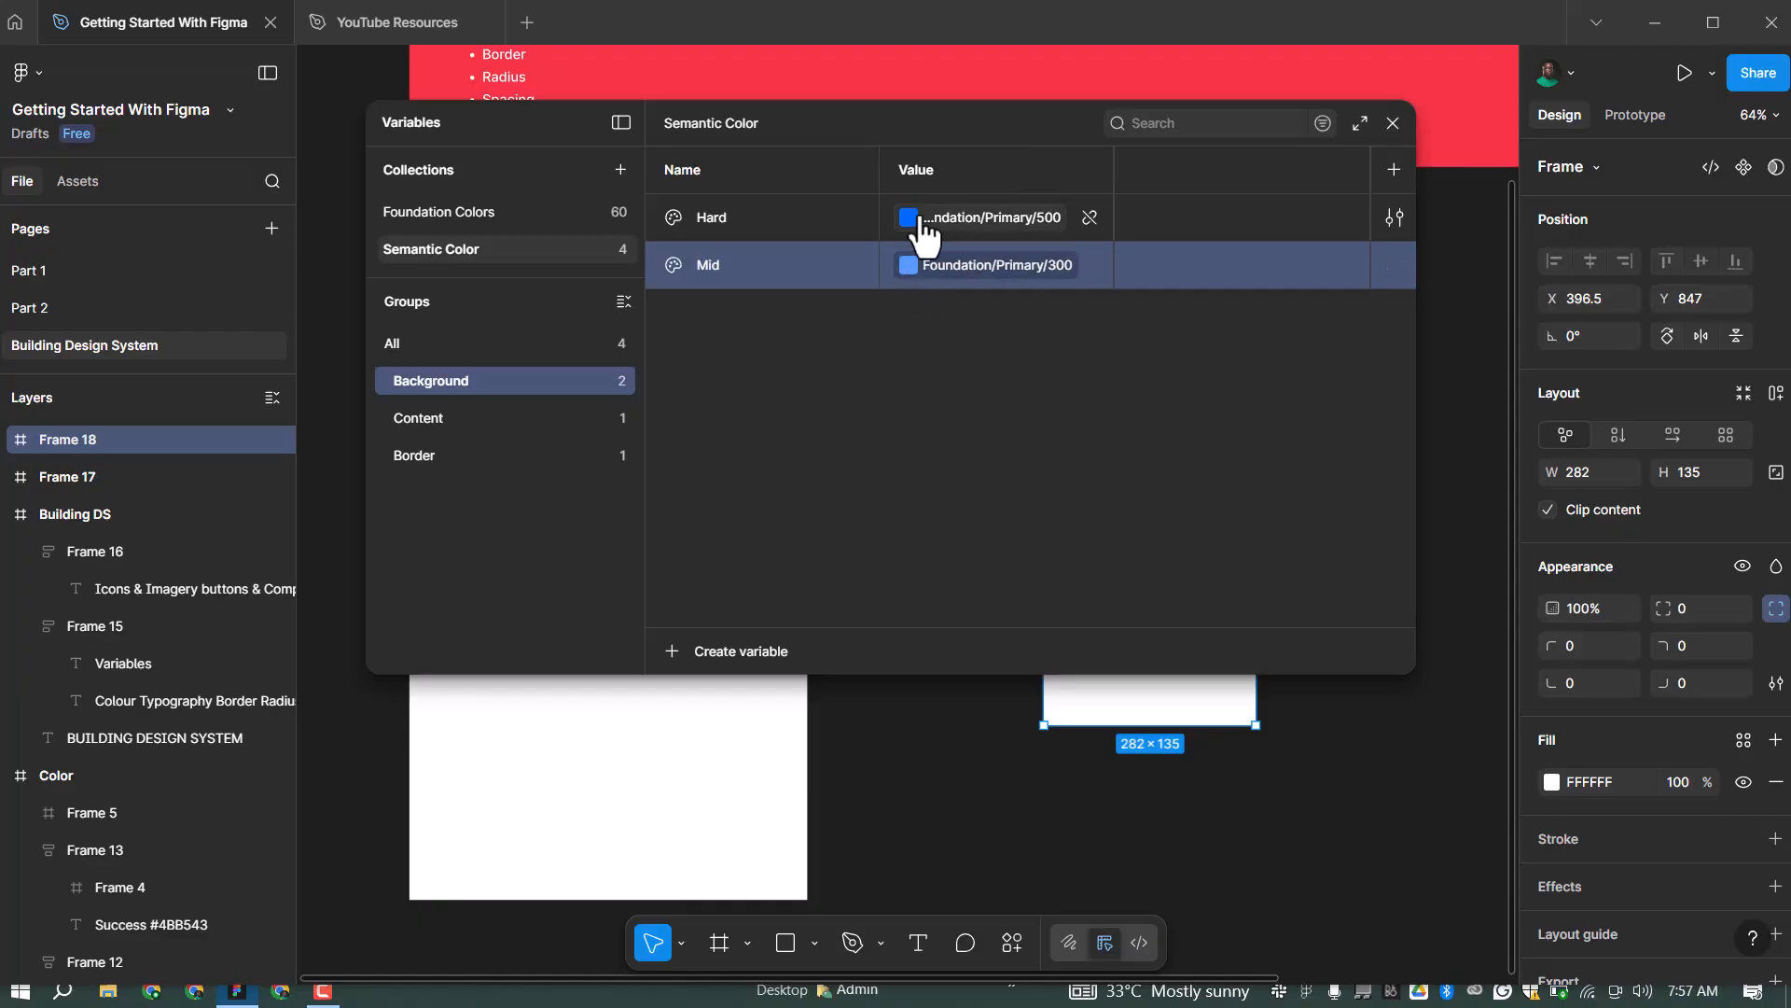
Duplicate the Background group's Mid variable as Soft and link it to Foundation/Primary/50
right_click(801, 262)
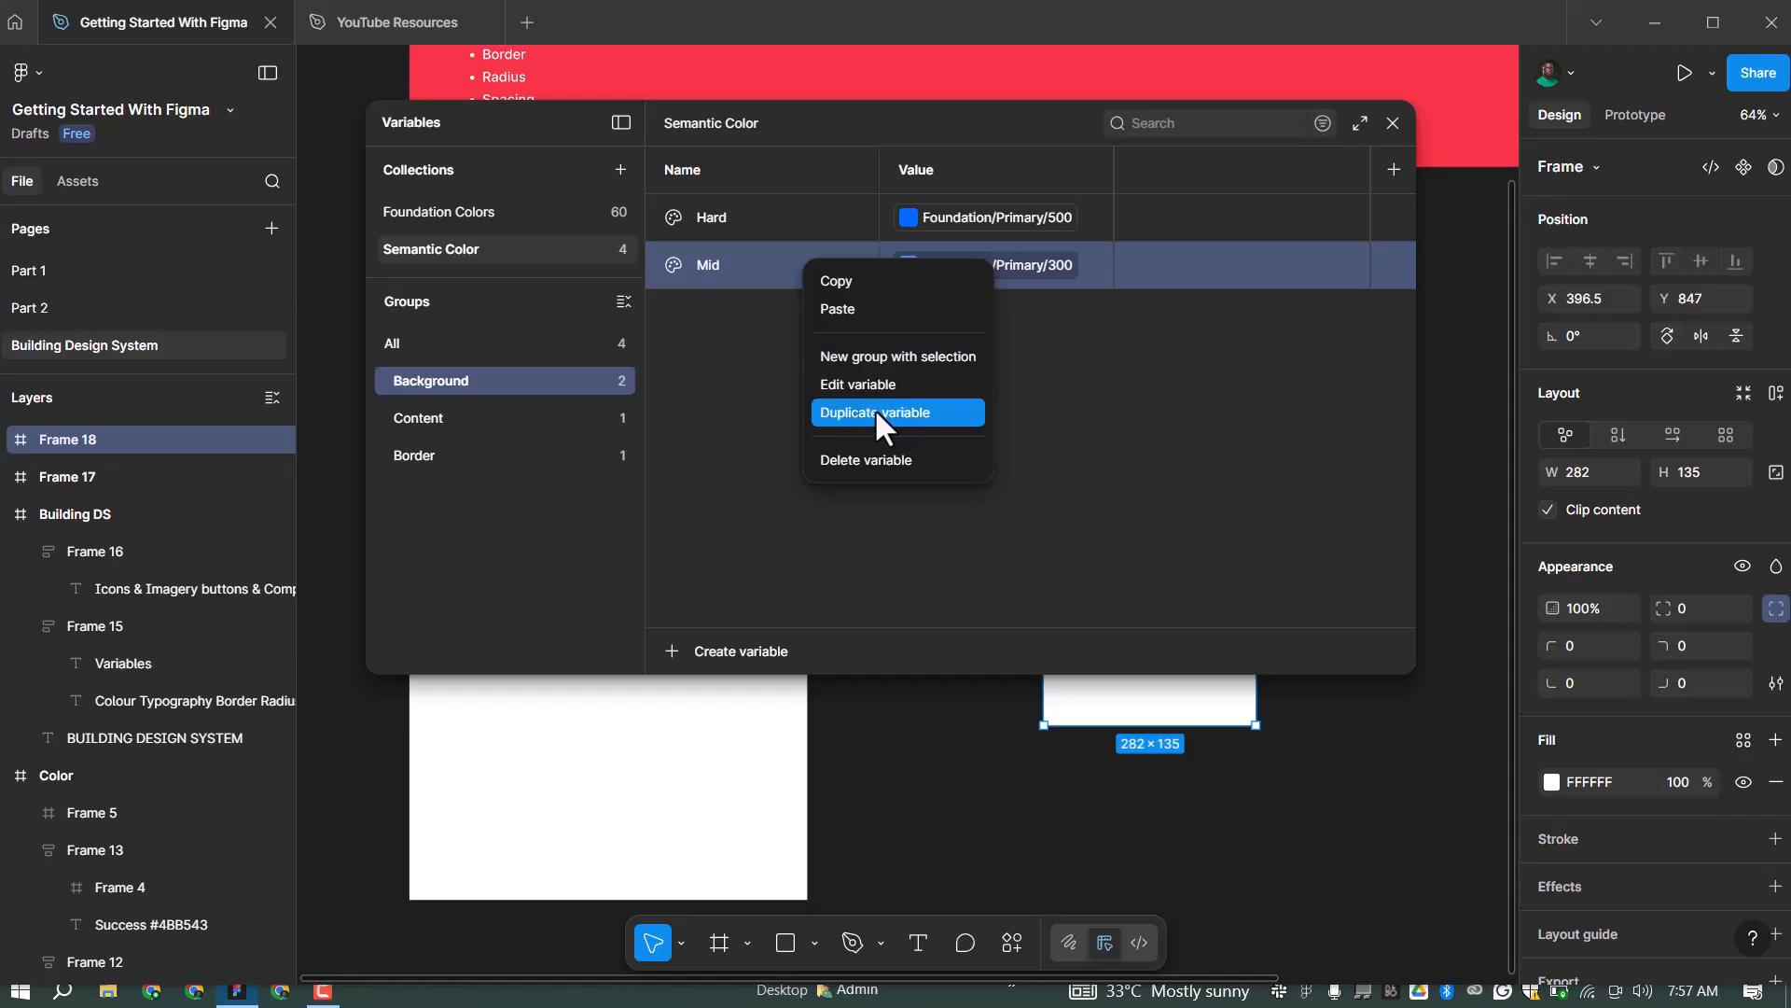
click(876, 408)
text(Soft)
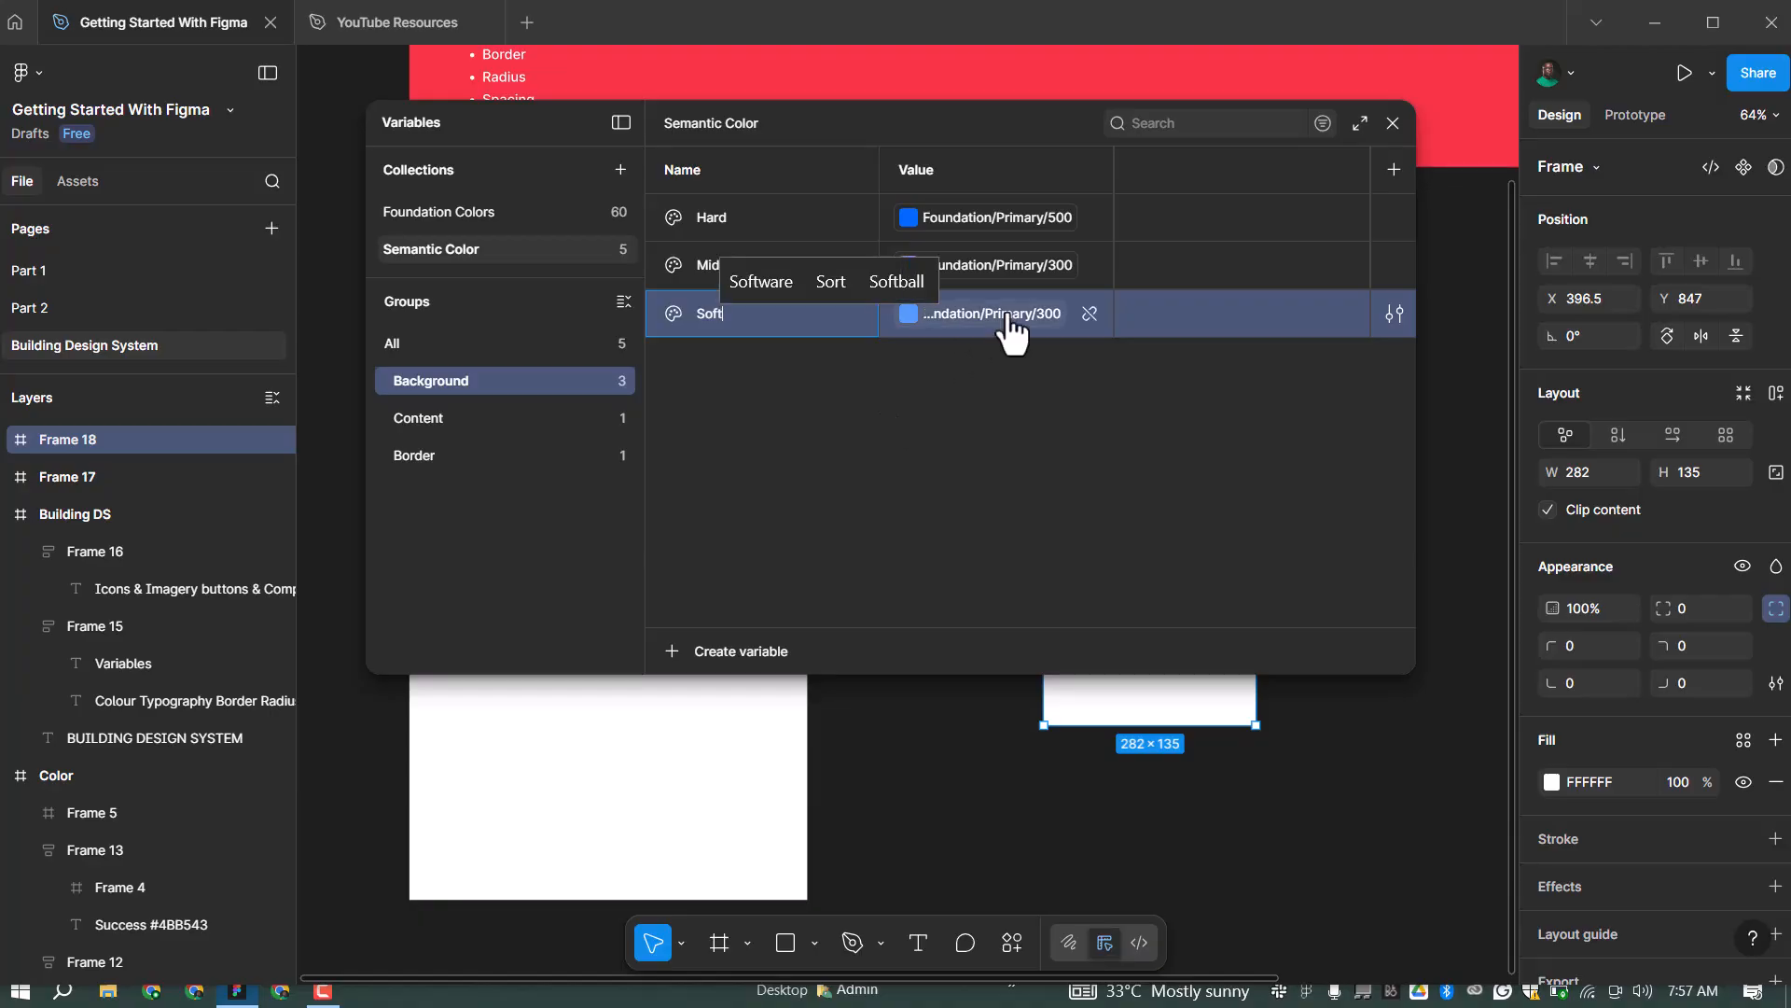
click(976, 318)
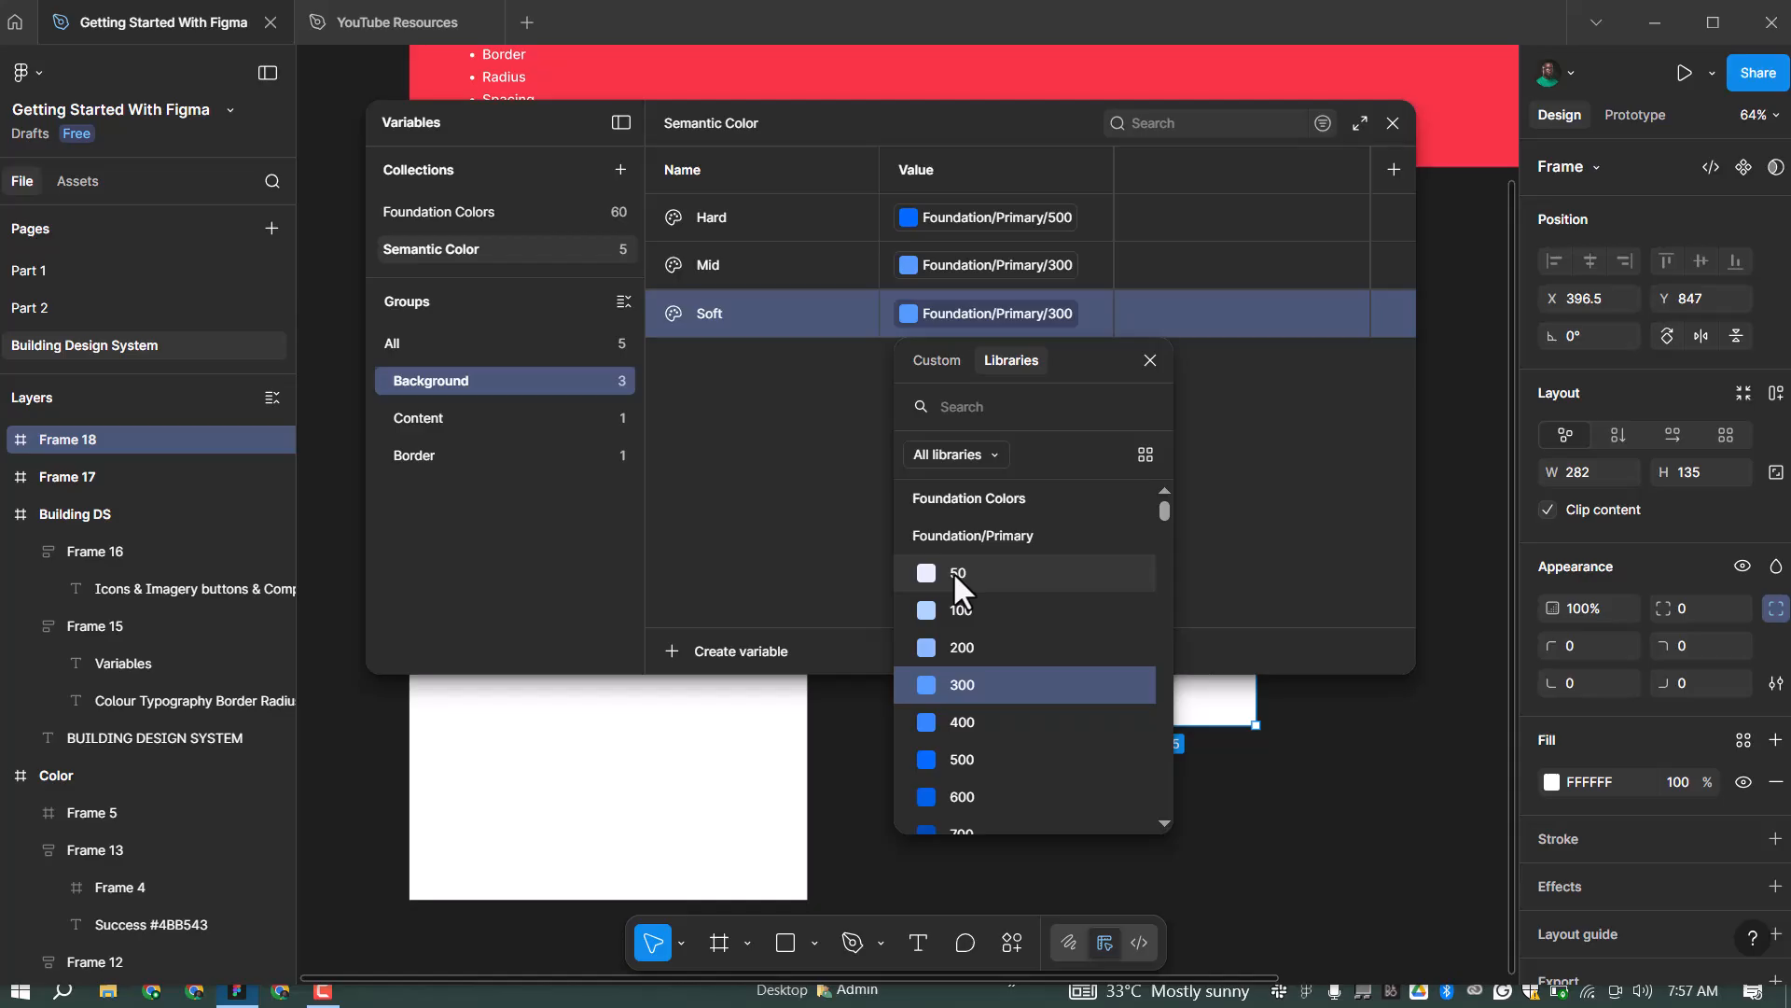
click(953, 571)
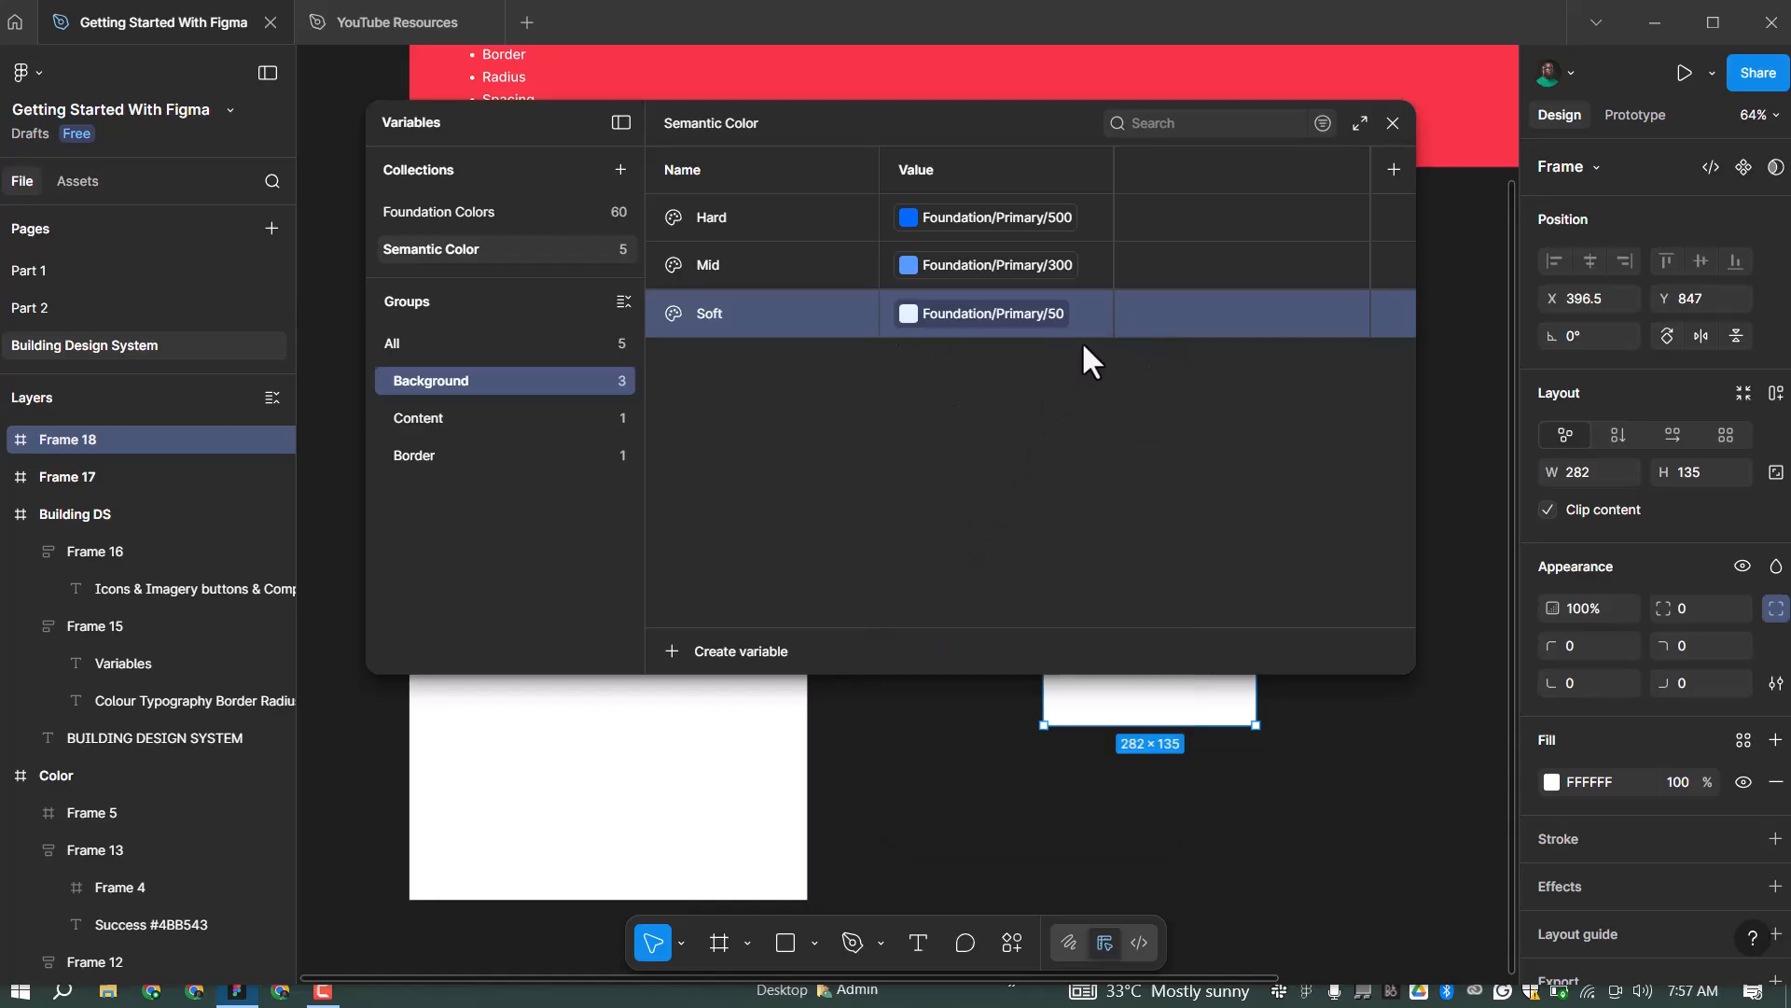
Duplicate the Background group's Soft variable as Disable and link it to Foundation/Grey/200
right_click(768, 317)
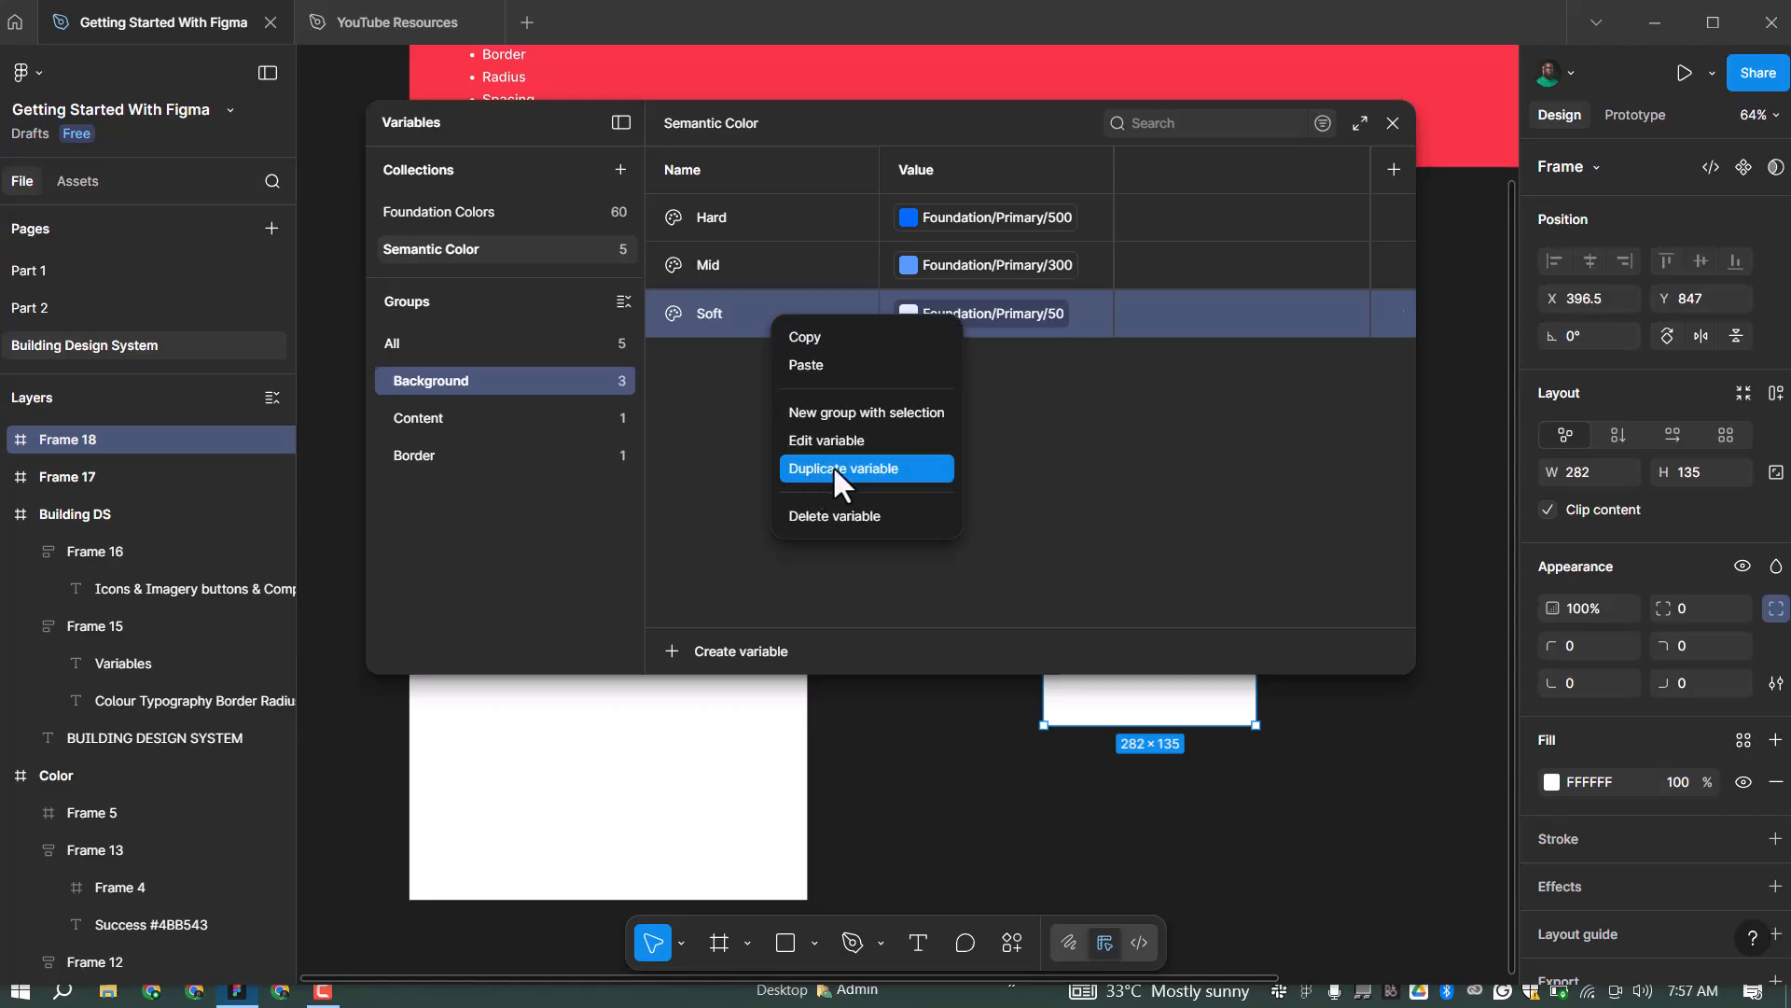
click(832, 466)
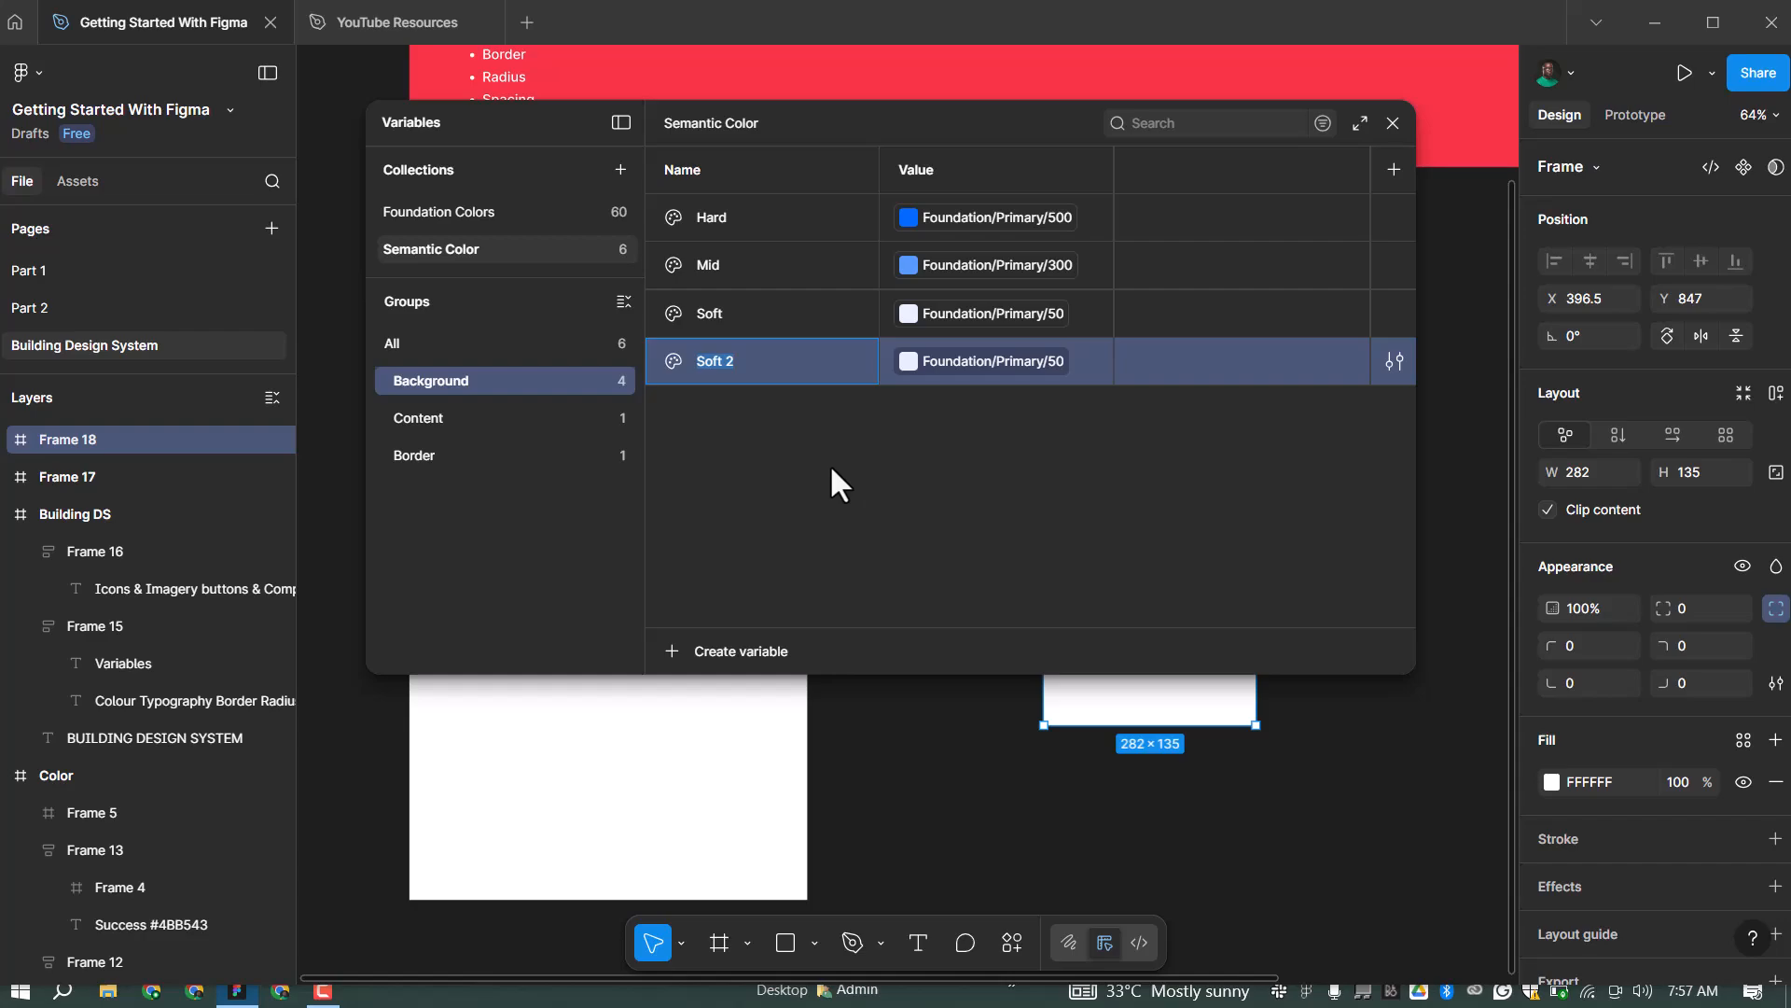
text(Di)
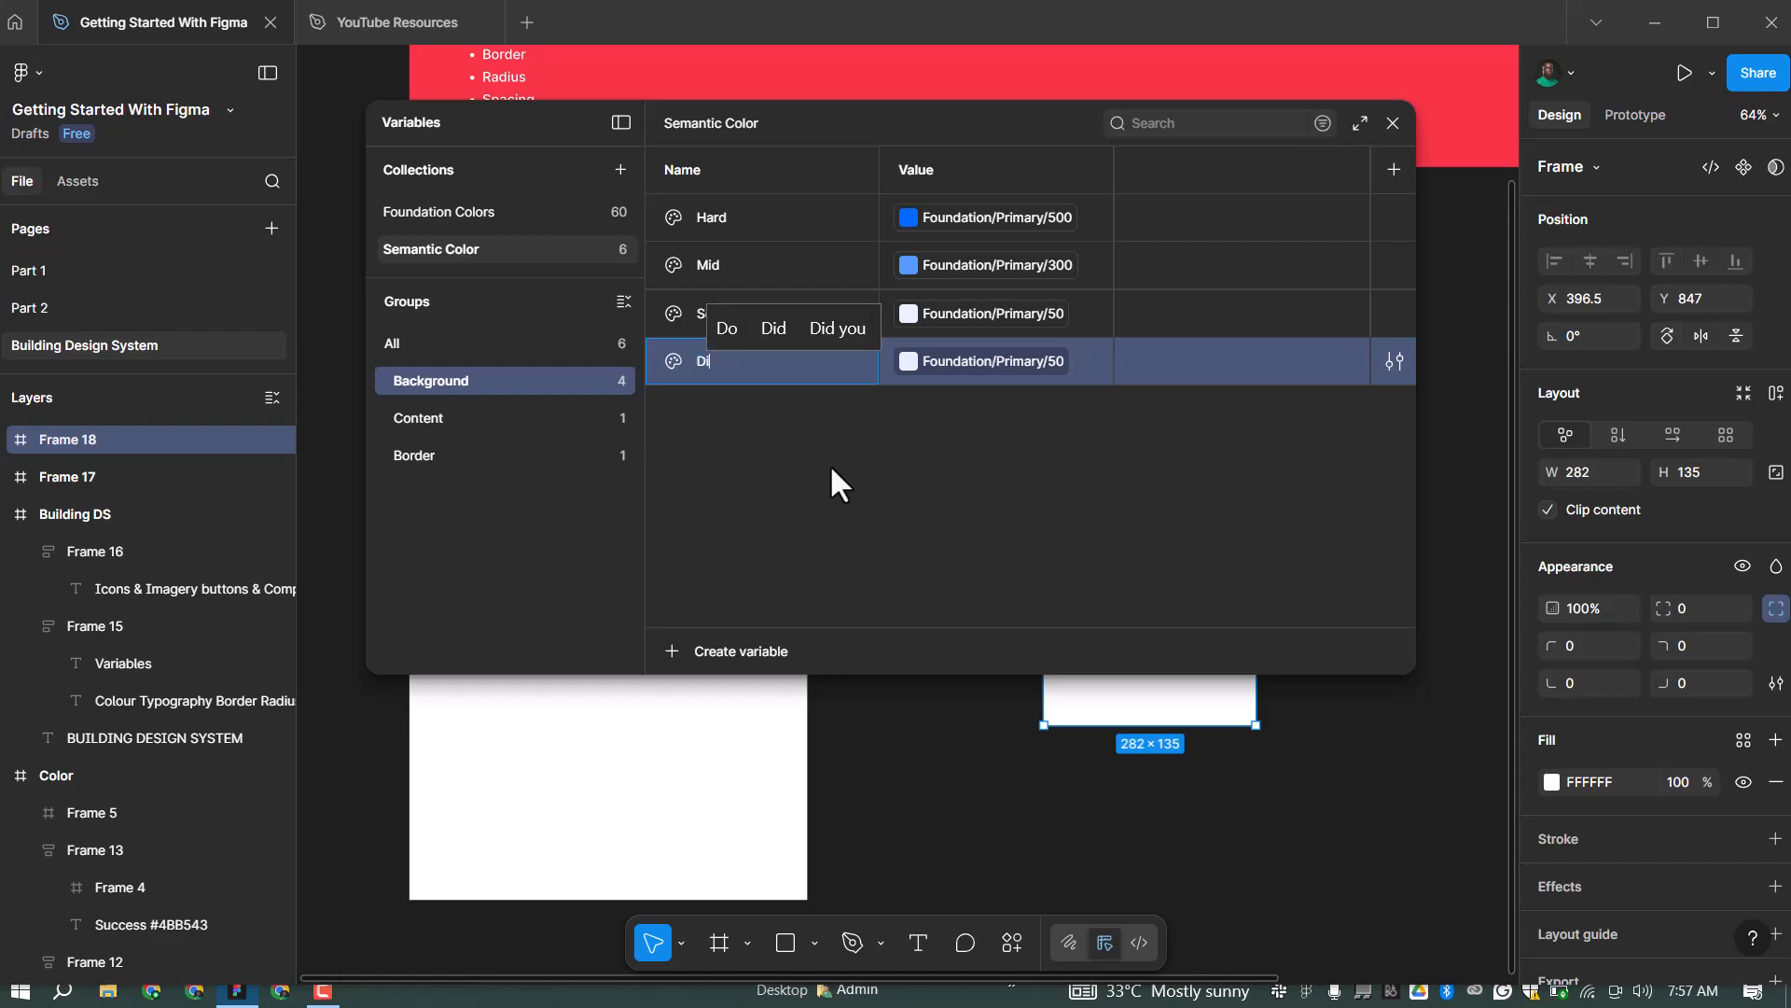
text(sable)
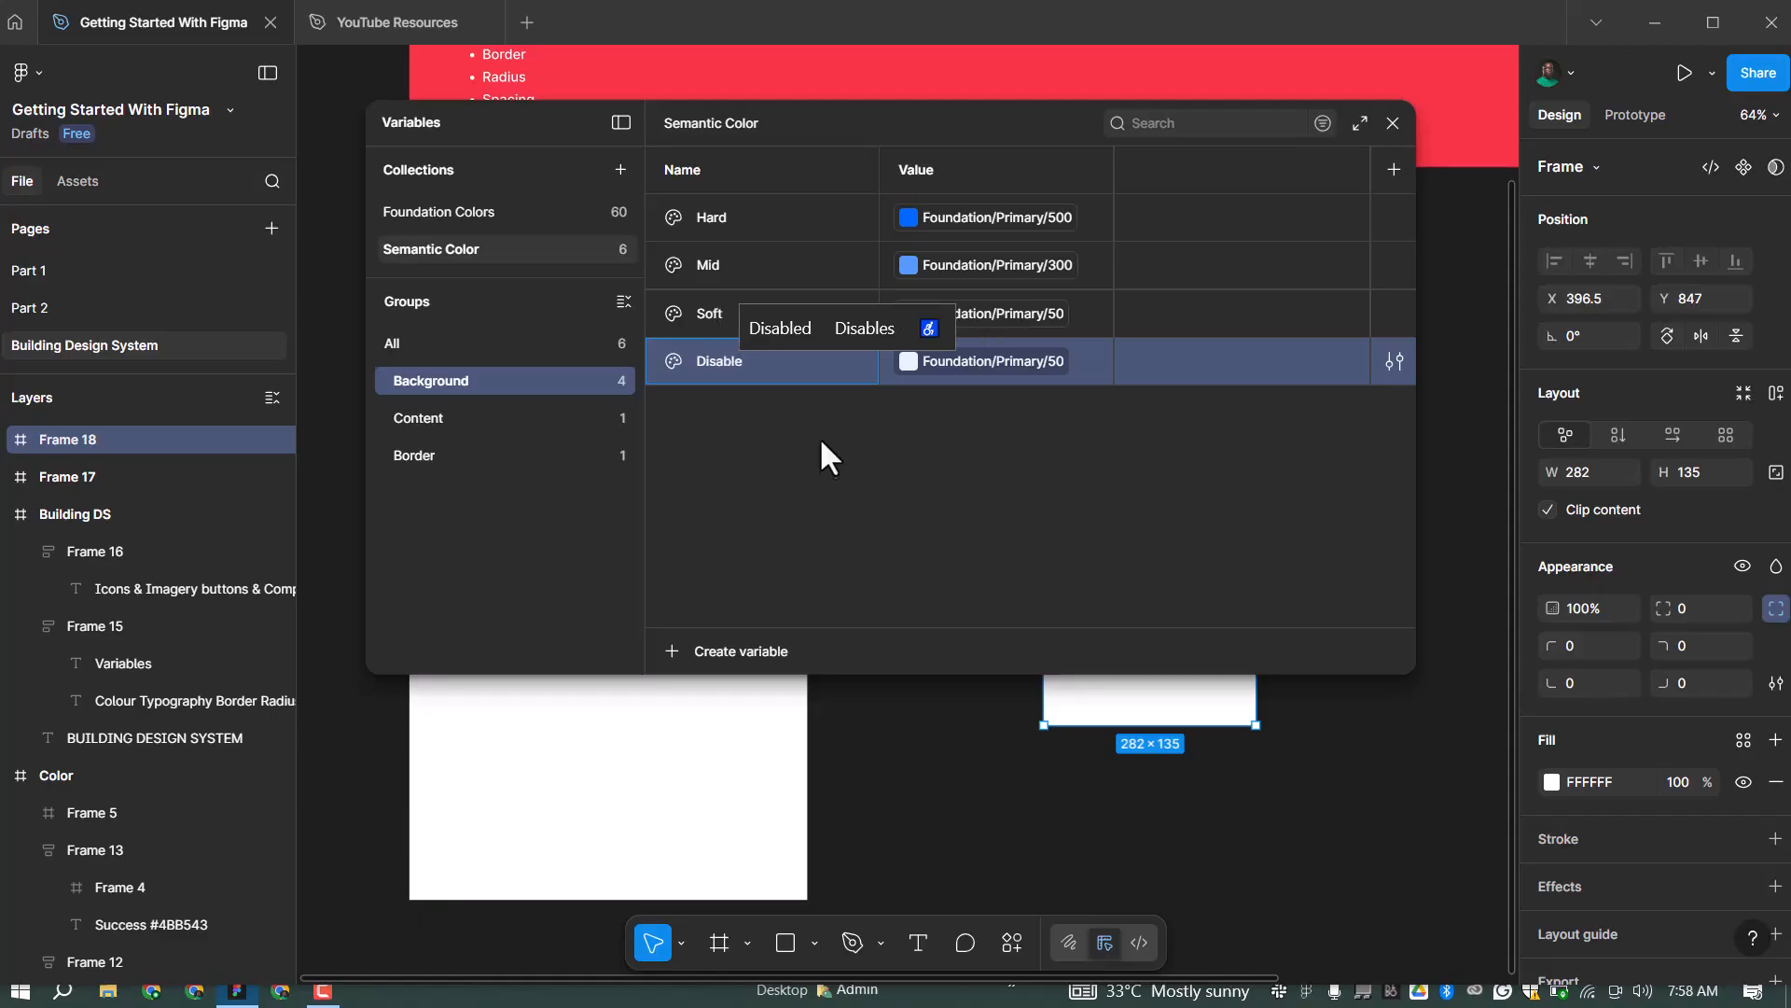
click(1010, 374)
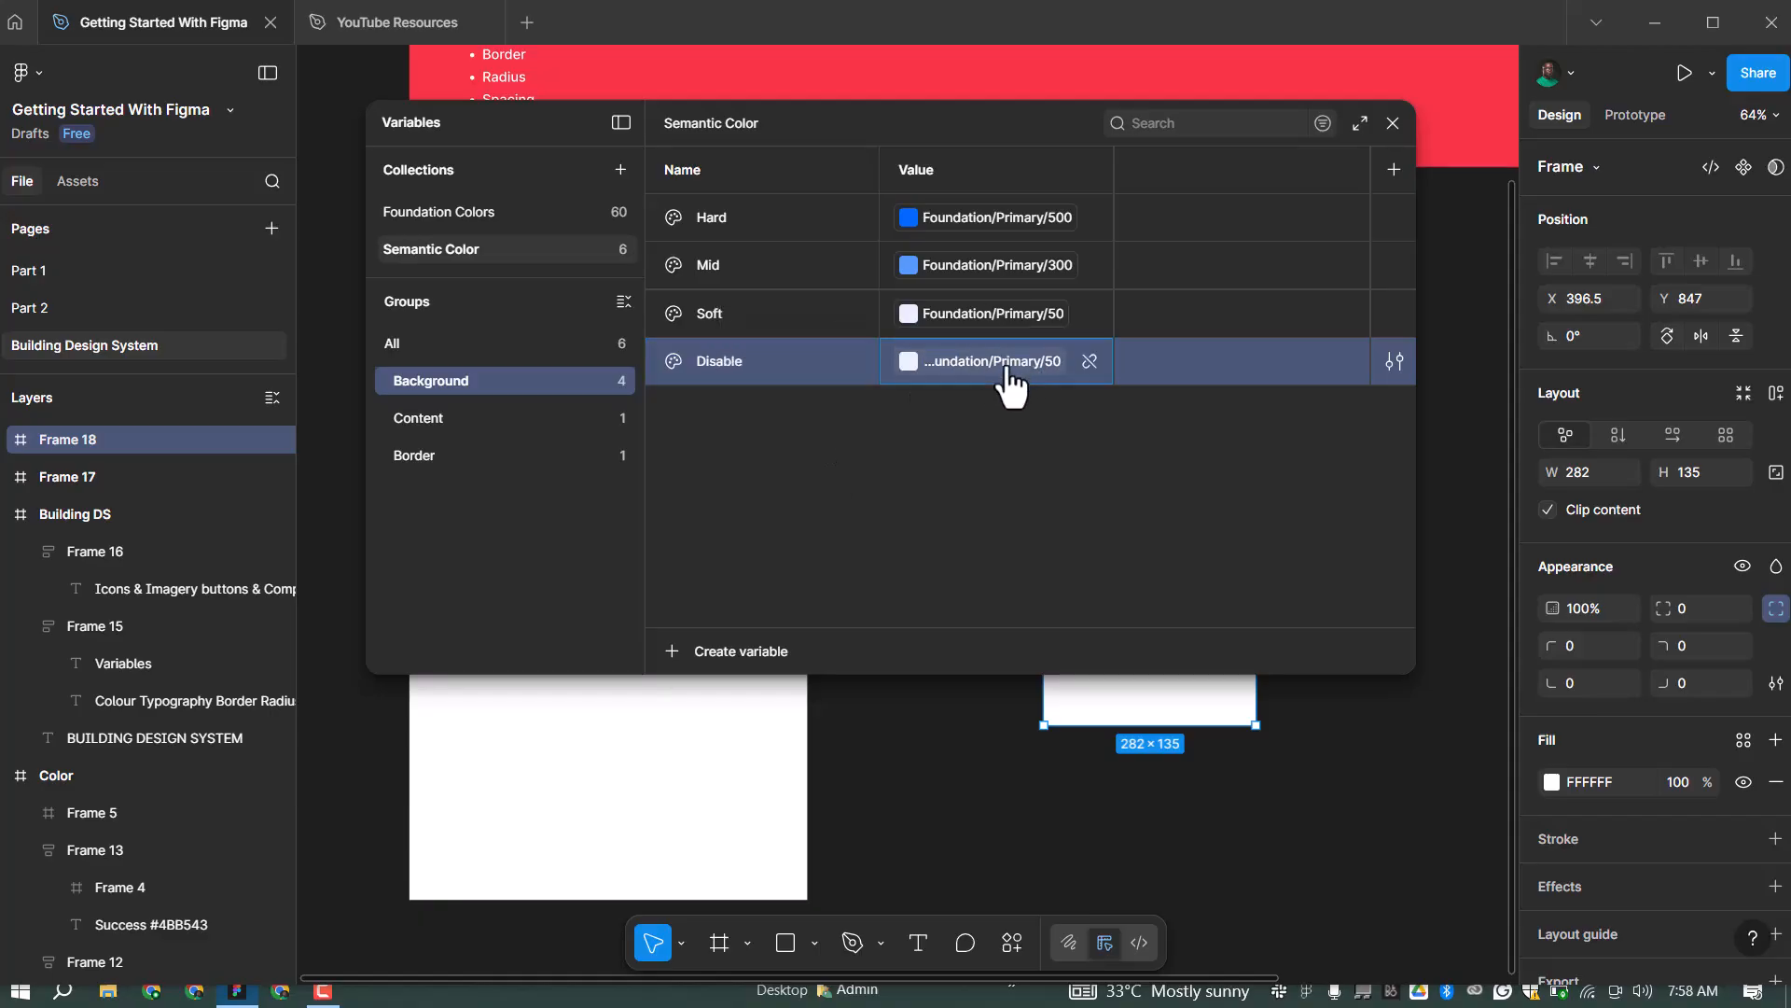
scroll(1007, 747, down, 10)
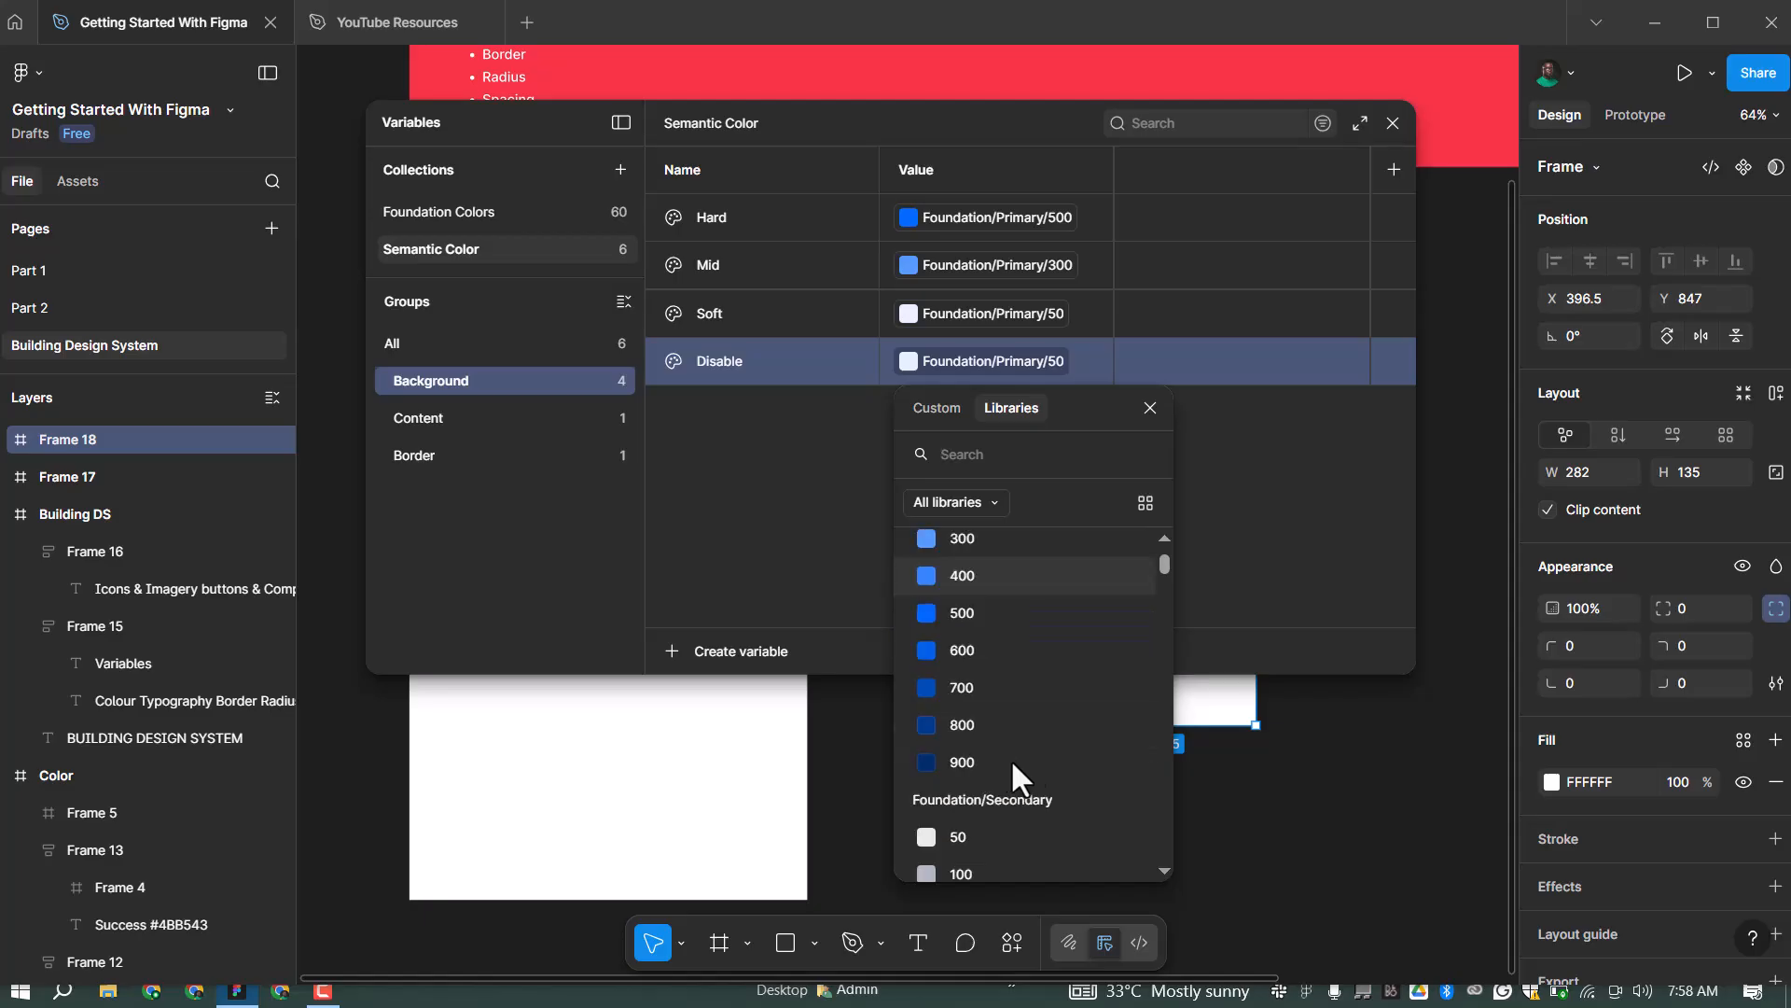
scroll(1027, 786, up, 3)
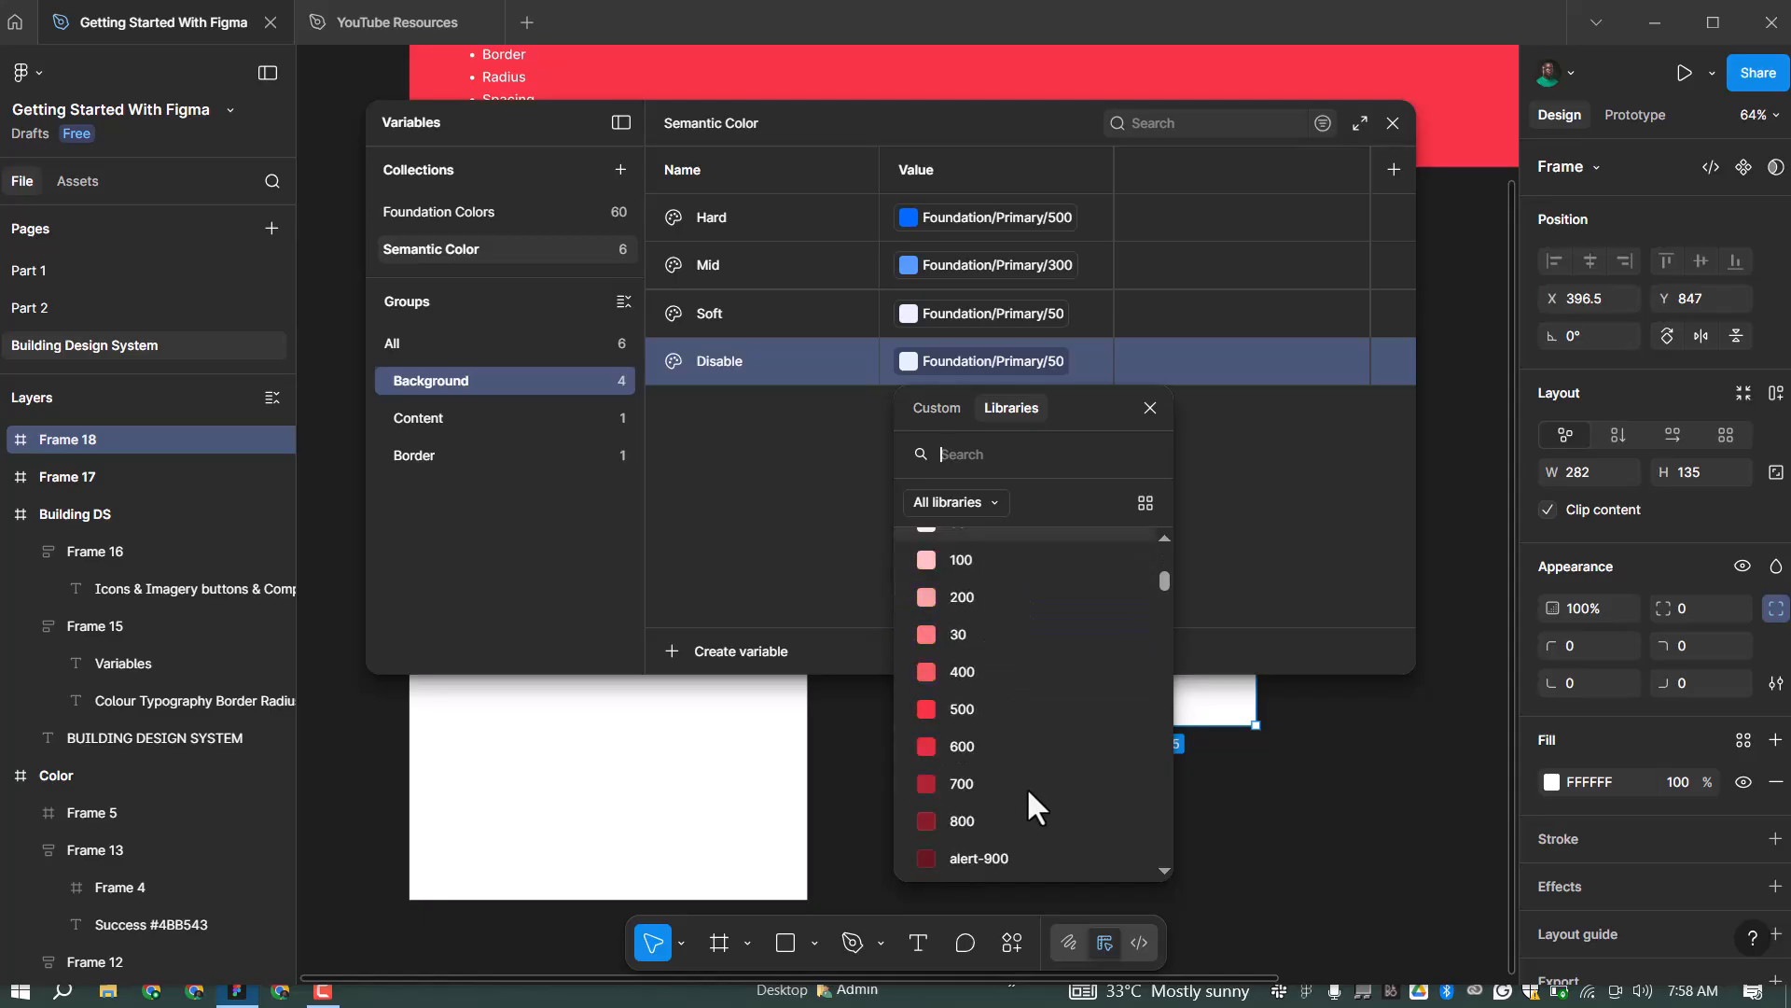
scroll(1026, 780, down, 4)
scroll(1026, 791, up, 1)
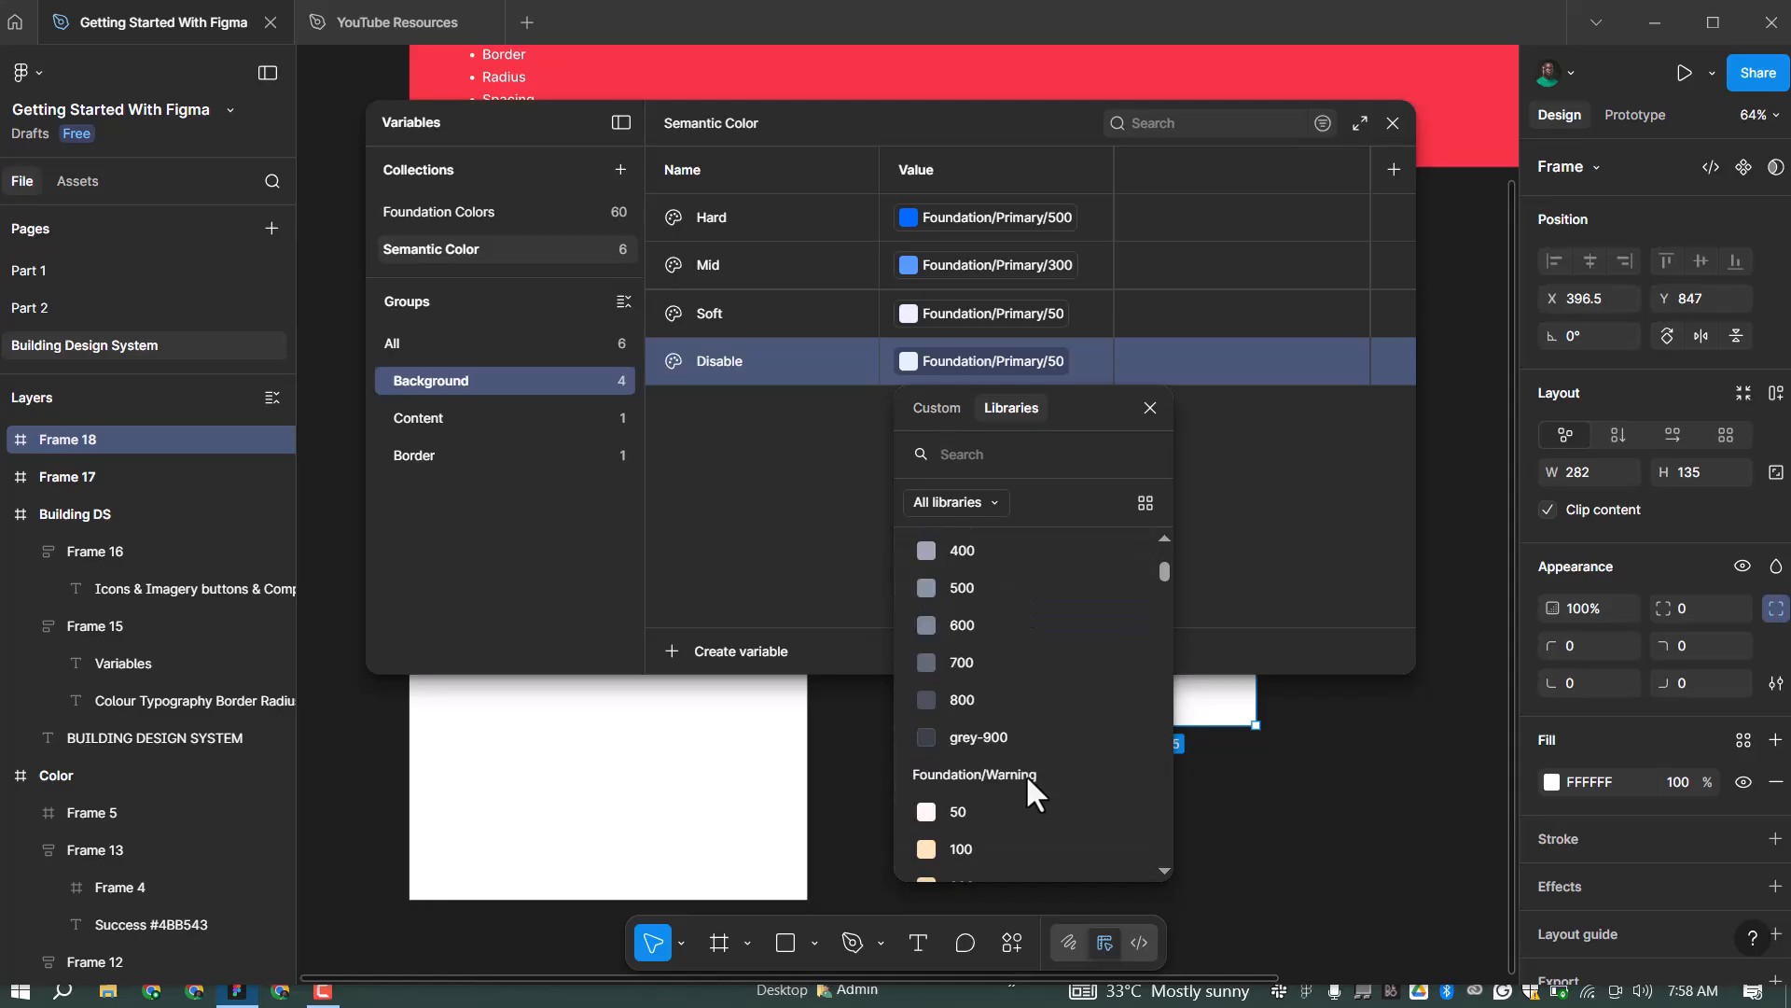
scroll(1026, 774, up, 2)
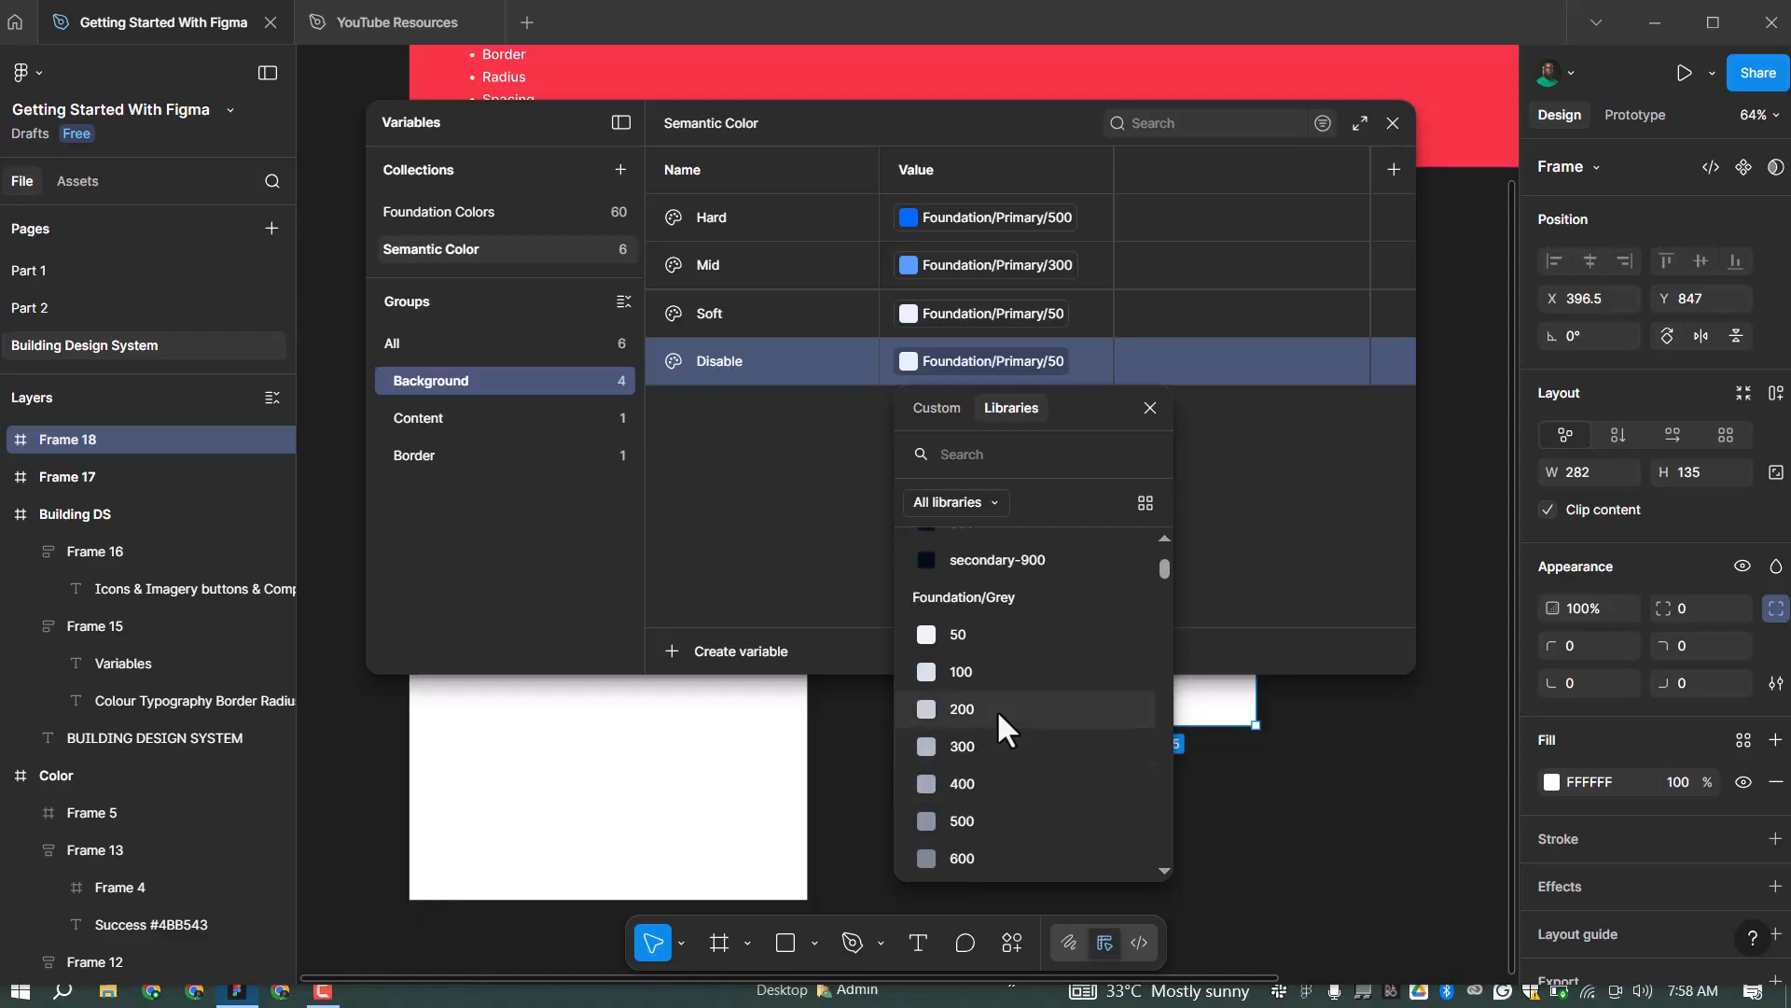
click(996, 708)
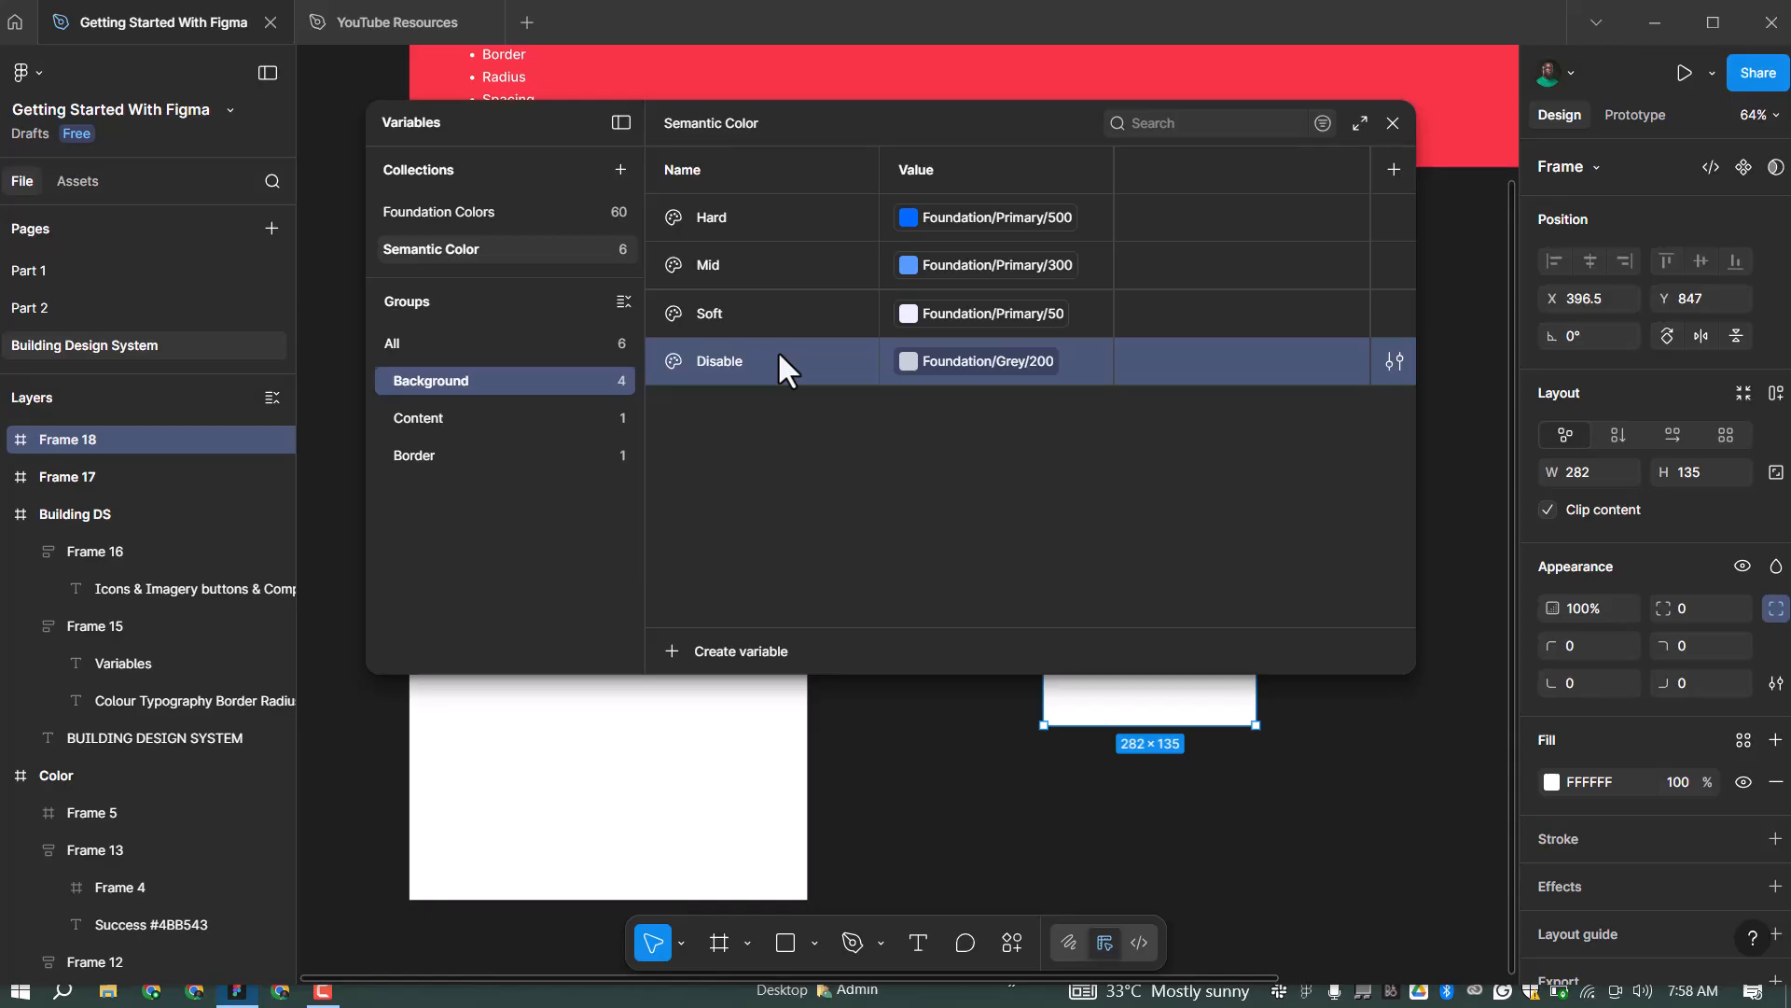
Duplicate the Background group's Disable variable as Secondary Hard and link it to Foundation/Secondary/500
right_click(798, 550)
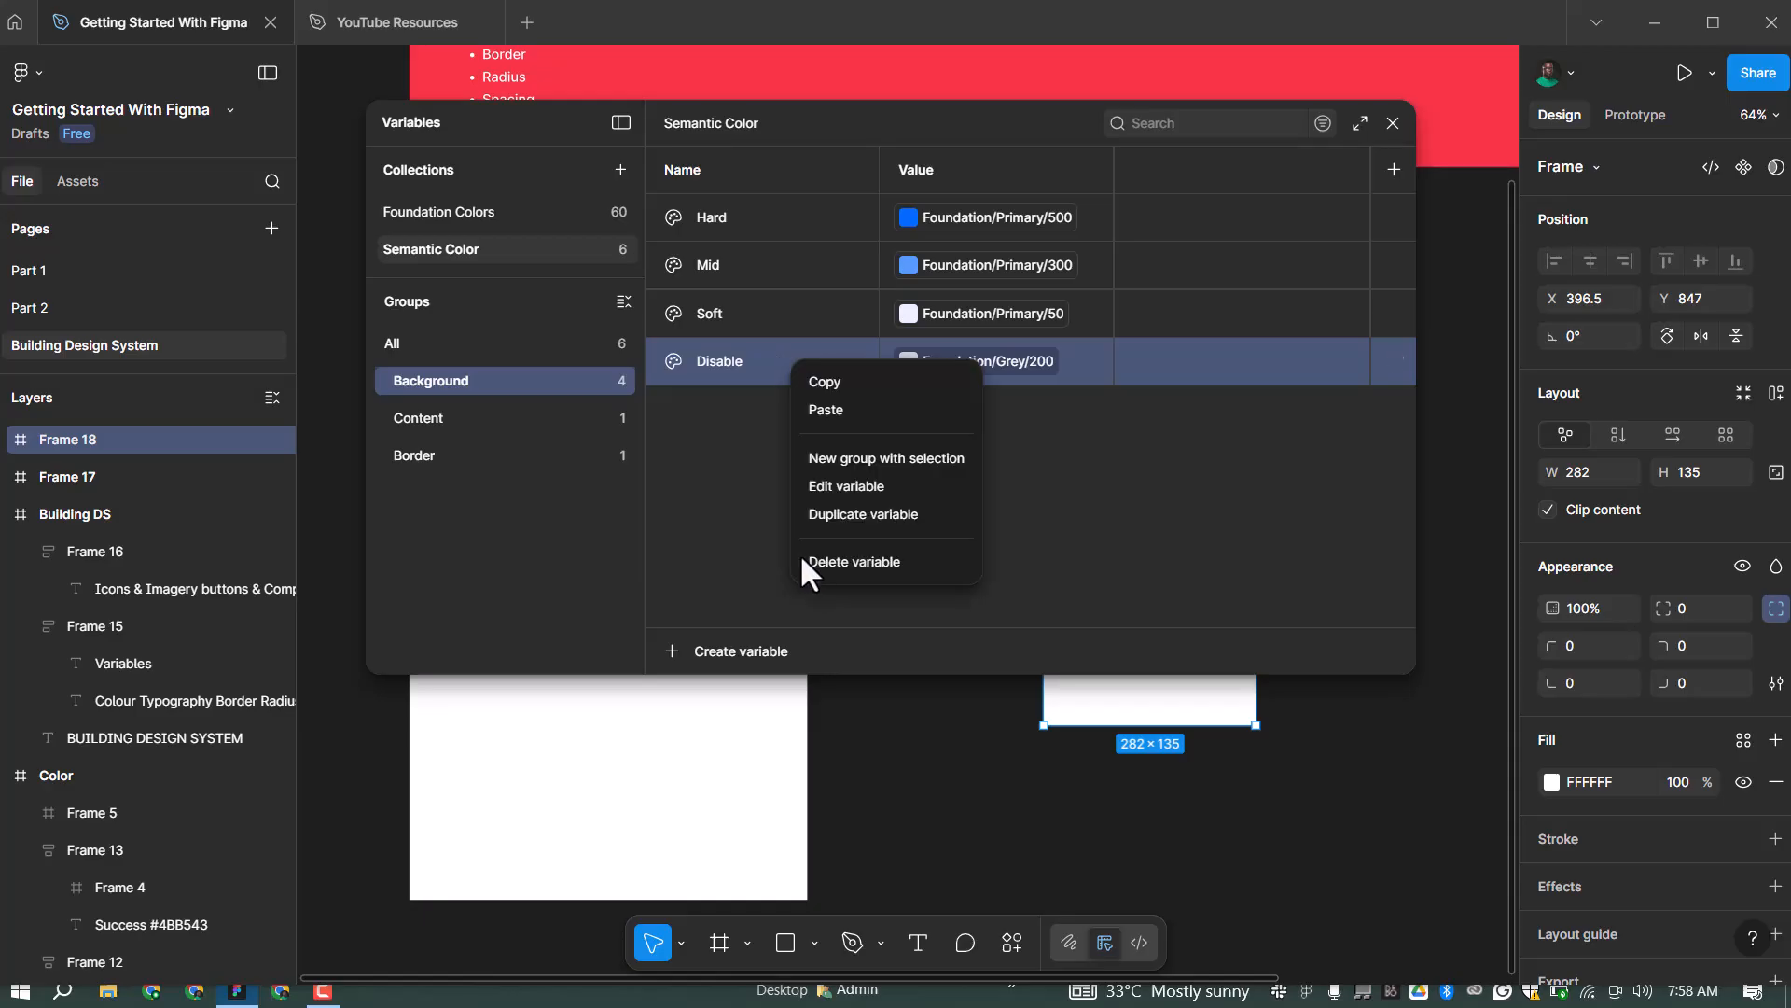
click(857, 509)
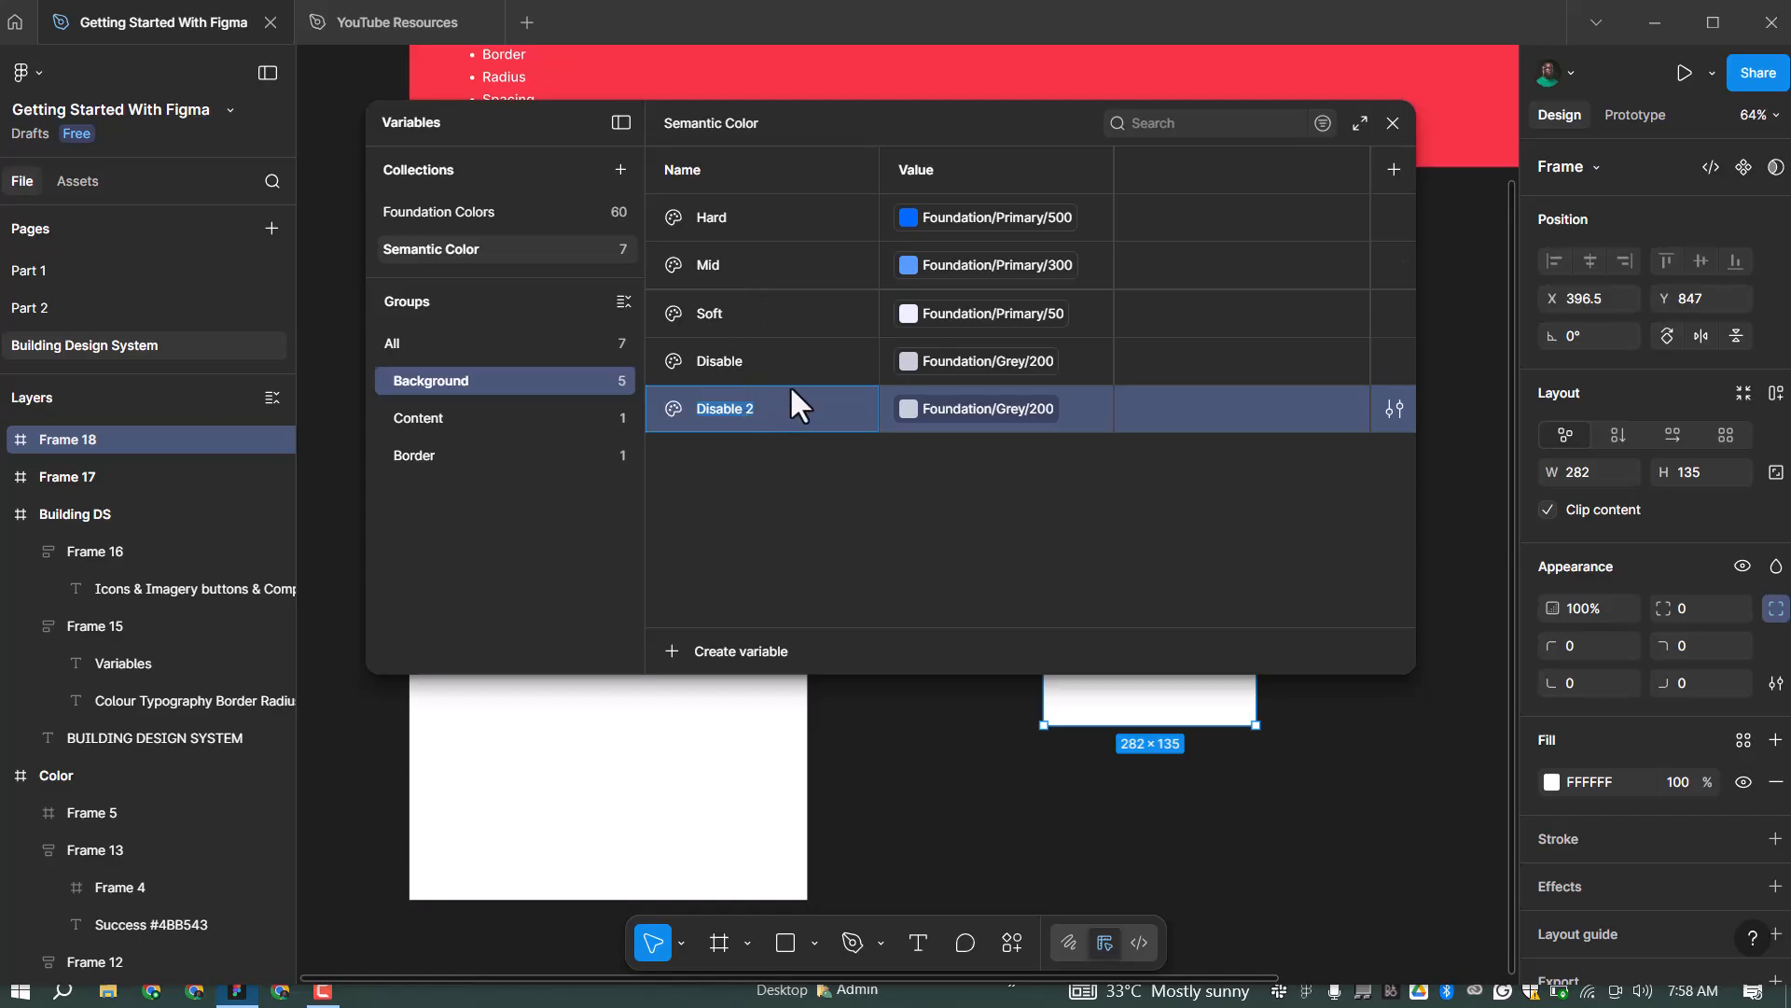
text(Seconda)
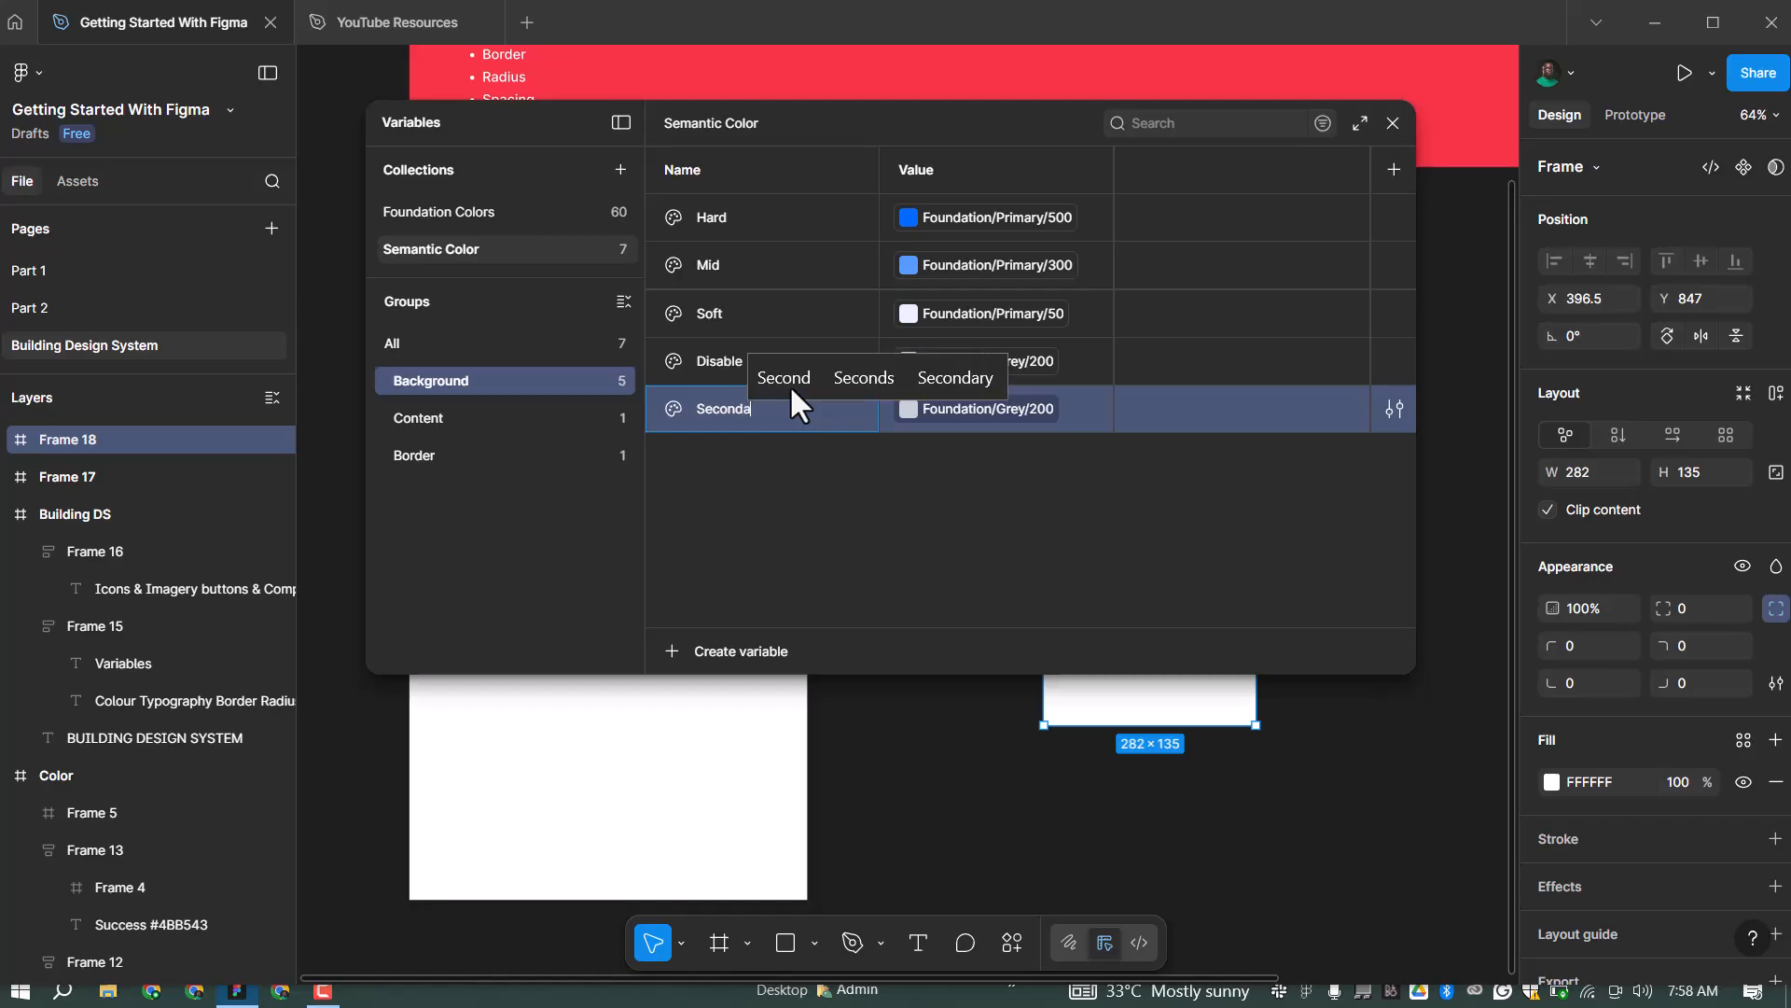
text(ry Hard)
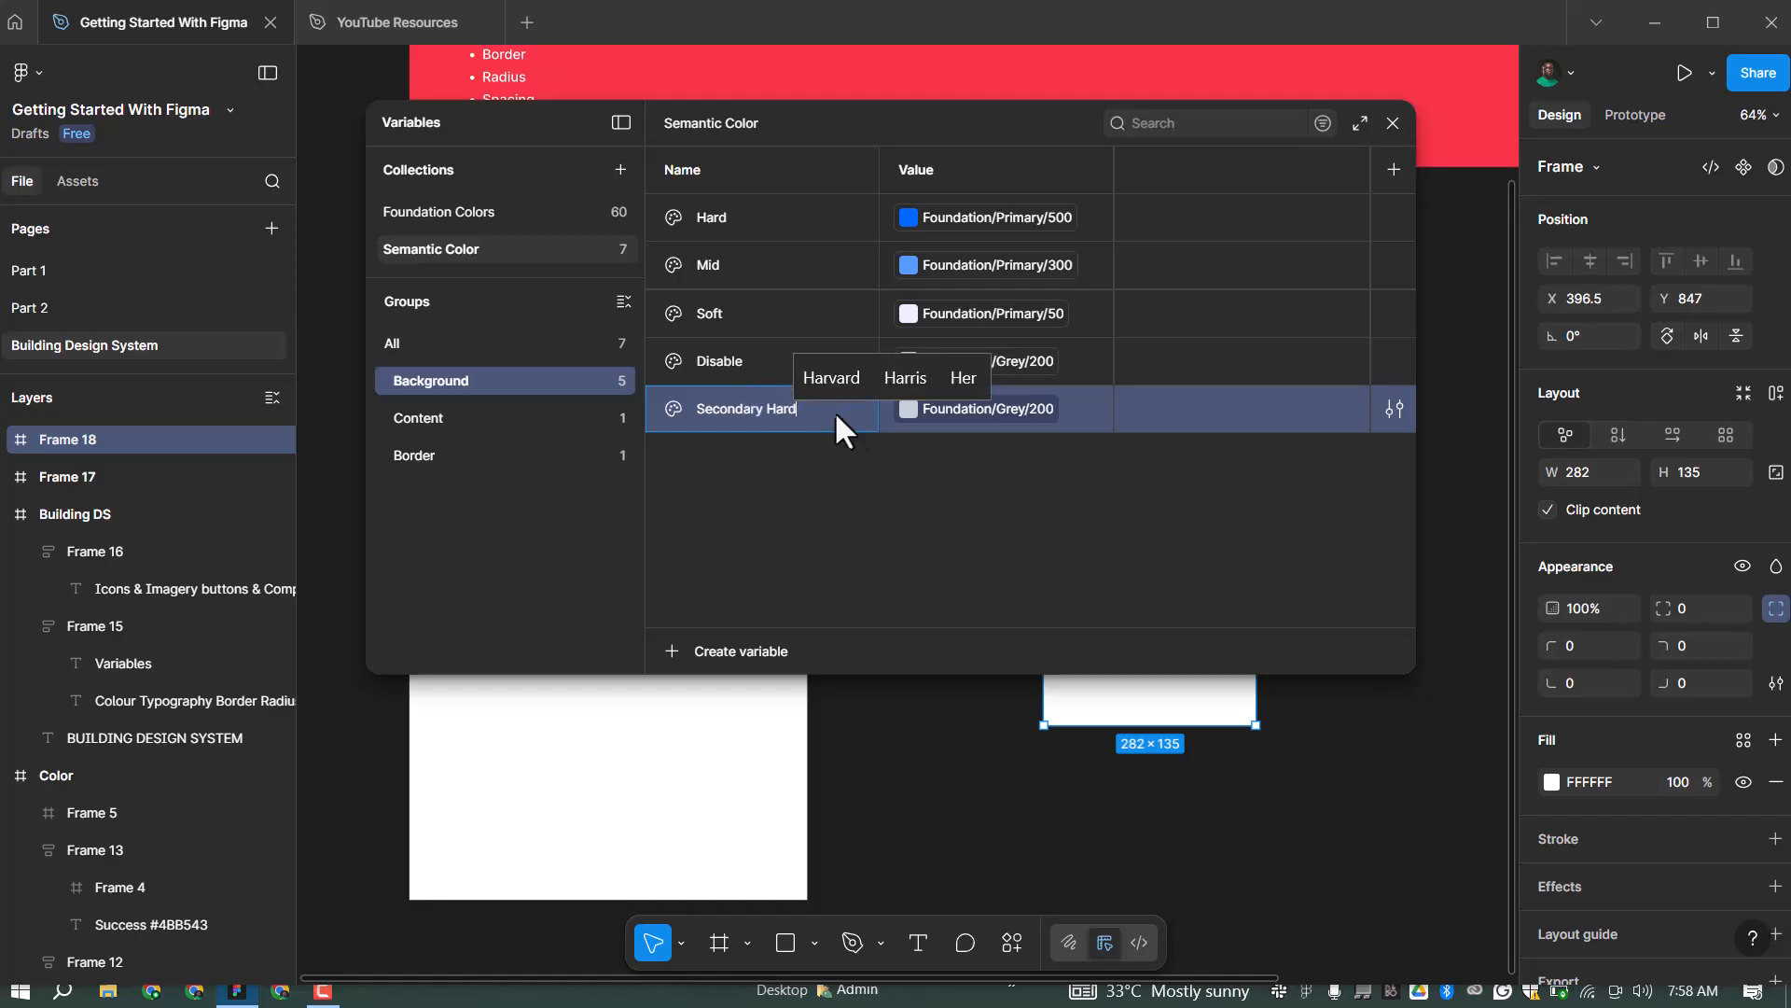
click(975, 427)
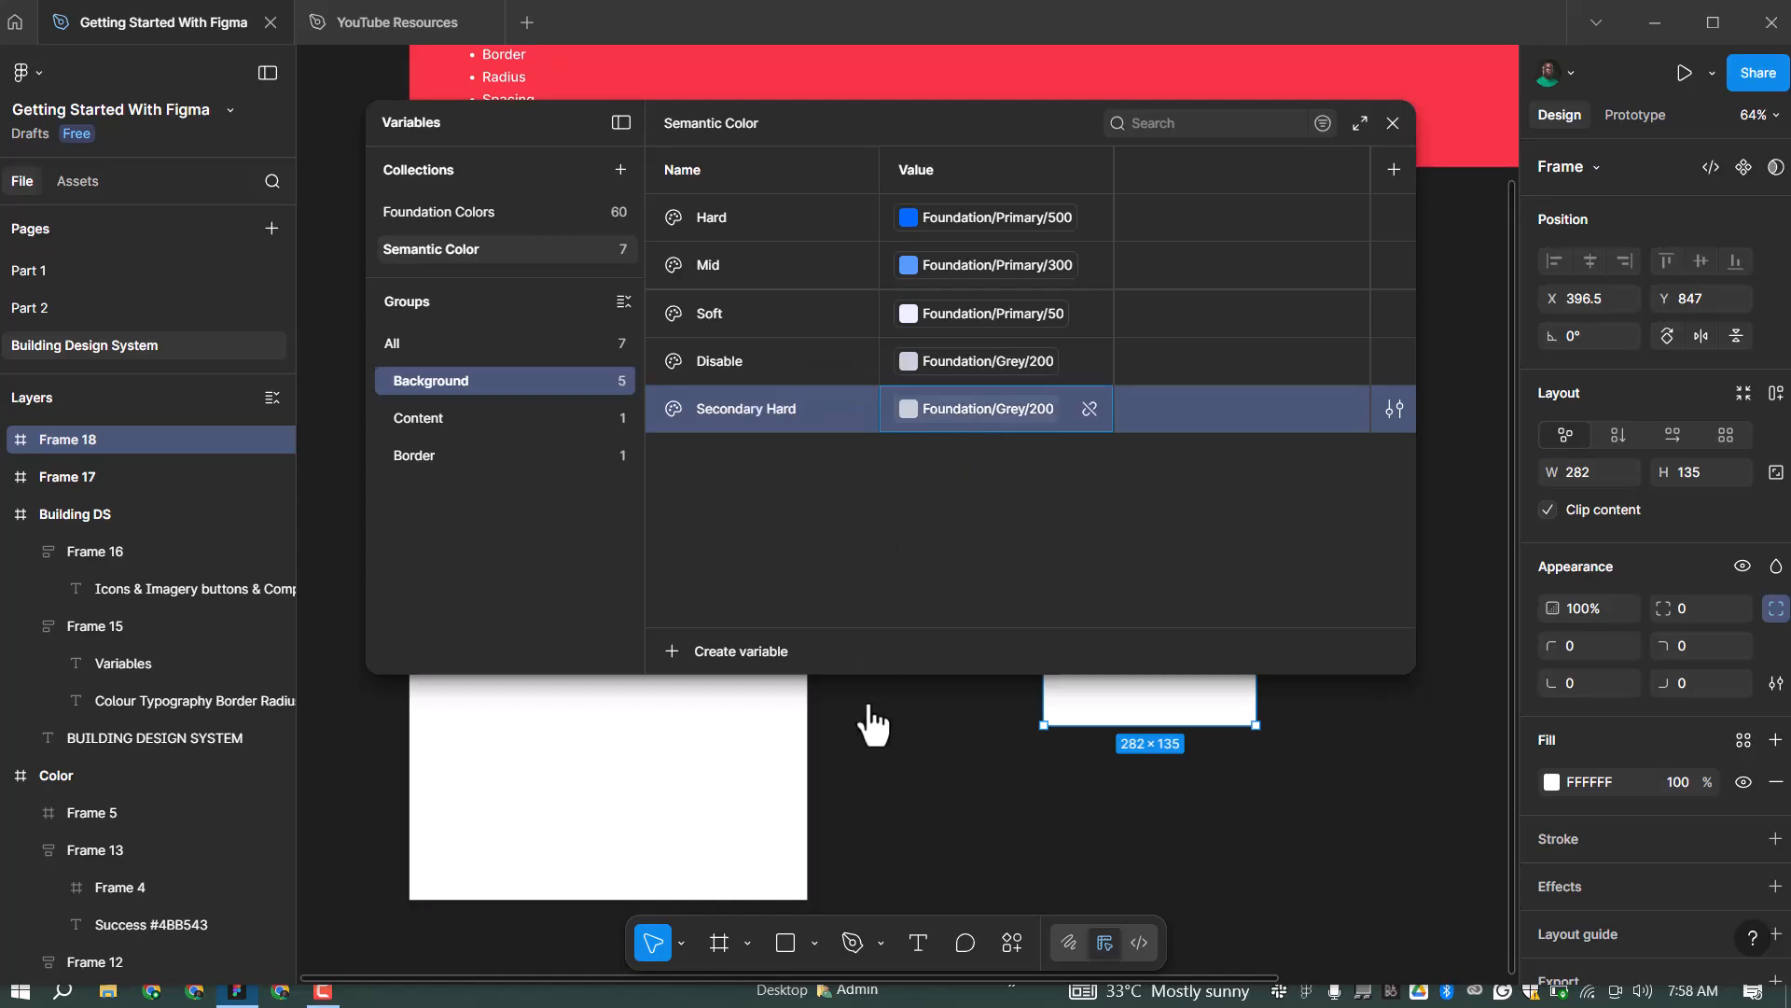
key(Return)
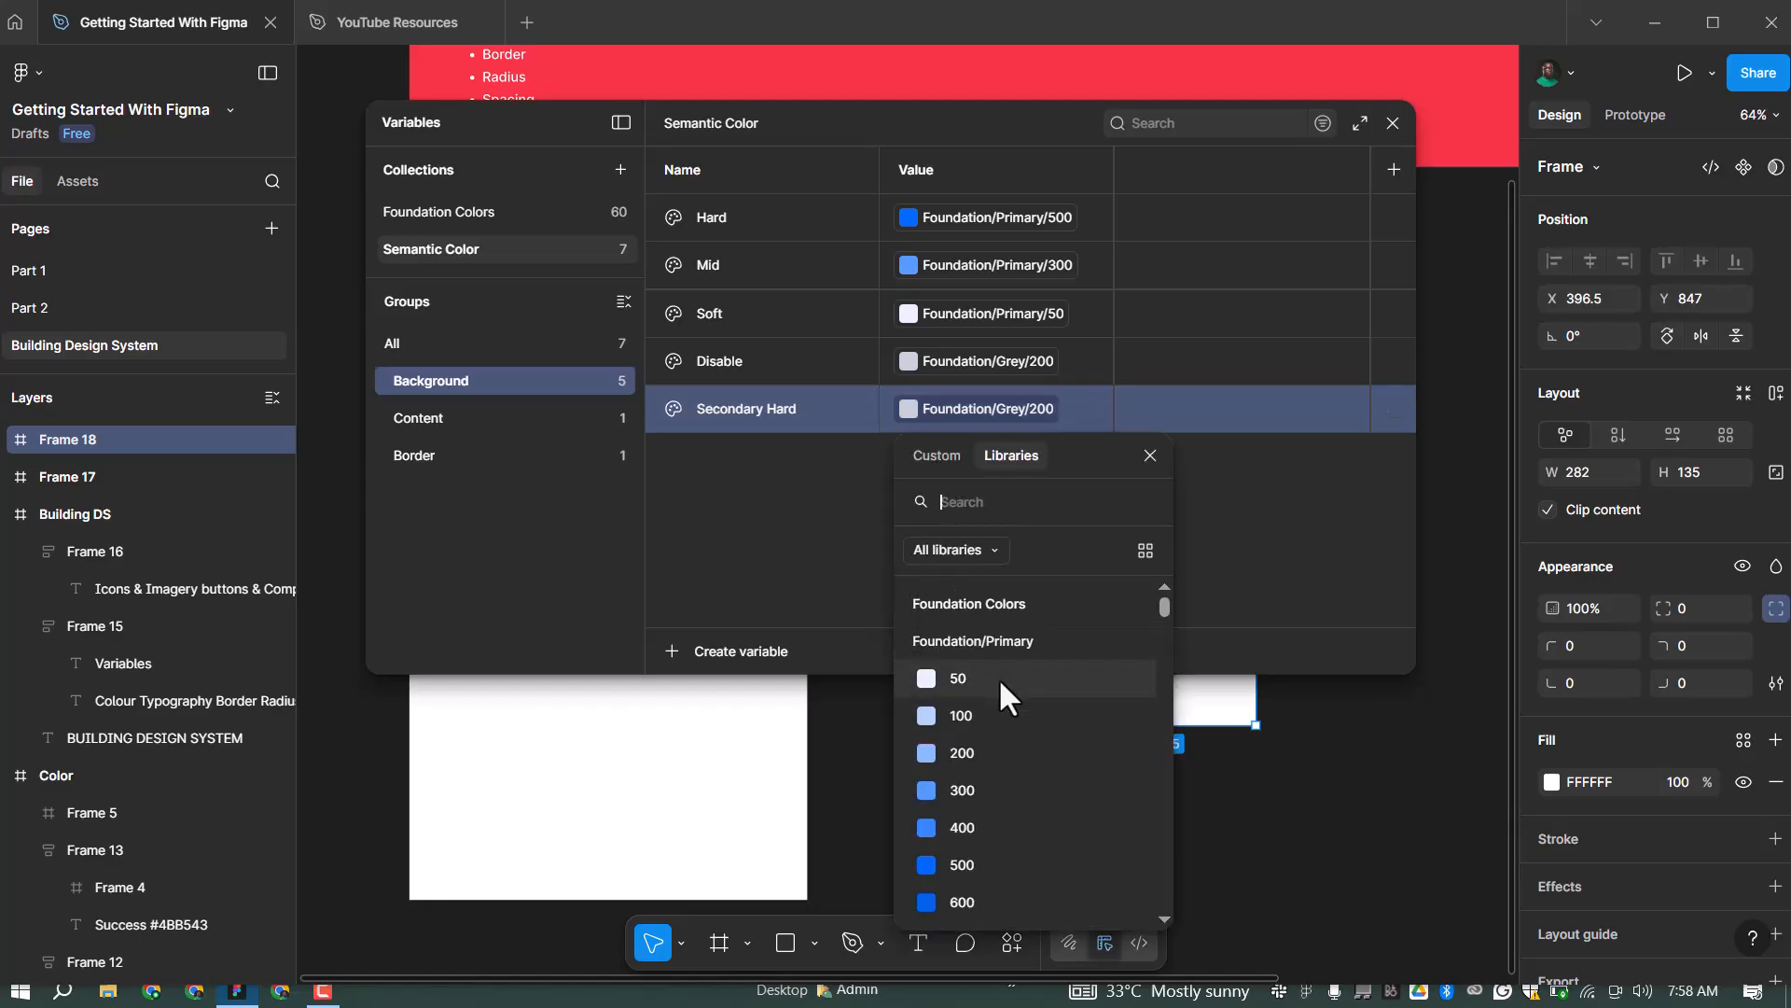
scroll(1011, 686, down, 4)
scroll(999, 821, down, 3)
click(882, 593)
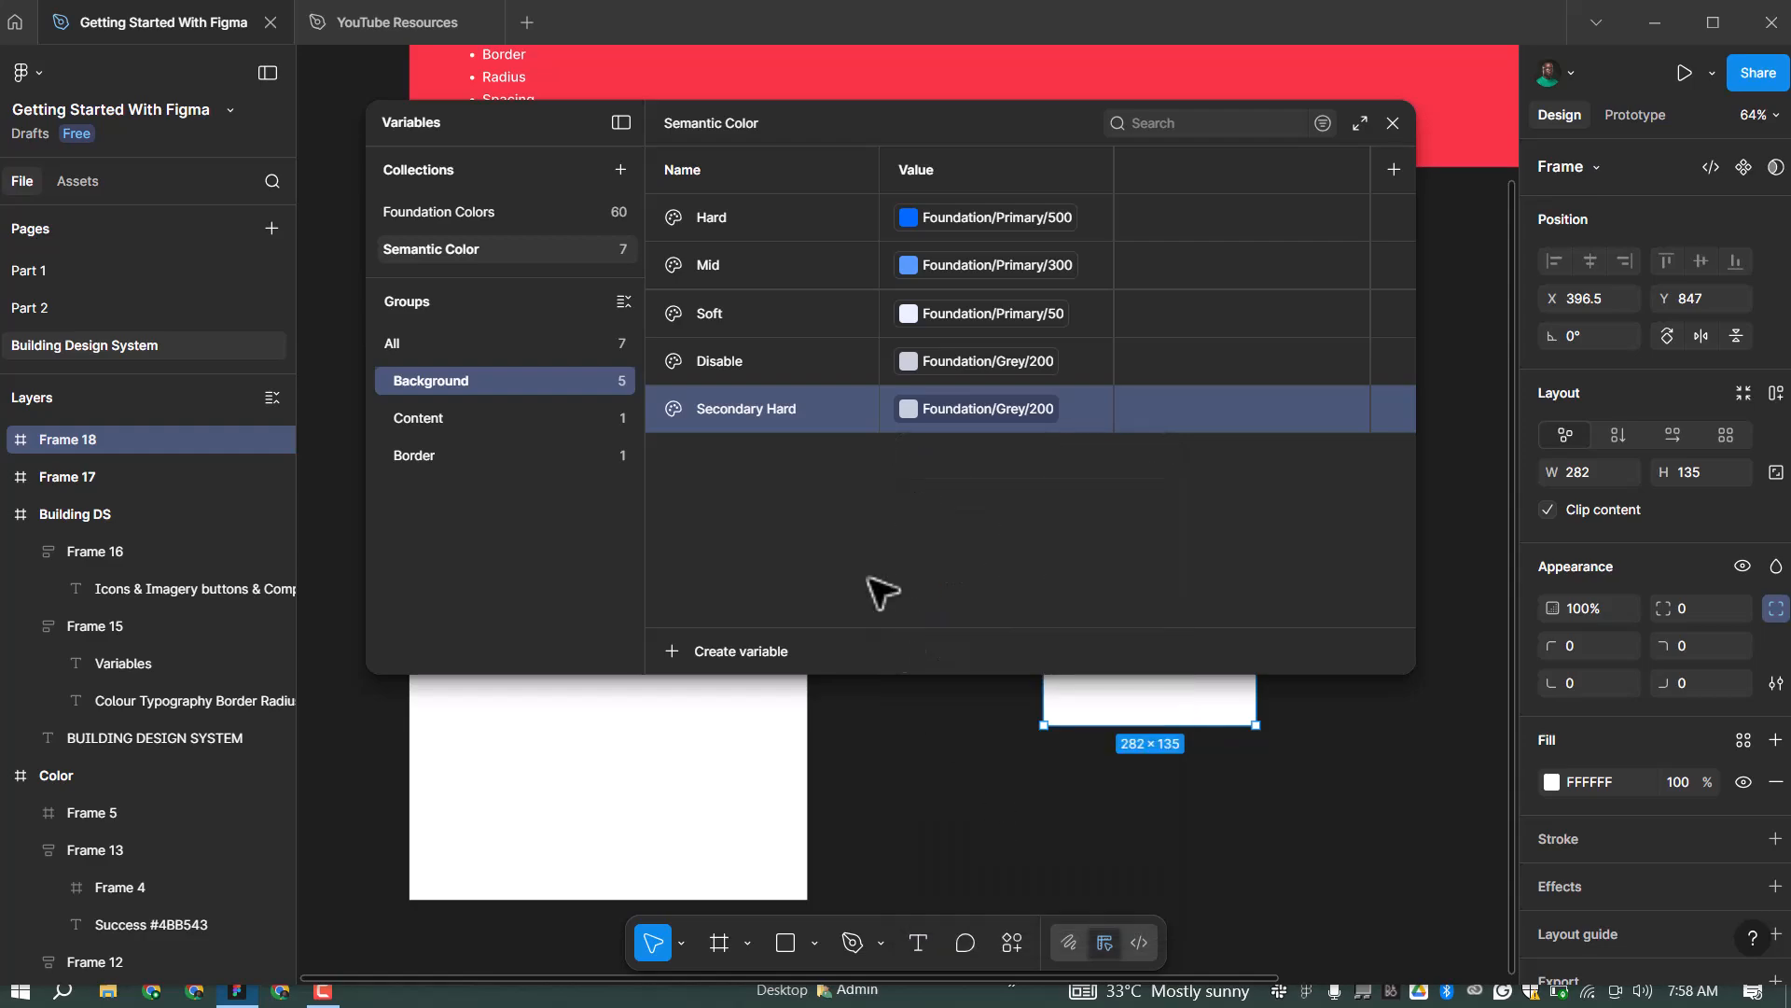
Duplicate the Background group's Secondary Hard variable as Secondary Mid and link it to Foundation/Secondary/300
right_click(760, 403)
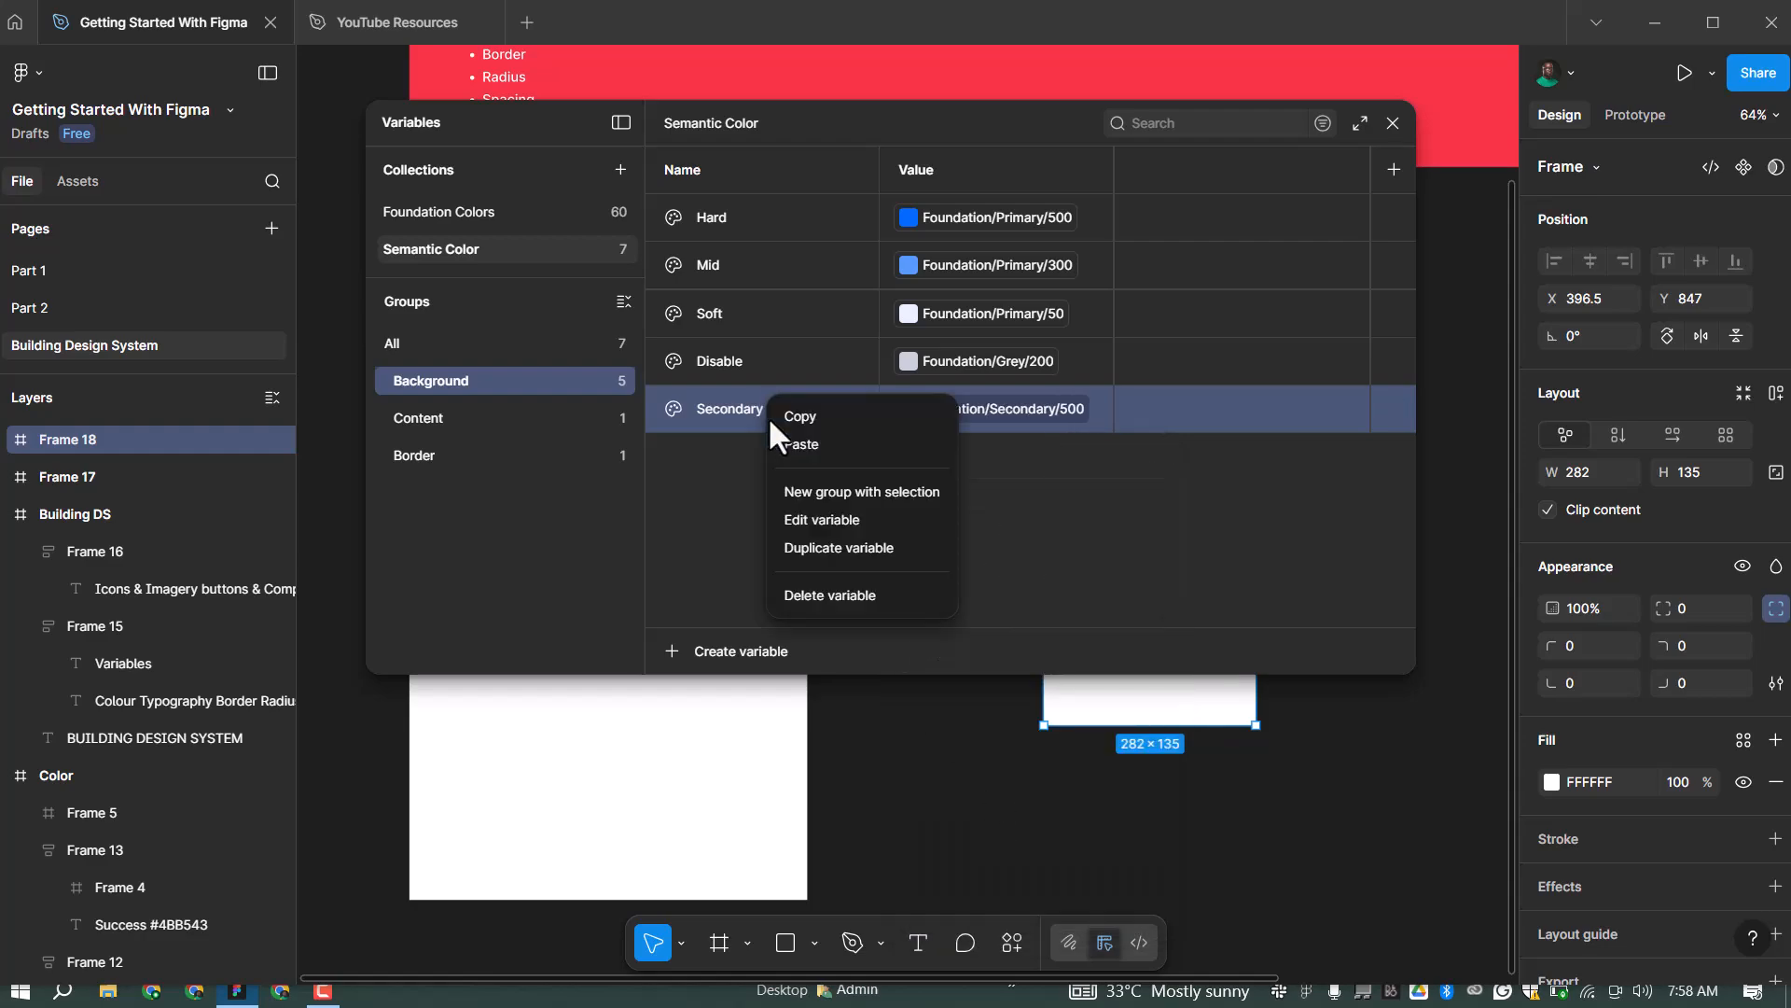
click(854, 547)
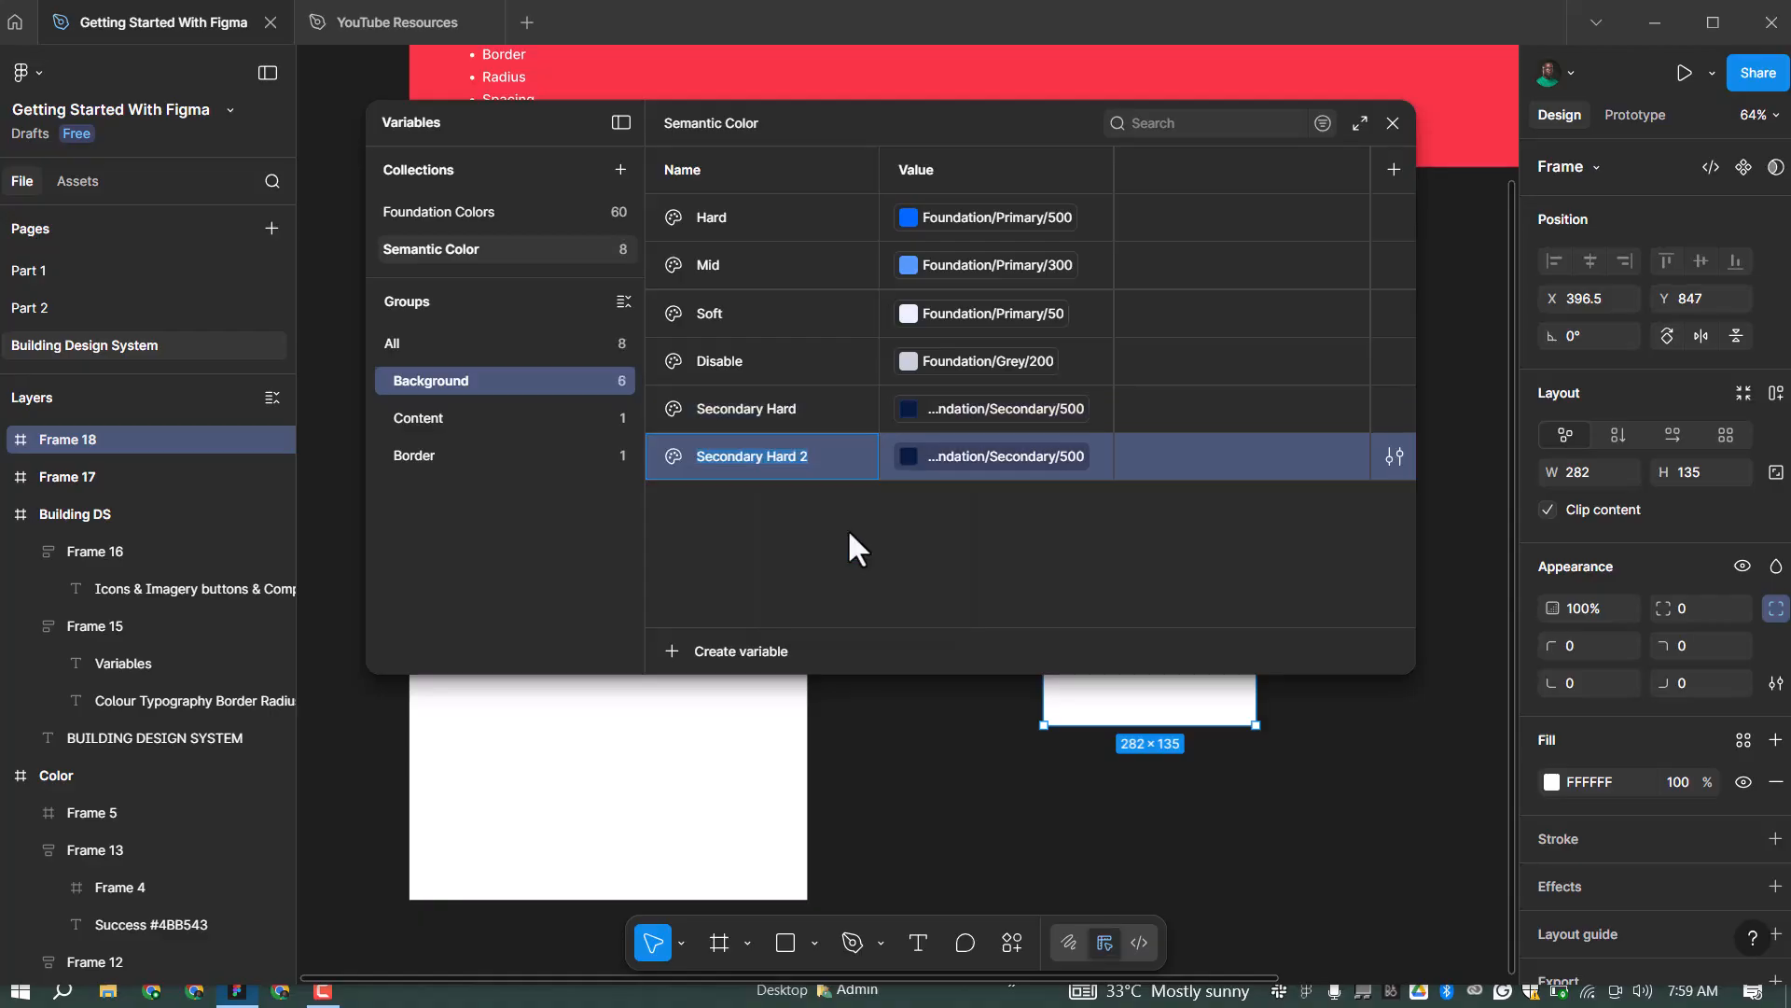
key(Right)
key(BackSpace)
key(BackSpace)
key(BackSpace)
key(BackSpace)
key(BackSpace)
key(BackSpace)
text(Mid)
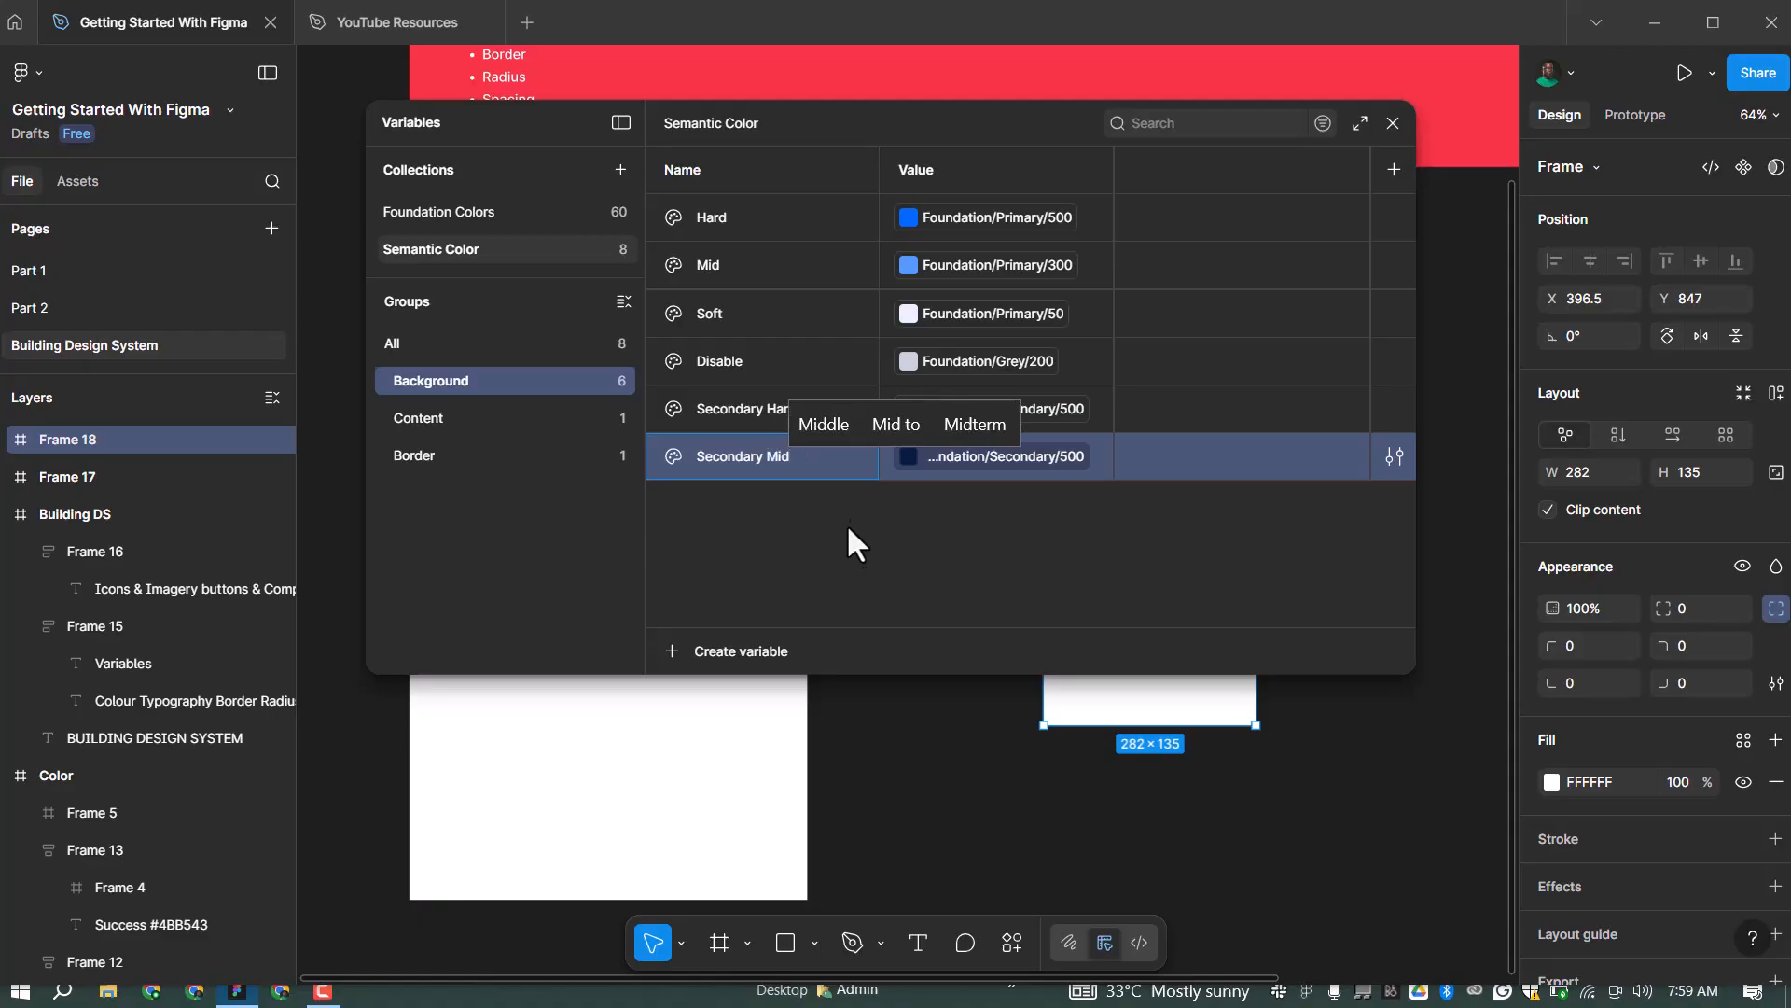
click(1005, 462)
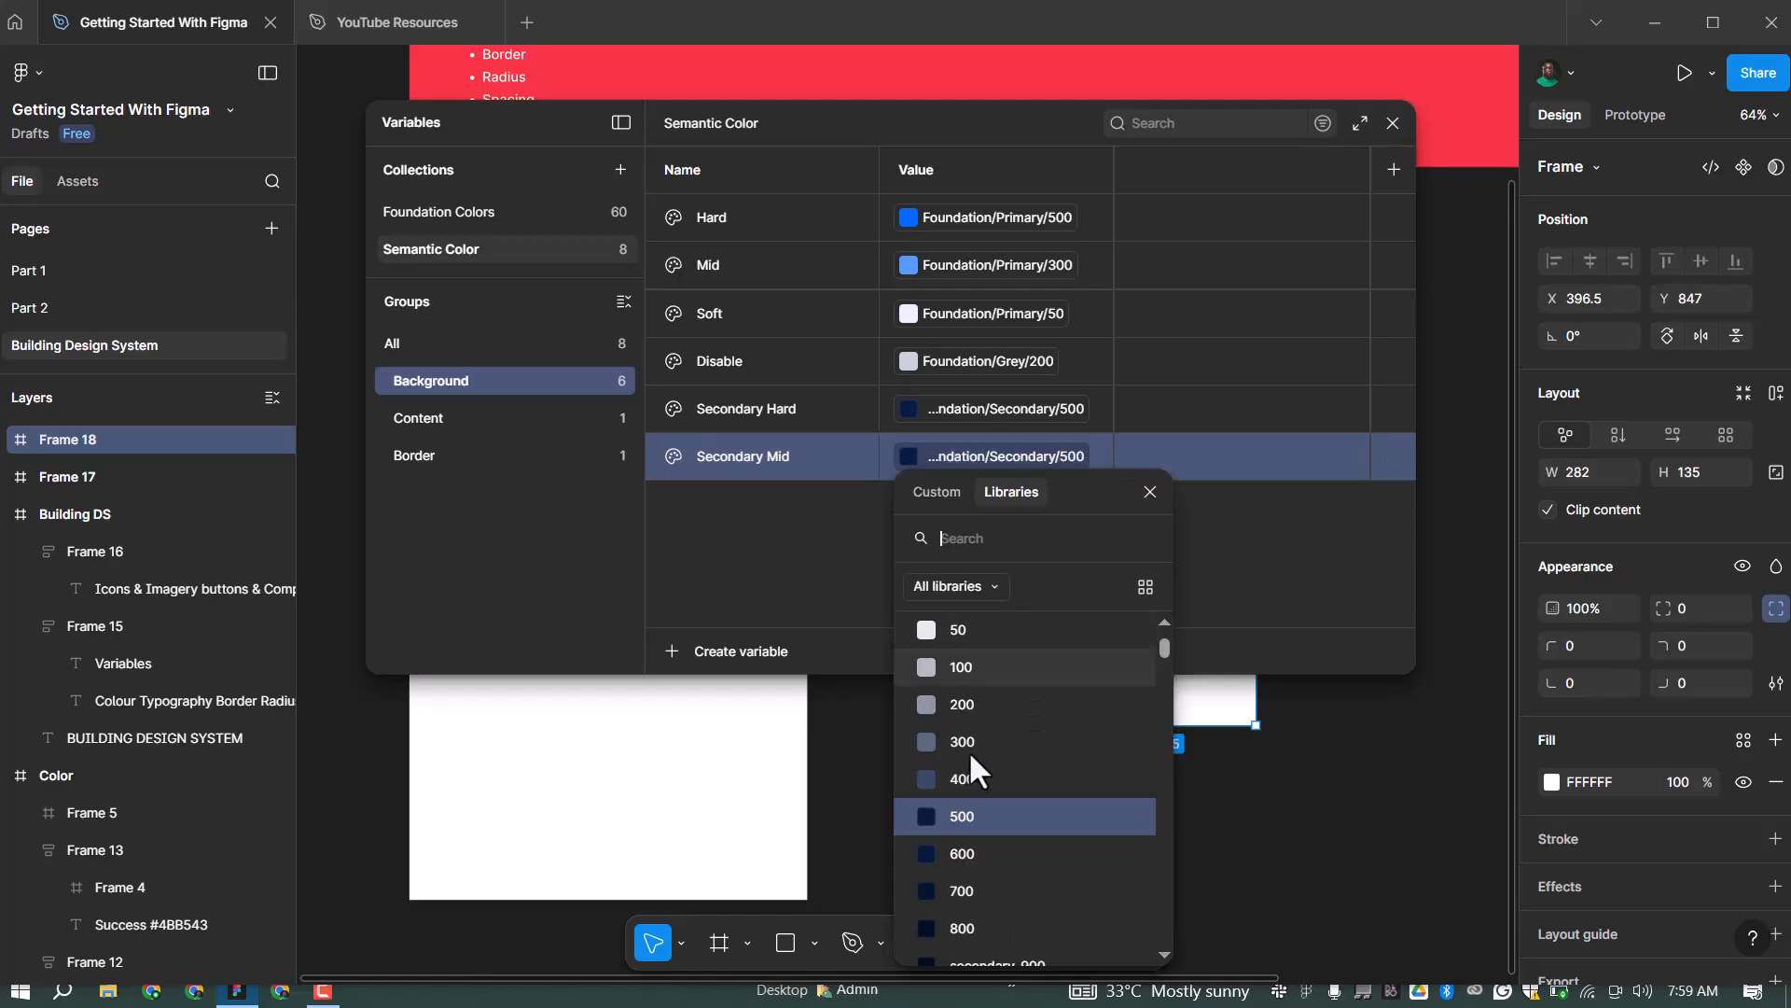
click(801, 556)
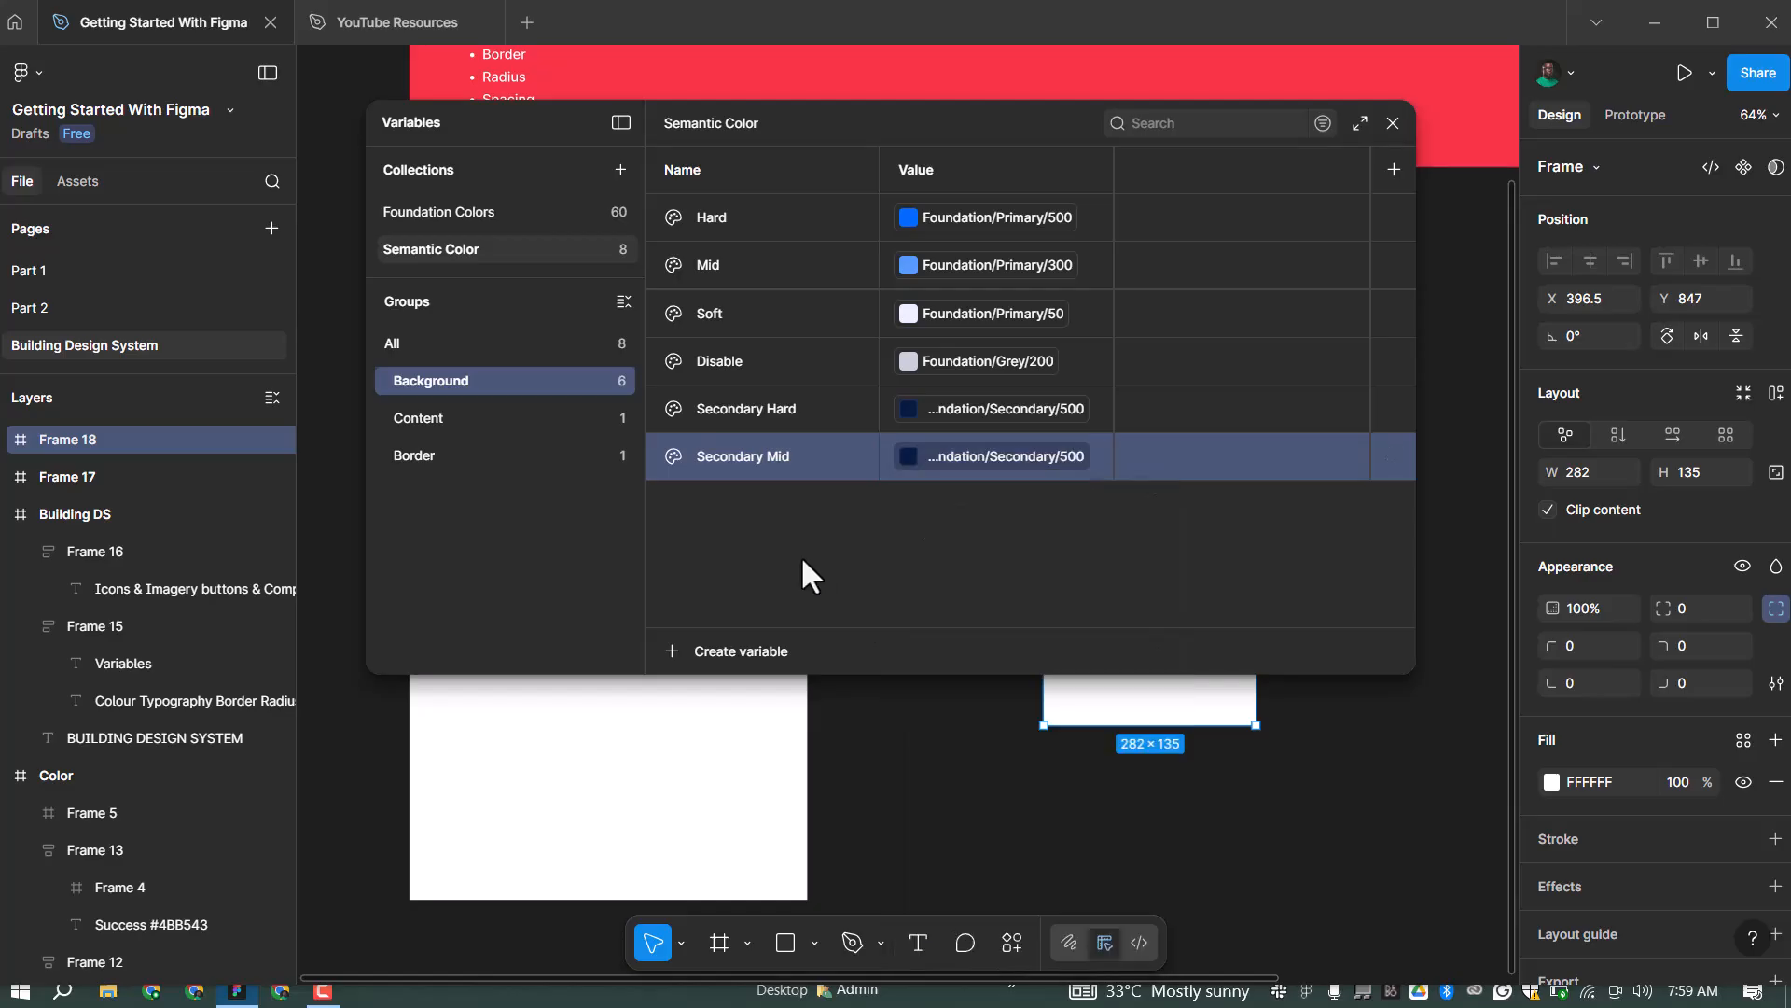
Duplicate the Background group's Secondary Mid variable as Secondary Soft and link it to Foundation/Secondary/50
right_click(797, 491)
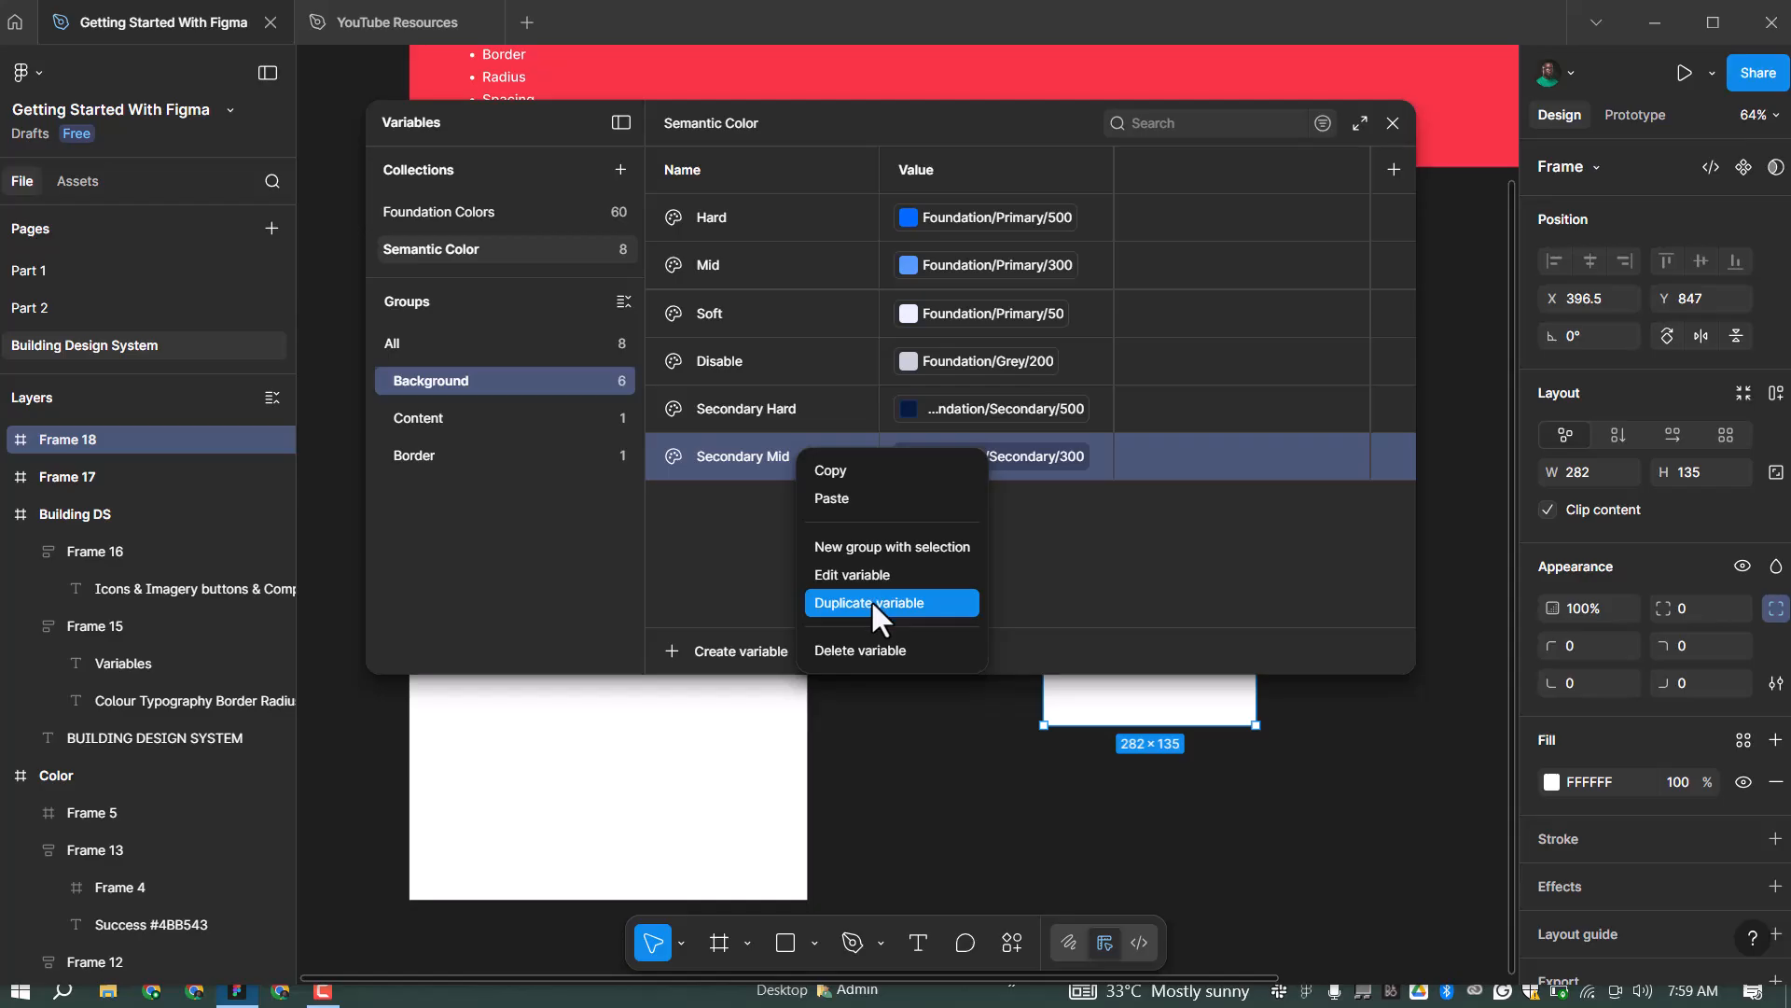
click(871, 602)
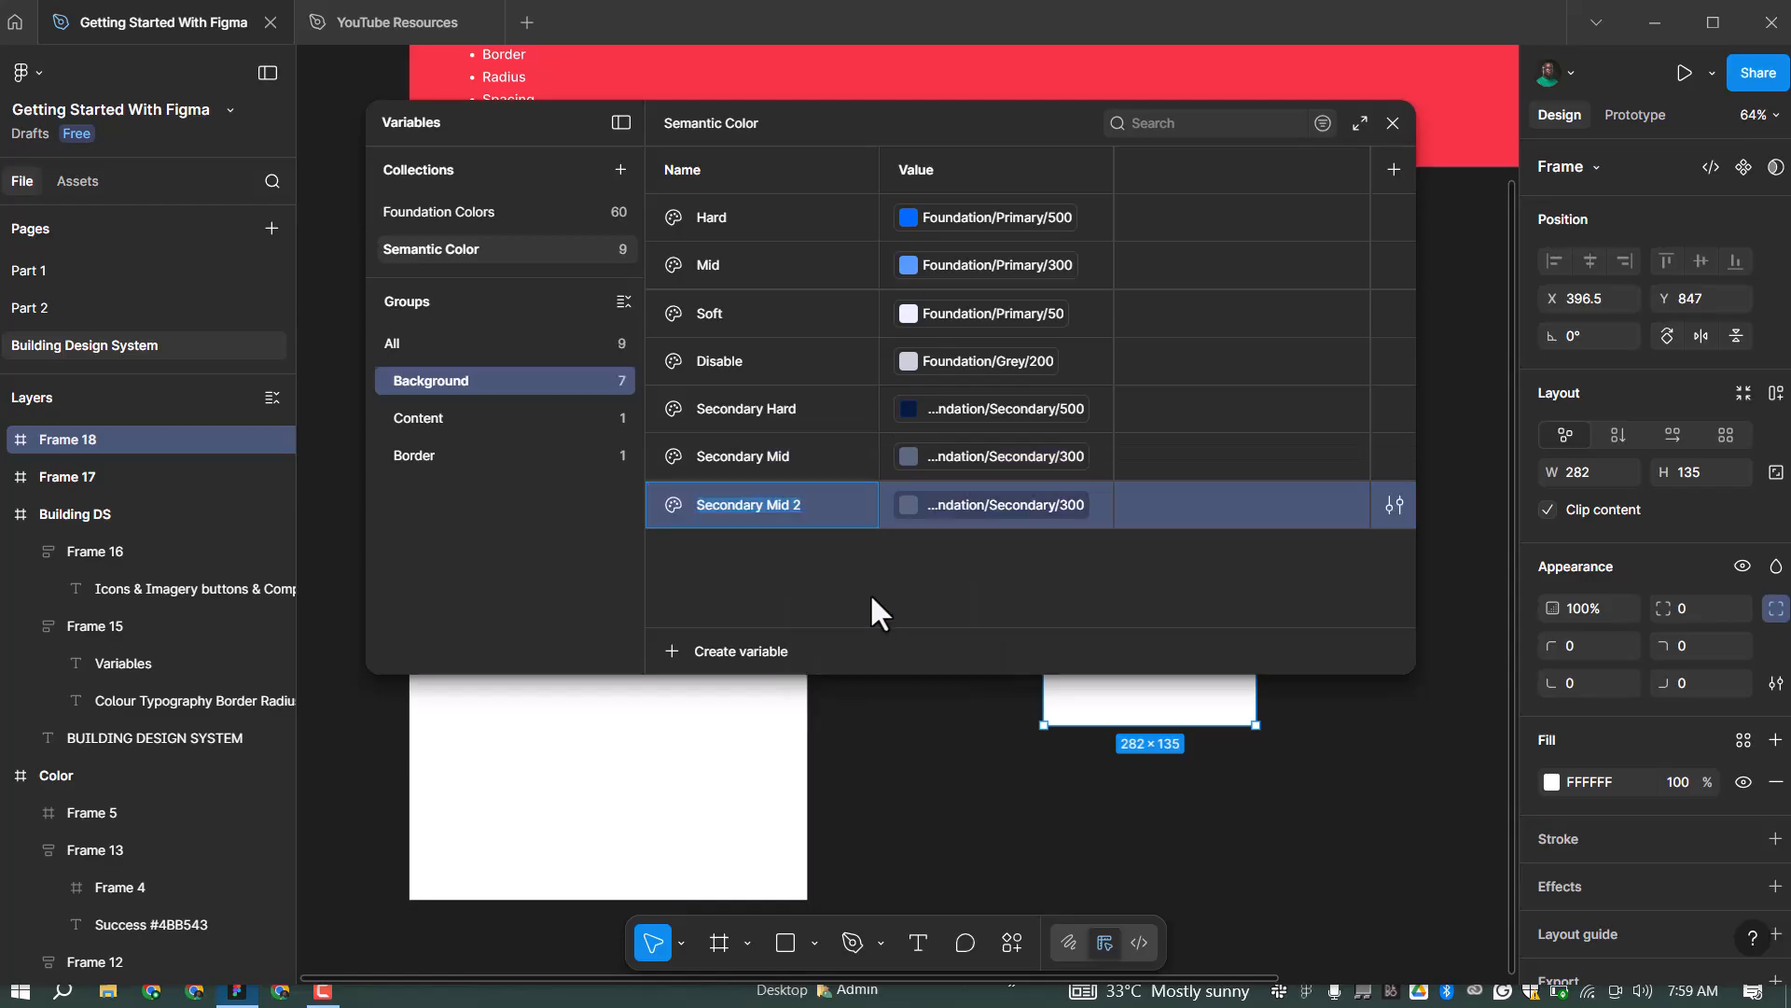
key(BackSpace)
key(BackSpace)
key(BackSpace)
text(Soft)
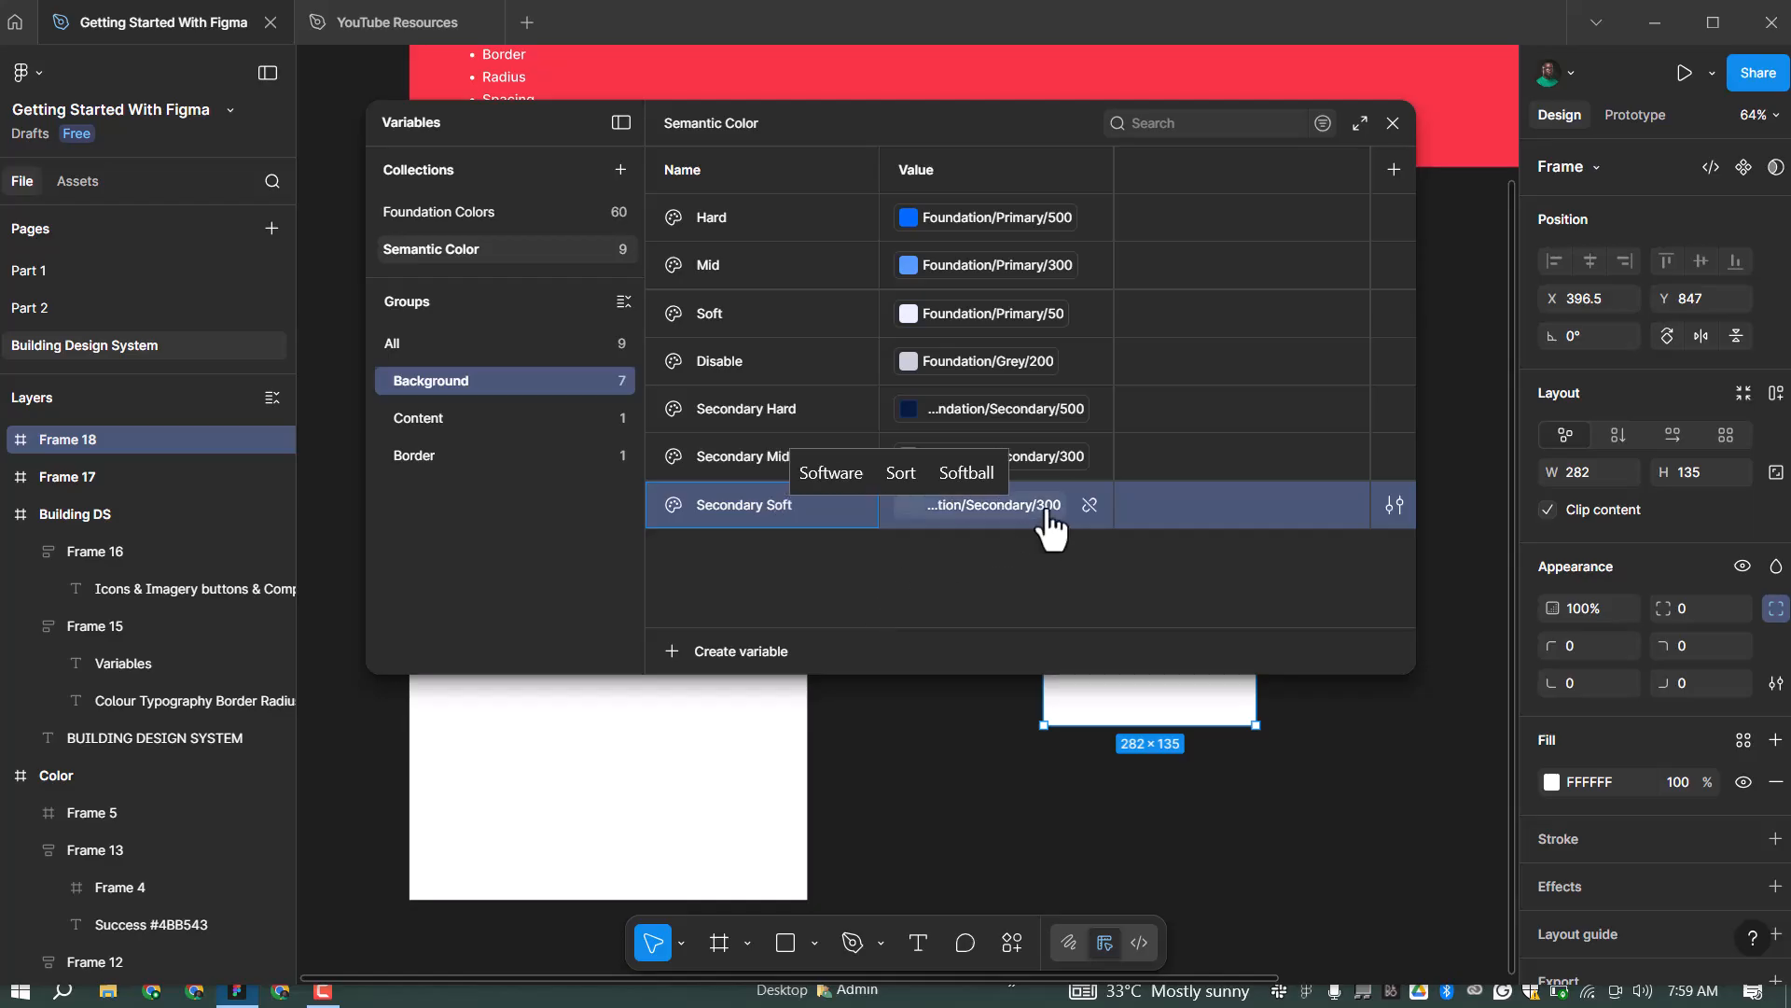
key(Return)
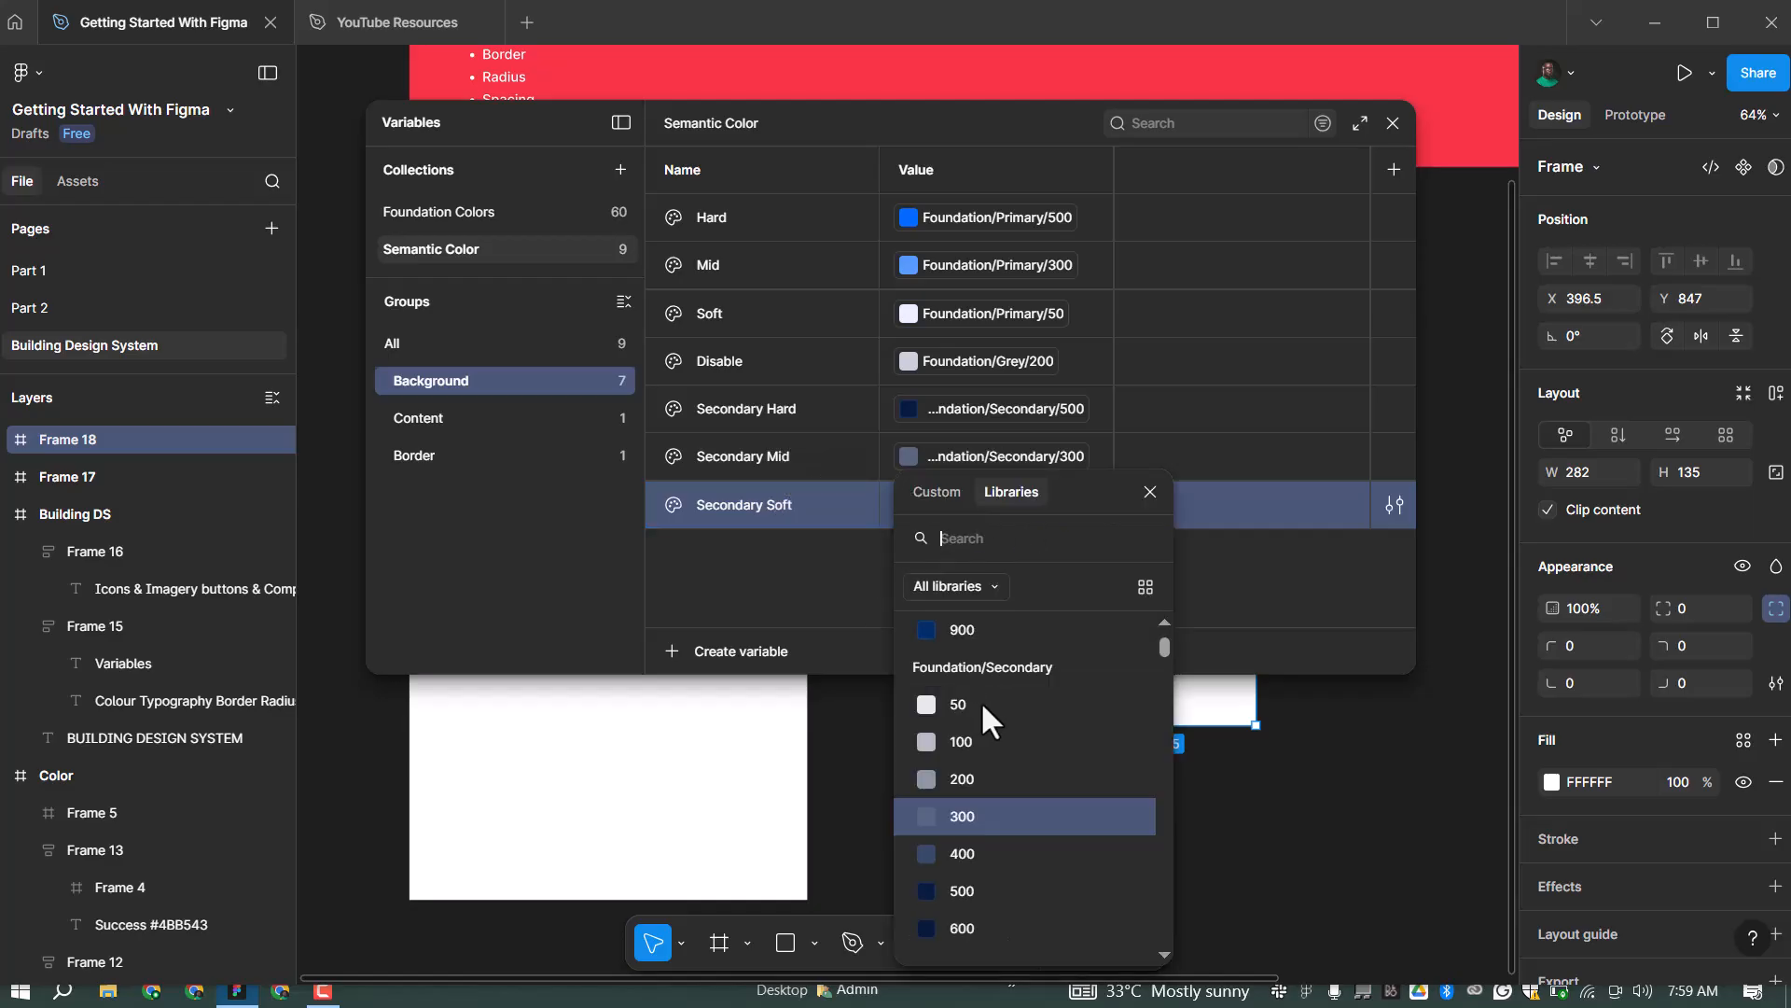
click(982, 701)
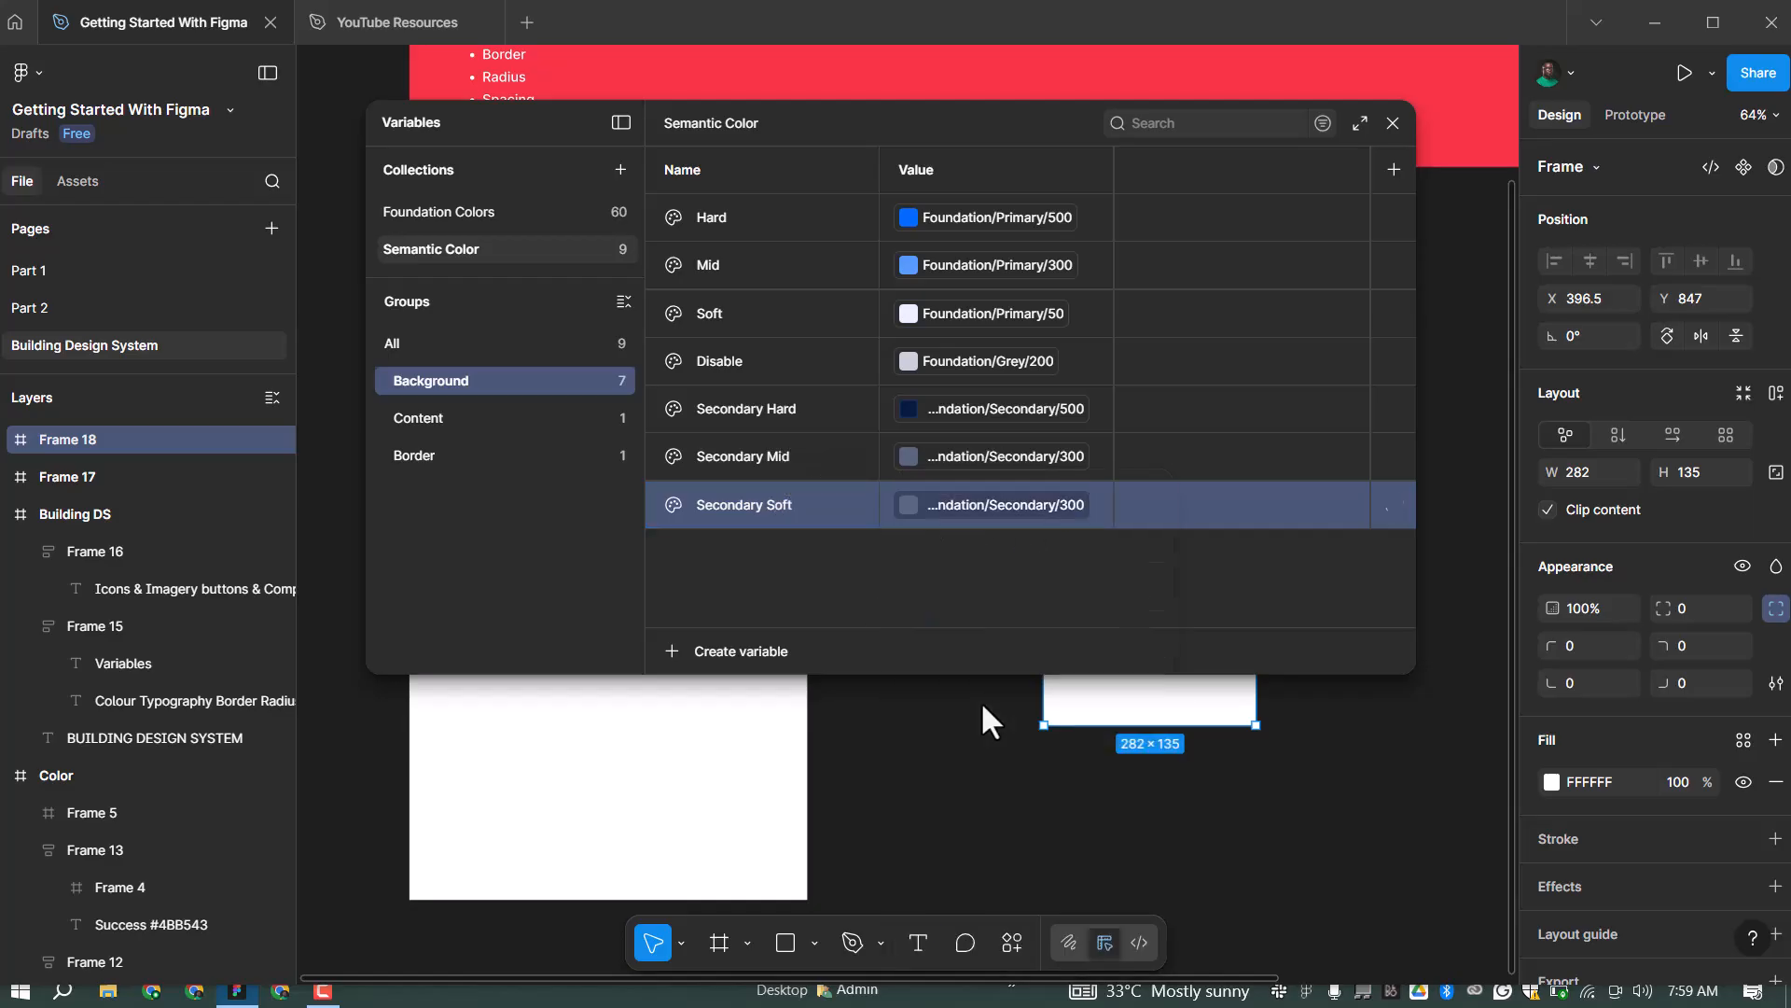
click(1018, 587)
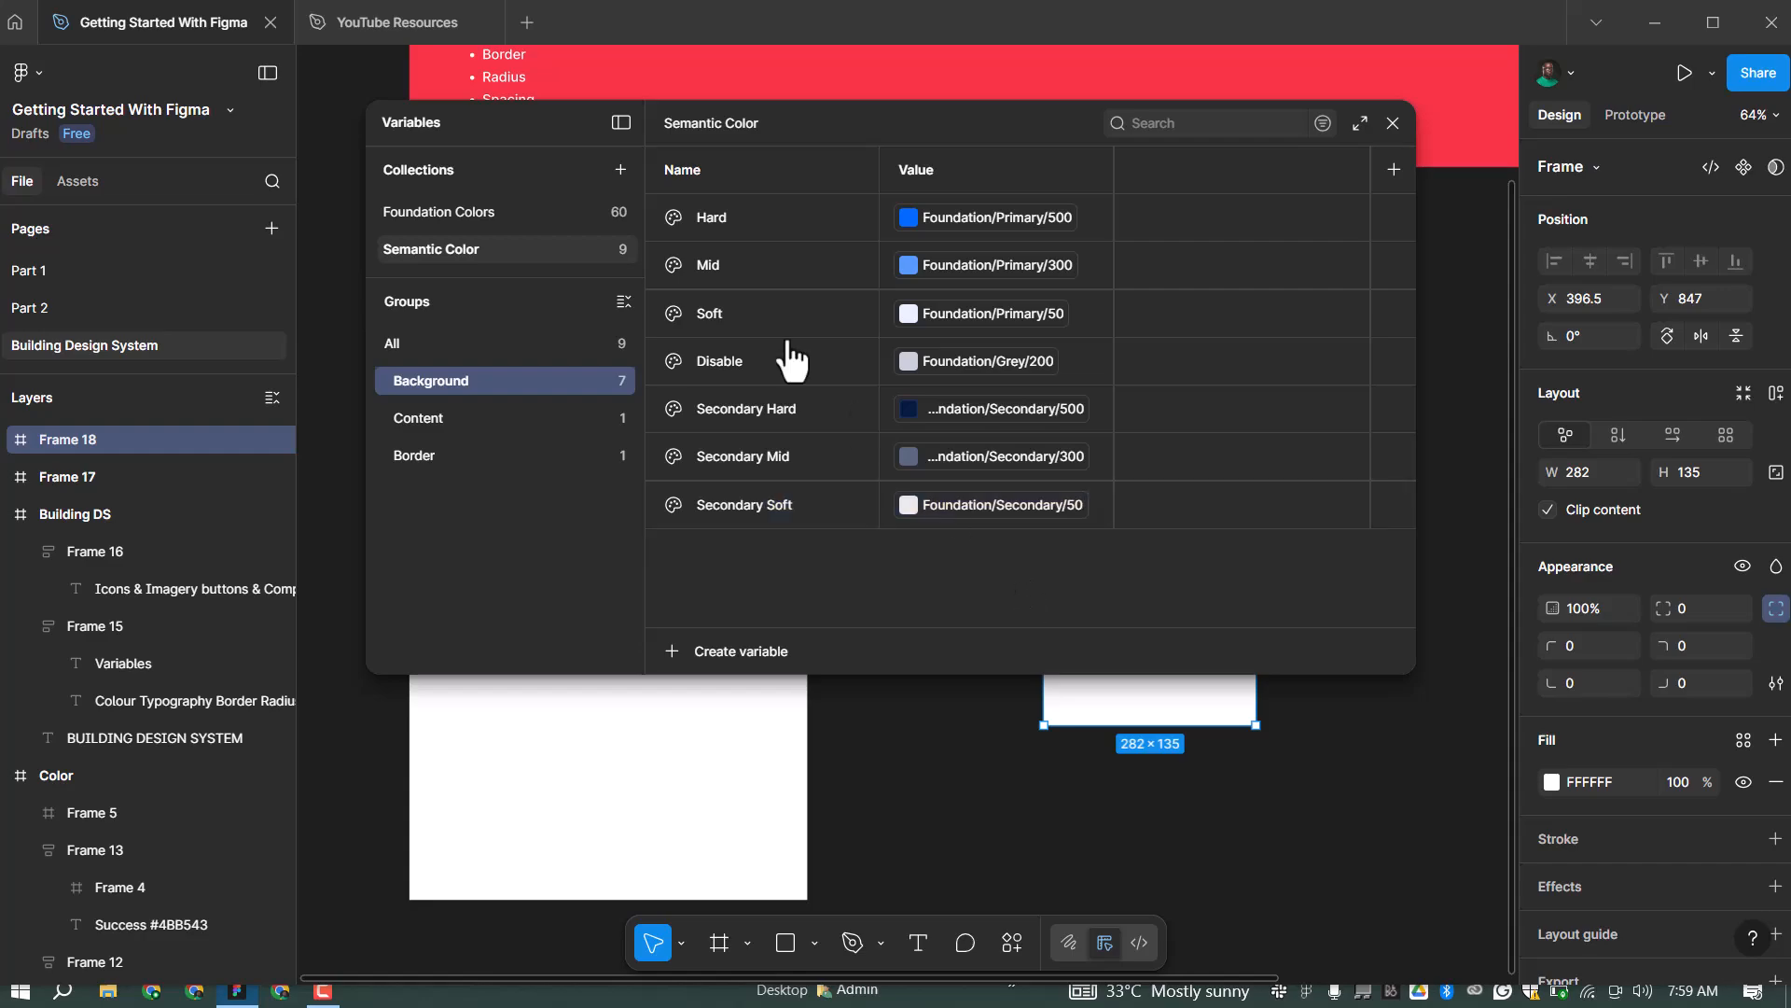
Rename the Background group's Hard, Mid and Soft variables as Primary Hard, Primary Mid and Primary Soft
double_click(724, 224)
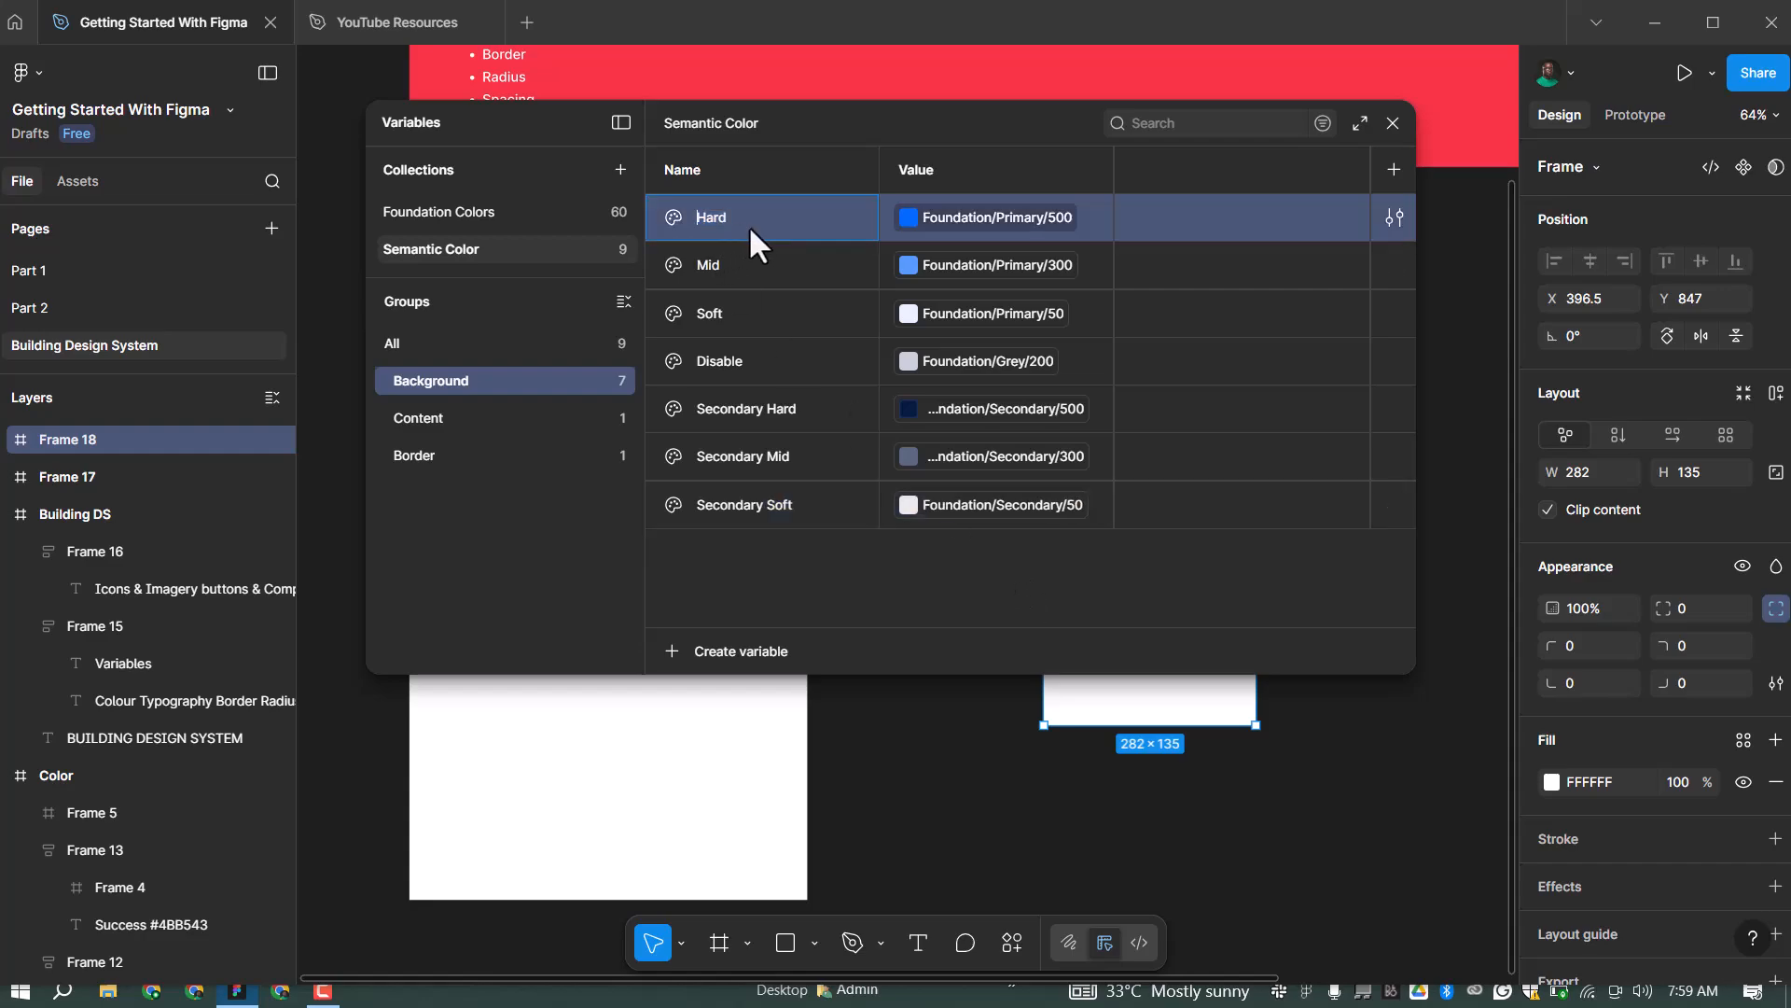
text(Primary)
double_click(712, 259)
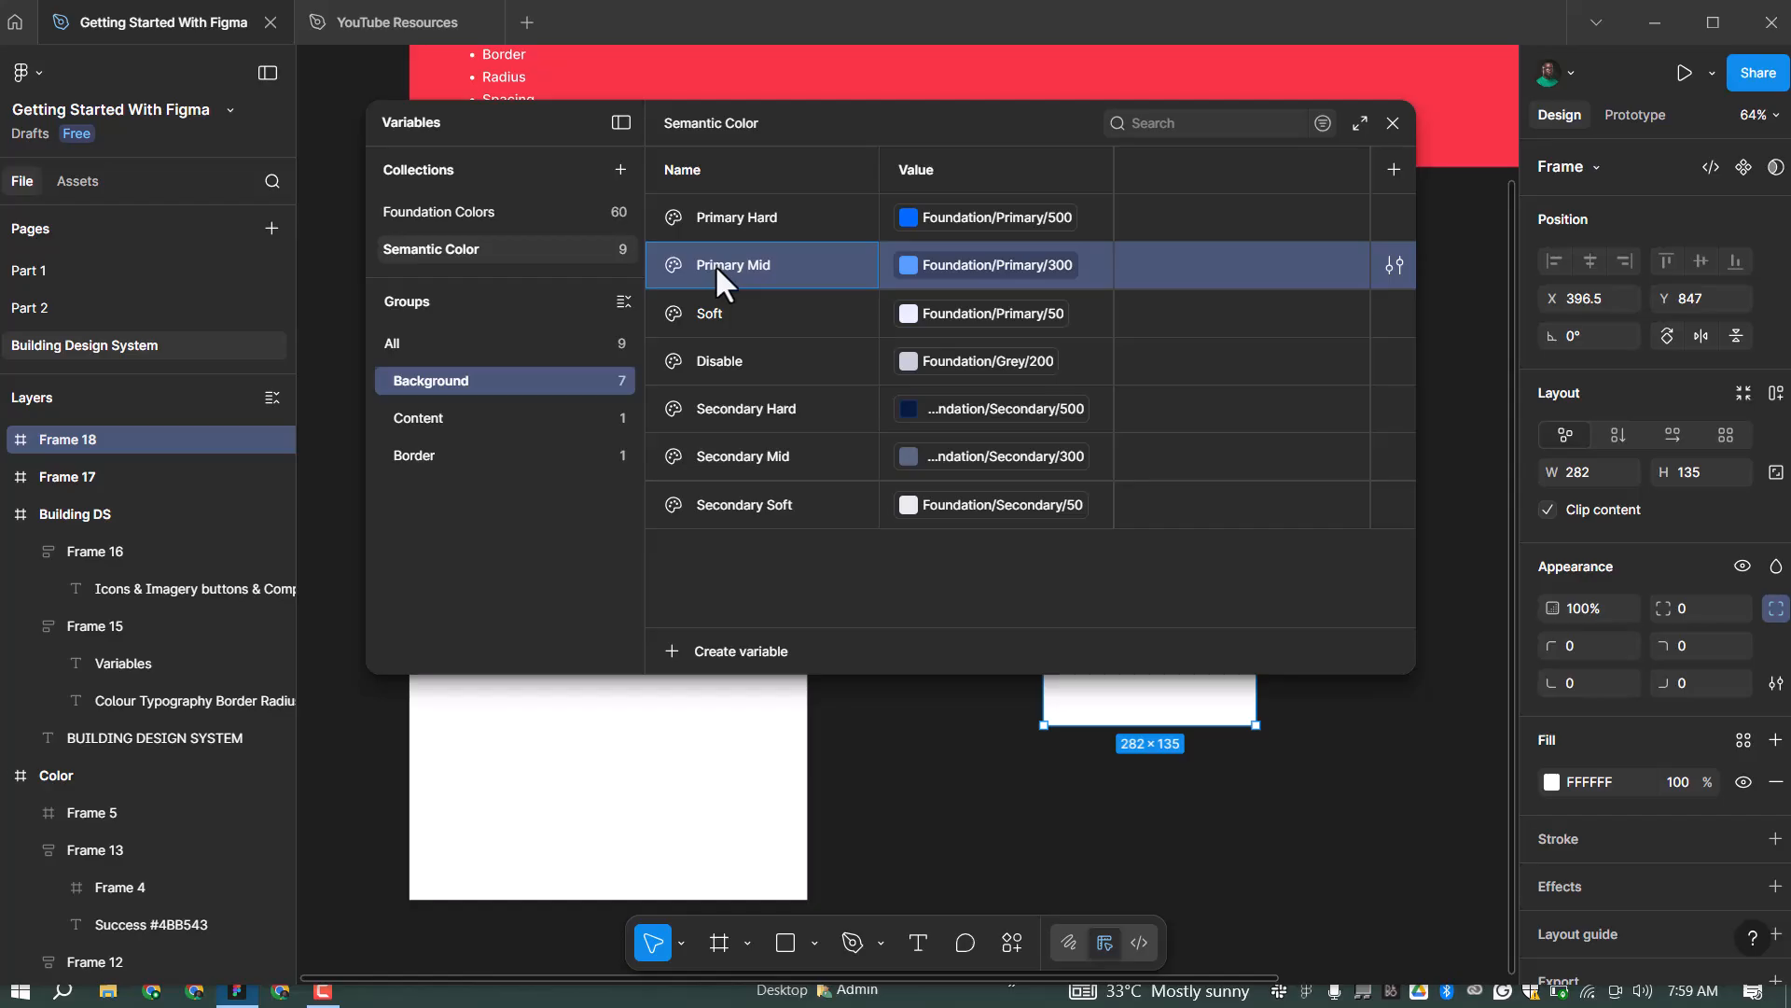
double_click(720, 314)
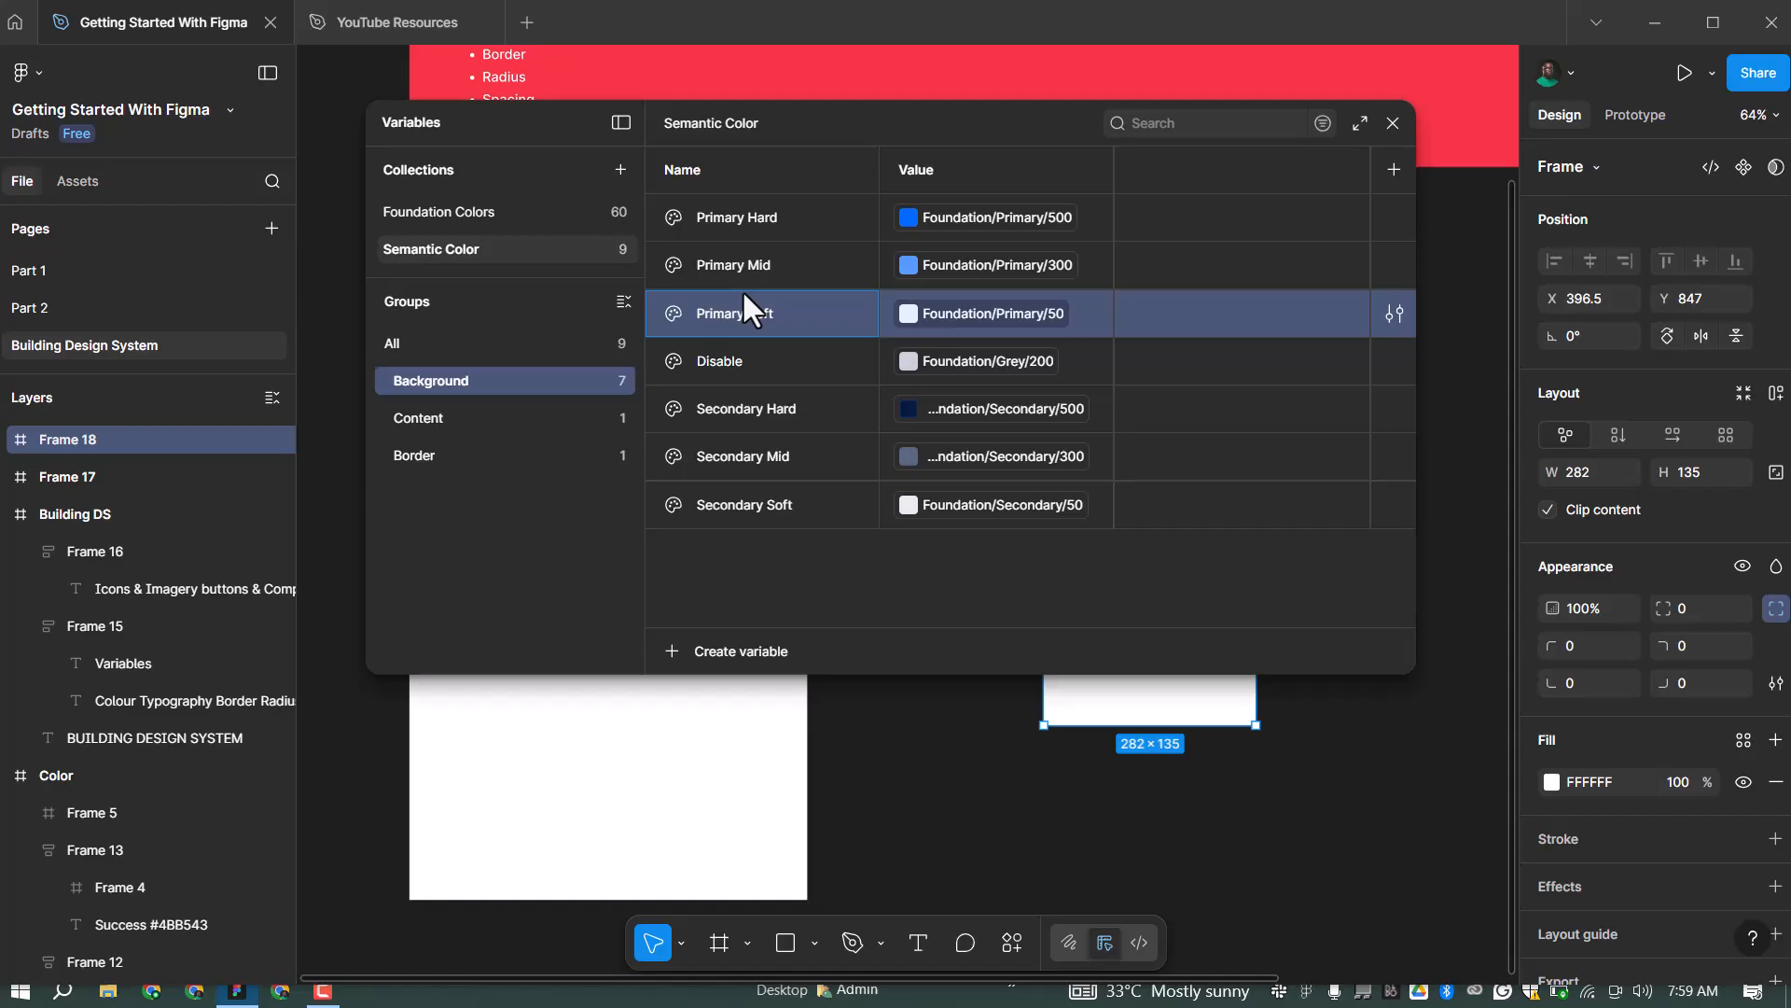
click(874, 577)
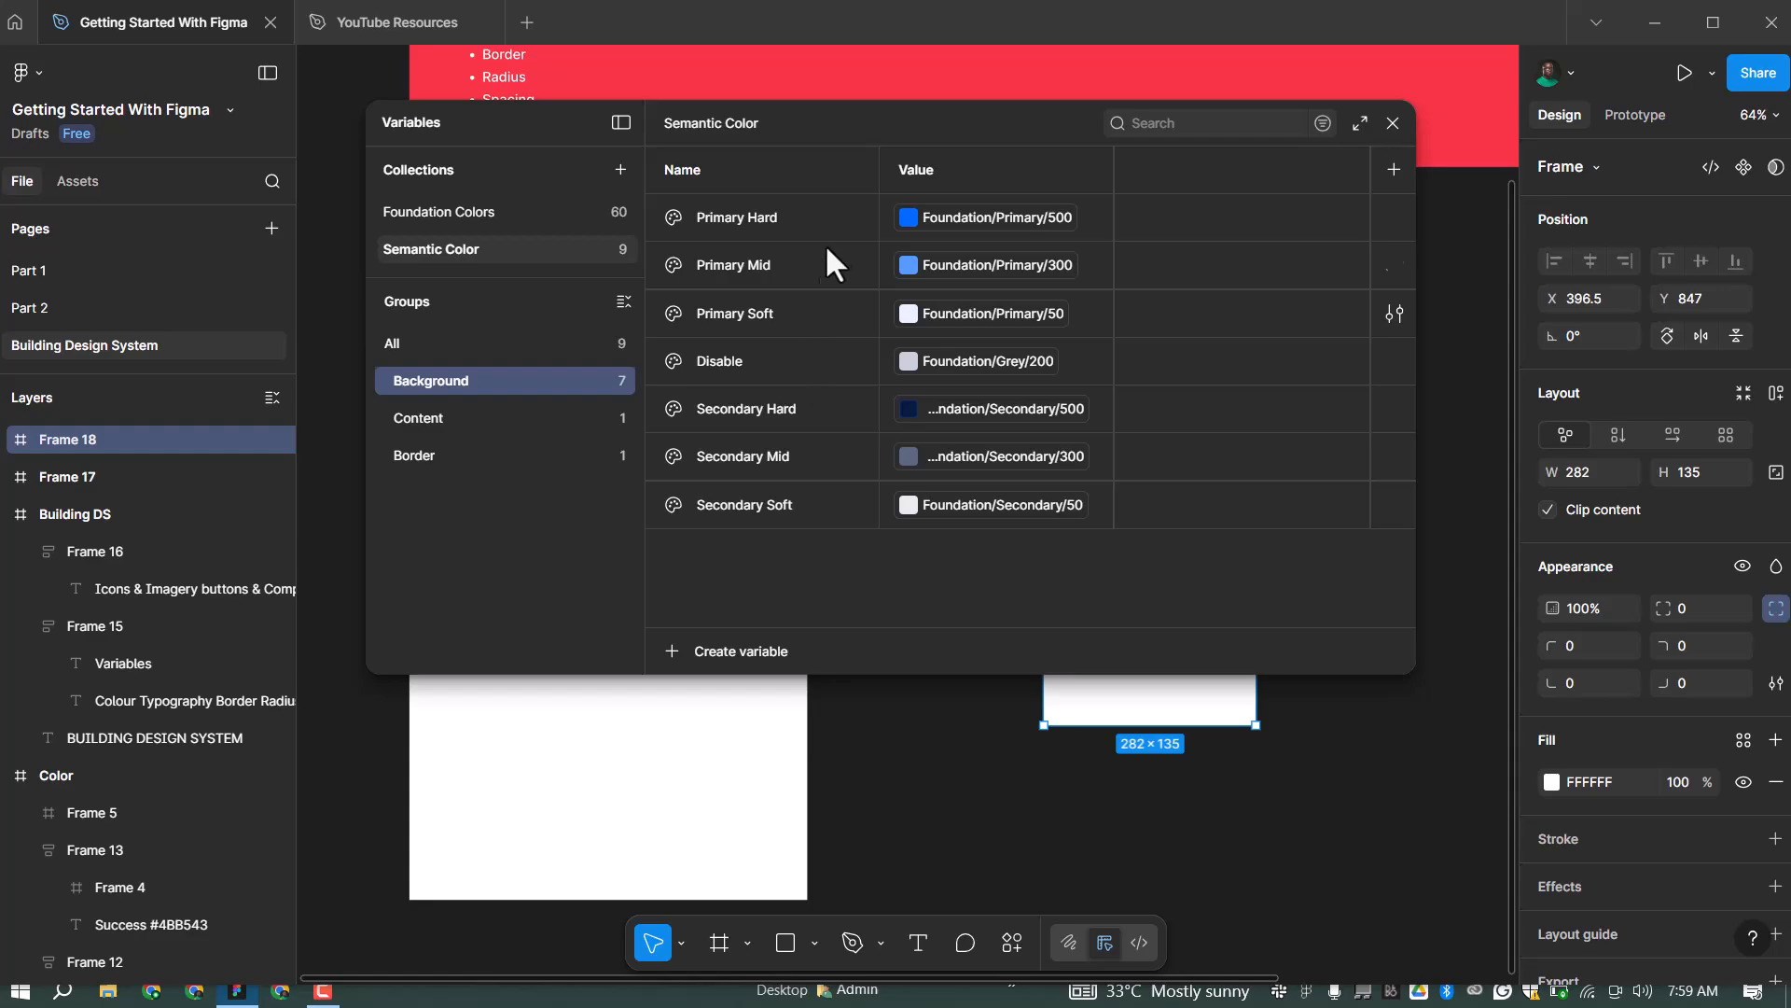
Duplicate the Secondary Soft variable, rename the copy Warning Hard, and link its value to Foundation/Warning/500
right_click(765, 505)
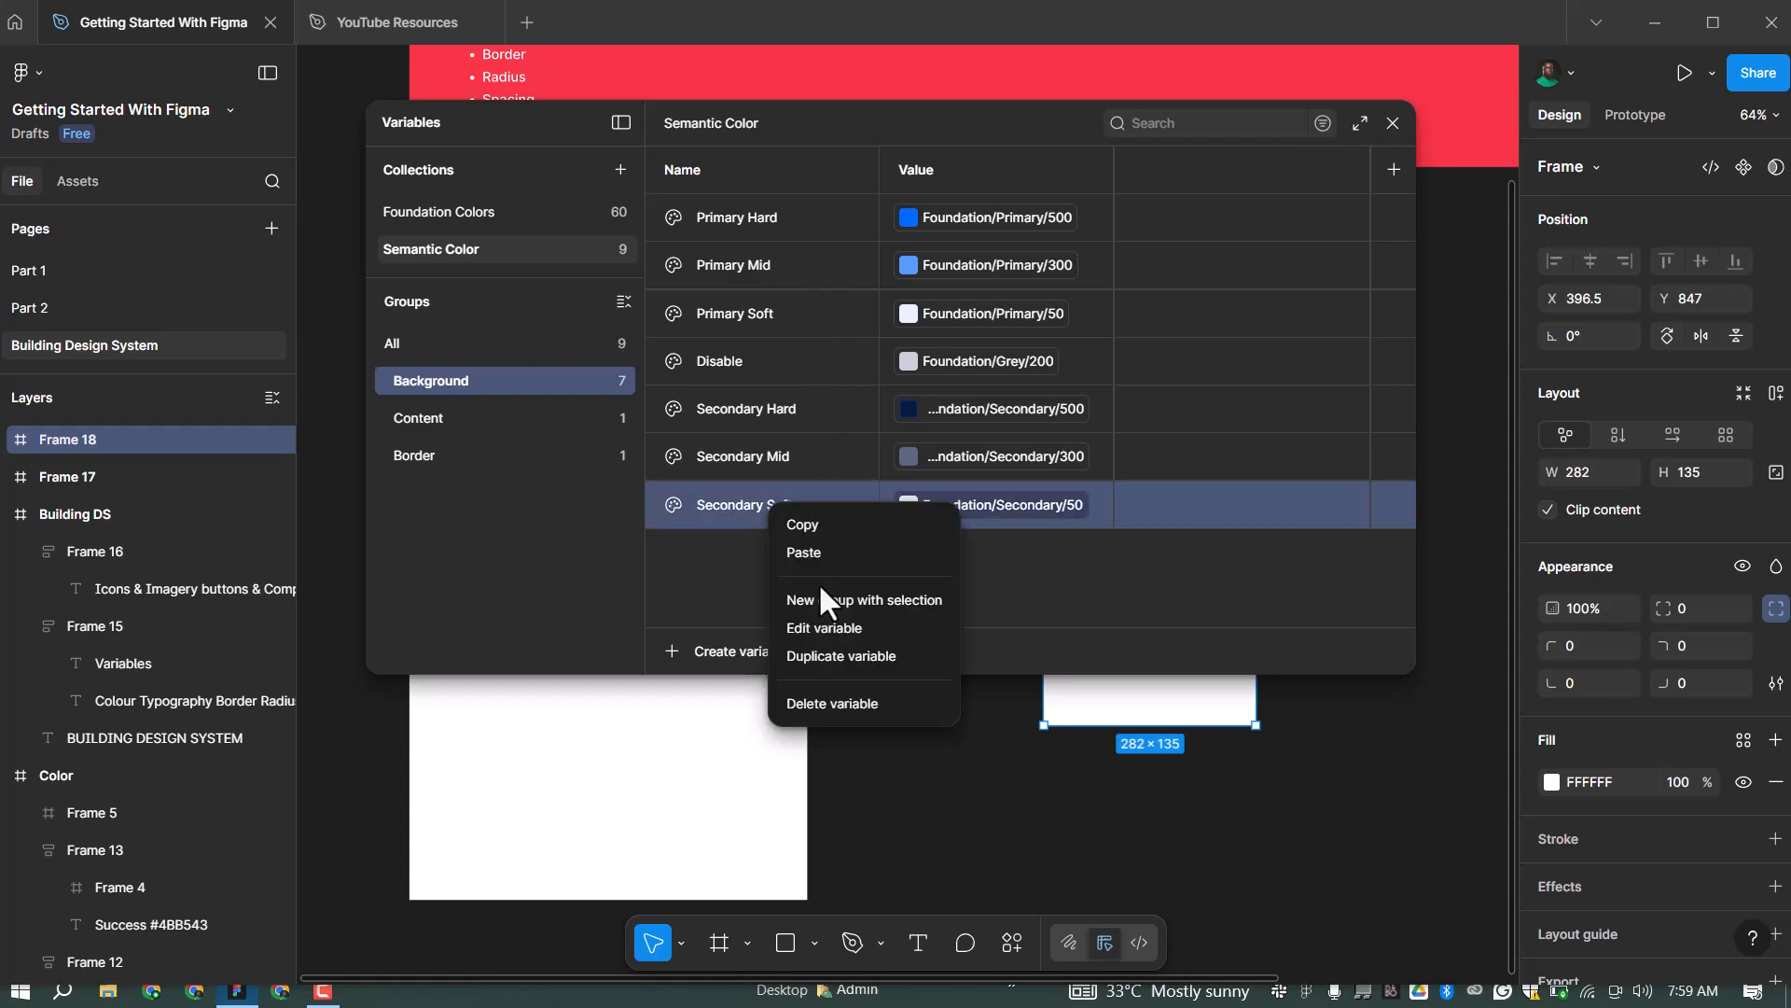
click(804, 656)
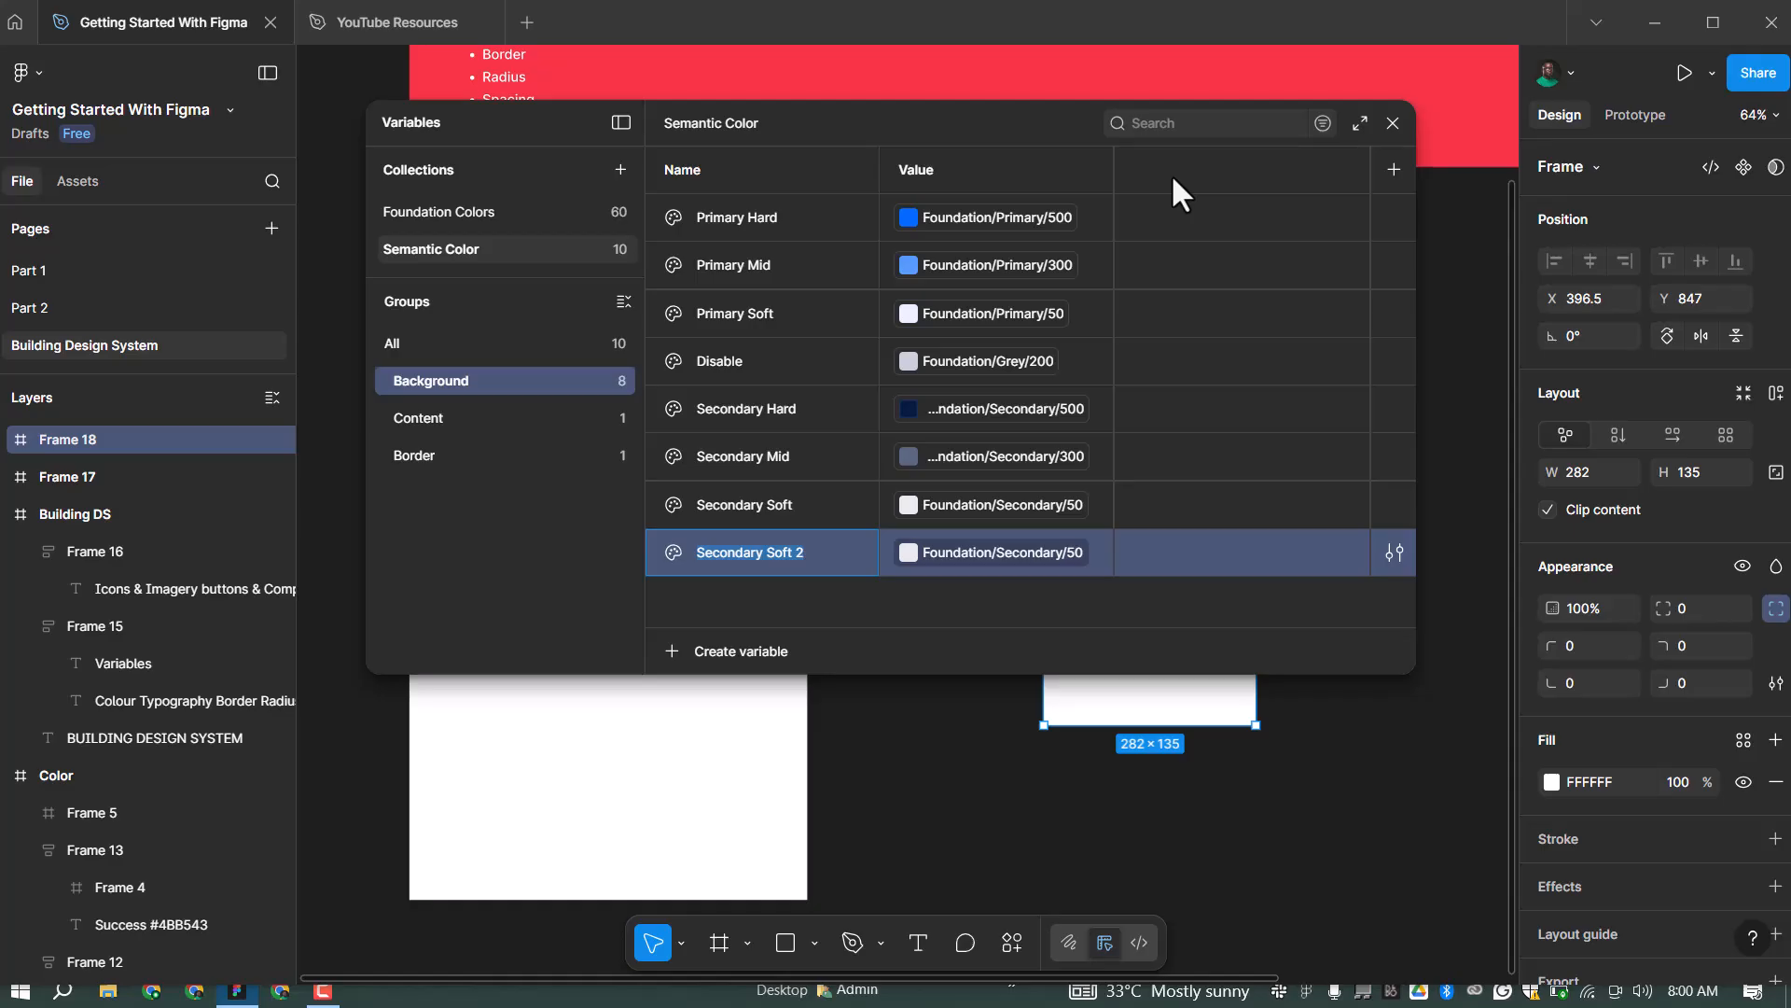
text(Warning Hard)
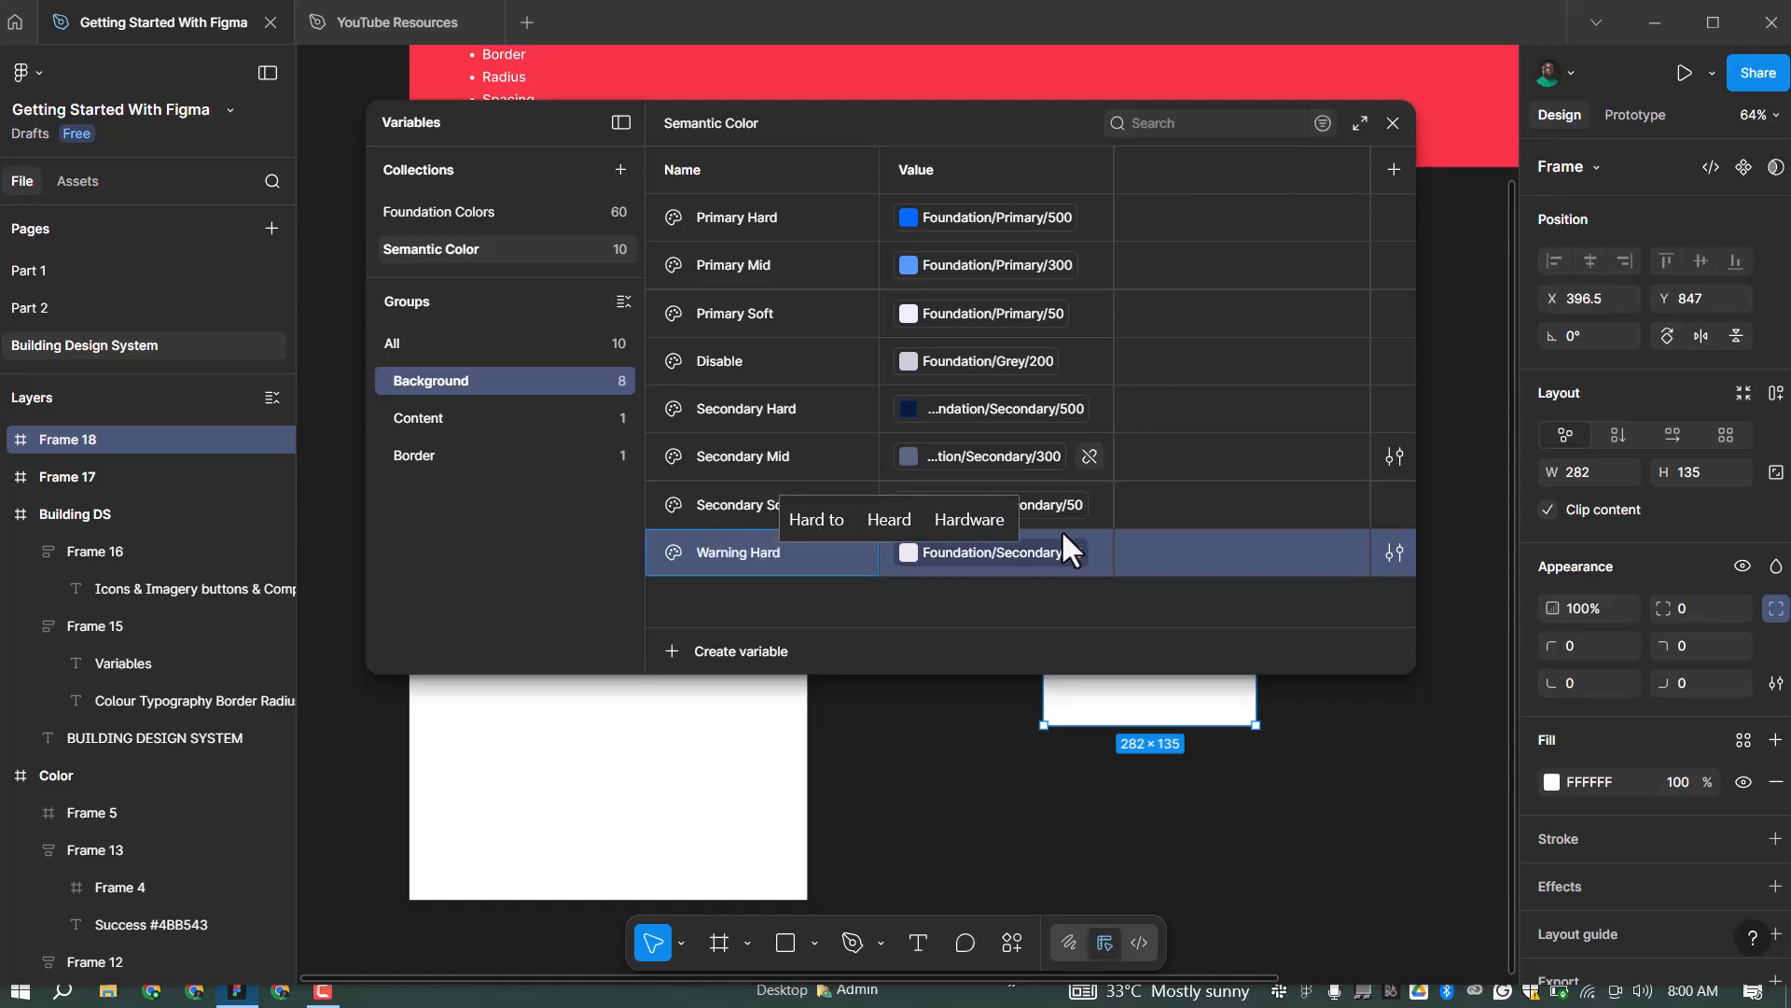
click(1052, 555)
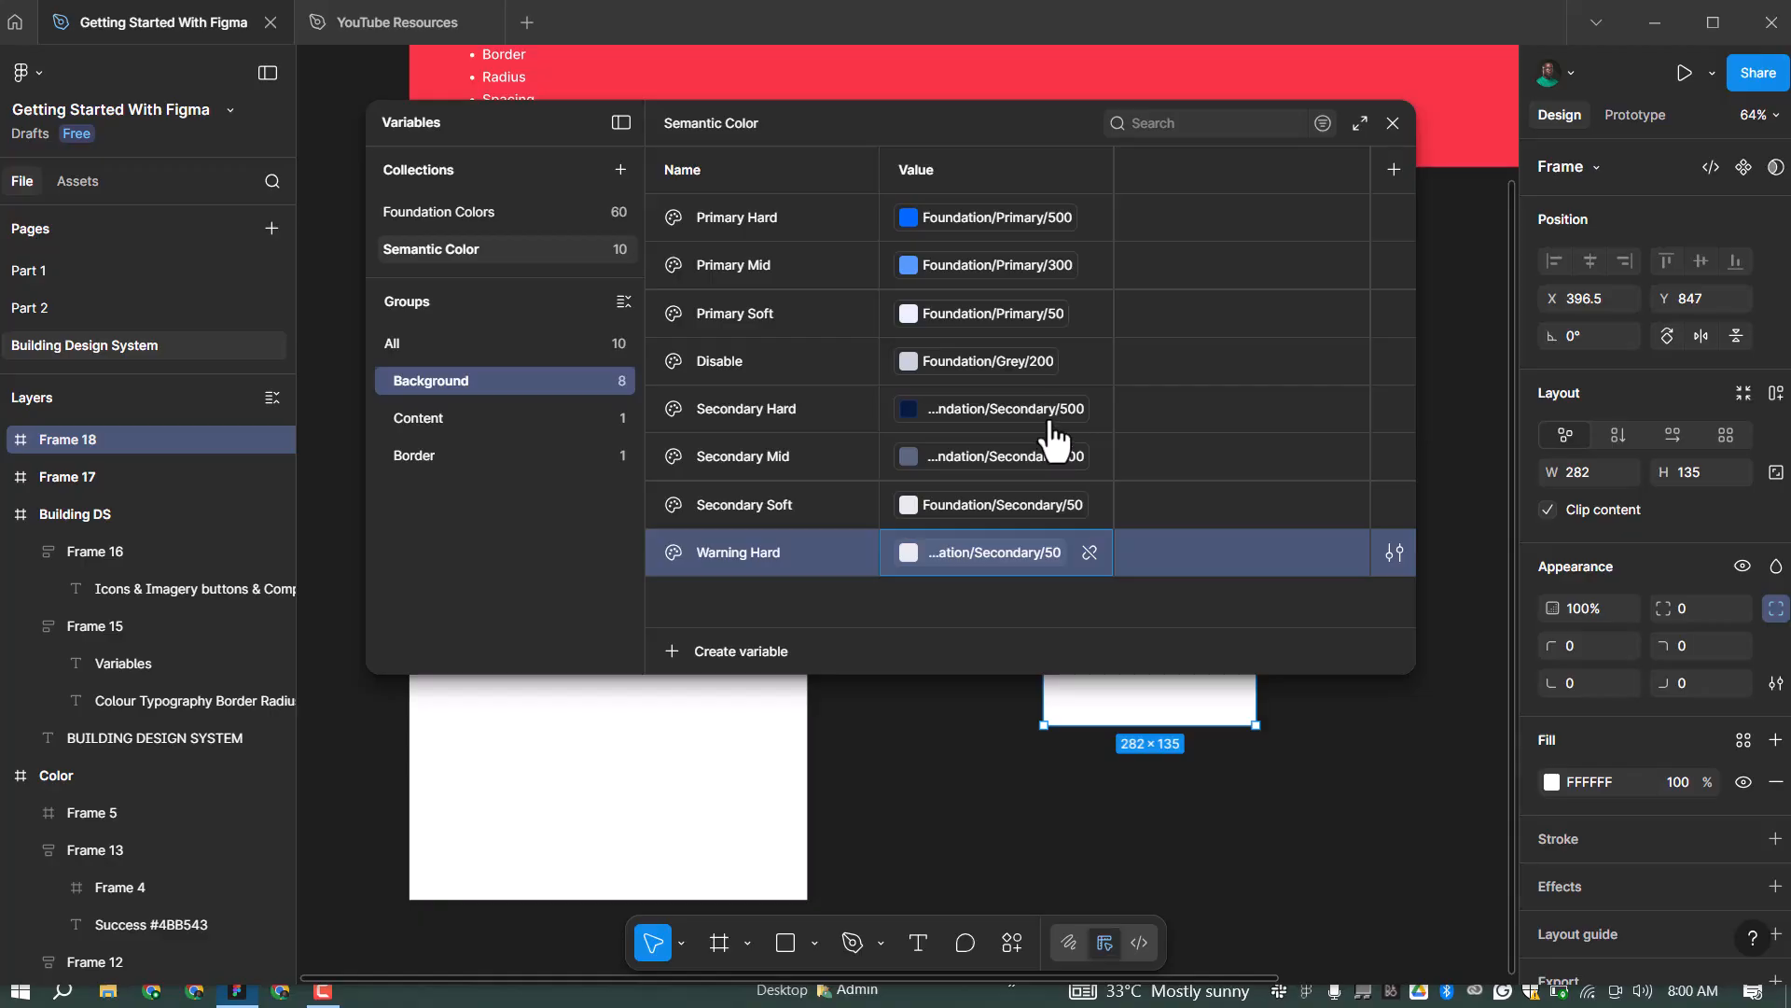
scroll(1052, 727, down, 3)
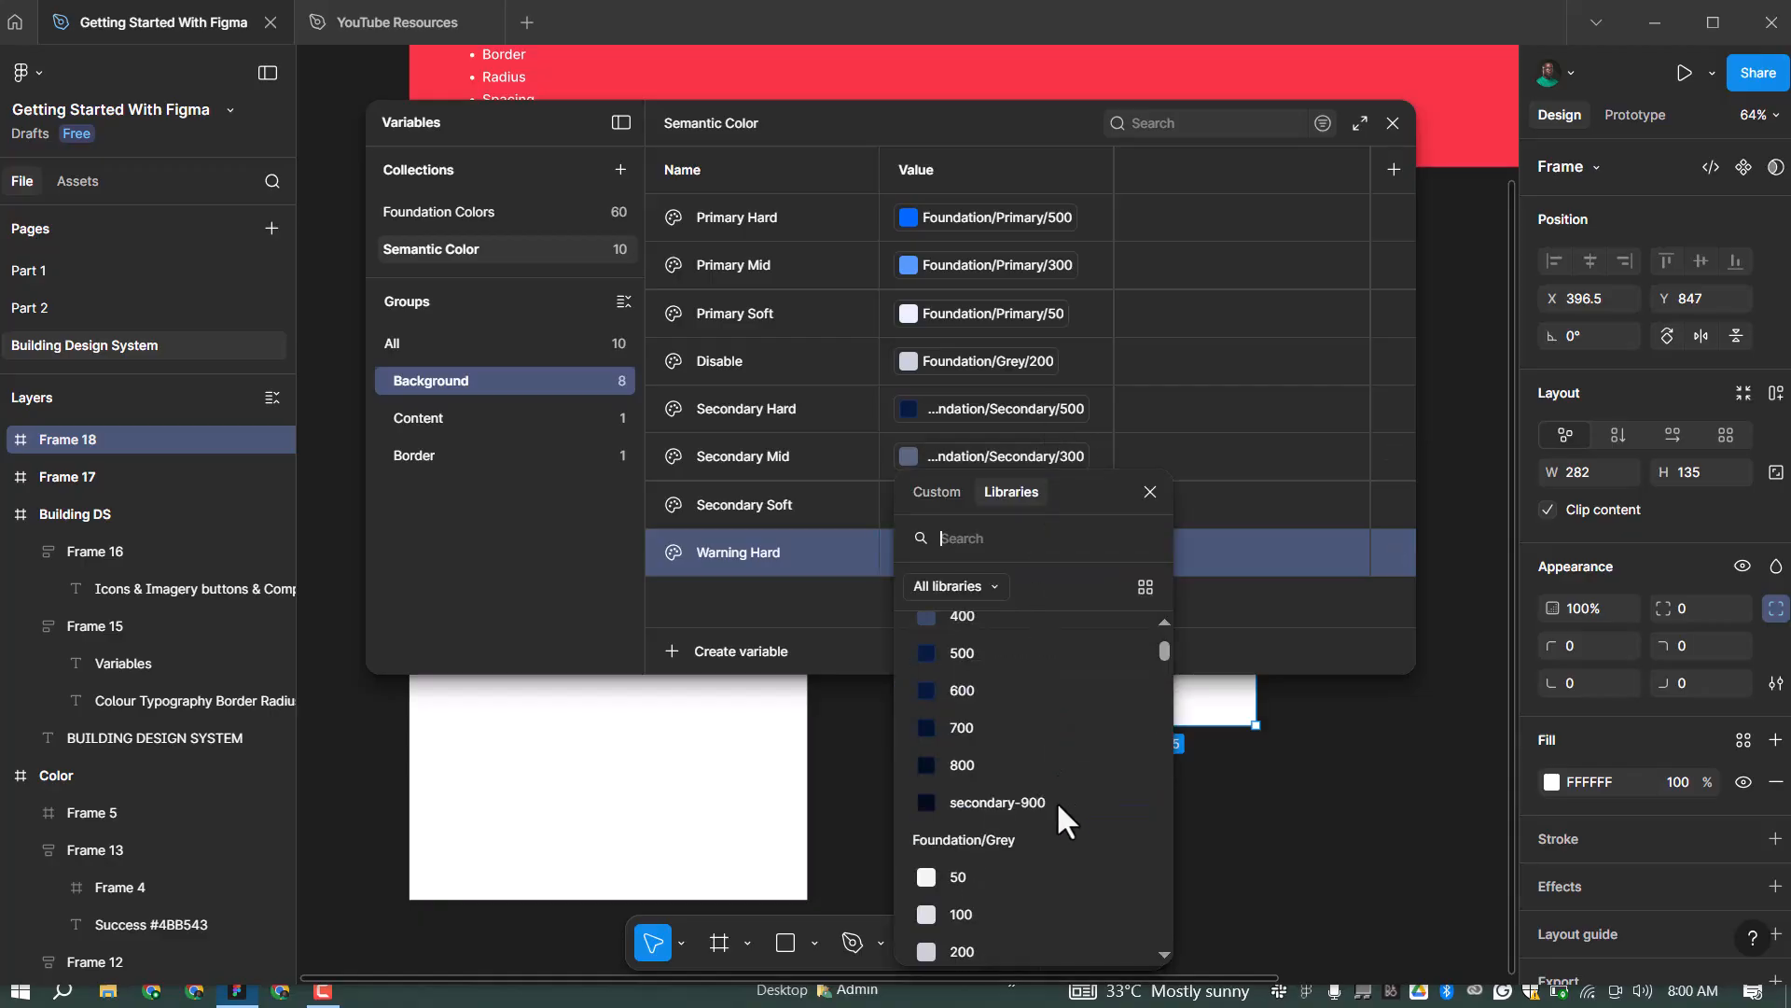
scroll(1050, 808, down, 5)
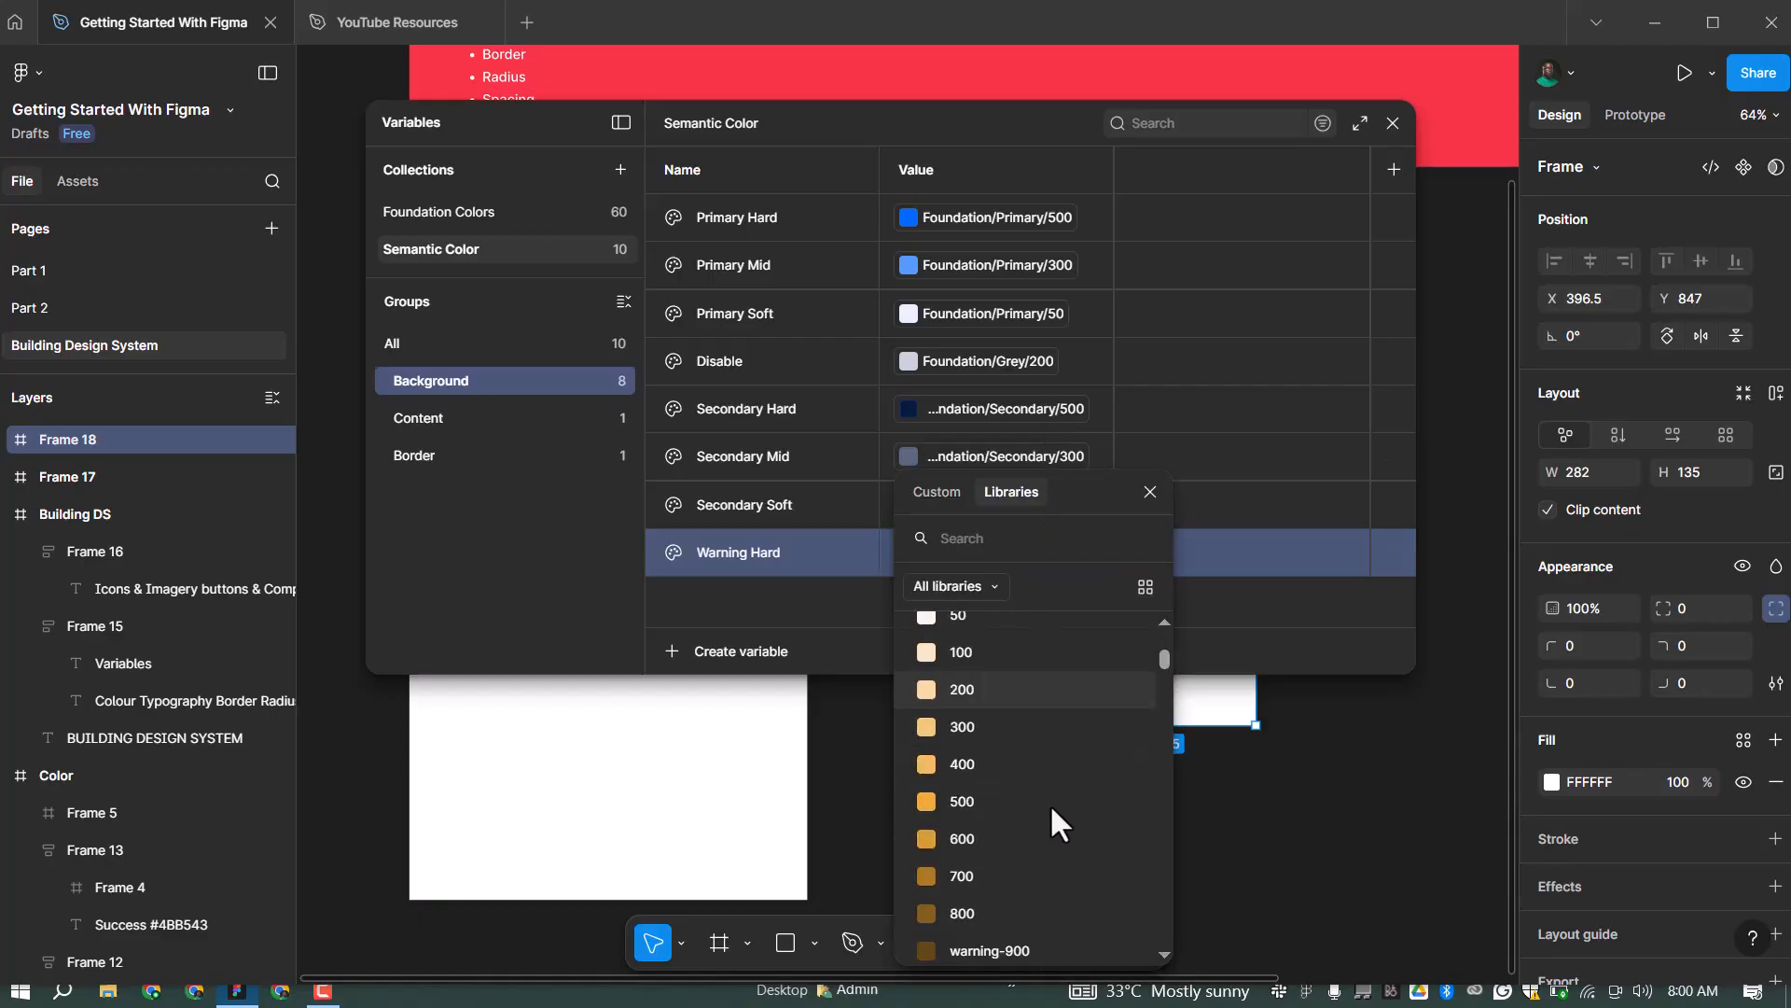
click(982, 771)
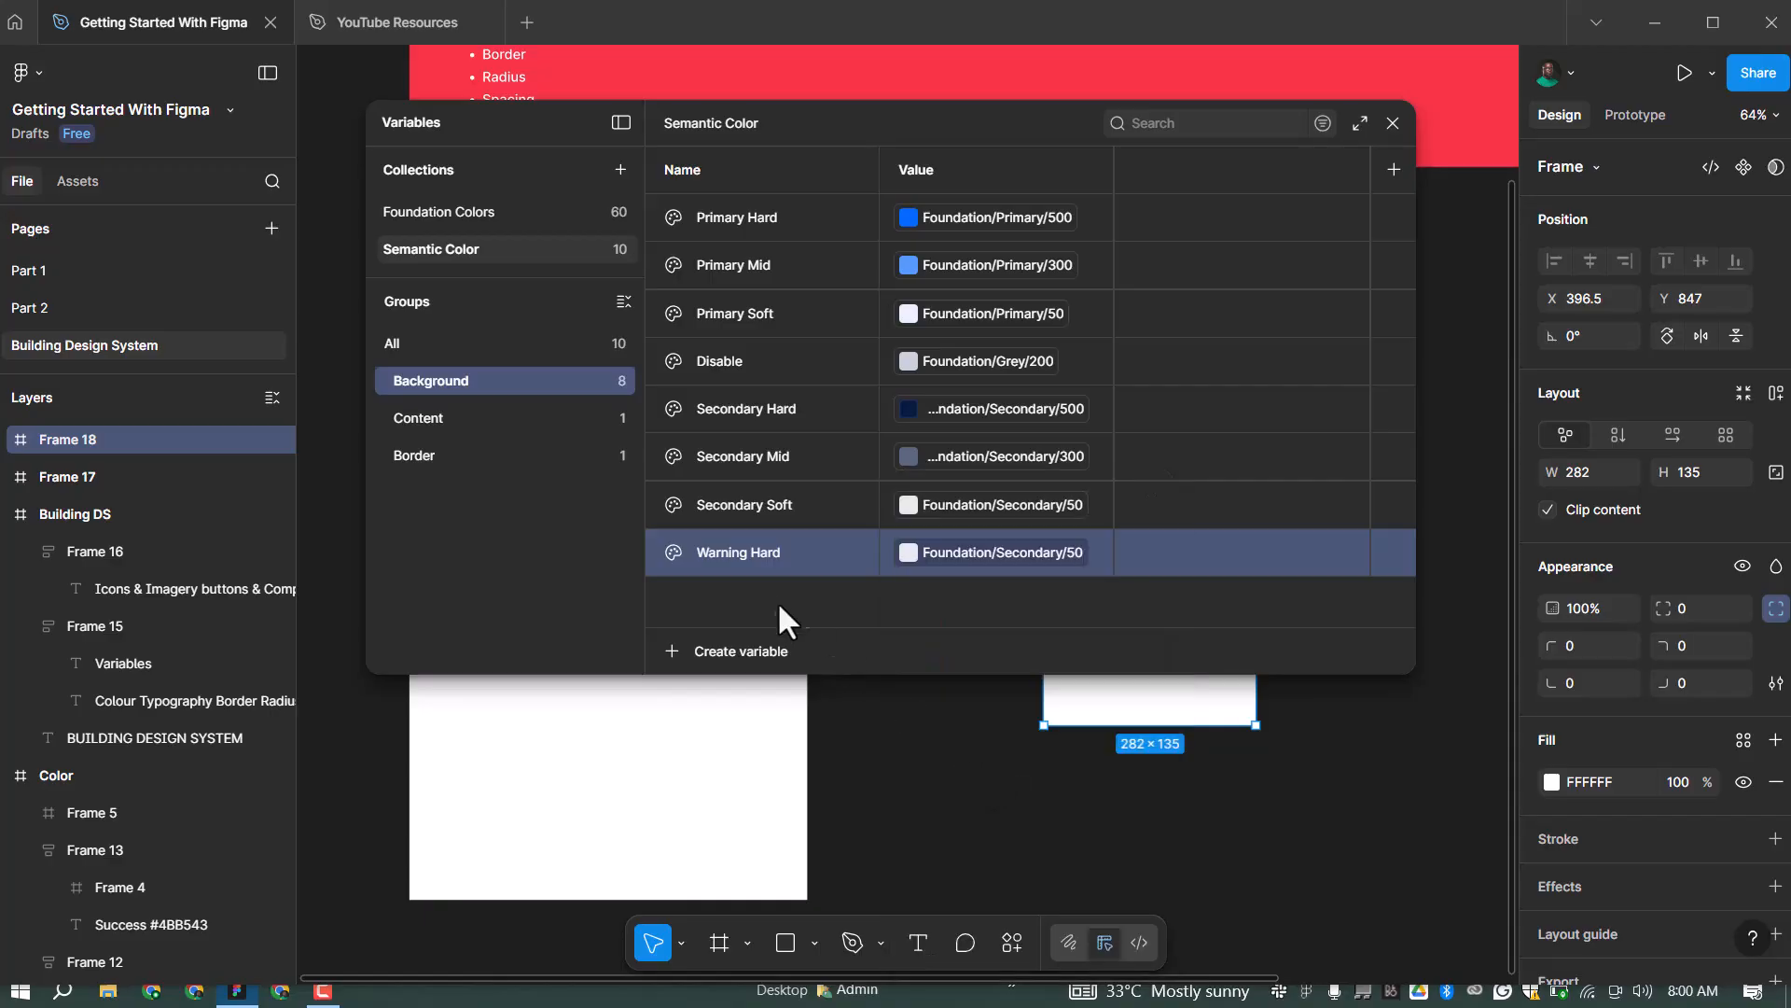
Duplicate the Warning Hard variable, rename the copy Warning Mid, and link its value to Foundation/Warning/300
right_click(759, 550)
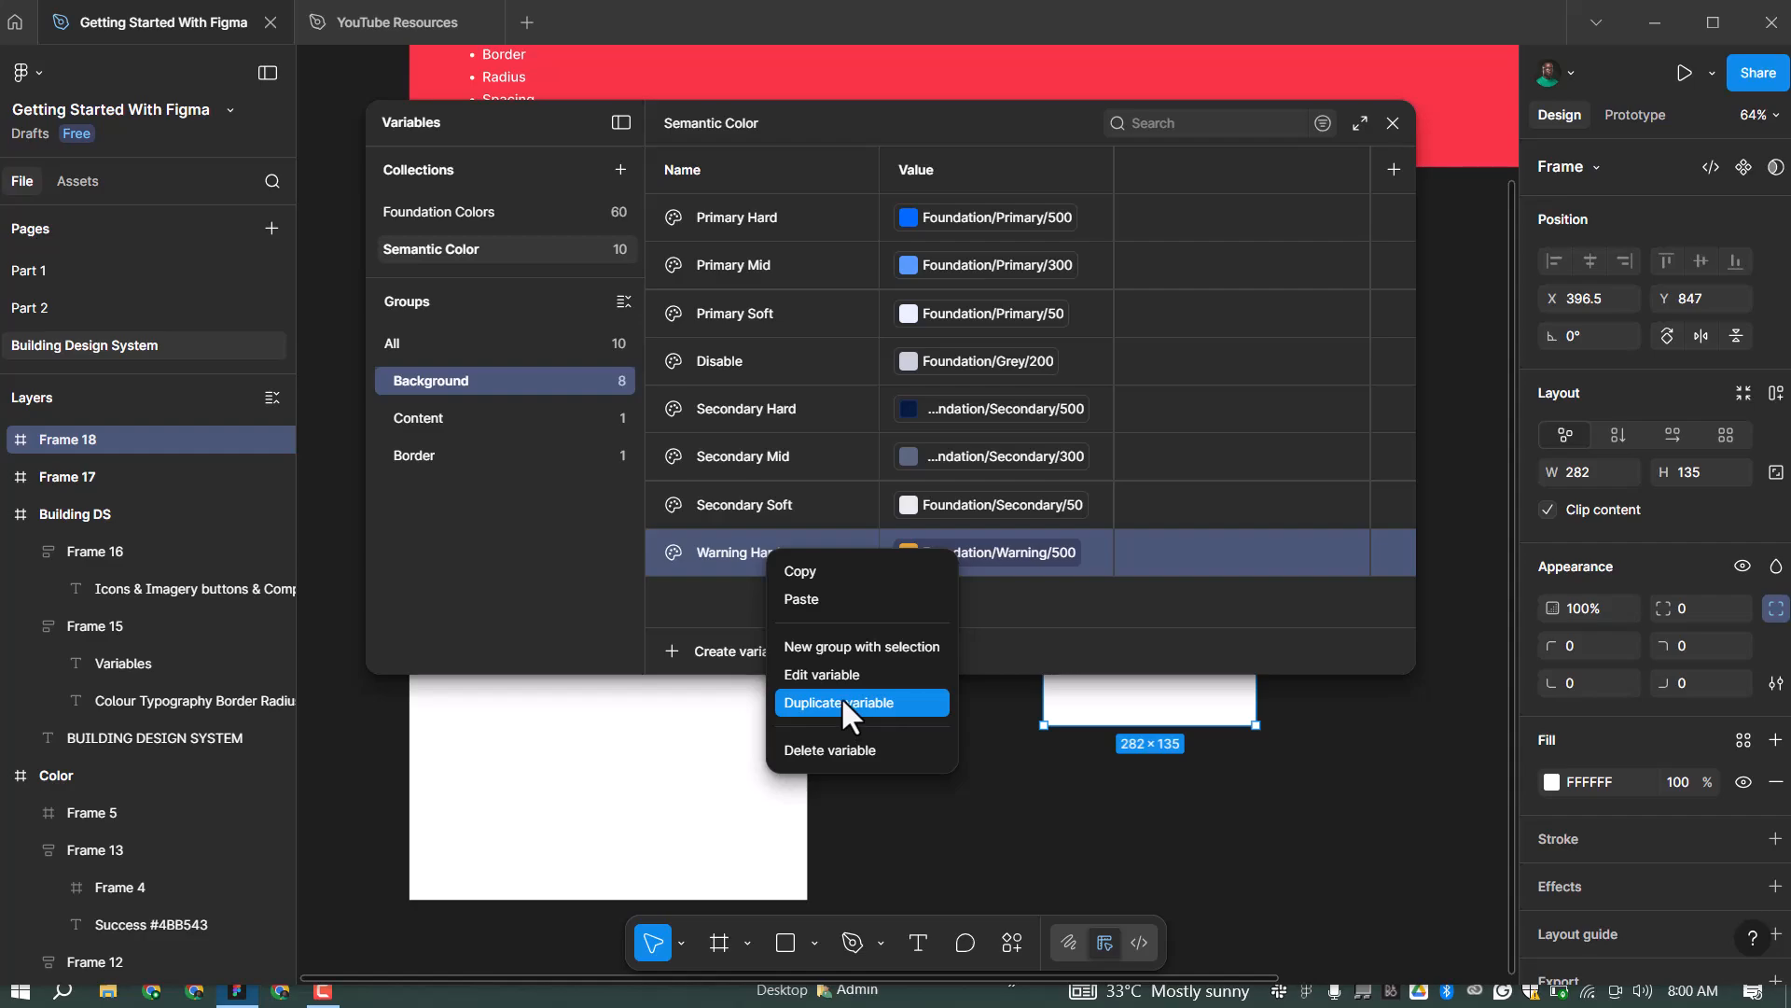
click(763, 583)
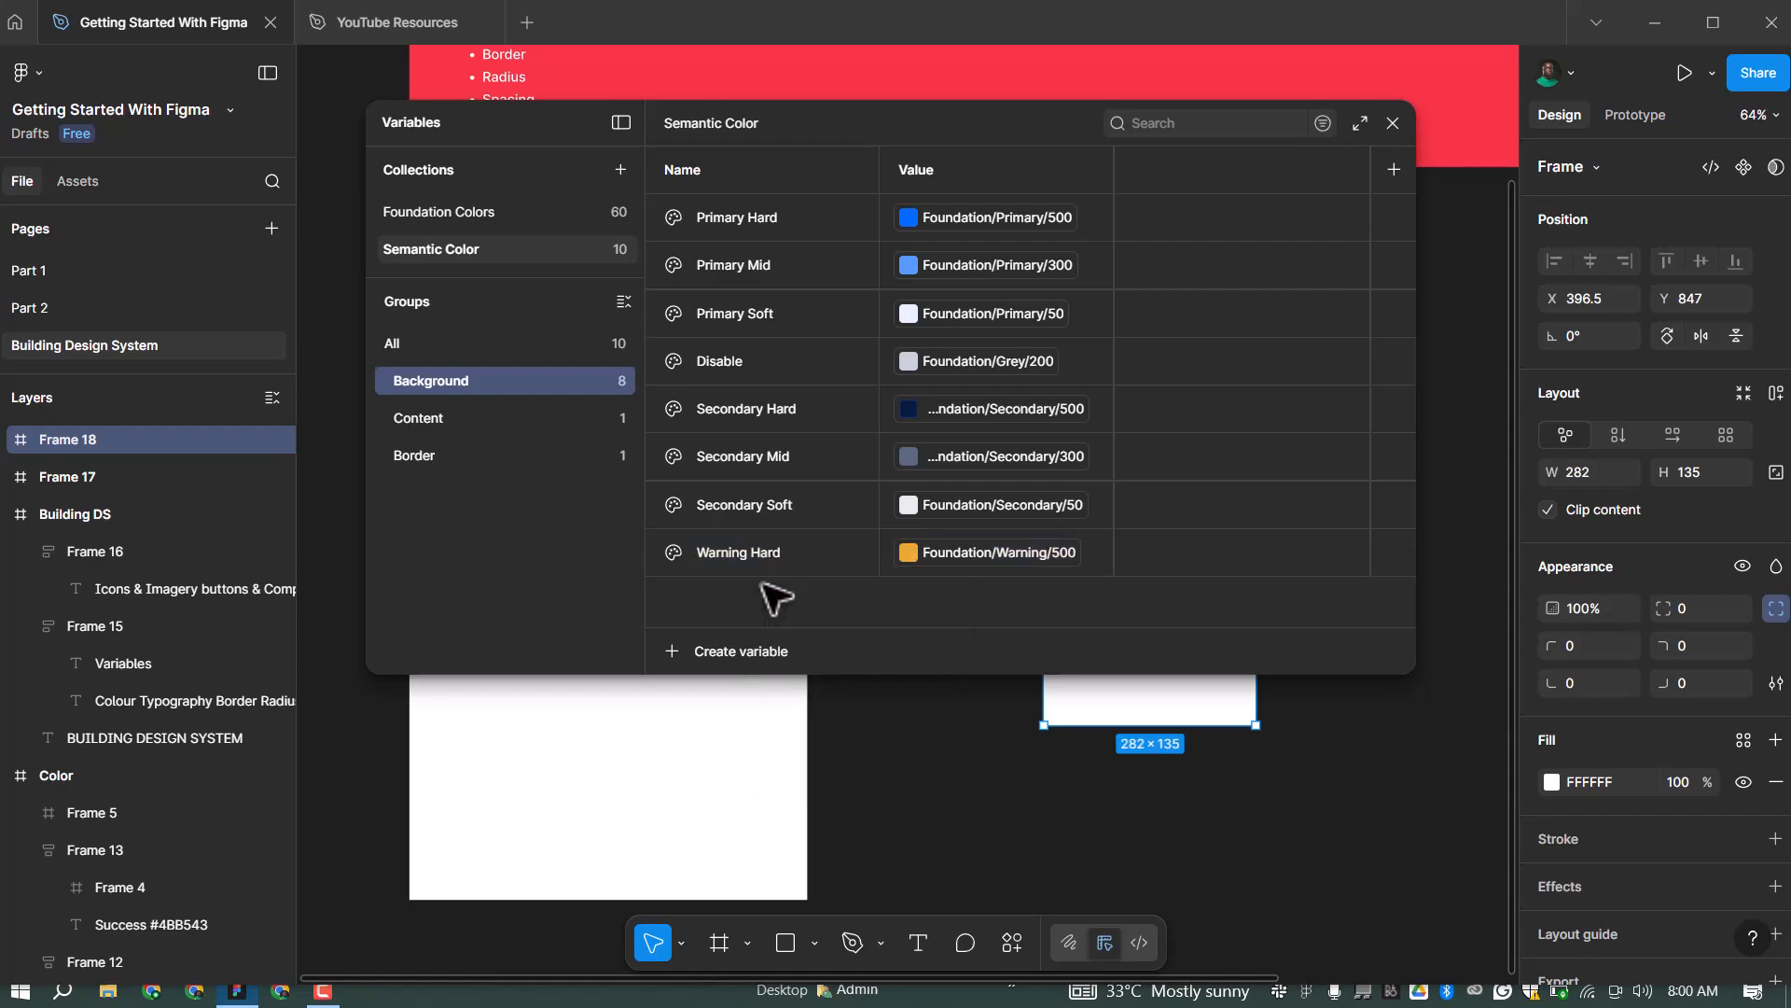
key(Right)
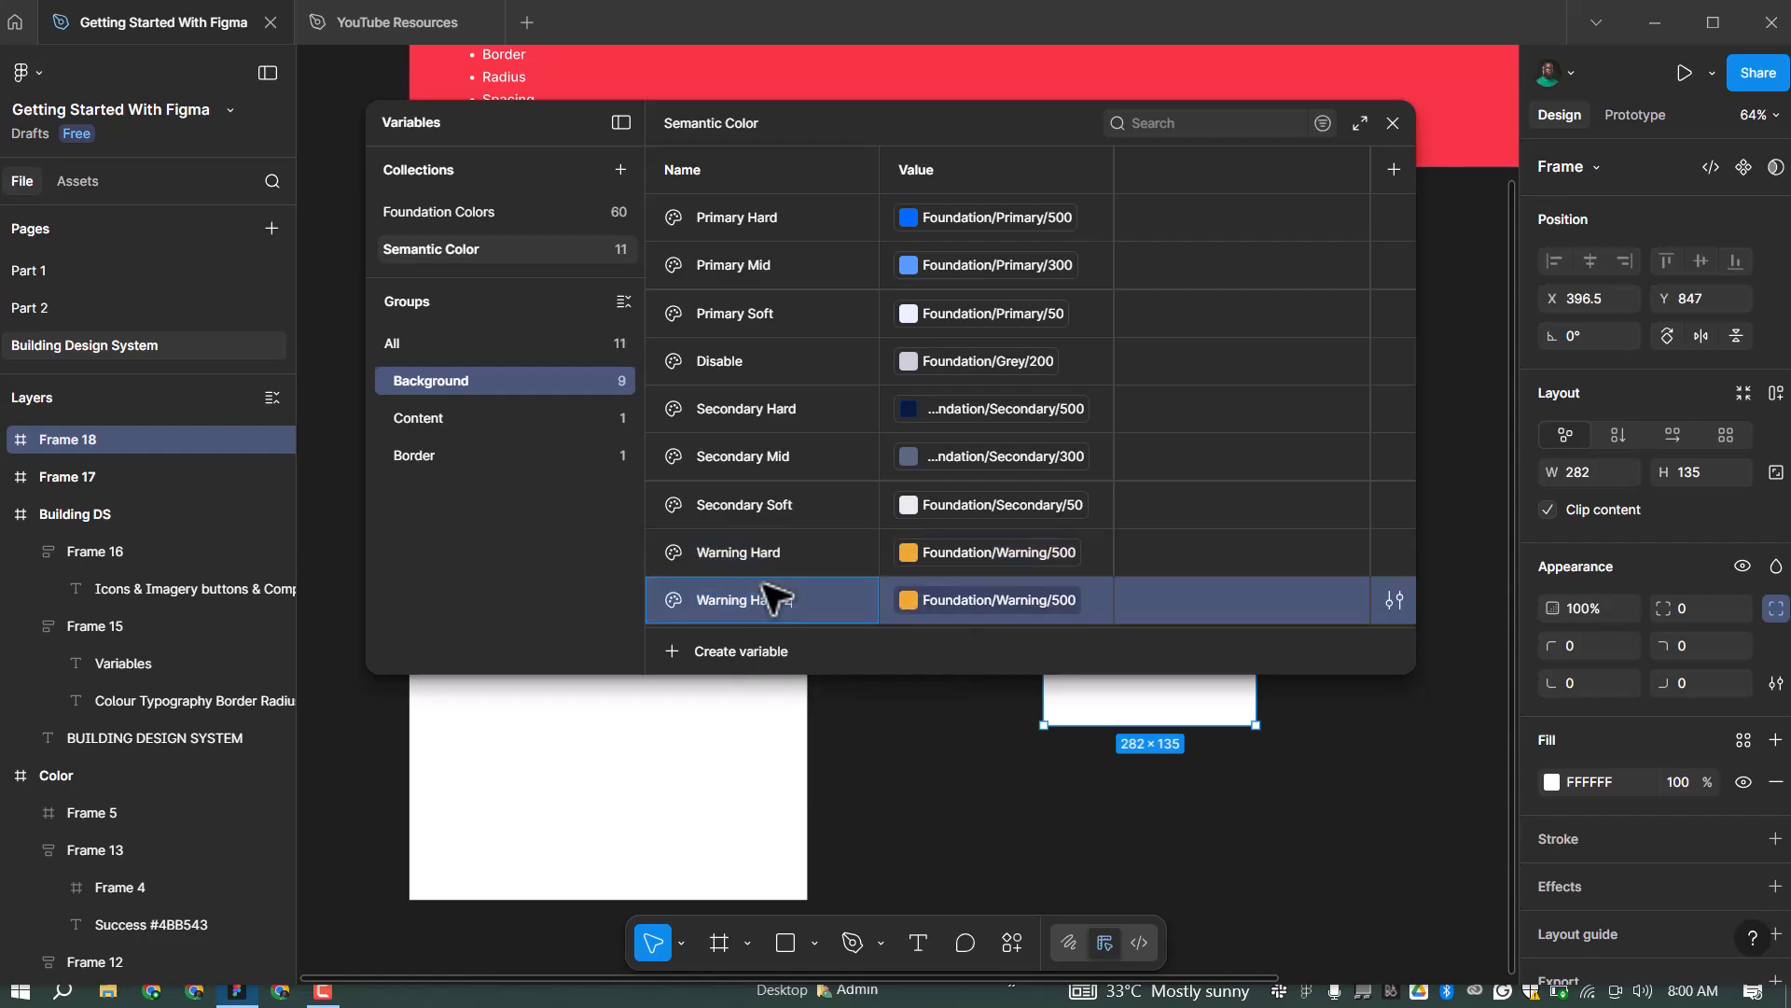
key(BackSpace)
key(BackSpace)
key(BackSpace)
key(BackSpace)
key(BackSpace)
key(BackSpace)
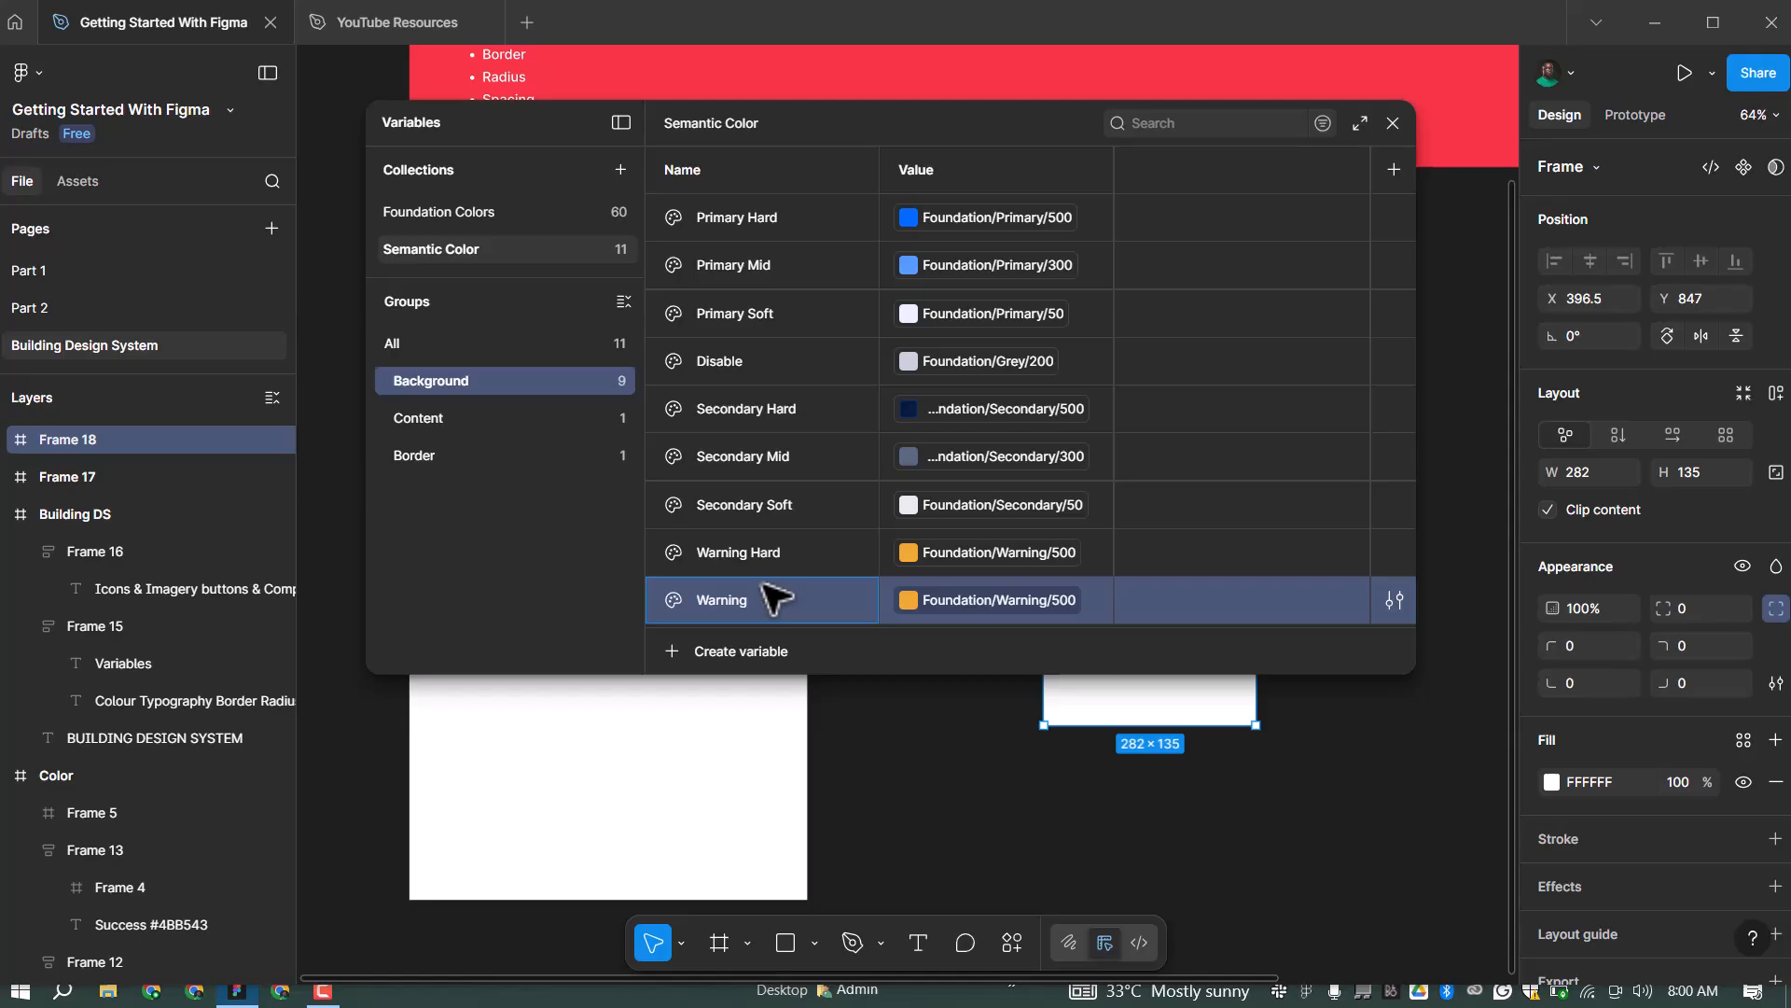
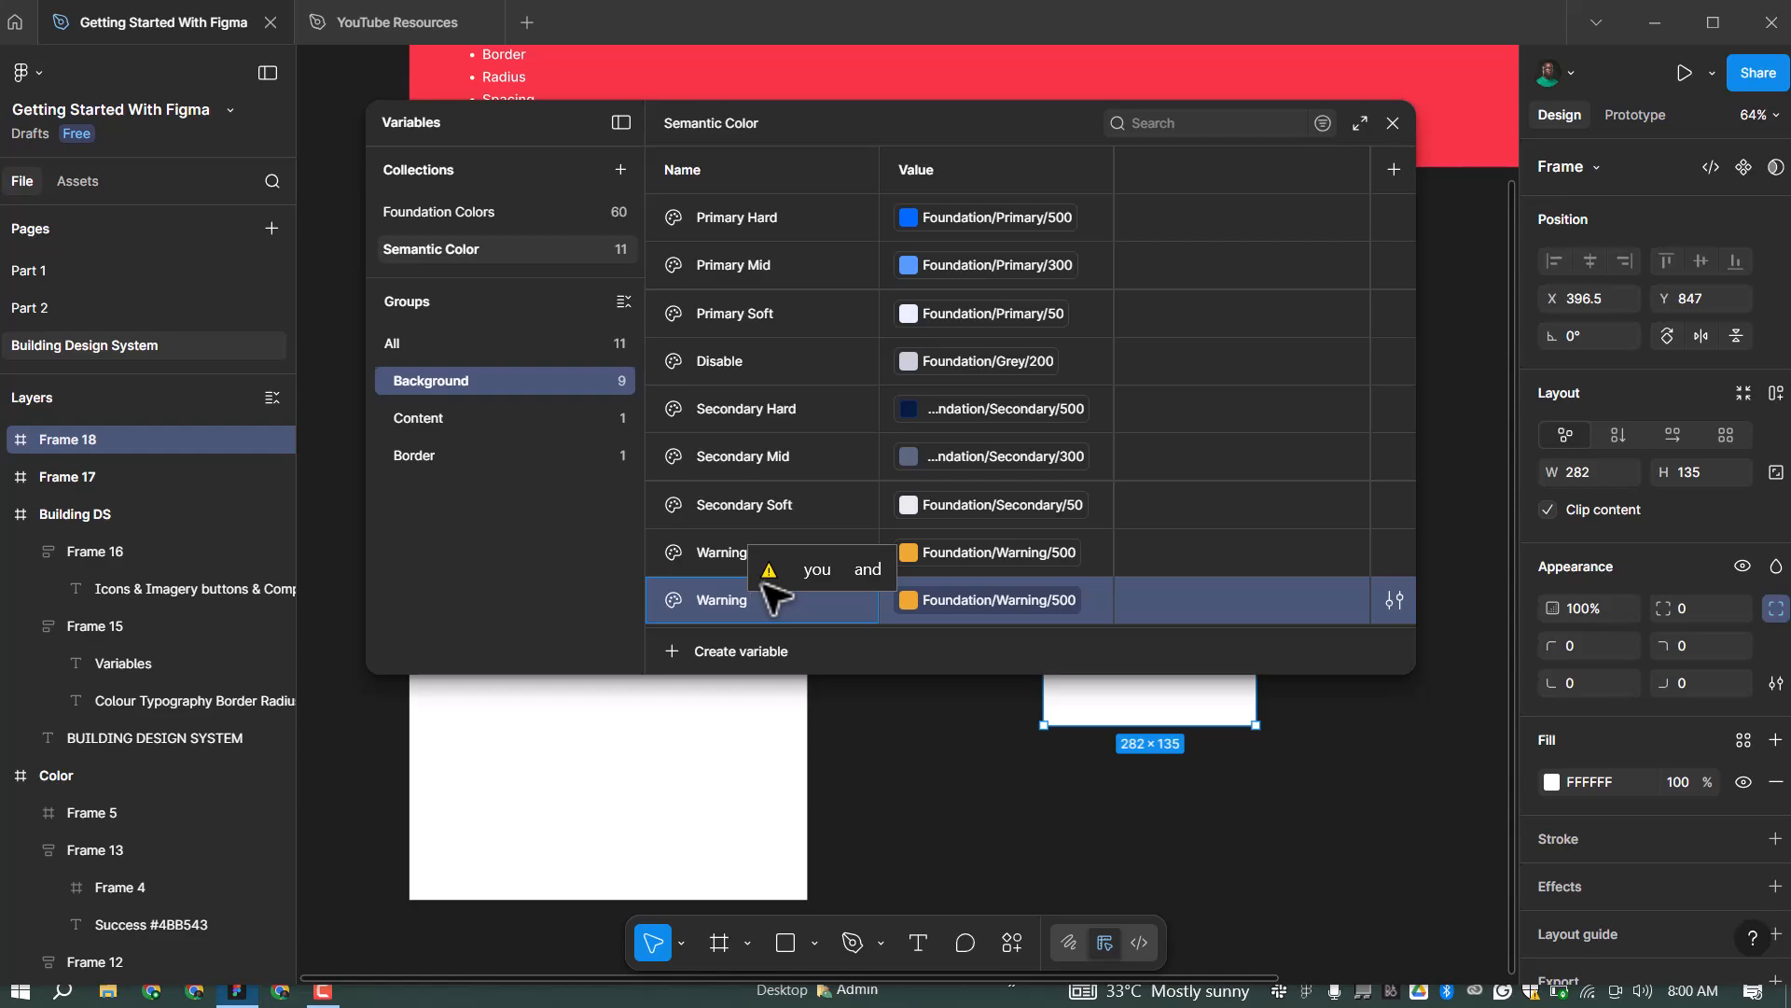
text(Mid)
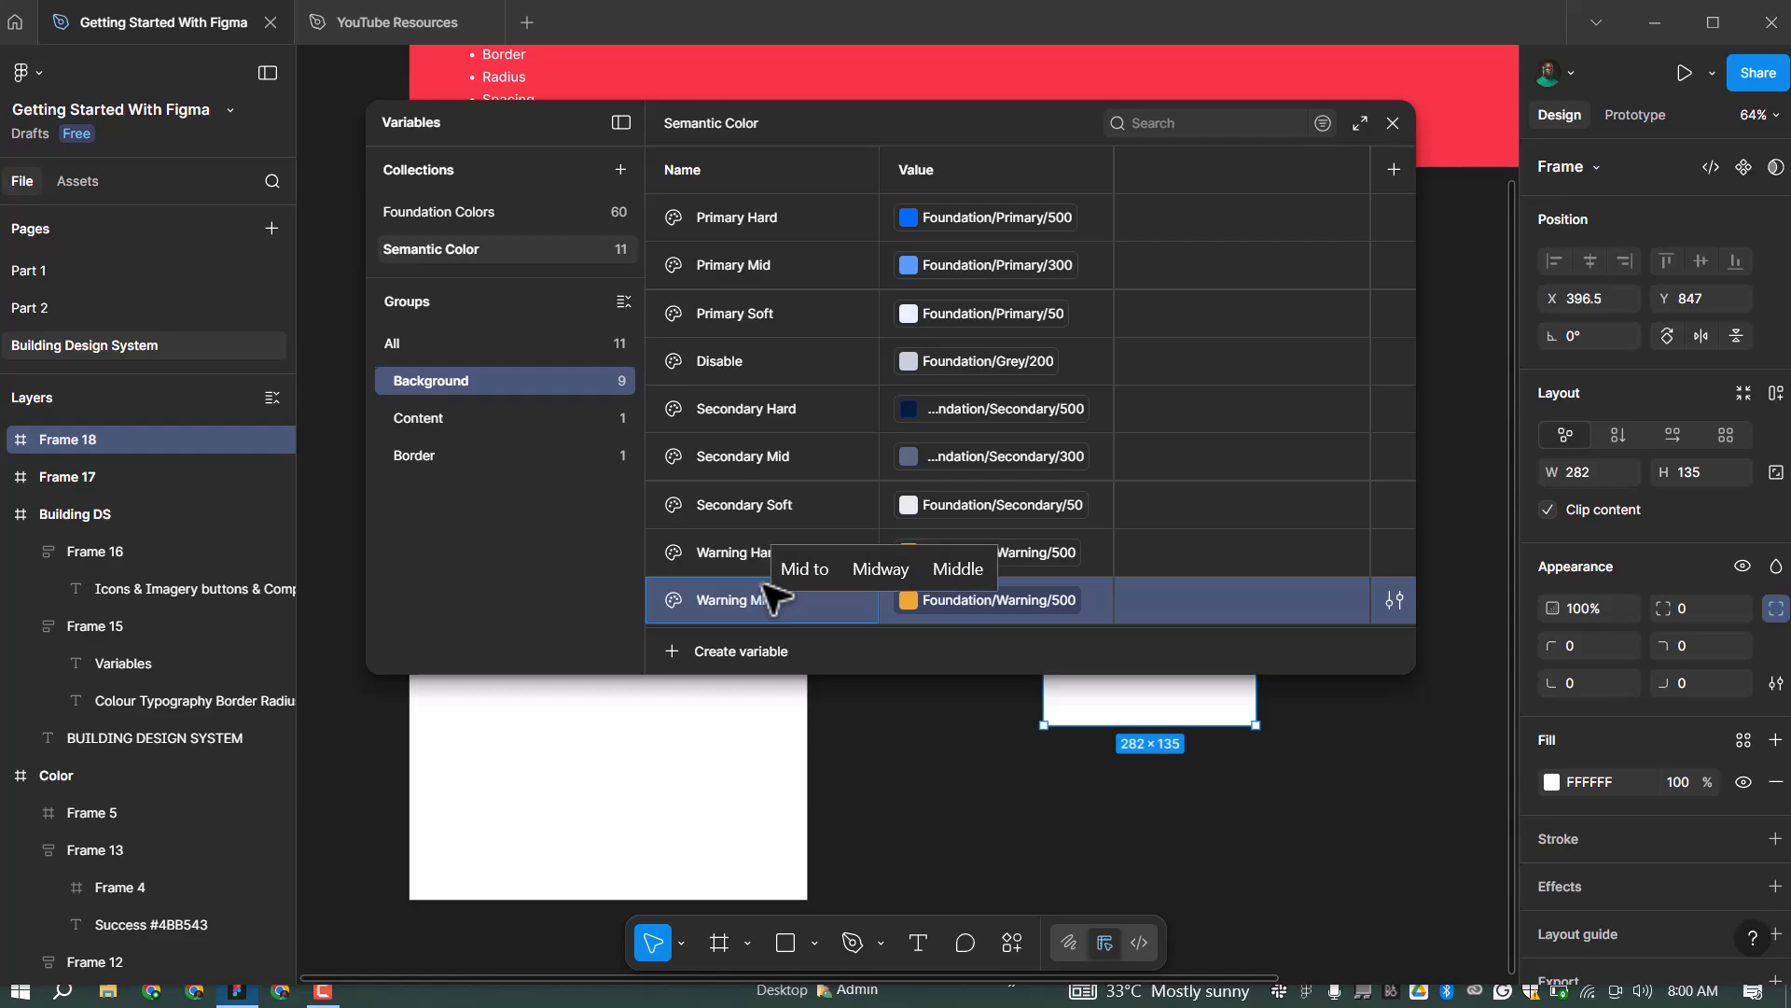
click(1039, 604)
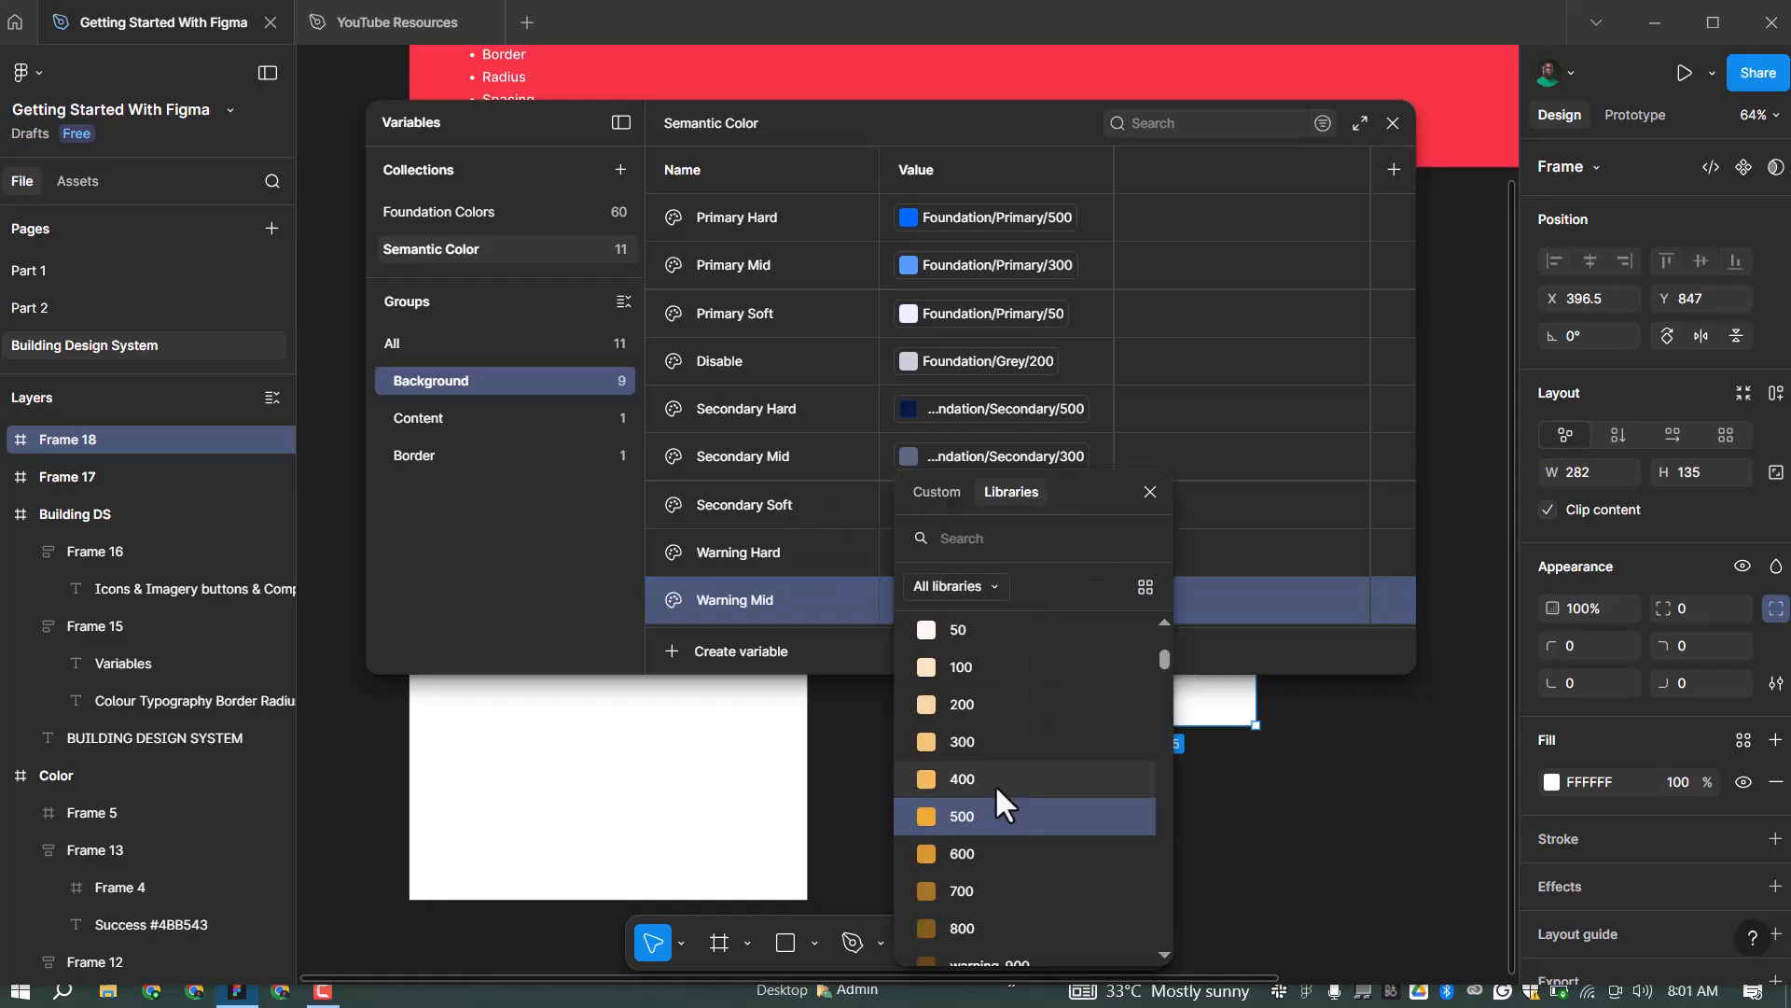
click(724, 610)
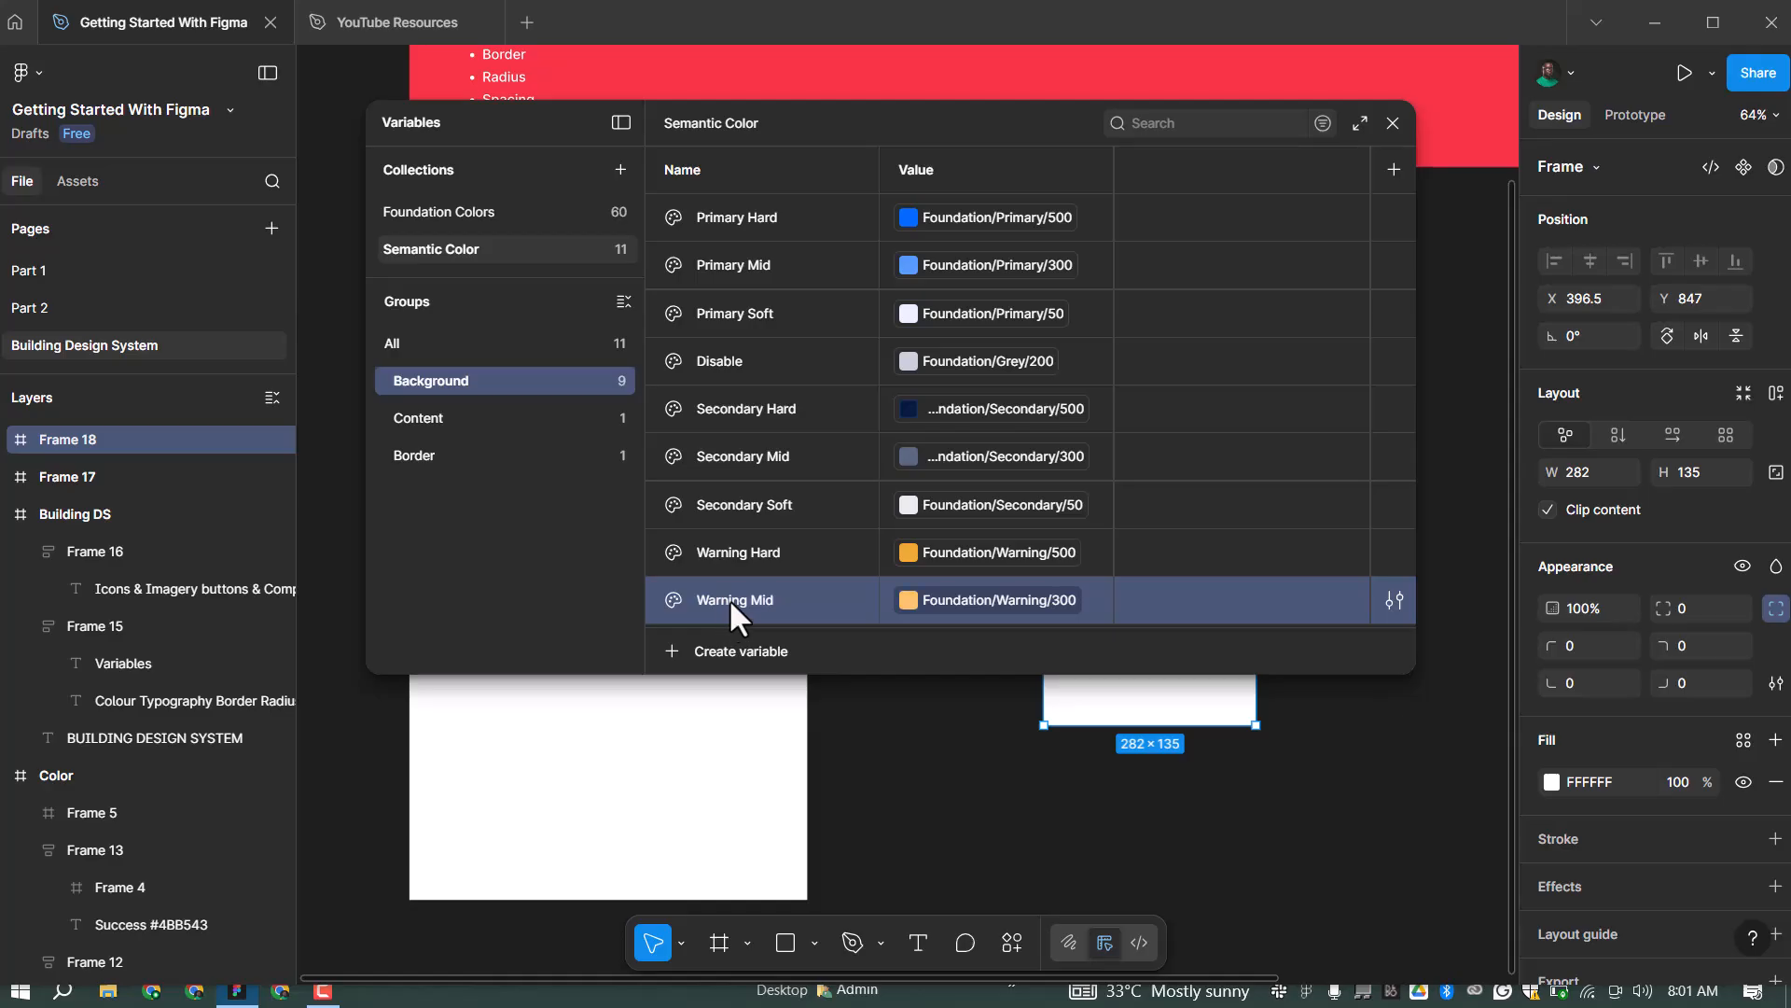
Duplicate the Warning Mid variable, rename the copy Warning Soft, and link its value to Foundation/Warning/50
right_click(733, 602)
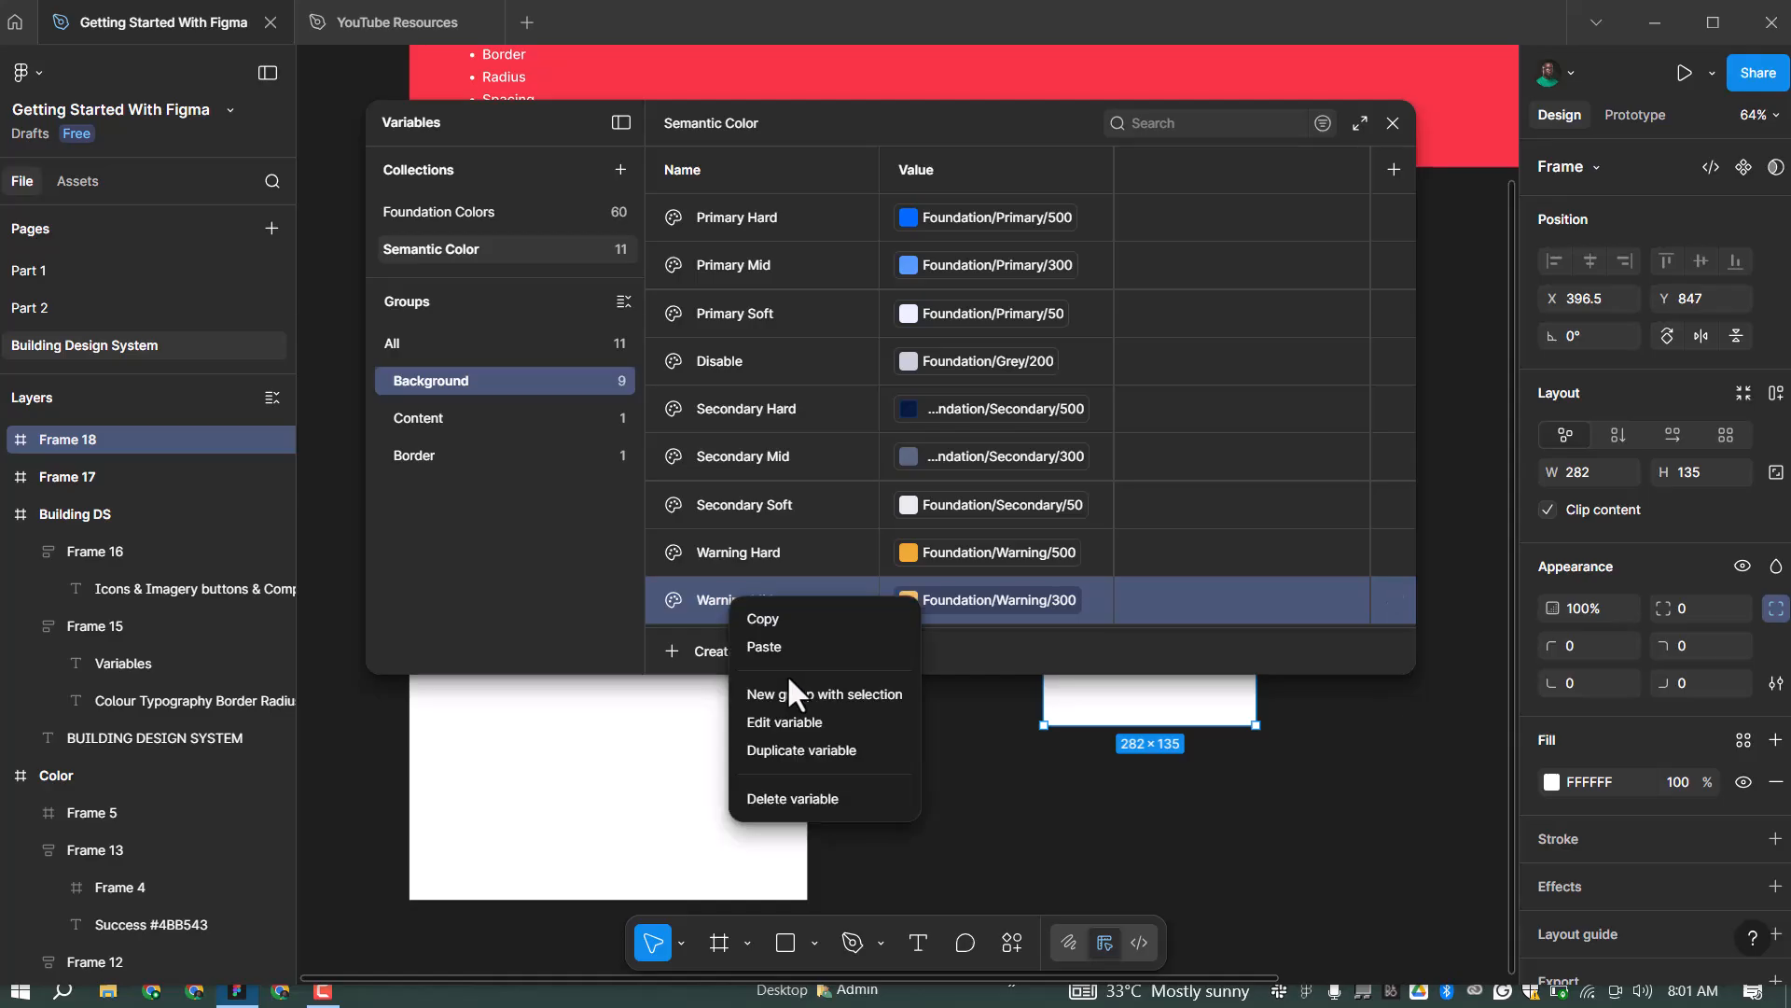
click(805, 732)
key(End)
key(BackSpace)
key(BackSpace)
key(BackSpace)
key(BackSpace)
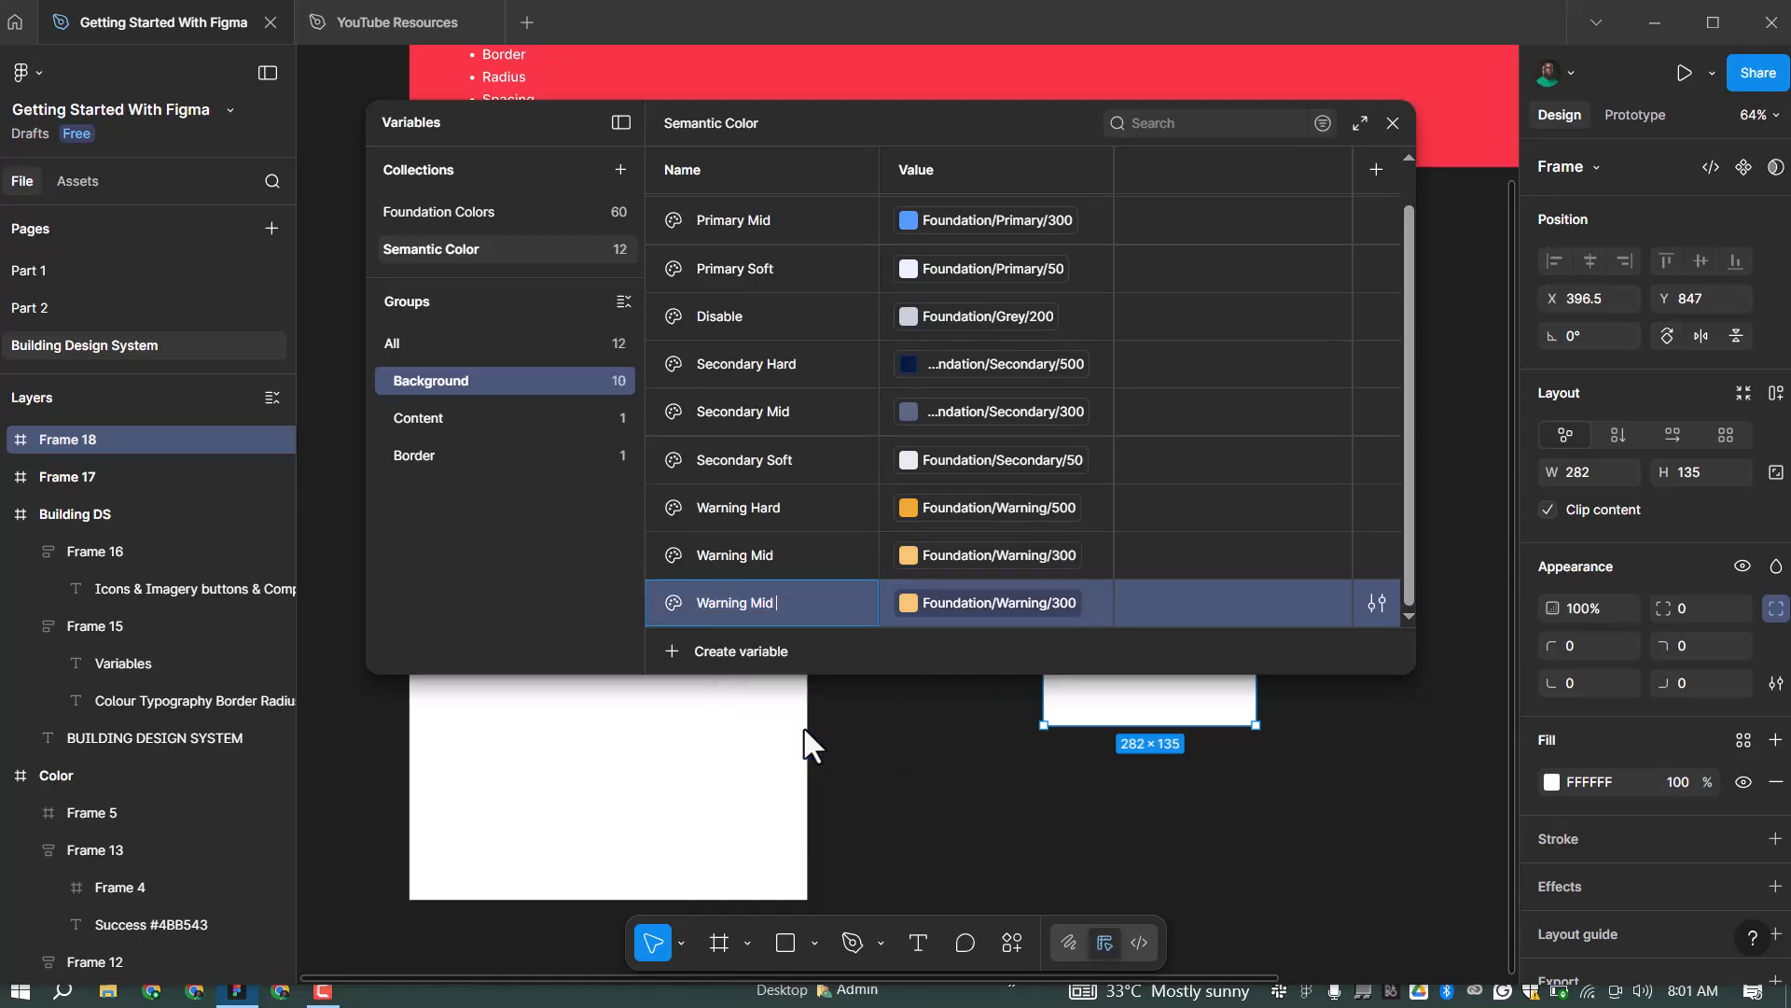
key(BackSpace)
text(Soft)
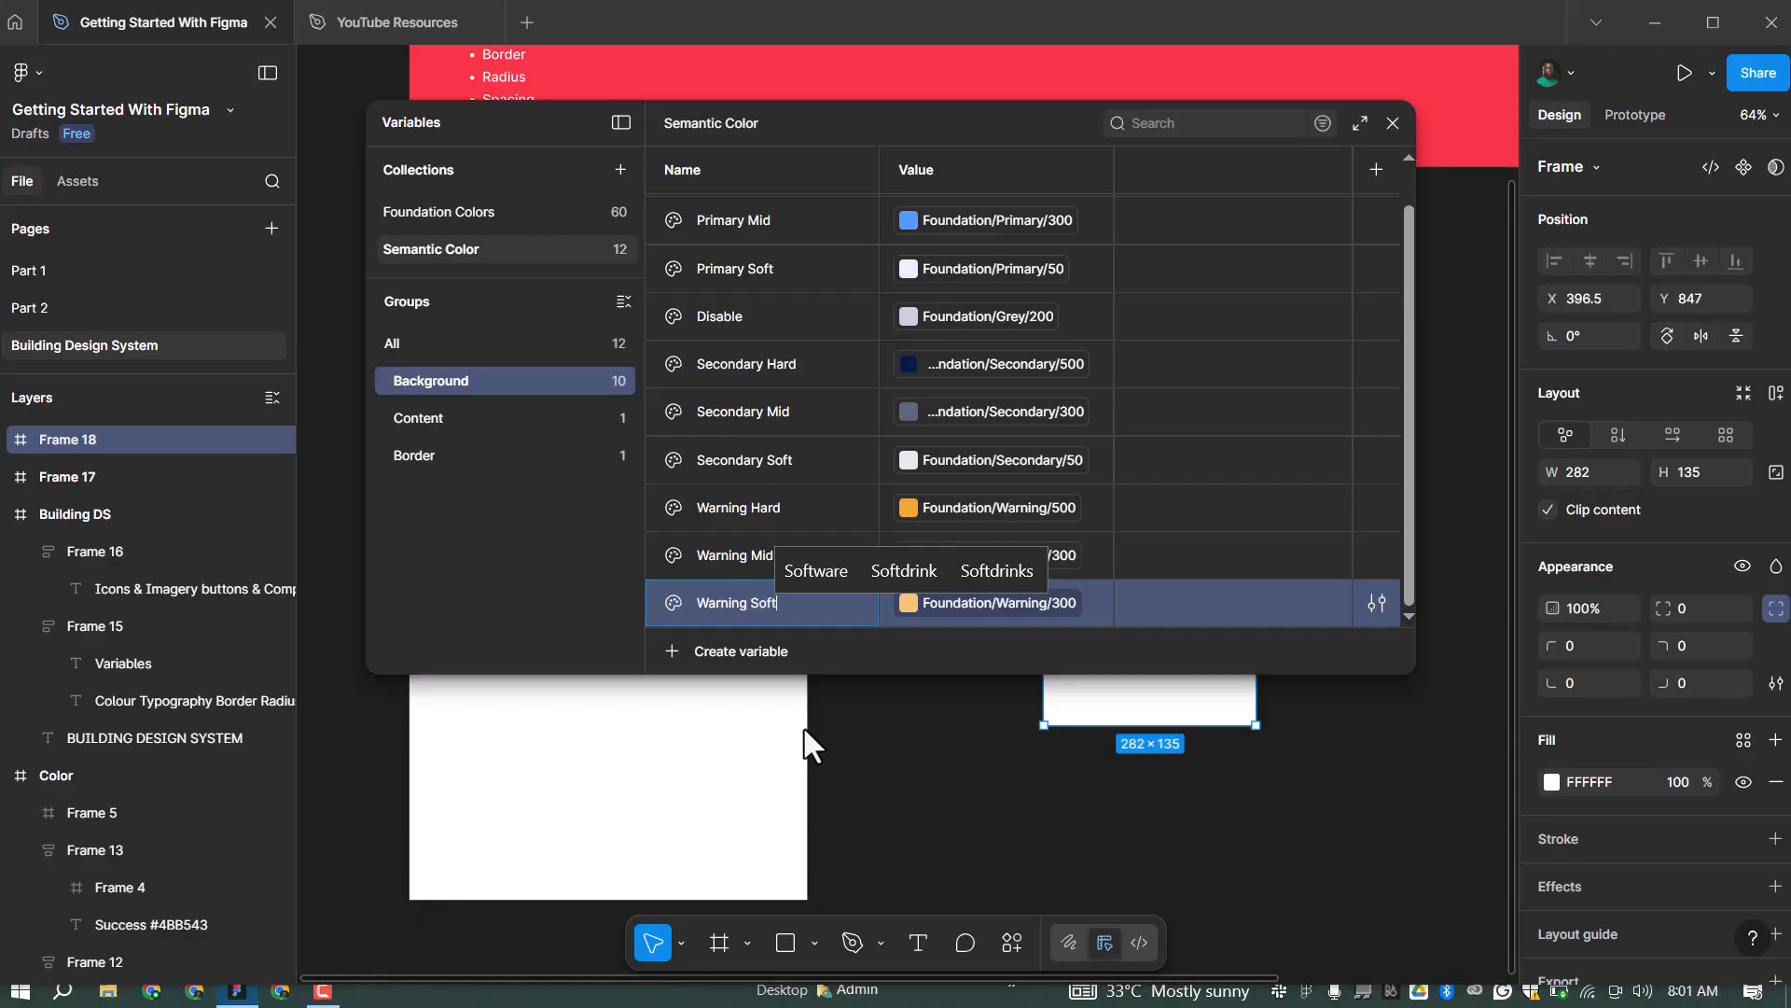
click(1031, 611)
click(1026, 605)
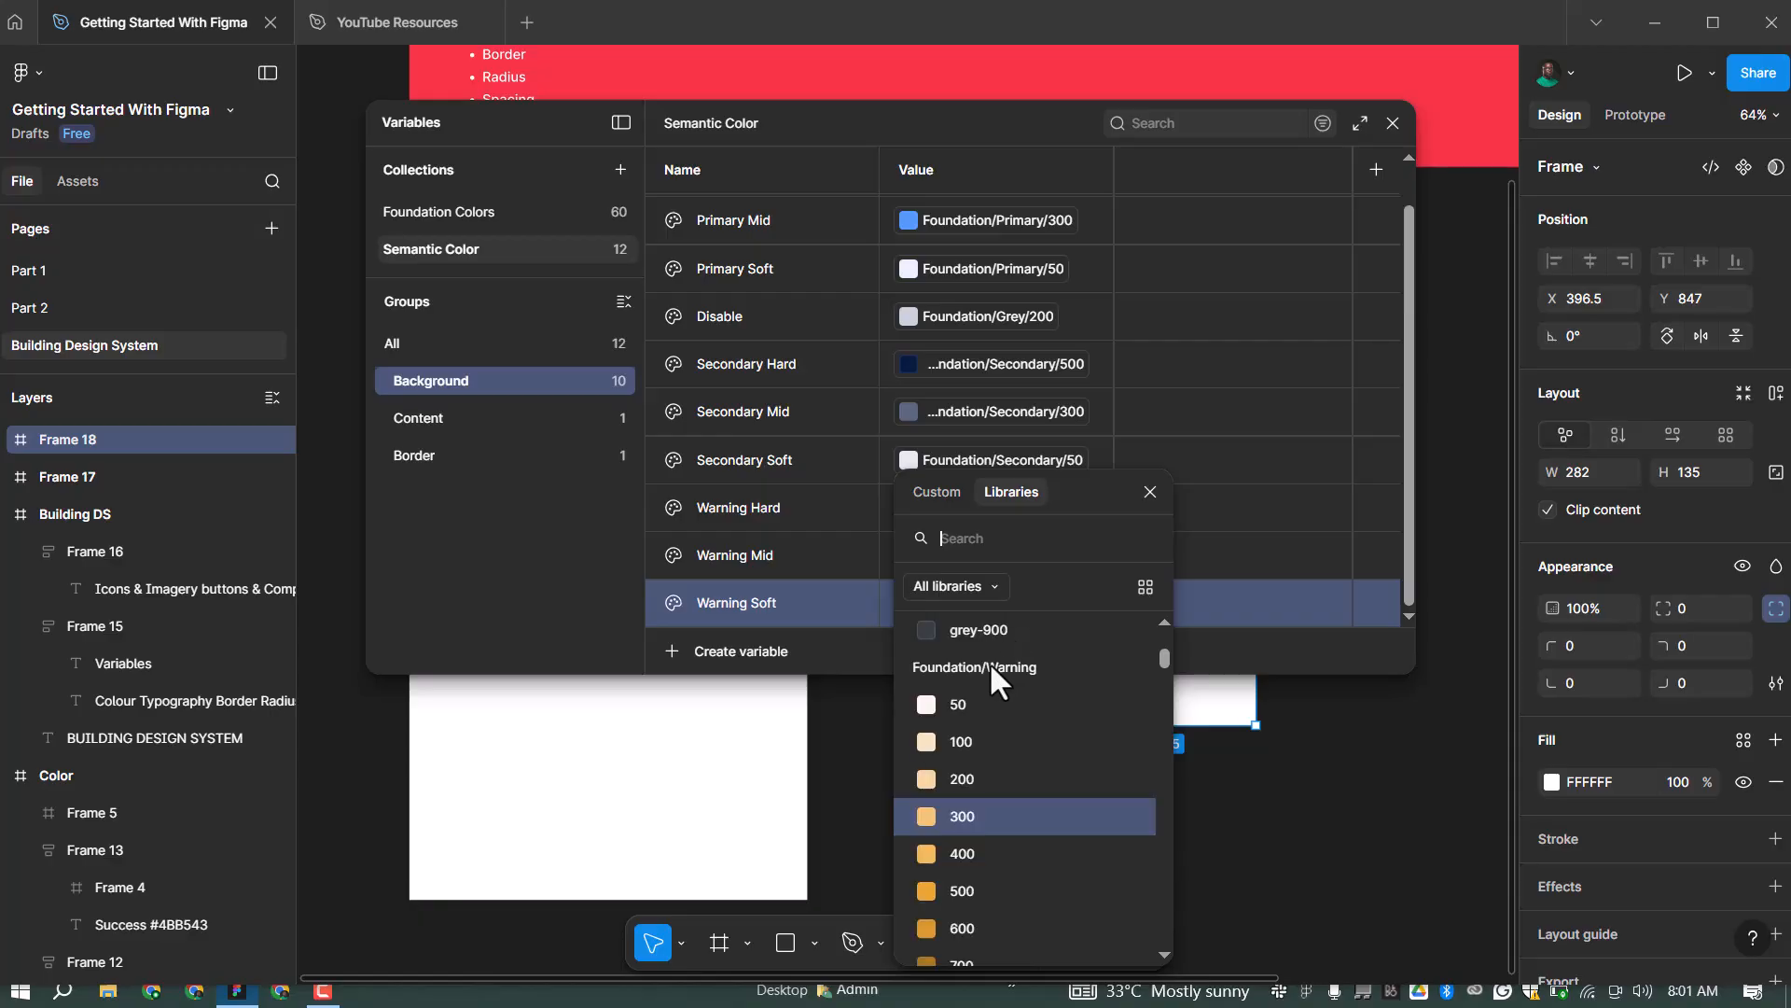
click(974, 704)
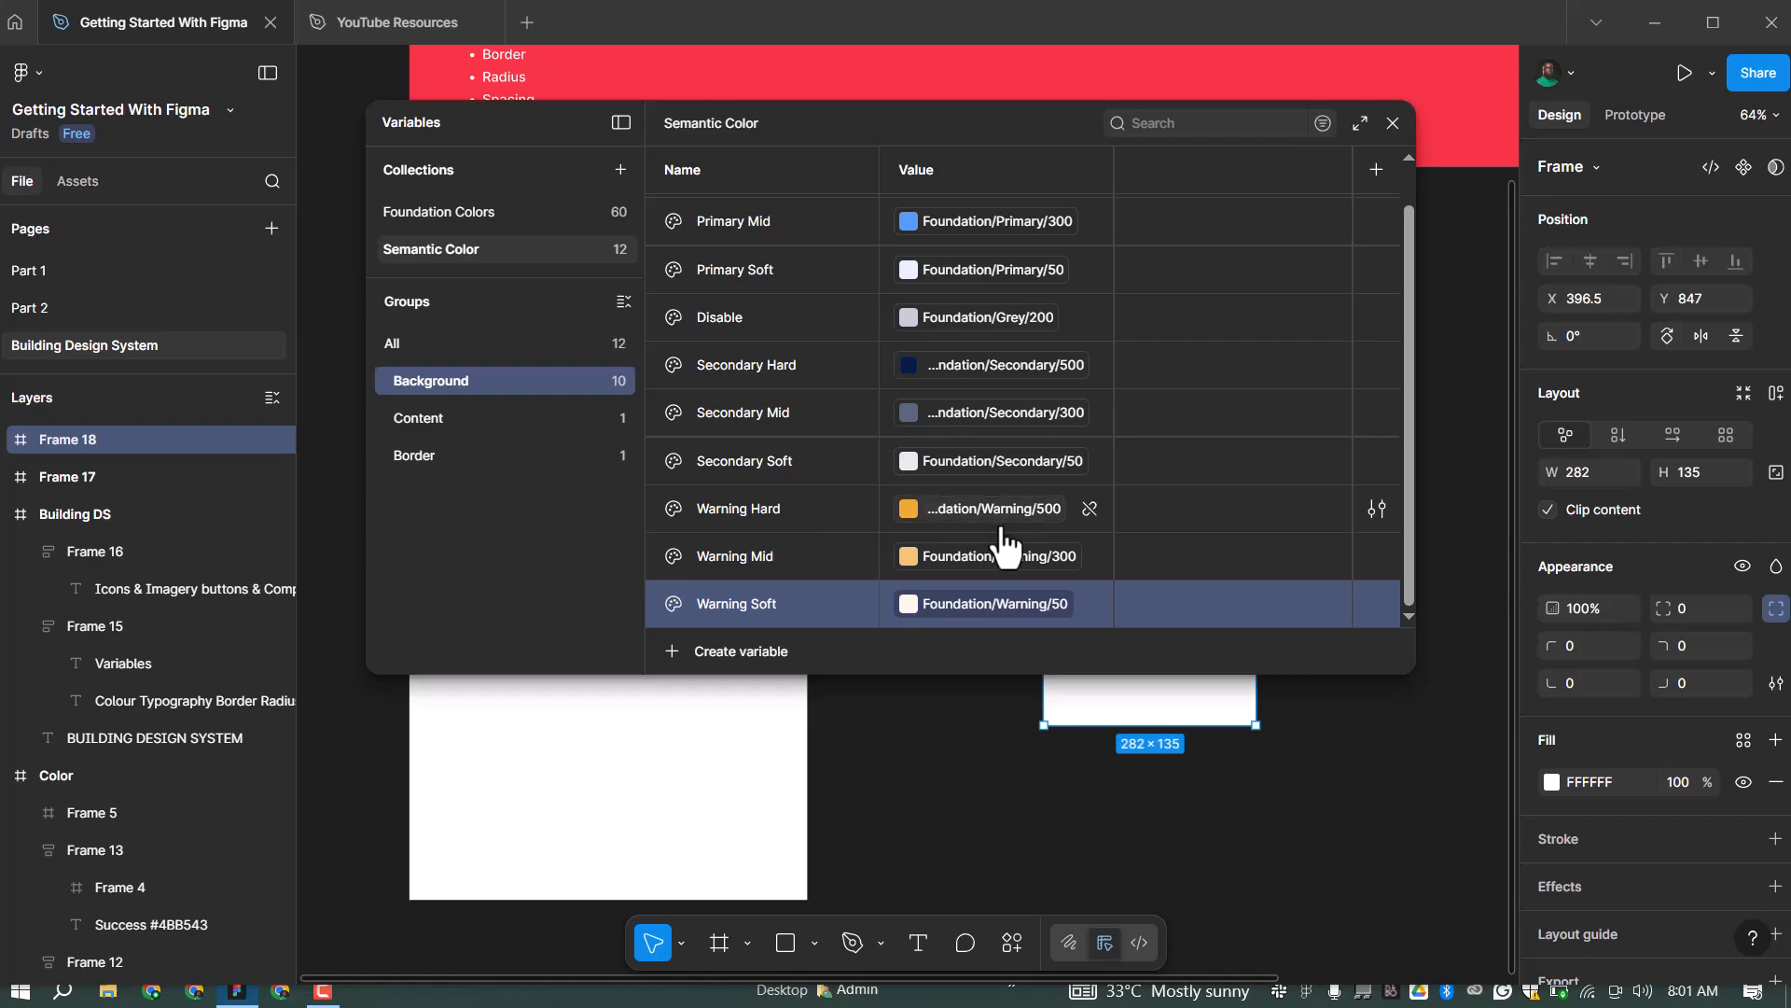
Duplicate the Warning Soft variable, rename the copy Alert Hard, and link its value to Foundation/Alert/500
right_click(785, 604)
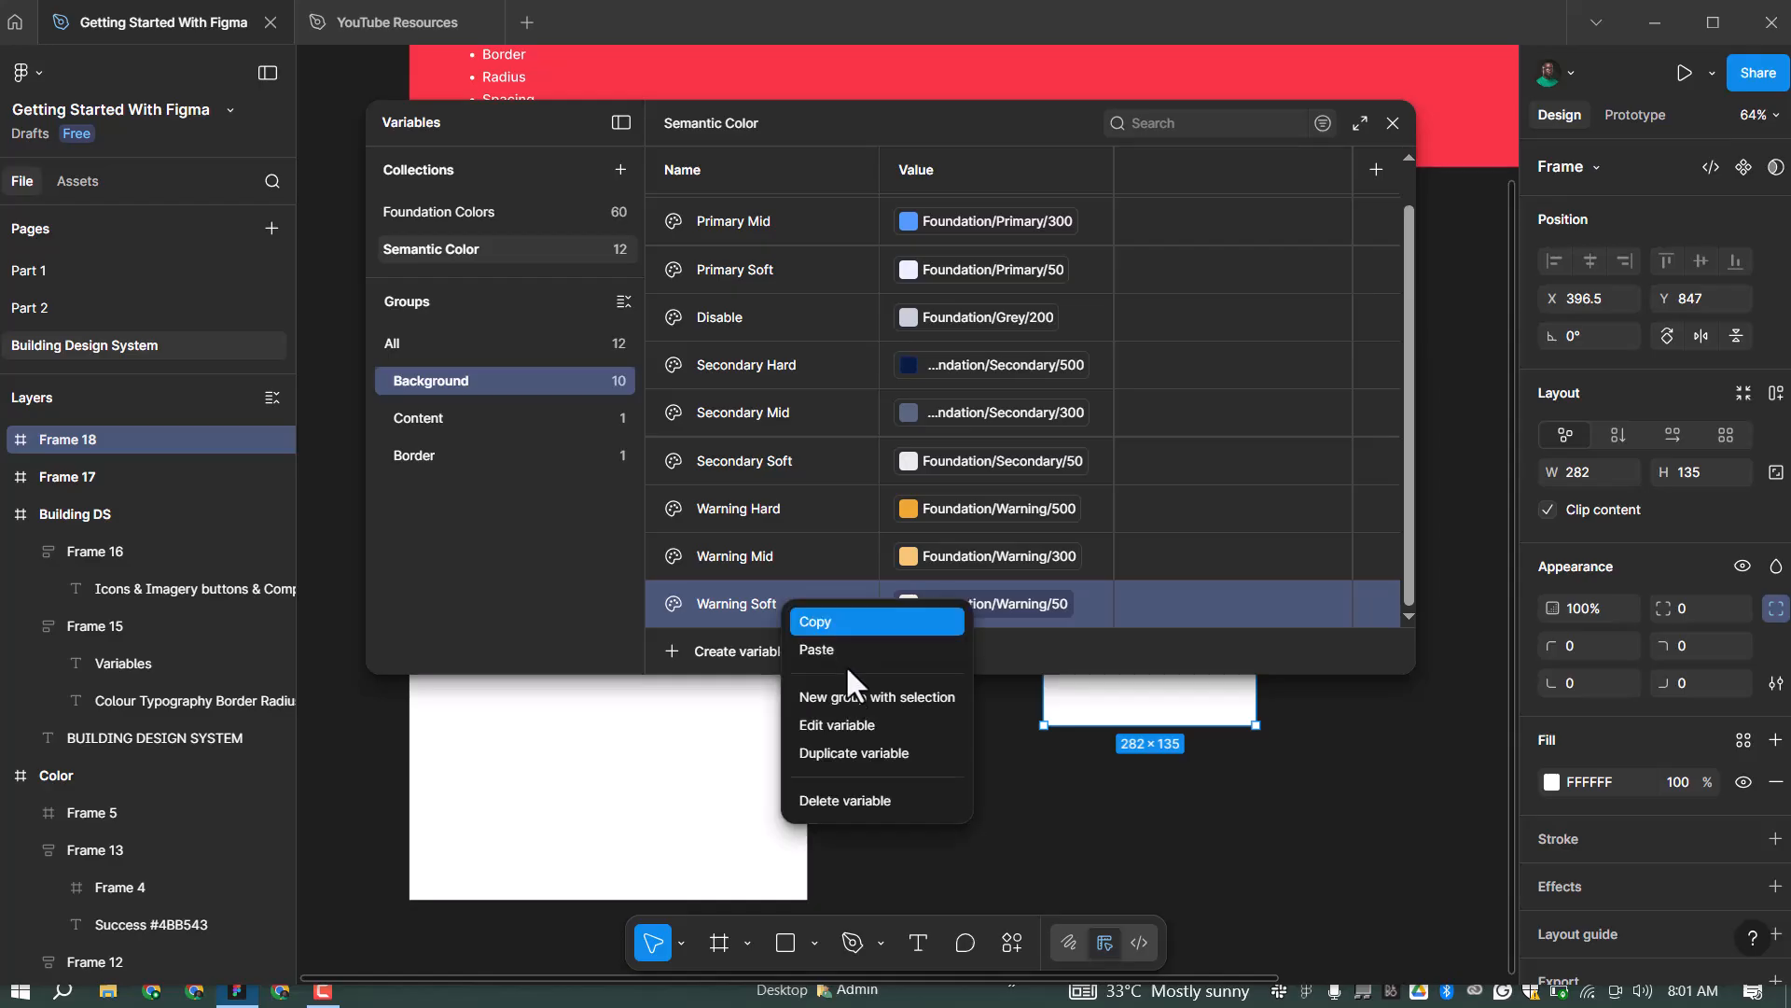
click(846, 752)
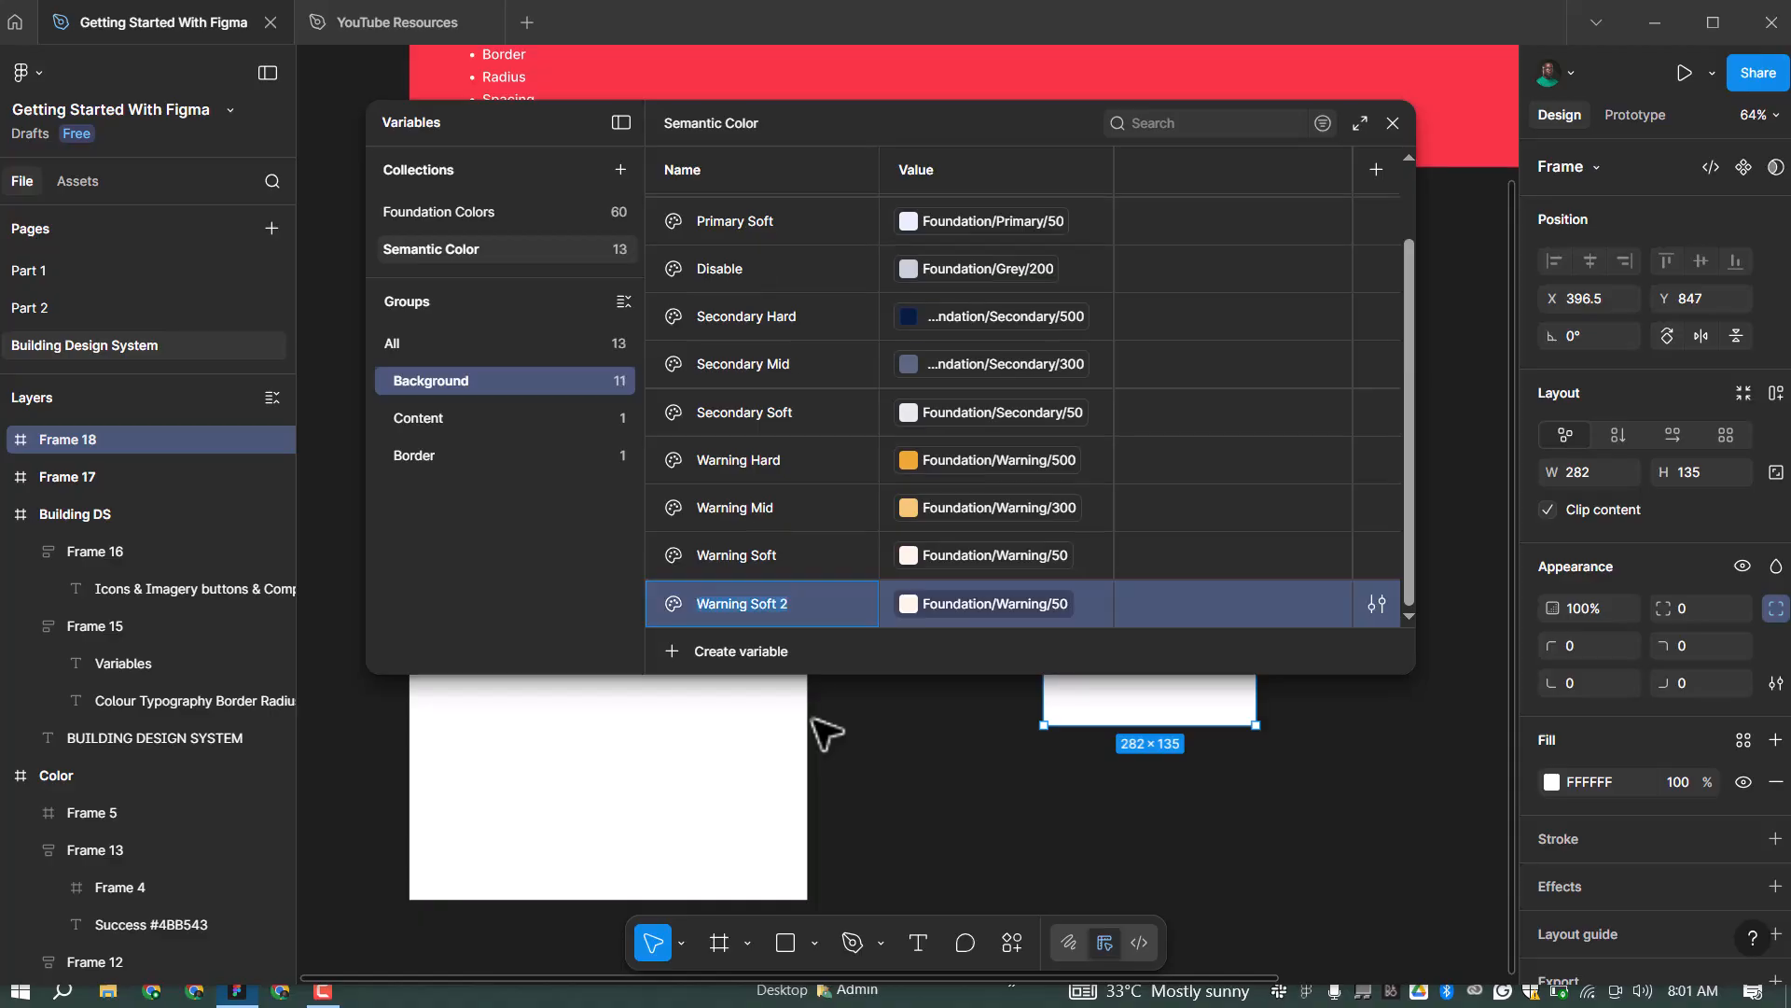
text(Alert Har)
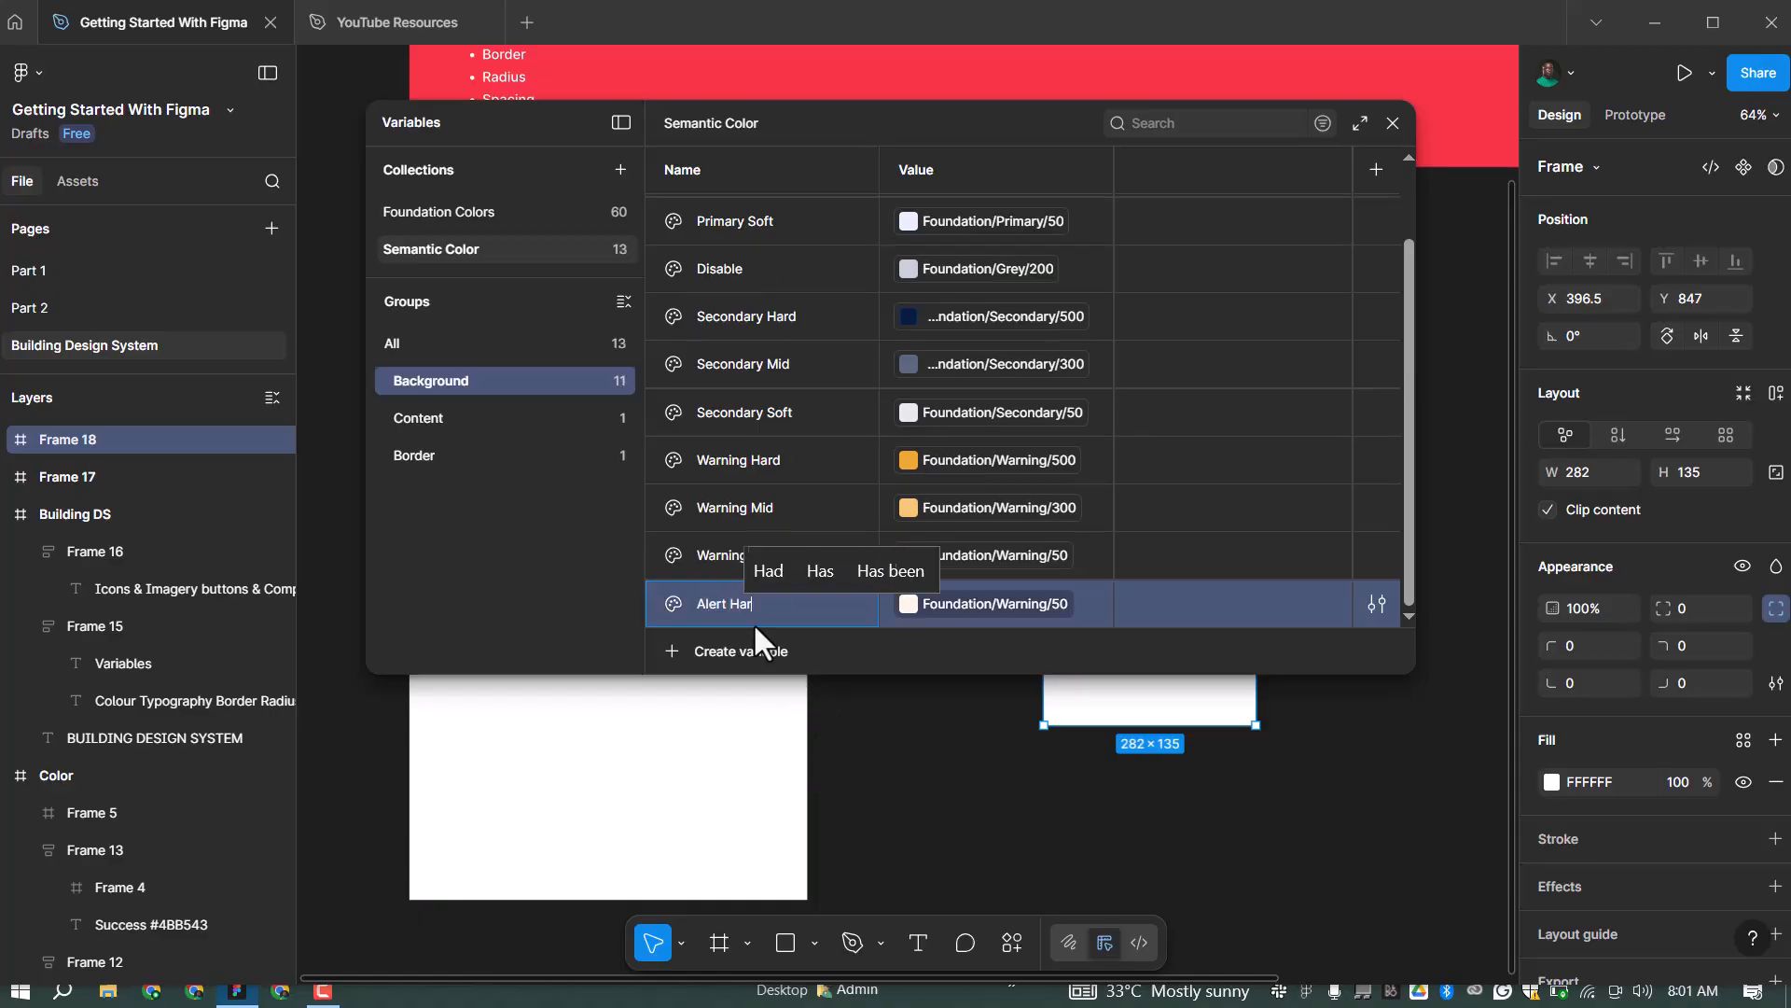
text(d)
key(Return)
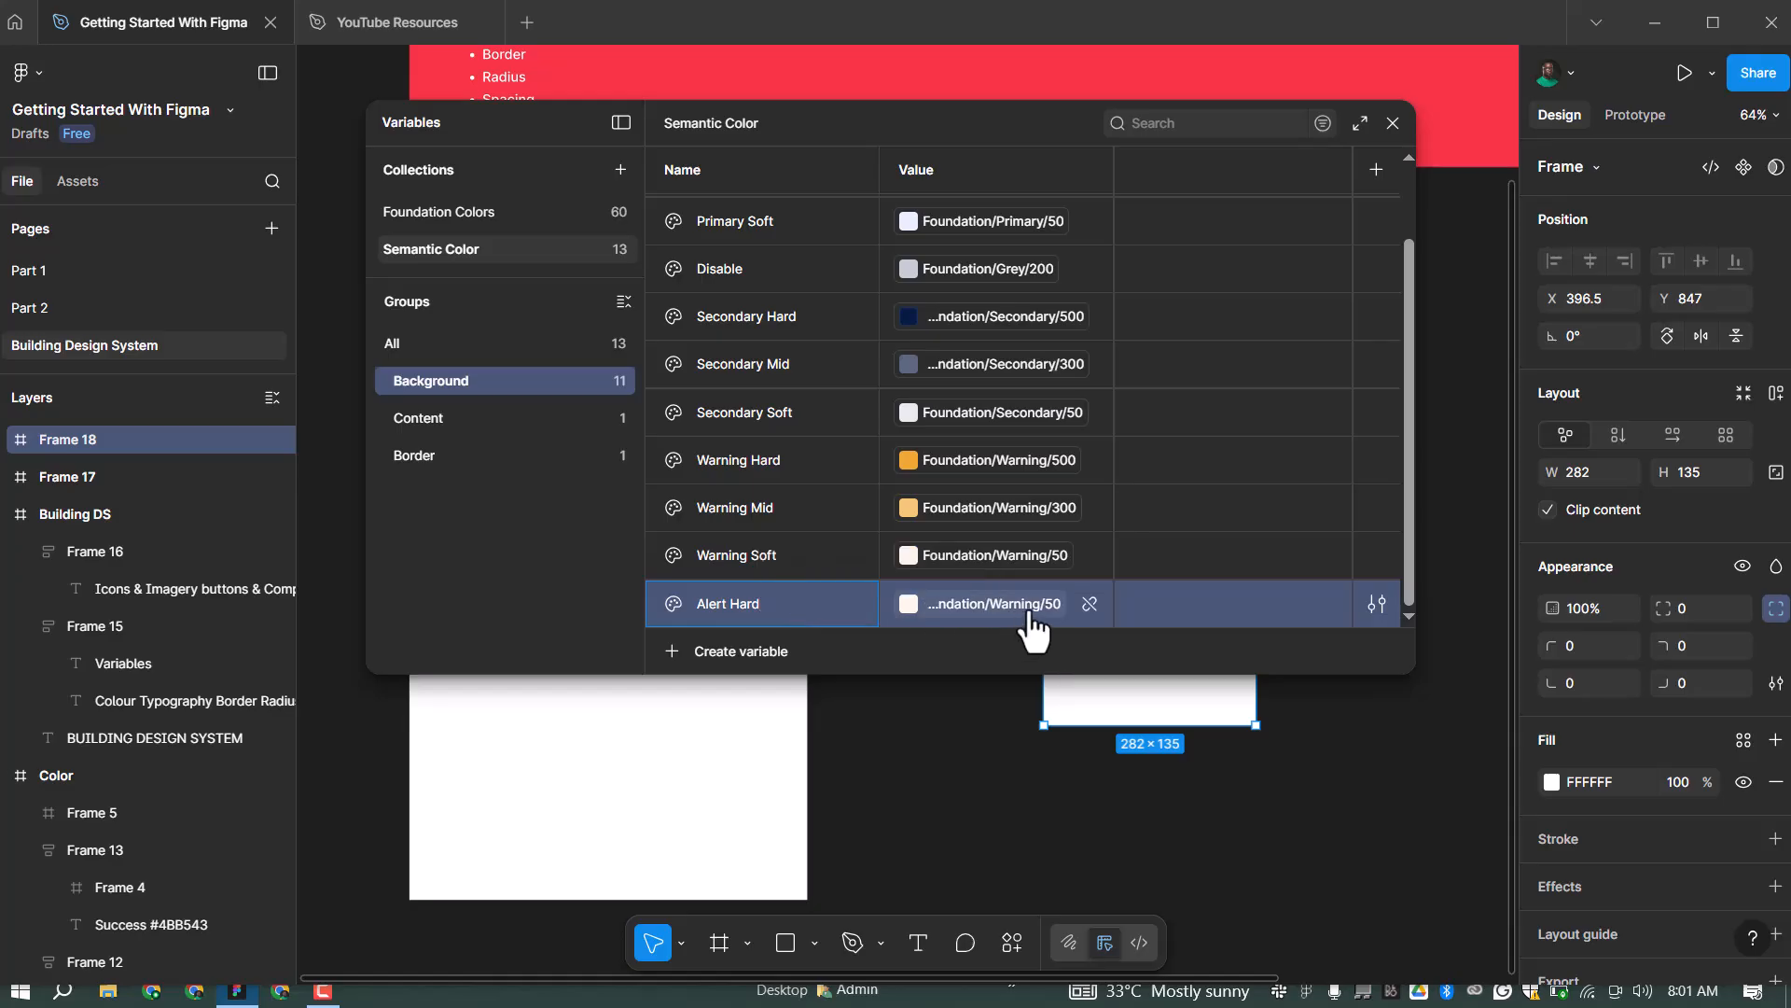
click(994, 604)
scroll(1028, 798, down, 3)
scroll(1029, 818, down, 5)
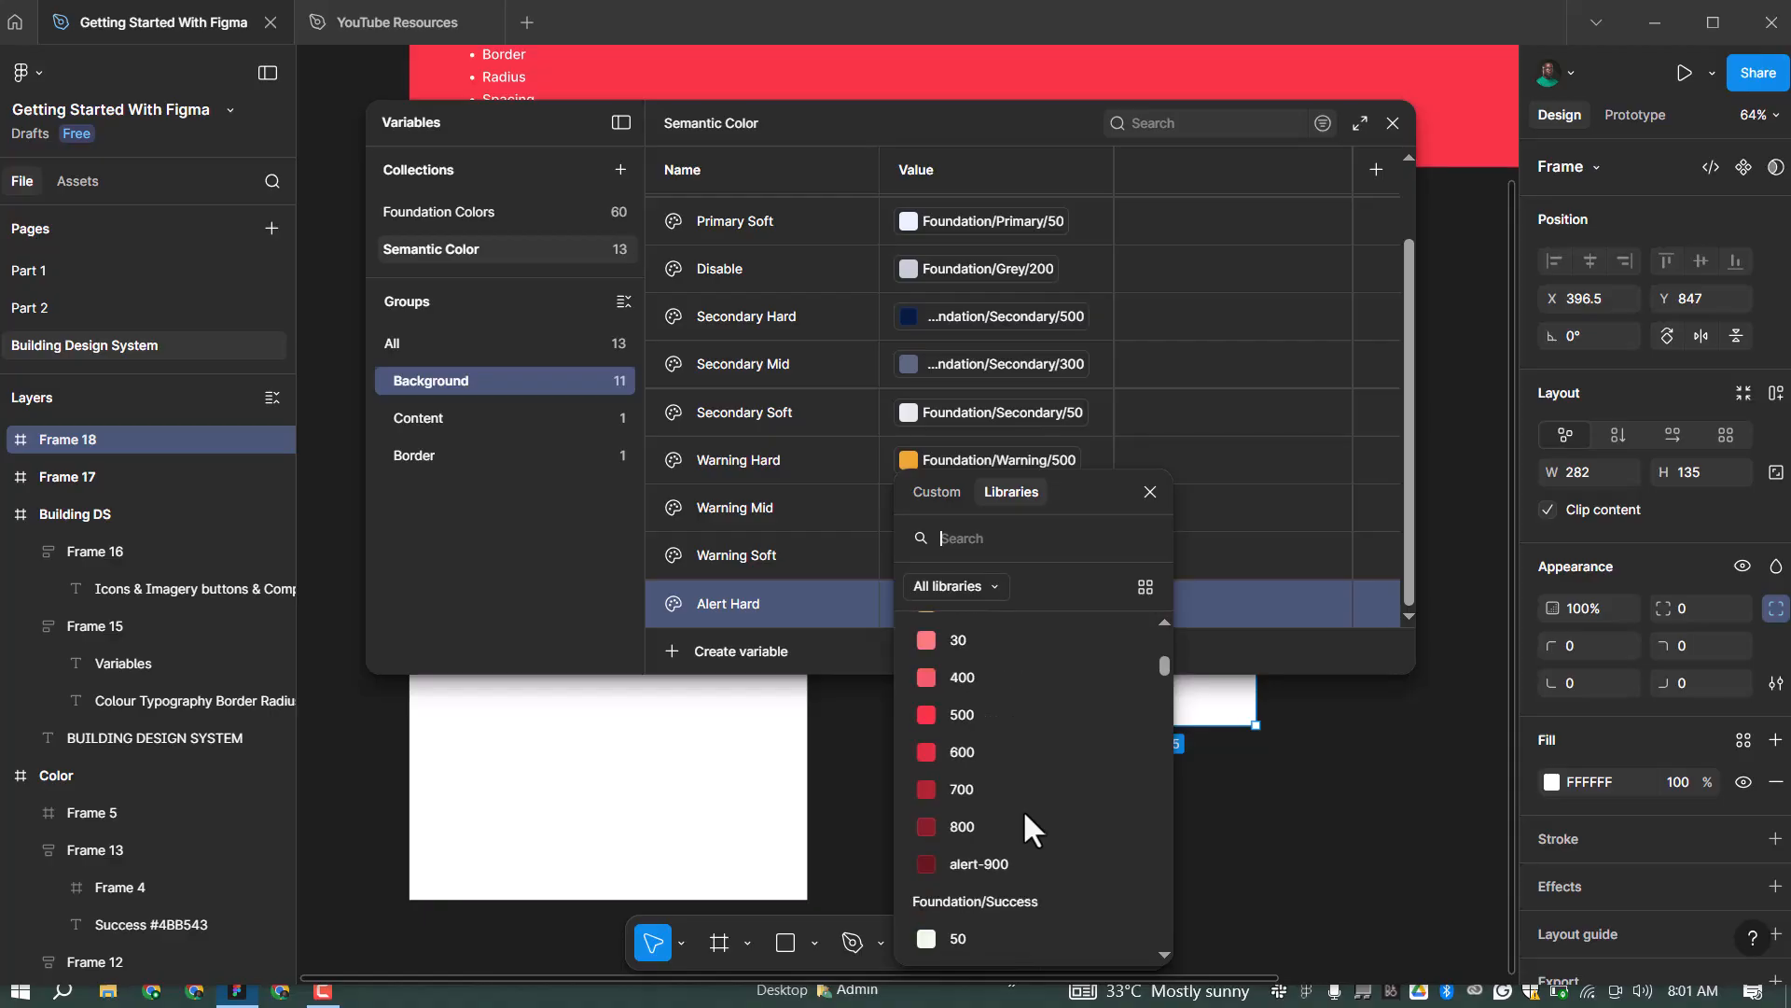
click(963, 713)
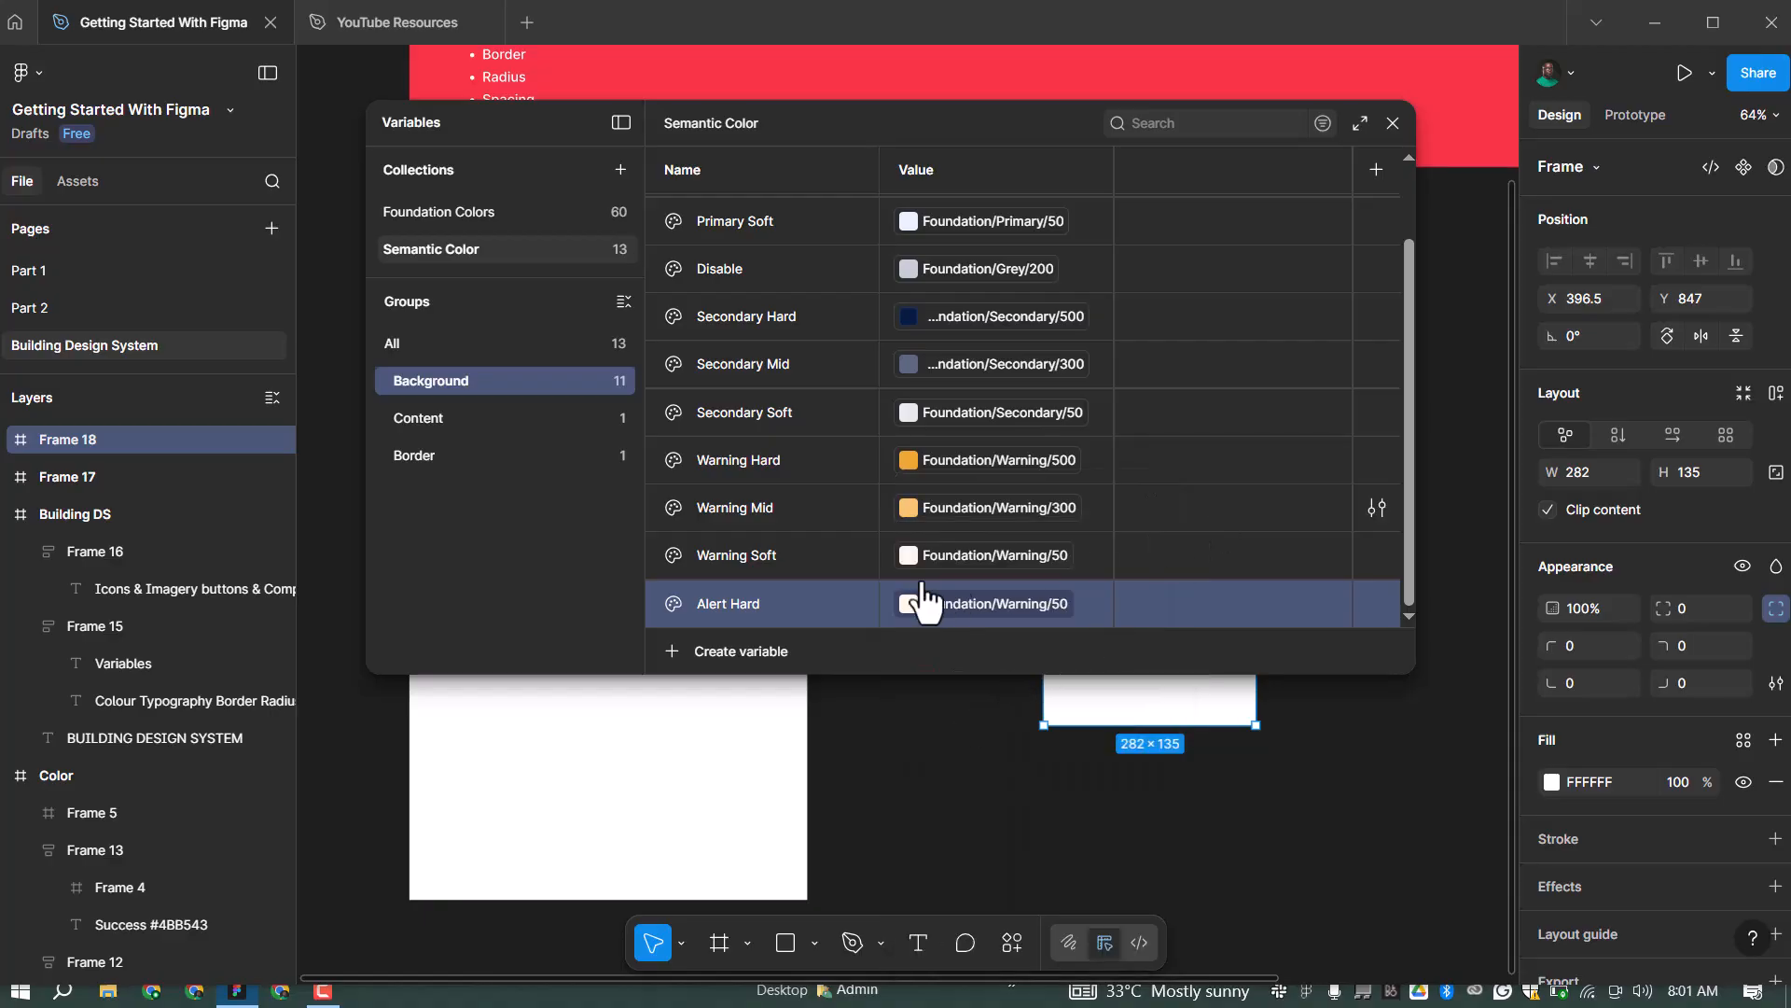
Duplicate the Alert Hard variable, rename the copy Alert Mid, and link its value to Foundation/Alert/30
right_click(771, 607)
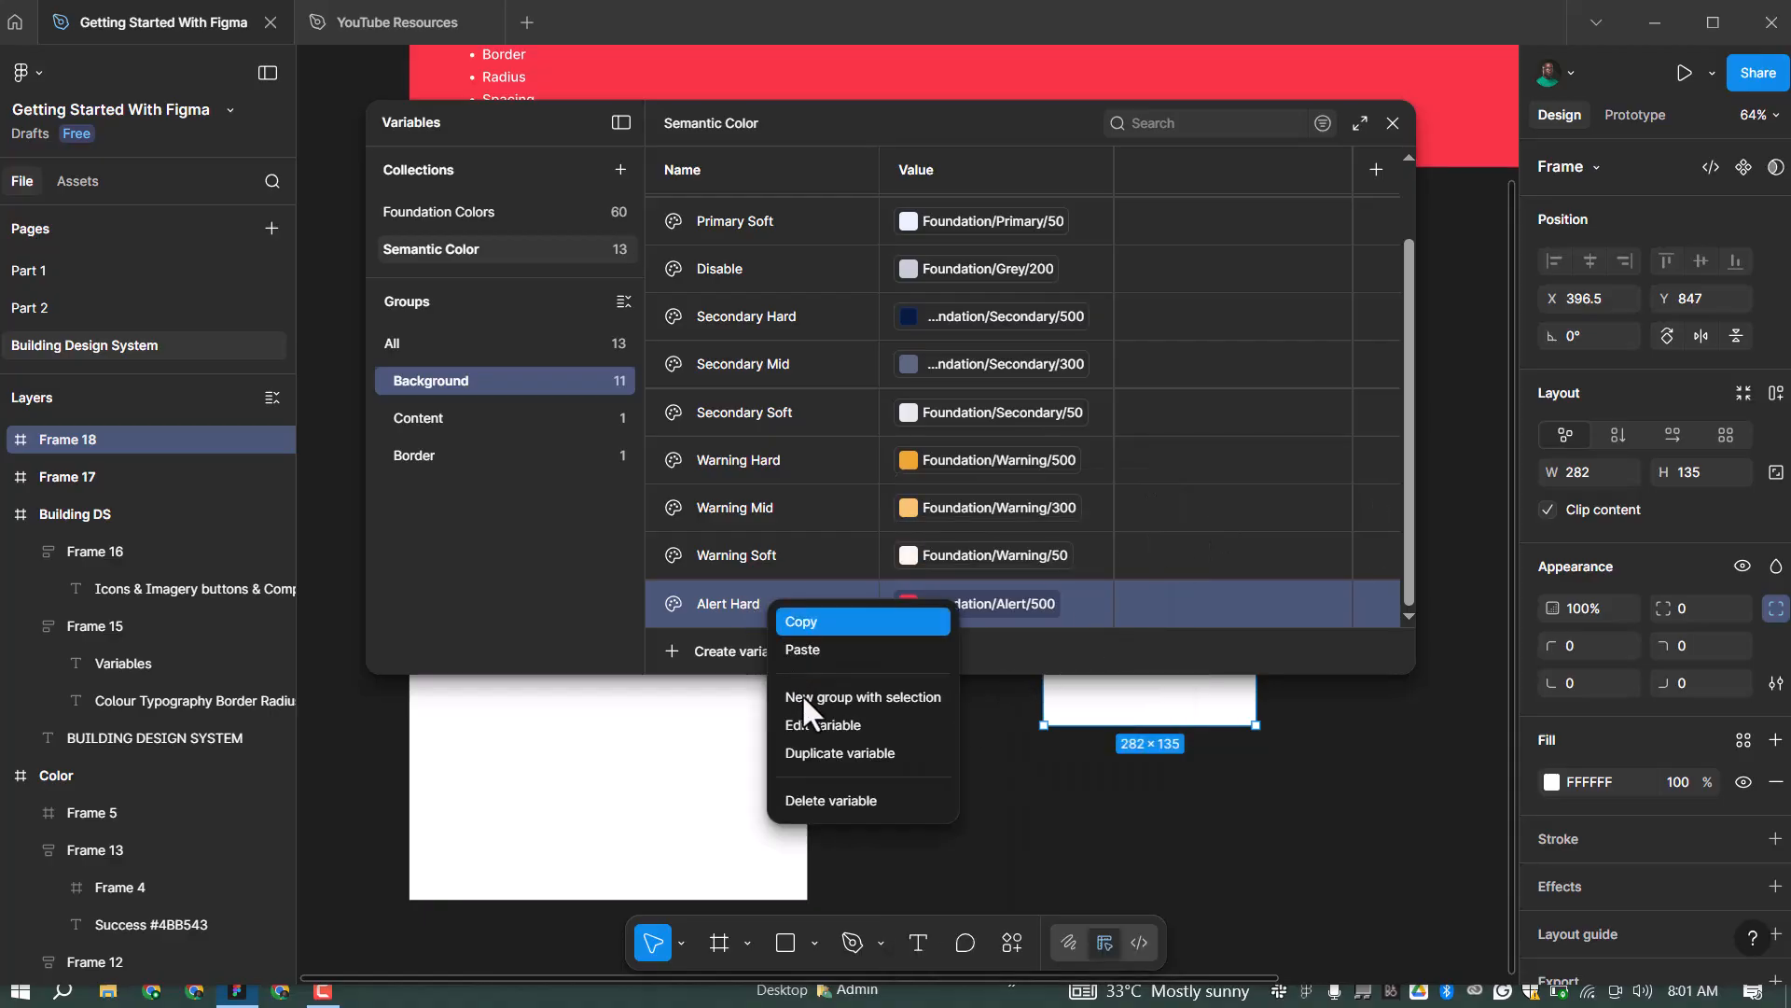
click(830, 731)
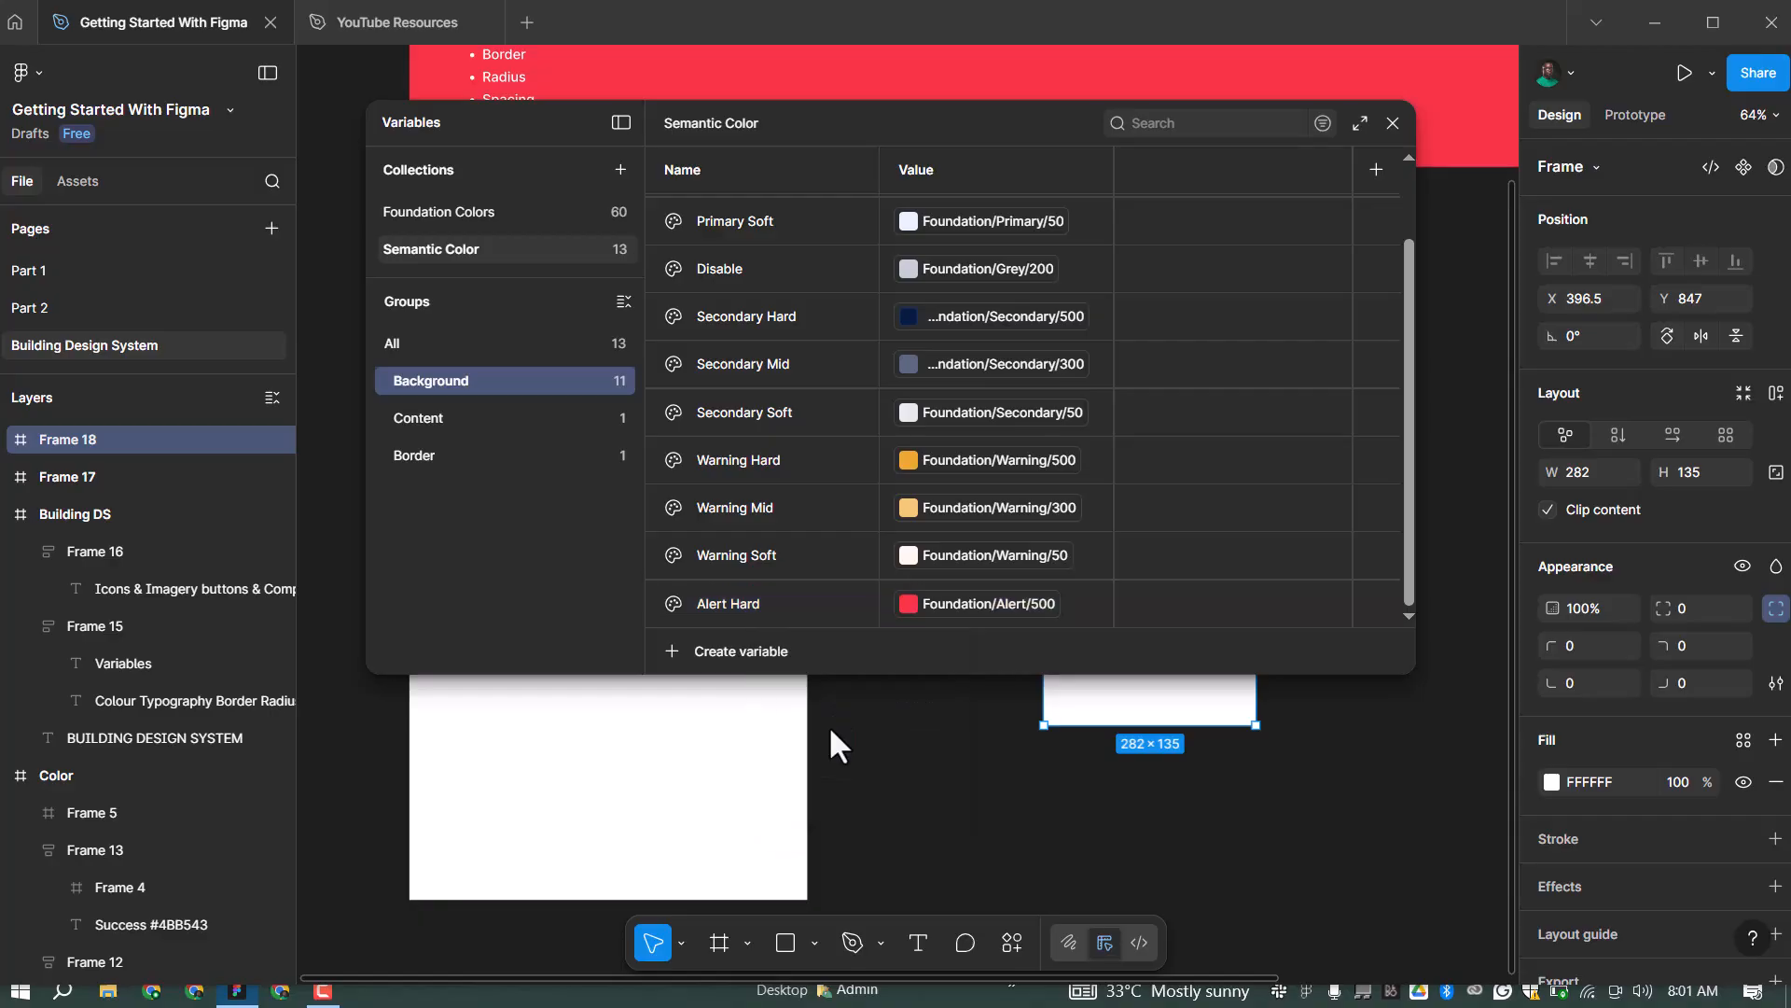
key(End)
key(BackSpace)
key(BackSpace)
key(BackSpace)
key(BackSpace)
key(BackSpace)
key(BackSpace)
key(BackSpace)
text(Mid)
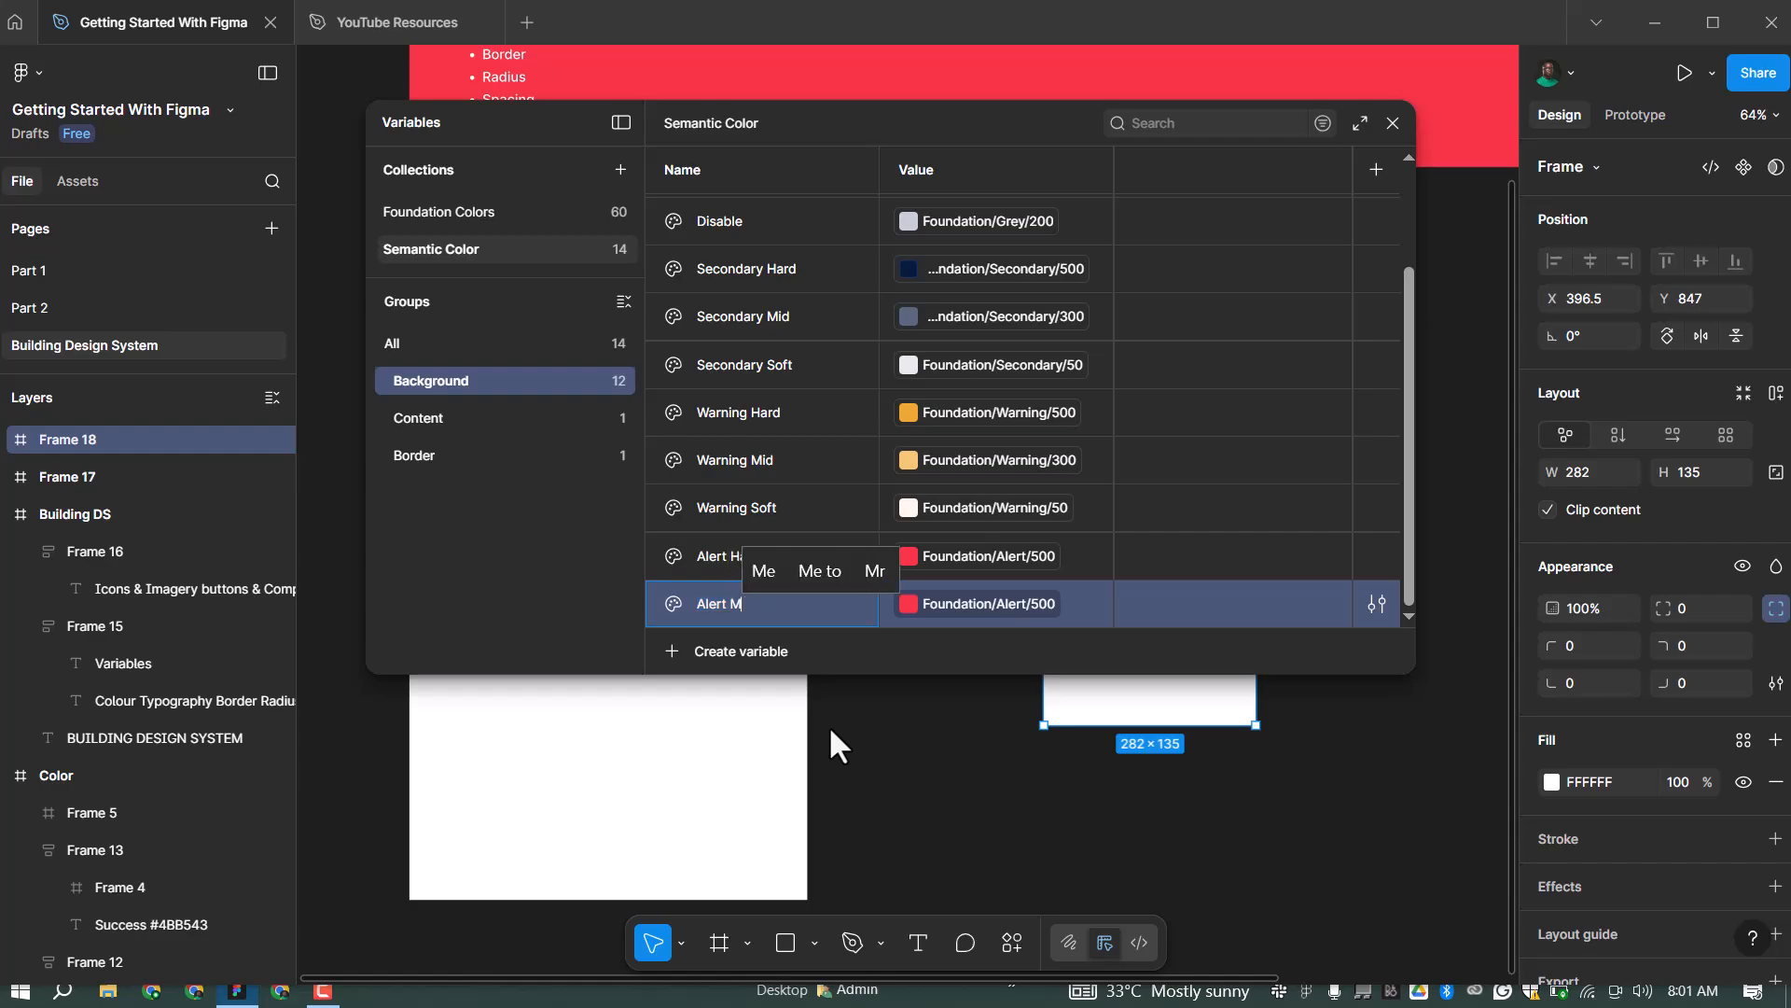
click(1021, 614)
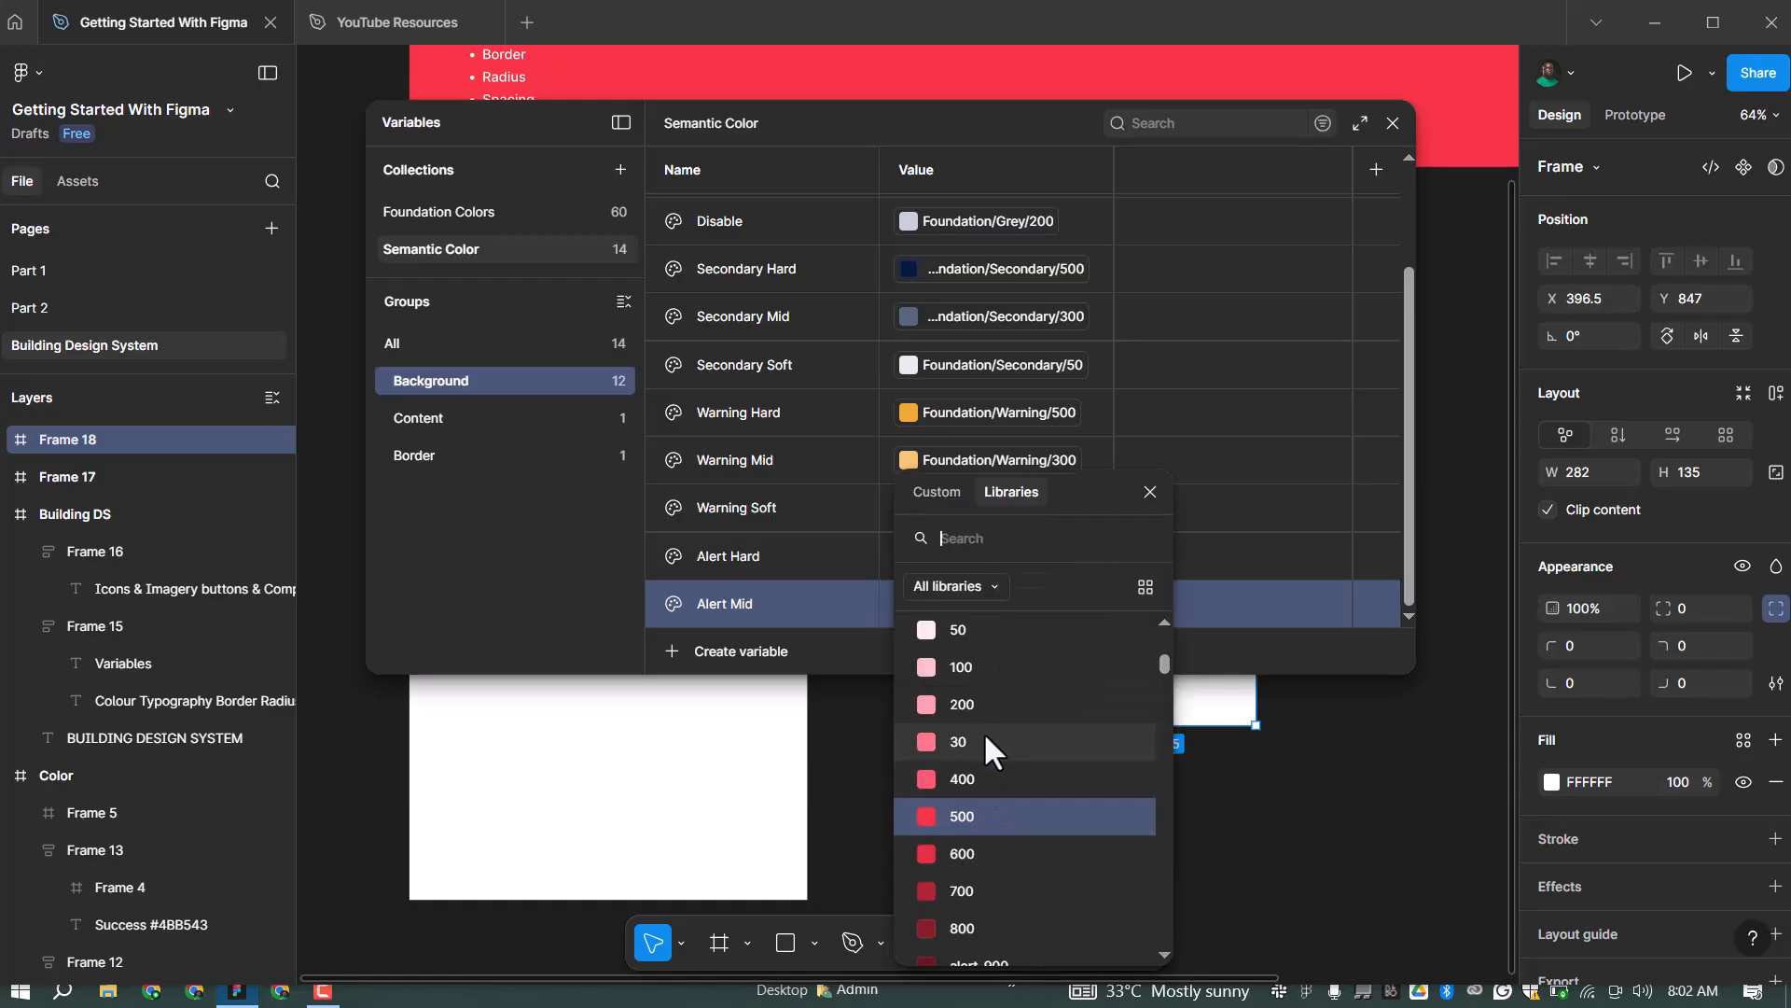
click(983, 742)
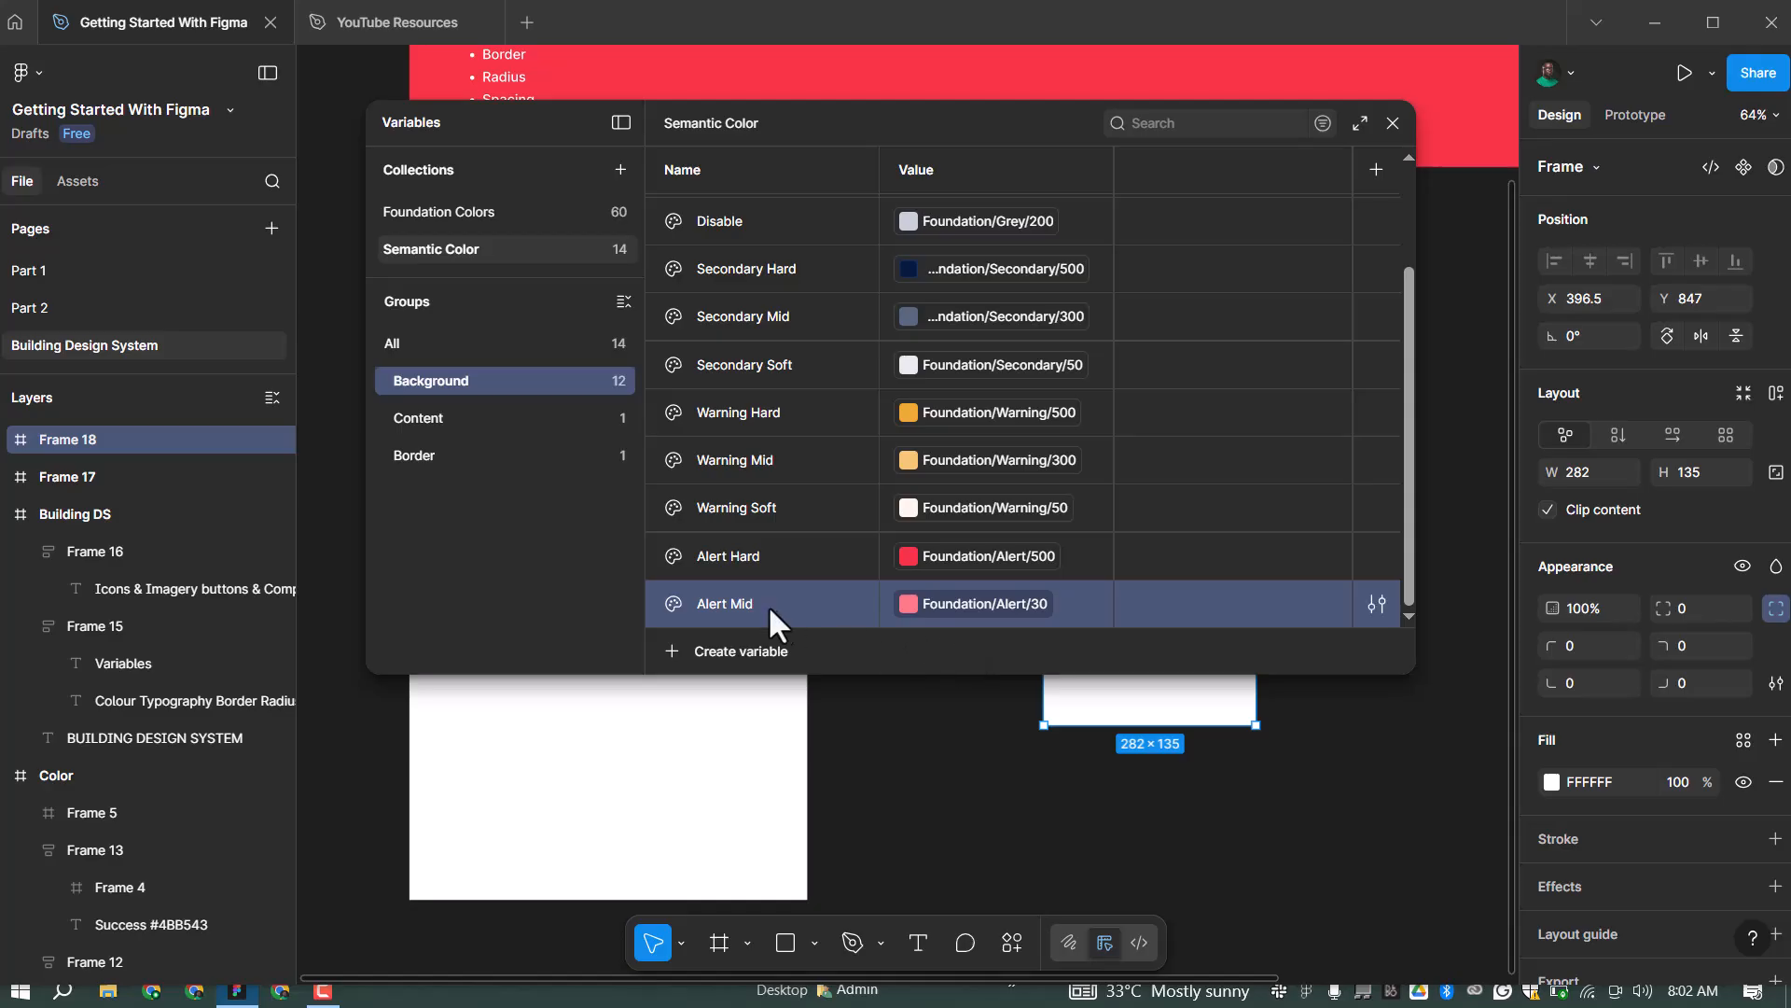
Duplicate the Alert Mid variable, rename the copy Alert Soft, and link its value to Foundation/Alert/50
right_click(774, 642)
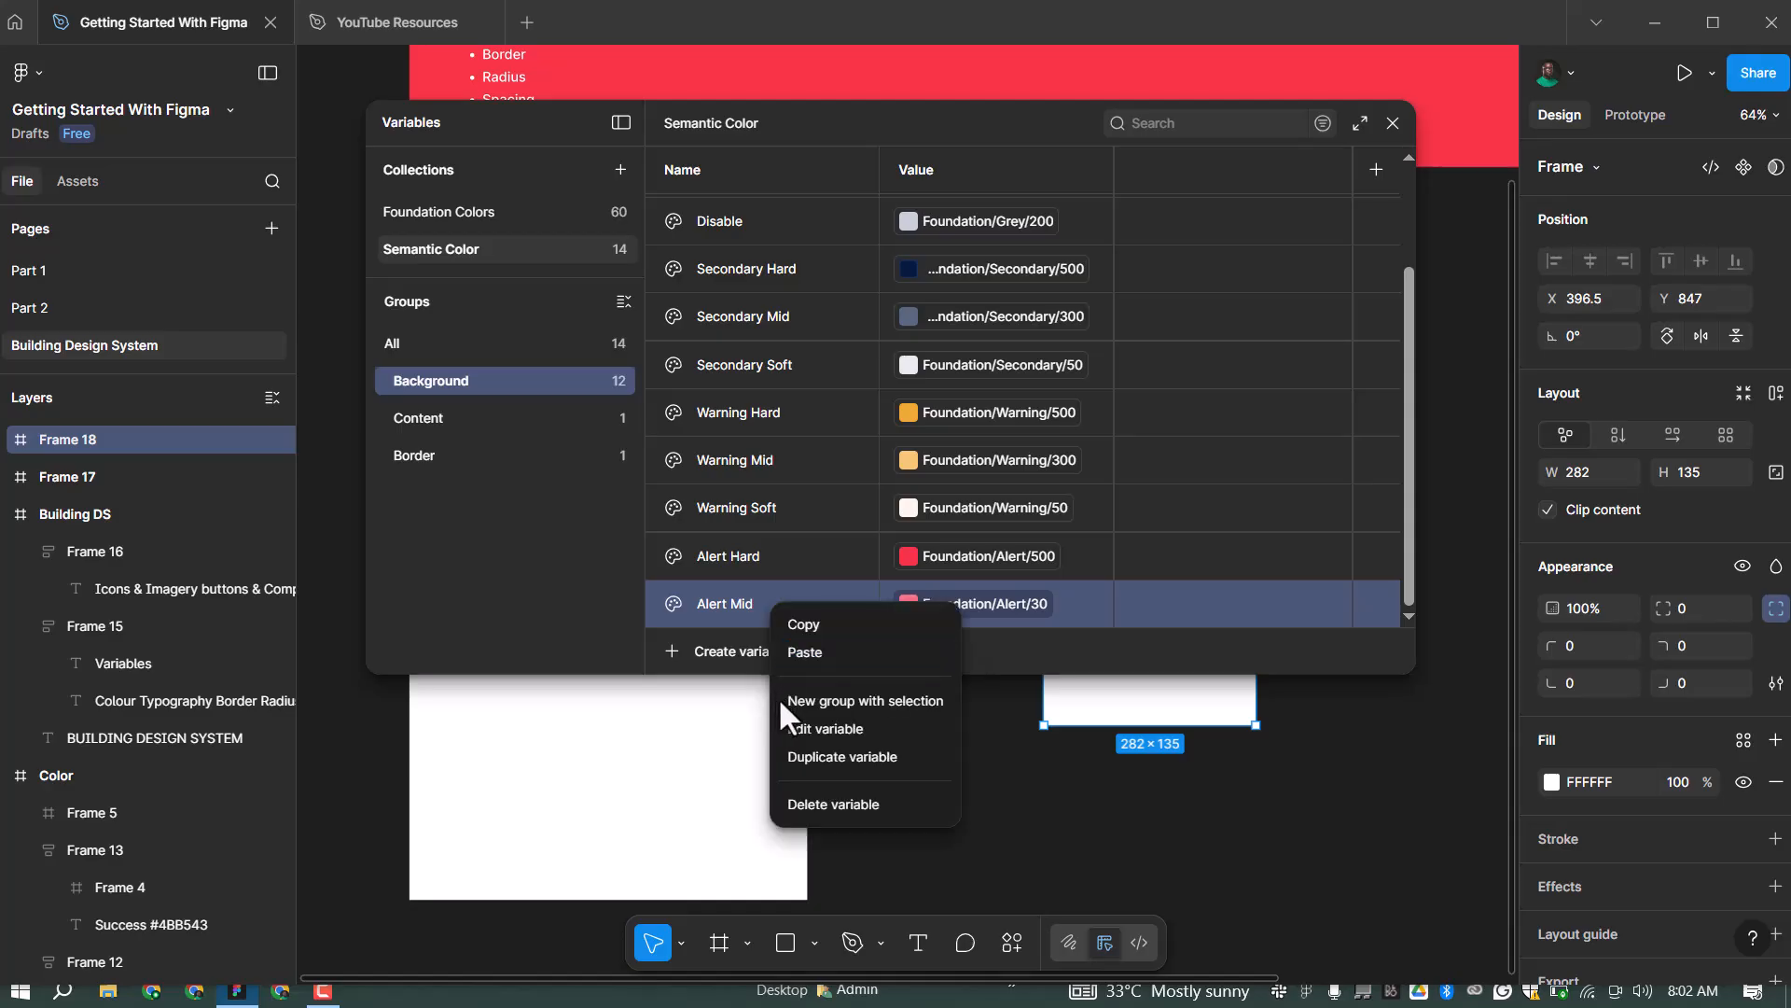
click(853, 756)
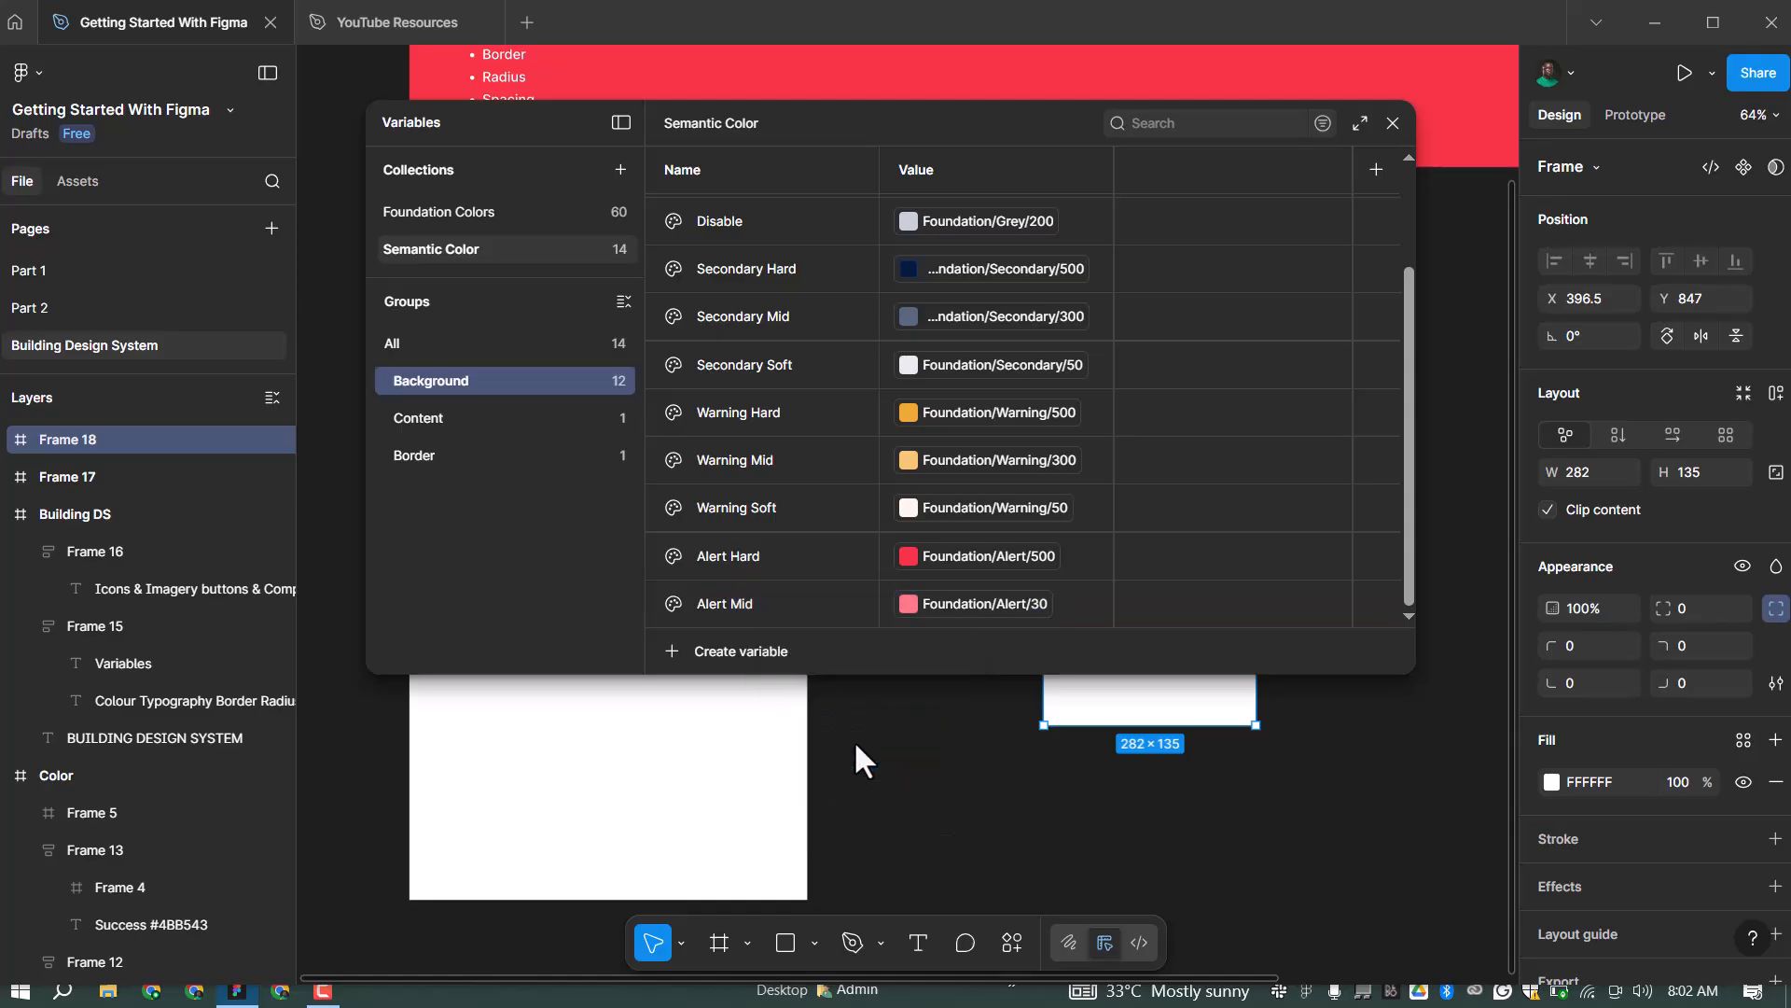
key(Right)
key(BackSpace)
key(BackSpace)
key(BackSpace)
key(BackSpace)
key(BackSpace)
text(Soft)
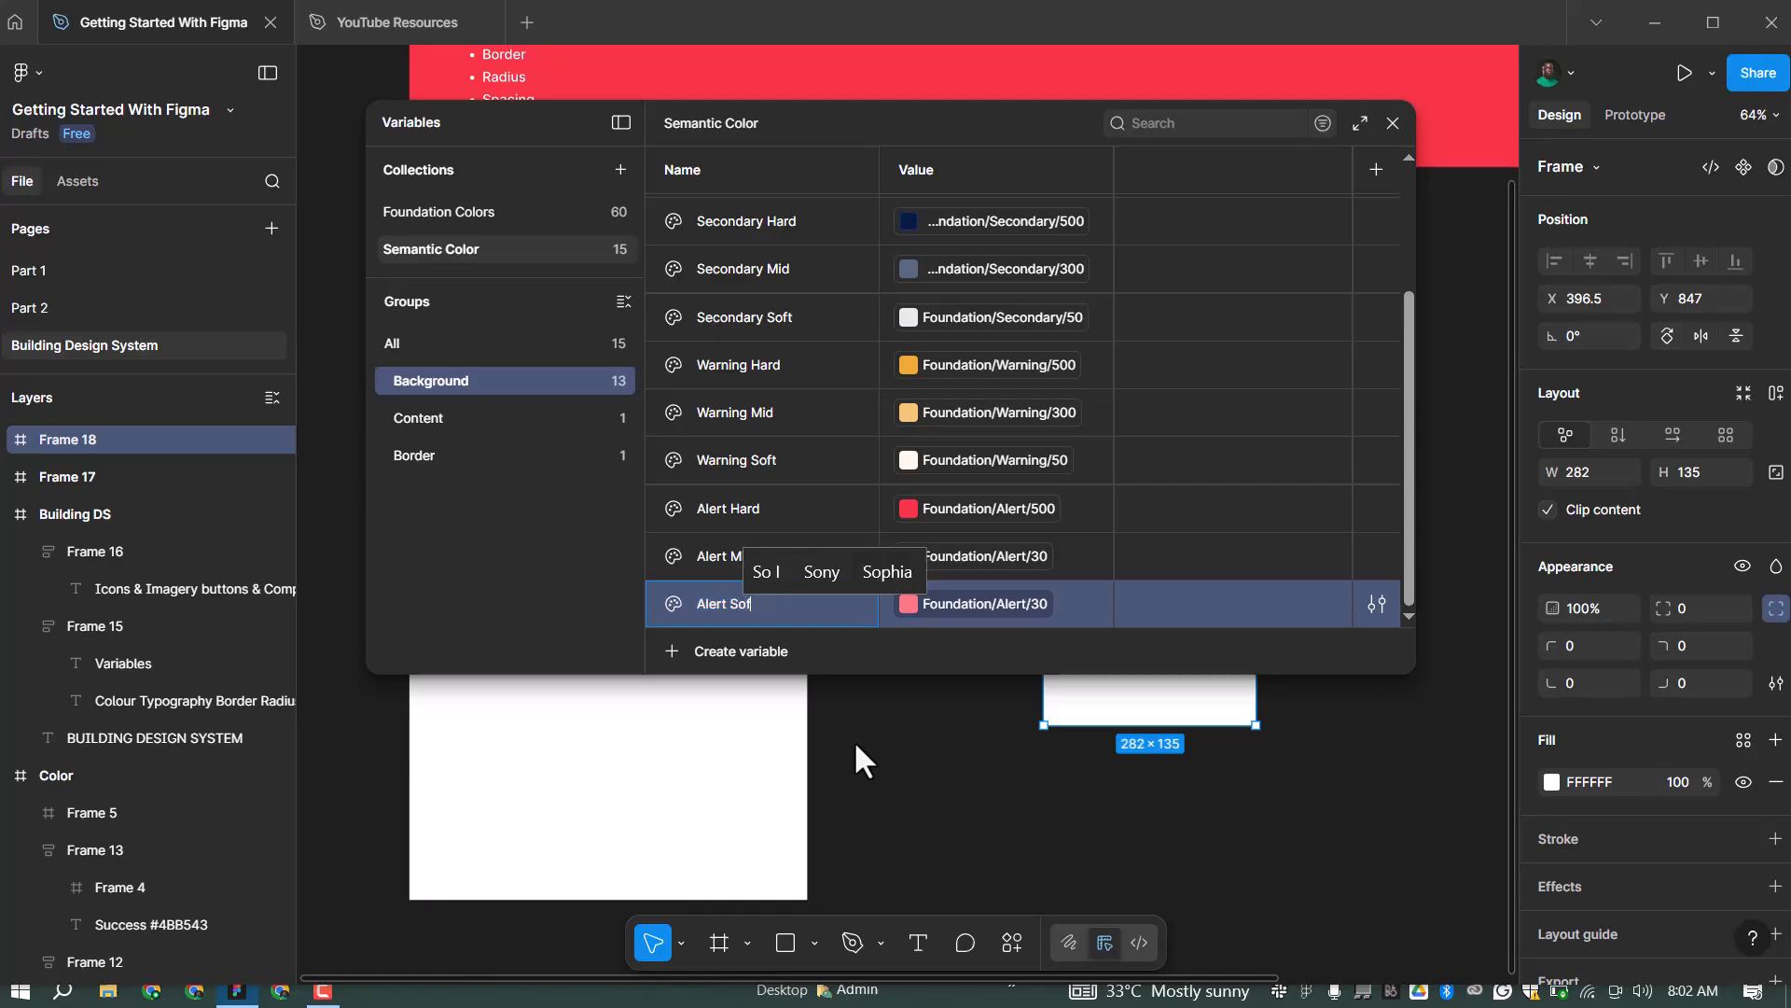
key(Return)
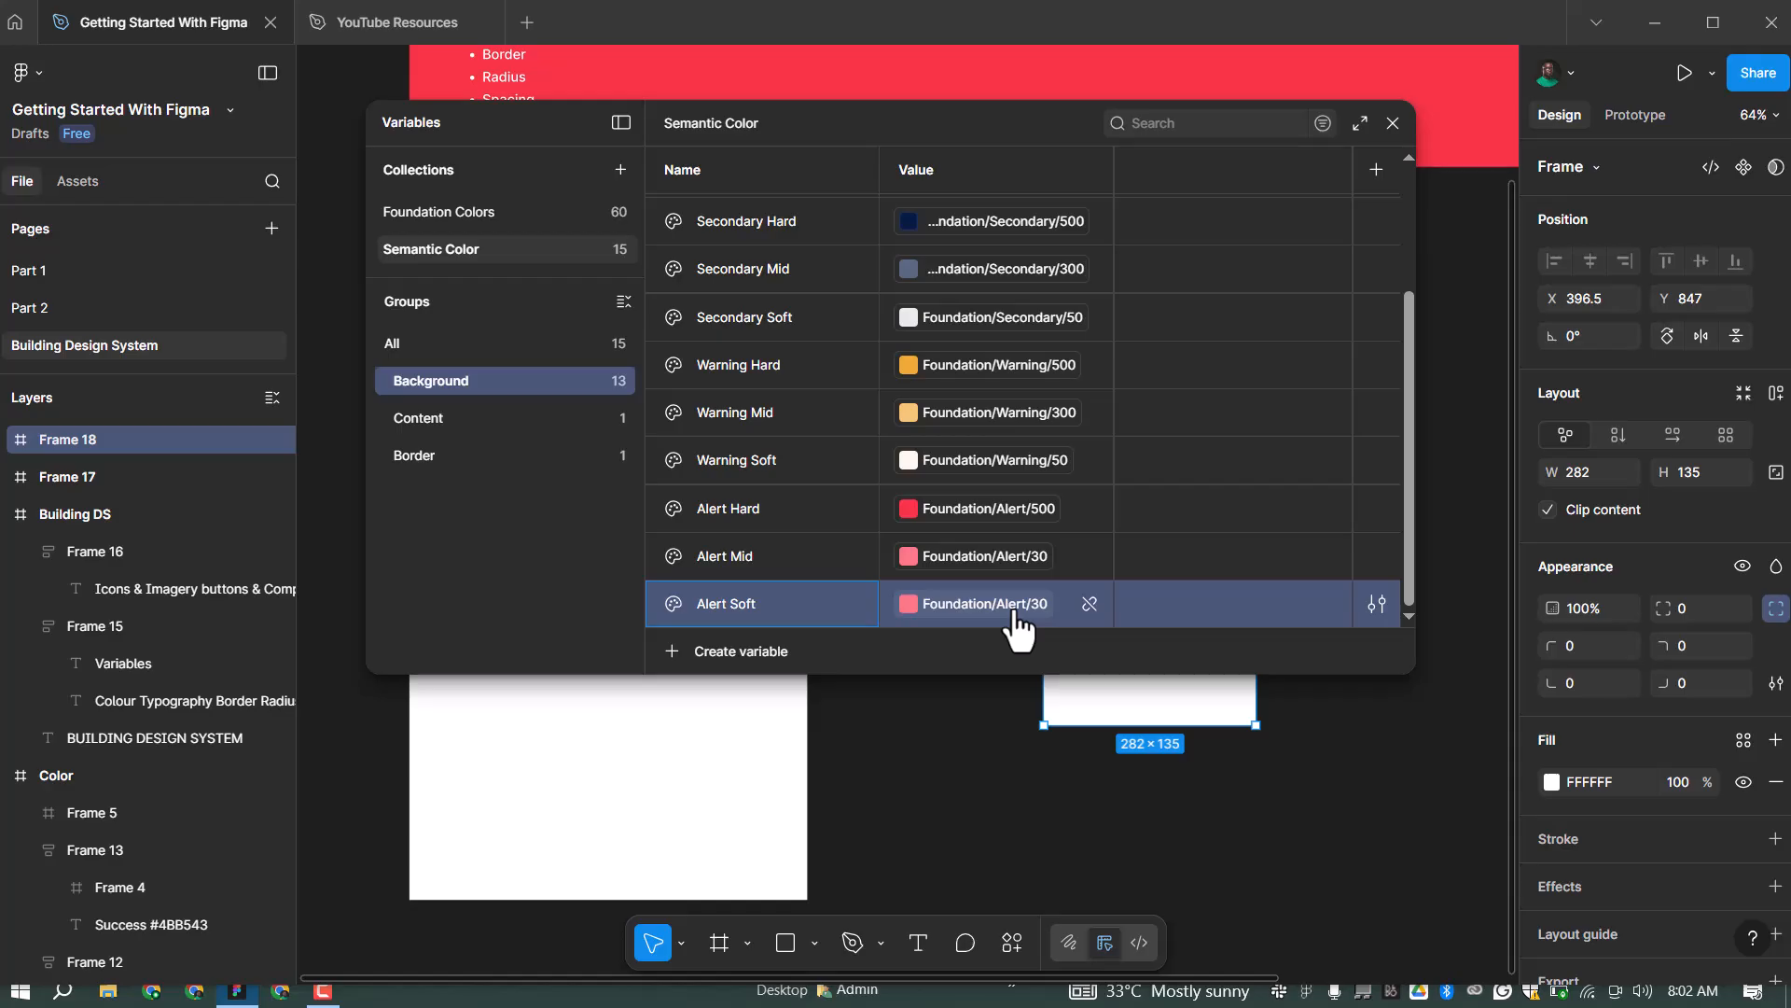
click(1019, 616)
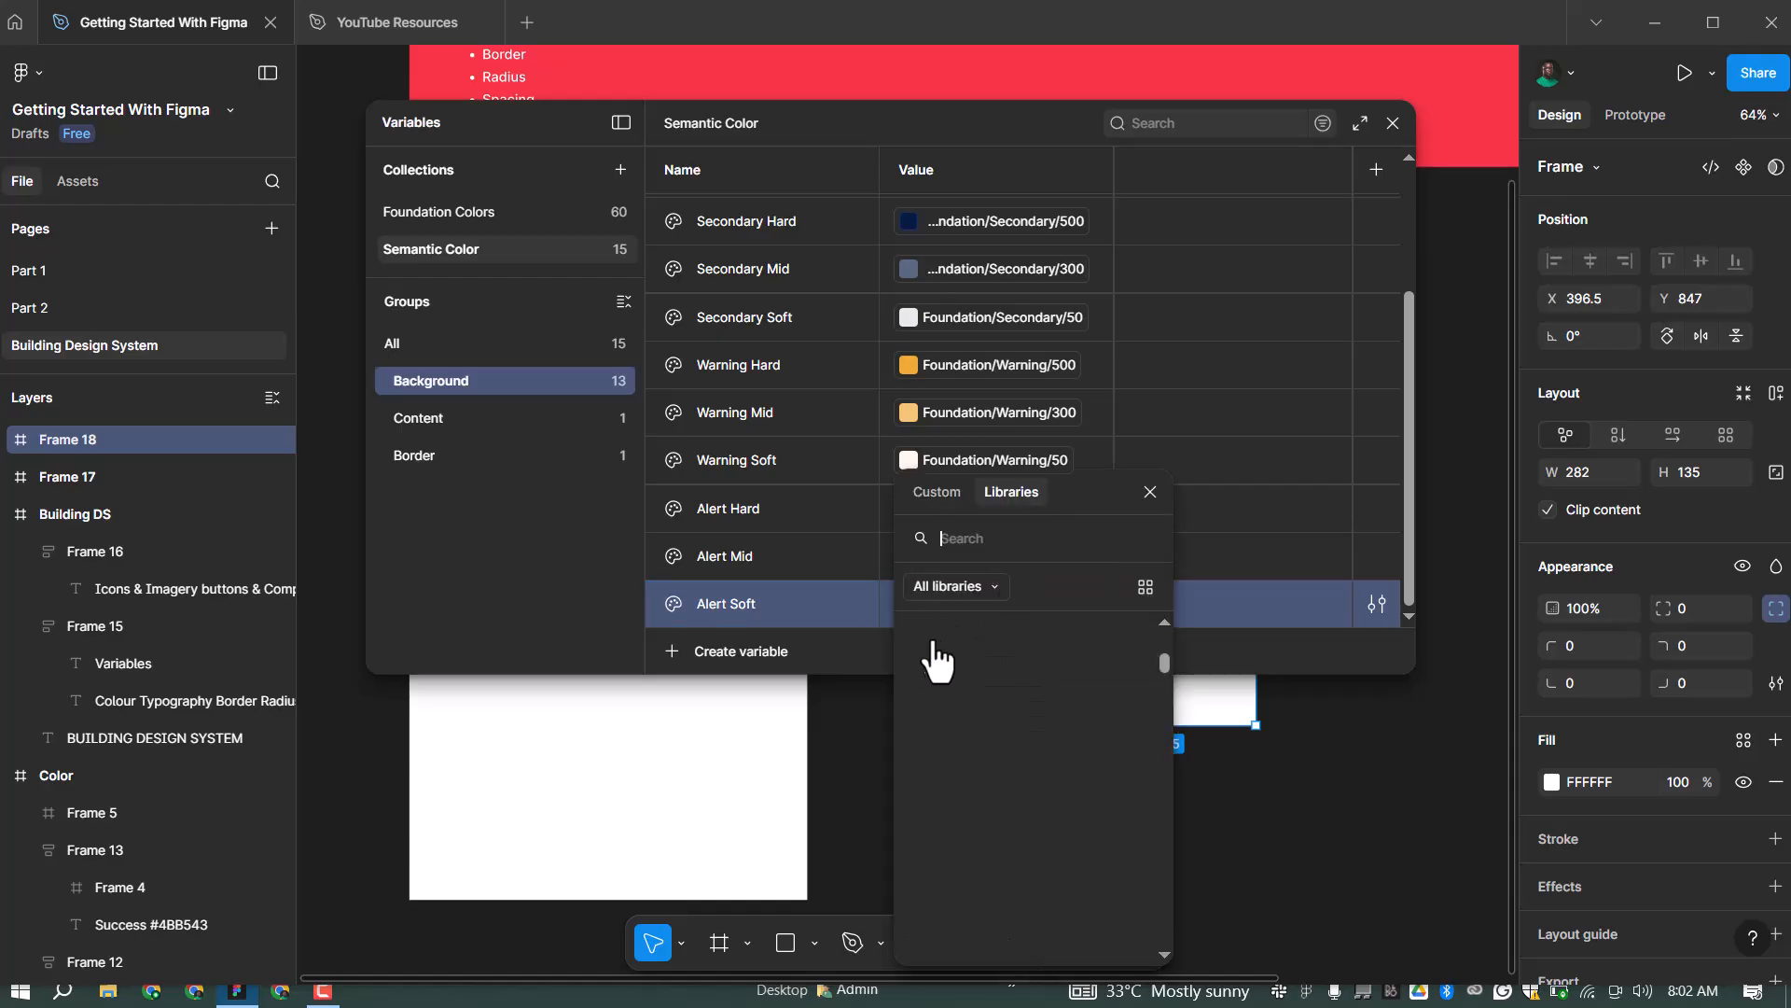
click(986, 707)
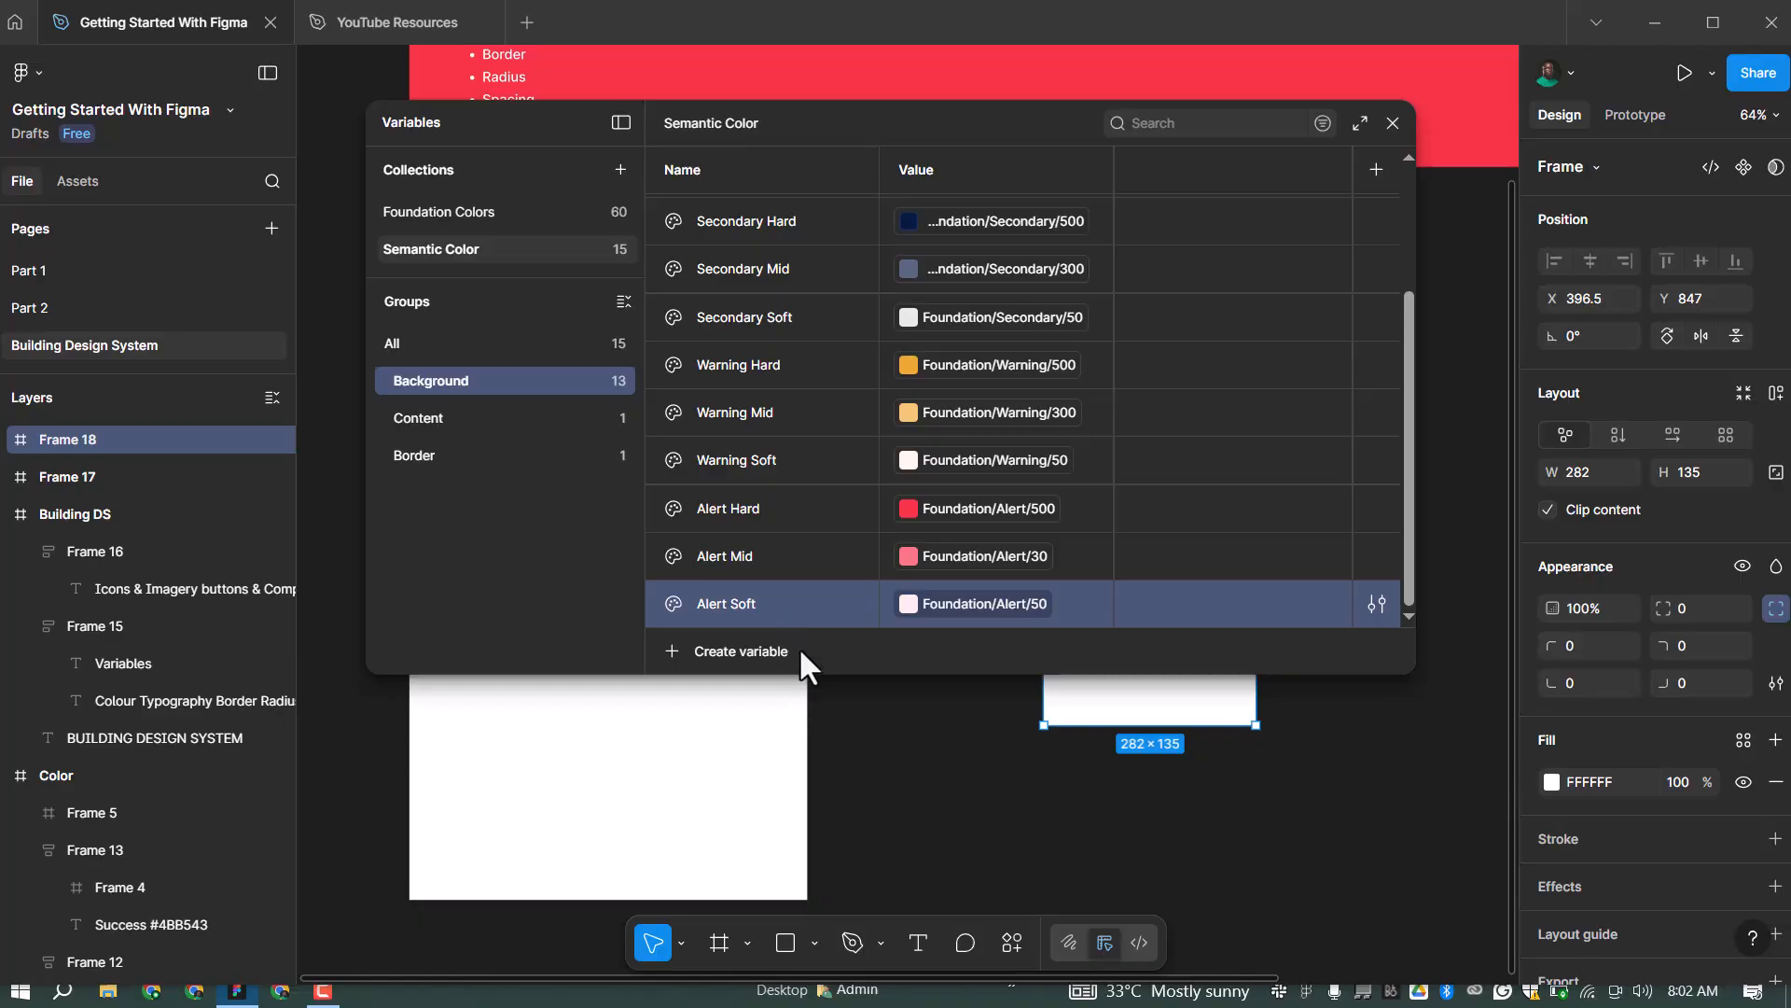
Duplicate the Alert Soft variable, rename the copy Sucess Hard, and link its value to Foundation/Success/500
right_click(774, 612)
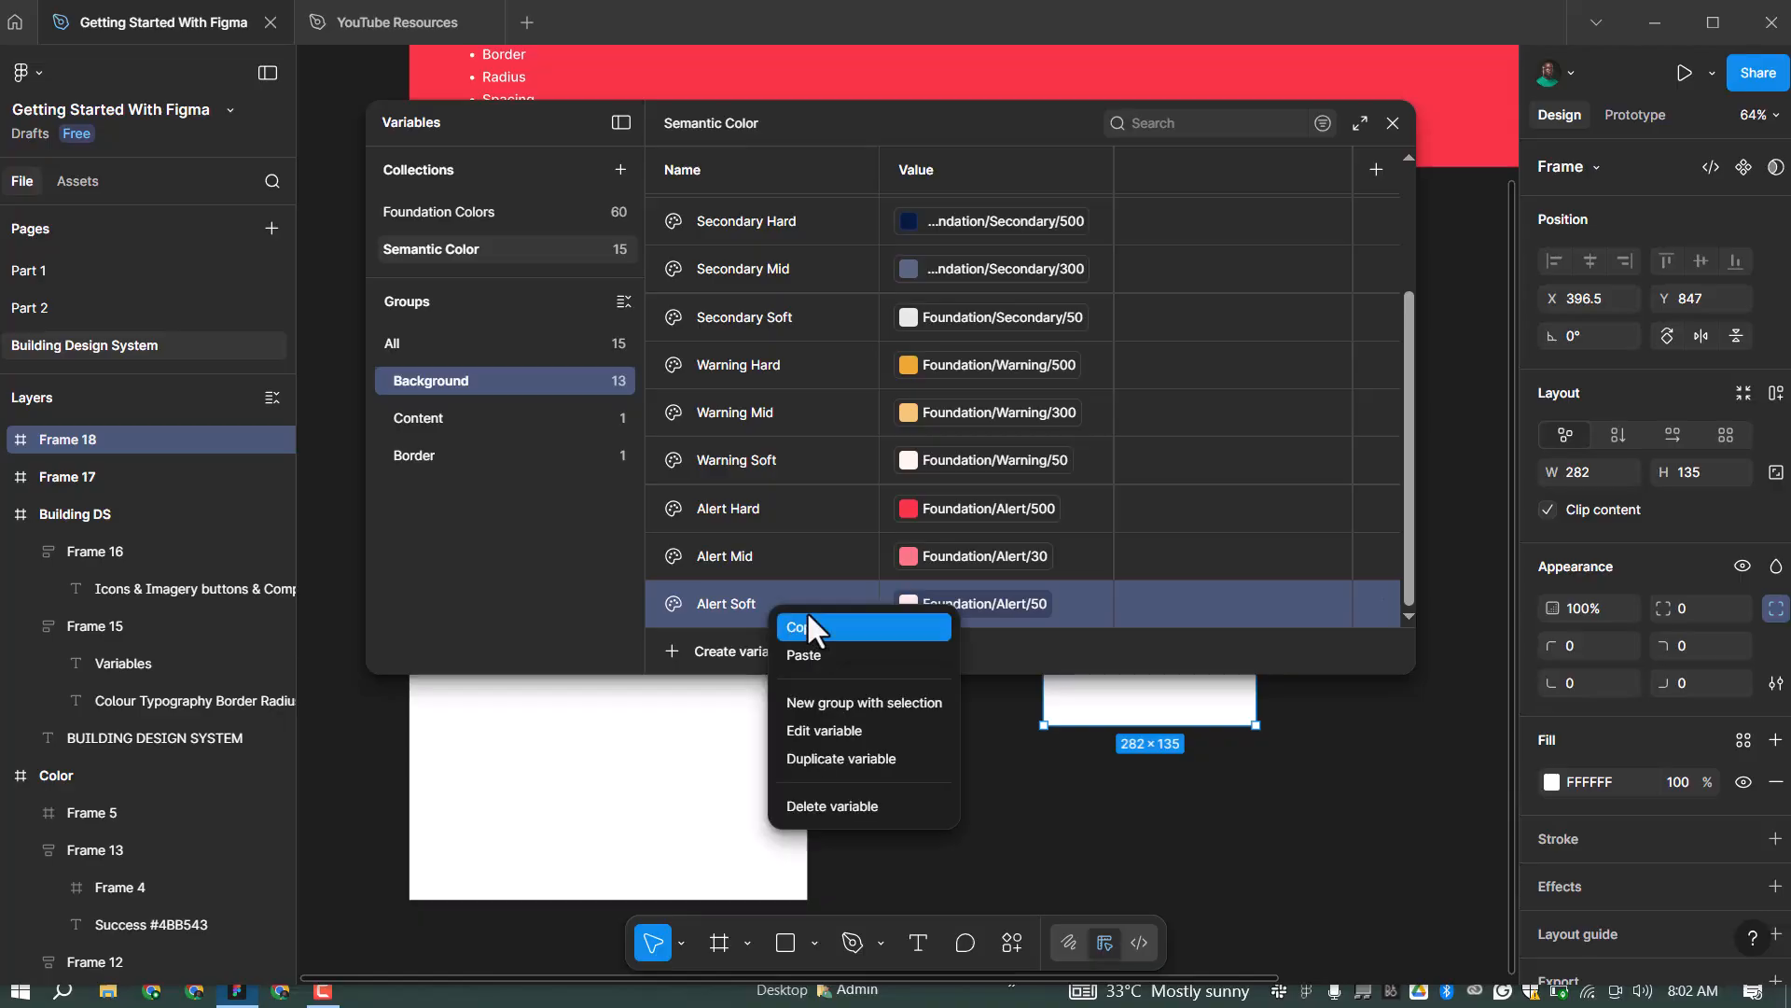
click(828, 739)
text(Su)
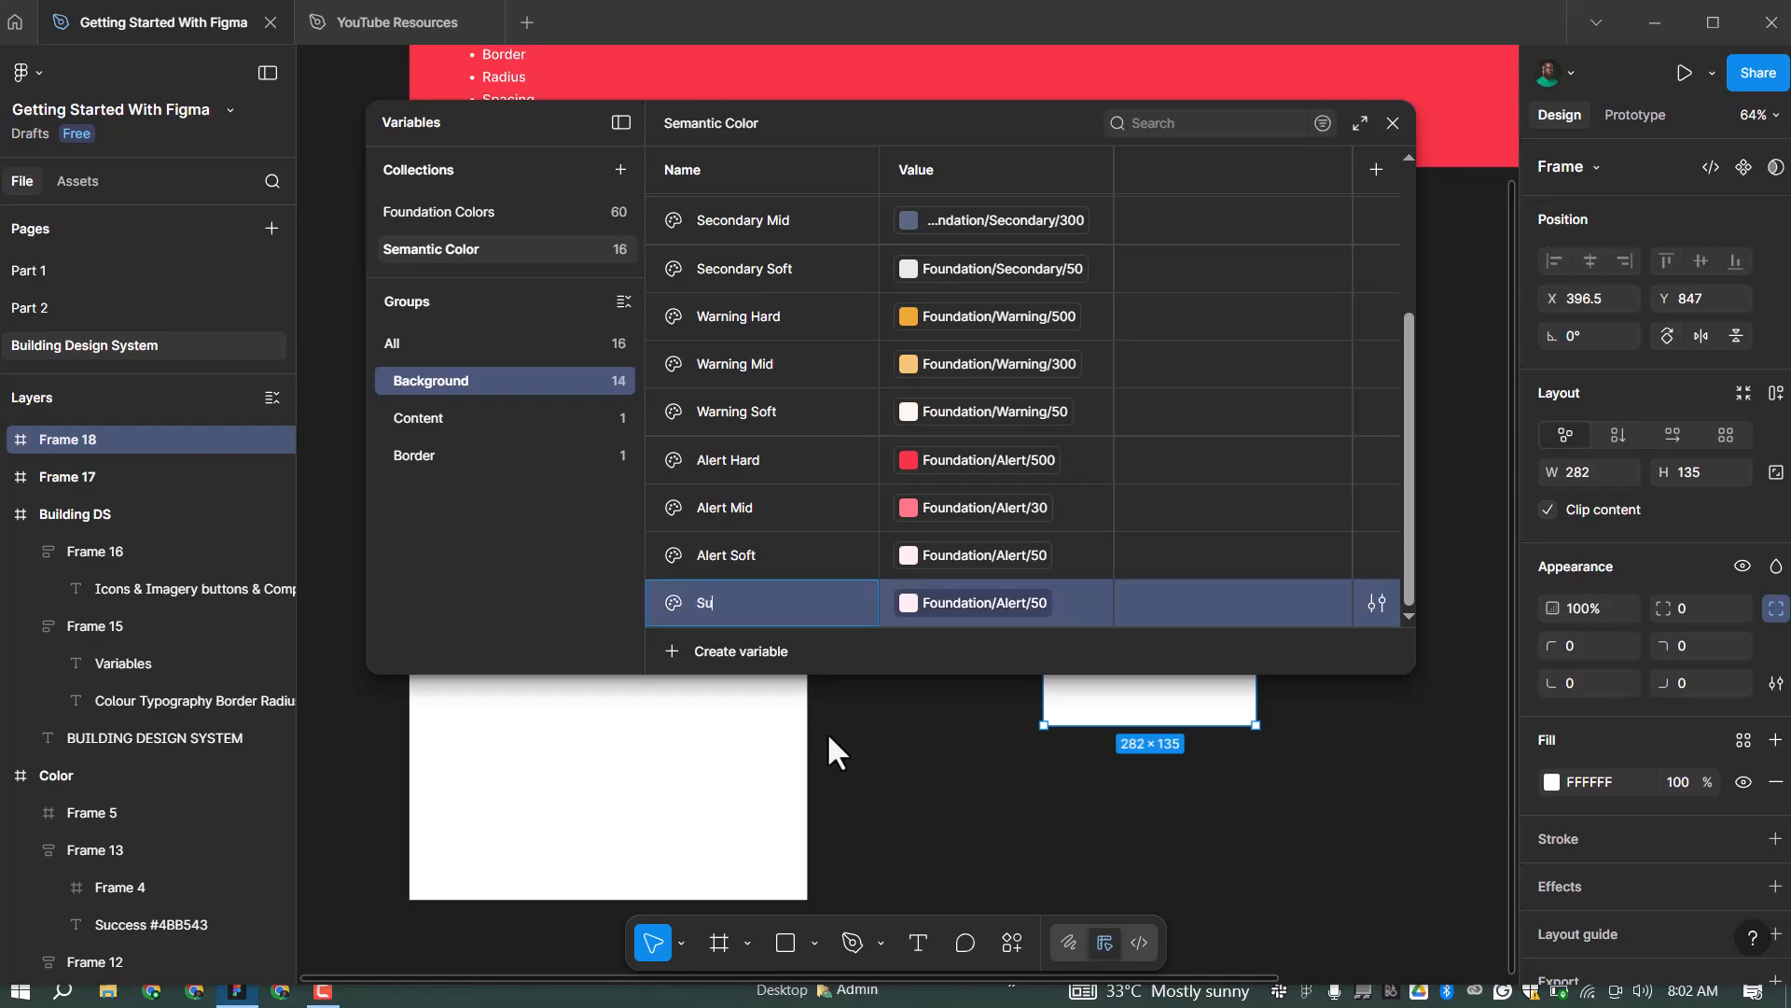
text(cess Hard)
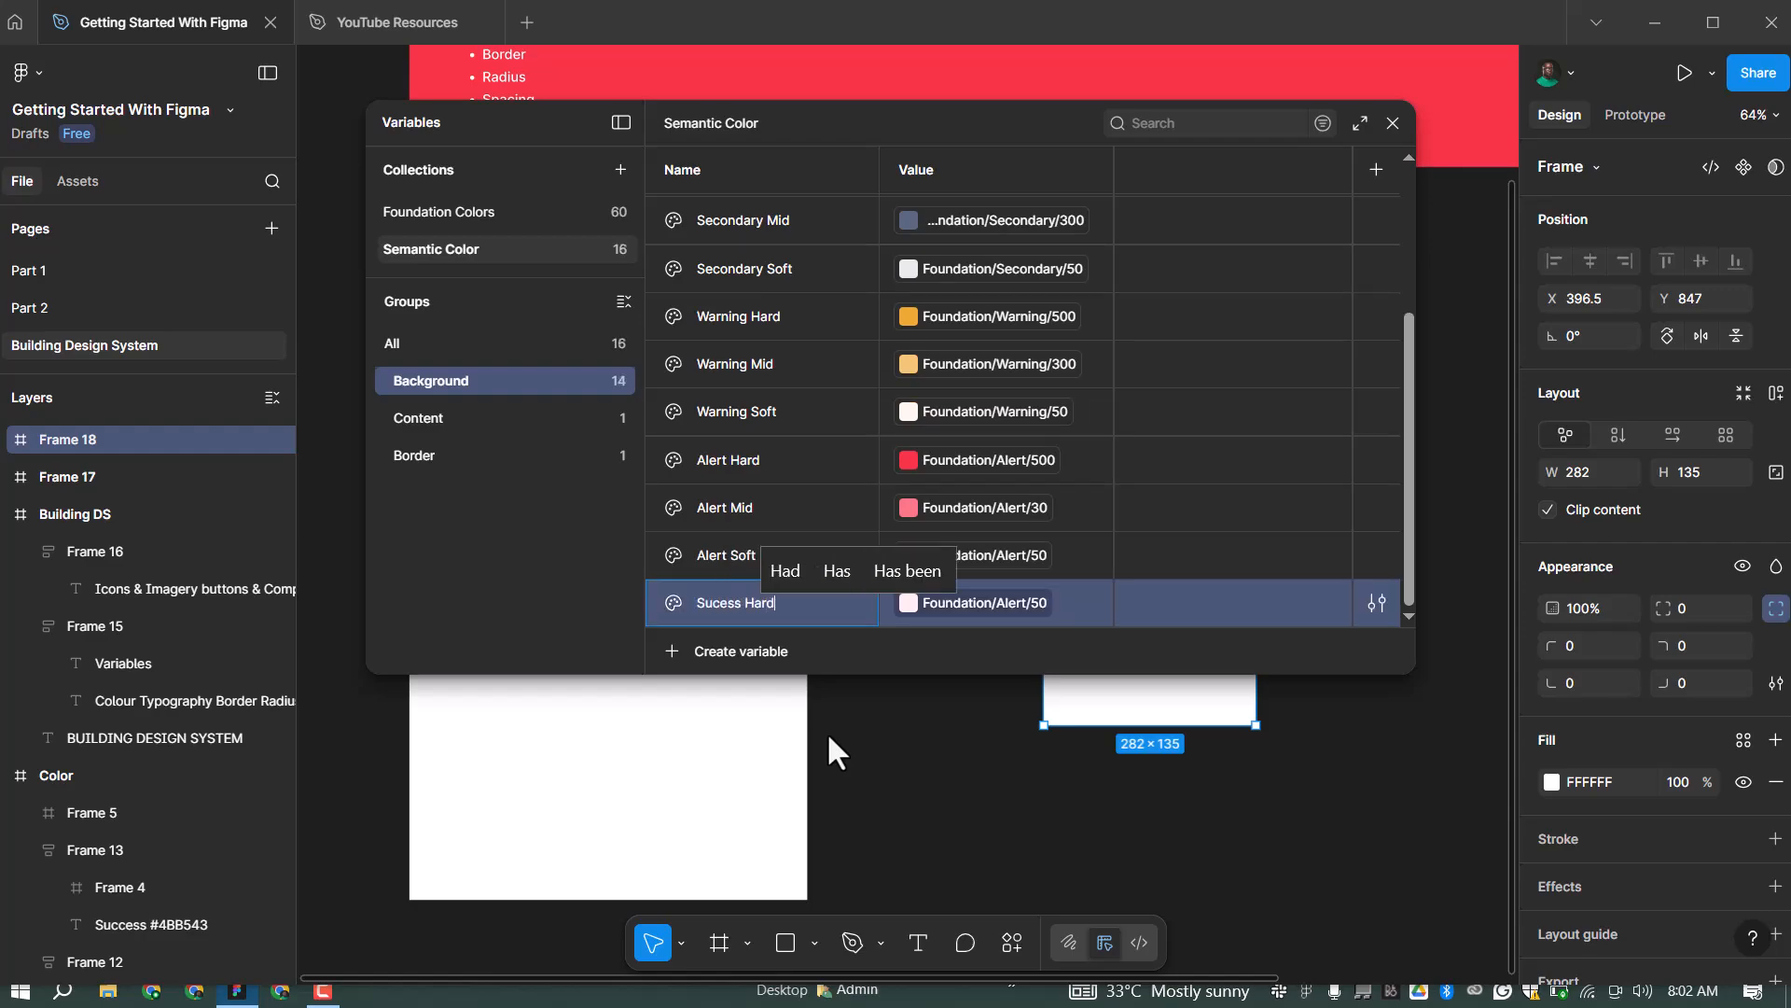
key(Return)
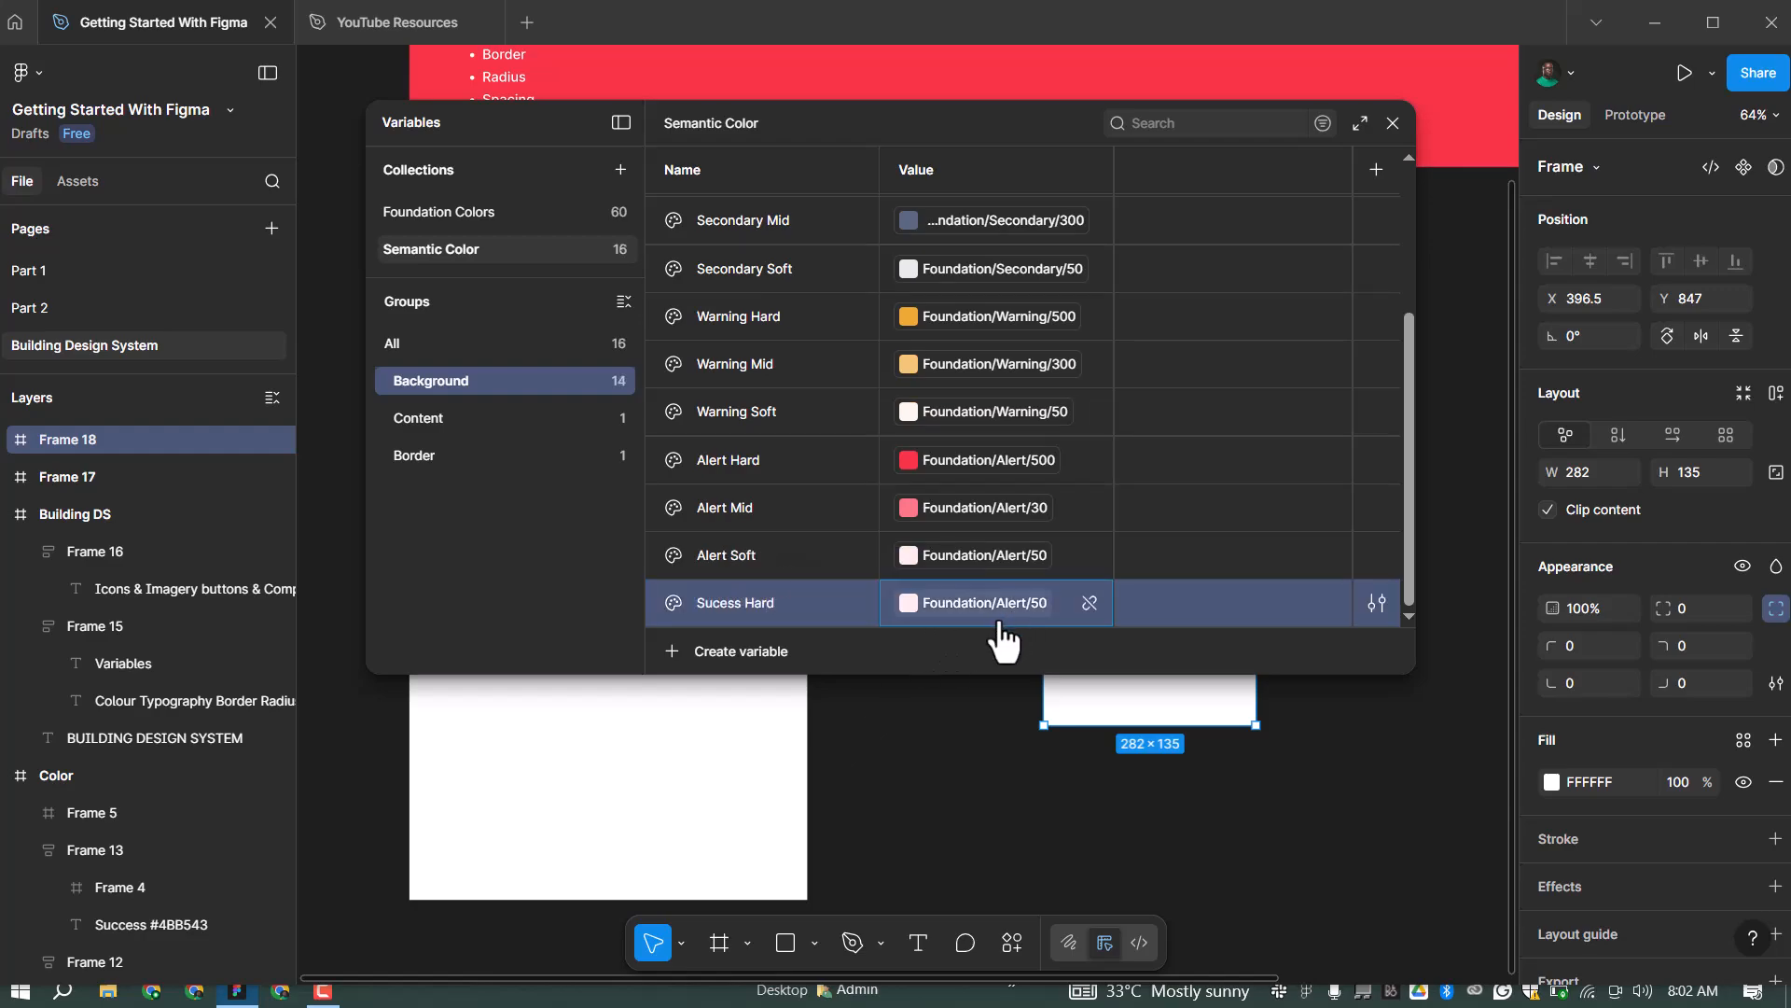
click(992, 620)
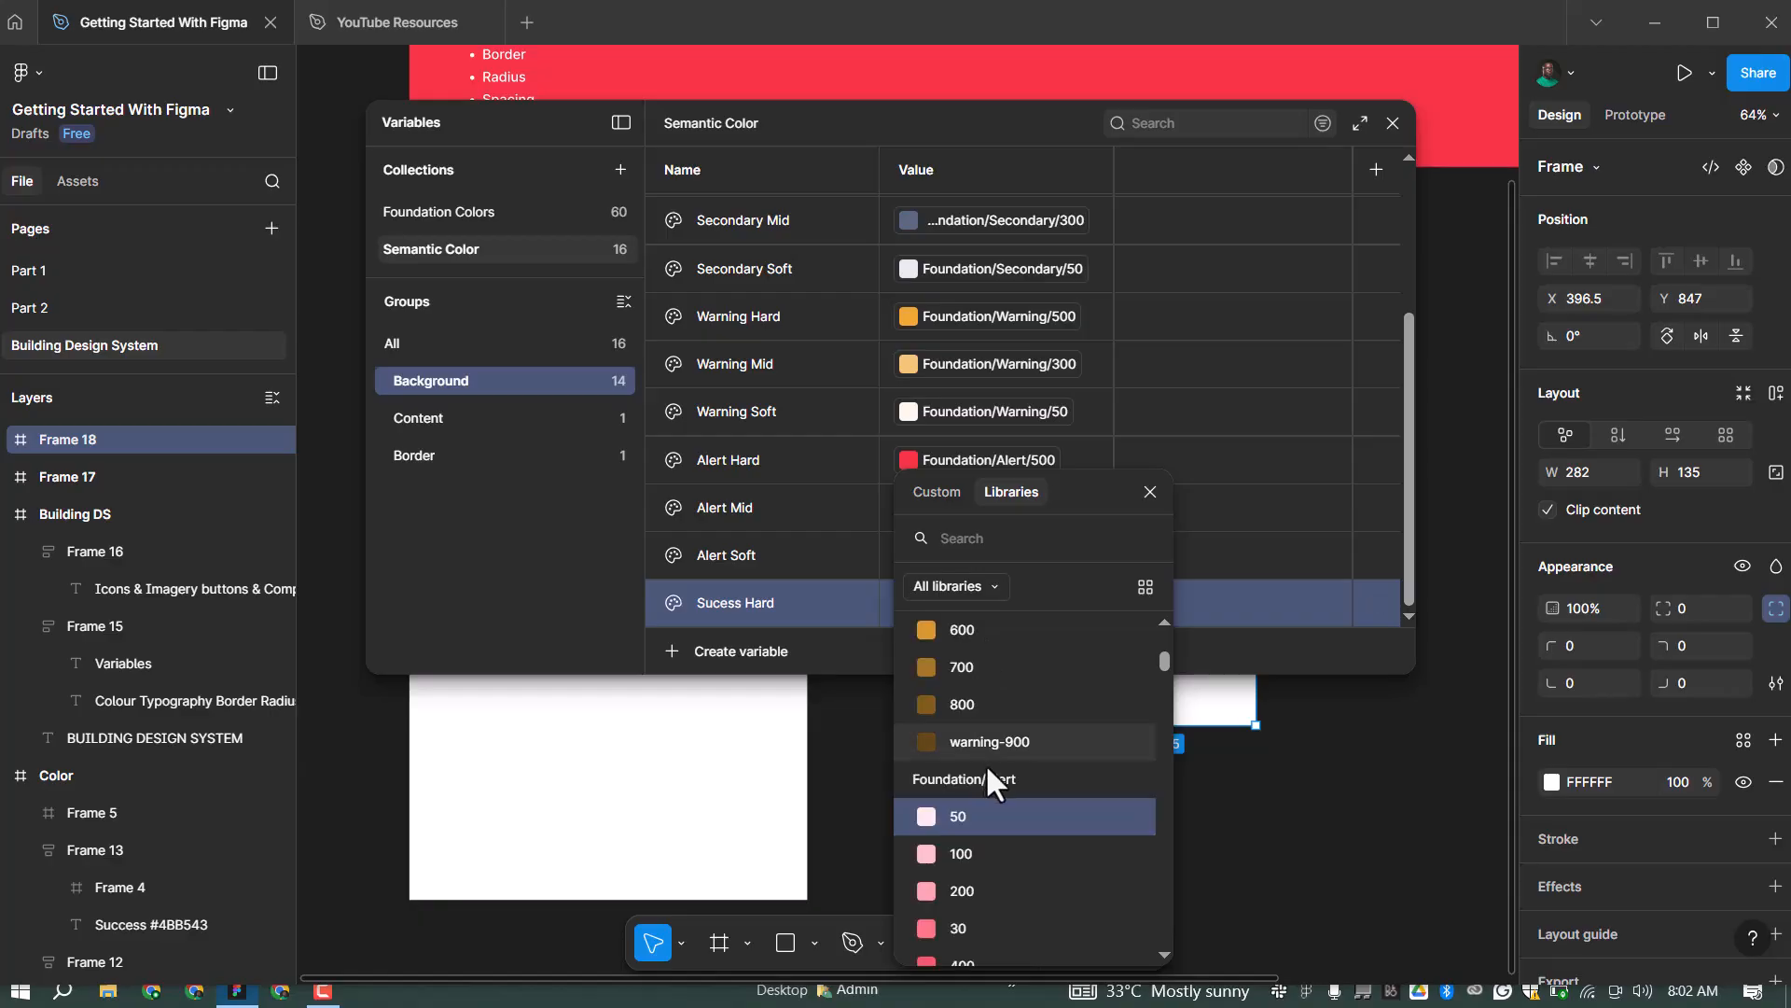
scroll(986, 849, down, 6)
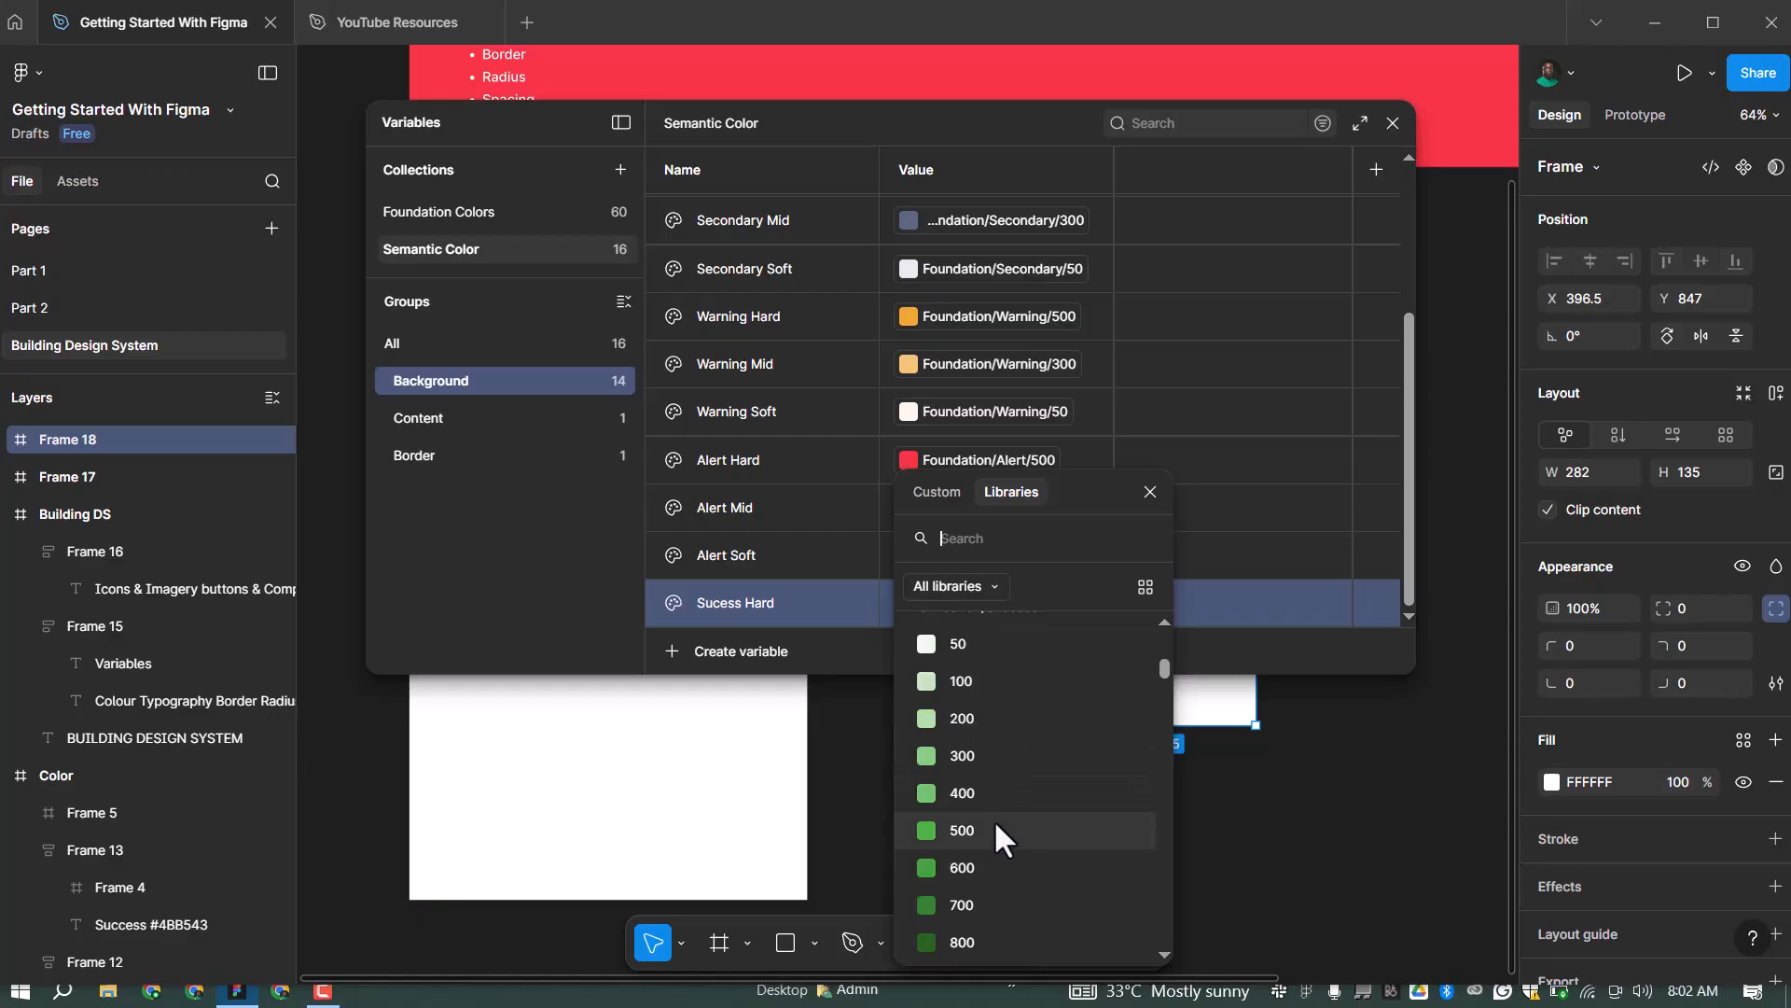
click(709, 614)
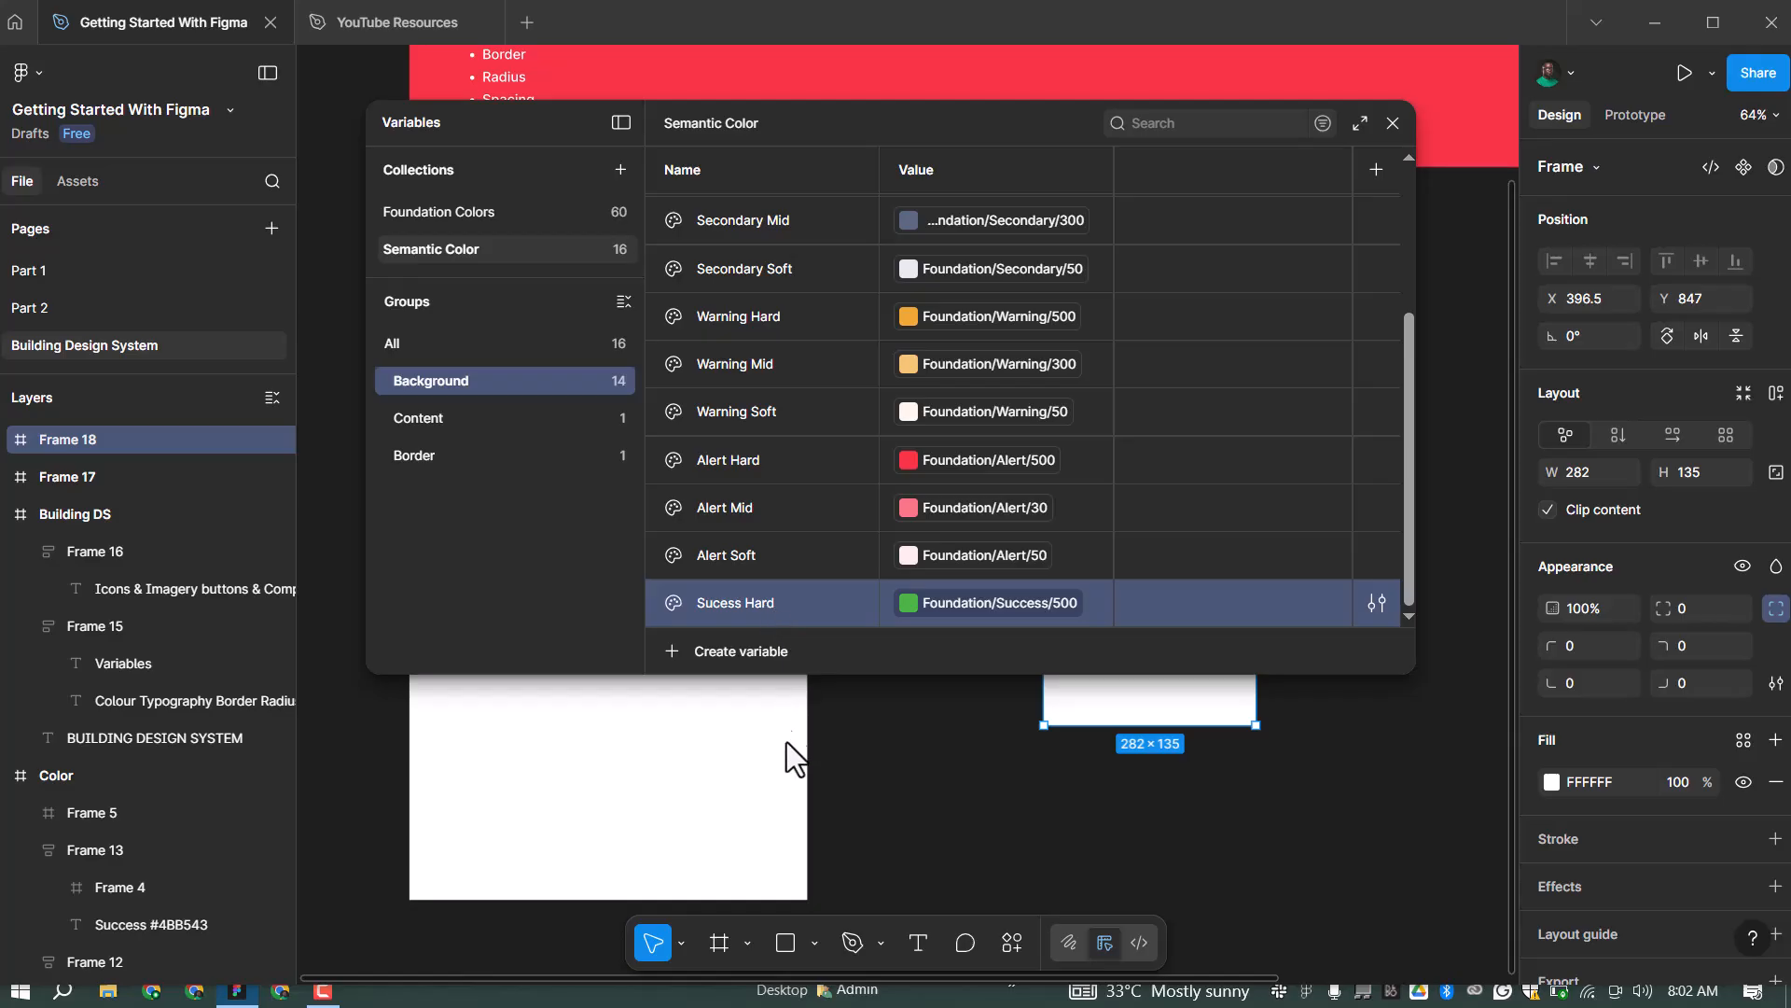
Duplicate the Sucess Hard variable, rename the copy Sucess Mid, and link its value to Foundation/Success/300
right_click(773, 602)
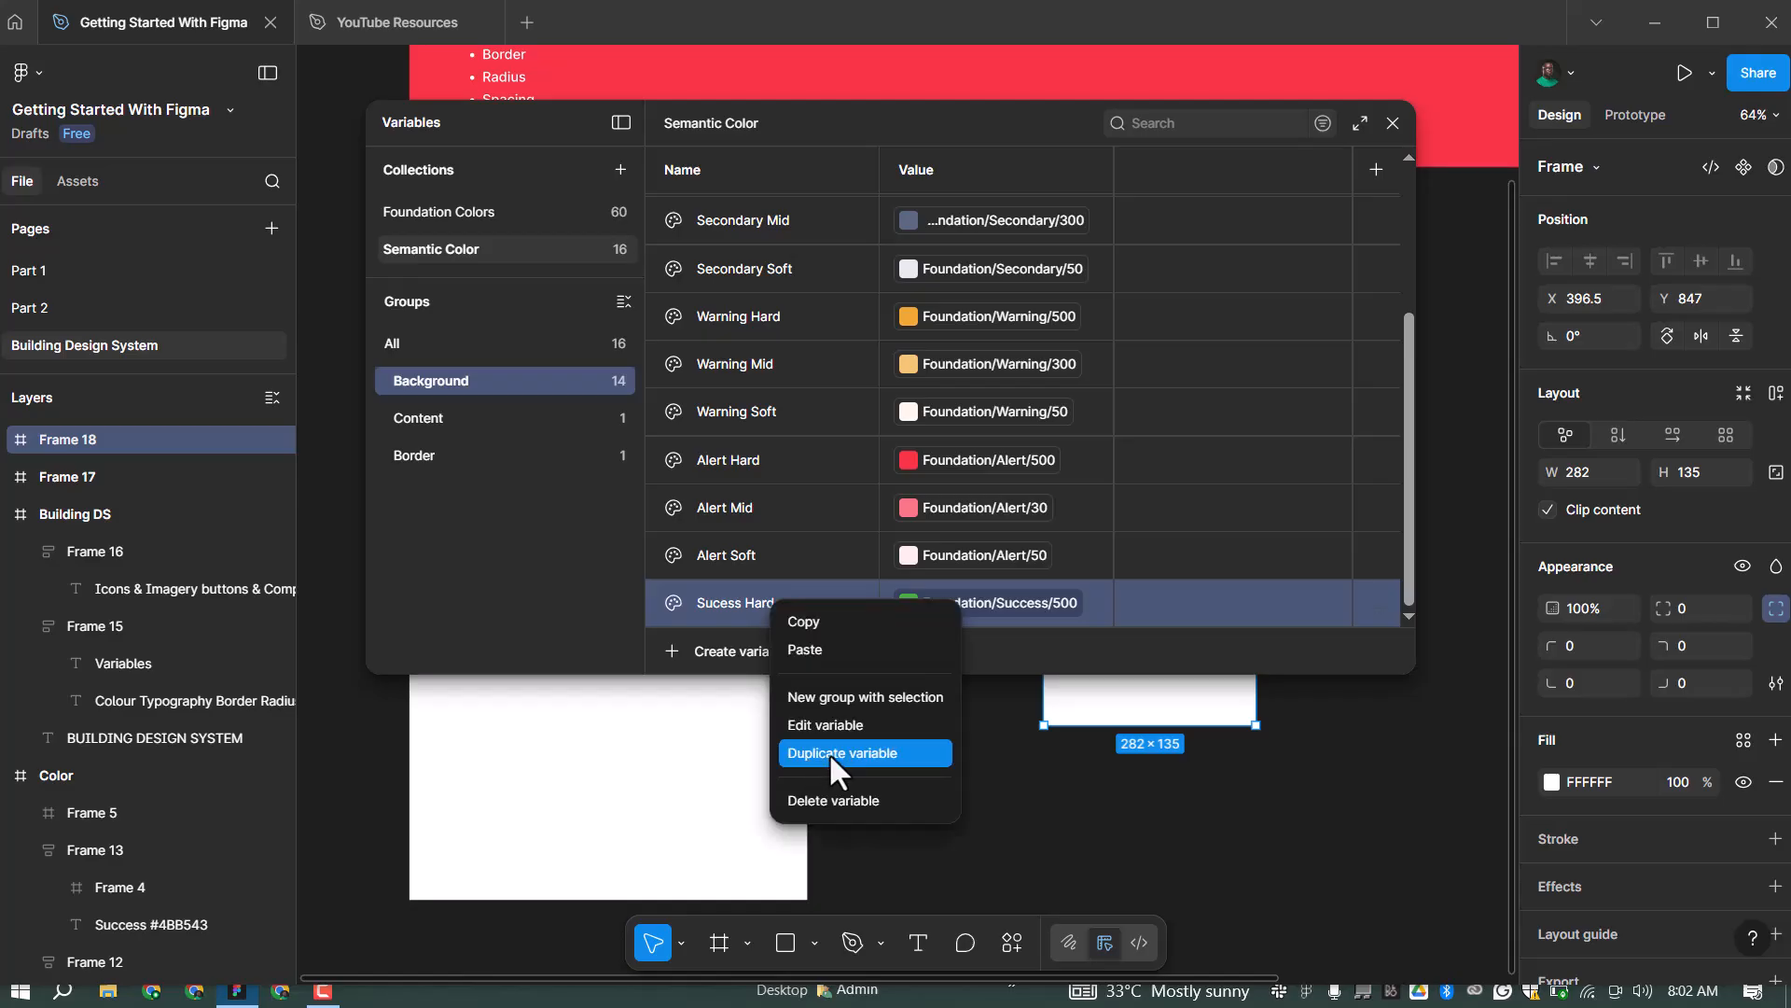
key(Return)
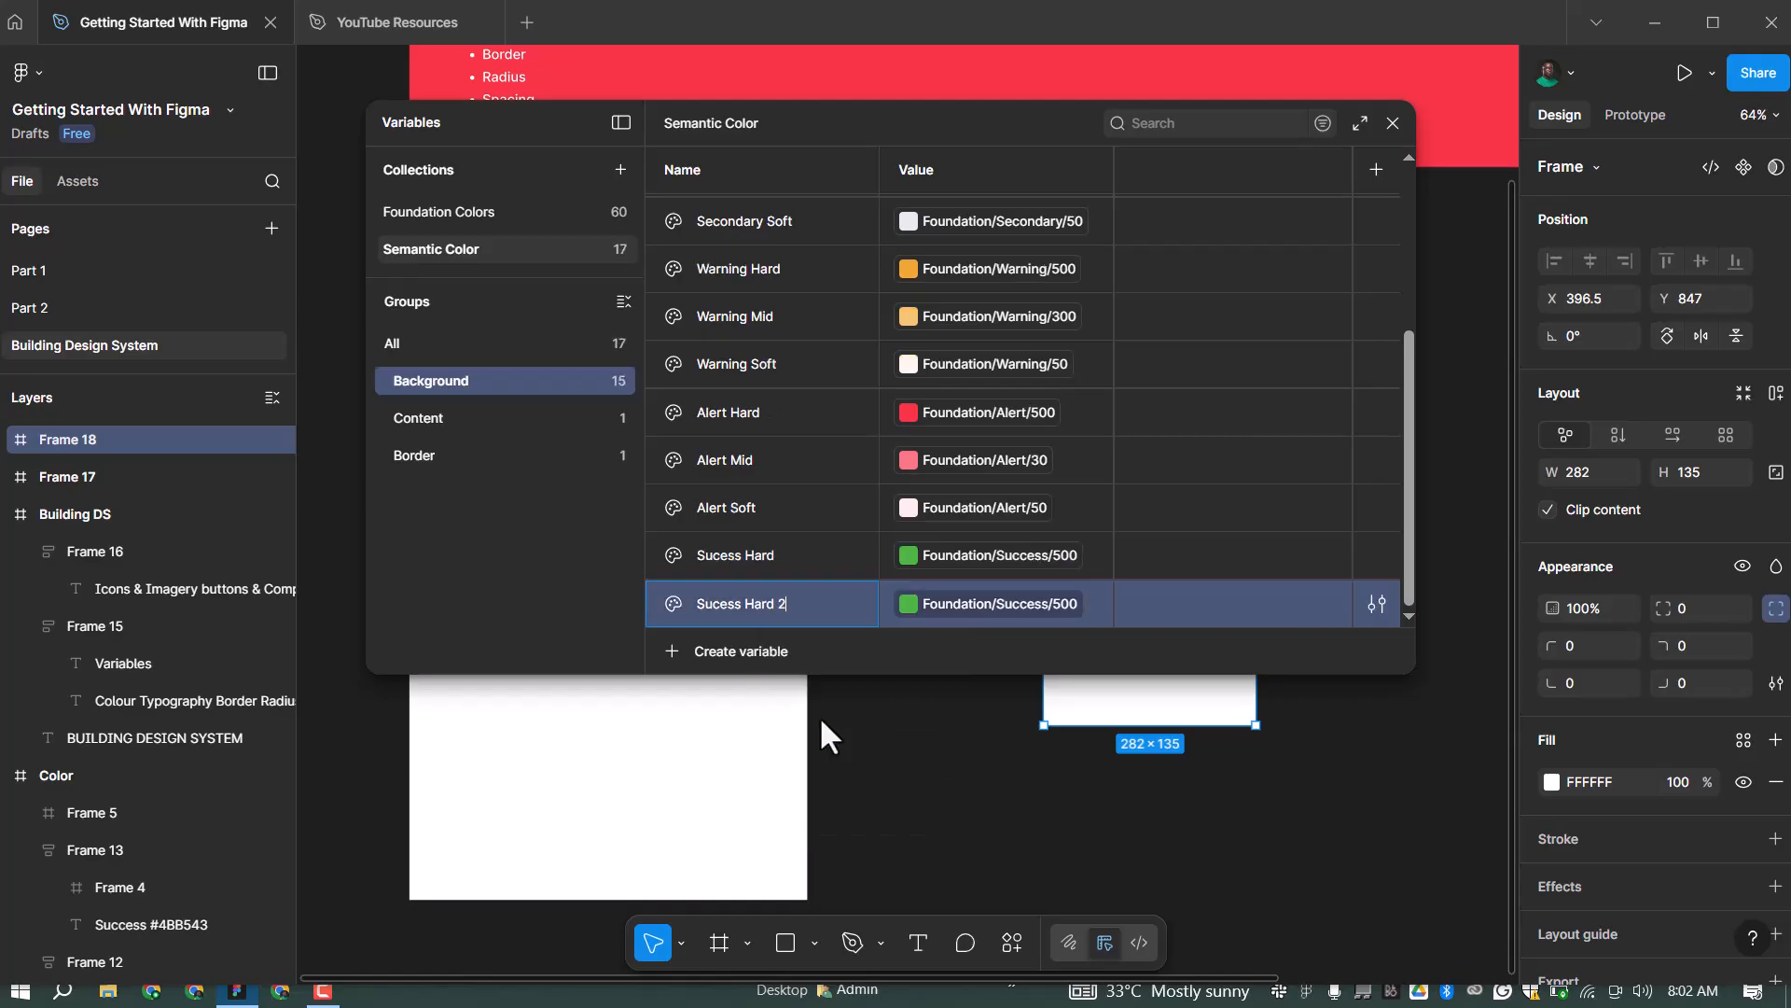
key(BackSpace)
key(BackSpace)
key(BackSpace)
key(BackSpace)
key(BackSpace)
text(Mid)
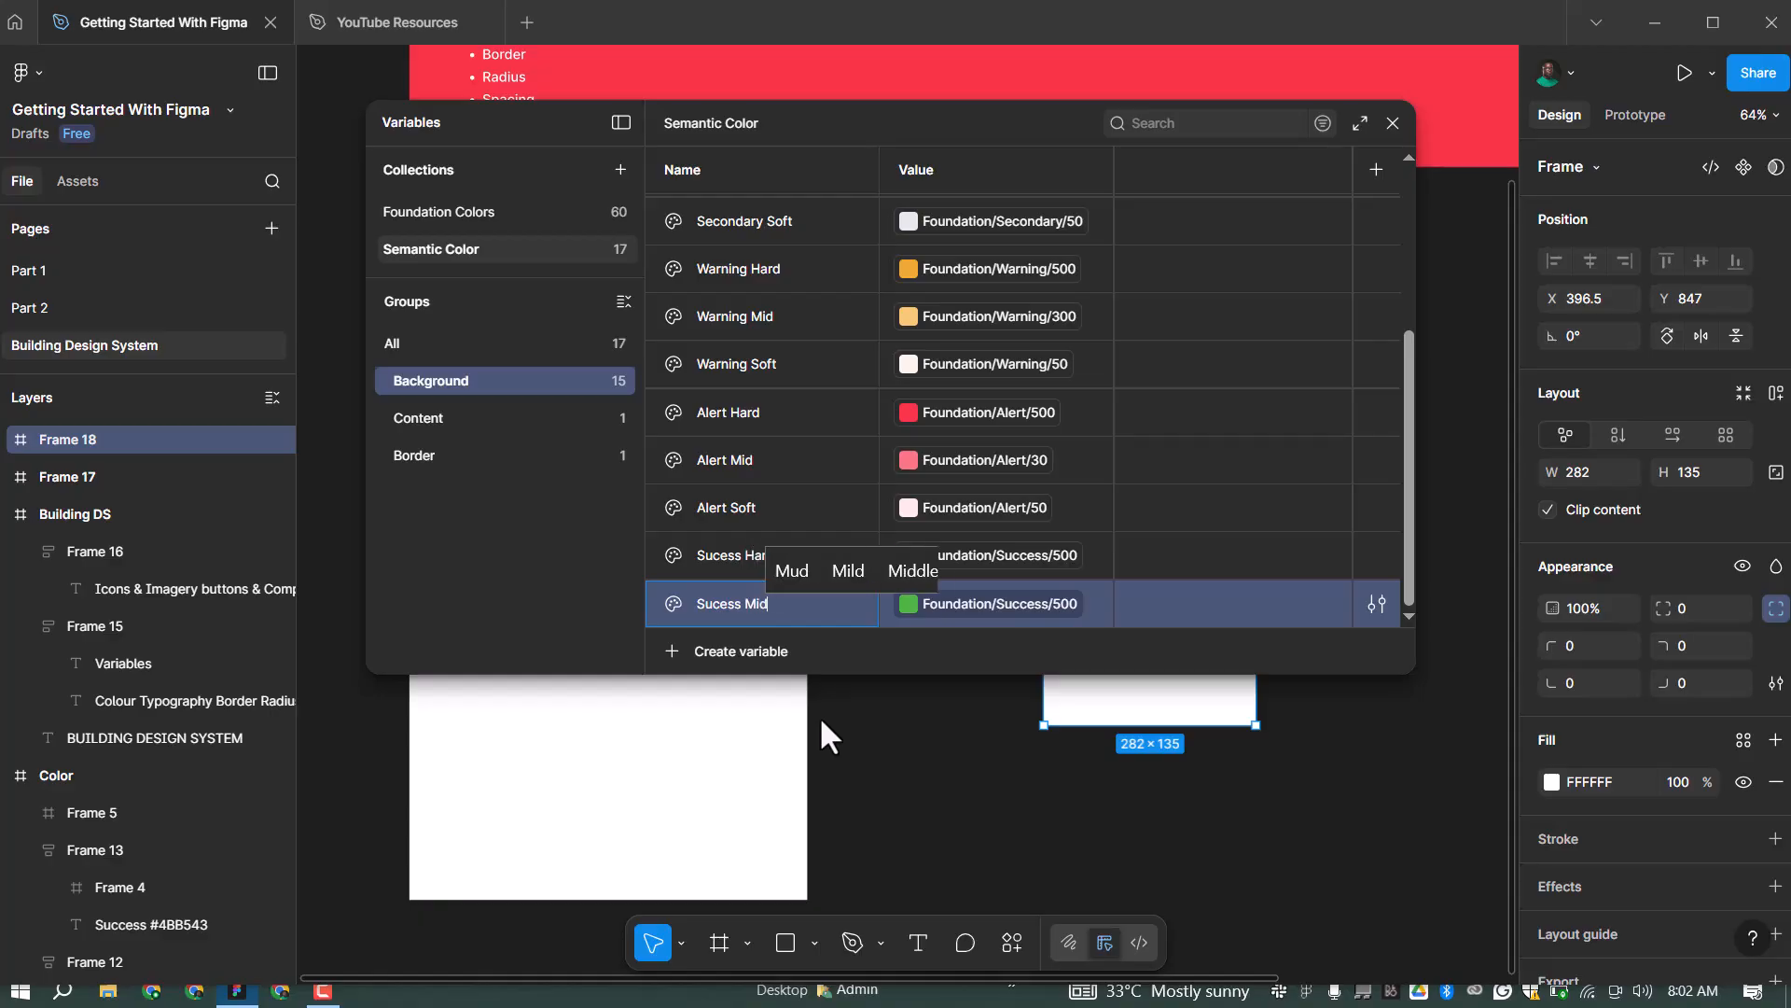
click(1047, 607)
key(Return)
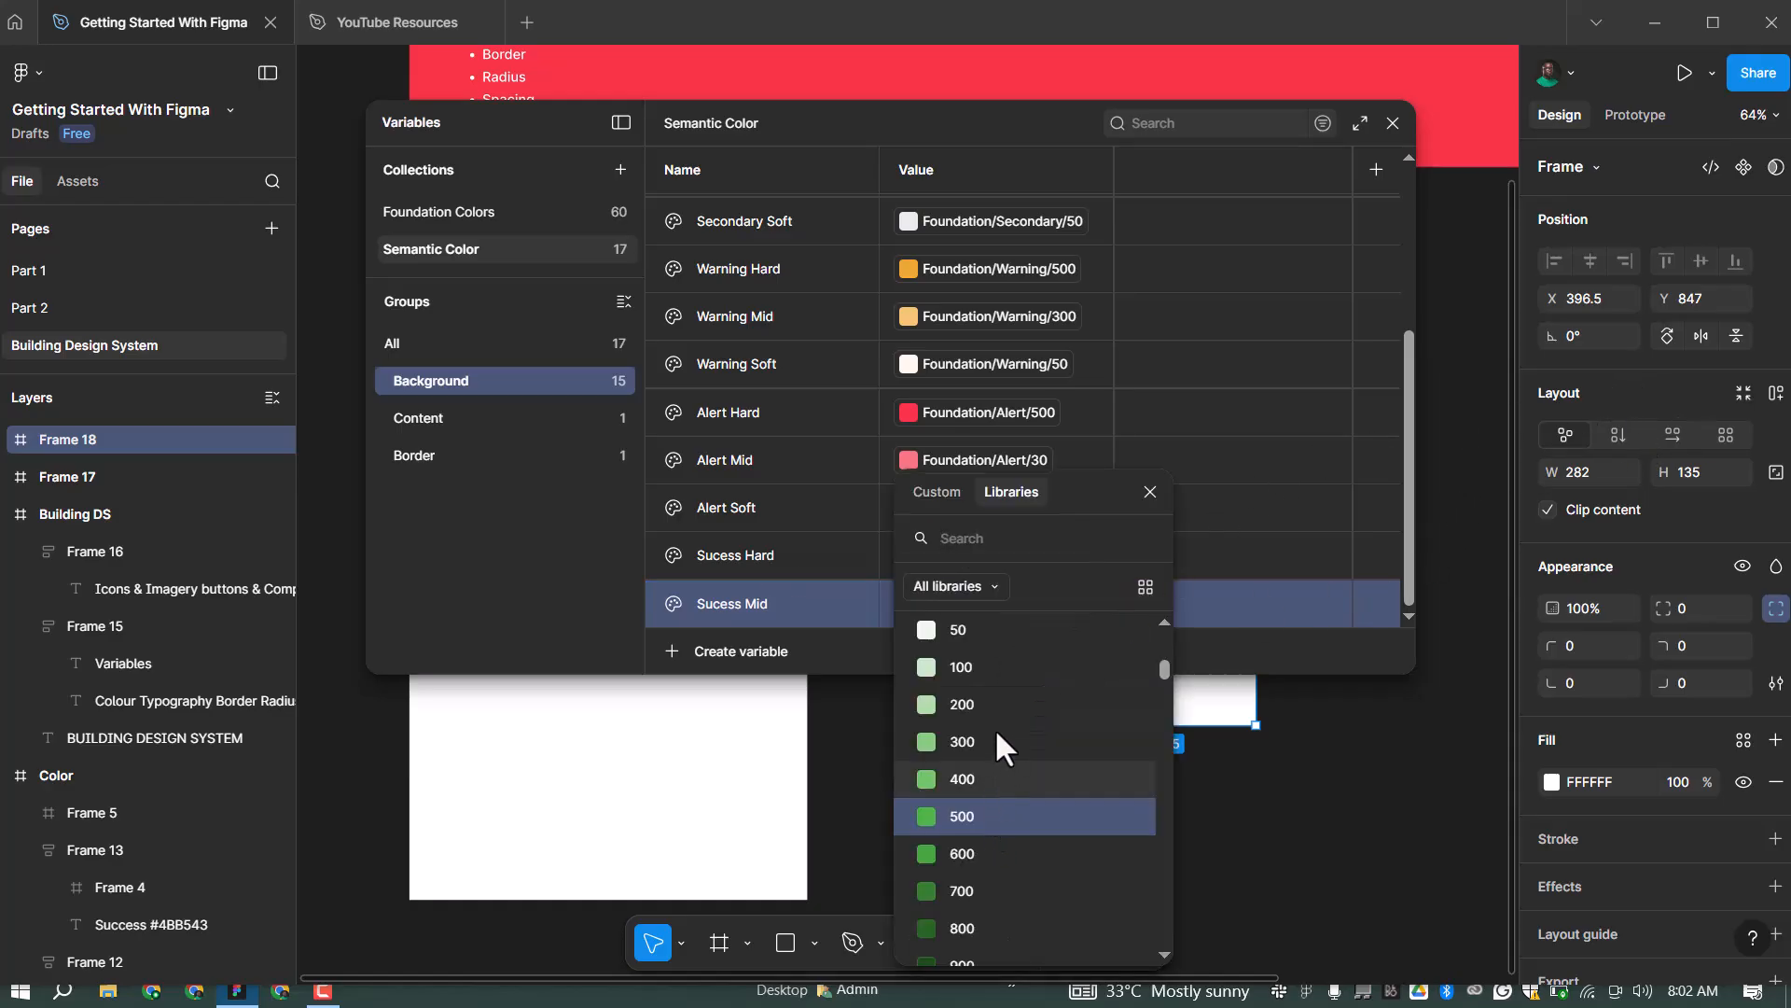
key(Return)
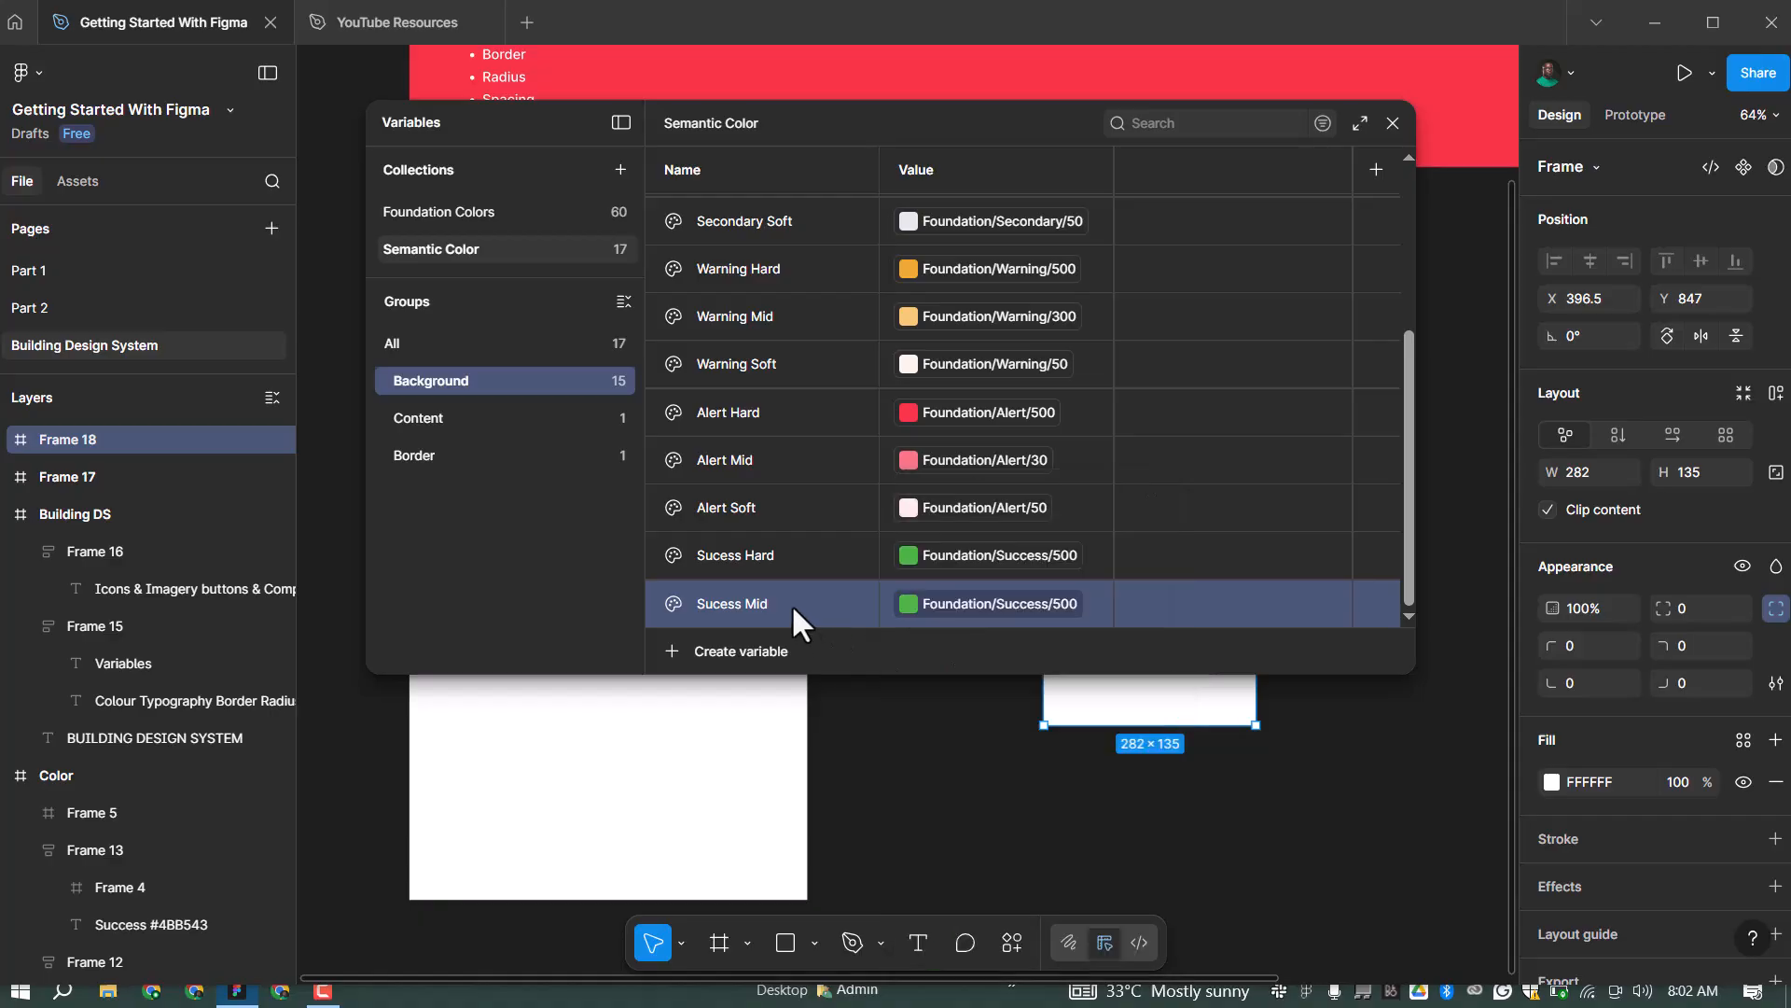
Duplicate the Sucess Mid variable, rename the copy Sucess Soft, and link its value to Foundation/Success/50
right_click(791, 603)
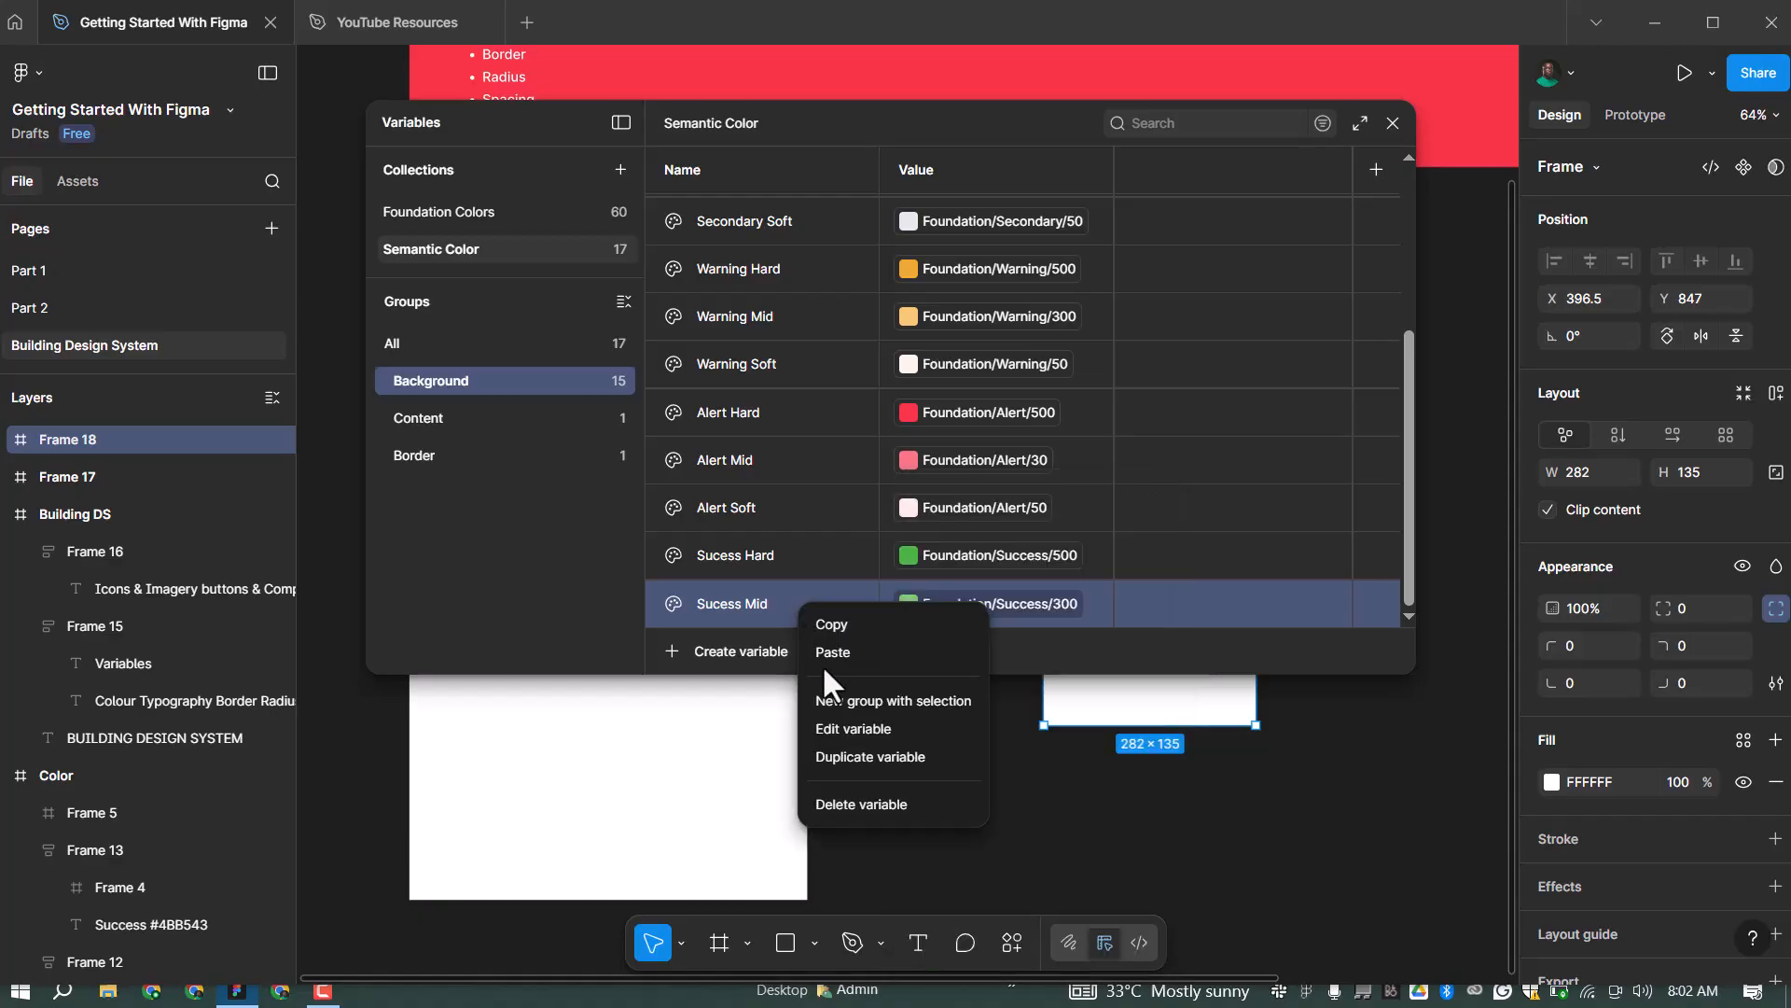
click(857, 756)
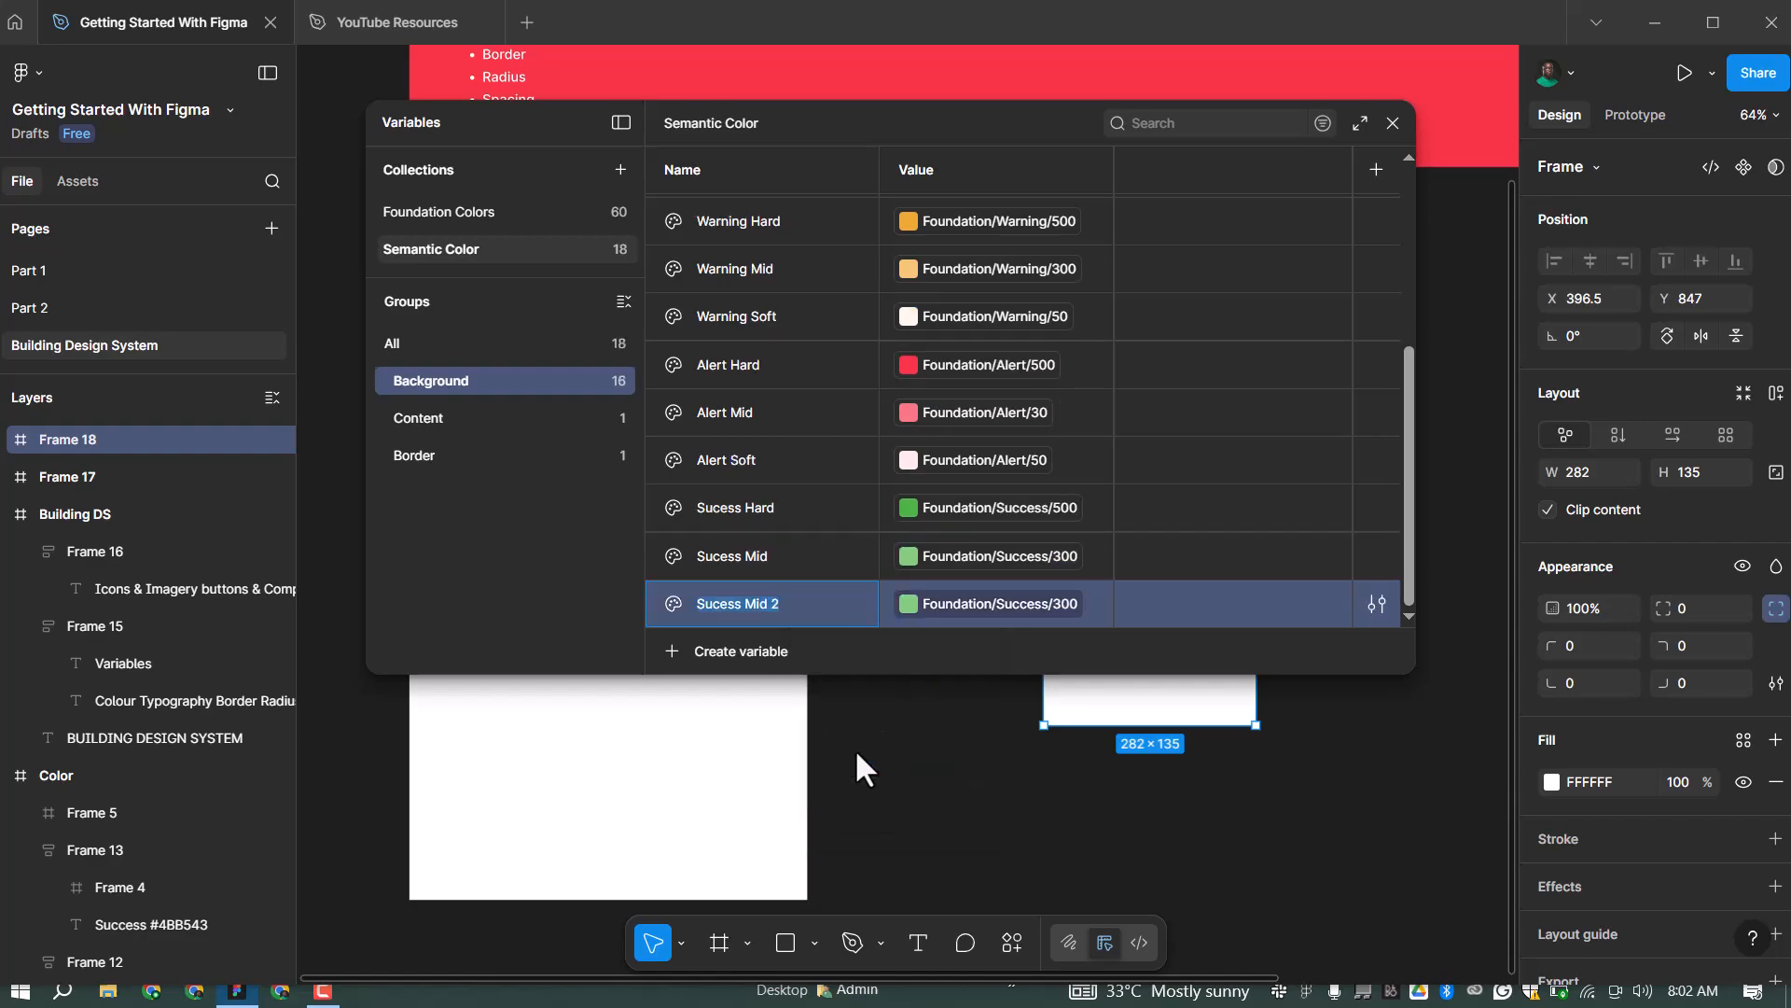
key(BackSpace)
key(BackSpace)
key(BackSpace)
key(BackSpace)
key(BackSpace)
text(Soft)
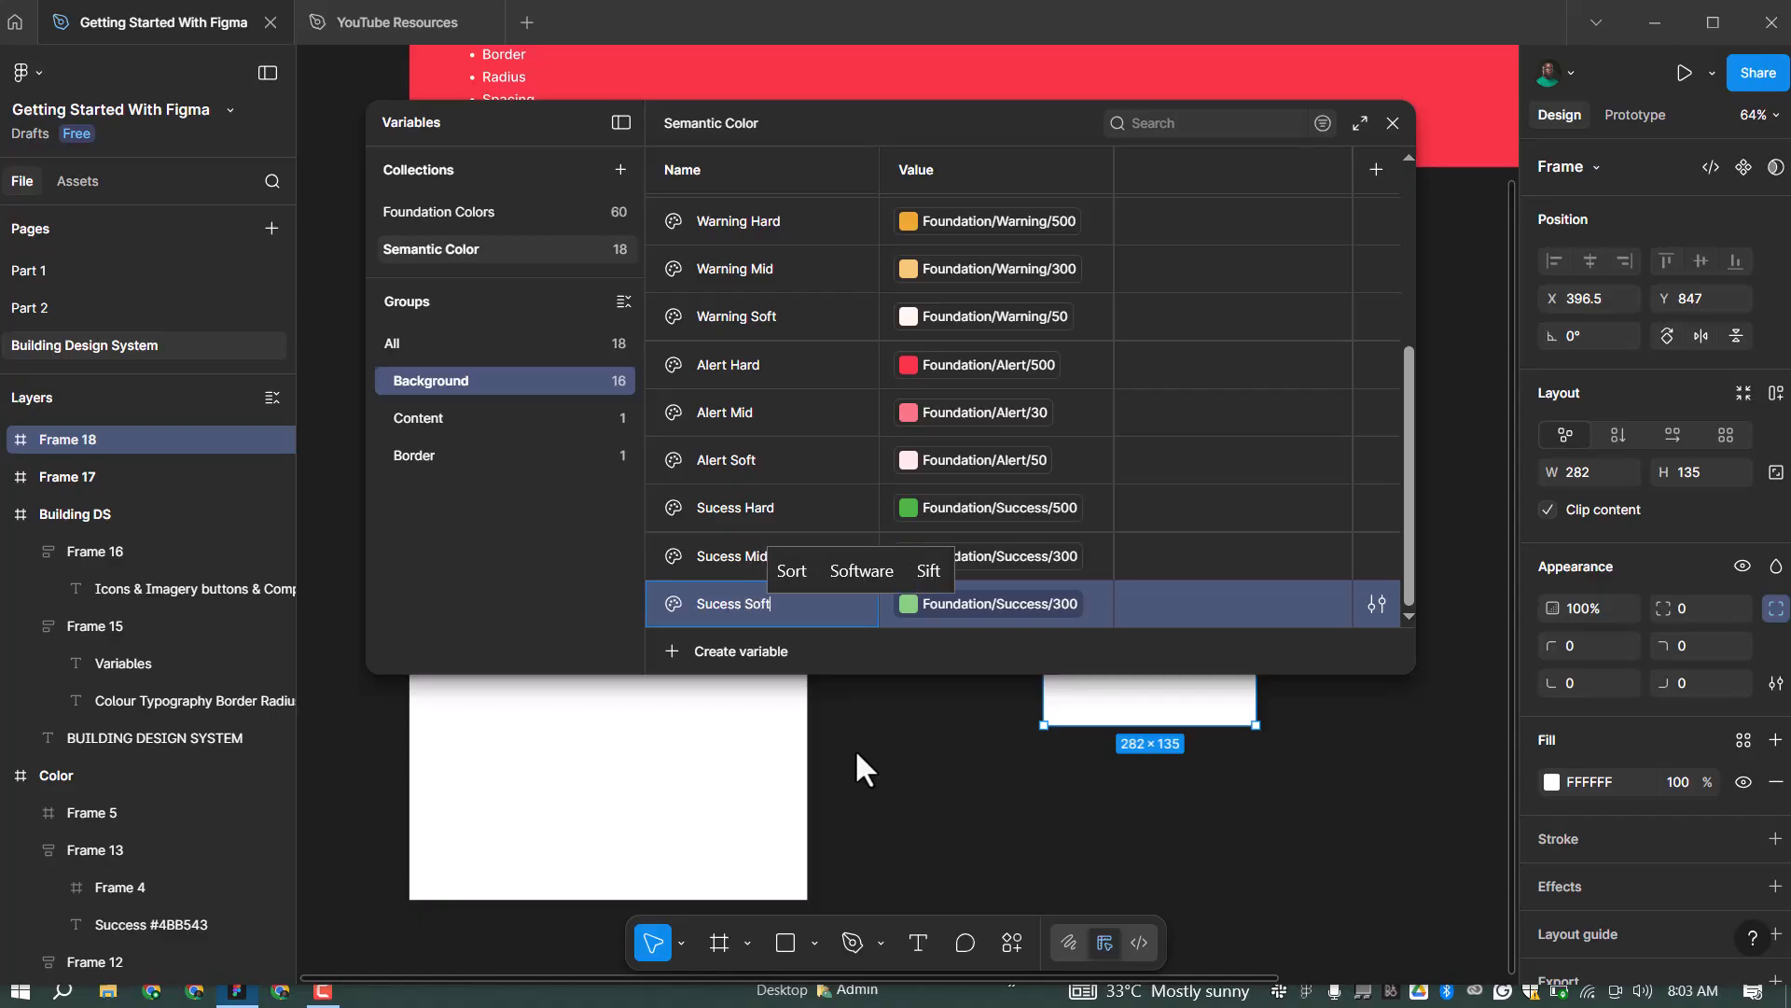
click(1039, 608)
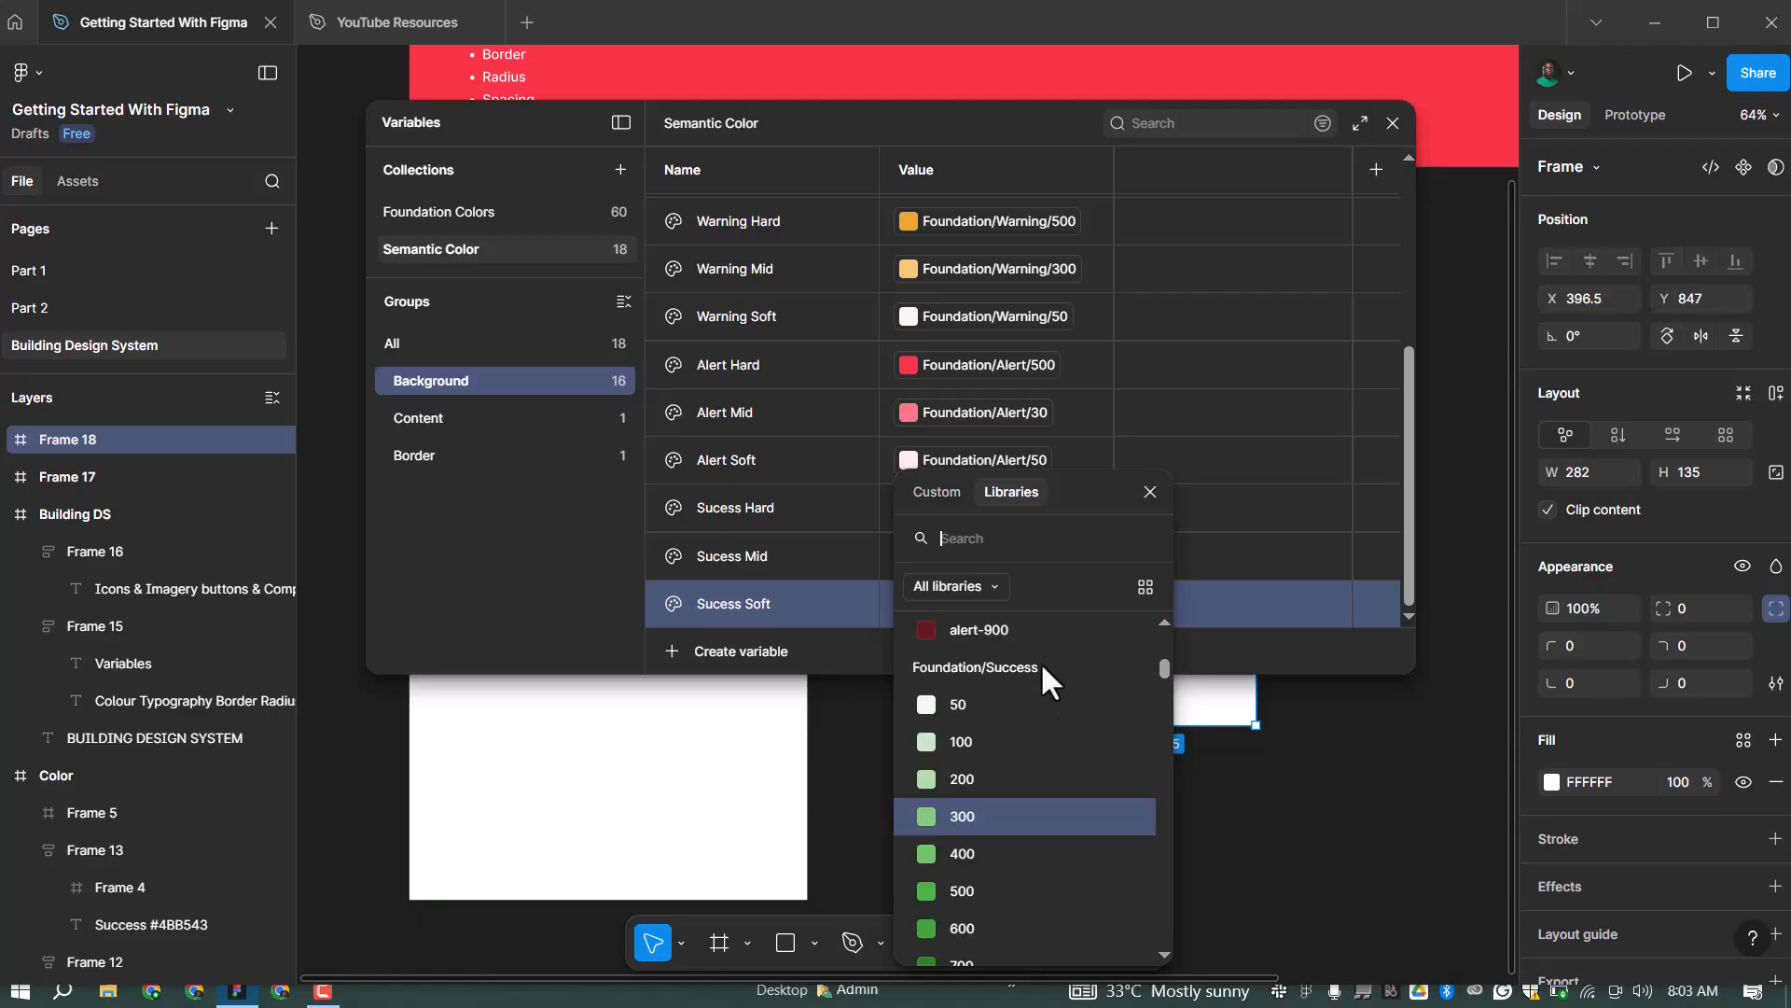
scroll(1017, 849, down, 3)
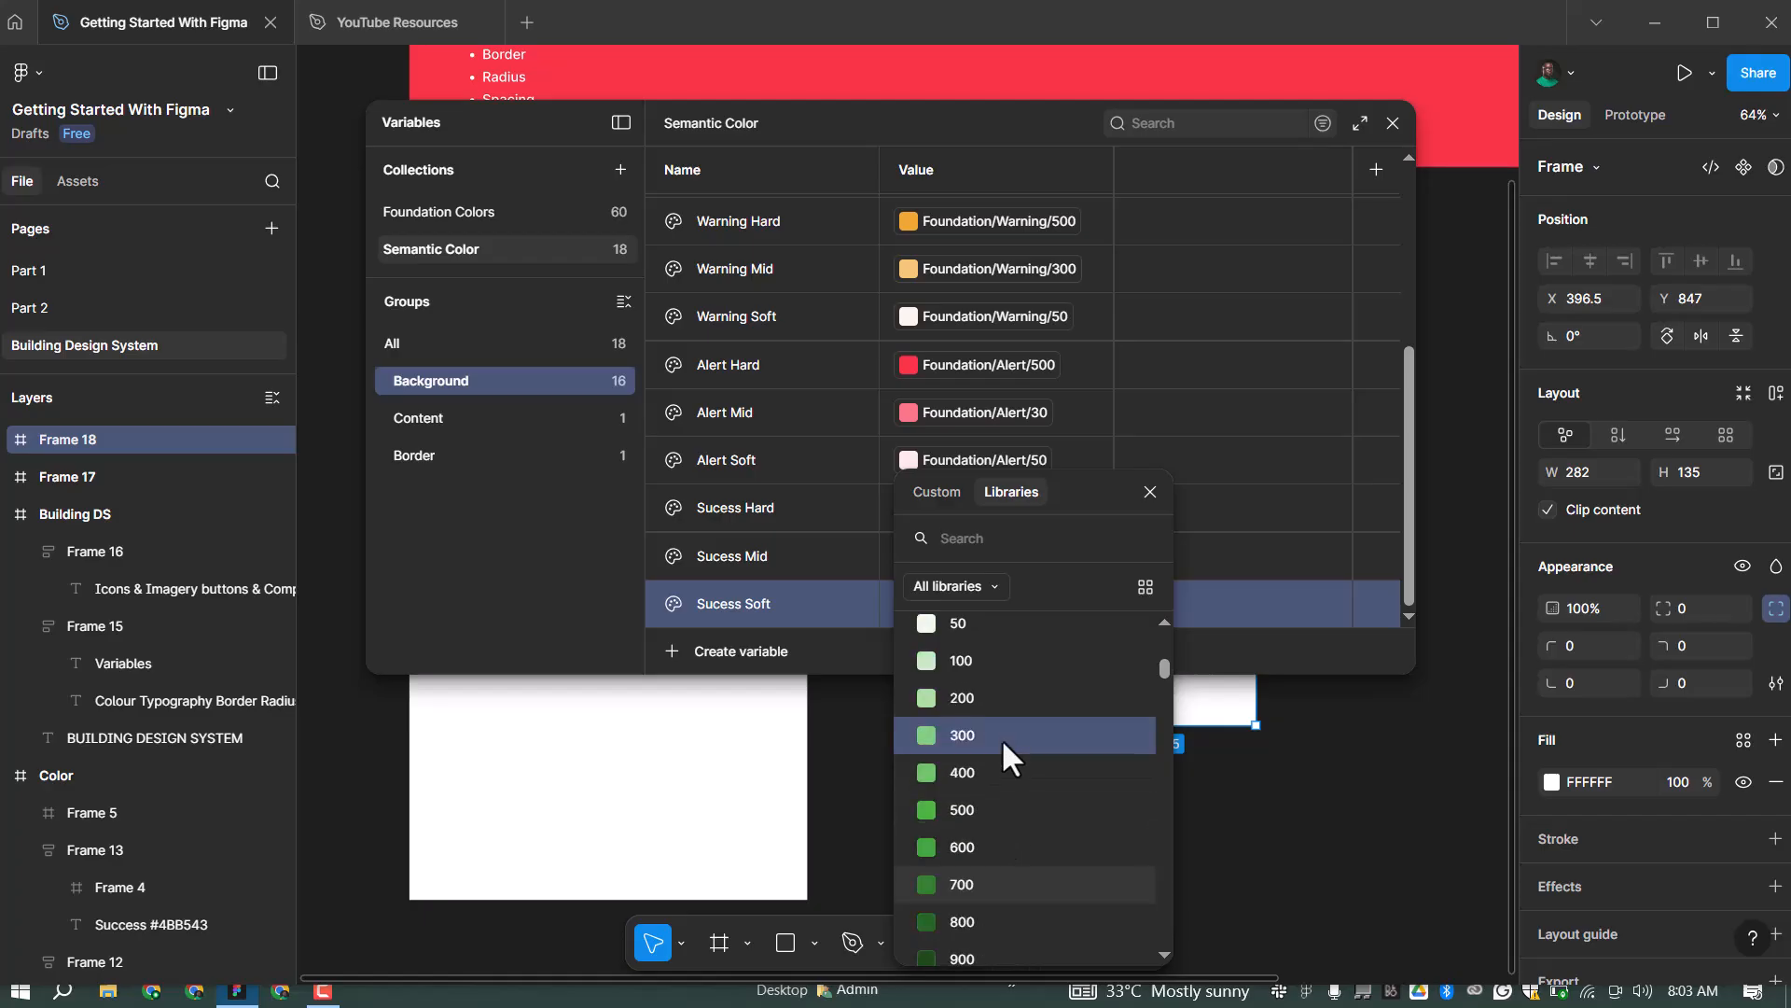
scroll(1000, 737, up, 3)
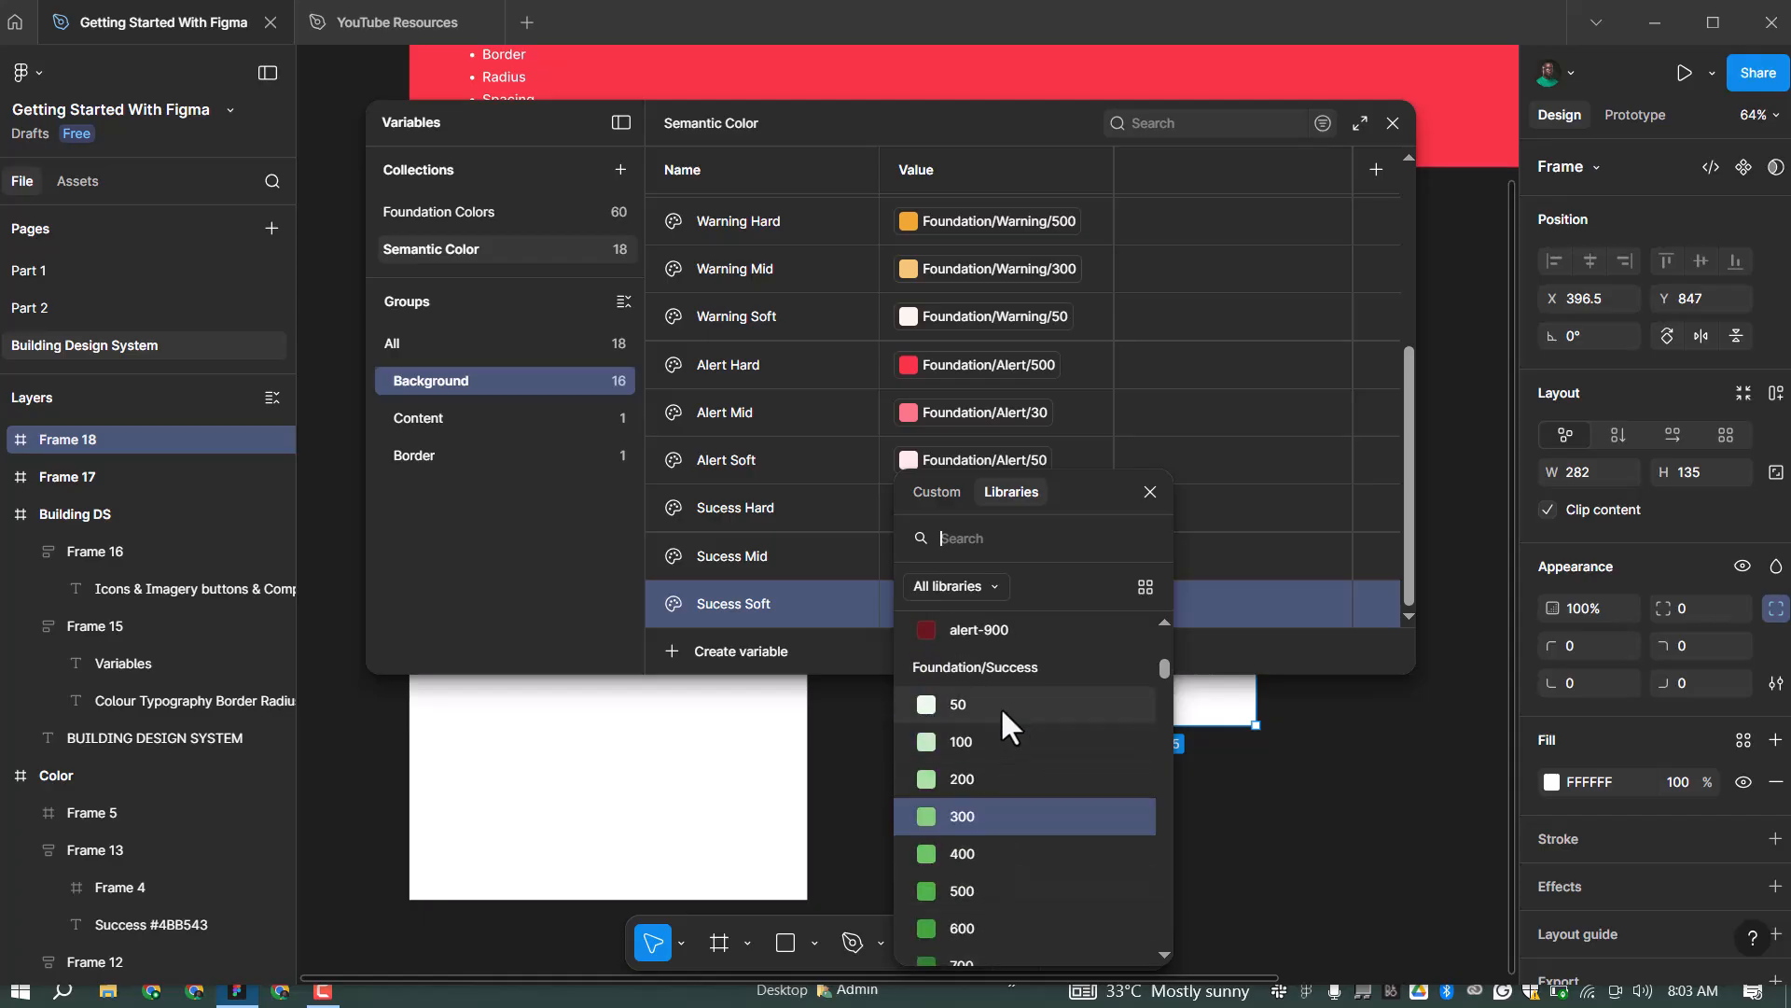
click(1000, 707)
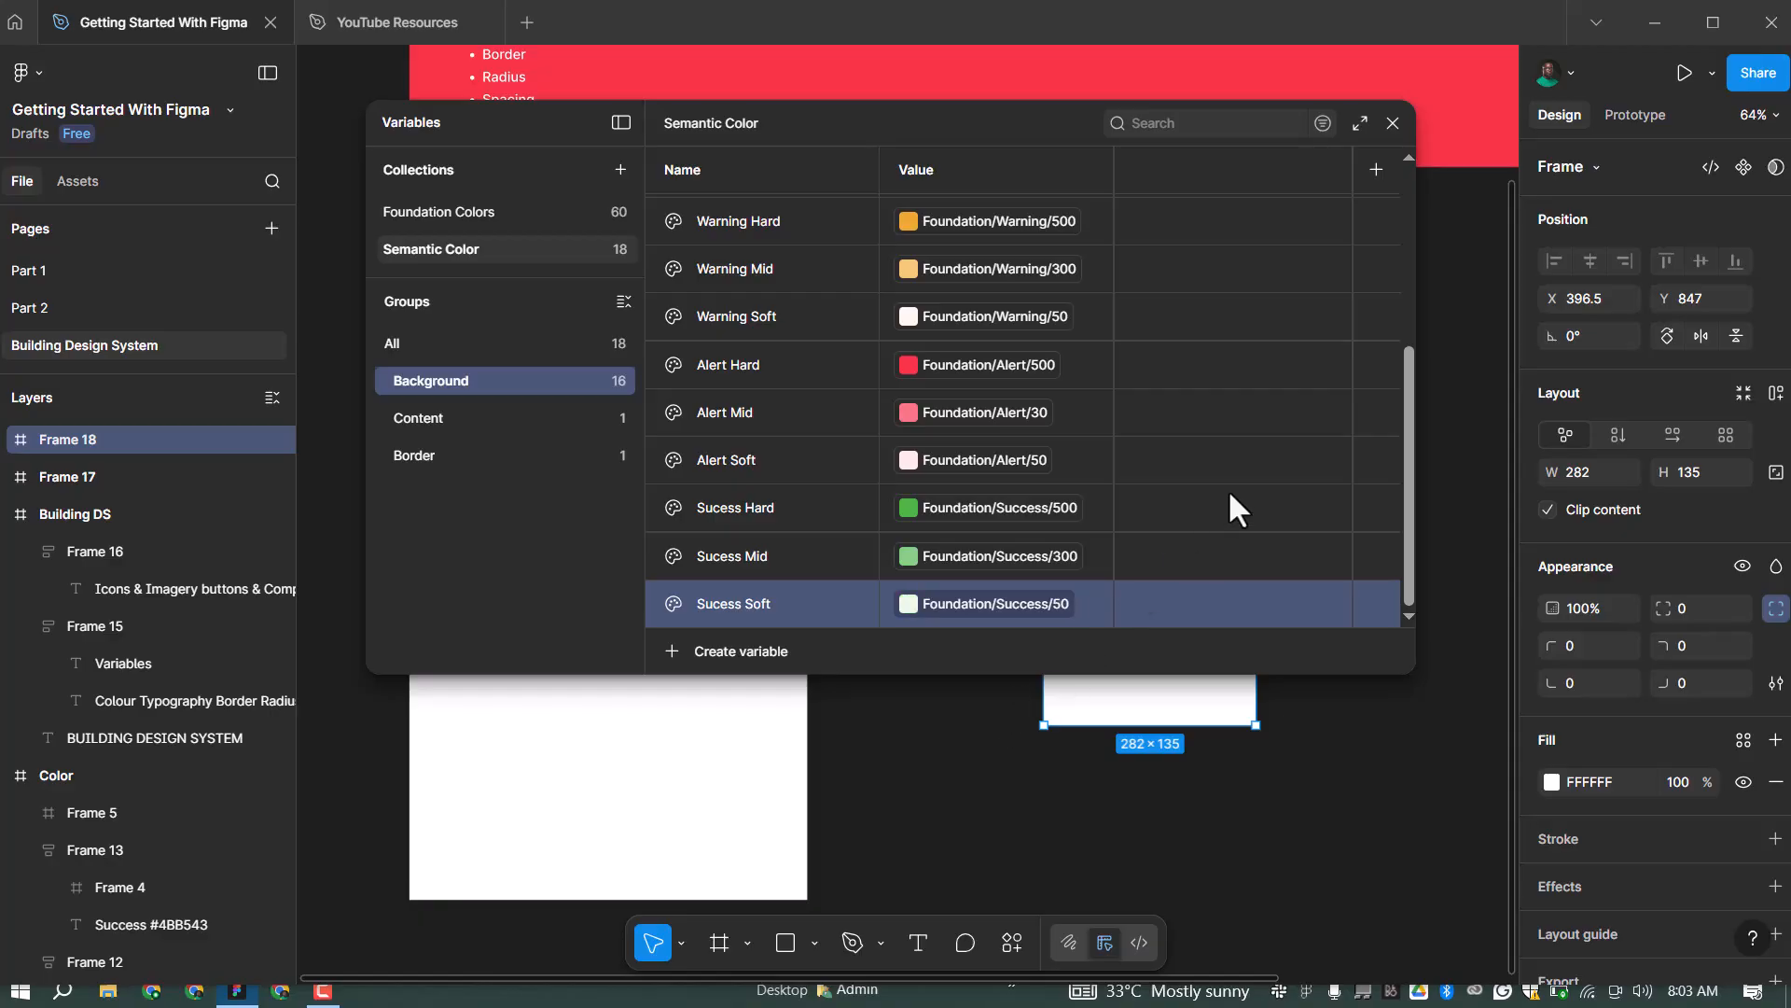
Move Frame 18 down the canvas to about Y 996 and review the Background variables offered for its fill
scroll(947, 480, up, 5)
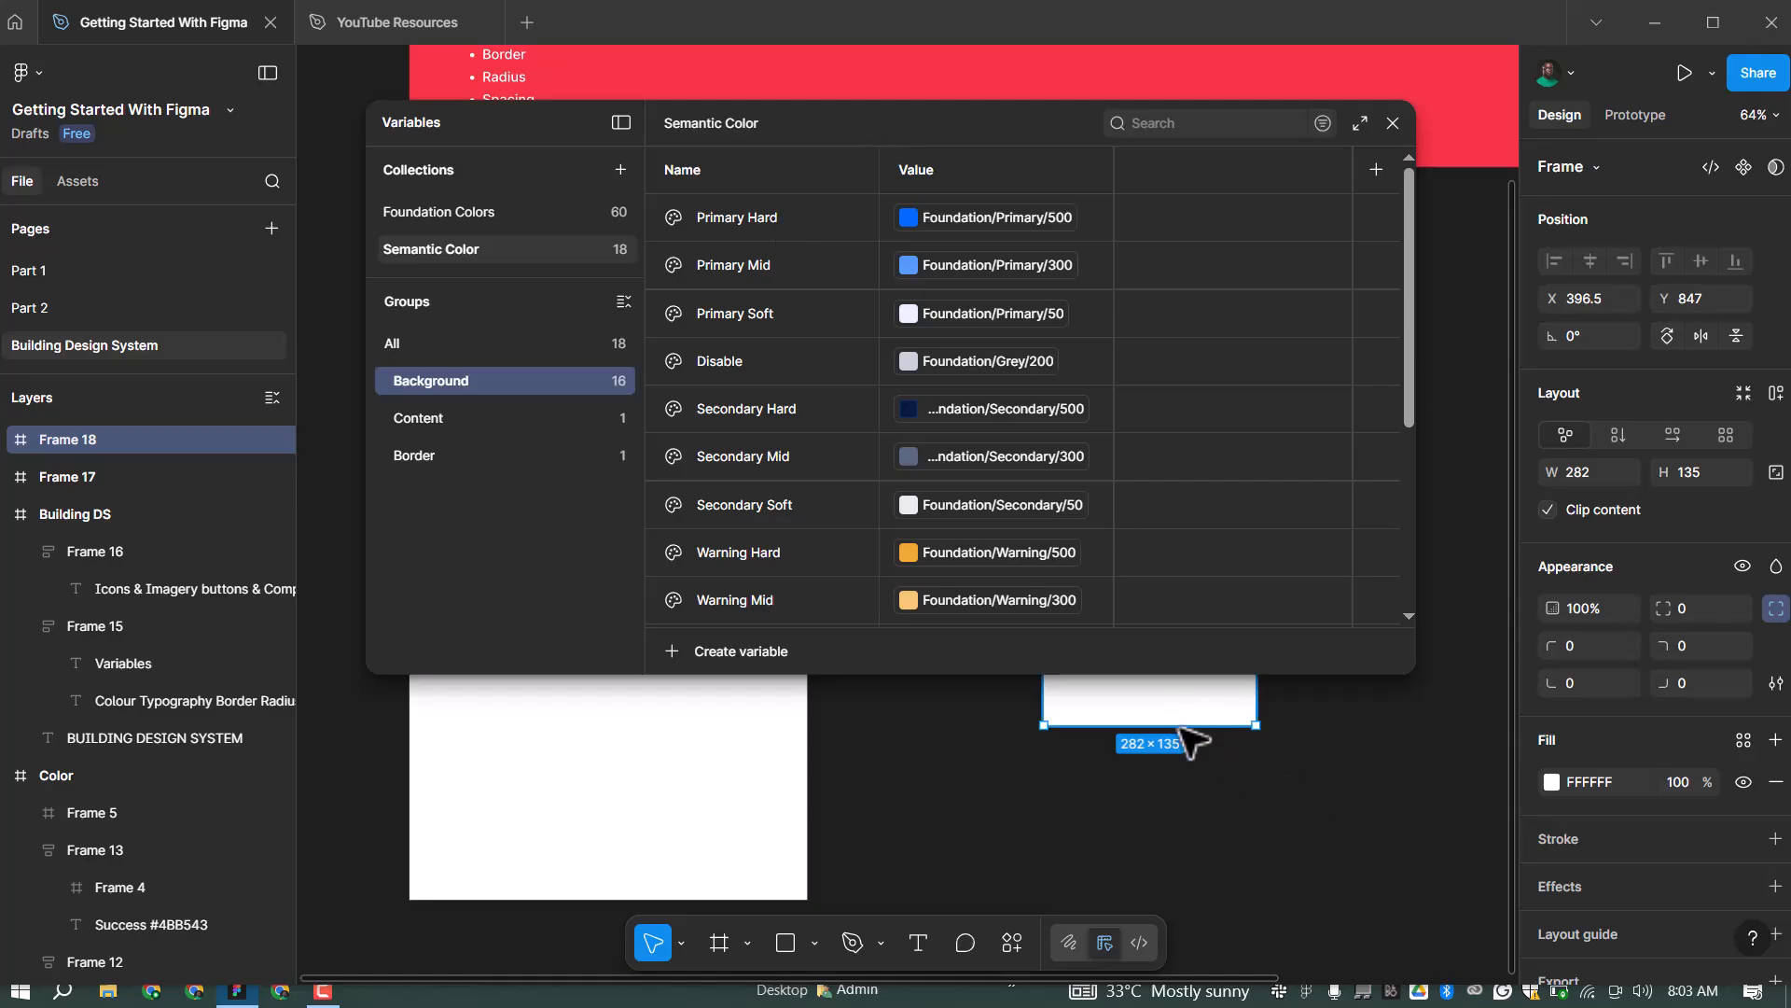
drag(1172, 709, 1144, 775)
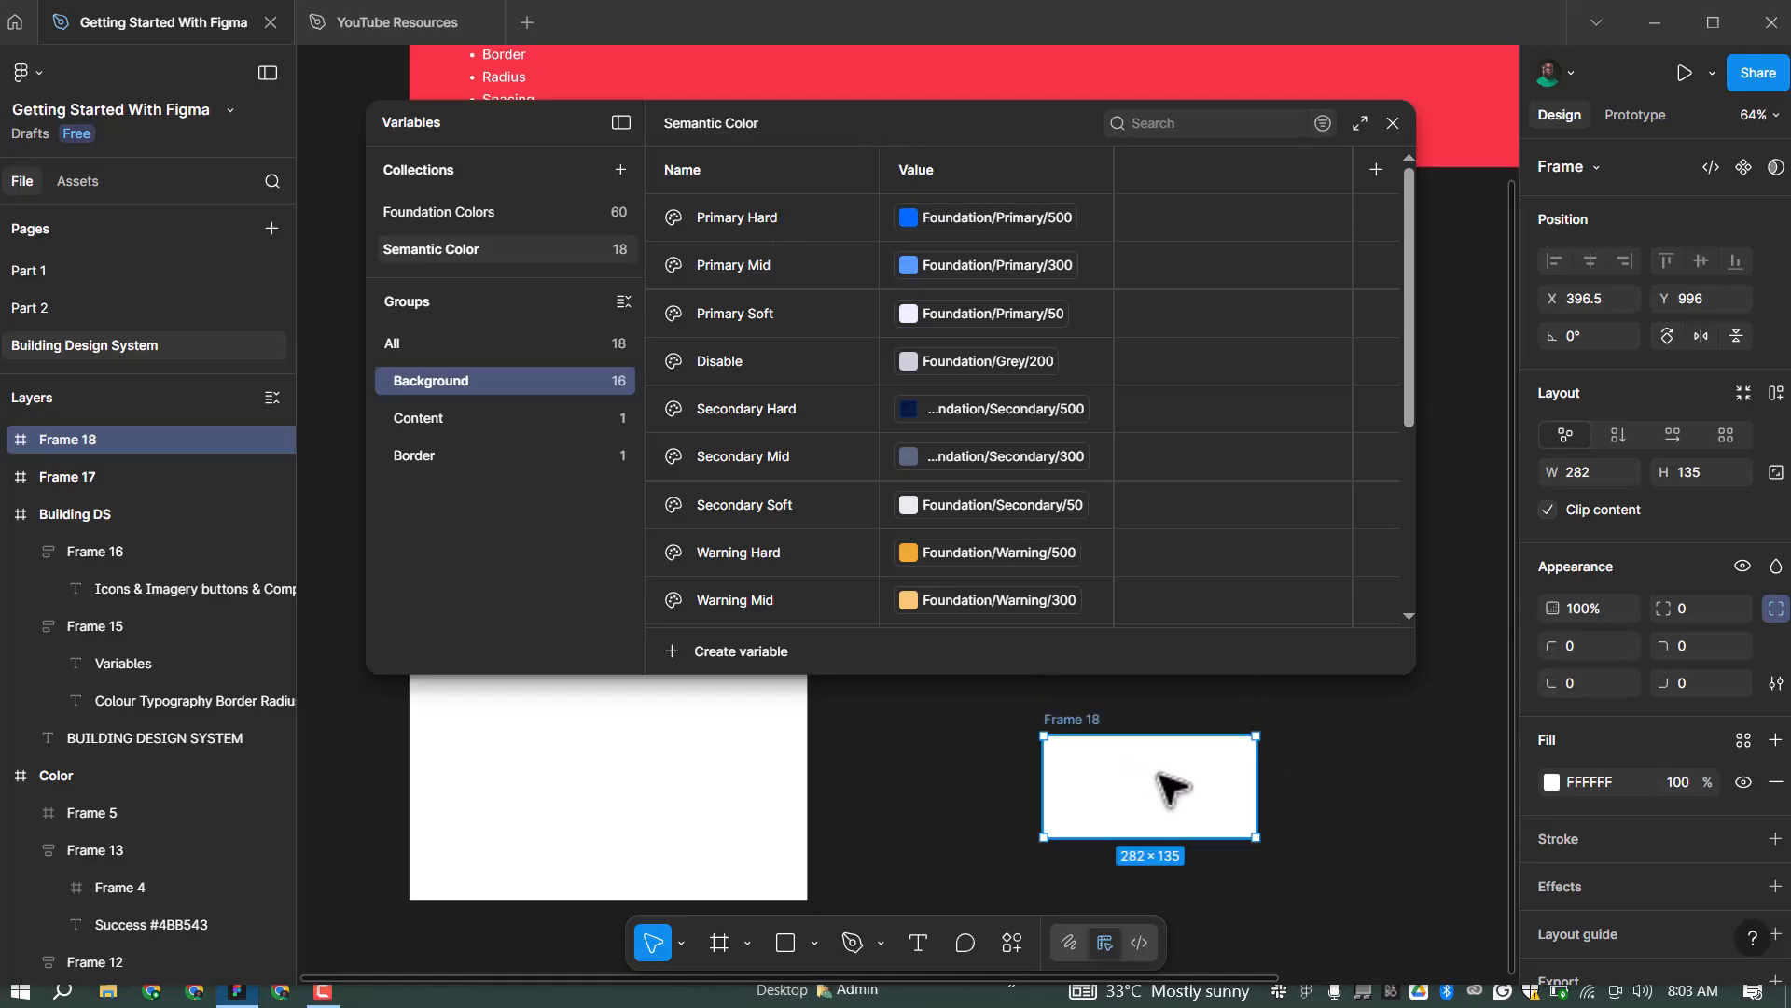
click(1743, 742)
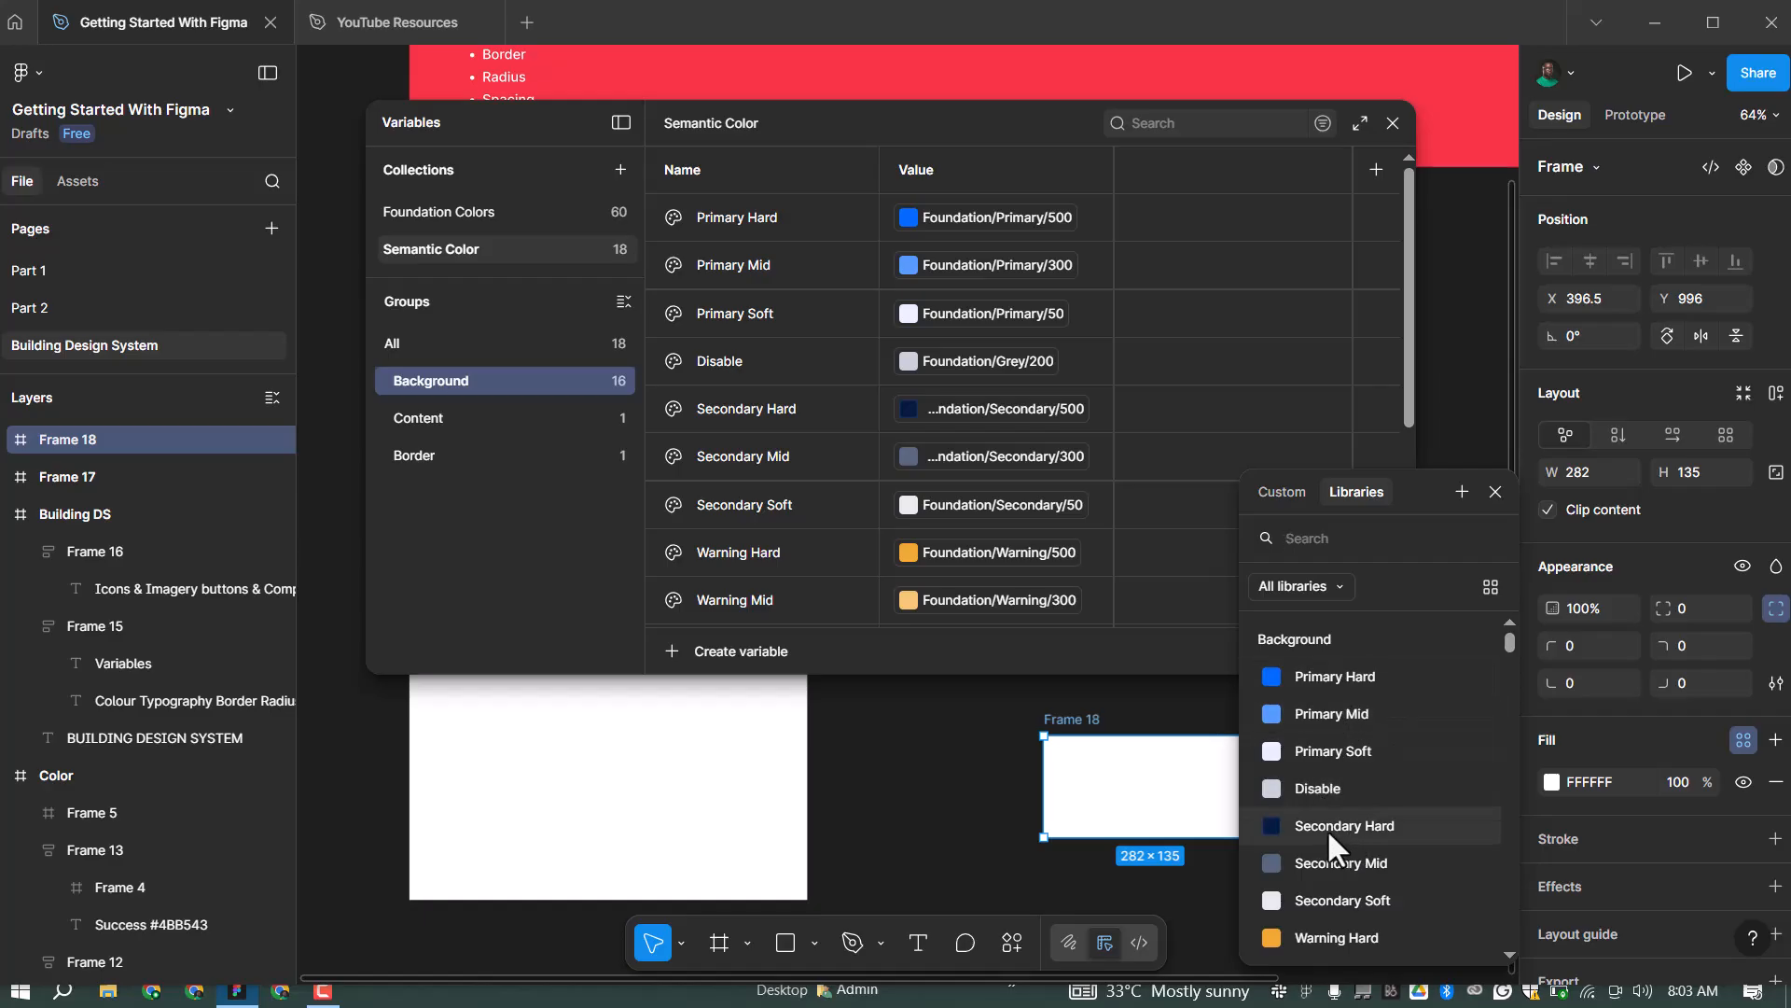
scroll(1367, 868, down, 5)
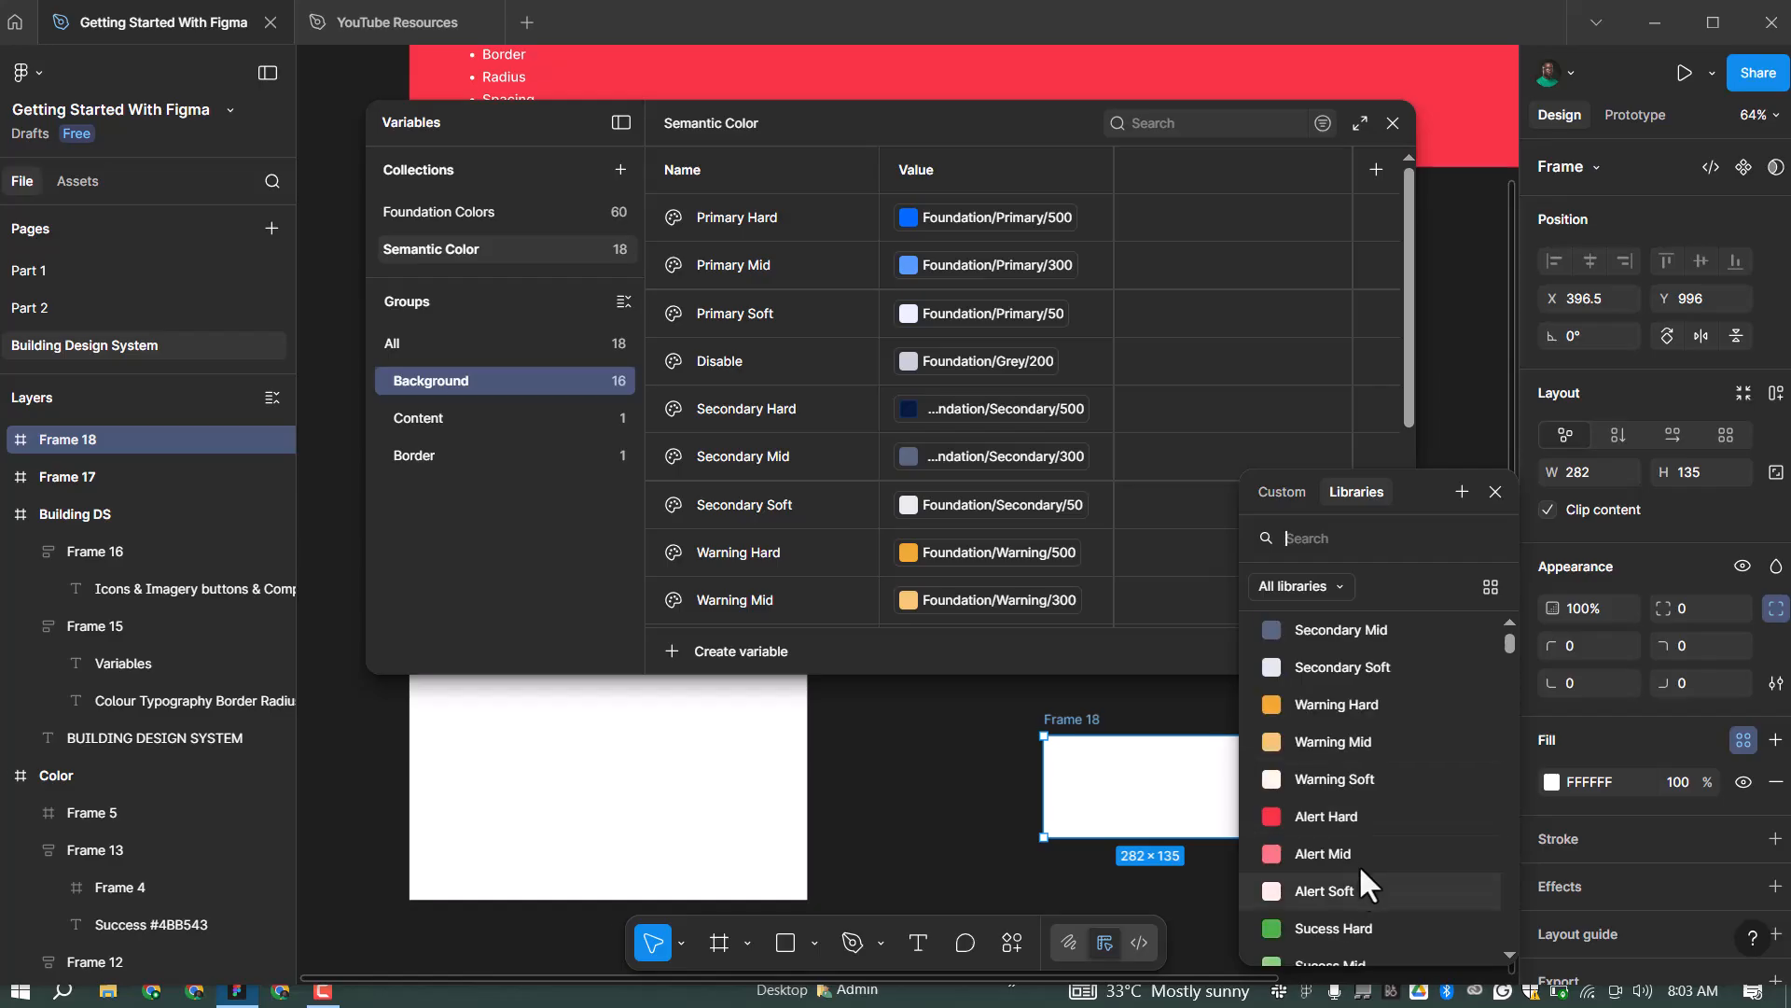
scroll(1360, 821, up, 5)
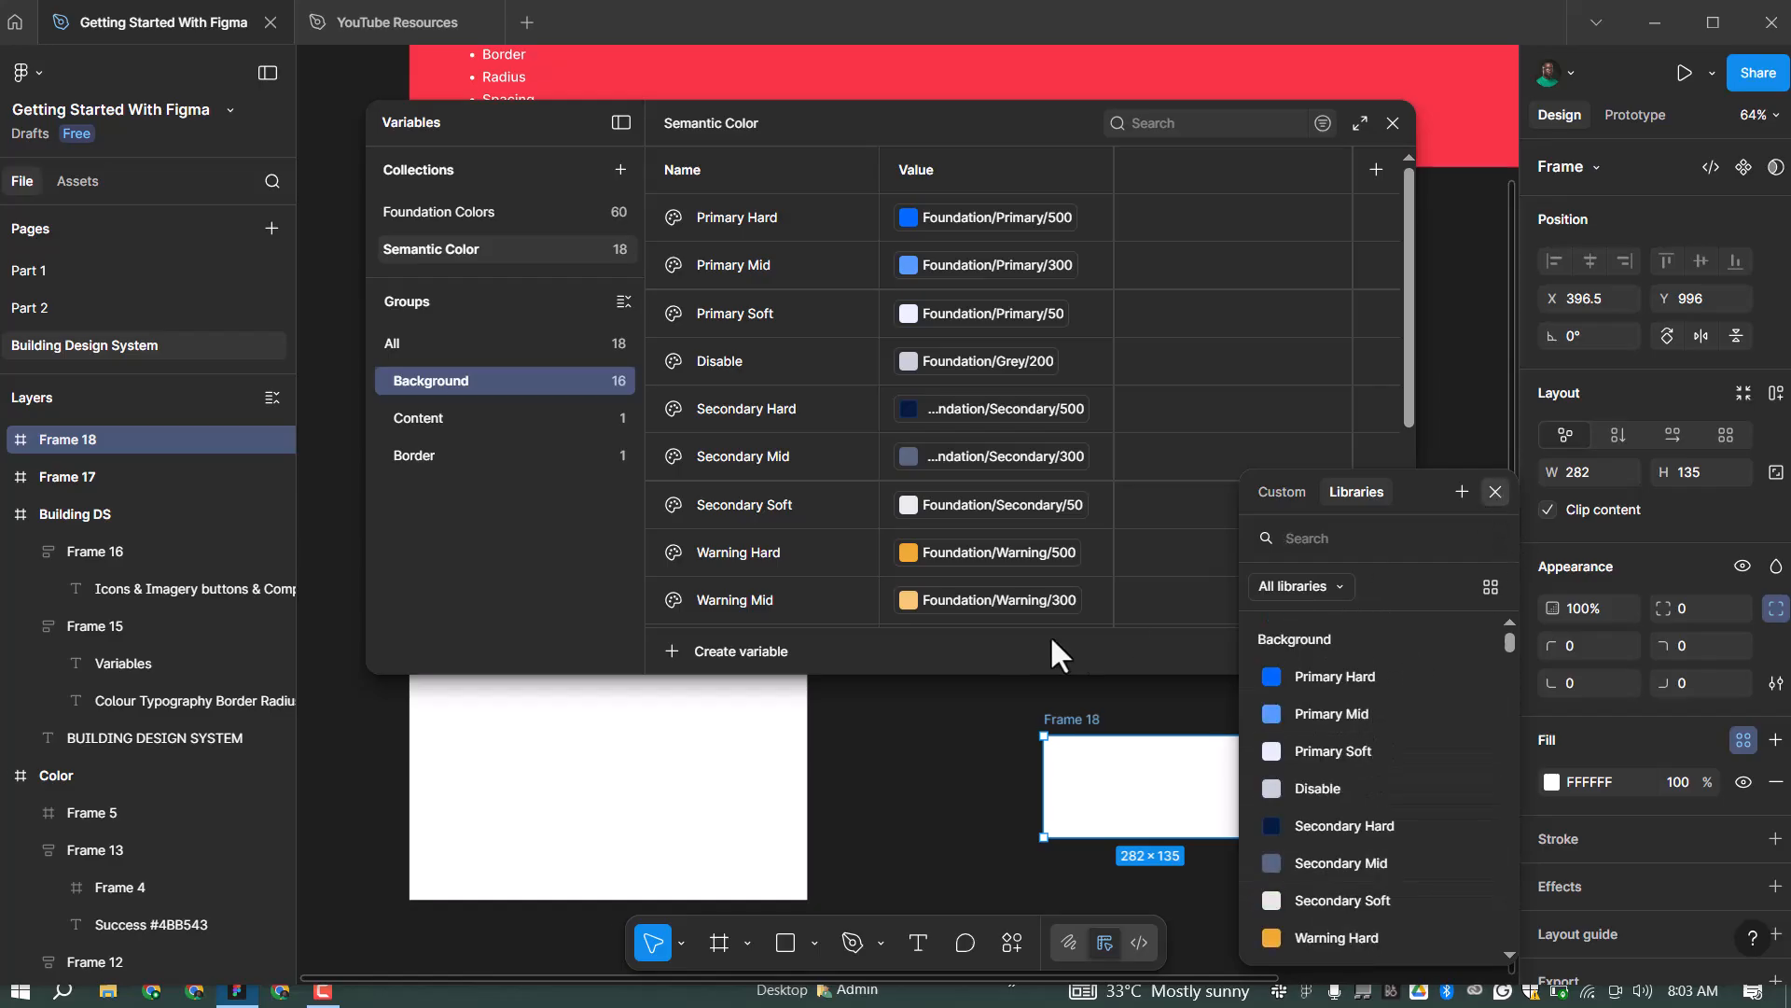
click(657, 810)
Add a text layer reading TESTING inside Frame 18
click(916, 938)
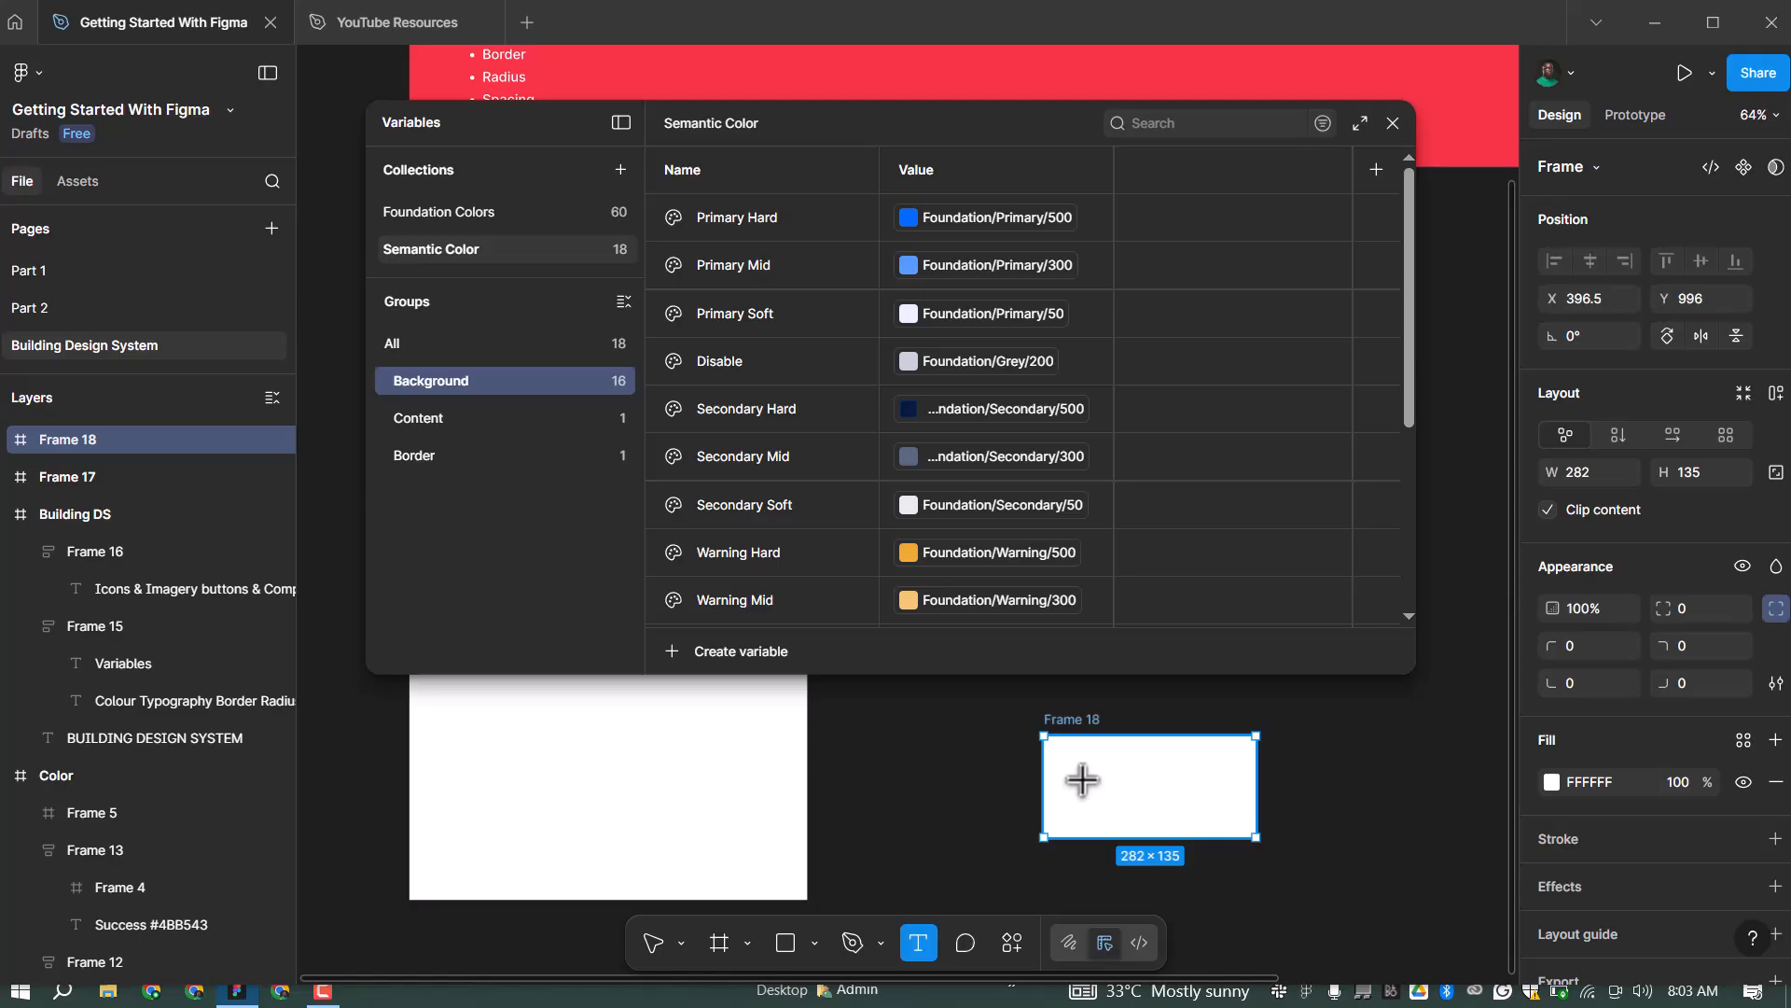
click(1082, 779)
text(TESTING)
key(Escape)
Check which library variables are offered for the TESTING text's fill and show the Content group of Semantic Color
scroll(1227, 865, up, 1)
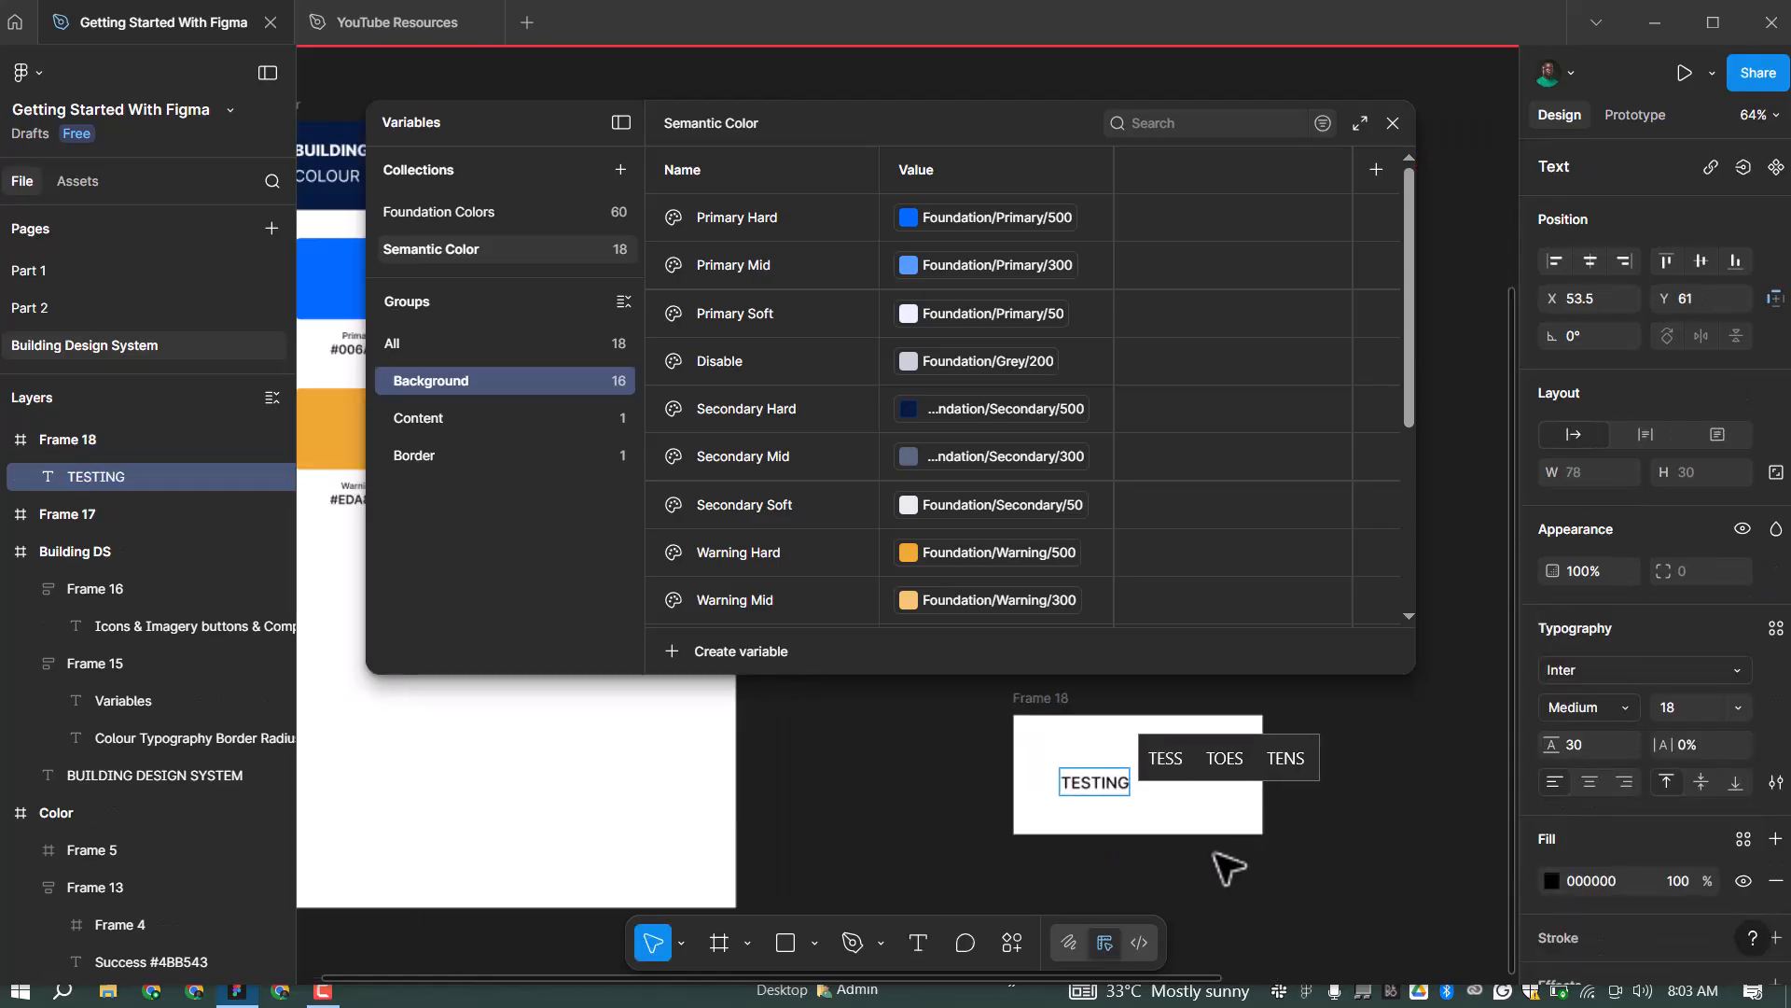
scroll(1227, 865, up, 3)
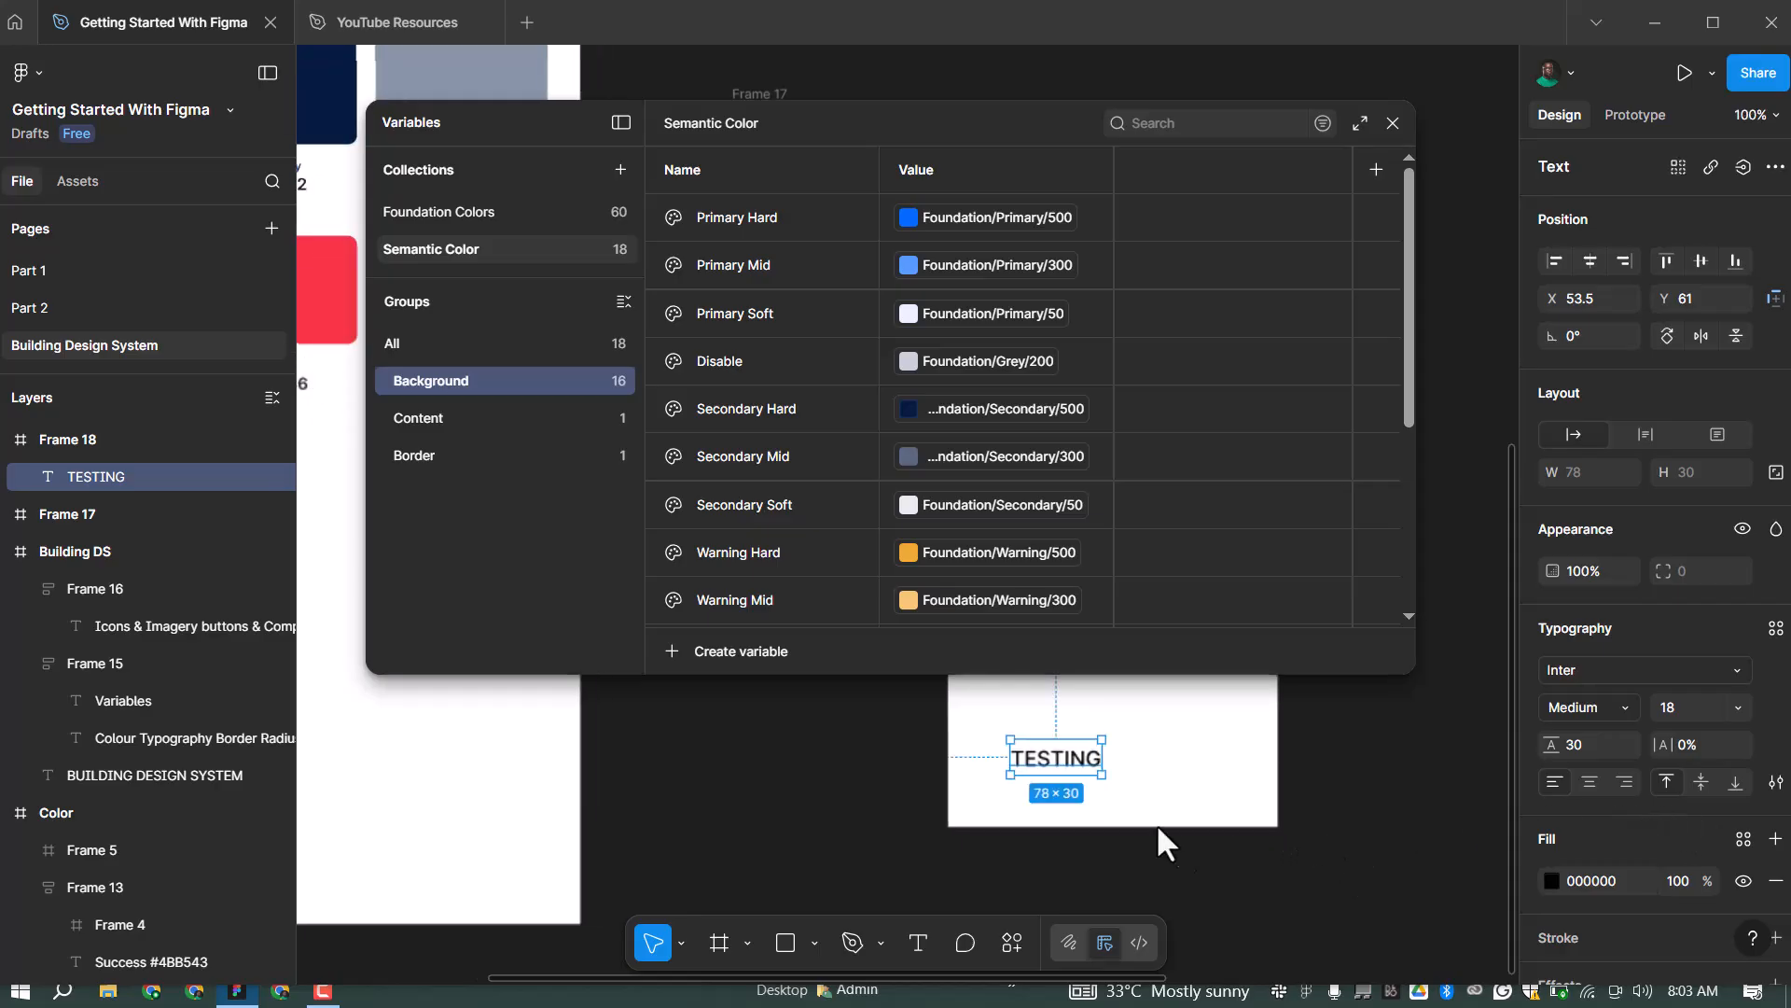
click(1743, 838)
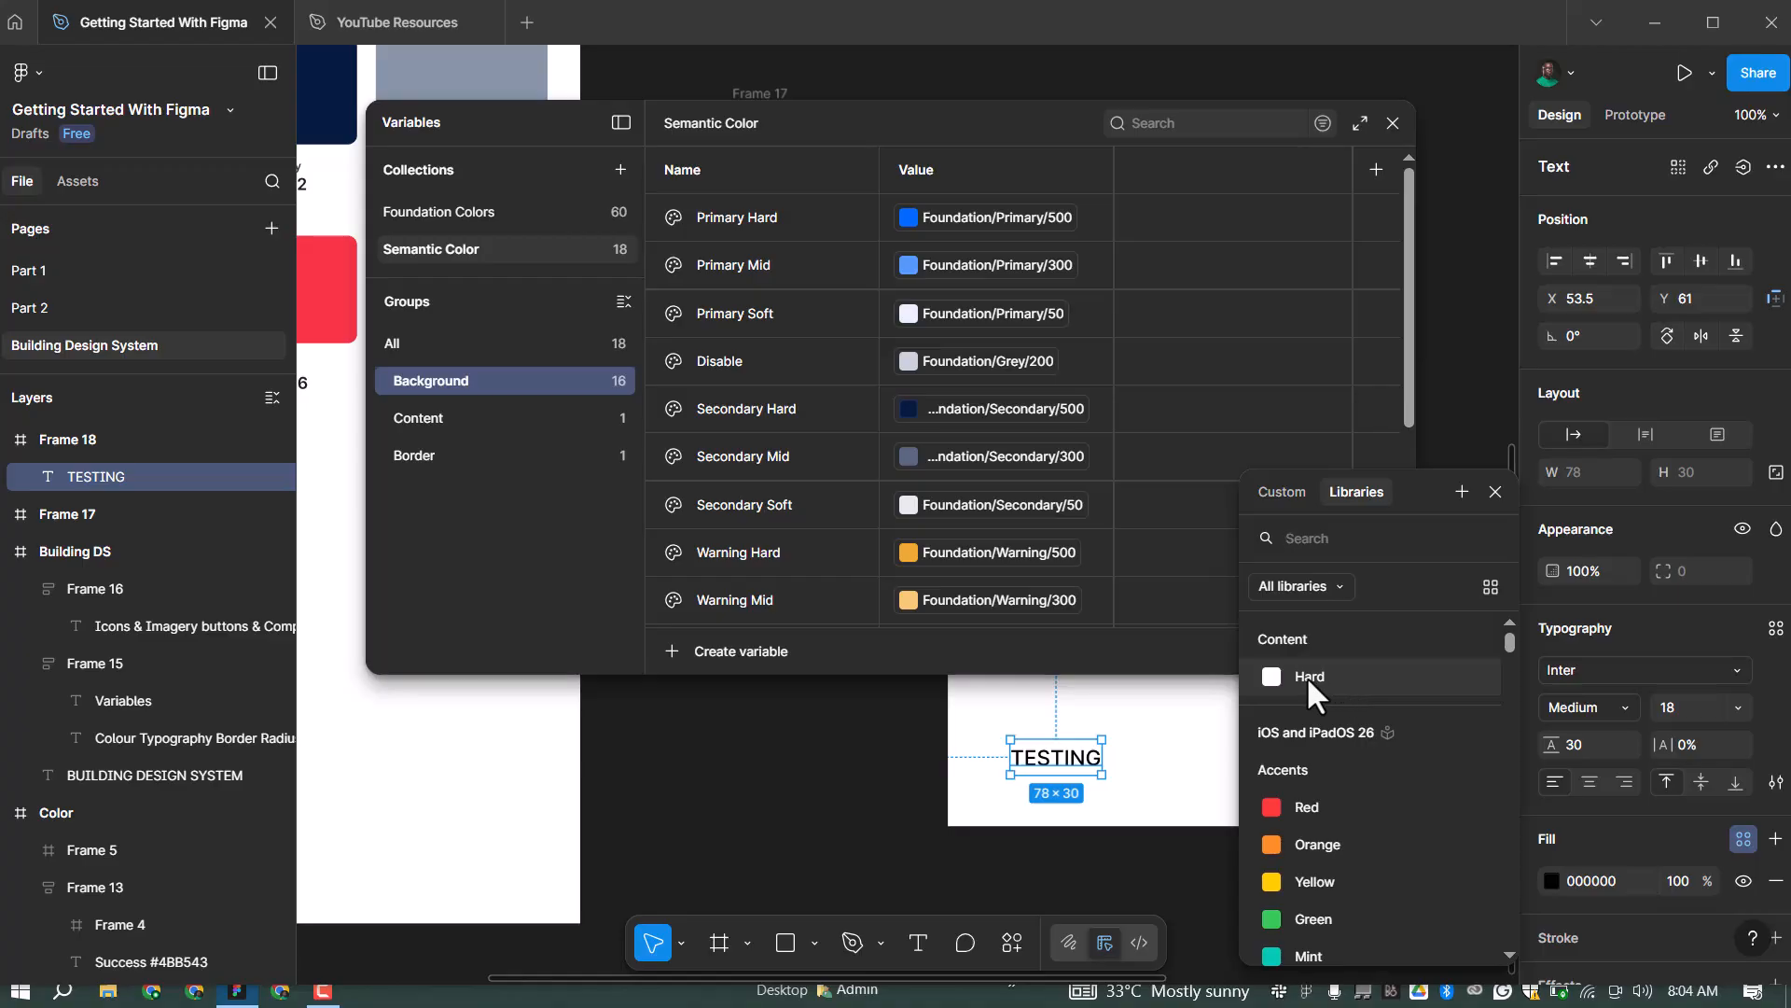
click(442, 422)
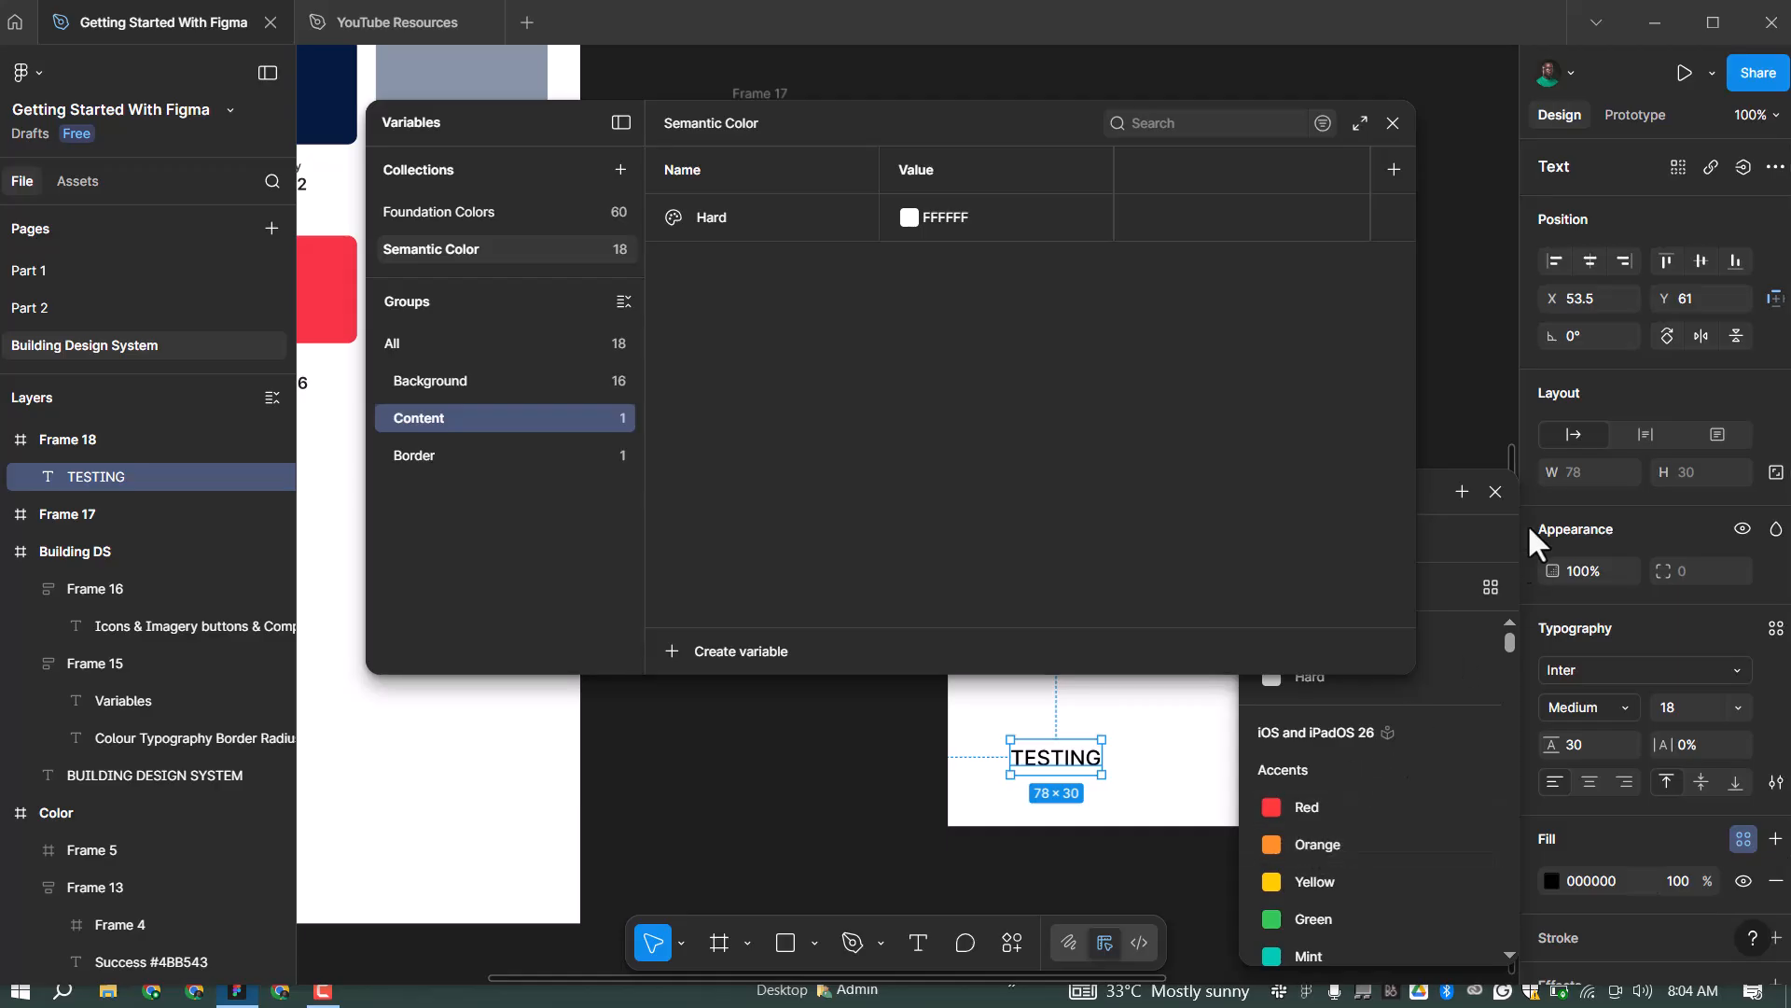
Remove the iOS and iPadOS 26, Material 3 Design Kit and Simple Design System libraries from the file
click(1494, 494)
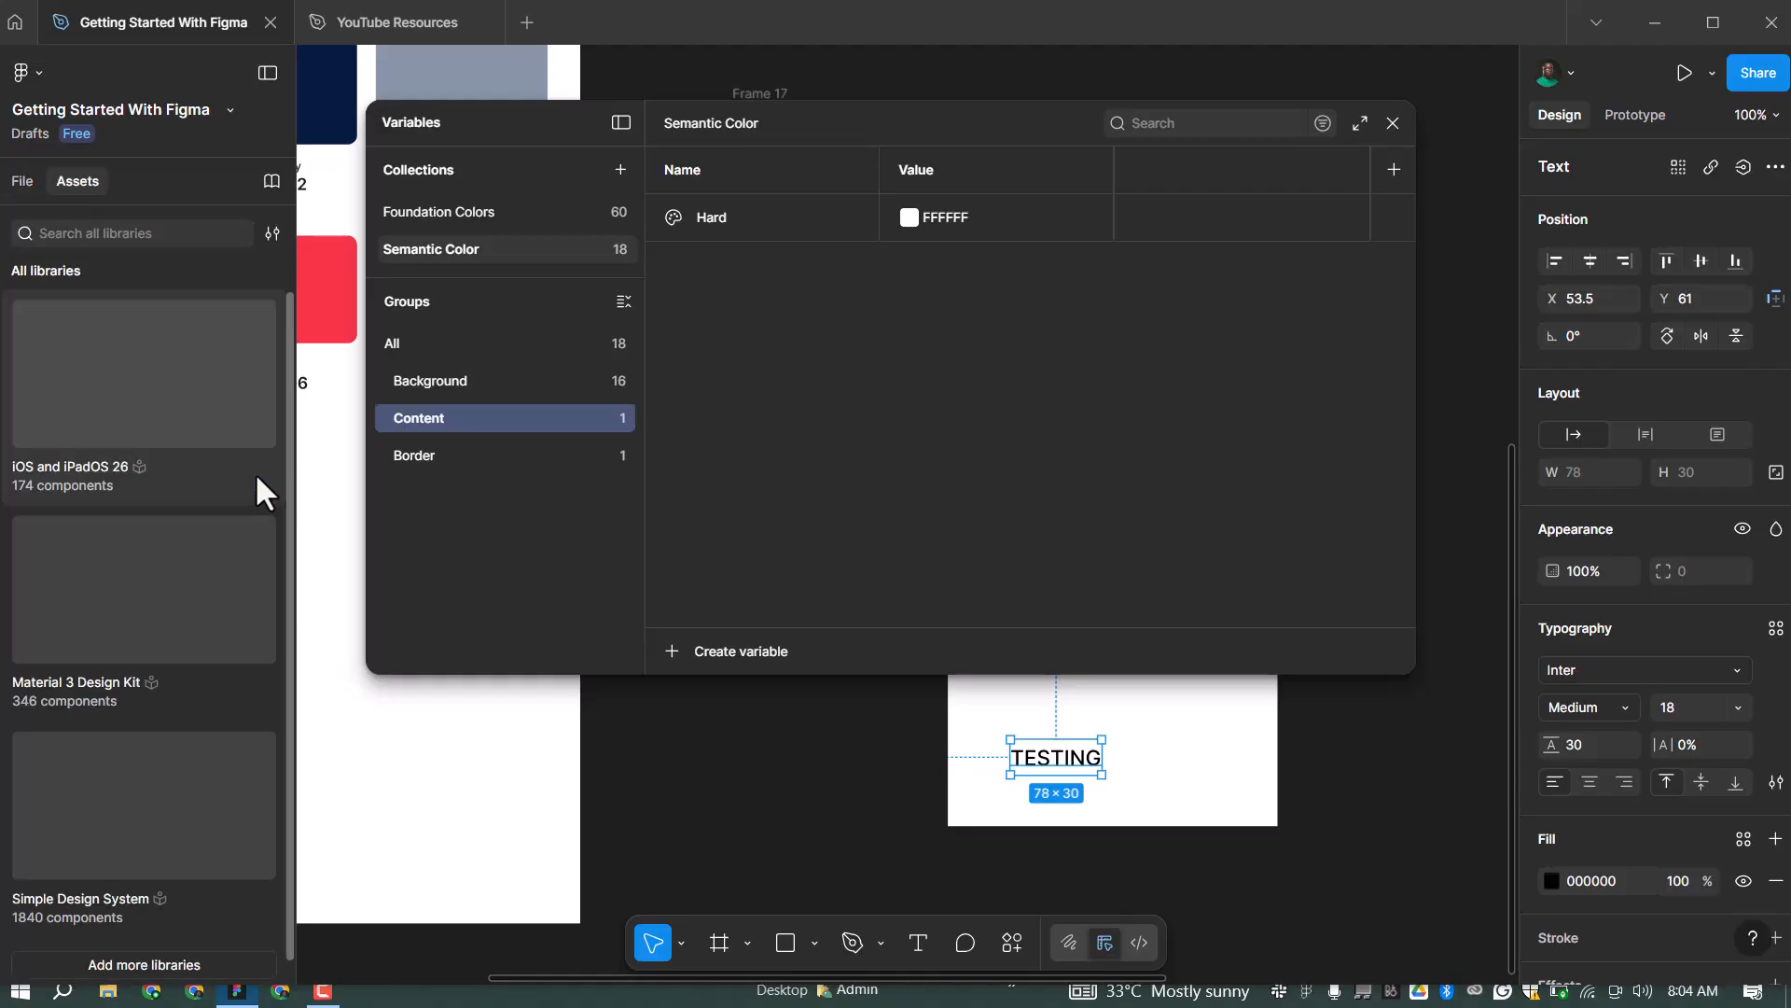
right_click(164, 400)
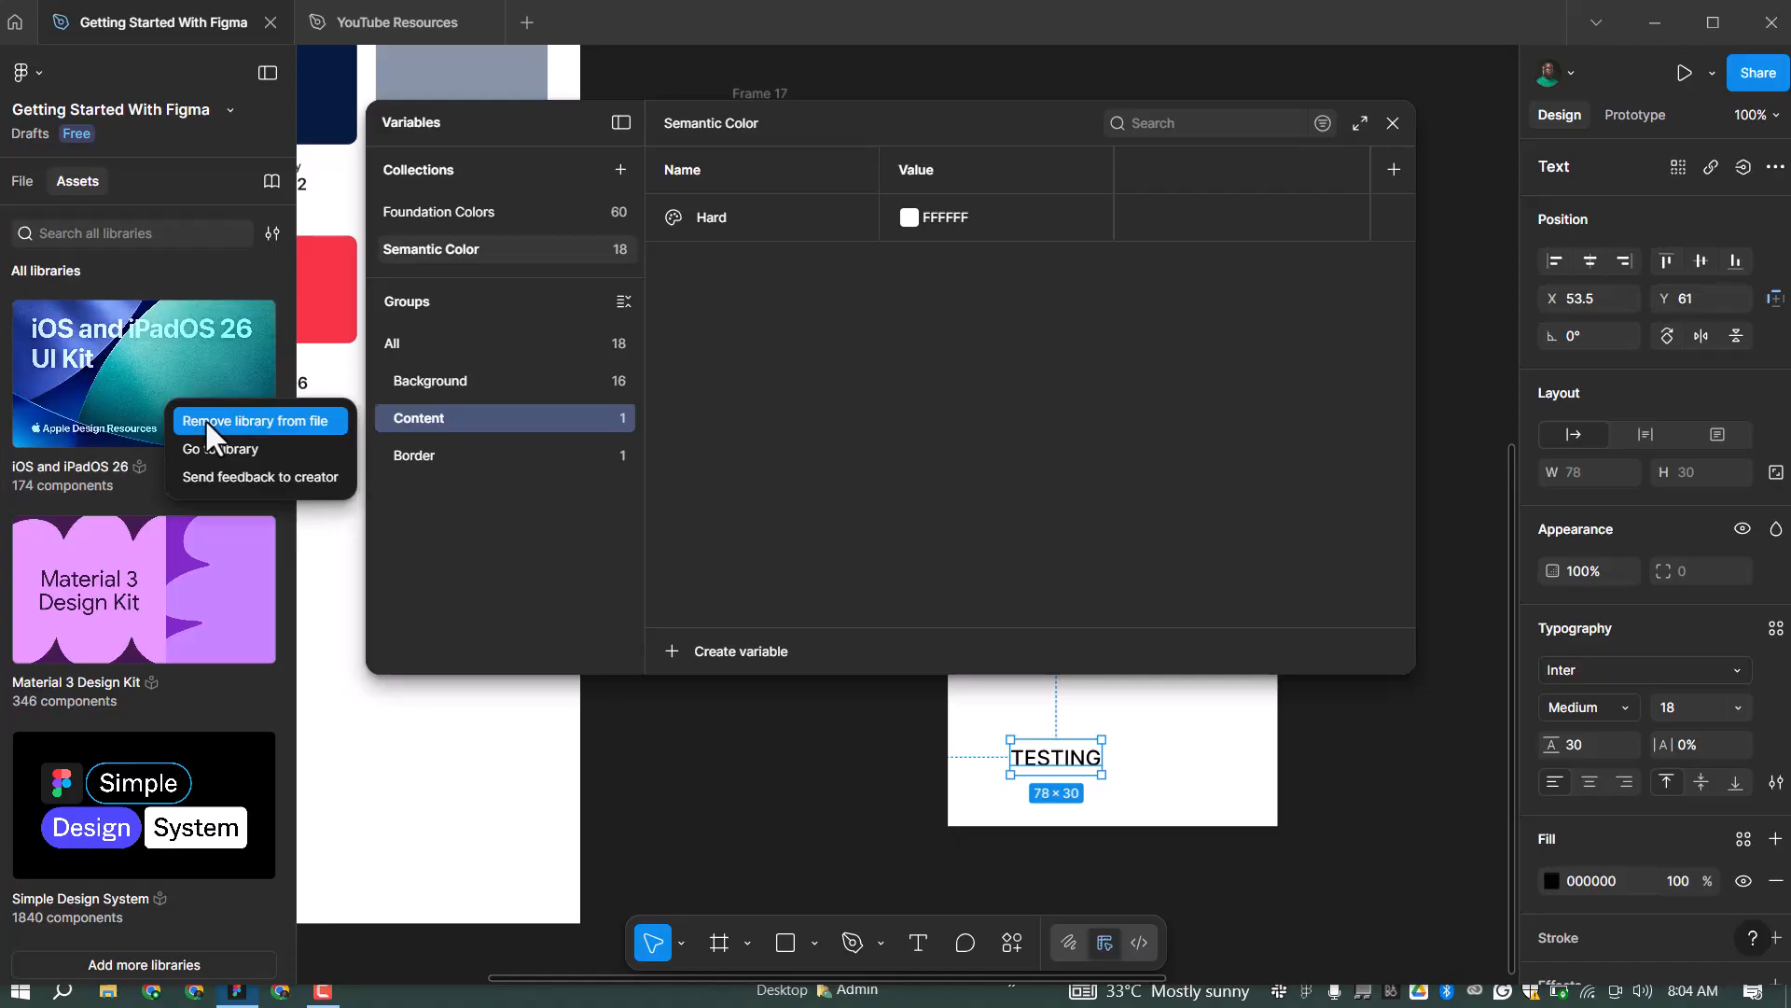
click(188, 454)
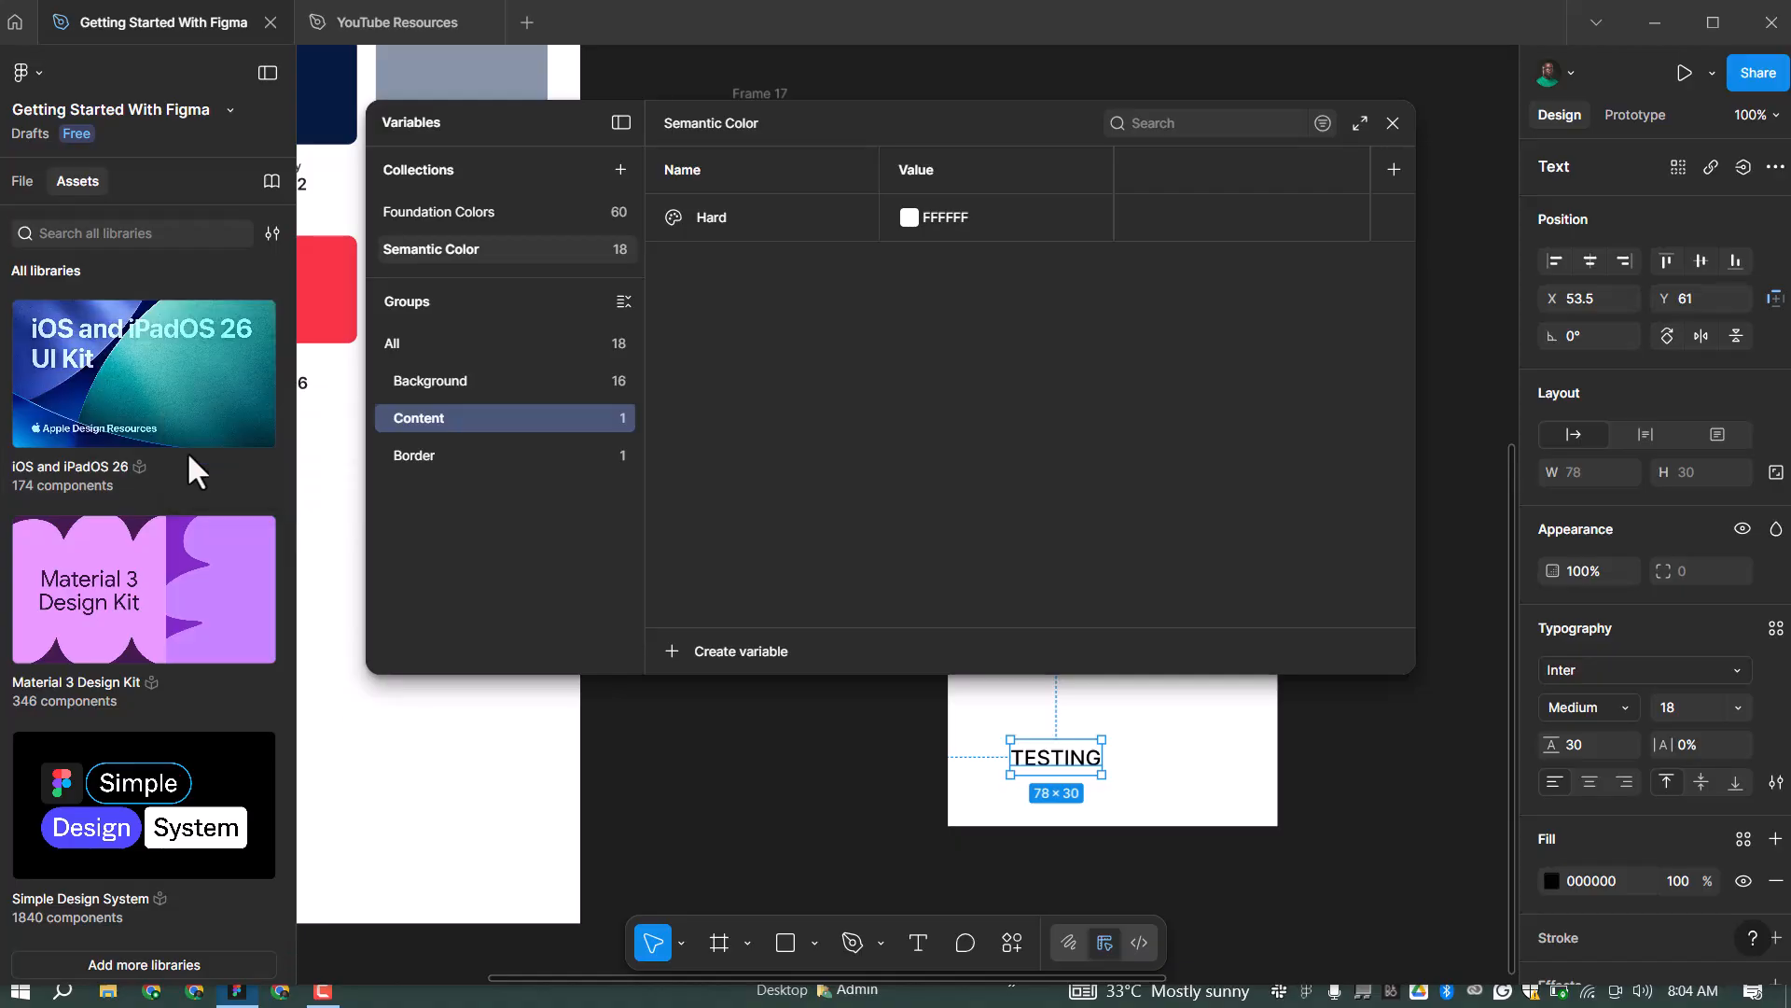
right_click(122, 584)
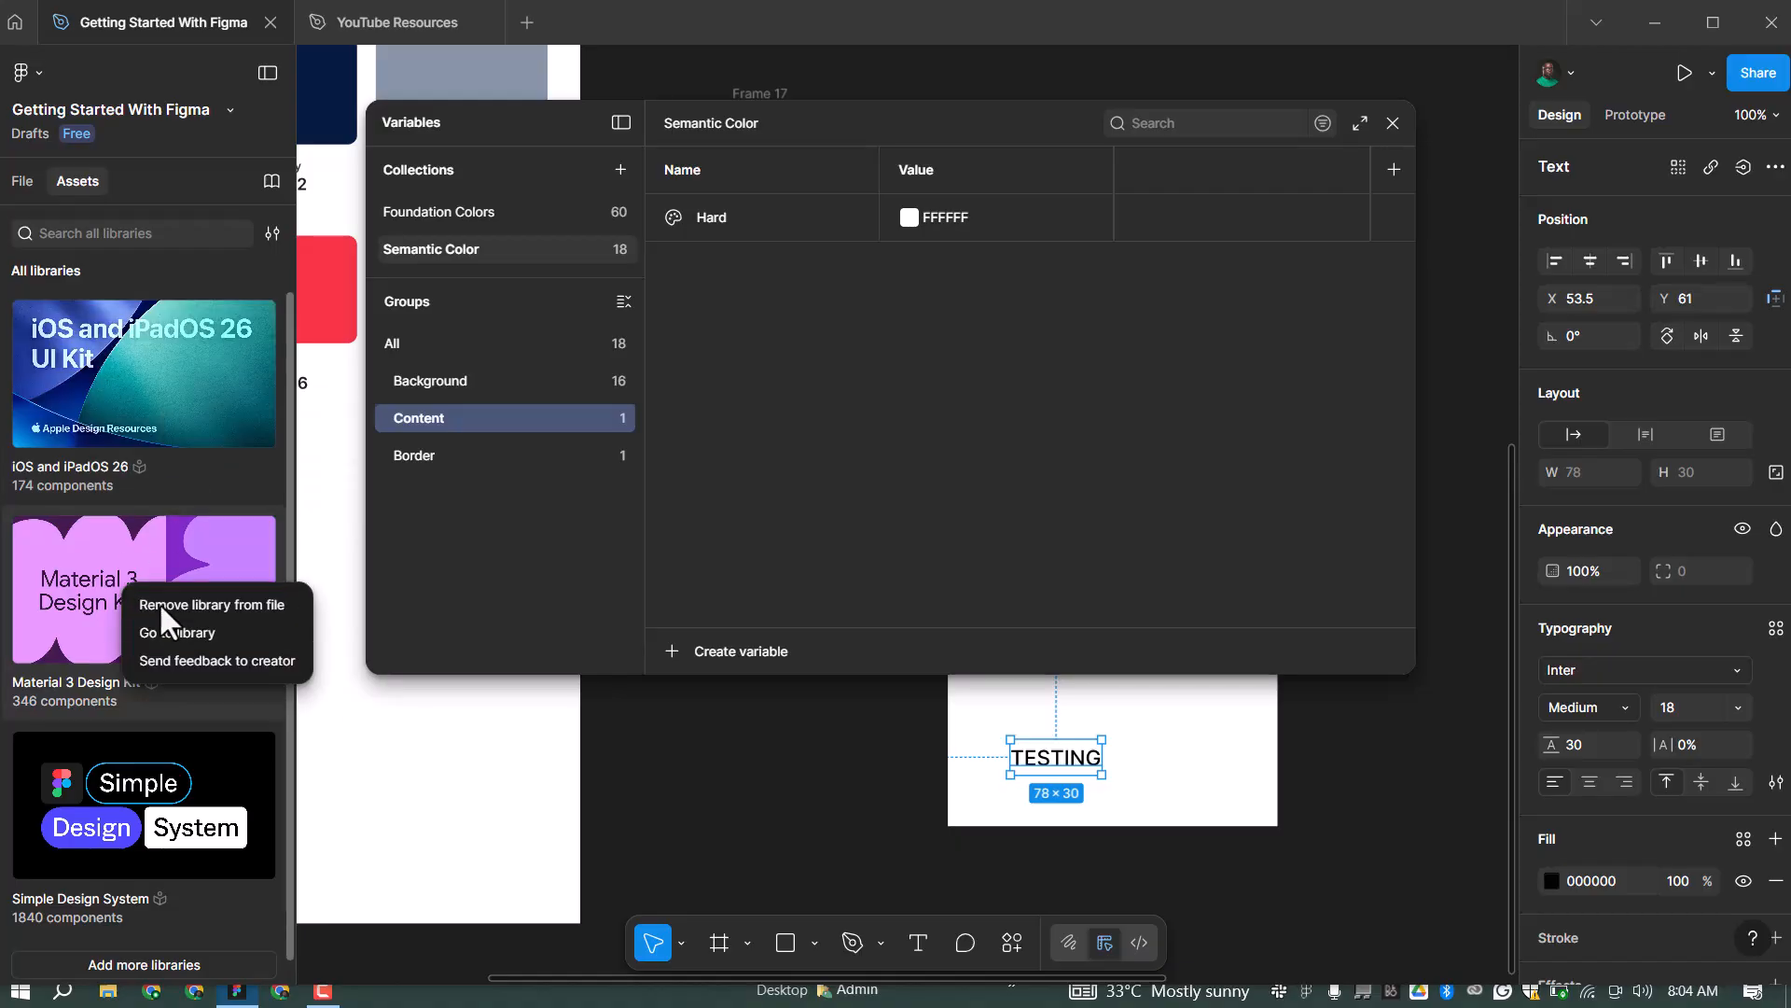
click(232, 762)
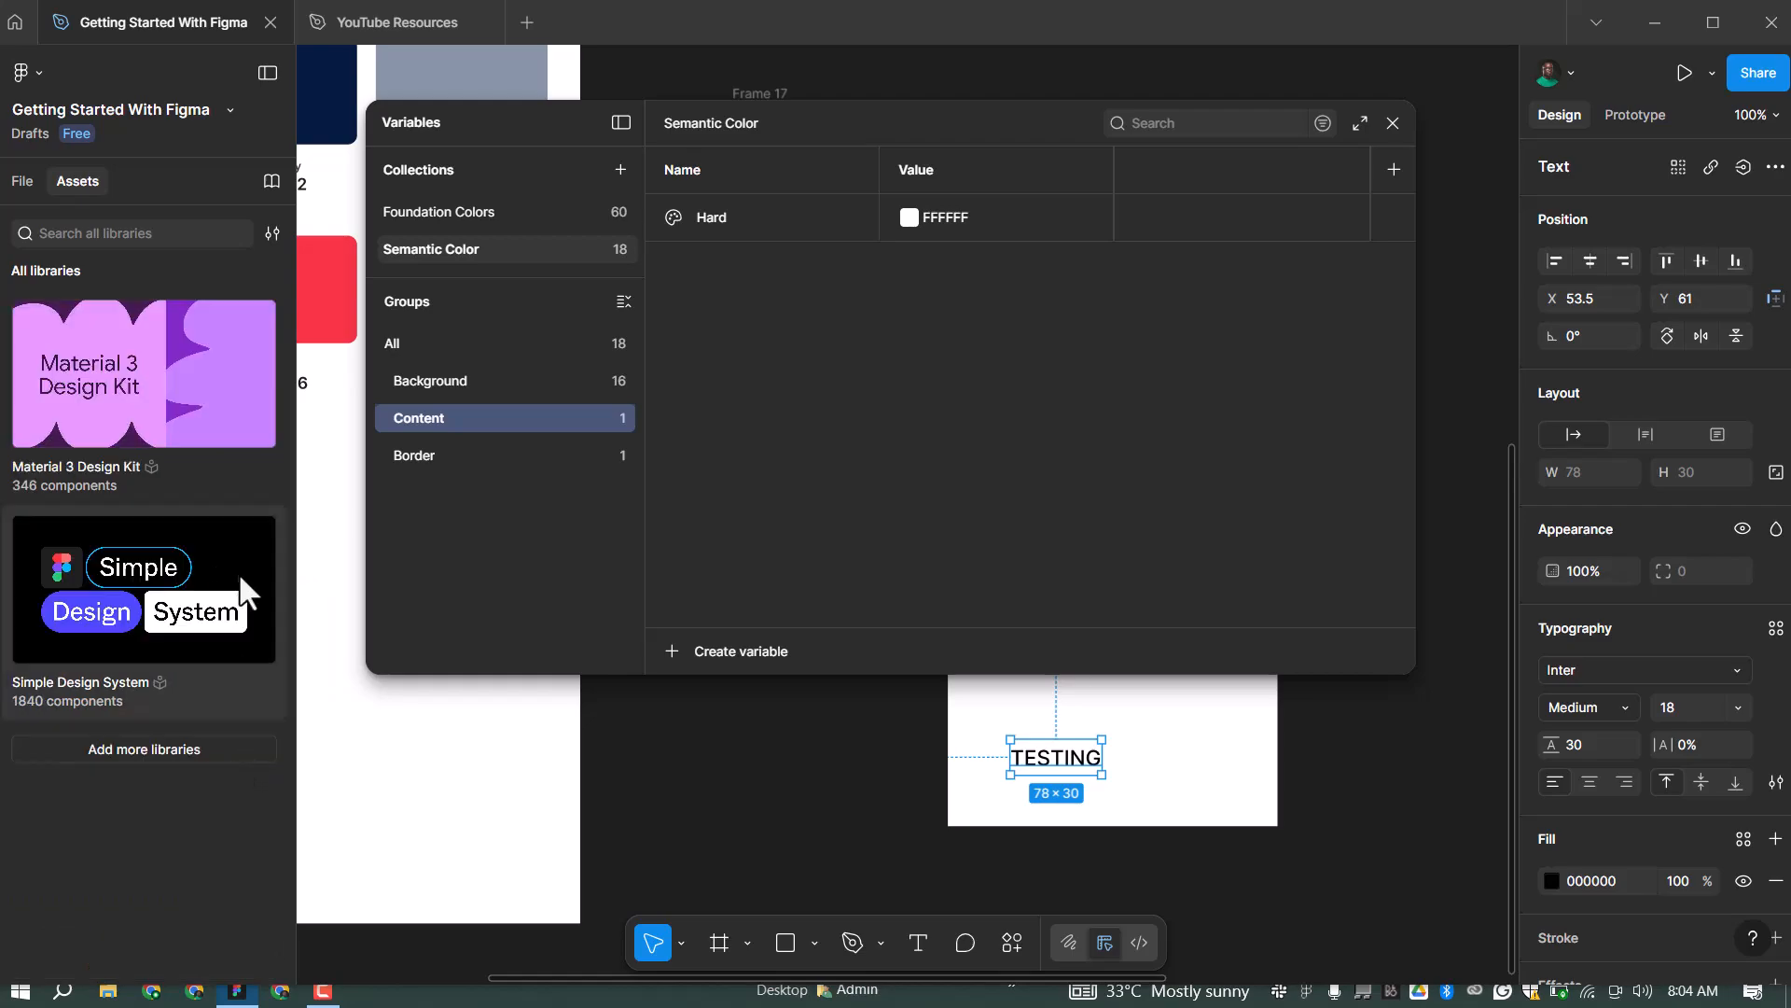
right_click(202, 338)
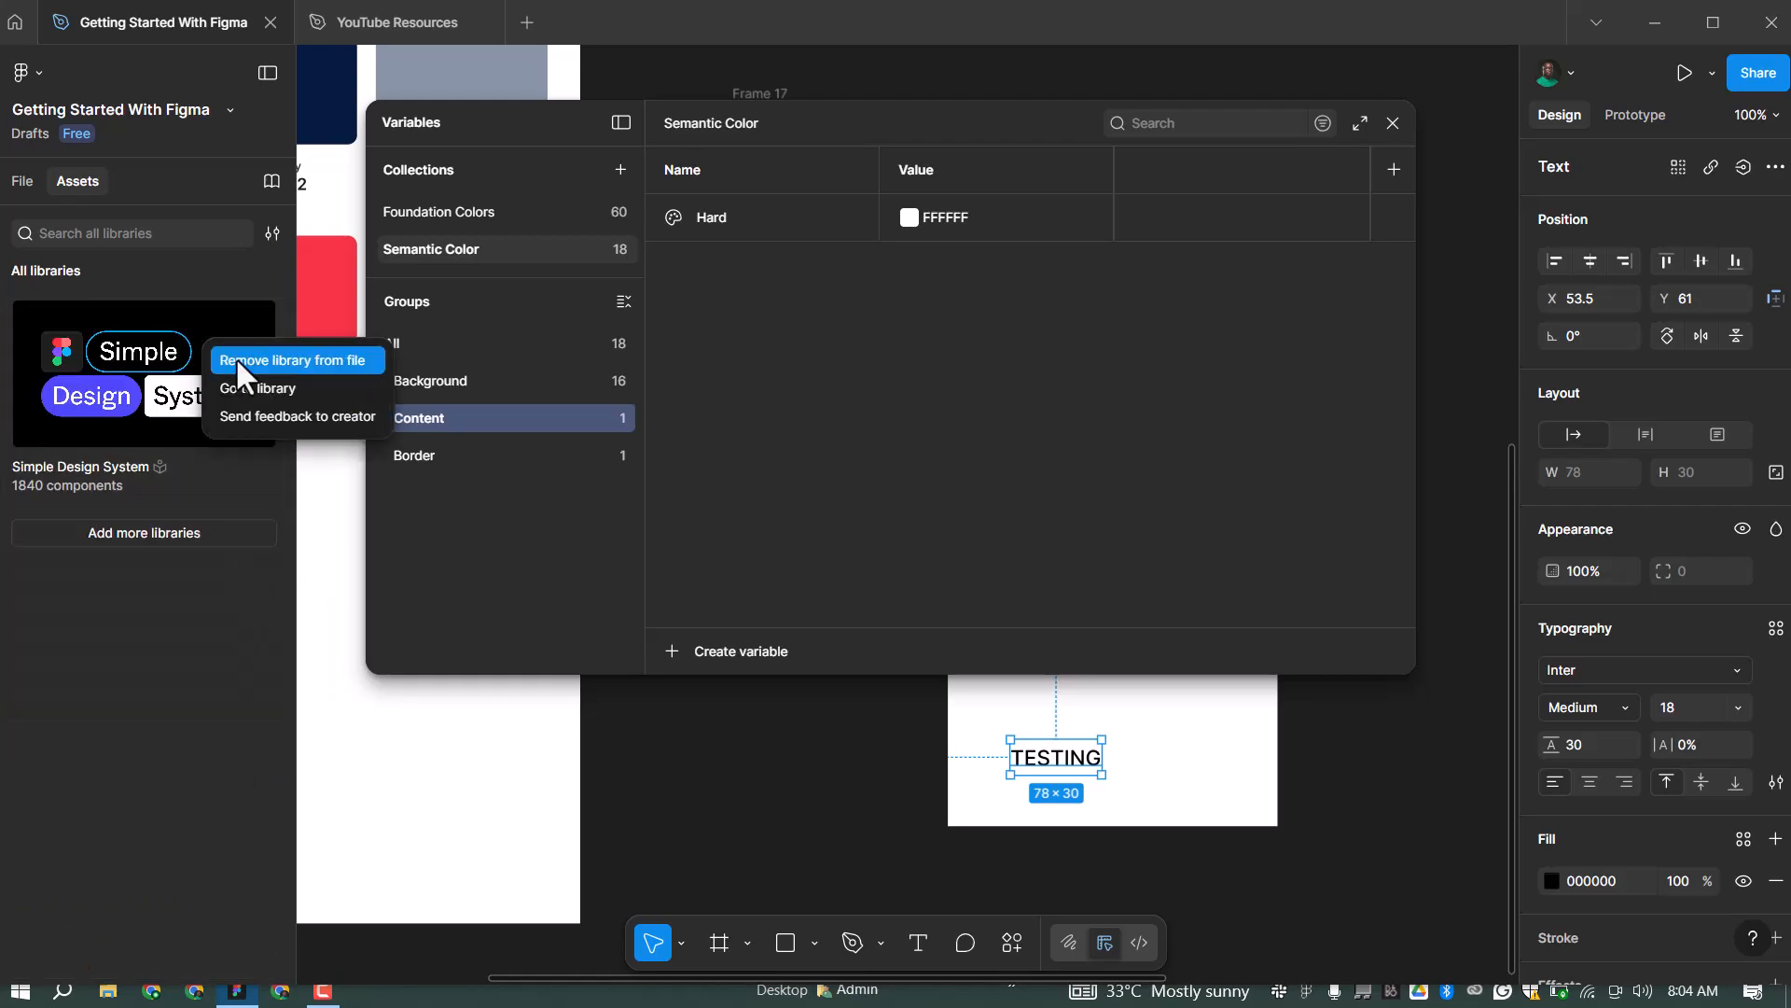
click(235, 358)
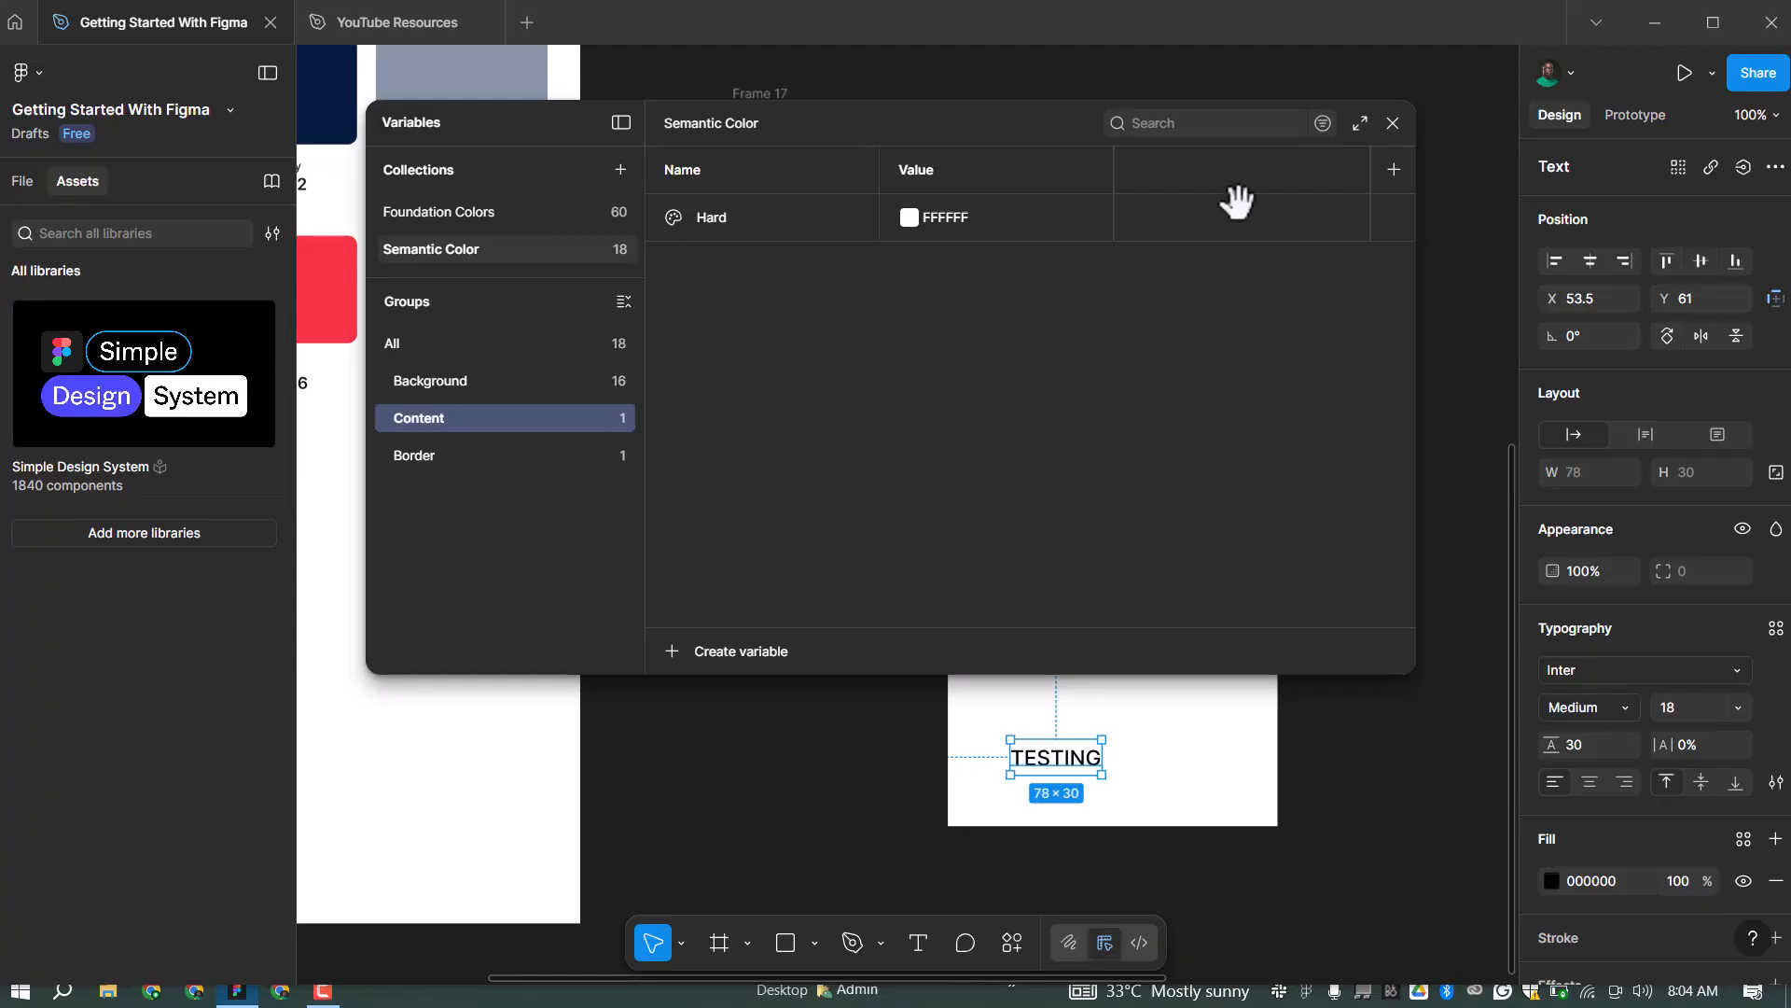
Check which library variables are offered for the TESTING text's fill with the UI kit libraries removed
click(1743, 837)
click(1741, 838)
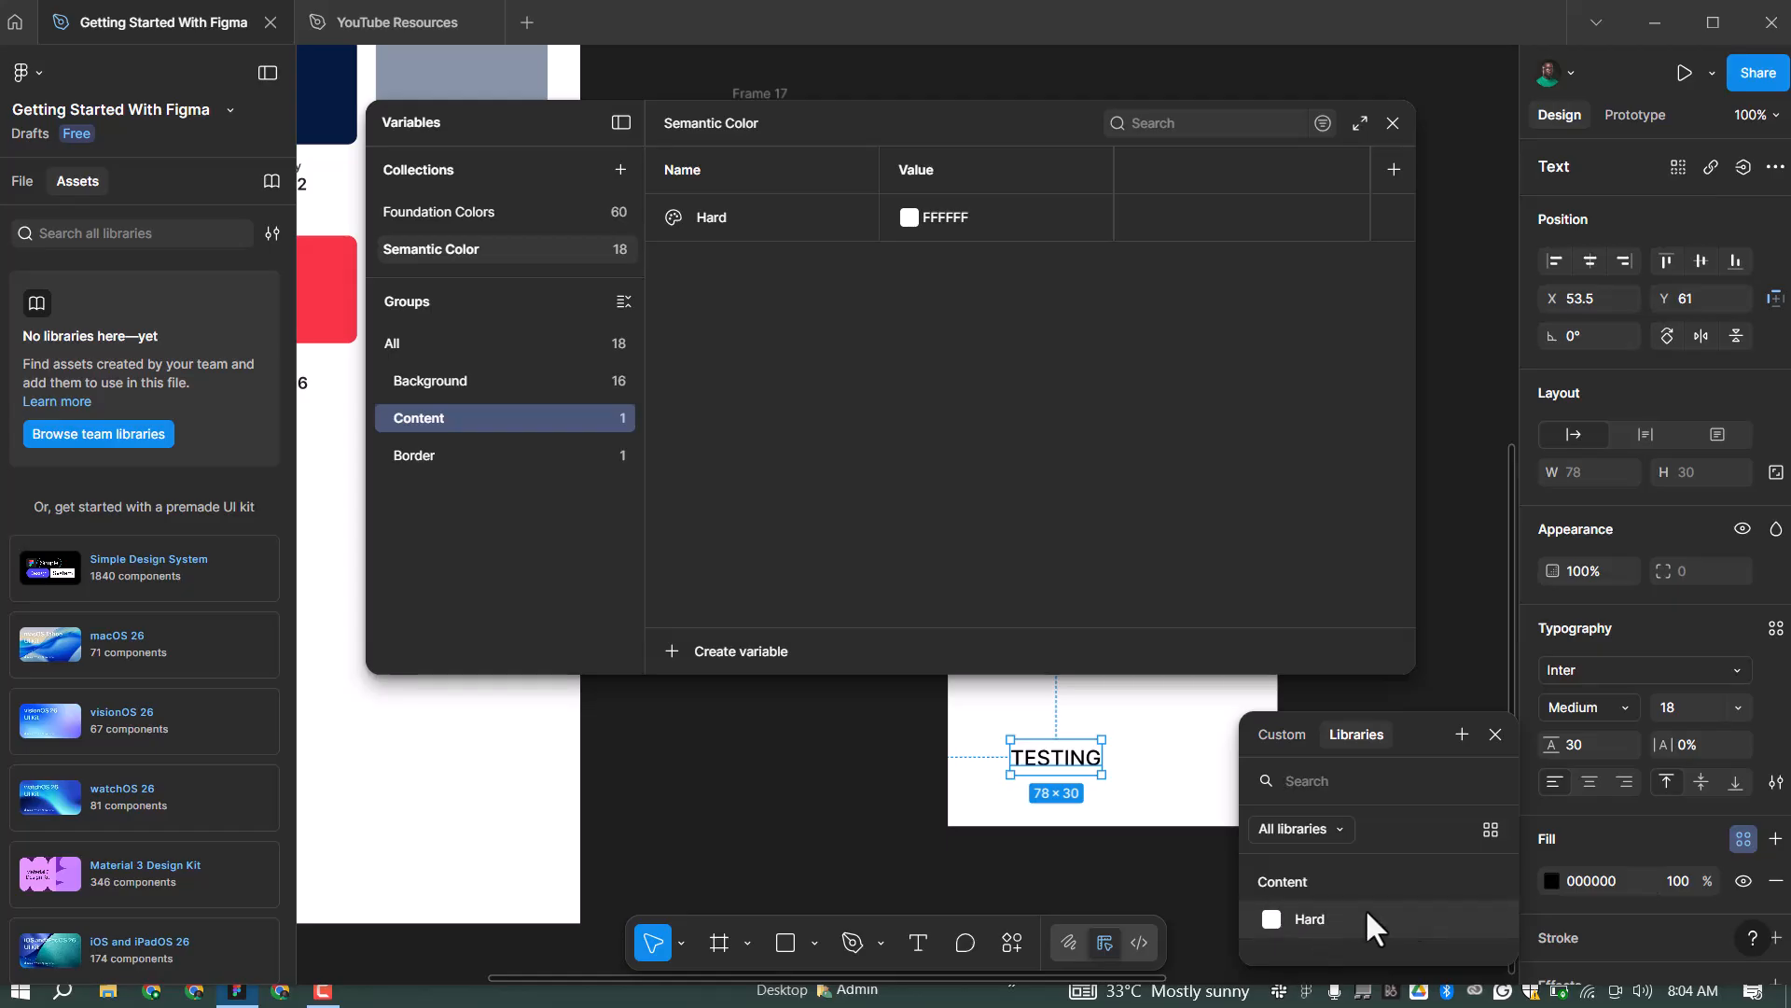
key(Escape)
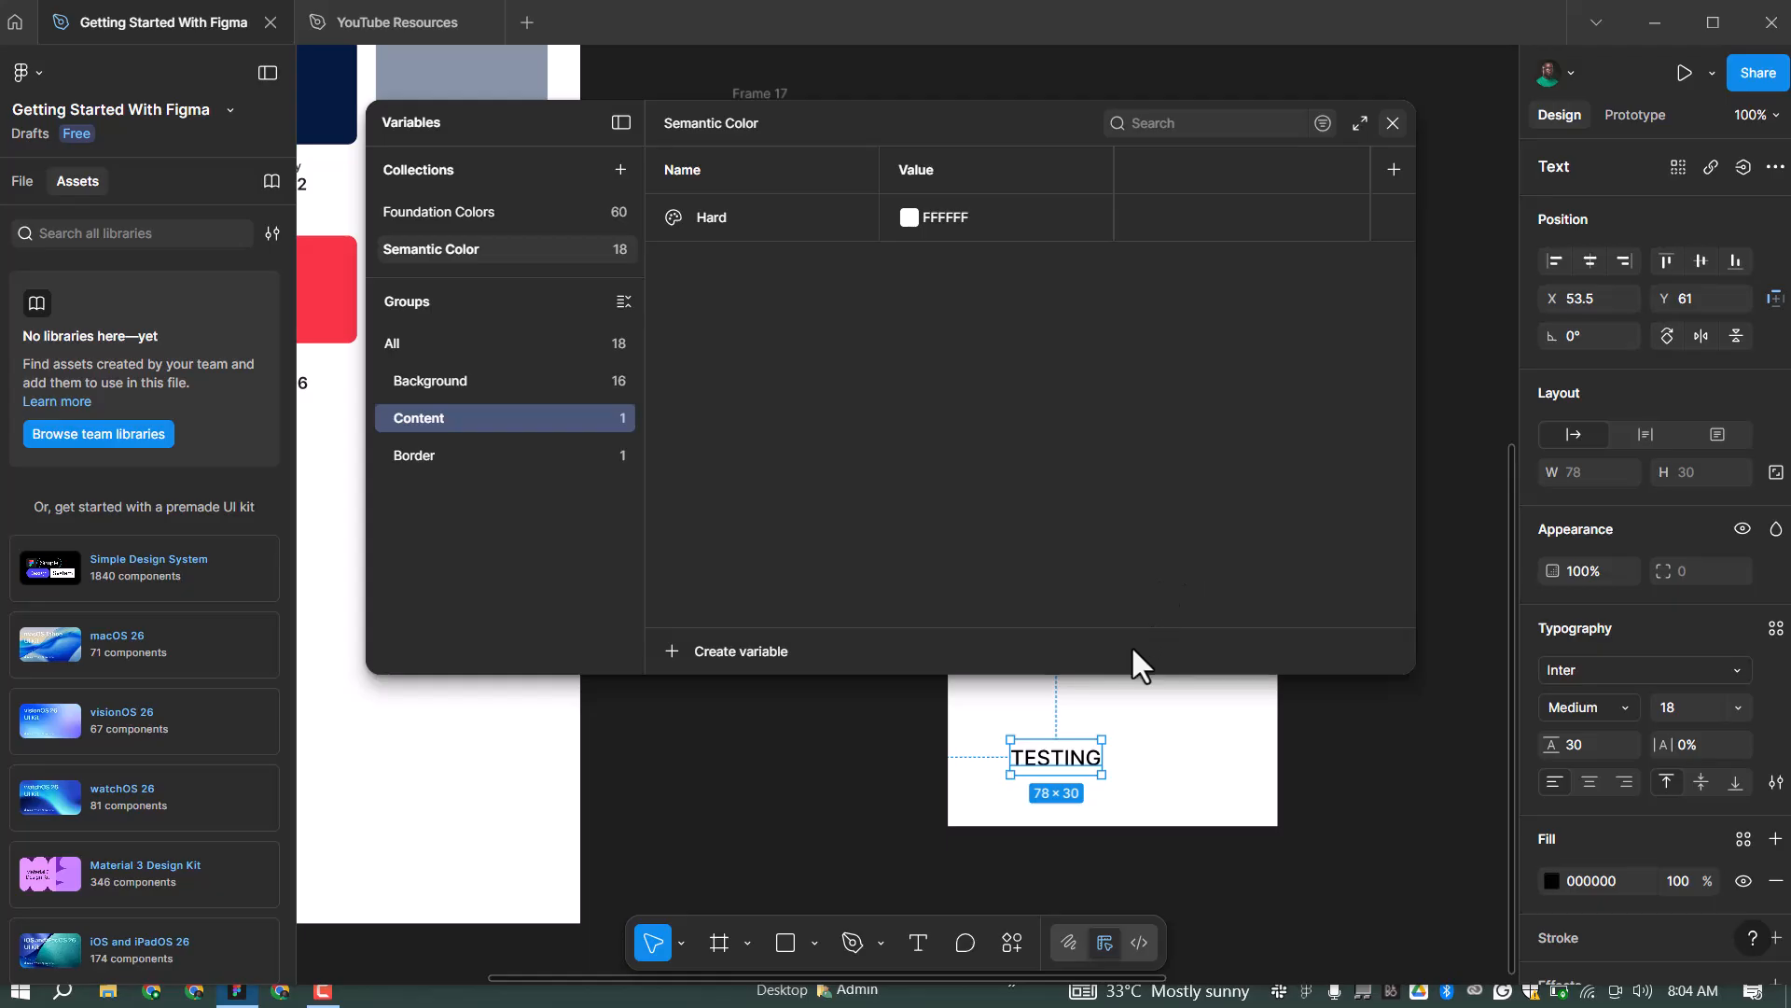
Close the Variables window and review the Background variables offered for Frame 17's fill
click(1393, 124)
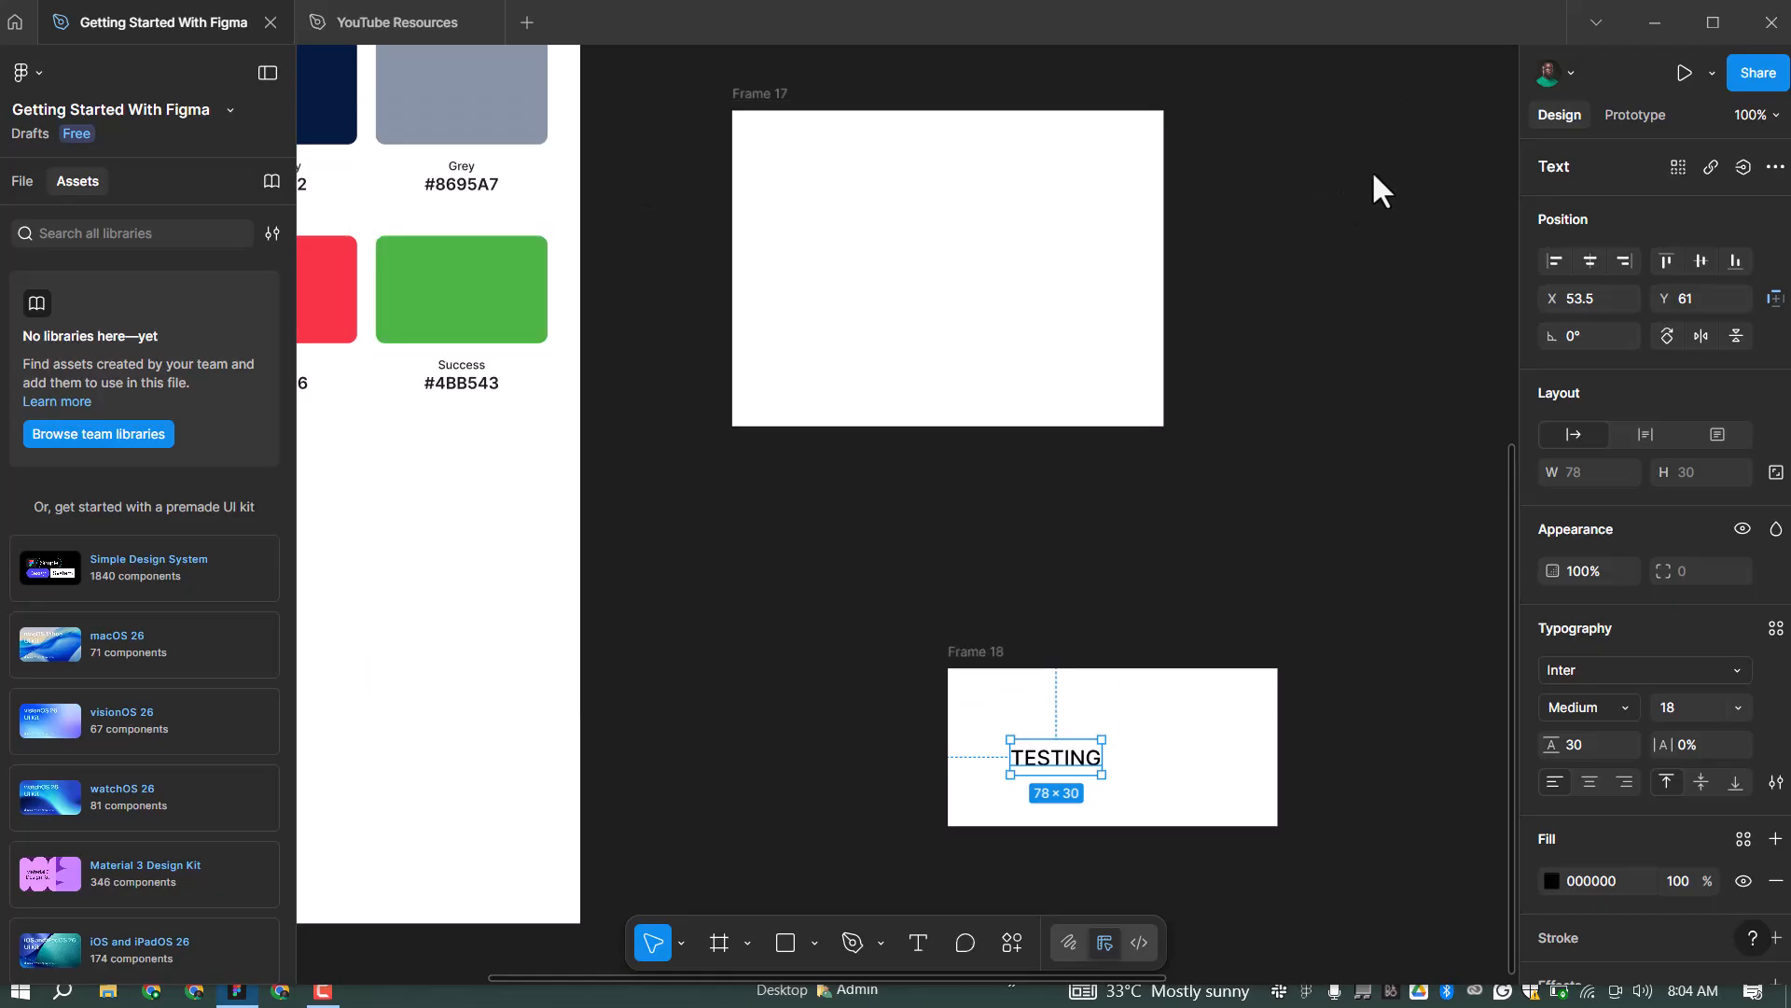
click(788, 126)
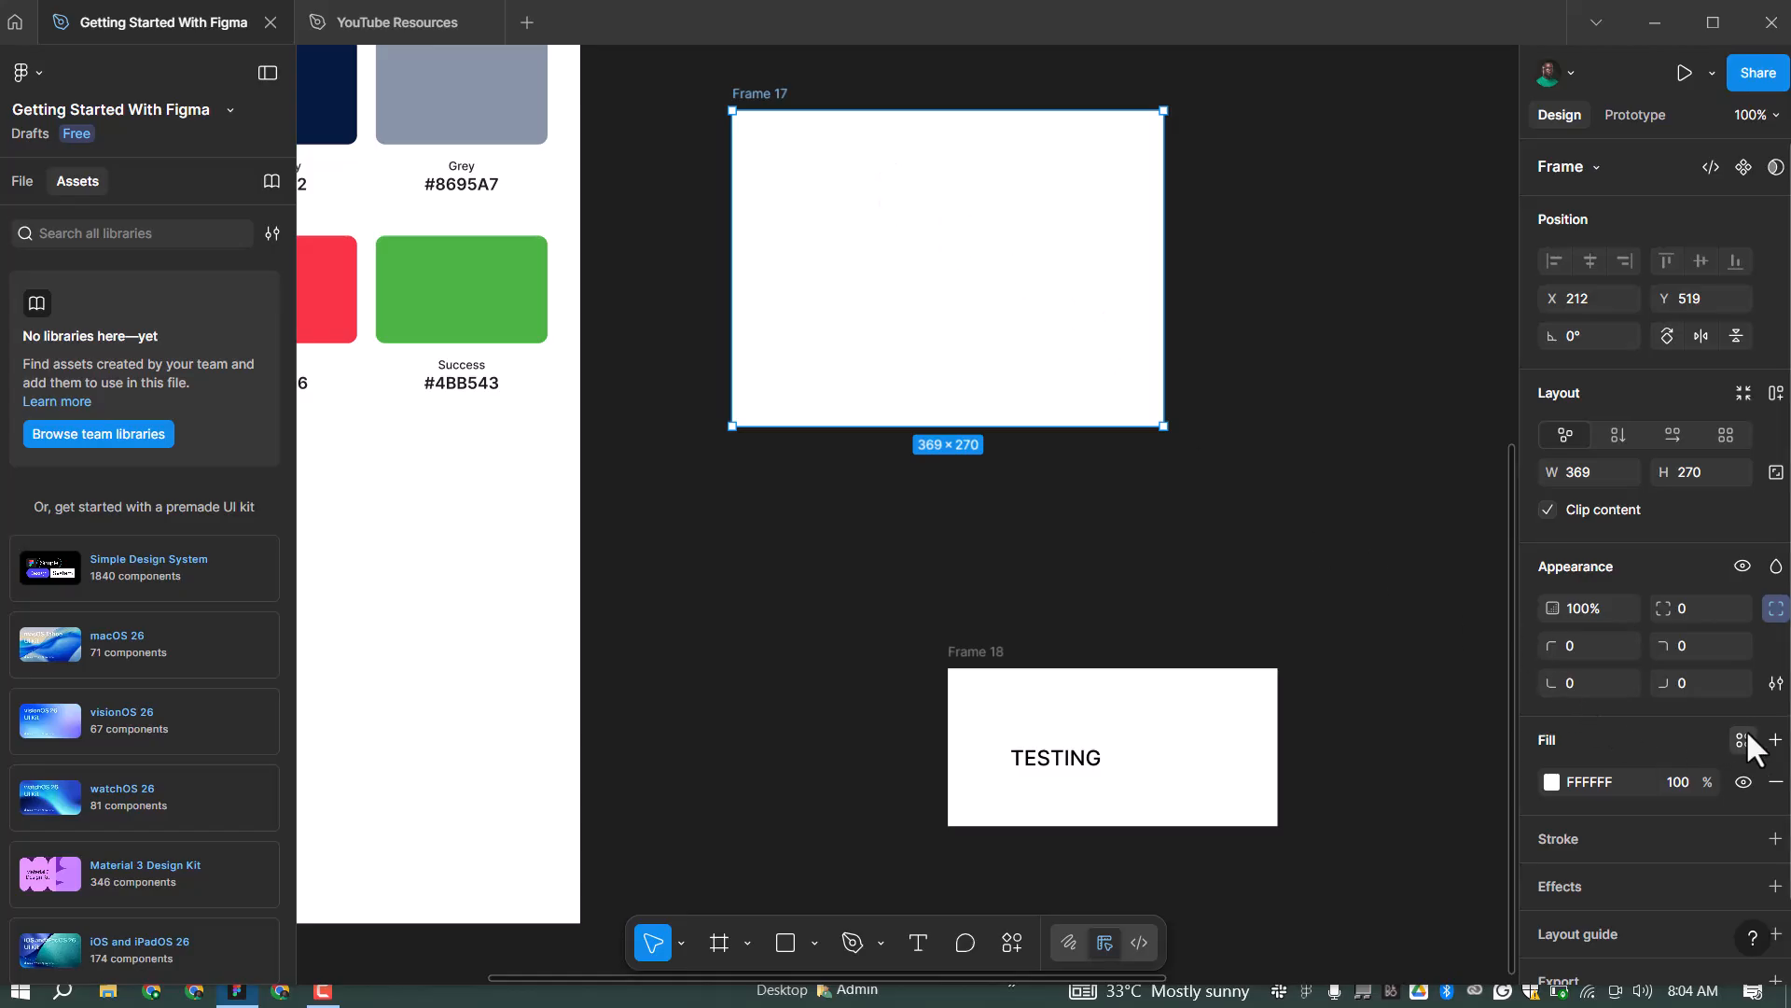
click(1744, 738)
scroll(1380, 776, down, 4)
scroll(1385, 780, up, 4)
scroll(1381, 793, down, 3)
scroll(1375, 789, up, 3)
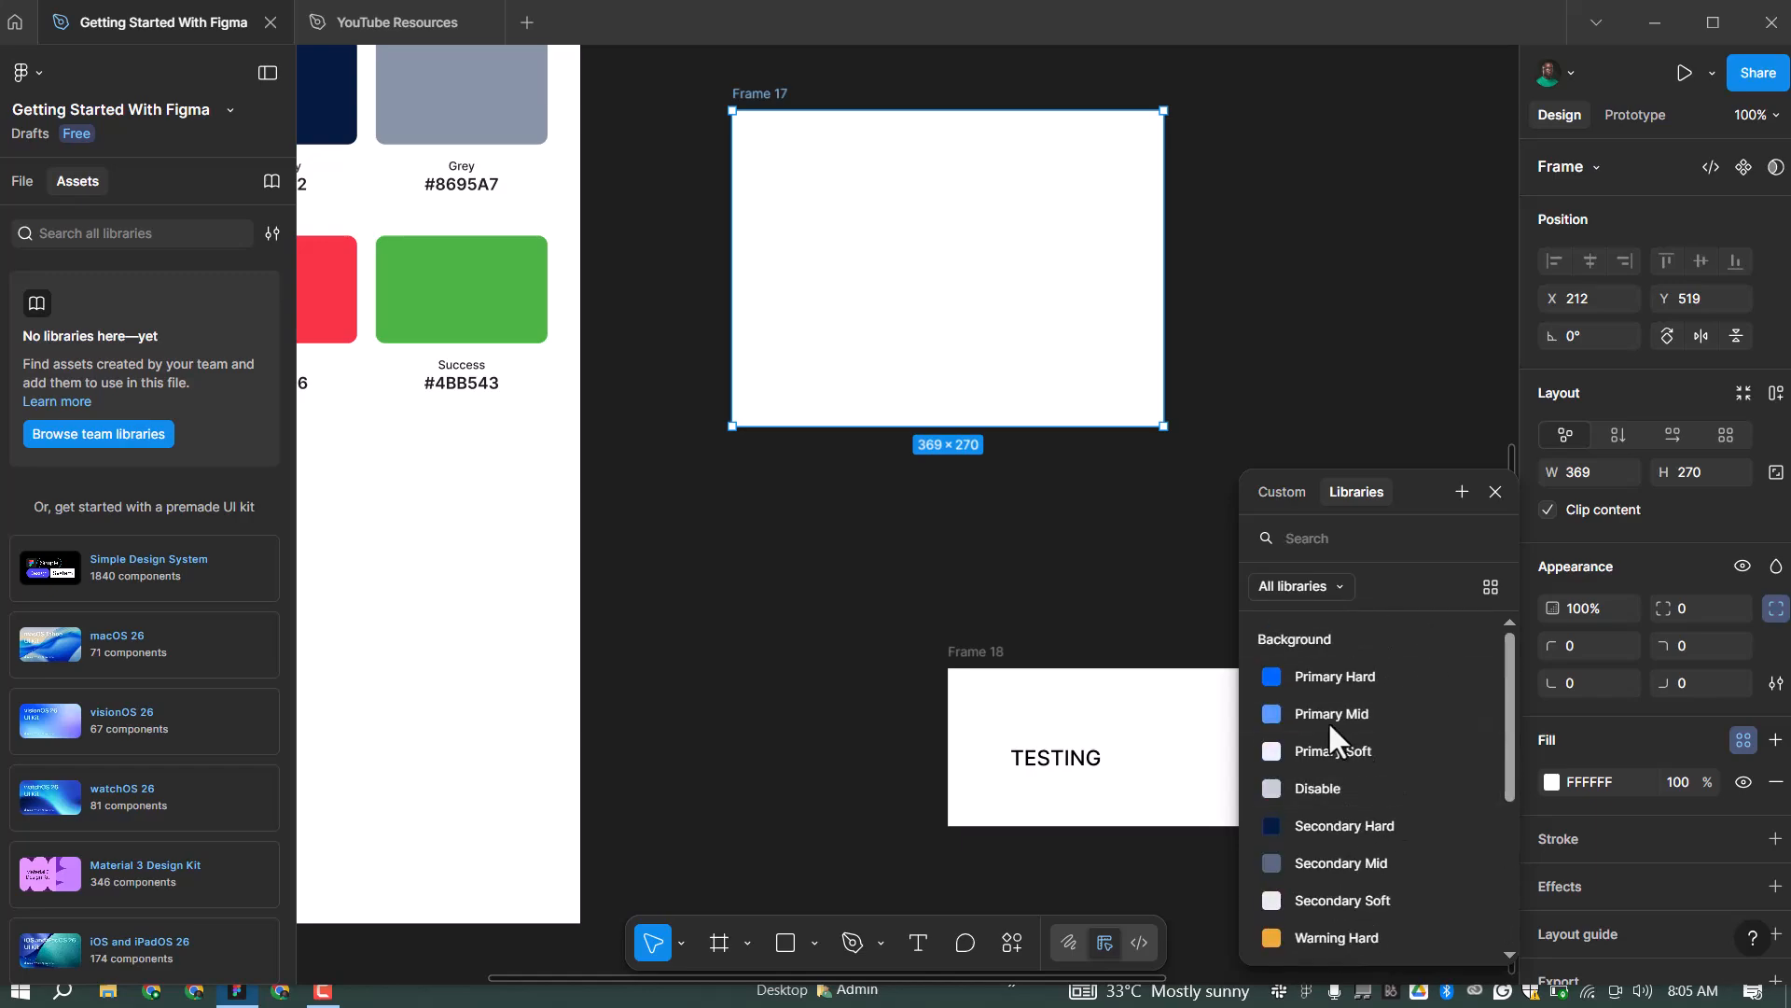
click(1496, 492)
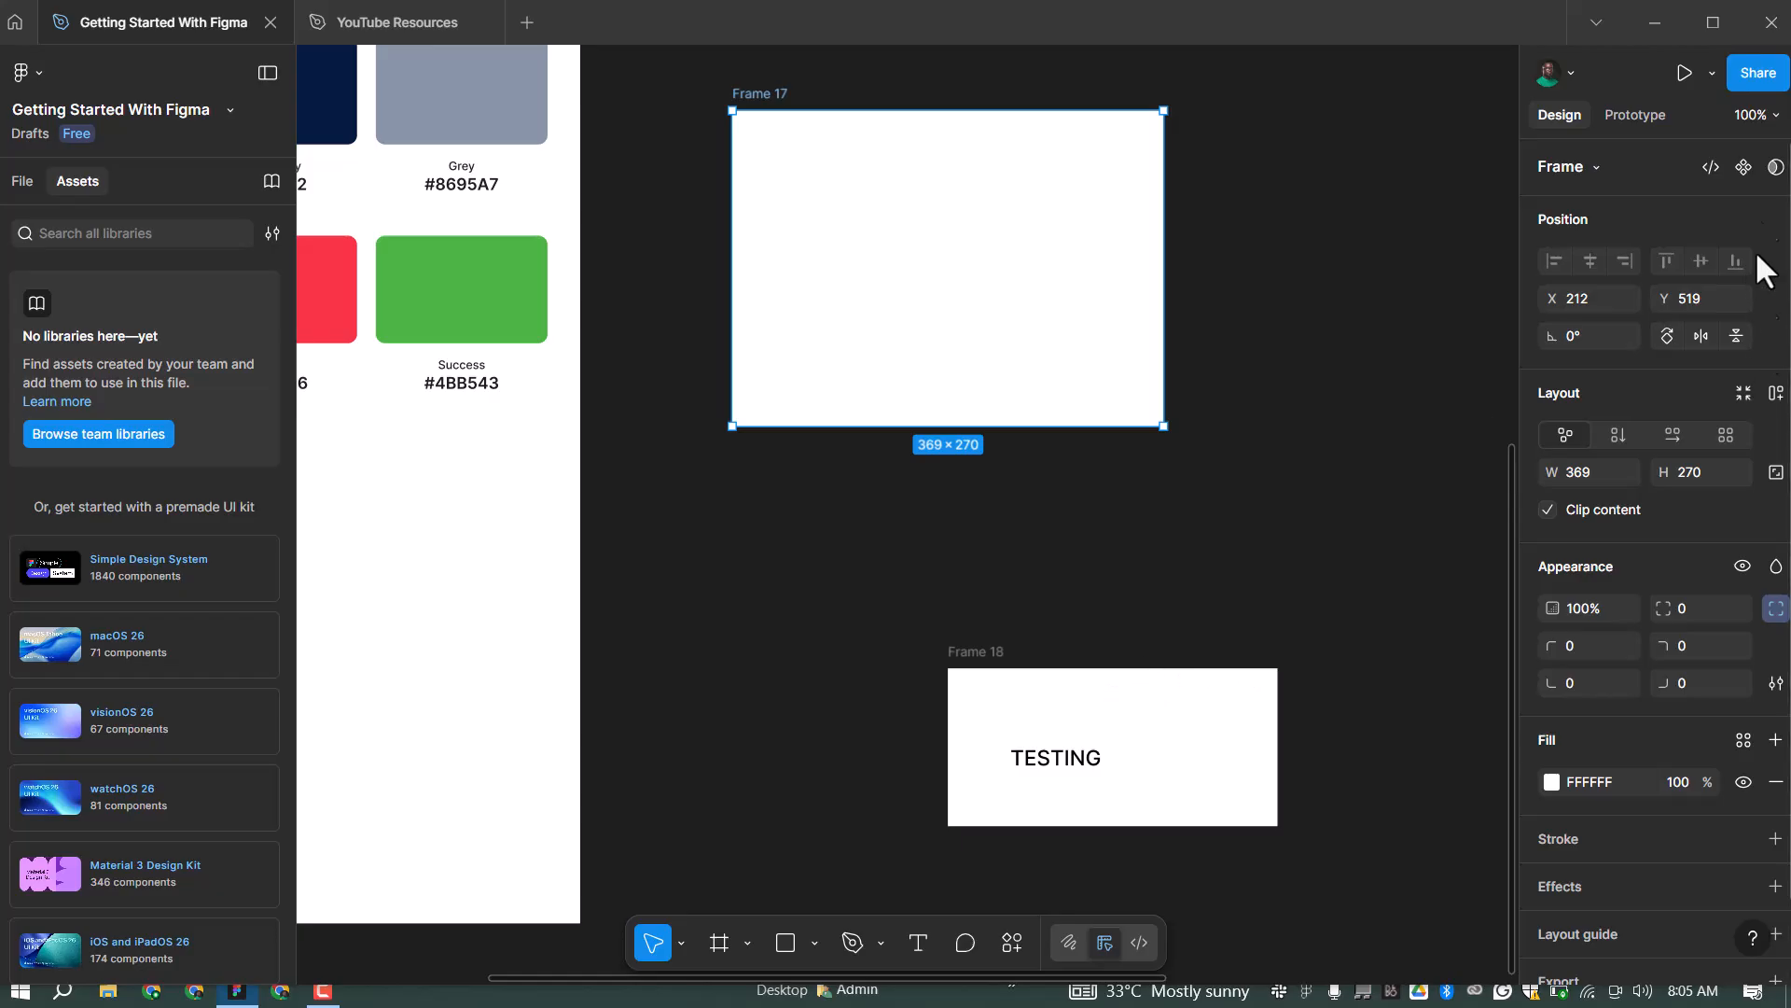
Reopen the variables and link the Content group's Hard variable to Foundation/Primary/800
key(Escape)
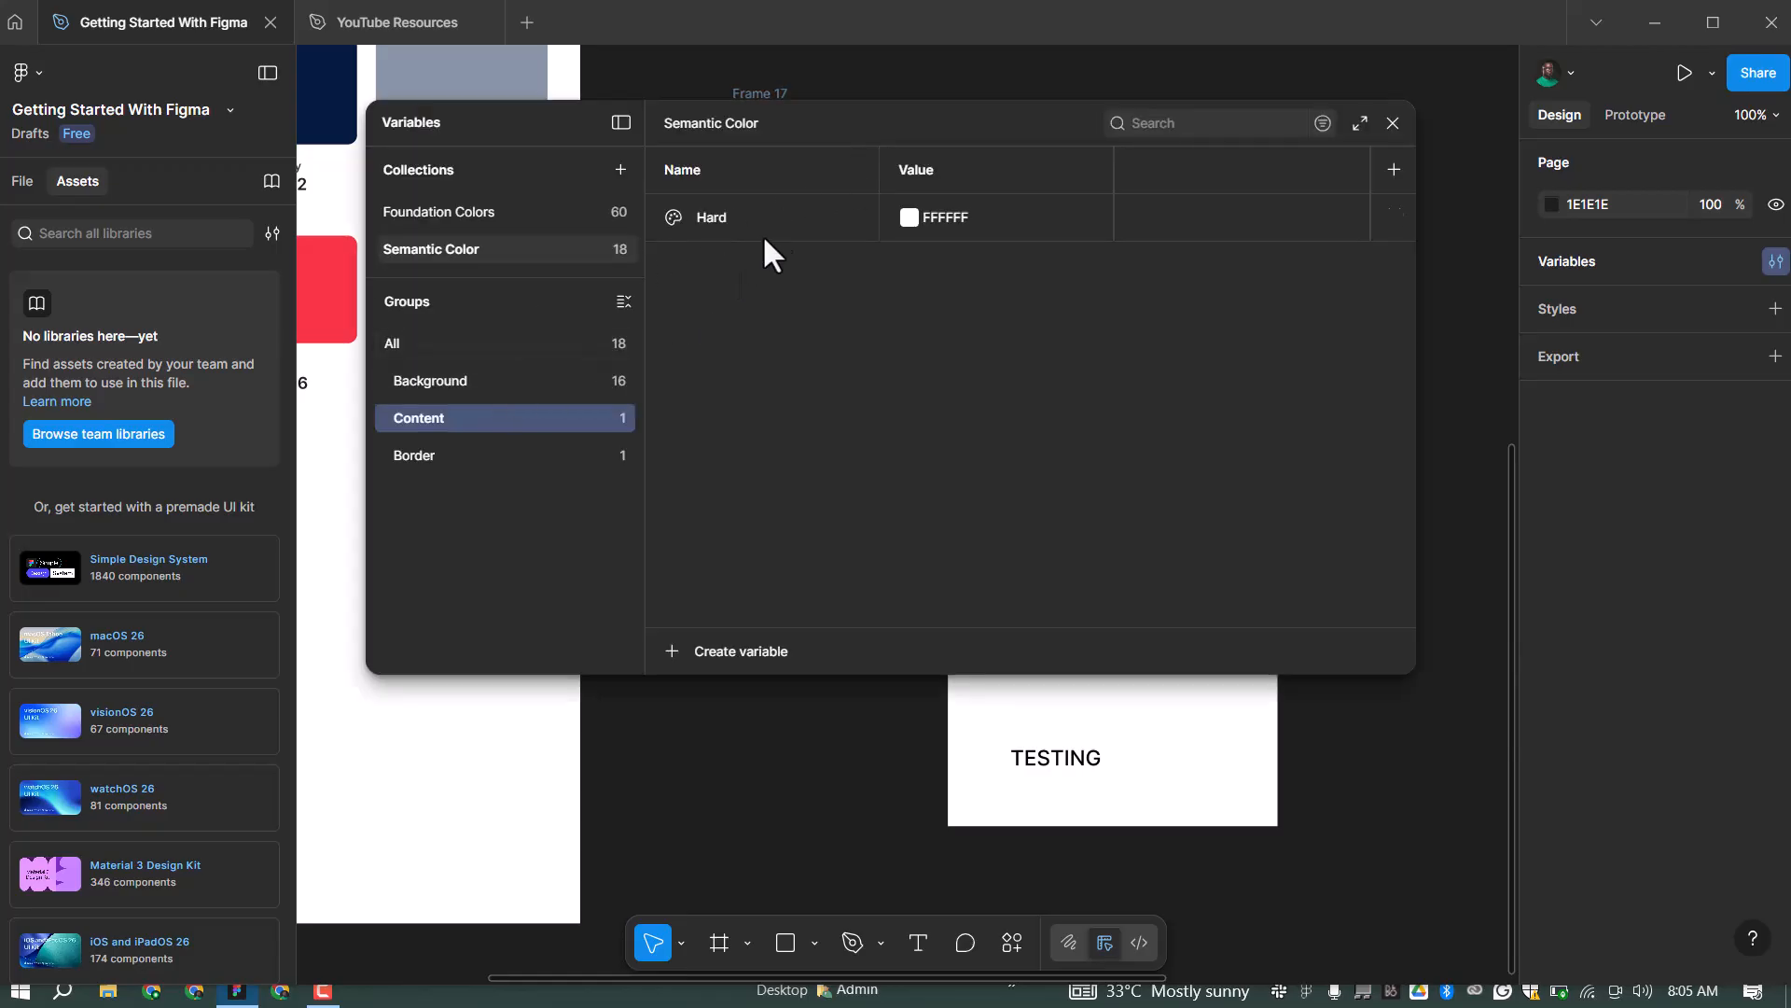
click(711, 221)
click(719, 220)
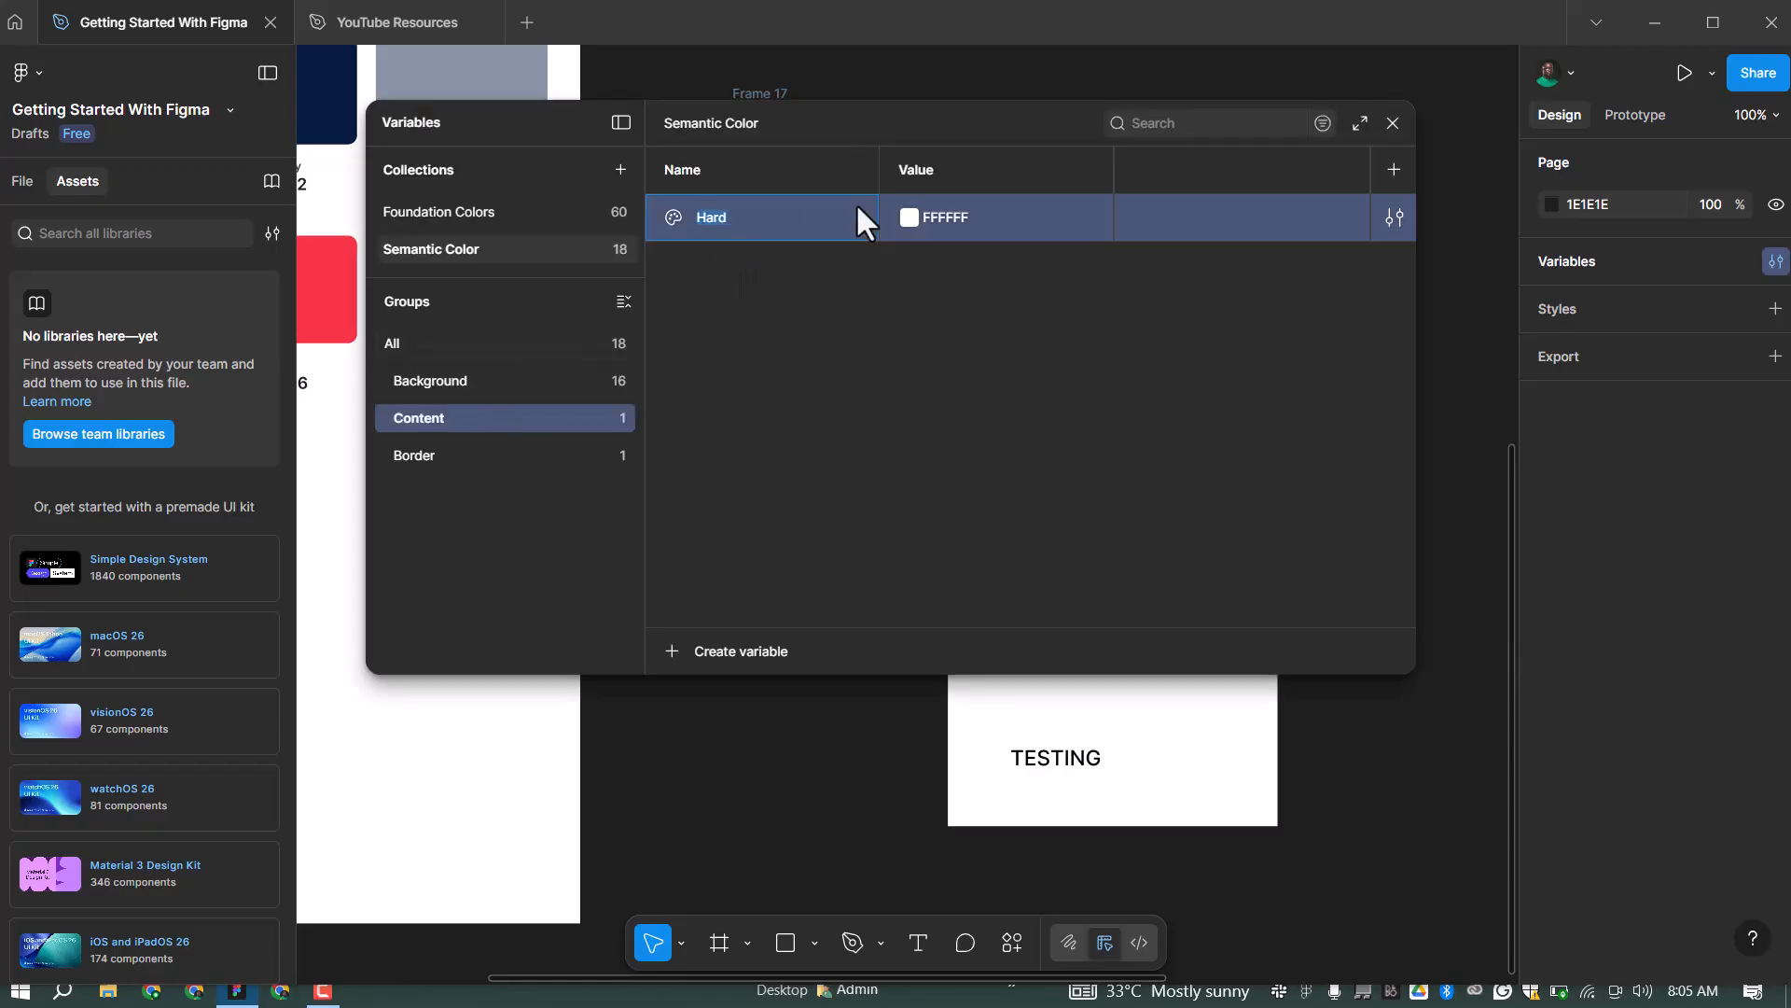
click(909, 221)
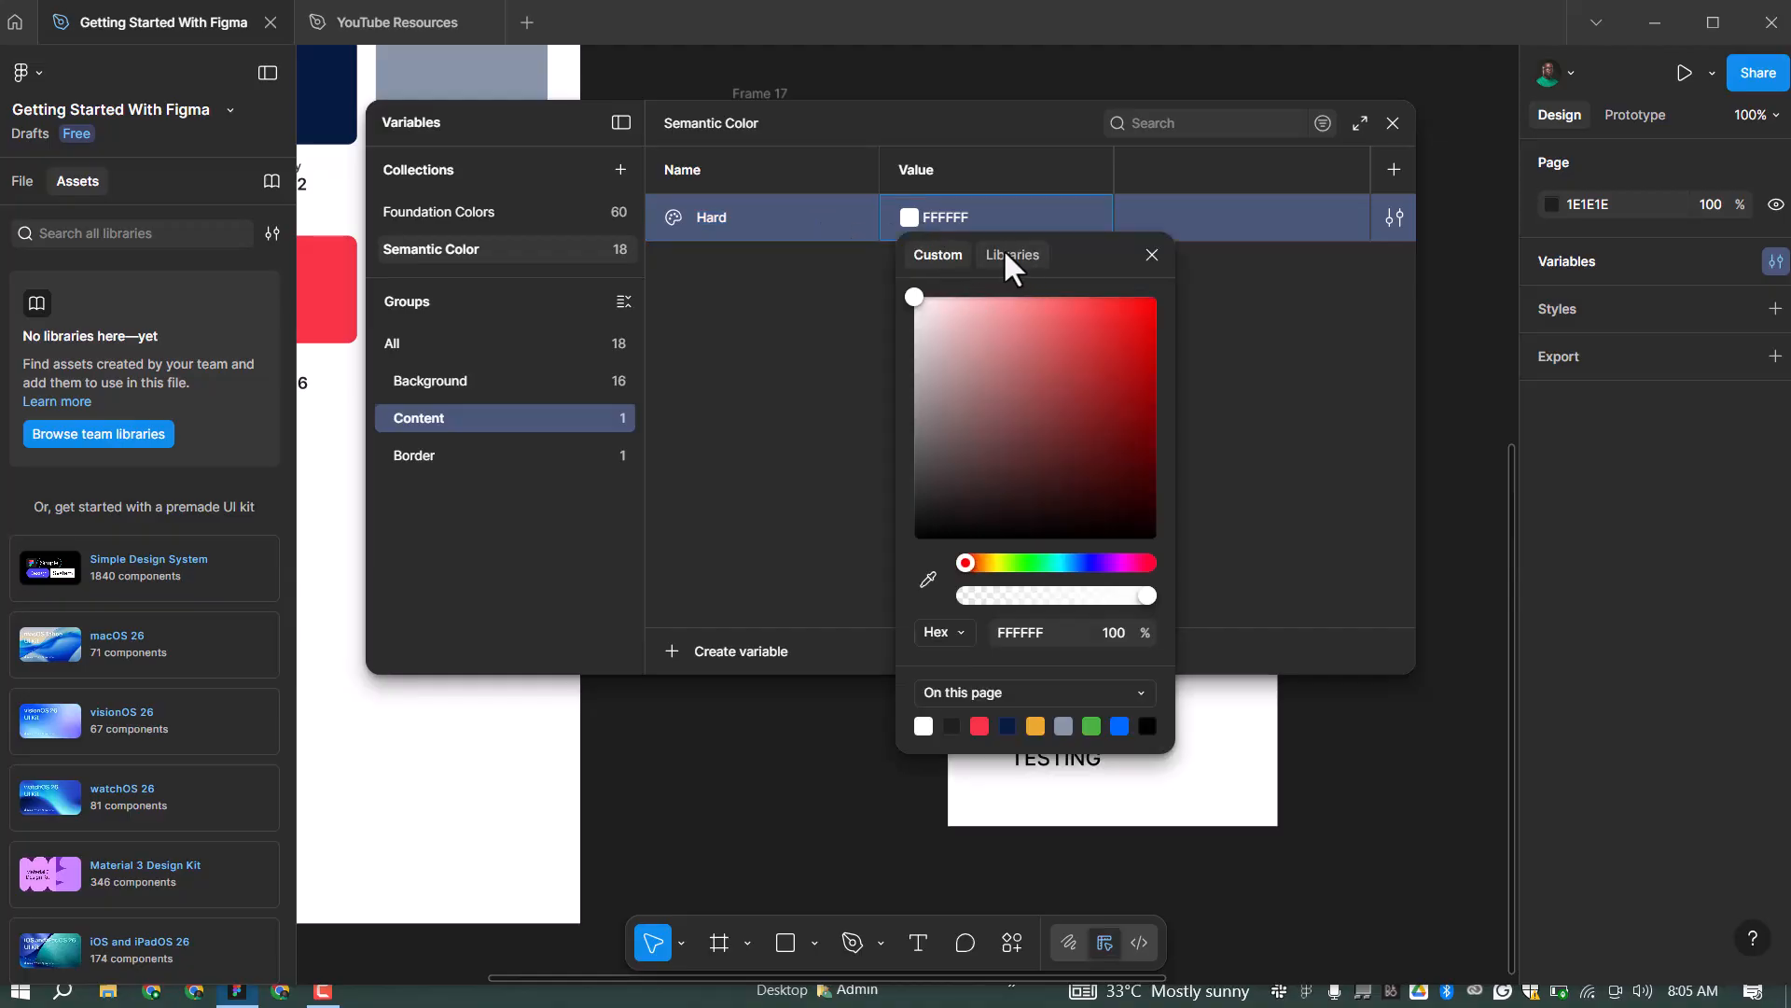
click(1013, 254)
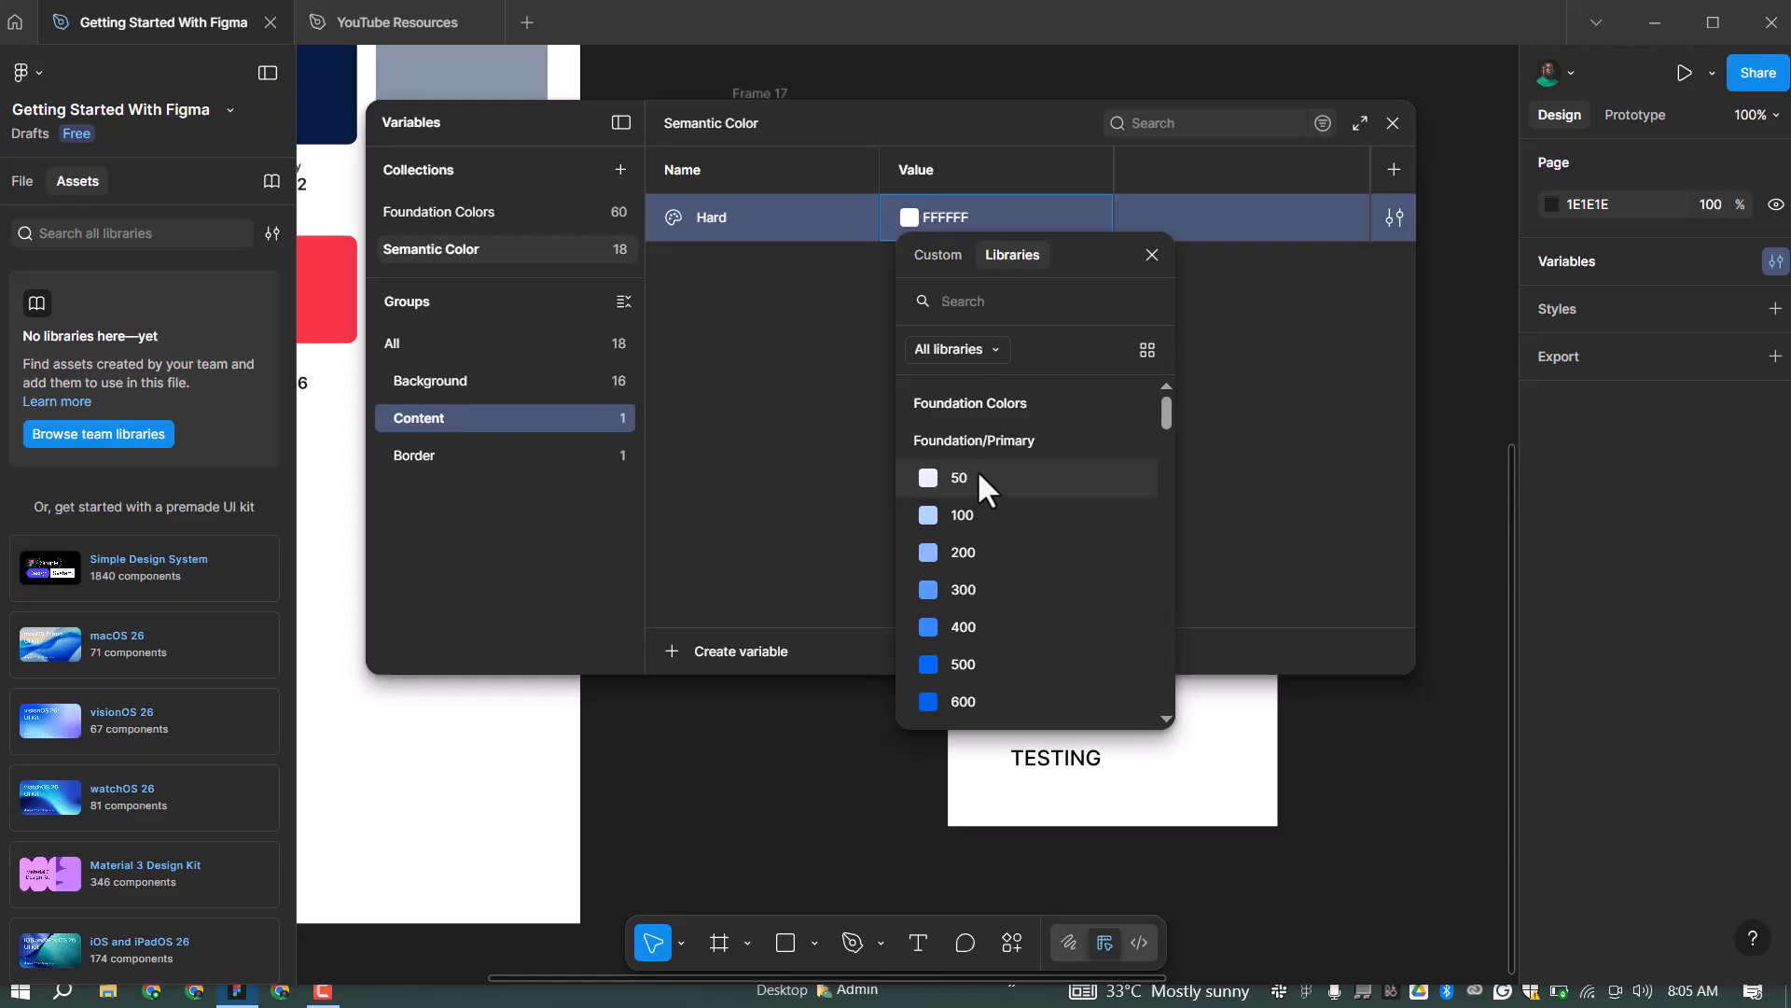
click(964, 664)
click(993, 222)
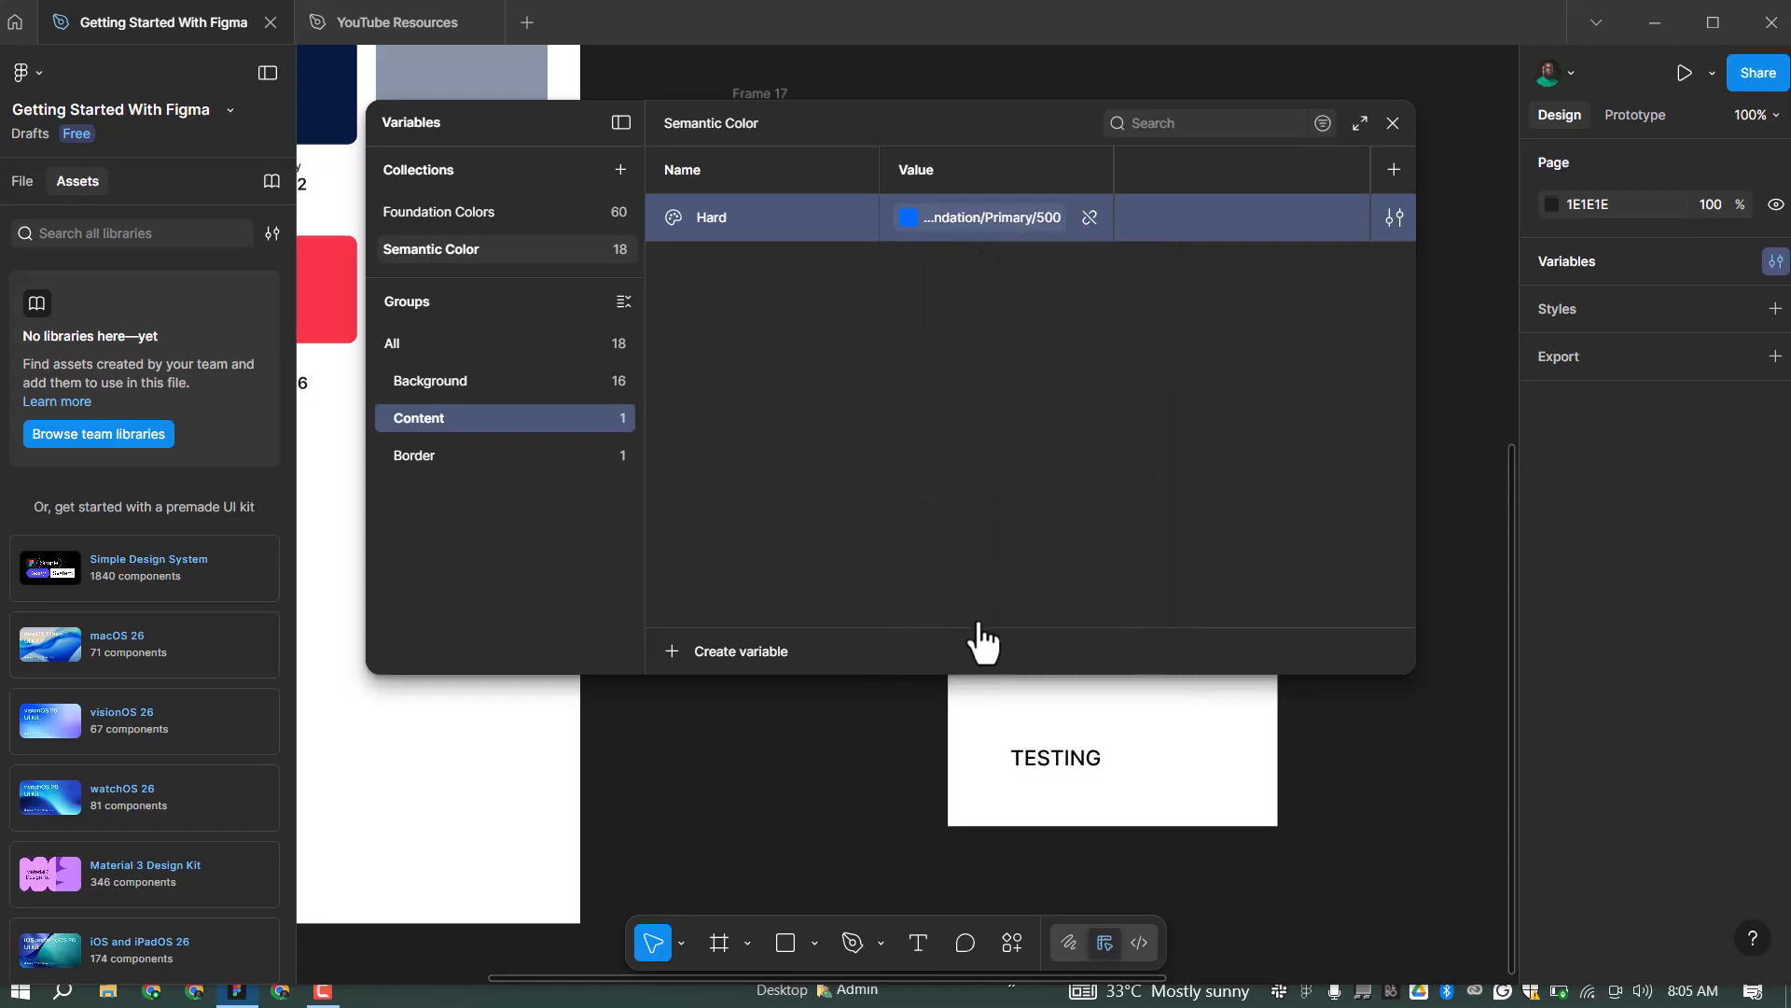
click(974, 692)
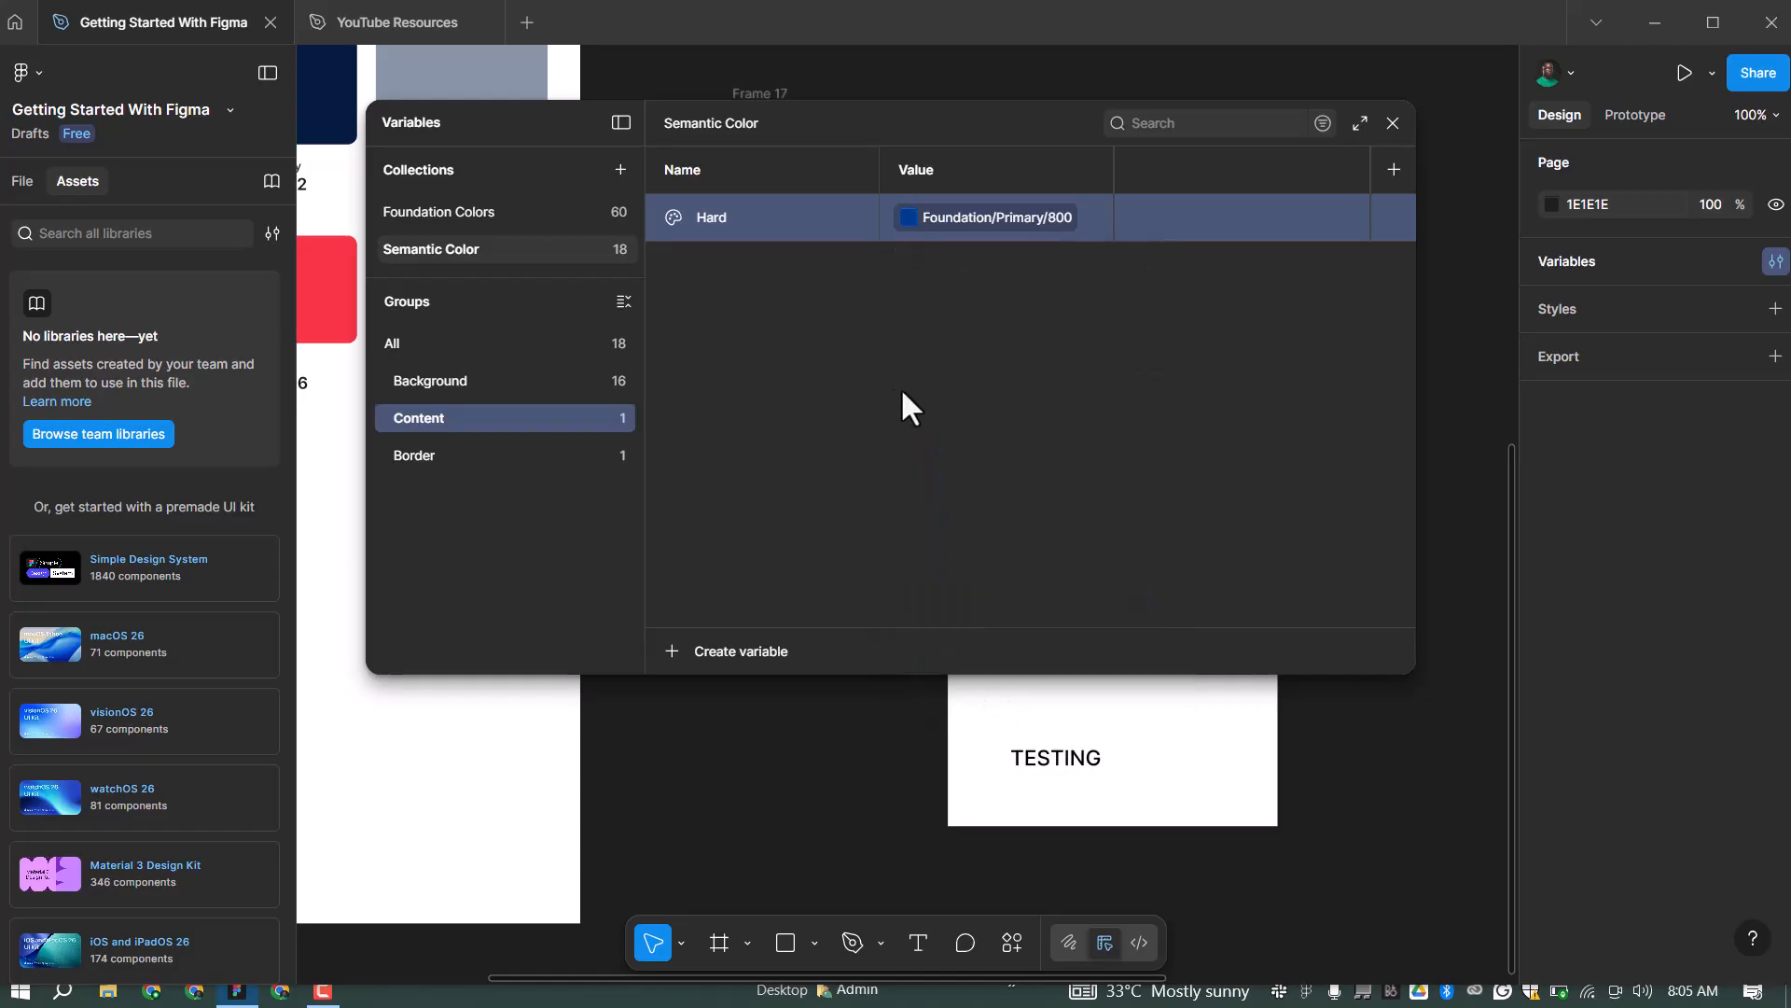
Duplicate the Content group's Hard variable, rename the copy Mid, and link its value to Foundation/Primary/500
right_click(788, 229)
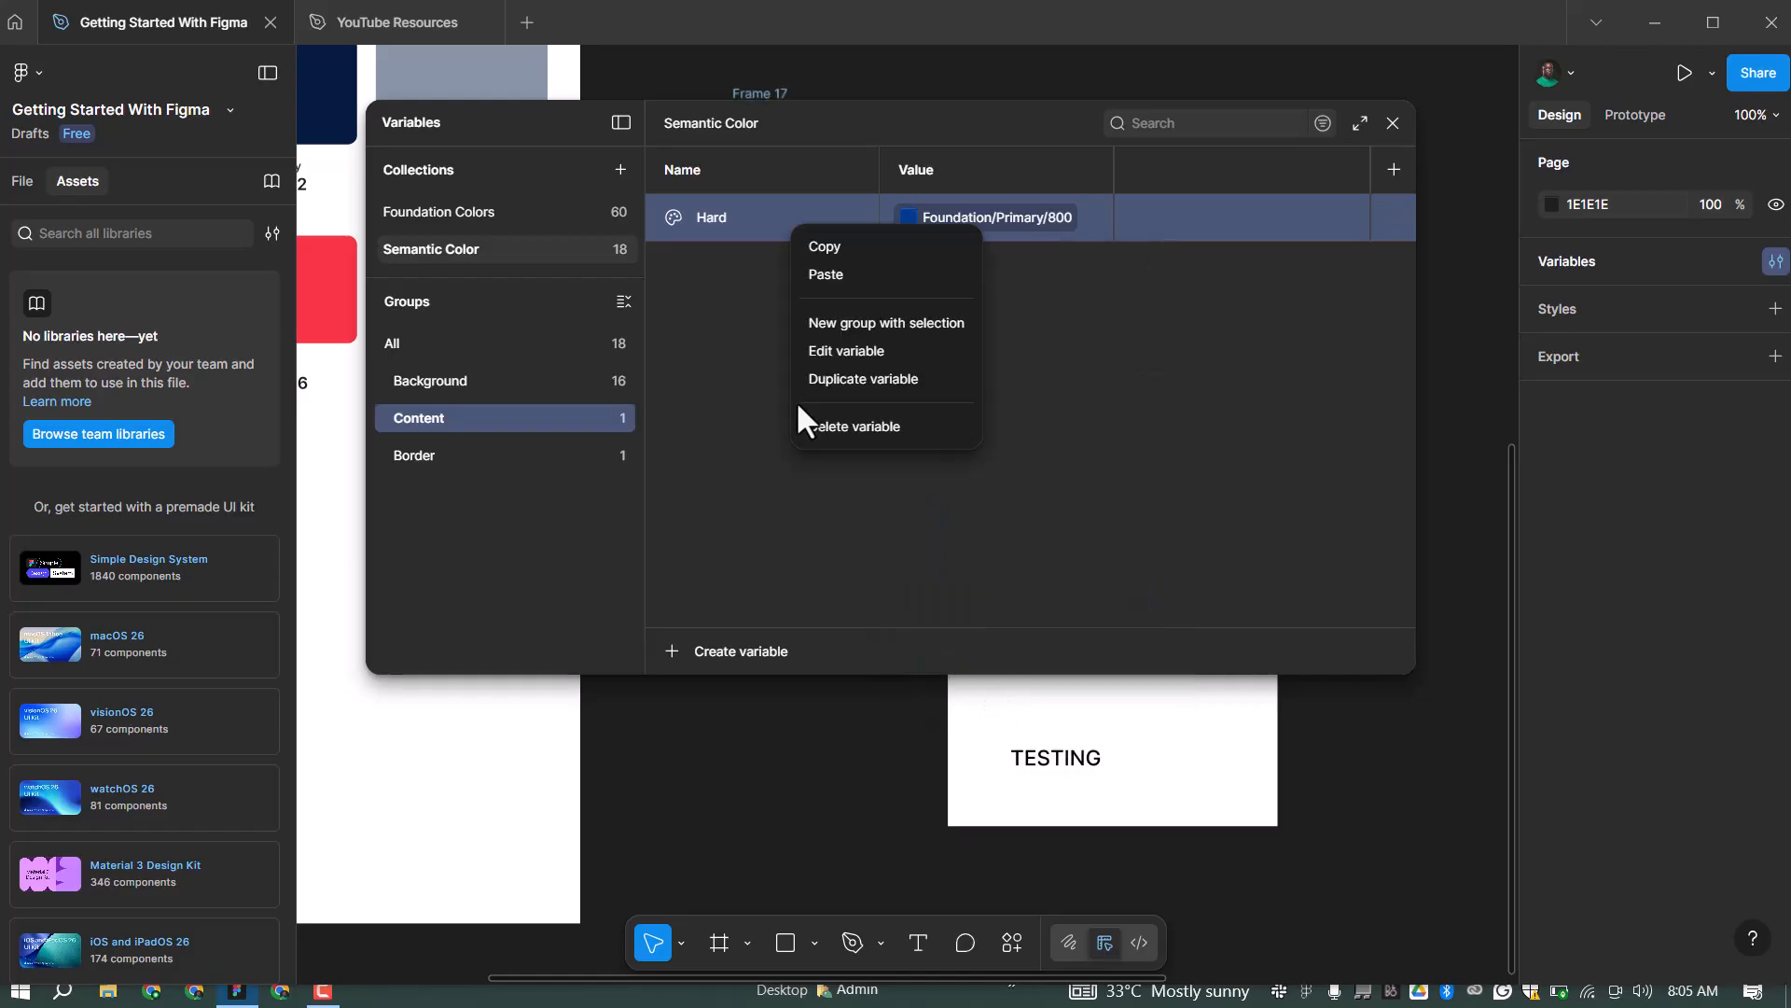
click(840, 377)
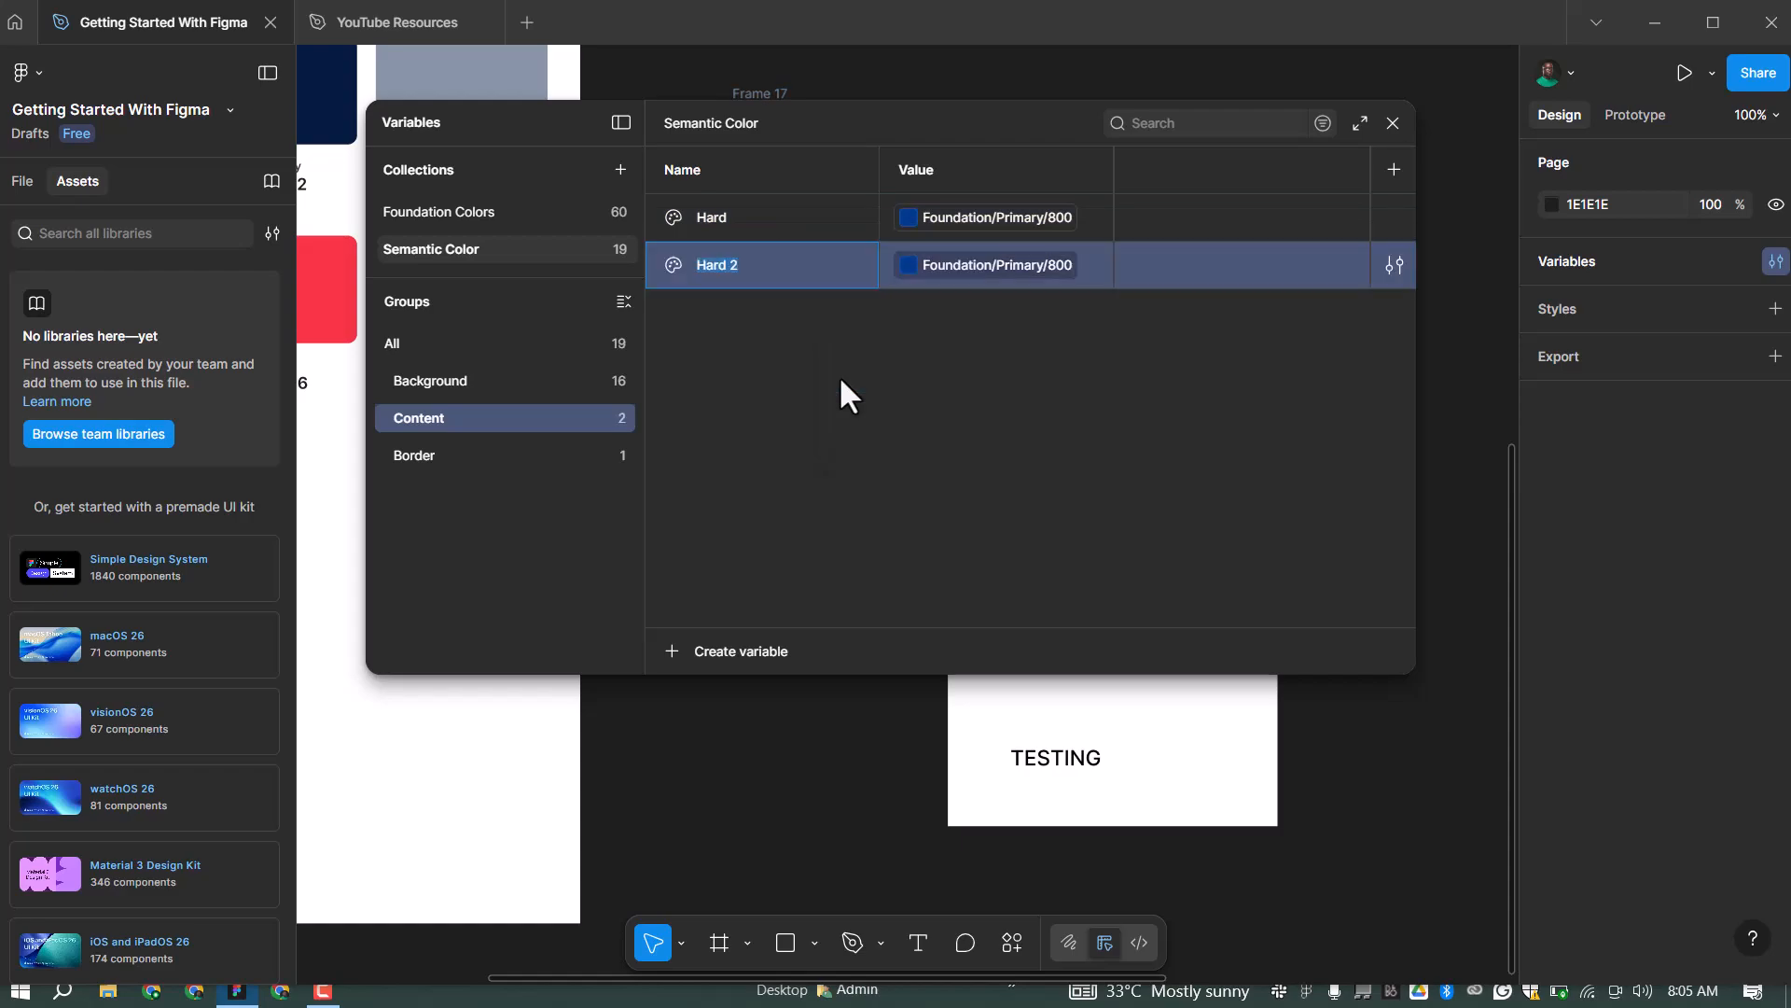
text(mID)
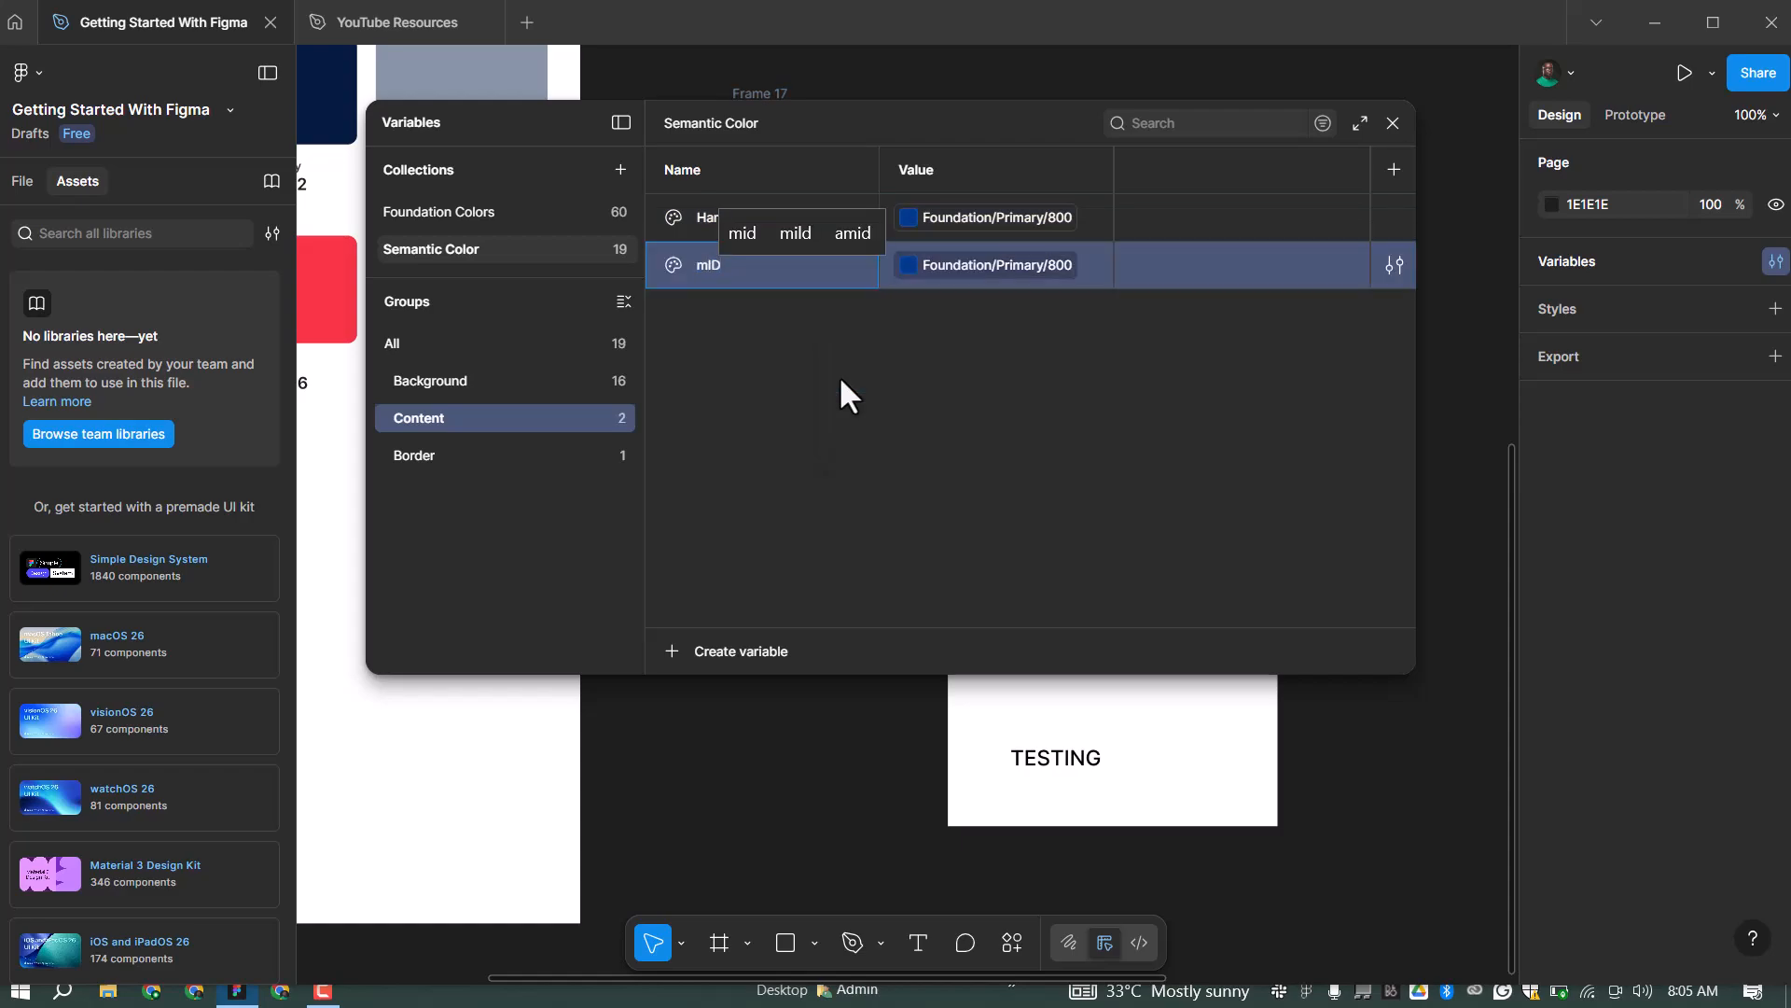
text(Mid)
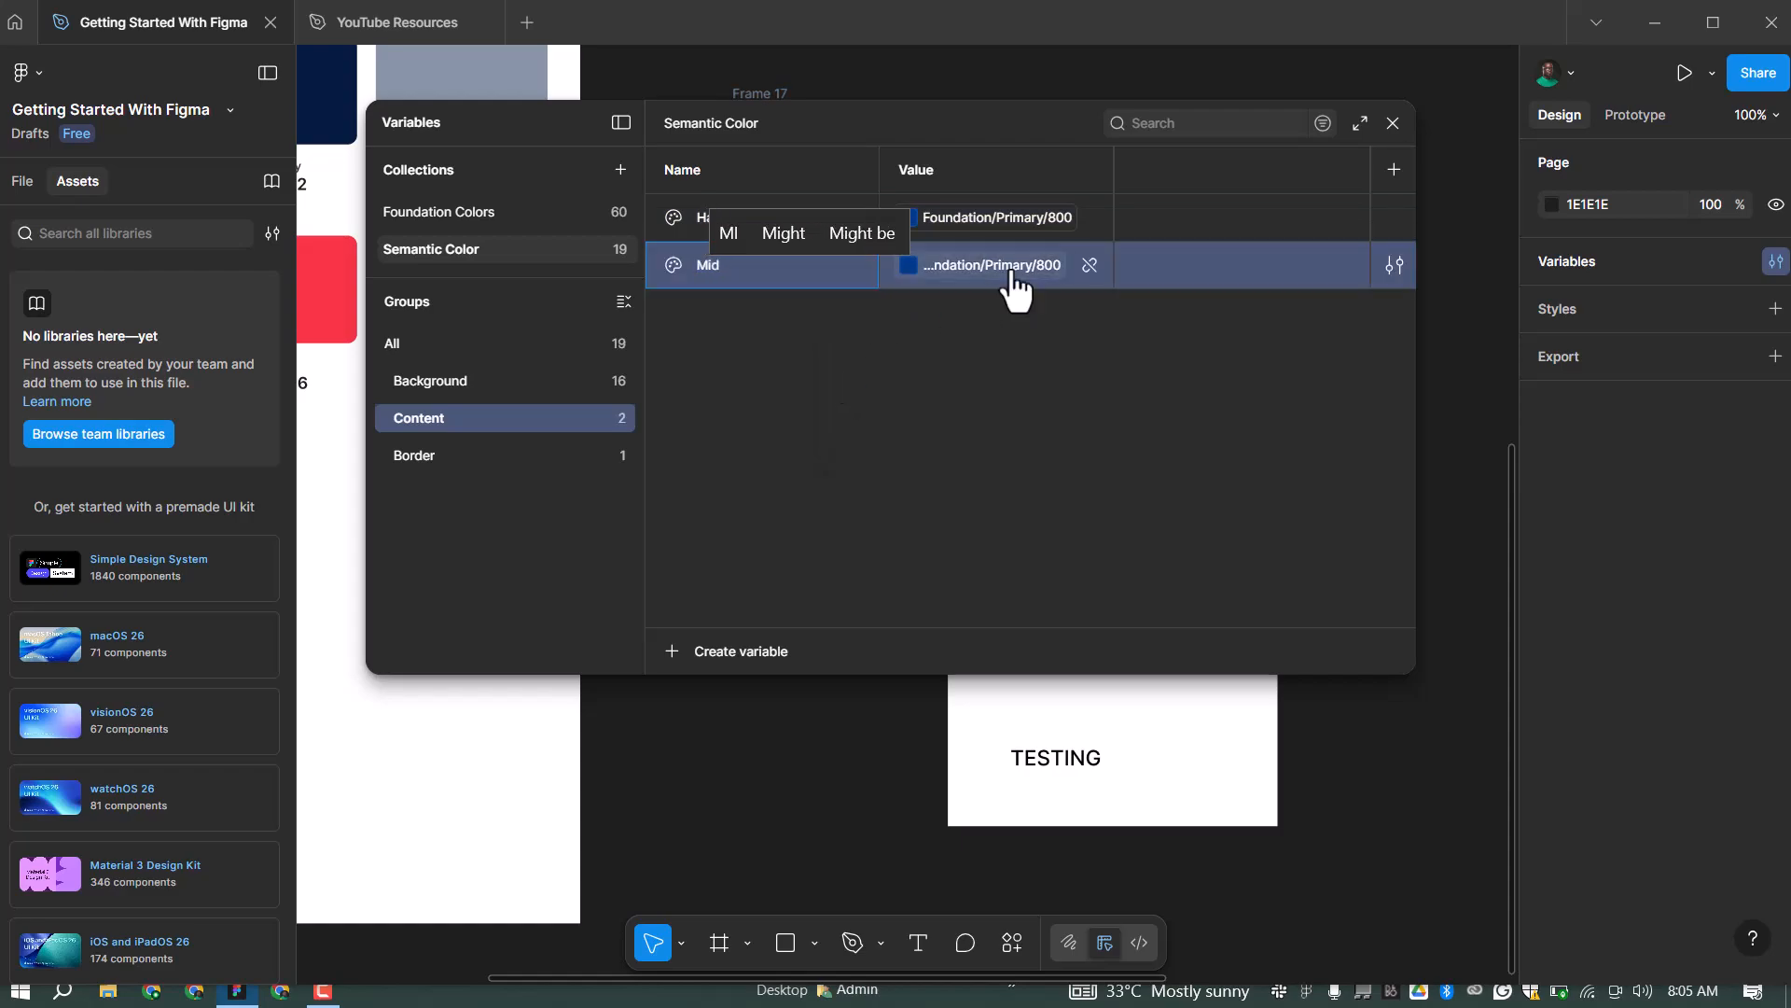
key(Return)
click(1027, 270)
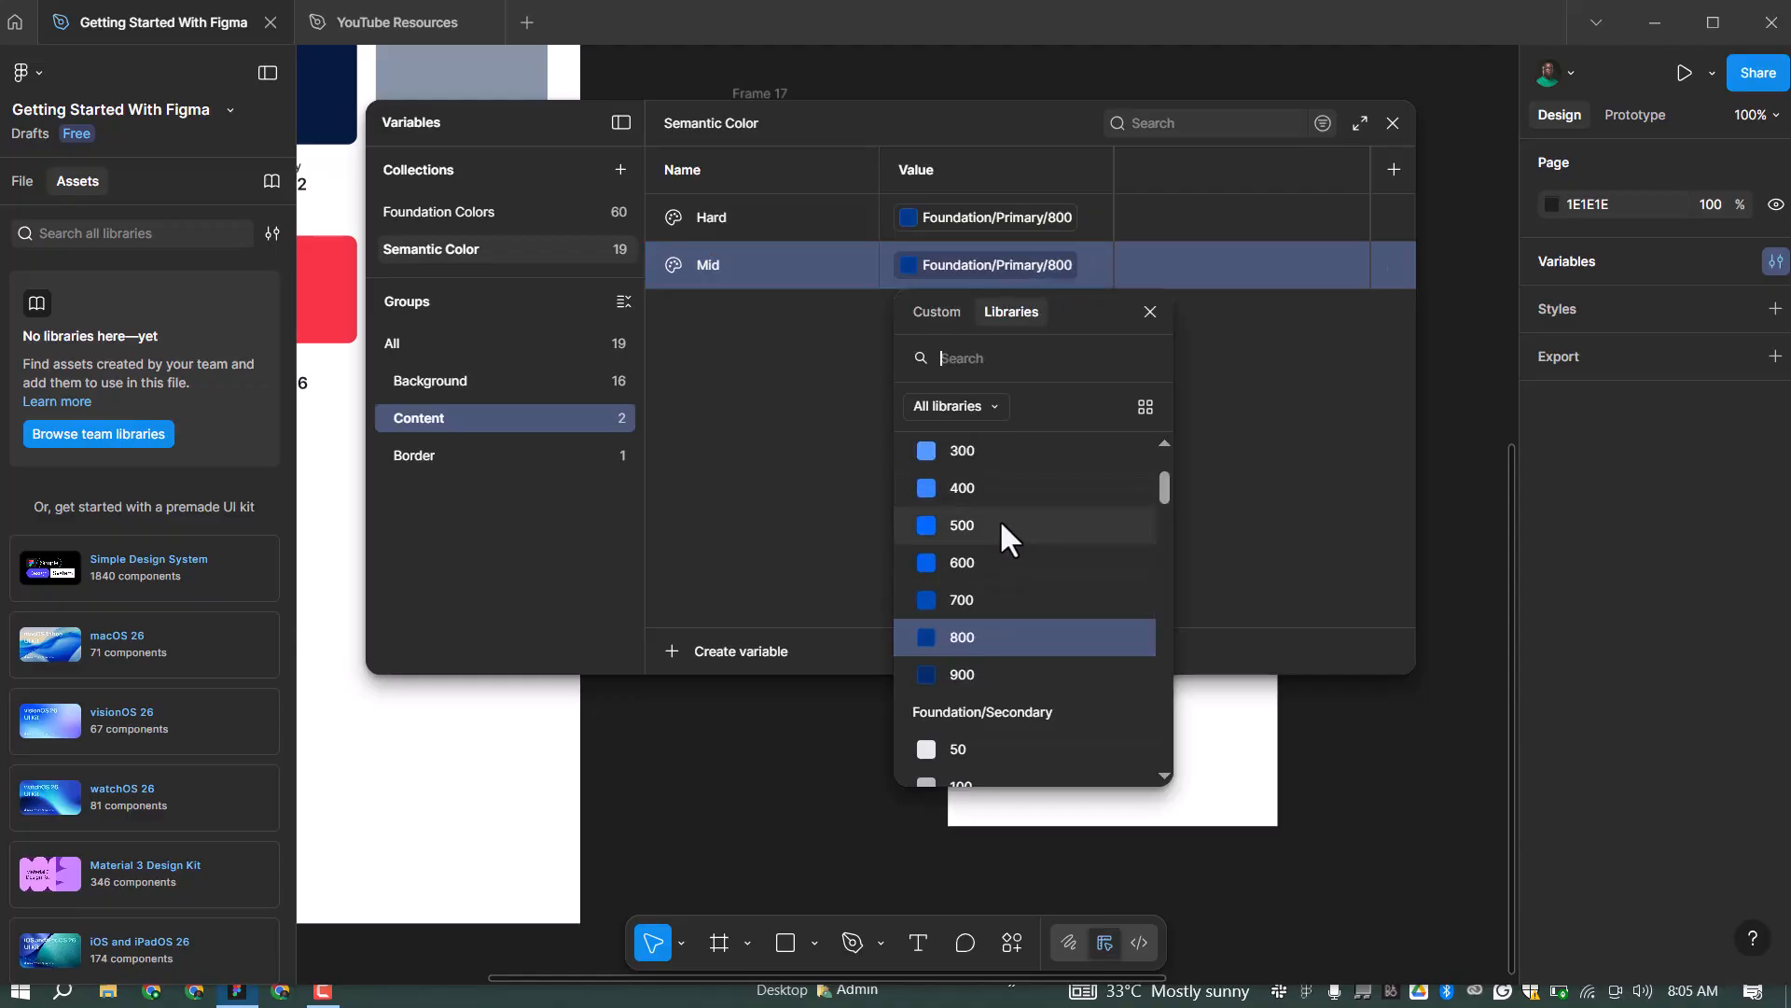
click(686, 313)
Duplicate the Content group's Mid variable, rename the copy Soft, and link its value to Foundation/Primary/50
right_click(771, 272)
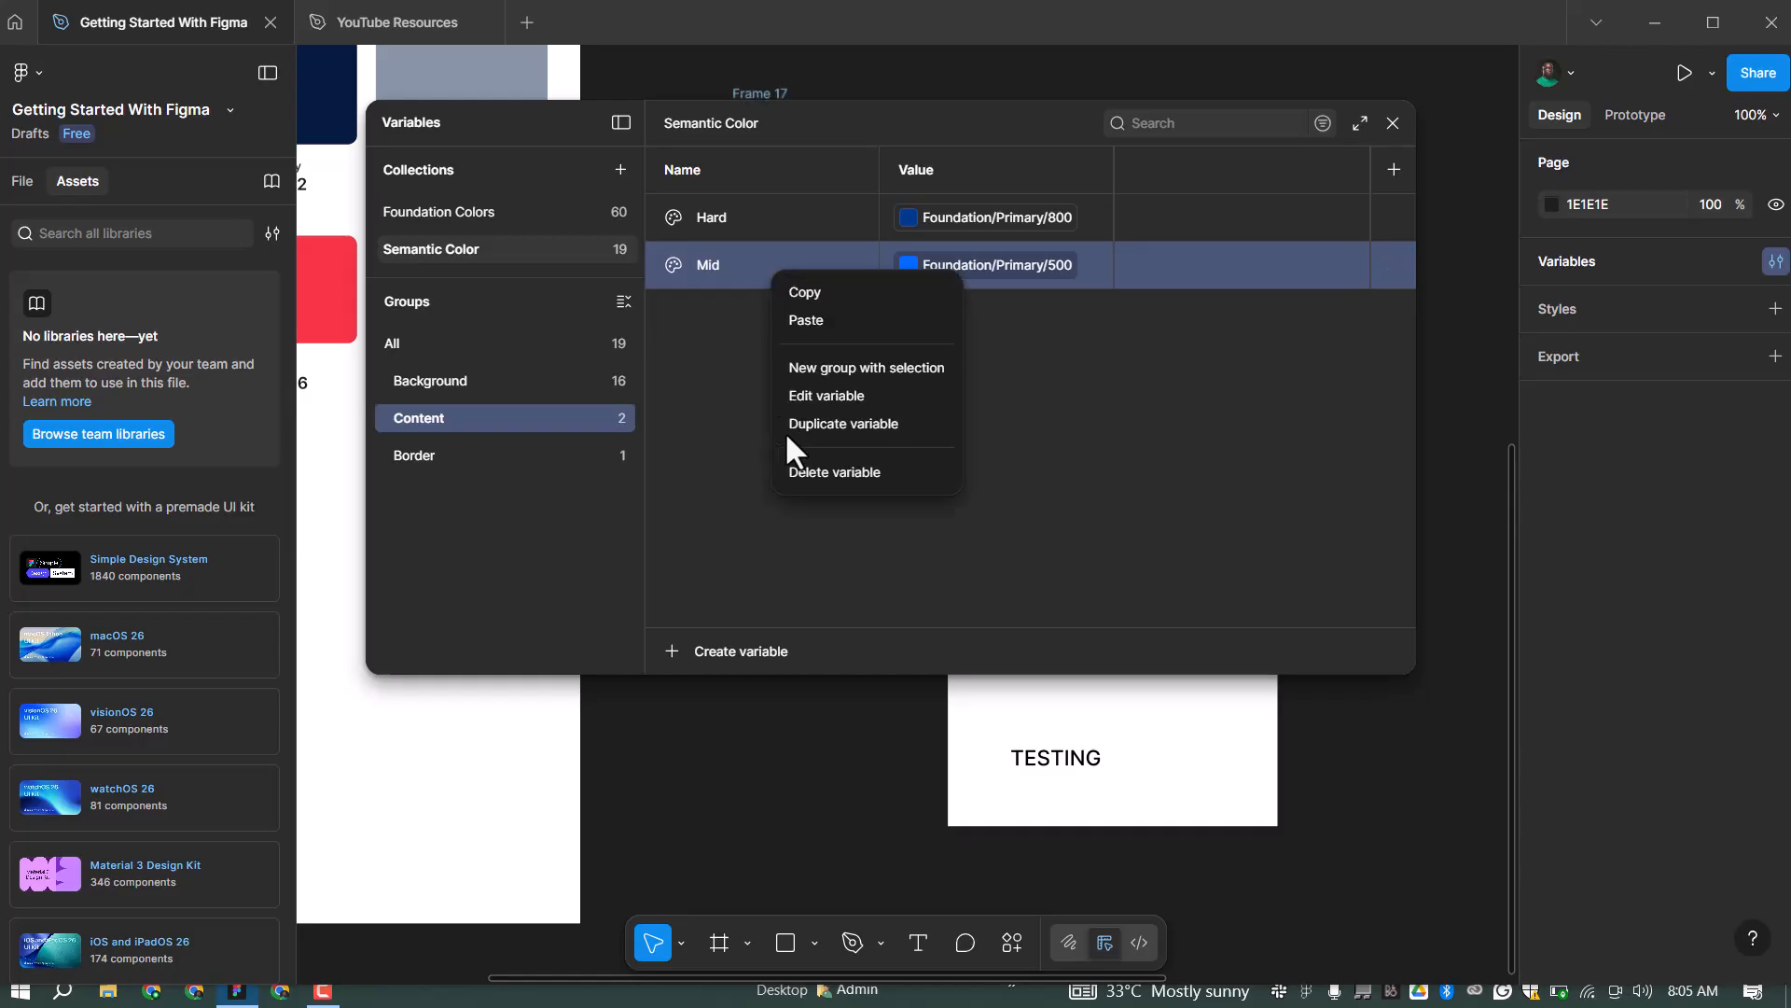
click(833, 422)
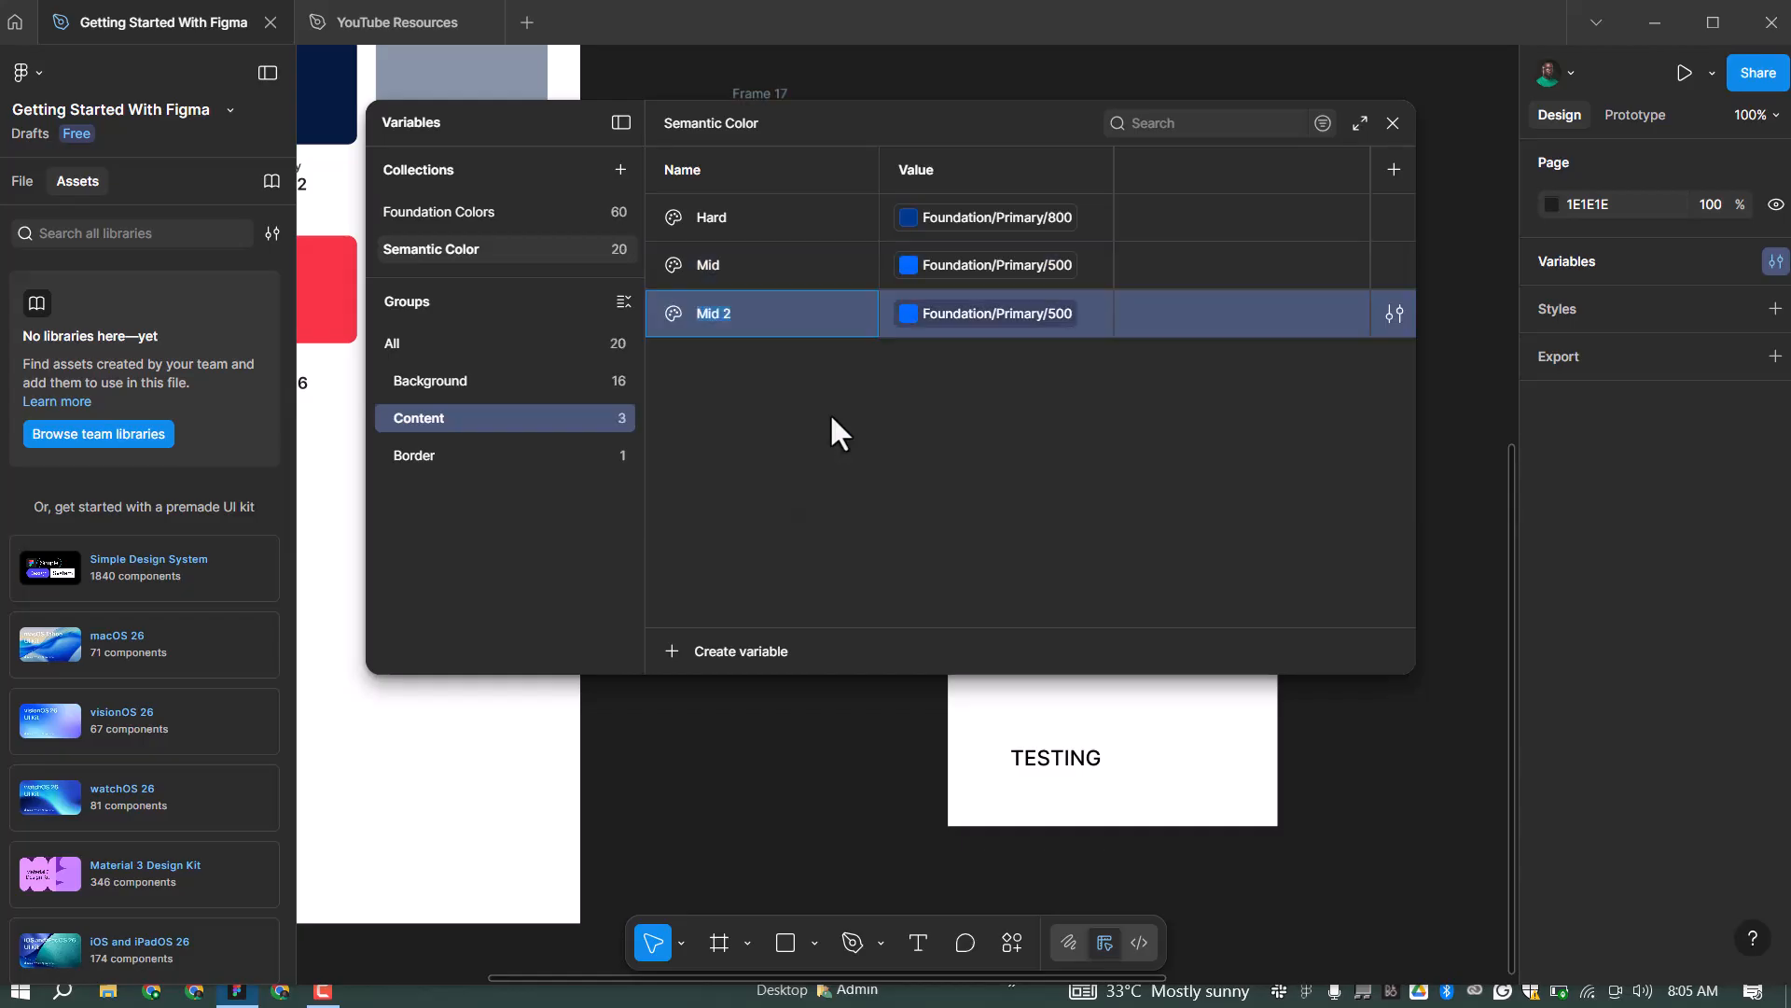
text(Soft)
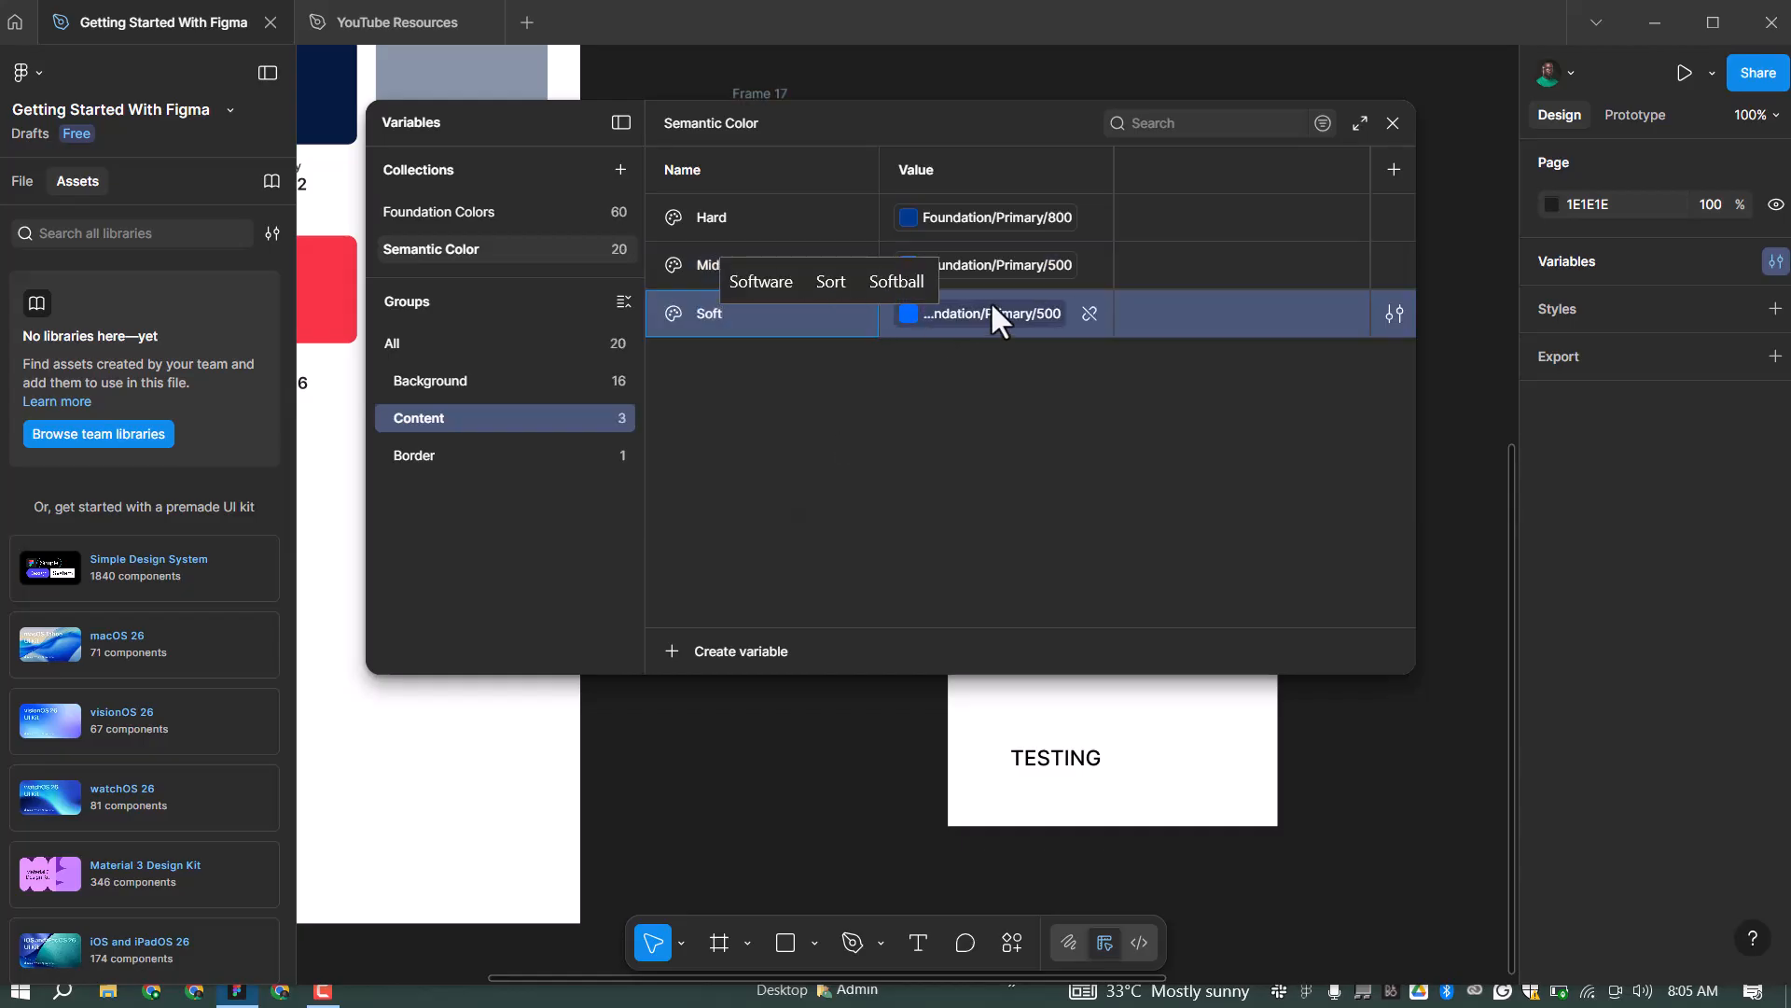
click(1012, 318)
click(1017, 316)
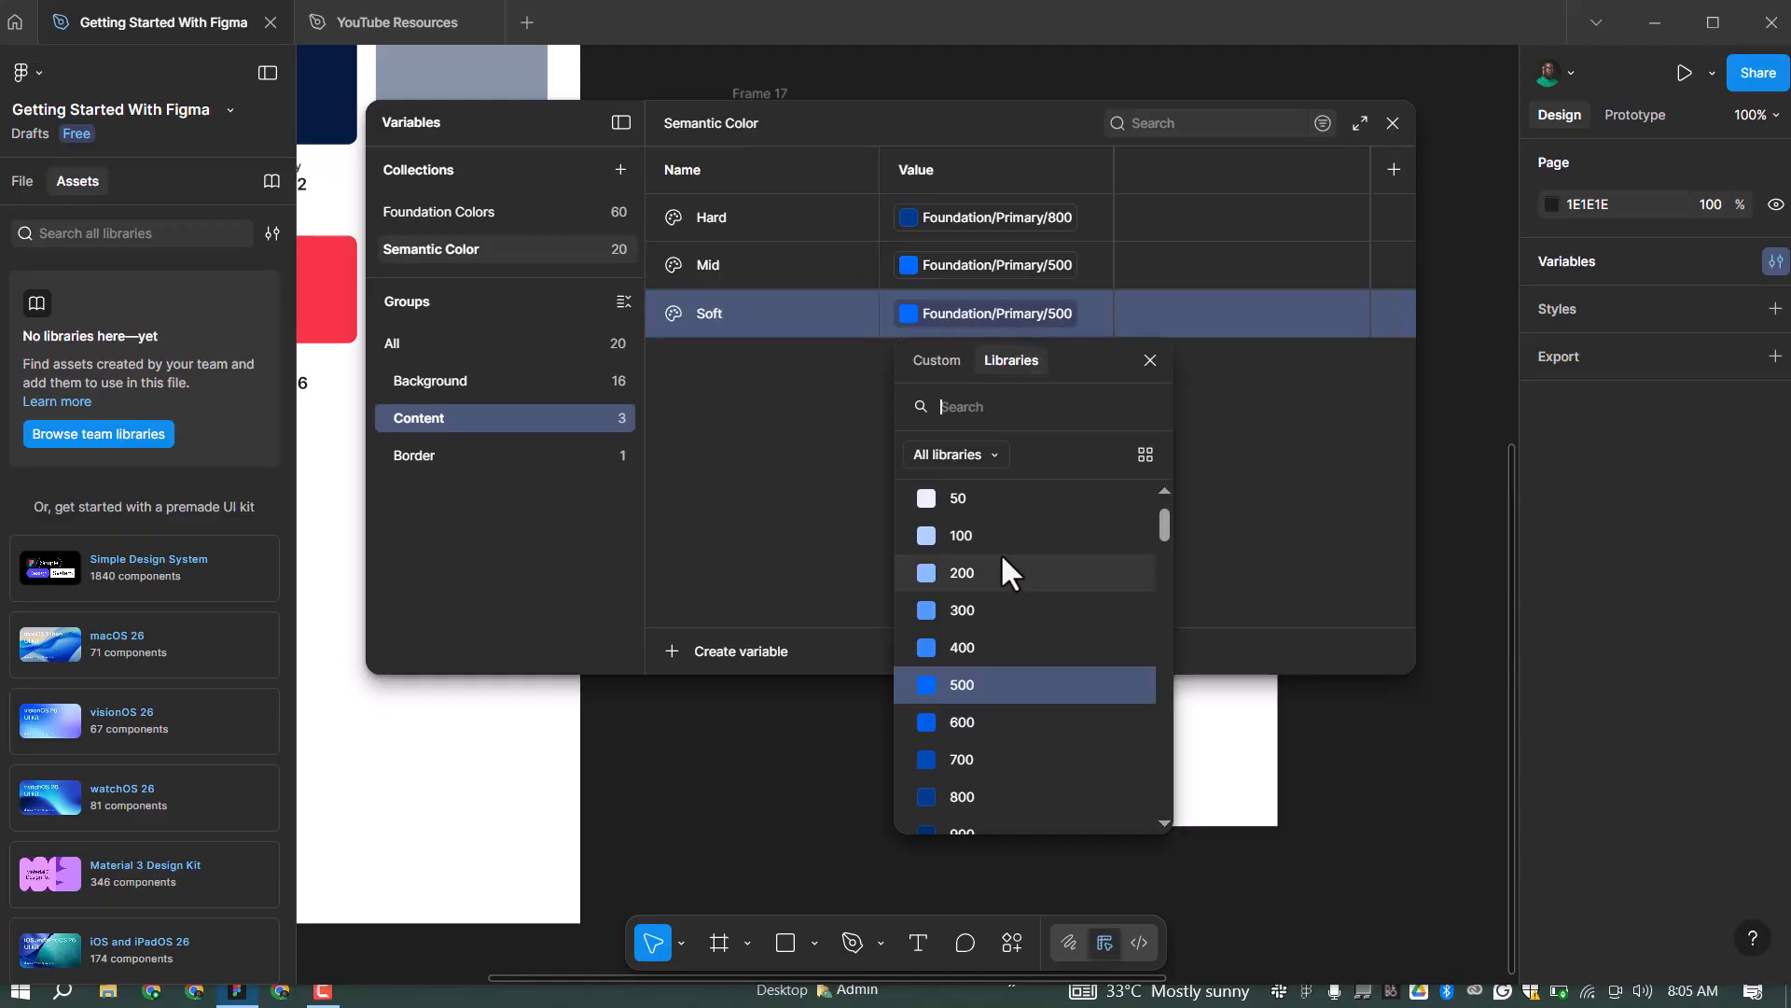
click(992, 498)
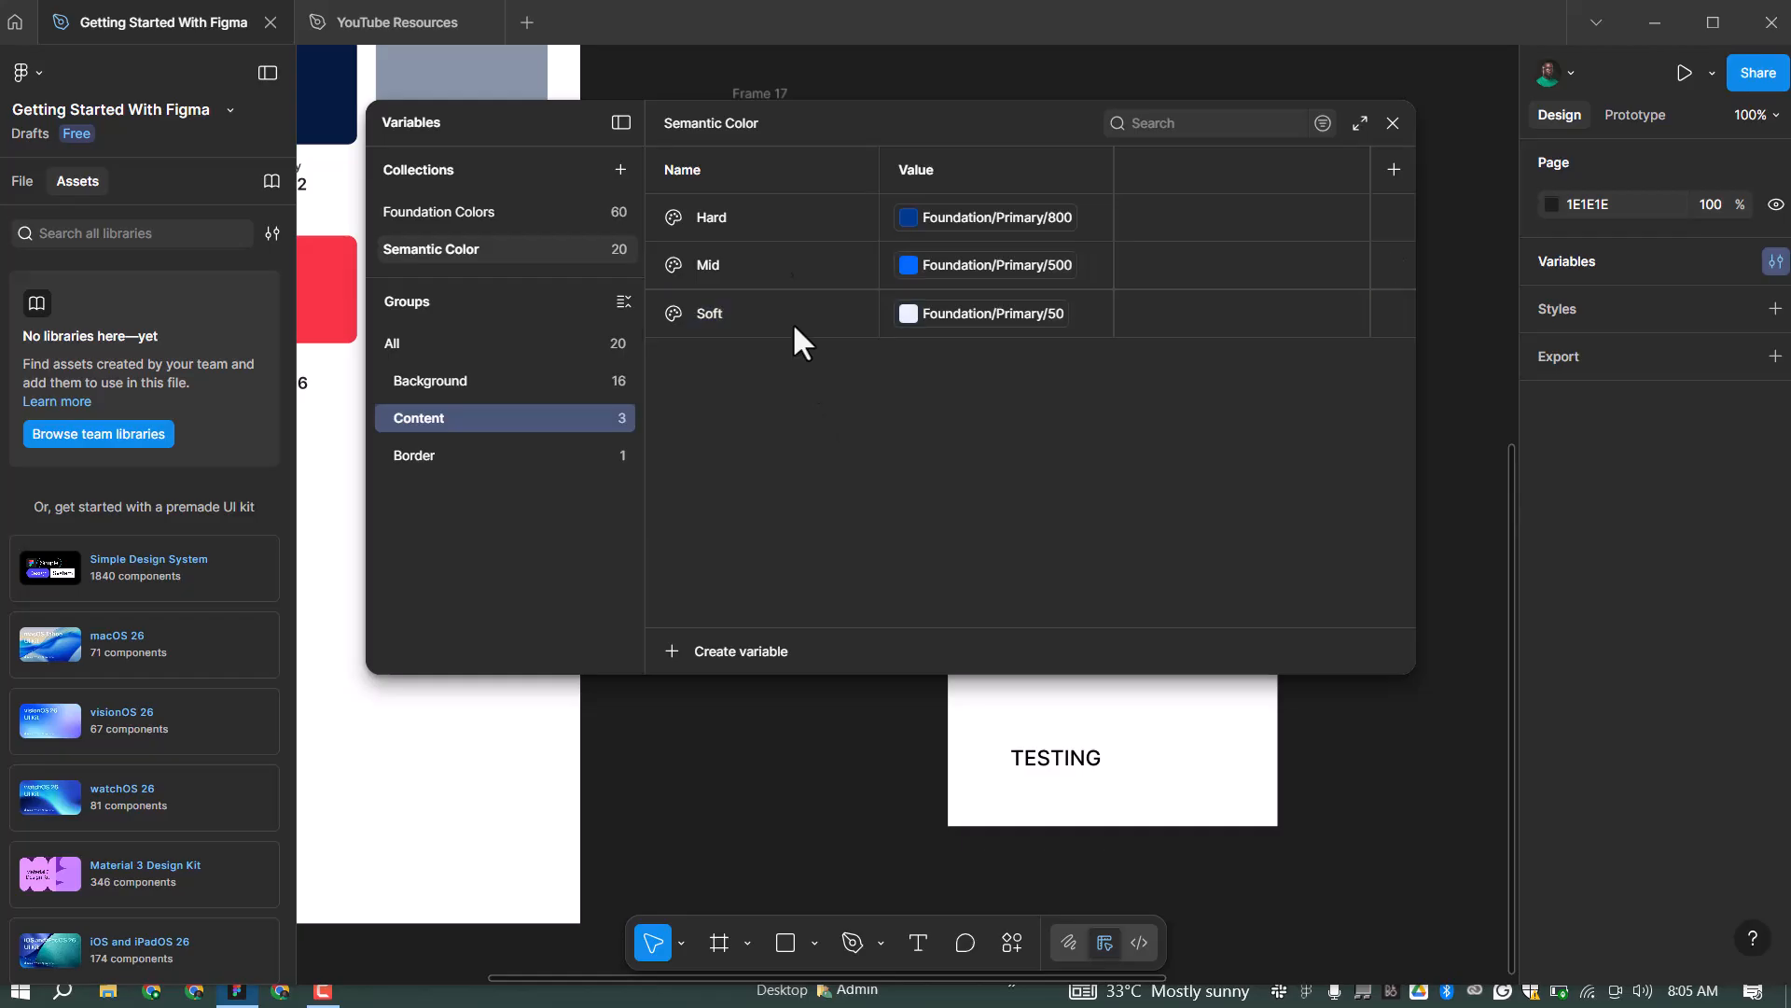
Duplicate the Content group's Soft variable, rename the copy Disable, and link its value to Foundation/Secondary/300
click(747, 322)
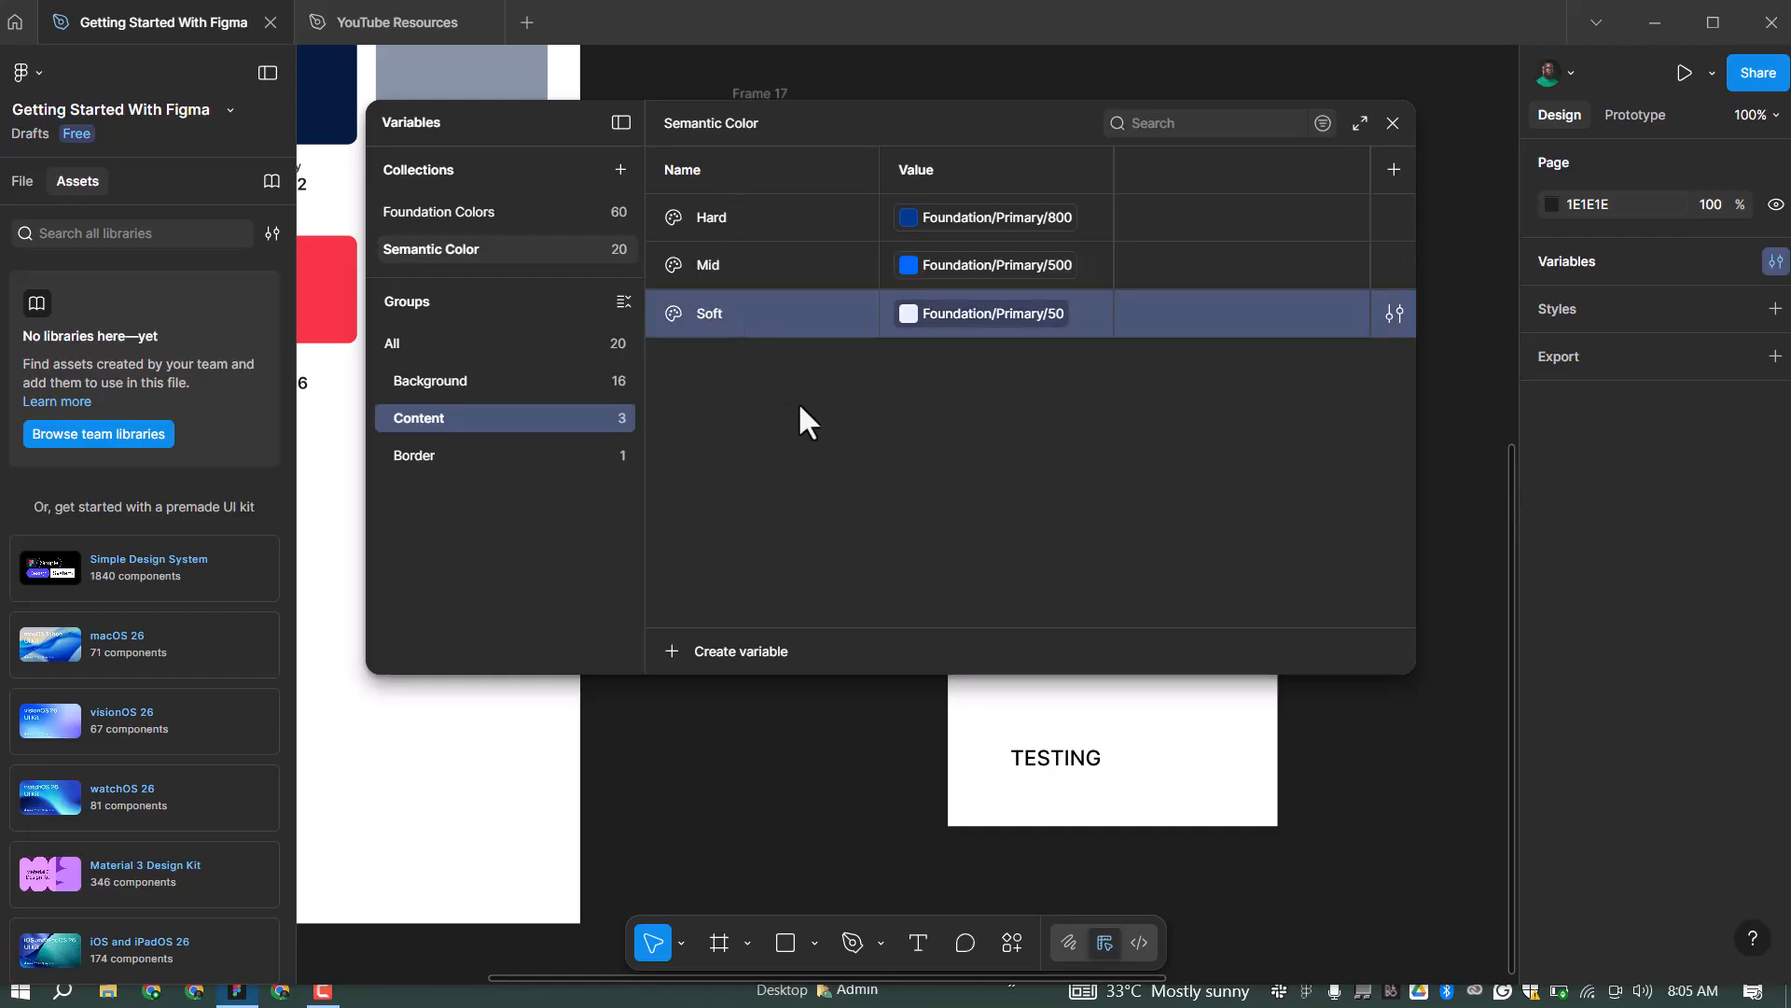
right_click(751, 317)
click(832, 461)
text(Disable)
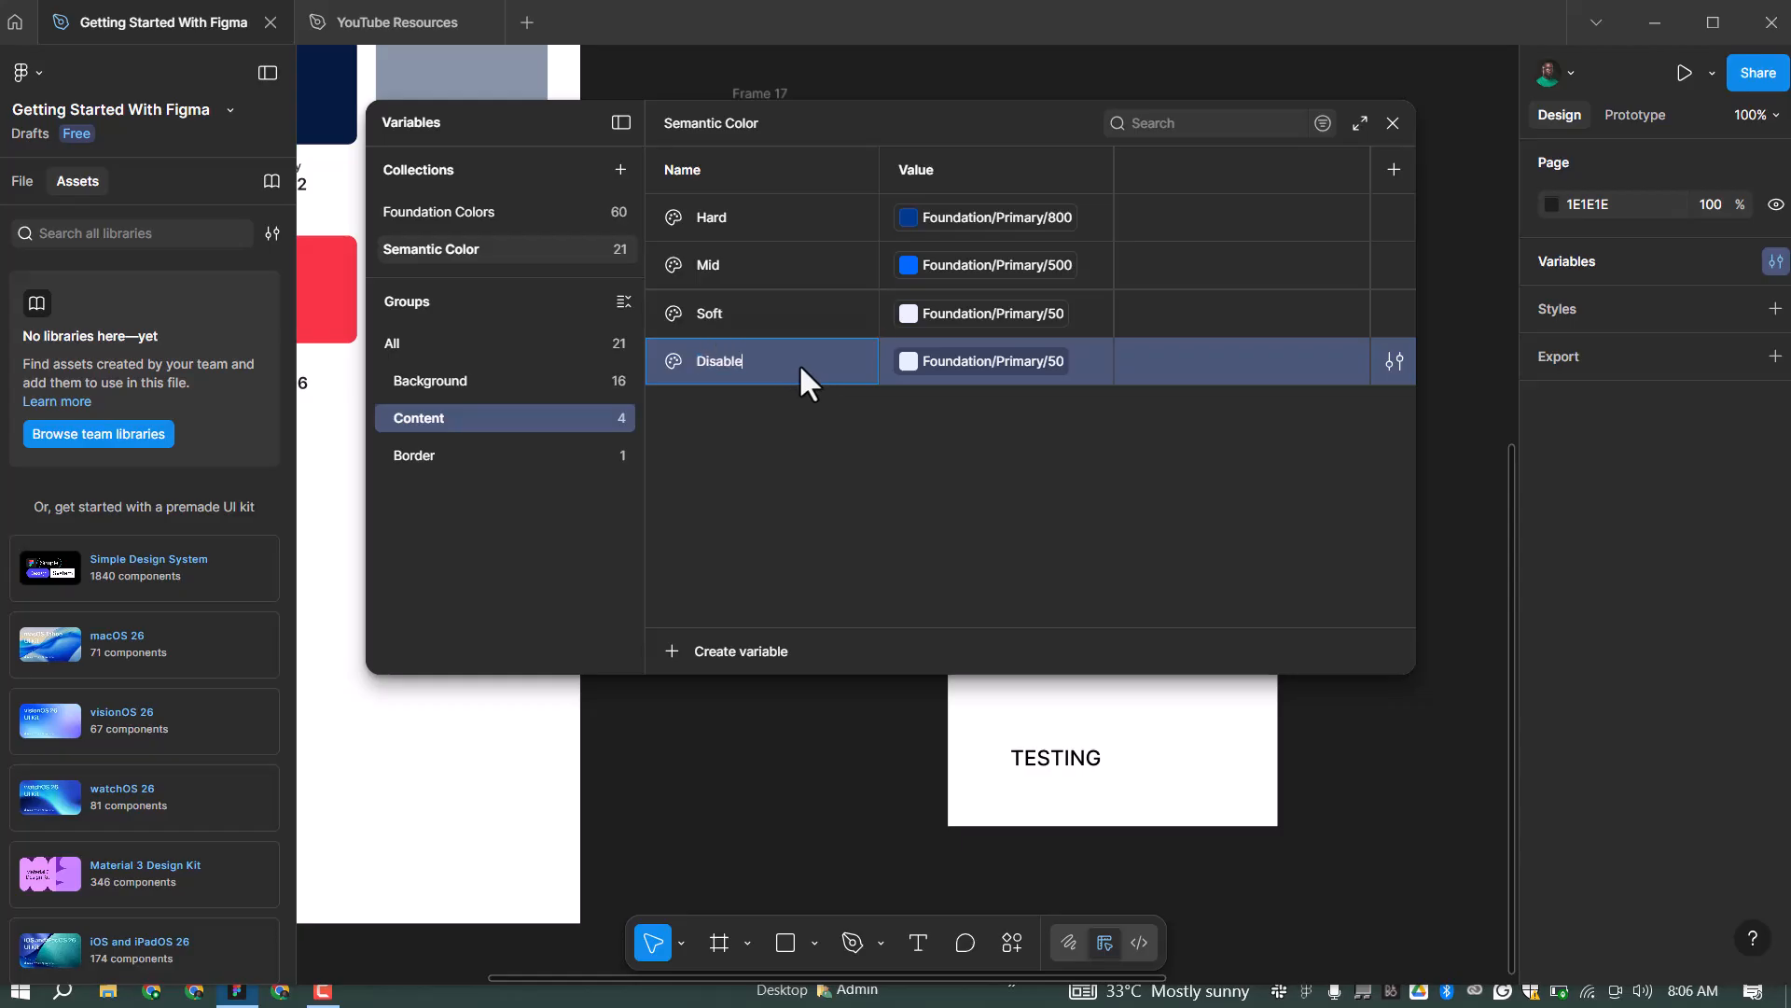
key(Return)
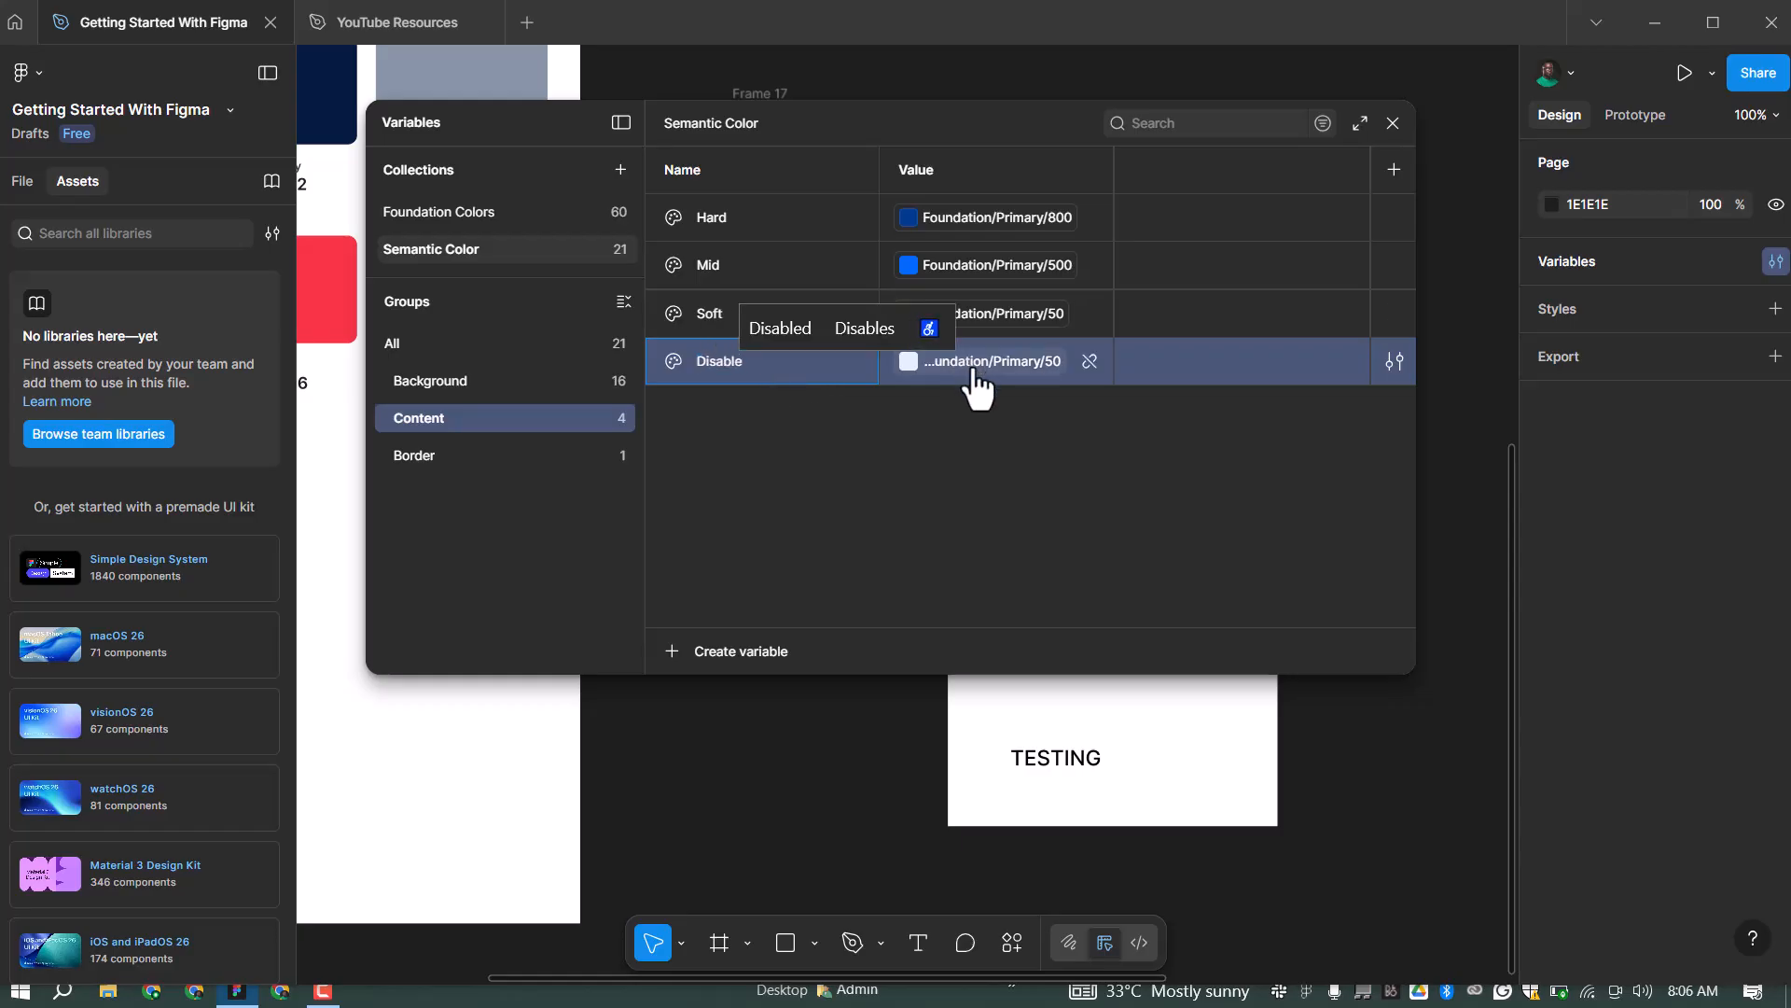
click(1006, 366)
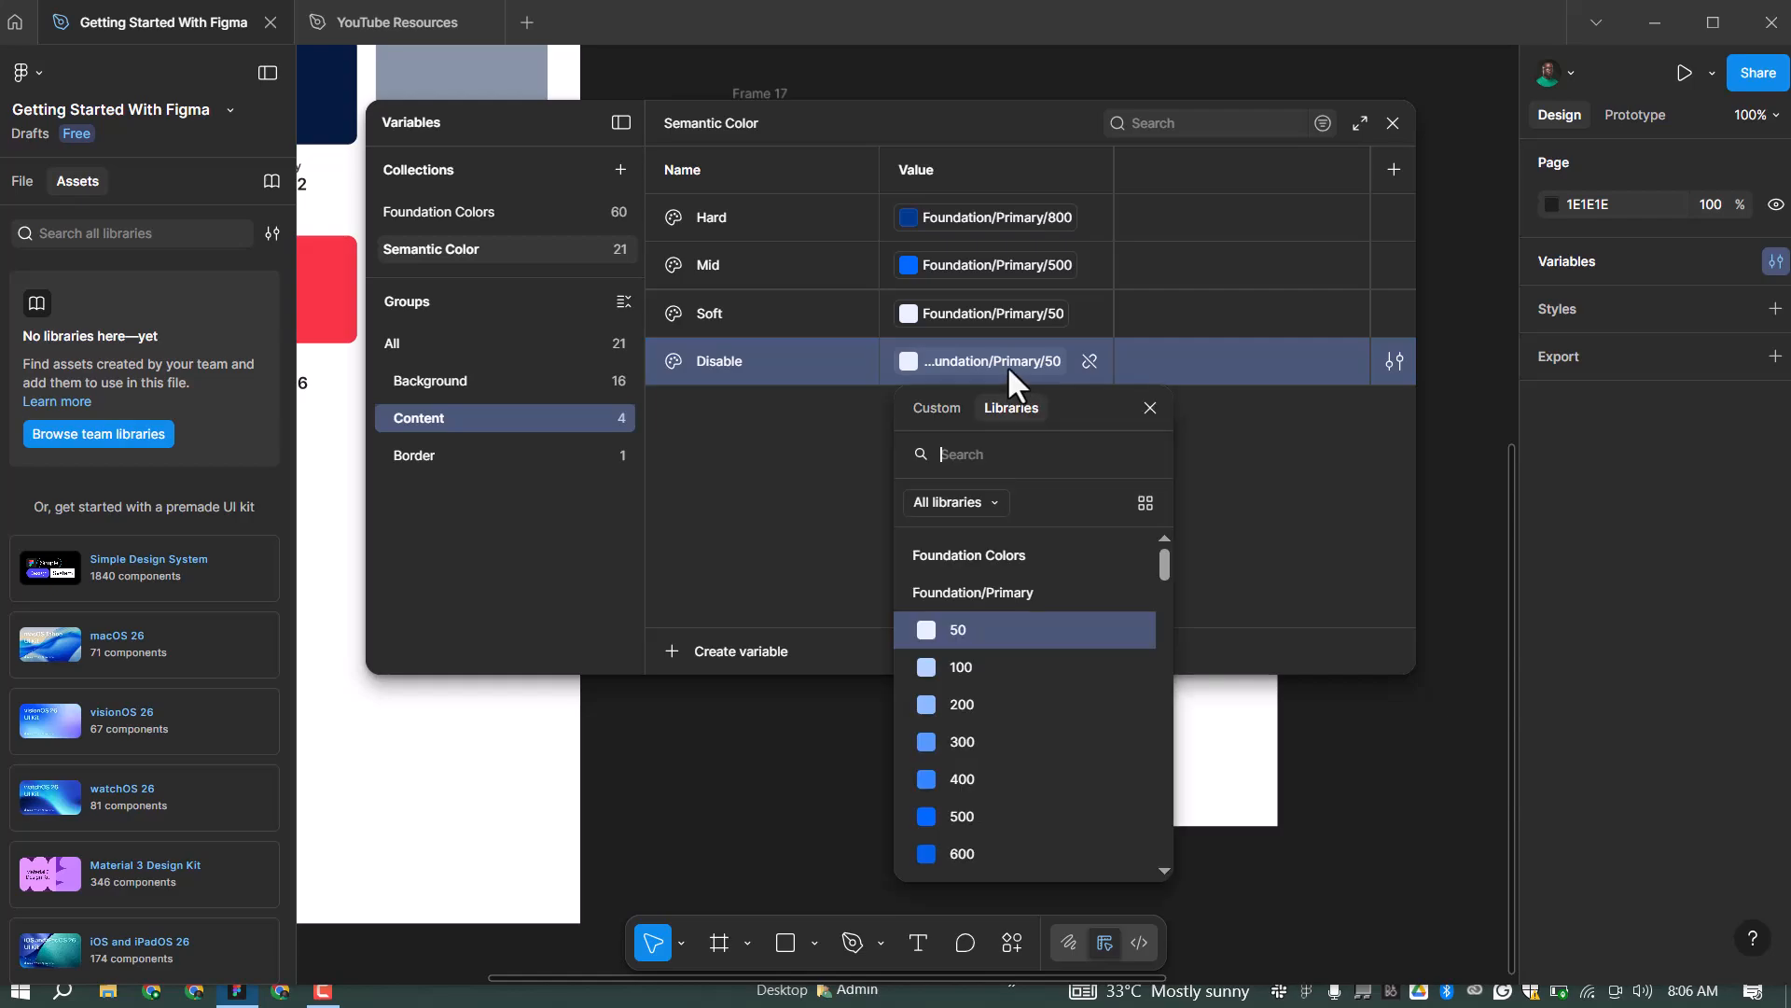
scroll(1002, 705, down, 3)
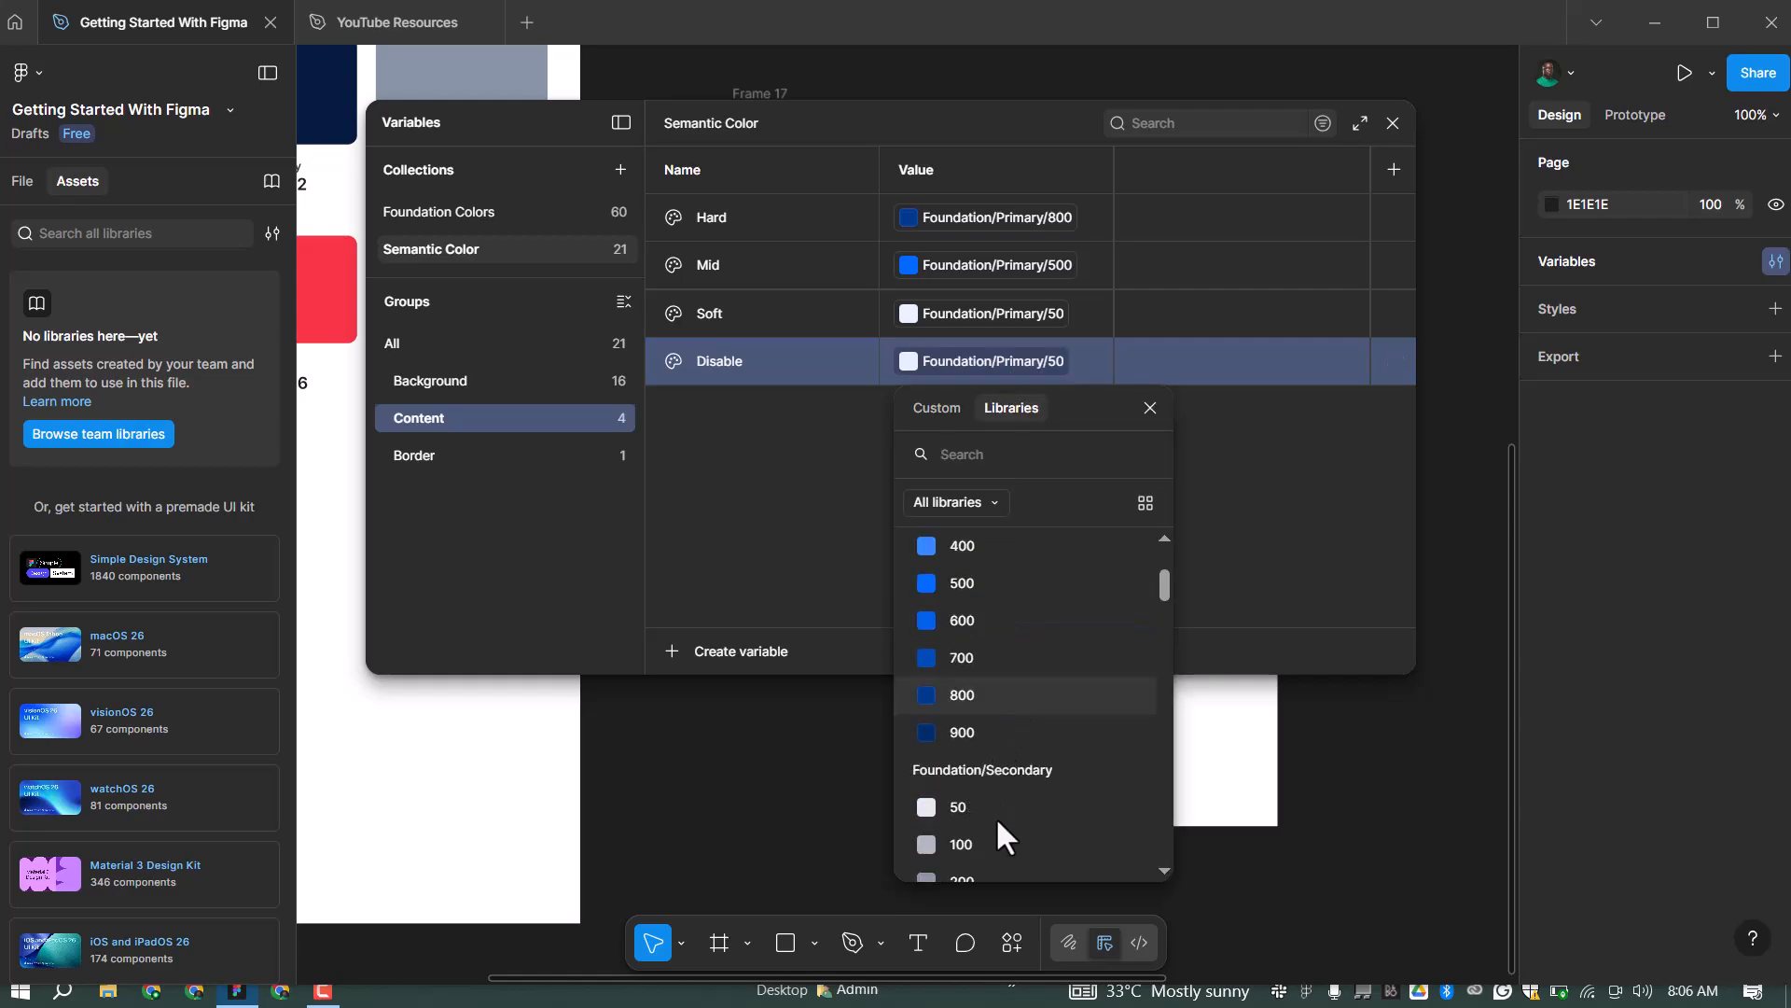
scroll(992, 820, down, 3)
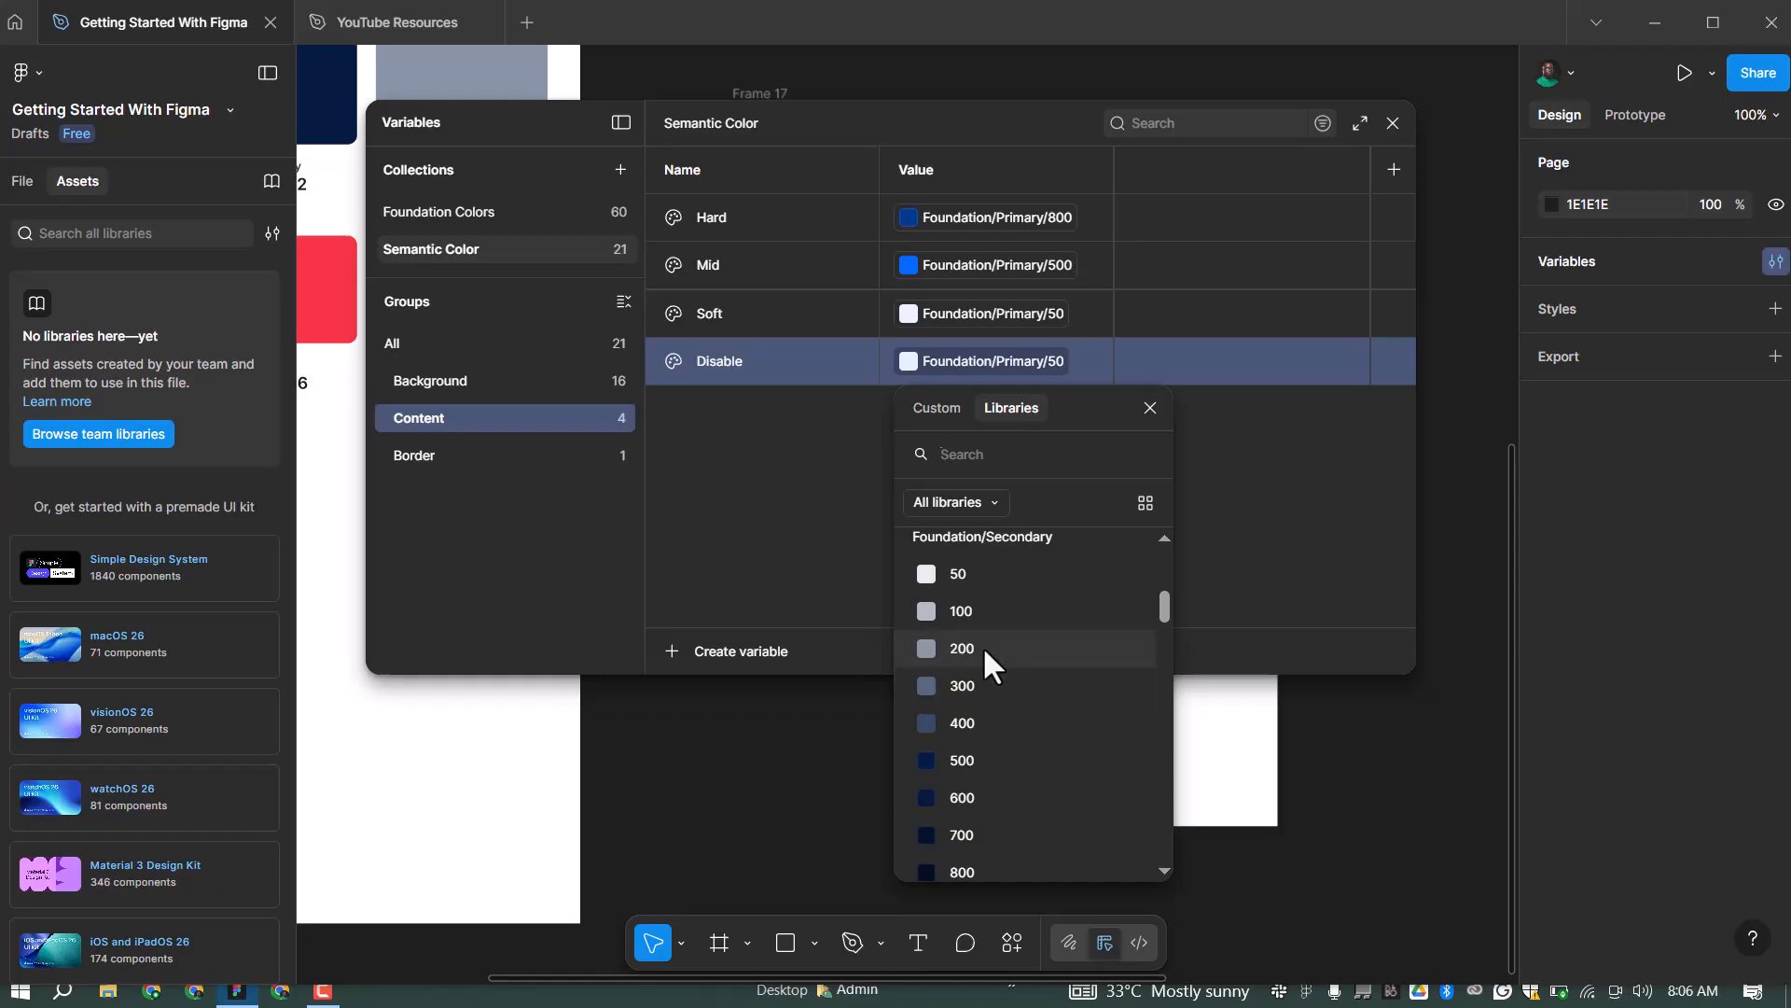
click(972, 686)
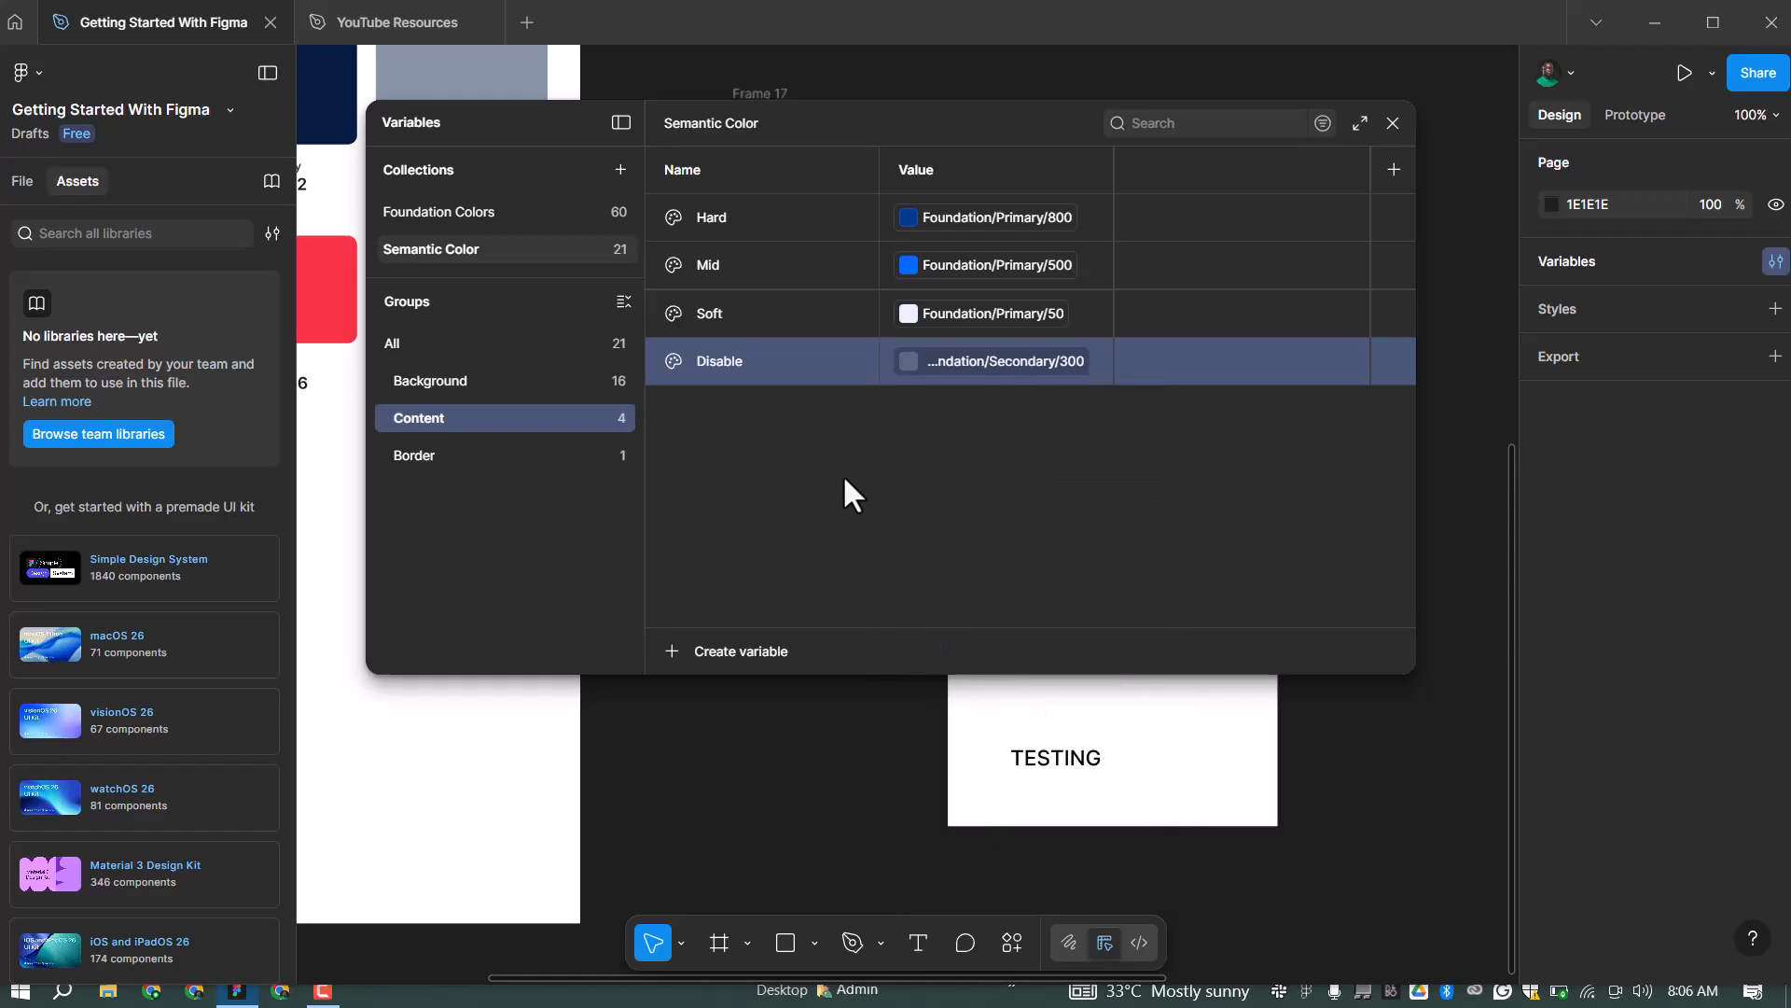
Duplicate the Content group's Disable variable and rename the copy Warning Hard
right_click(770, 361)
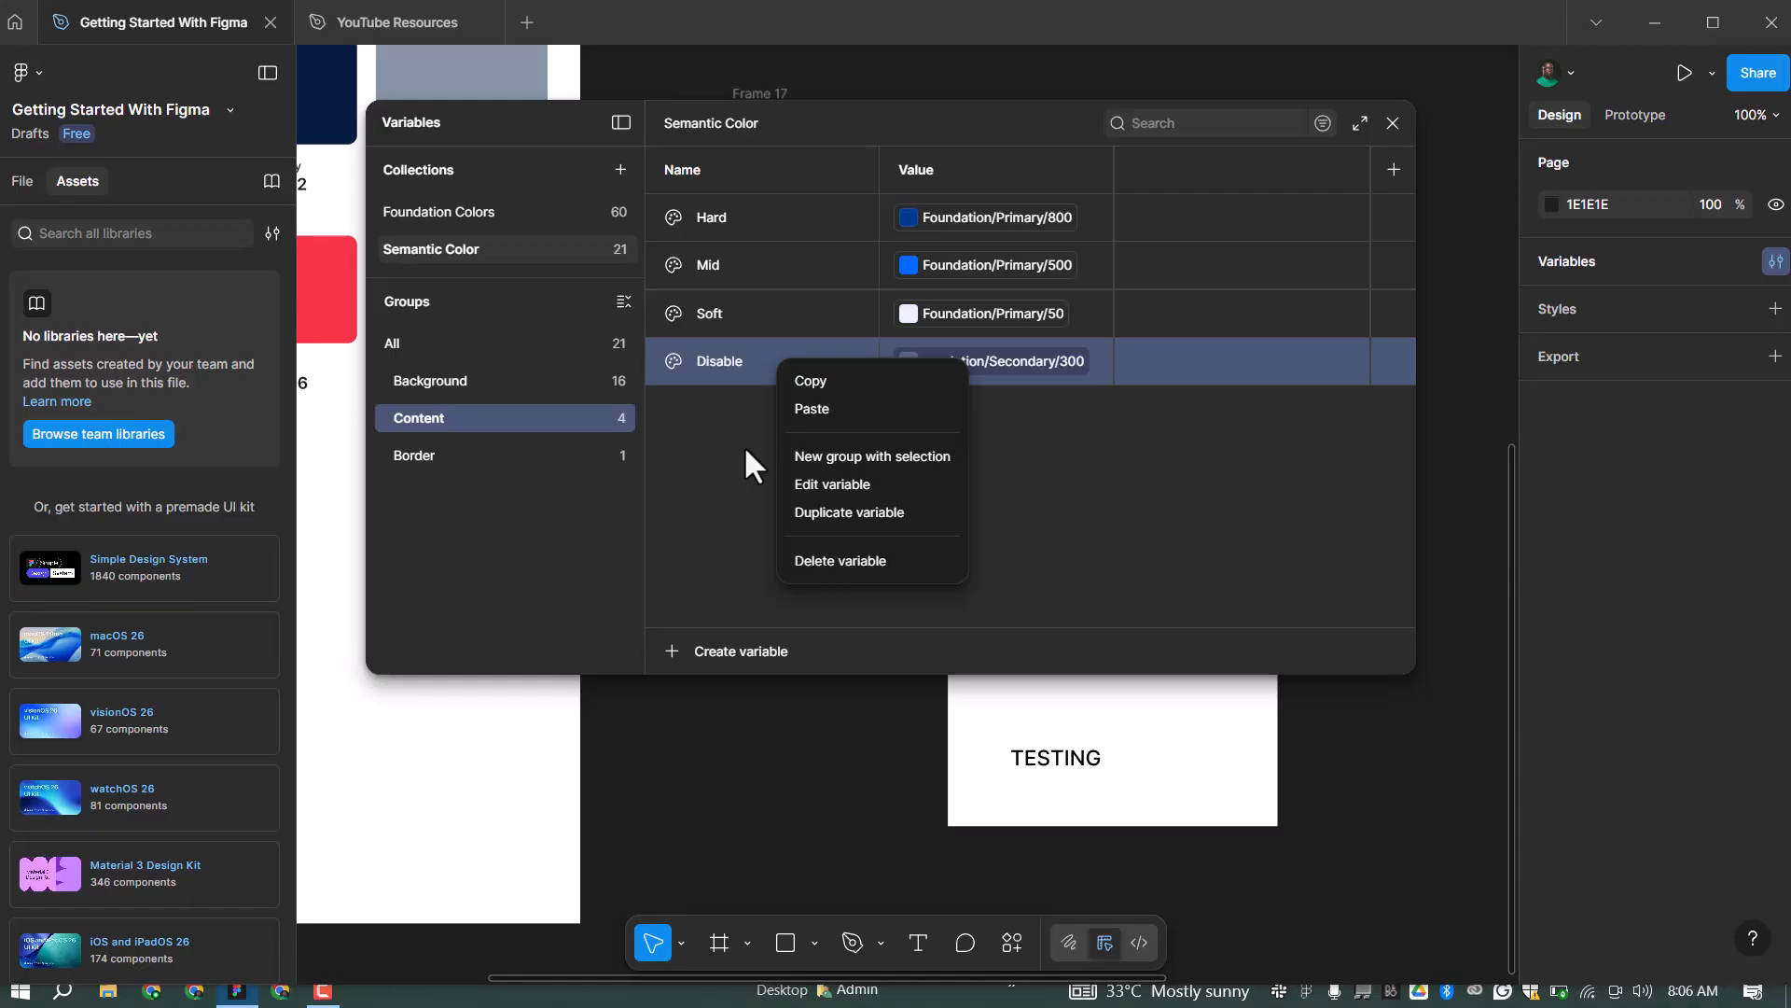
click(721, 360)
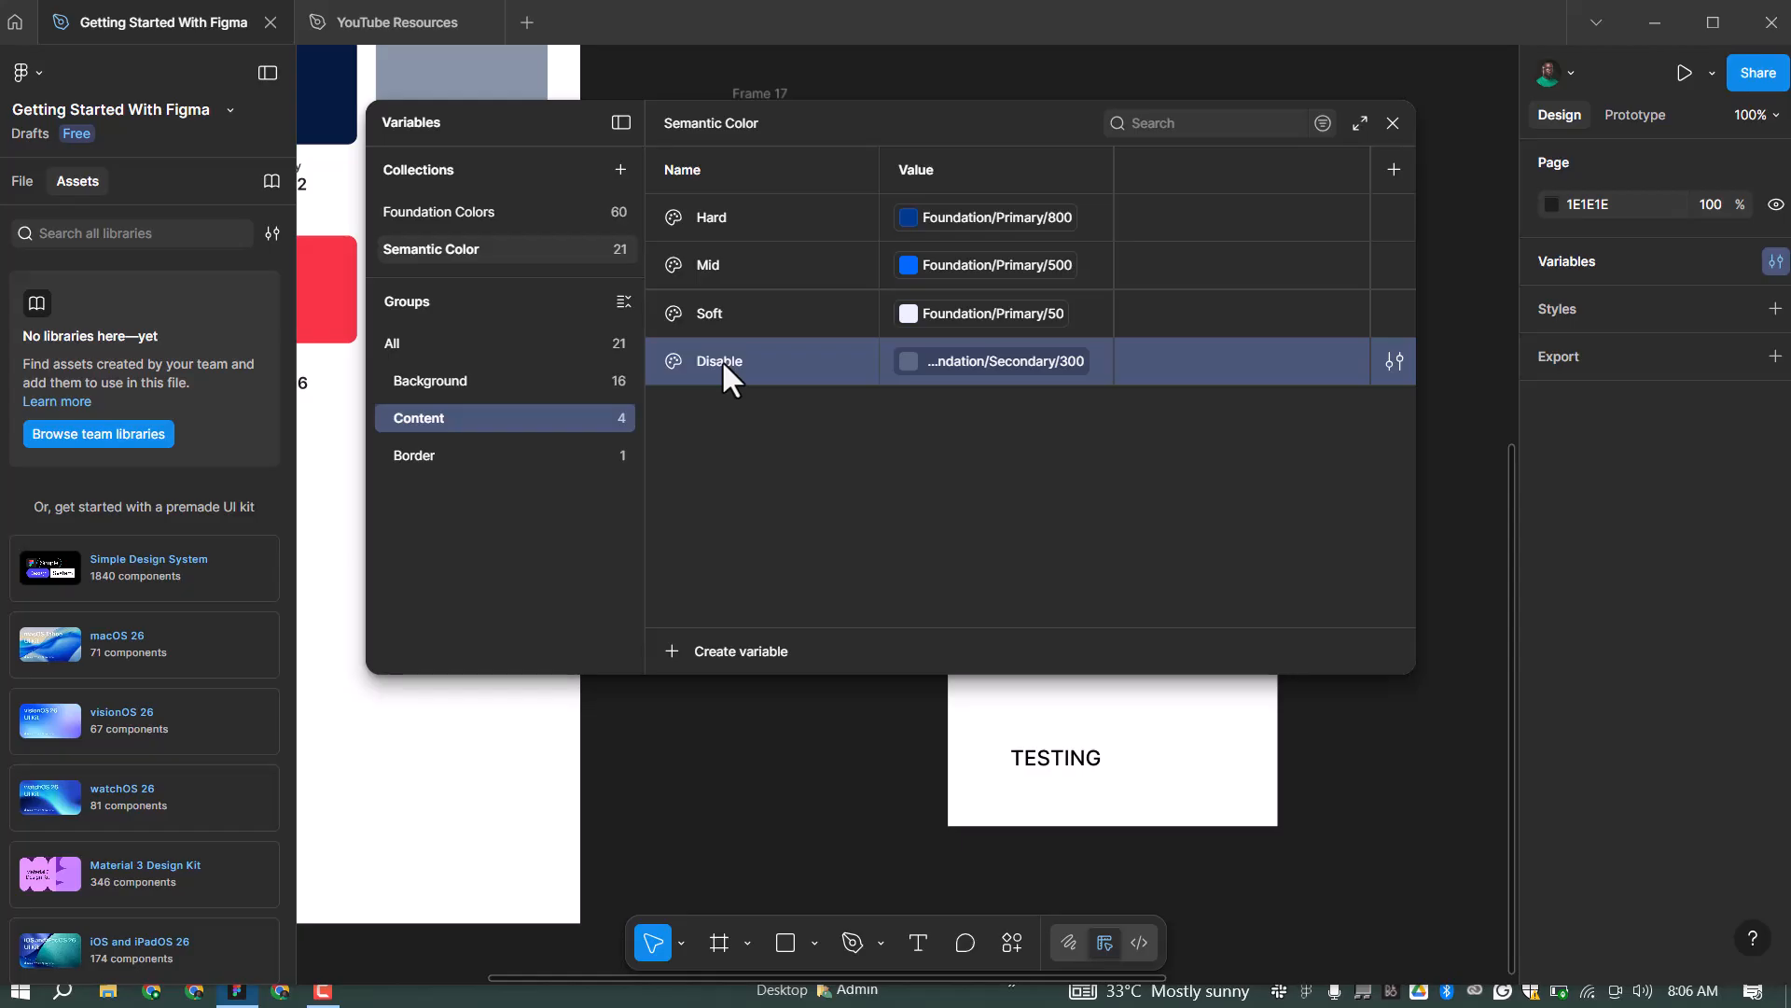
right_click(720, 360)
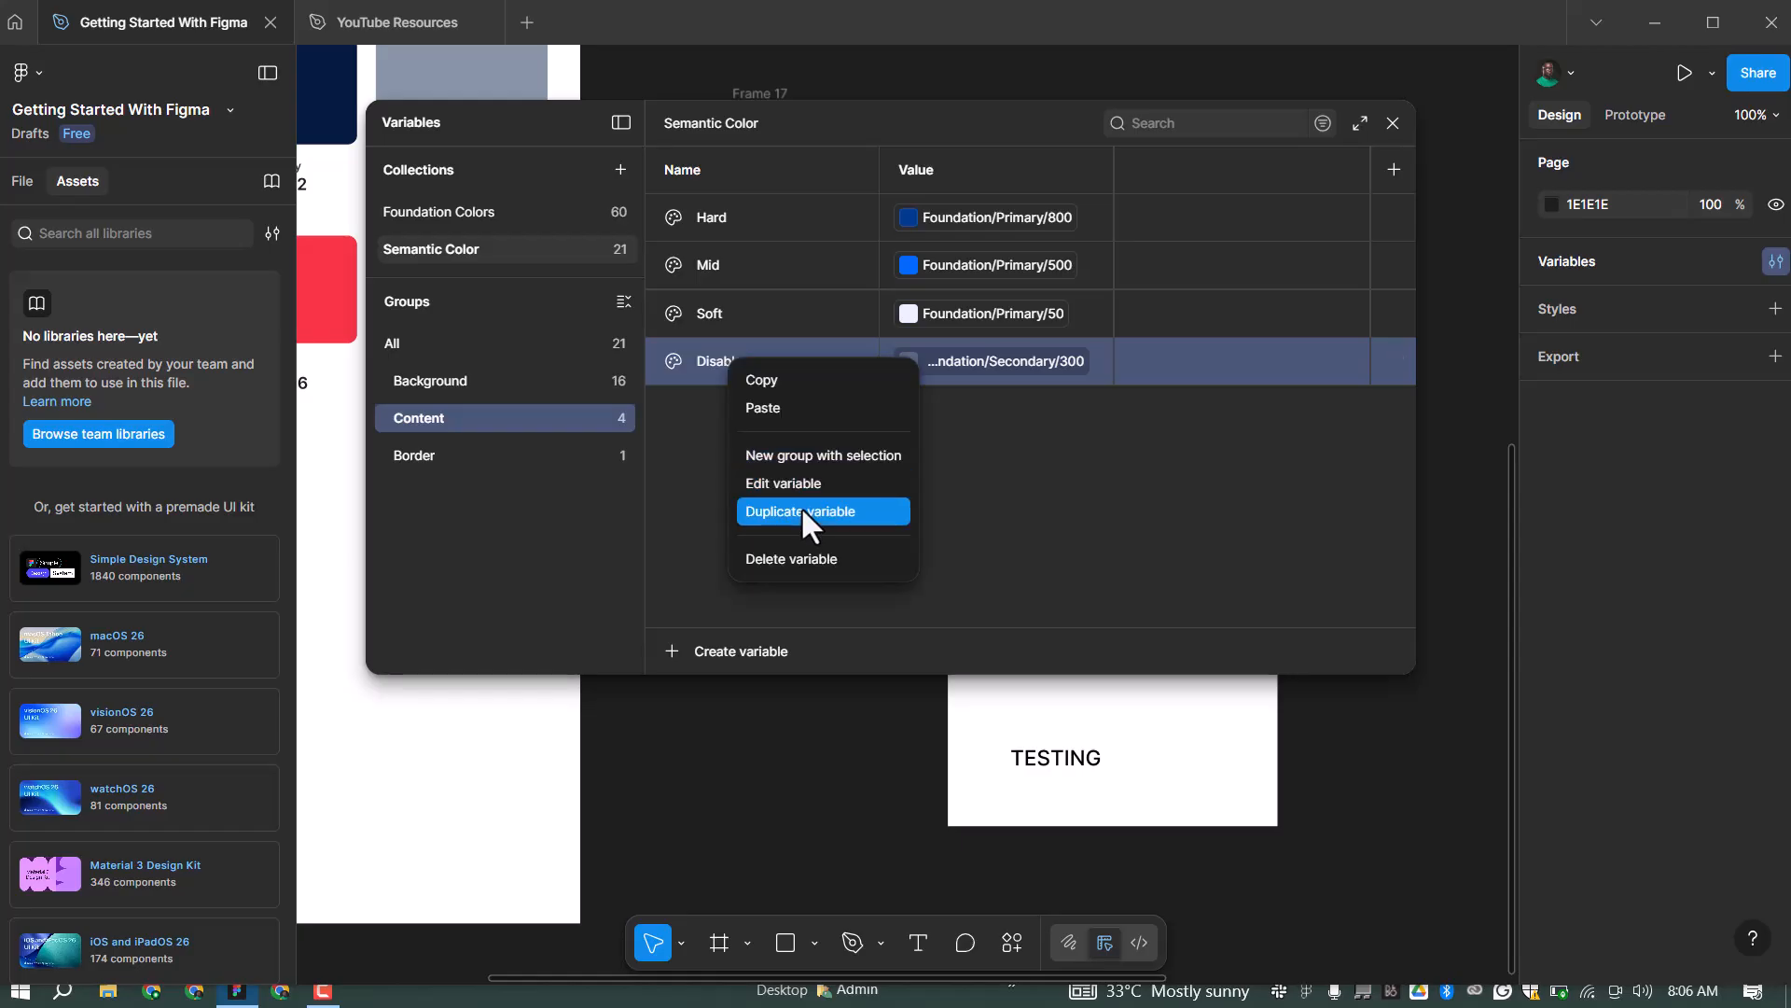
click(803, 510)
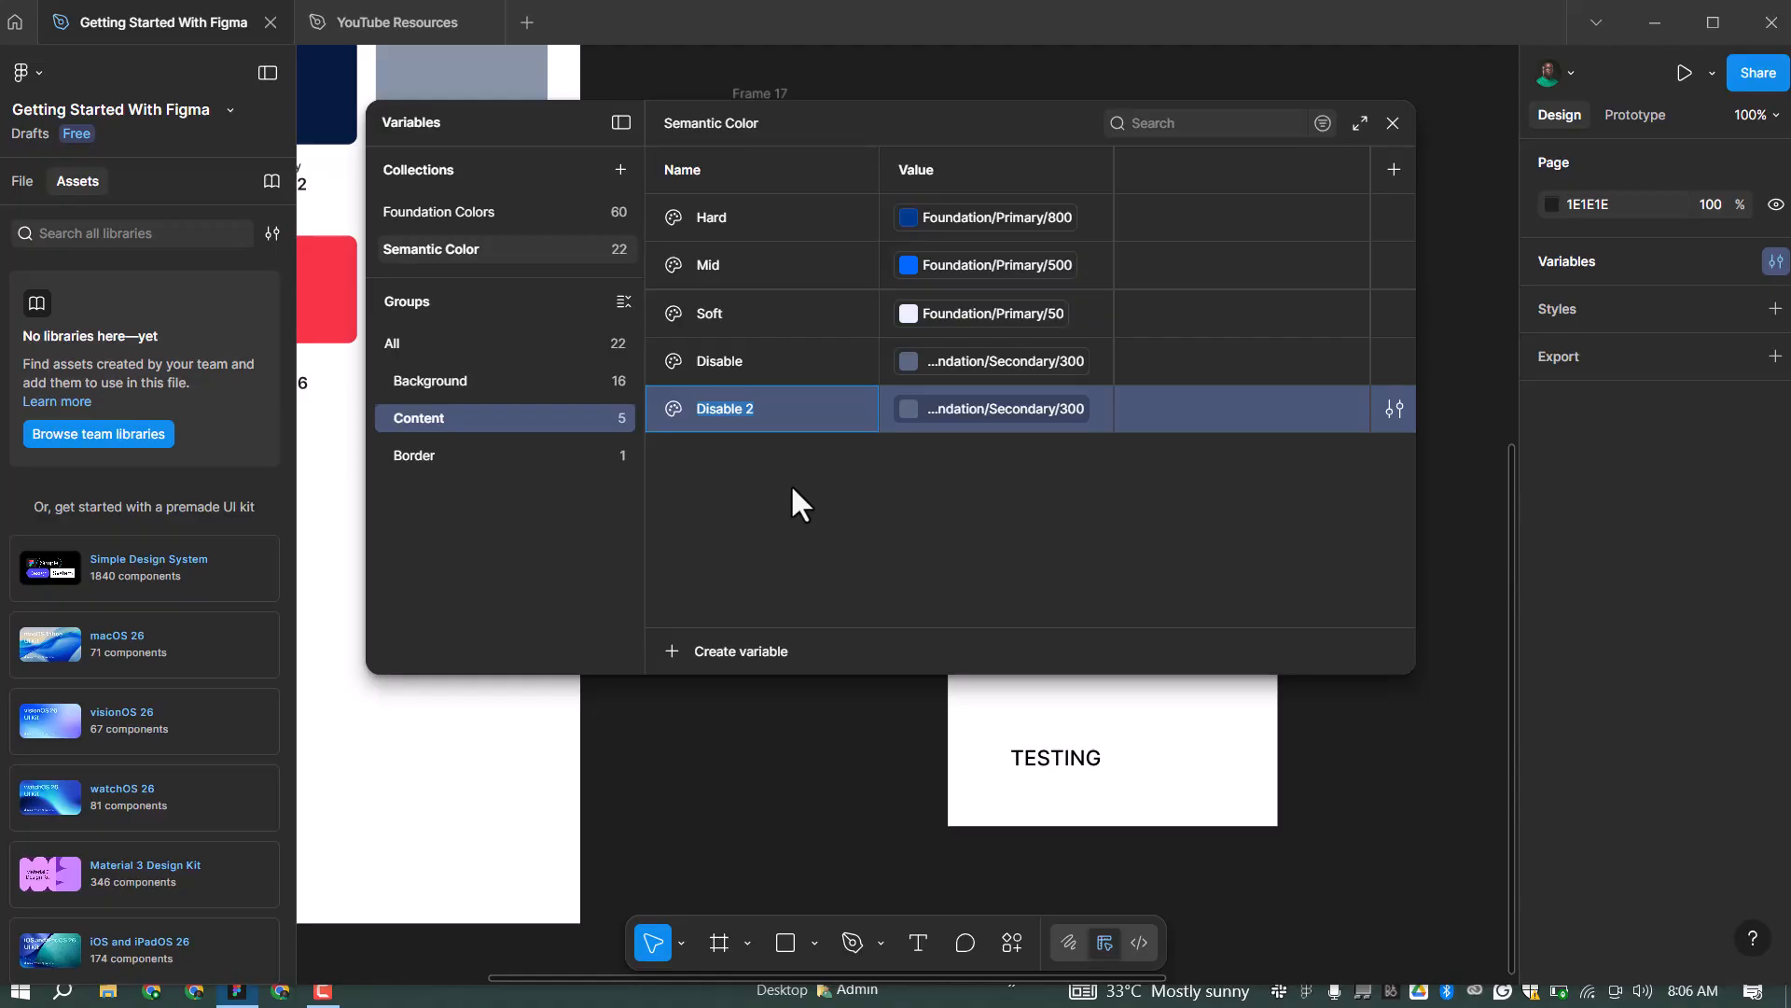
text(Warning)
key(BackSpace)
key(BackSpace)
text(ng Hard)
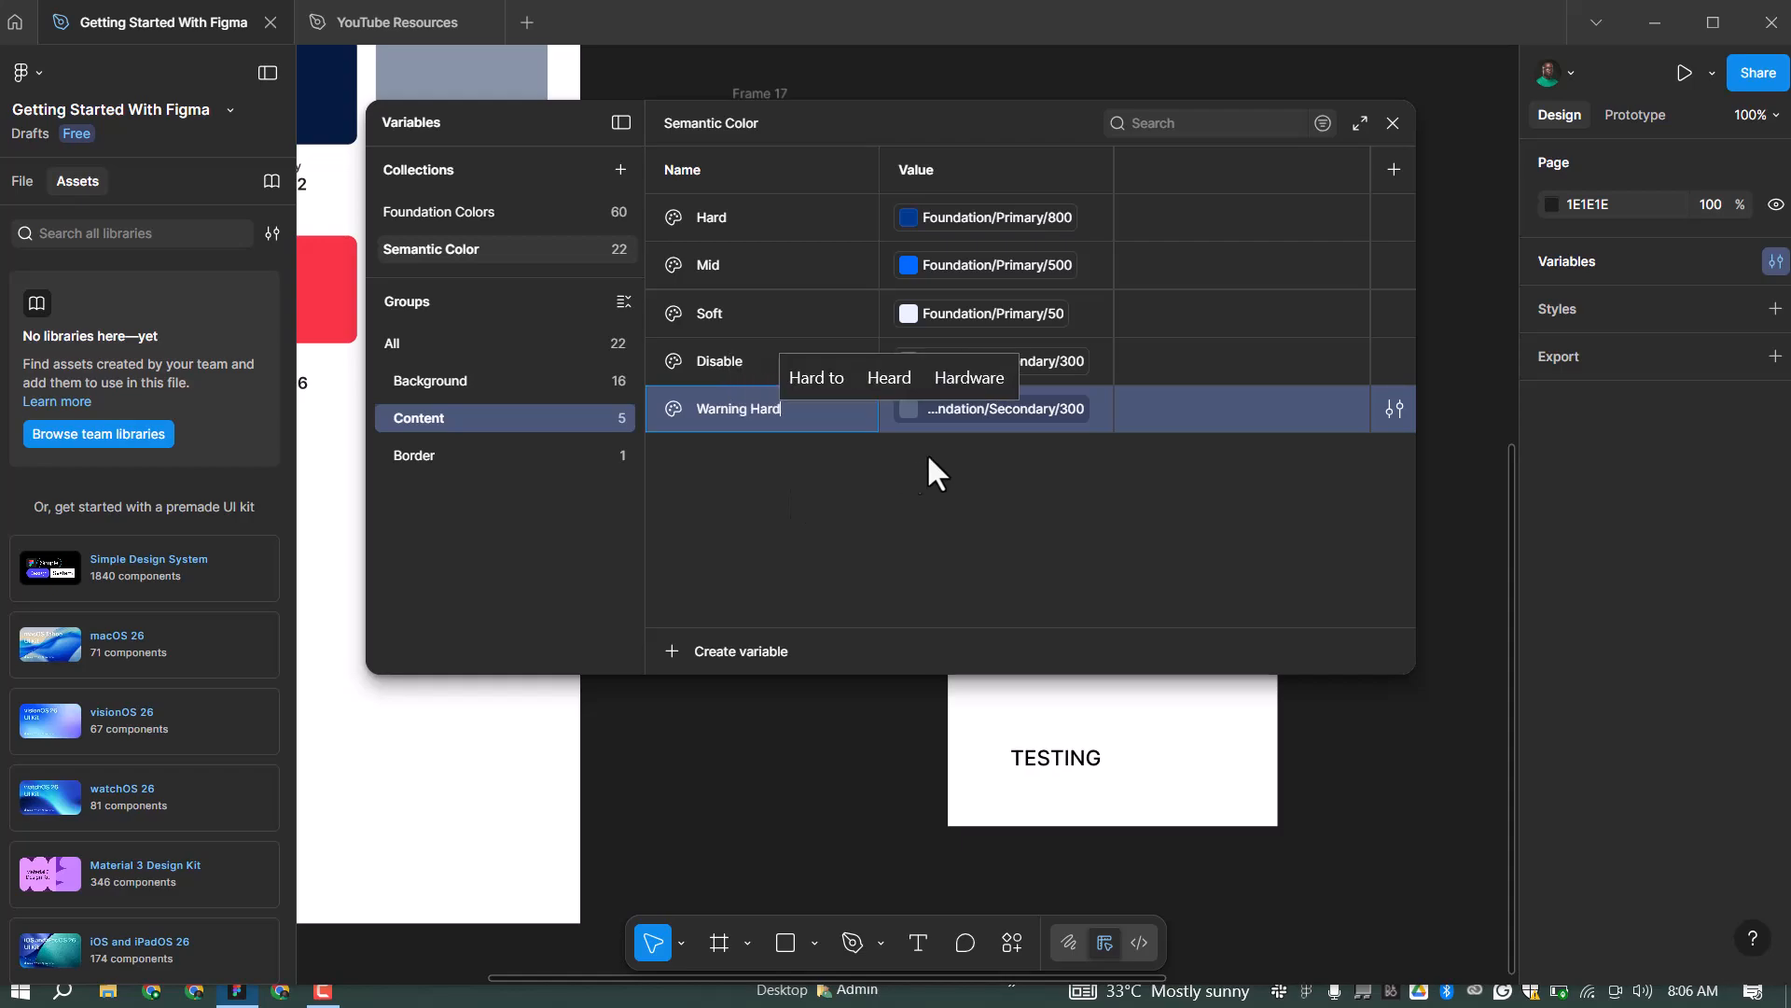
Link the Content group's Warning Hard variable to Foundation/Warning/800
click(975, 415)
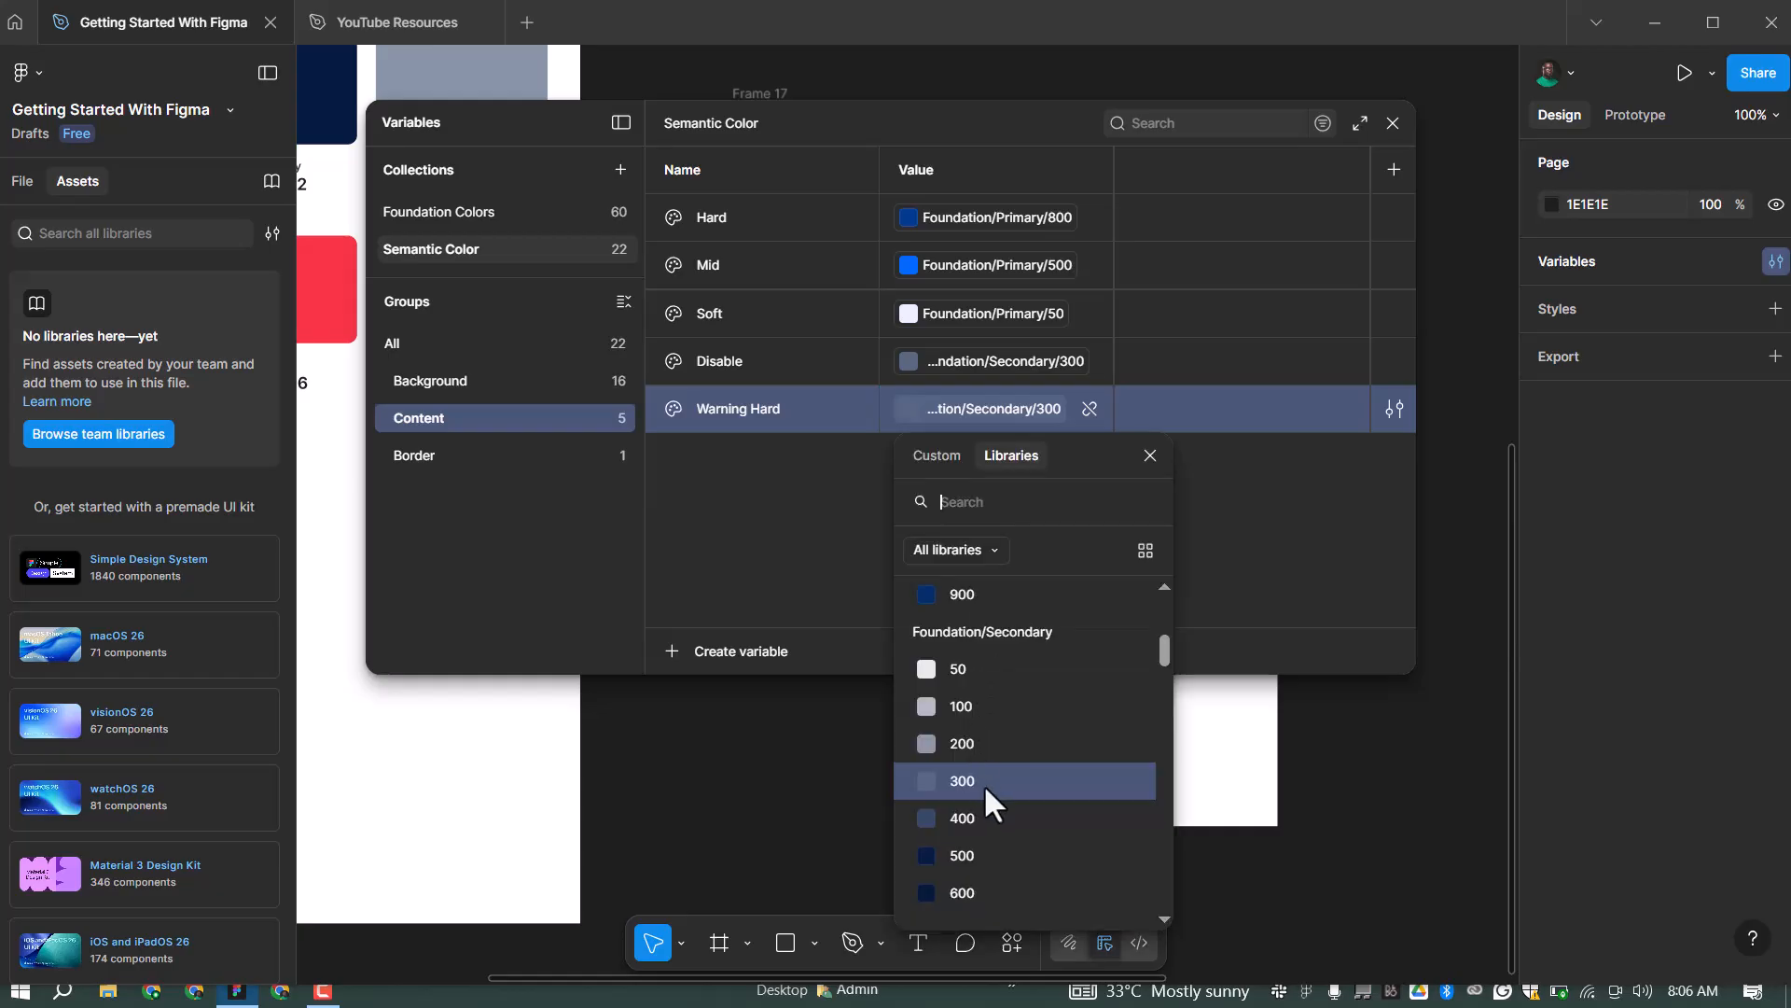
scroll(980, 754, down, 2)
scroll(982, 754, down, 10)
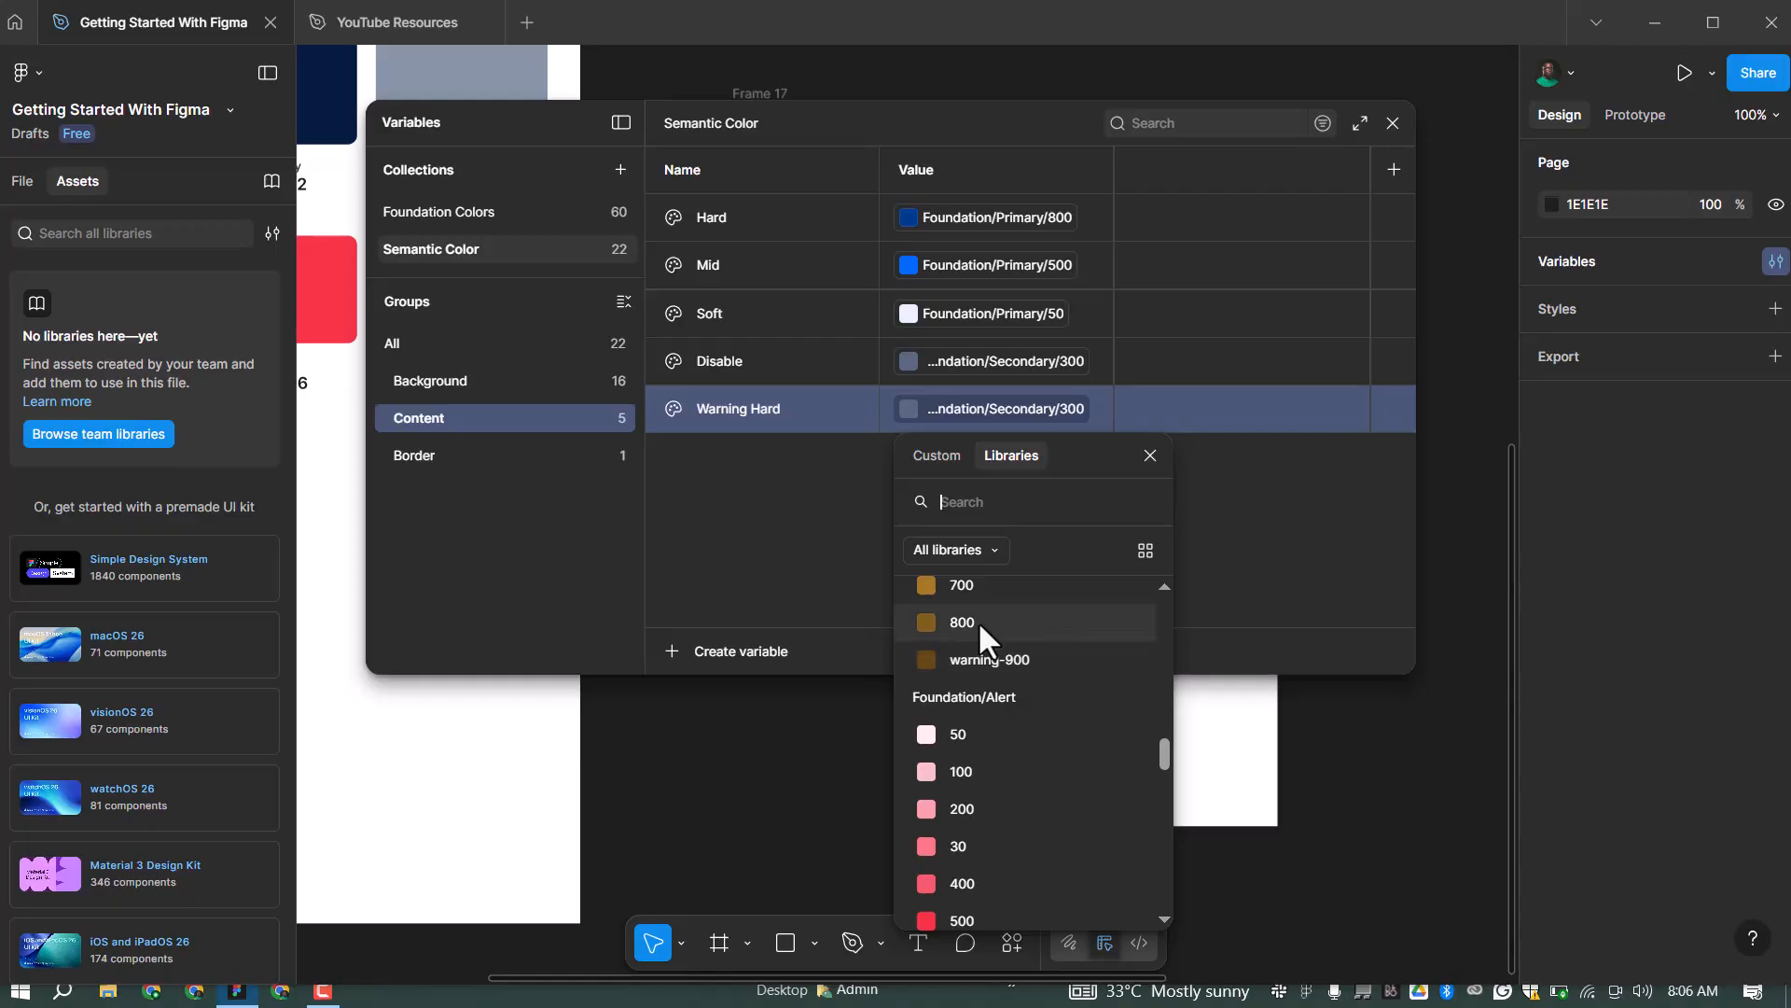
click(970, 621)
Change the Content group's Warning Hard link to Foundation/Warning/600
click(988, 420)
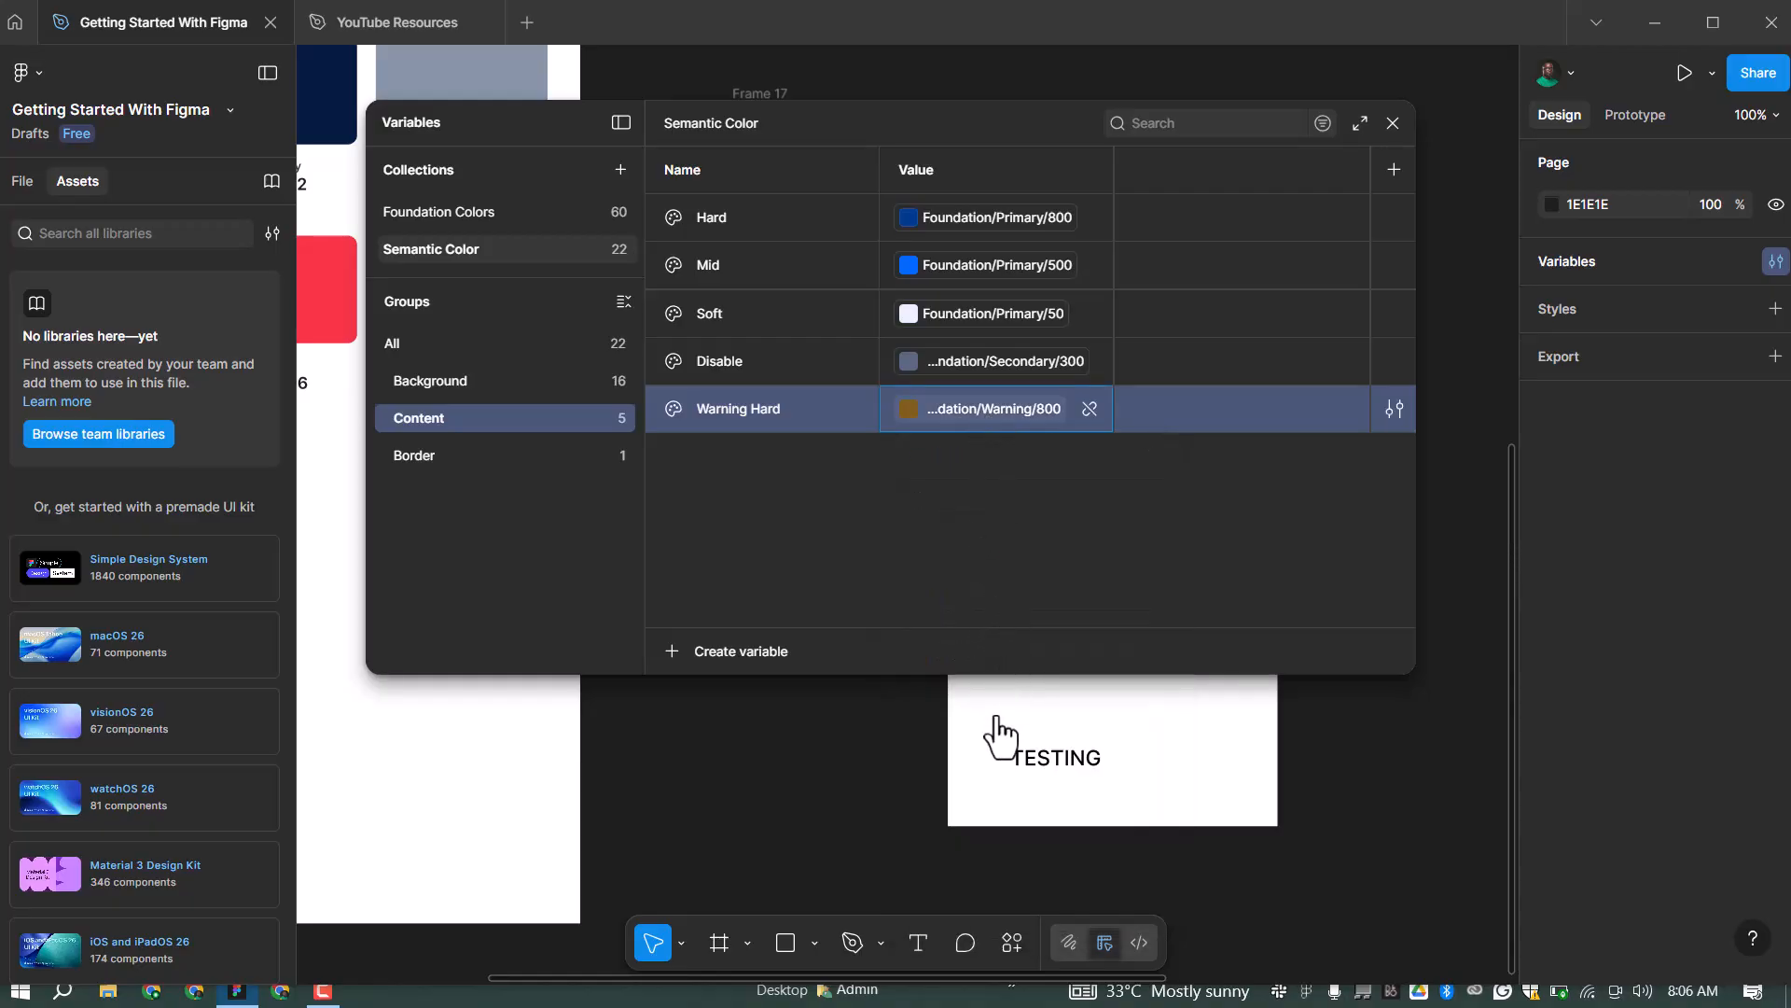
scroll(987, 756, up, 2)
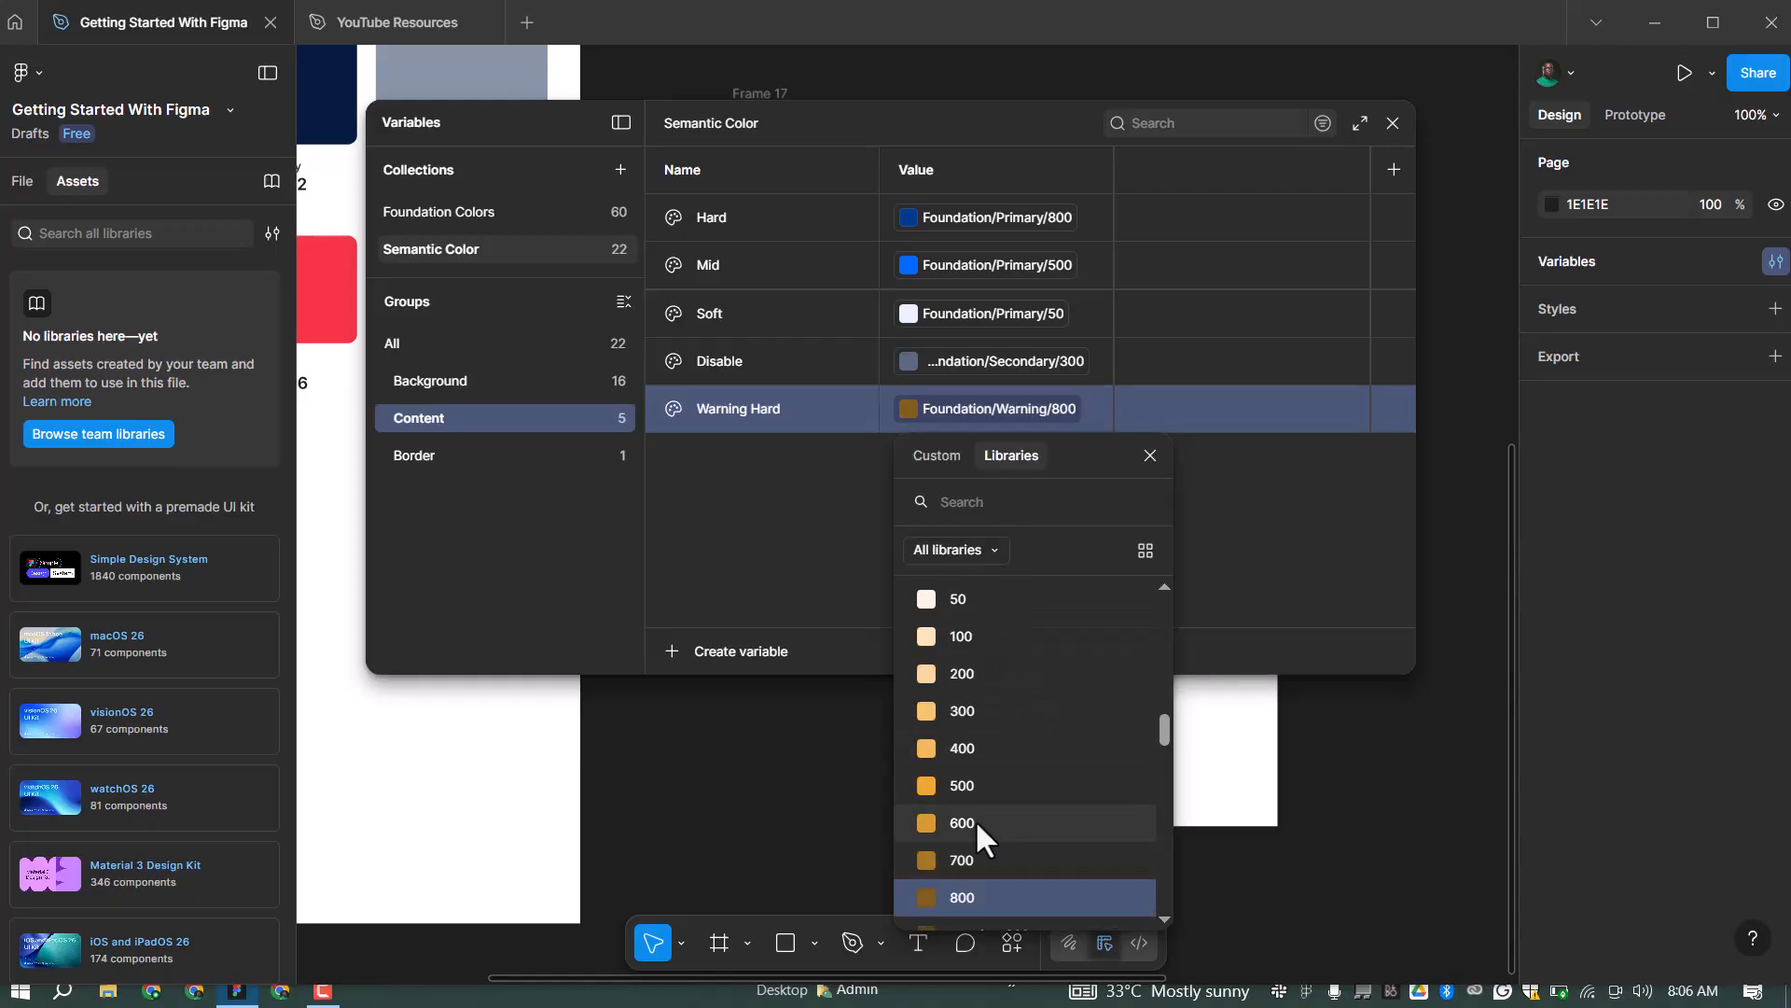
click(765, 405)
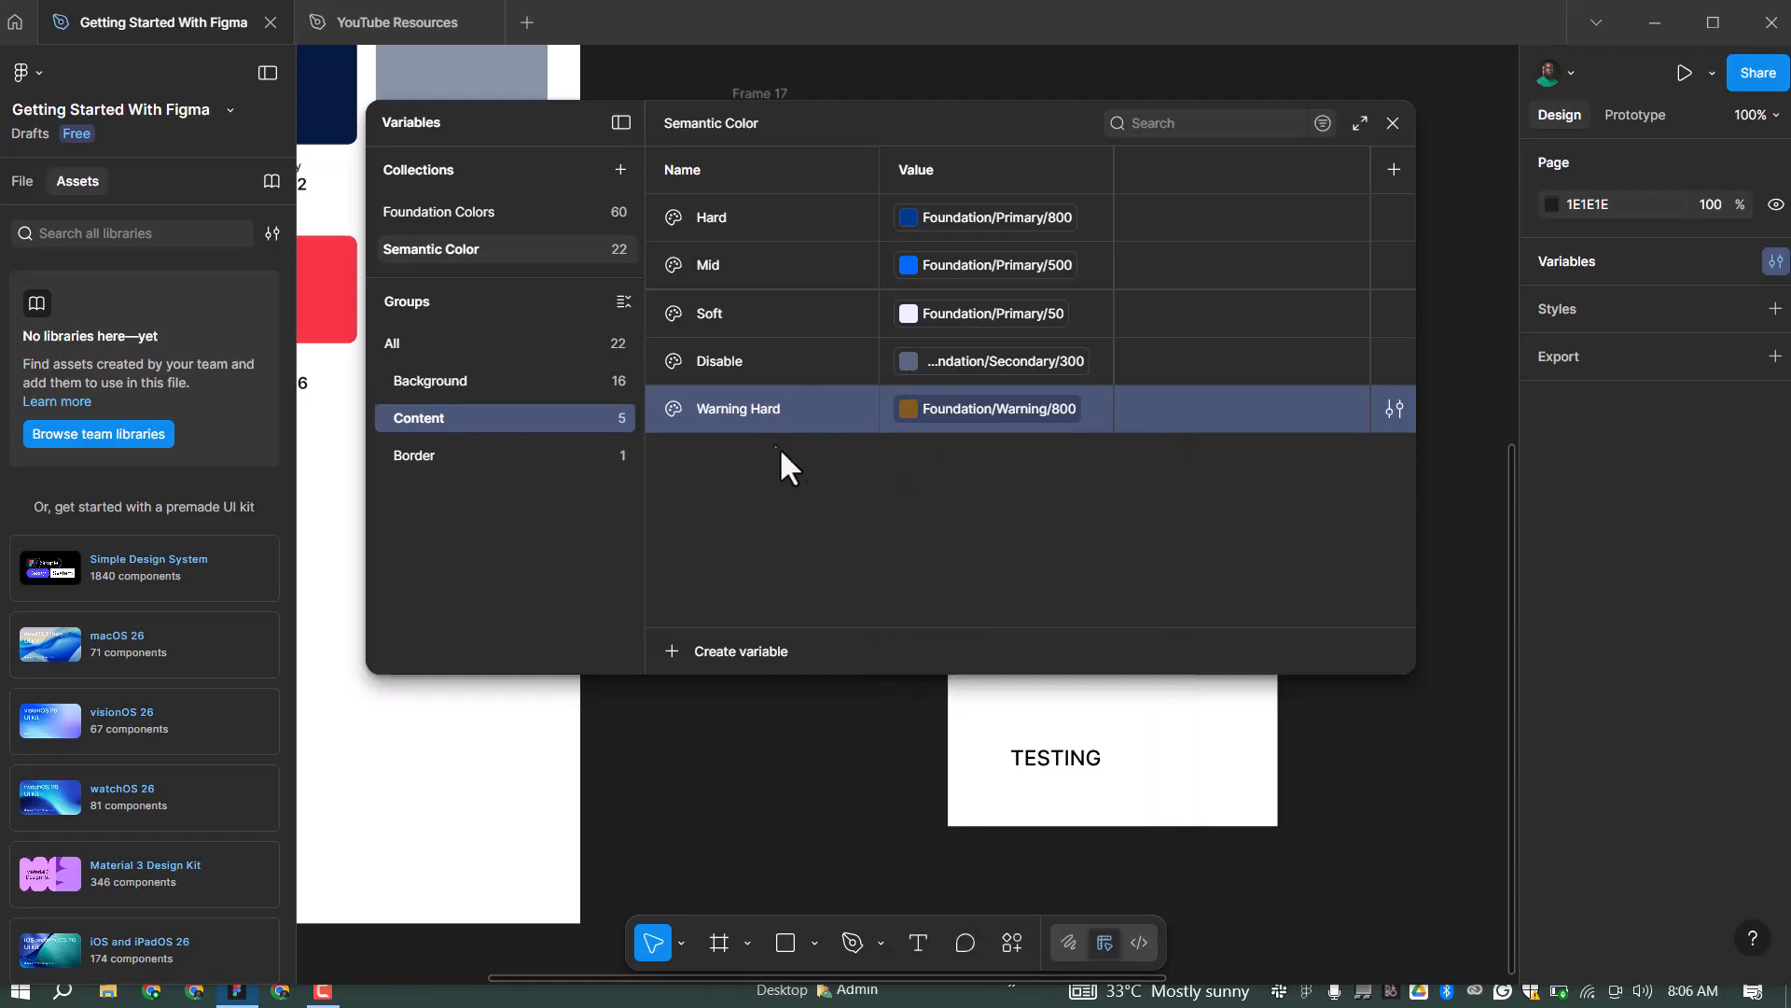
Duplicate the Content group's Warning Hard variable, rename the copy Warning Mid, and link its value to Foundation/Warning/500
right_click(777, 409)
click(818, 558)
key(Right)
key(BackSpace)
key(BackSpace)
key(BackSpace)
key(BackSpace)
key(BackSpace)
key(BackSpace)
text(Mid)
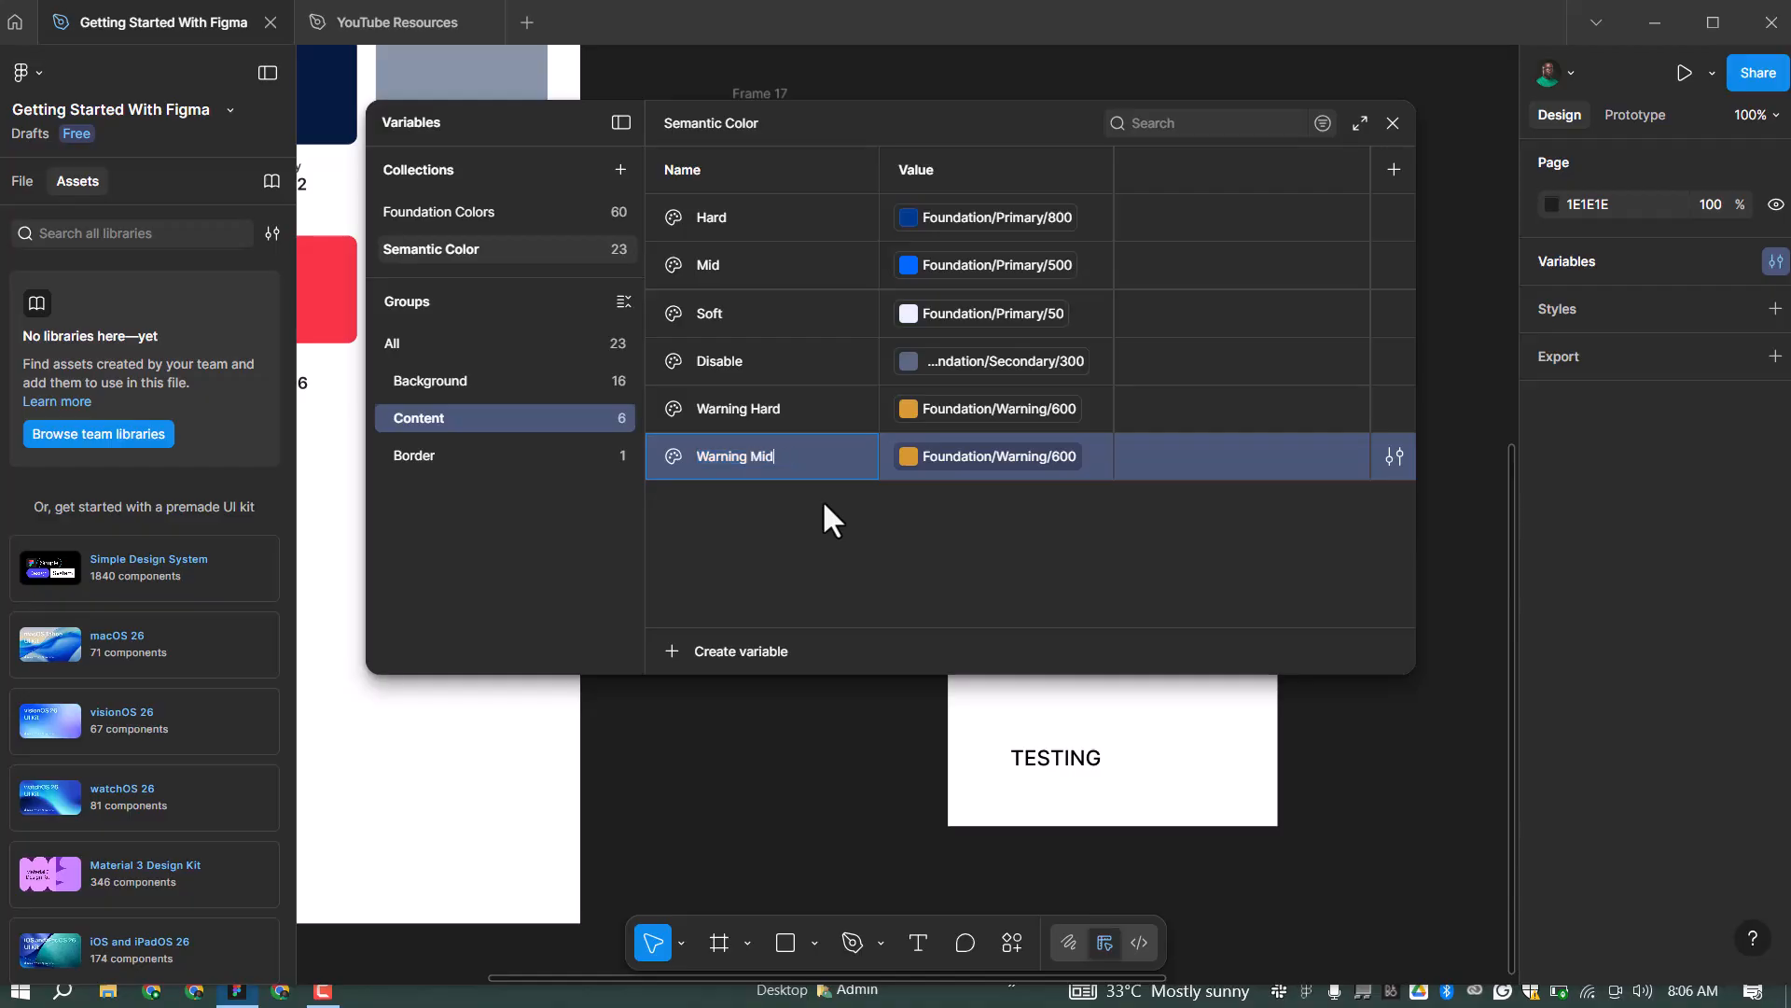
click(1023, 467)
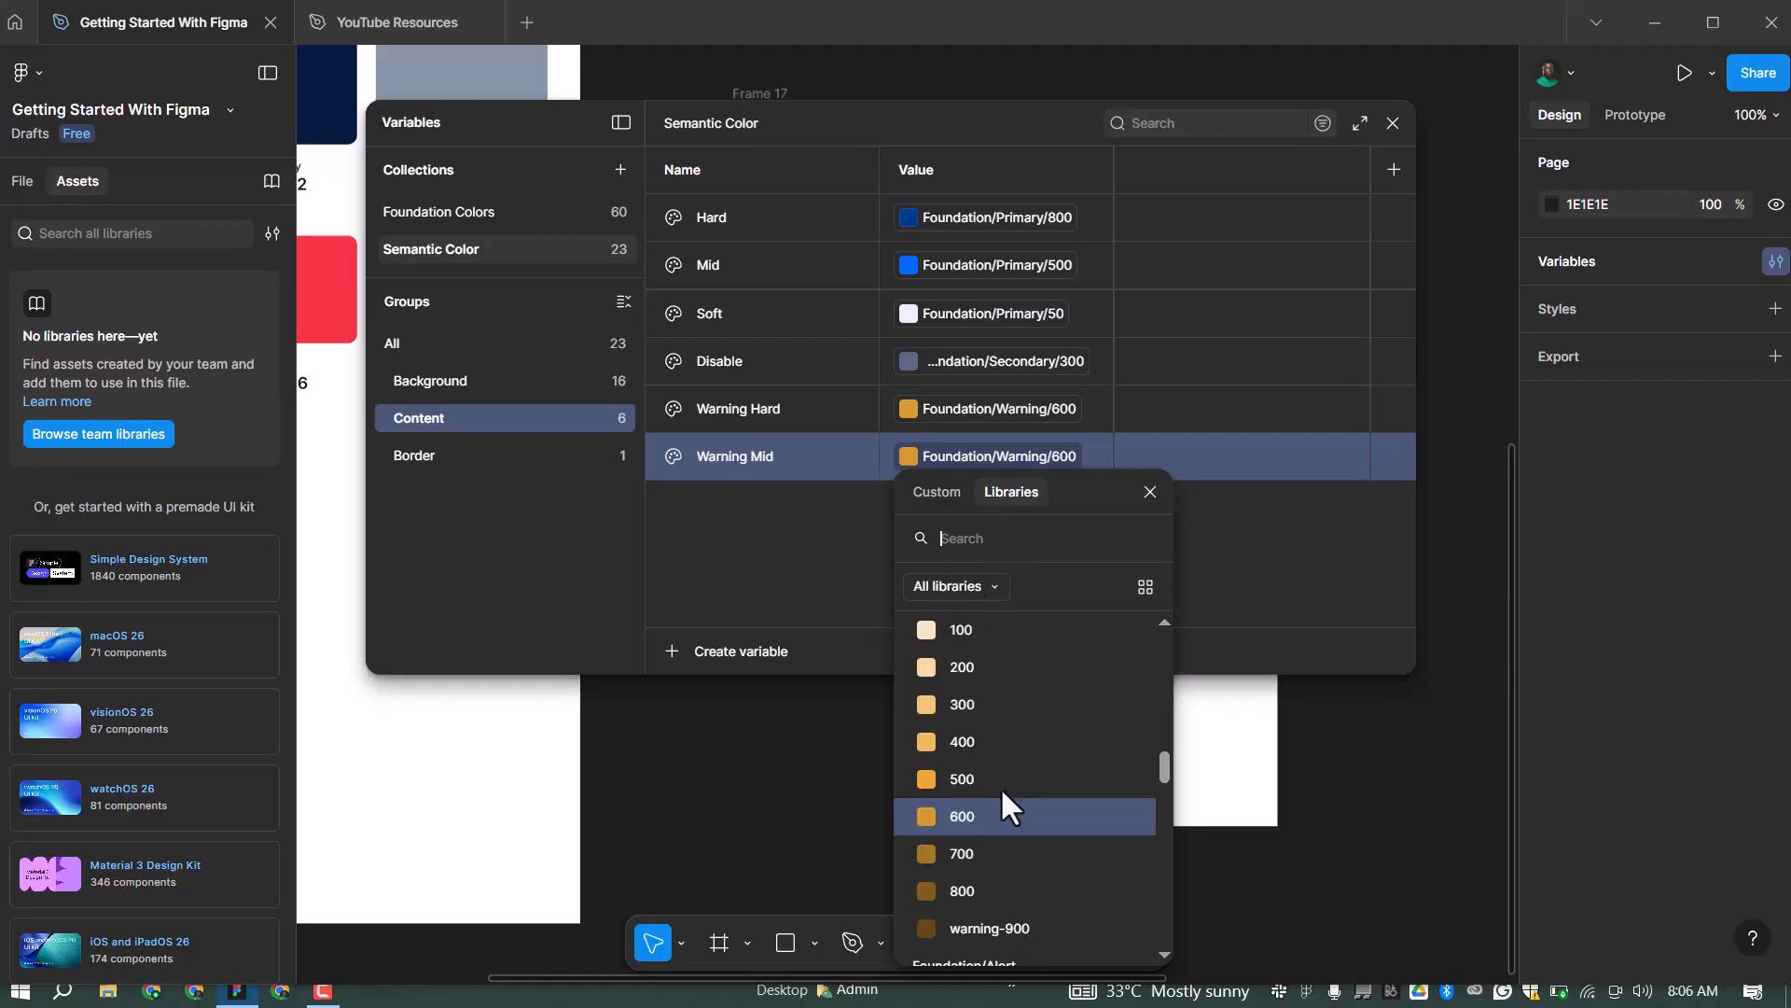
click(983, 777)
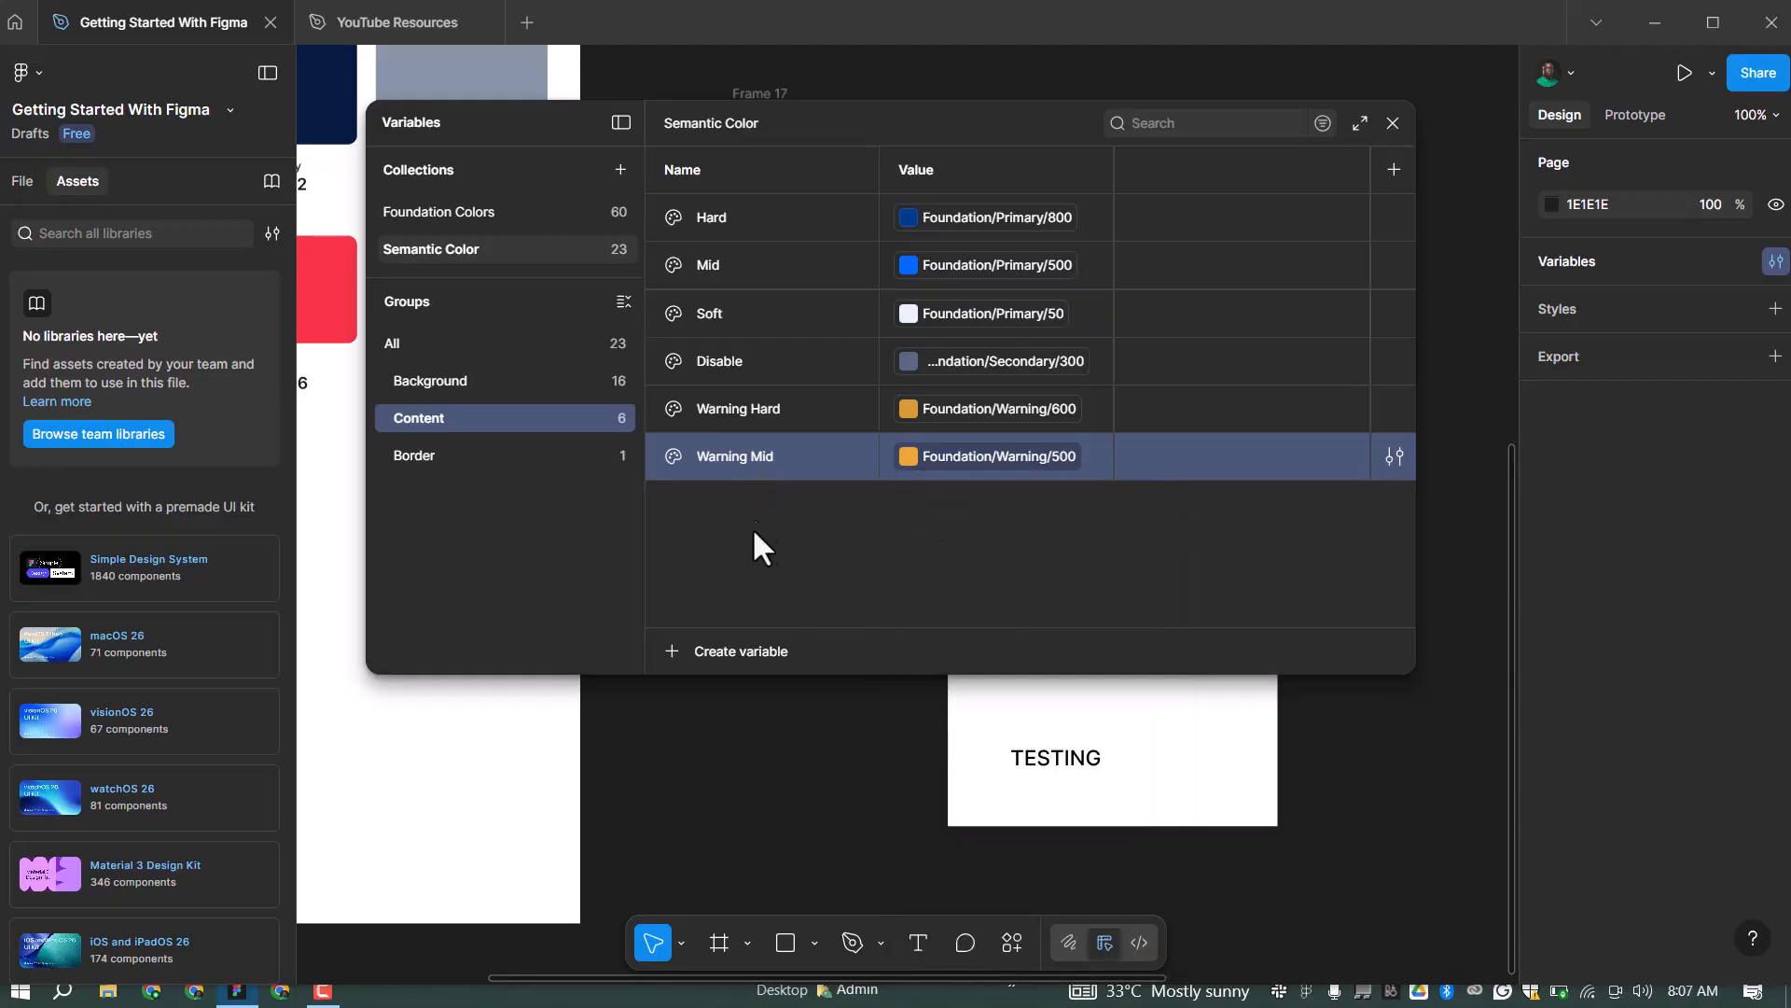
Duplicate the Content group's Warning Mid variable, rename the copy Warning Soft, and link its value to Foundation/Warning/50
right_click(763, 463)
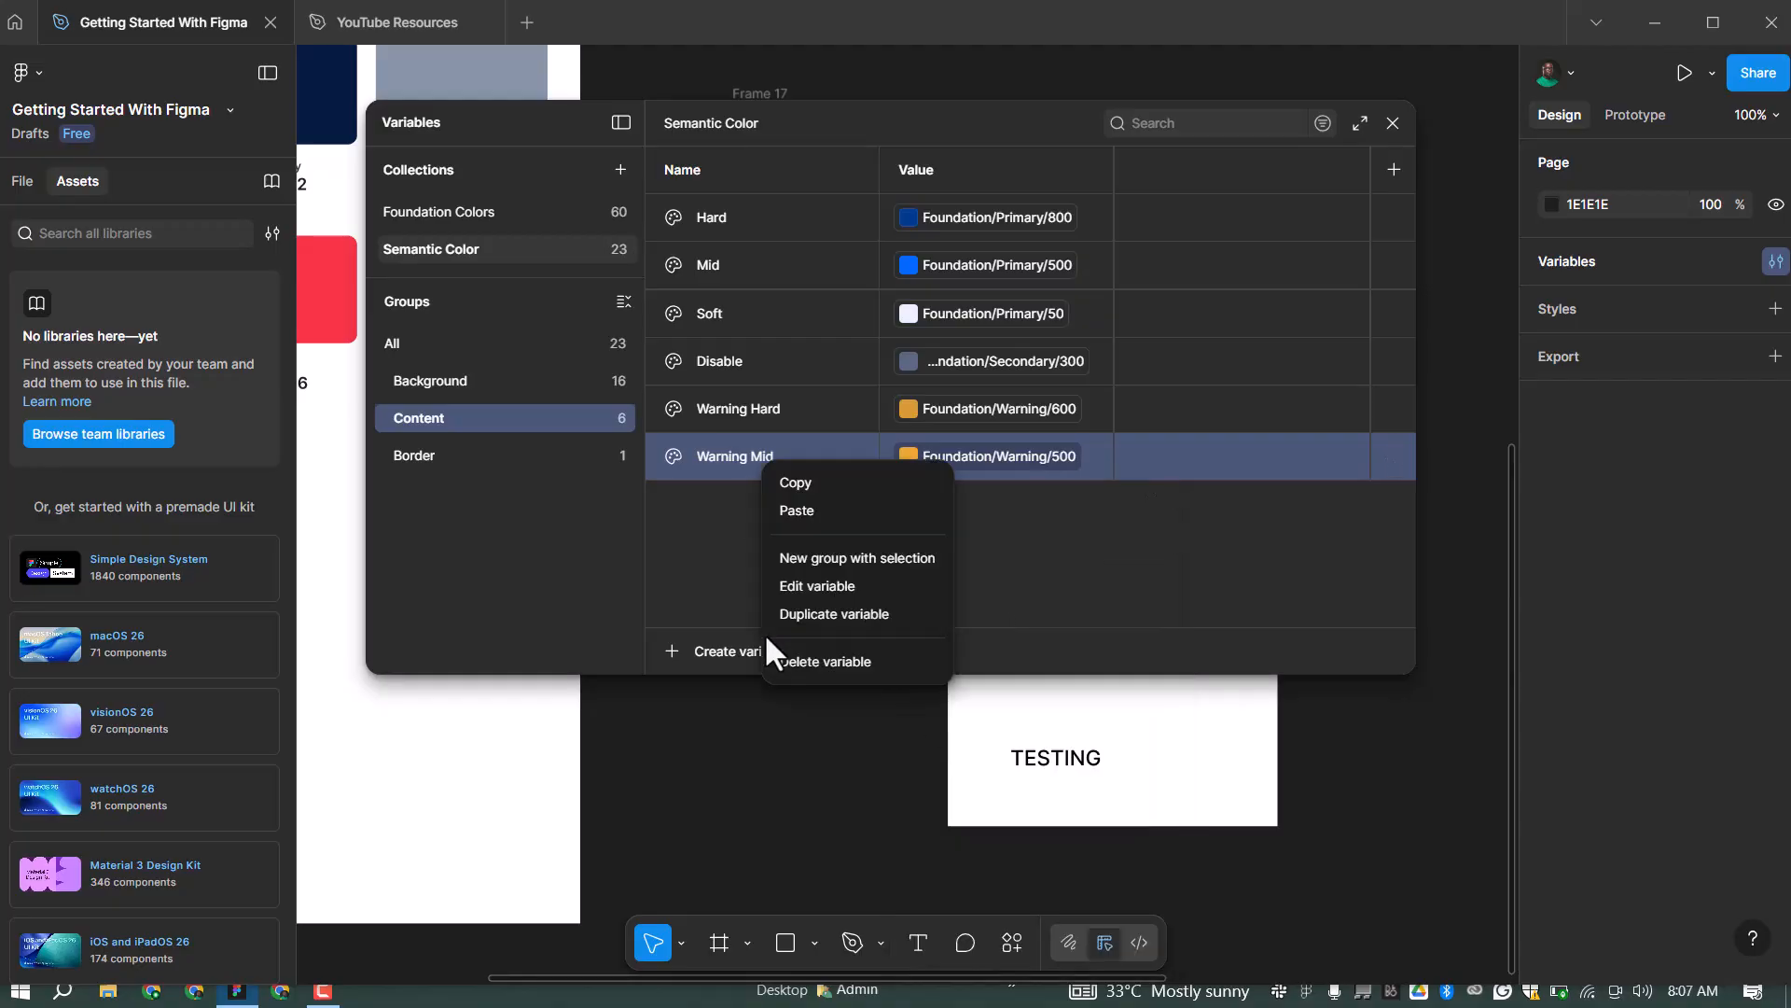
click(842, 611)
key(BackSpace)
key(BackSpace)
key(BackSpace)
key(BackSpace)
key(BackSpace)
text(Light)
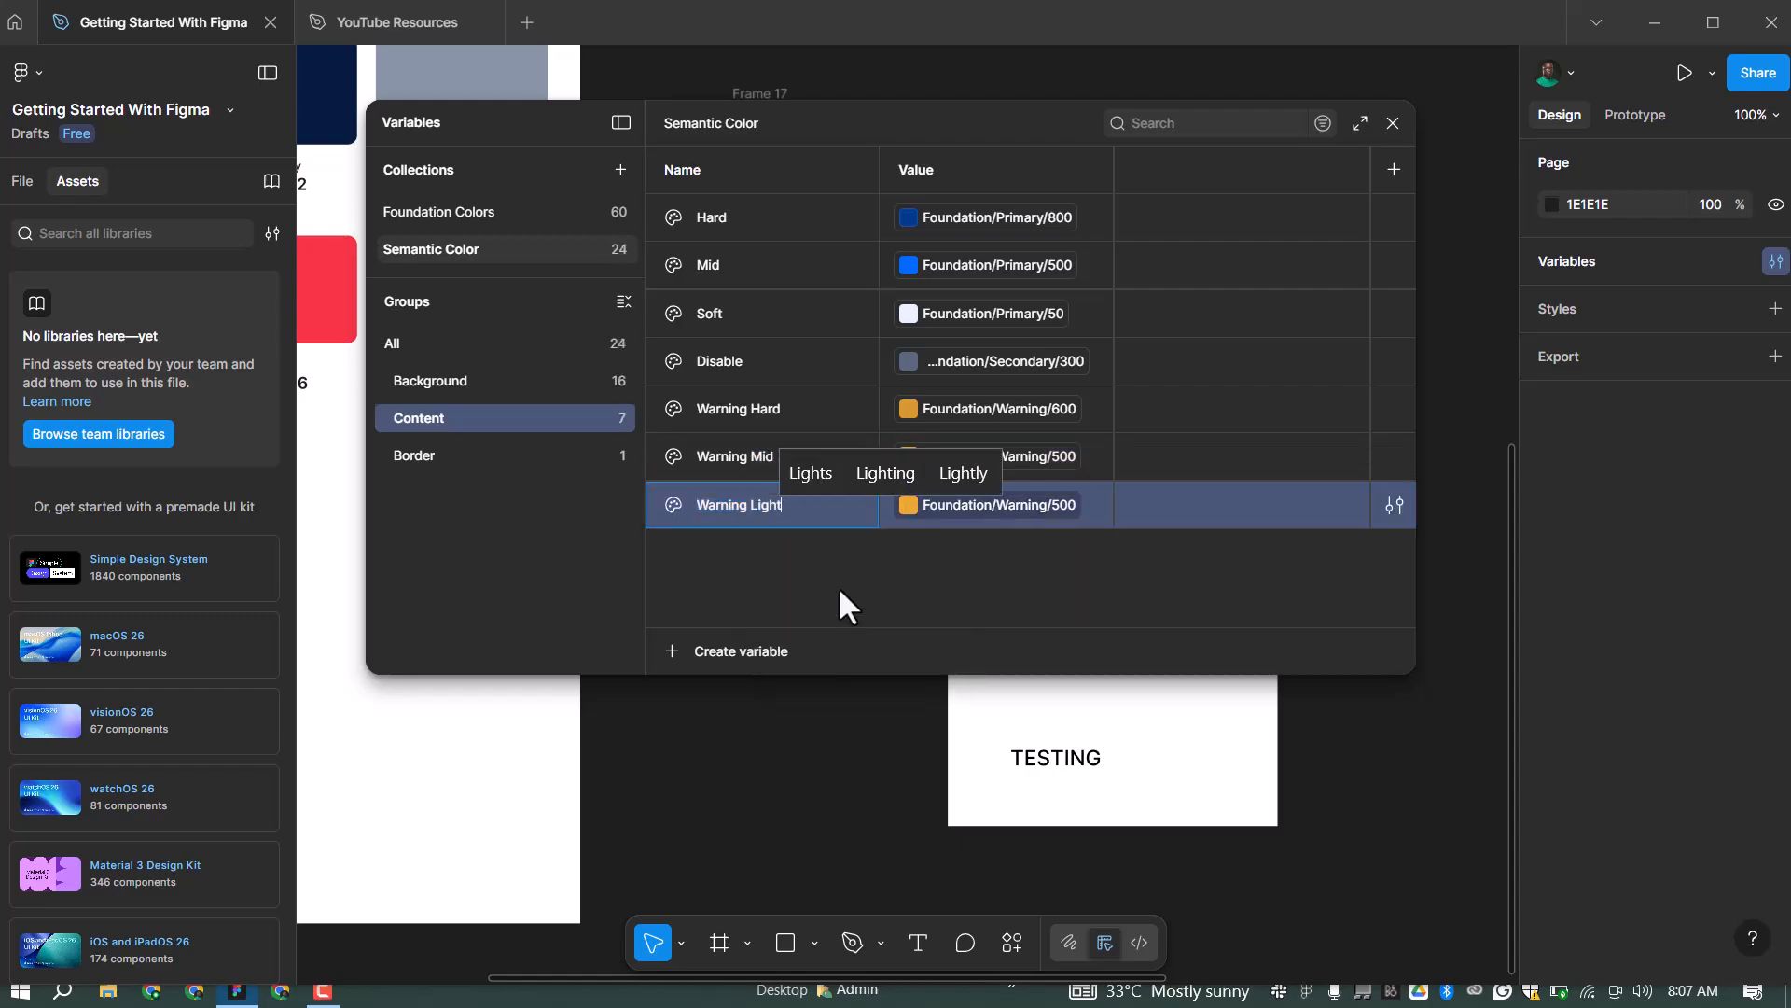
key(BackSpace)
key(BackSpace)
key(BackSpace)
key(BackSpace)
key(BackSpace)
text(Soft)
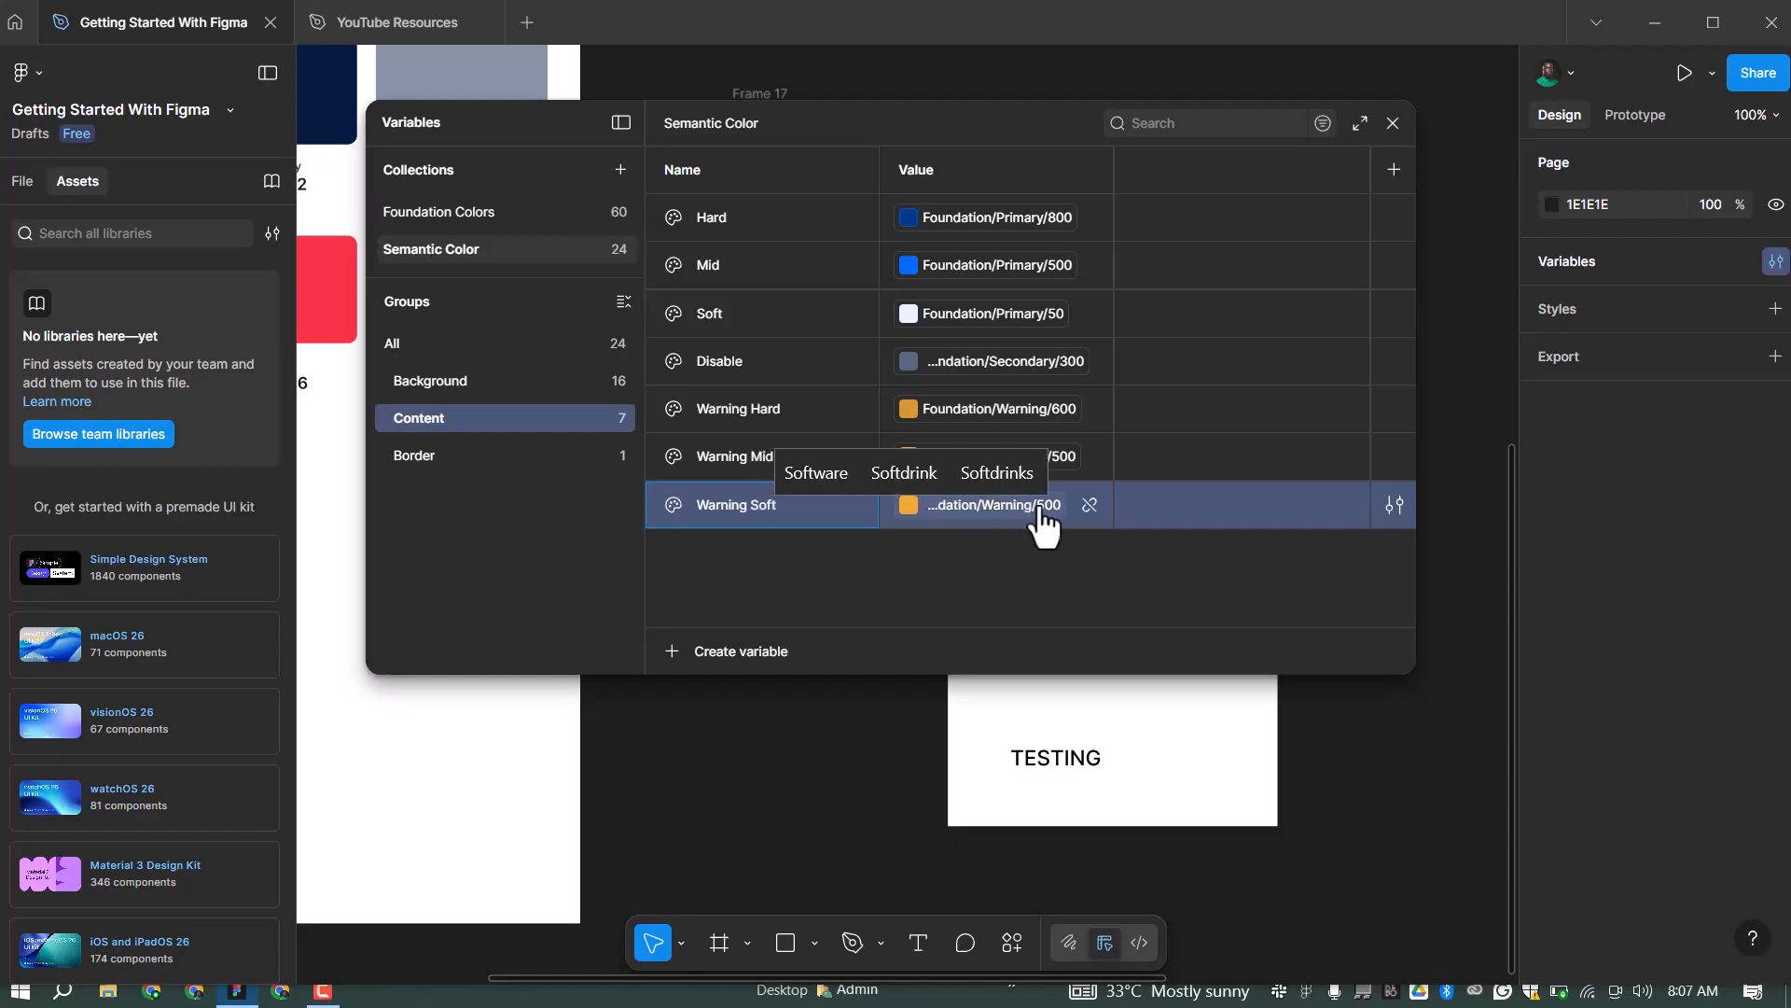
click(1034, 506)
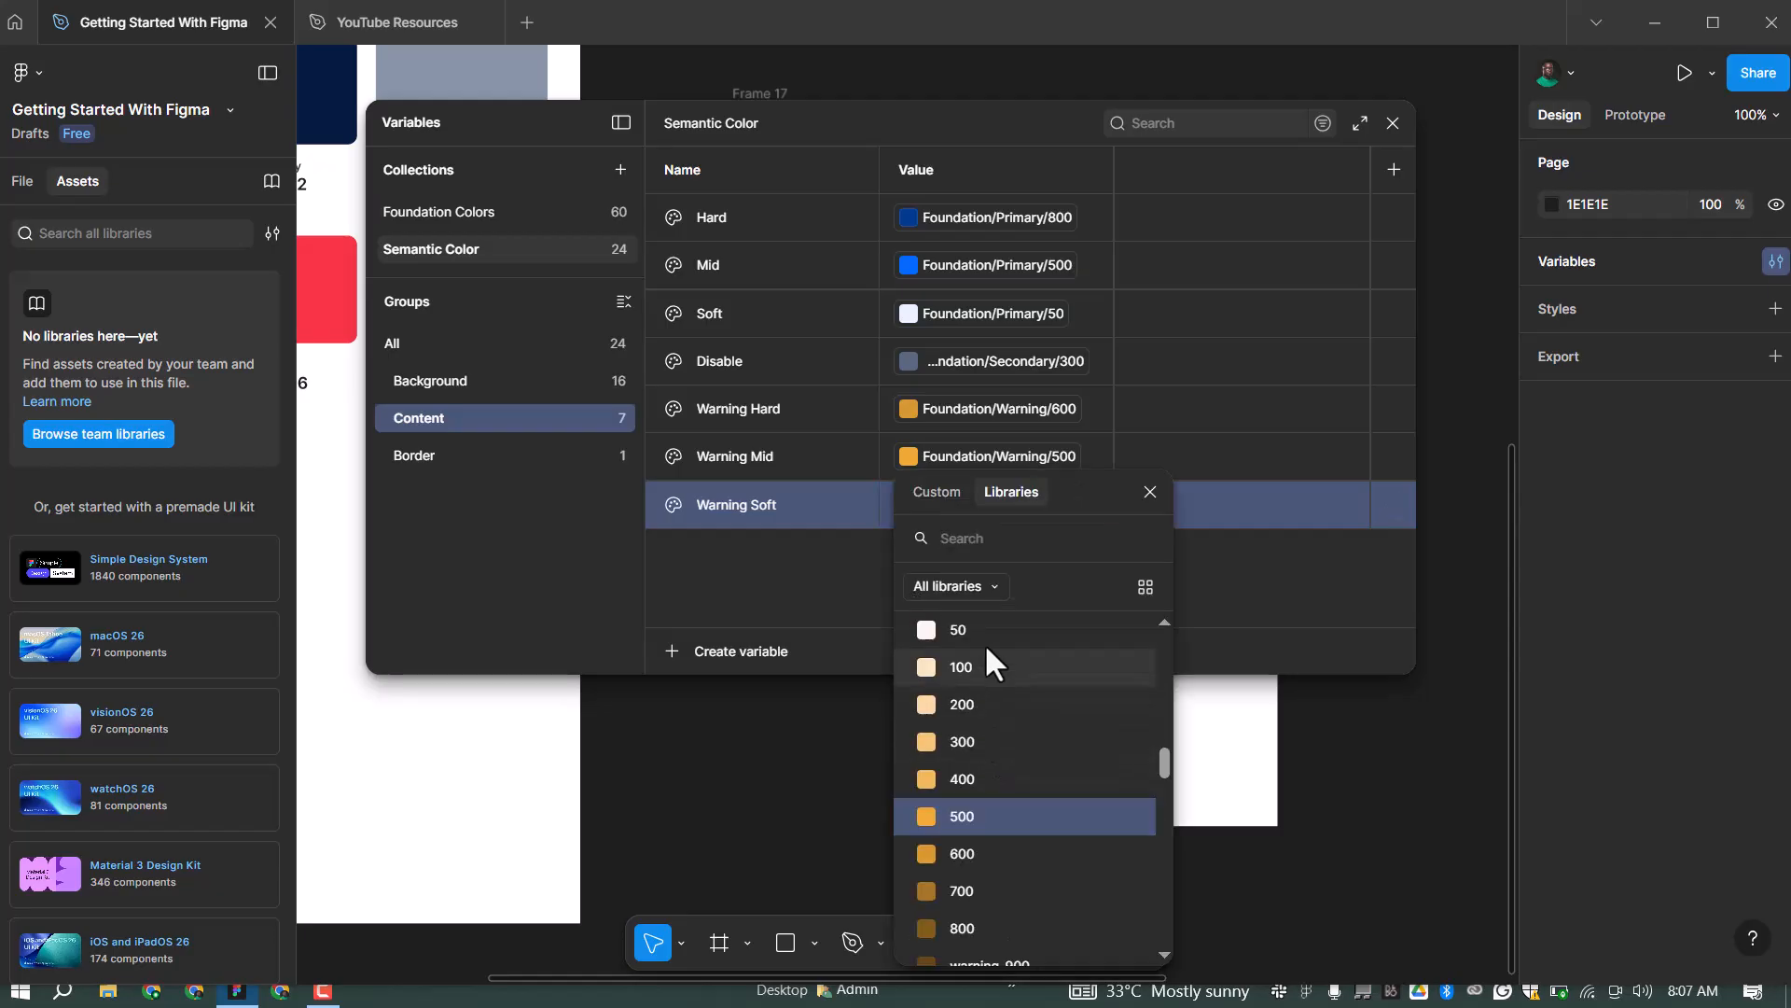
click(987, 634)
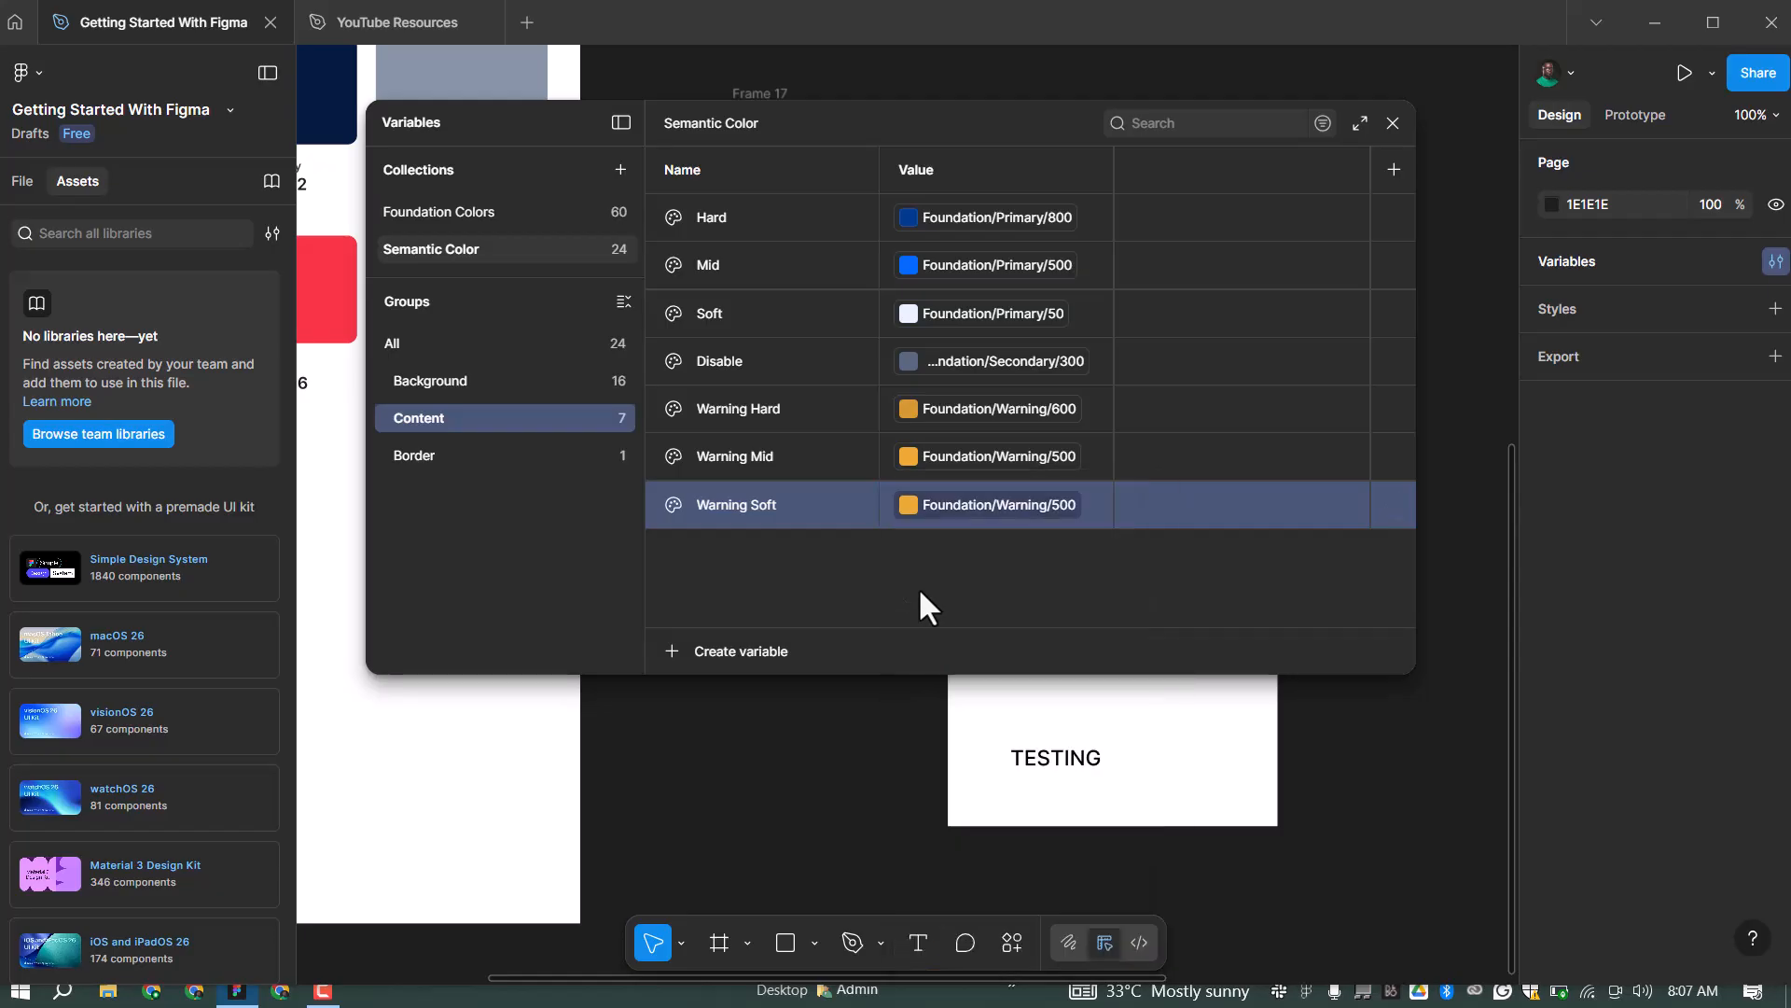
Duplicate the Content group's Warning Soft variable, rename the copy Alert Hard, and link its value to Foundation/Alert/600
right_click(784, 509)
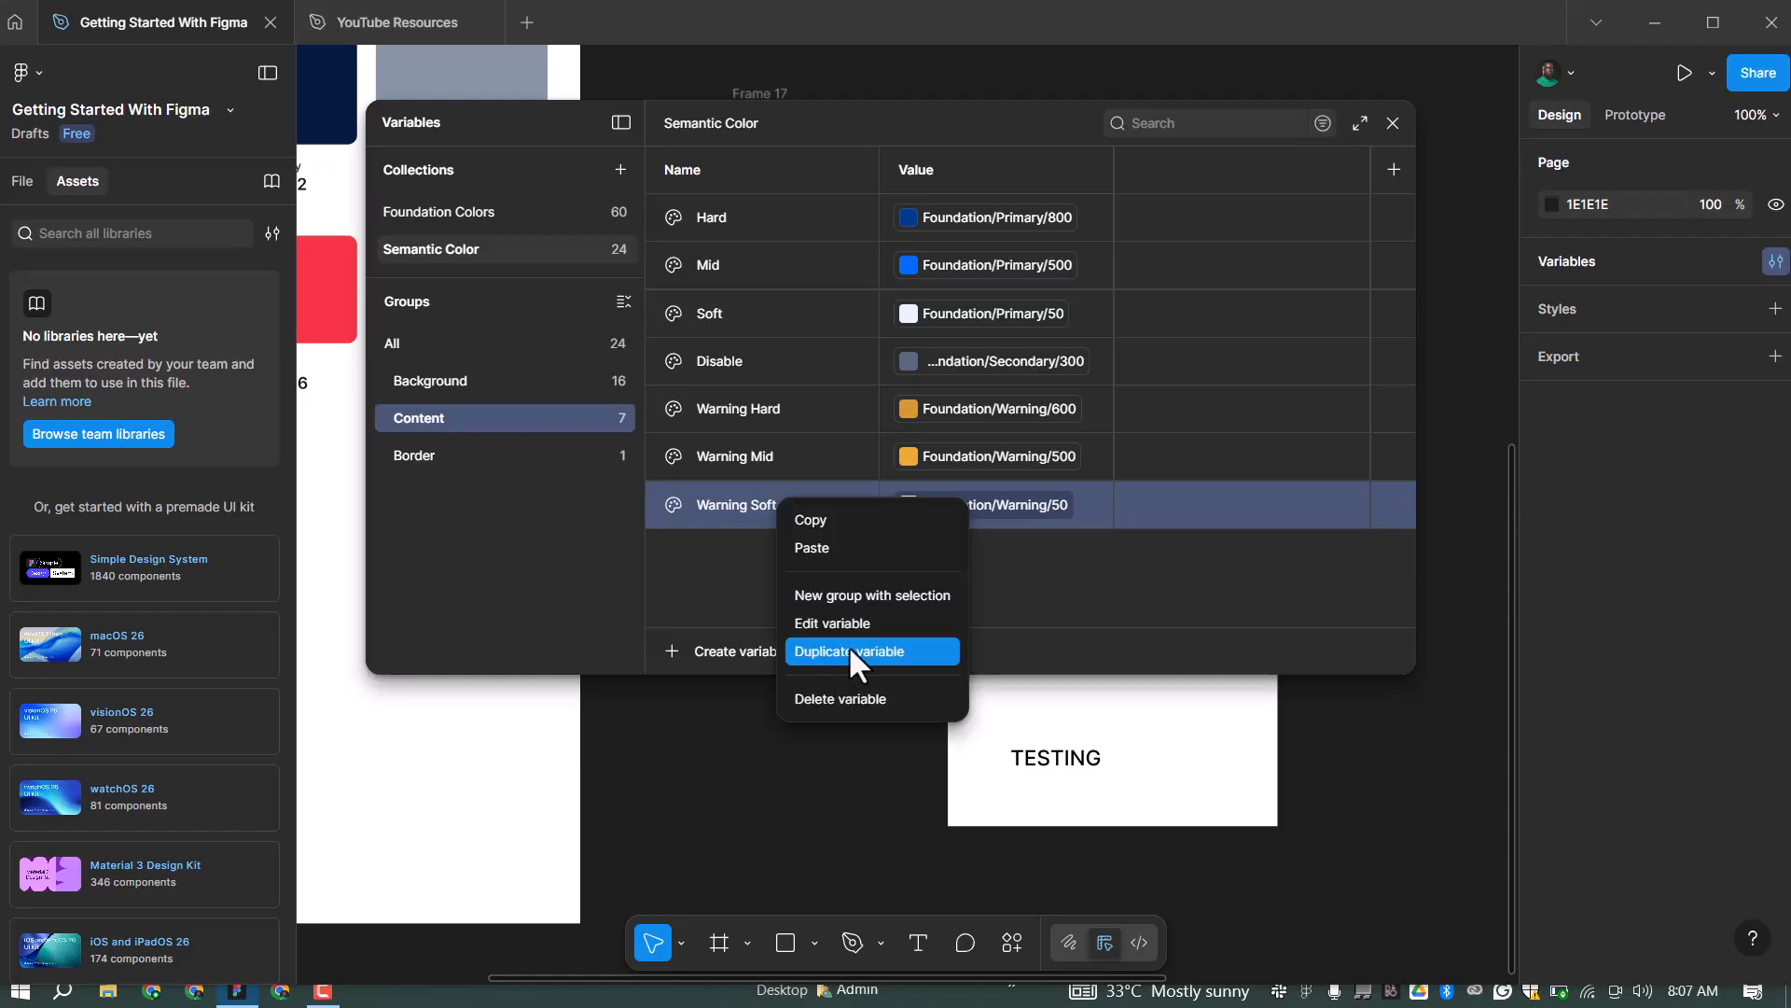
click(848, 650)
text(Al)
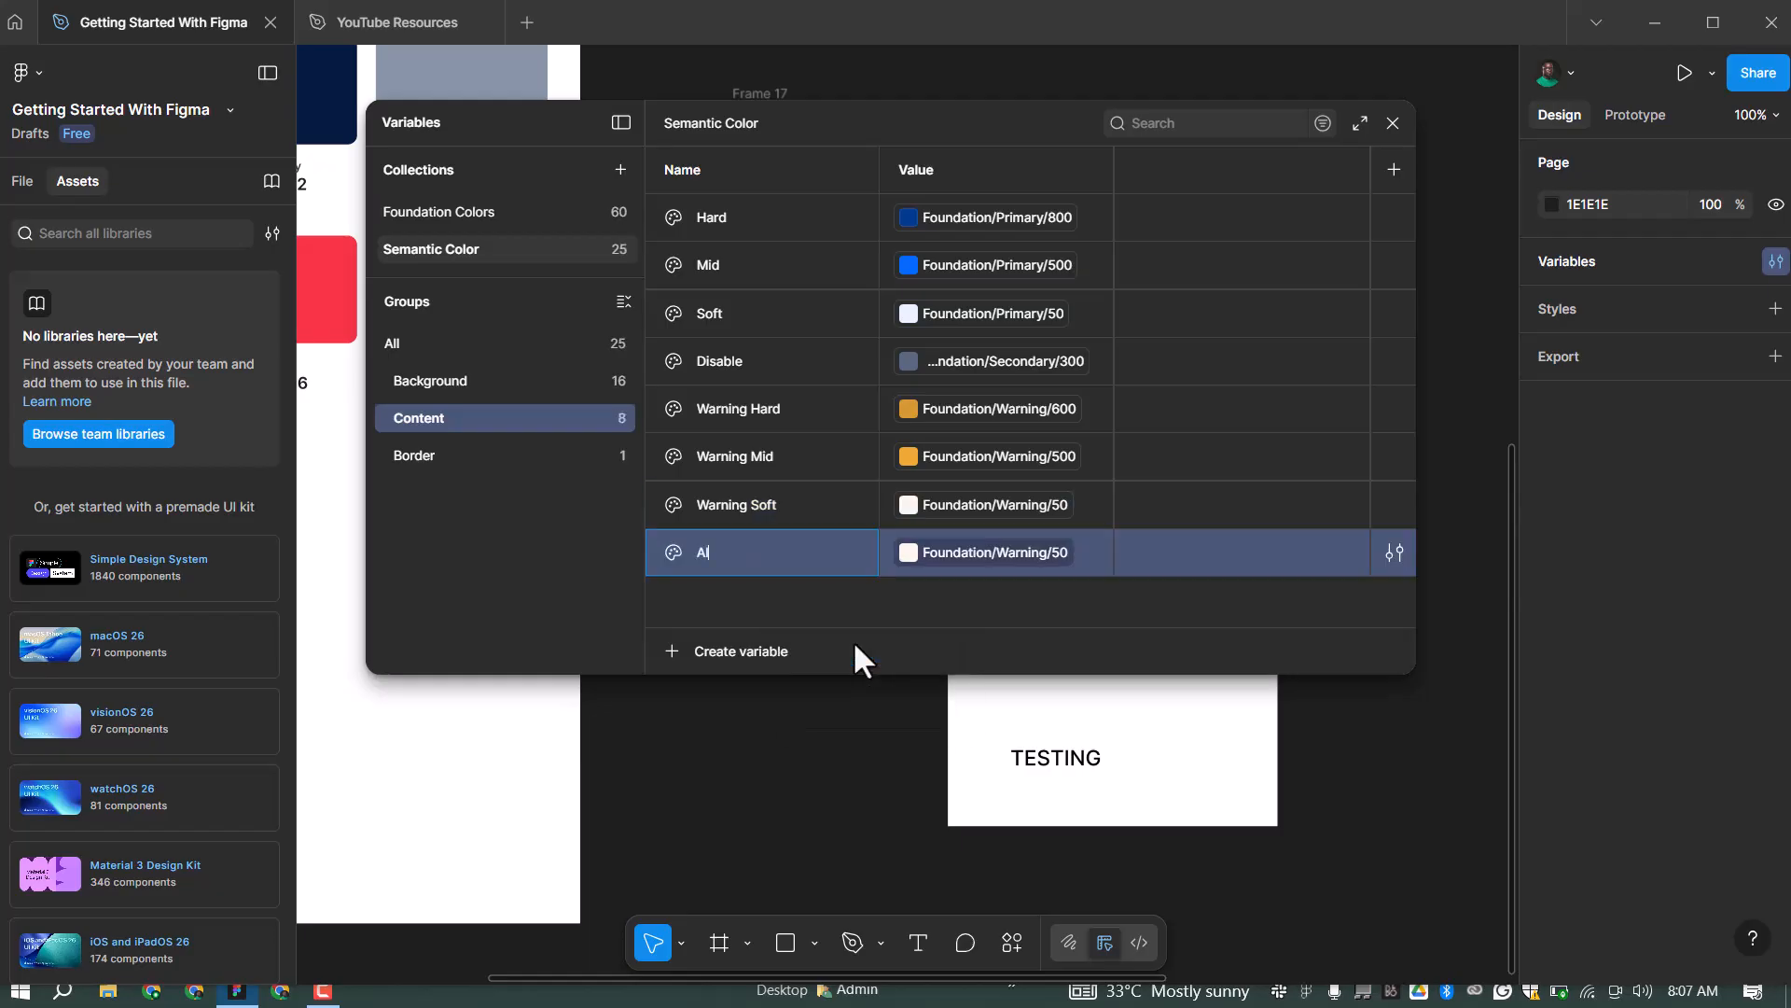
text(ert Hard)
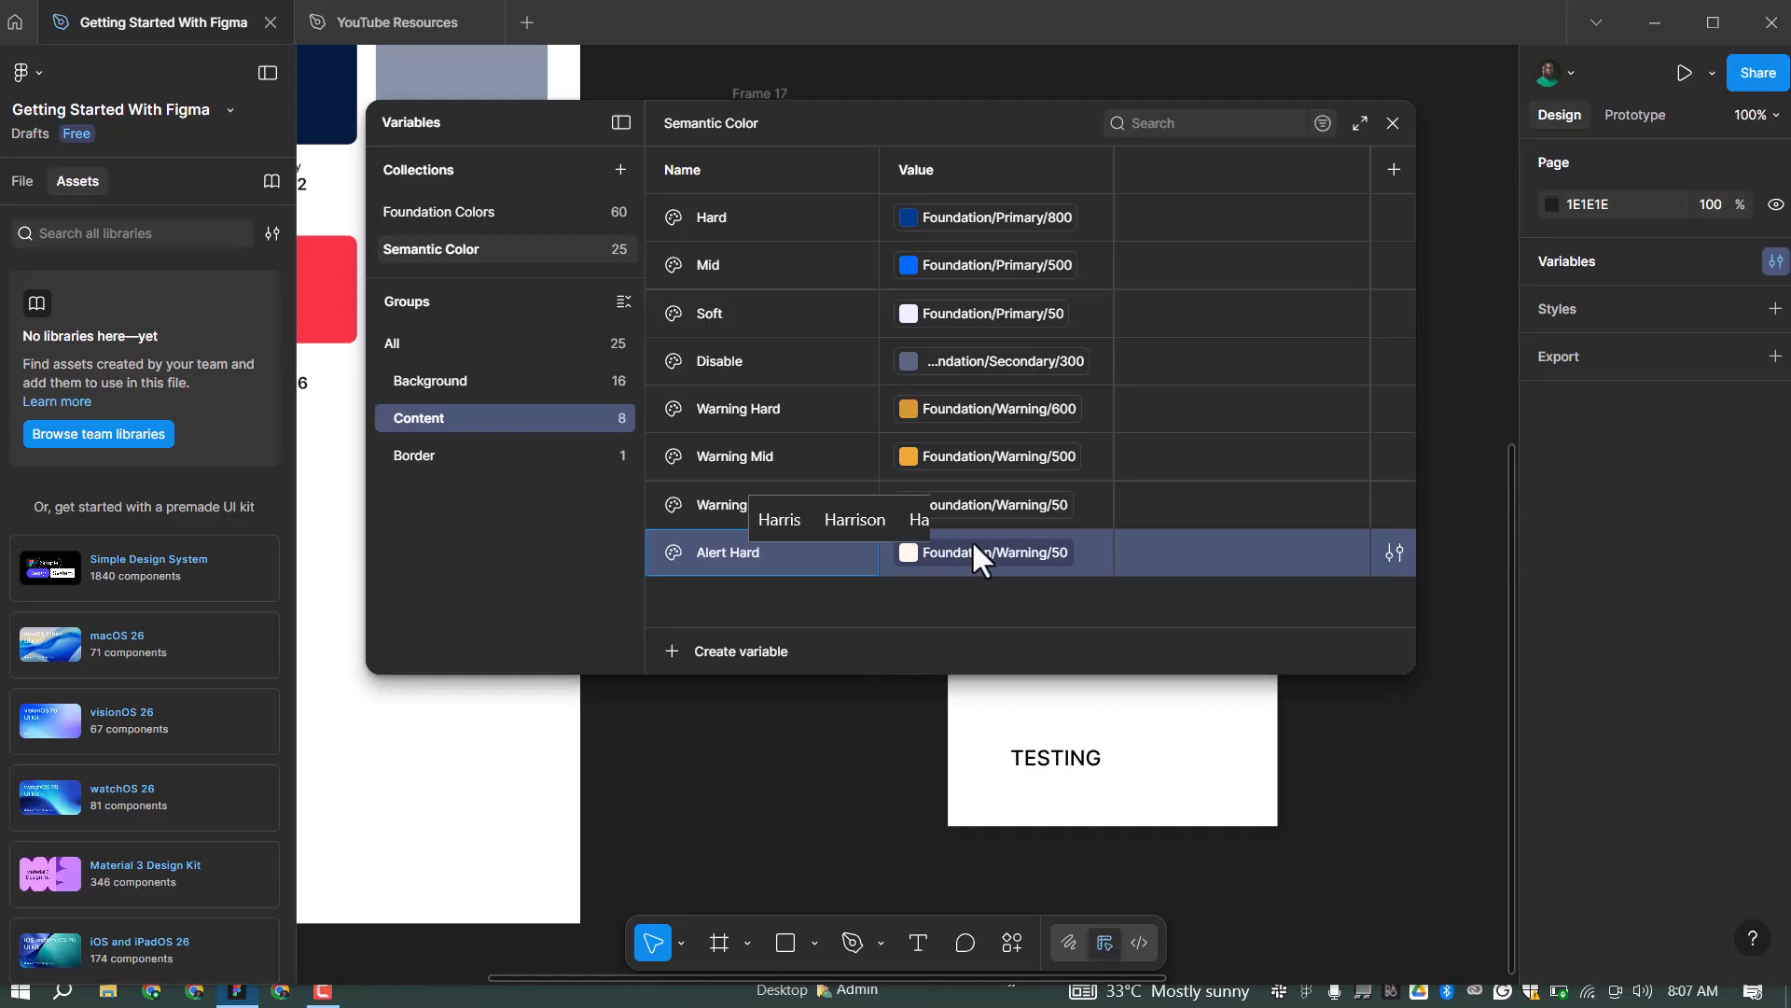
key(Return)
click(972, 553)
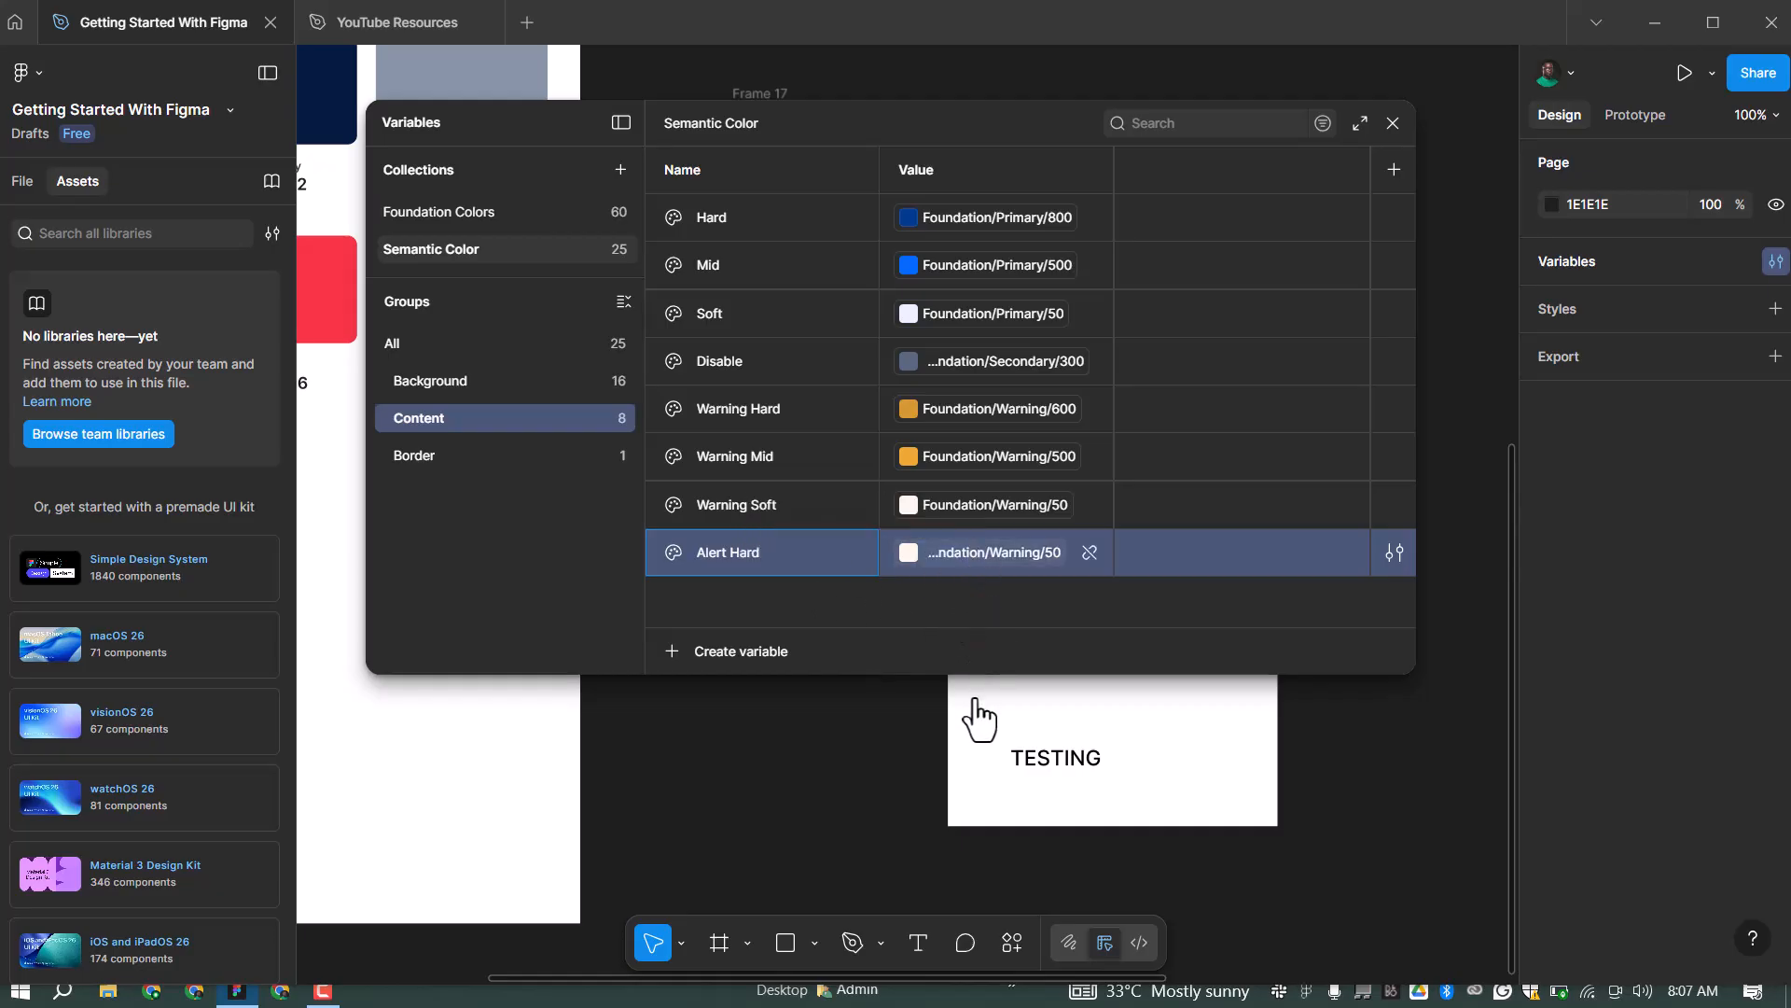
scroll(1007, 761, down, 2)
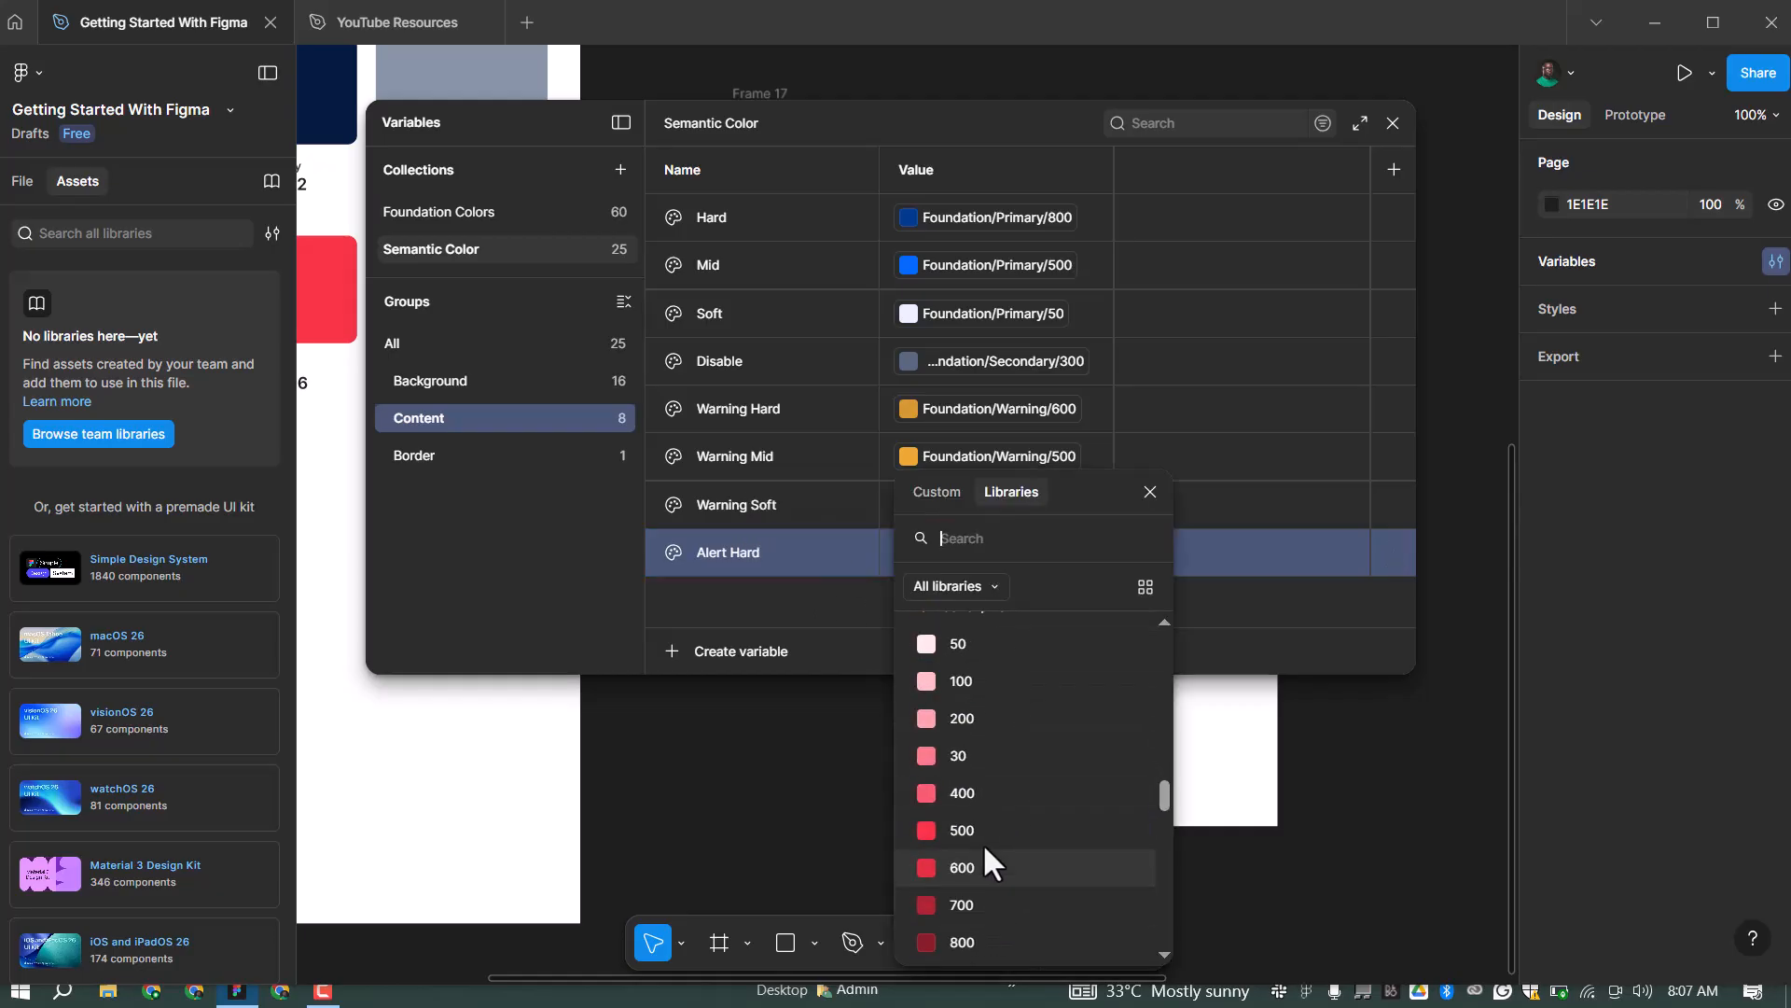
click(982, 858)
Duplicate the Content group's Alert Hard variable, rename the copy Alert Mid, and link its value to Foundation/Alert/500
right_click(759, 554)
click(827, 706)
text(Alert Mid)
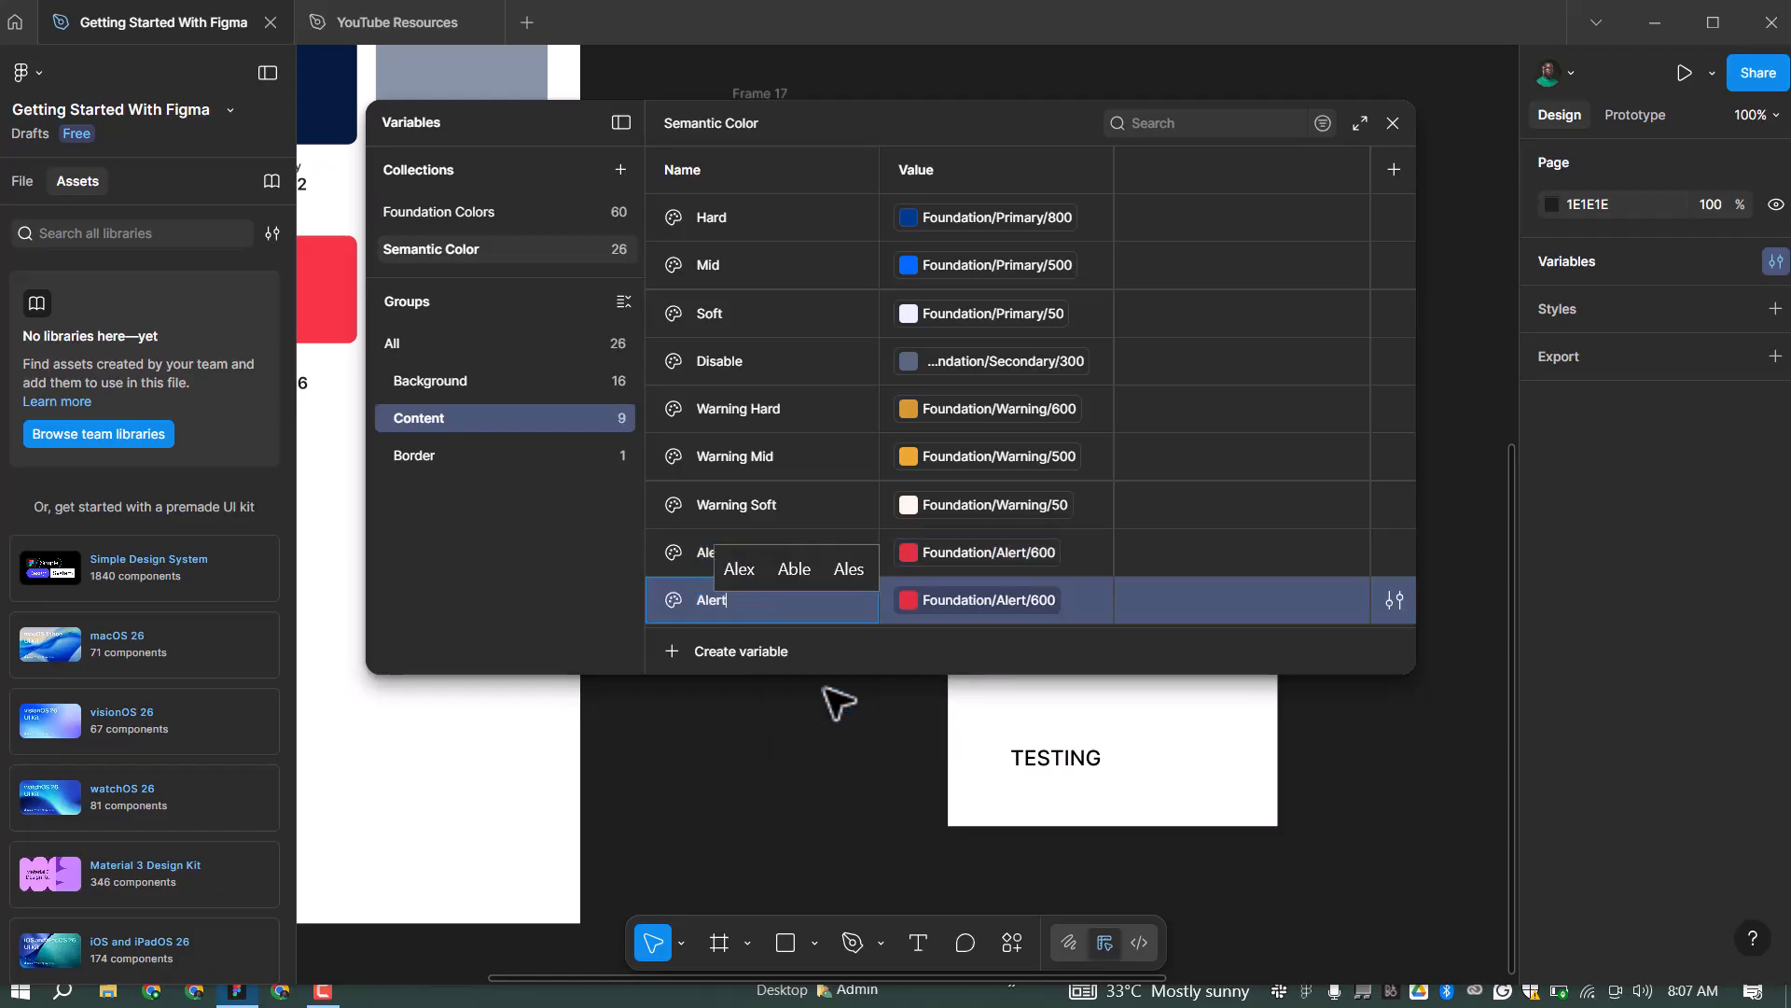
click(974, 606)
click(961, 779)
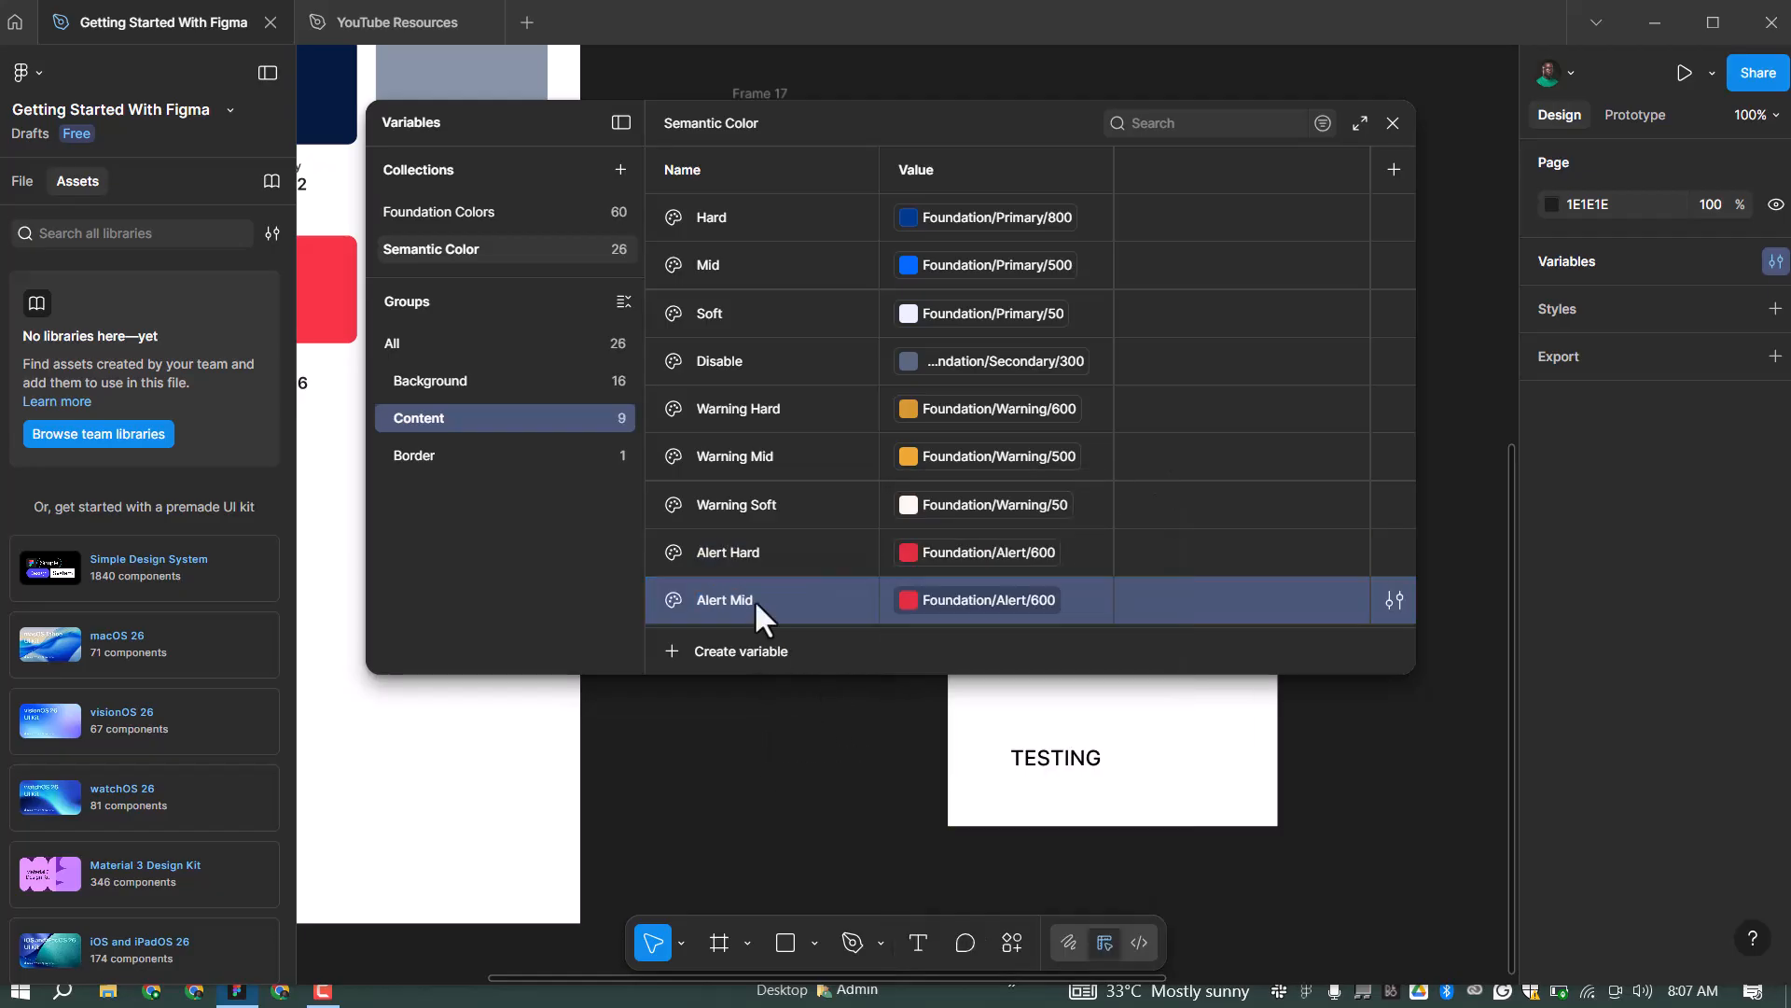
Duplicate the Content group's Alert Mid variable, rename the copy Alert Soft, and link its value to Foundation/Alert/50
right_click(755, 602)
click(834, 742)
text(Alert Soft)
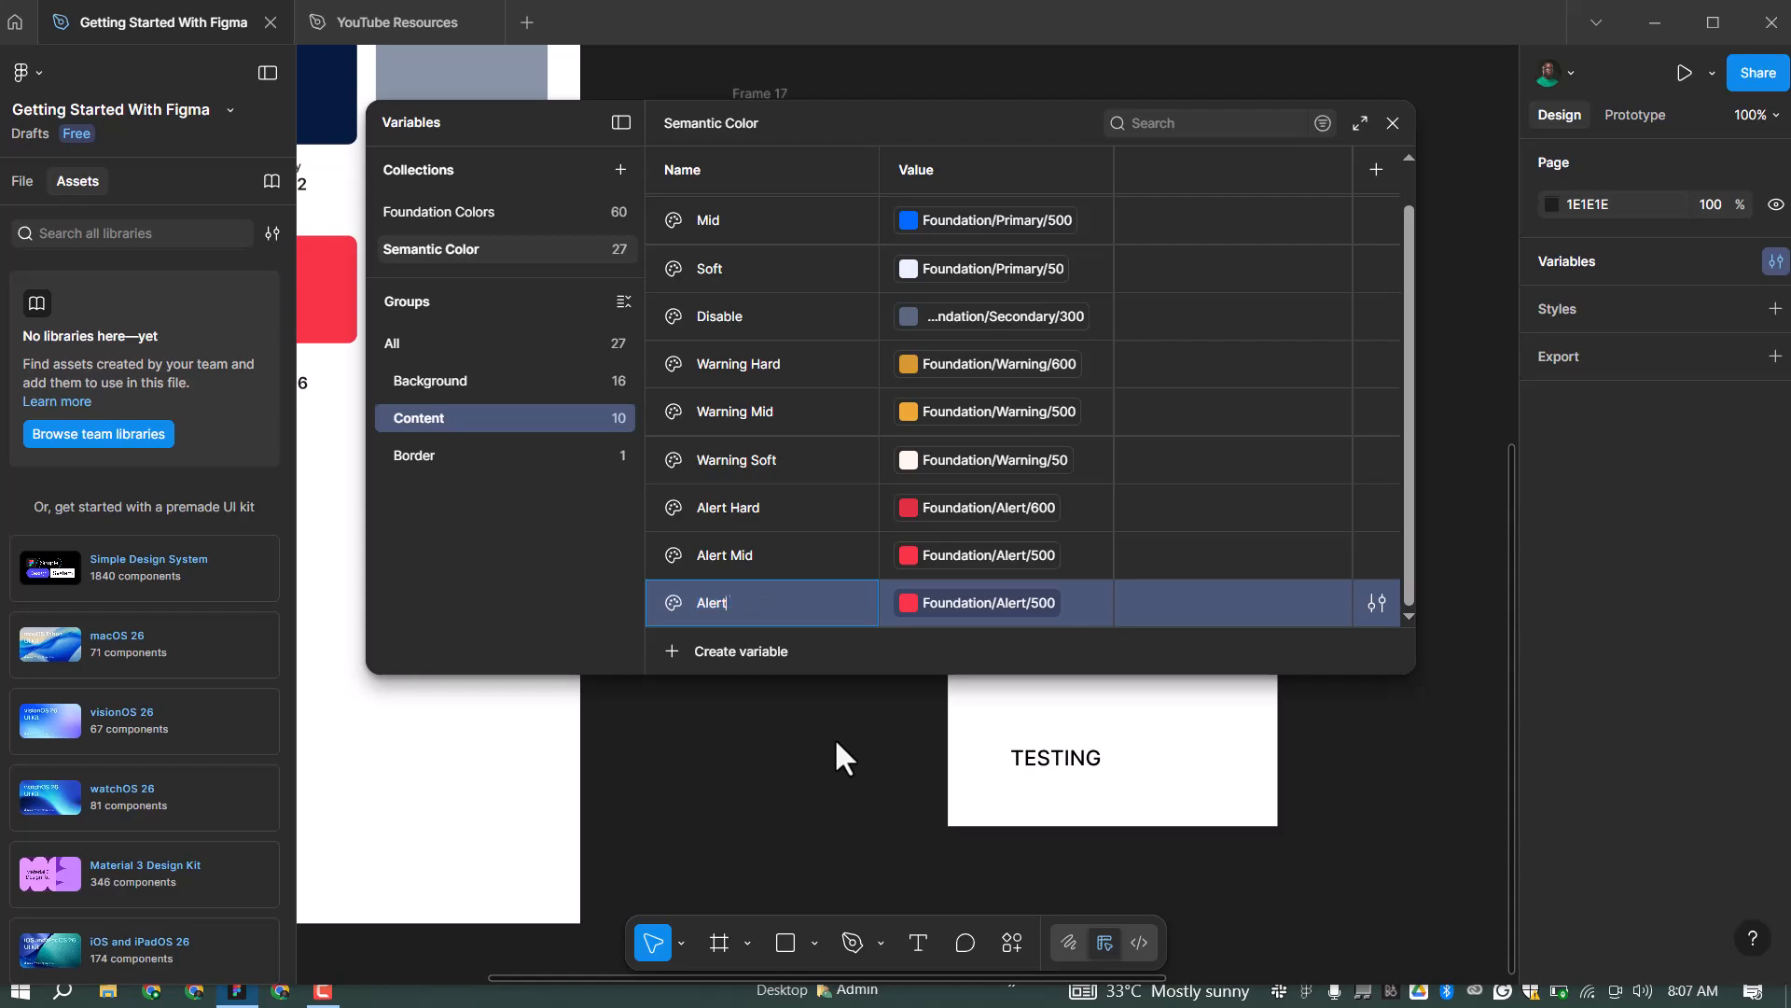
click(980, 602)
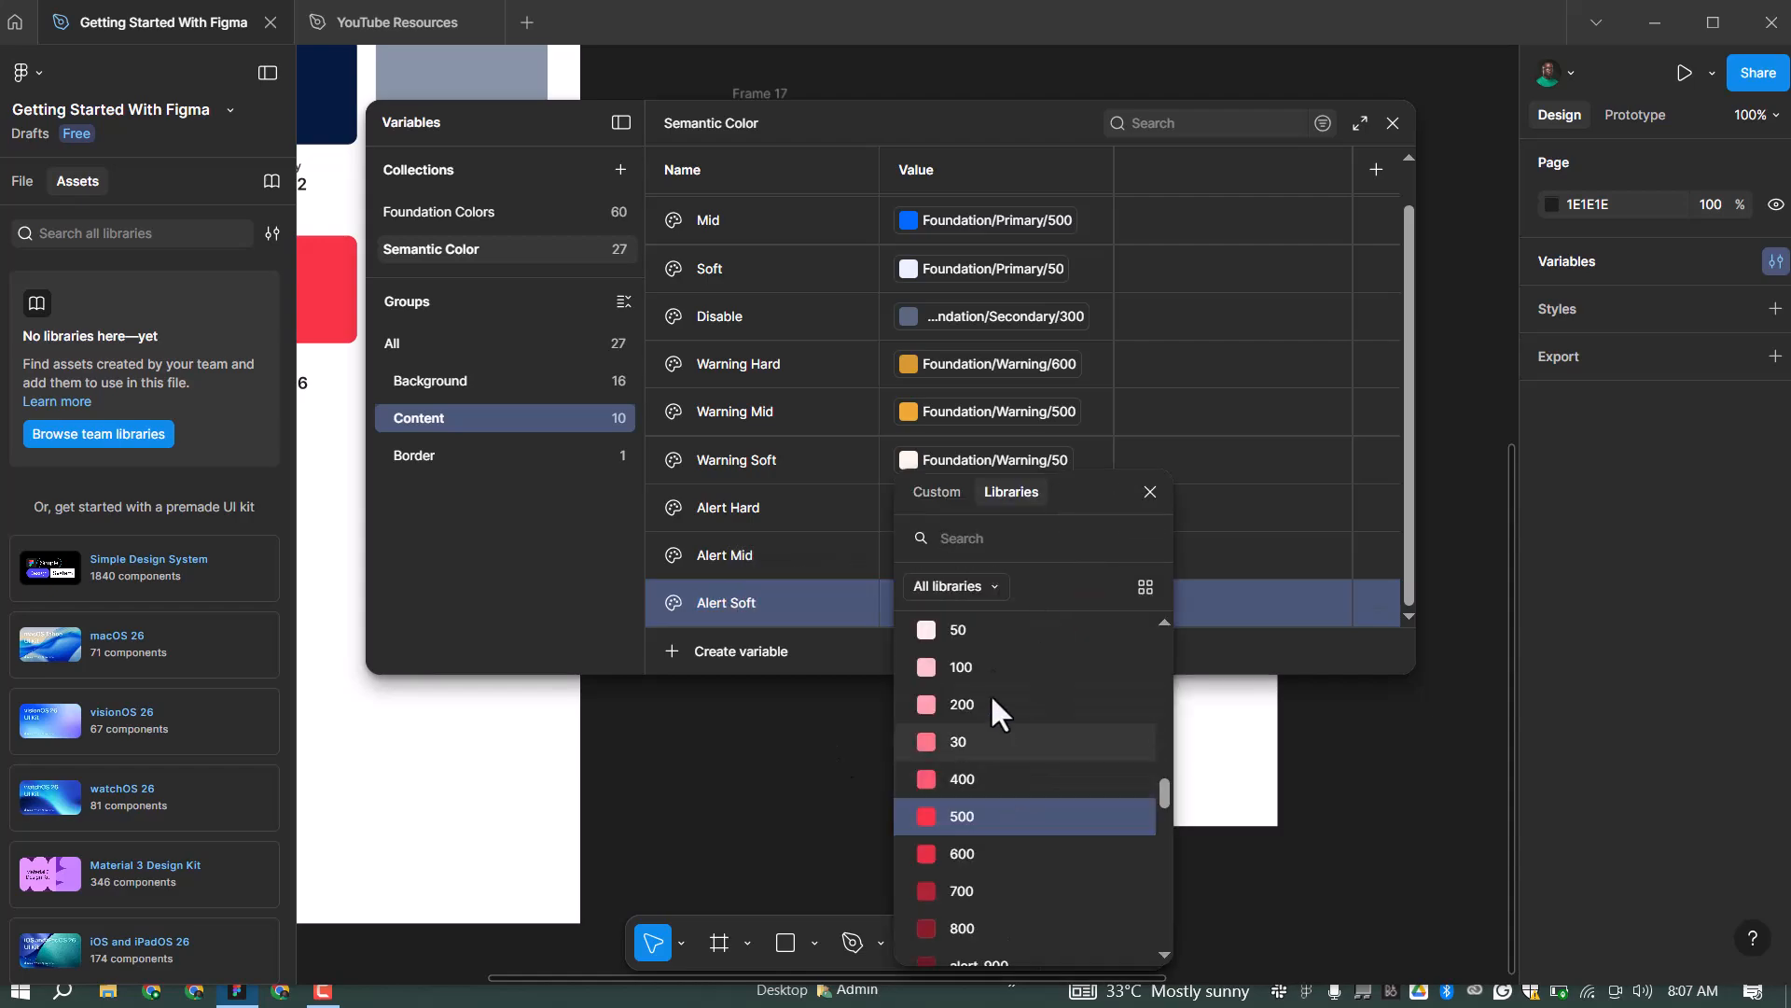
click(925, 627)
Duplicate the Content group's Alert Soft variable, rename the copy Sucess Hard, and link its value to Foundation/Success/600
right_click(762, 602)
click(822, 748)
text(Sucess Hard)
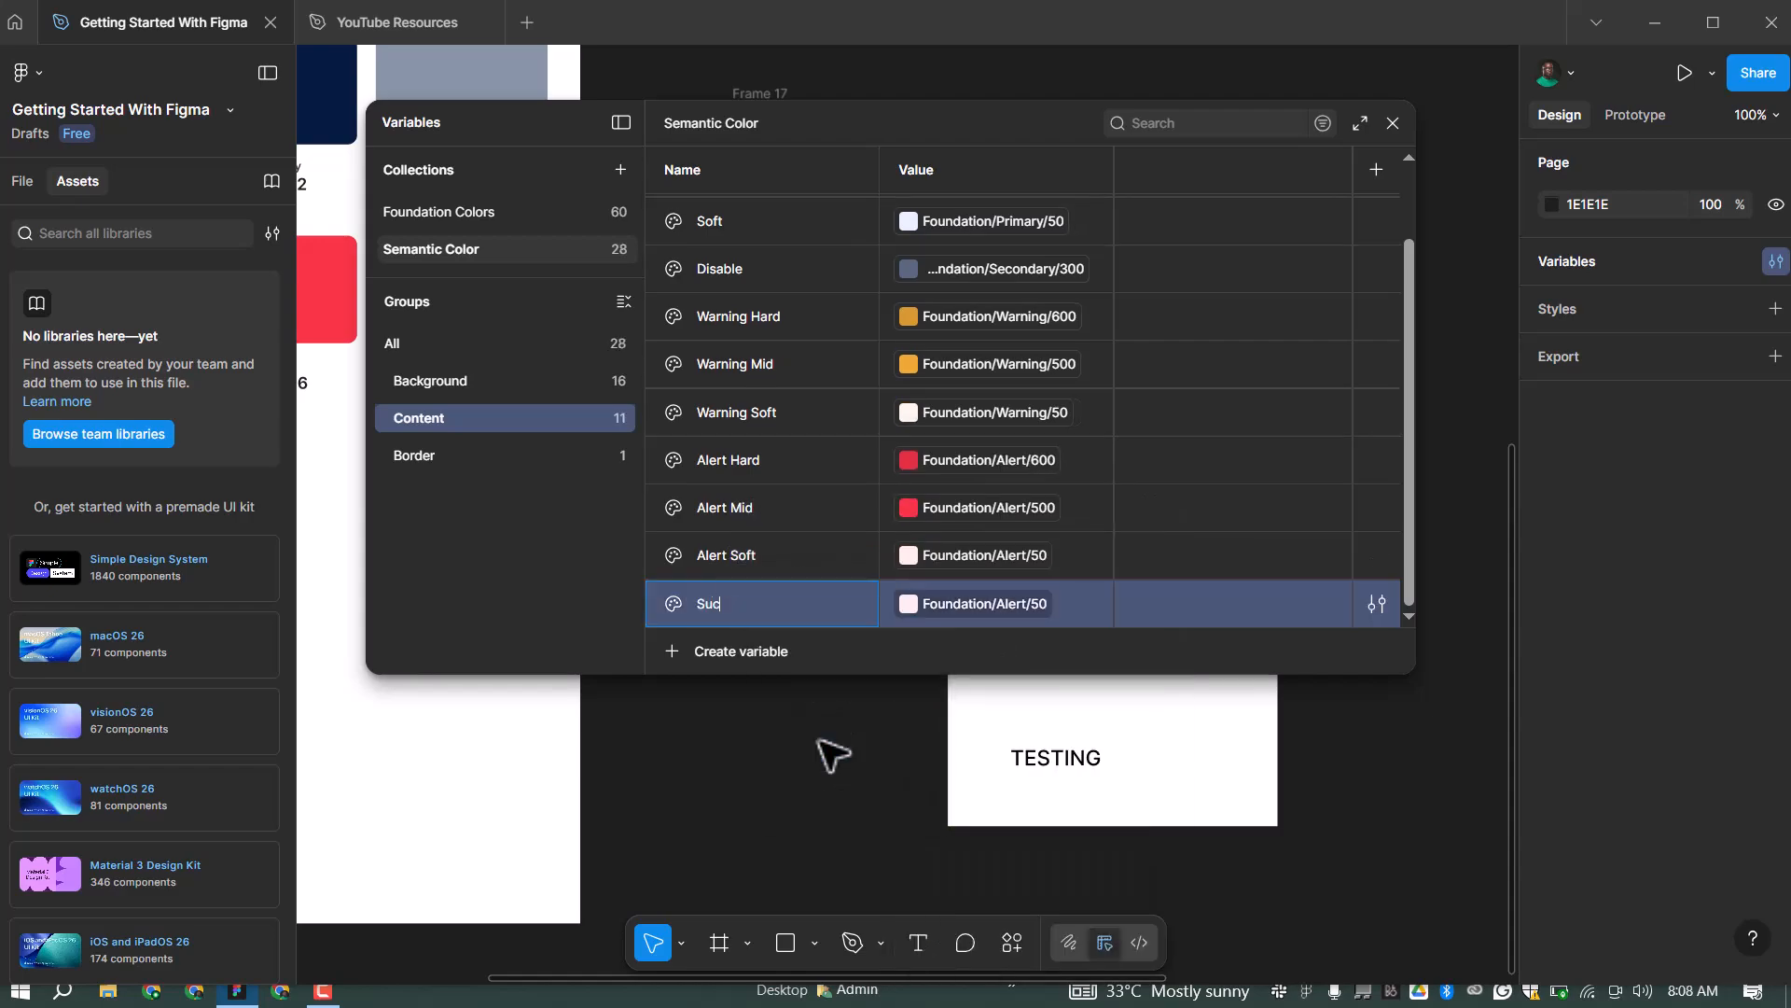
click(998, 606)
scroll(1000, 811, down, 3)
click(992, 863)
Duplicate the Content group's Sucess Hard variable, rename the copy Sucess Mid, and link its value to Foundation/Success/500
right_click(720, 601)
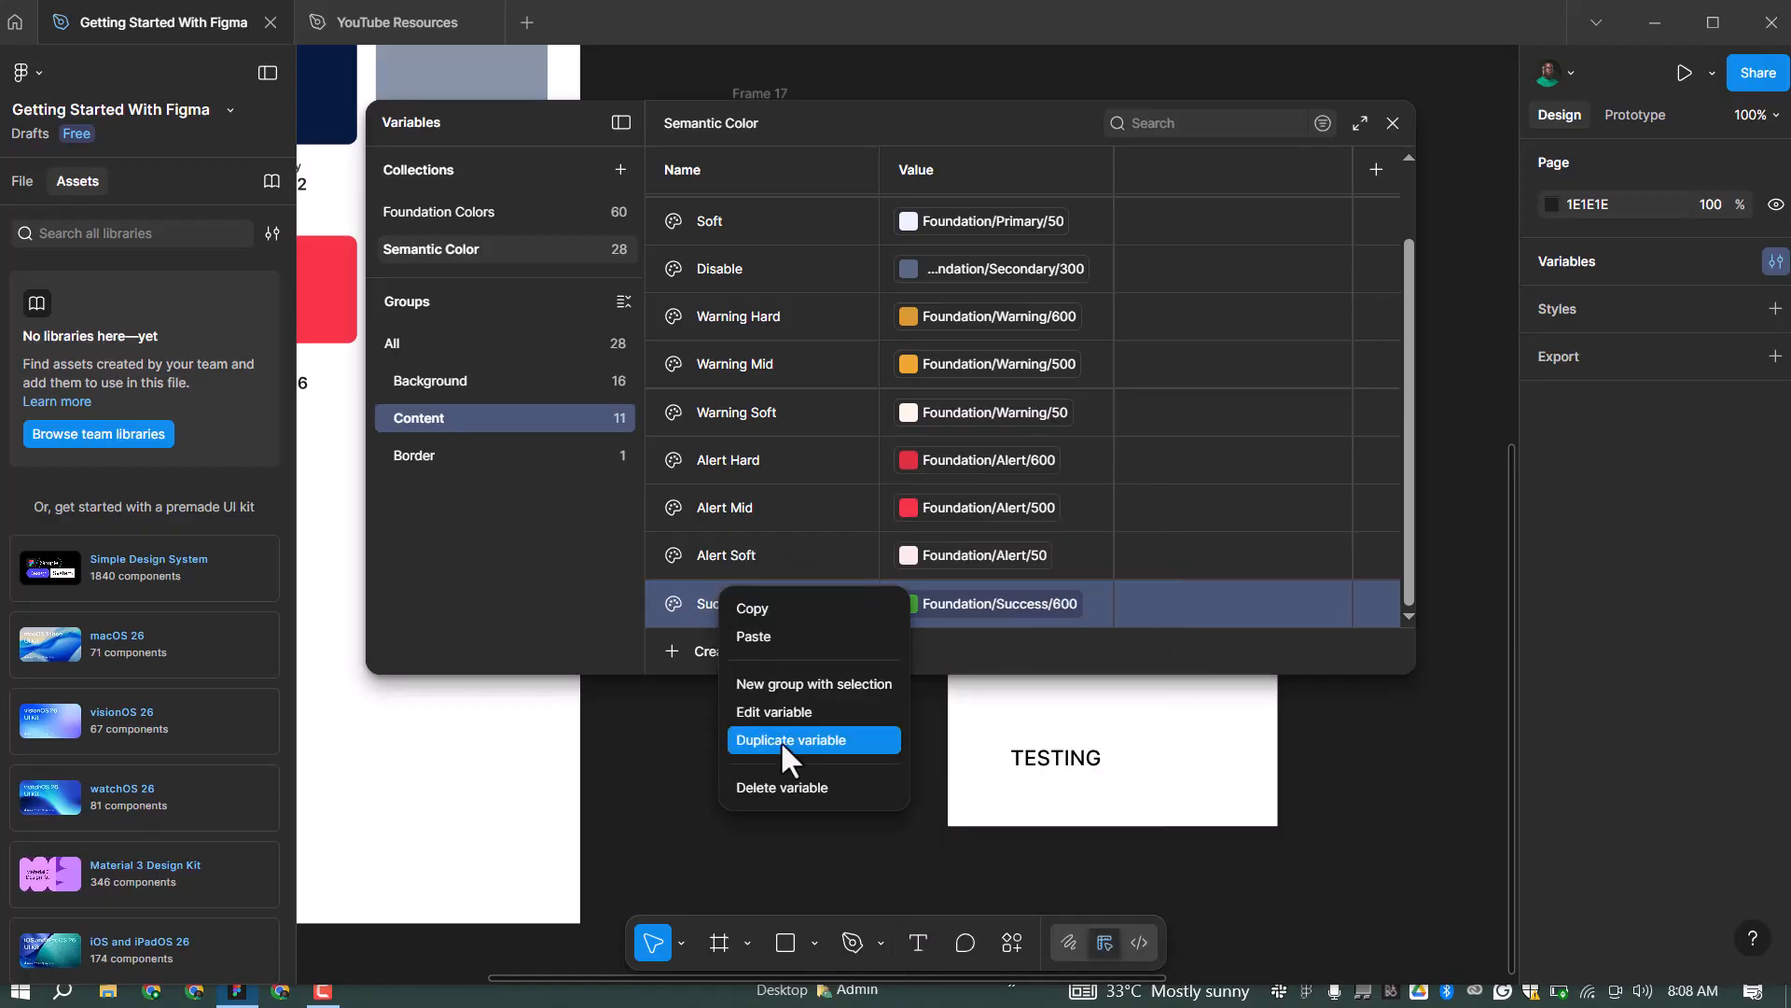
click(782, 744)
click(827, 613)
key(BackSpace)
key(BackSpace)
key(BackSpace)
key(BackSpace)
key(BackSpace)
key(BackSpace)
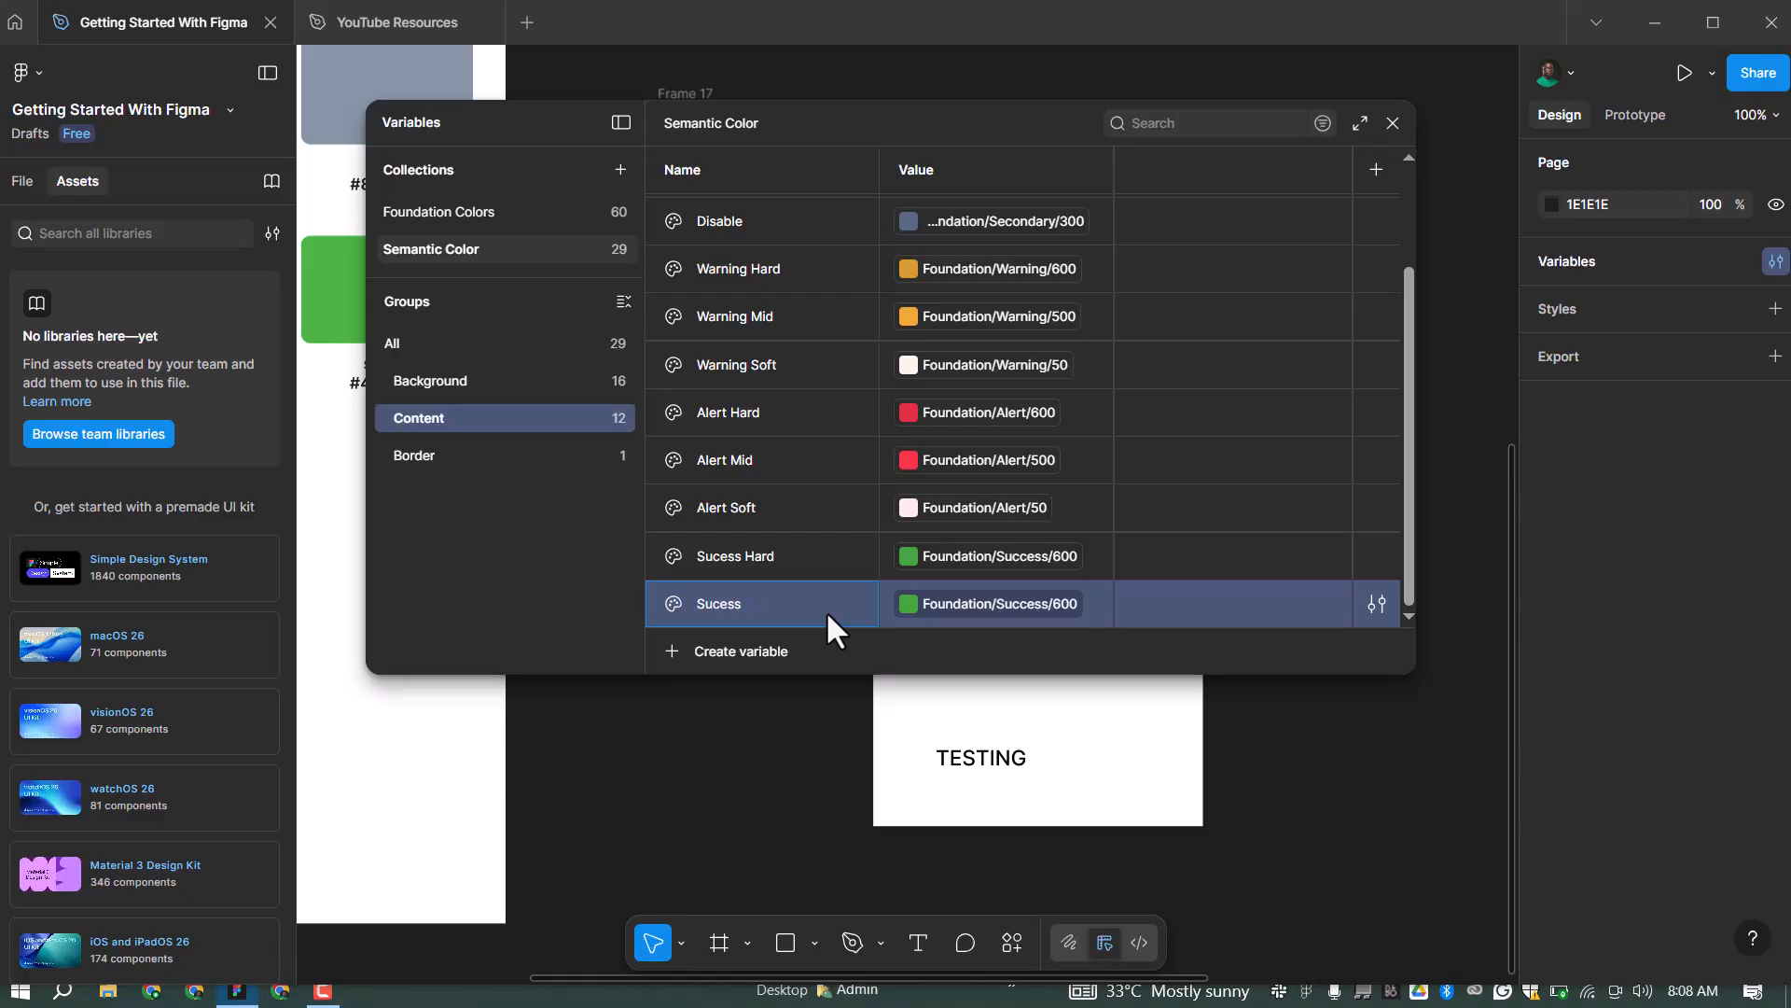
text(Mid)
click(959, 602)
scroll(992, 746, down, 1)
click(988, 782)
Duplicate the Content group's Sucess Mid variable and rename the copy Sucess Soft
right_click(761, 599)
click(832, 748)
key(BackSpace)
key(BackSpace)
key(BackSpace)
key(BackSpace)
key(BackSpace)
text(Soft)
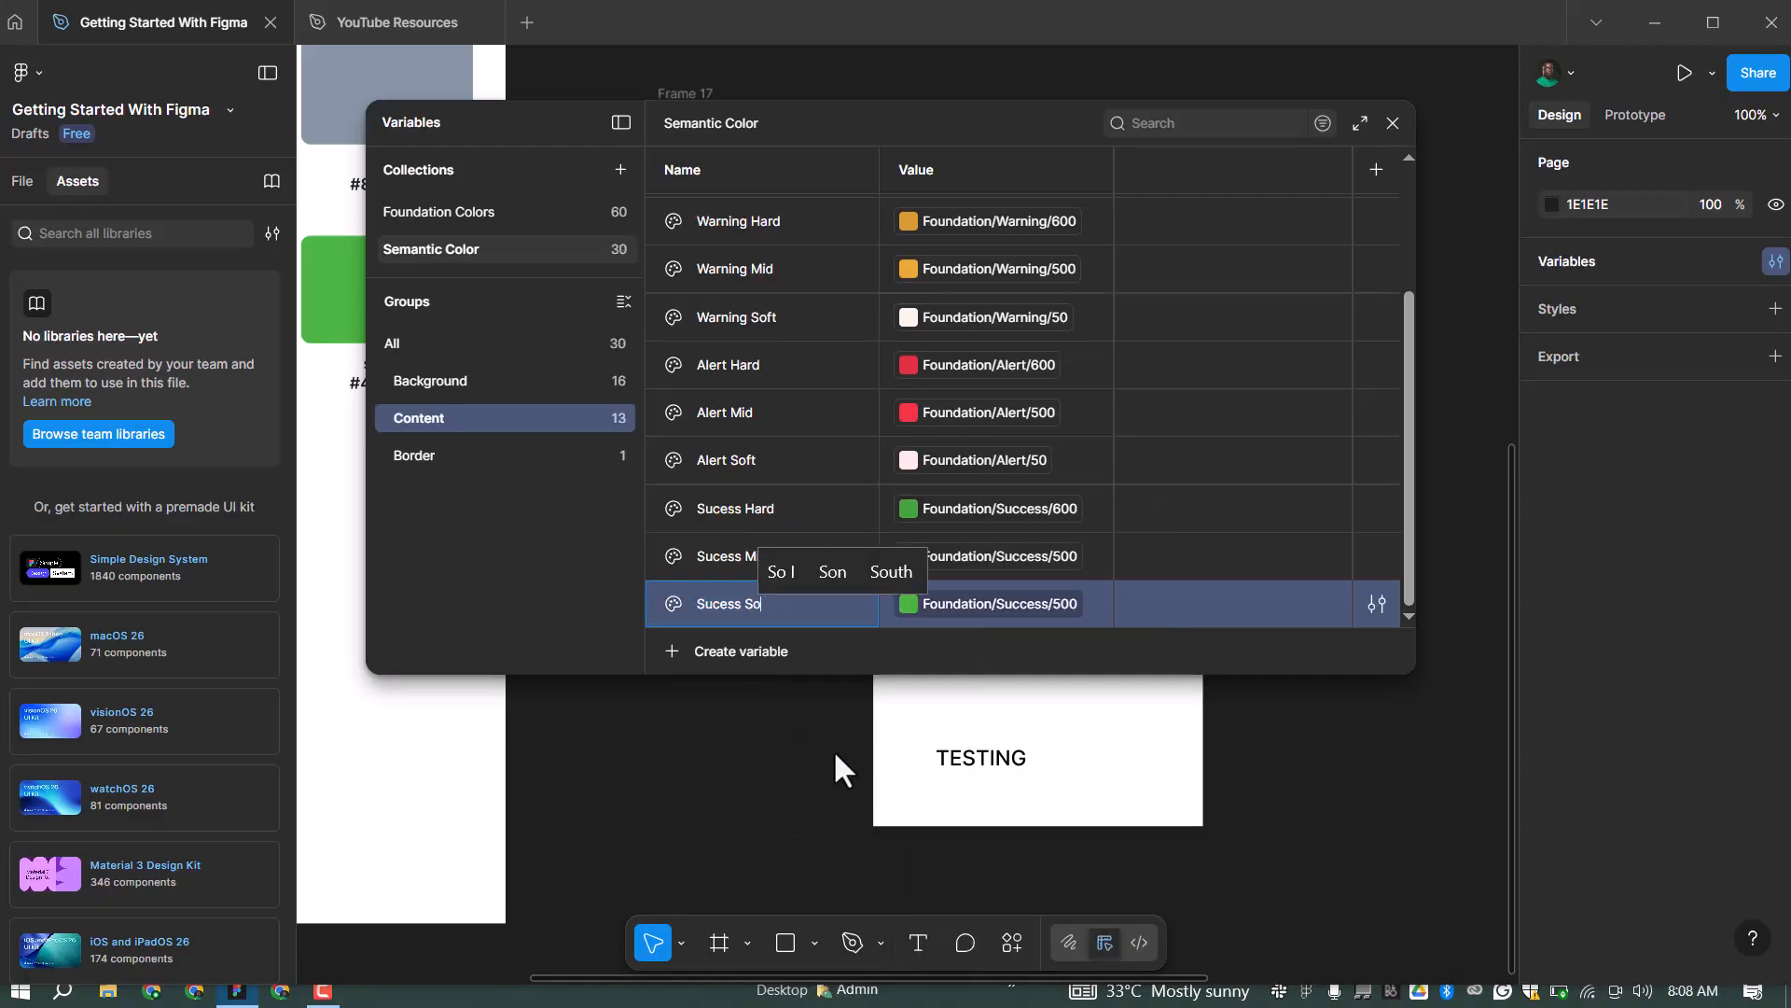
Add the prefix Primary to the names of the Content group's Hard, Mid and Soft variables
click(541, 455)
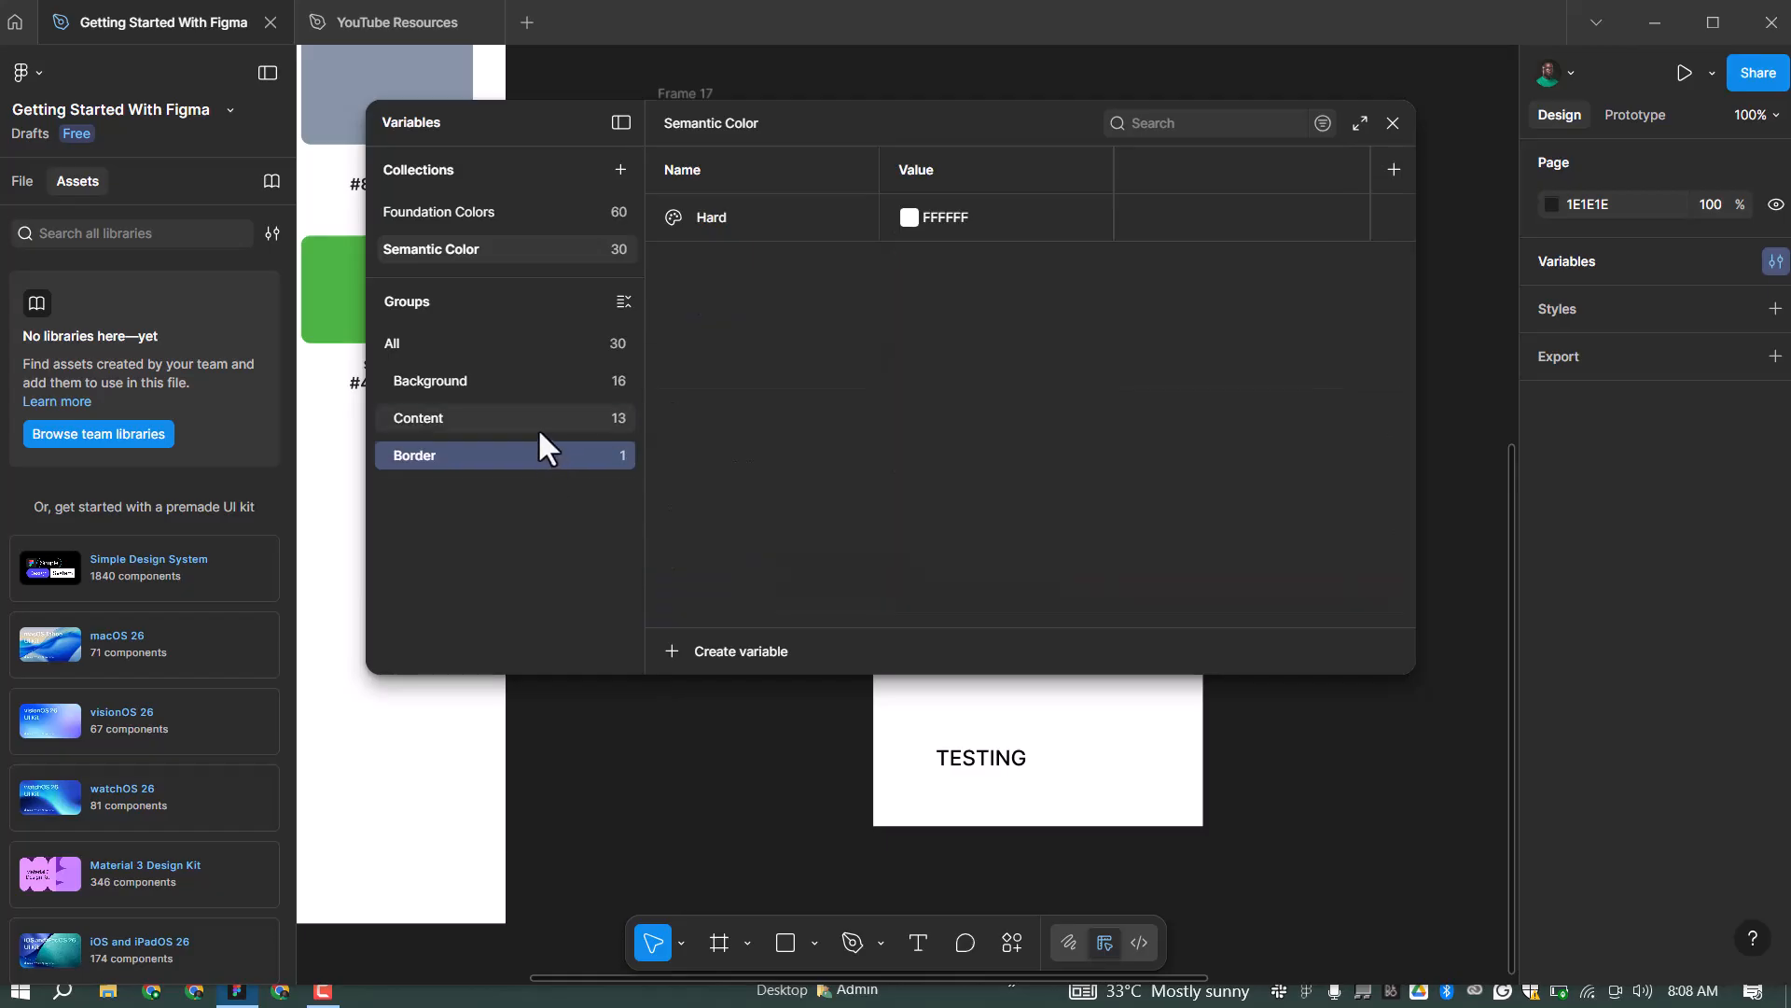
click(541, 419)
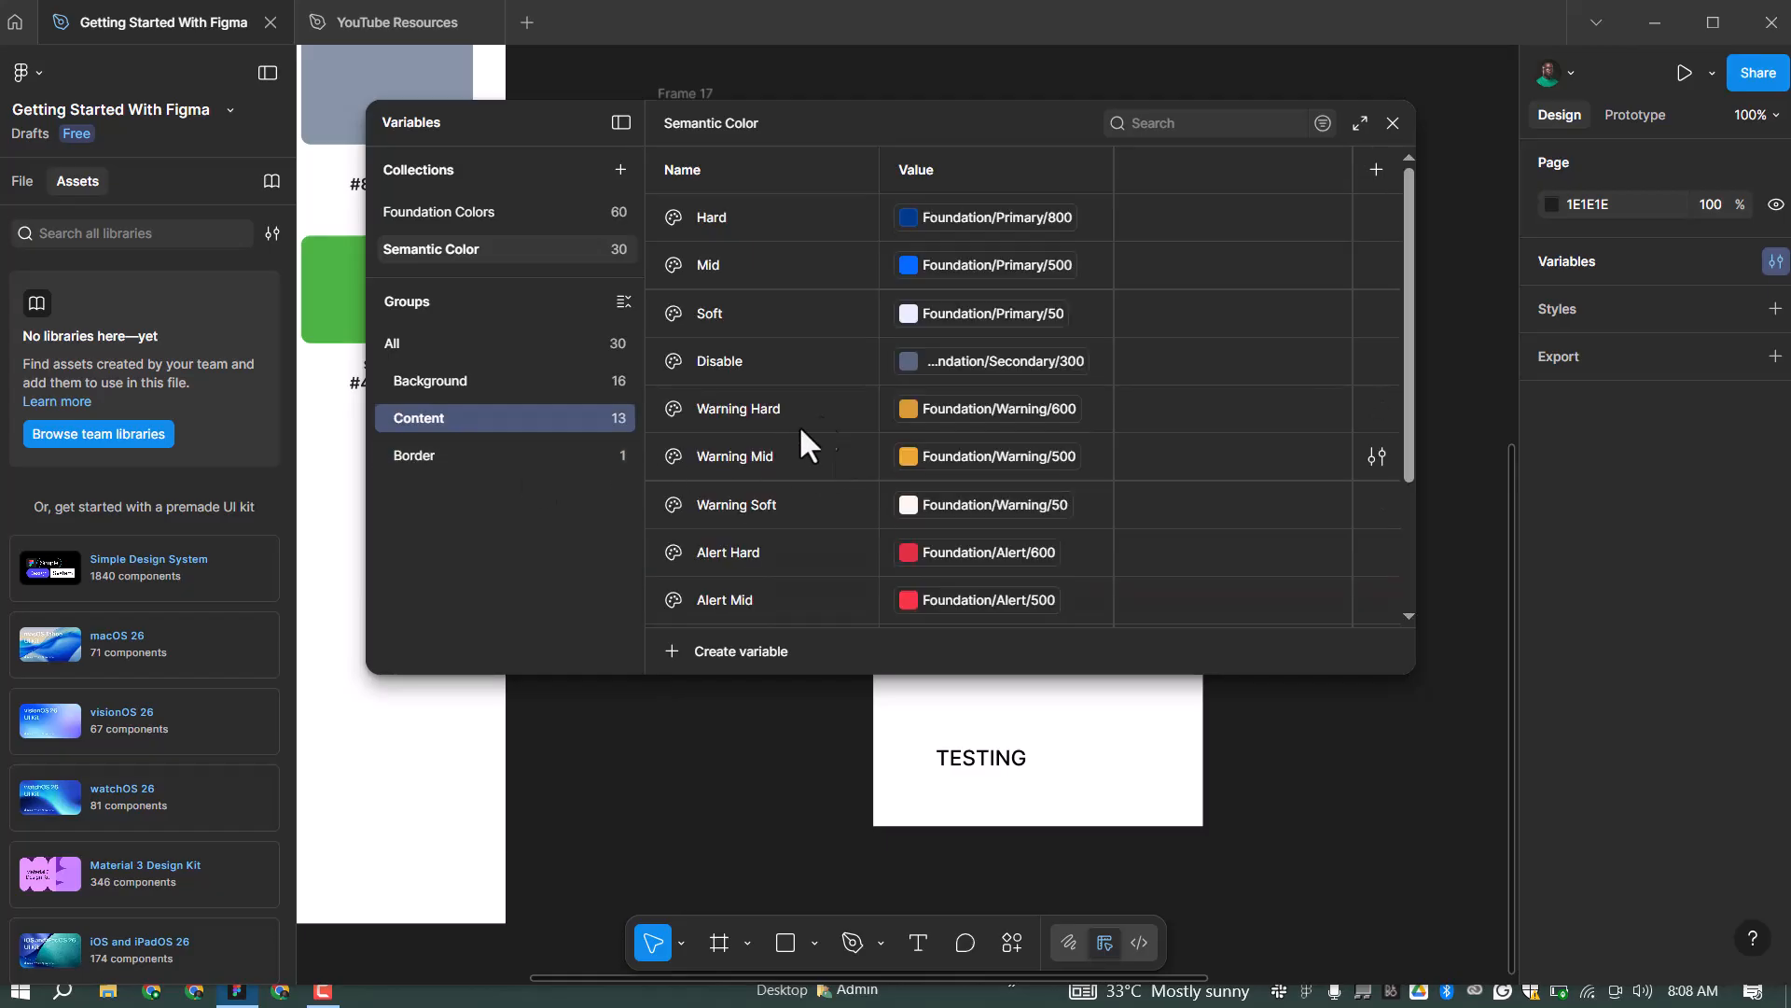
double_click(707, 218)
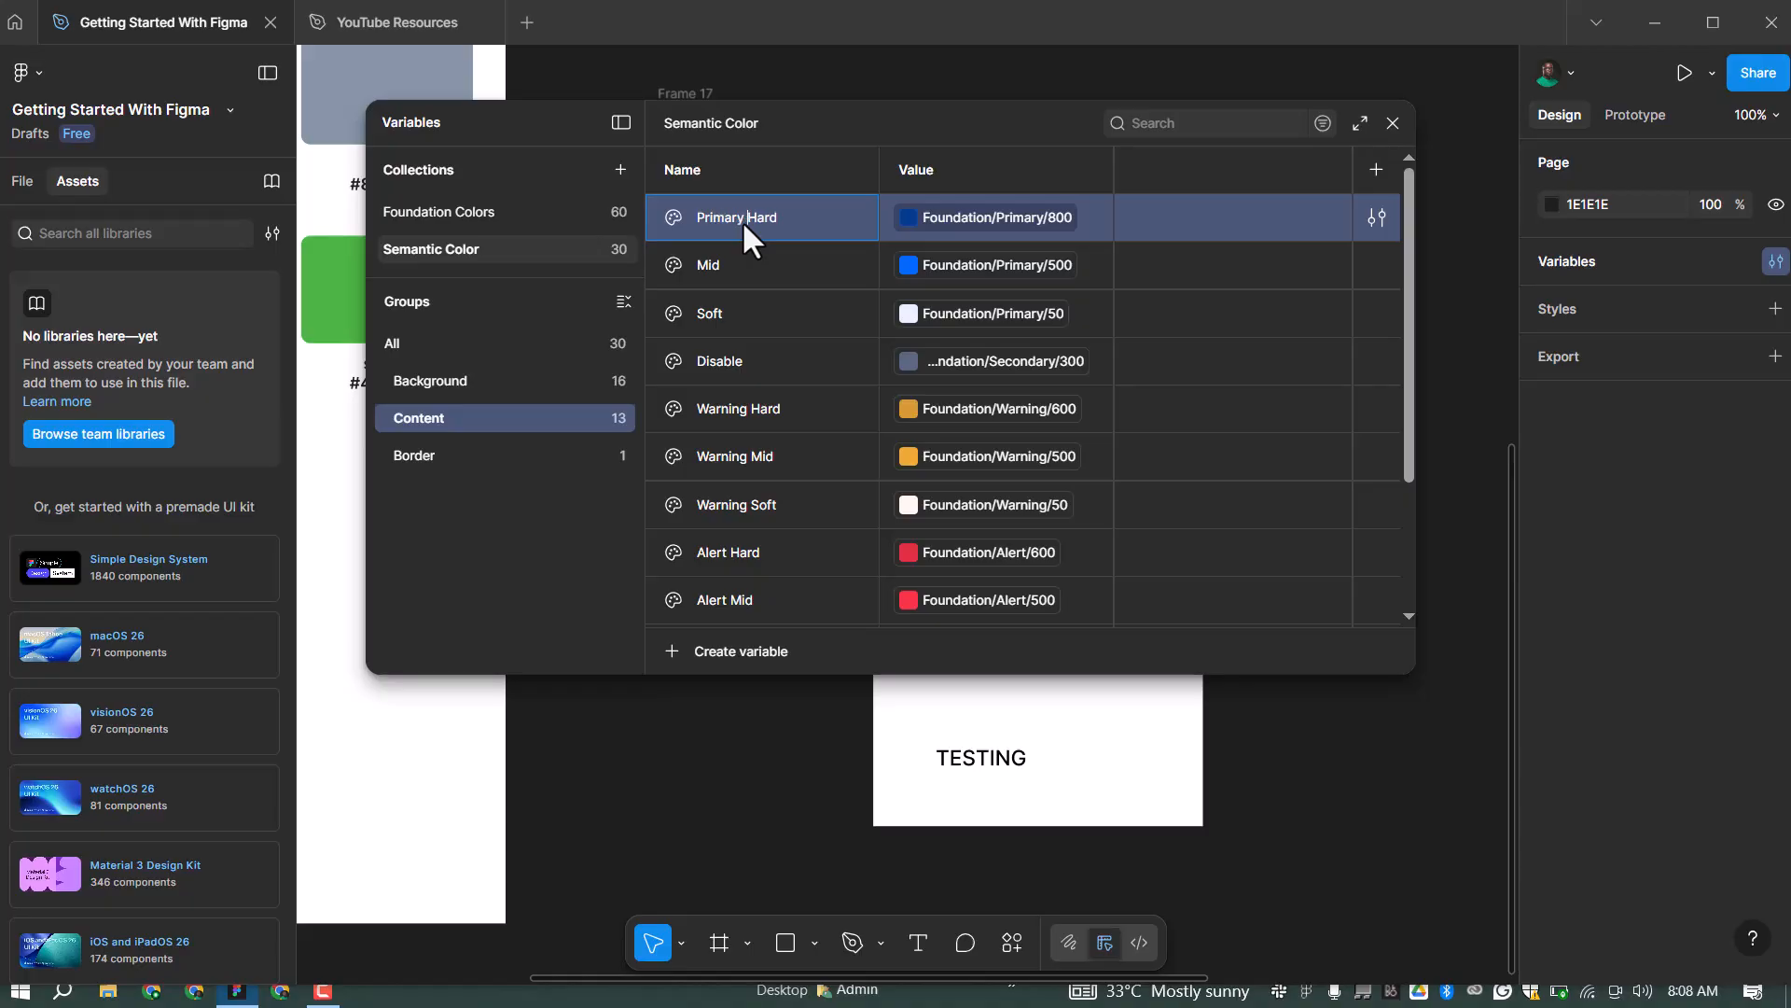
click(737, 254)
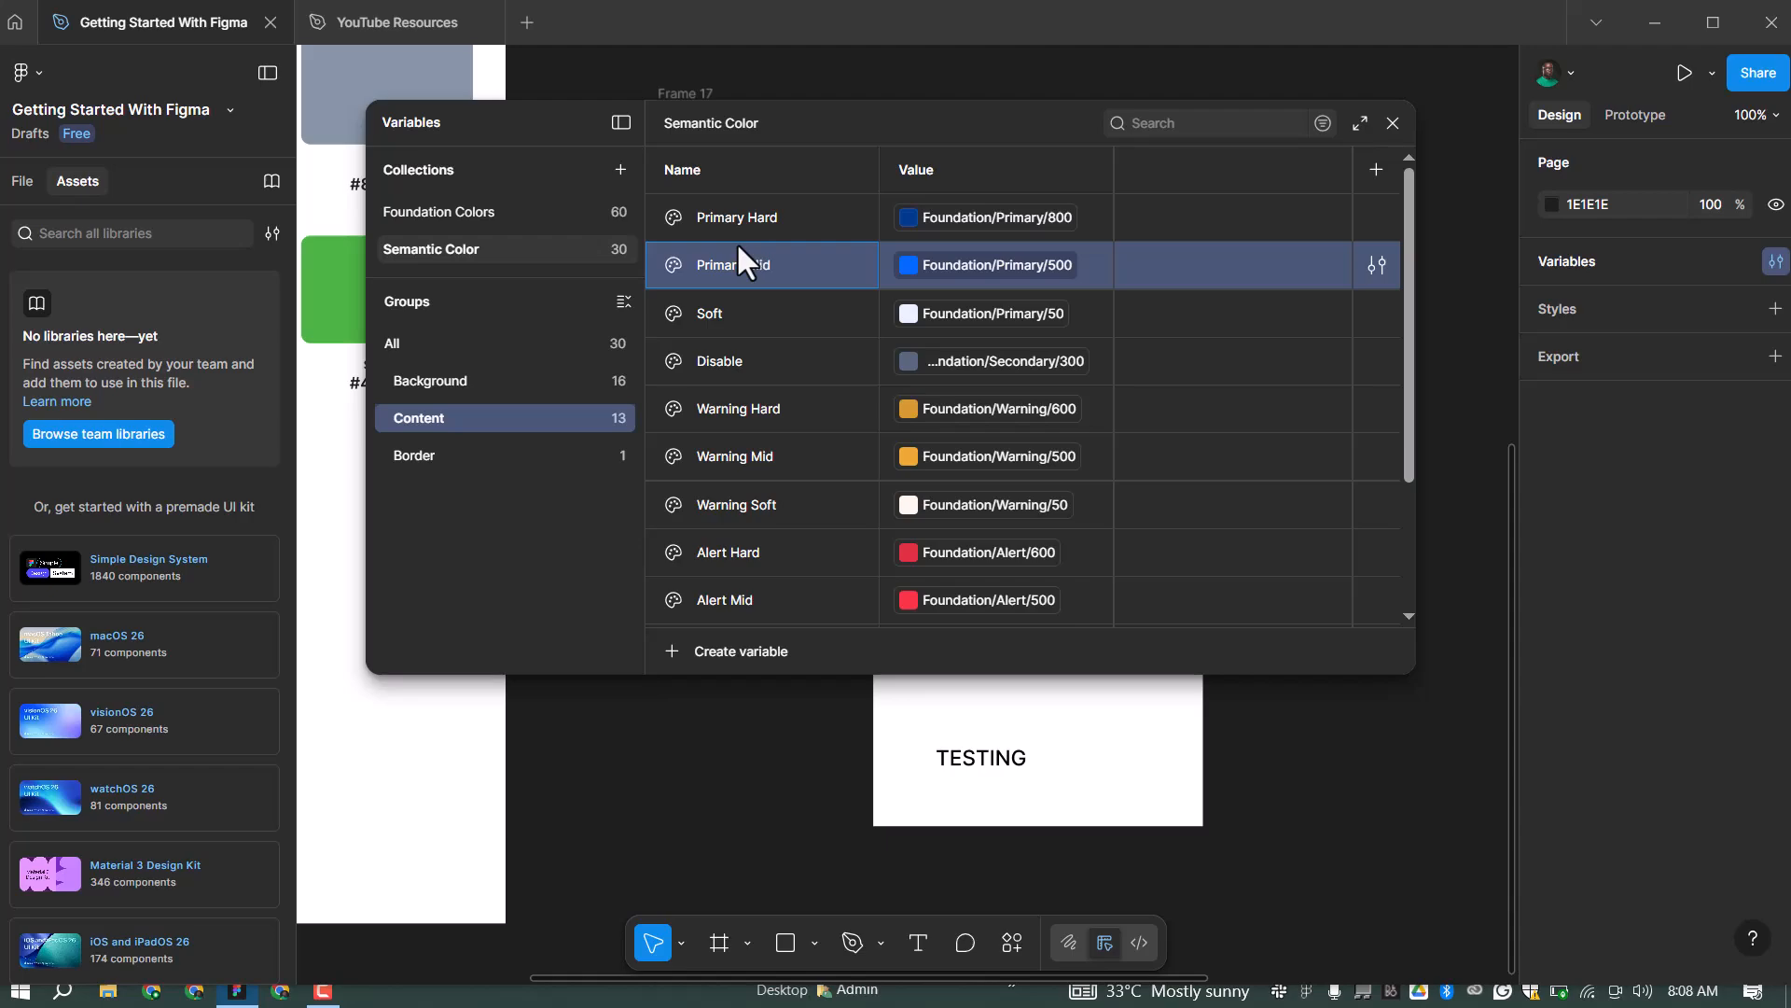
double_click(751, 294)
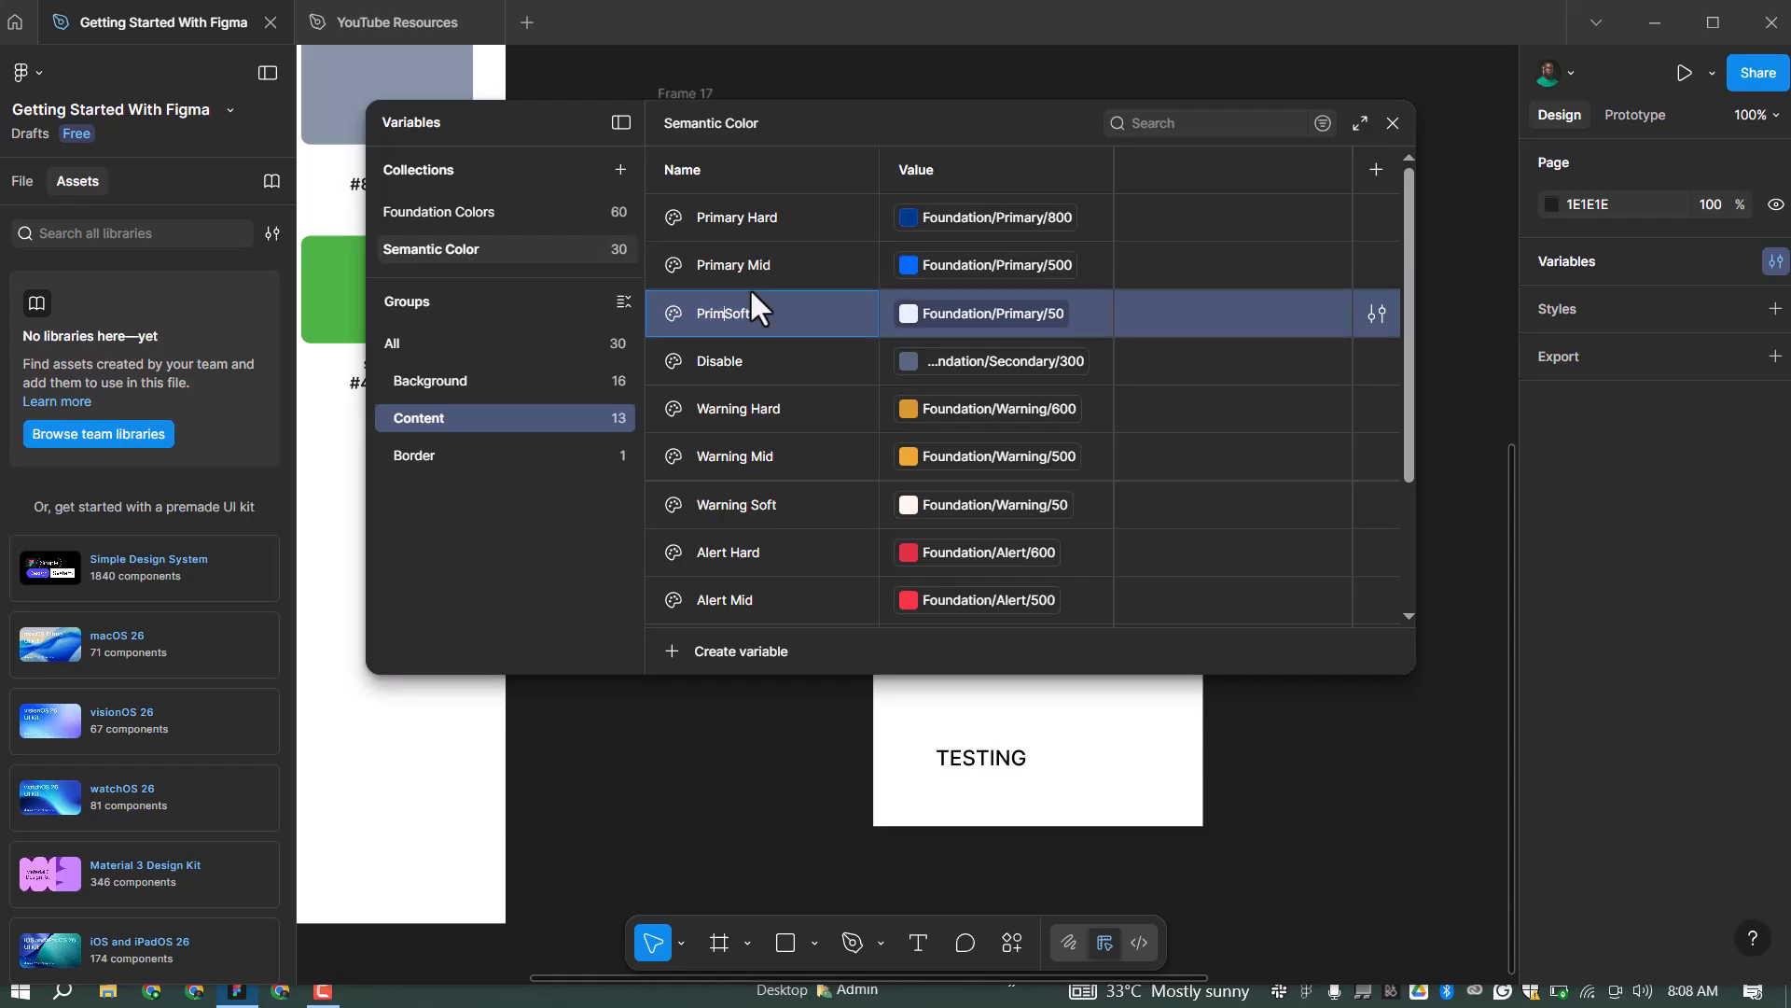
Link the Border group's Hard variable to Foundation/Primary/500 and rename it Primary Hard
click(439, 456)
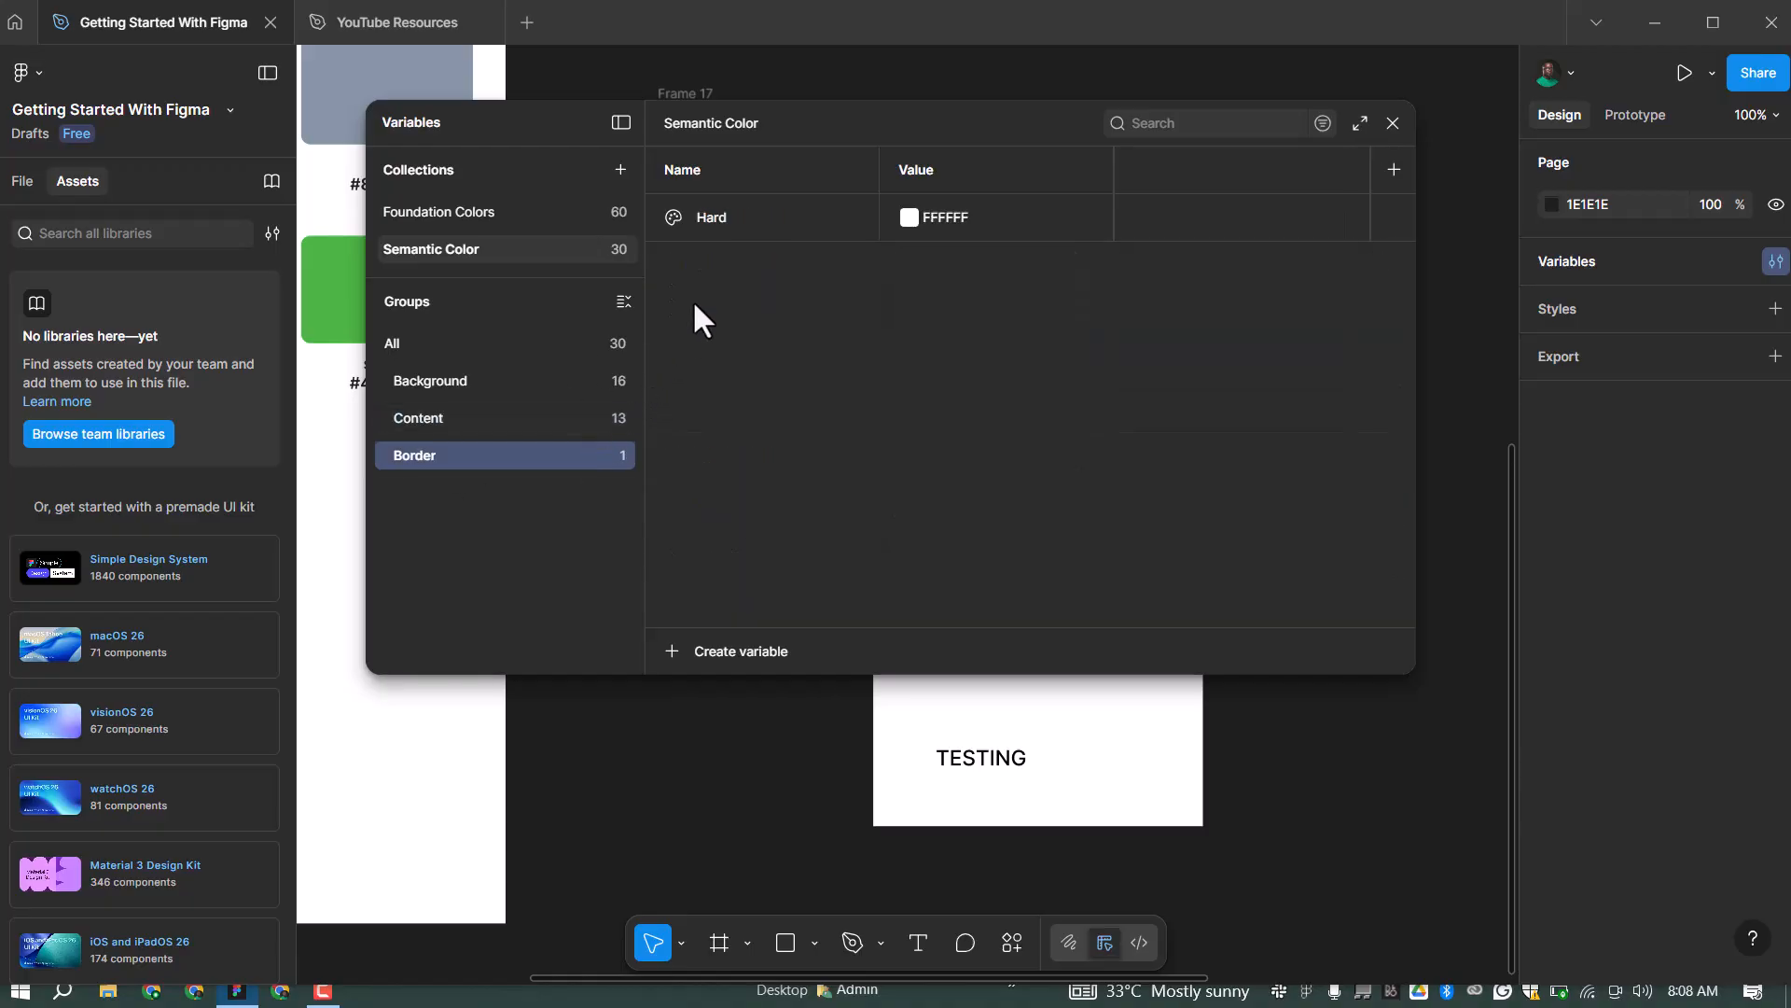
click(909, 218)
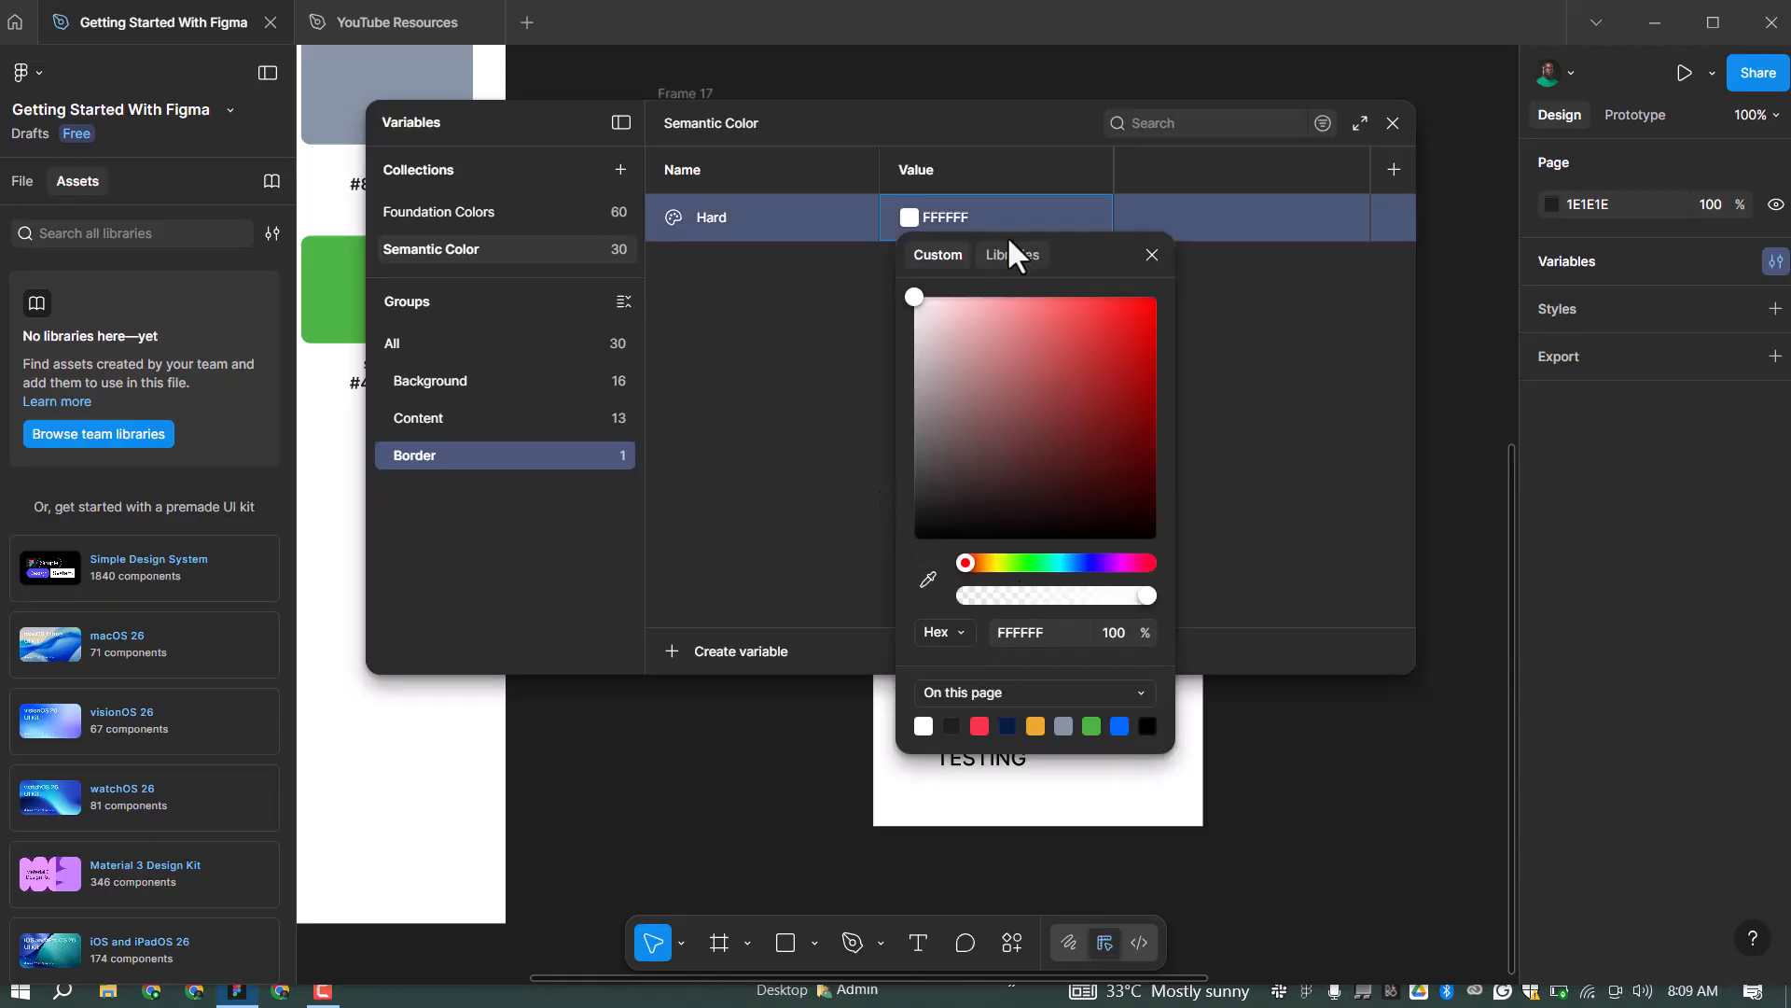
click(1015, 266)
click(972, 663)
double_click(737, 217)
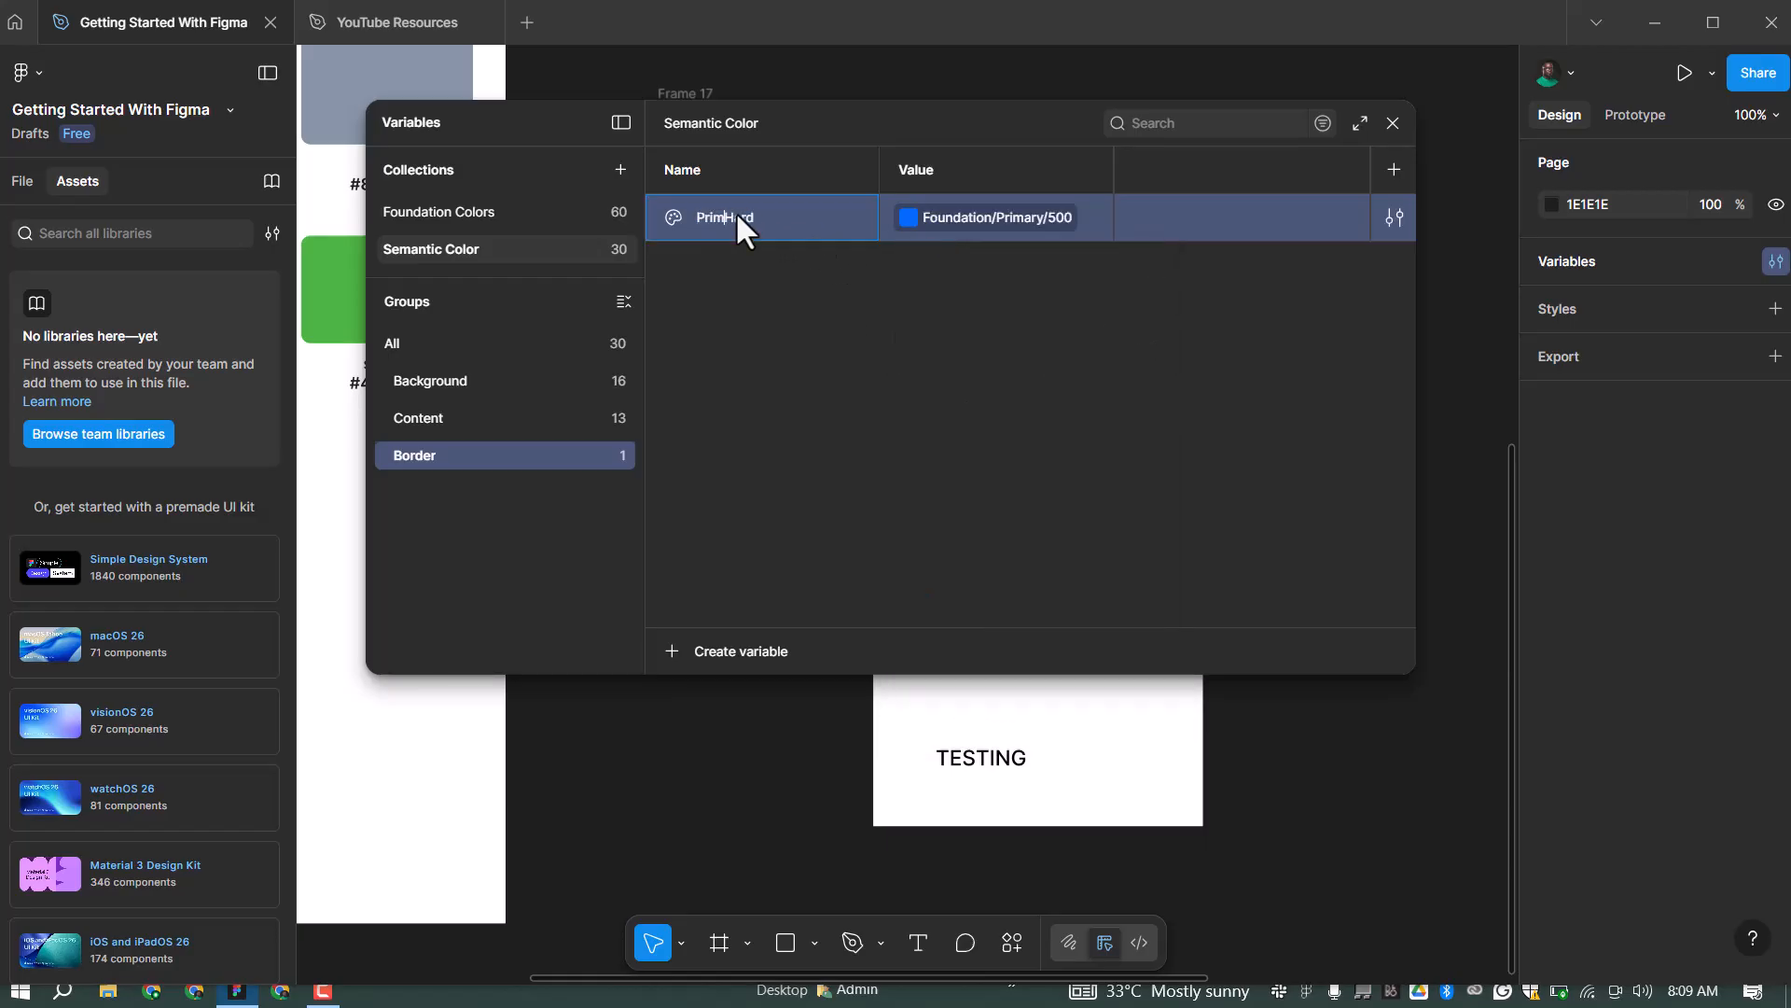
click(824, 267)
Duplicate the Border group's Primary Hard variable, rename the copy Secondary Hard, and link its value to Foundation/Secondary/500
click(808, 227)
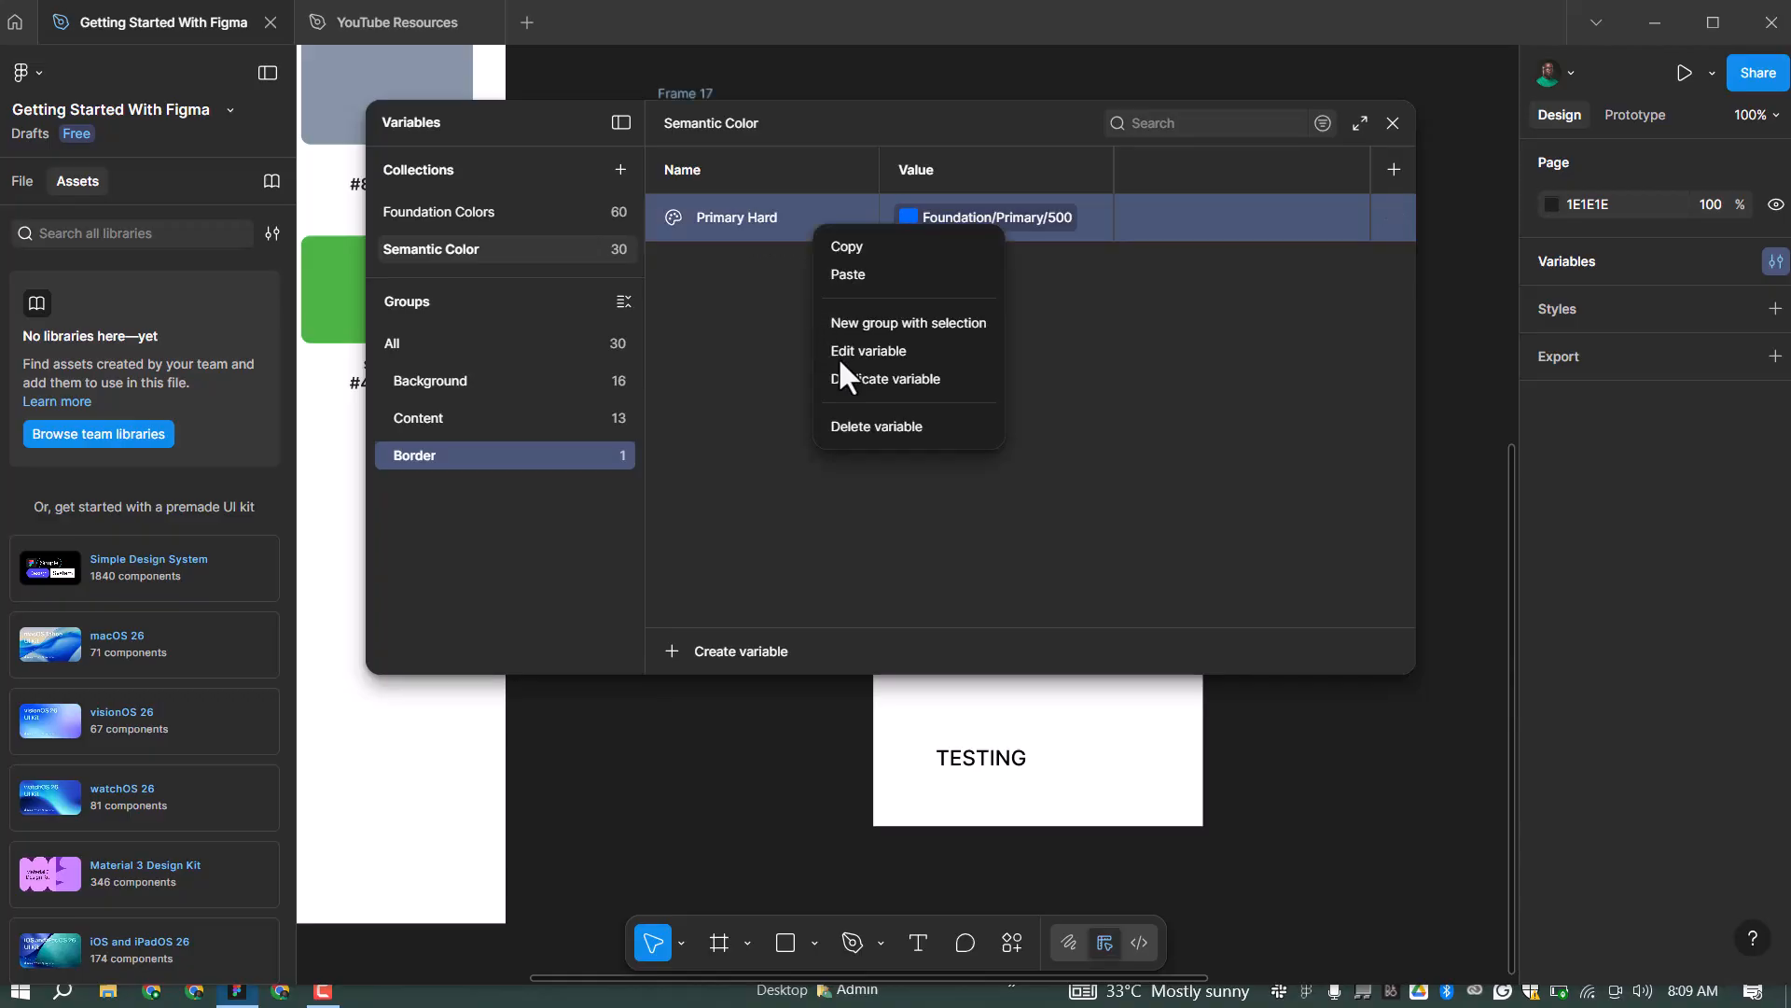
click(859, 373)
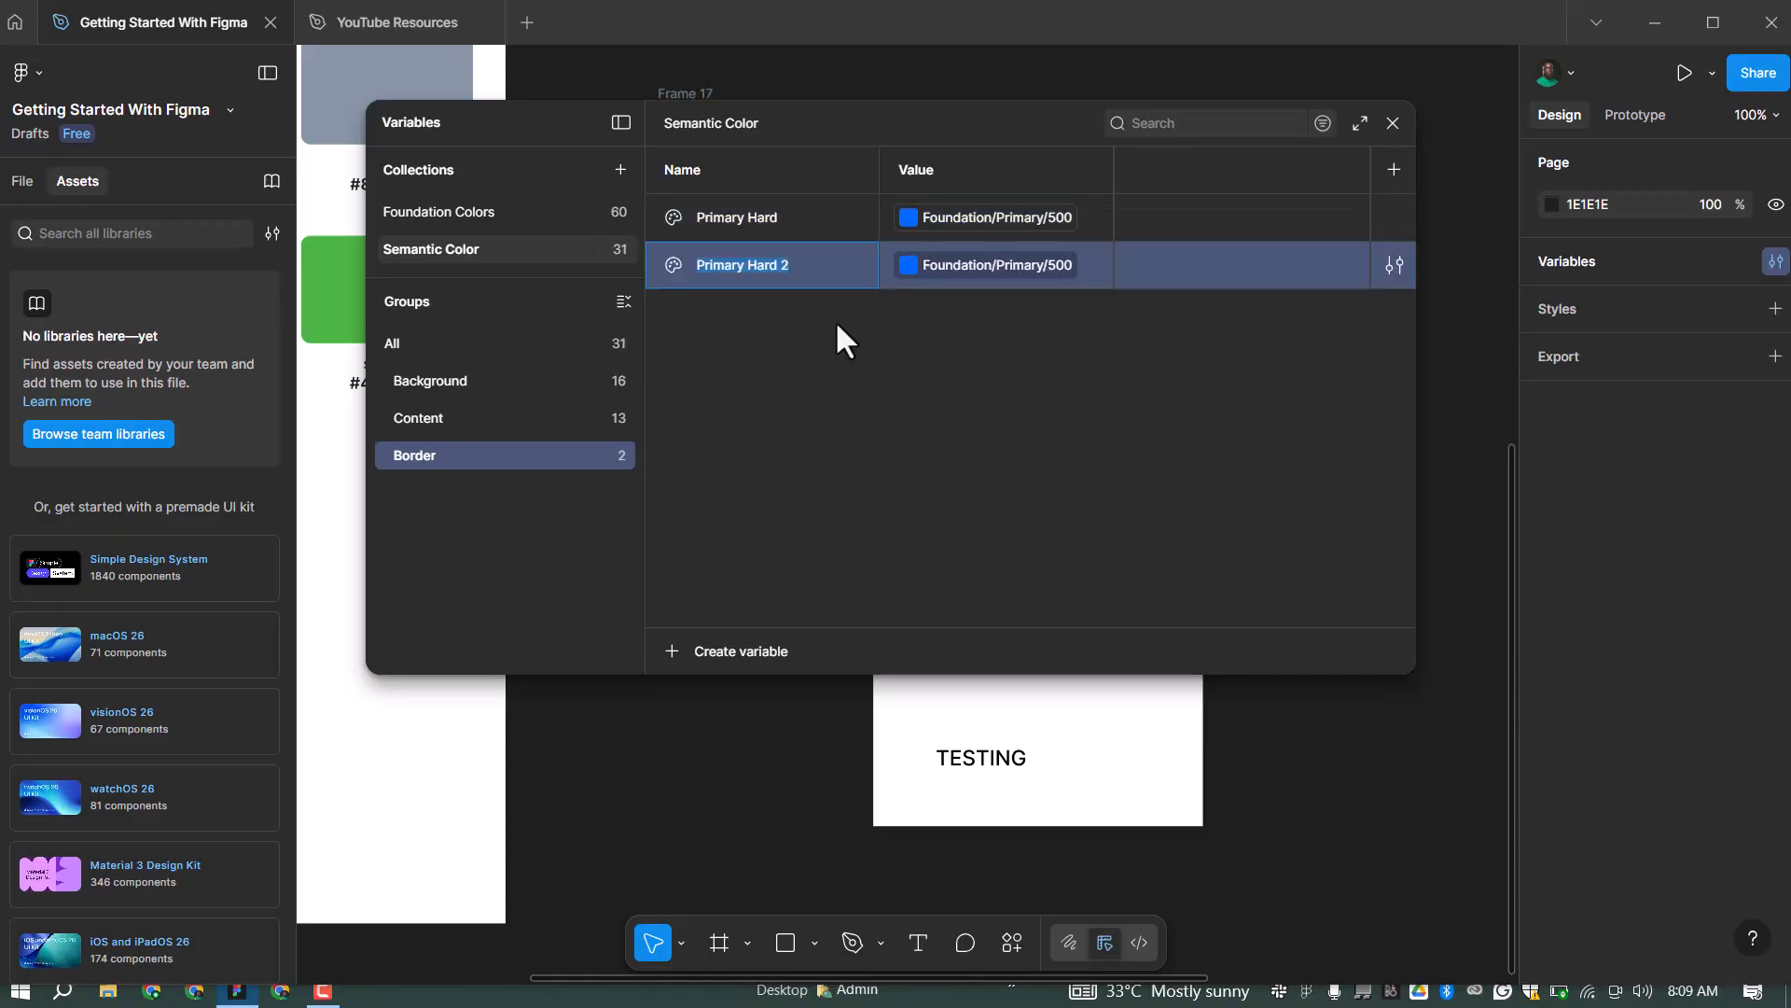
text(Se)
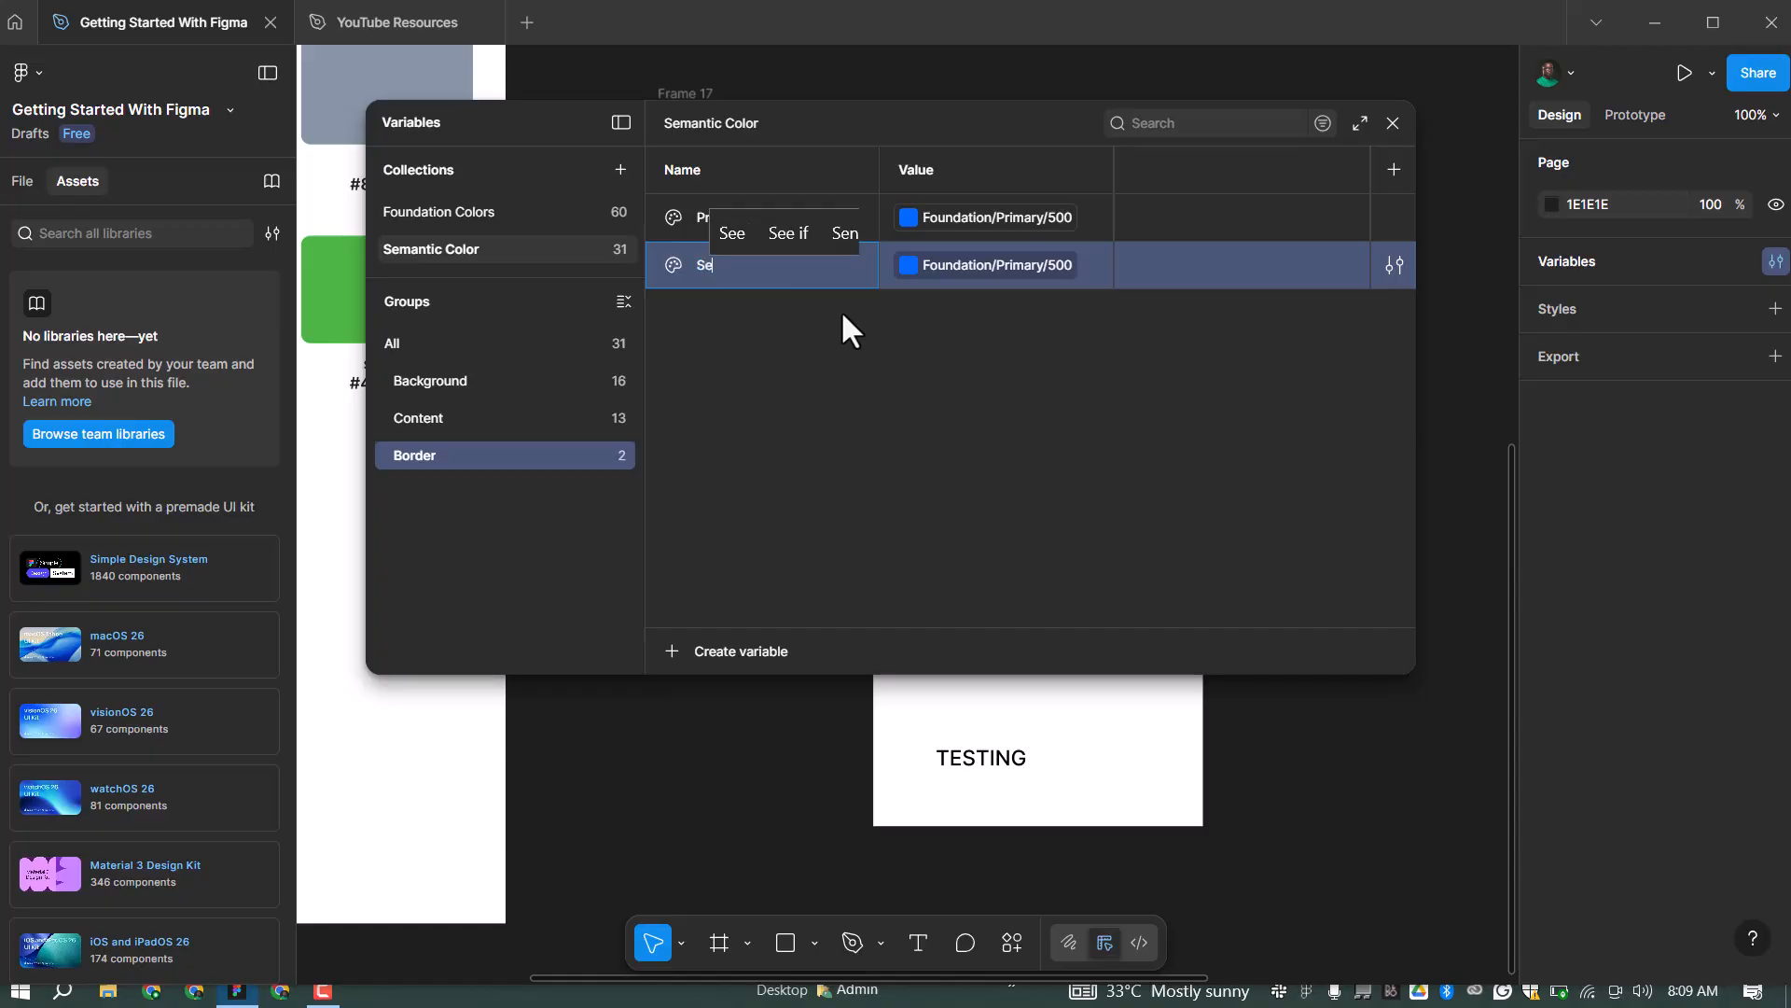
text(condary Hard)
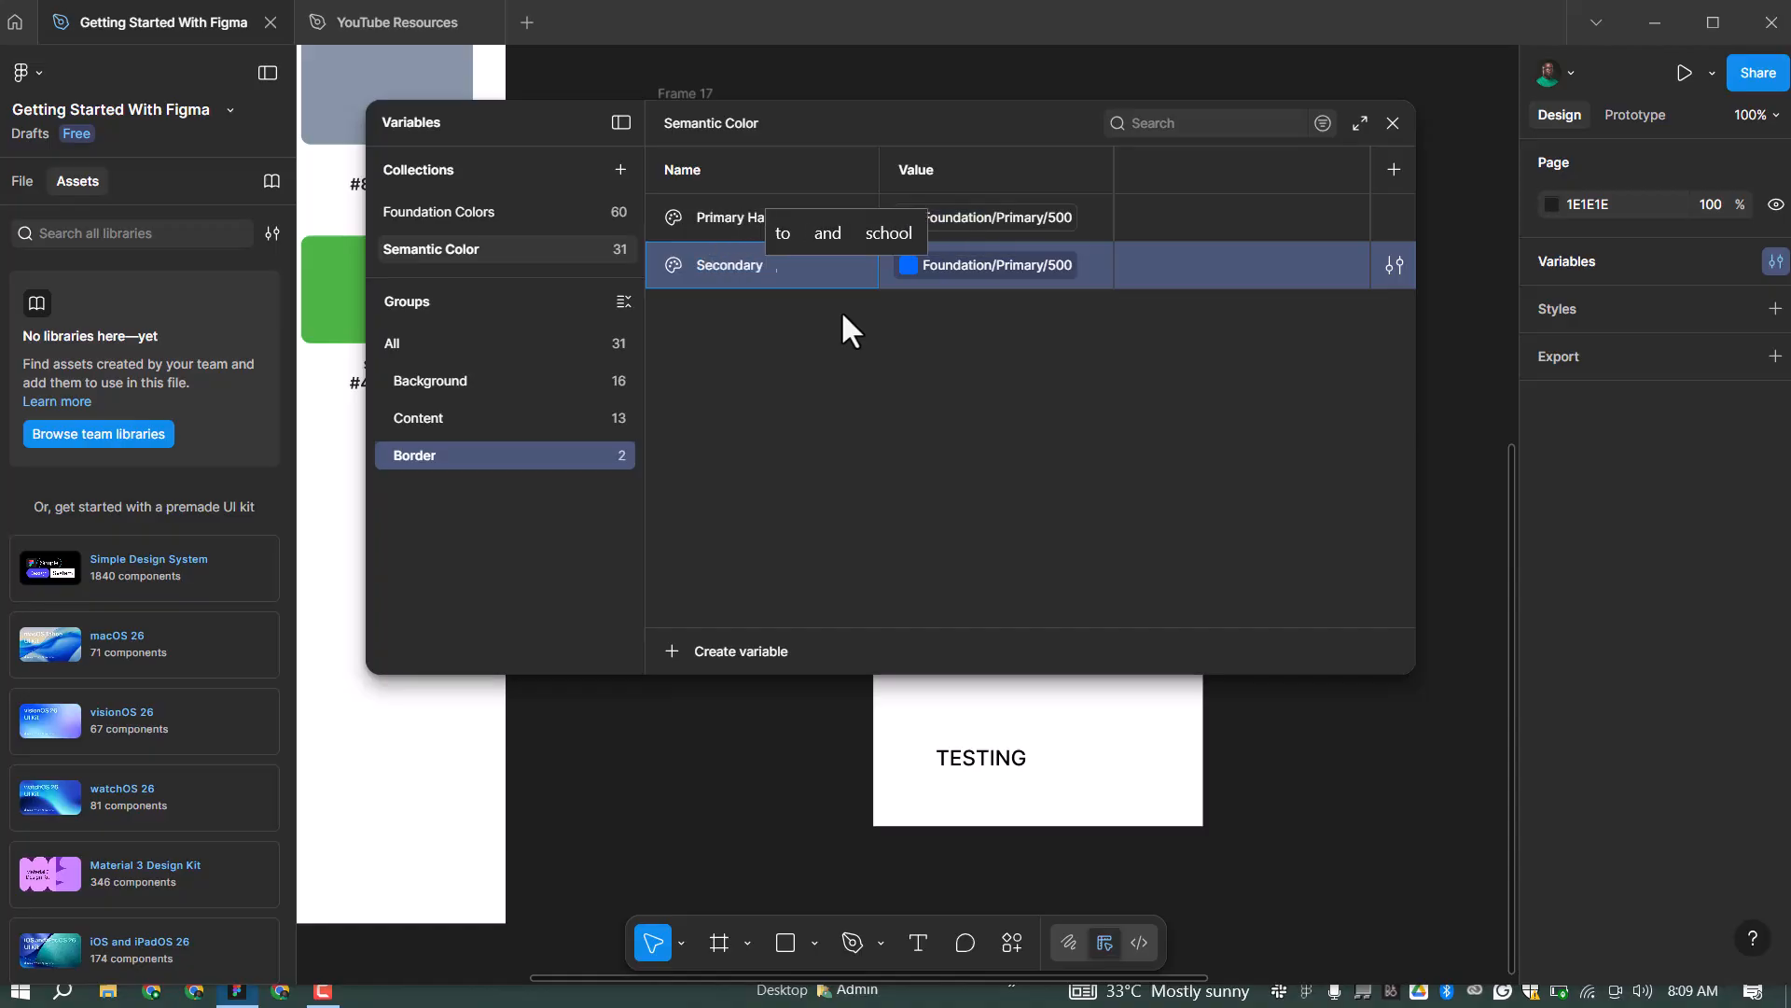
click(1003, 269)
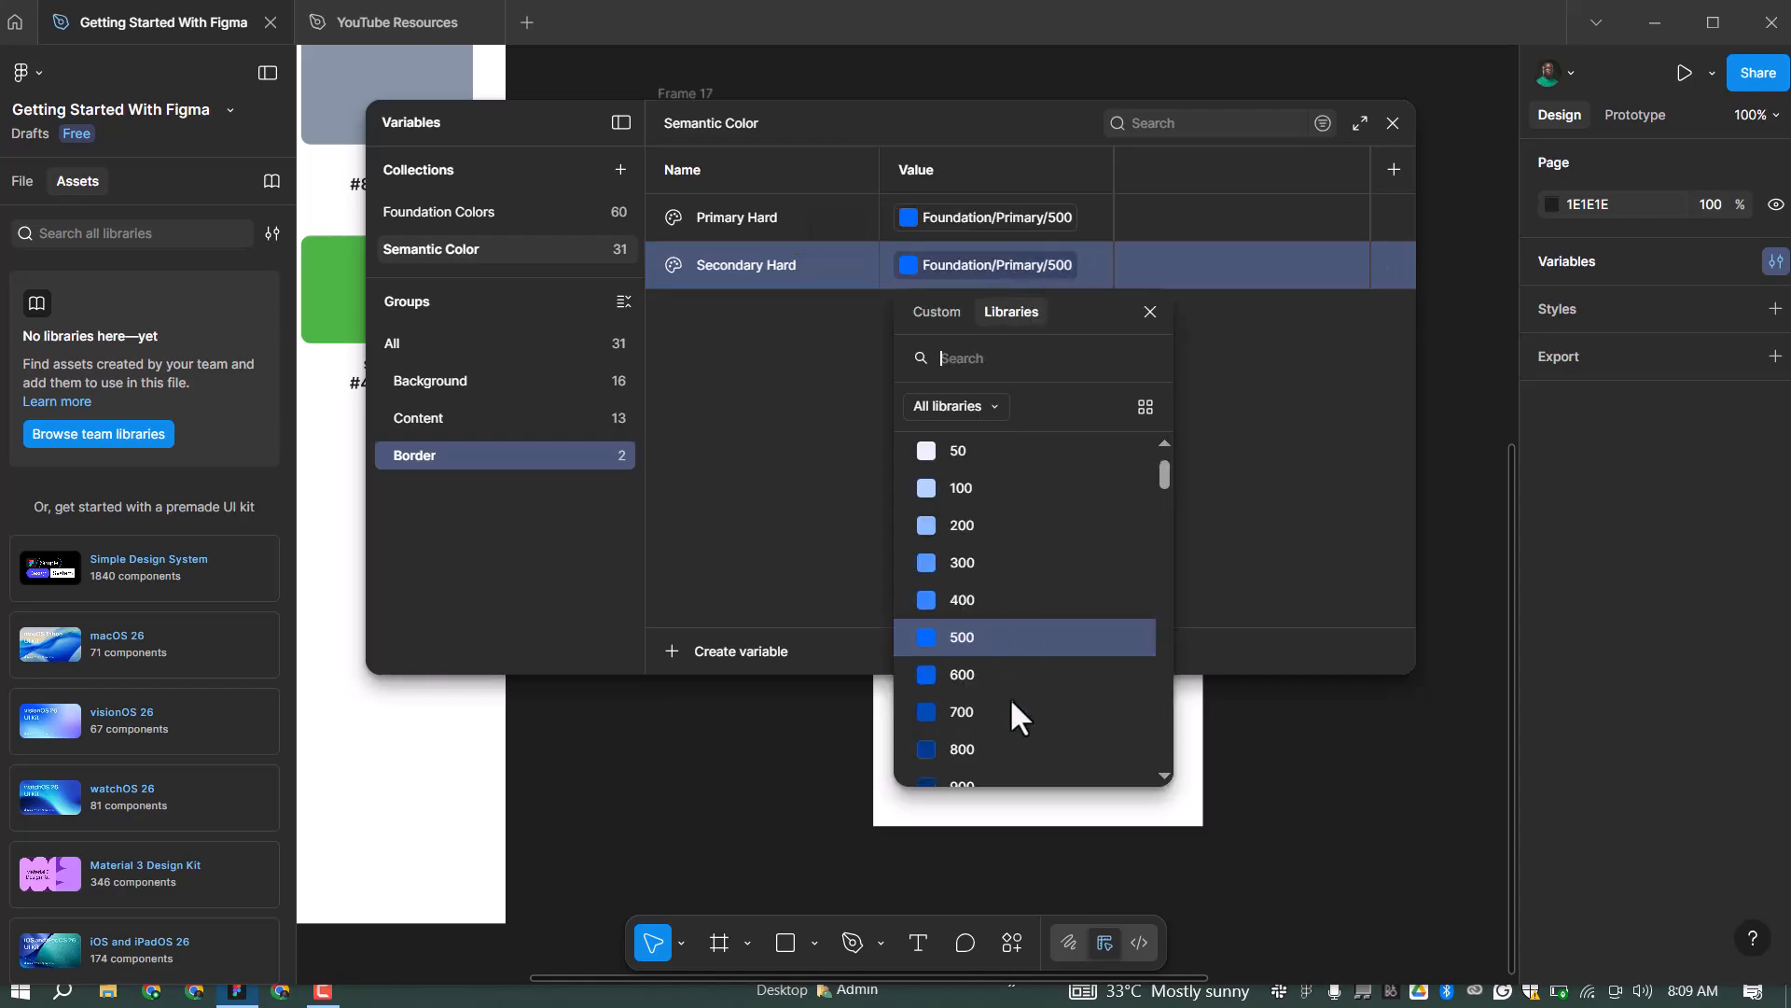
scroll(1010, 714, down, 5)
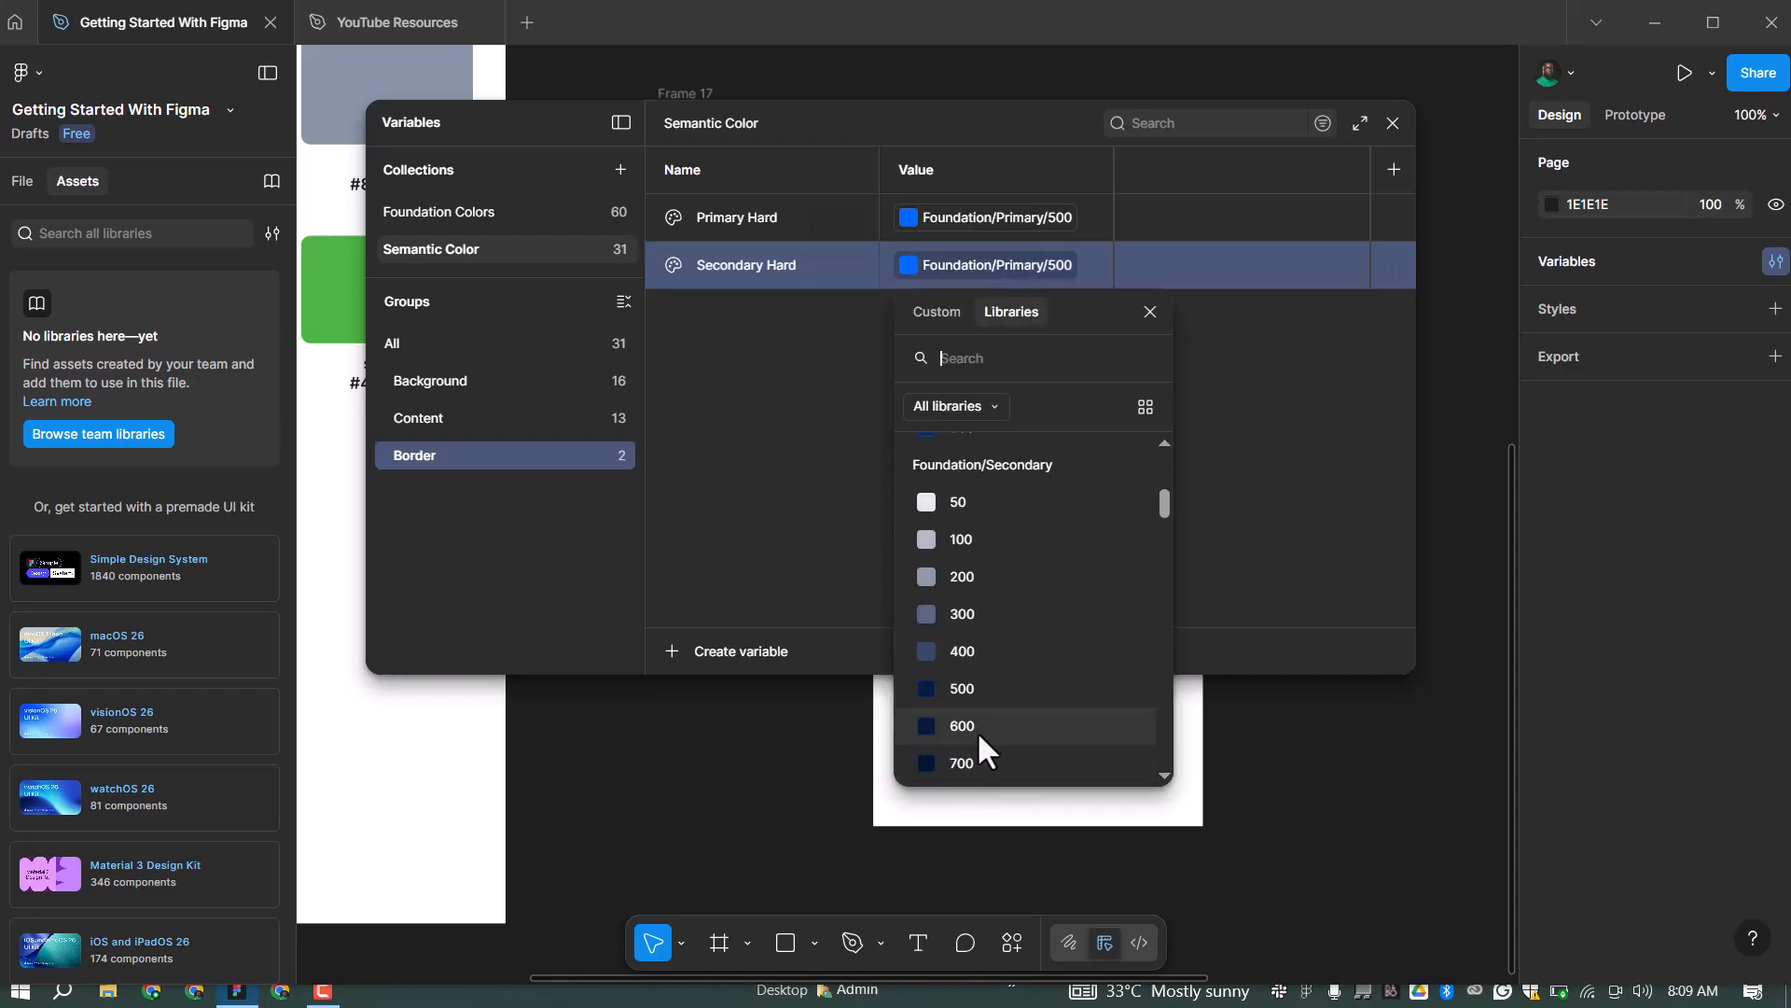
click(978, 689)
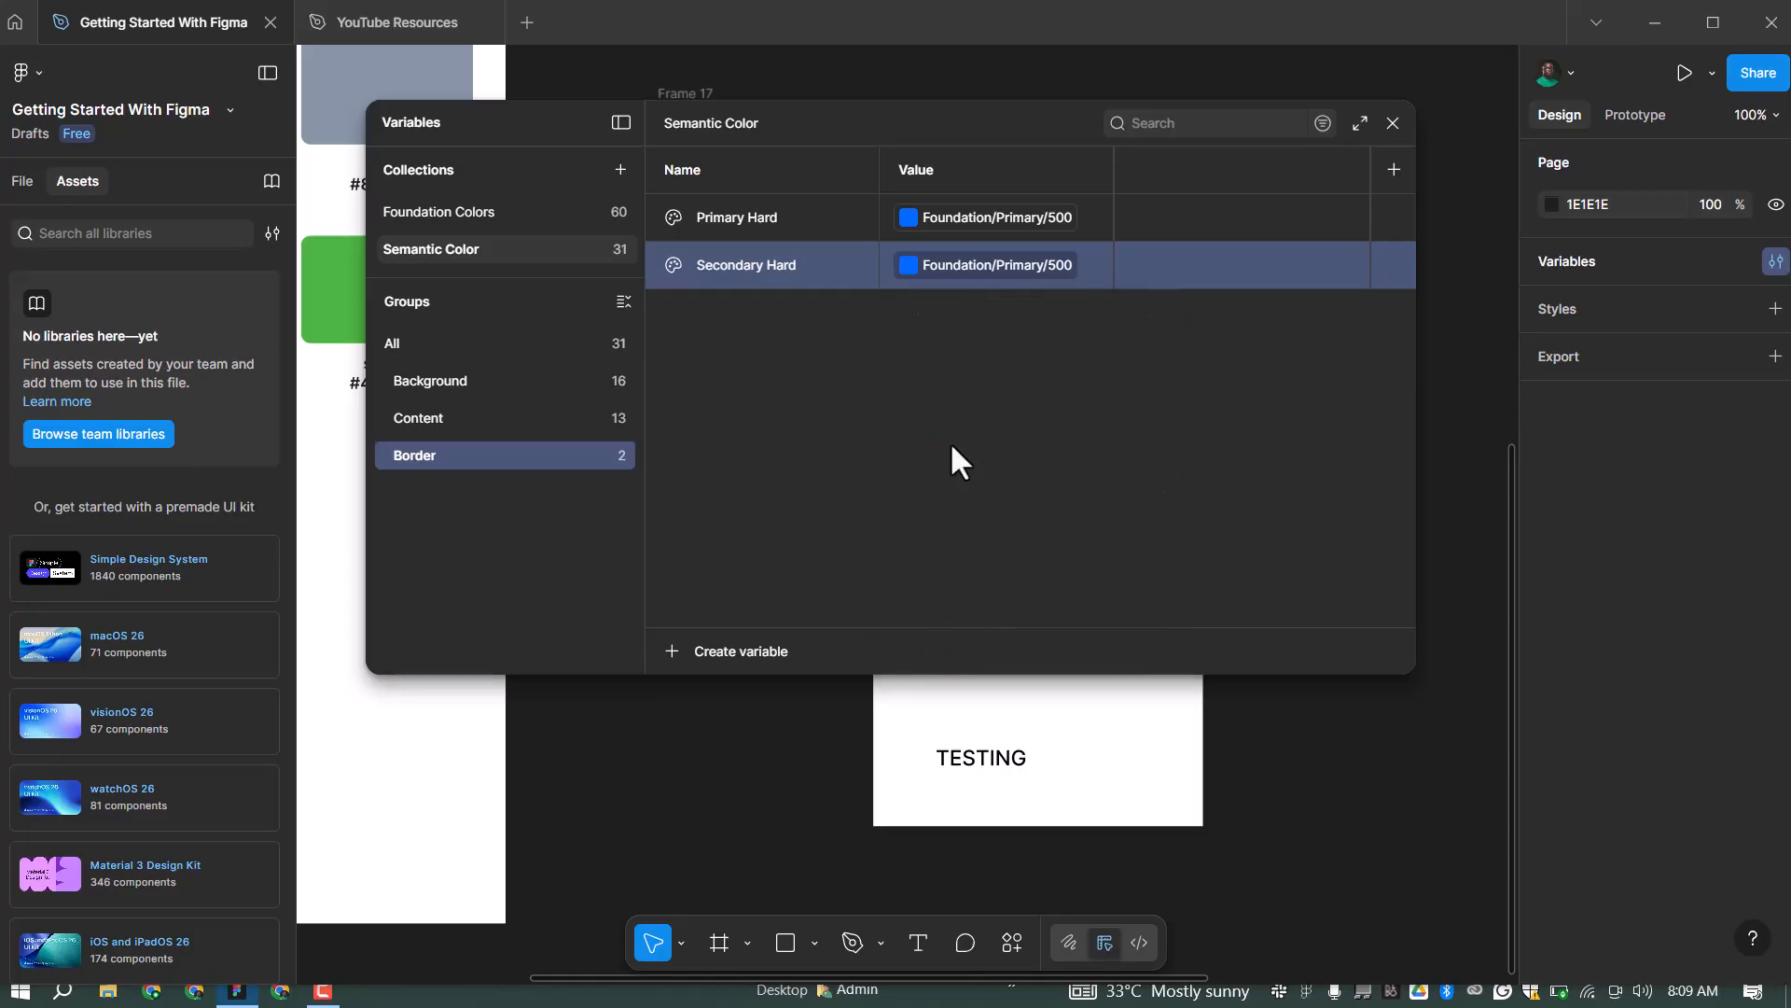
Shorten the names of the Border group's two variables to Primary and Secondary
double_click(759, 215)
key(BackSpace)
key(BackSpace)
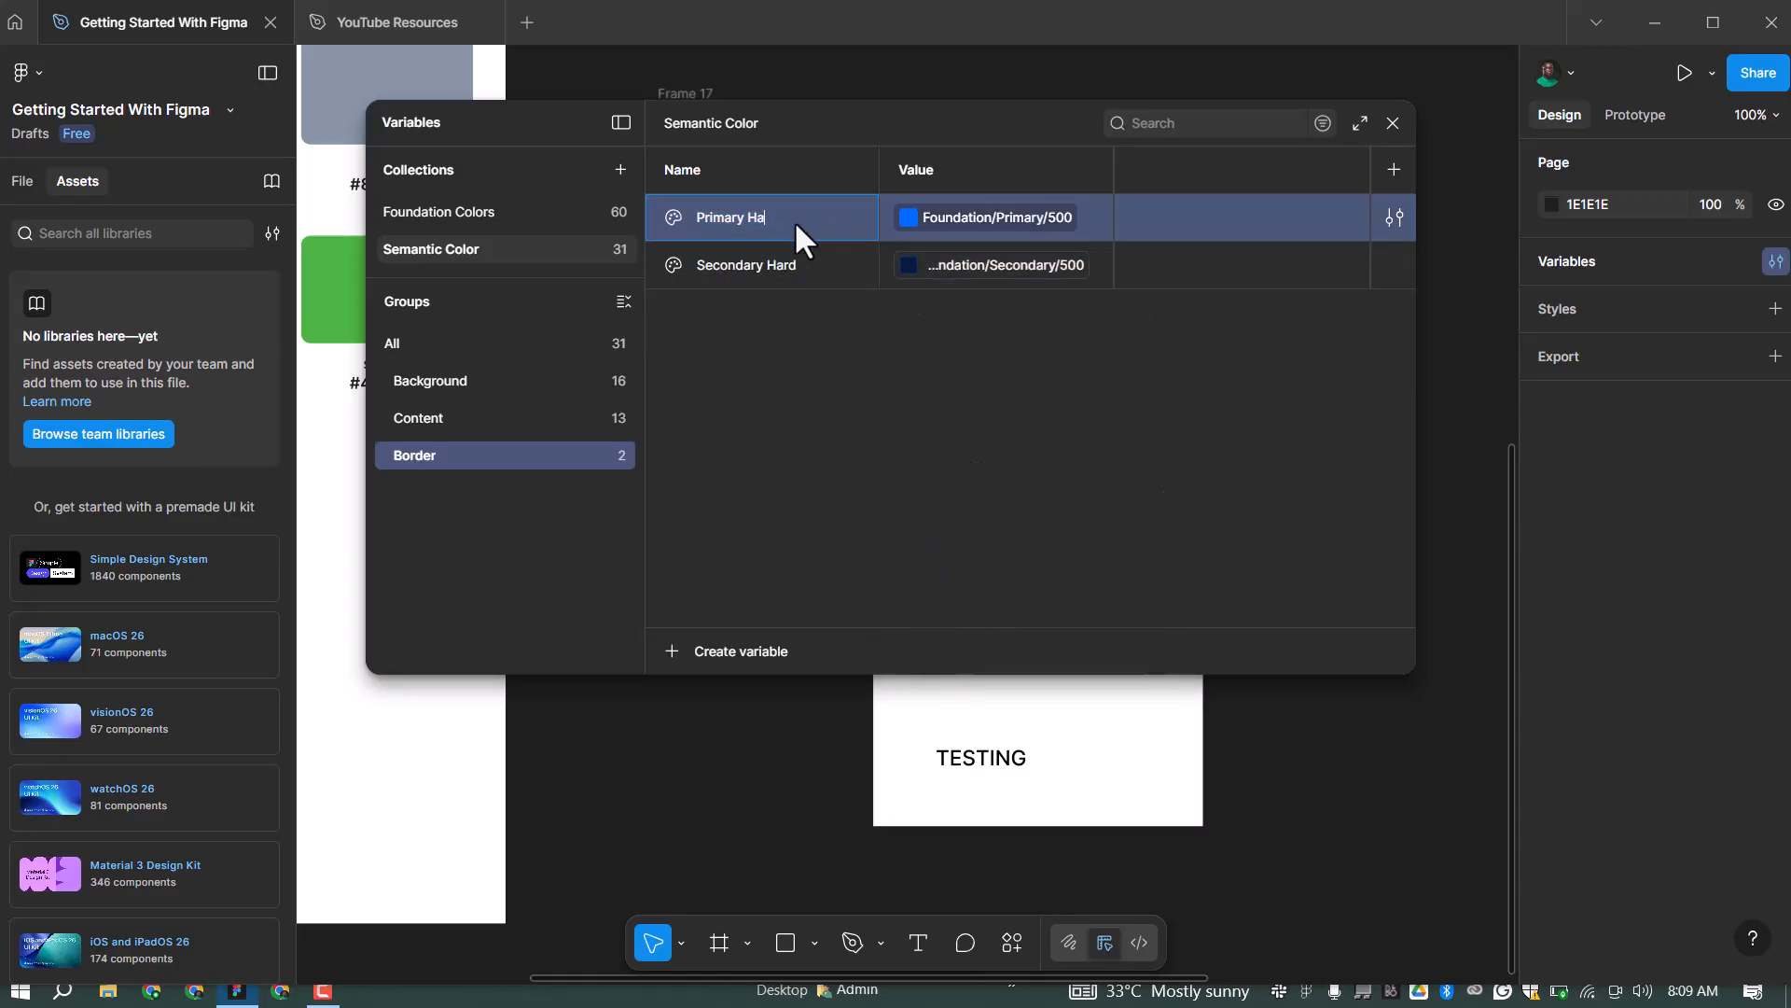
double_click(775, 271)
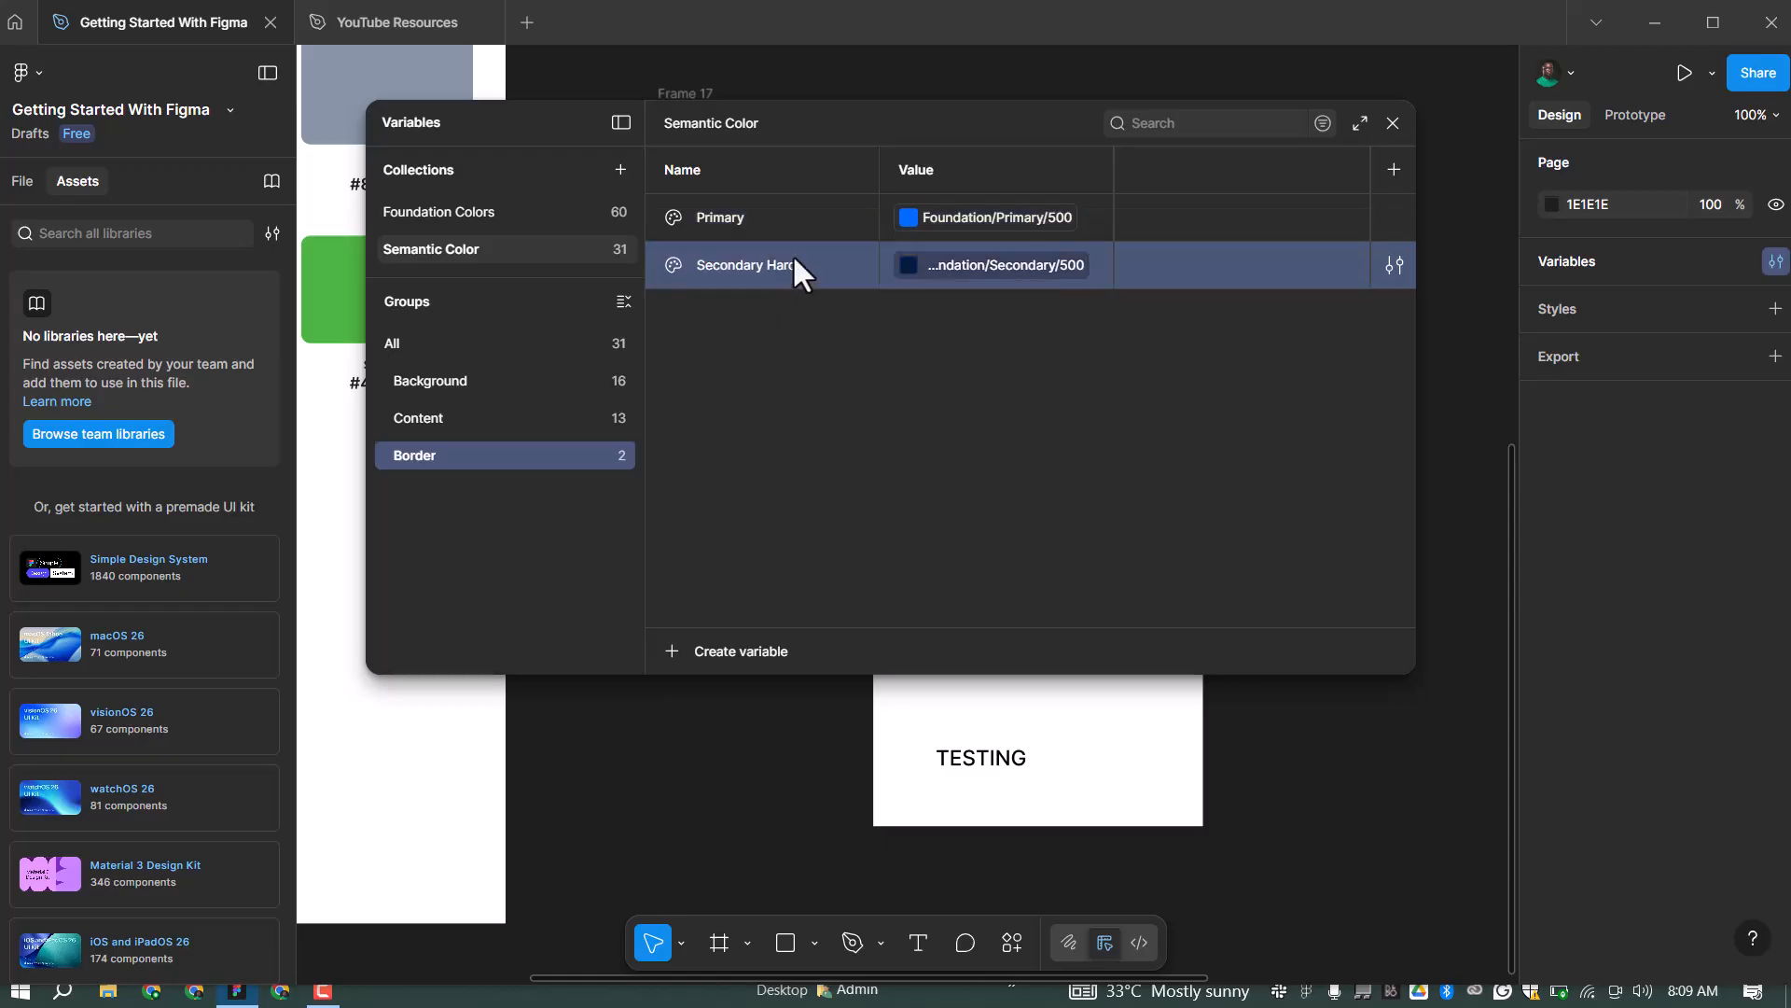
click(792, 263)
key(BackSpace)
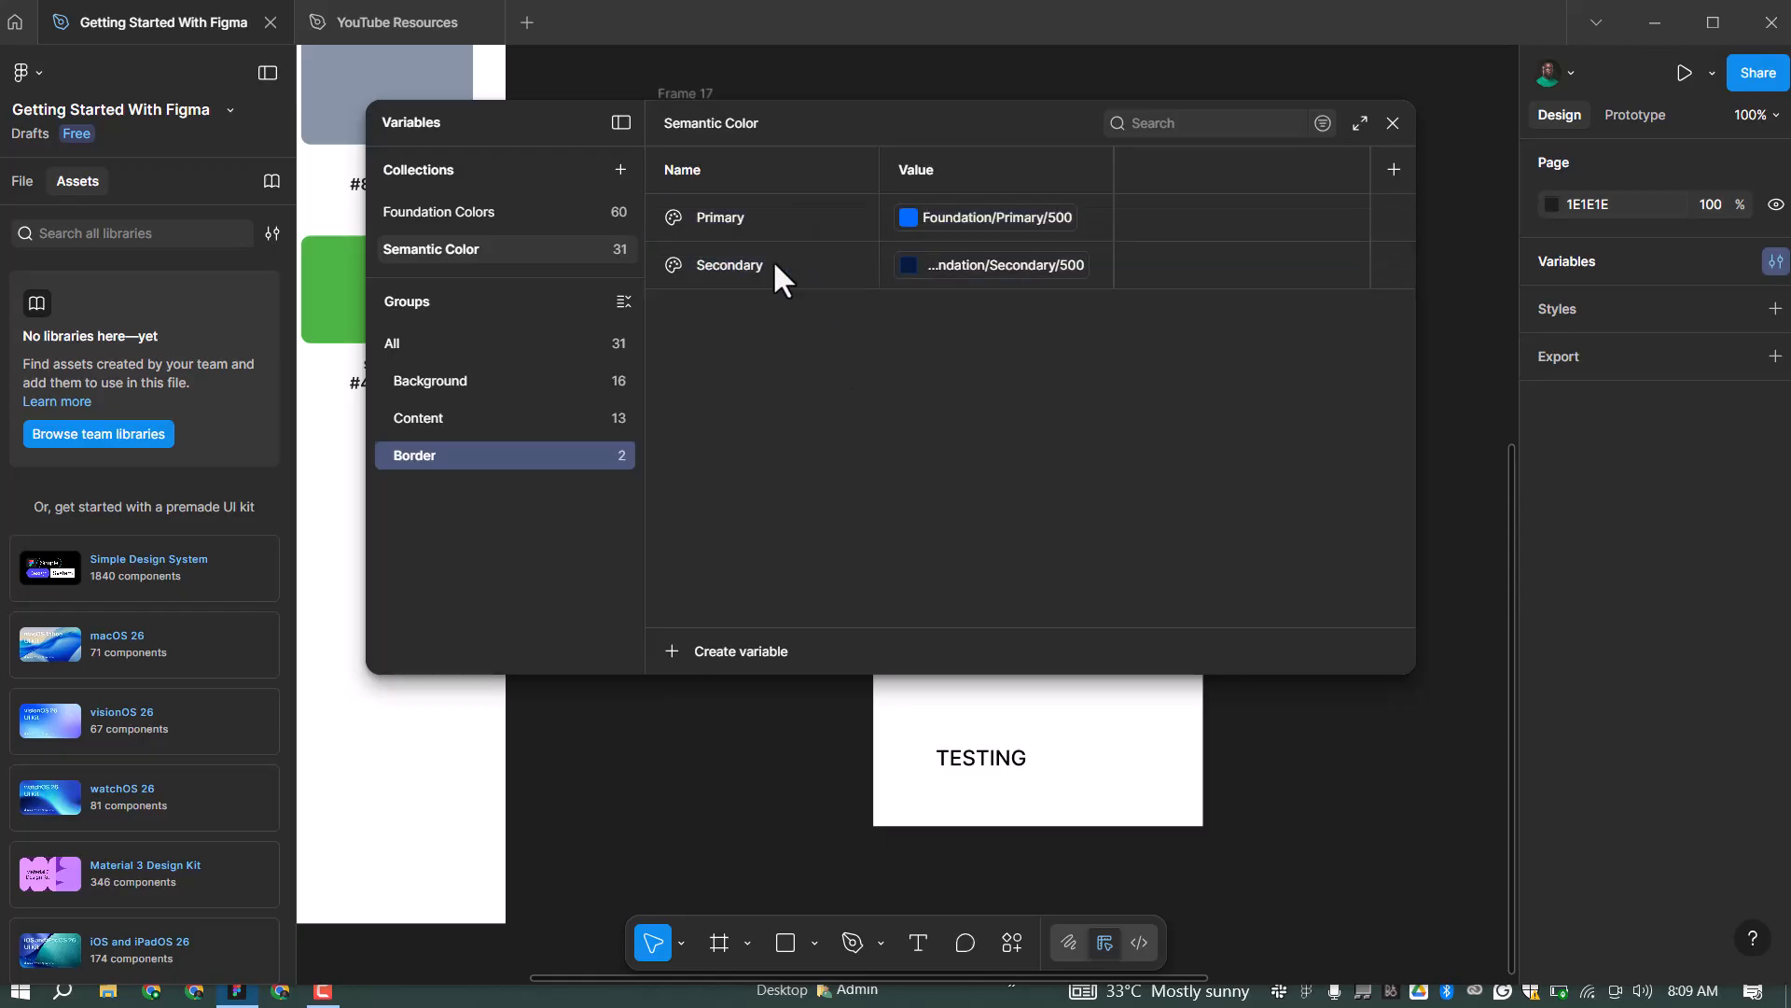
Duplicate the Border group's Secondary variable, rename the copy Warning, and link its value to Foundation/Warning/500
right_click(773, 259)
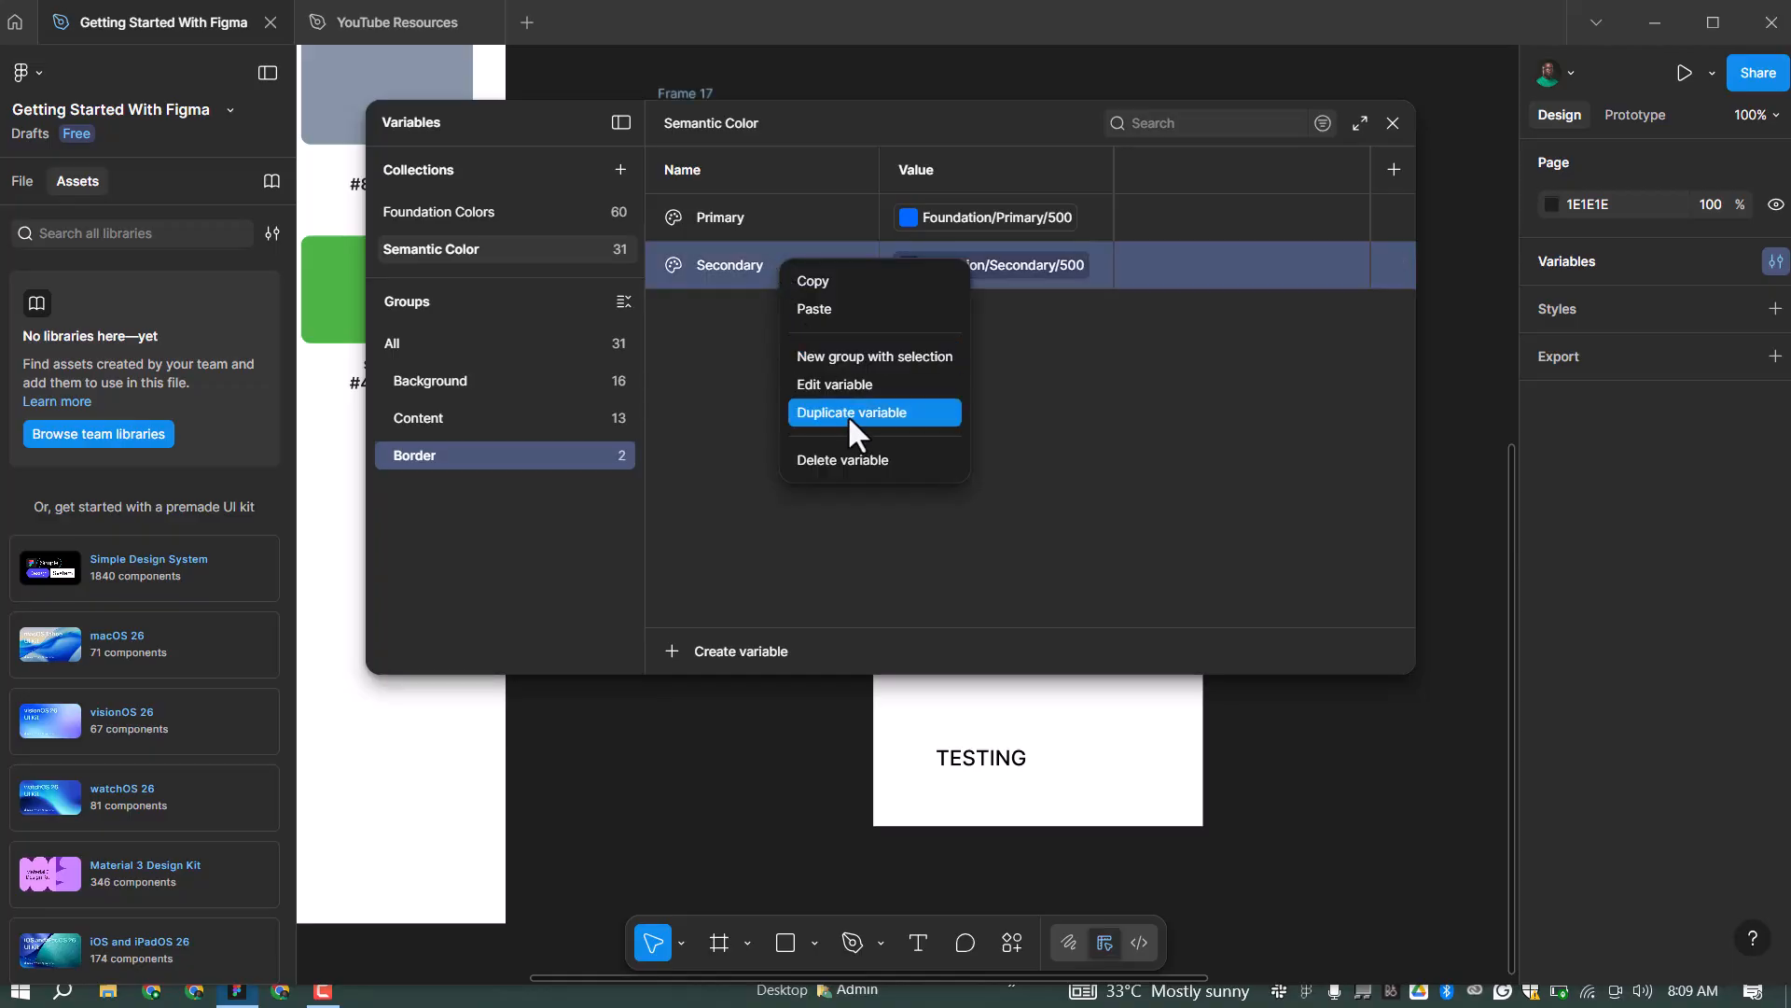
click(840, 403)
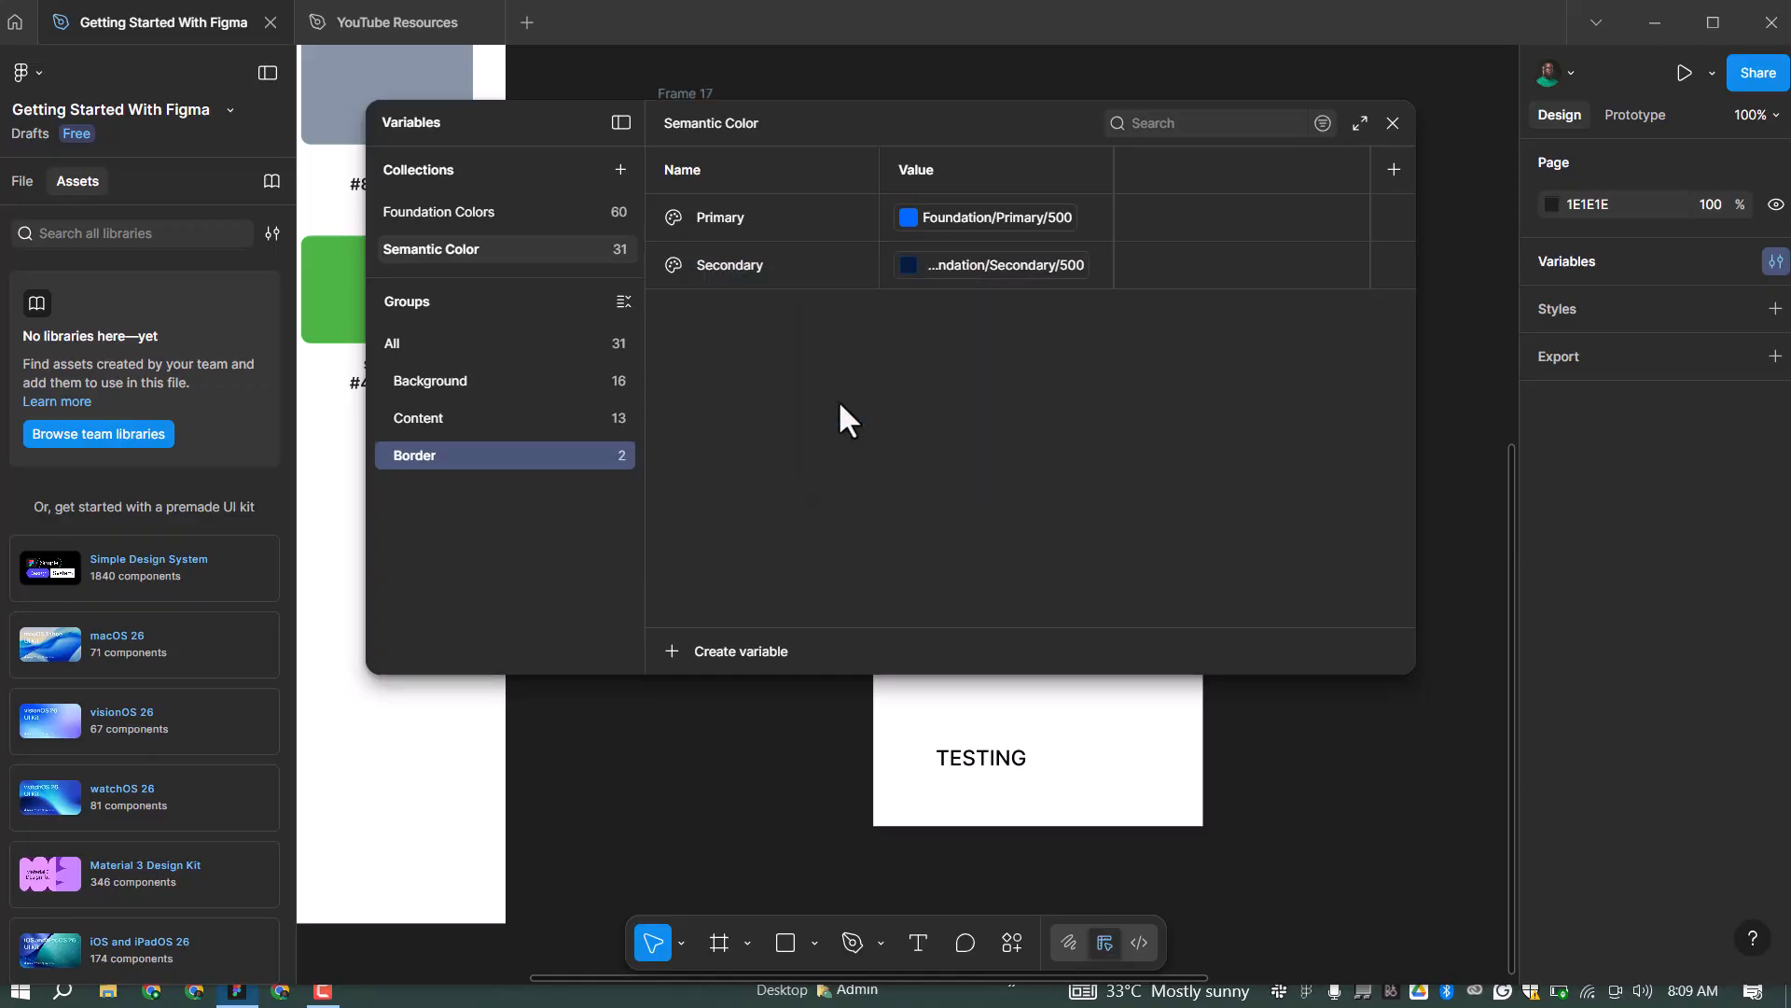
text(Warning)
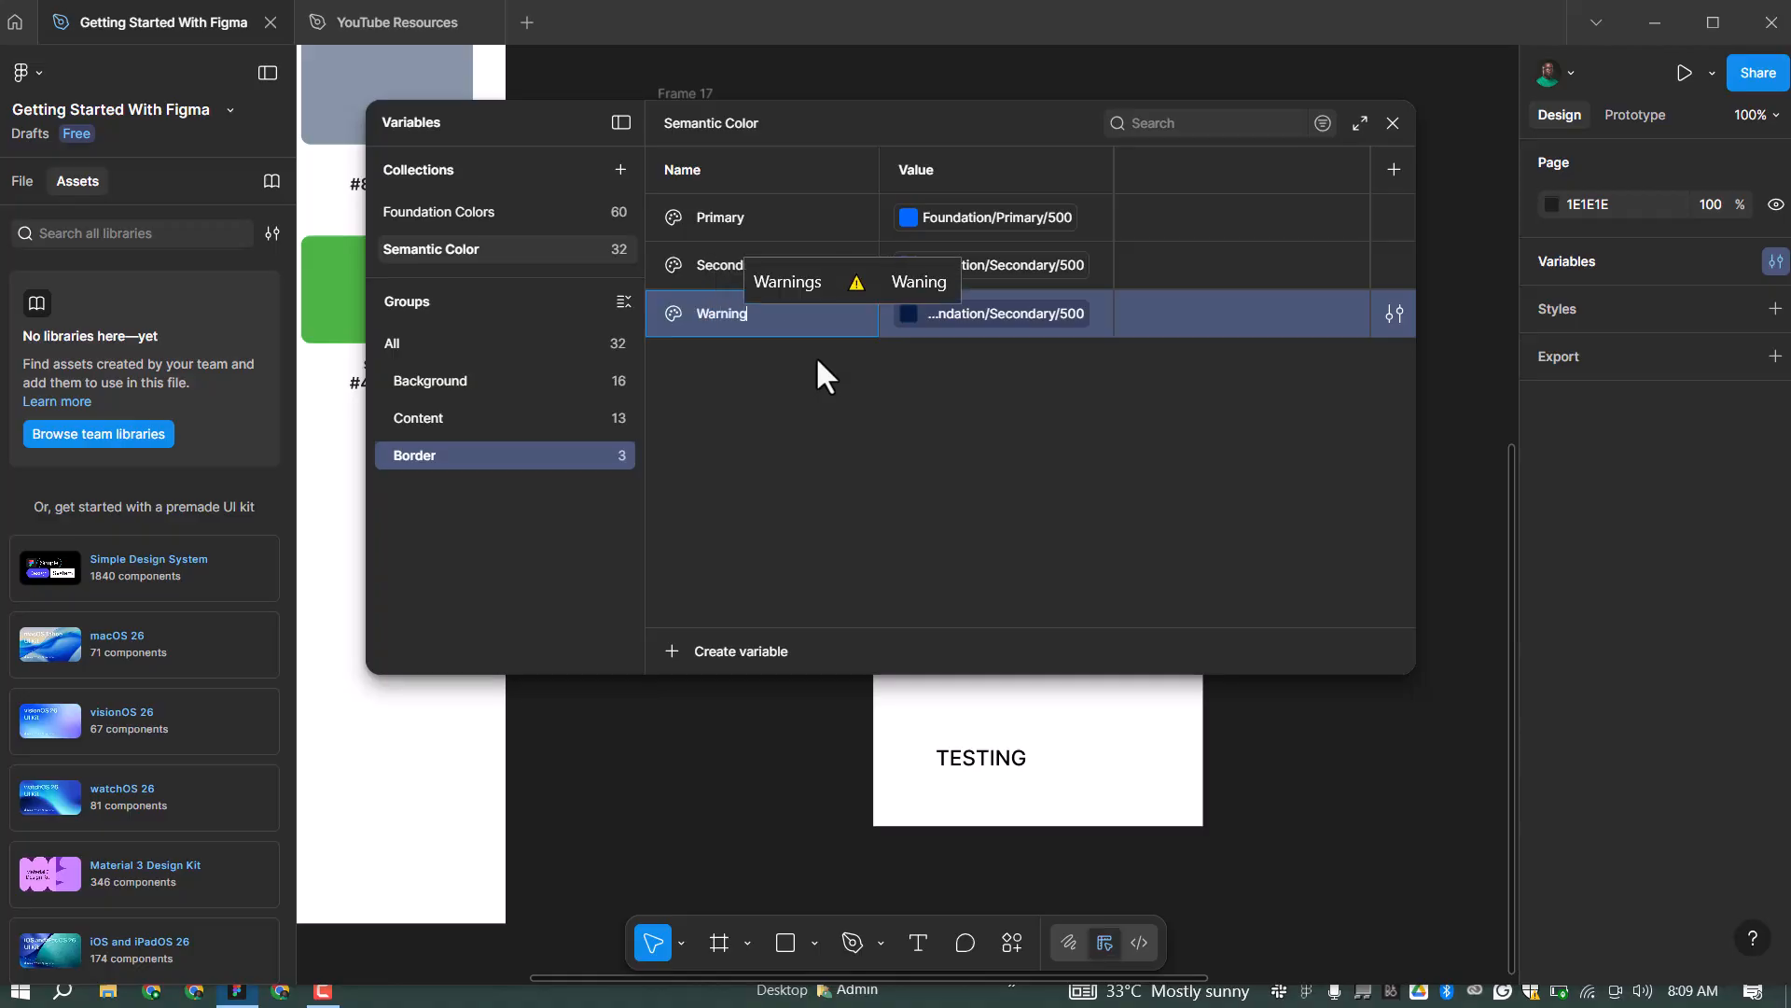
click(987, 322)
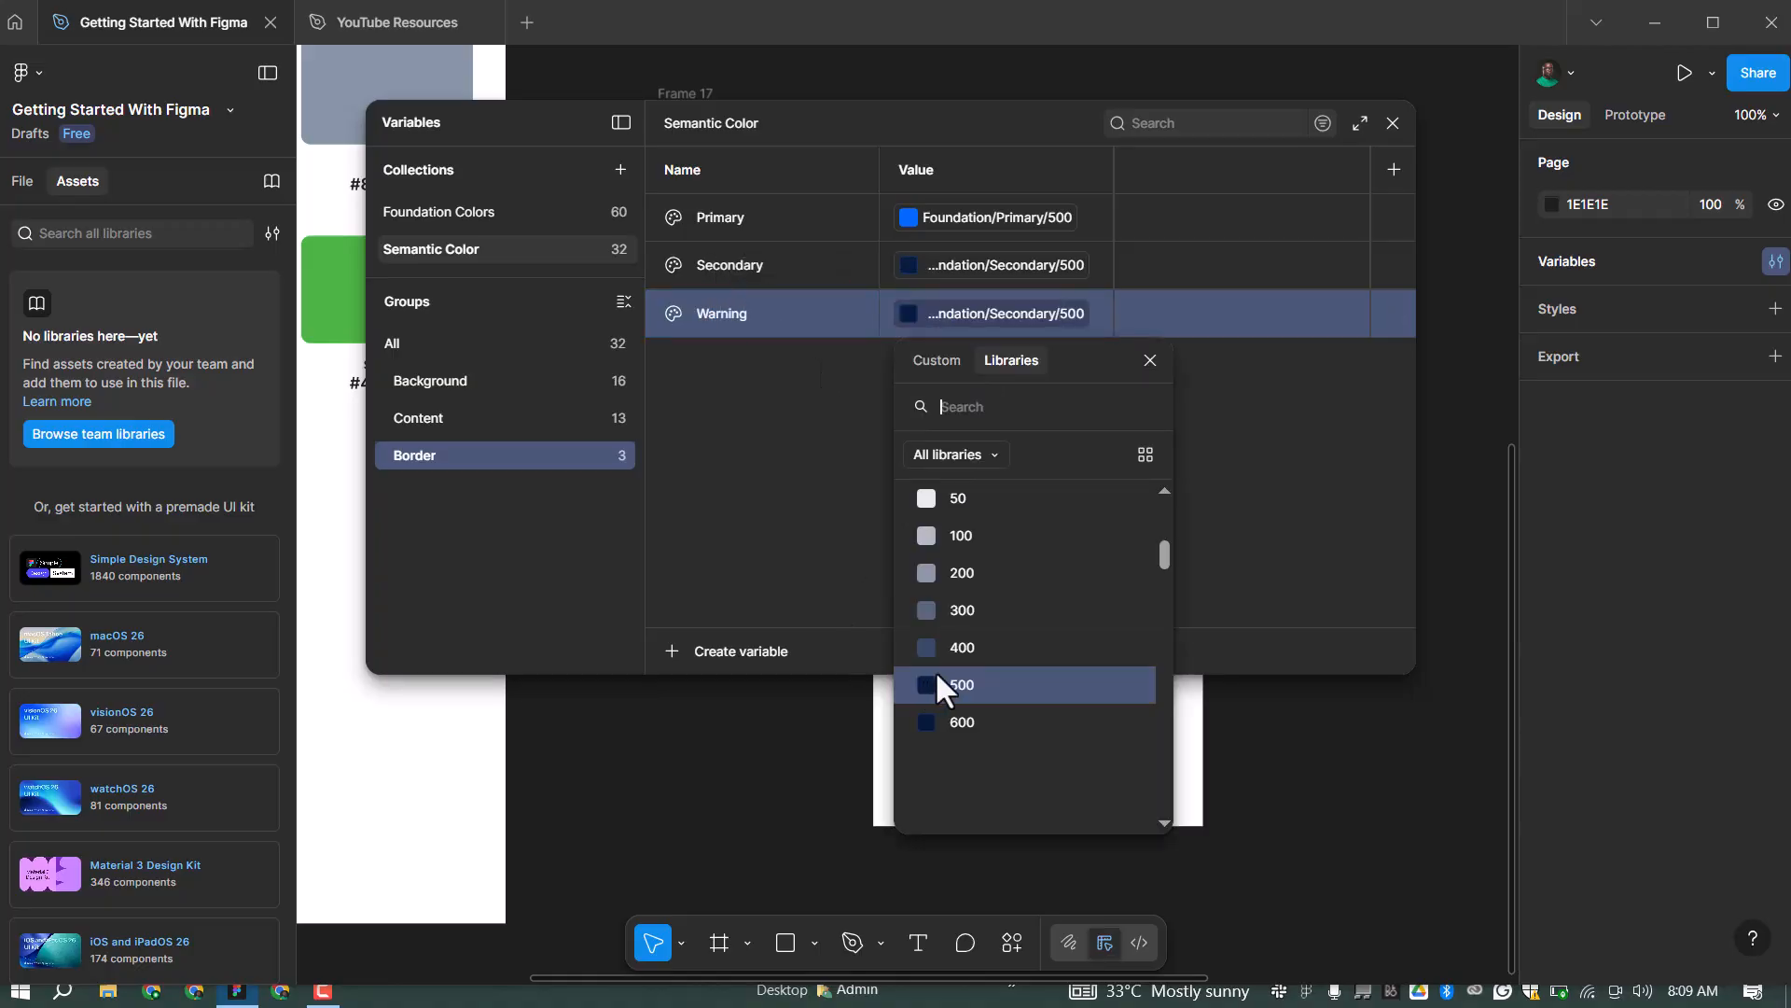
scroll(970, 675, down, 5)
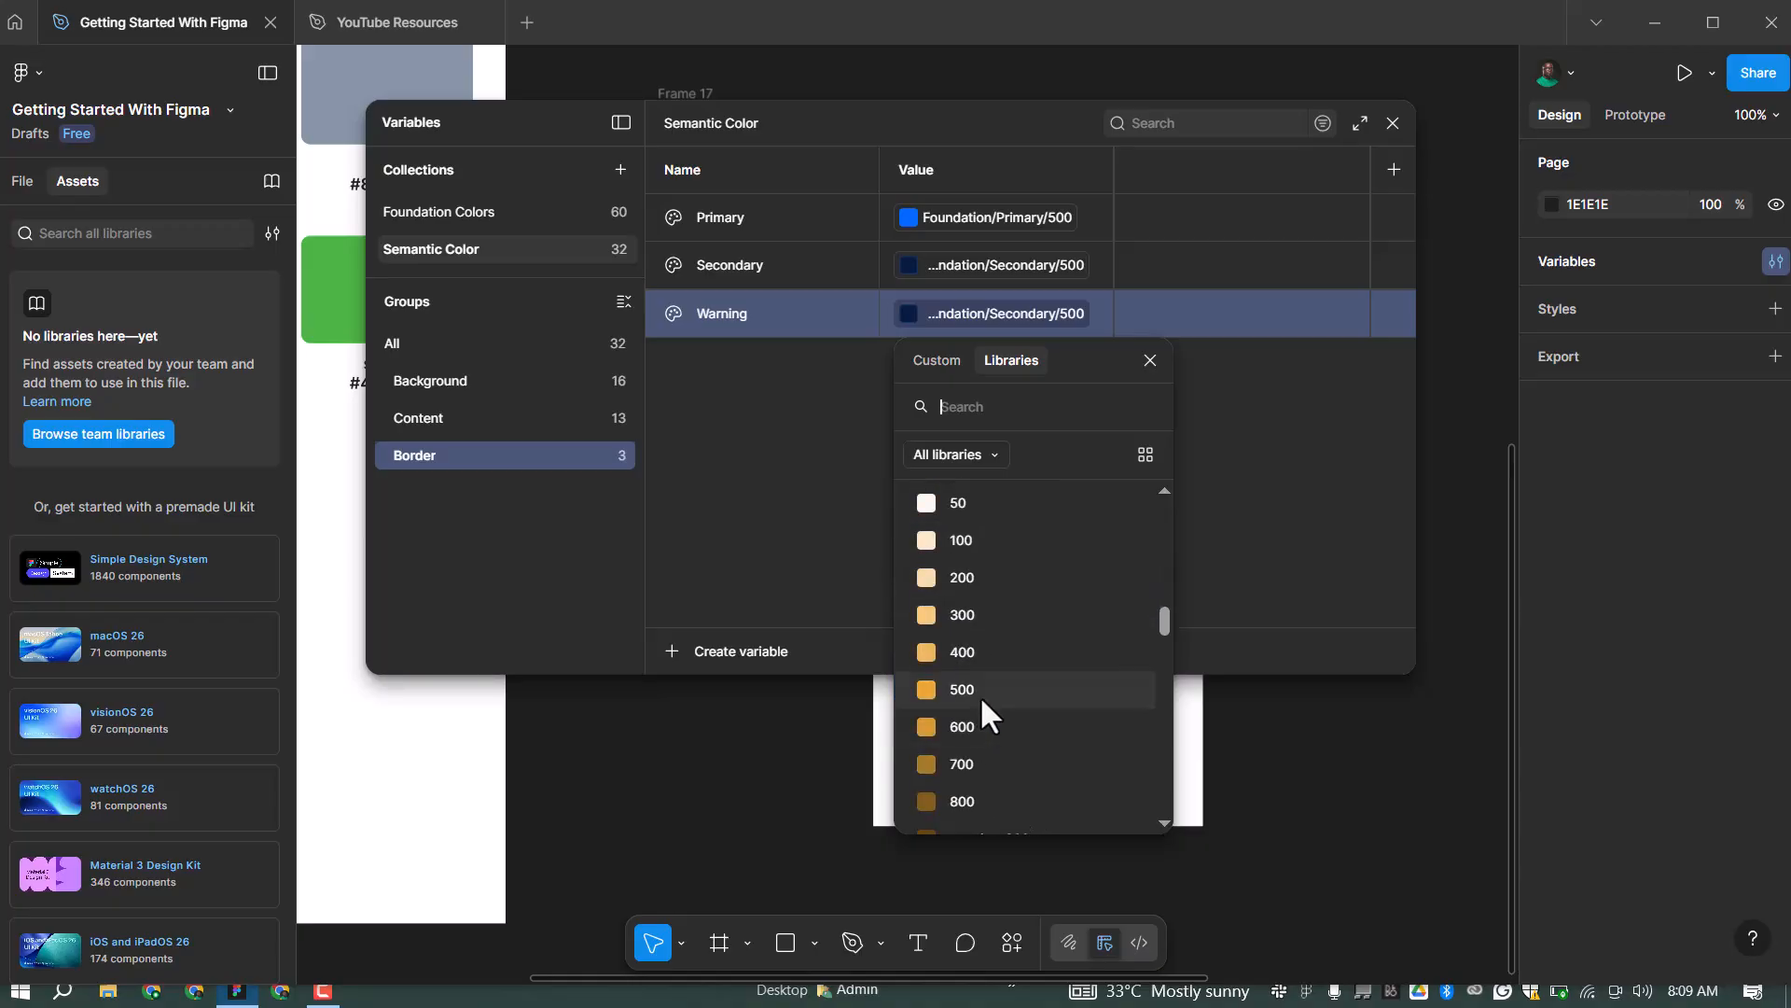
click(979, 694)
Duplicate the Border group's Warning variable, rename the copy Alert, and link its value to Foundation/Alert/500
right_click(756, 454)
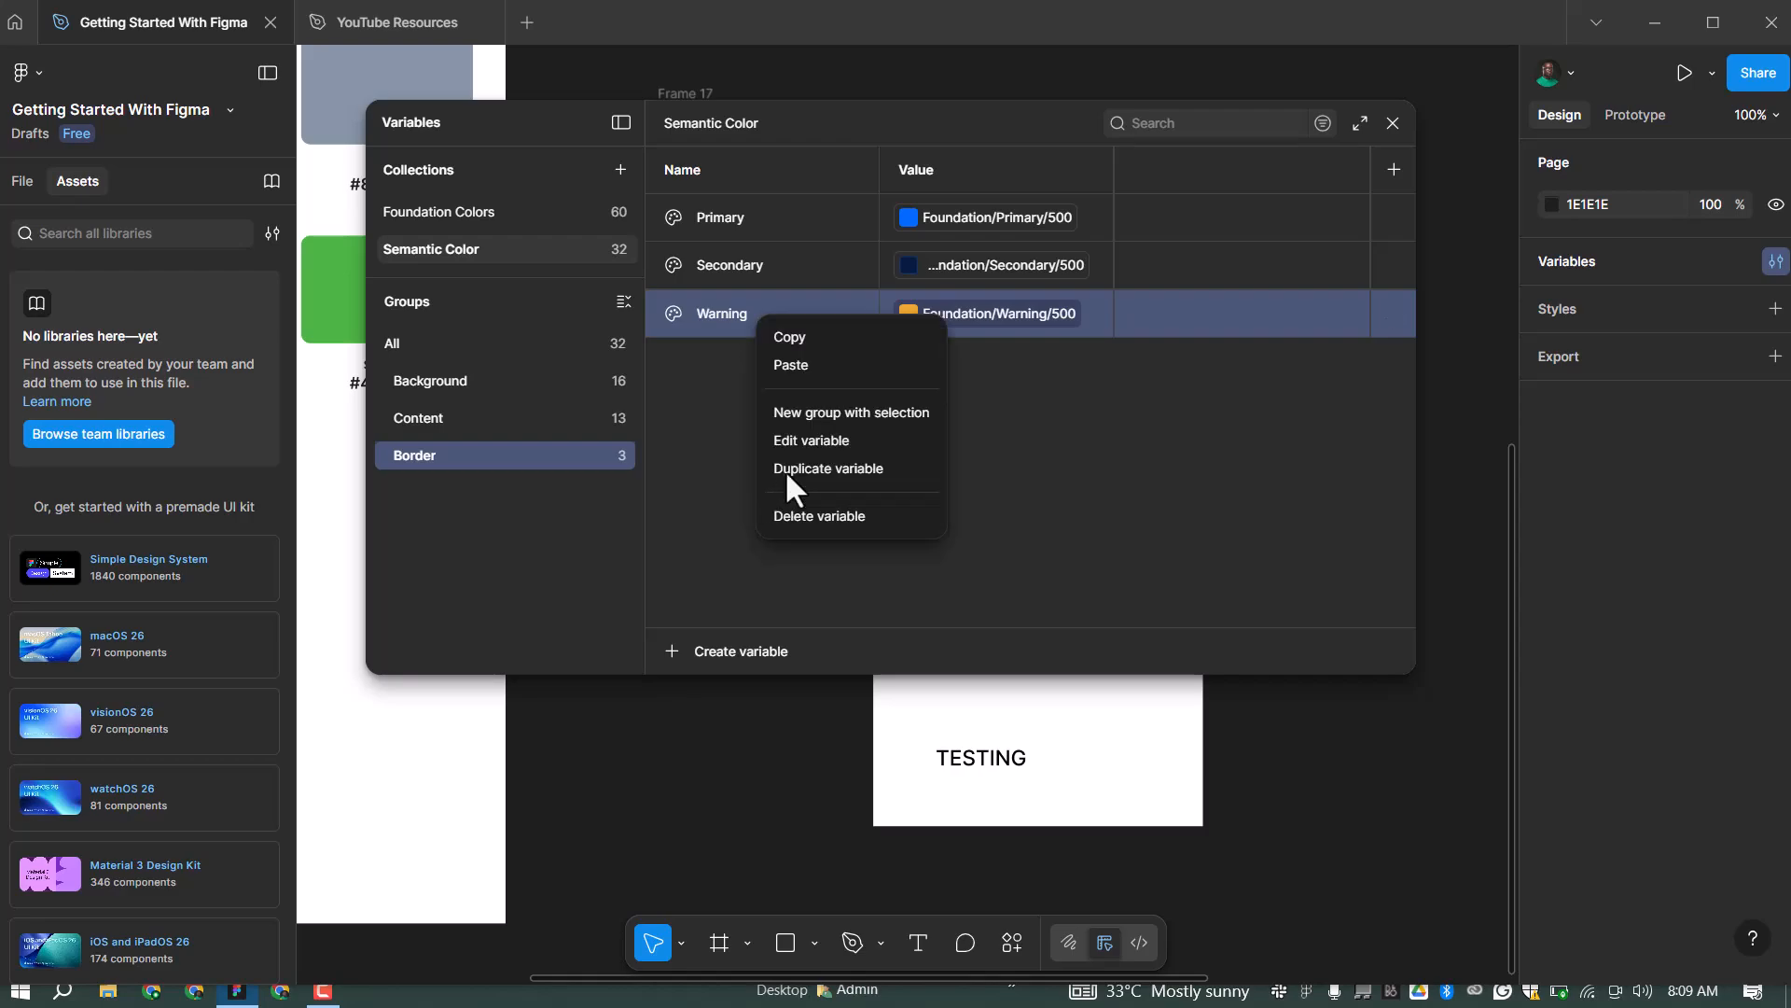
click(813, 462)
text(Alert)
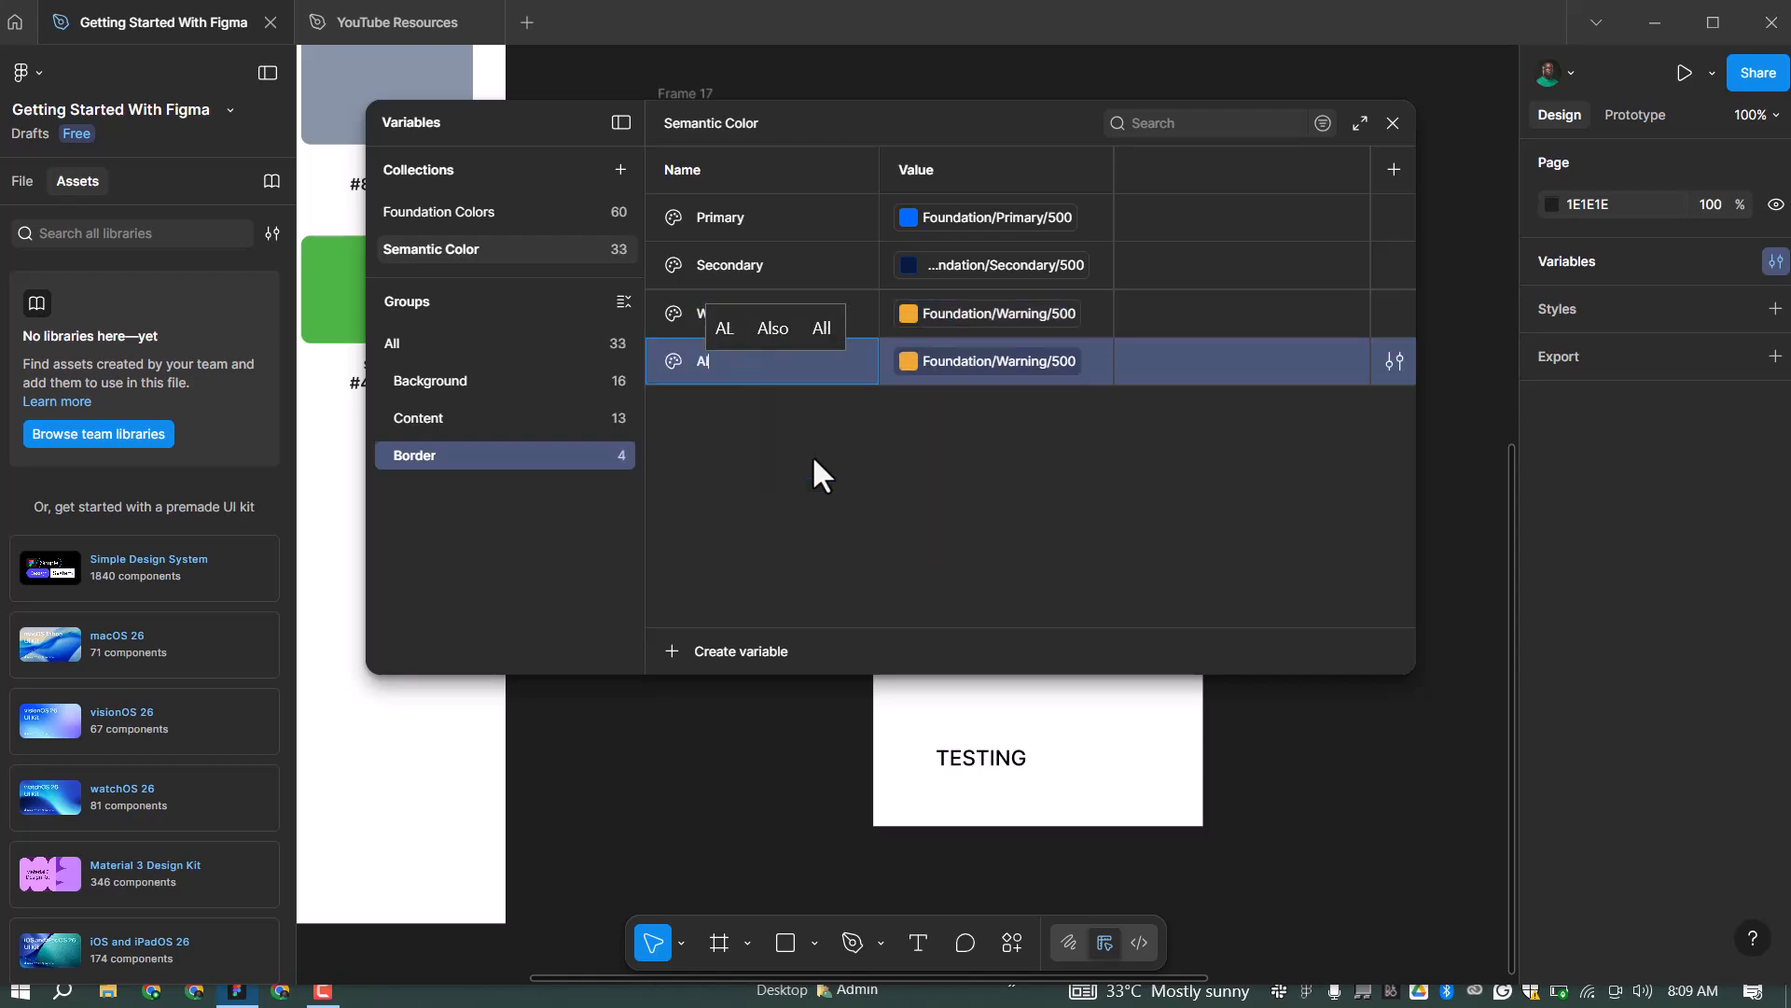
click(994, 381)
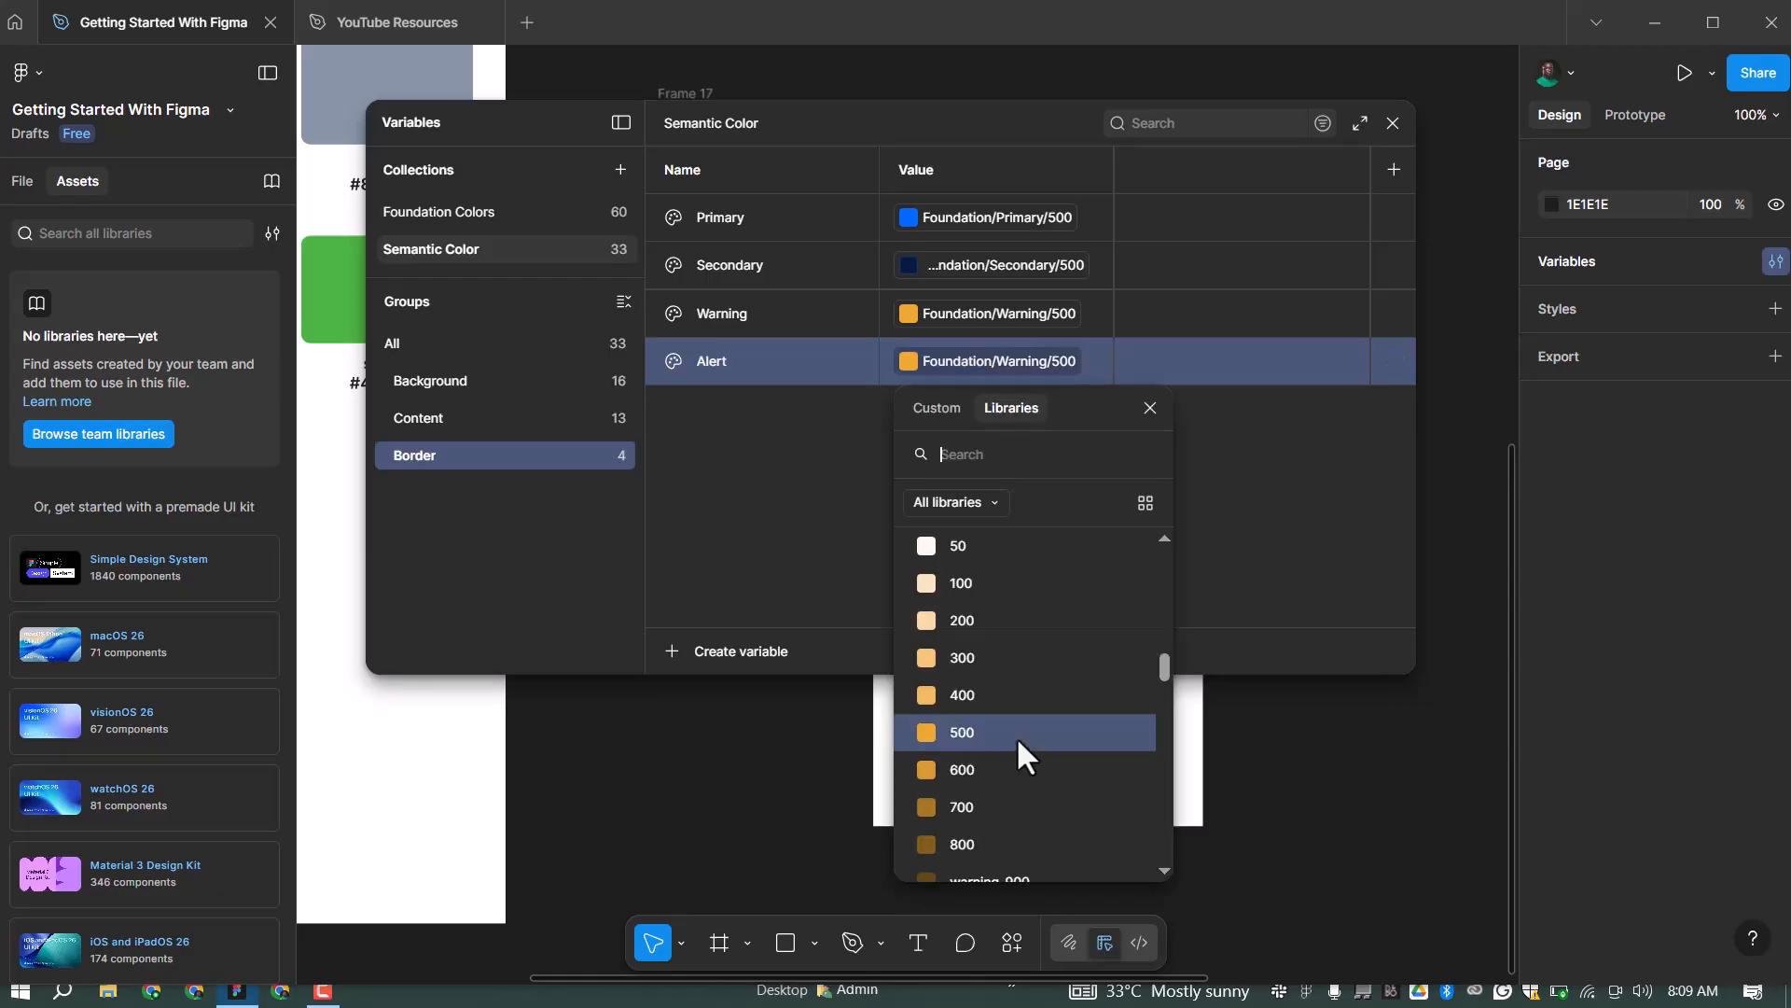
scroll(1009, 736, down, 3)
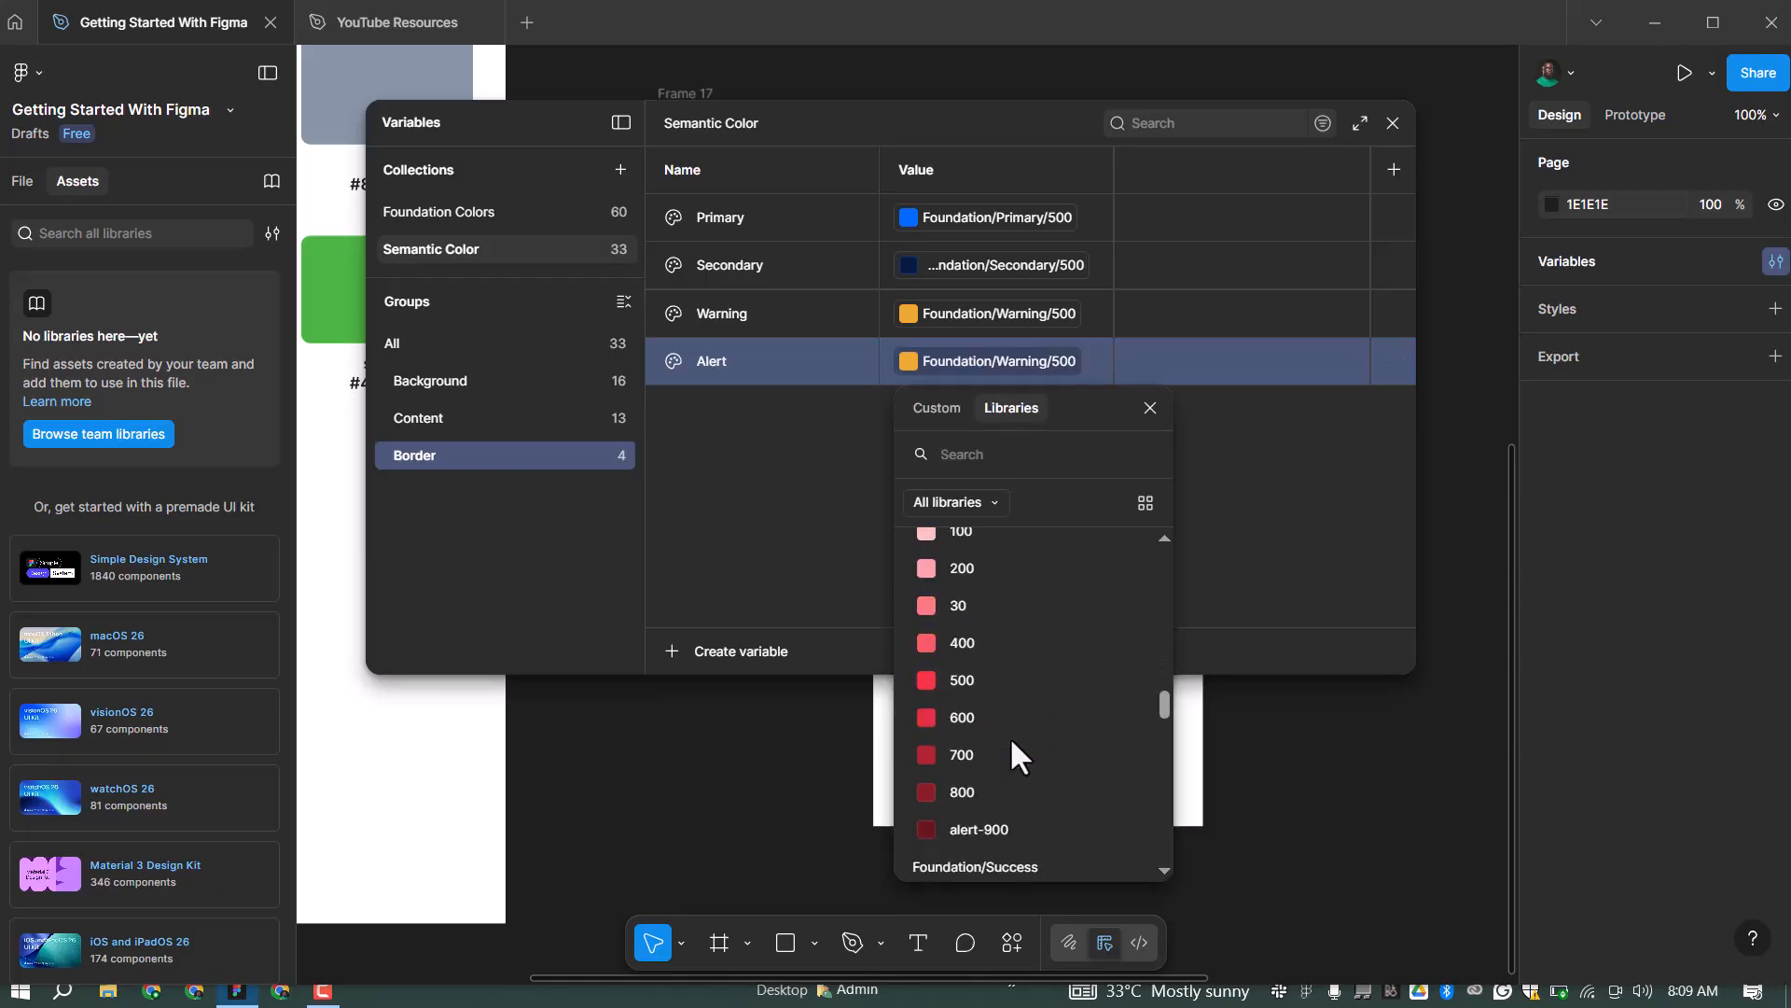
click(989, 676)
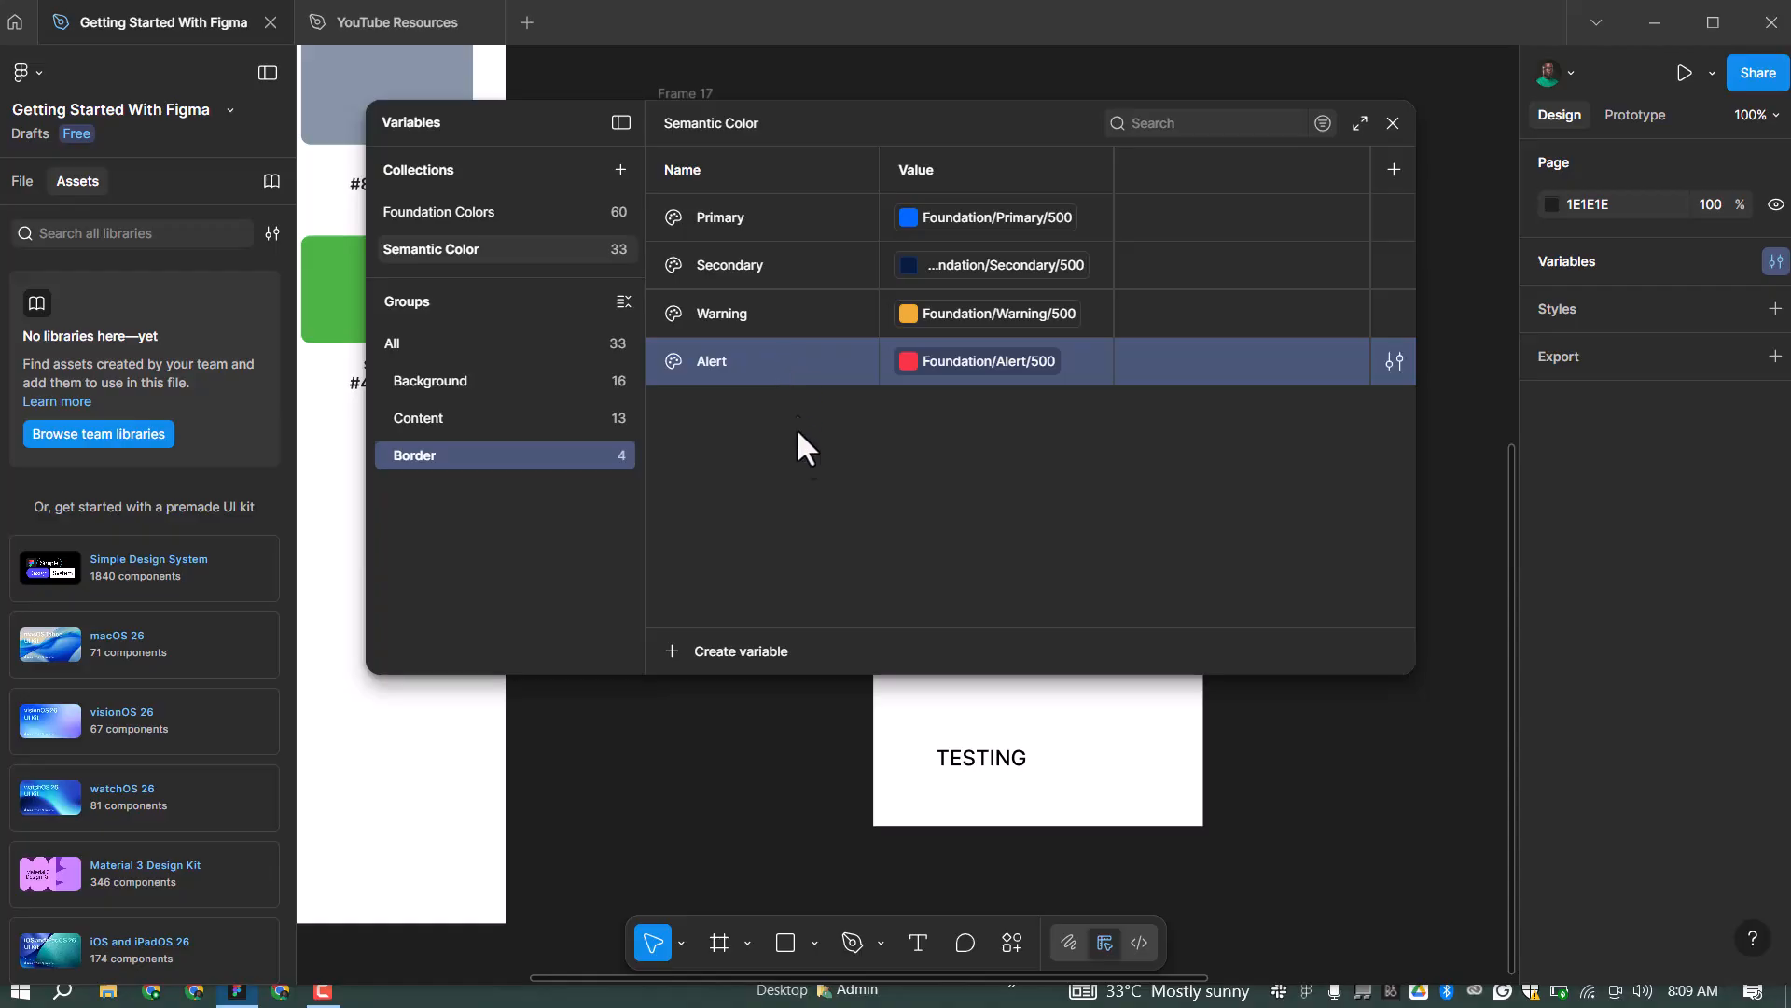
Duplicate the Border group's Alert variable, rename the copy Success, and link its value to Foundation/Success/500
right_click(813, 519)
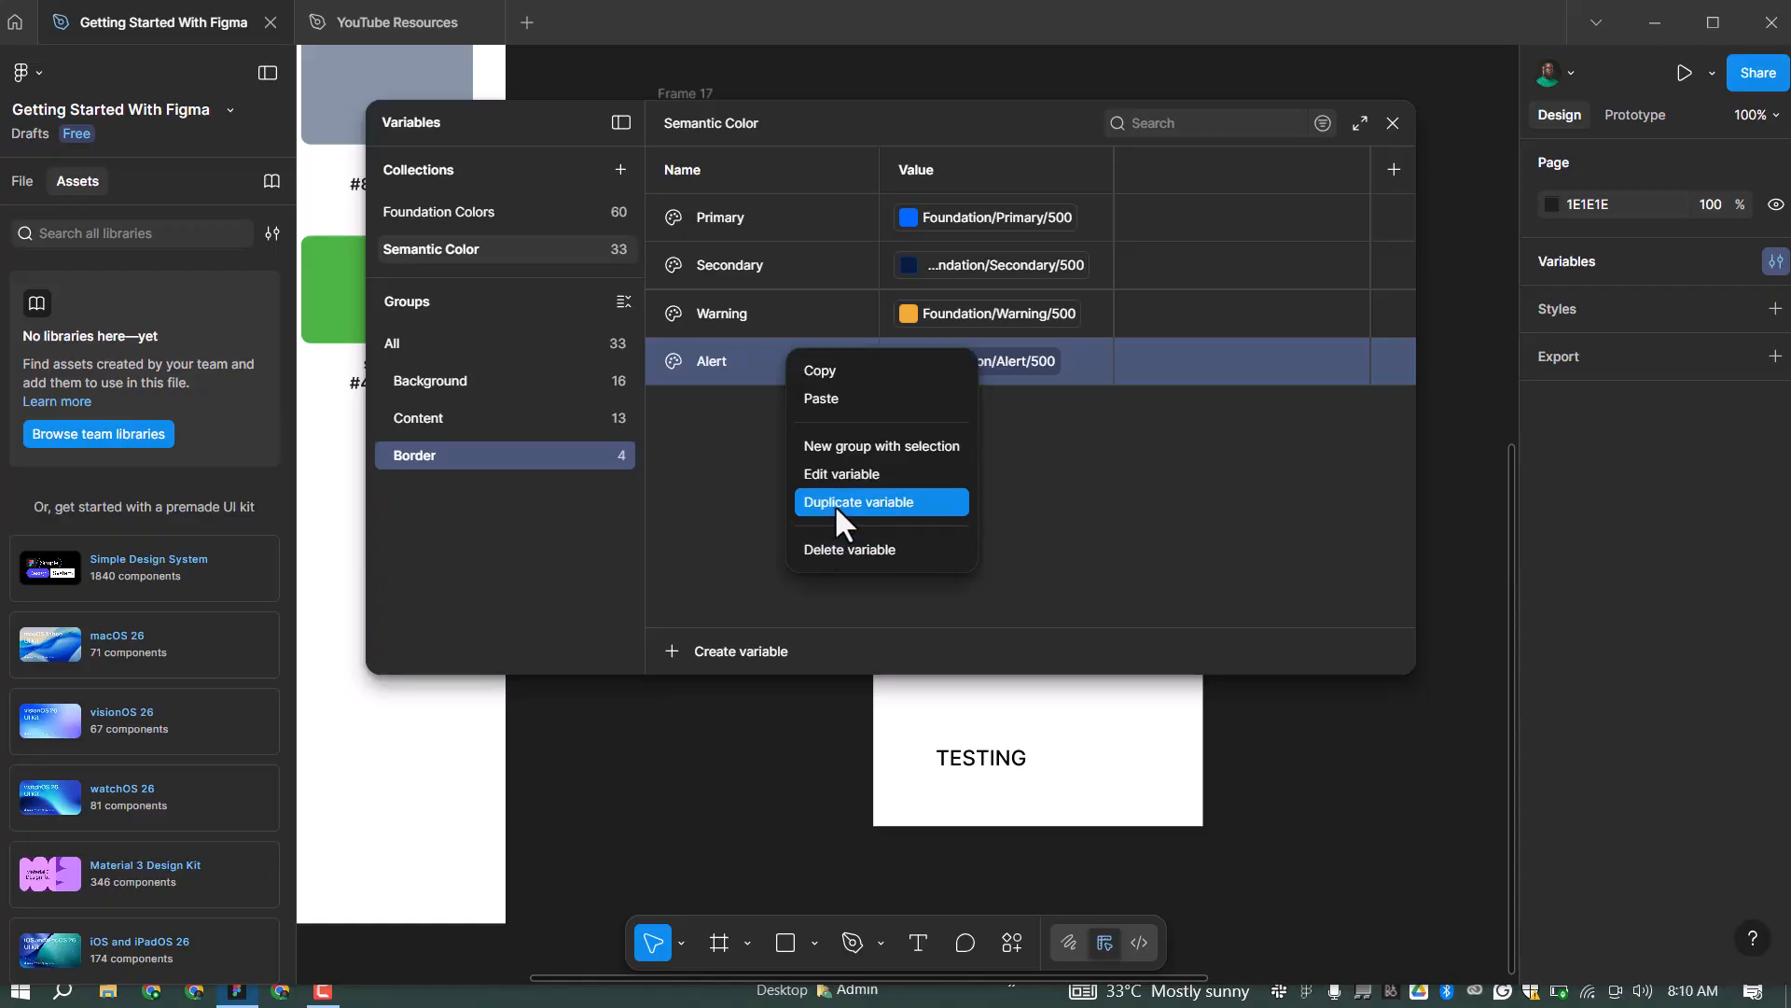
click(835, 507)
text(S)
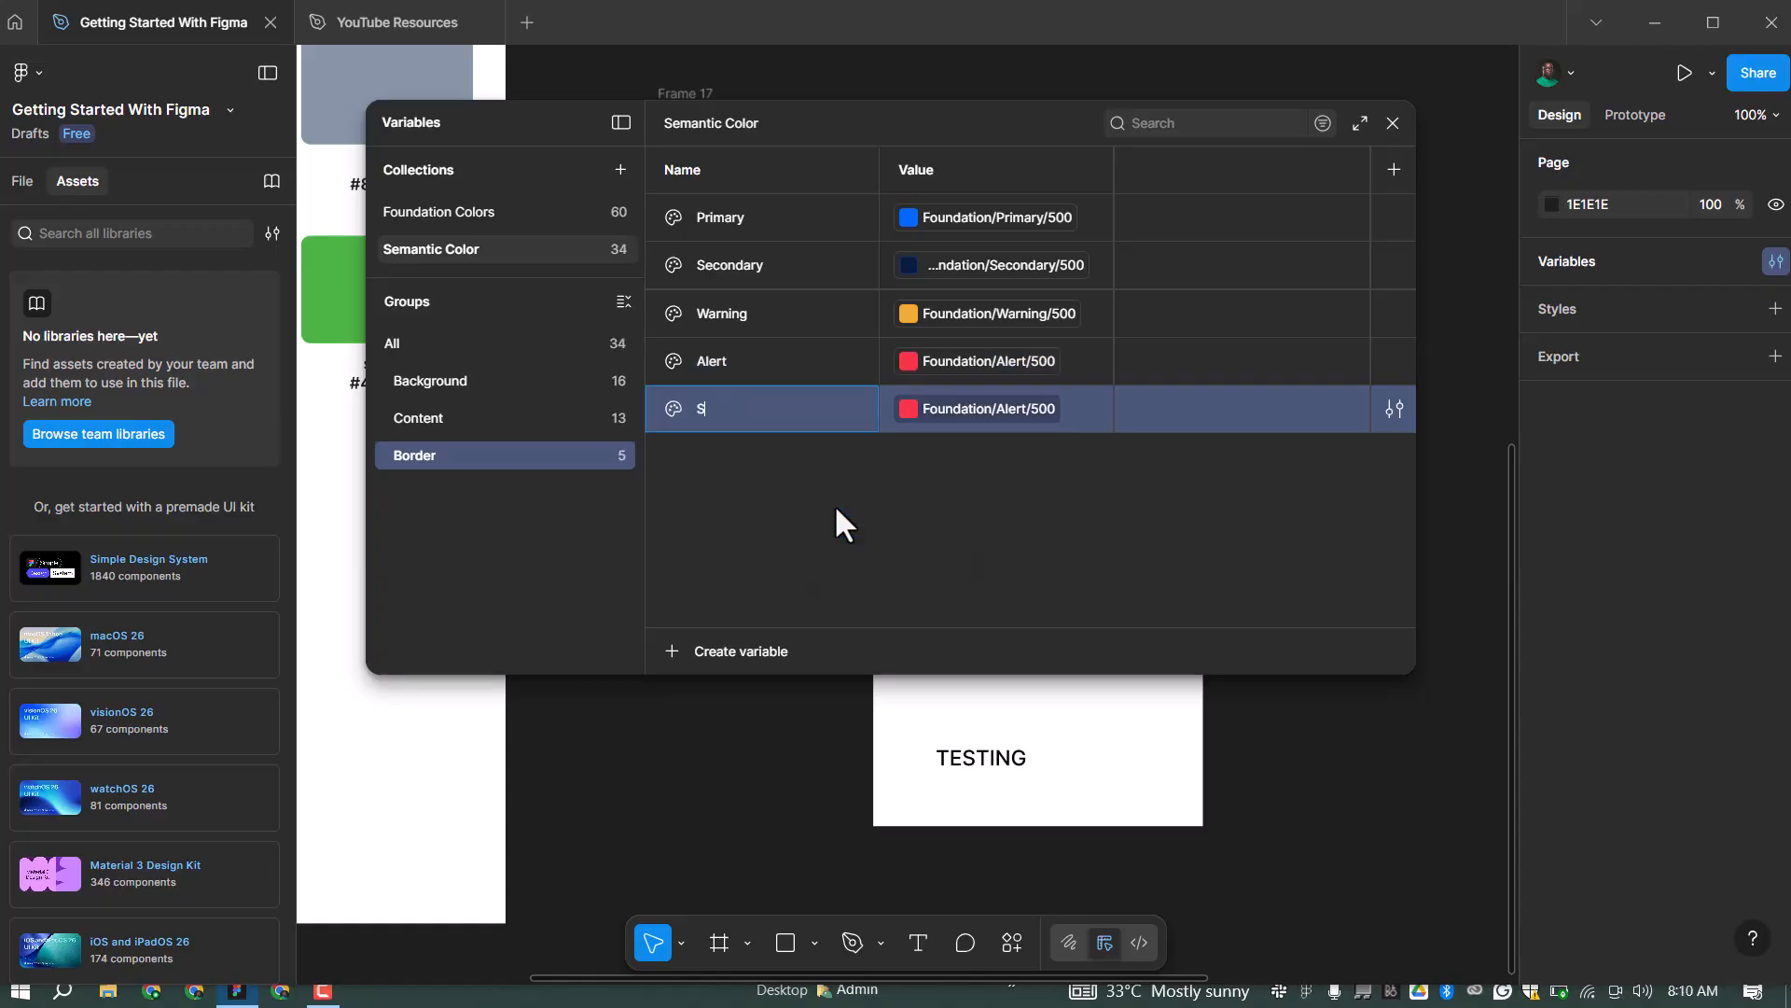
text(uccess)
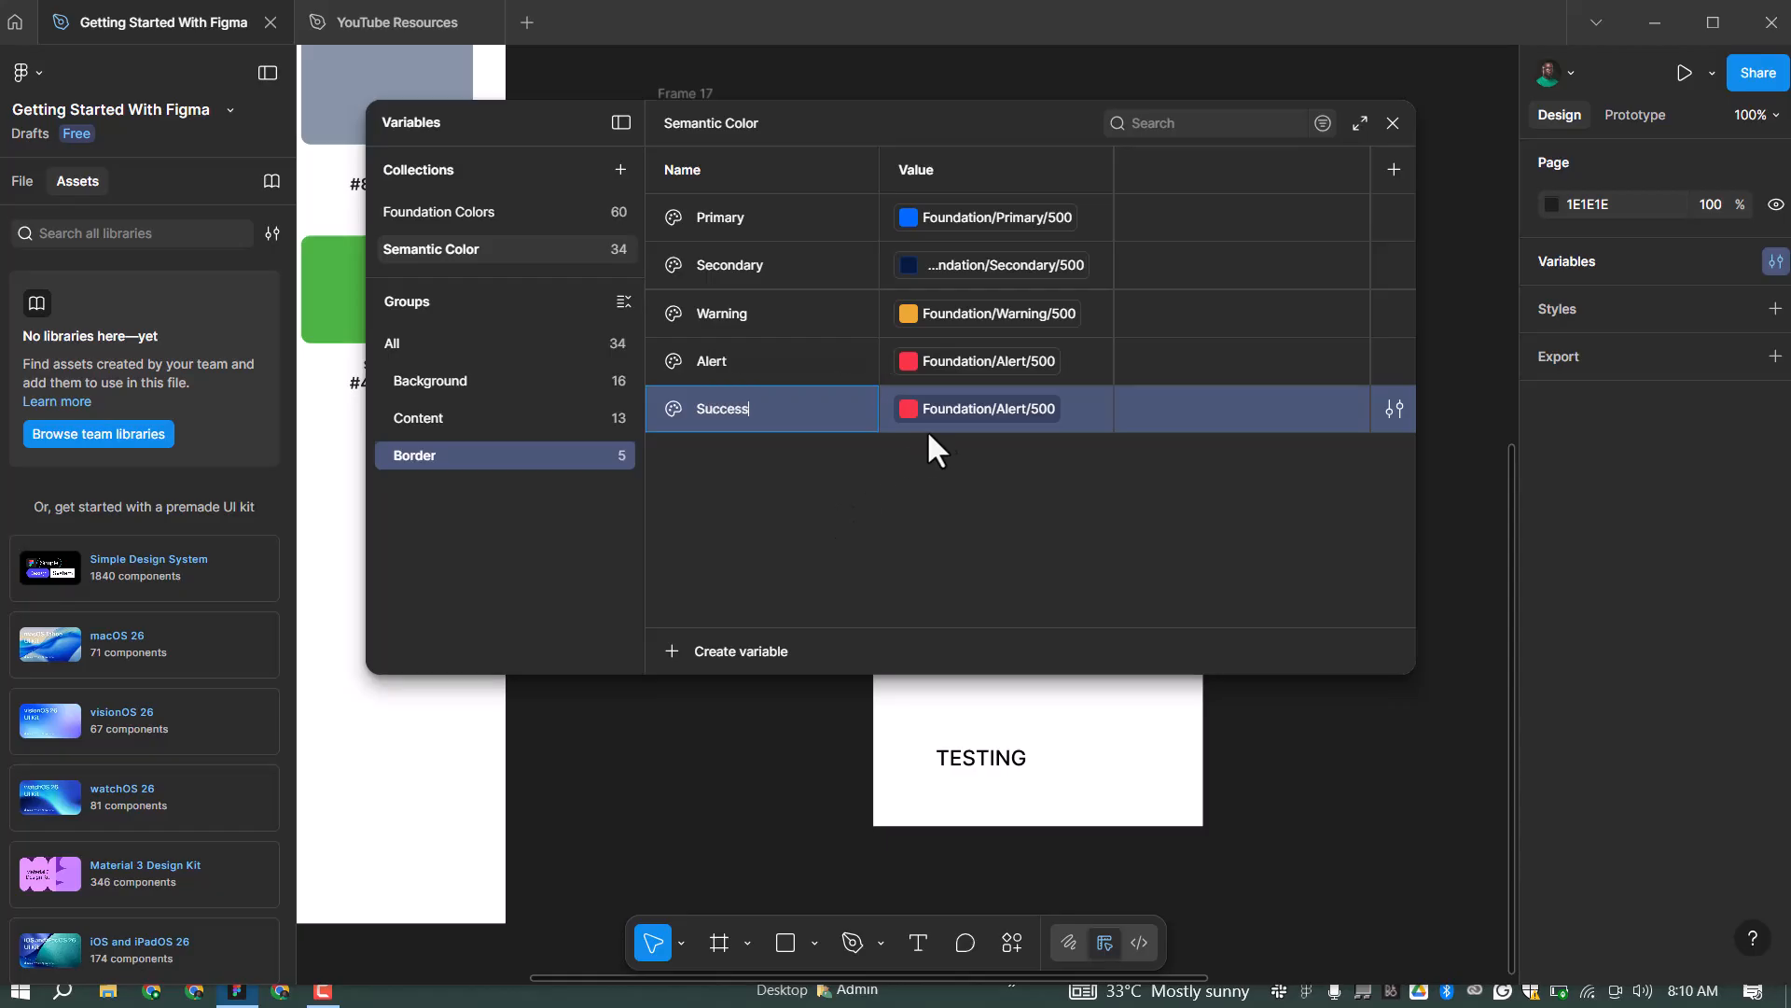
click(997, 437)
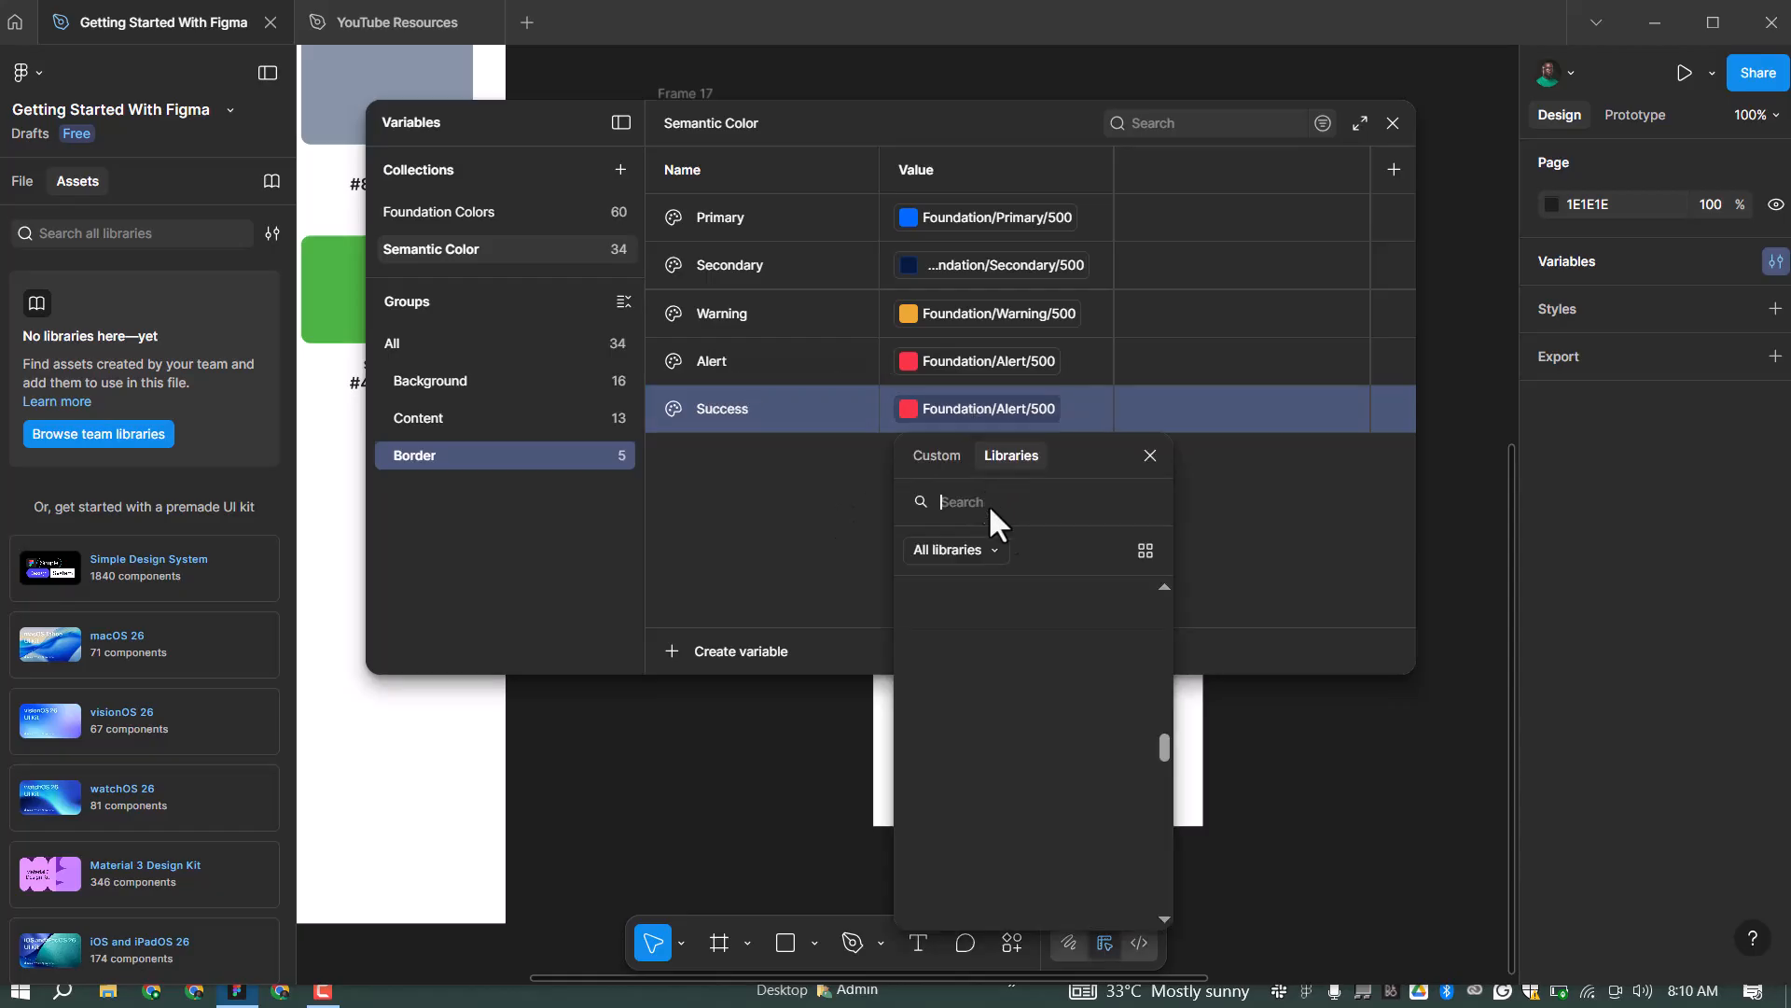
scroll(1019, 722, down, 1)
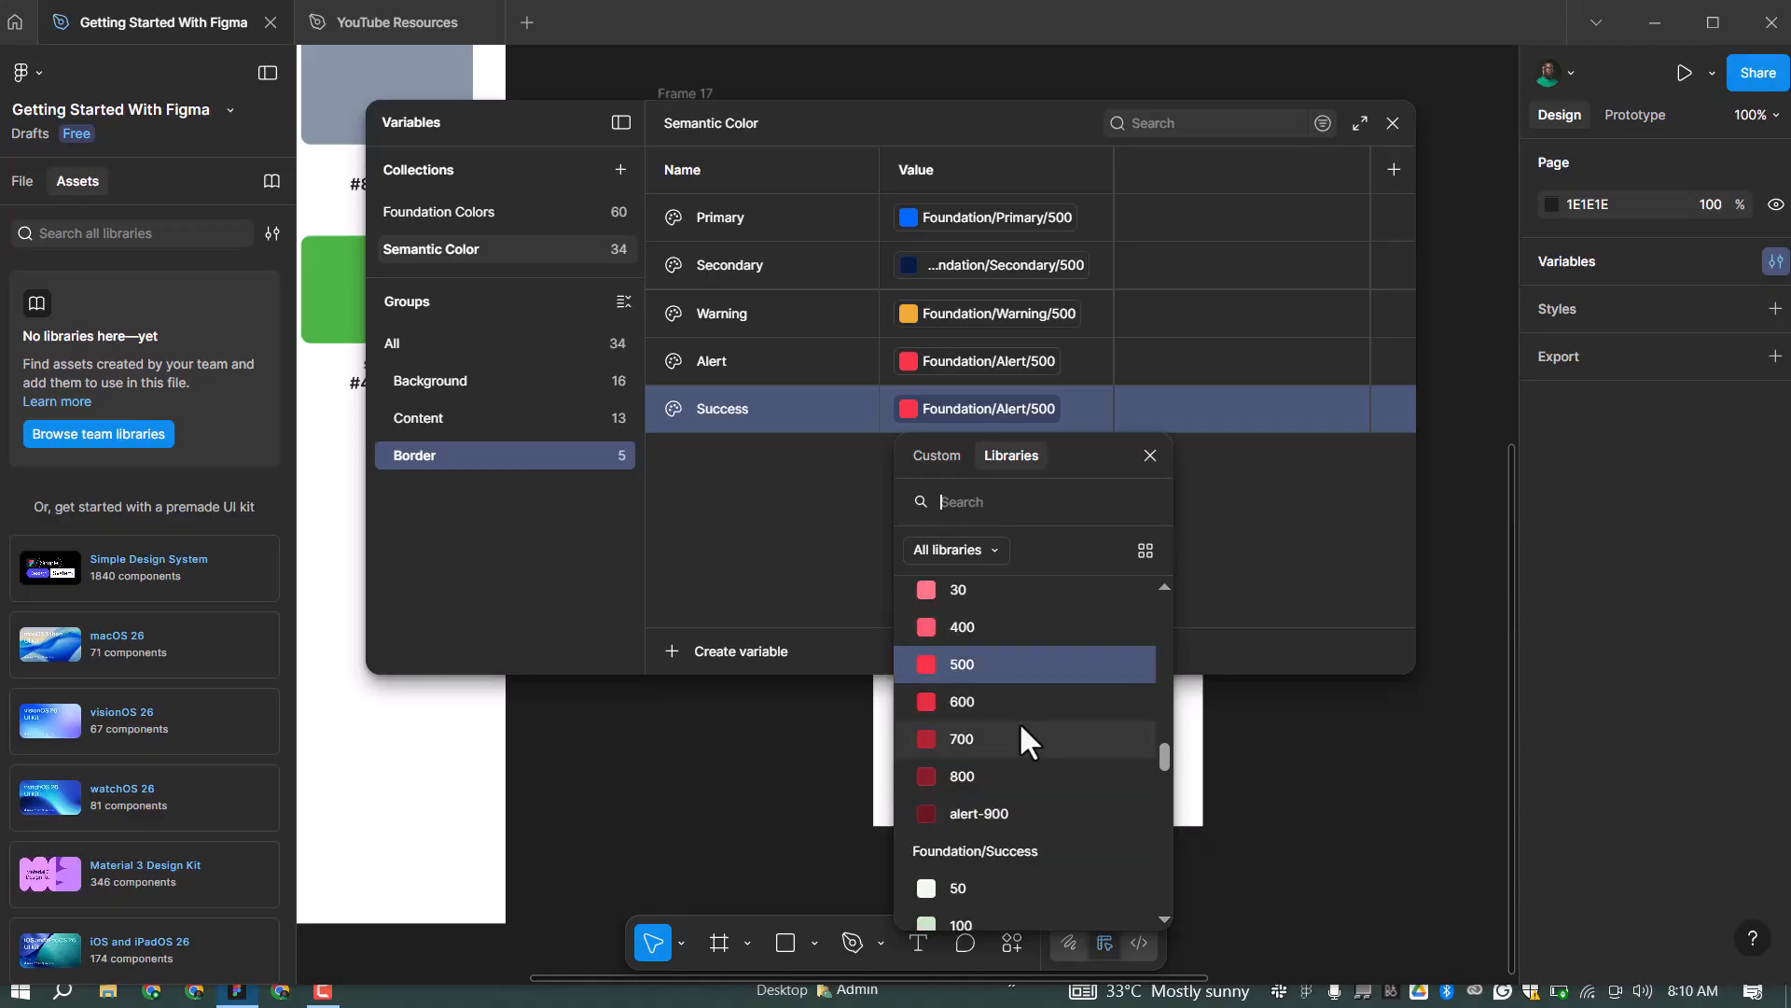
scroll(1013, 743, down, 3)
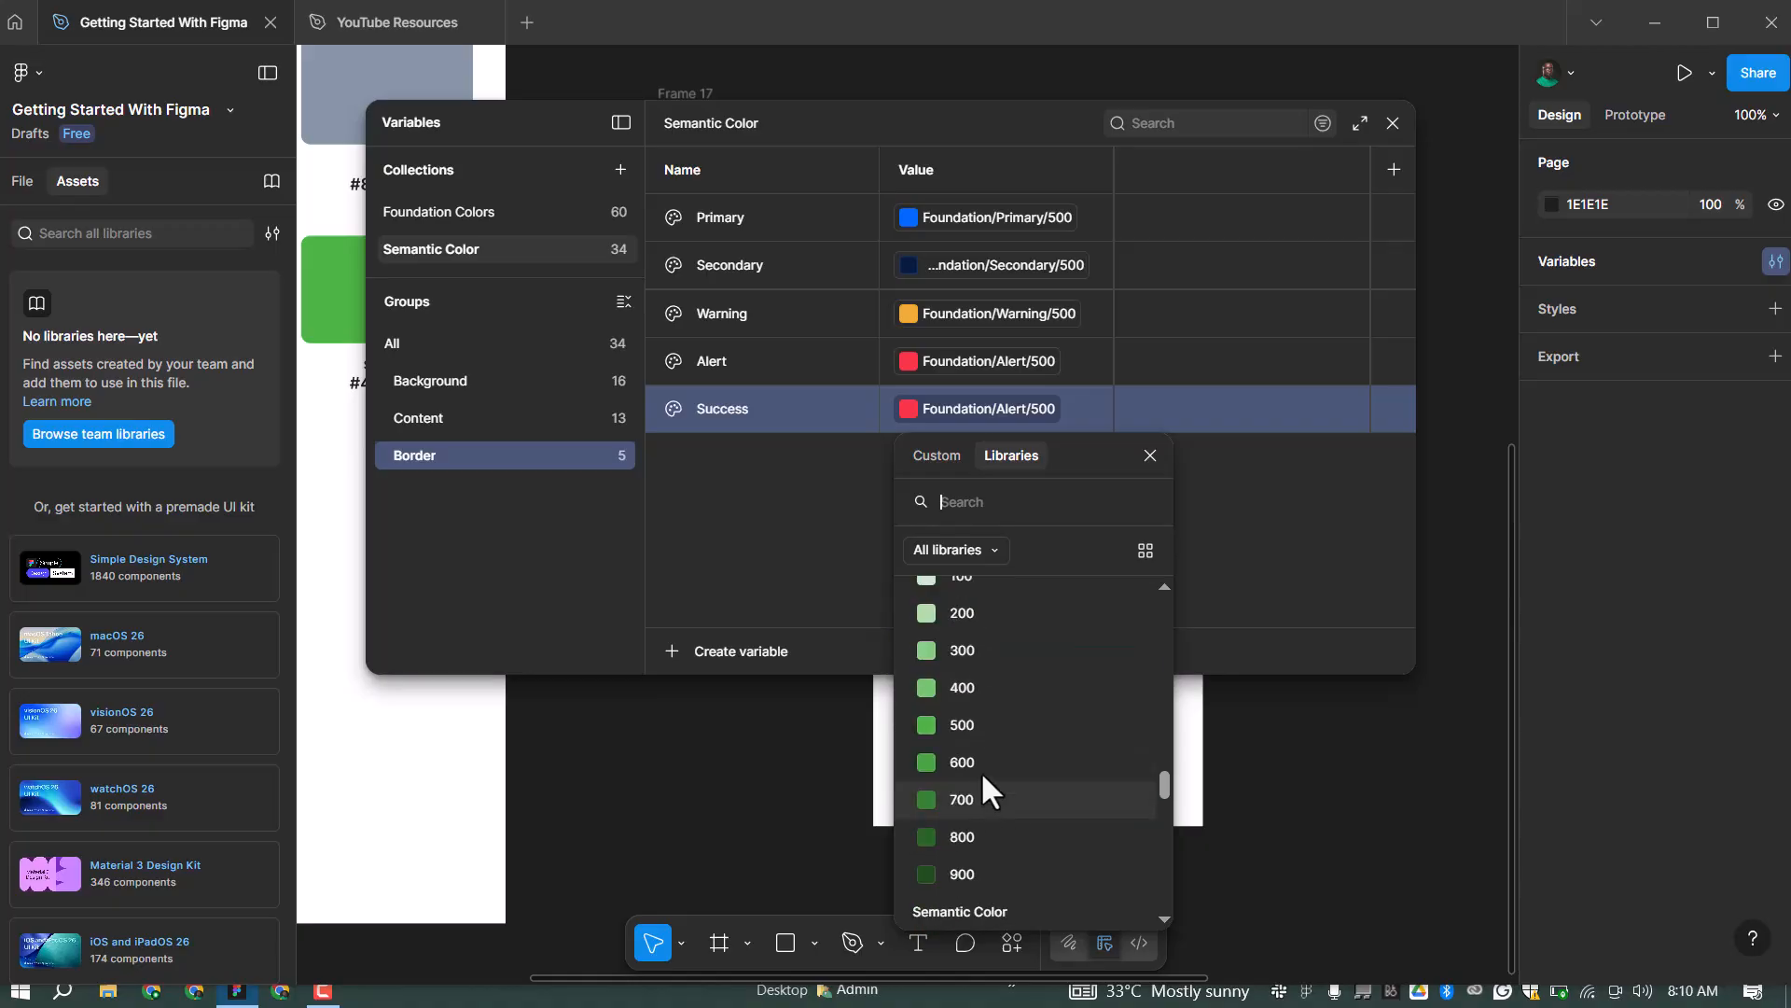
click(962, 725)
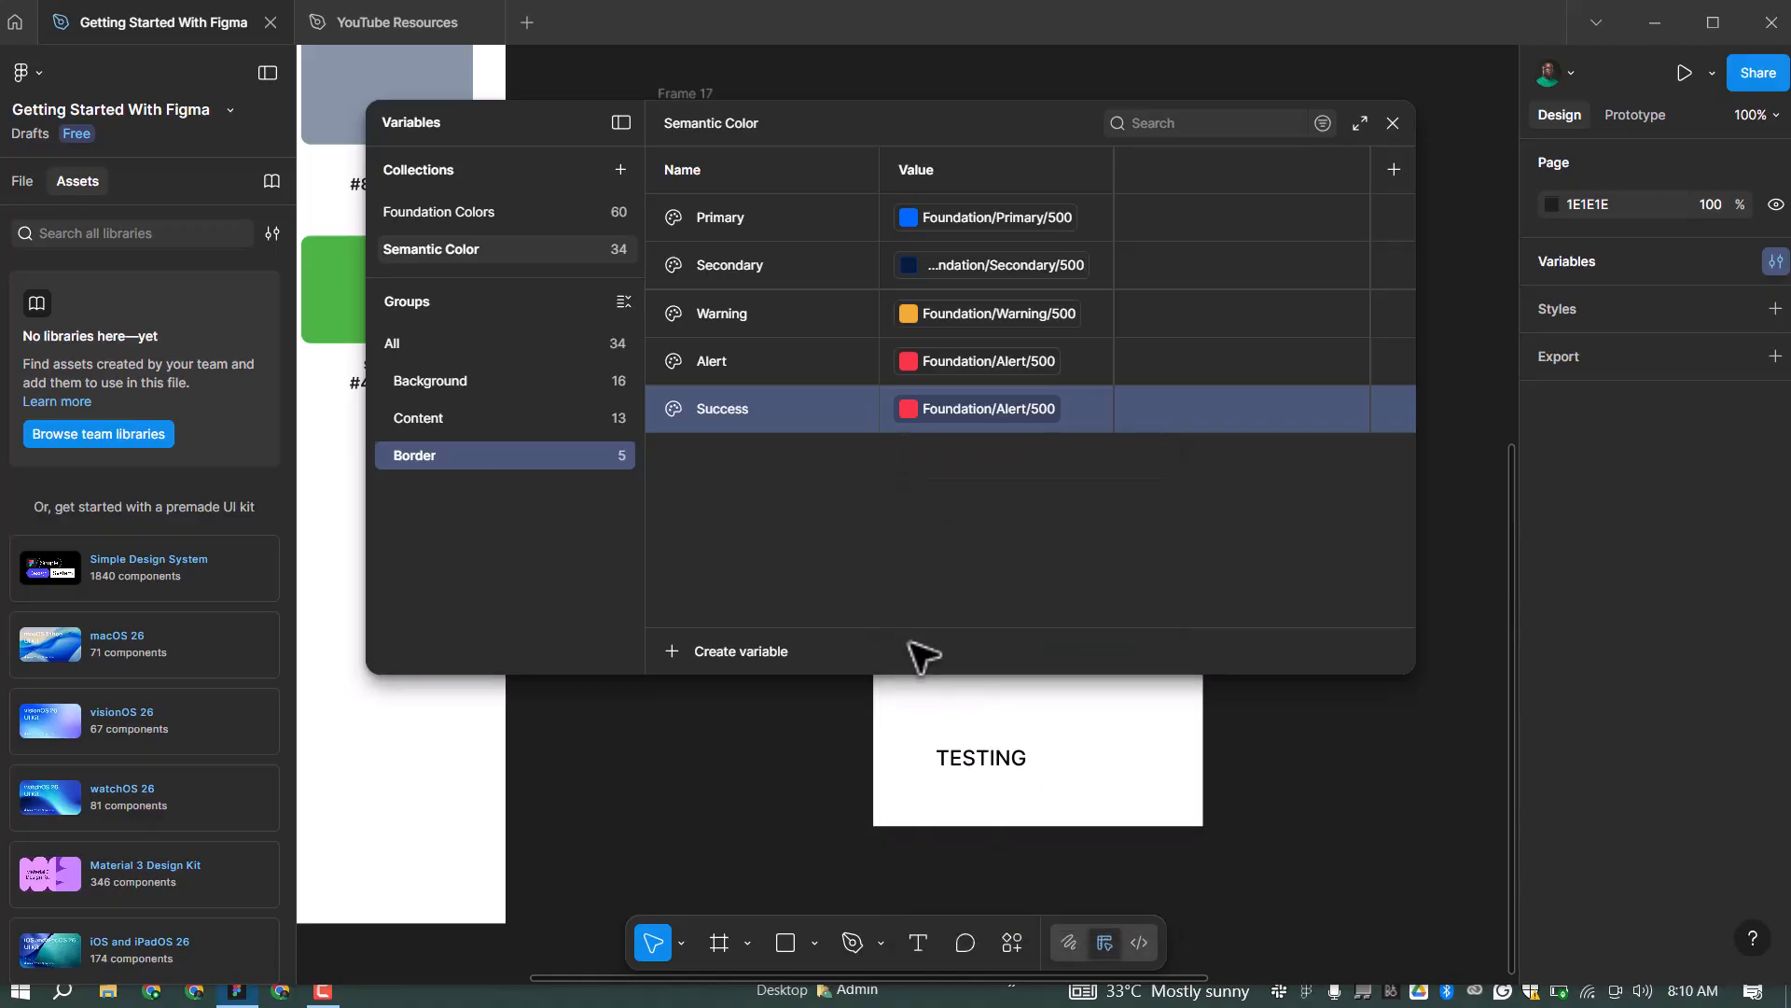
Duplicate the Border group's Secondary variable, rename the copy Disable, and link its value to Foundation/Grey/300
click(749, 266)
right_click(748, 266)
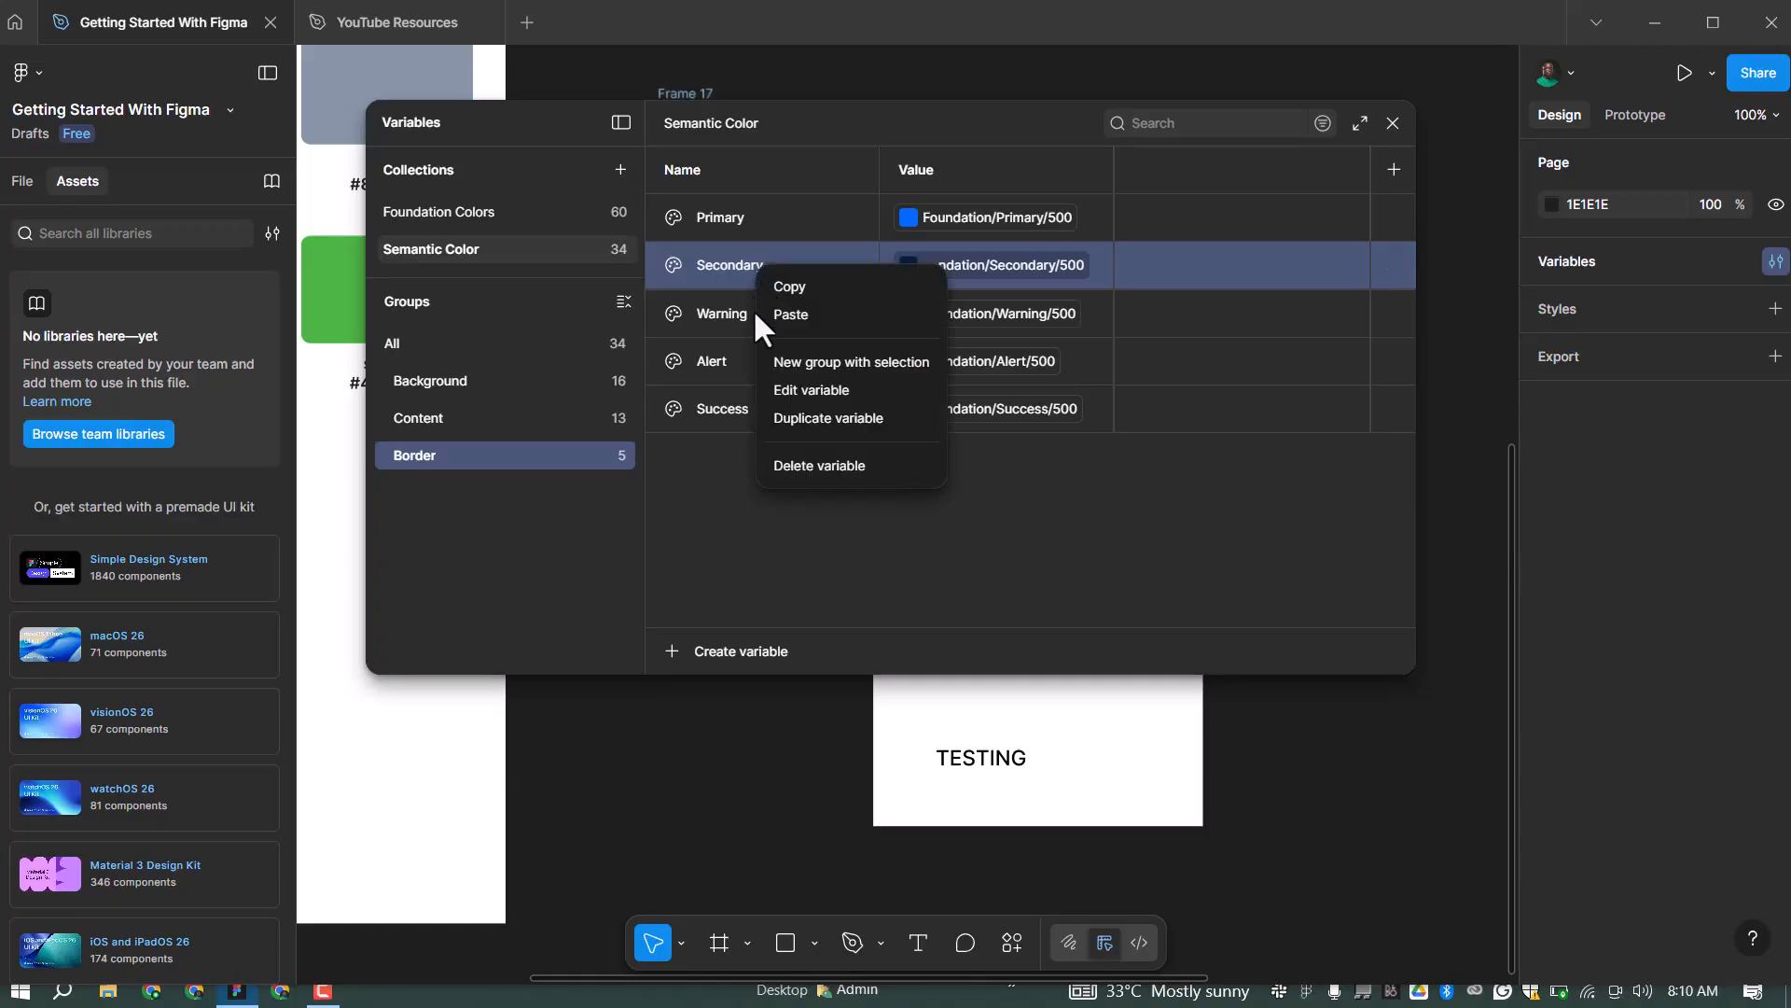
click(795, 421)
text(Disable)
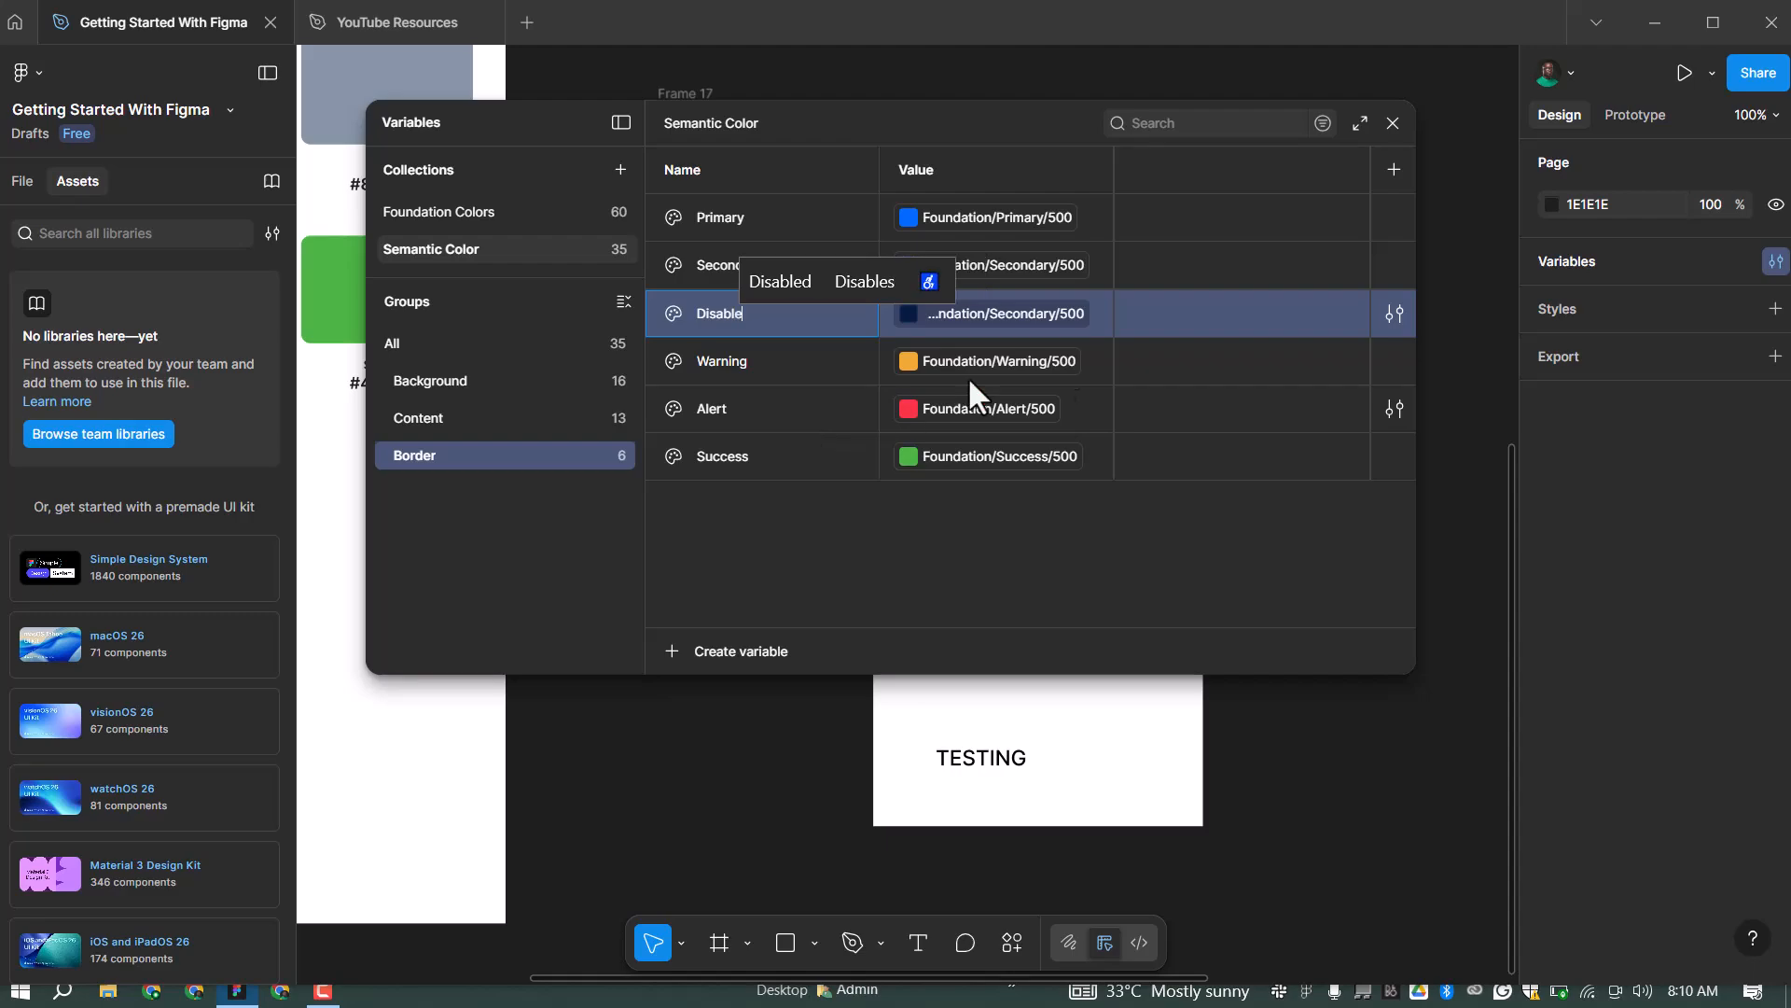
click(1043, 313)
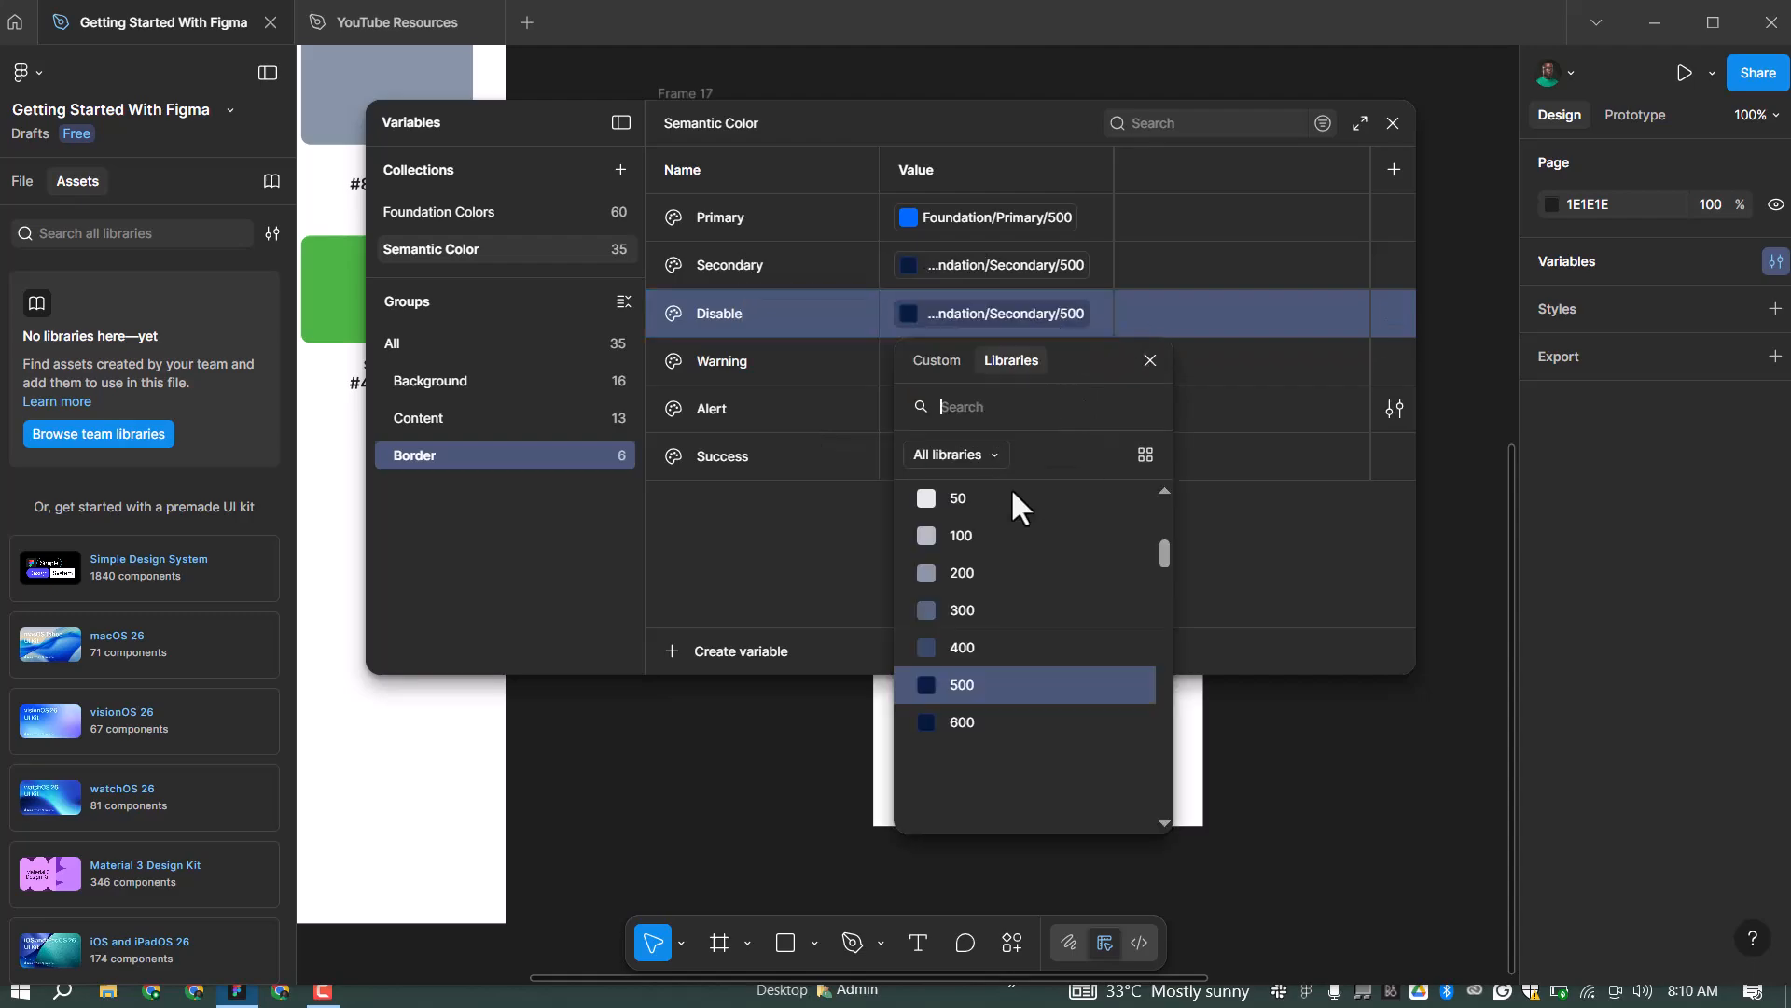
scroll(989, 652, down, 3)
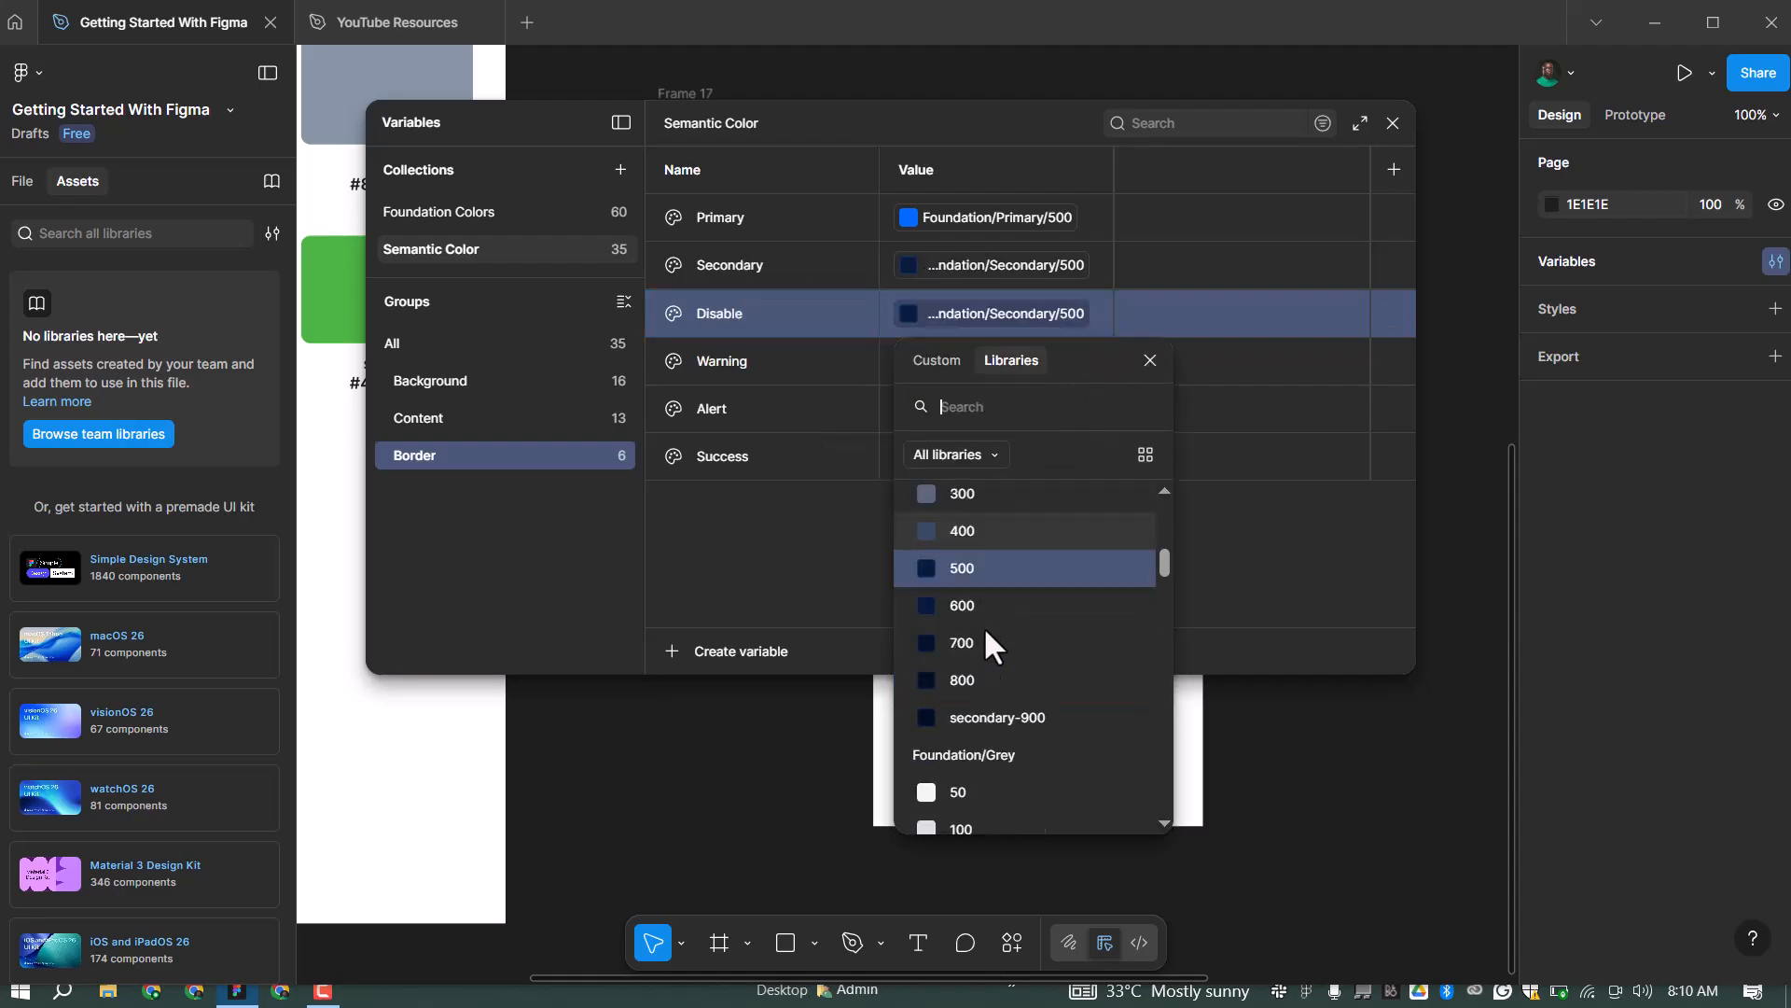
scroll(1009, 734, down, 1)
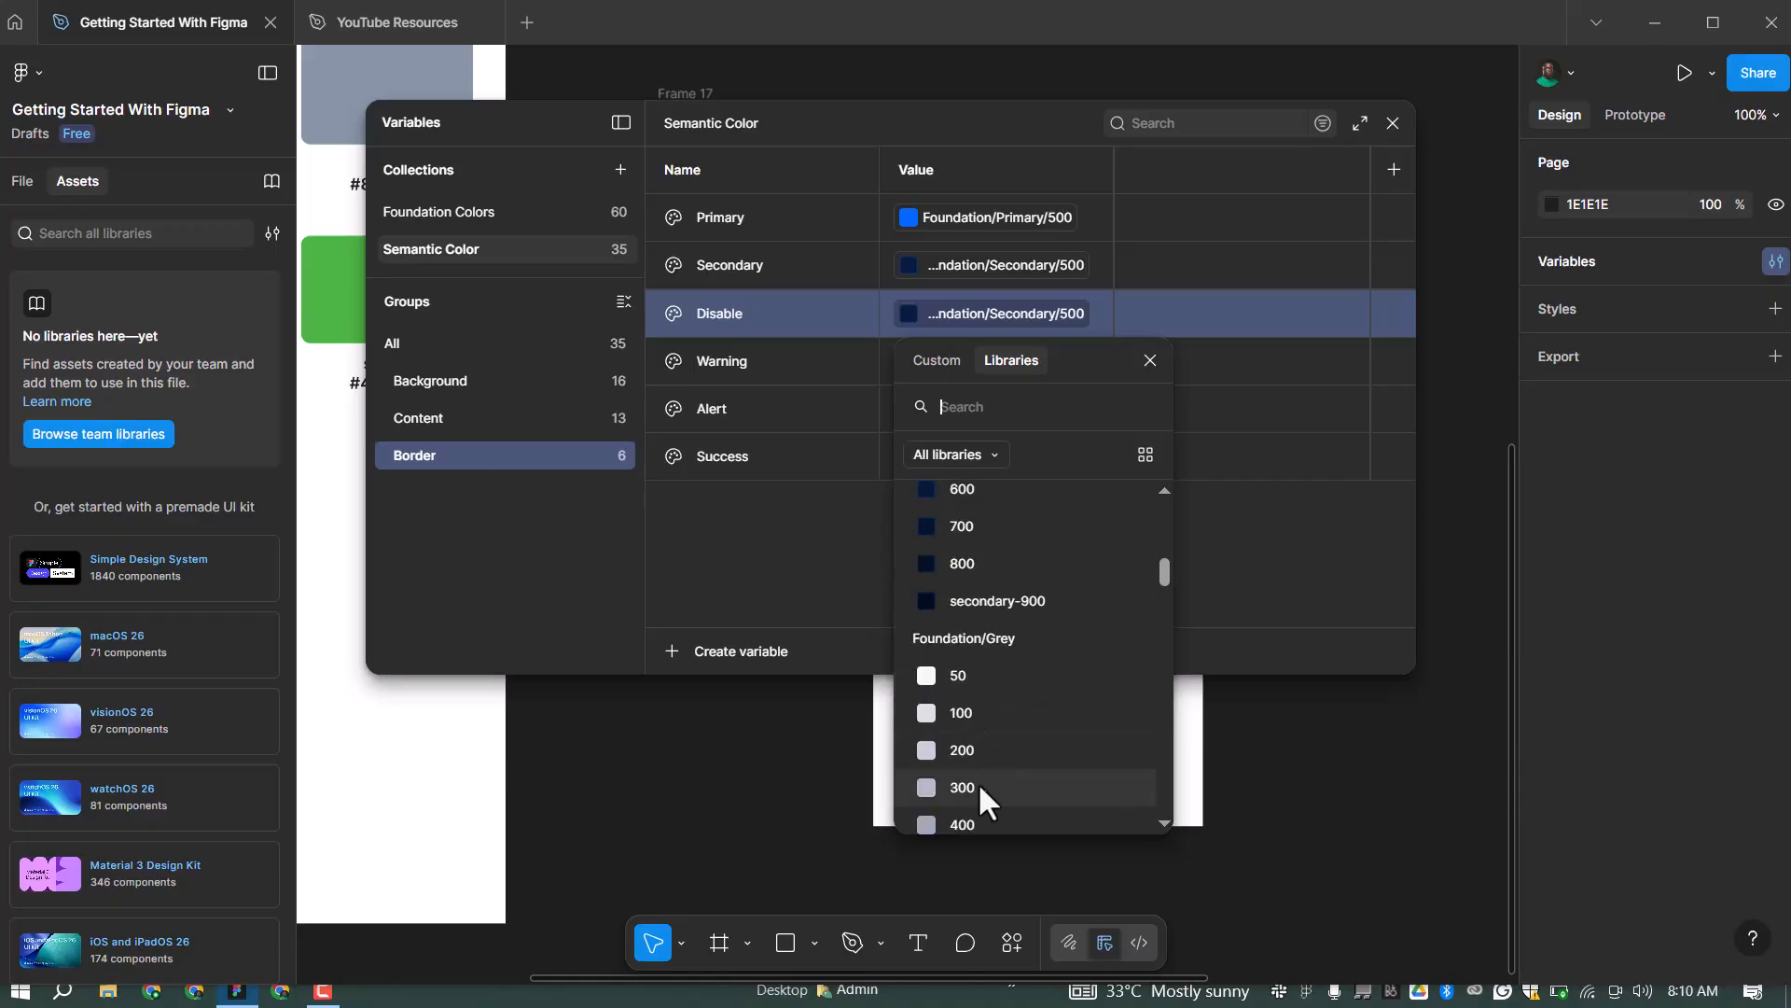
click(994, 783)
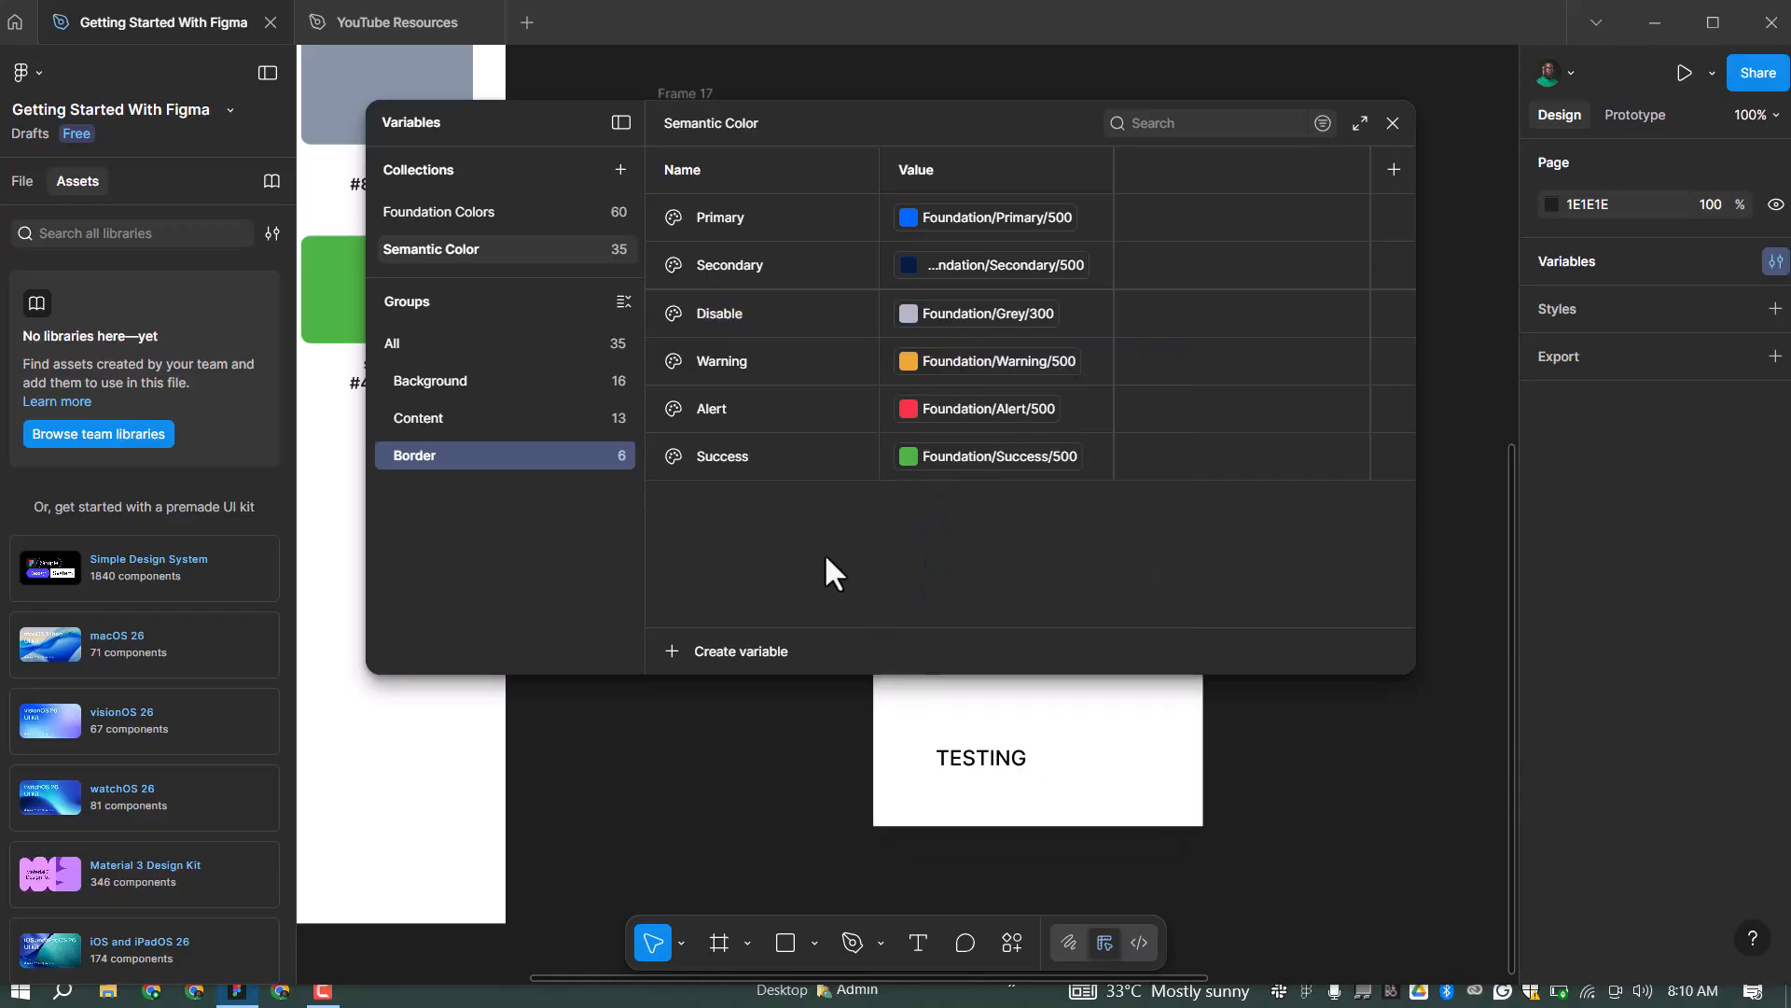
Review the variables in the Semantic Color collection's Background, Content and Border groups
click(477, 389)
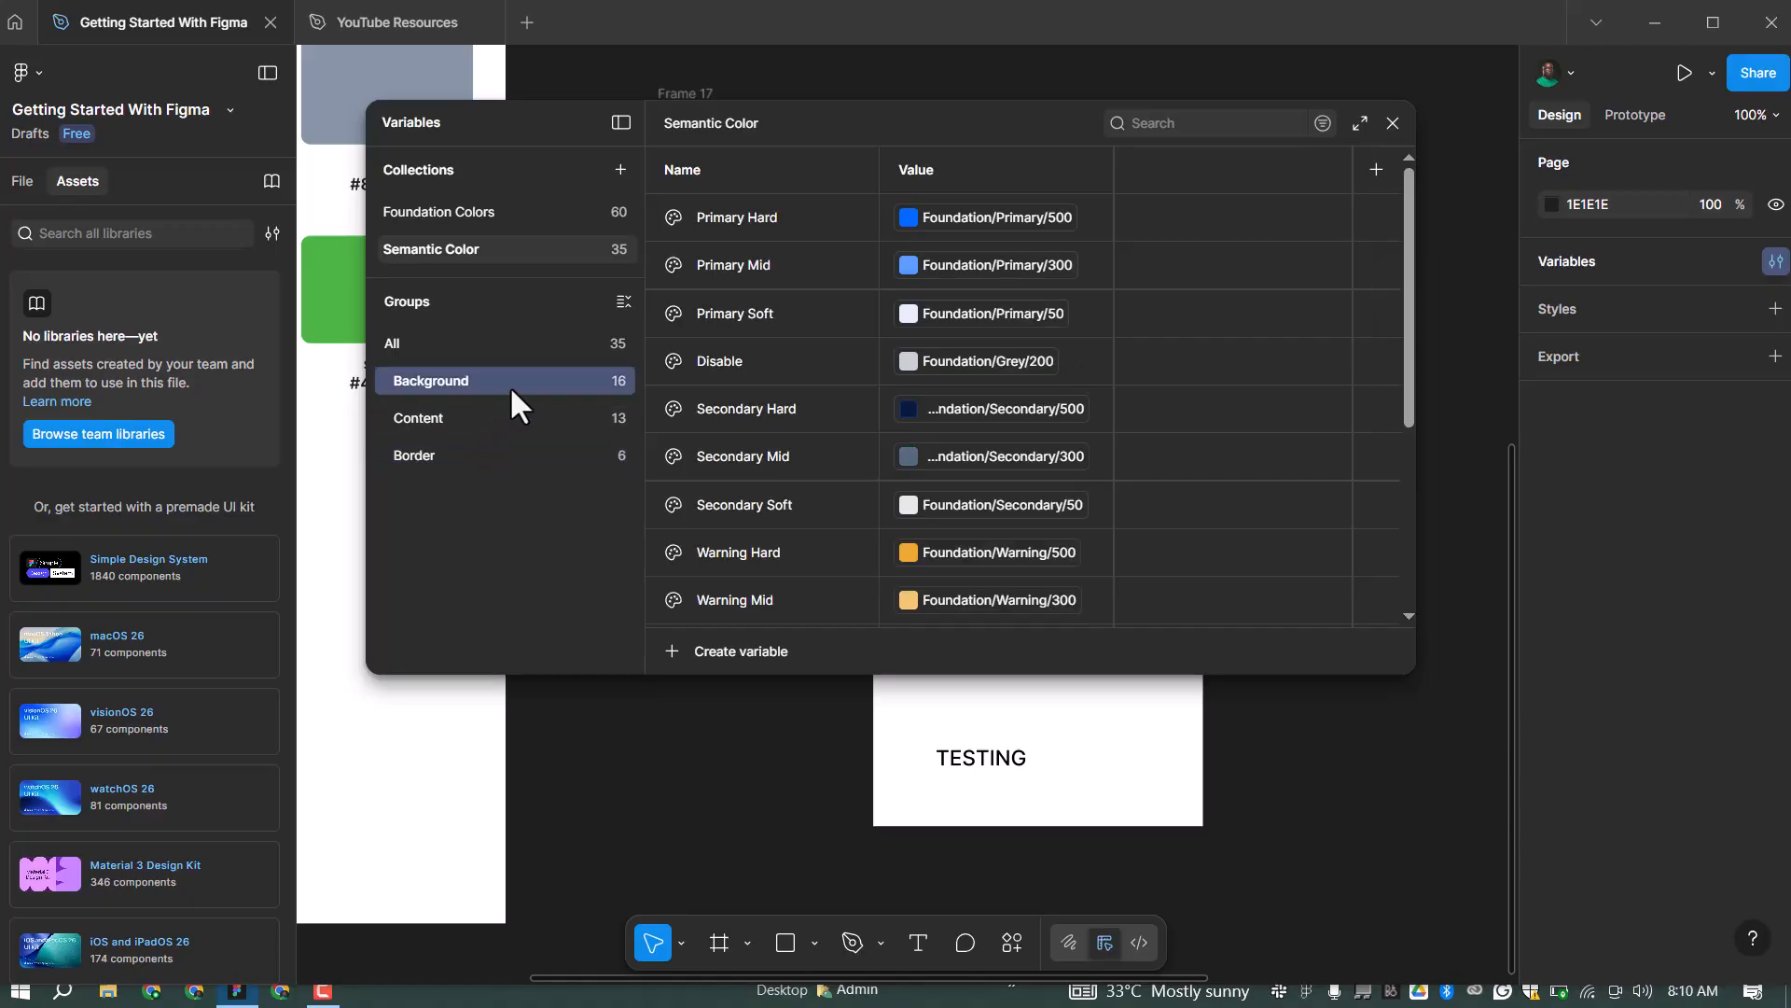
click(446, 419)
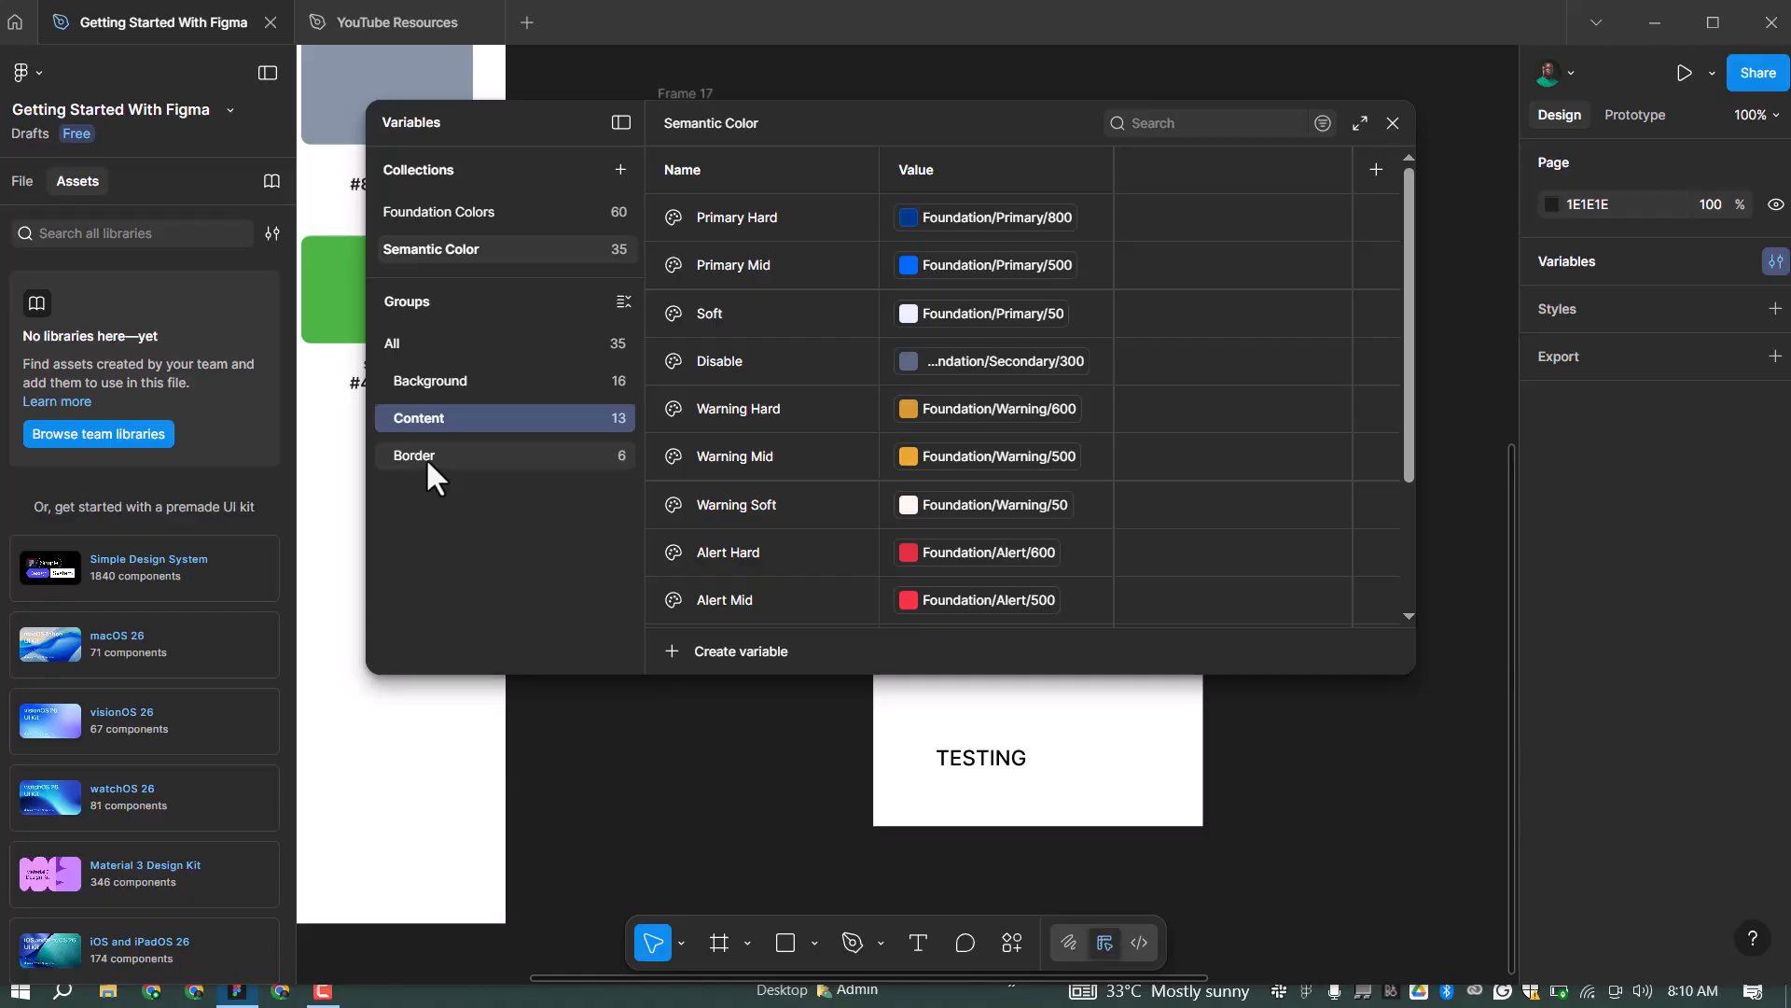
click(427, 462)
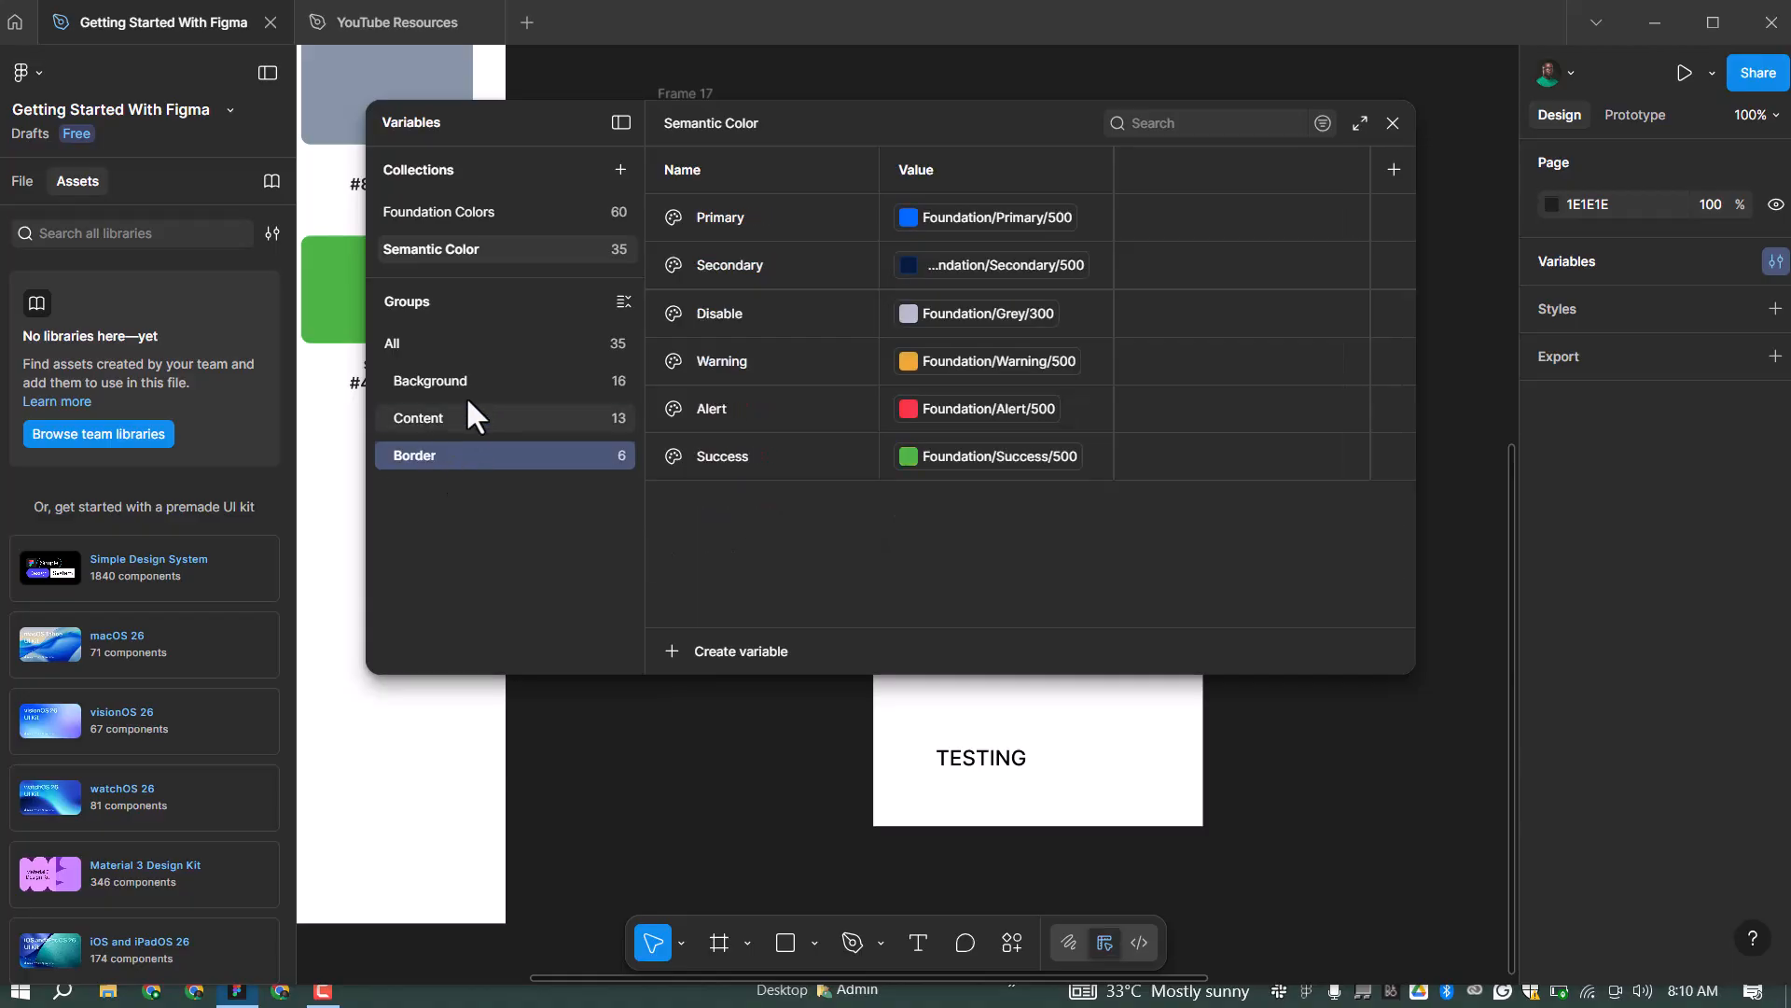
click(523, 373)
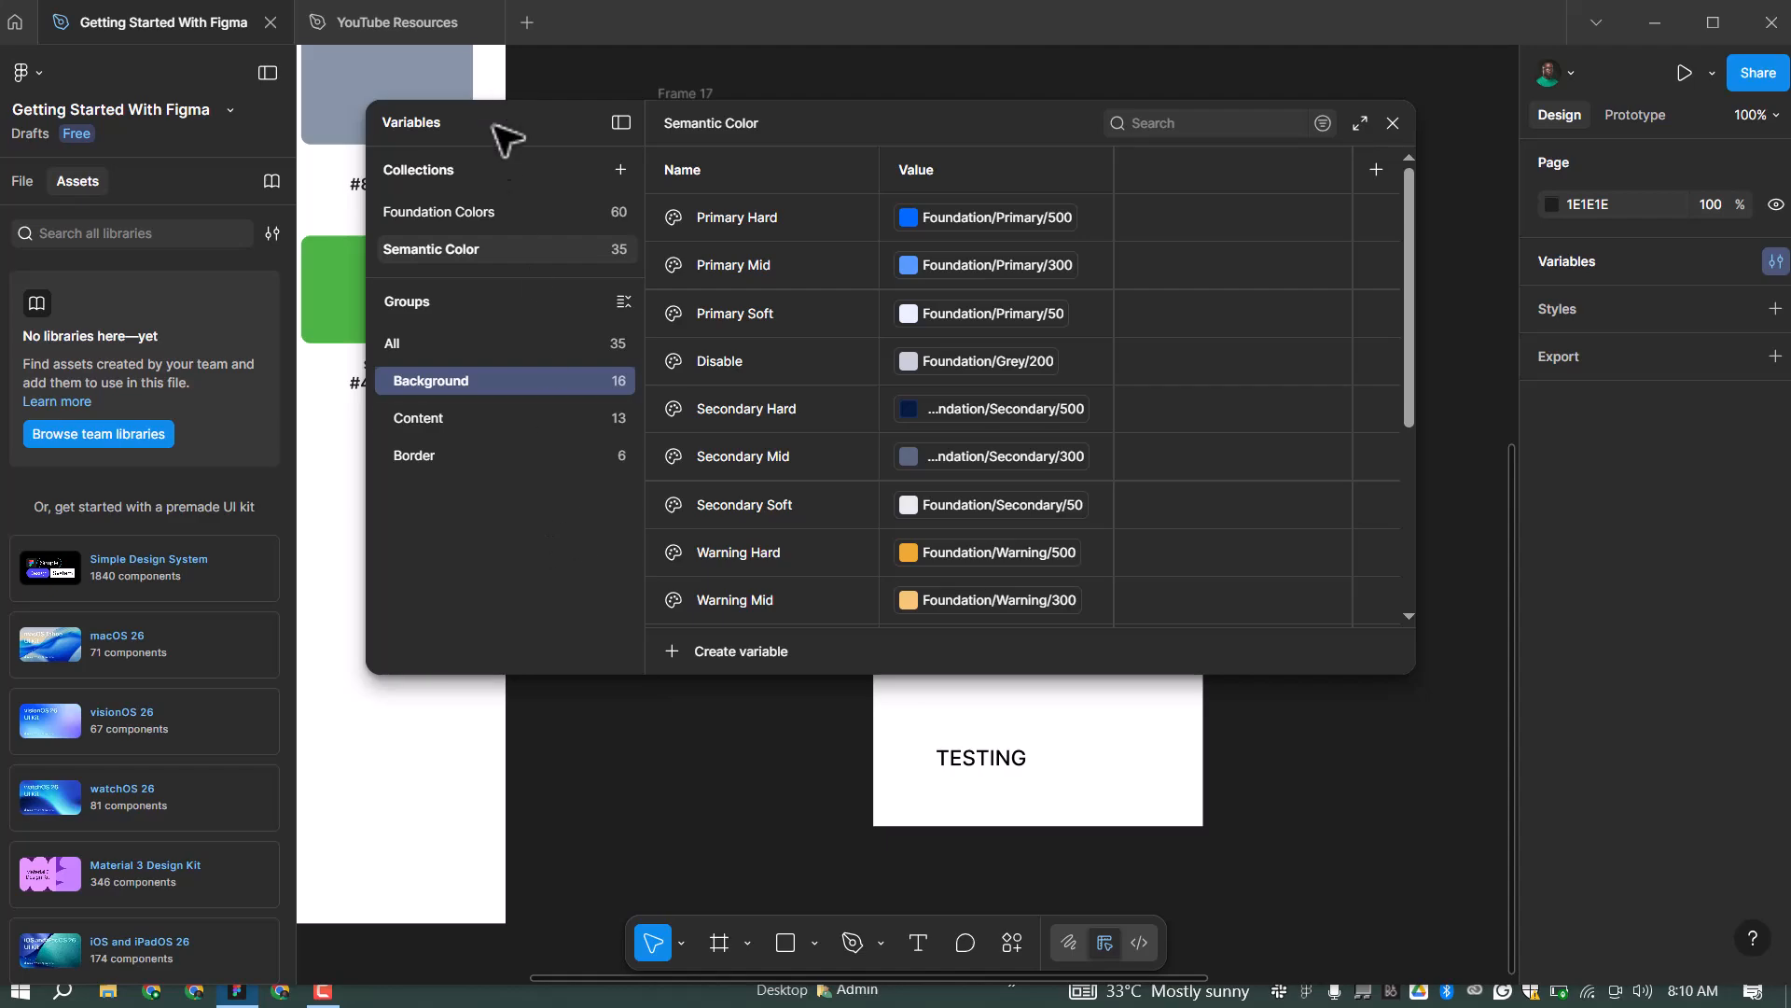
Create a color variable named Neutral in the Primary group of the Foundation Colors collection
click(466, 213)
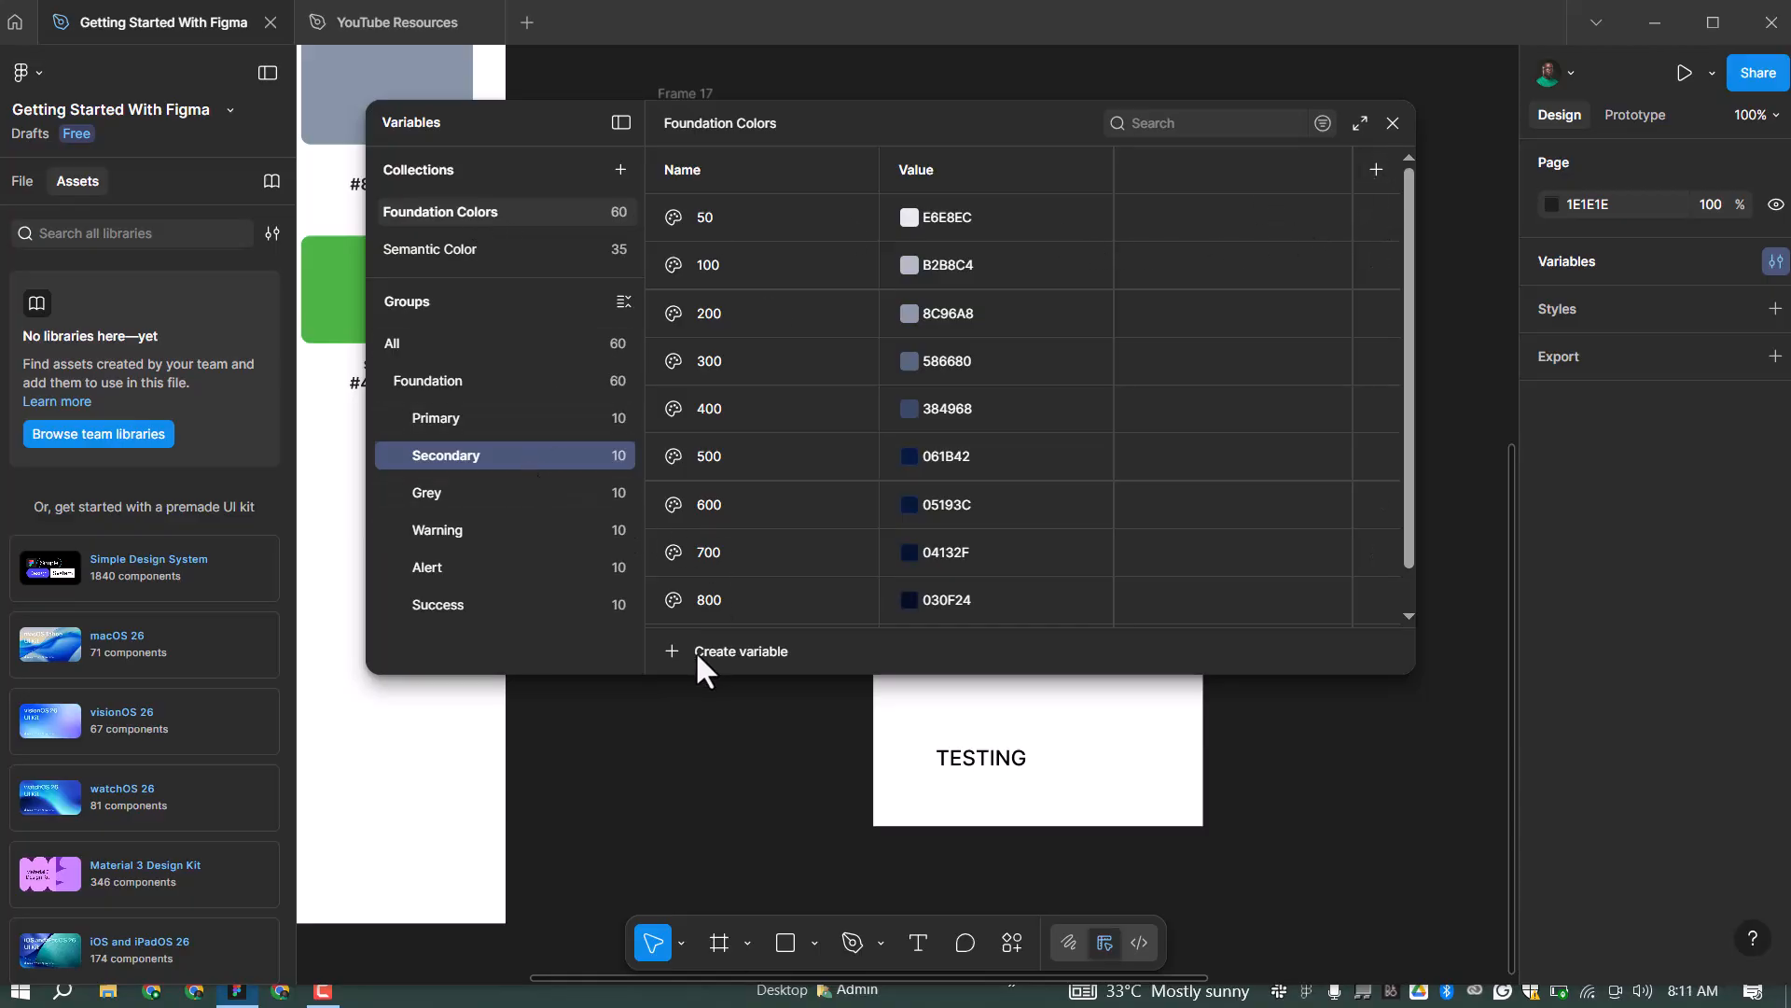
click(446, 420)
click(724, 651)
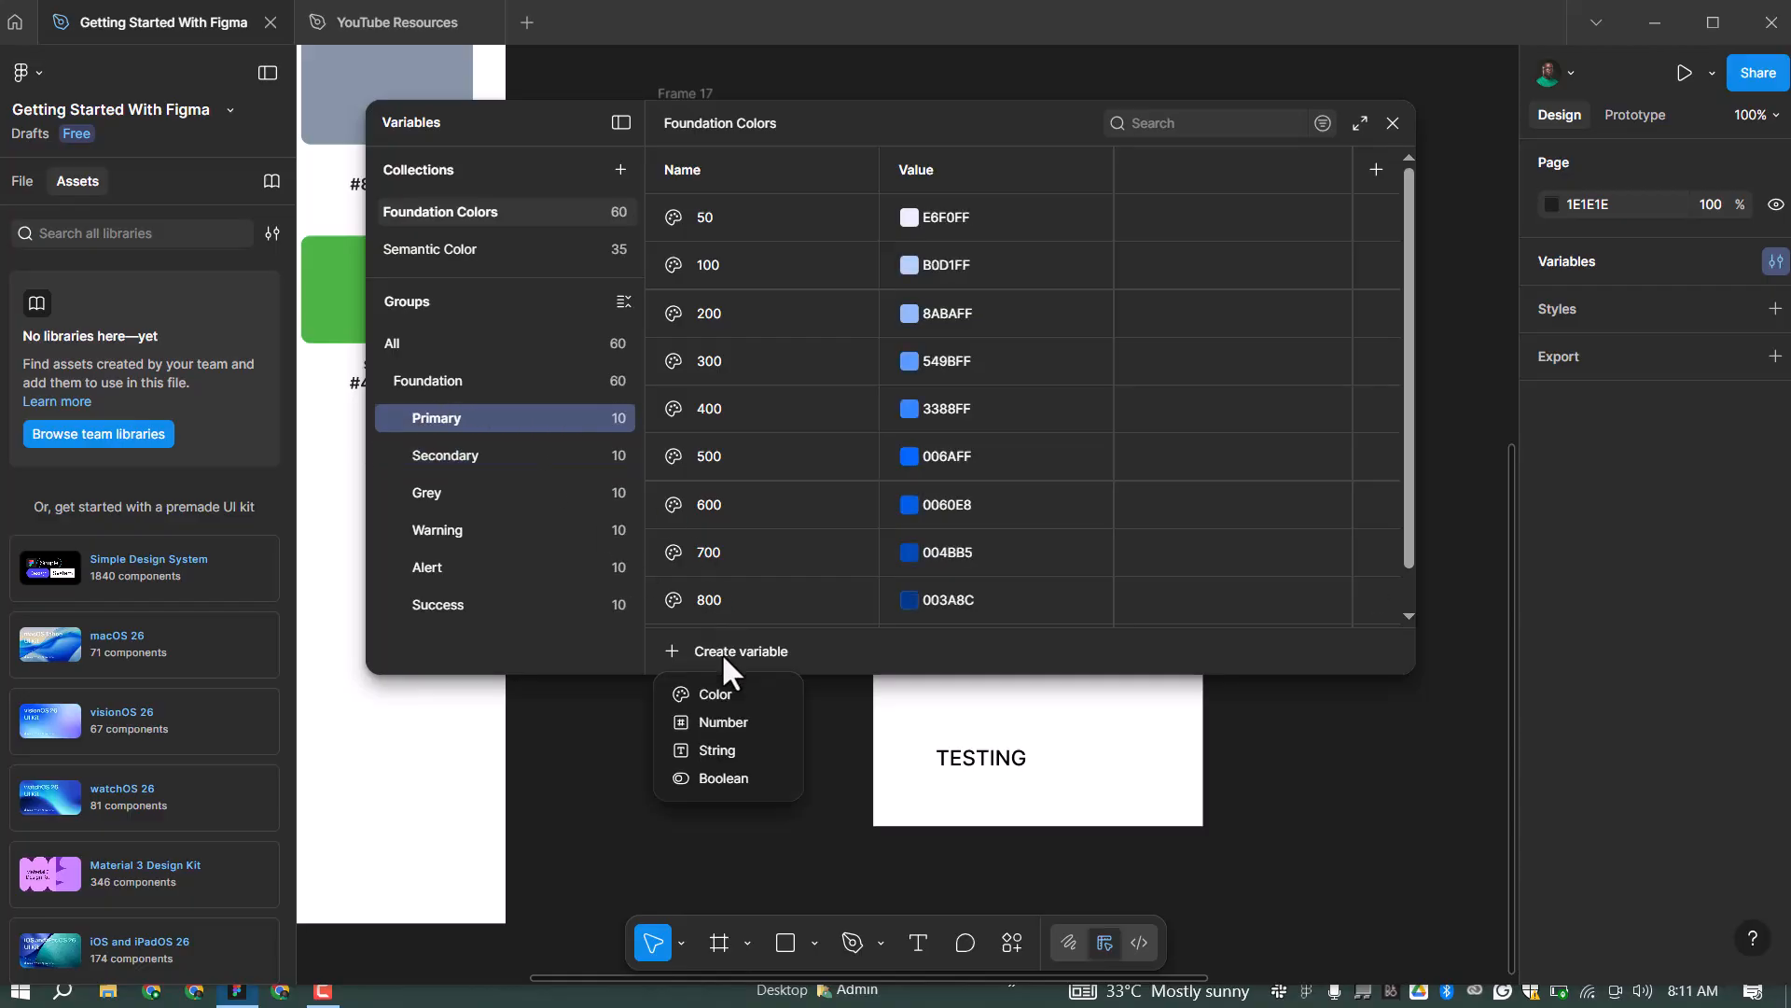
click(715, 698)
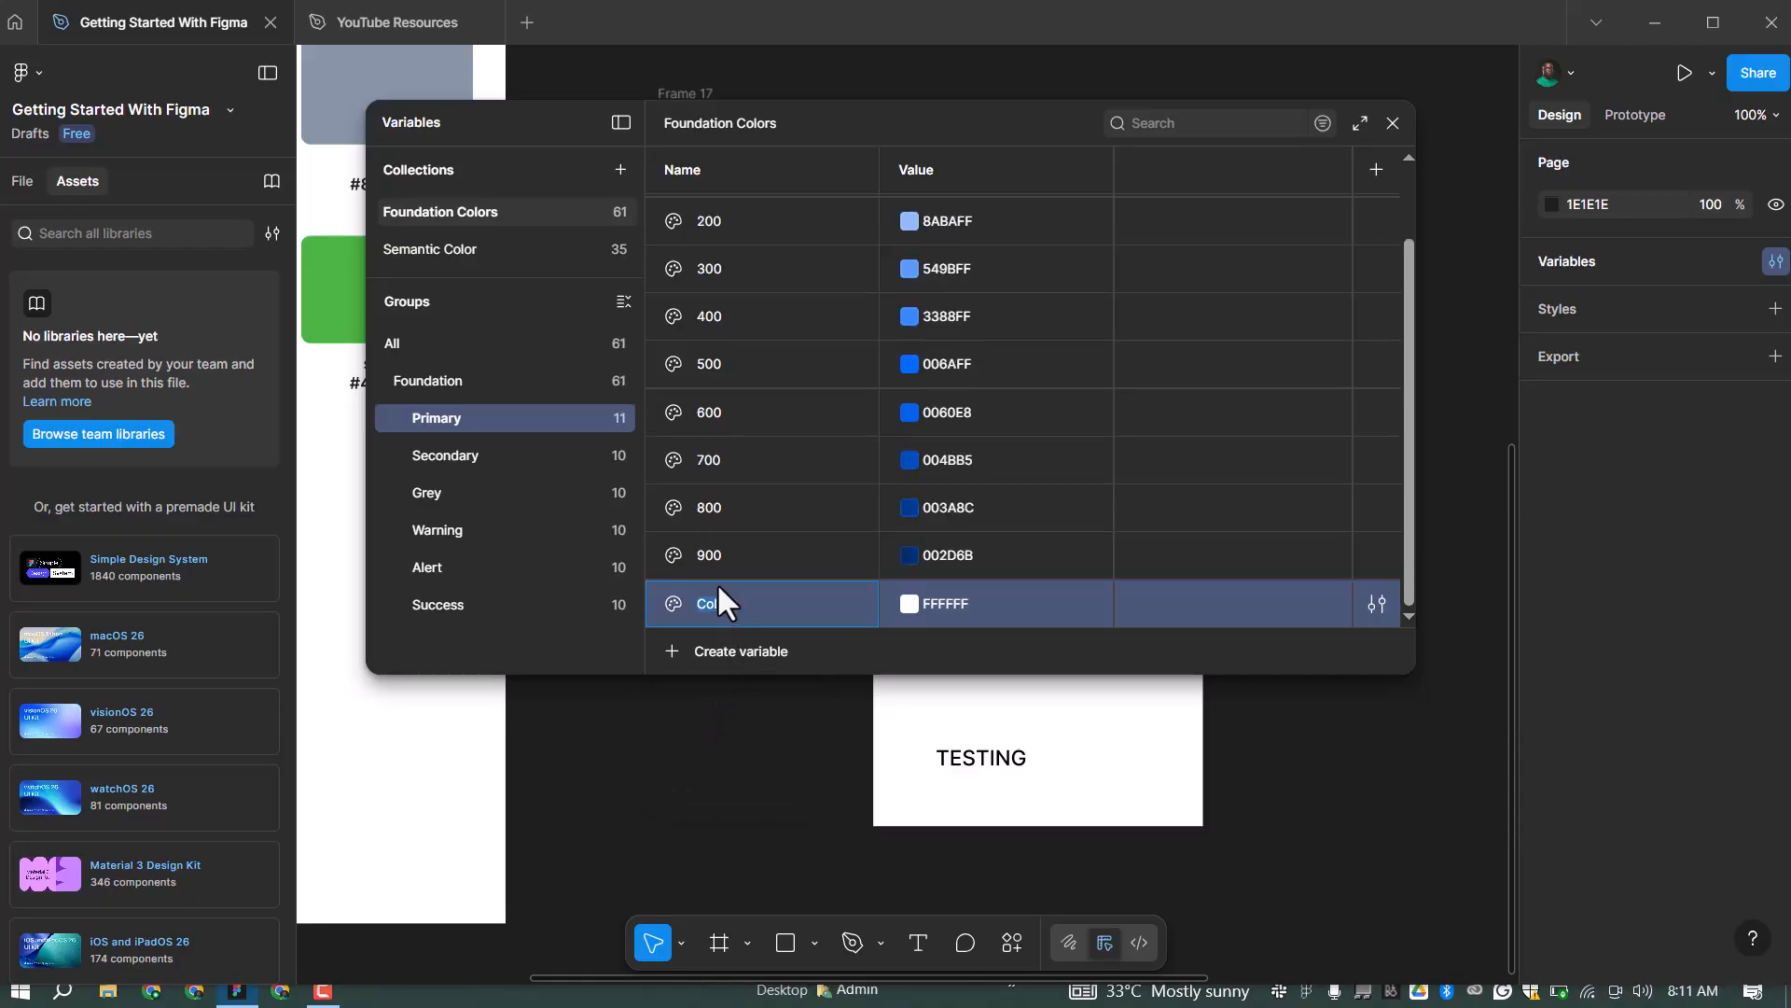
text(Ne)
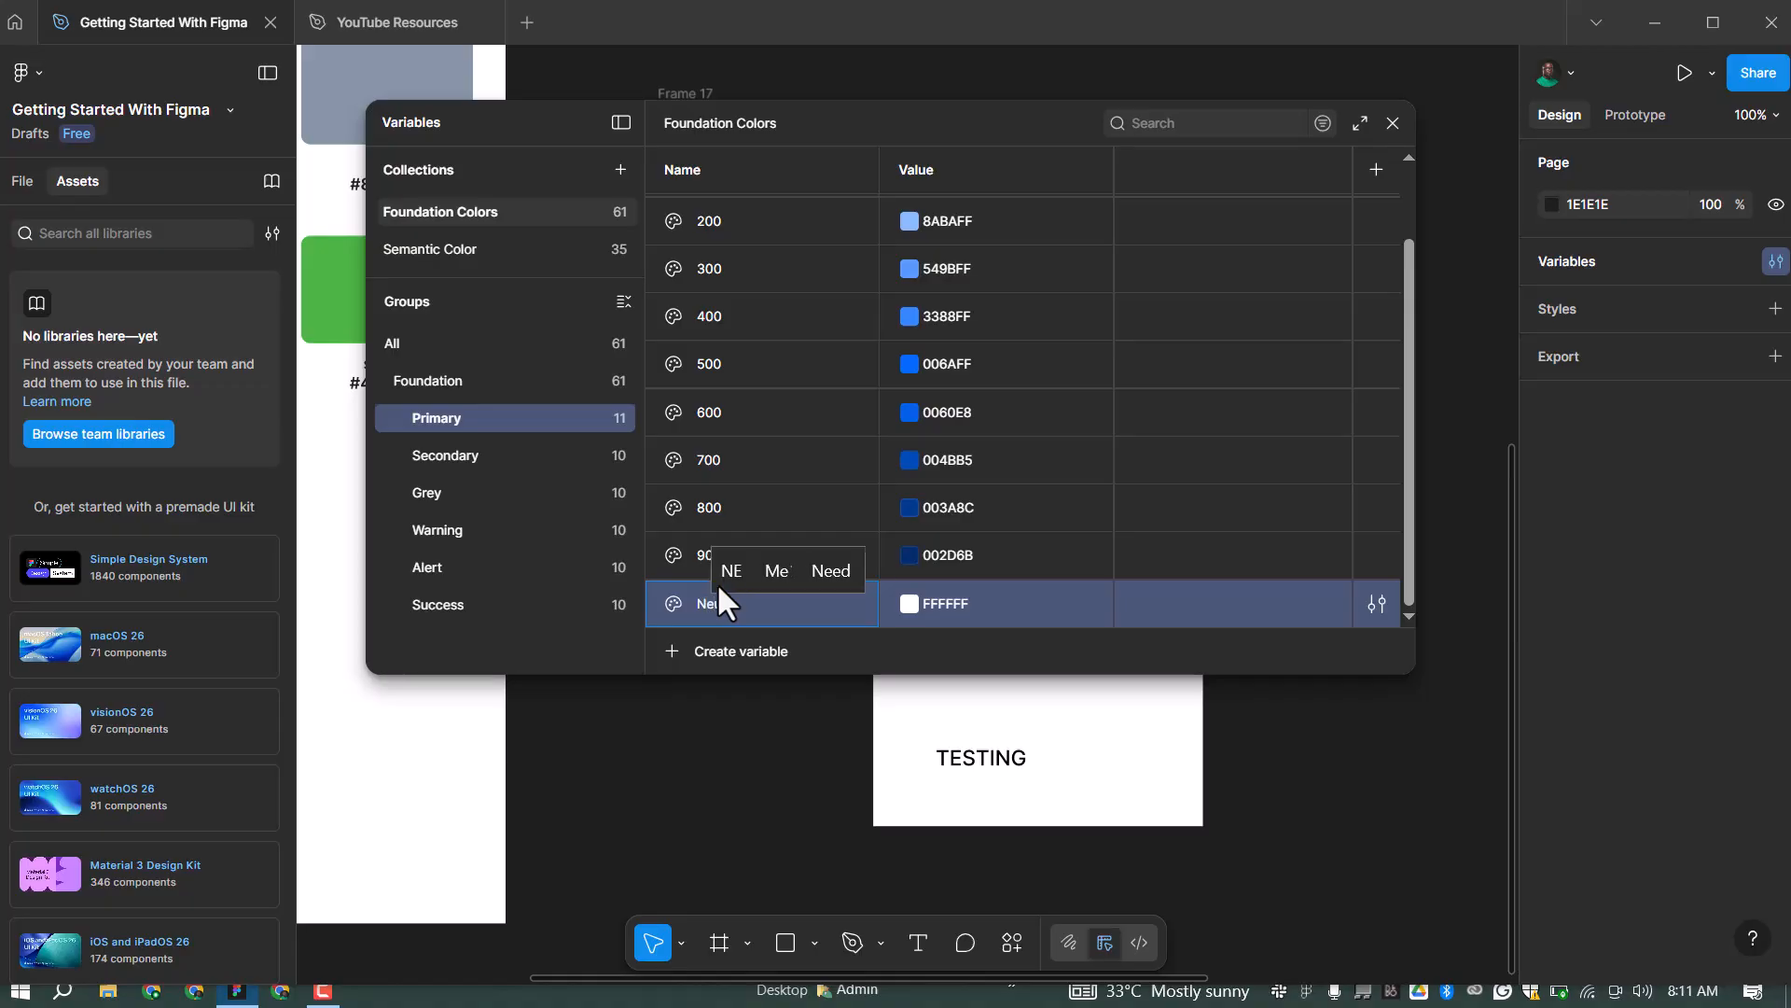
text(utral)
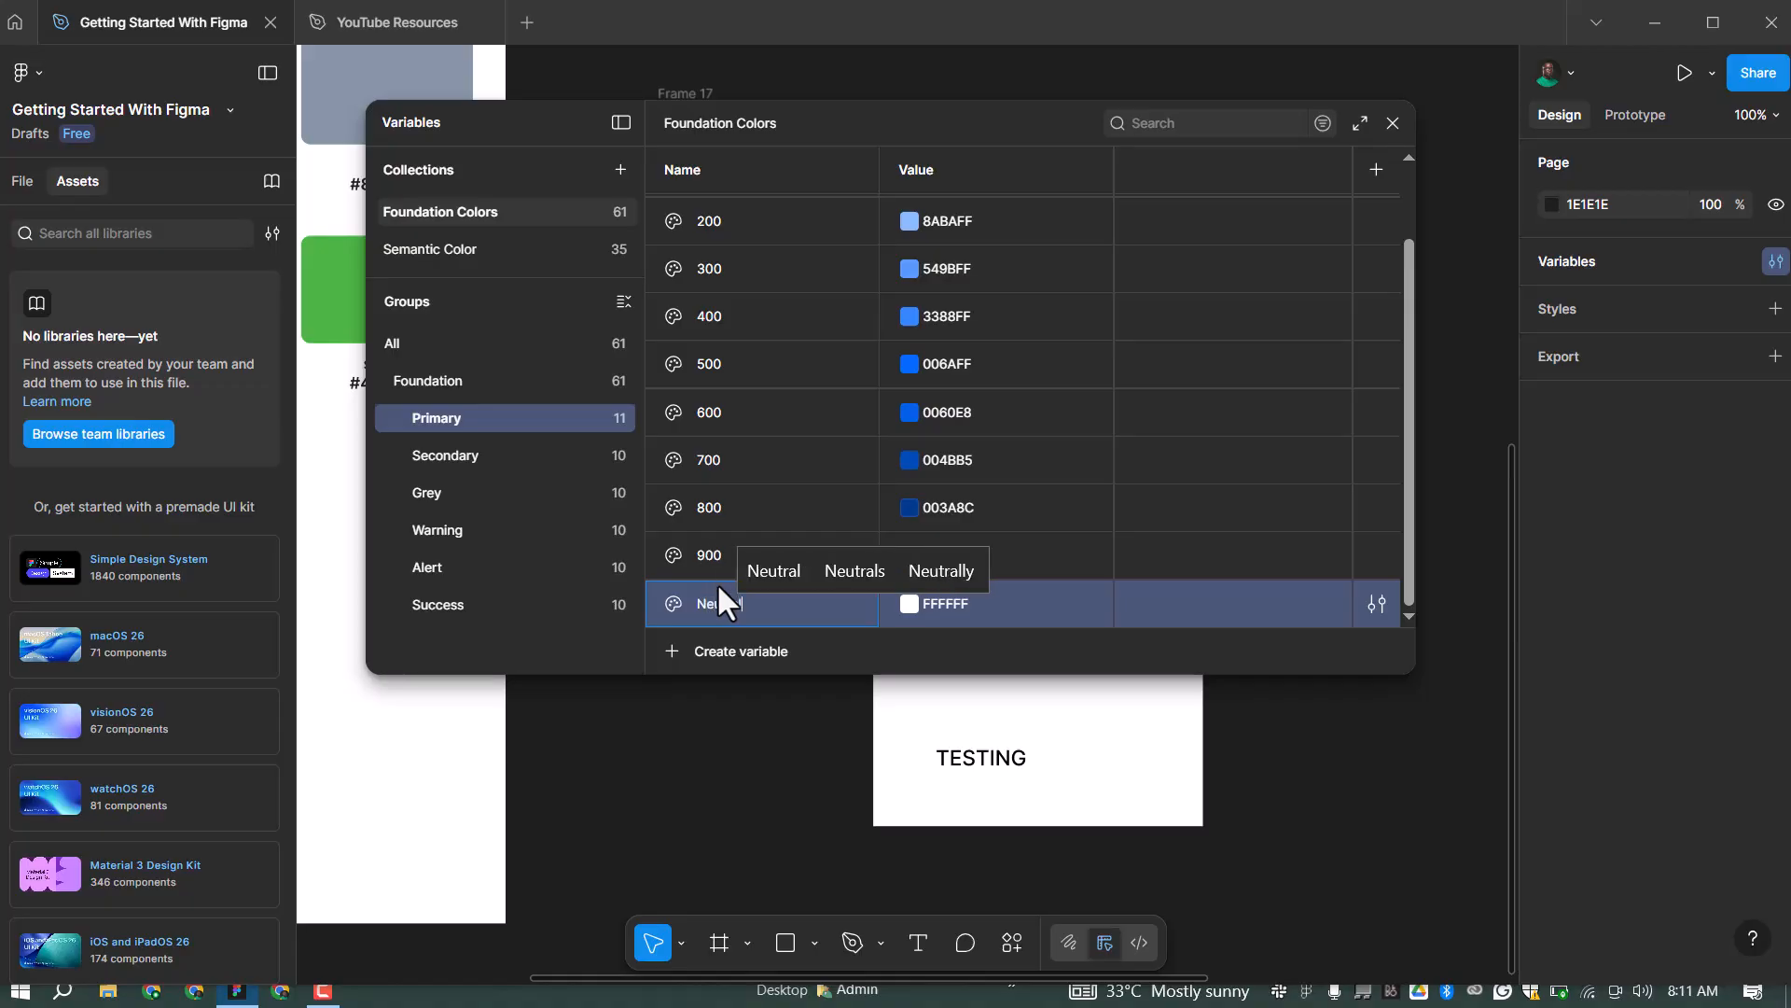
key(Return)
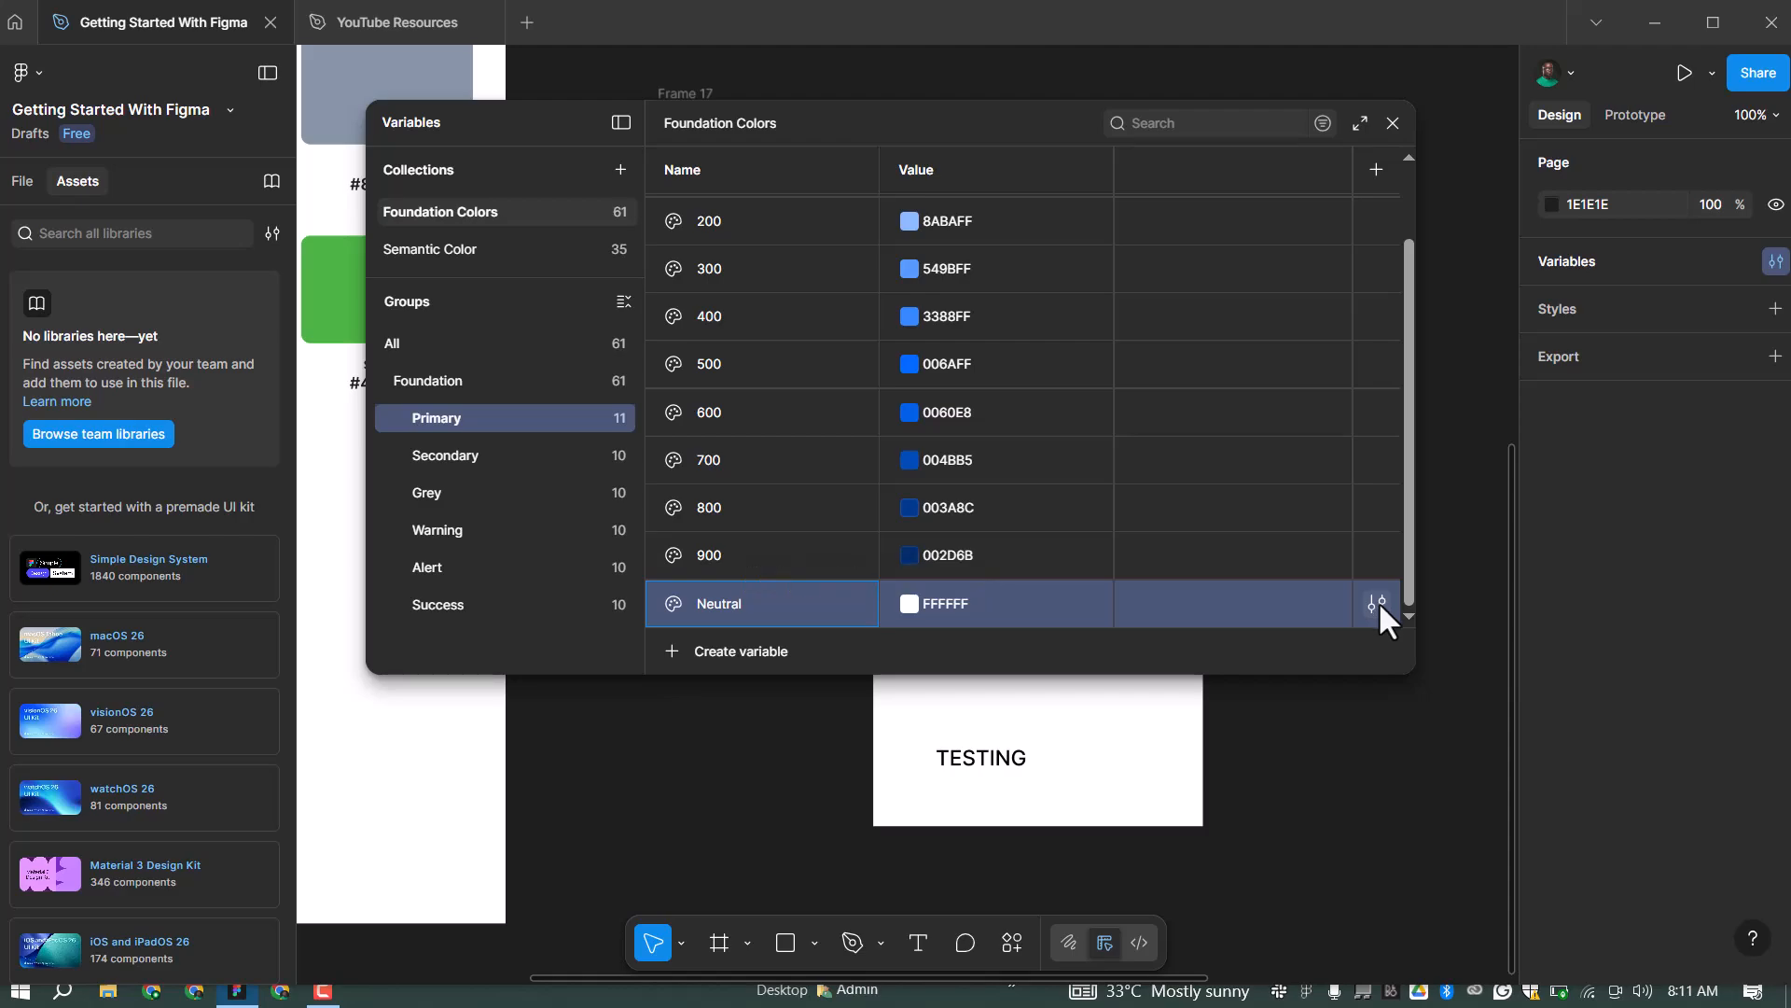
Change the Neutral variable's full name to Foundation/Neutral/White so that it sits in its own Neutral group
click(1379, 601)
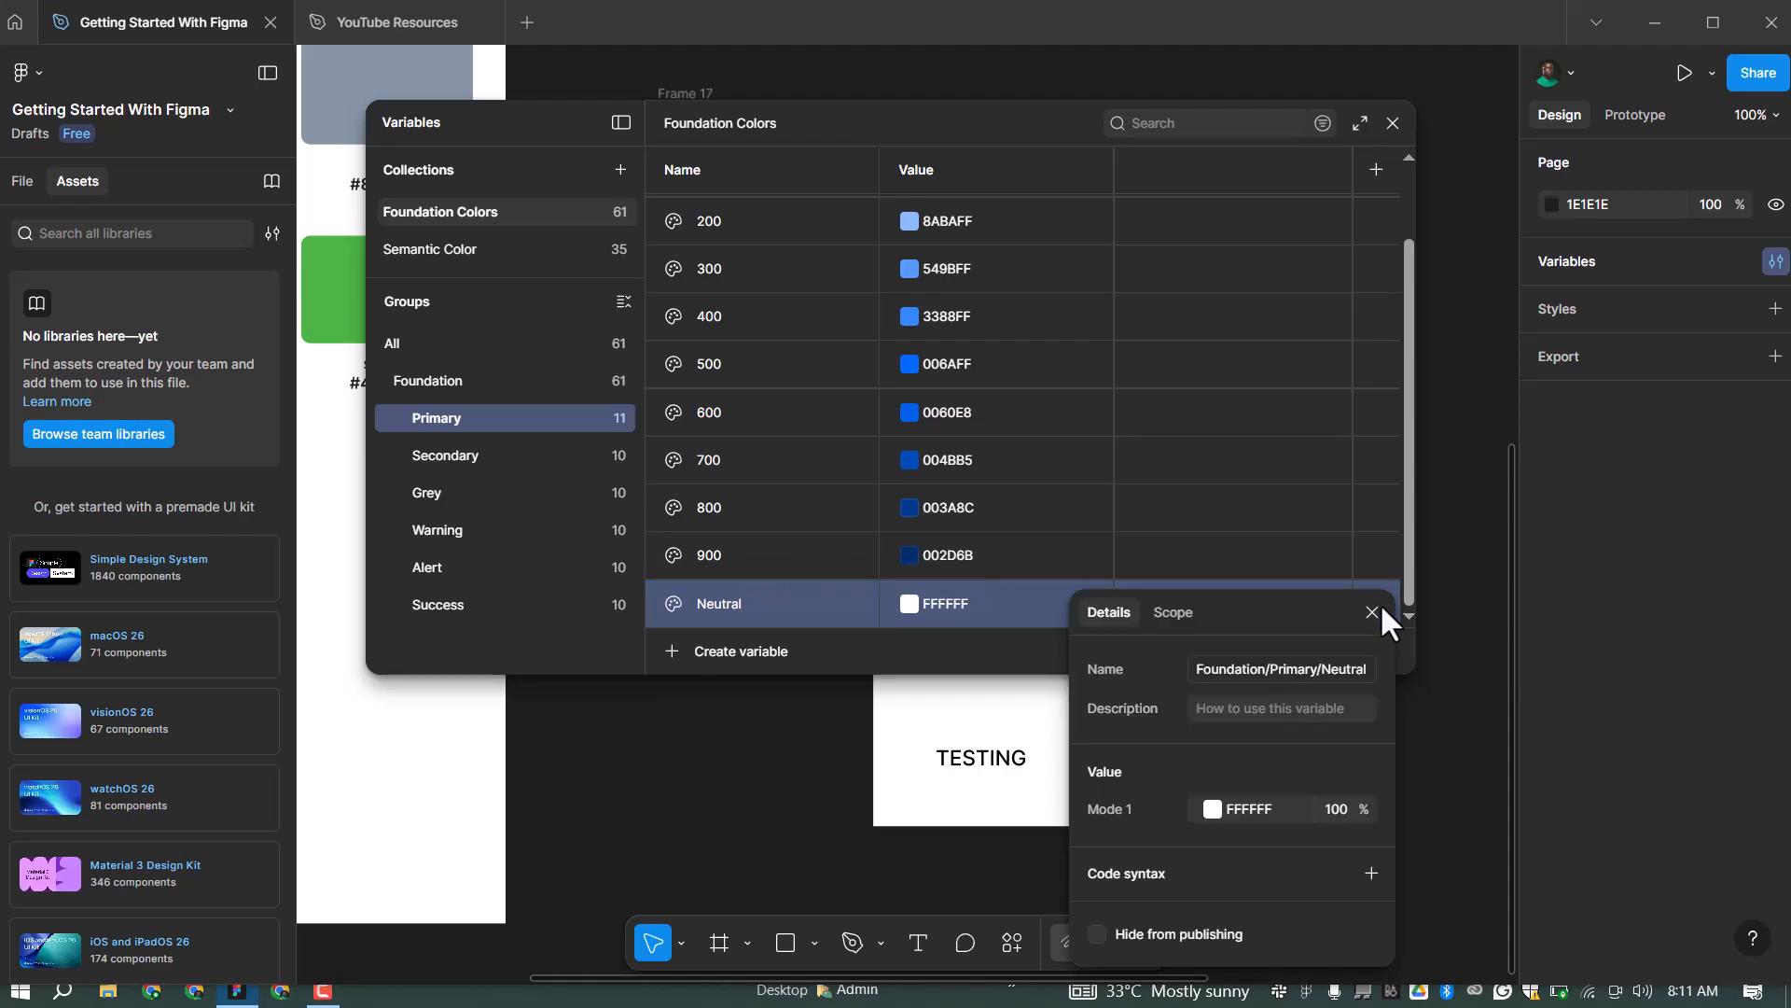
click(1224, 670)
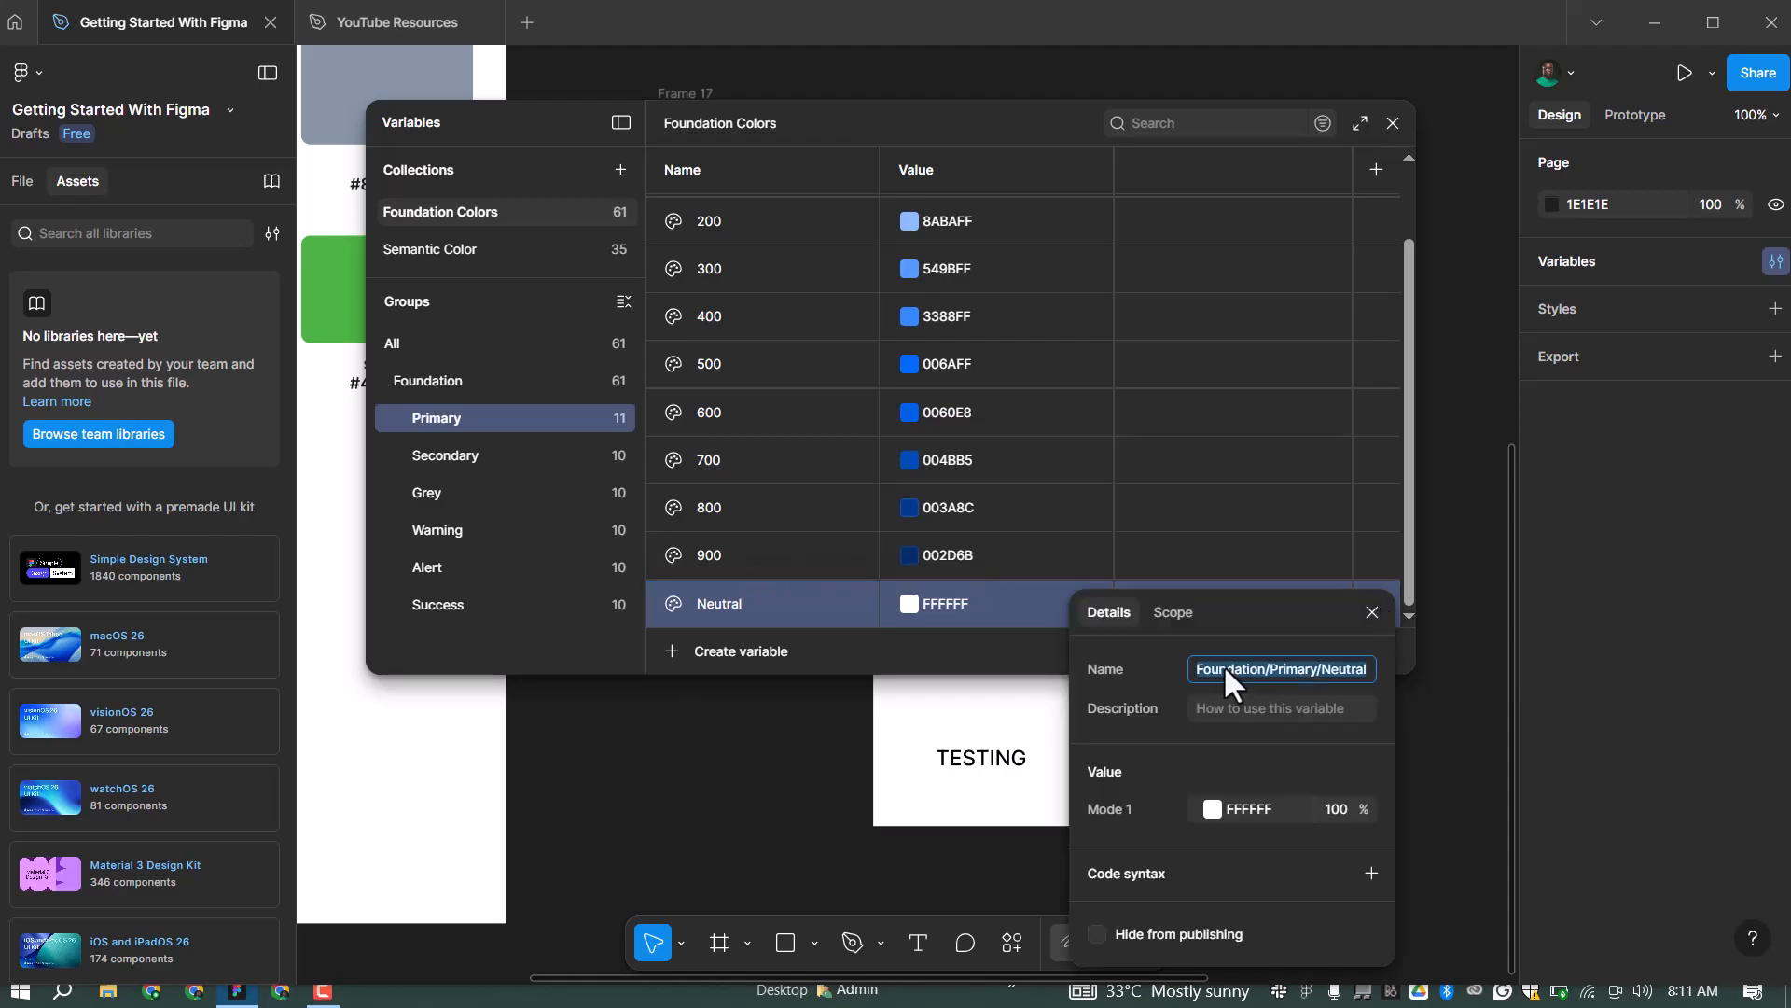
double_click(1318, 662)
key(BackSpace)
key(BackSpace)
key(BackSpace)
key(BackSpace)
key(BackSpace)
key(BackSpace)
key(BackSpace)
key(BackSpace)
key(End)
text(/White)
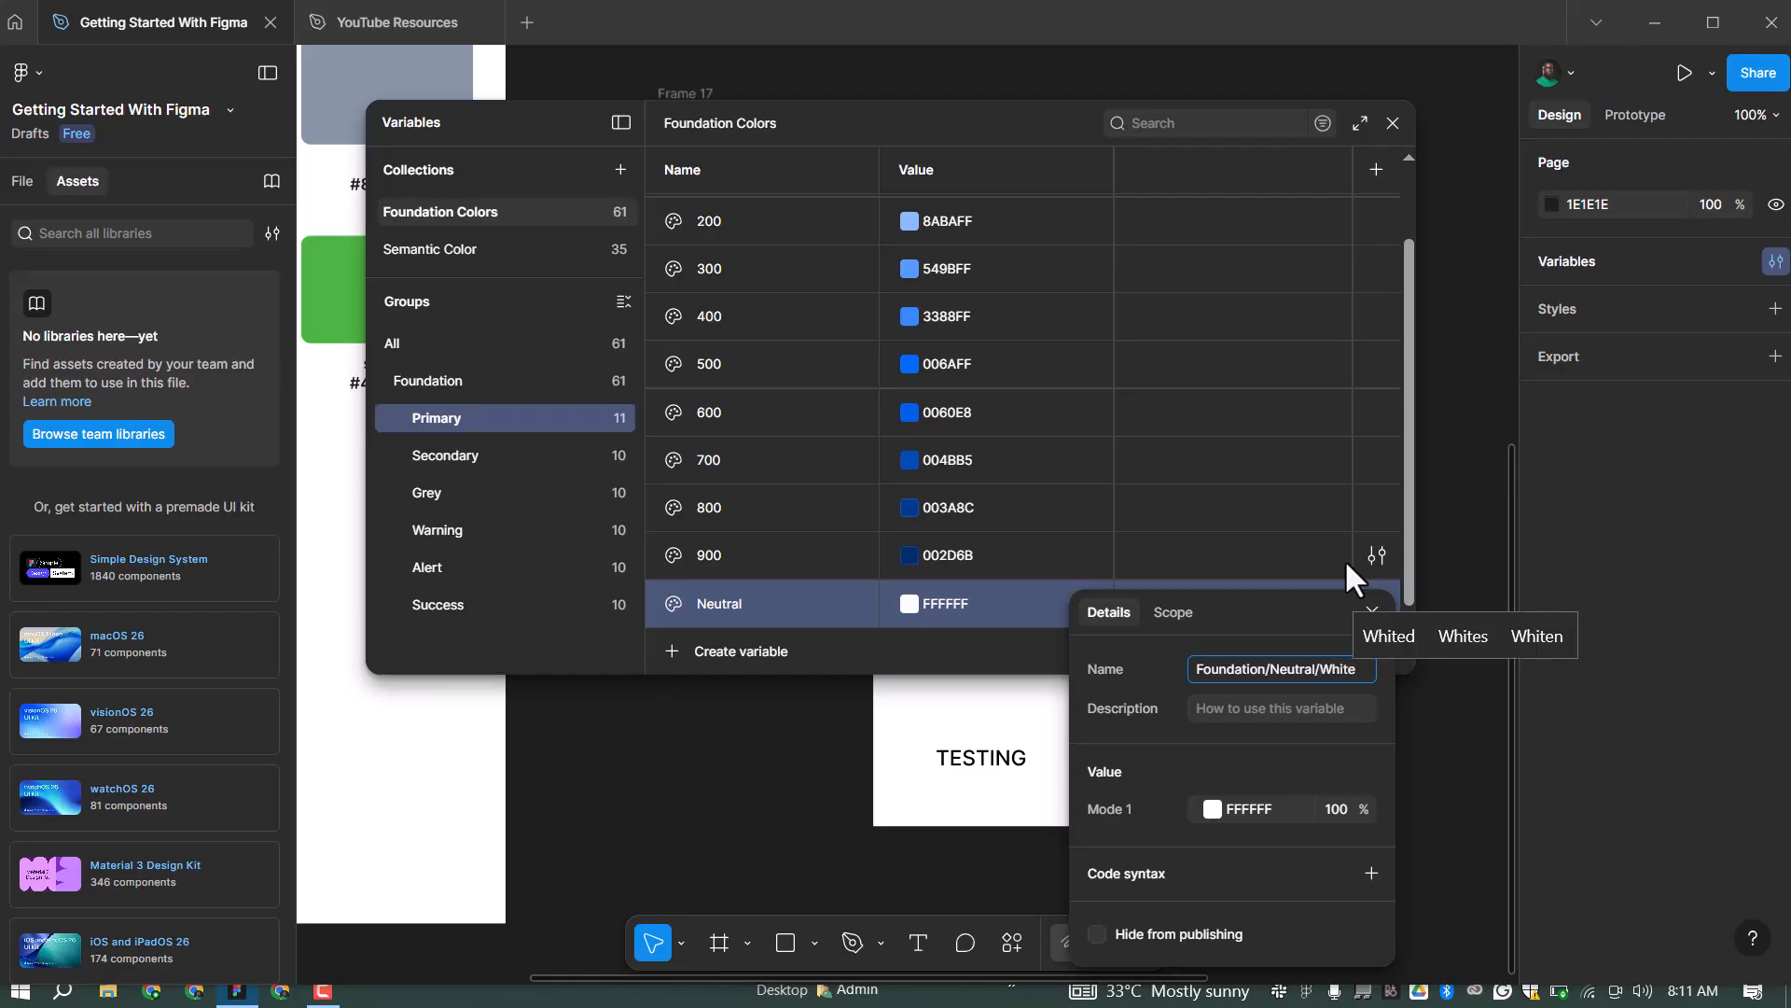
key(Return)
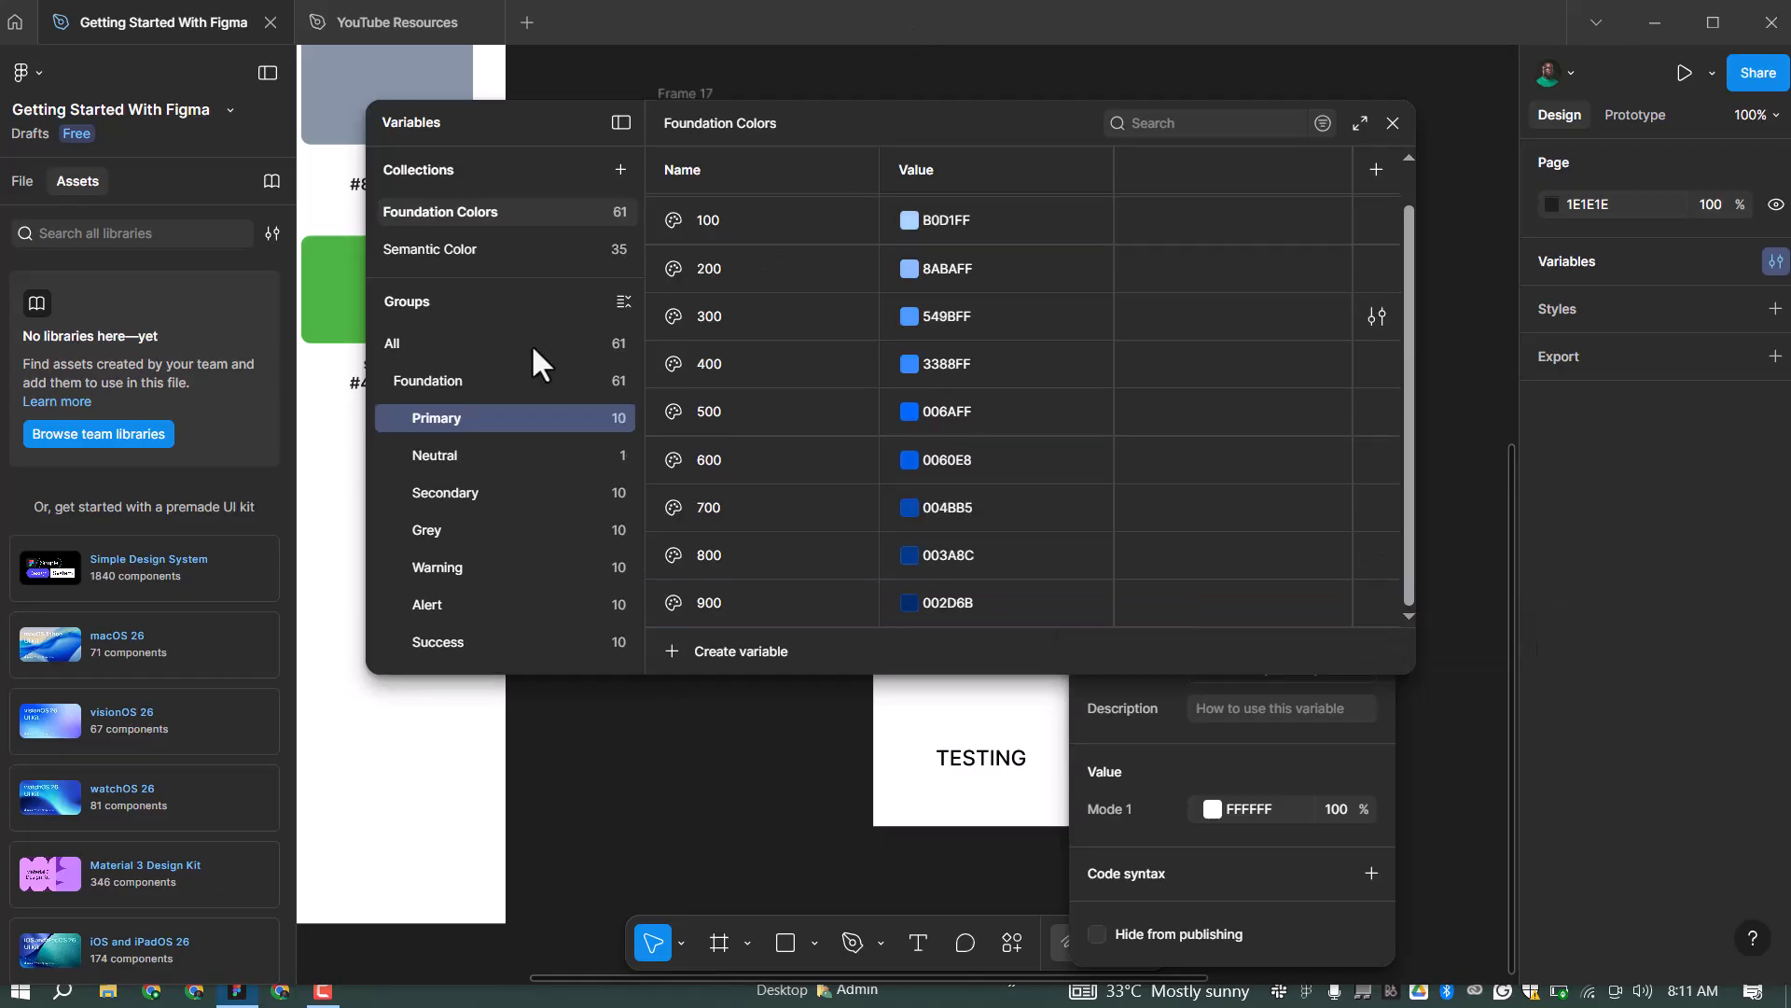
Move the Neutral group above Primary and disable showing its White variable in all supported properties
click(457, 454)
drag(458, 451, 468, 411)
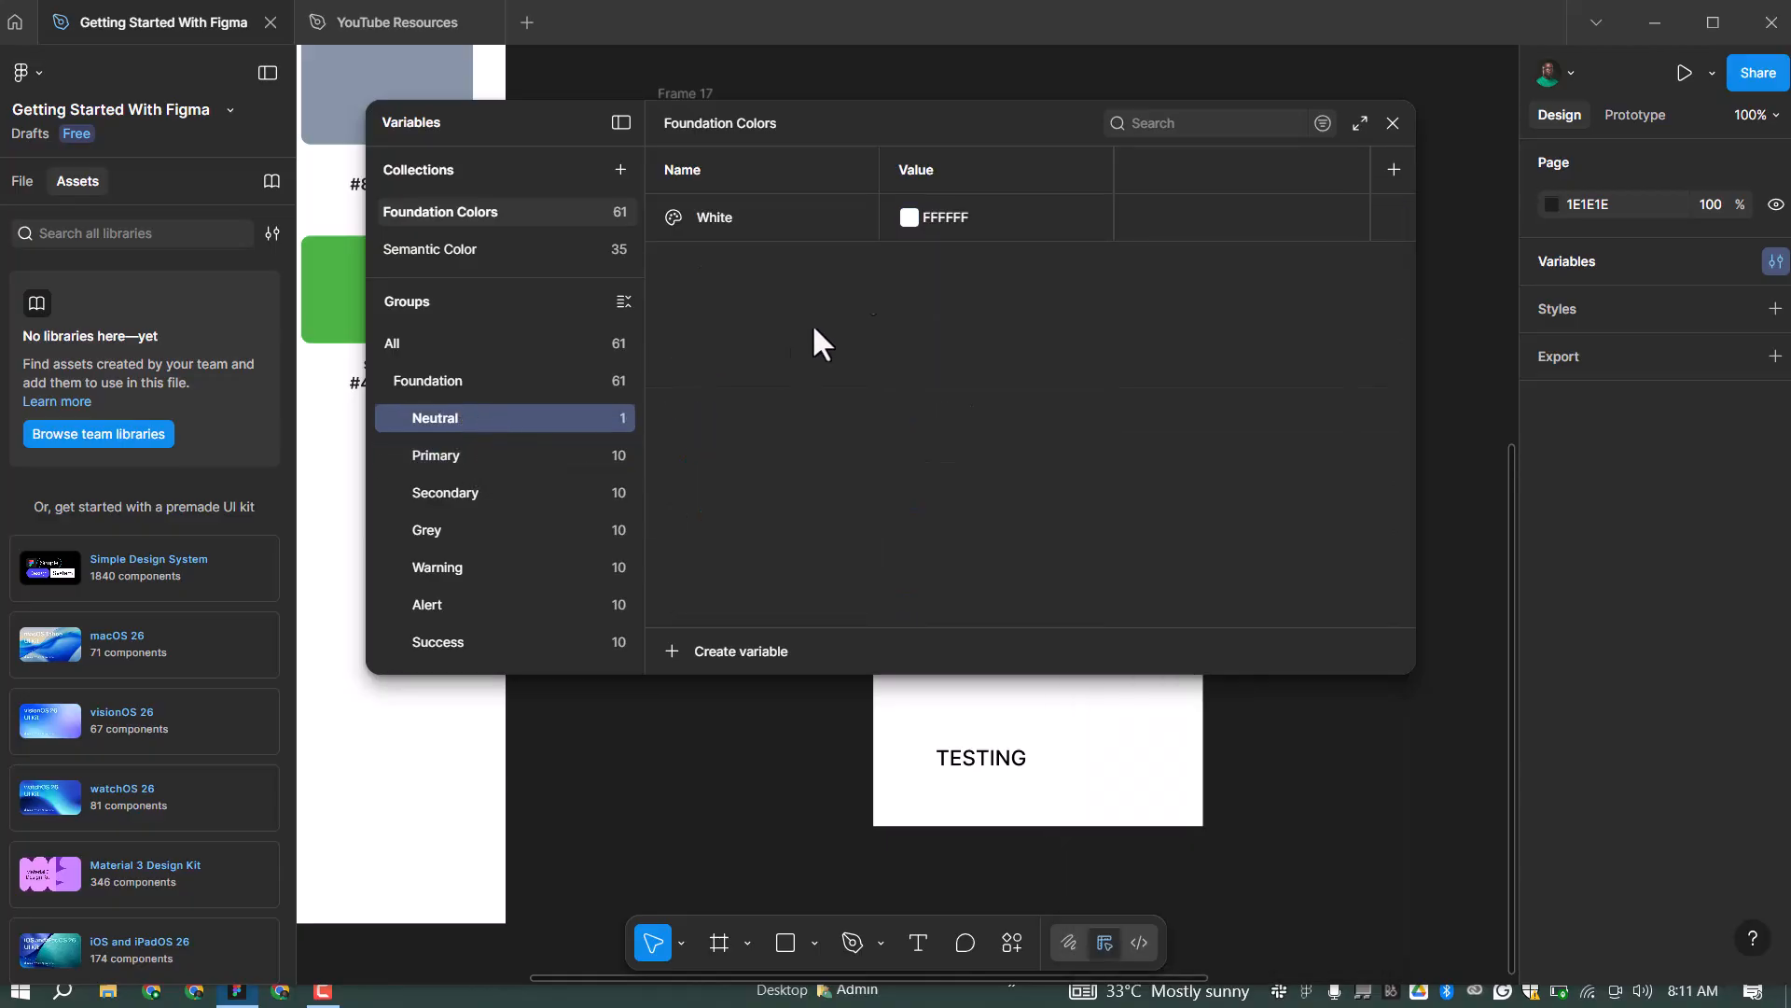
click(1127, 235)
click(1192, 255)
click(1115, 343)
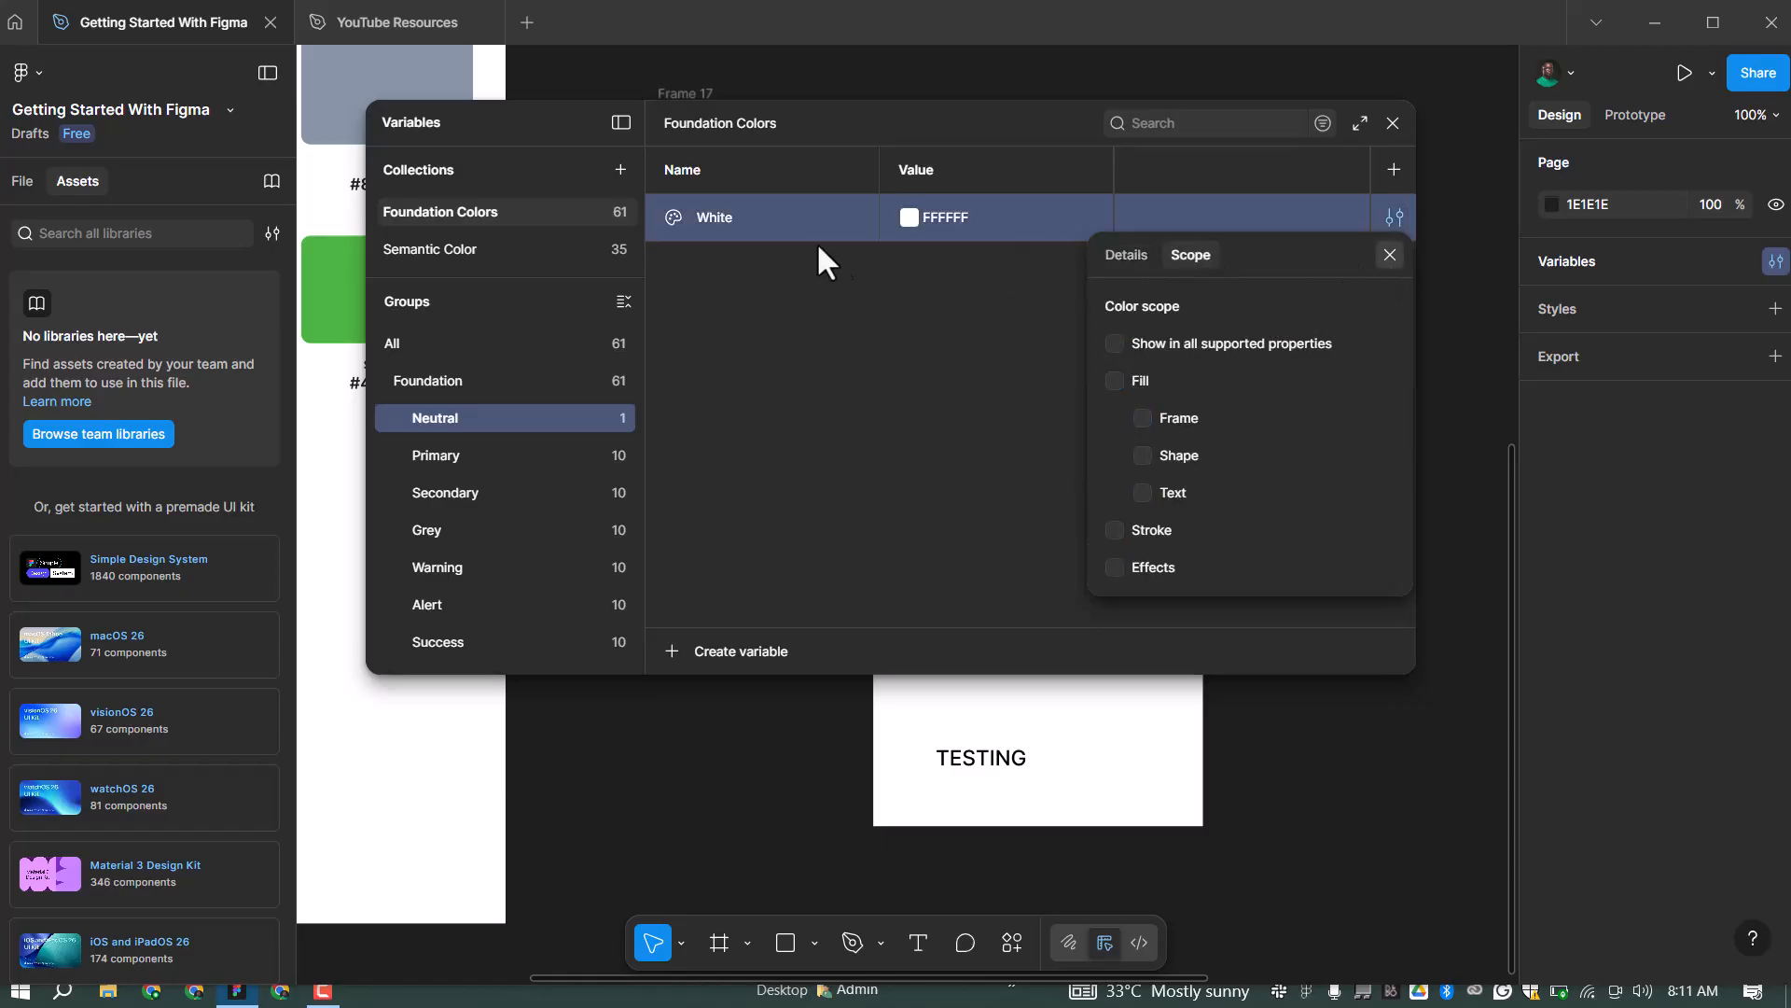
Duplicate the Neutral group's White variable, rename the copy Black, and set its color to 1E1E1E
click(786, 231)
right_click(729, 222)
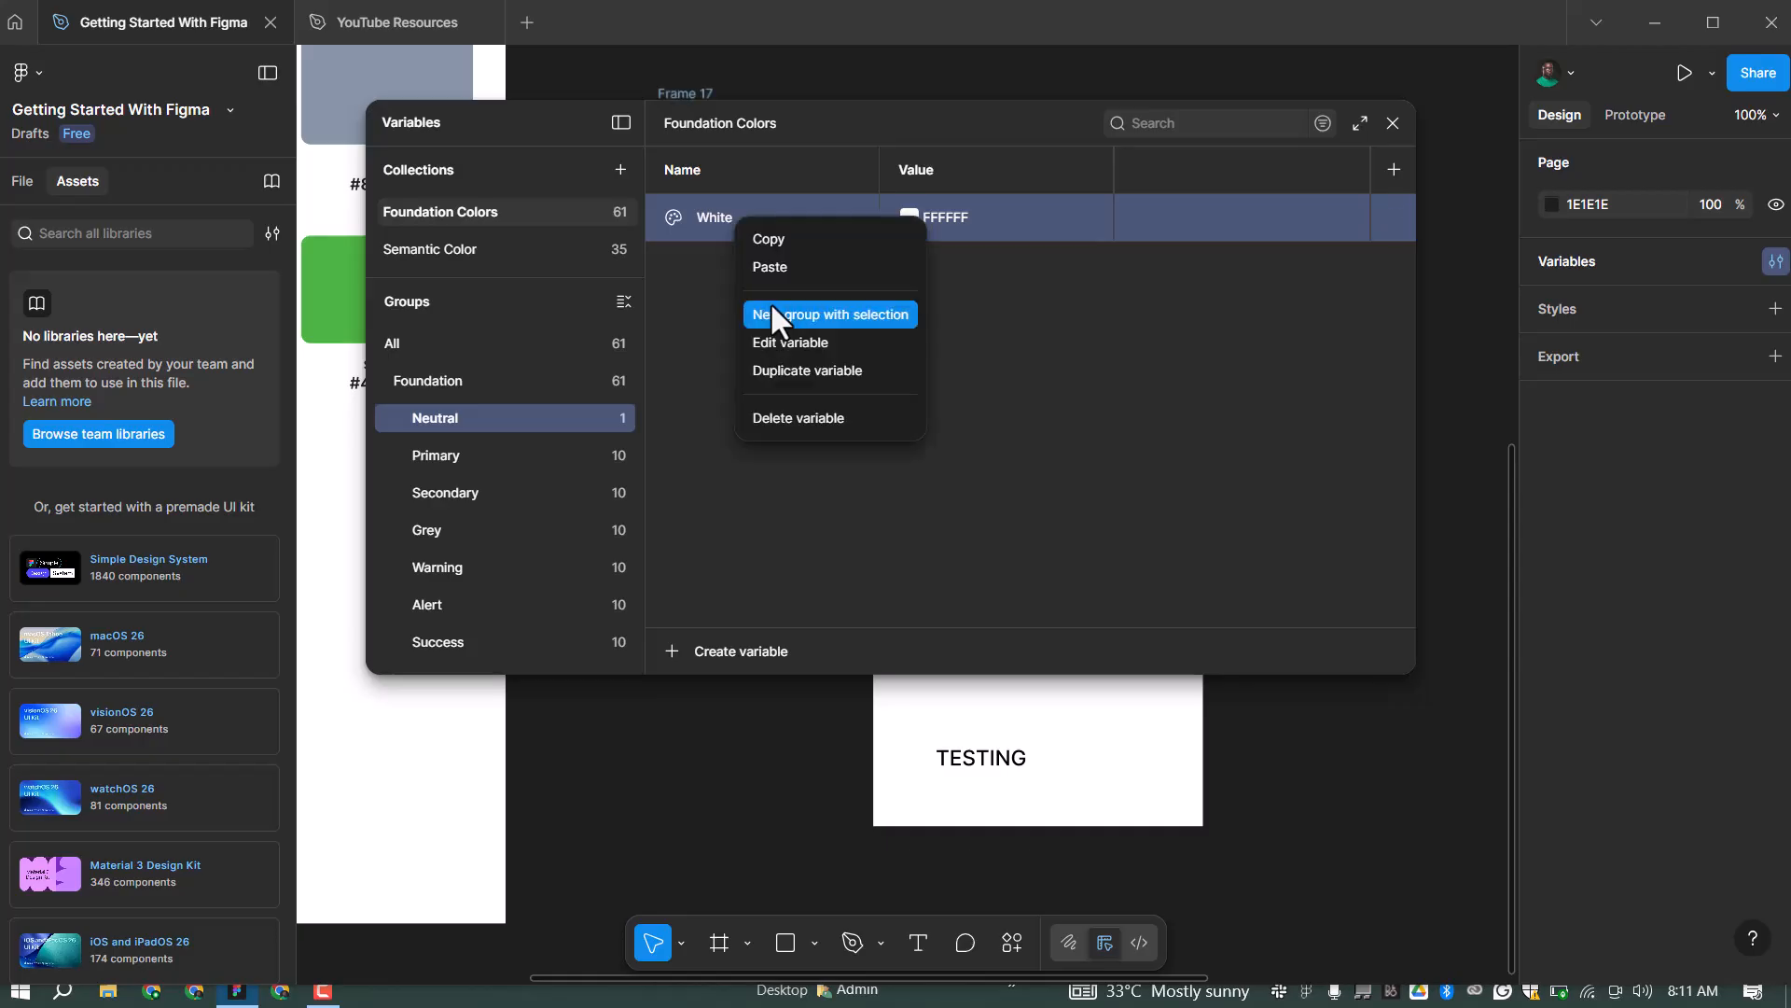
click(793, 370)
text(Black)
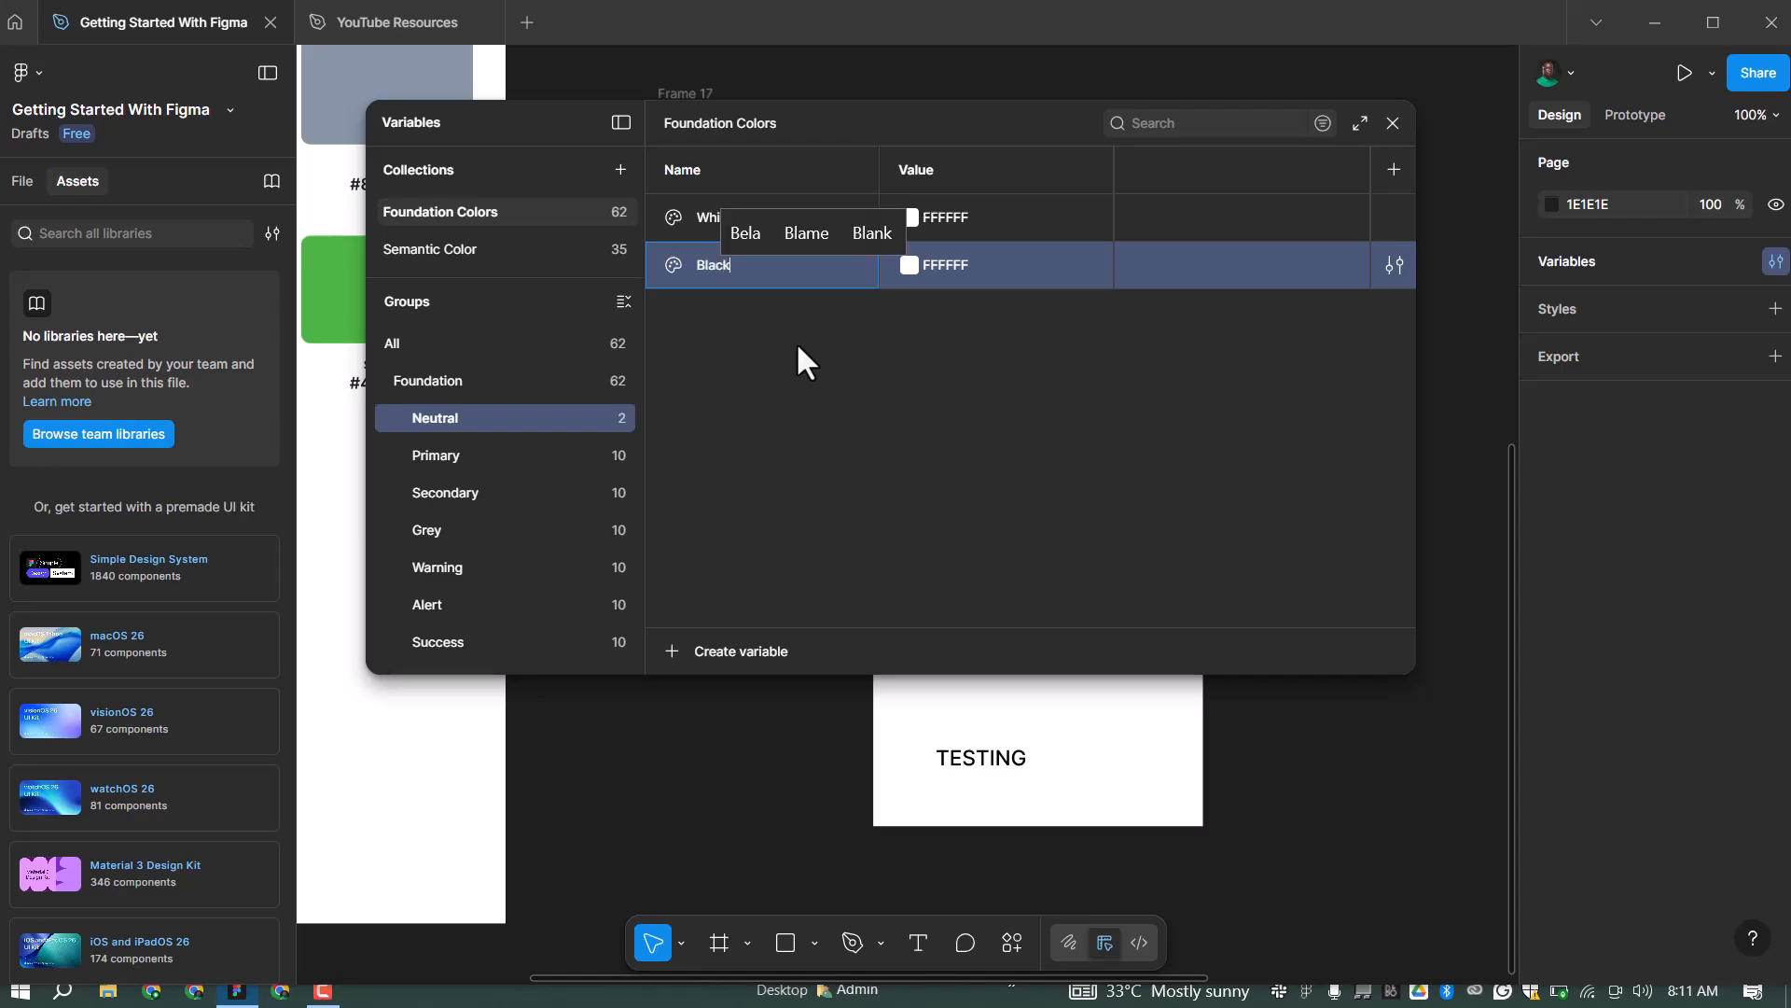
key(Tab)
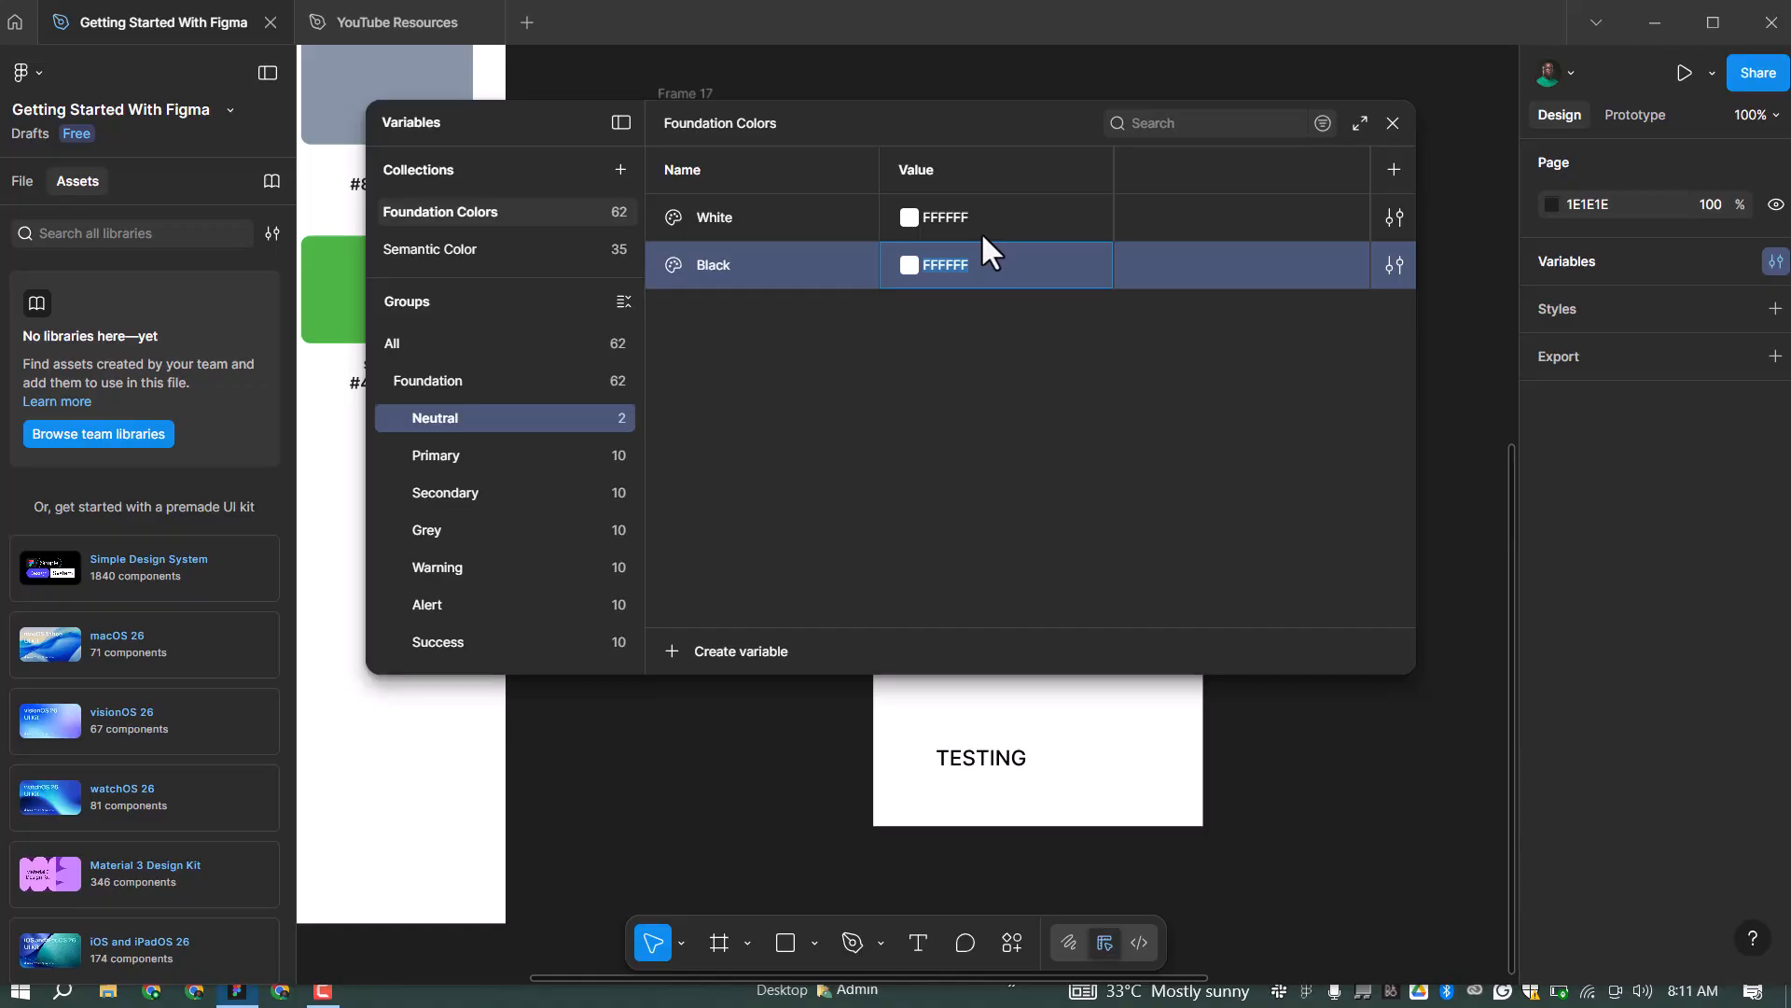
click(912, 265)
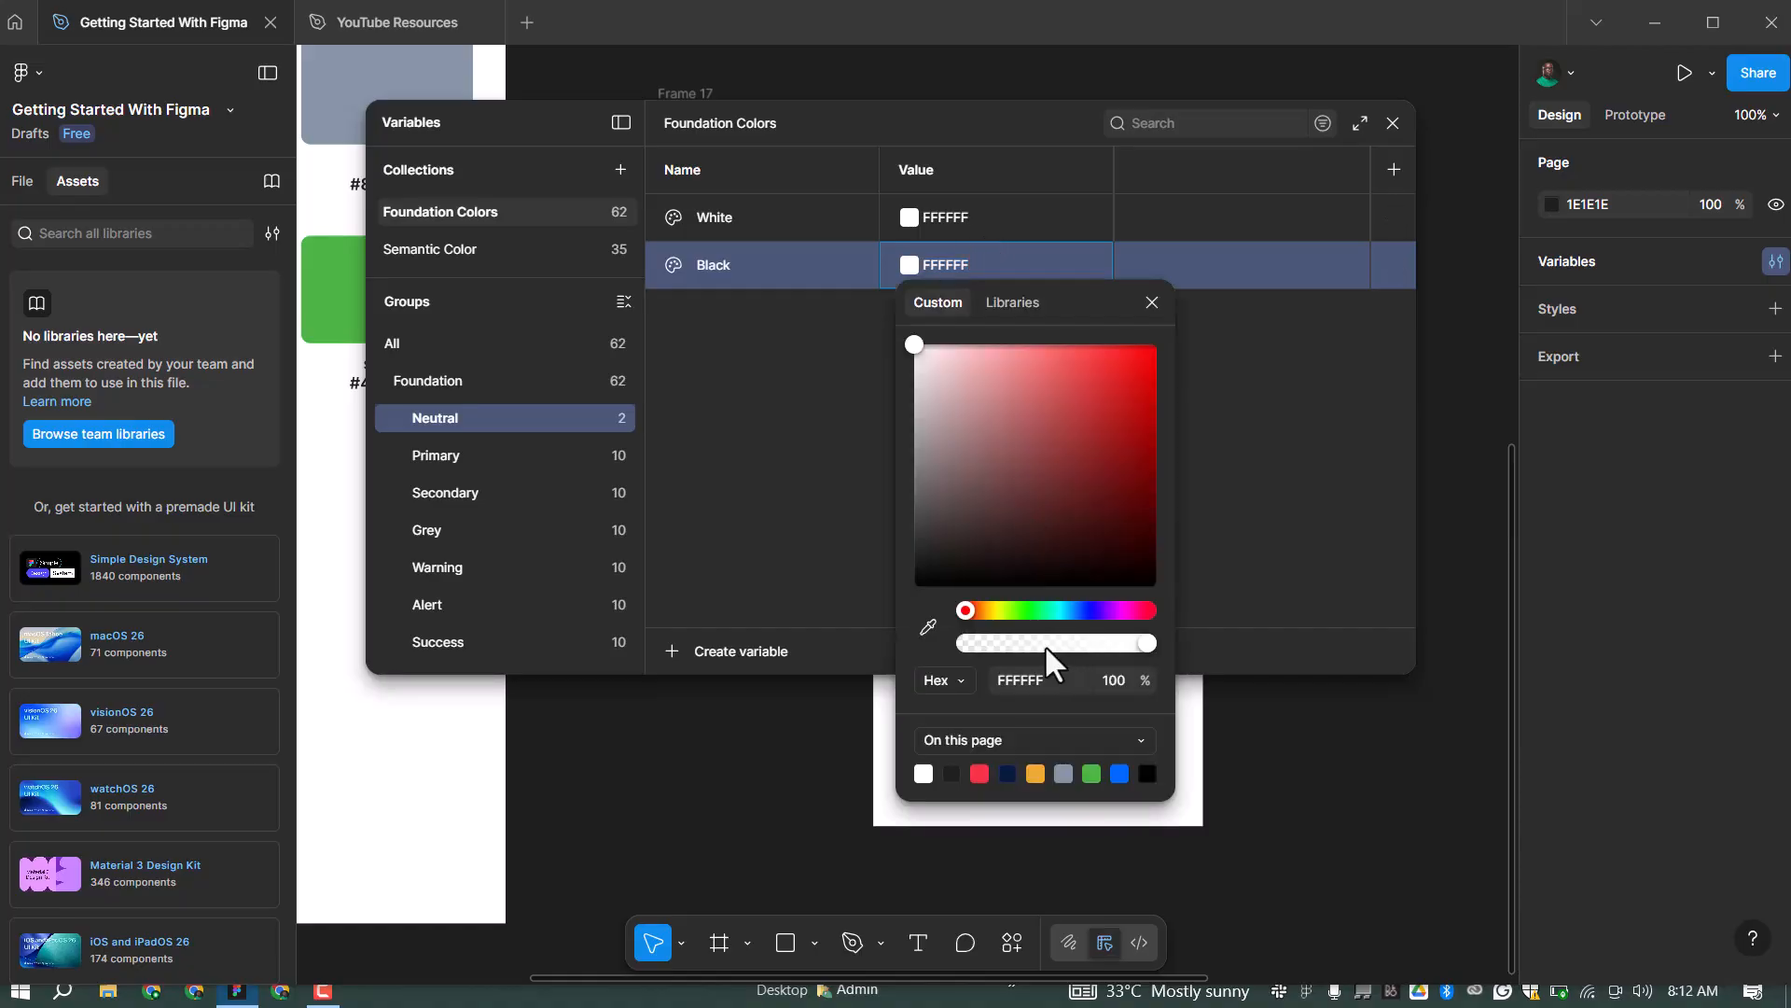
click(951, 774)
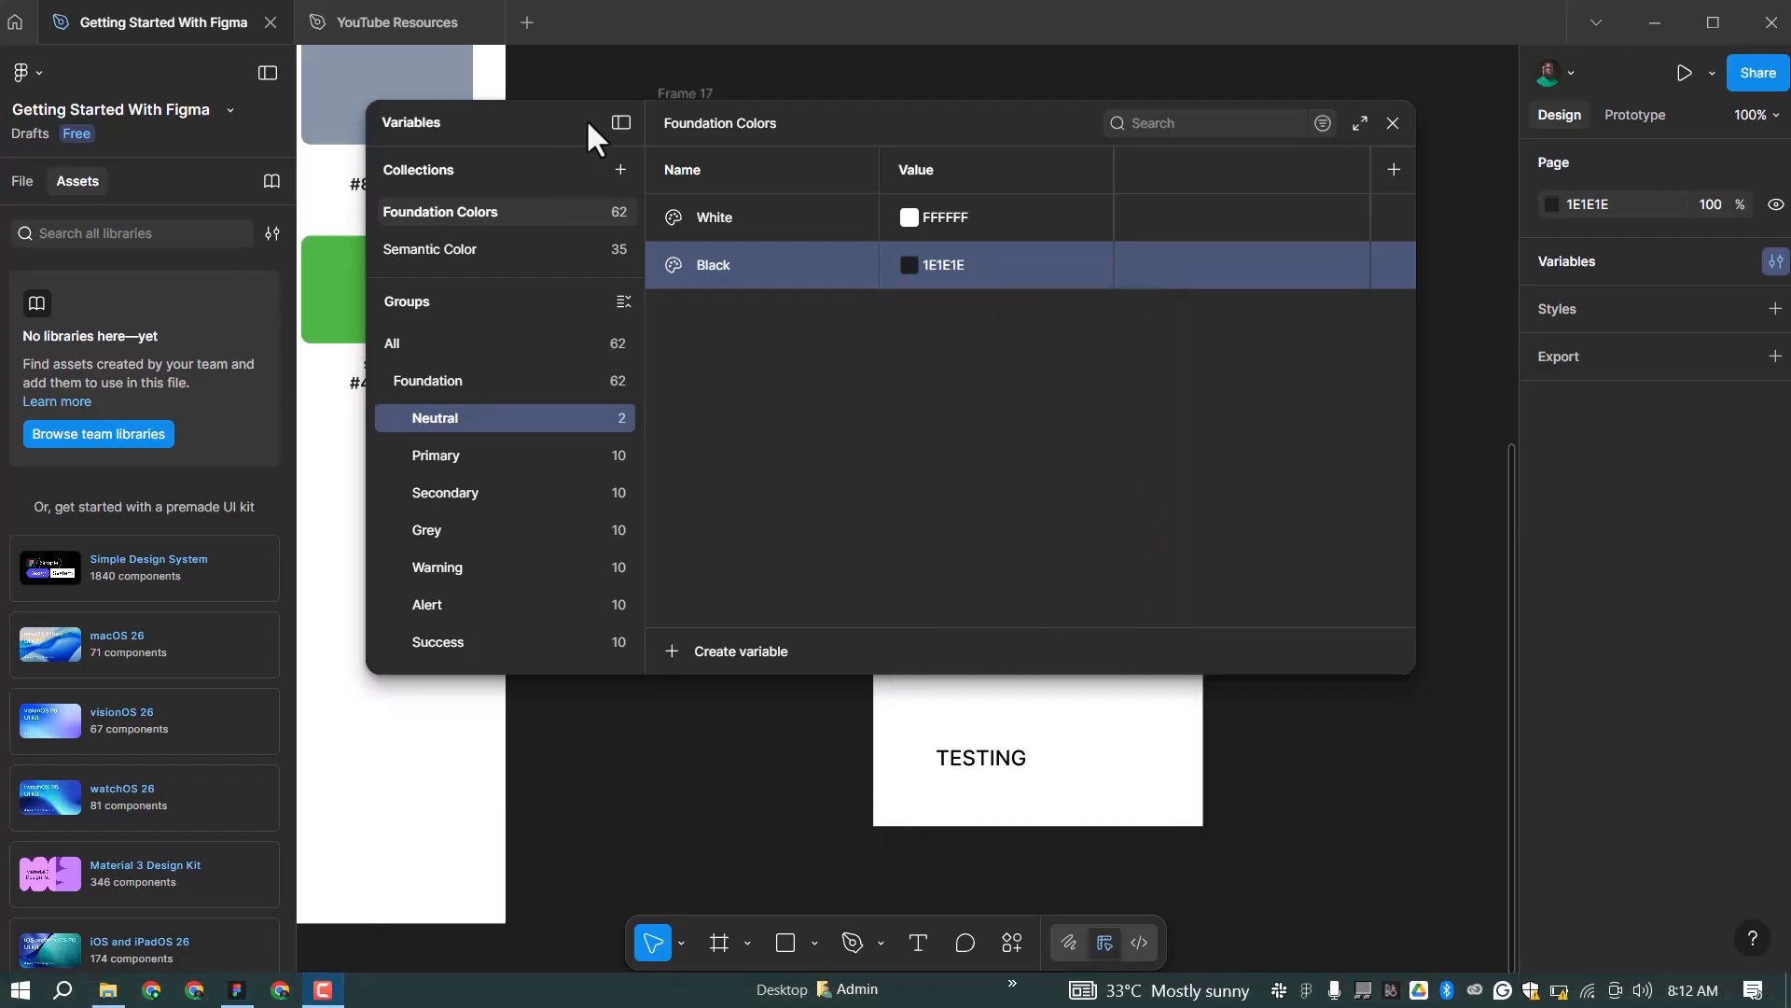
Duplicate the Primary Hard variable in the Semantic Color collection's Background group and name the copy White
click(449, 248)
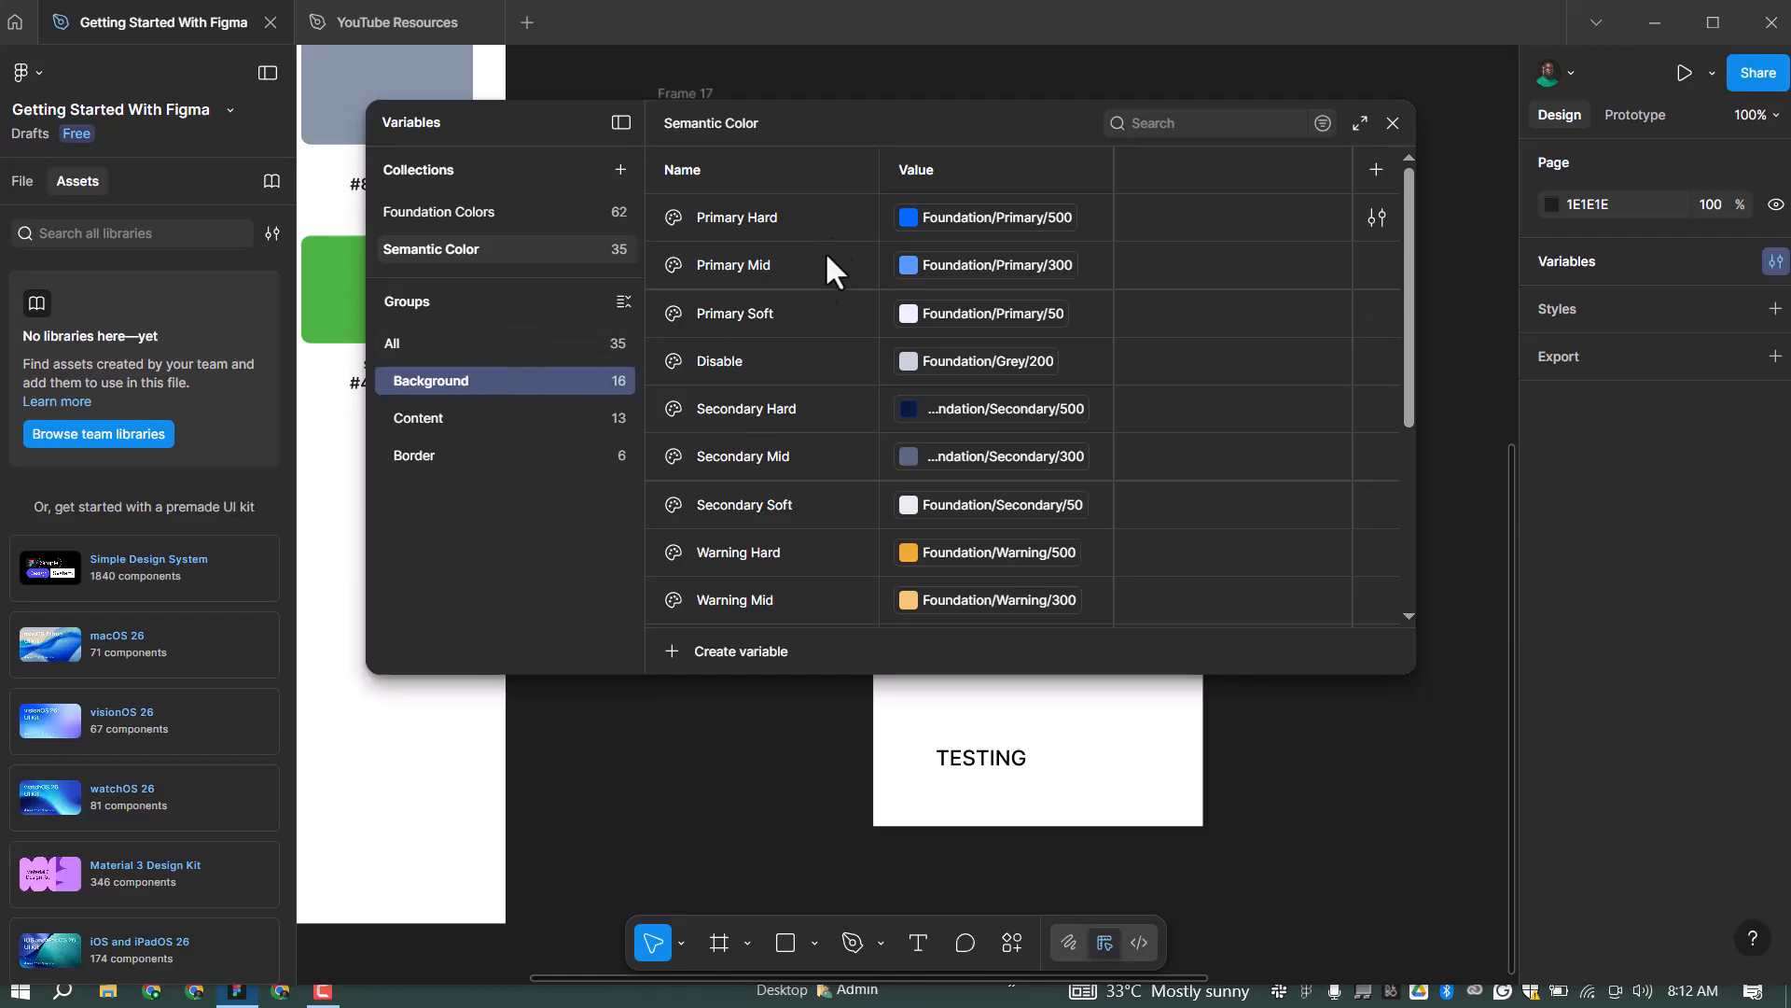
click(720, 360)
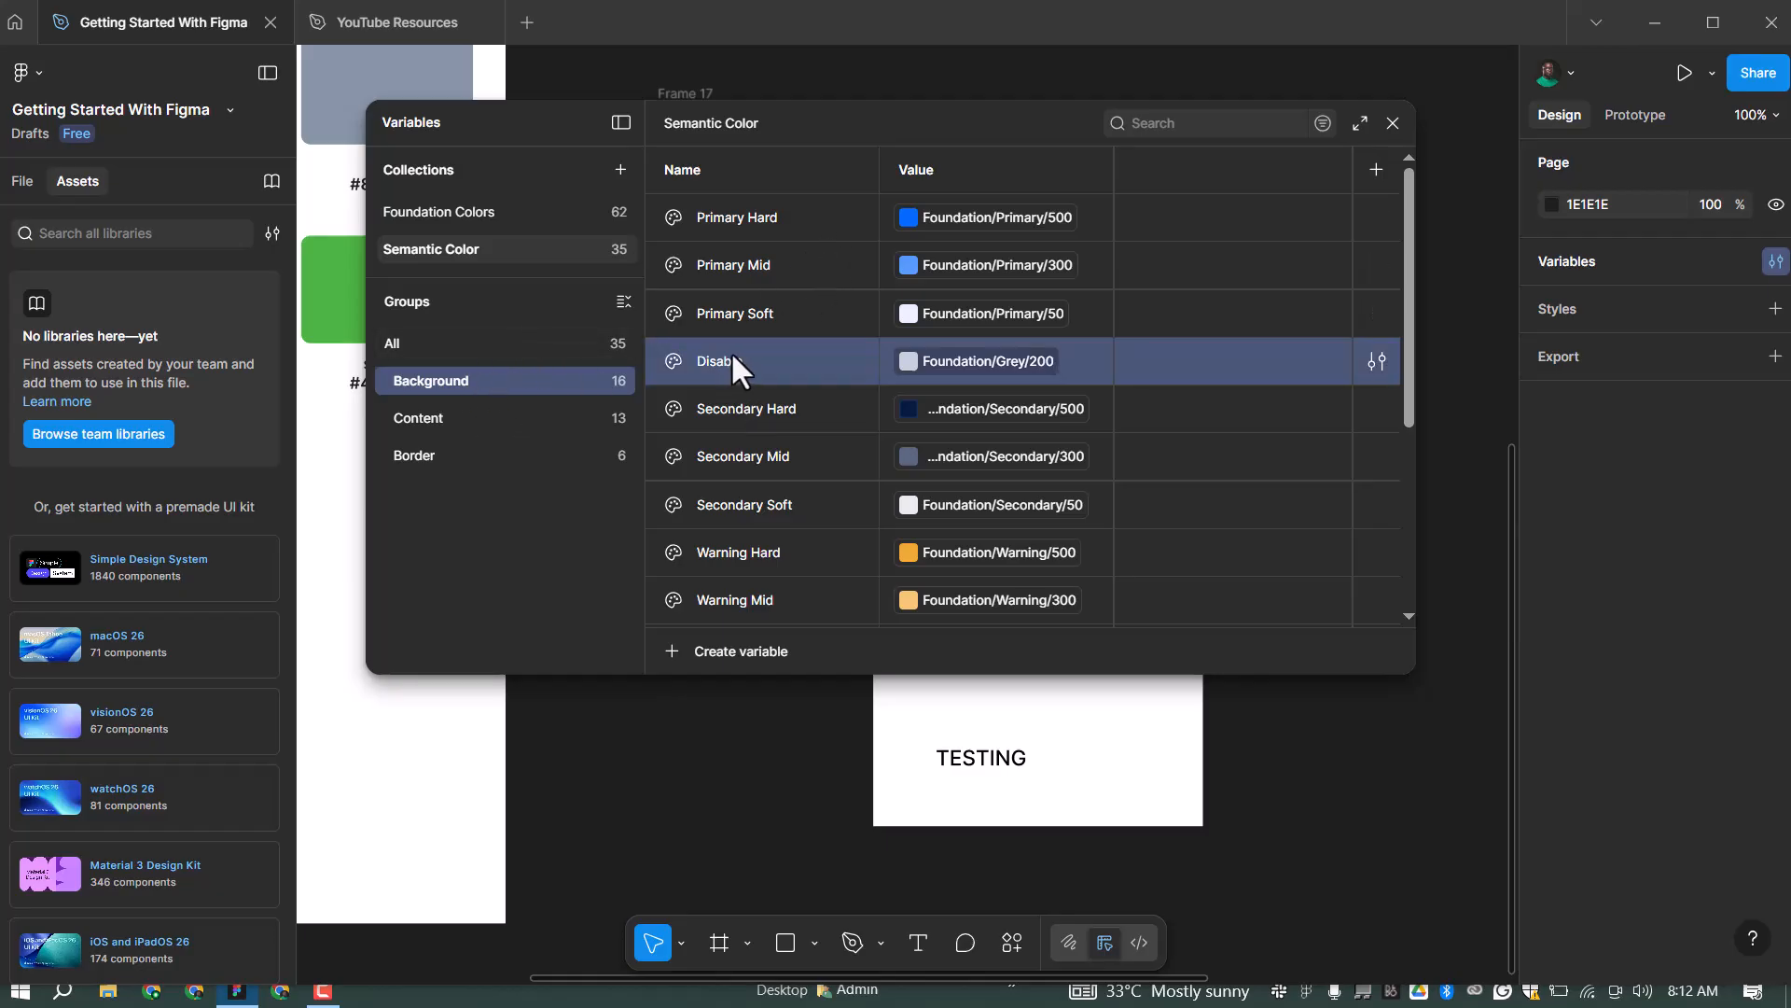
click(732, 214)
right_click(731, 212)
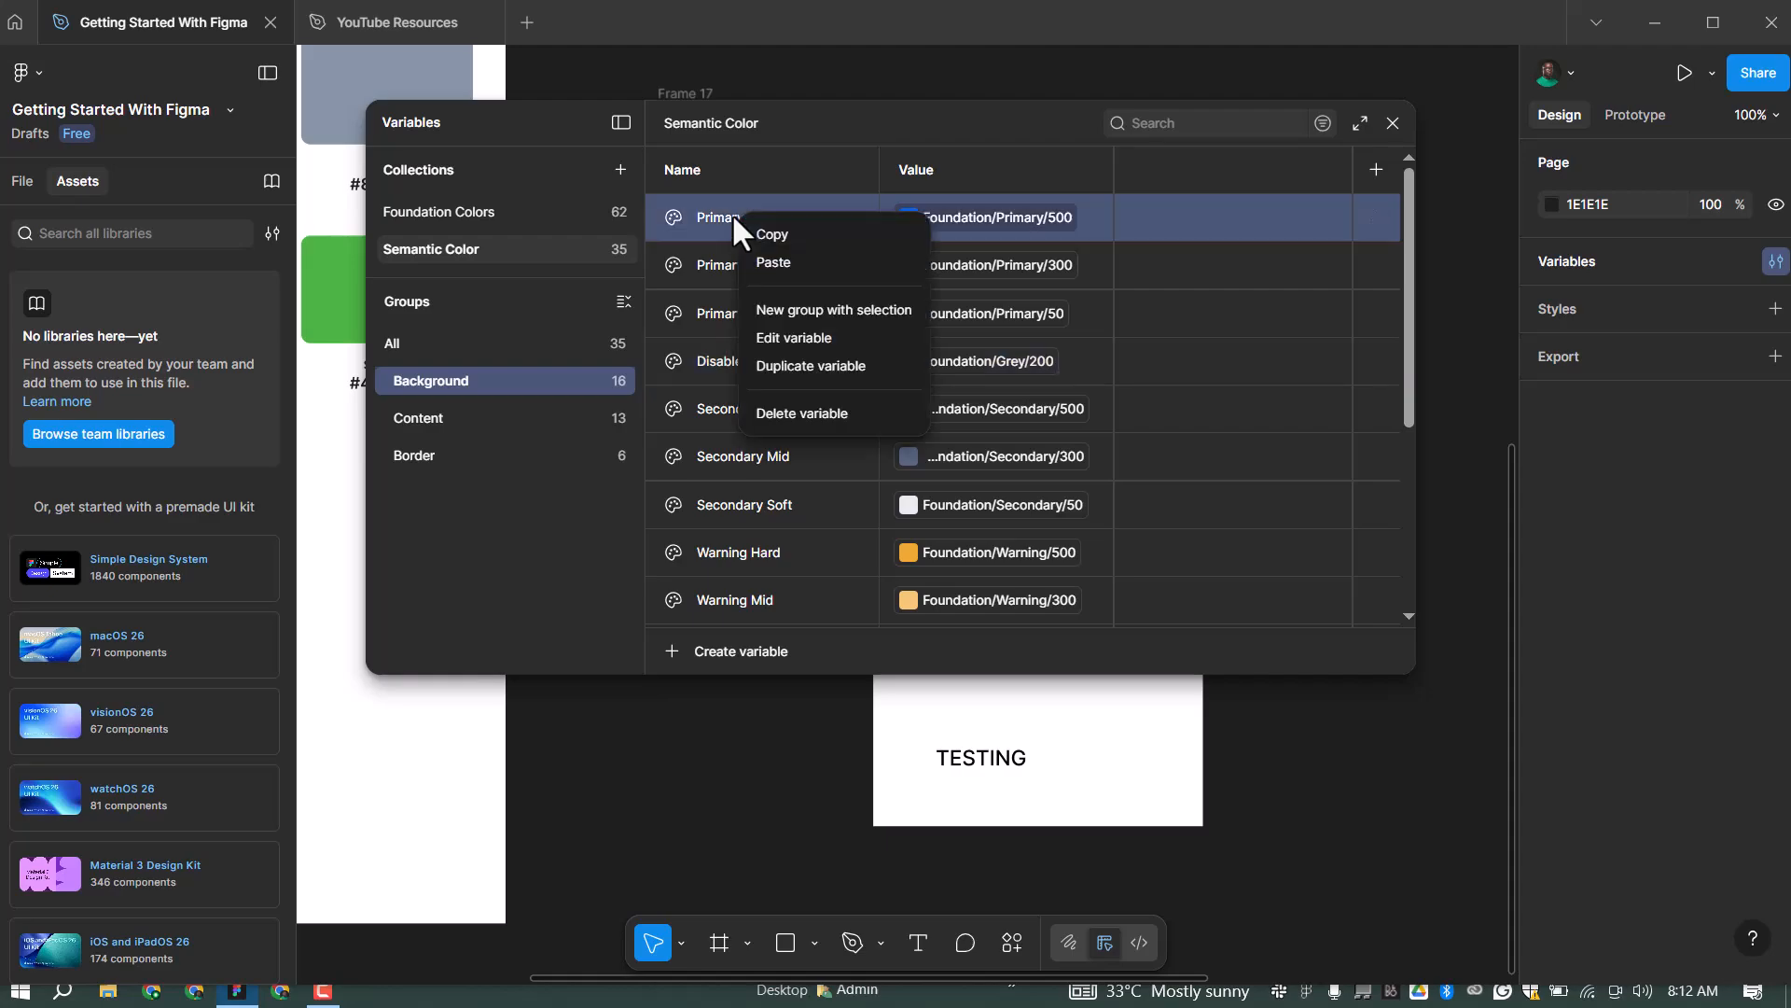
click(808, 365)
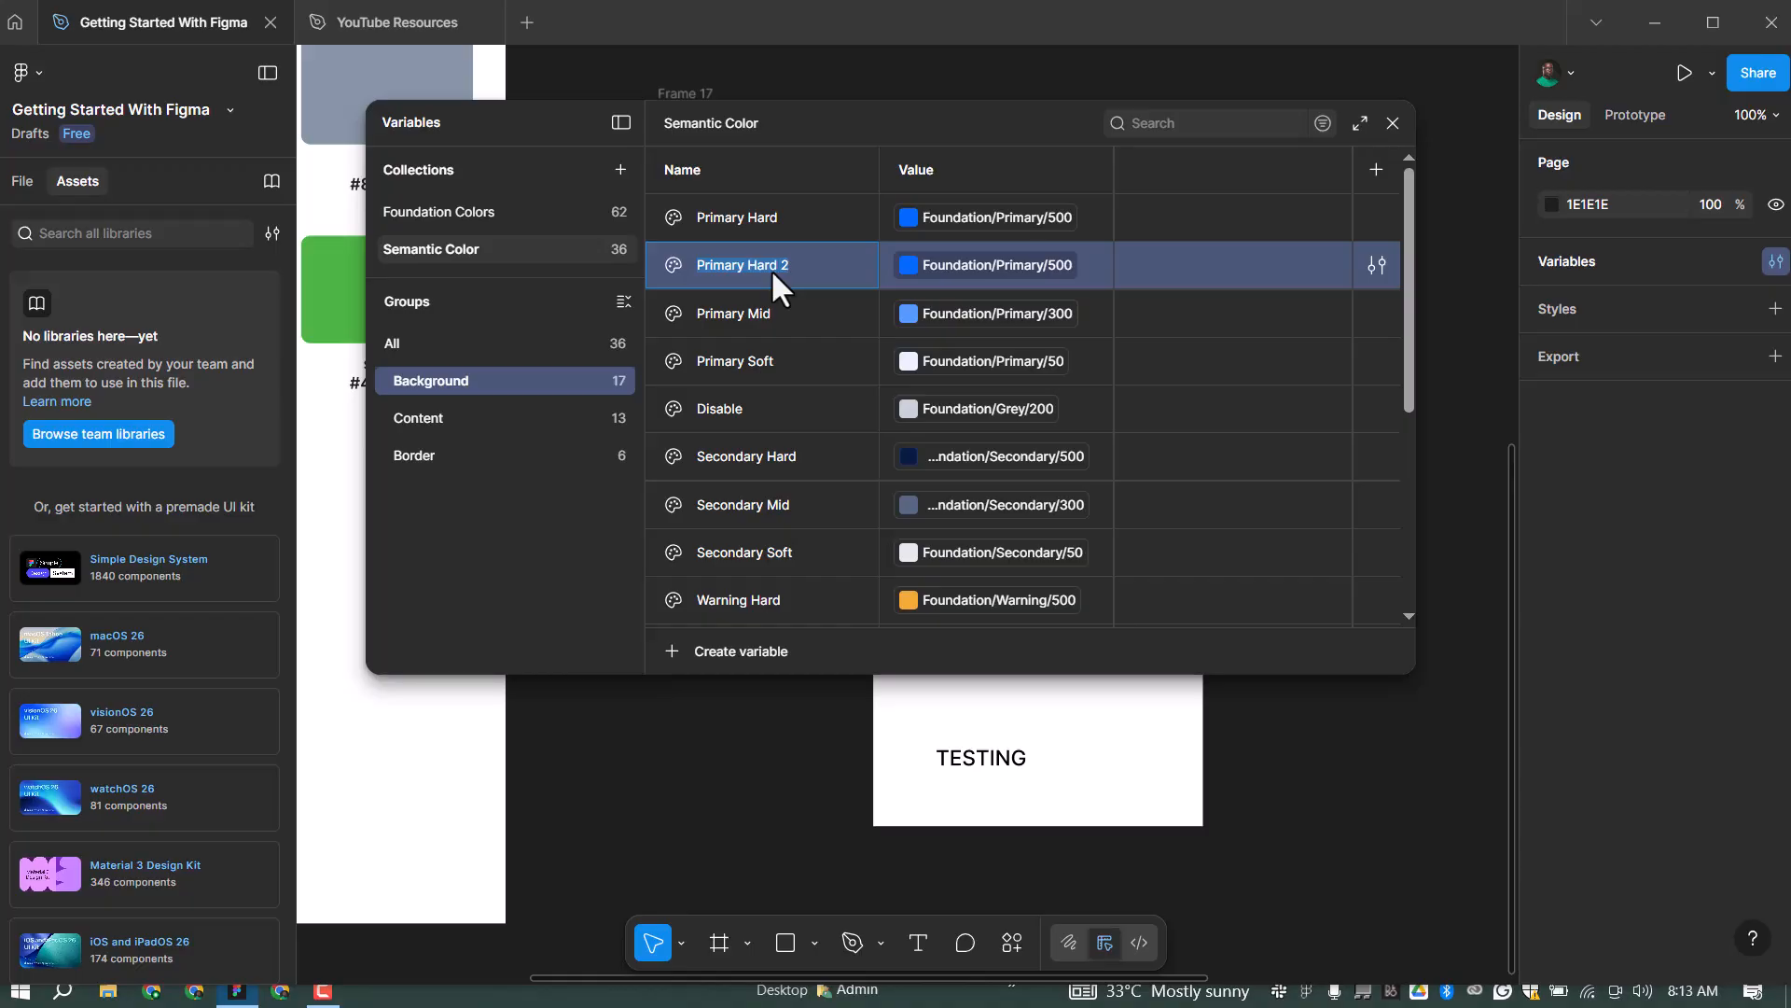
text(White)
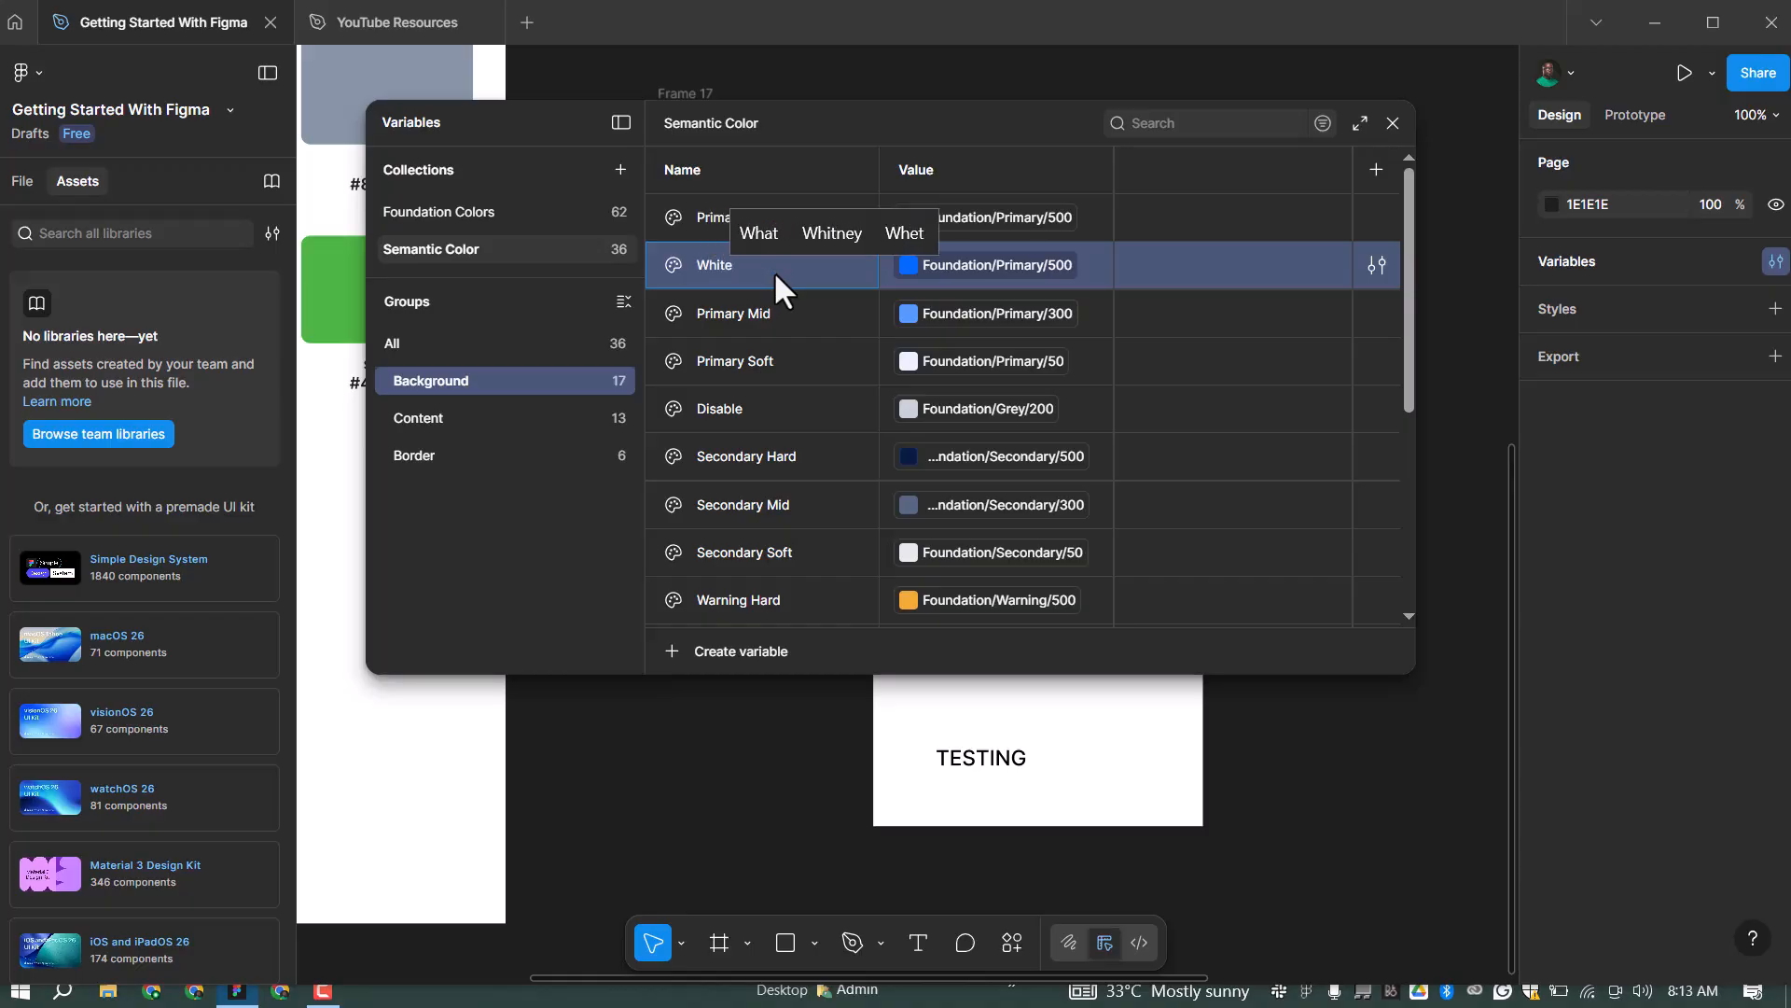
Link the Background group's White variable to the foundation color Foundation/Neutral/White
click(1019, 280)
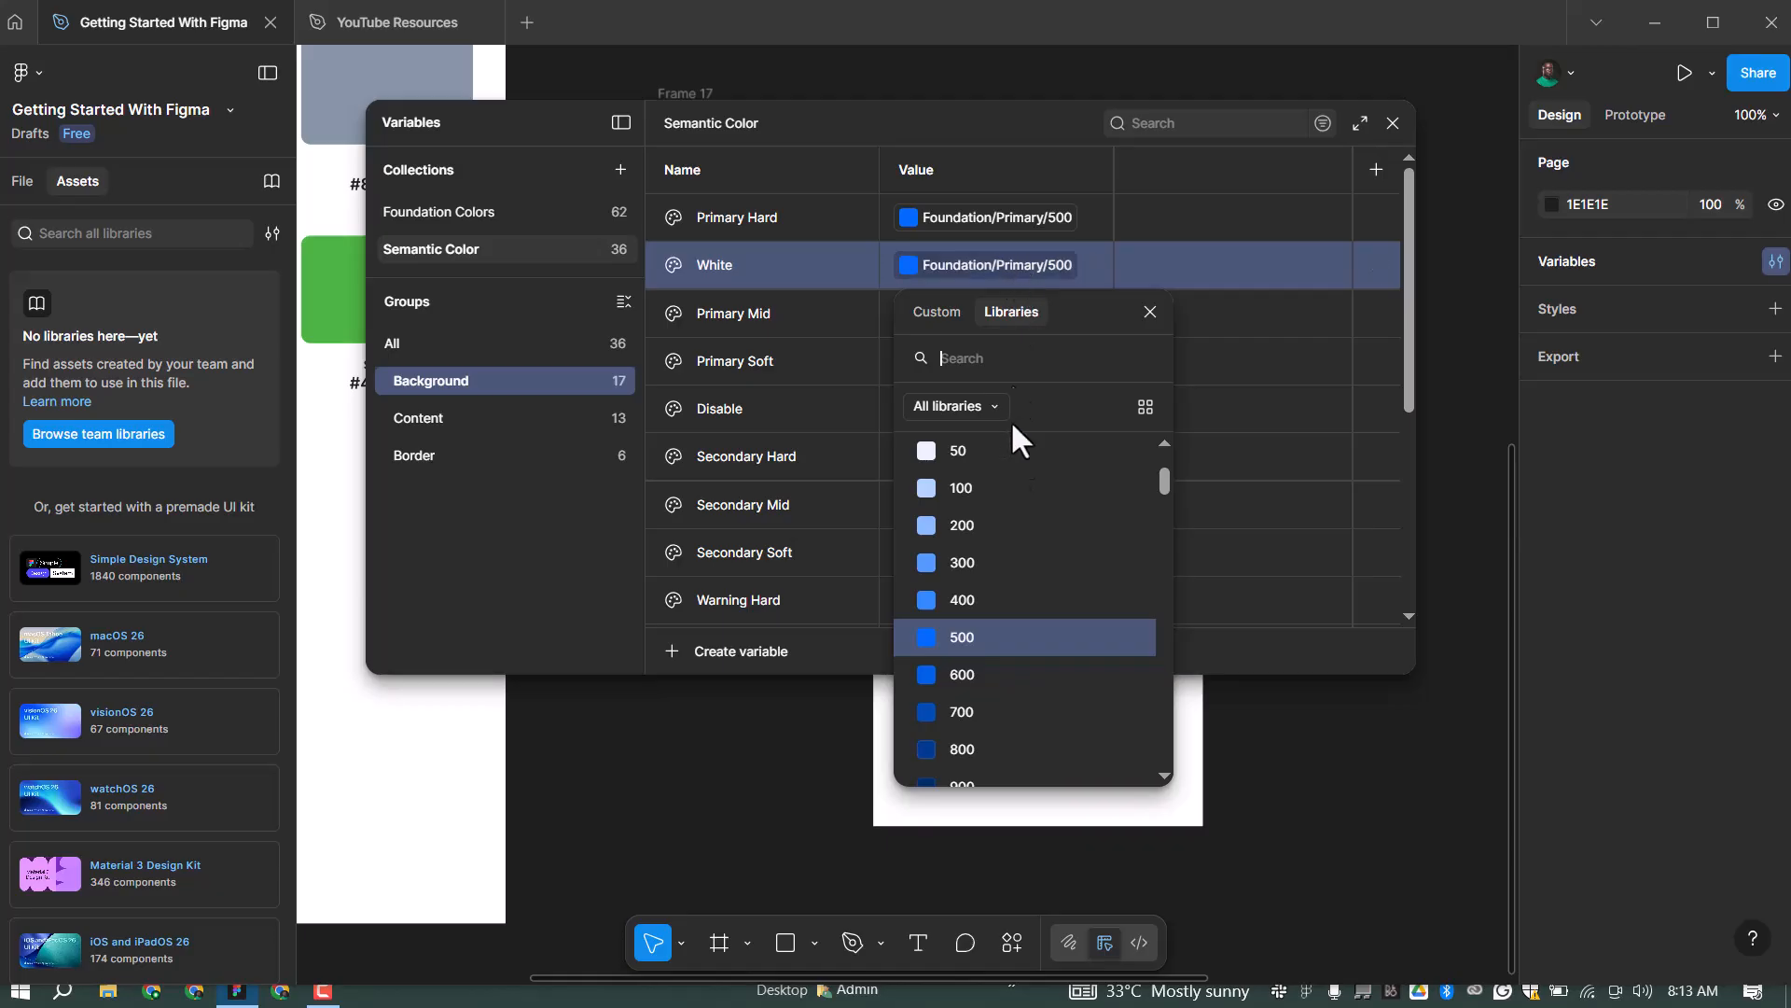
scroll(995, 568, down, 10)
scroll(970, 590, down, 15)
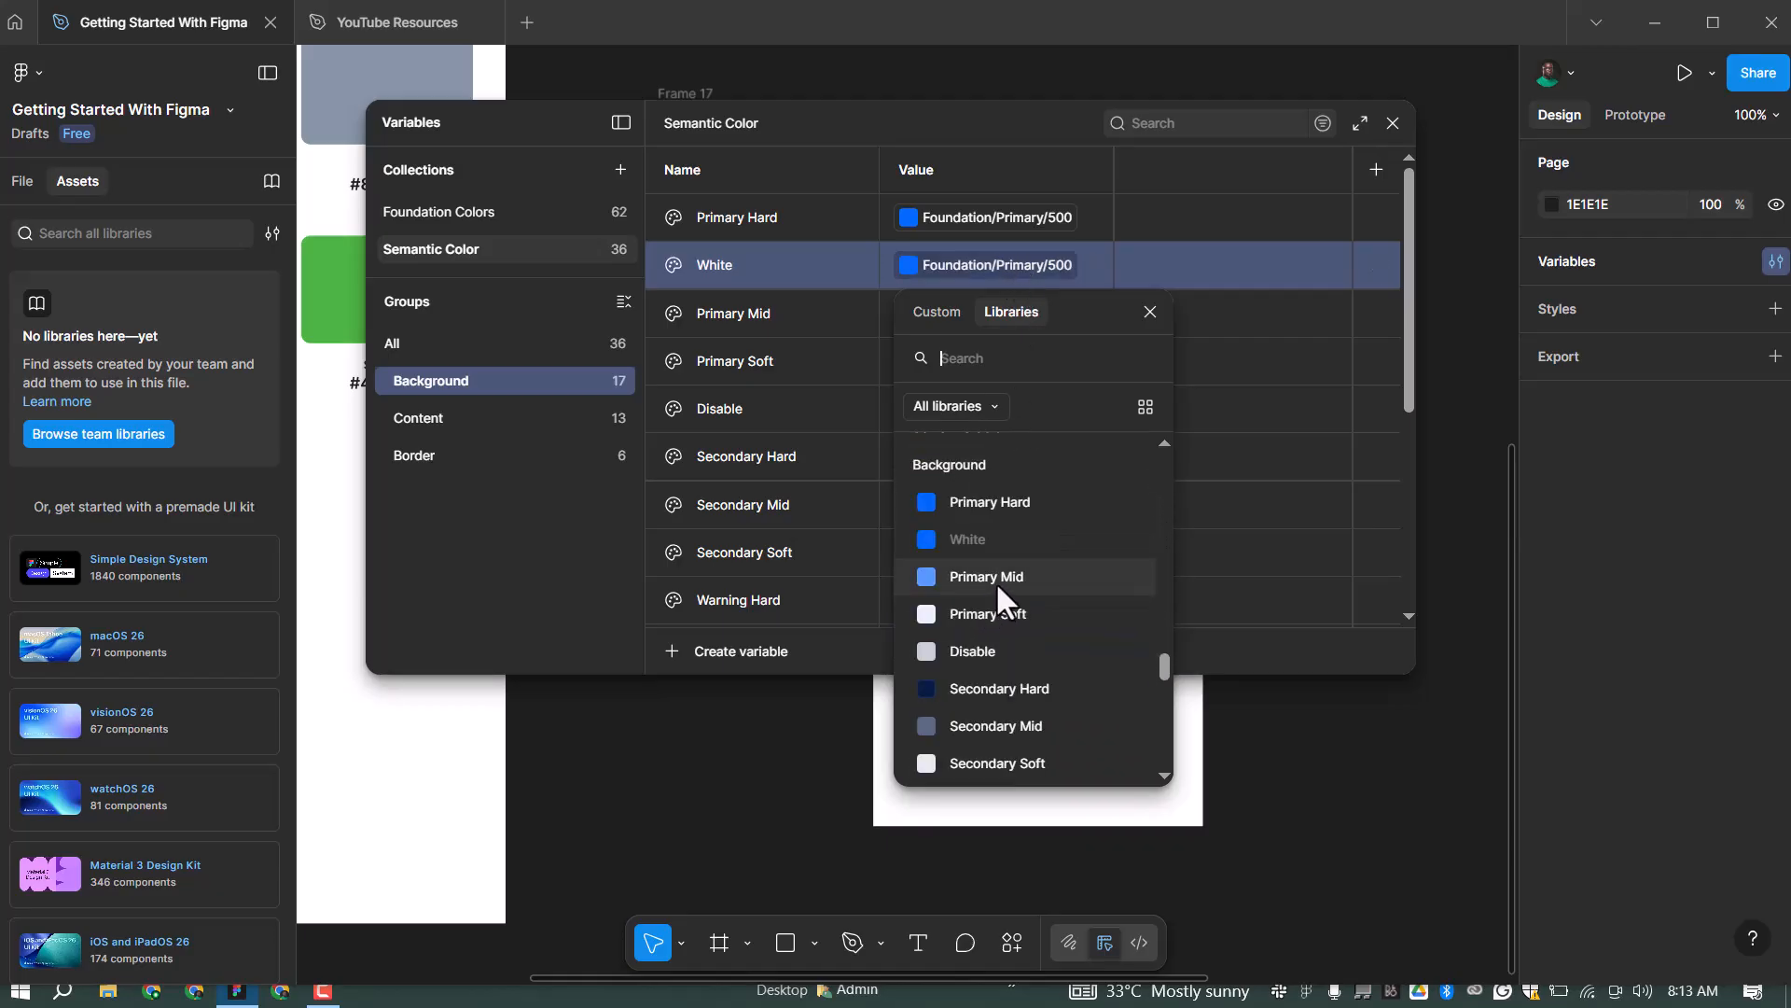
scroll(994, 579, up, 5)
scroll(990, 641, down, 3)
scroll(1005, 625, up, 8)
scroll(1003, 564, up, 10)
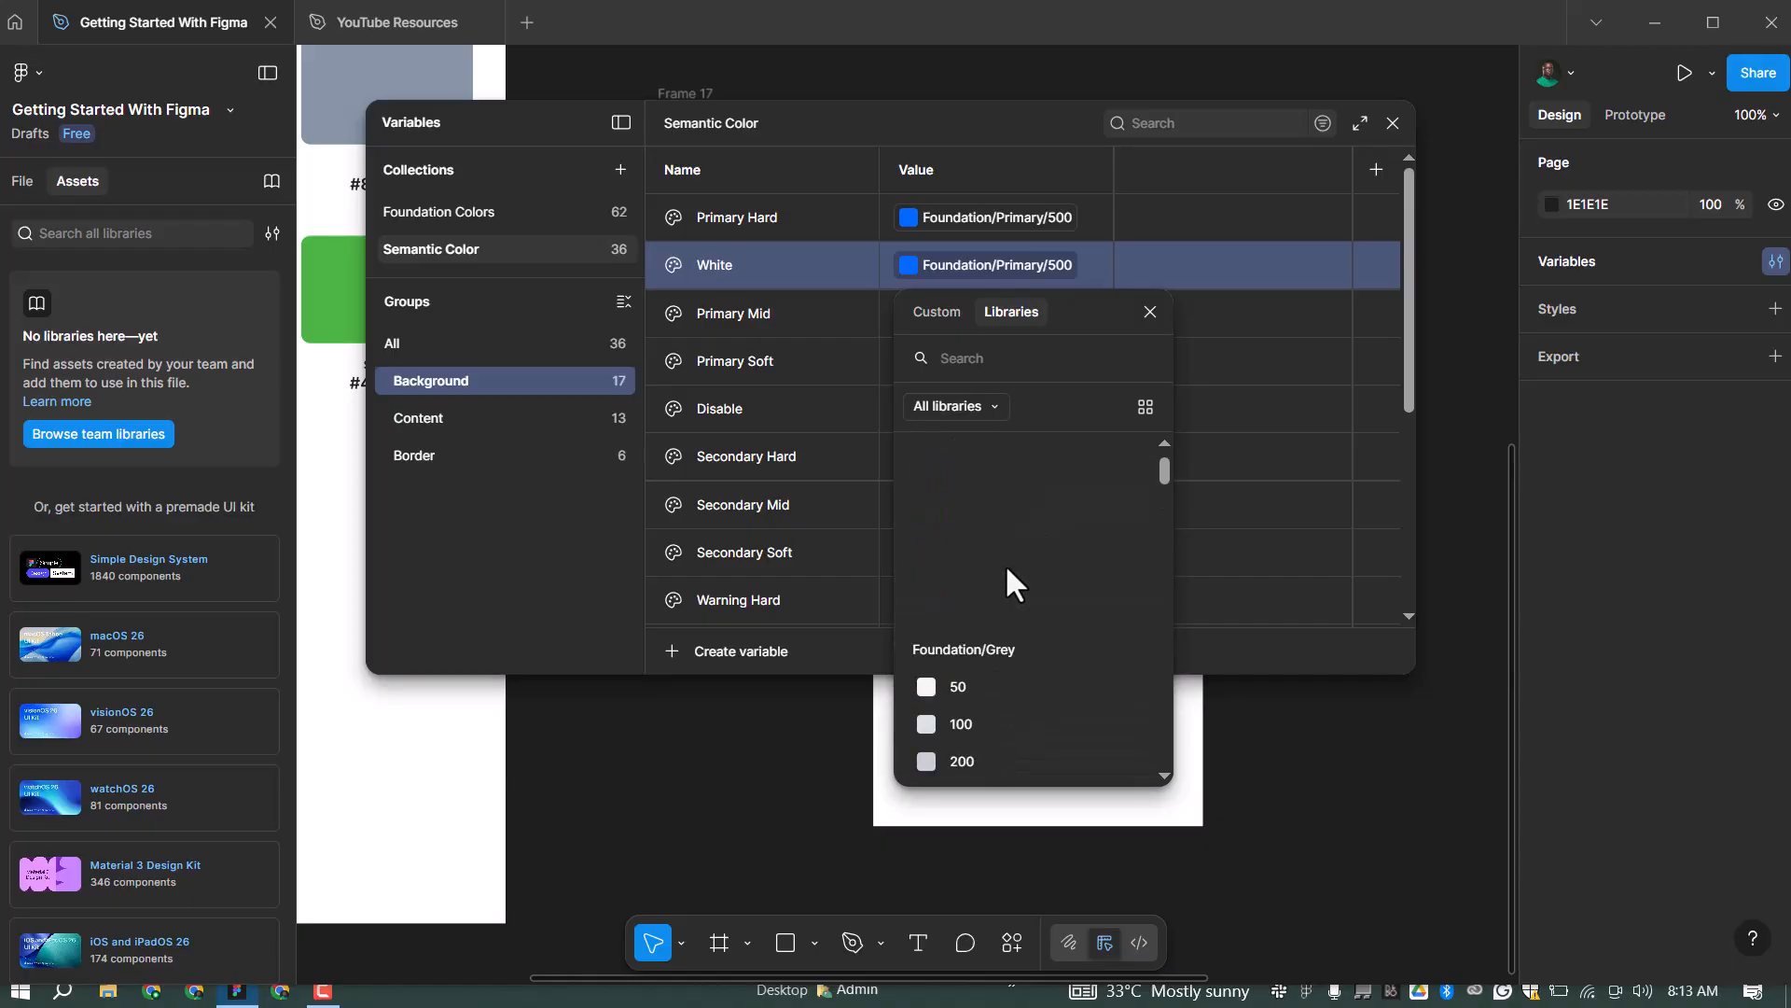
click(970, 535)
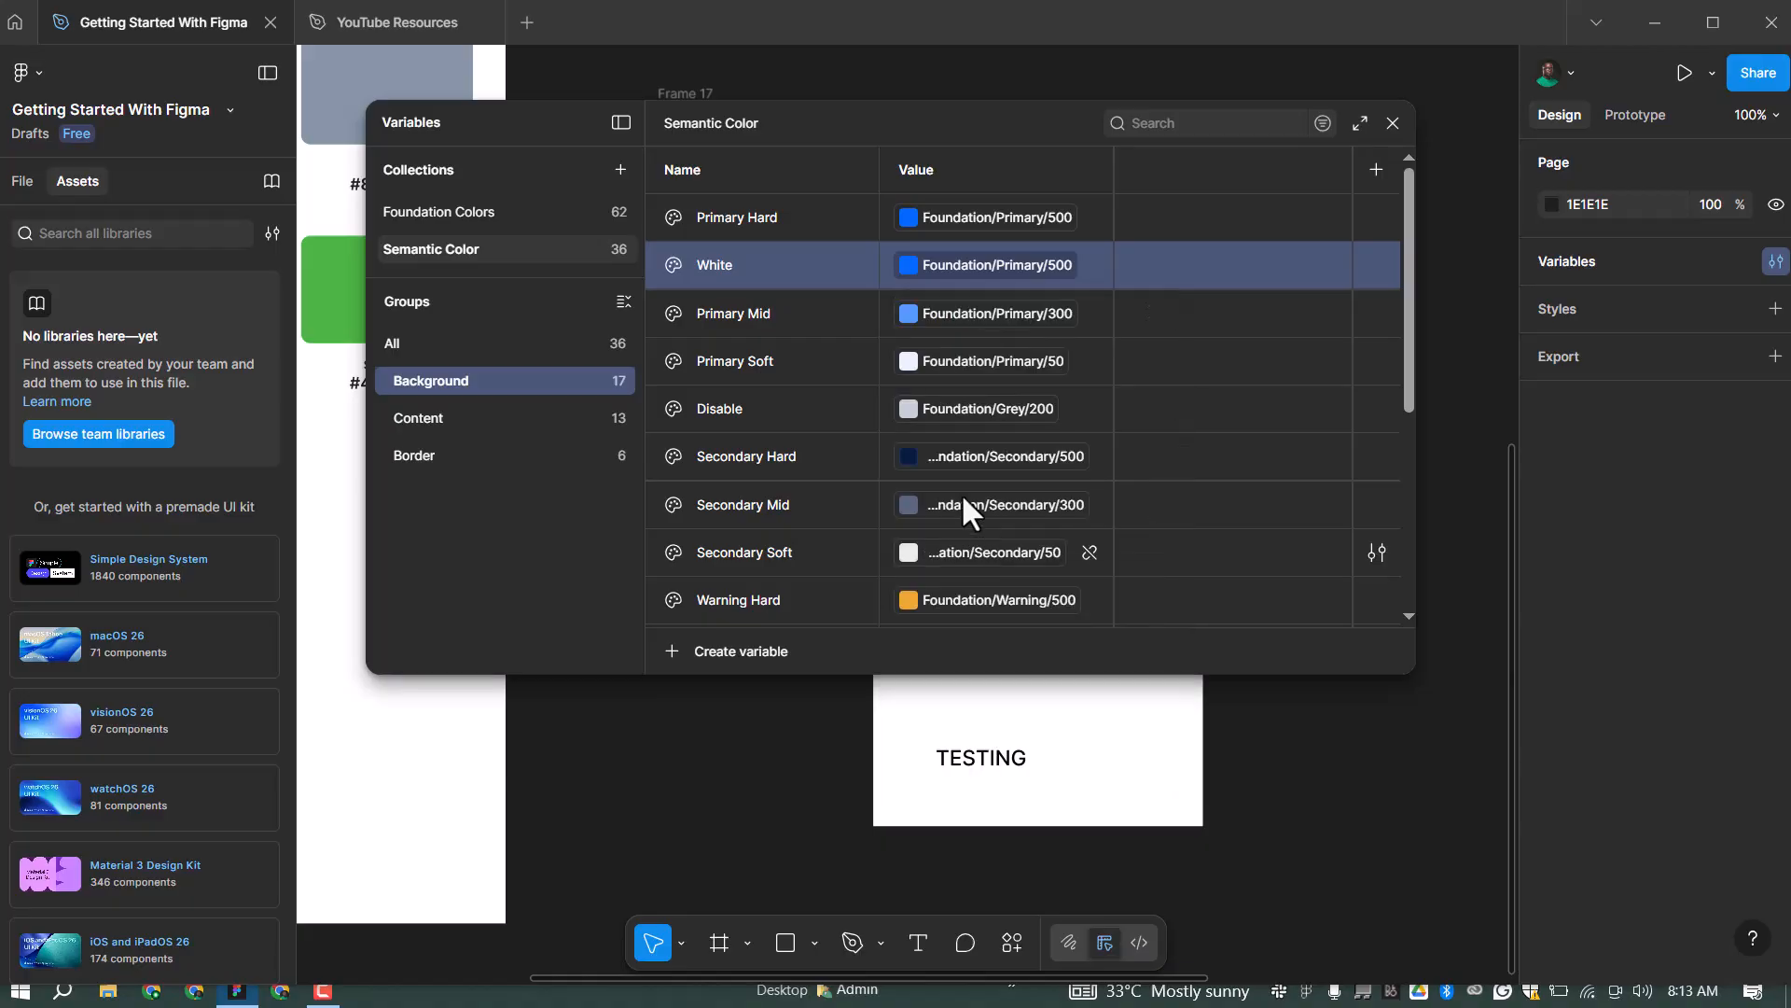
Duplicate the Background group's White variable, rename the copy Black, and link it to Foundation/Neutral/Black
right_click(724, 261)
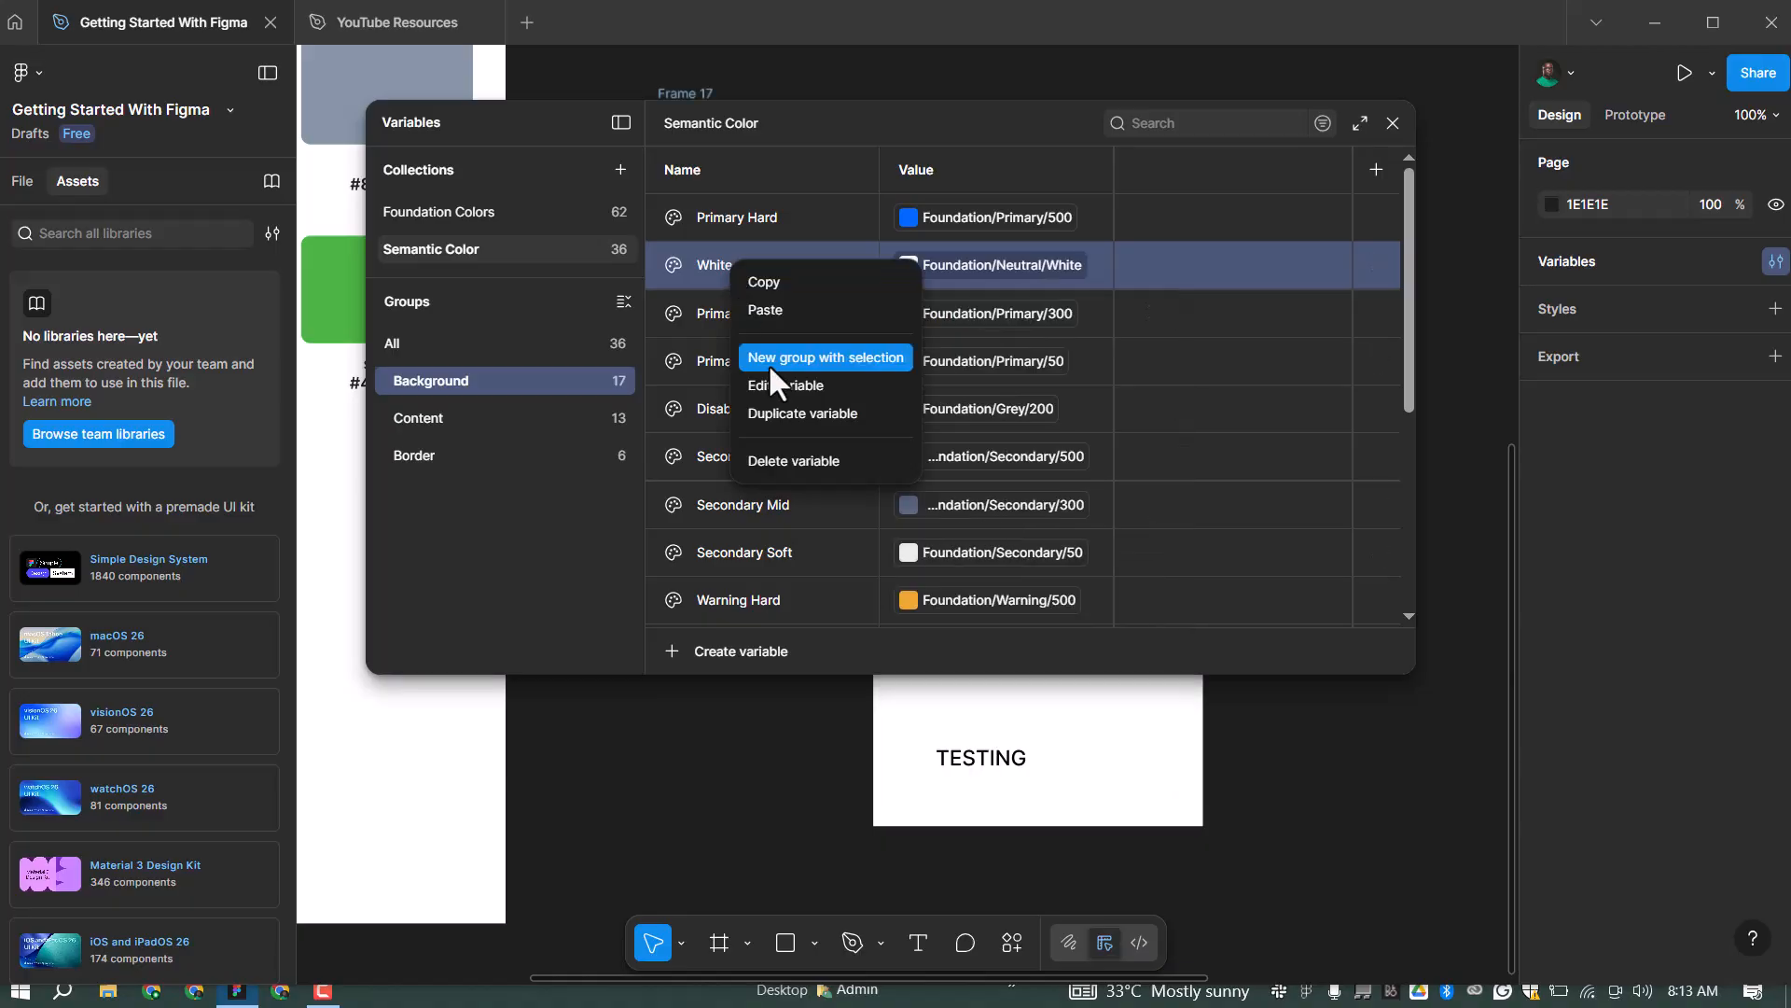
click(799, 413)
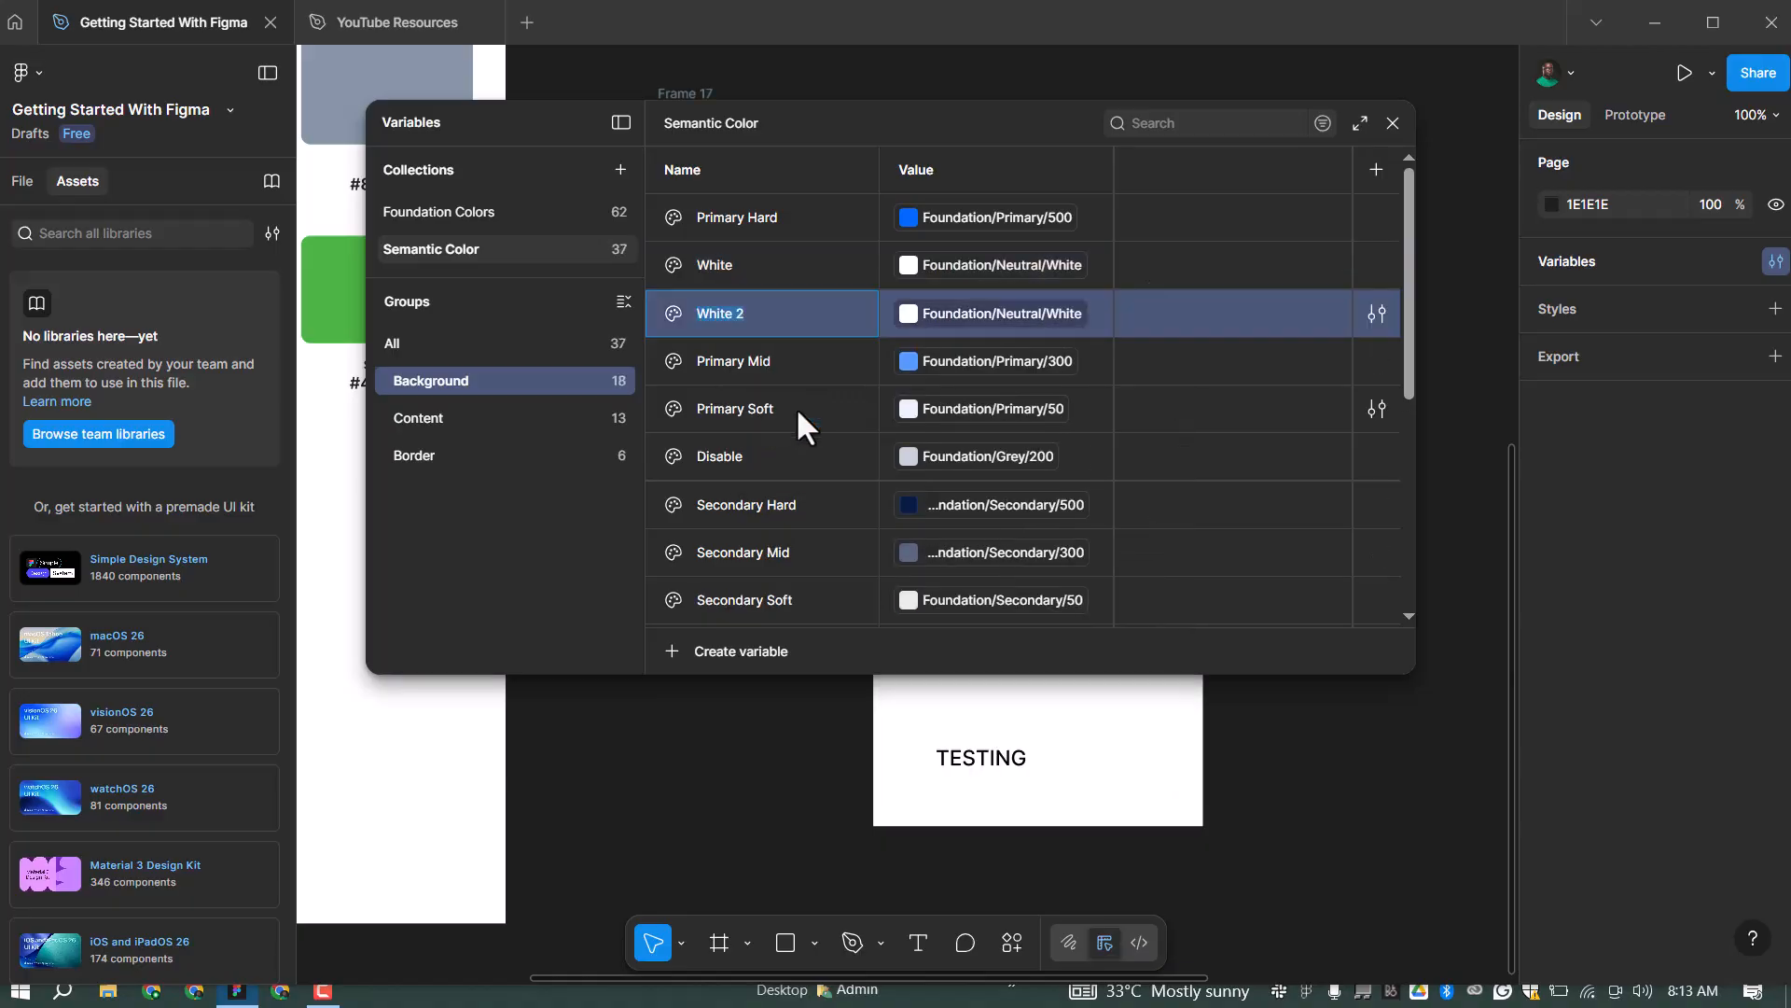
text(Black)
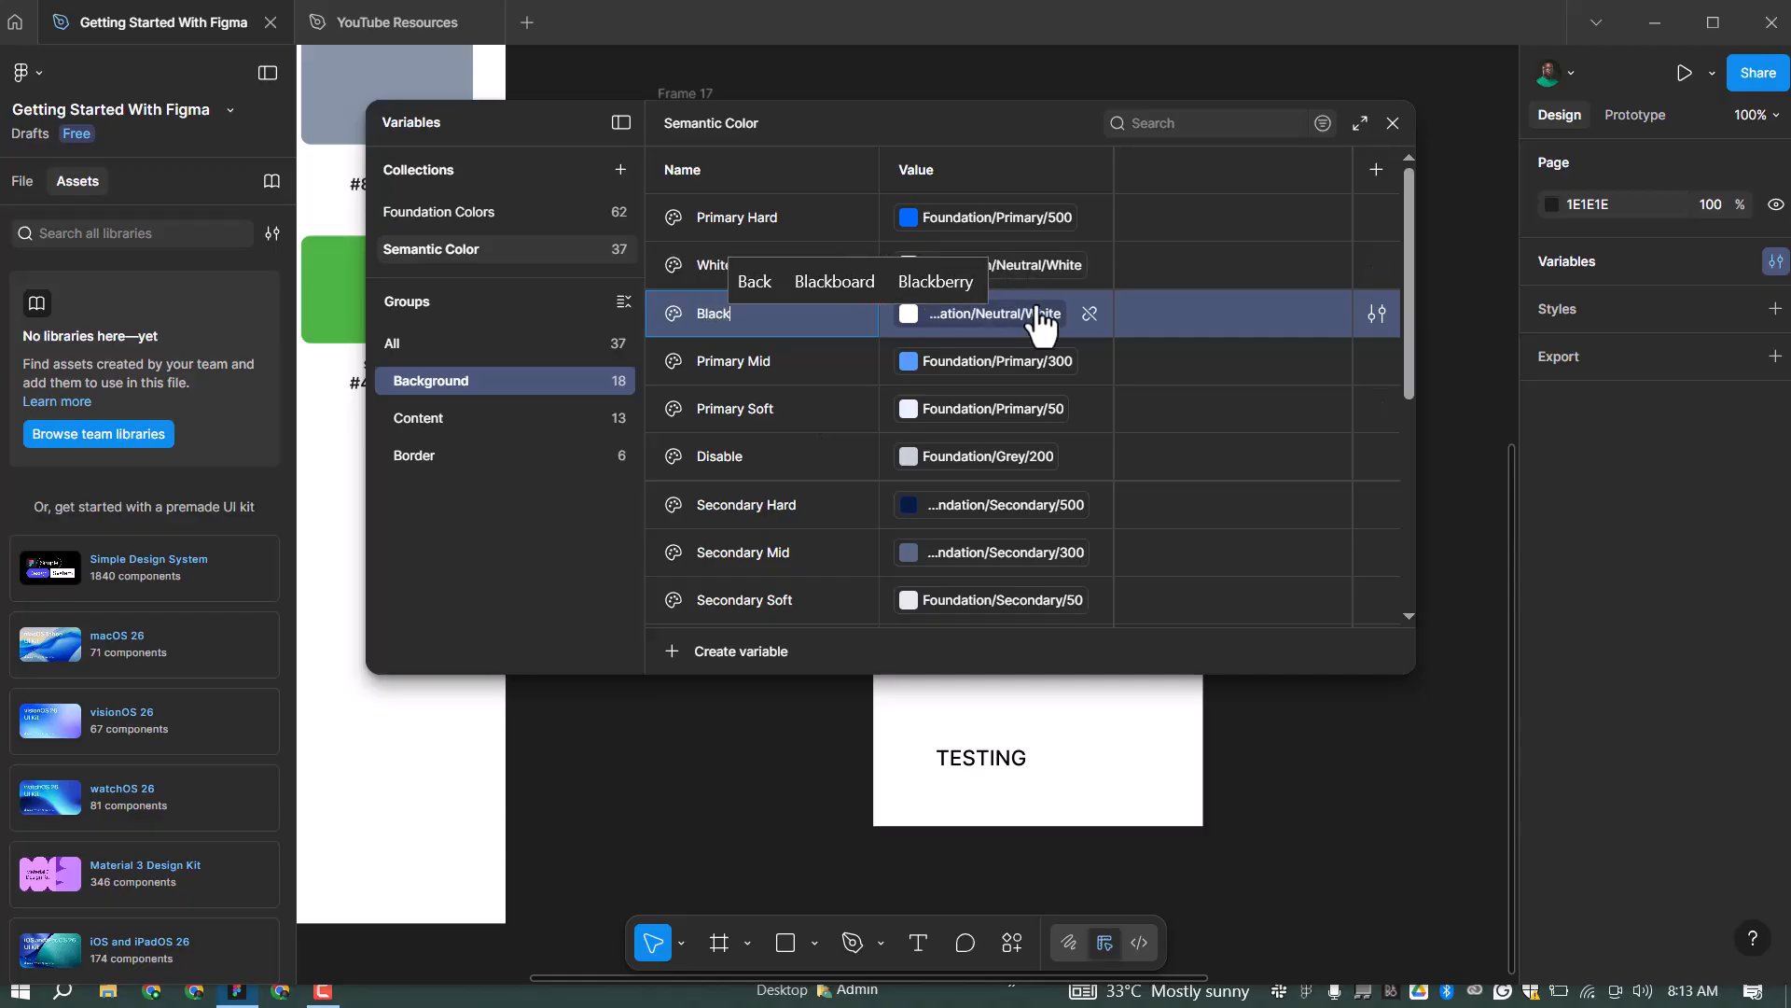
click(1013, 319)
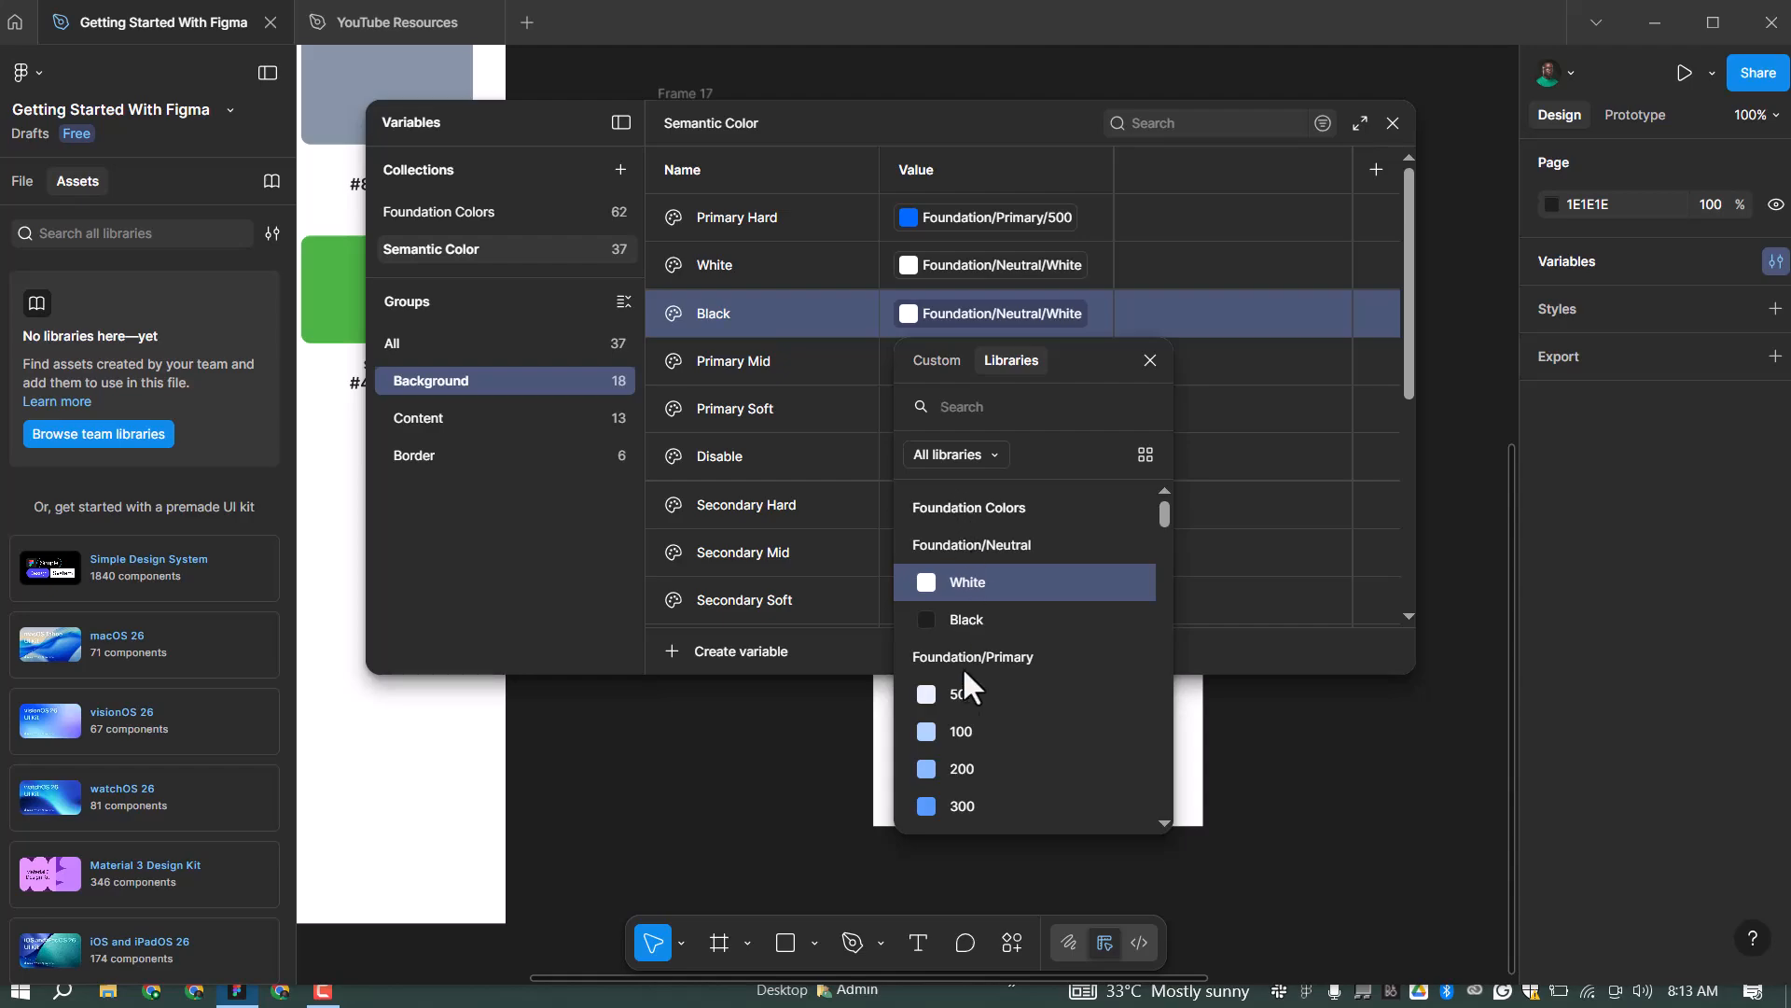
click(967, 618)
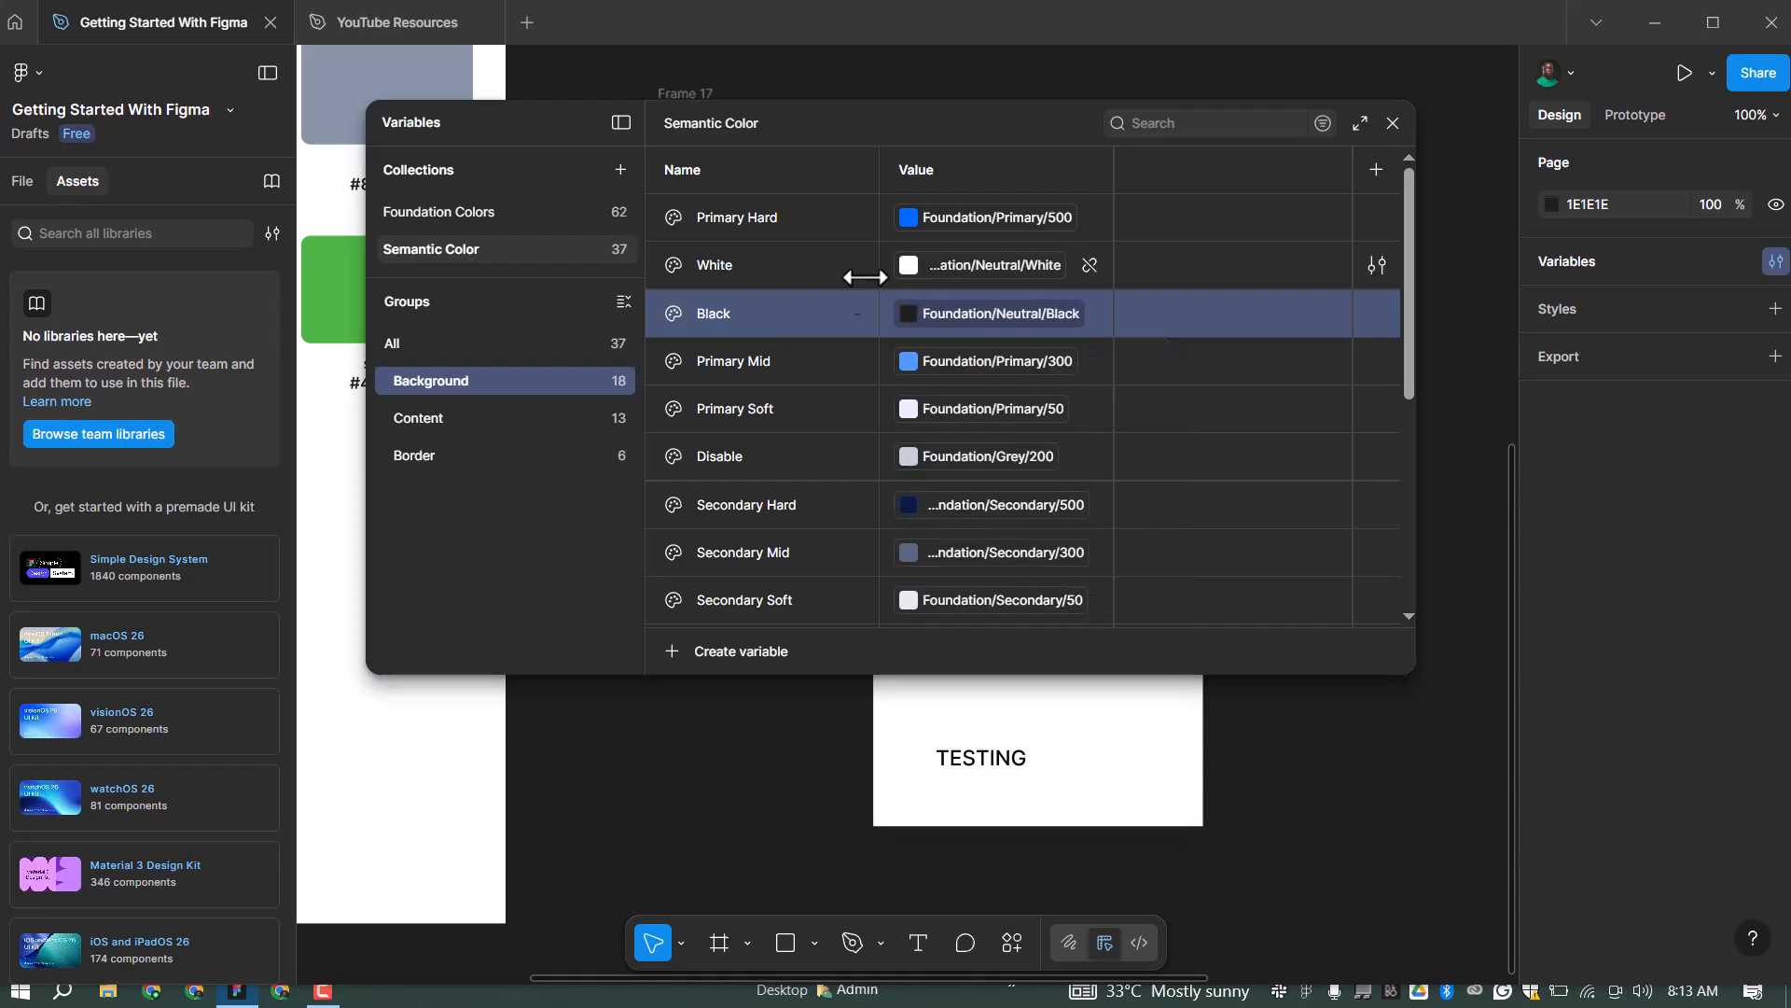
Move the White and Black variables together to just below Primary Soft in the Background group
shift+click(743, 264)
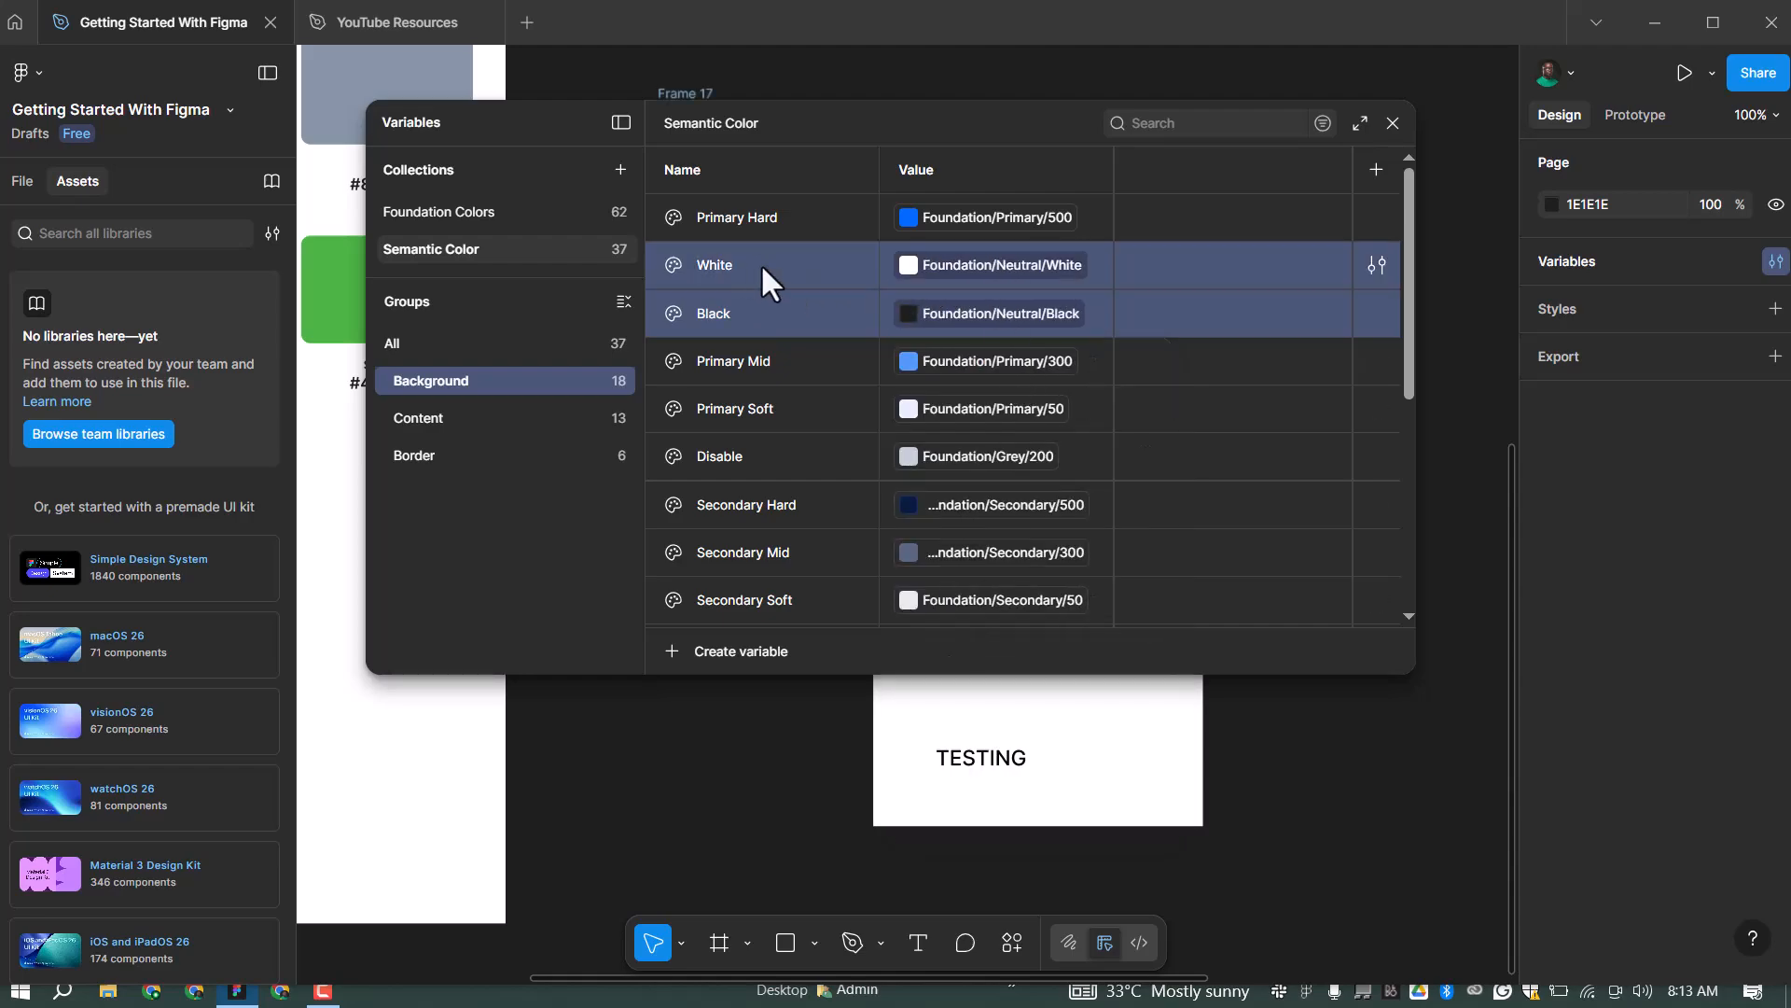
drag(761, 263, 776, 412)
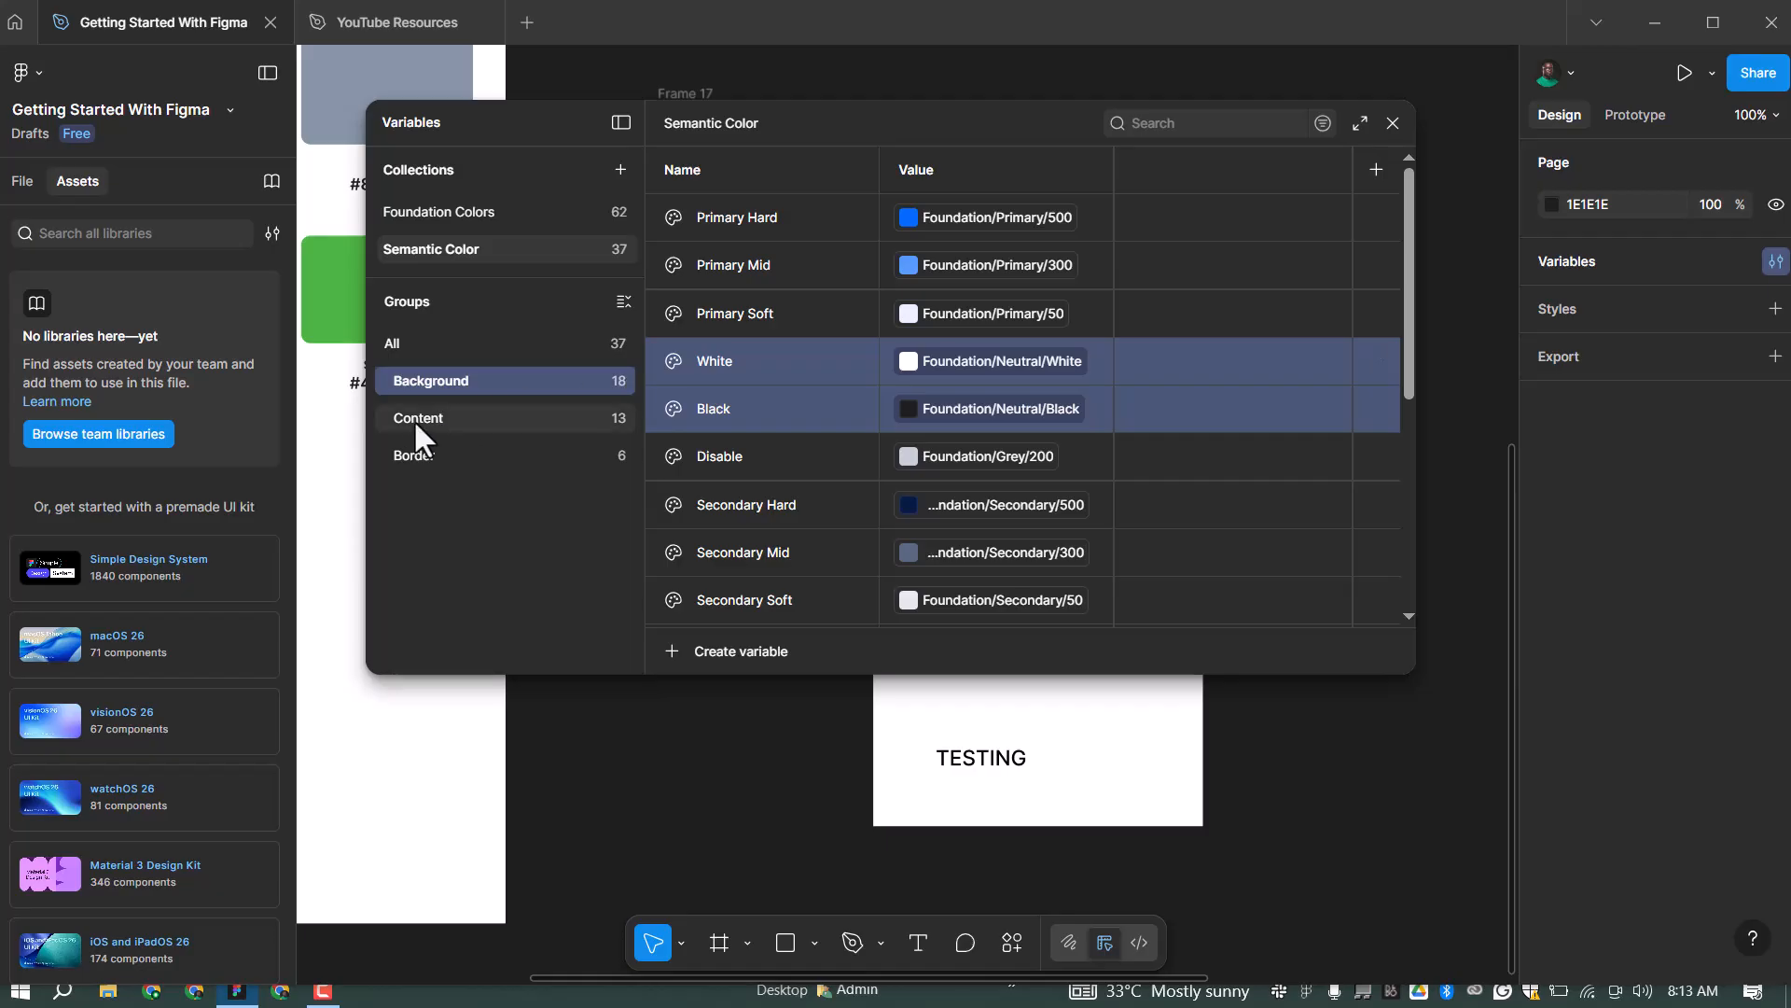
Duplicate the Content group's Disable variable, rename the copy White, and link it to Foundation/Neutral/White
click(494, 416)
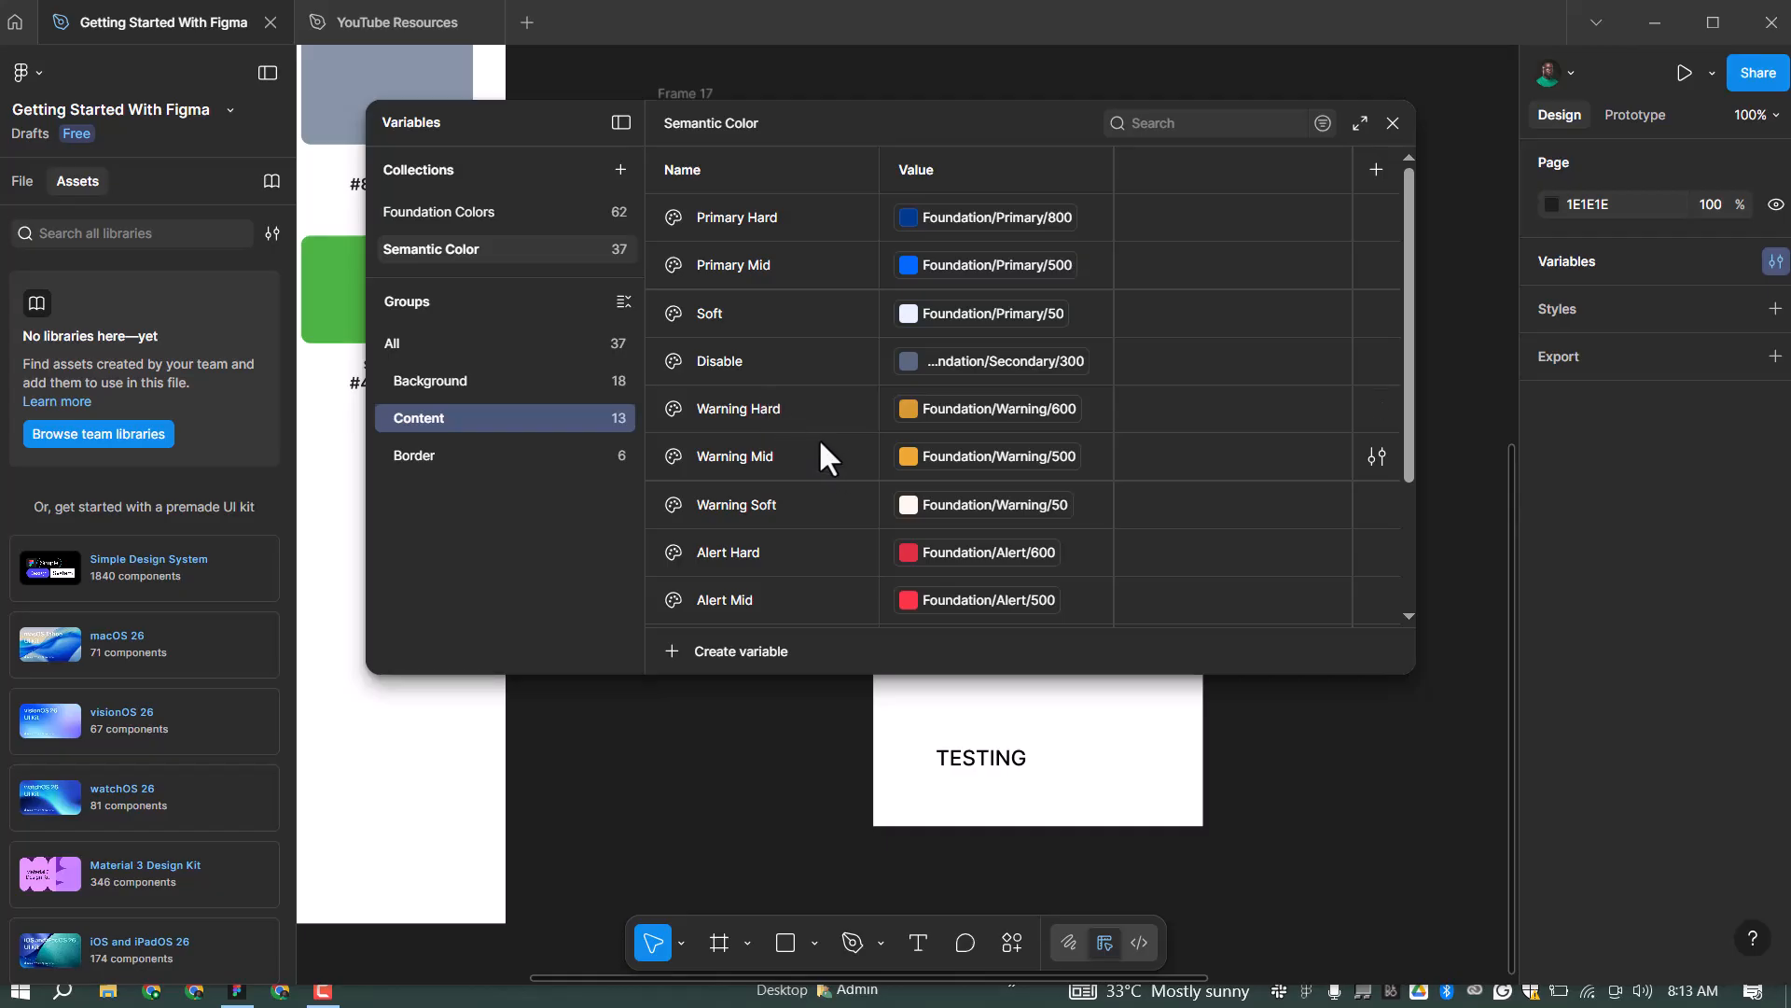
right_click(740, 358)
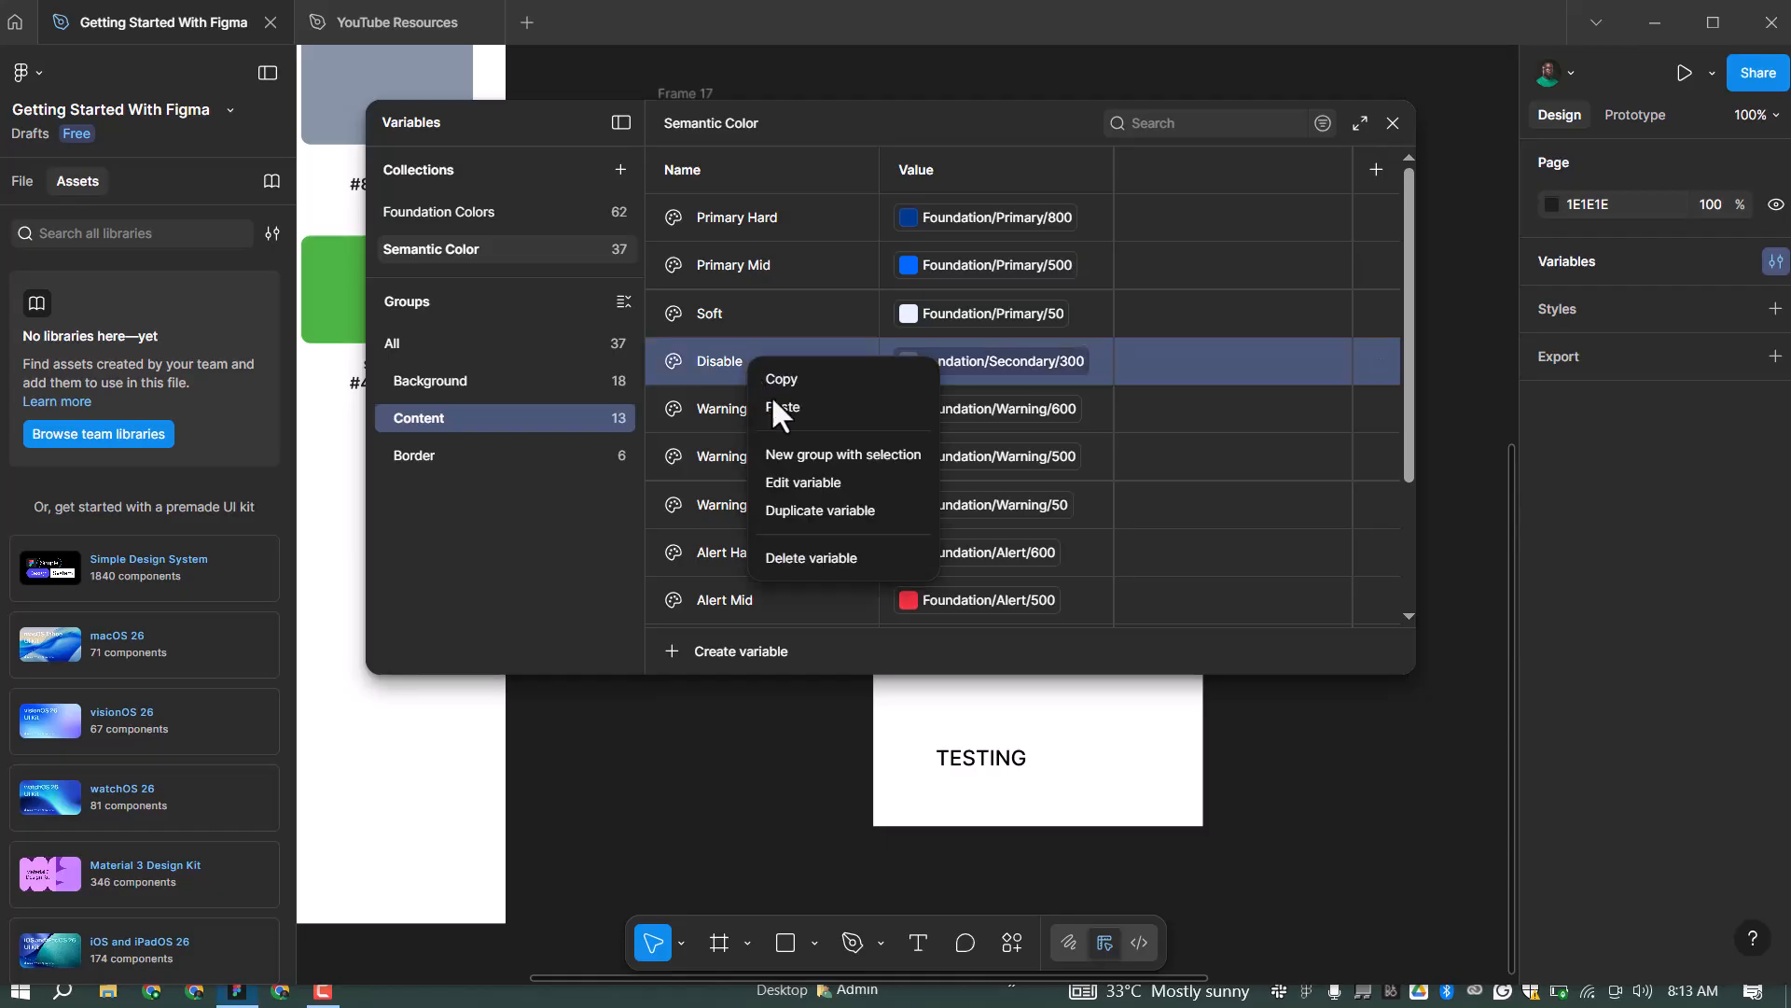
click(811, 504)
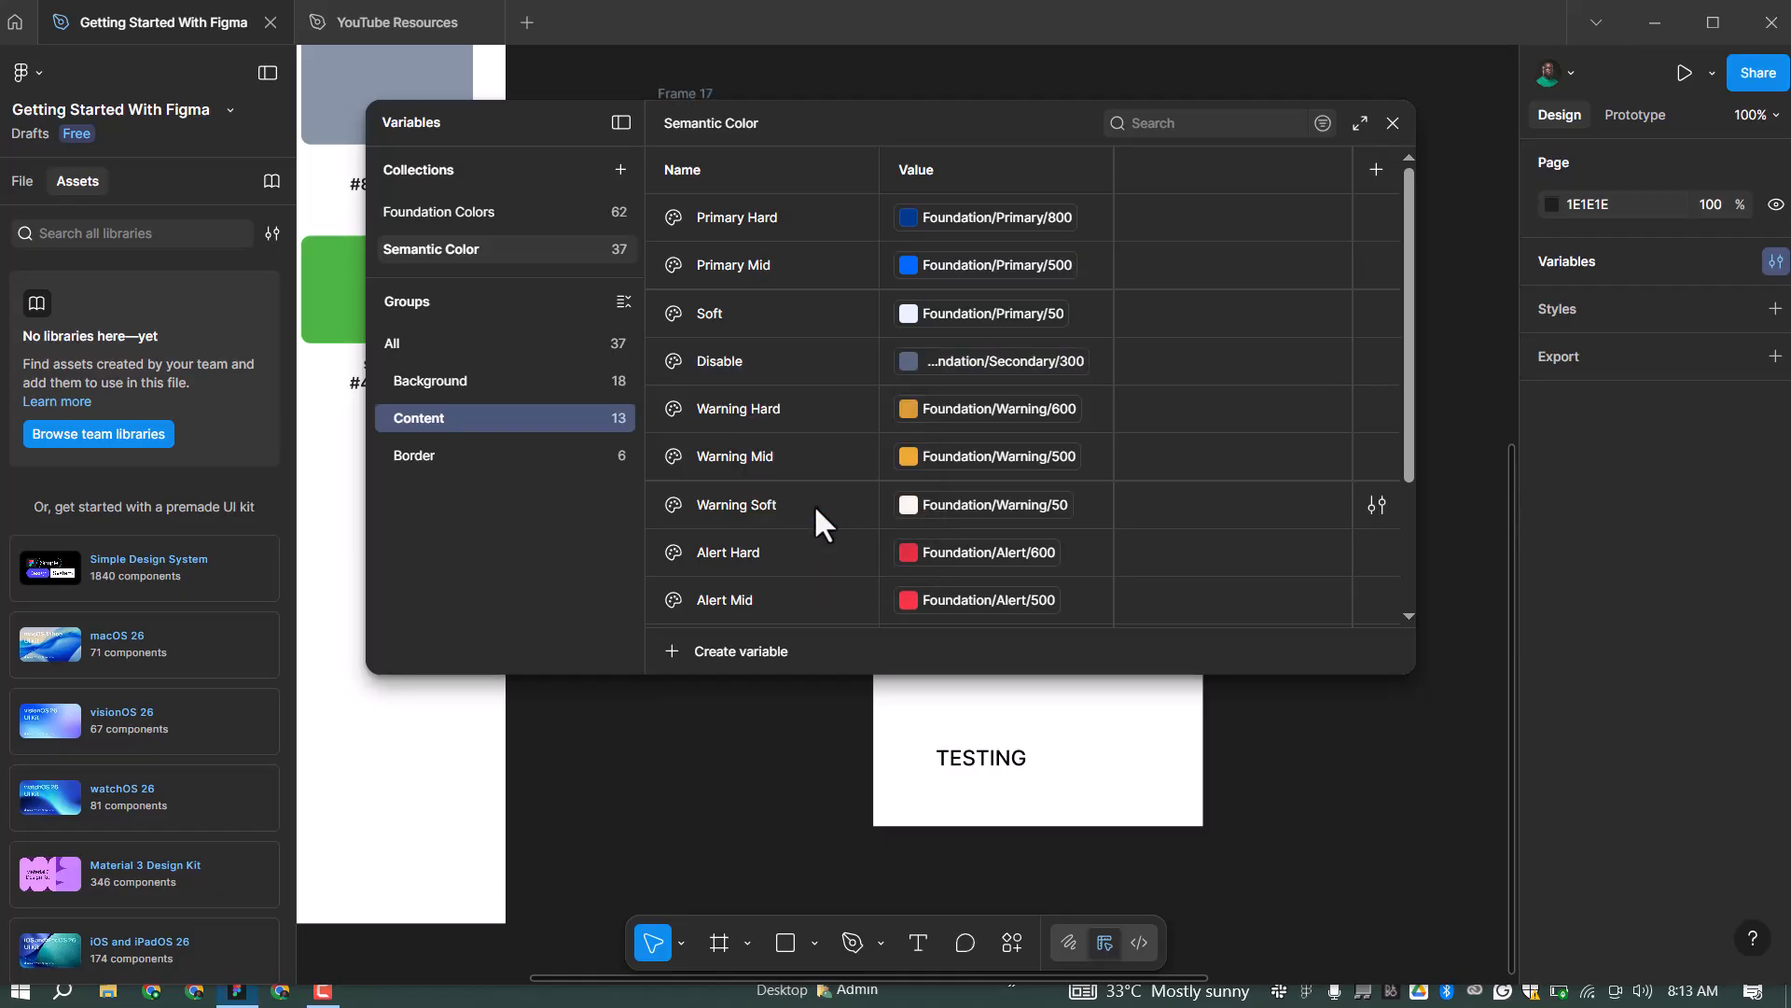
text(White)
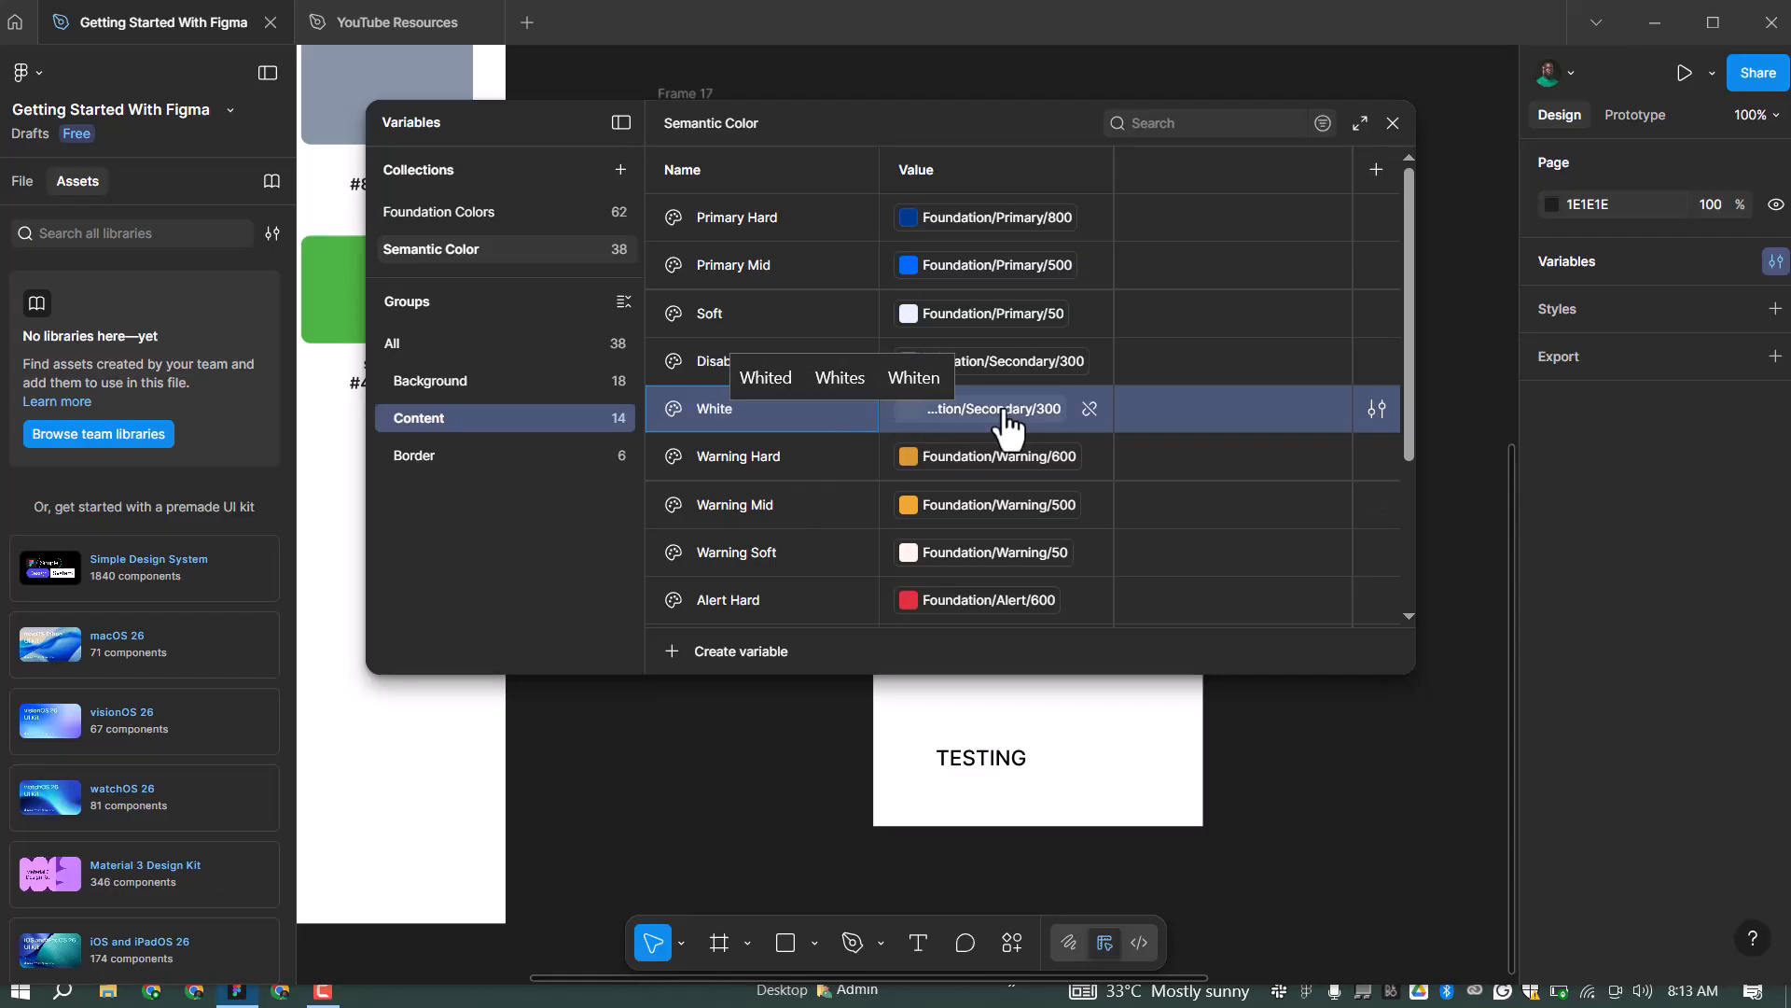
click(991, 415)
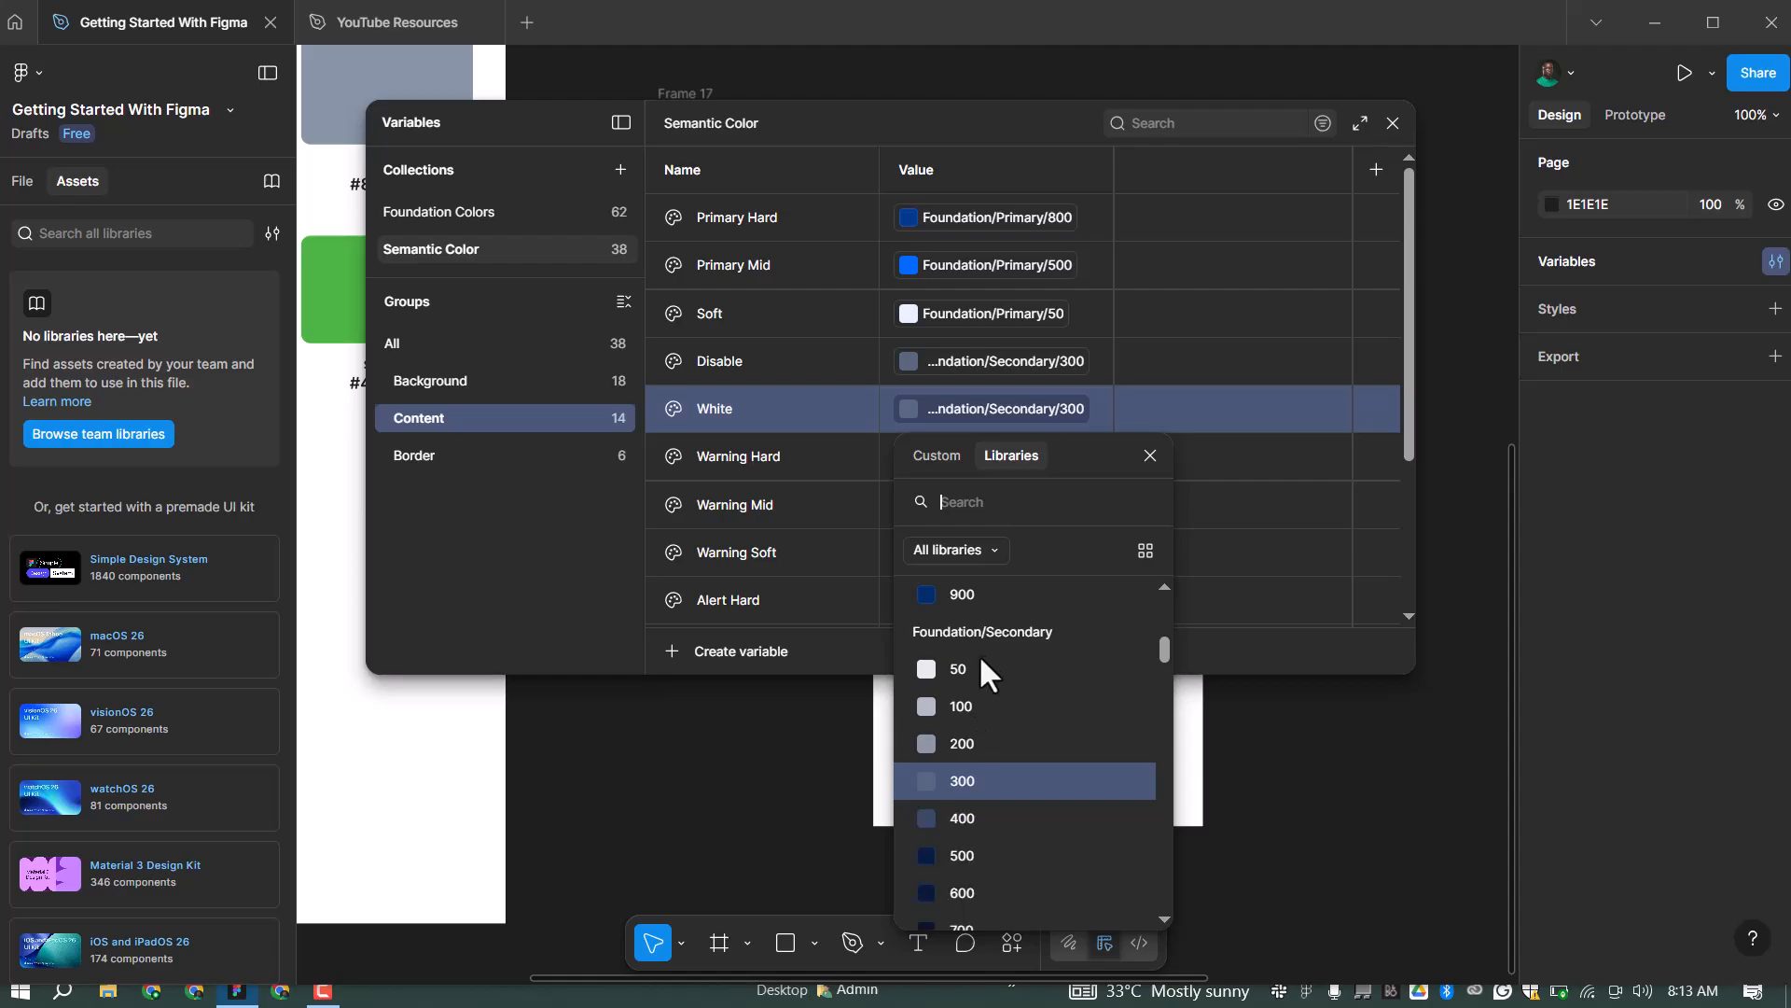
scroll(978, 659, up, 5)
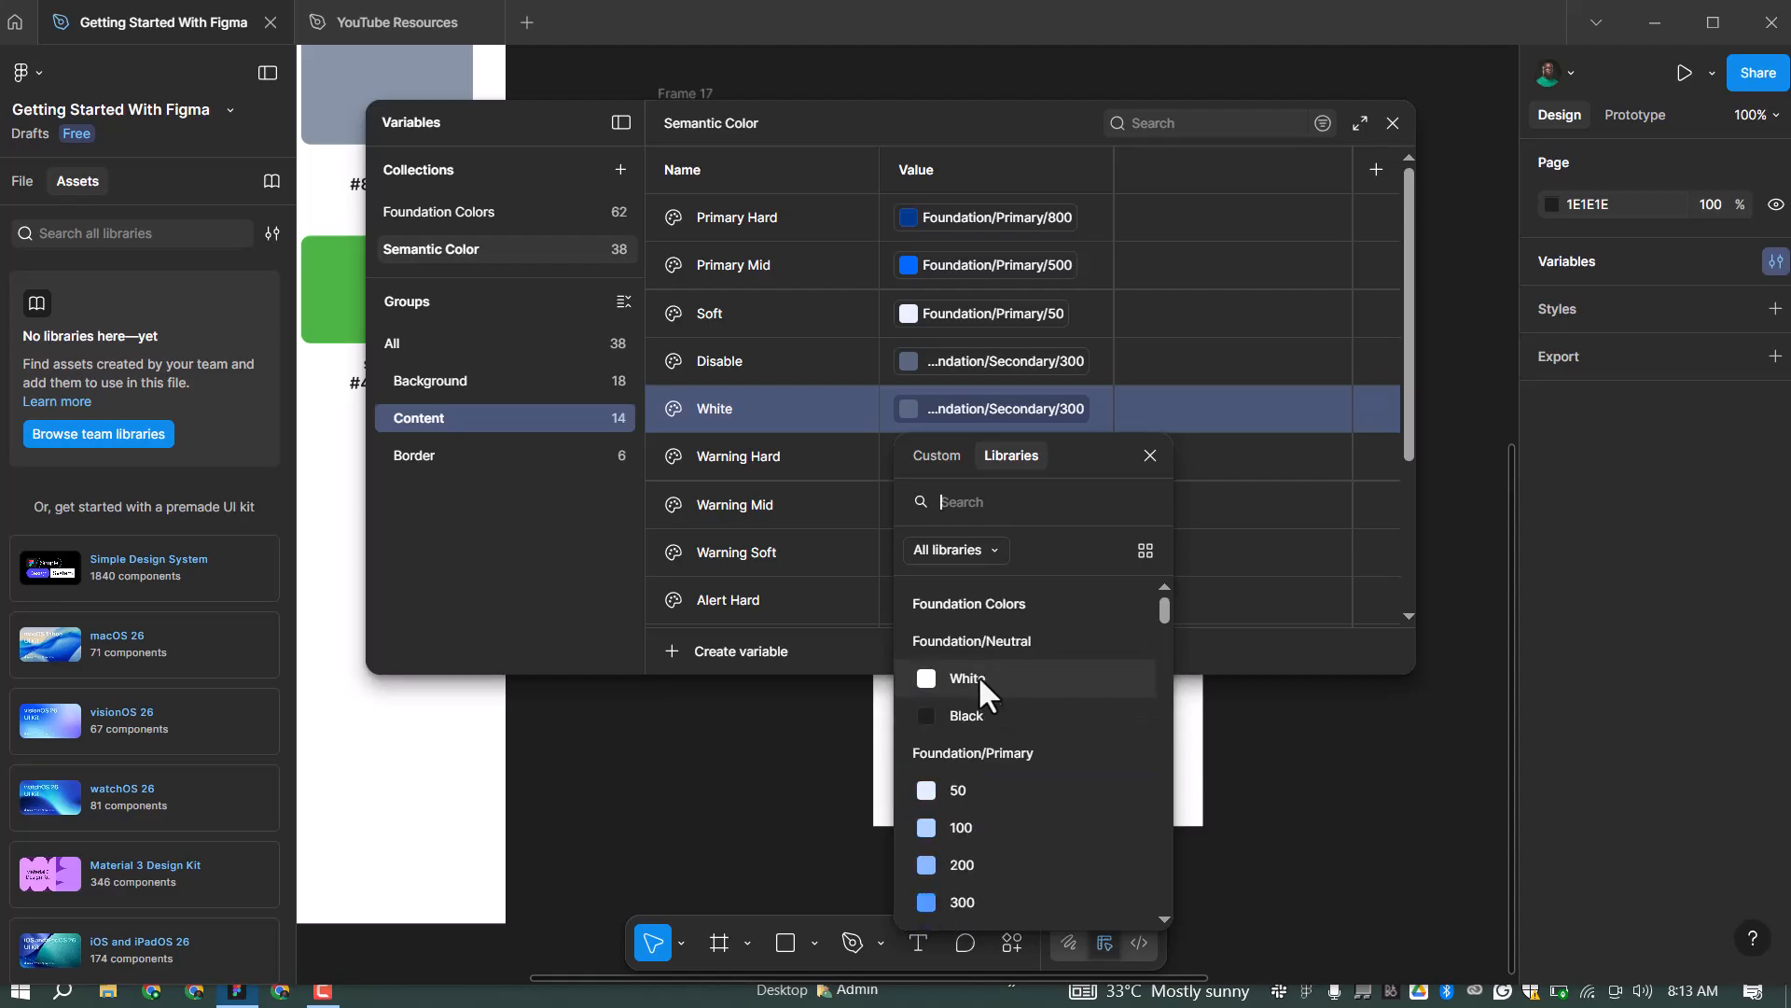
click(980, 681)
Duplicate the Content group's White variable, rename the copy Black, and link it to Foundation/Neutral/Black
right_click(744, 419)
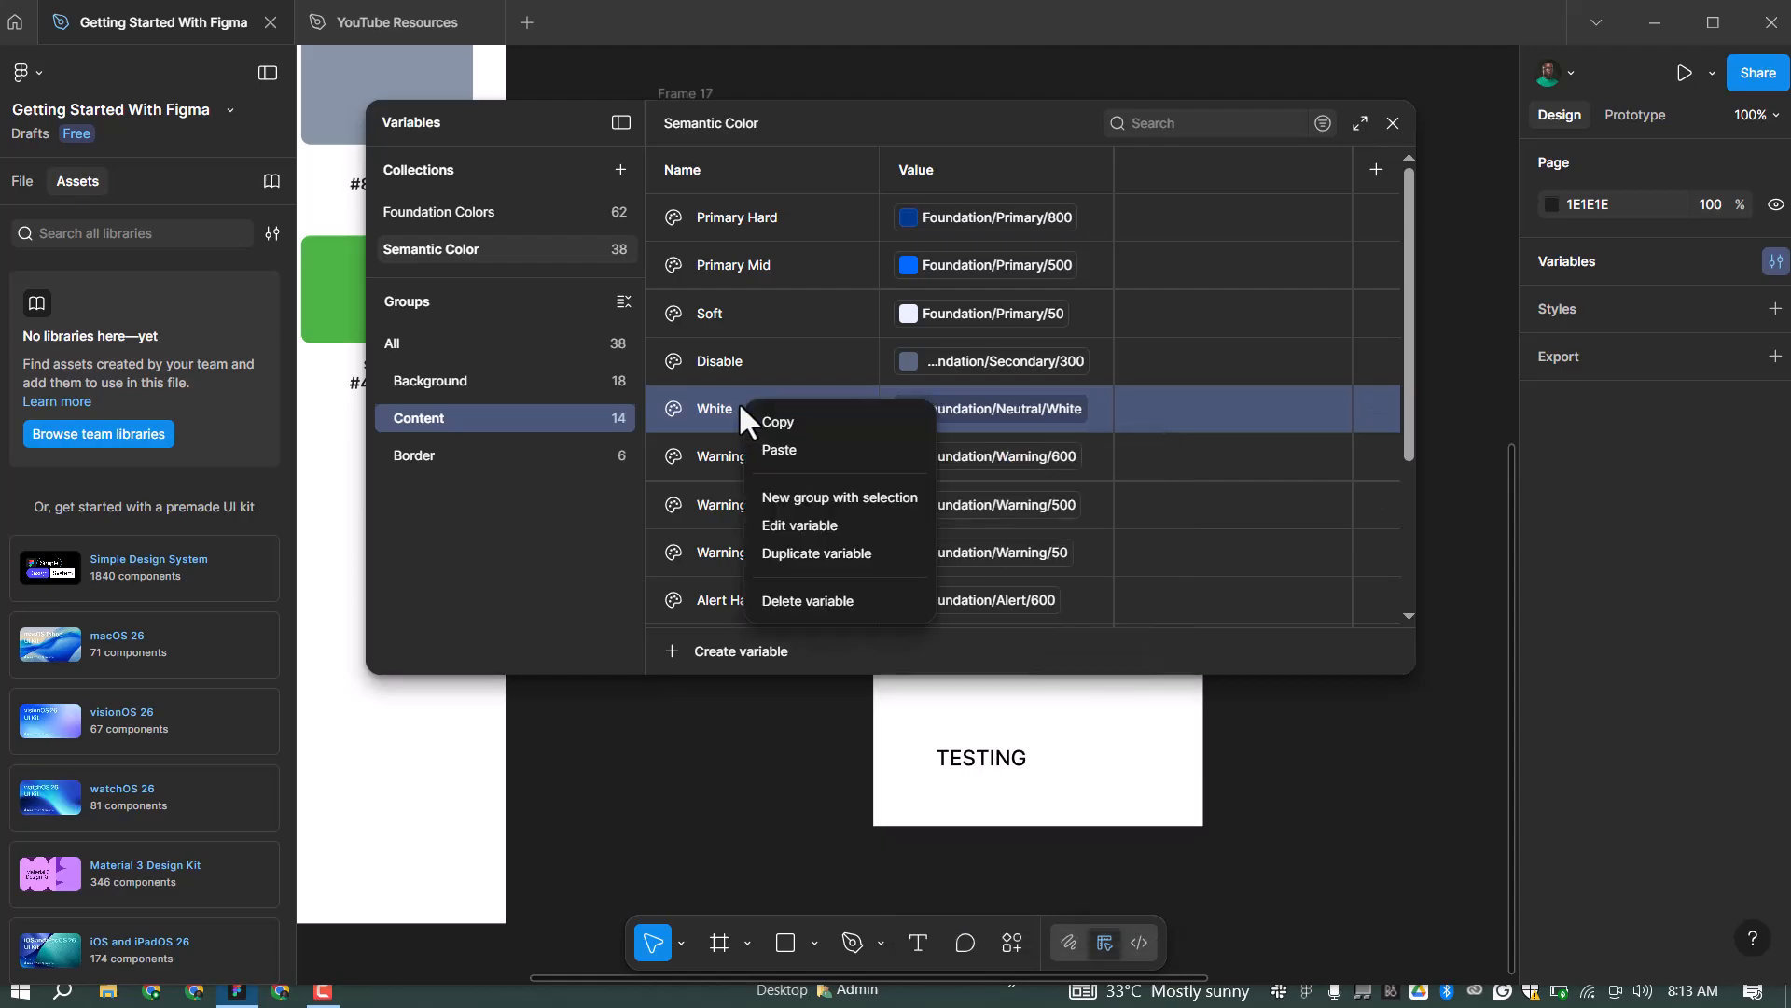
click(792, 547)
text(Black)
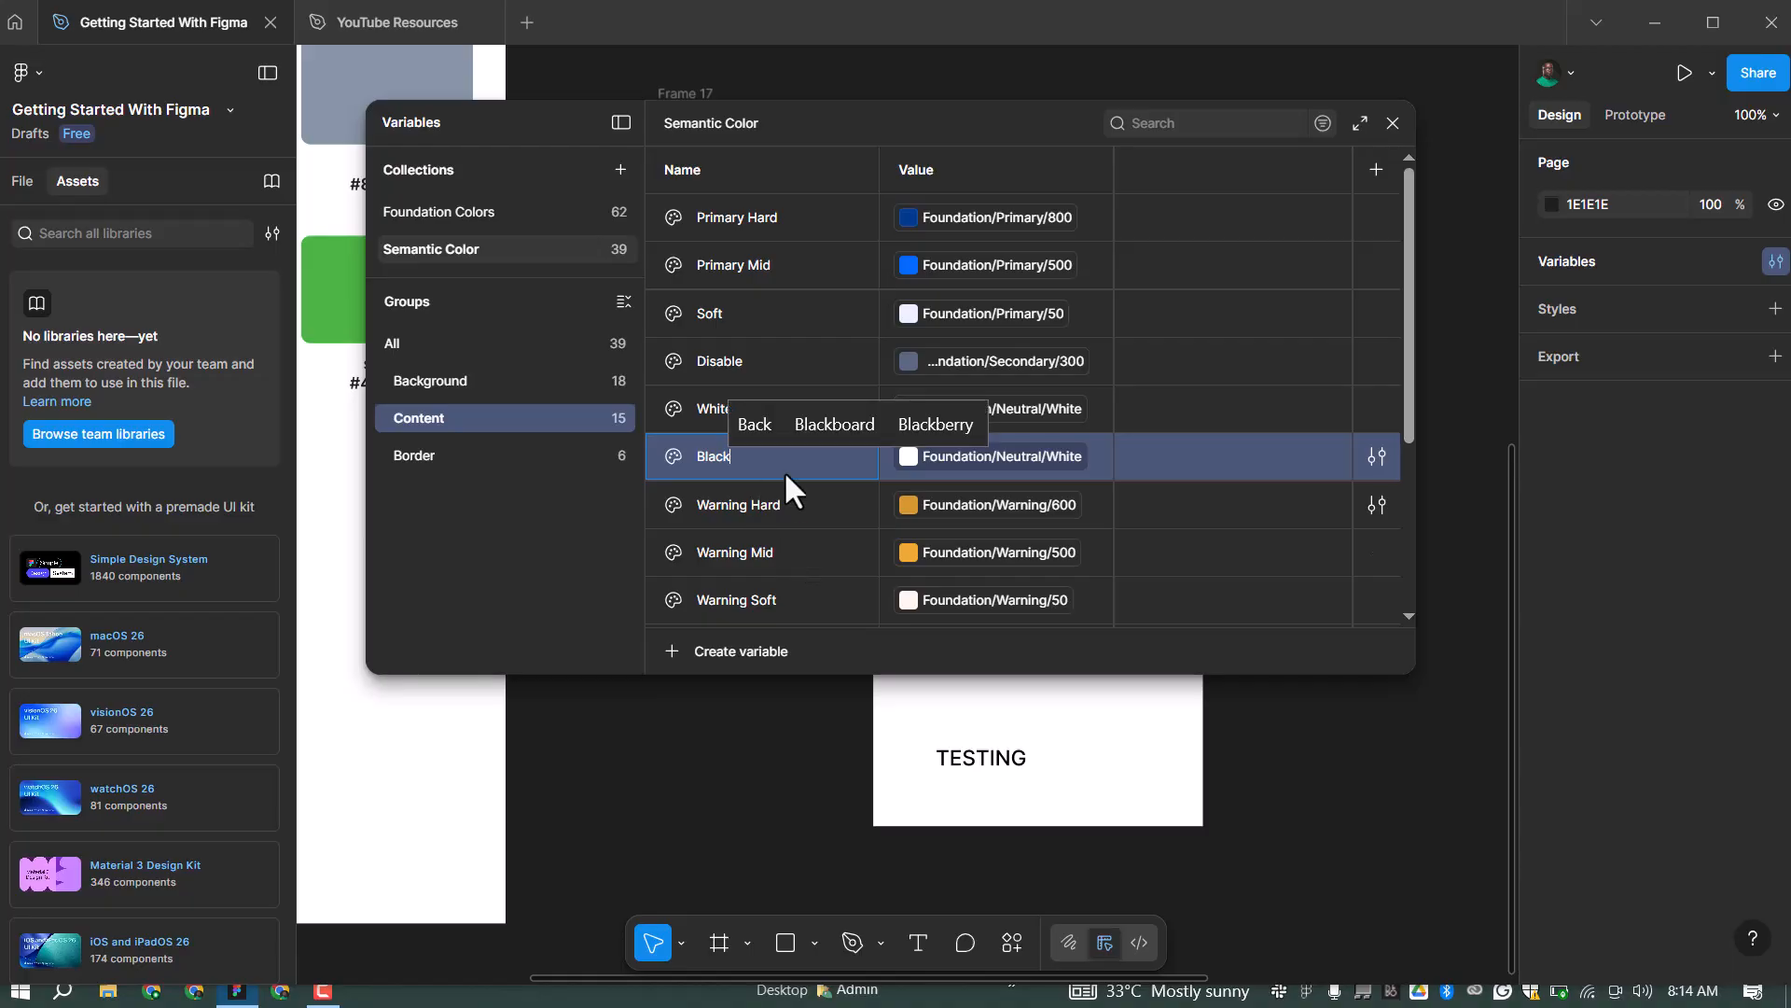
click(961, 476)
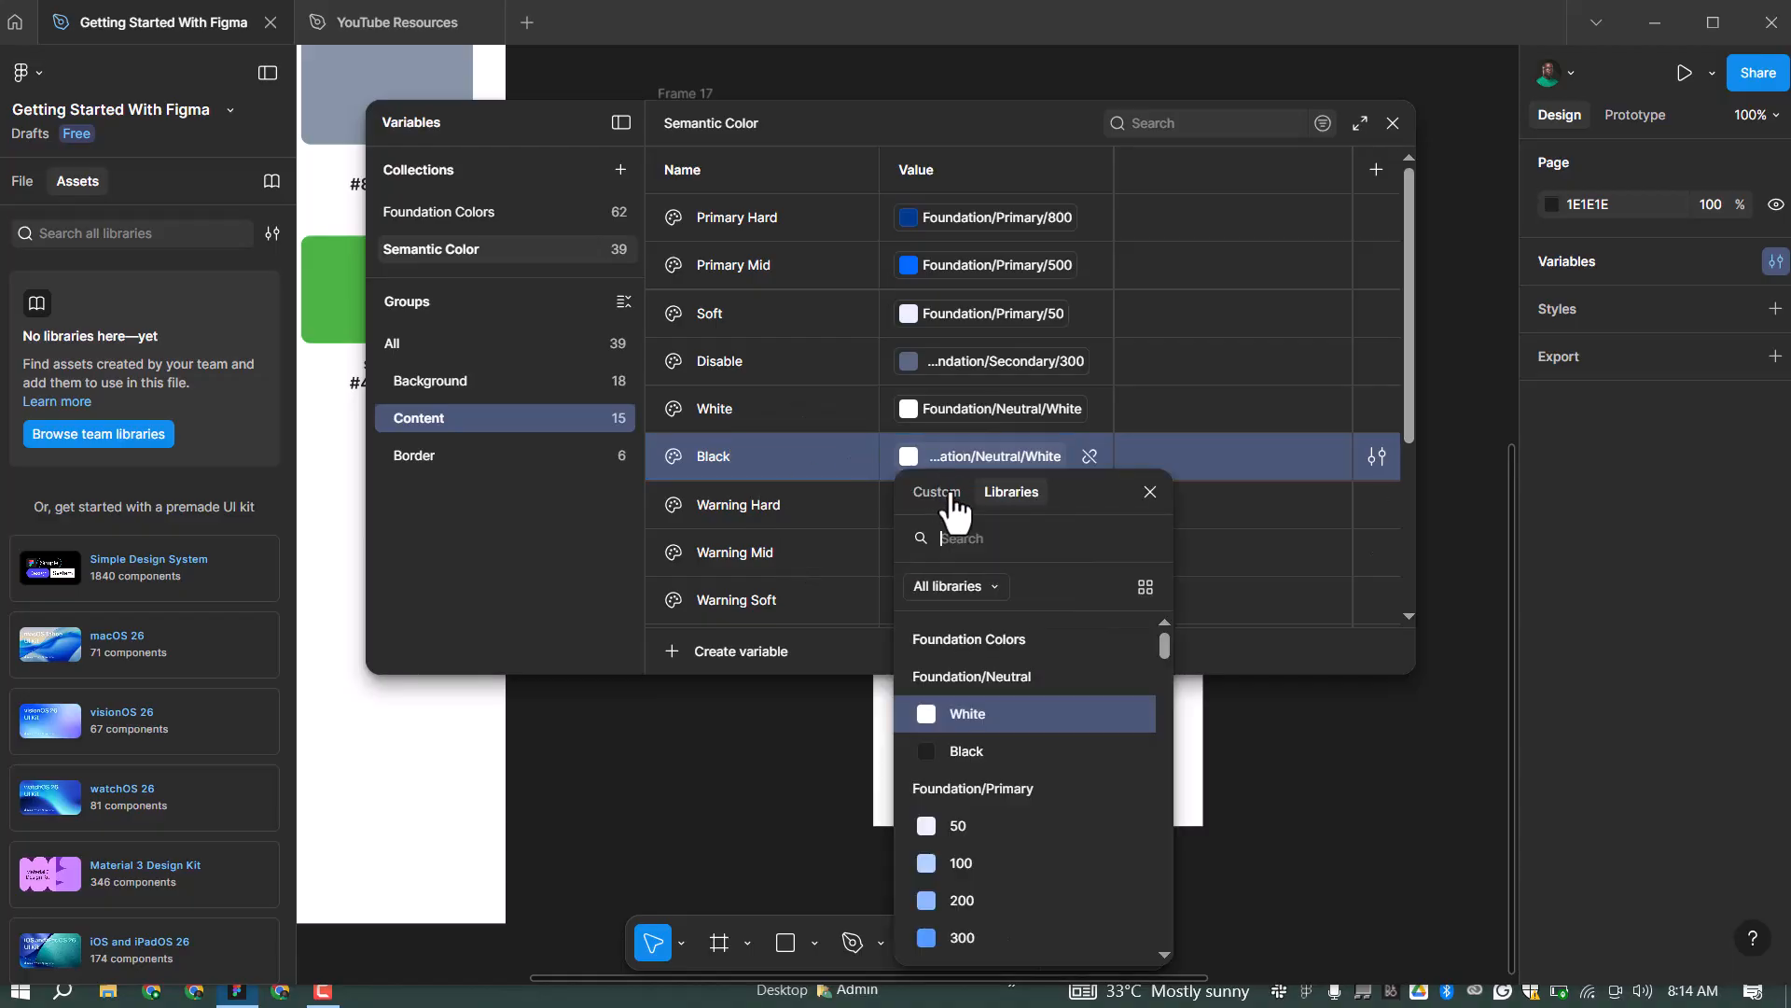
click(961, 751)
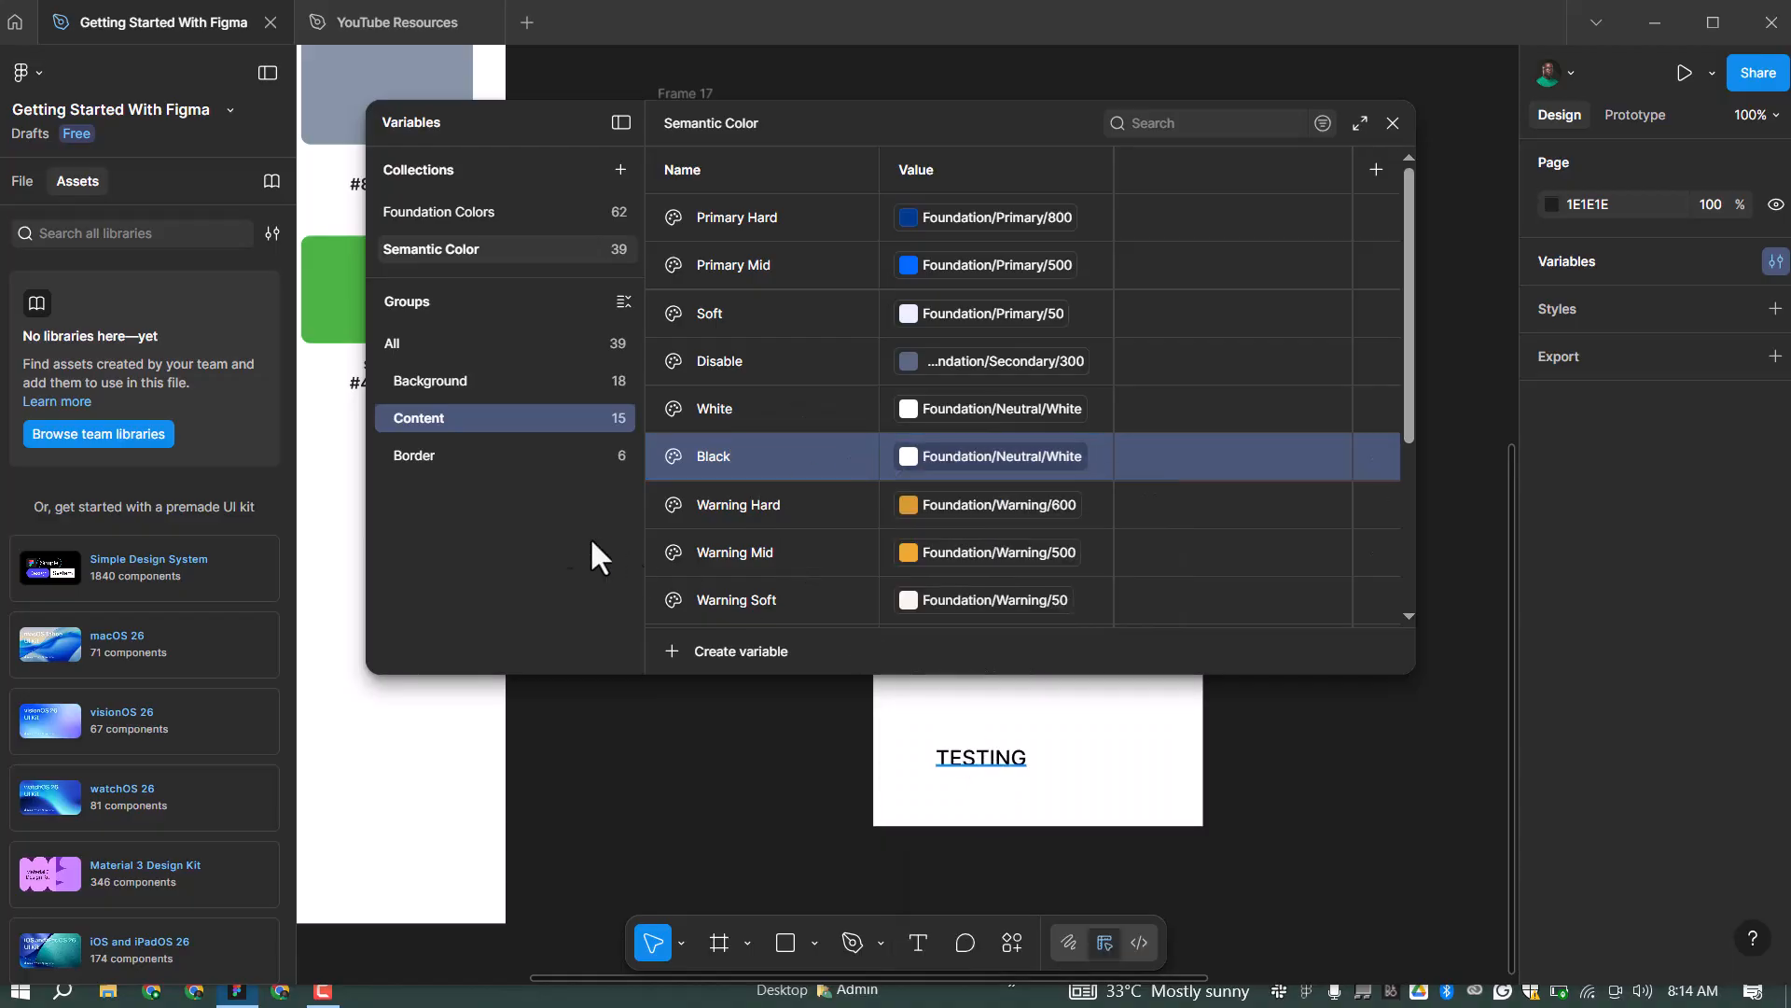
Duplicate the Border group's Disable variable, rename the copy White, and link it to Foundation/Neutral/White
click(504, 455)
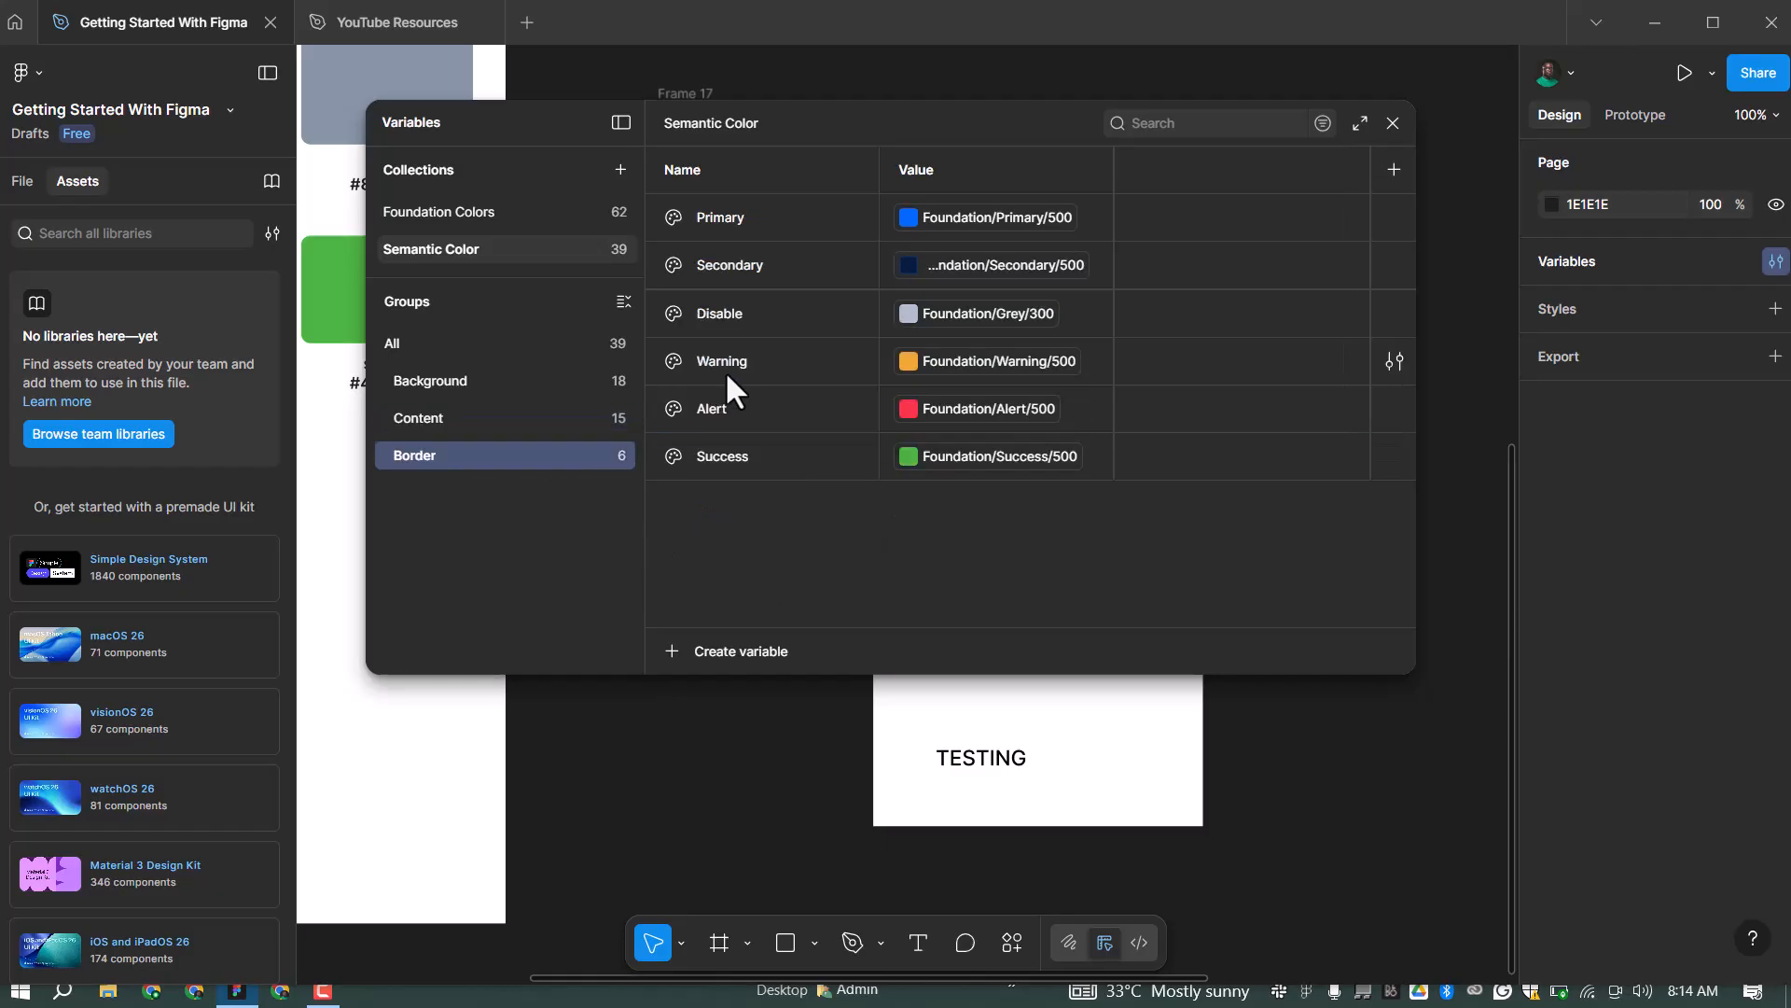
click(754, 310)
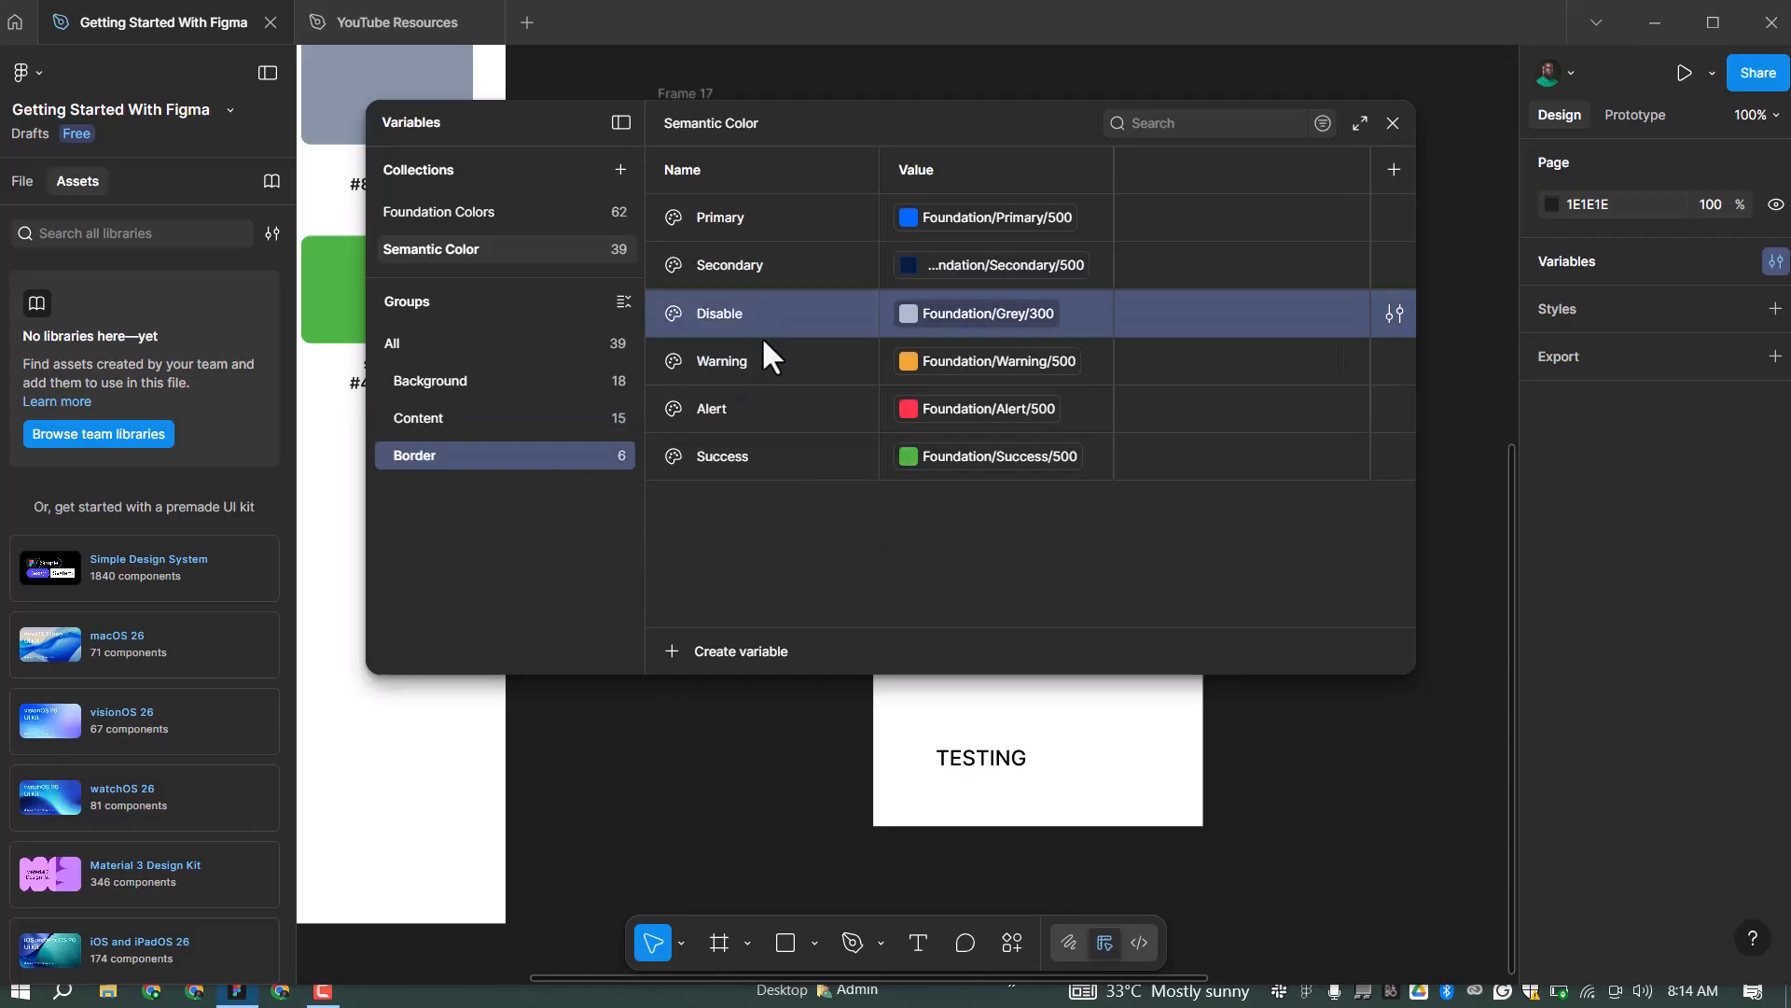
right_click(765, 341)
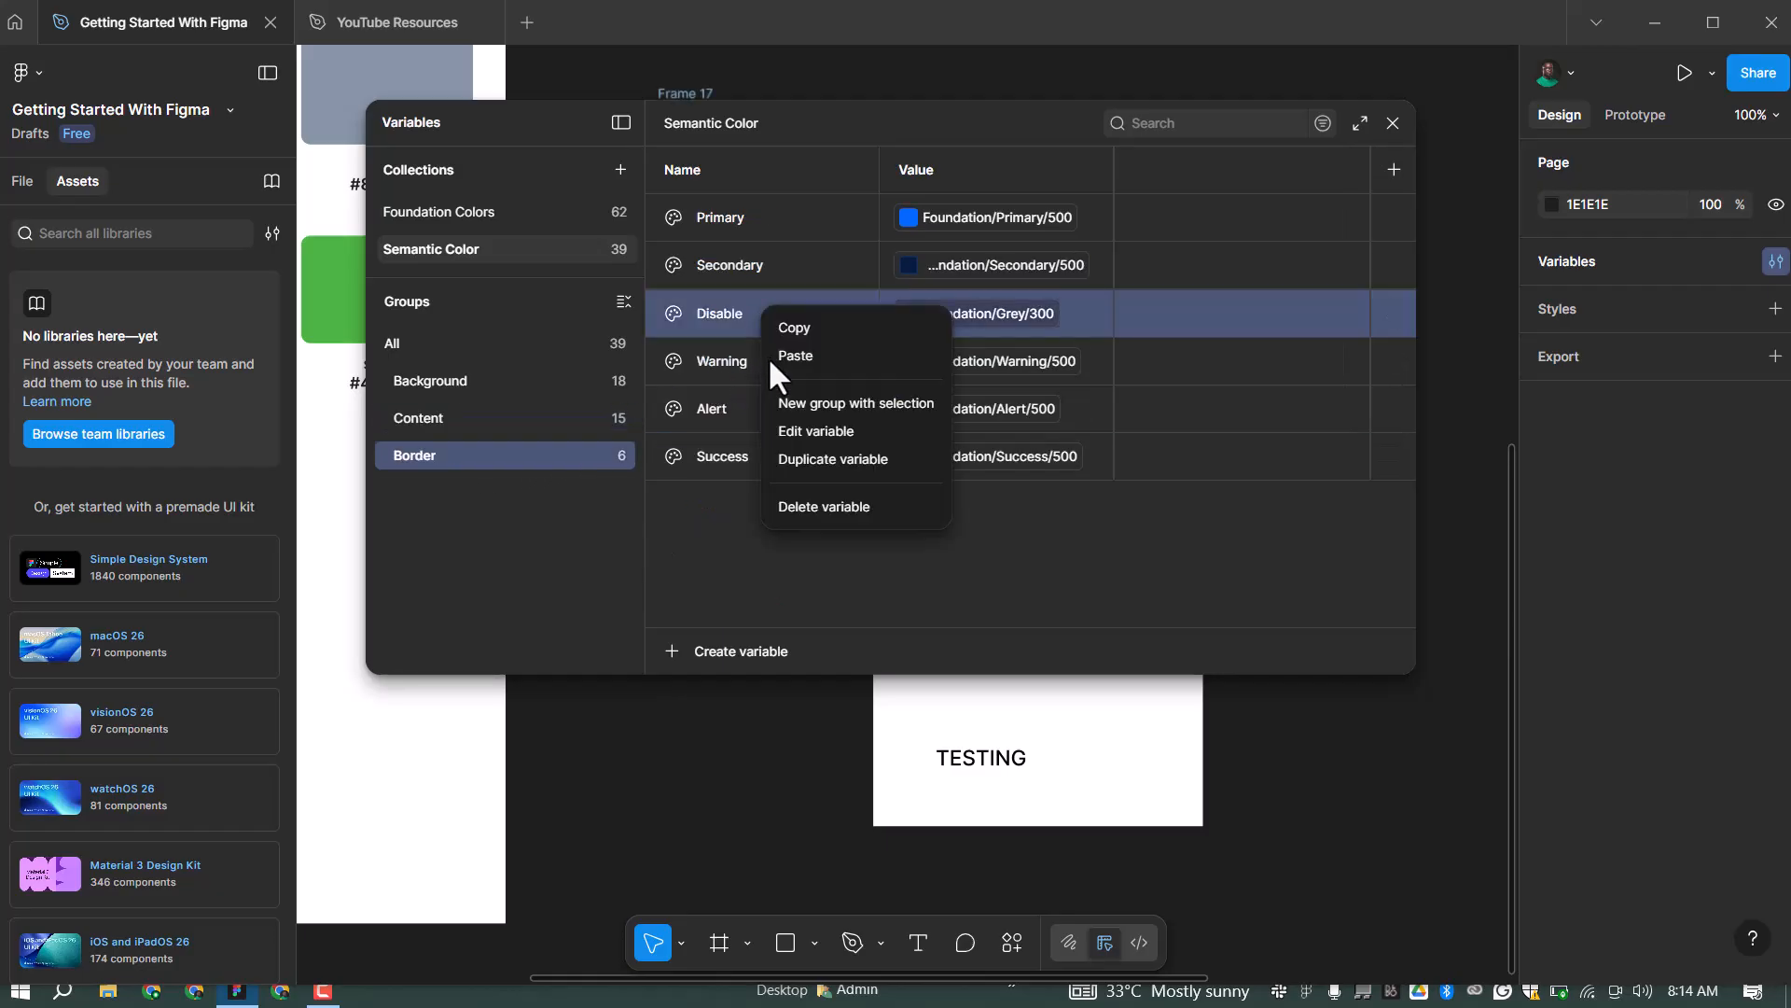
click(822, 457)
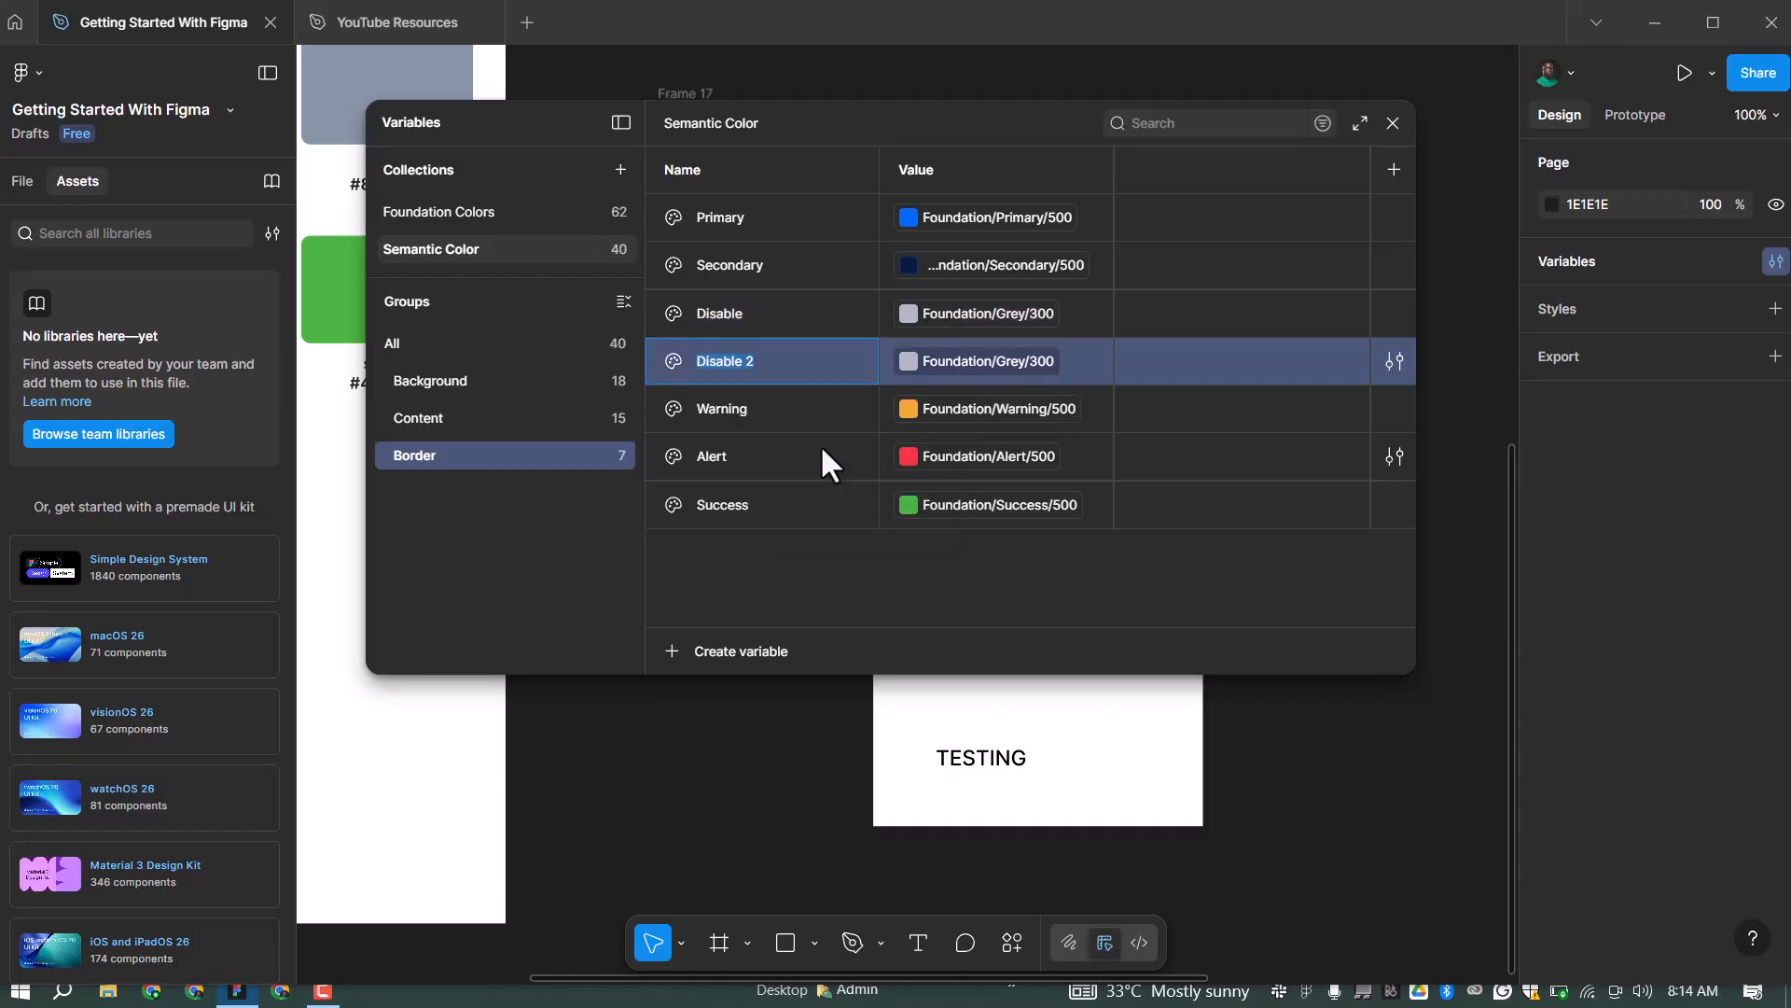
text(White)
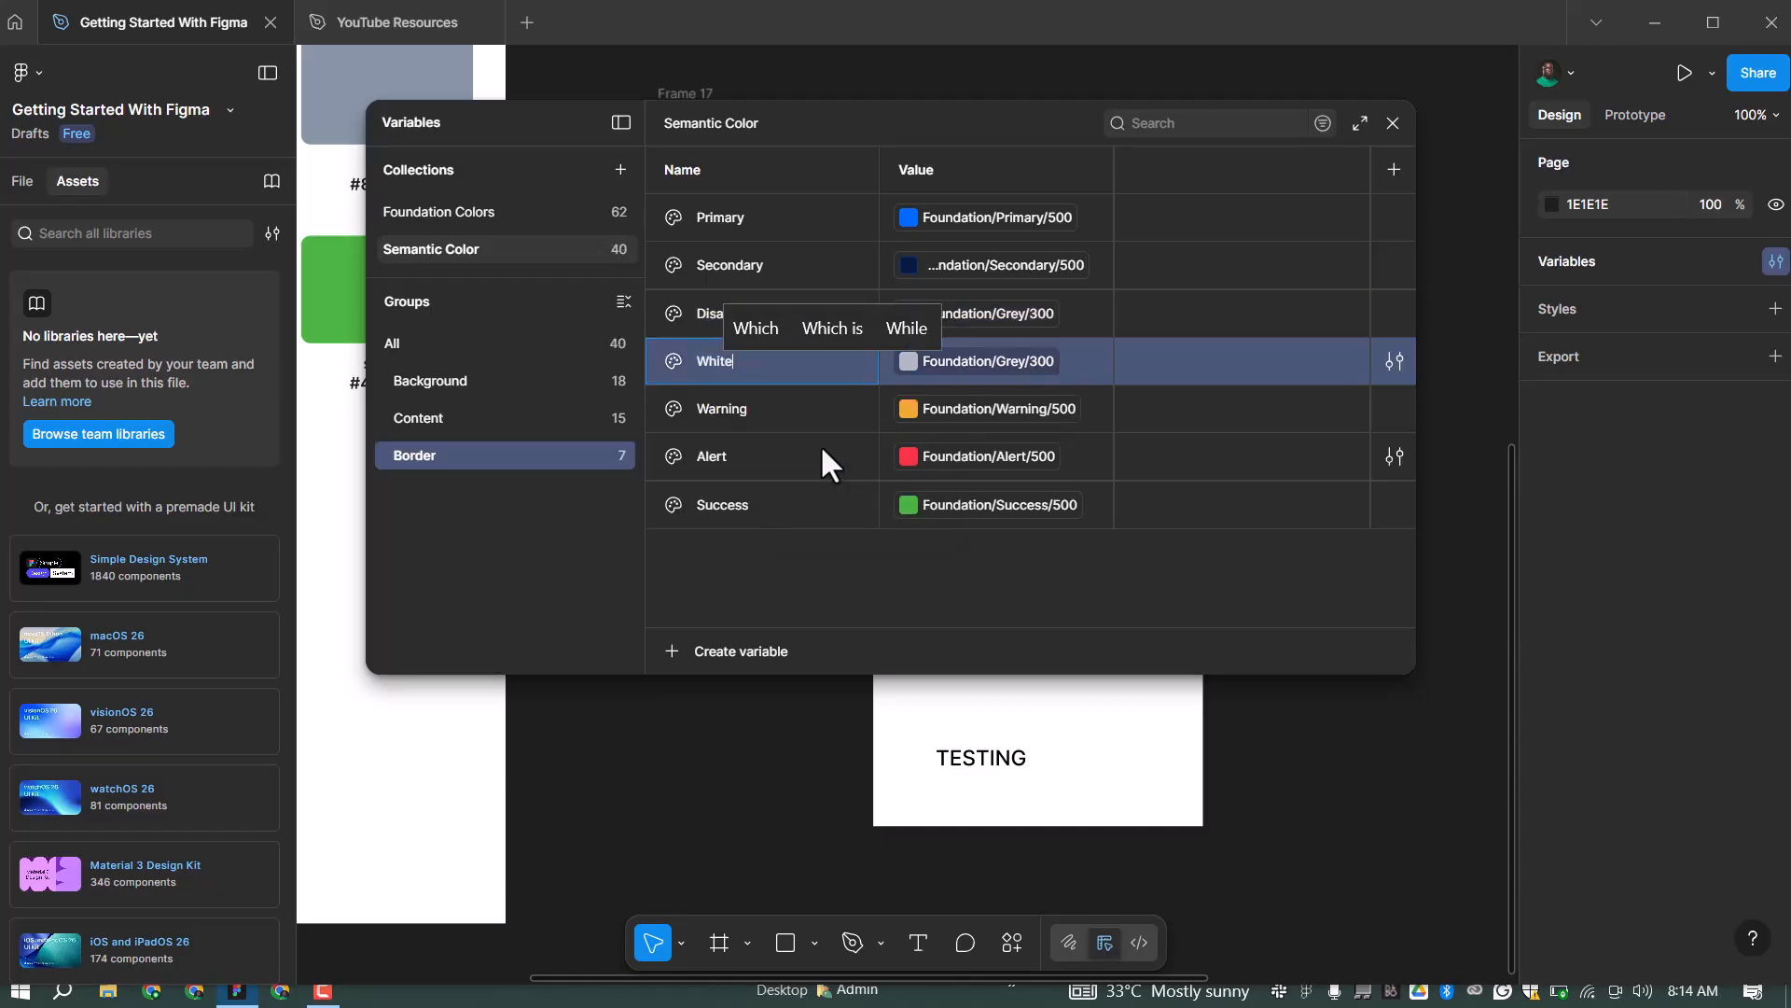
click(1021, 374)
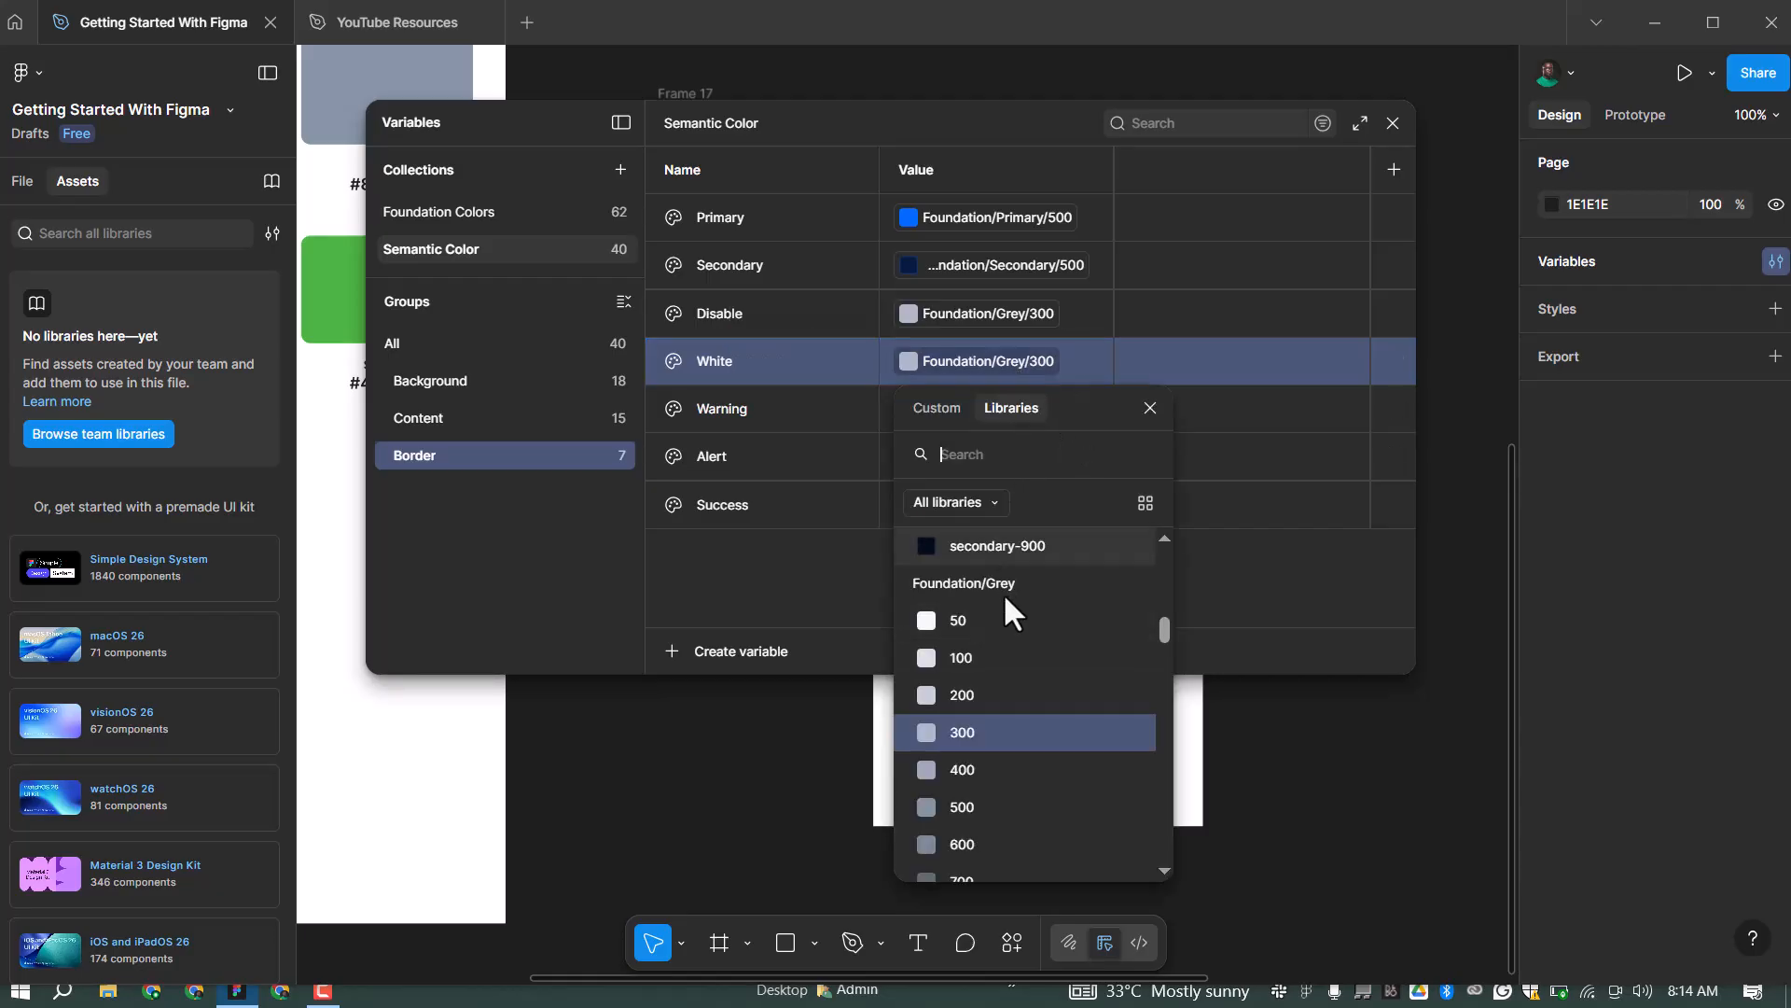
scroll(1004, 597, up, 3)
scroll(1000, 605, up, 10)
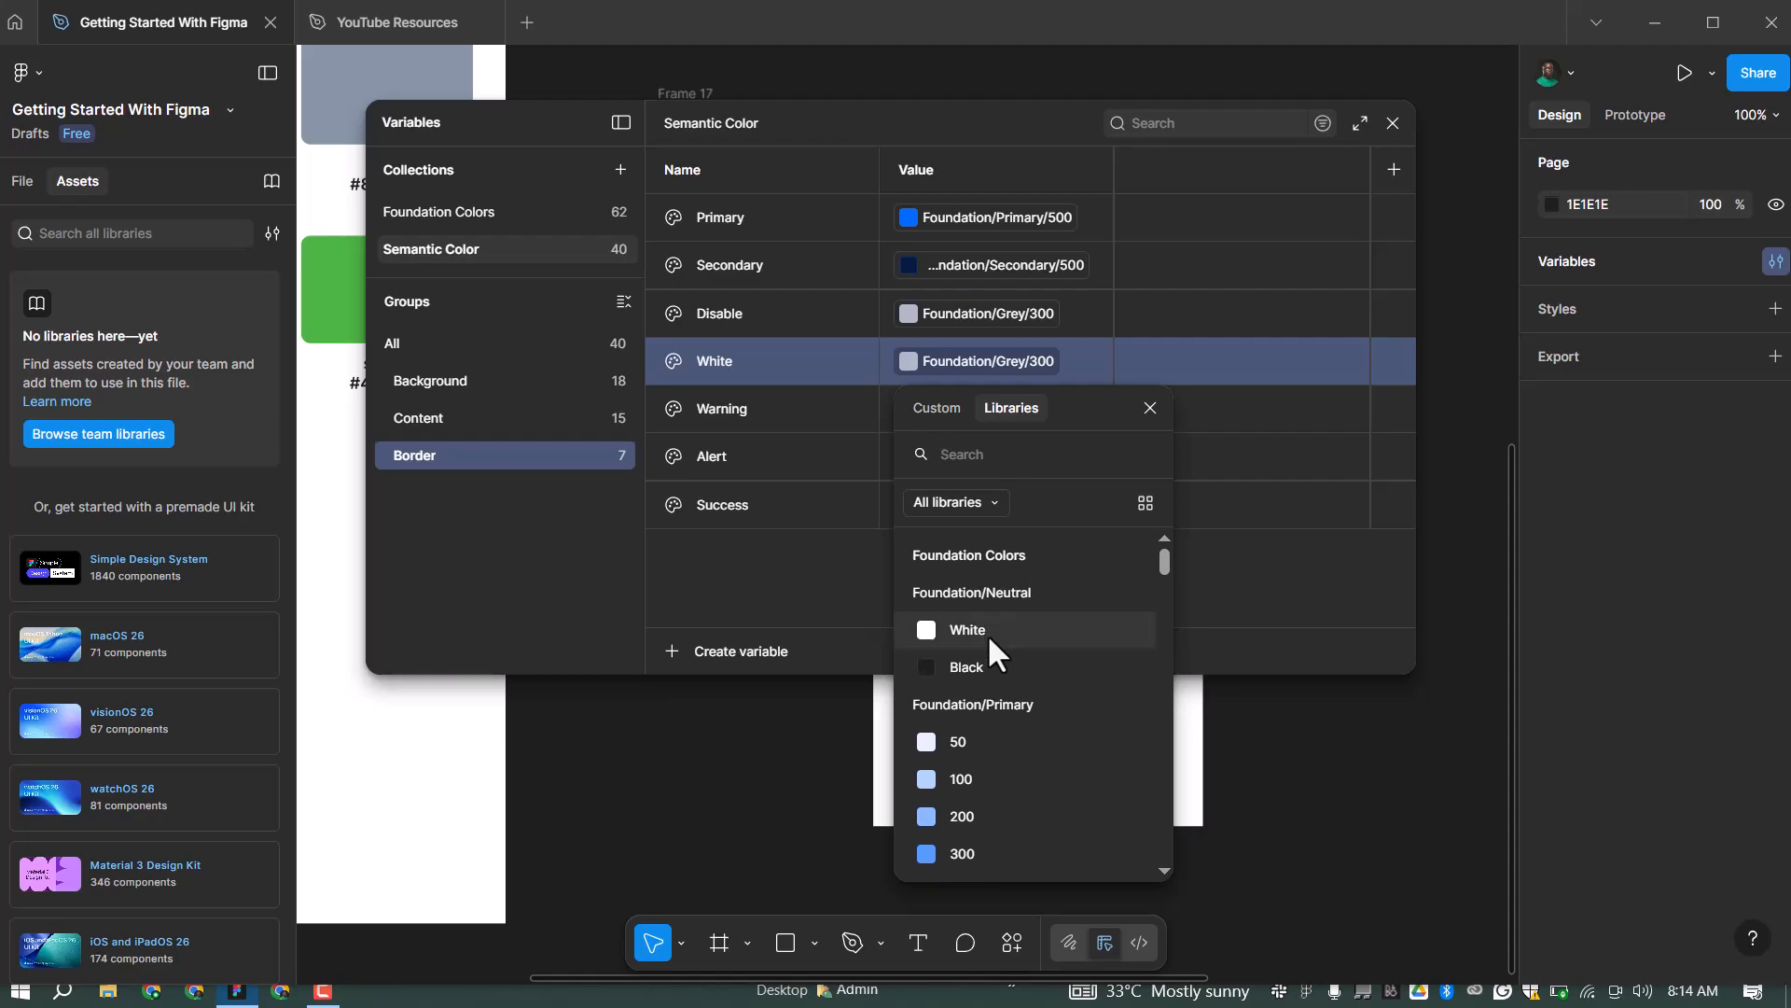
click(970, 630)
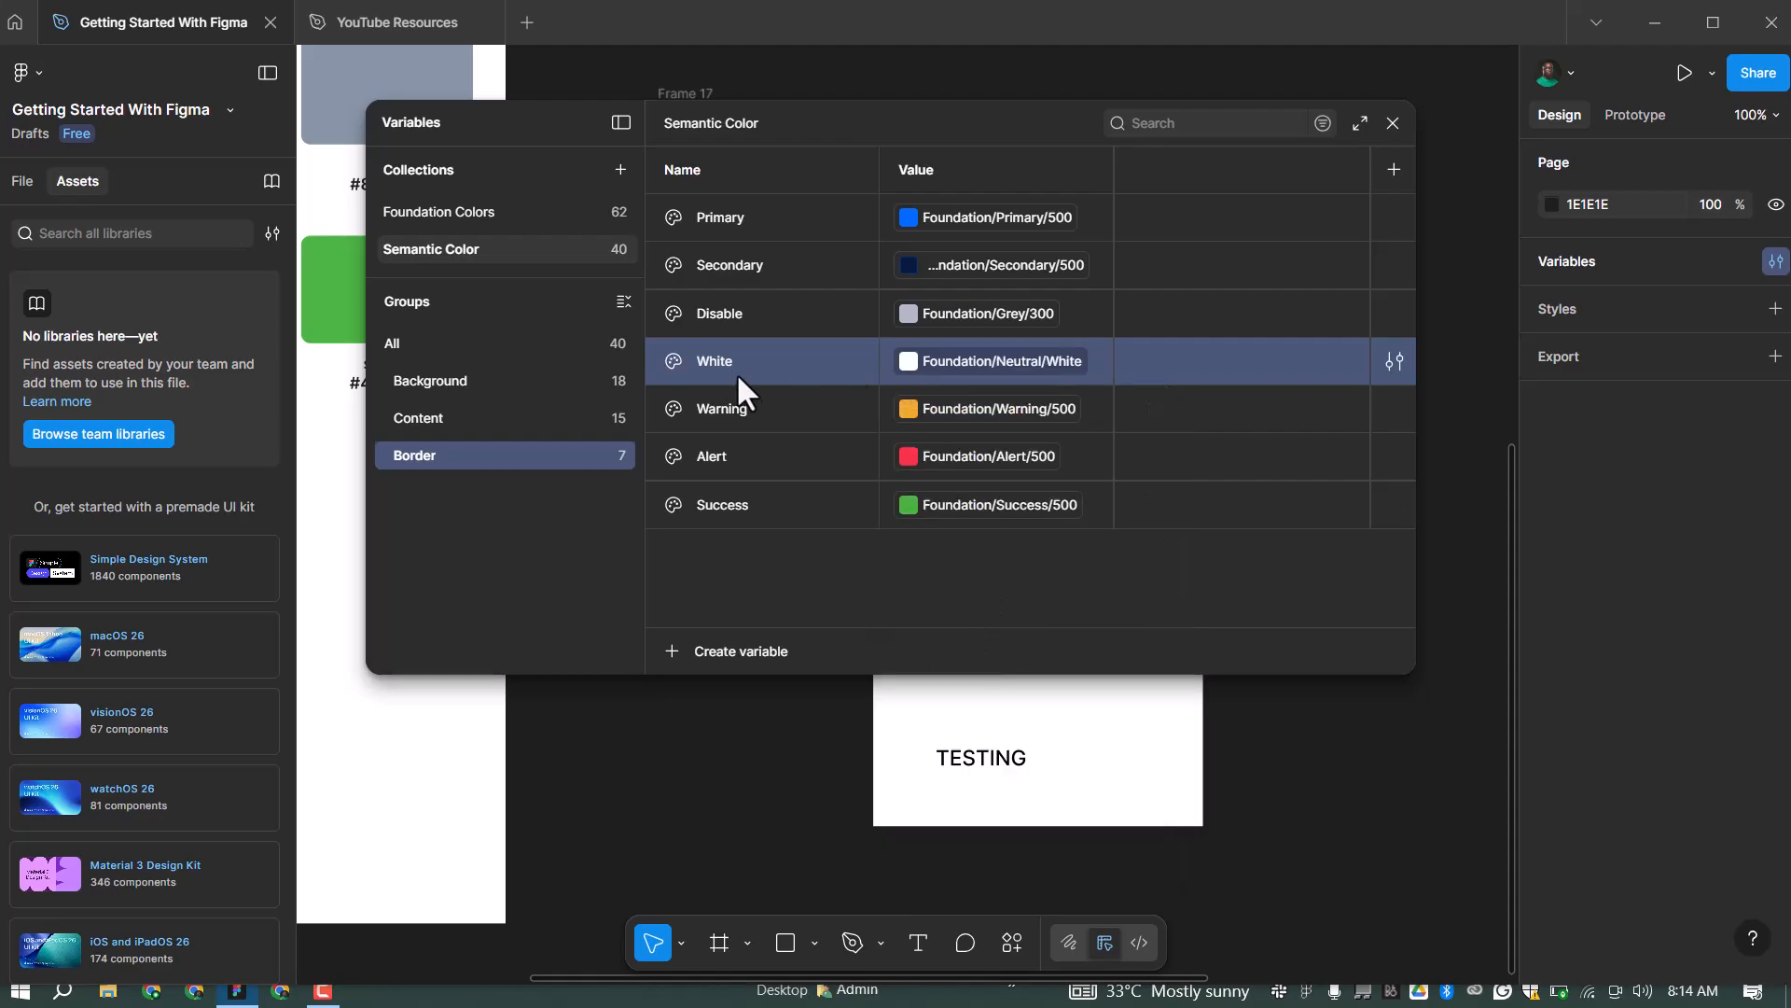
Duplicate the Border group's White variable, rename the copy Black, link it to Foundation/Neutral/Black, and close the variables window
right_click(732, 472)
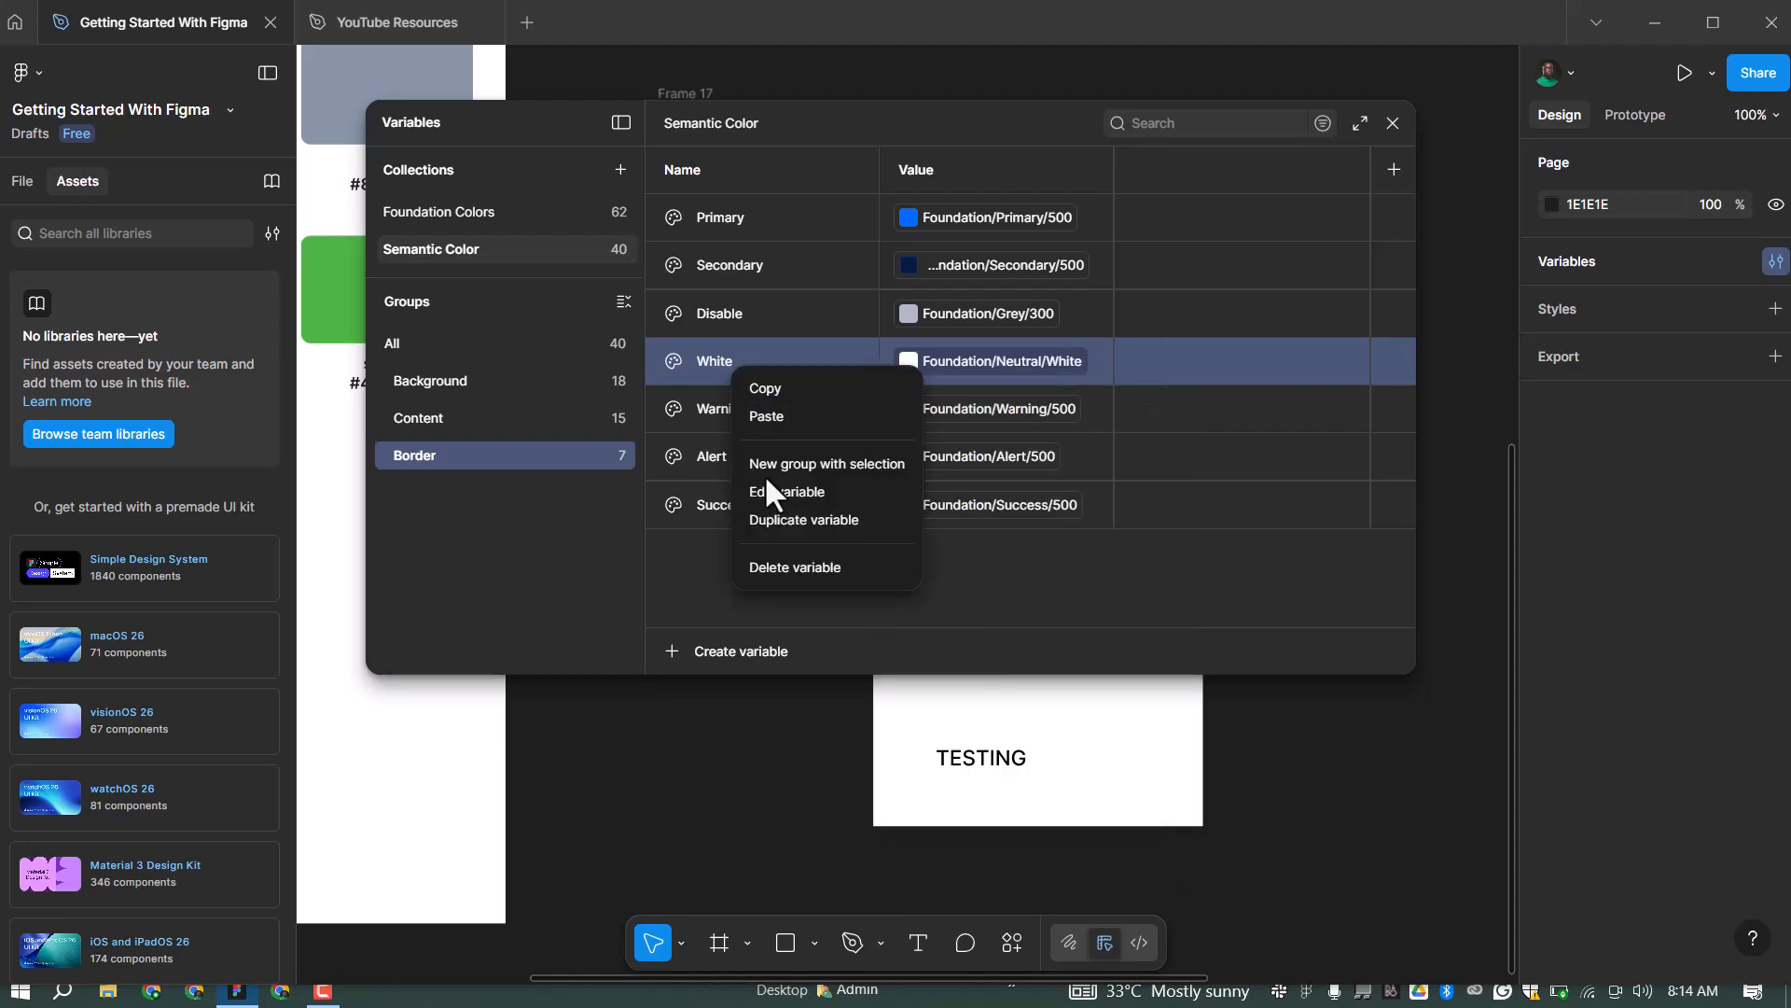
click(800, 519)
text(Black)
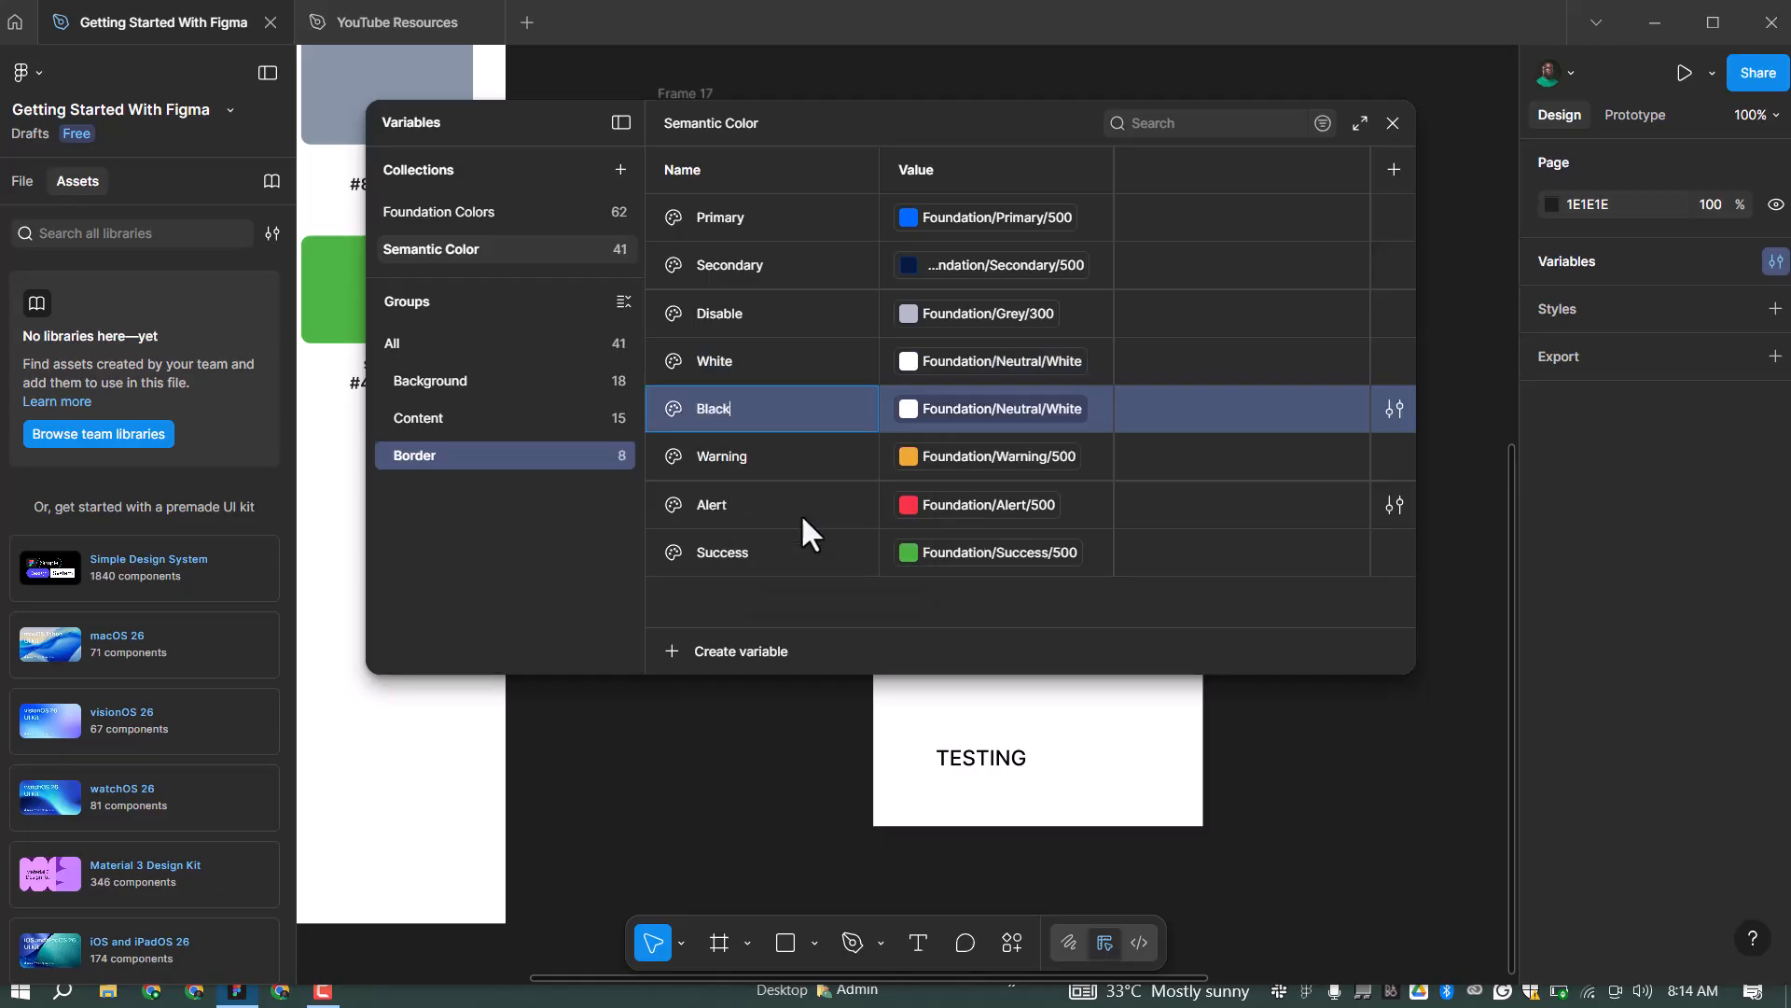
click(1017, 422)
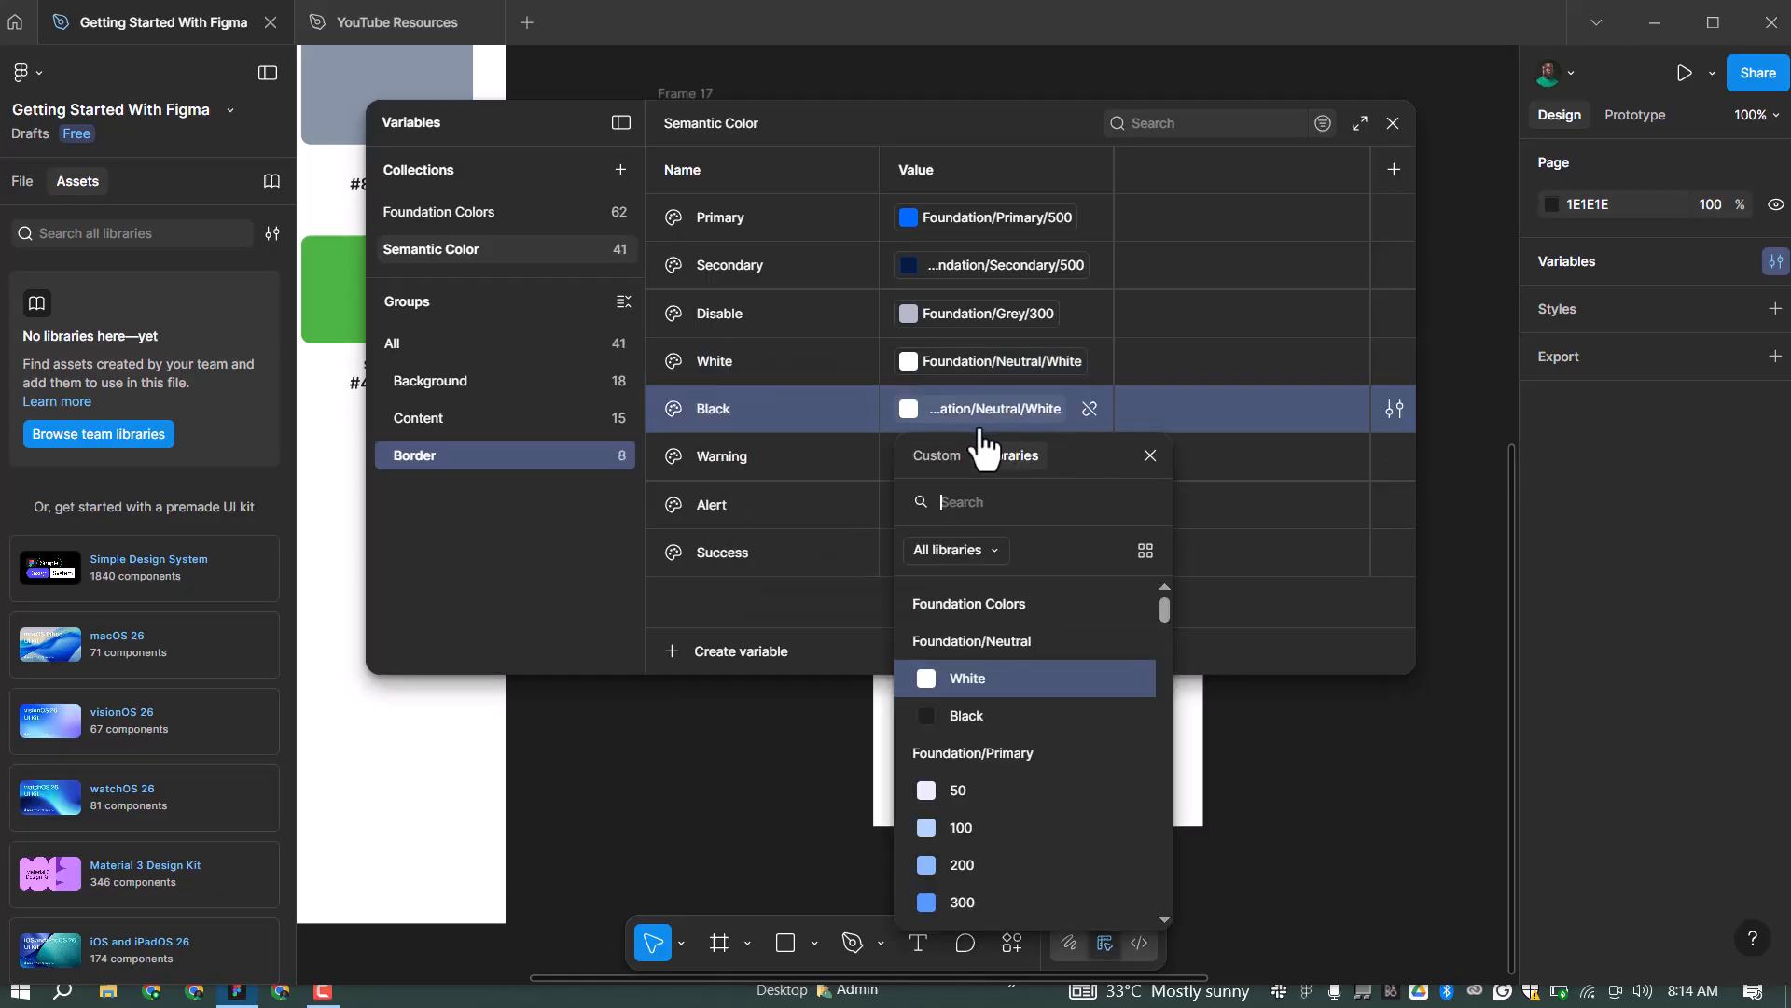
click(964, 706)
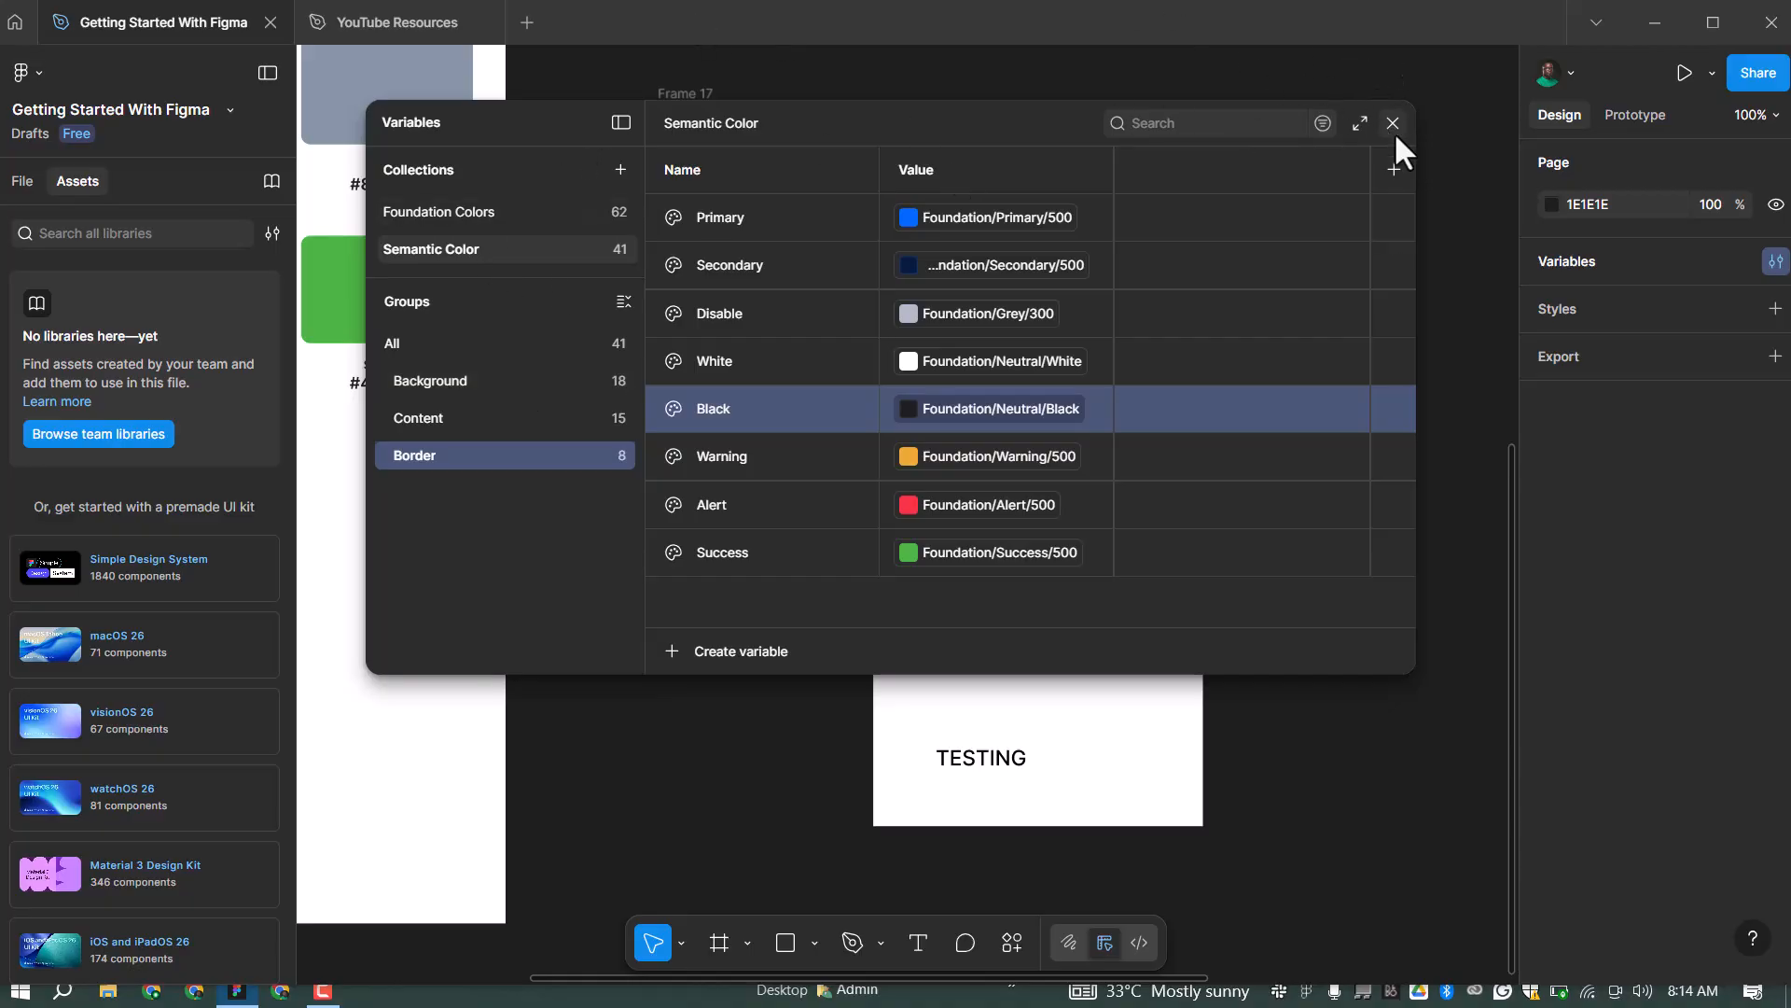
key(Escape)
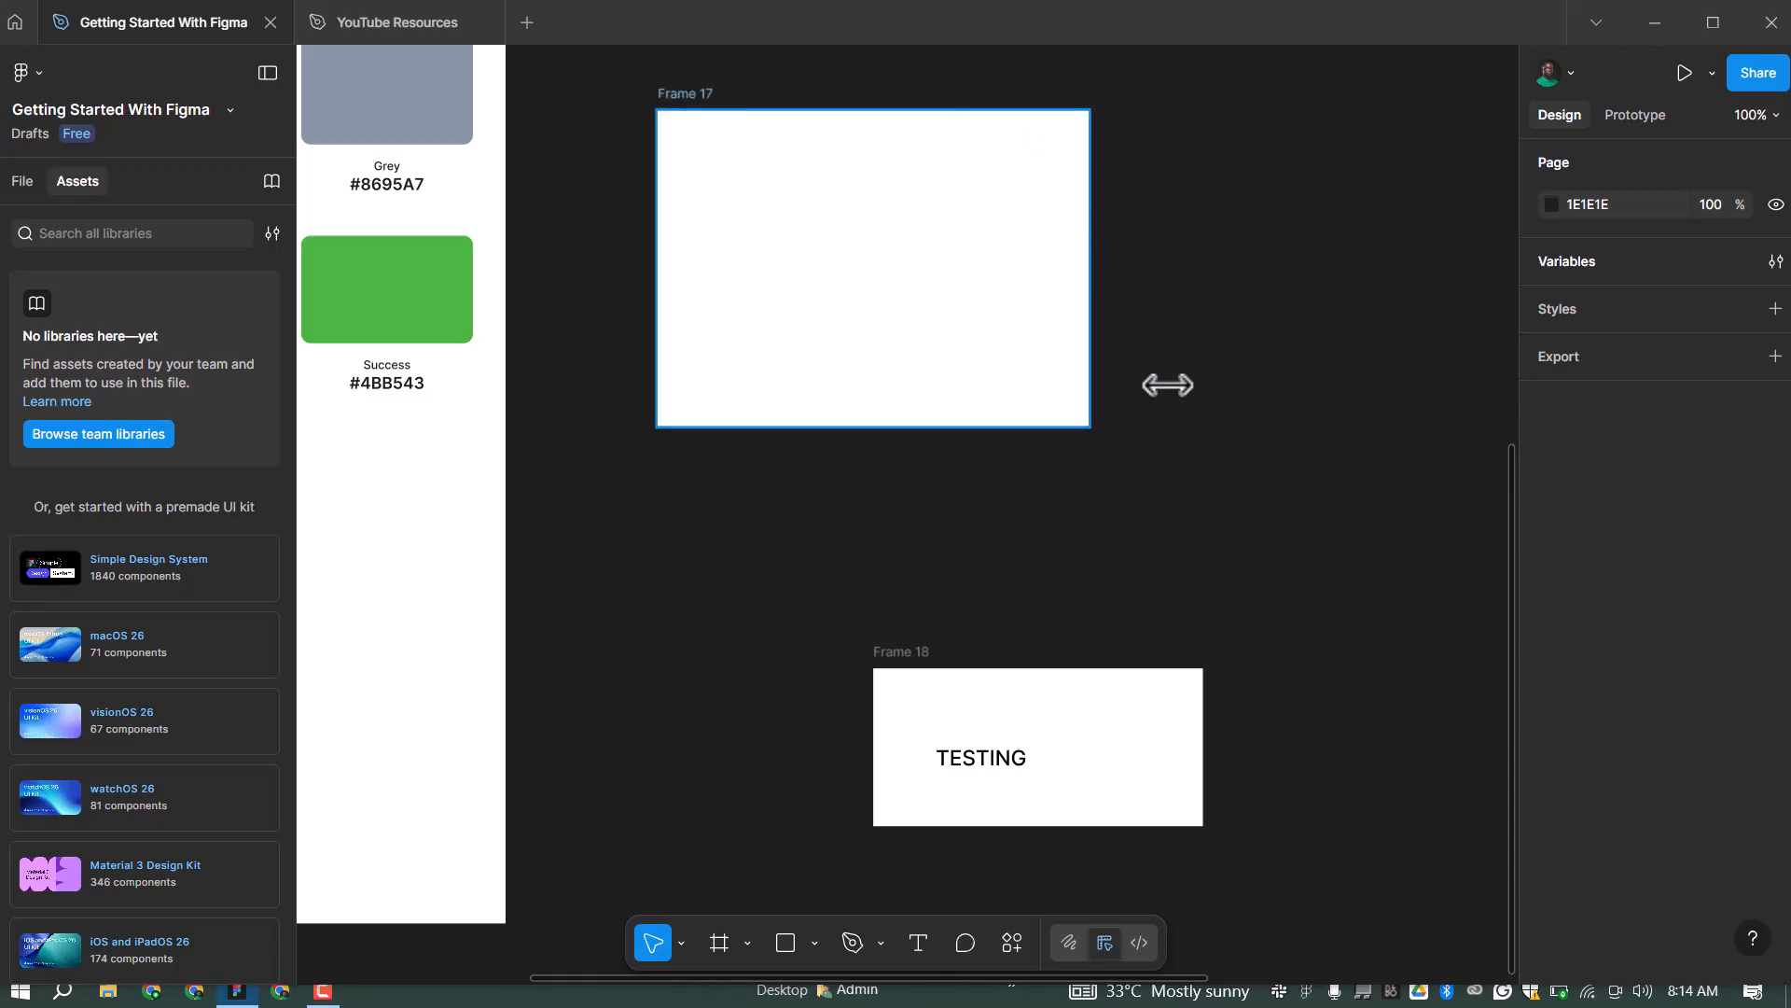
Apply the Background group's Primary Hard variable as the fill of Frame 17
click(953, 172)
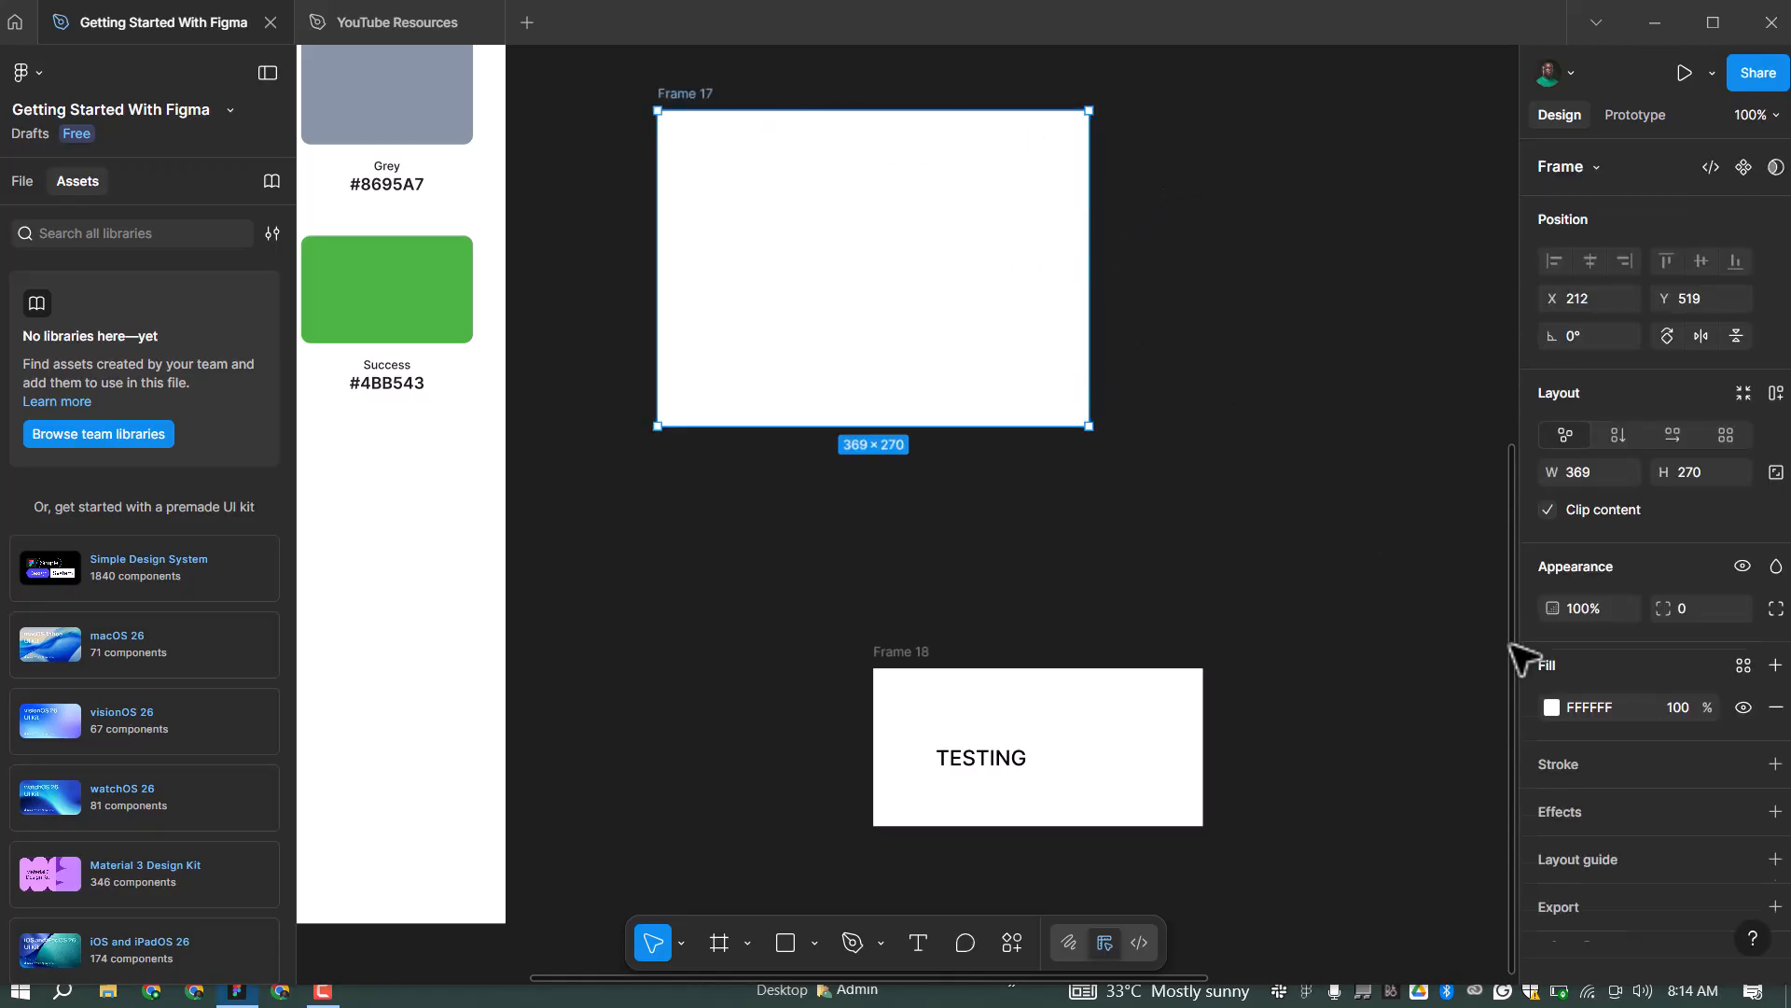
click(1739, 743)
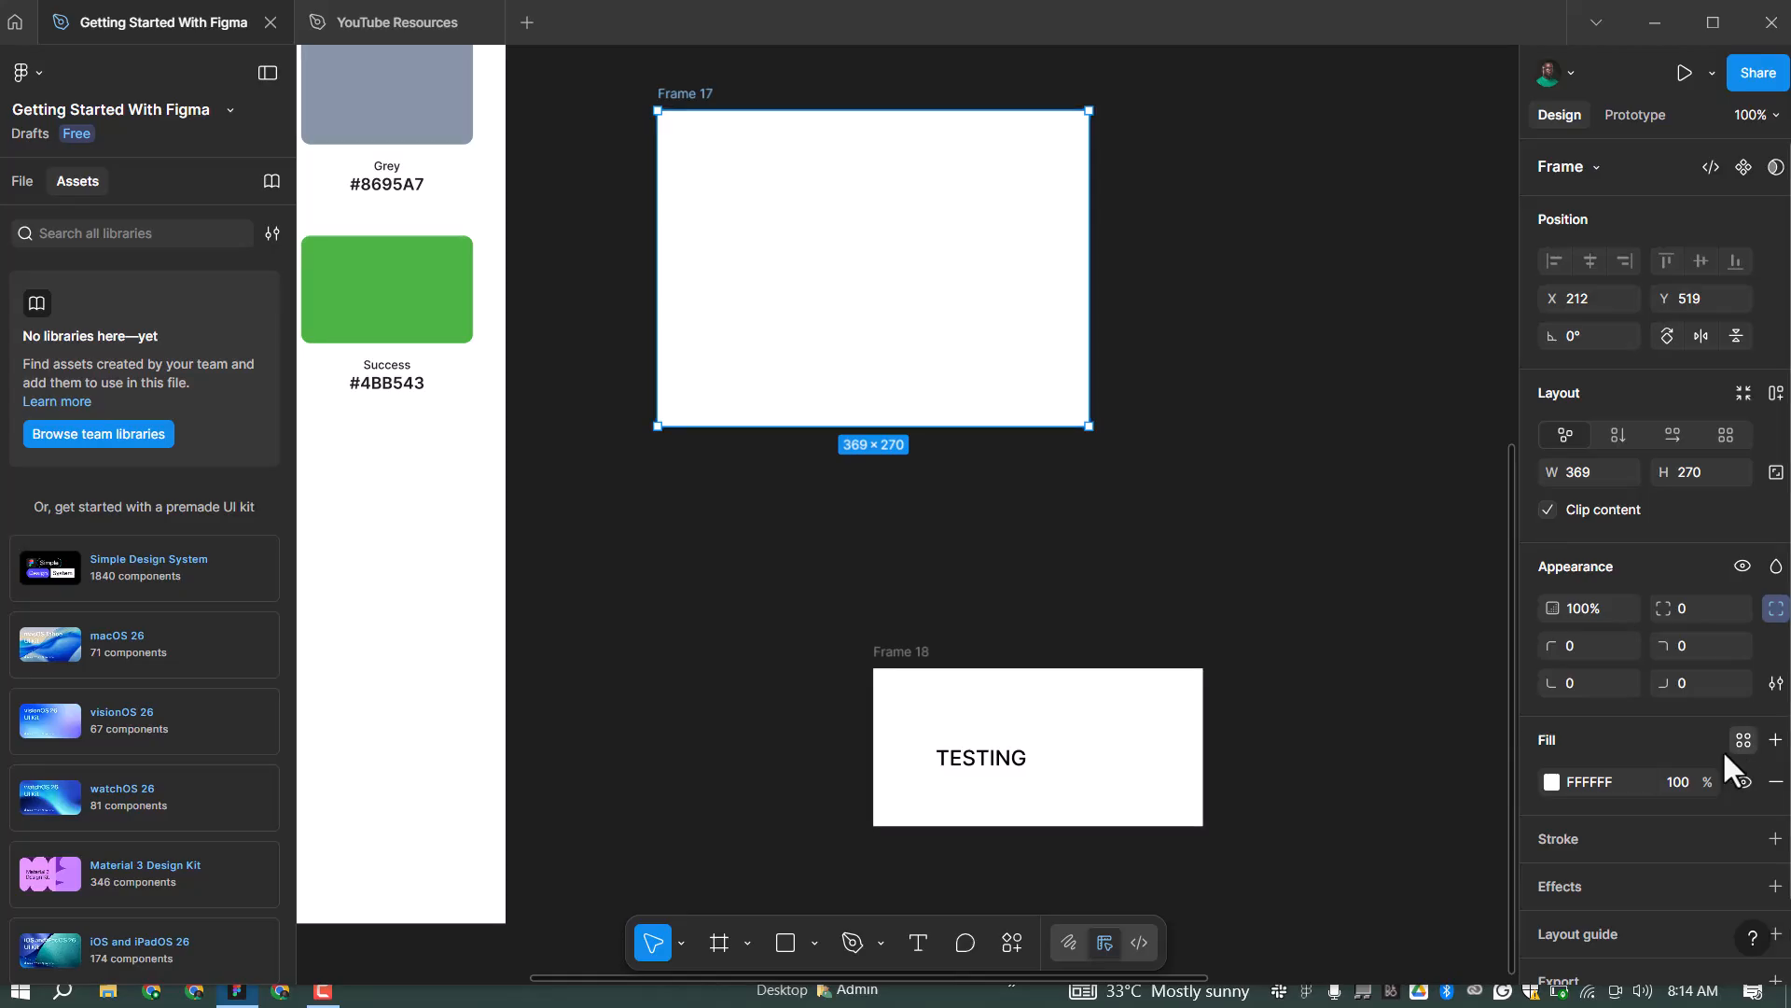
scroll(1364, 849, down, 5)
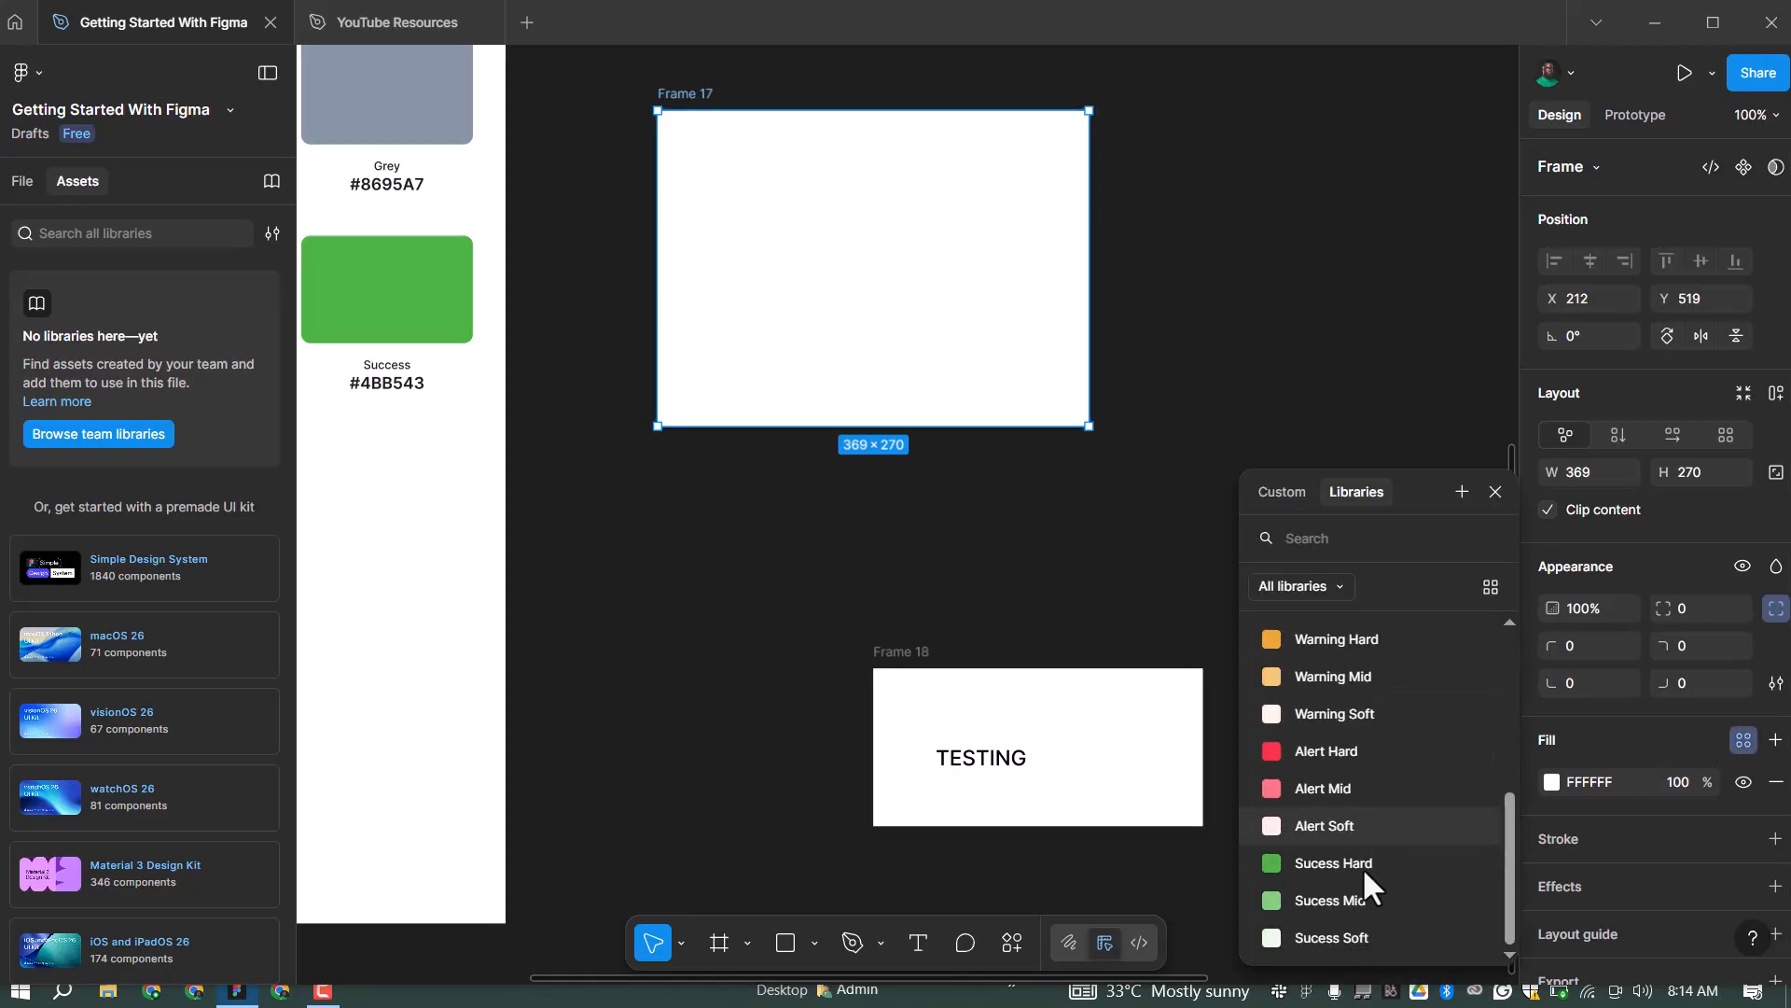
scroll(1369, 871, up, 5)
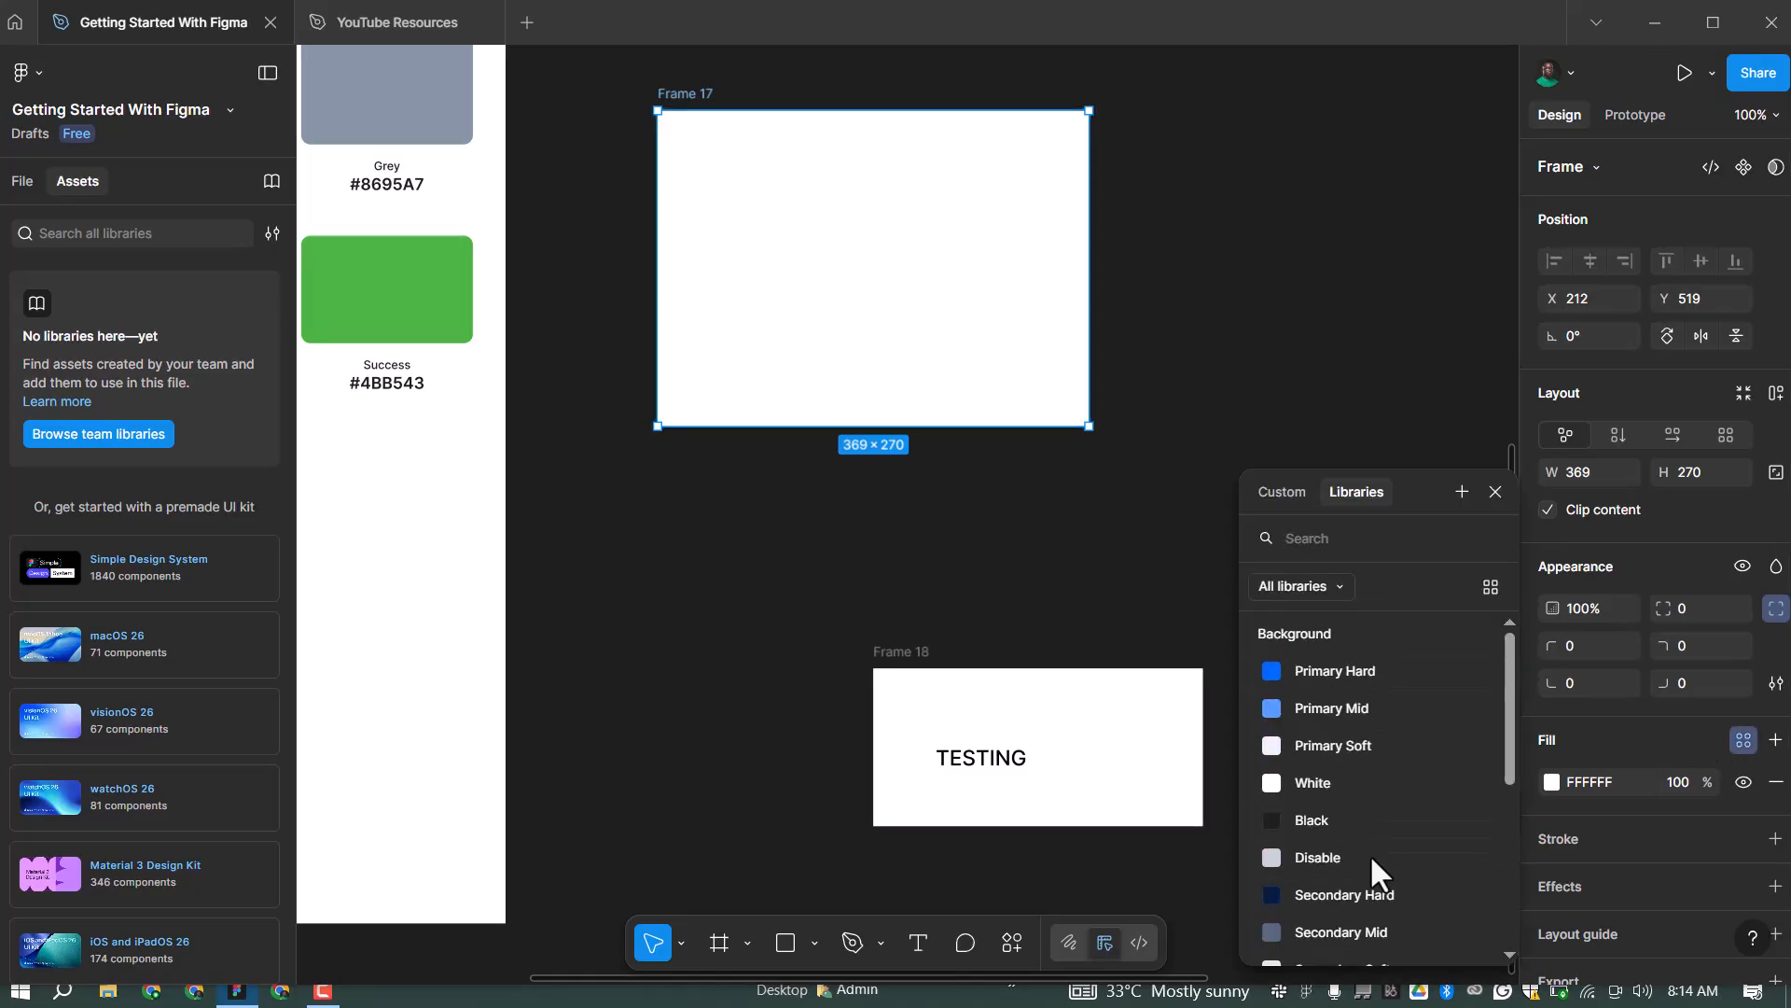
click(1369, 677)
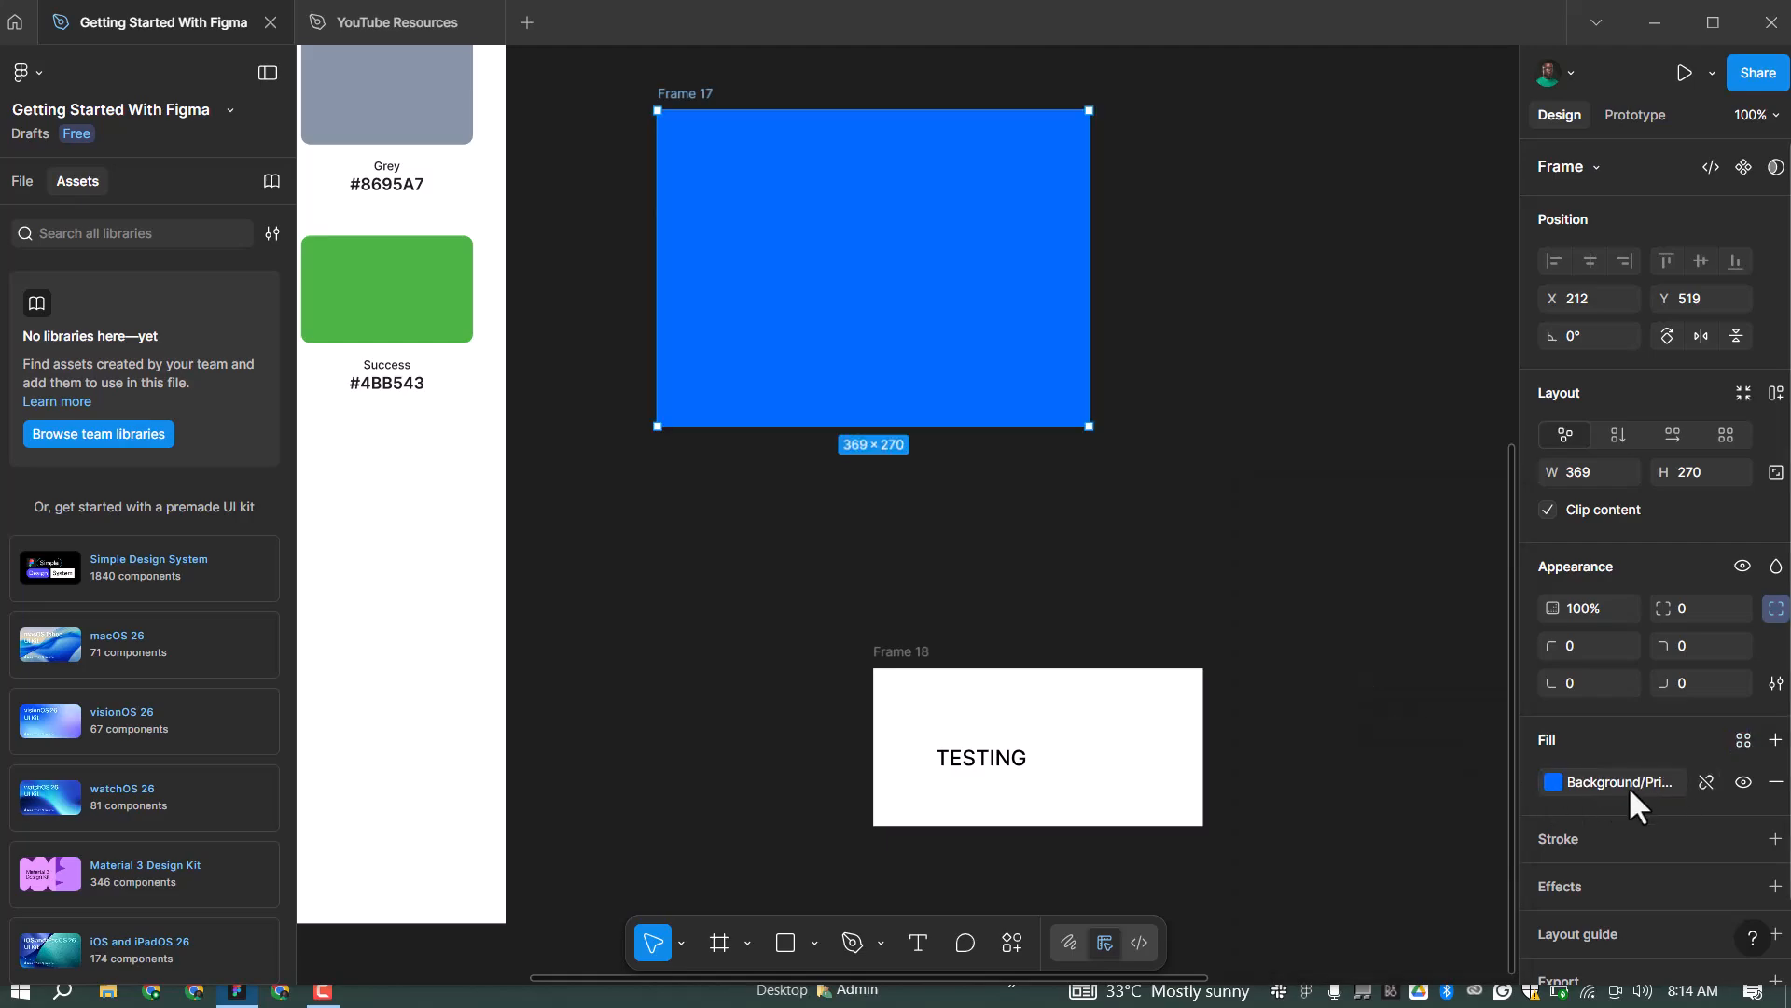
Move the TESTING text out of Frame 18 onto the canvas just above it and fill it with the Content/White variable
click(995, 771)
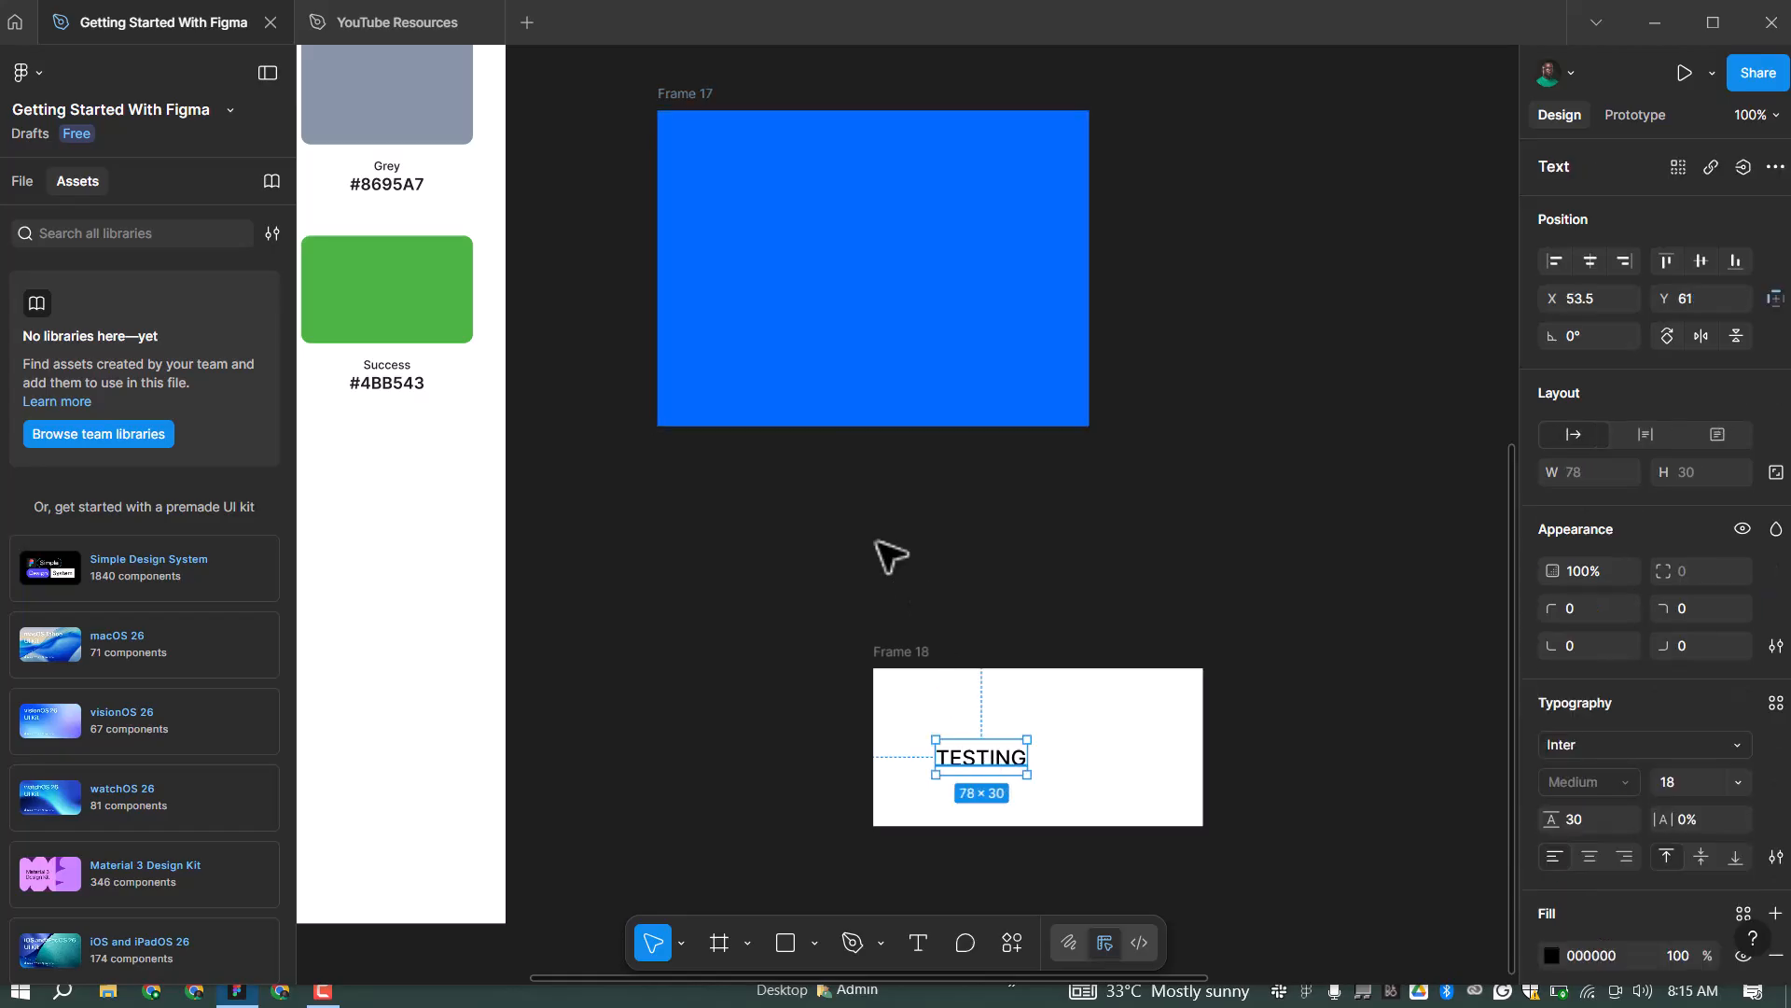
drag(890, 557, 890, 558)
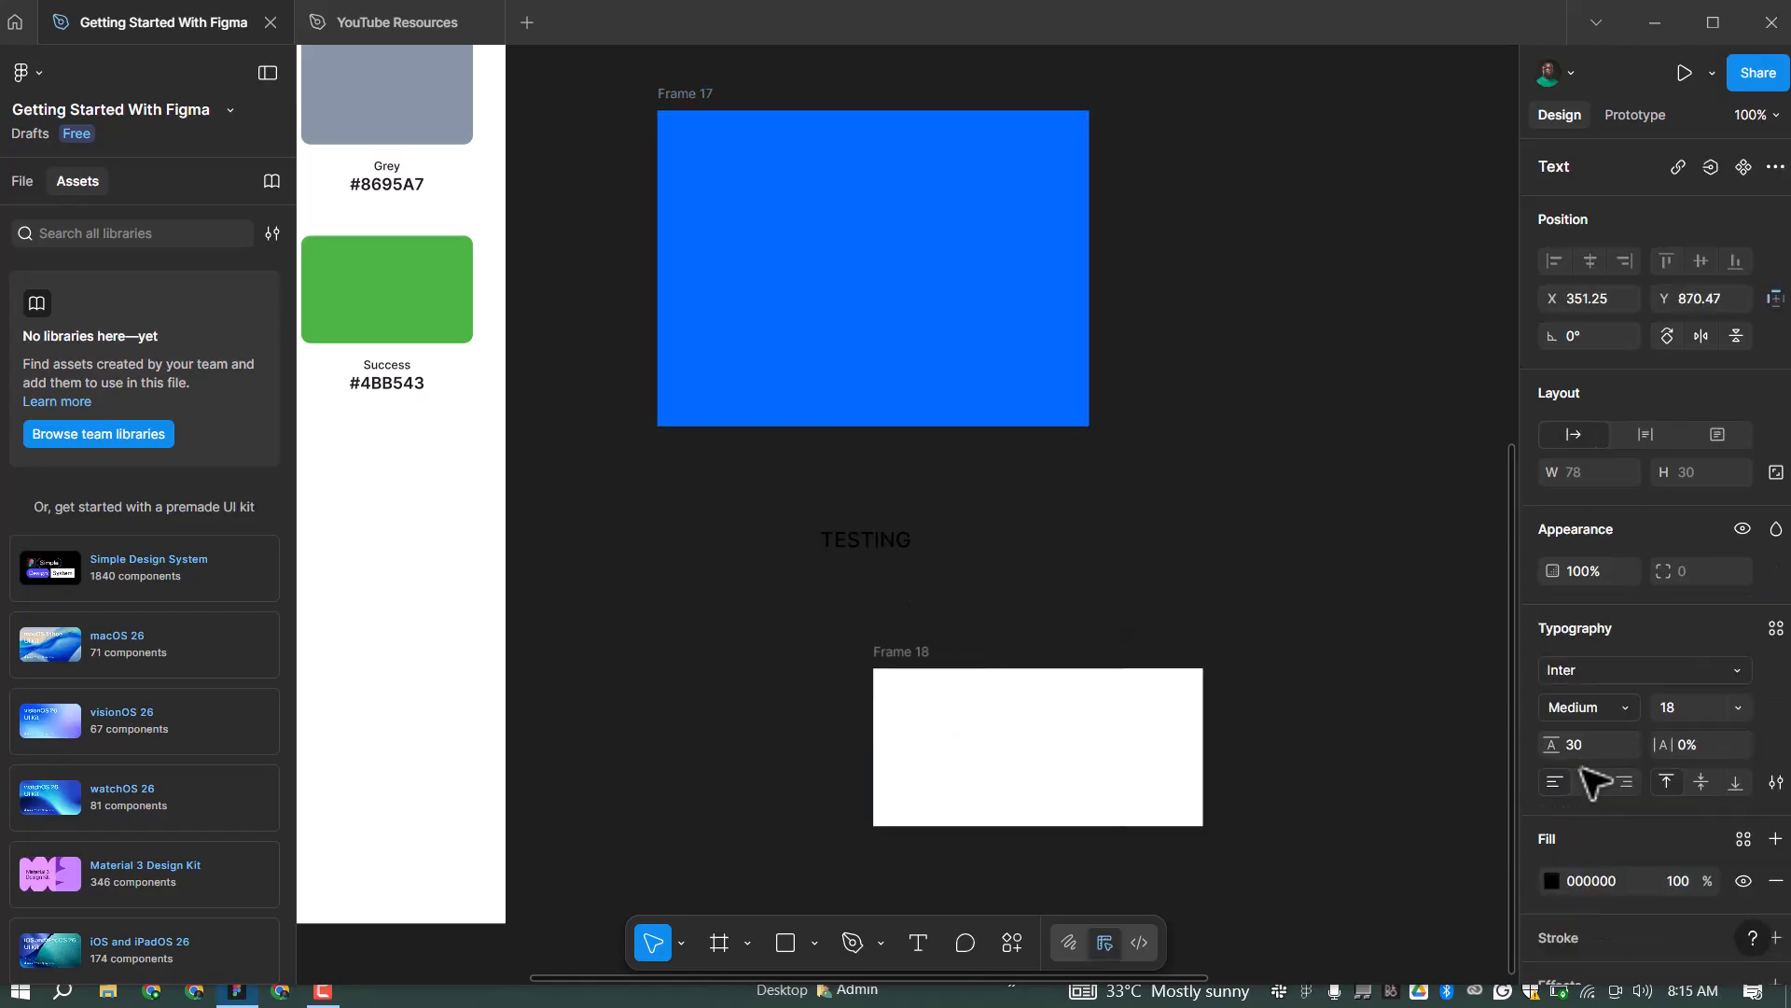
click(1743, 839)
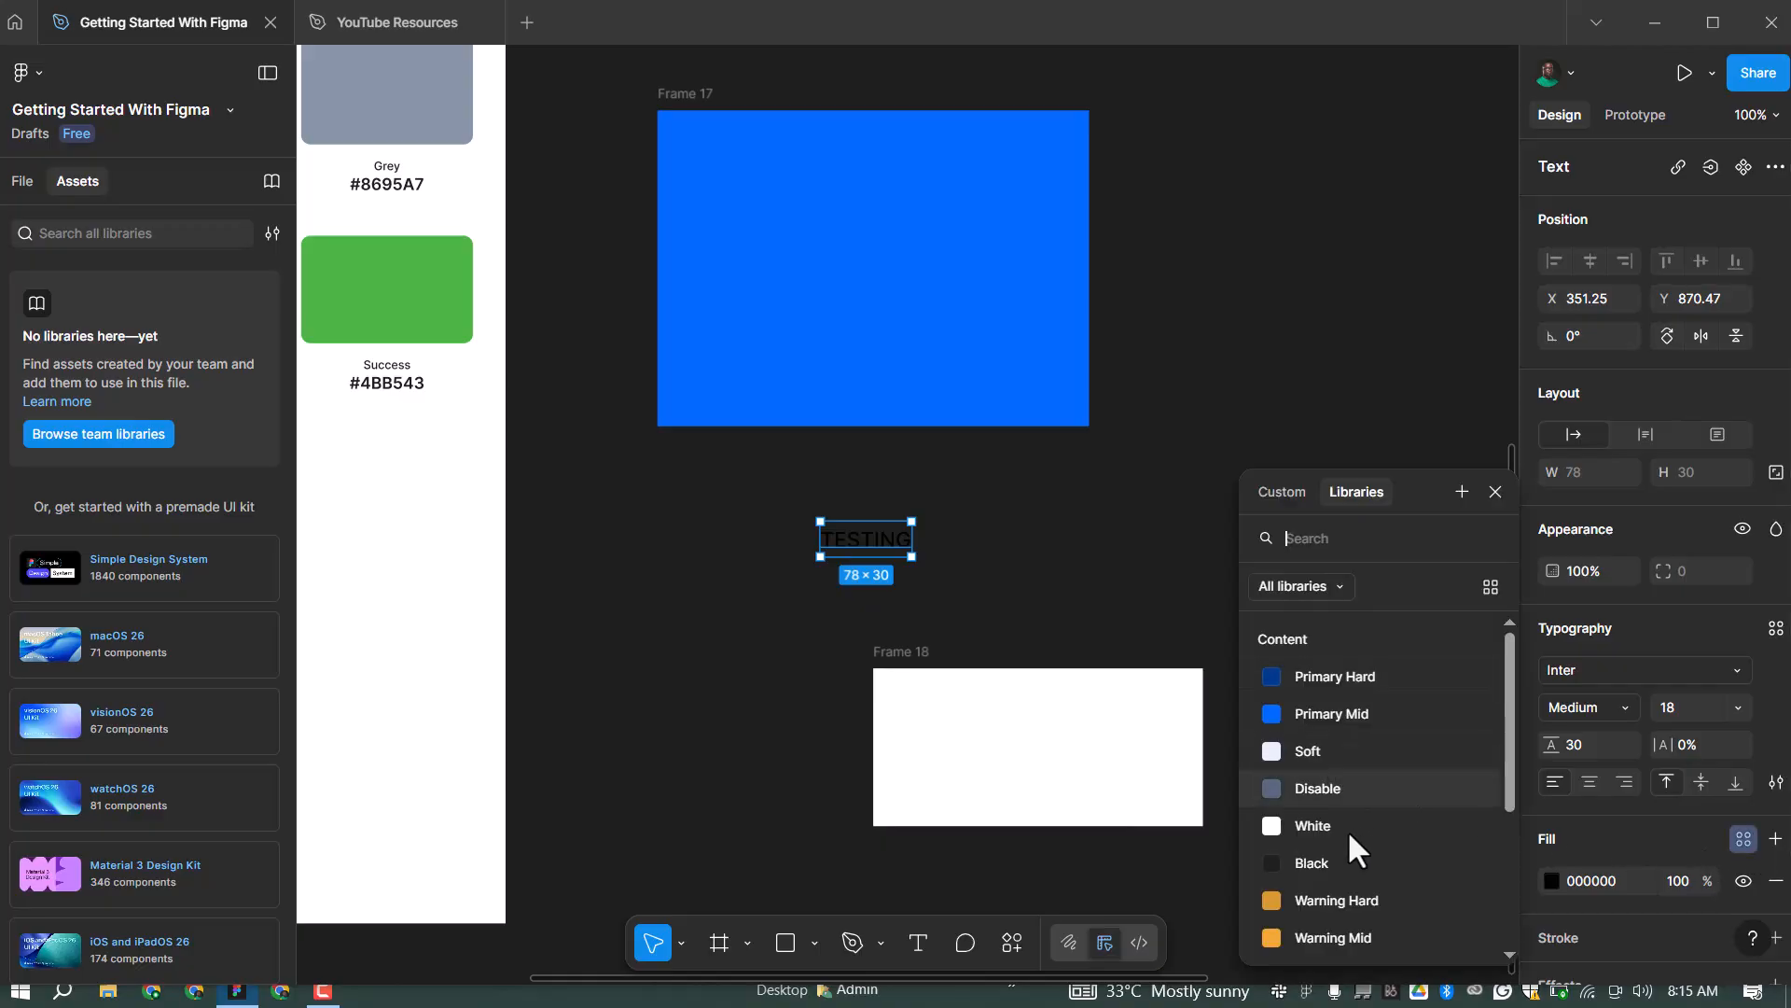
click(1392, 825)
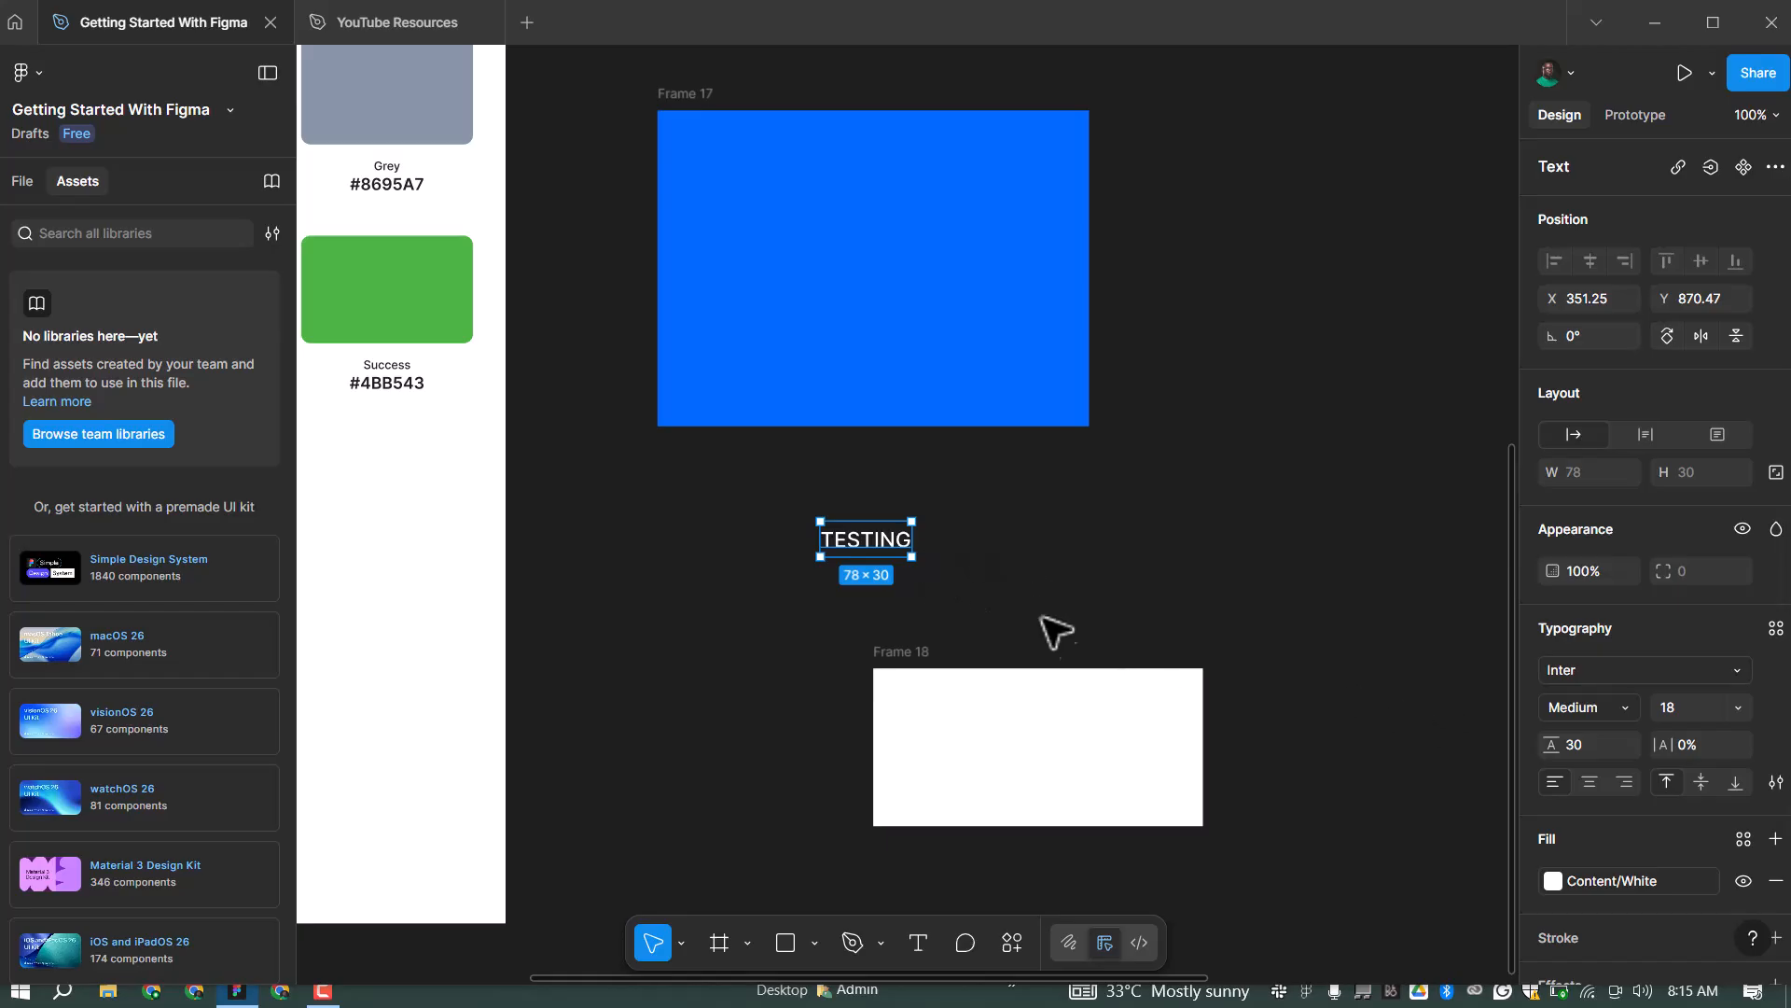
Draw a frame about 182 × 107 inside Frame 17 and give it a stroke using the Border/White variable
ctrl+scroll(797, 556, down, 1)
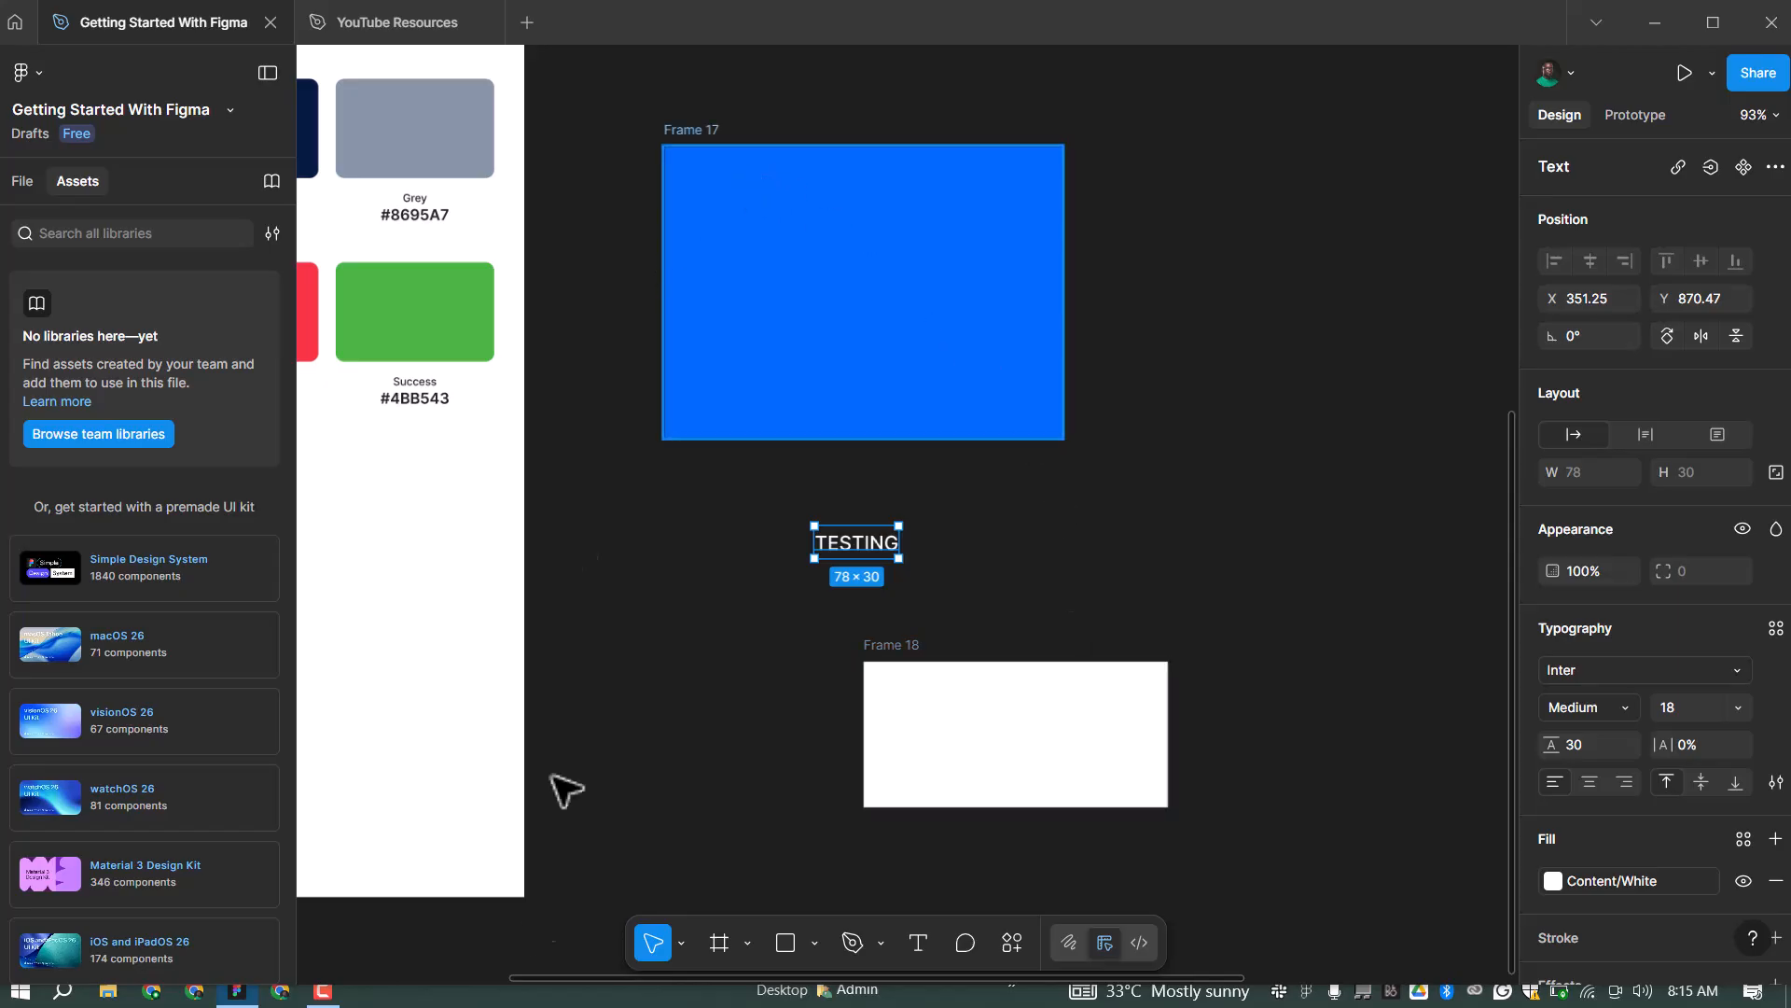
click(721, 930)
drag(749, 227, 946, 342)
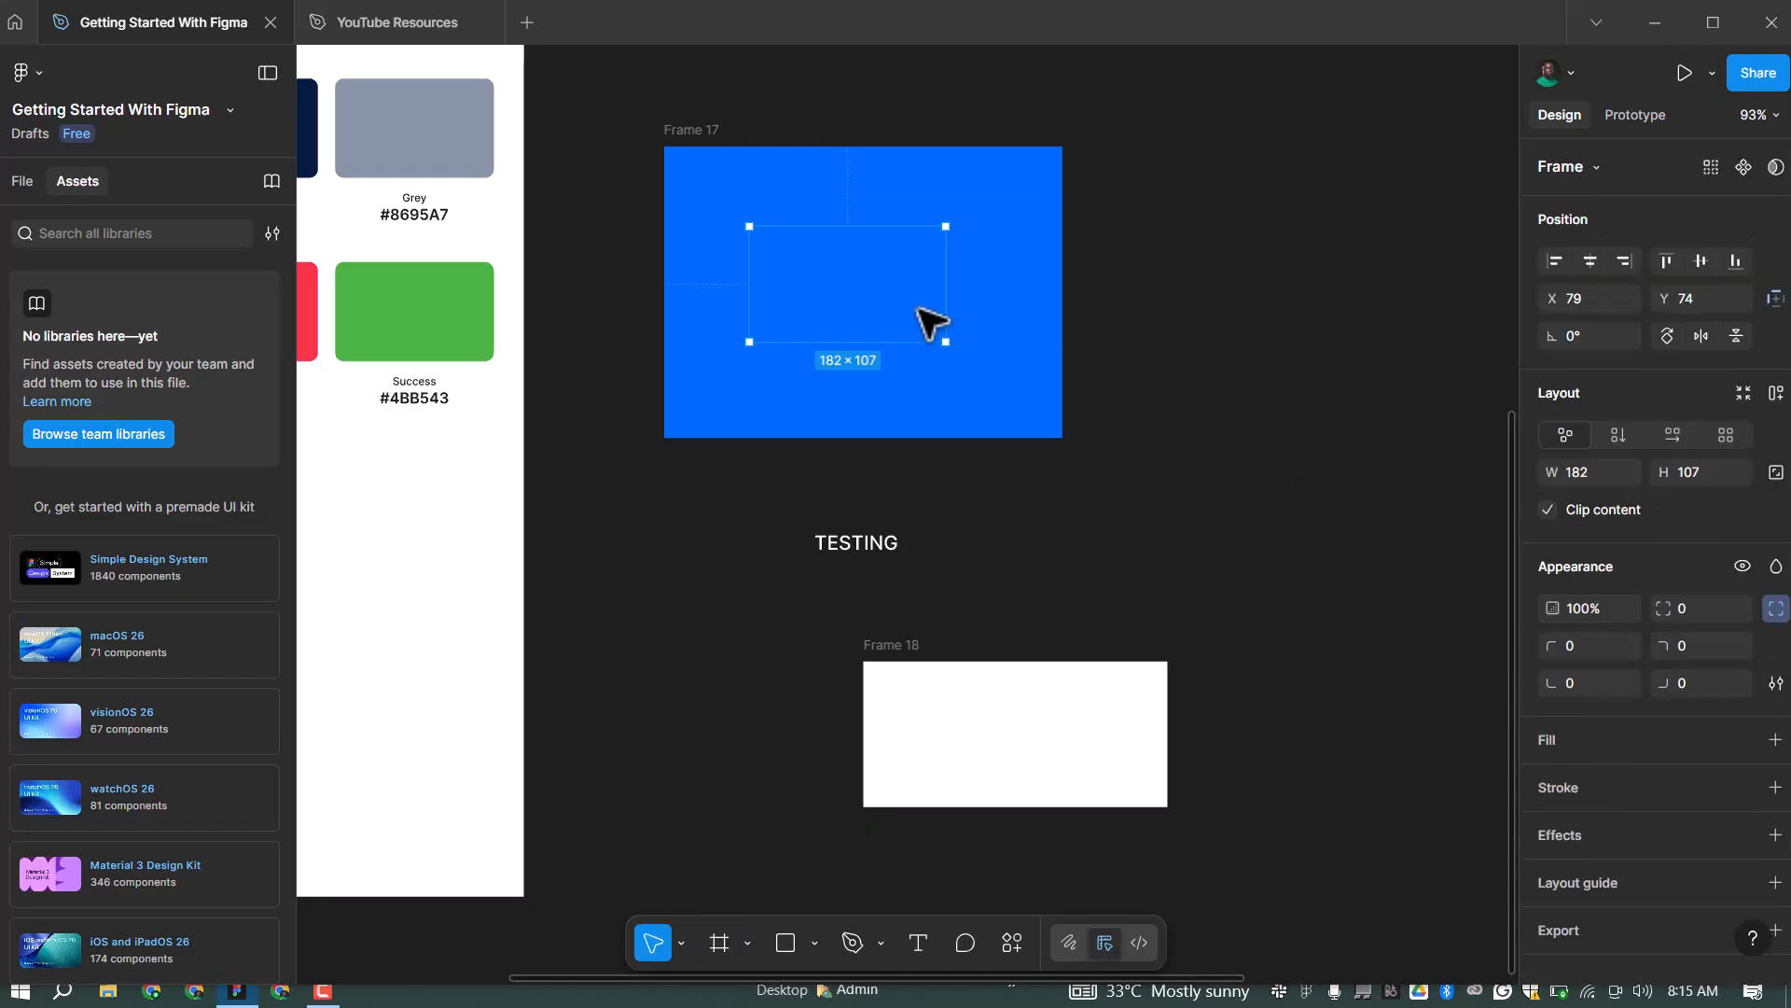
click(1740, 789)
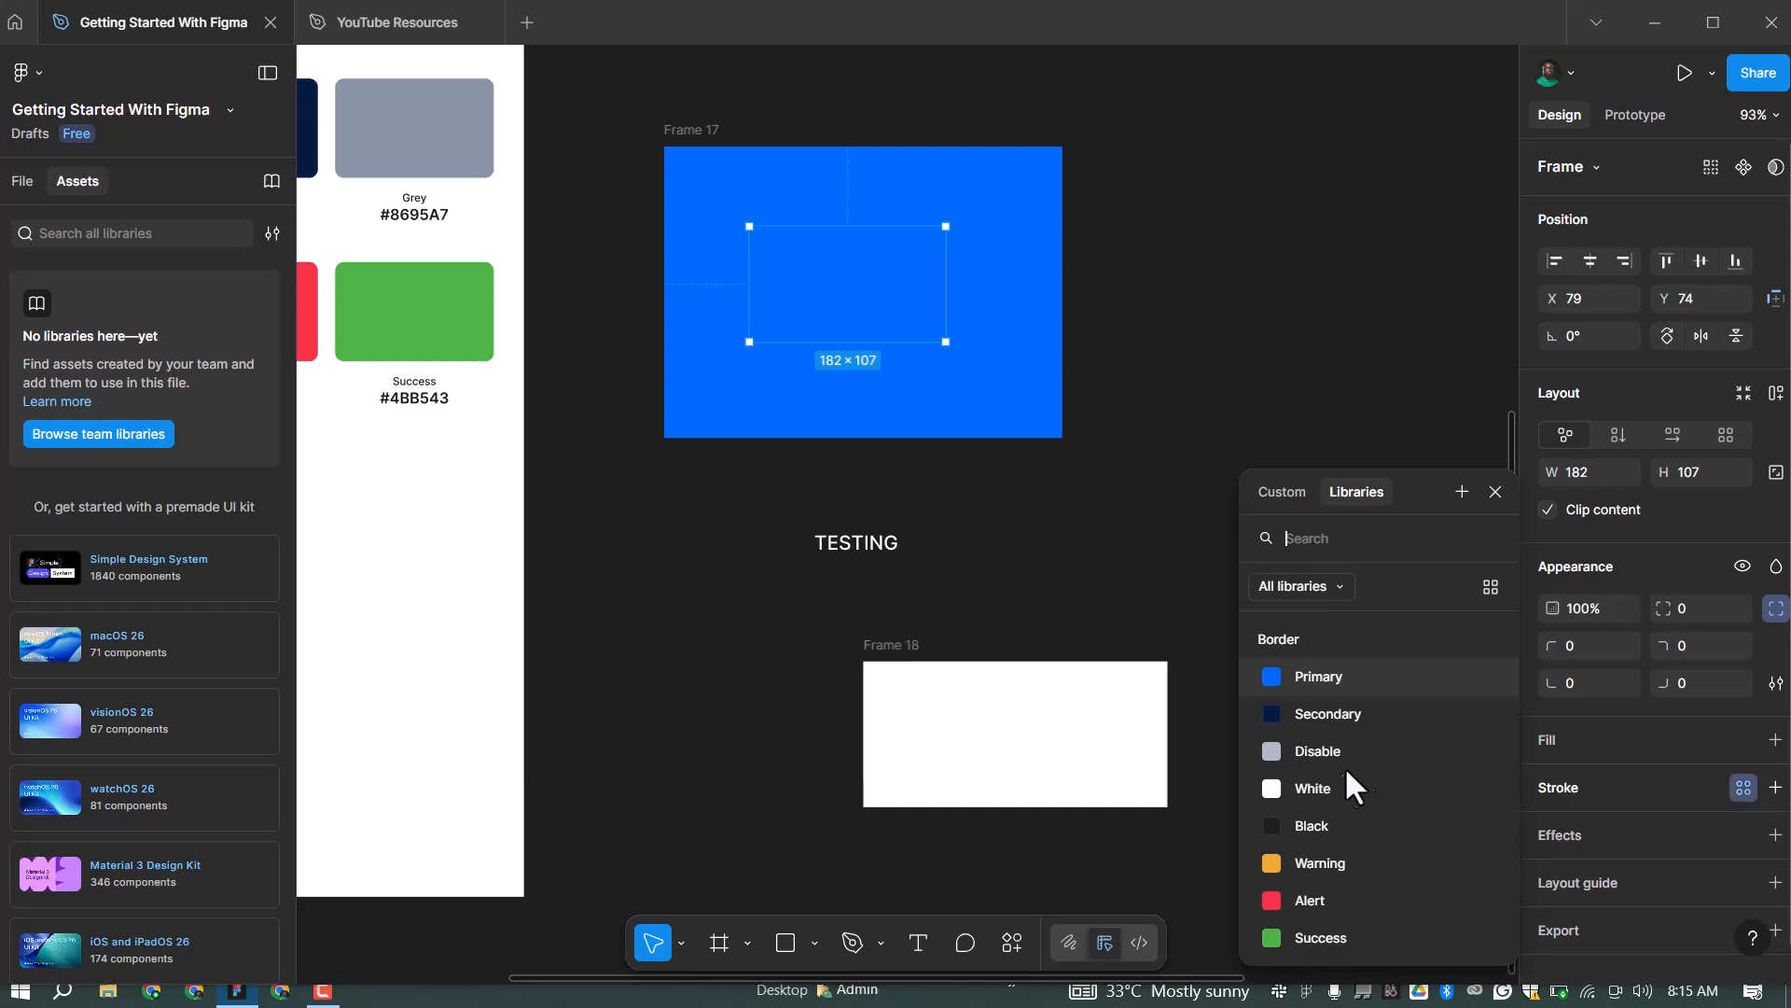
click(1332, 789)
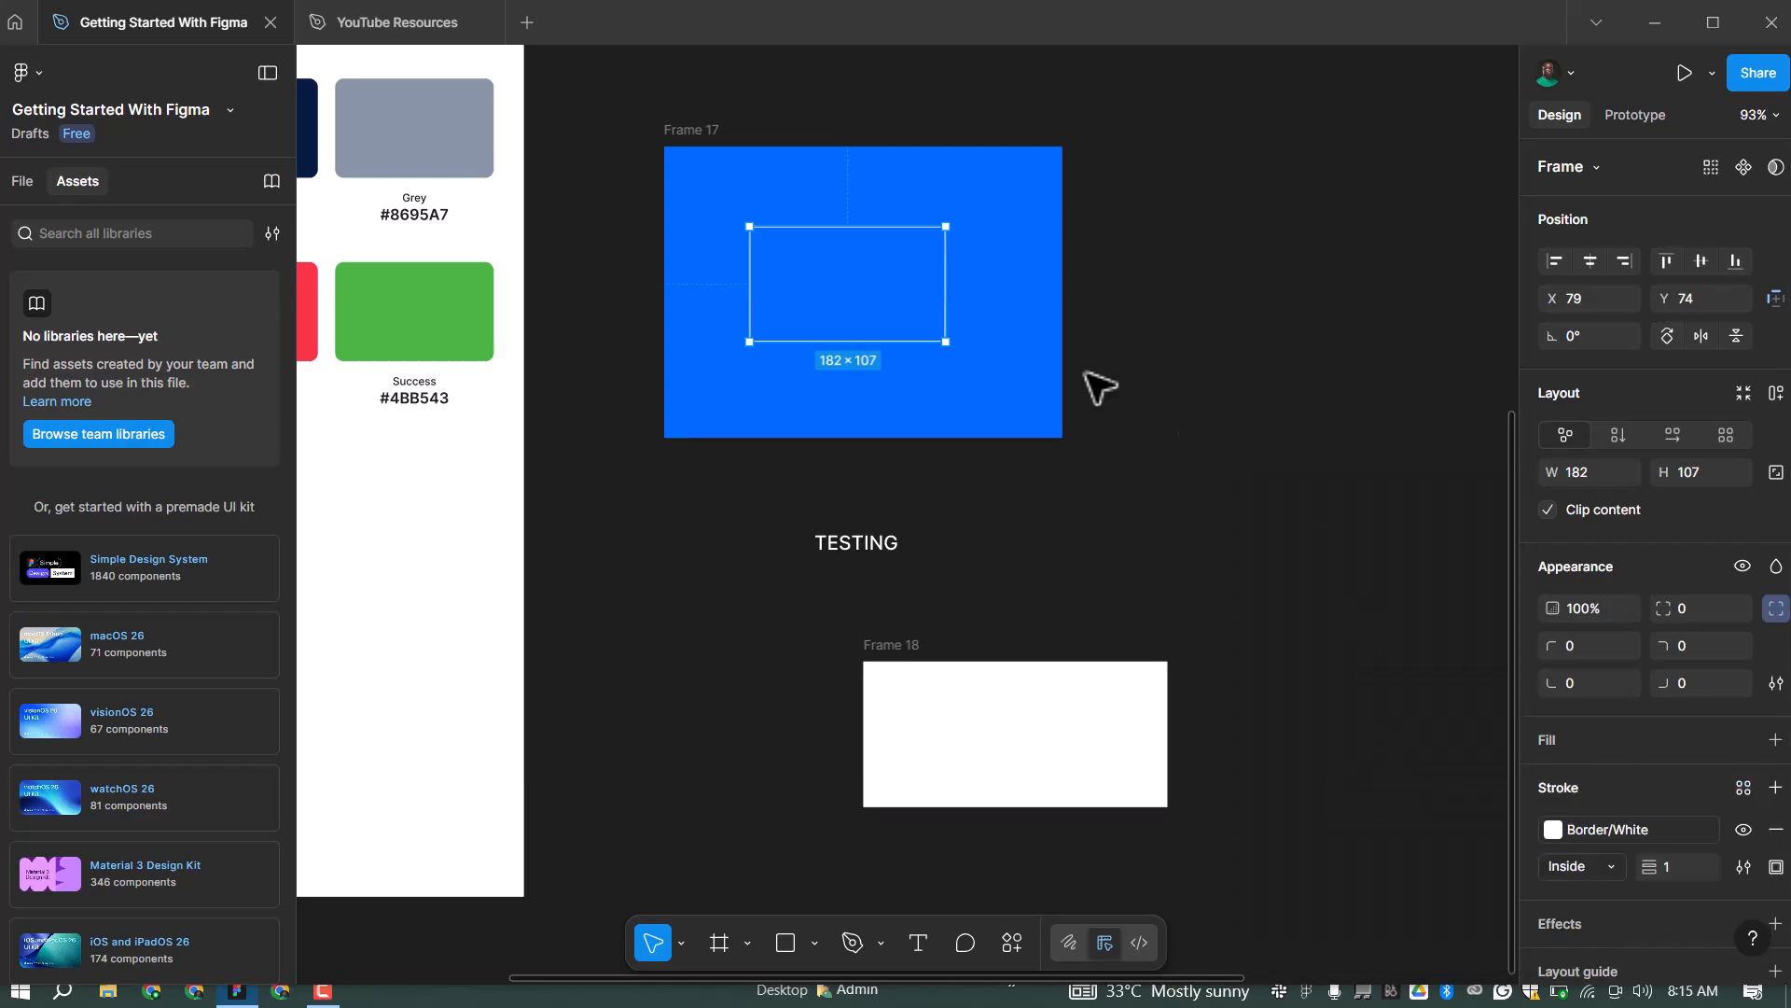
Examine Frame 17 up close, checking its fill and the stroke of the inner frame, and return to the overview of the color board
scroll(800, 259, up, 1)
scroll(1419, 460, left, 3)
scroll(1437, 443, down, 2)
click(1497, 320)
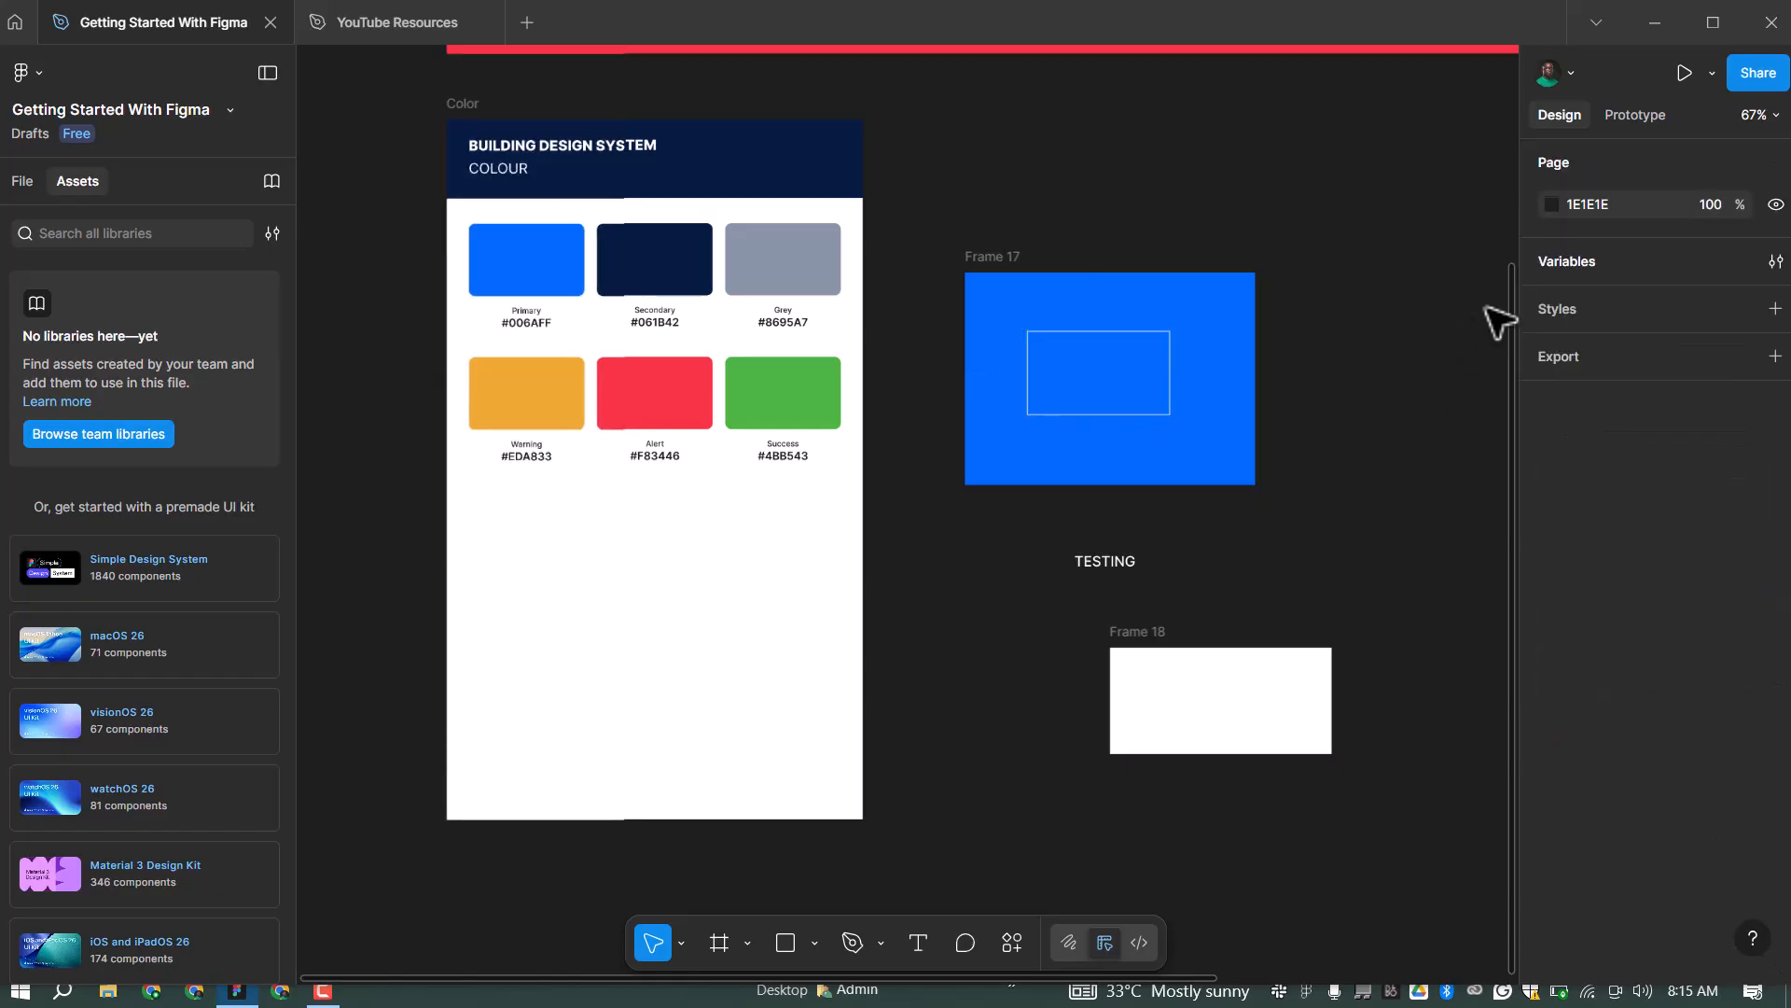
scroll(1480, 292, up, 2)
click(922, 412)
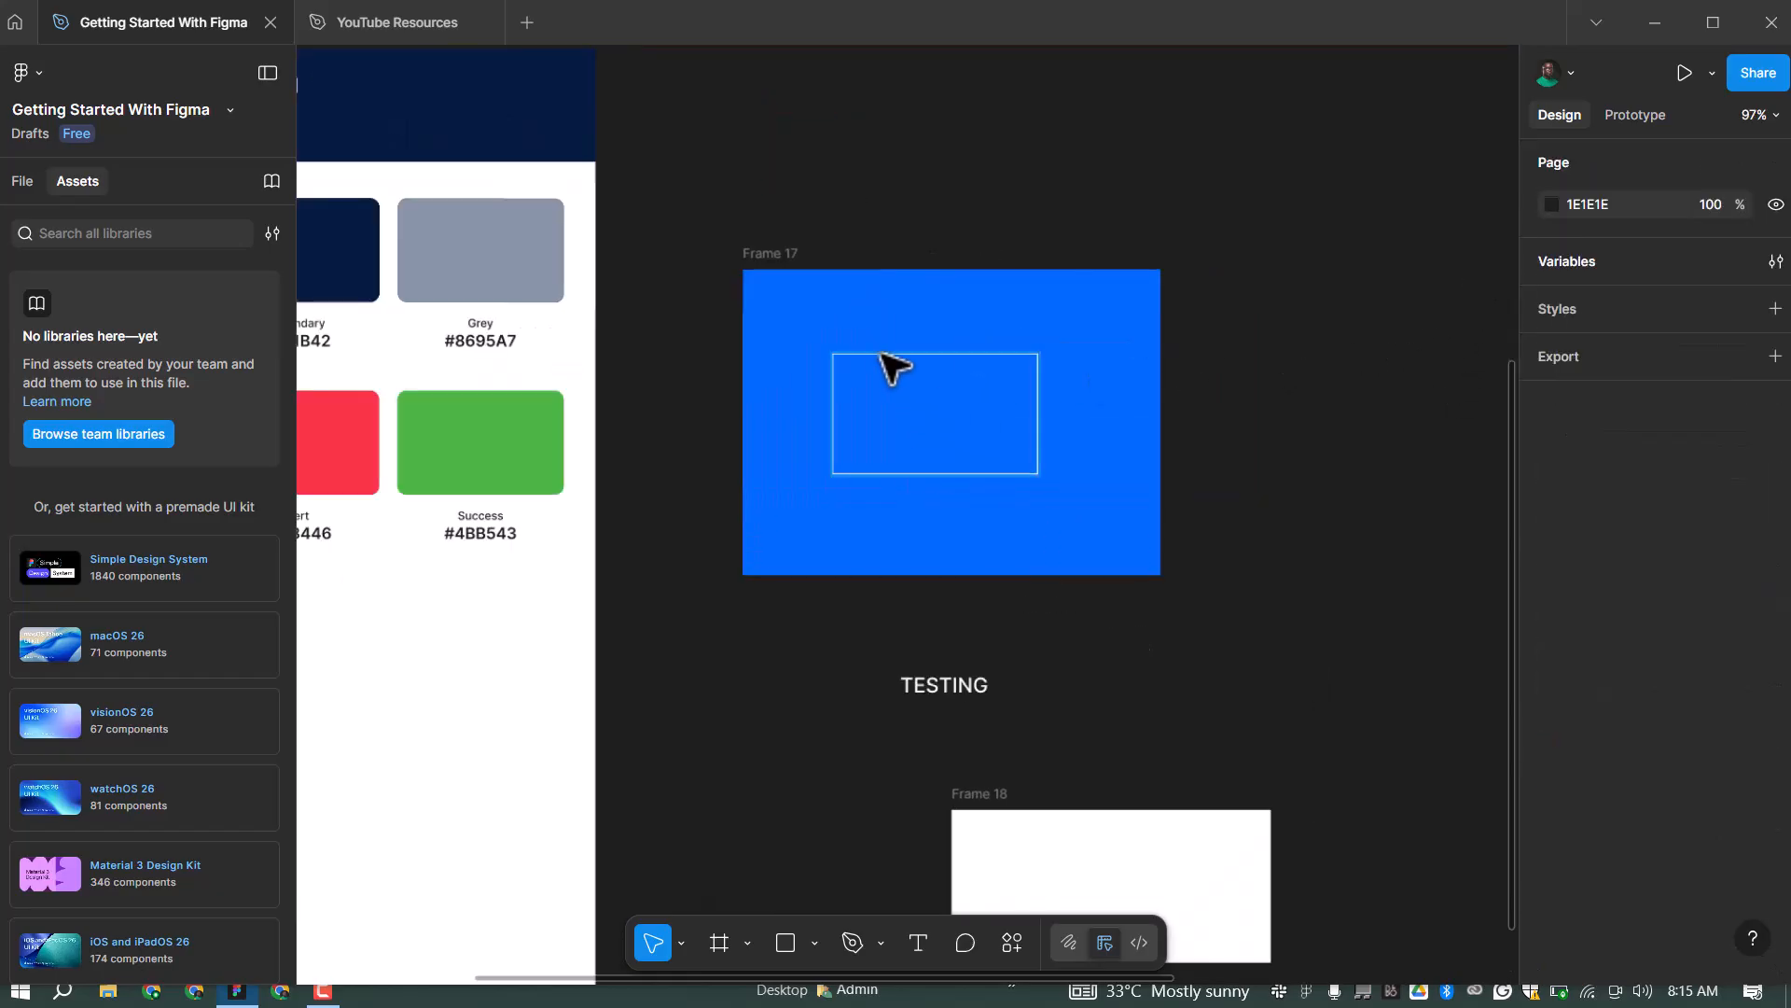
click(795, 258)
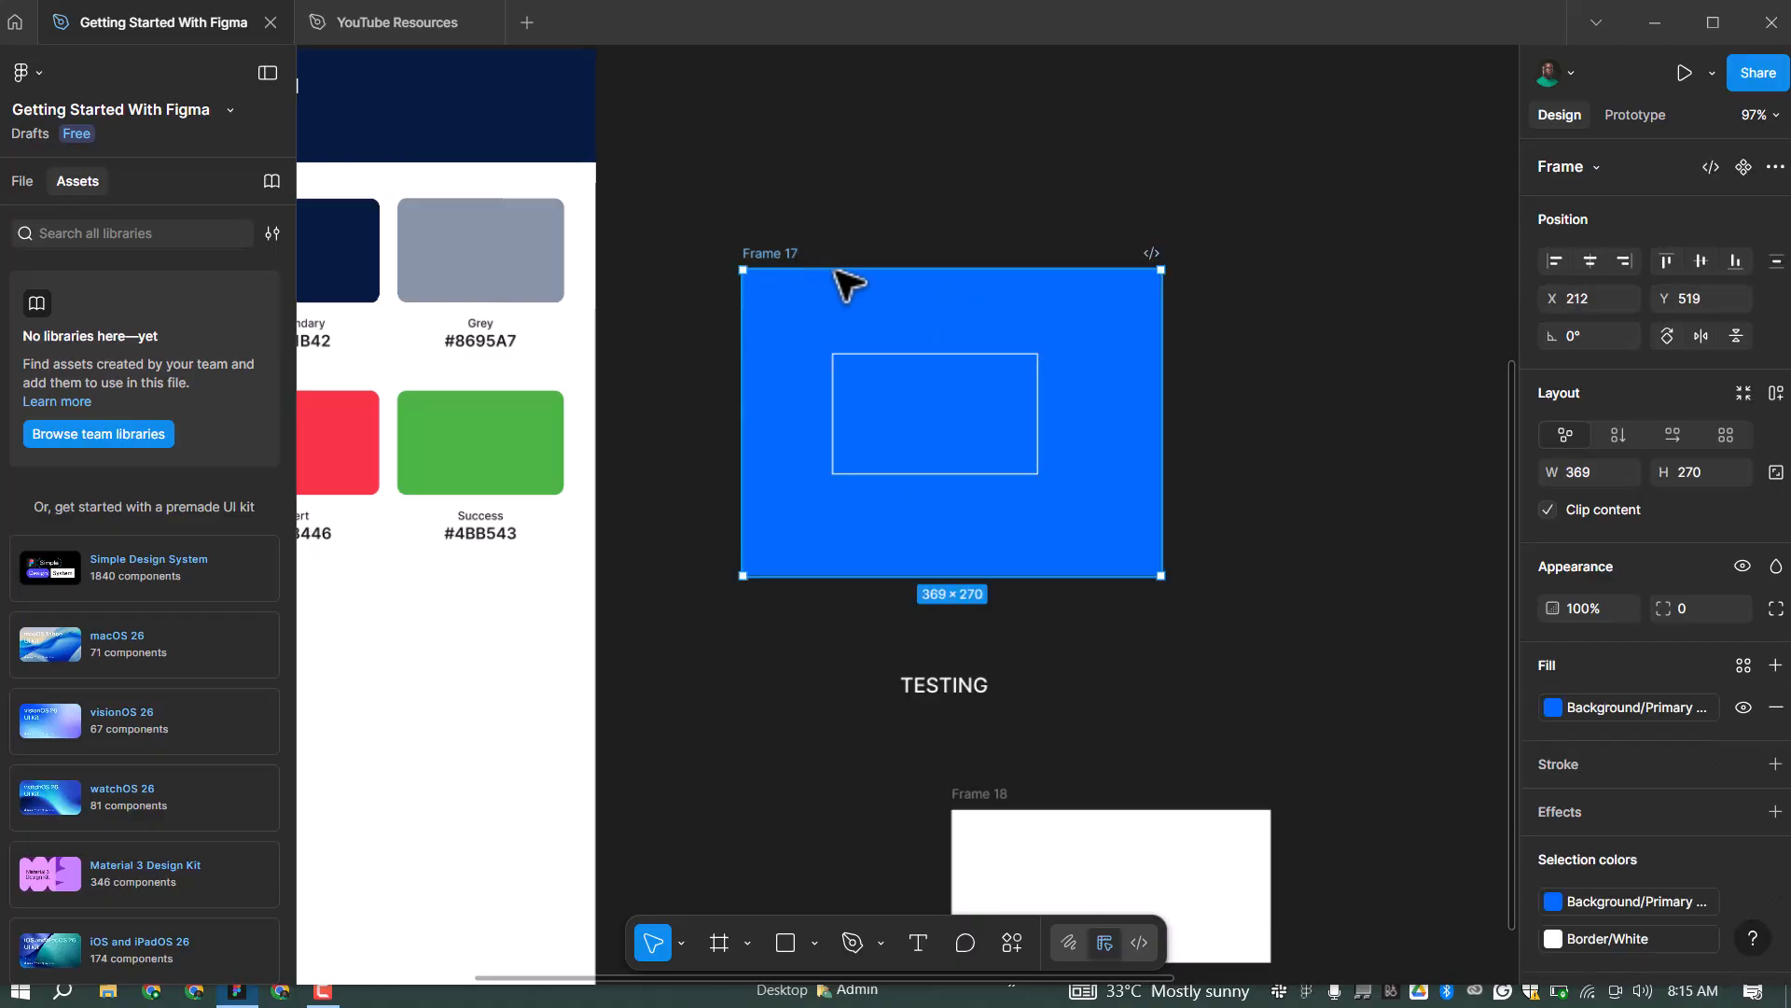
key(shift+2)
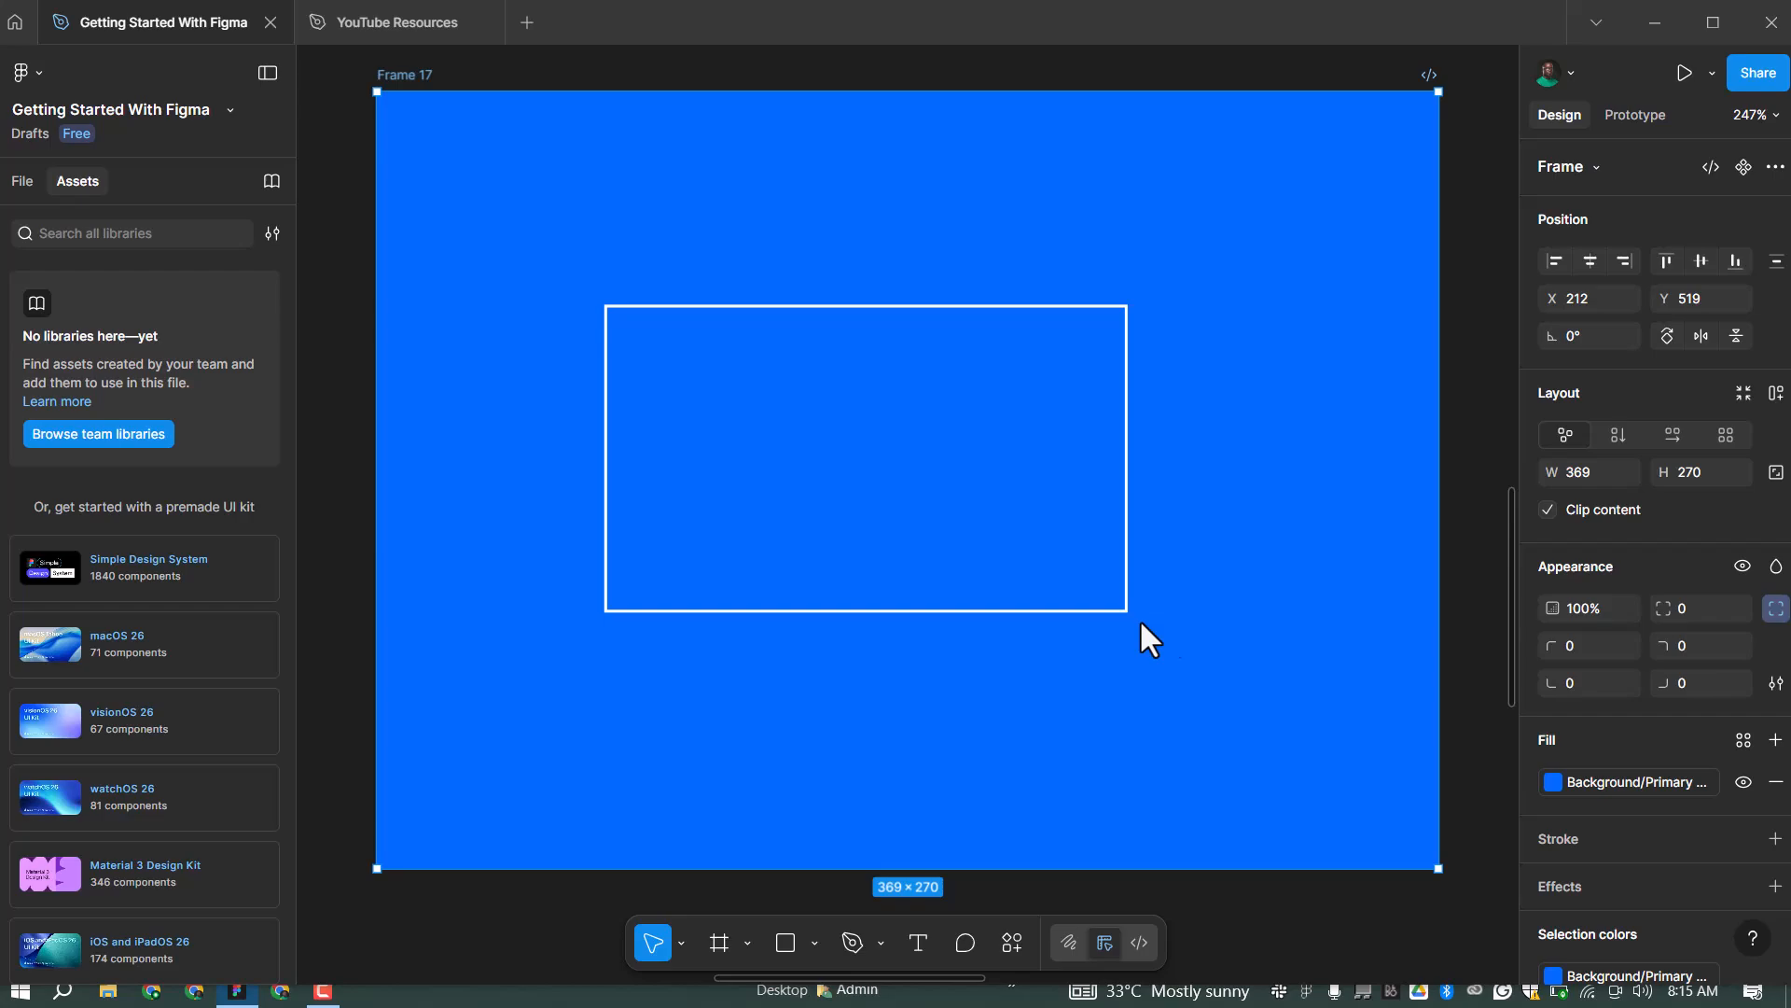
ctrl+scroll(1139, 416, down, 5)
ctrl+scroll(1203, 494, down, 2)
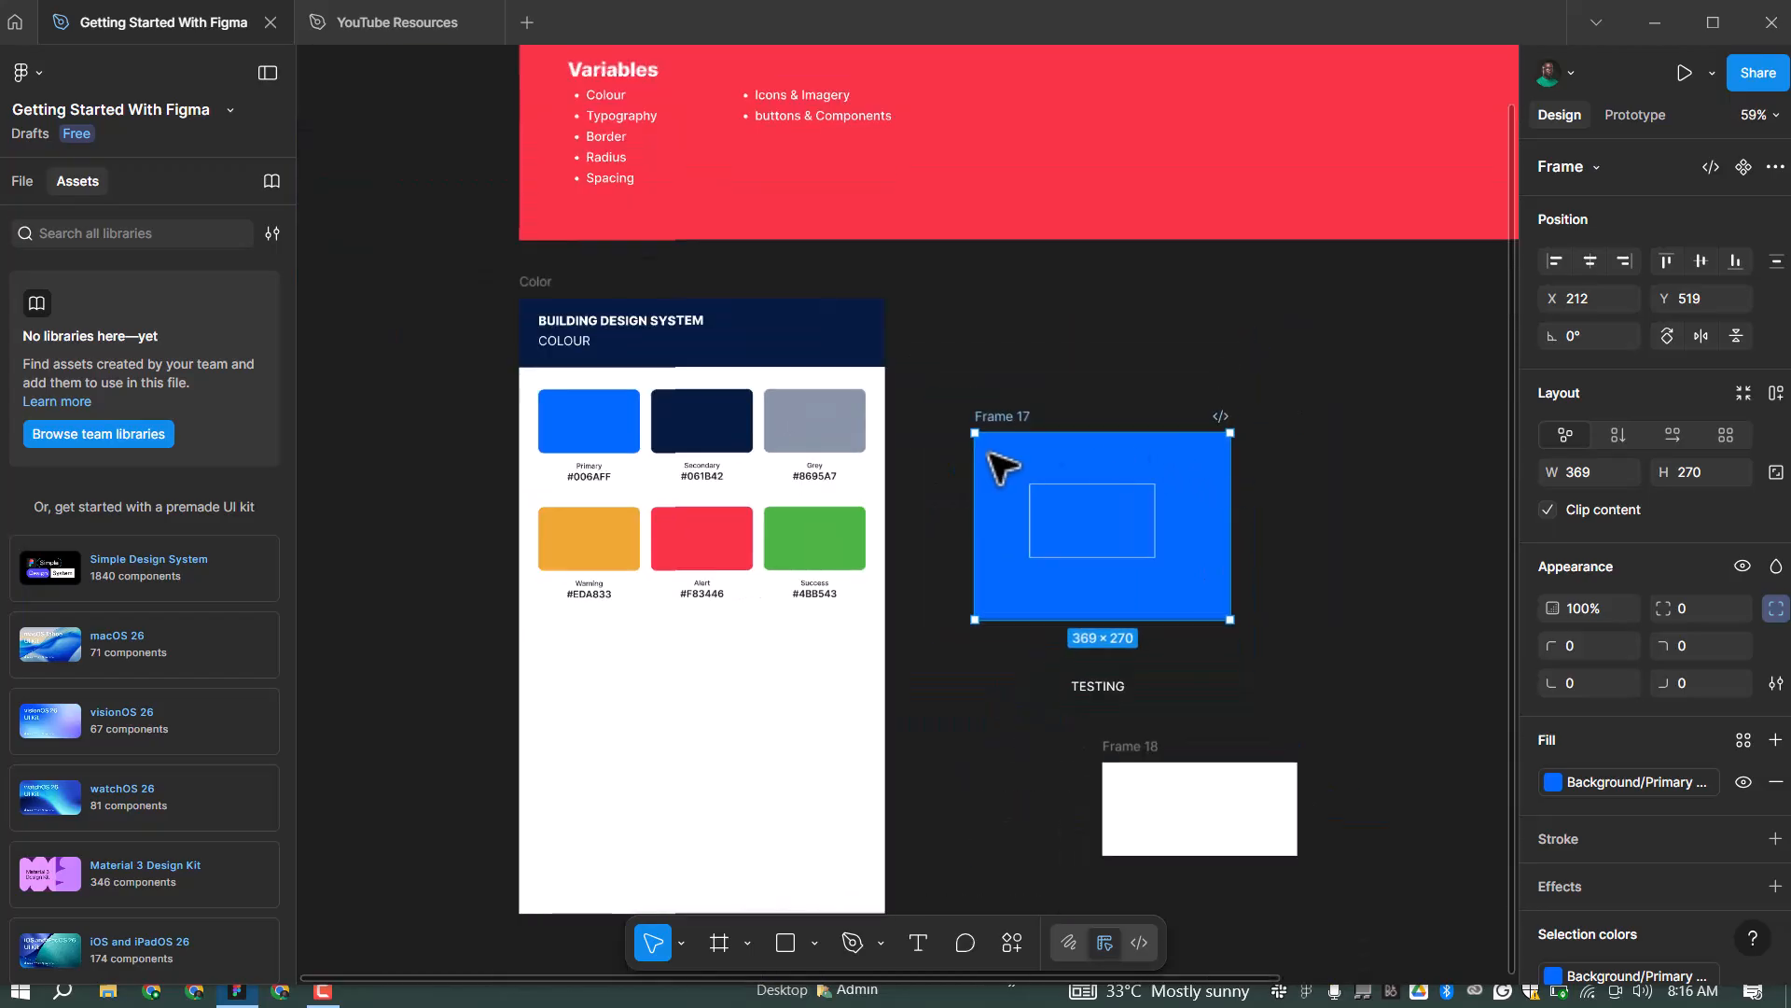
ctrl+scroll(958, 506, down, 1)
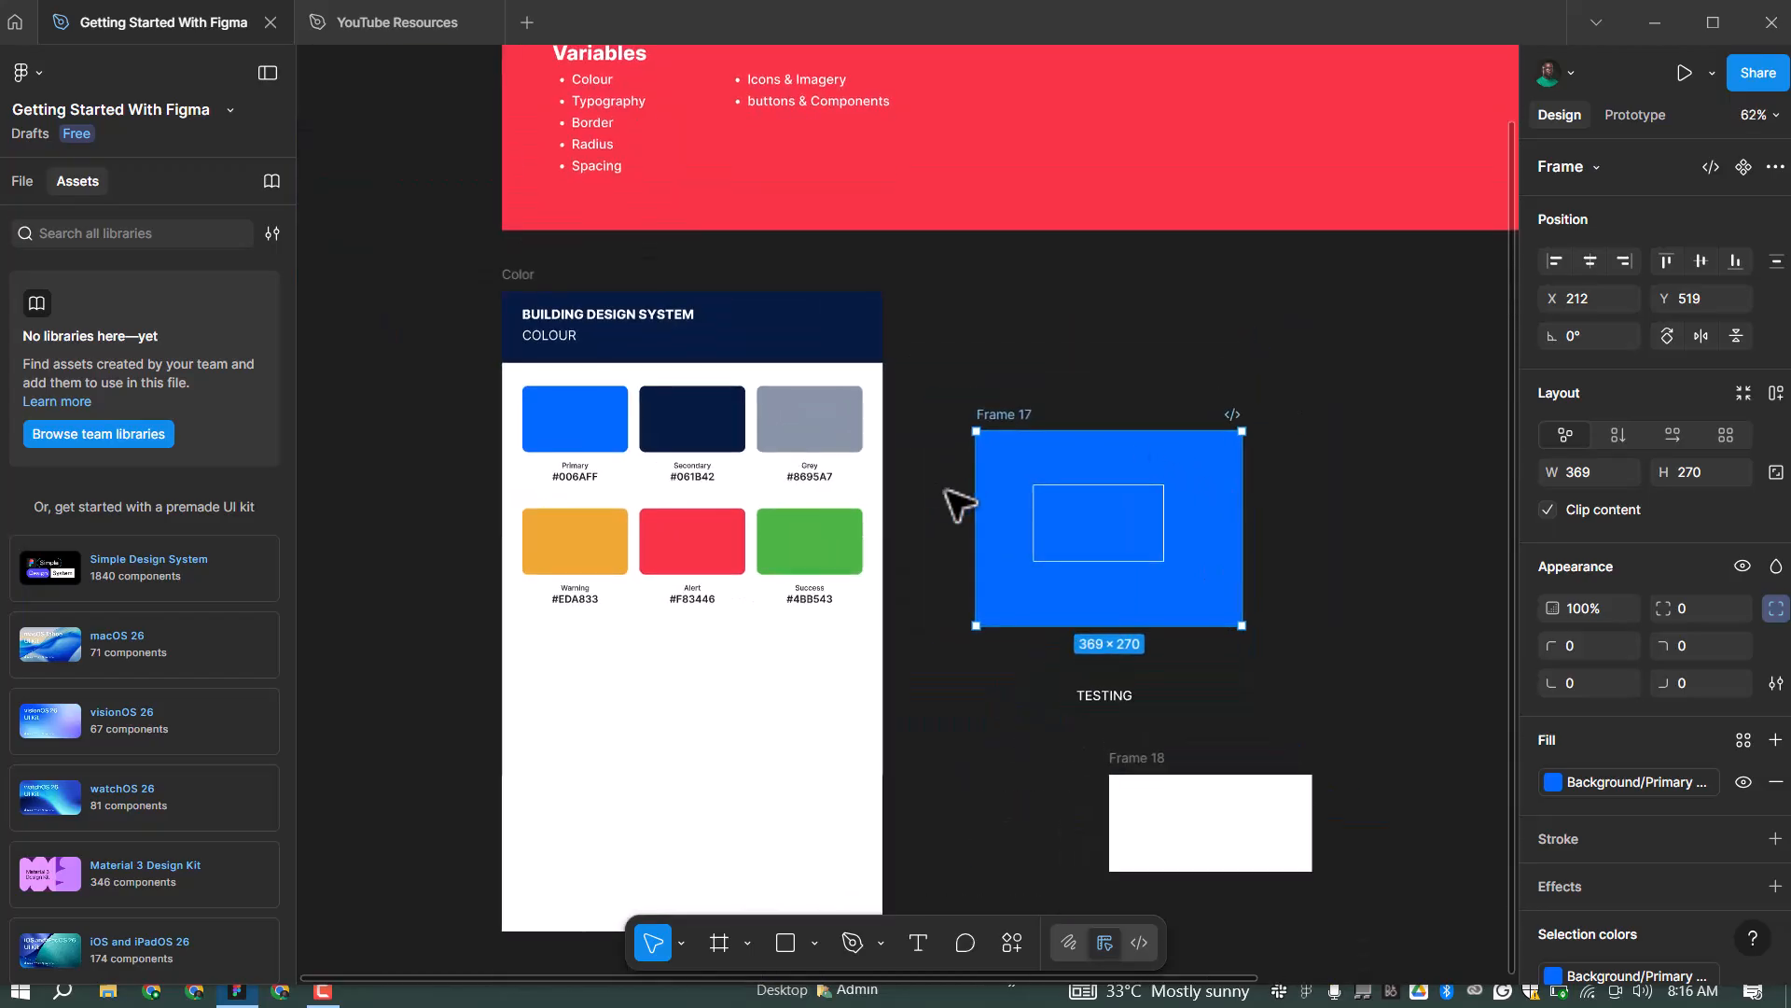